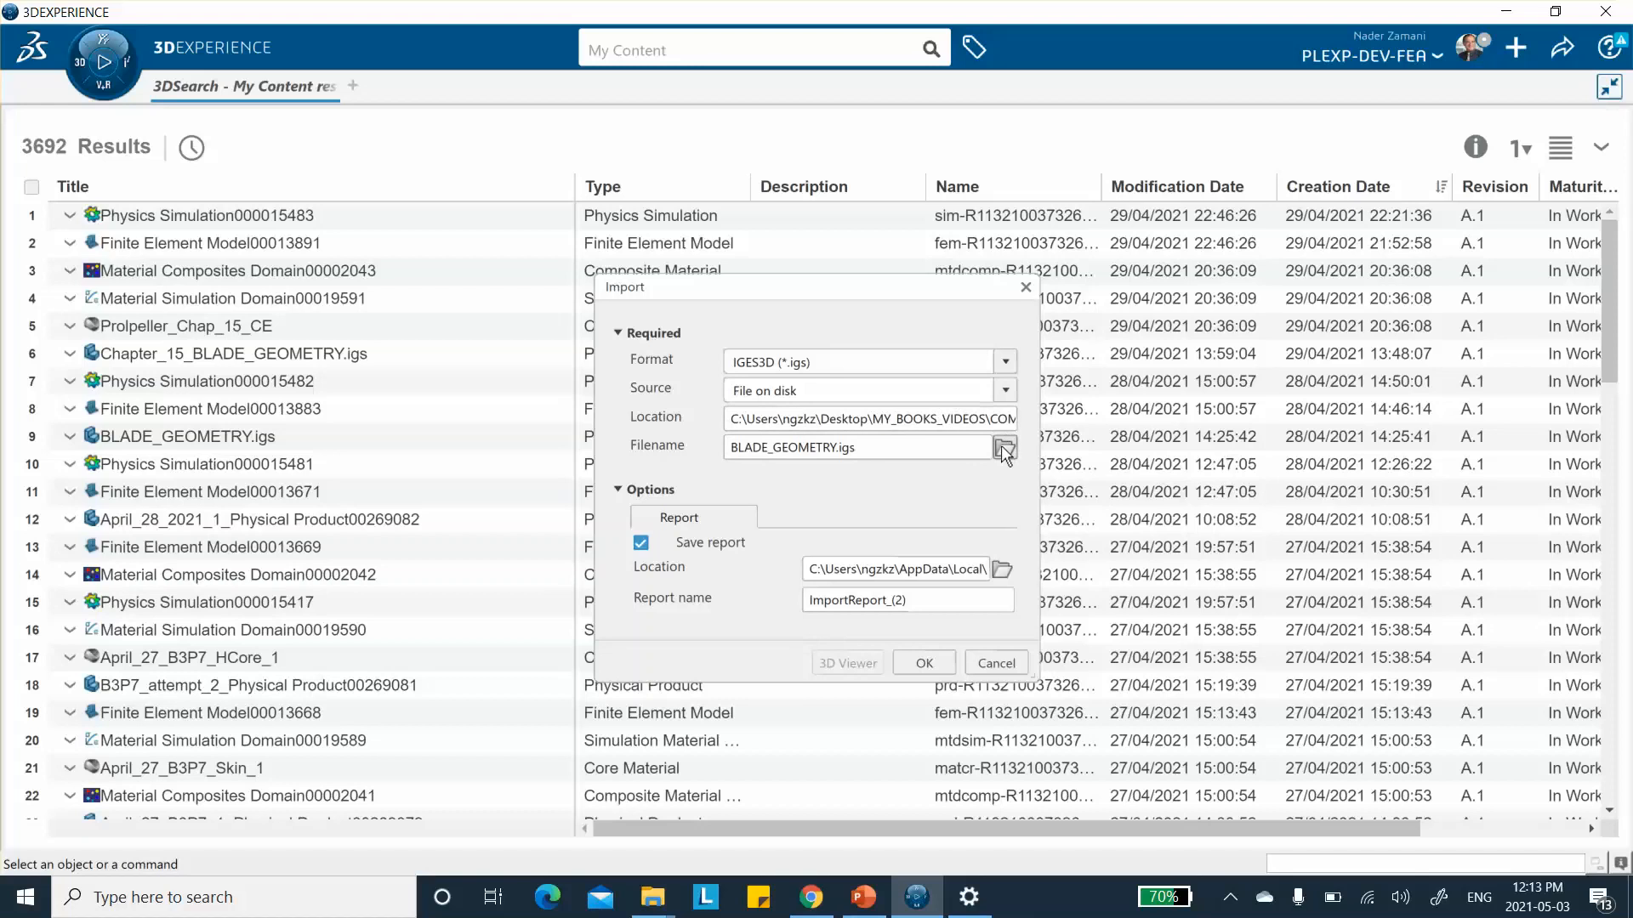
Step: Import BLADE_GEOMETRY.igs from the COMP_3DEXP_CH15 folder in IGES3D format and dismiss the operation report
{"action": "left_click", "coordinate": [1003, 447]}
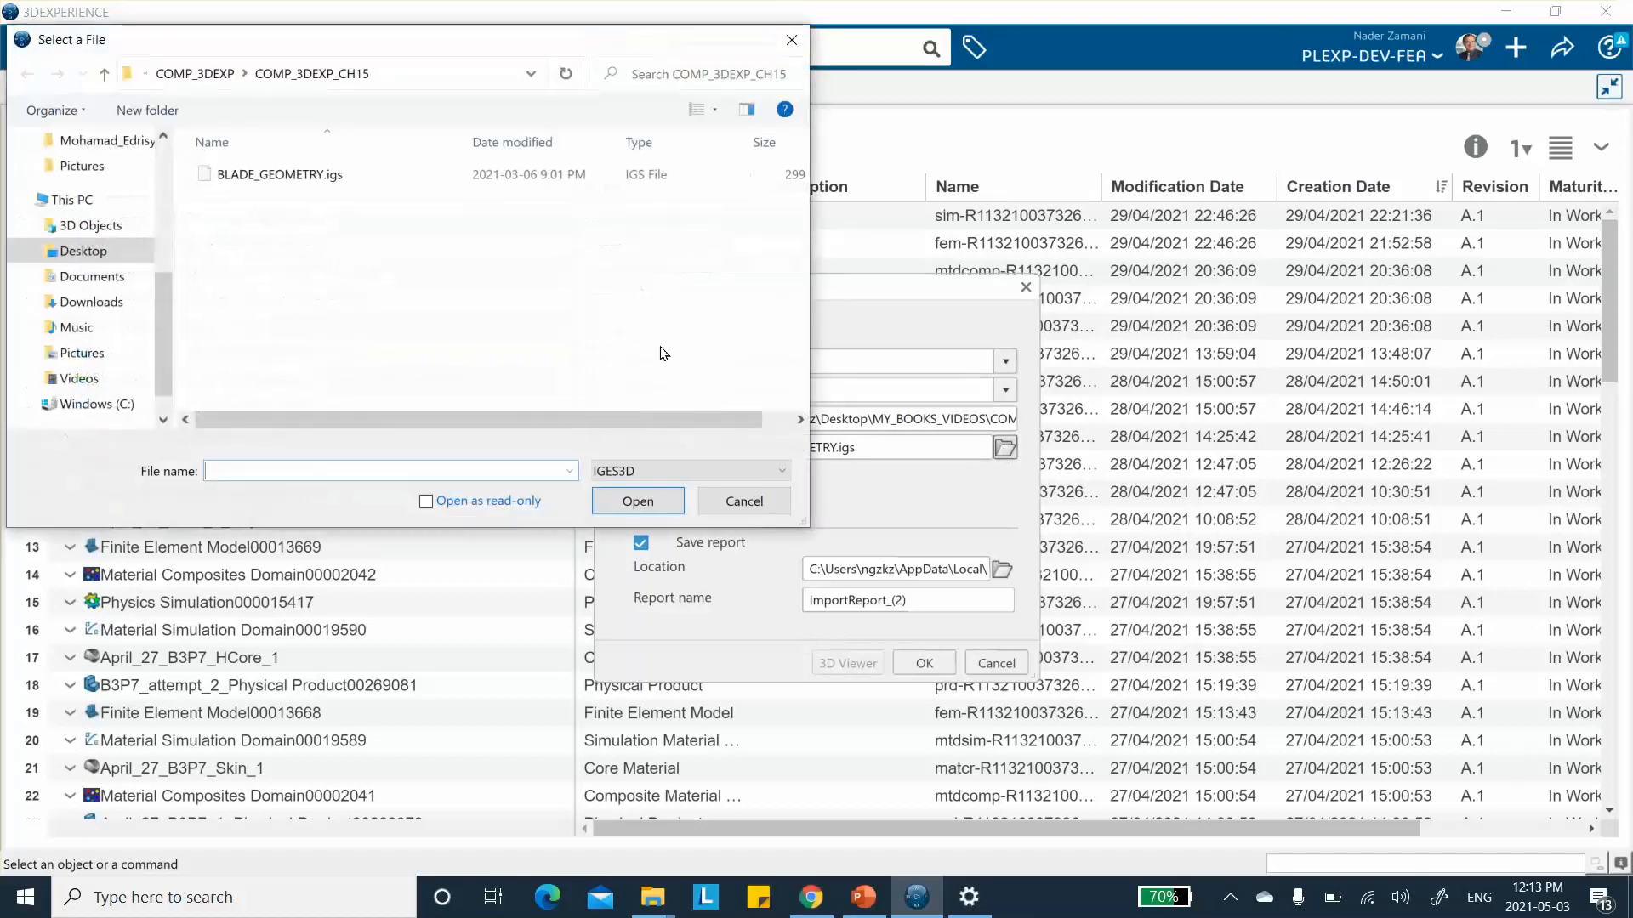
{"action": "left_click", "coordinate": [274, 180]}
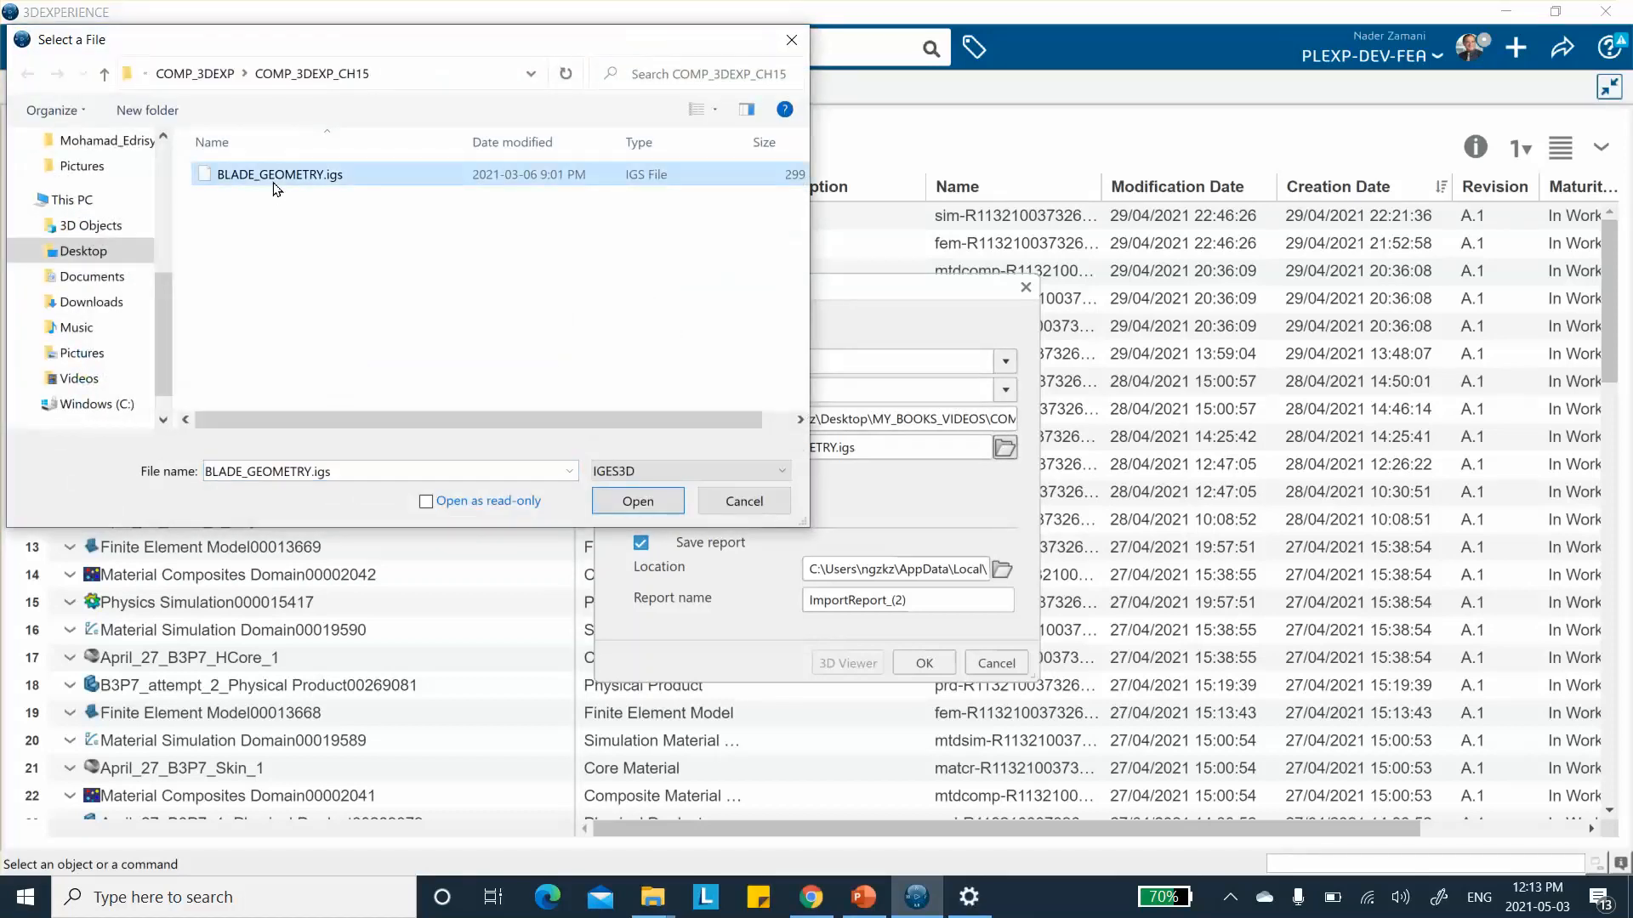
{"action": "left_click", "coordinate": [641, 503]}
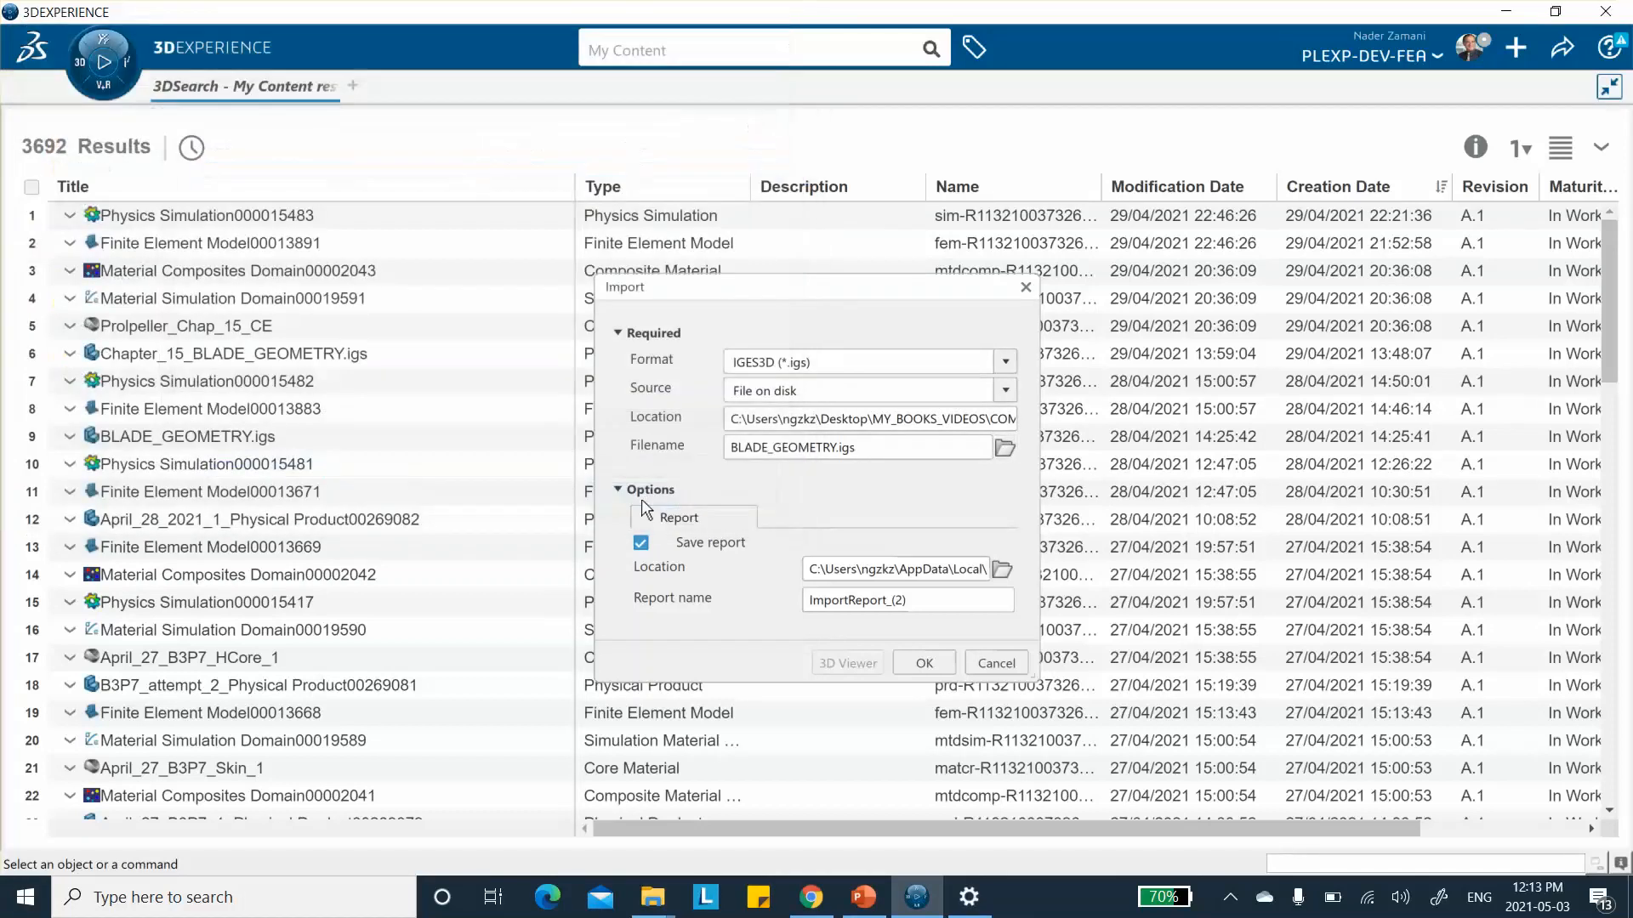
{"action": "left_click", "coordinate": [921, 663]}
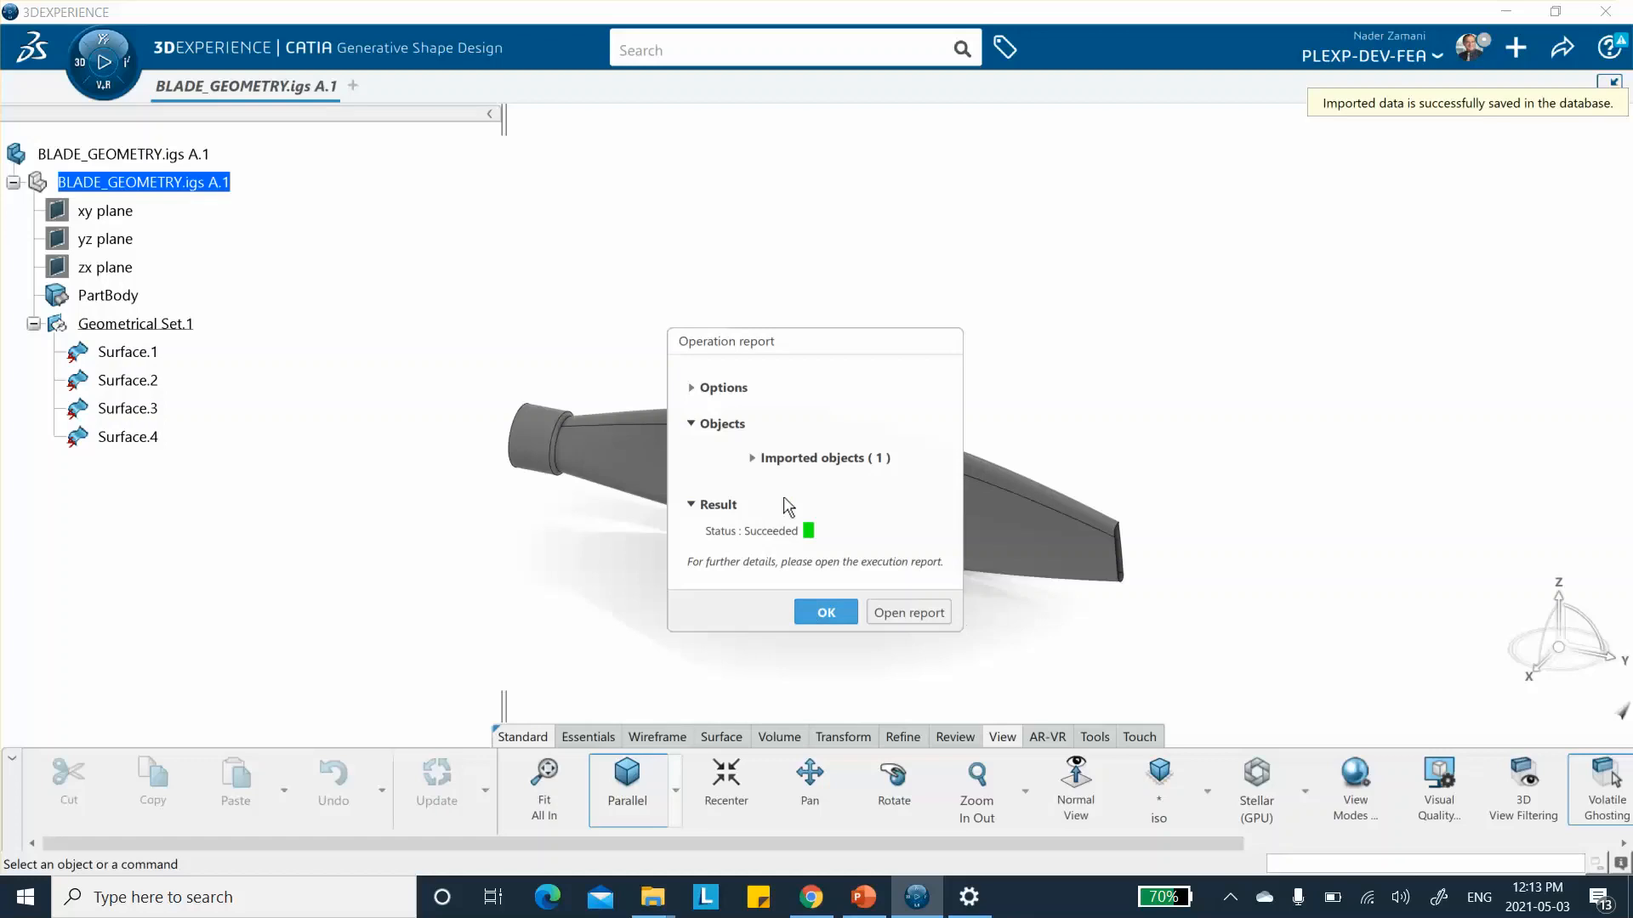
{"action": "left_click", "coordinate": [835, 612]}
{"action": "middle_click_drag", "start_coordinate": [797, 580], "coordinate": [659, 520]}
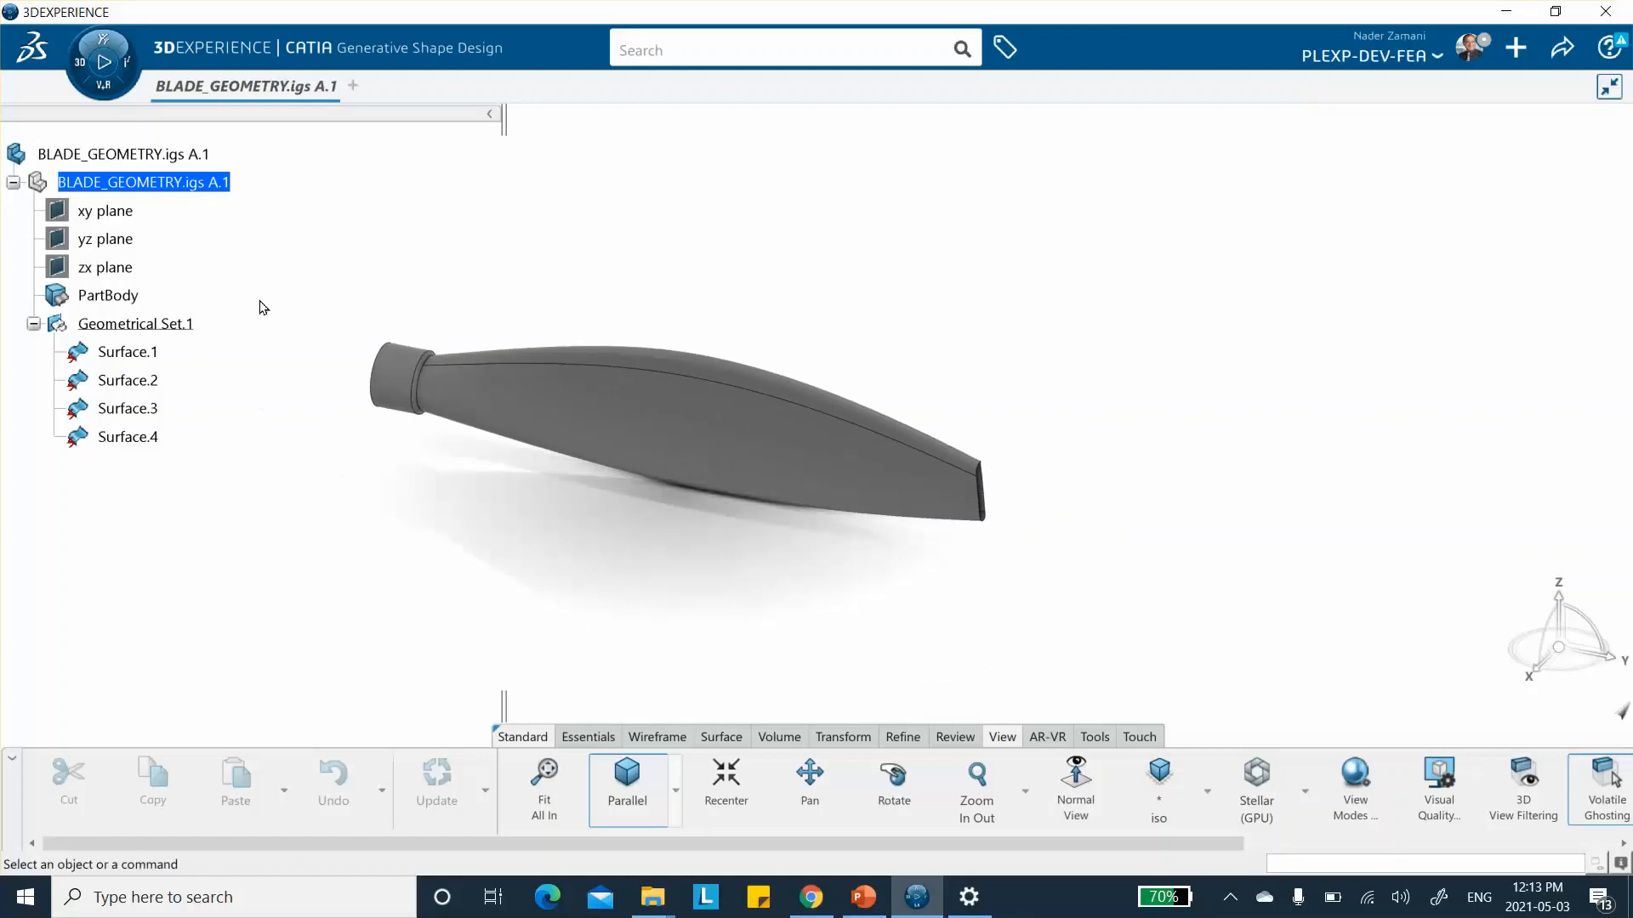
Step: Retitle the root physical product Video_Chap_15_BLADE_GEOMETRY.igs and save the model
{"action": "right_click", "coordinate": [129, 158]}
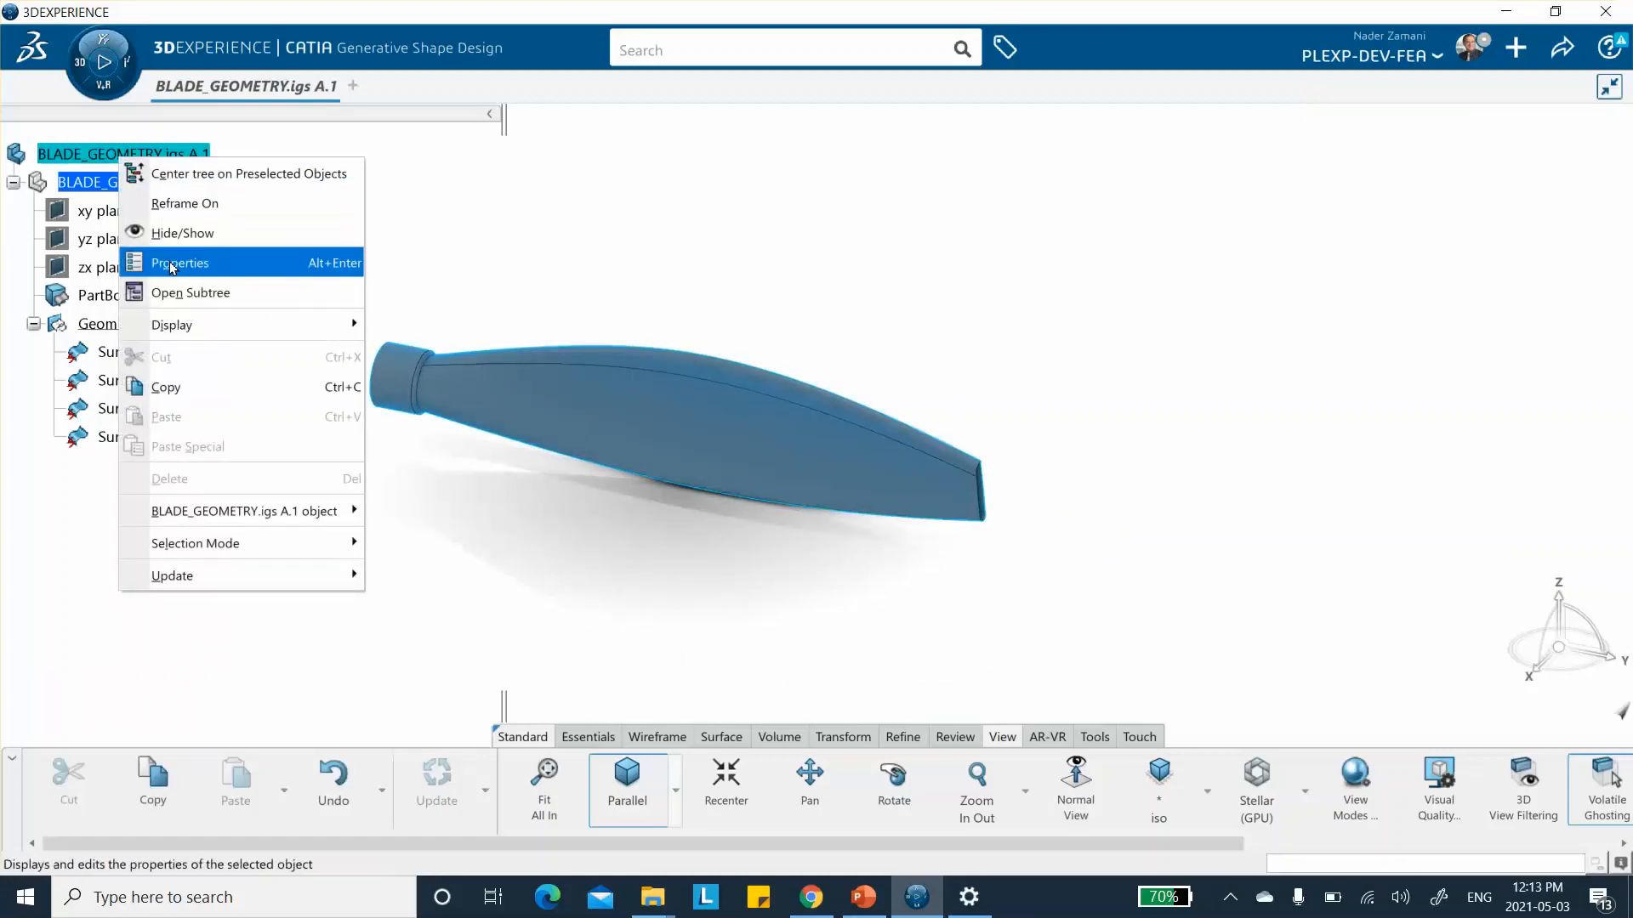
{"action": "left_click", "coordinate": [221, 262]}
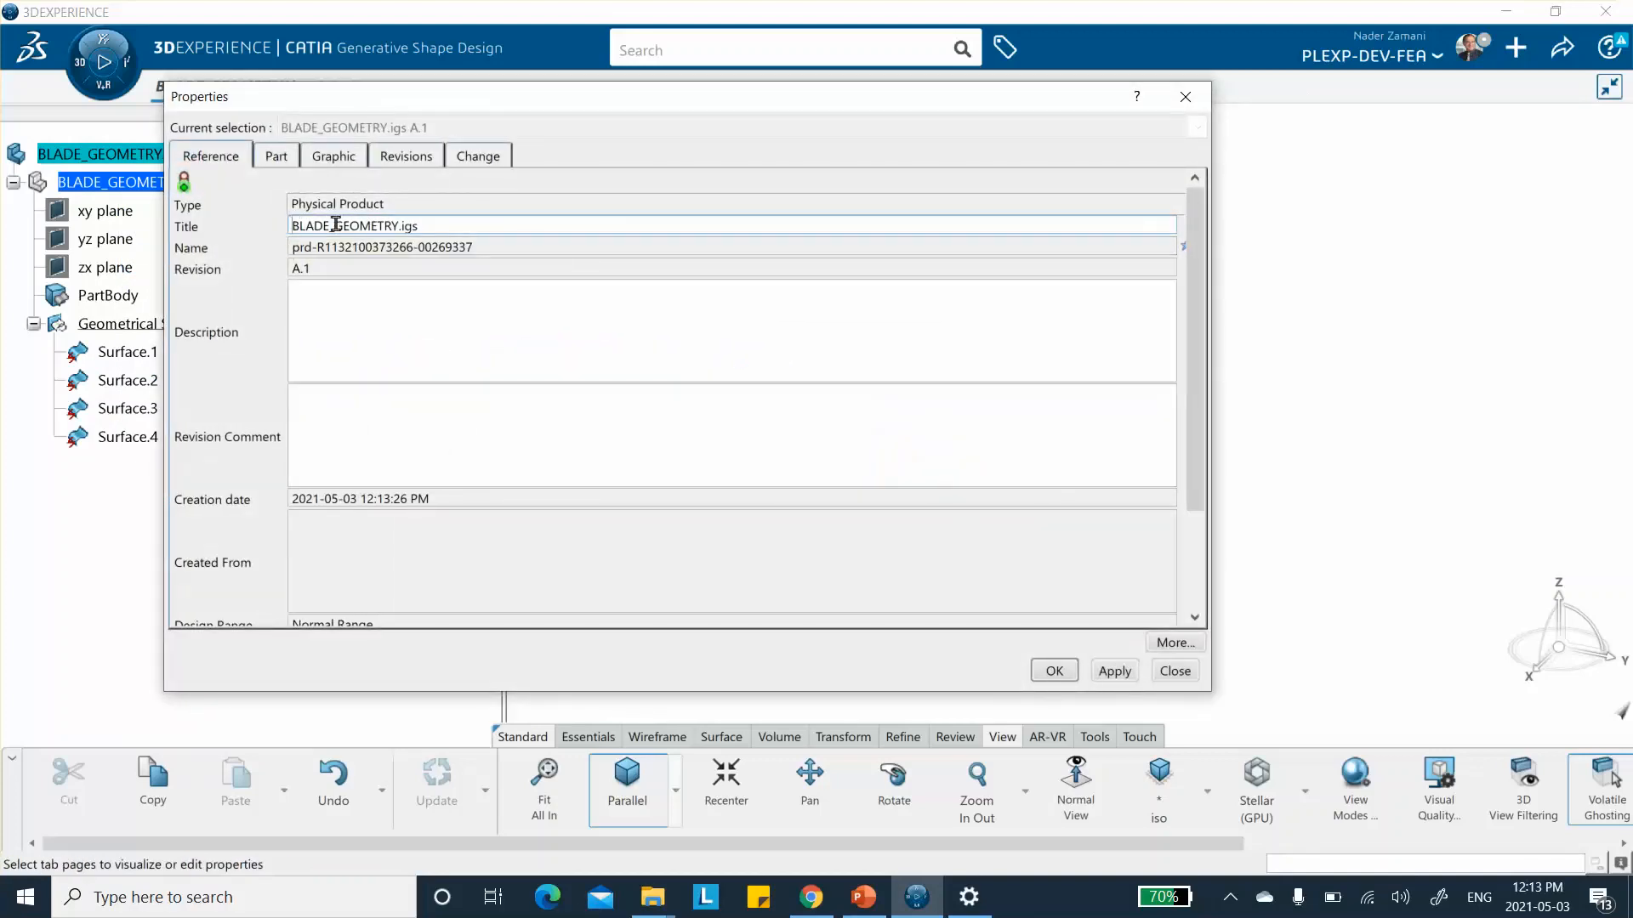
{"action": "type", "text": "Vide"}
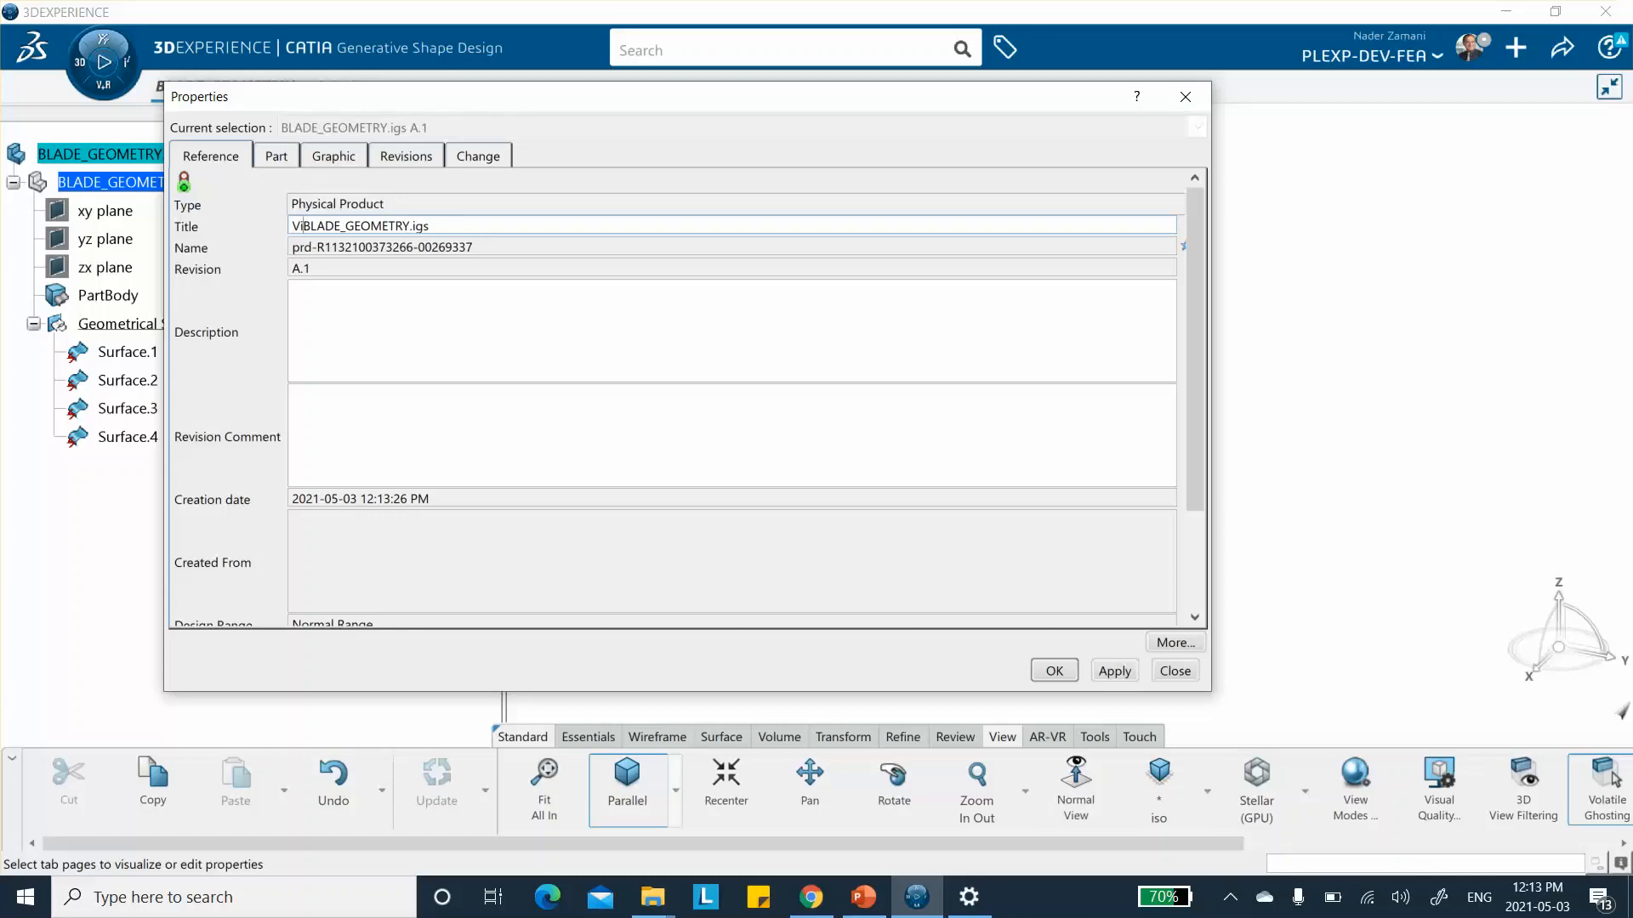
{"action": "type", "text": "o"}
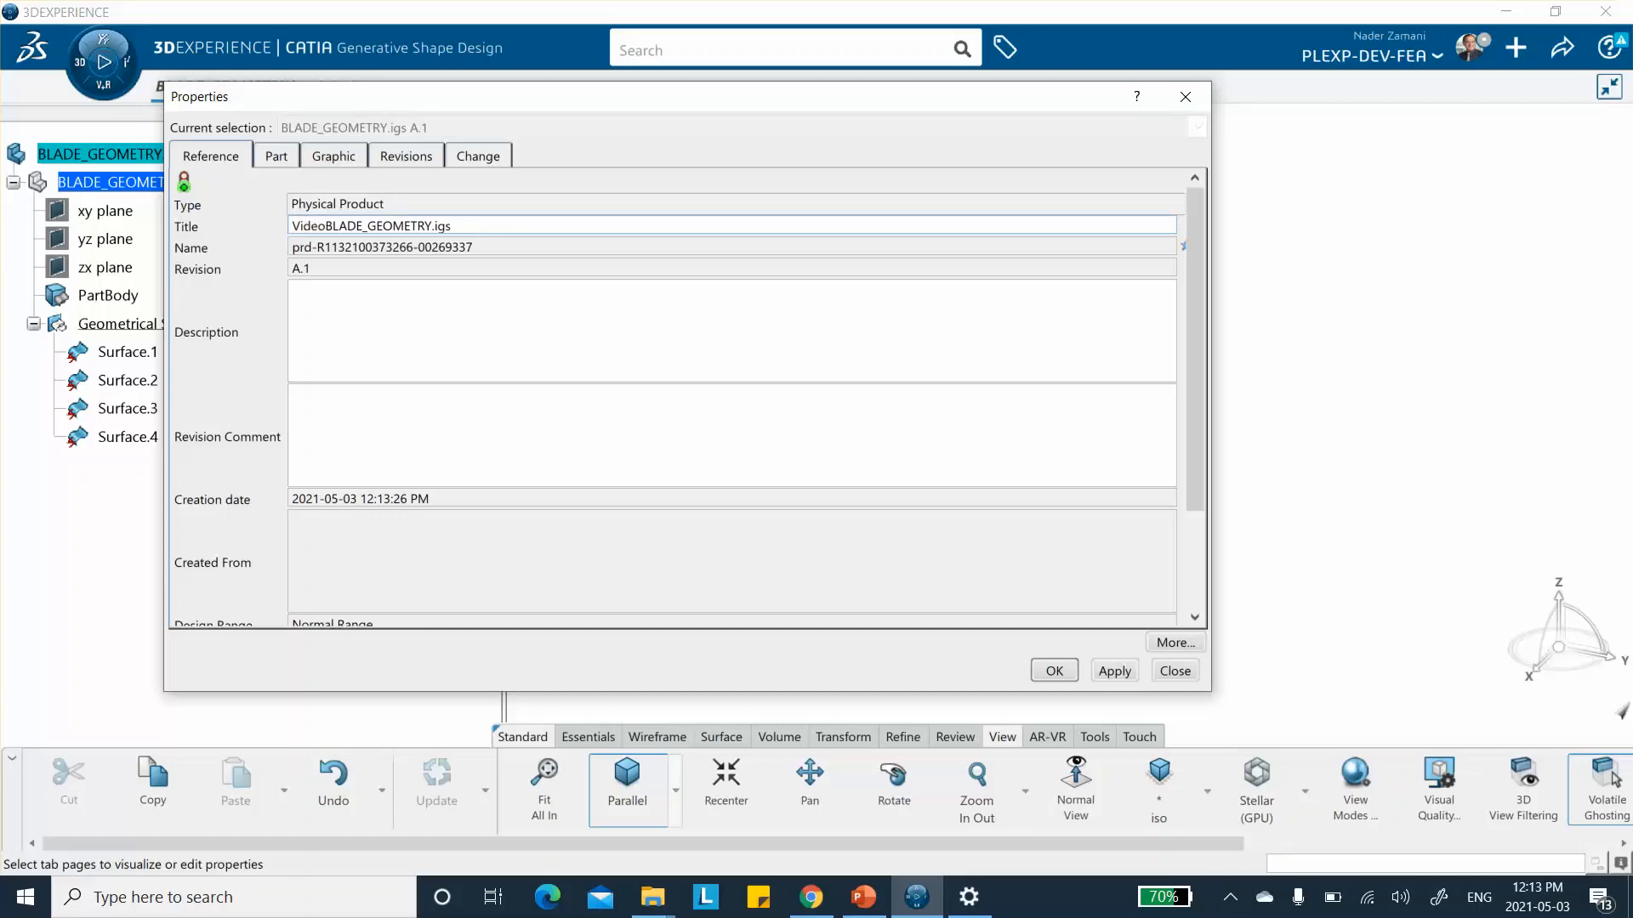
{"action": "type", "text": "_Cha"}
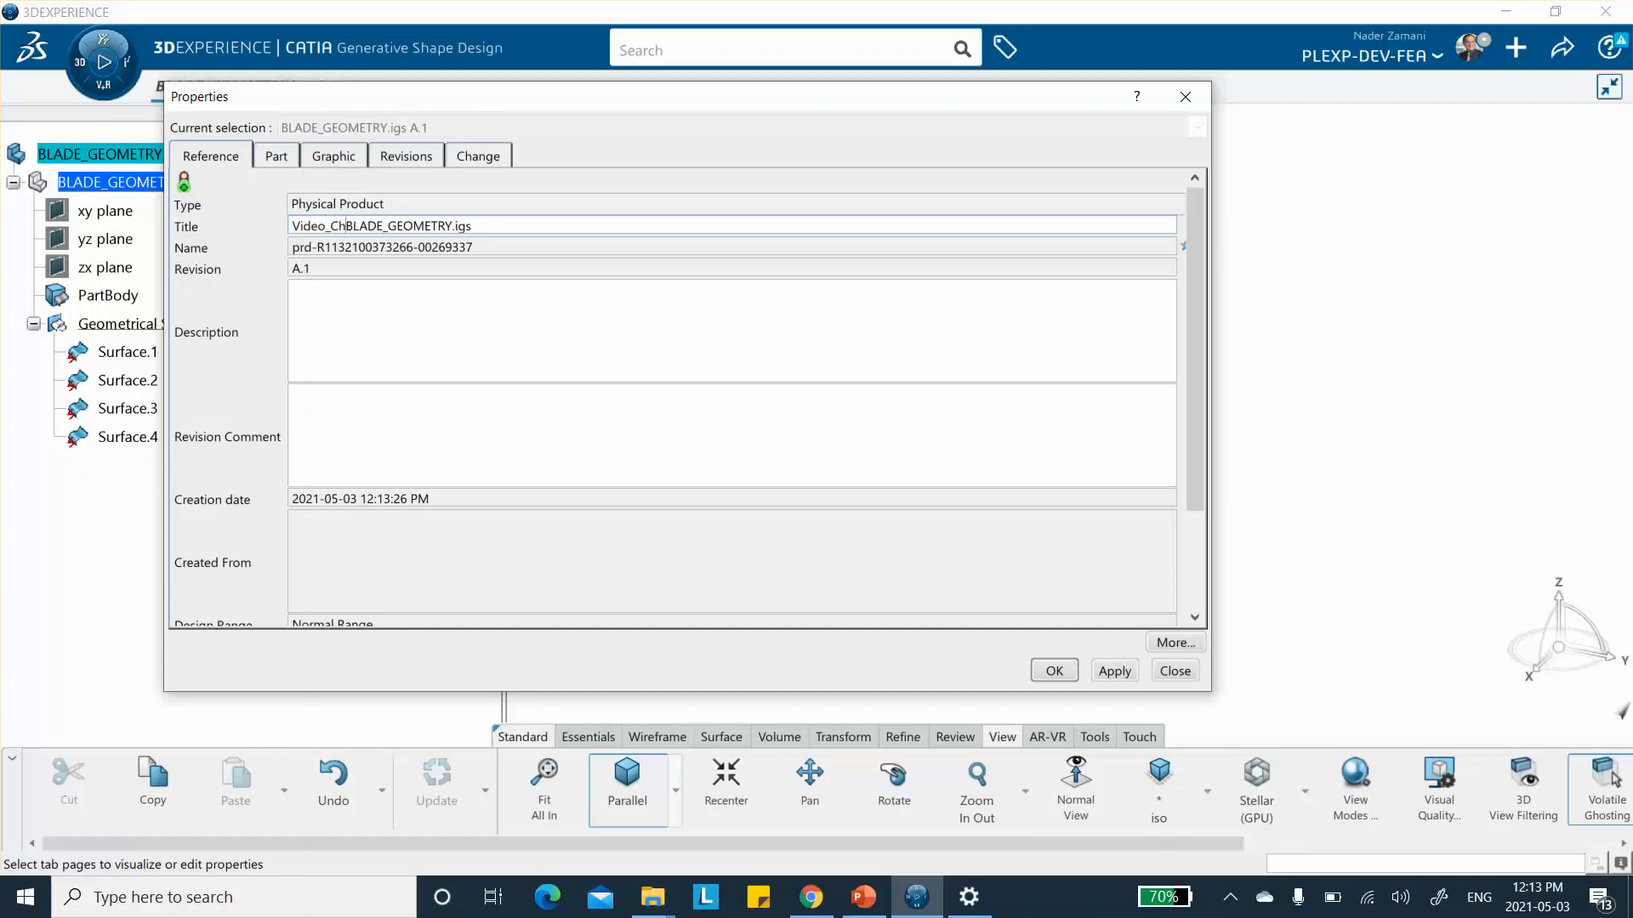
{"action": "type", "text": "p_1"}
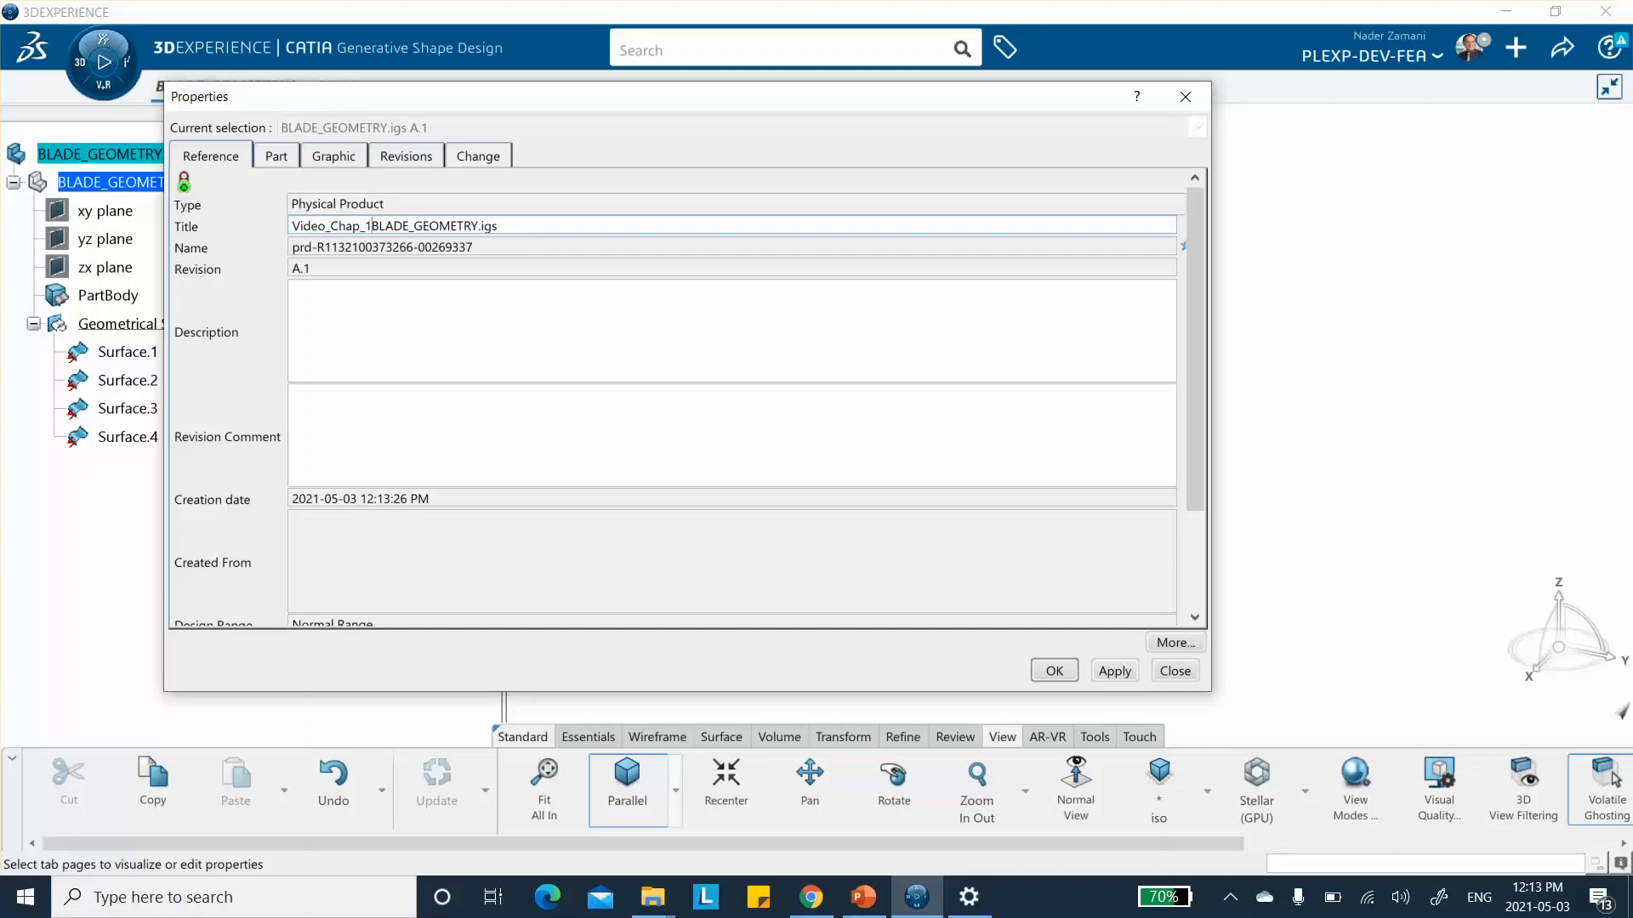
{"action": "type", "text": "5_"}
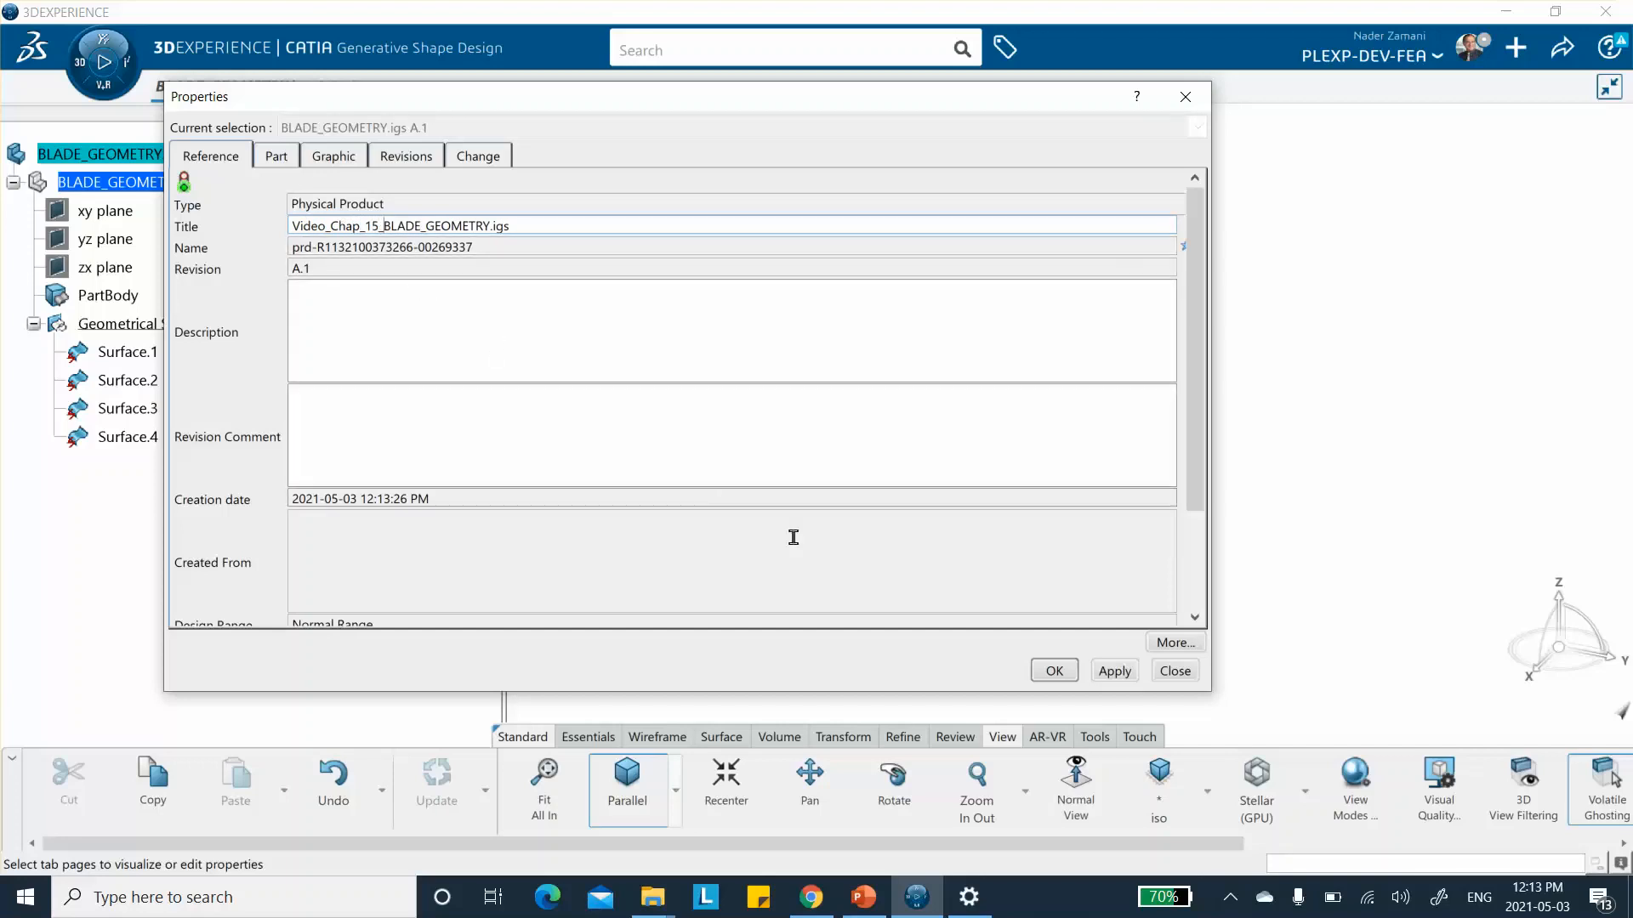
{"action": "left_click", "coordinate": [1053, 668]}
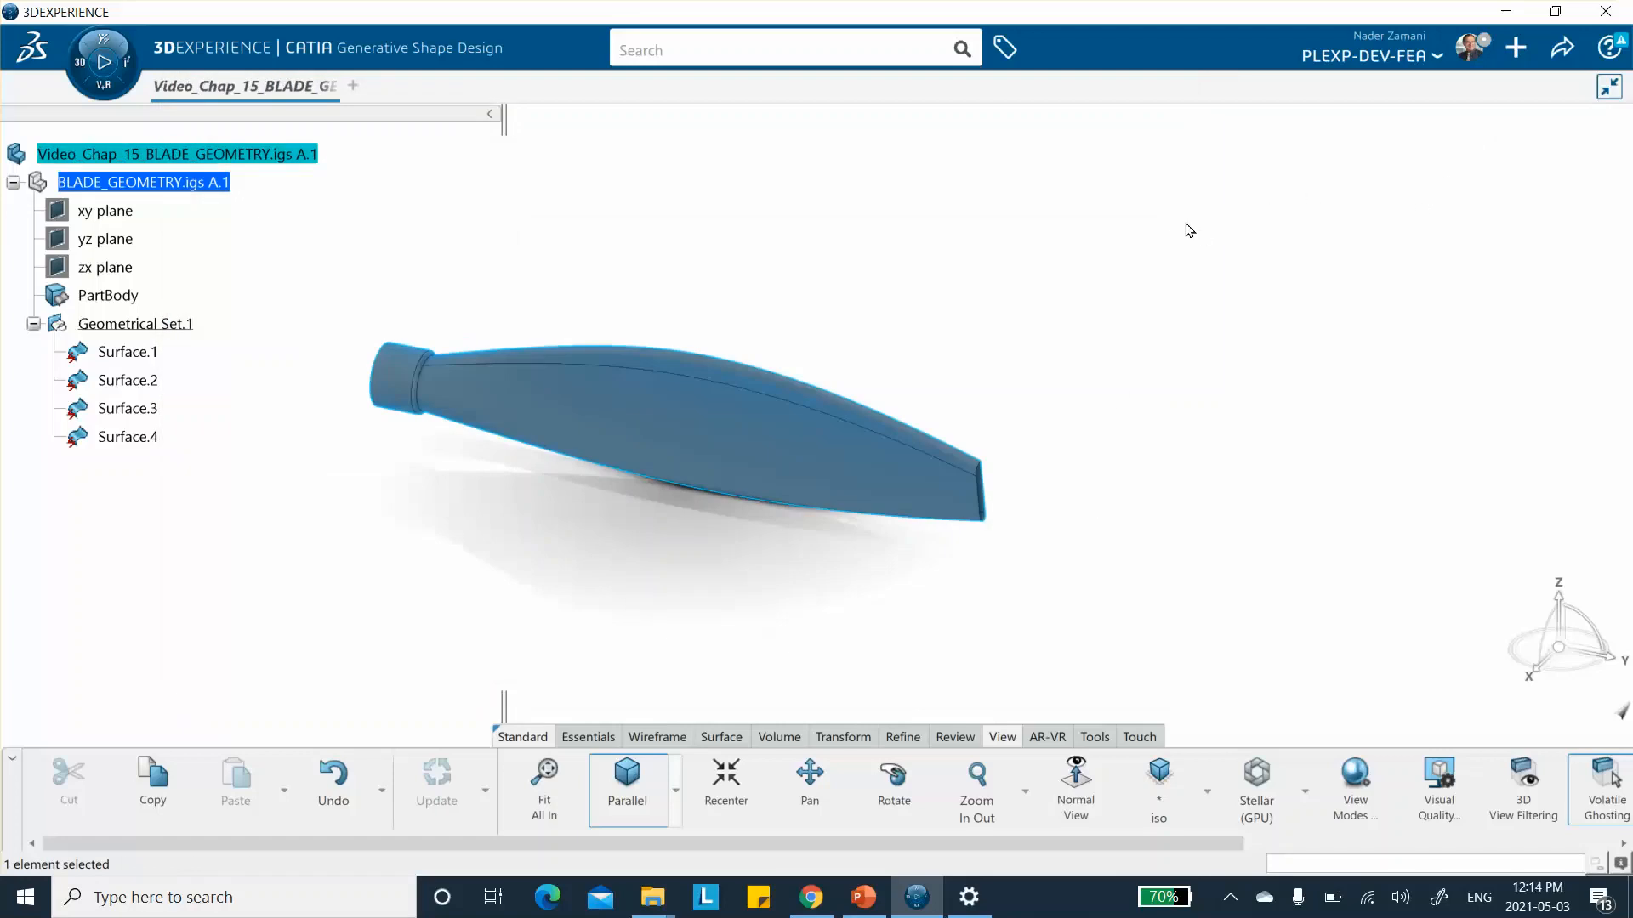
{"action": "left_click", "coordinate": [1030, 260]}
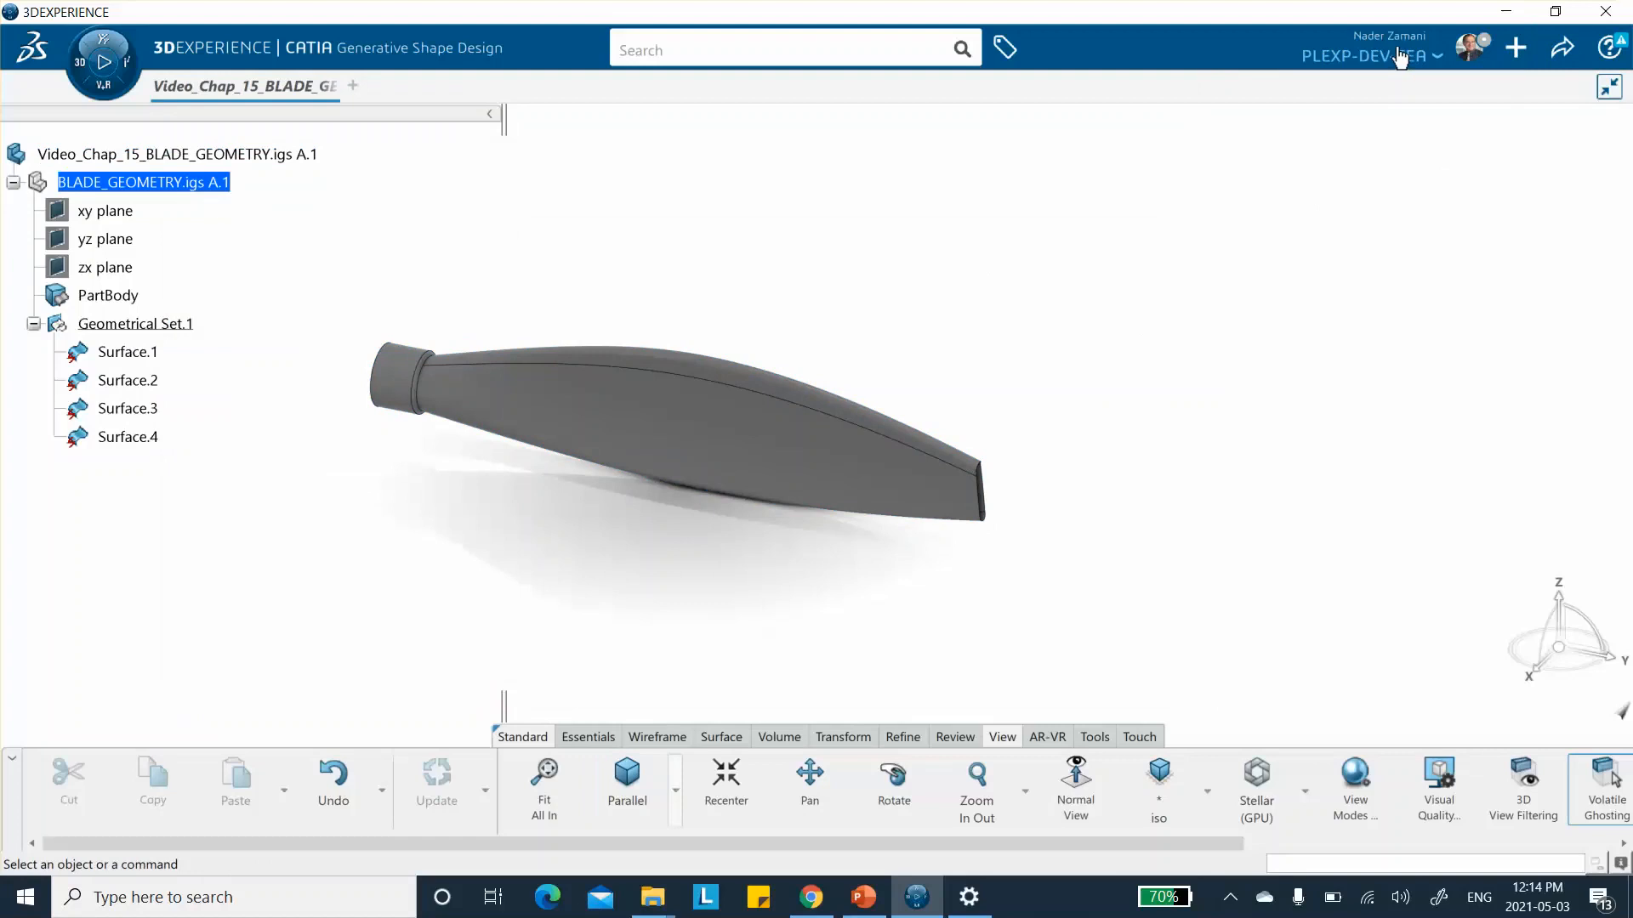
{"action": "left_click", "coordinate": [1554, 53]}
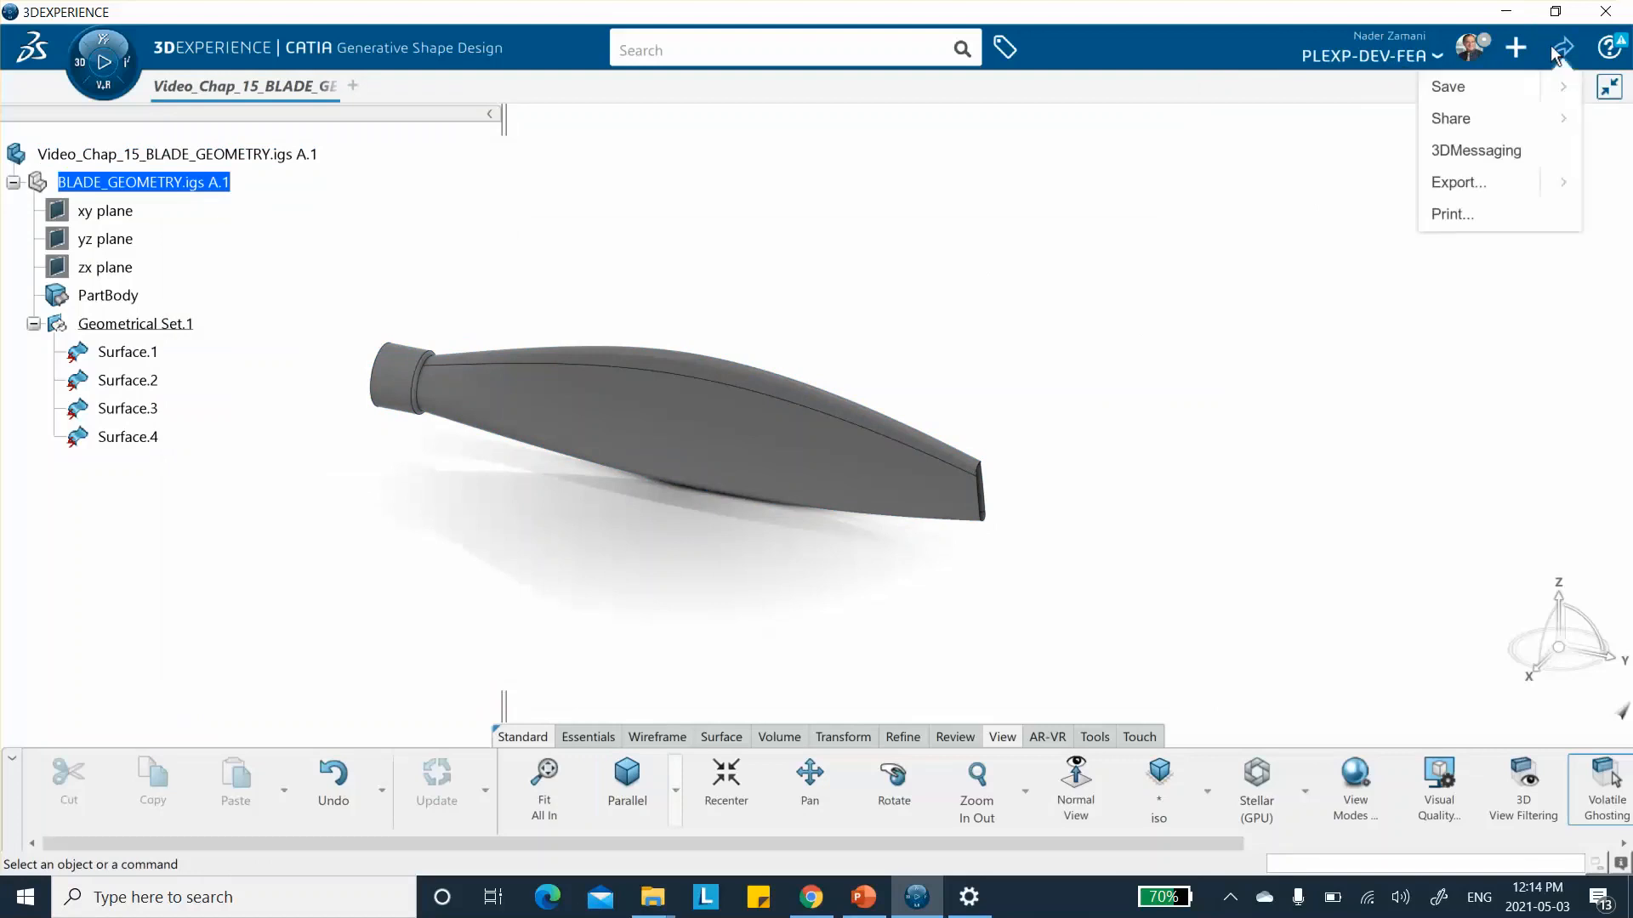
{"action": "left_click", "coordinate": [1456, 87]}
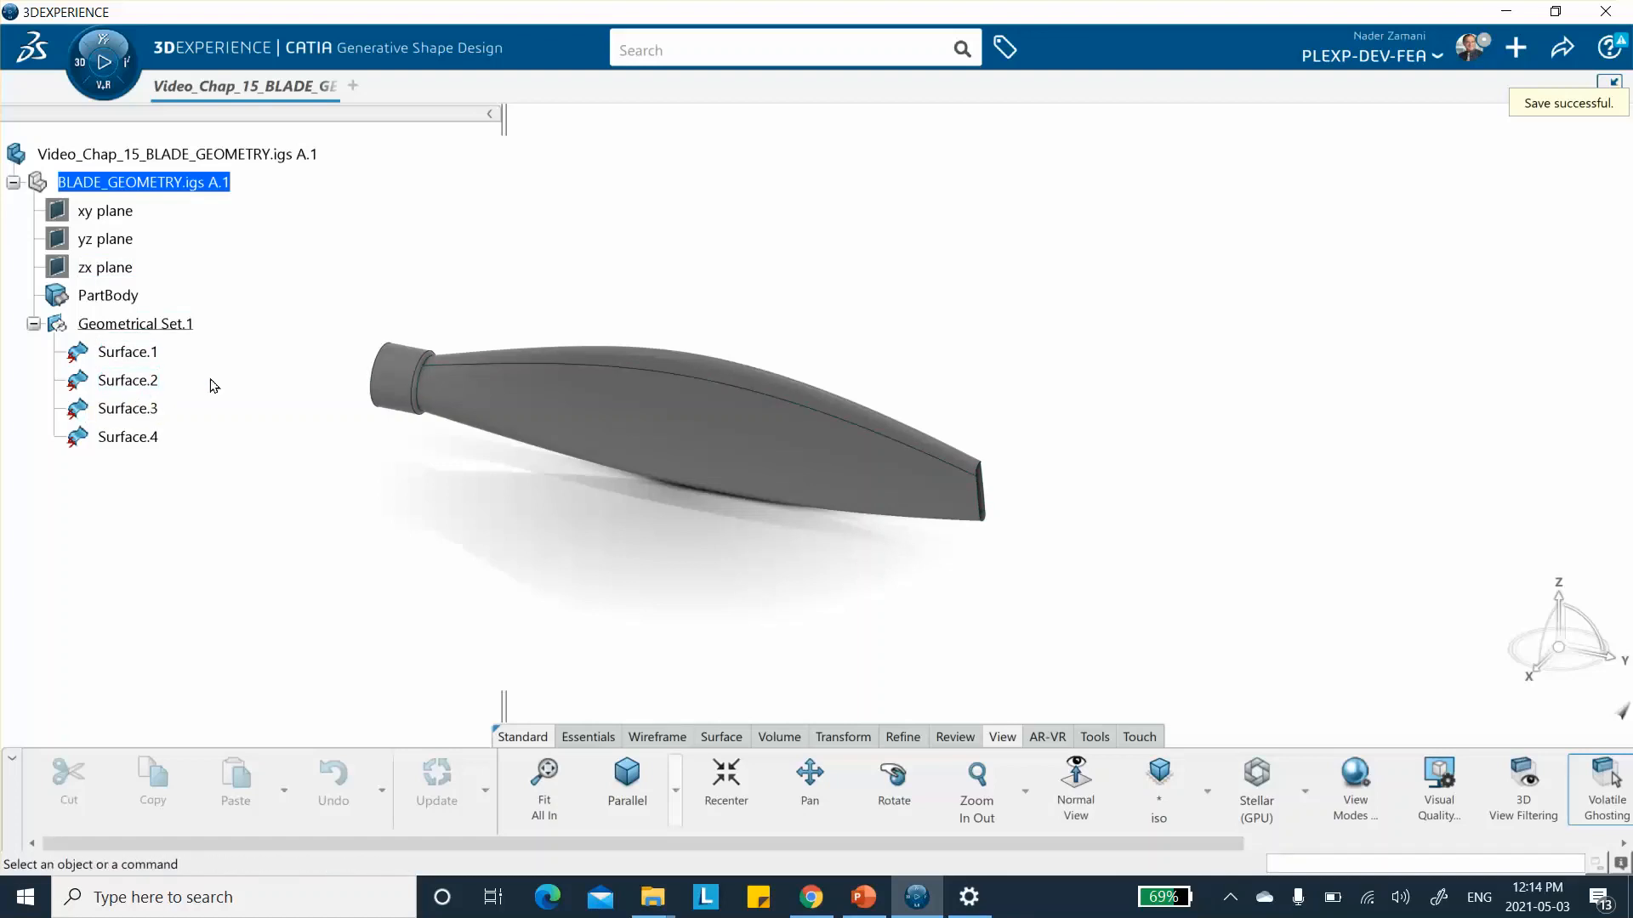
Step: Set the fill color of Surface.1 to yellow in its graphic properties
{"action": "right_click", "coordinate": [136, 352]}
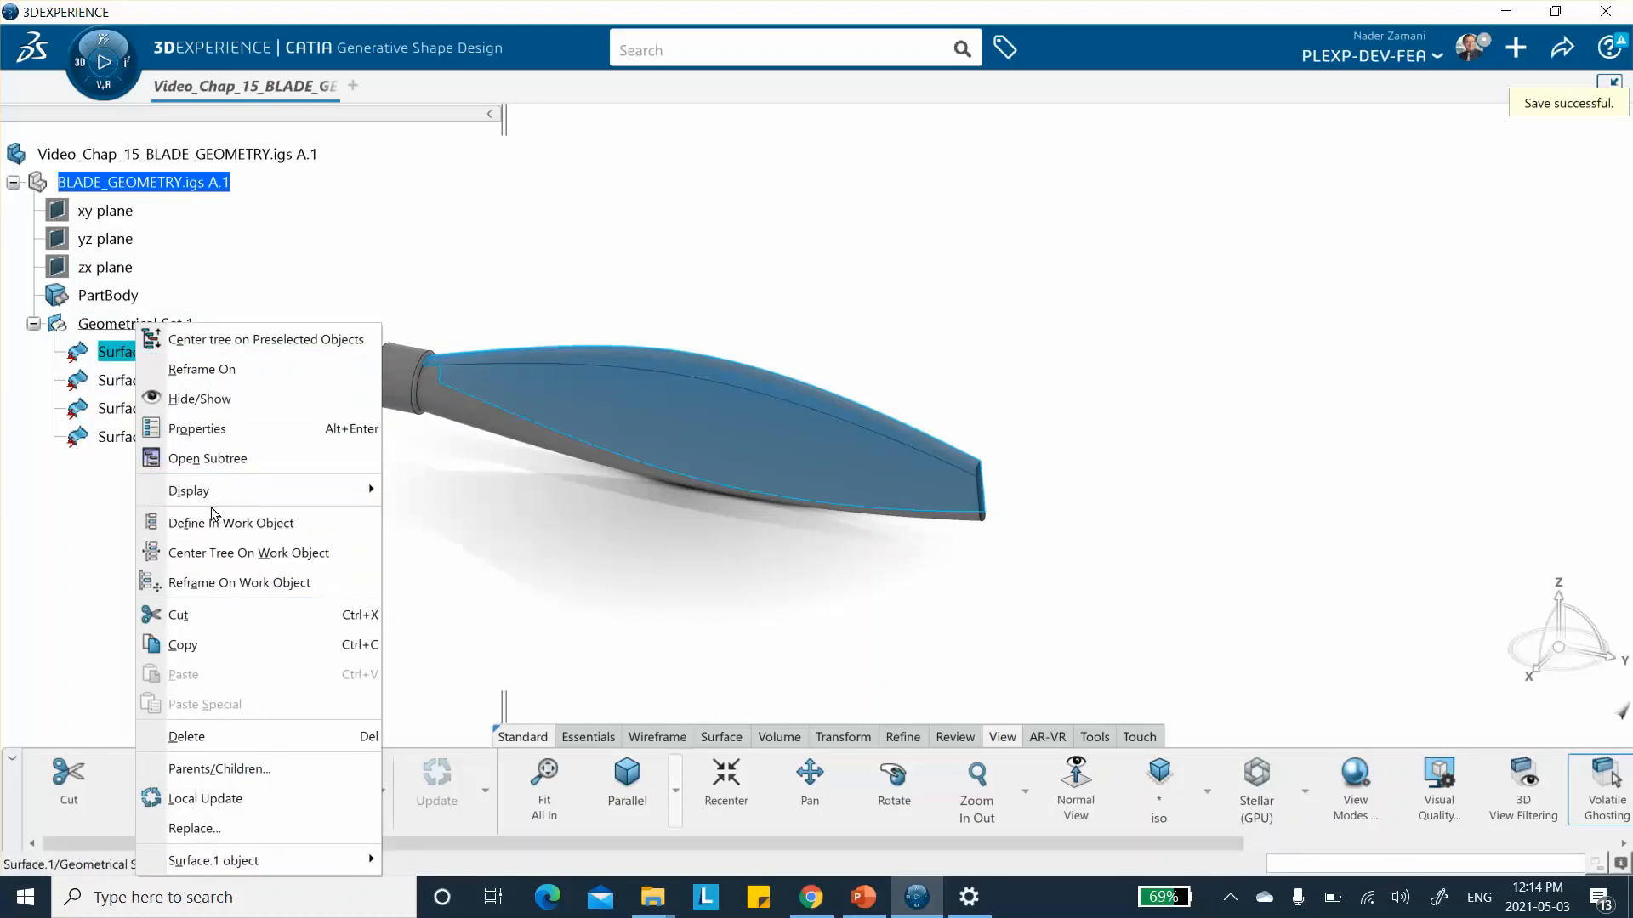
{"action": "left_click", "coordinate": [197, 429]}
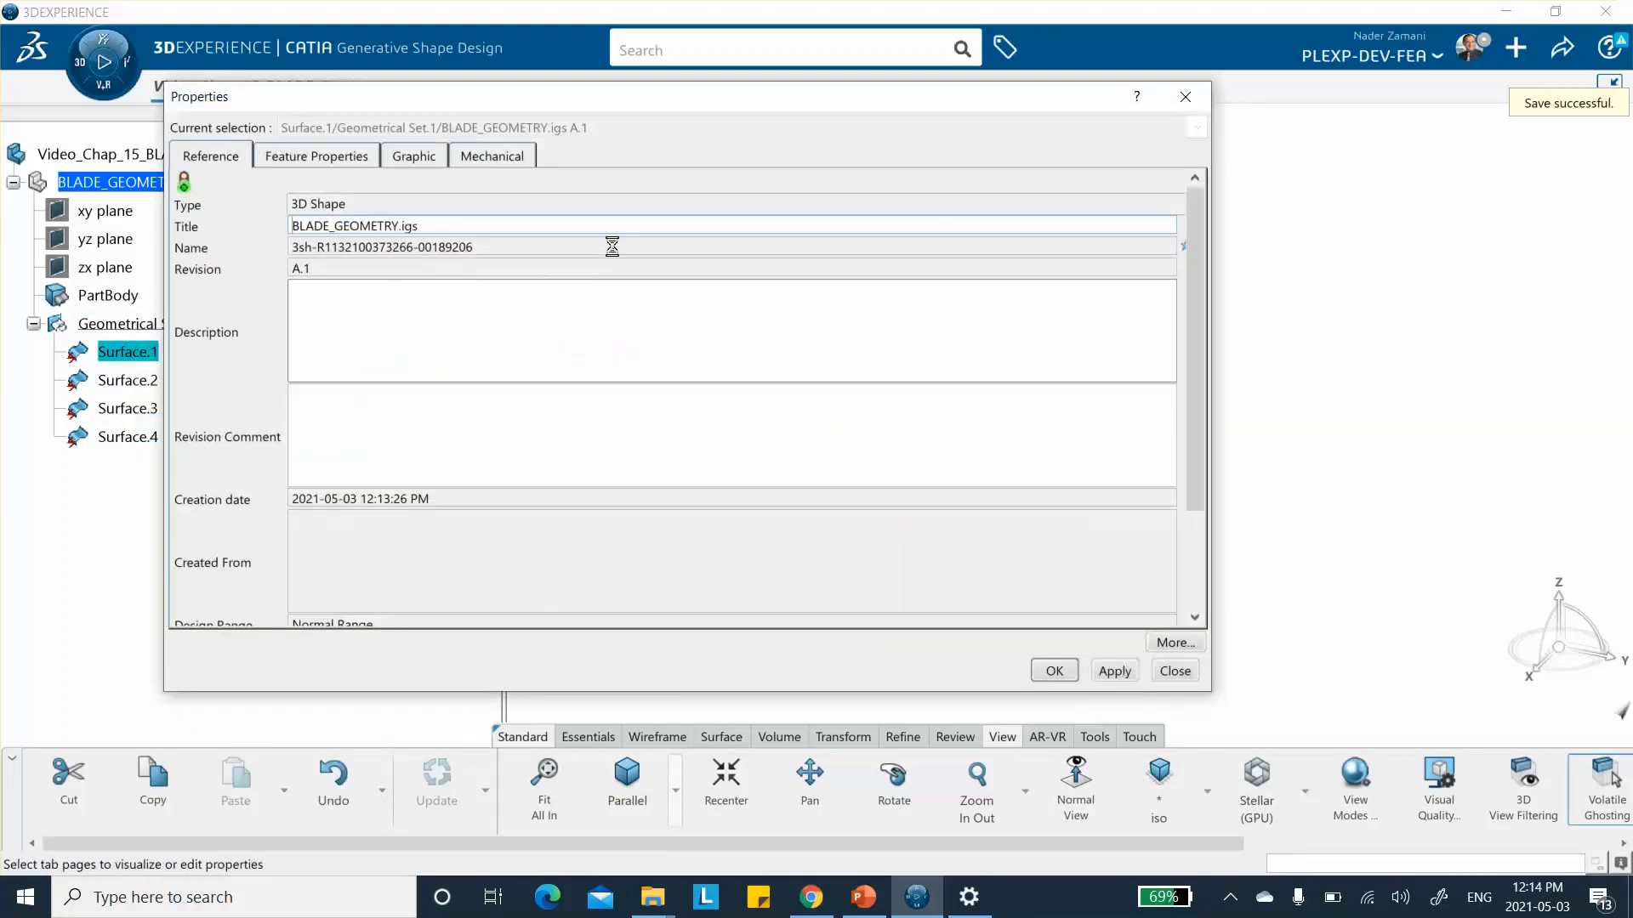
{"action": "left_click", "coordinate": [411, 158]}
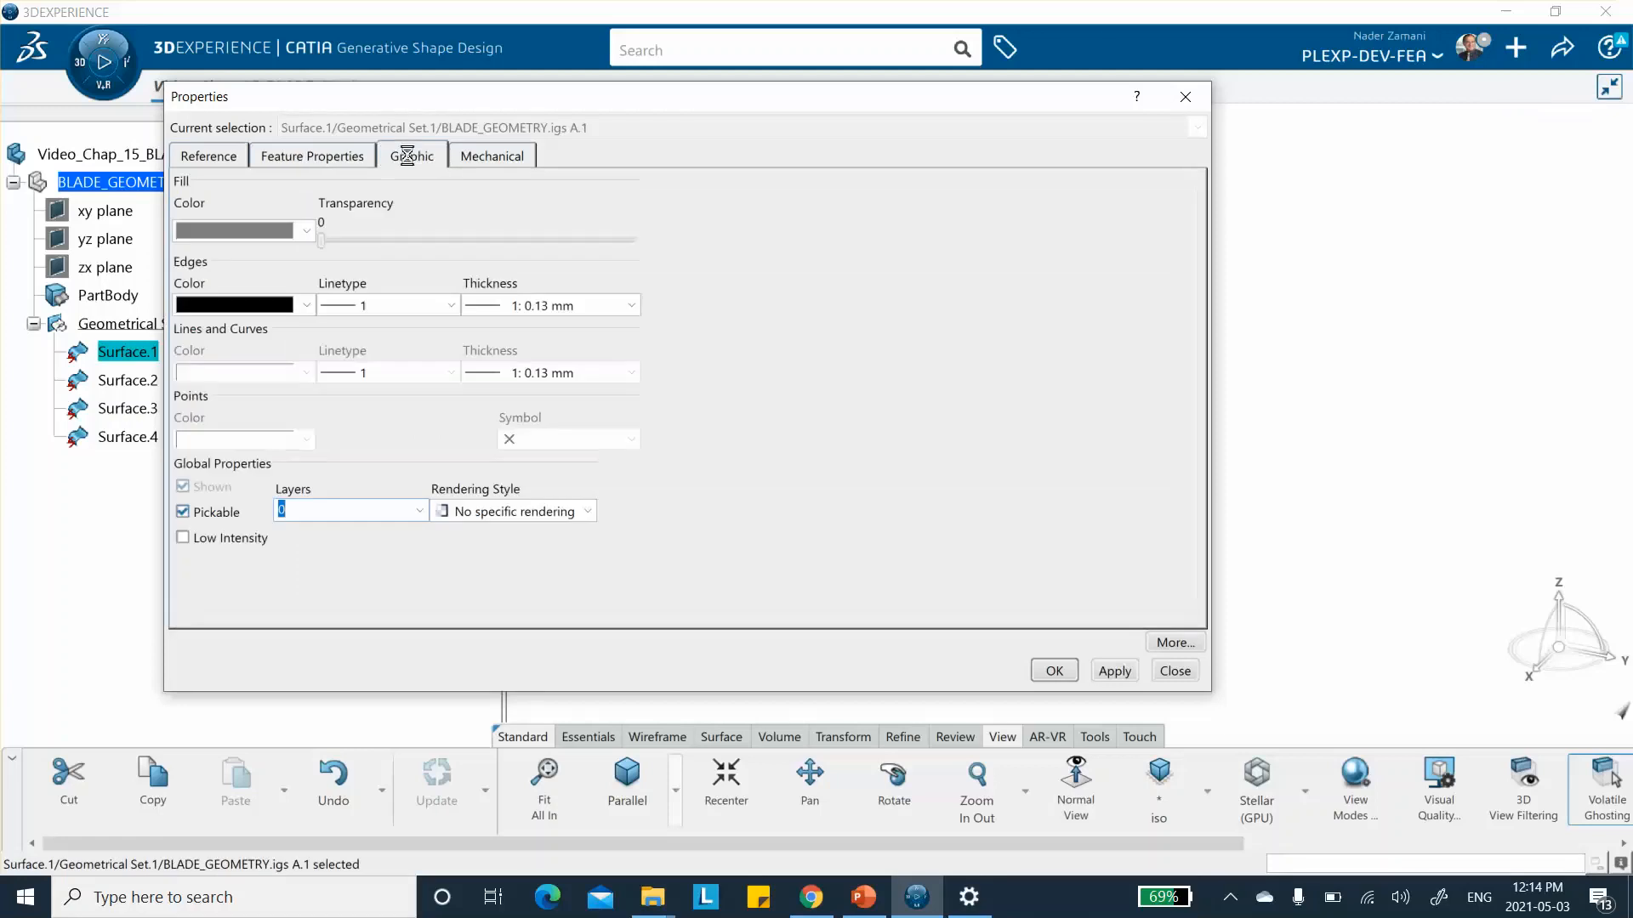
{"action": "left_click", "coordinate": [307, 232]}
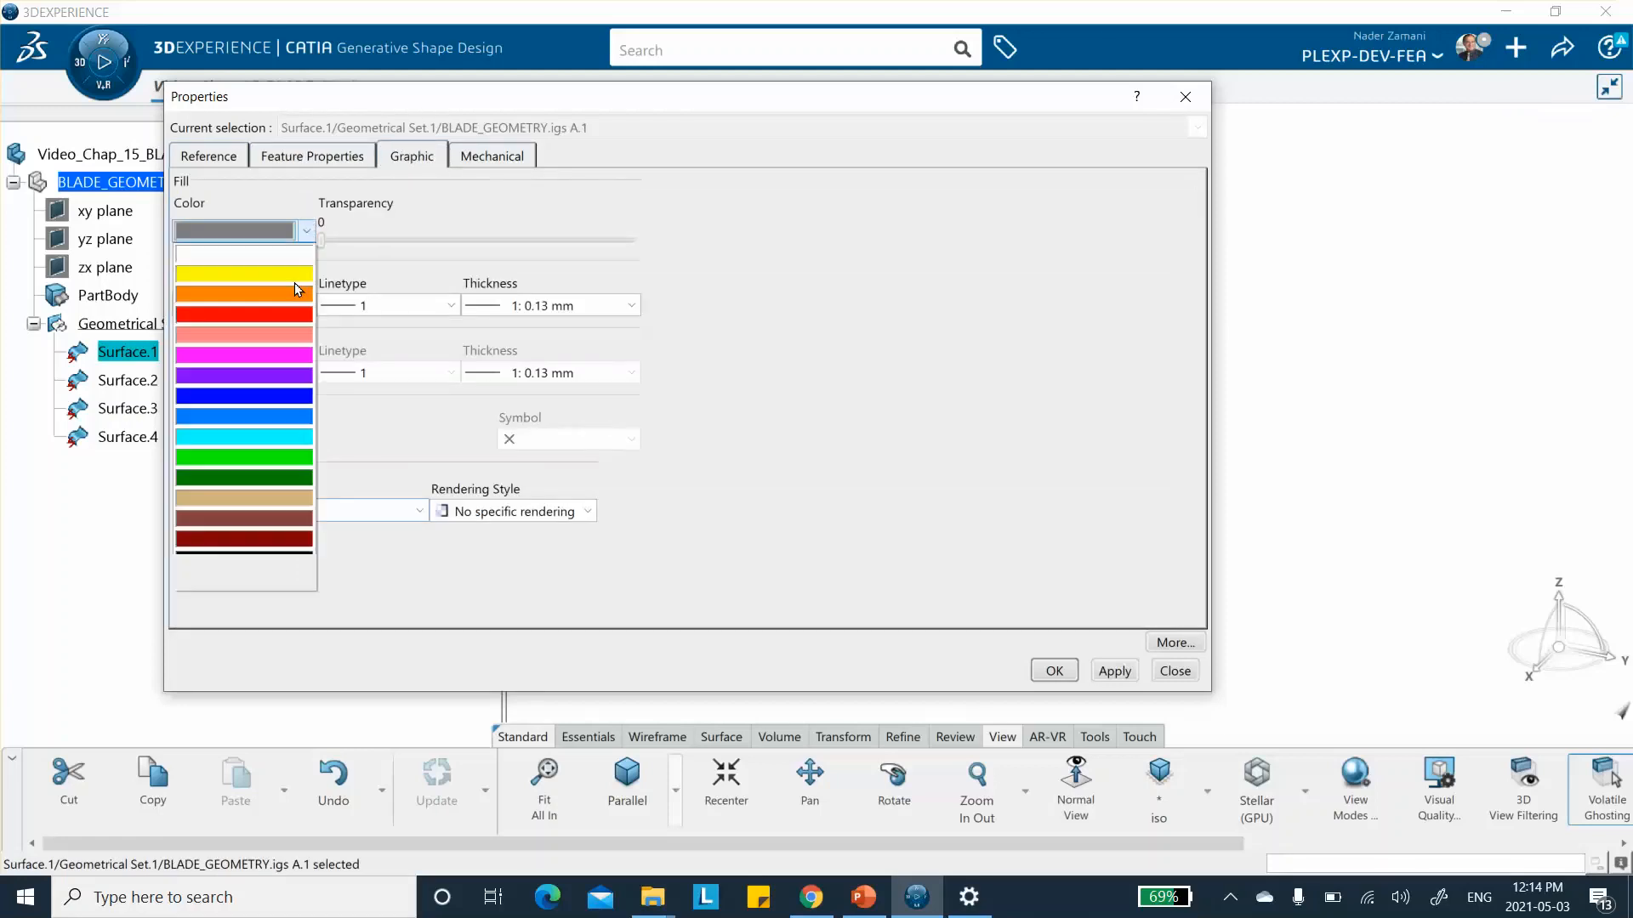
{"action": "left_click", "coordinate": [260, 296]}
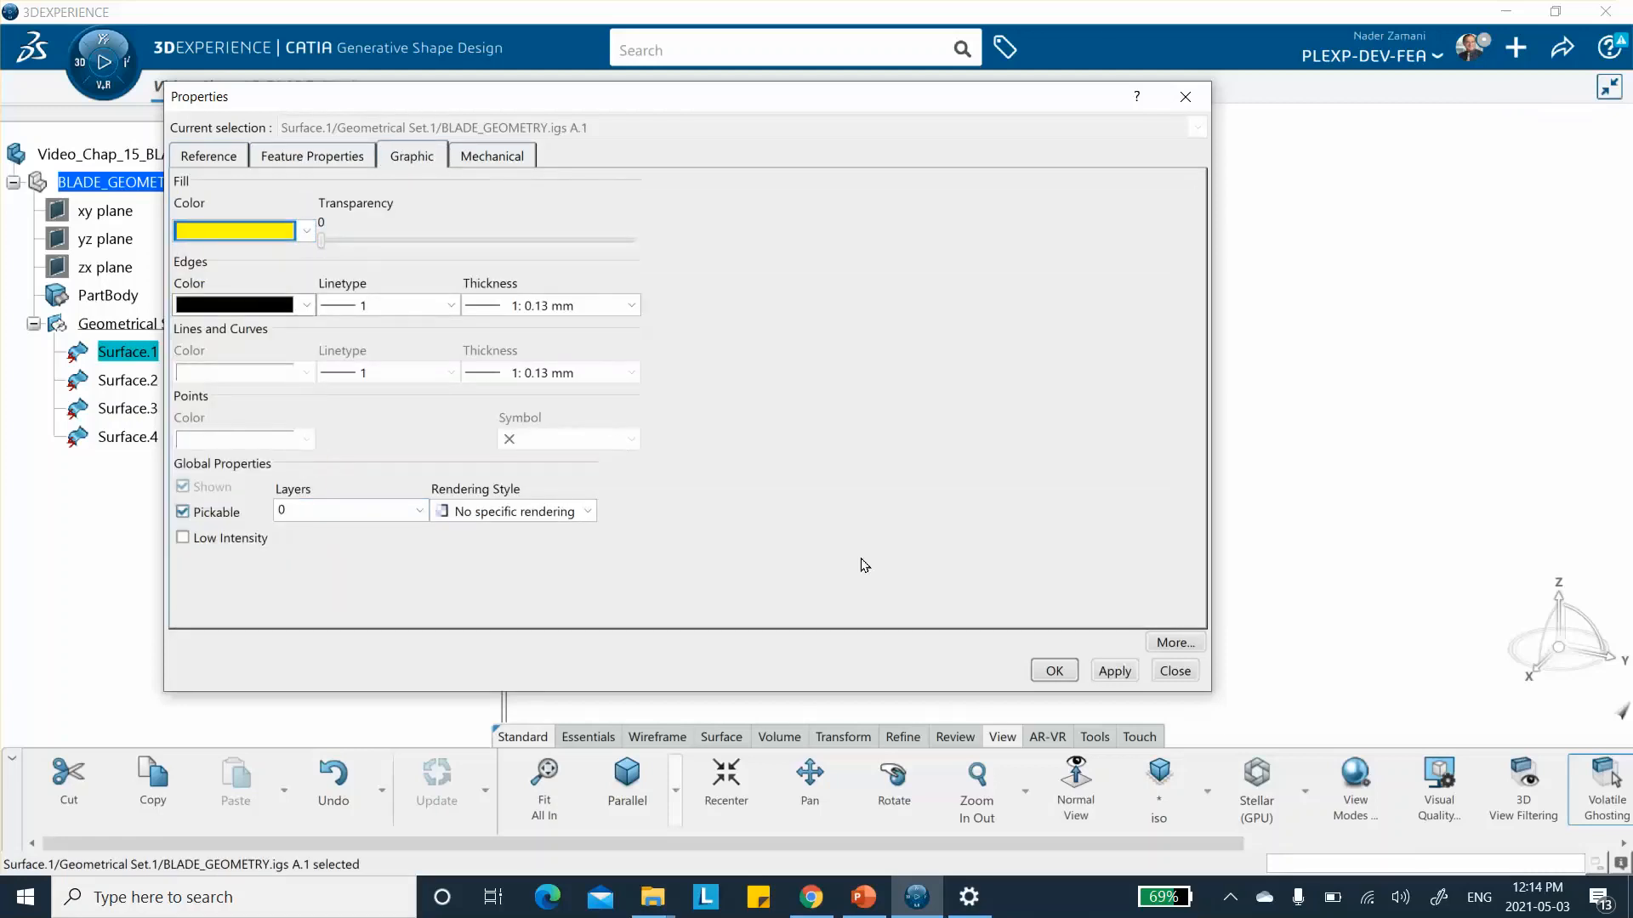
{"action": "left_click", "coordinate": [1052, 671]}
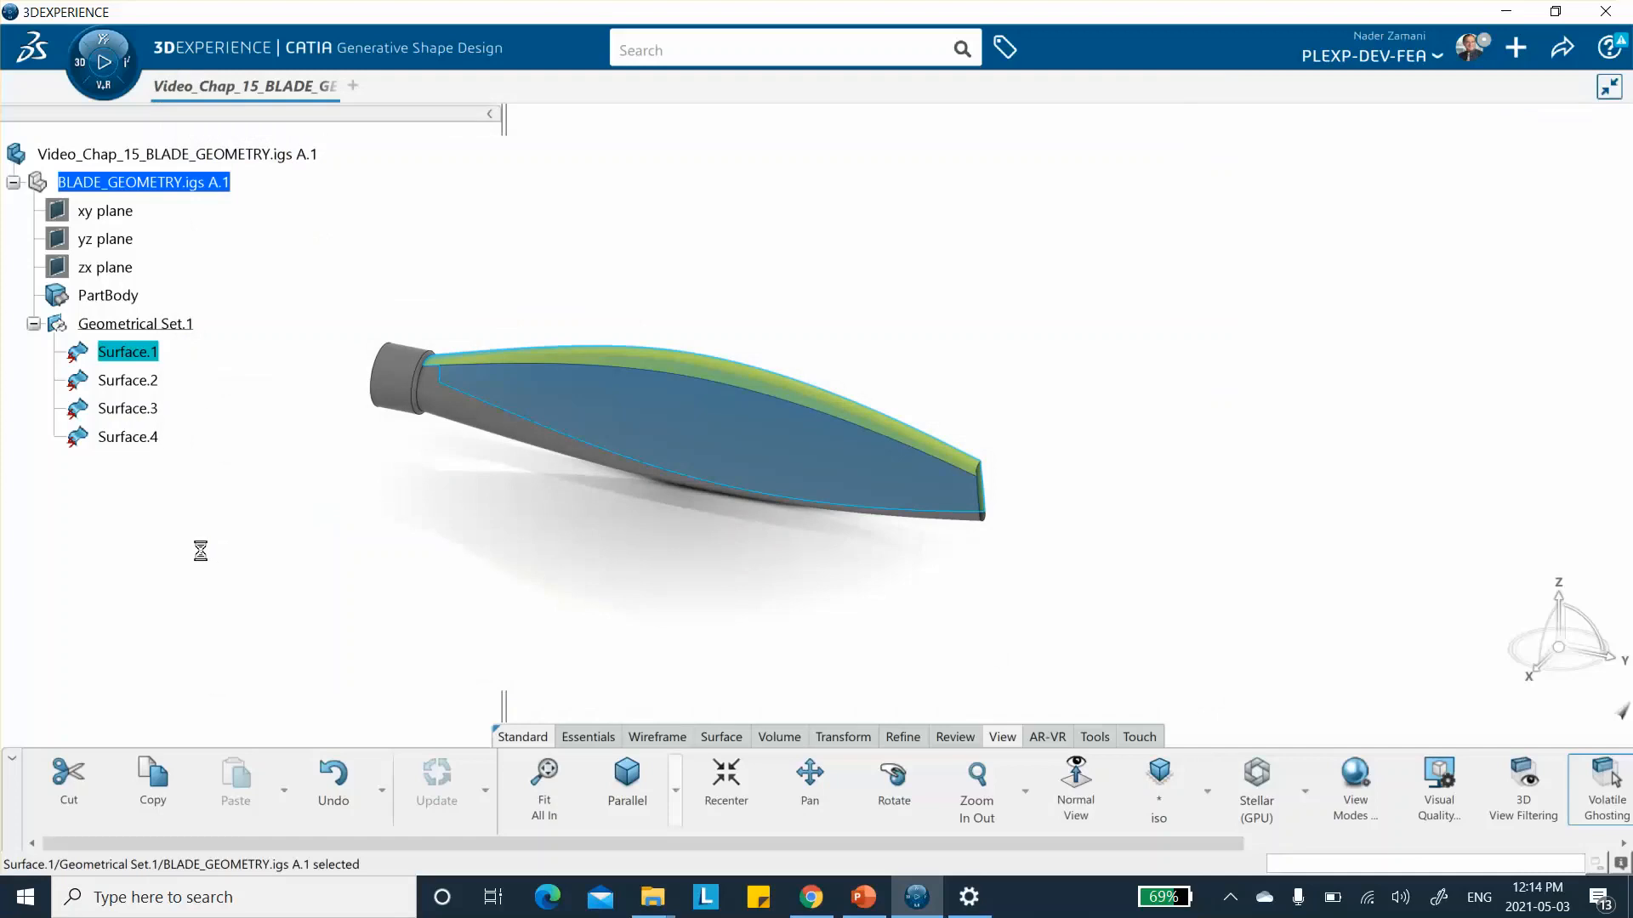
{"action": "left_click", "coordinate": [147, 565]}
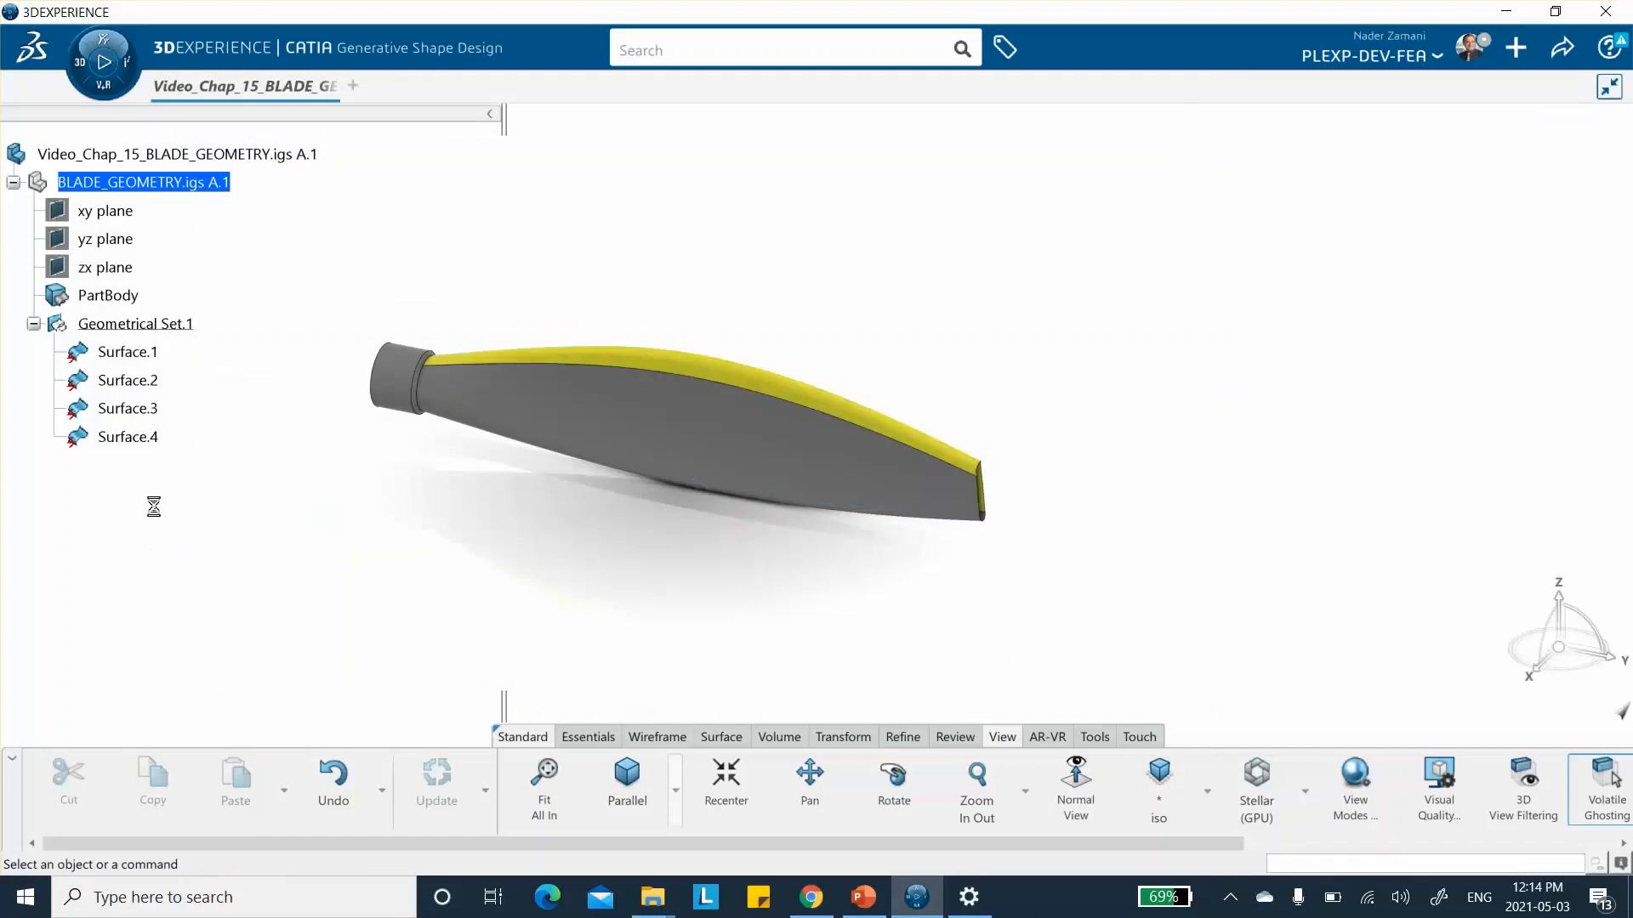
Step: Hide Surface.2, Surface.3 and Surface.4 in Geometrical Set.1
{"action": "right_click", "coordinate": [132, 380]}
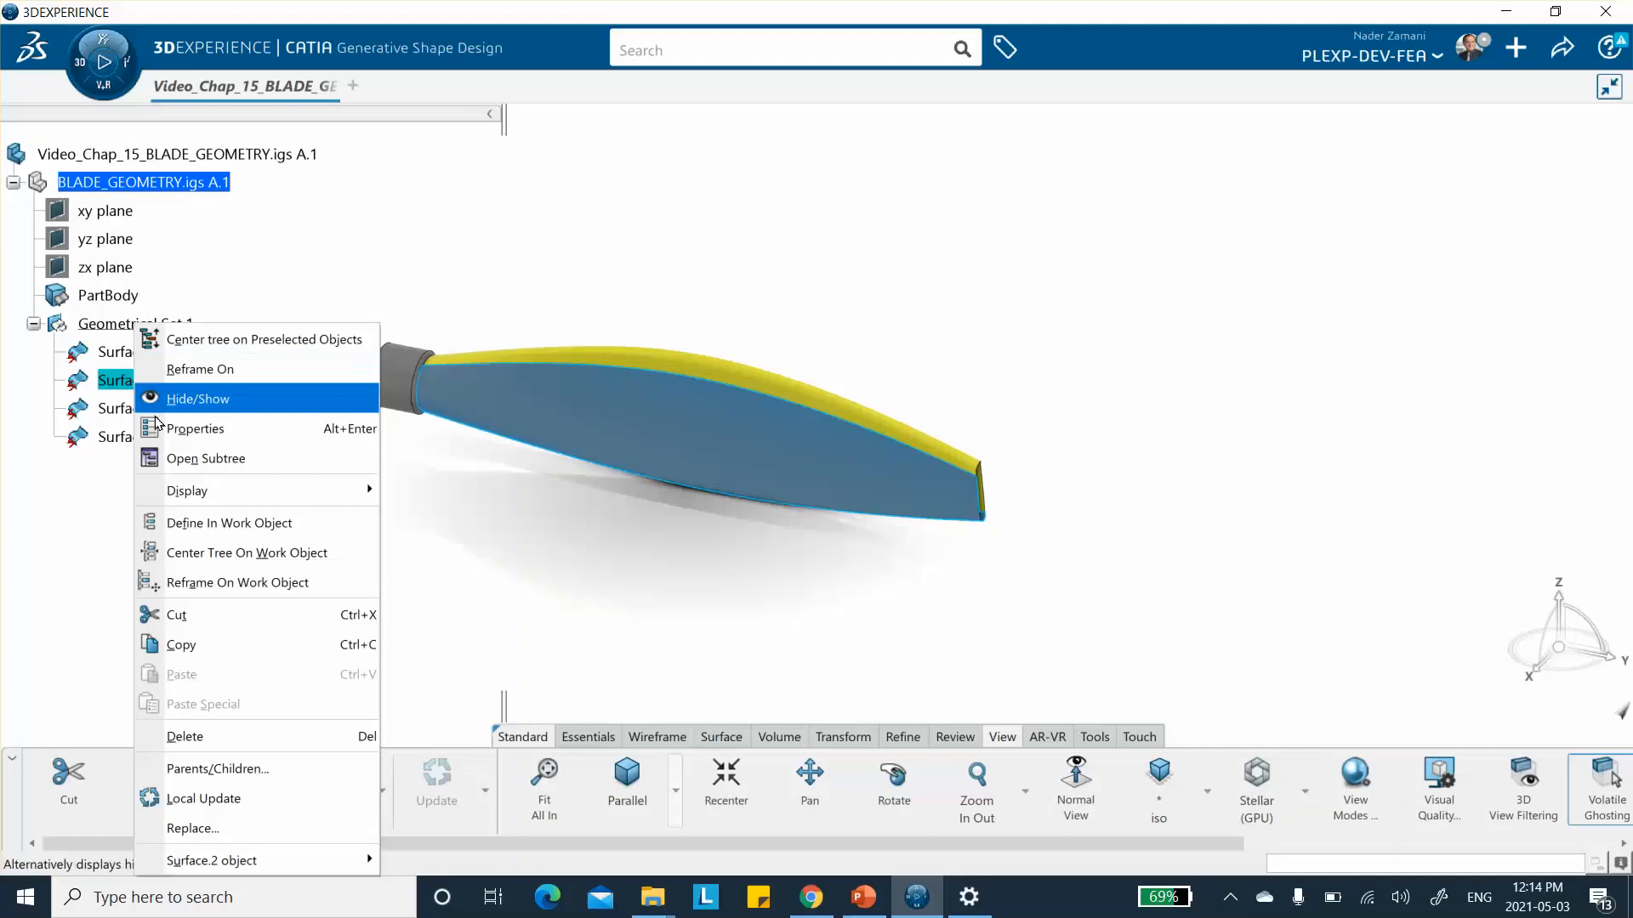
{"action": "left_click", "coordinate": [183, 399]}
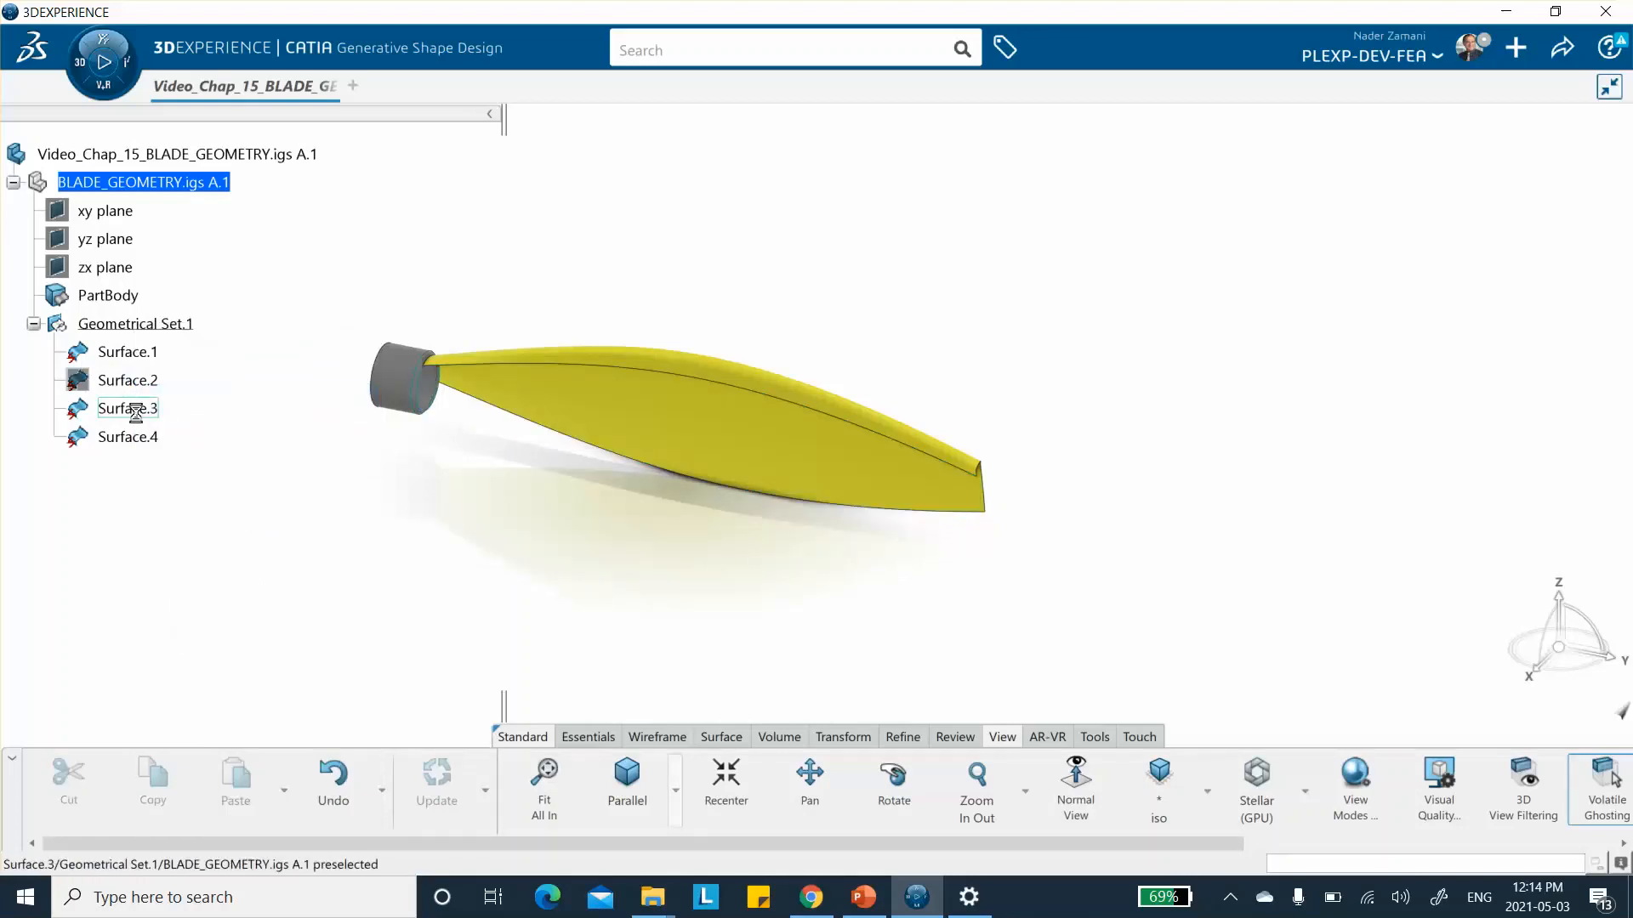
{"action": "right_click", "coordinate": [149, 416]}
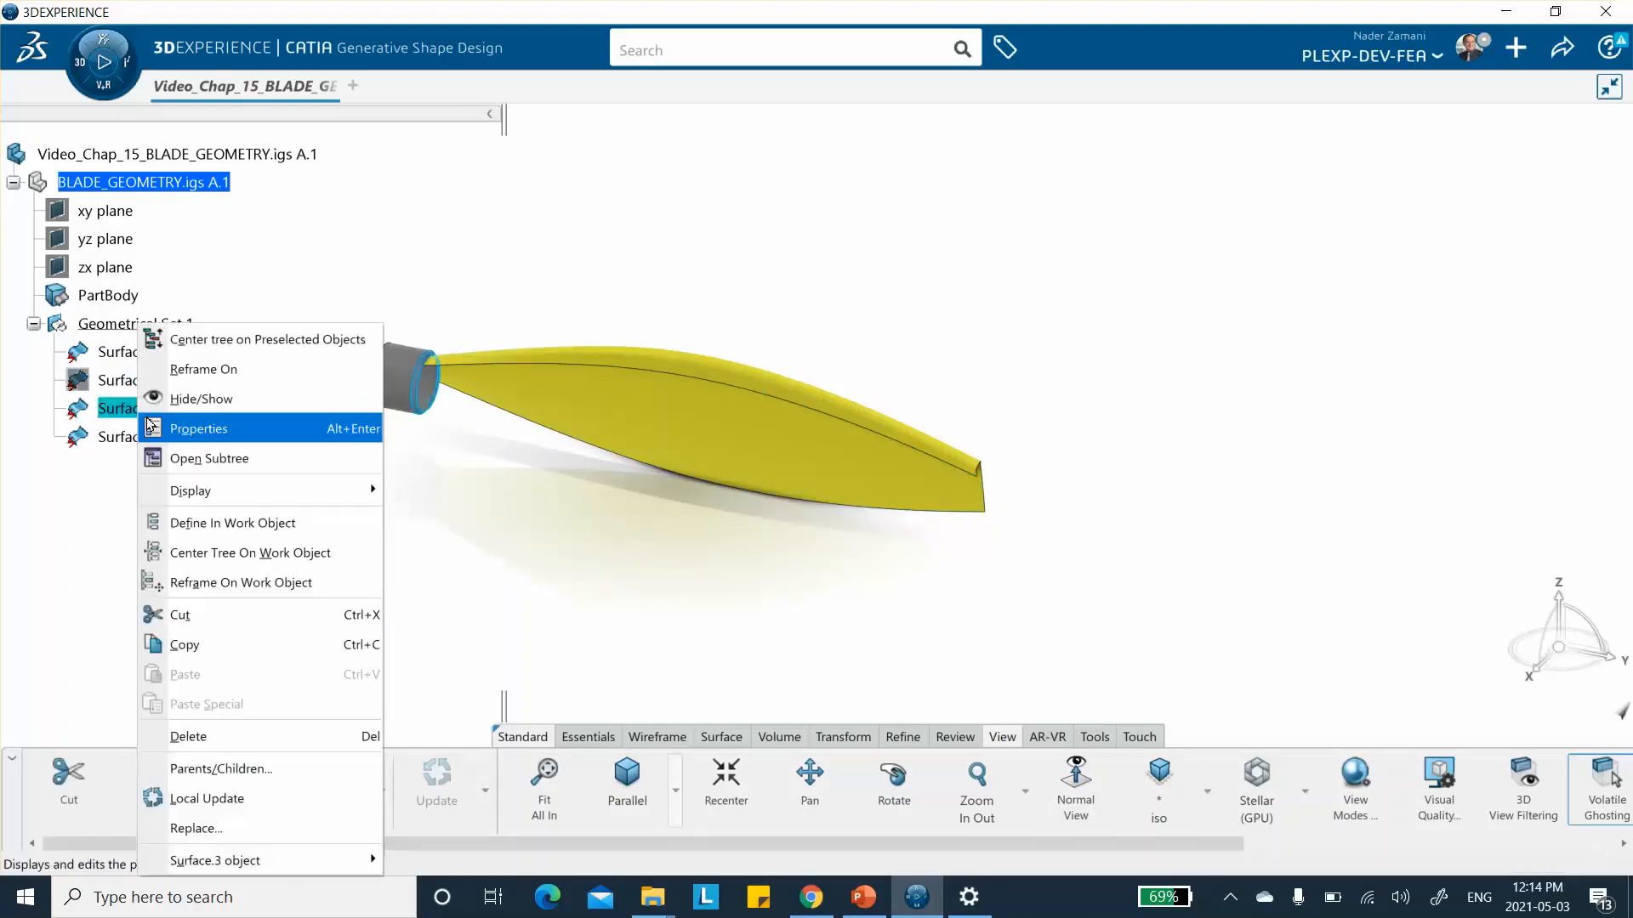
{"action": "left_click", "coordinate": [199, 403]}
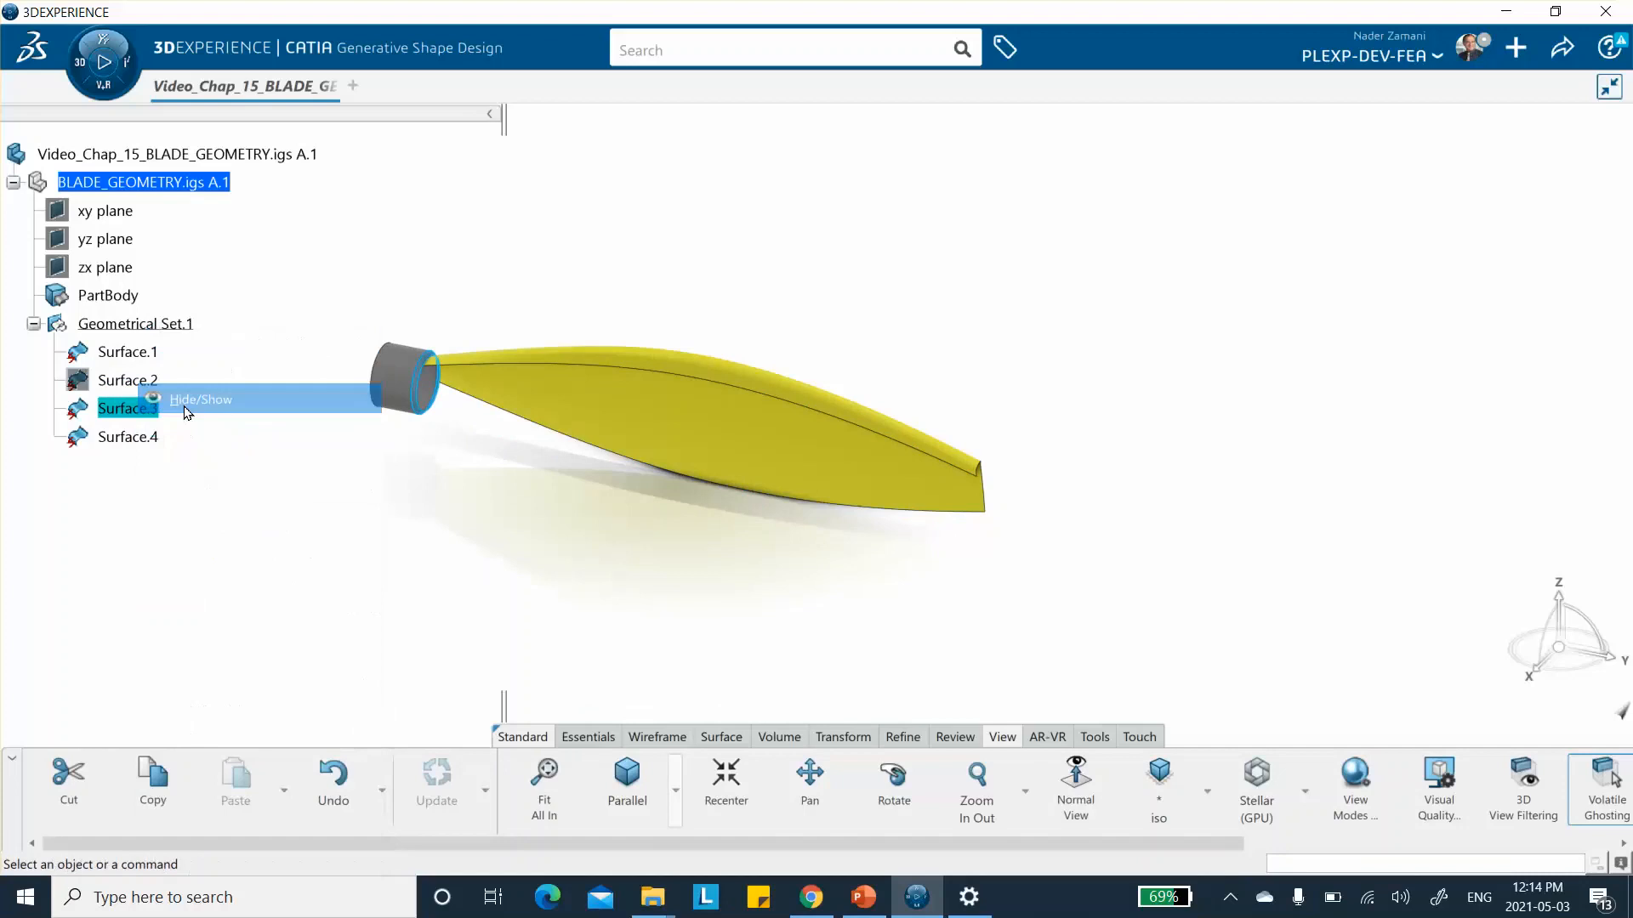
{"action": "right_click", "coordinate": [129, 435]}
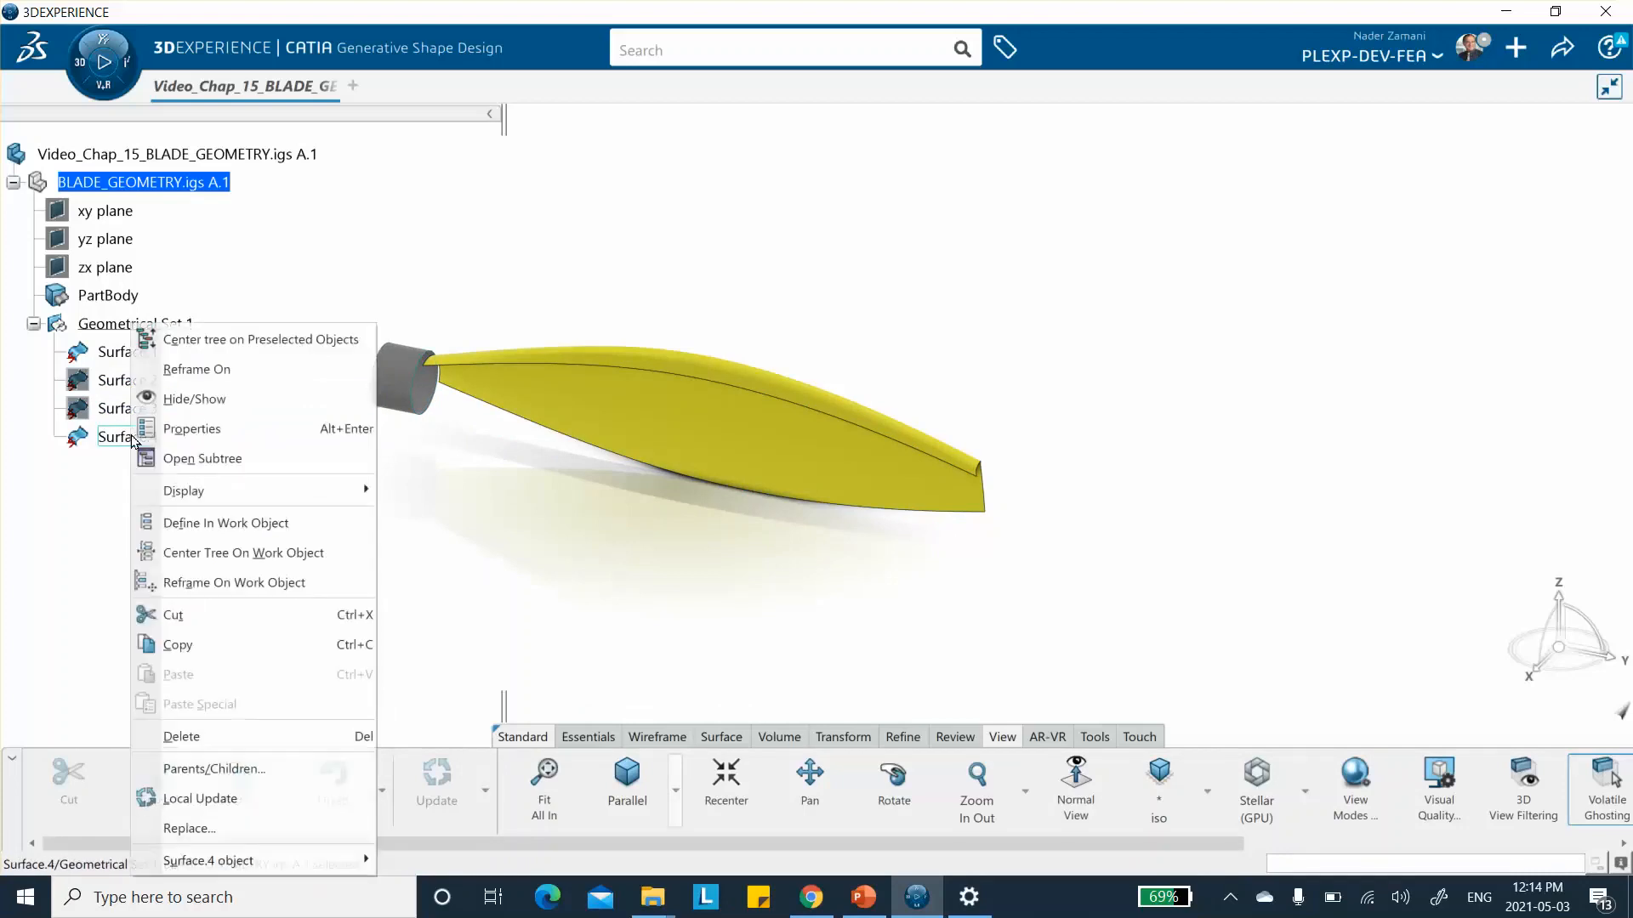
{"action": "left_click", "coordinate": [186, 410]}
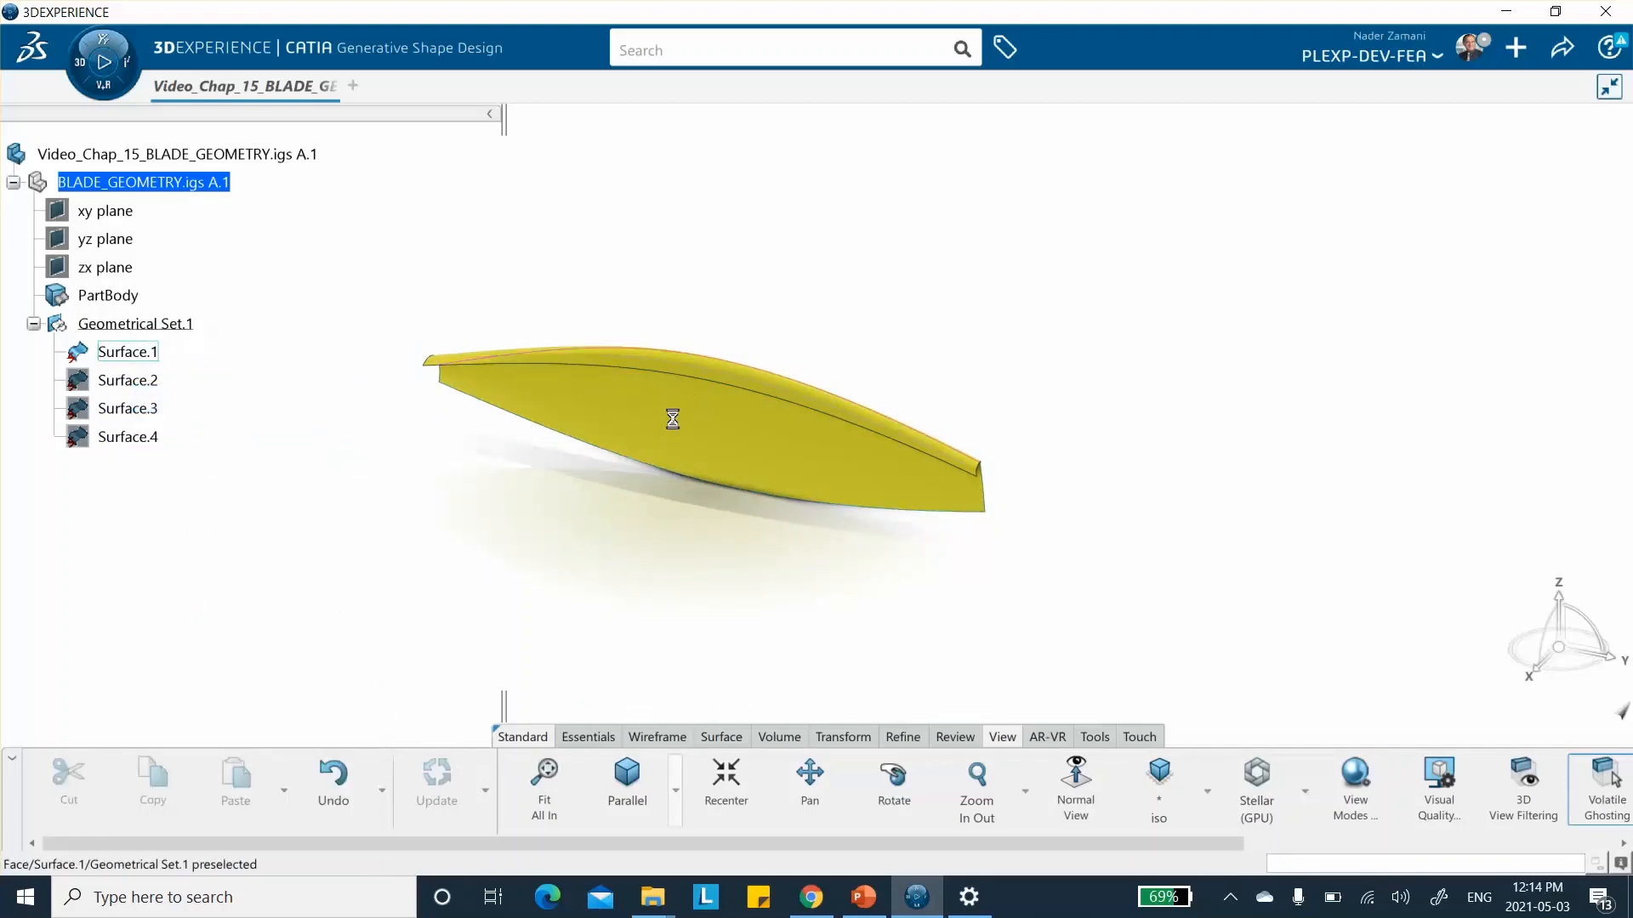
Step: Rename the yellow Surface.1 feature as Back_Surface.1
{"action": "right_click", "coordinate": [130, 351]}
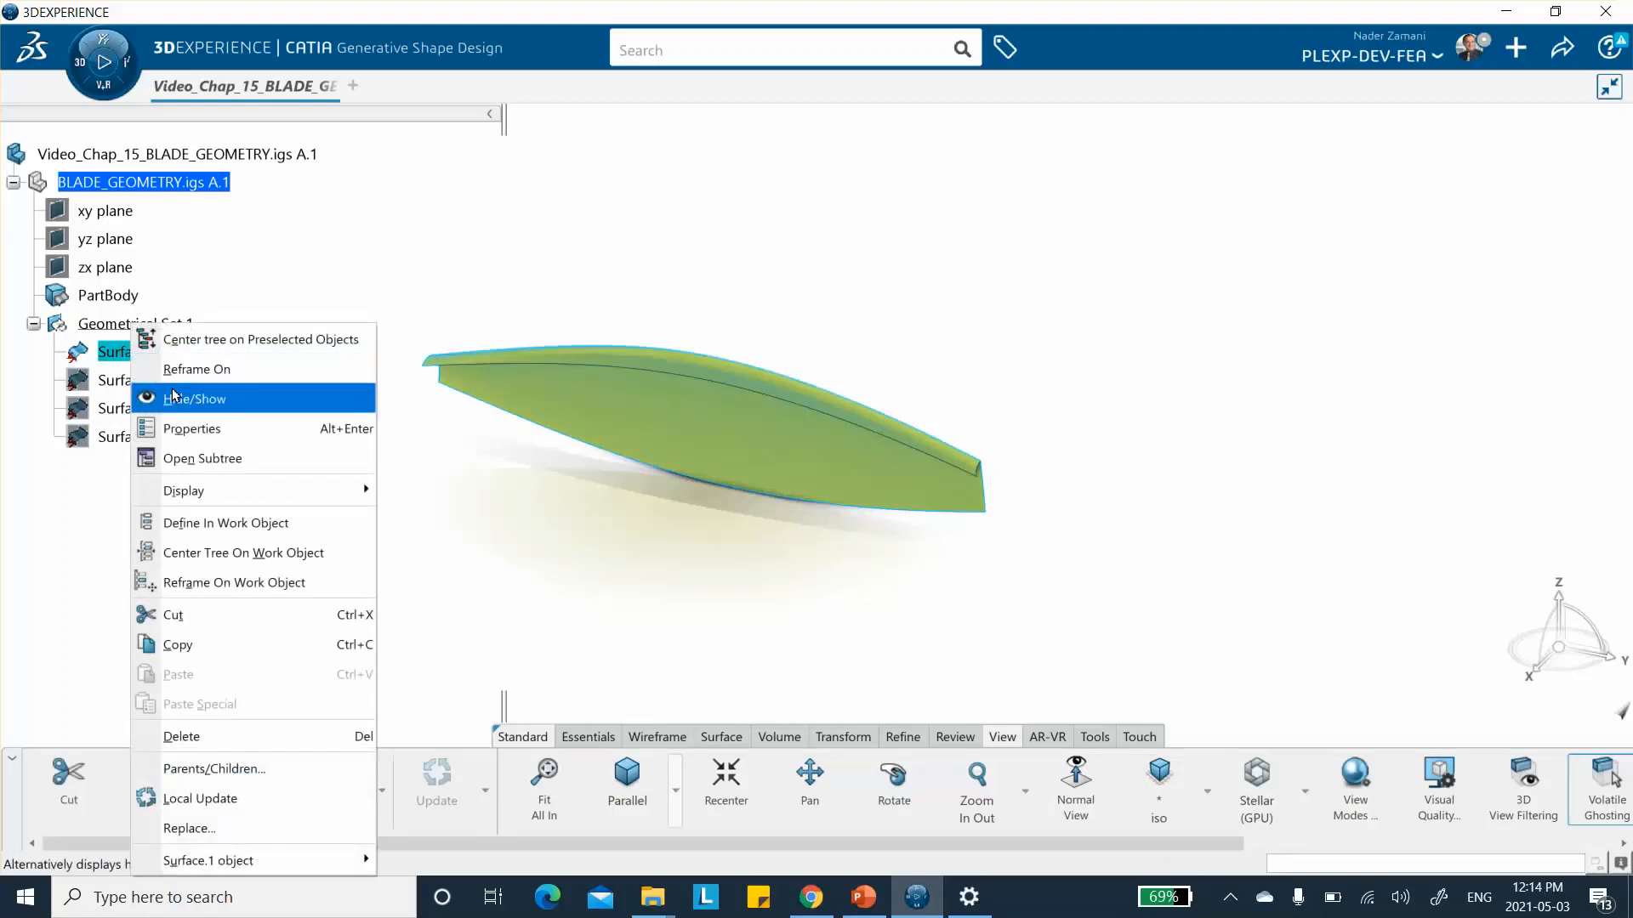
{"action": "left_click", "coordinate": [188, 429]}
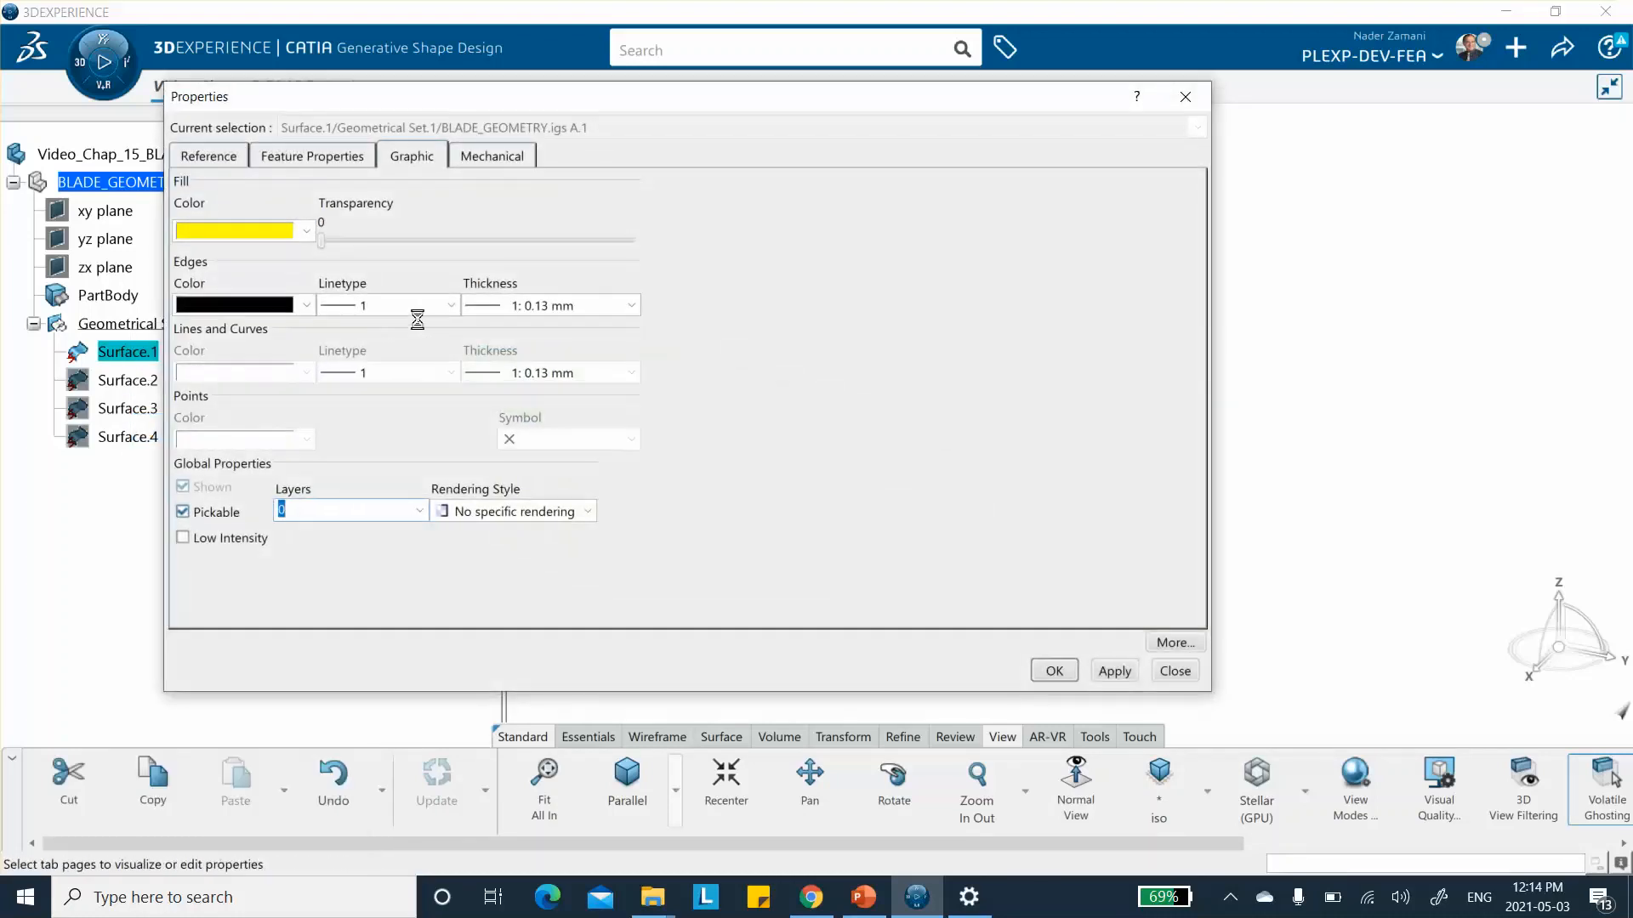
{"action": "left_click", "coordinate": [280, 164]}
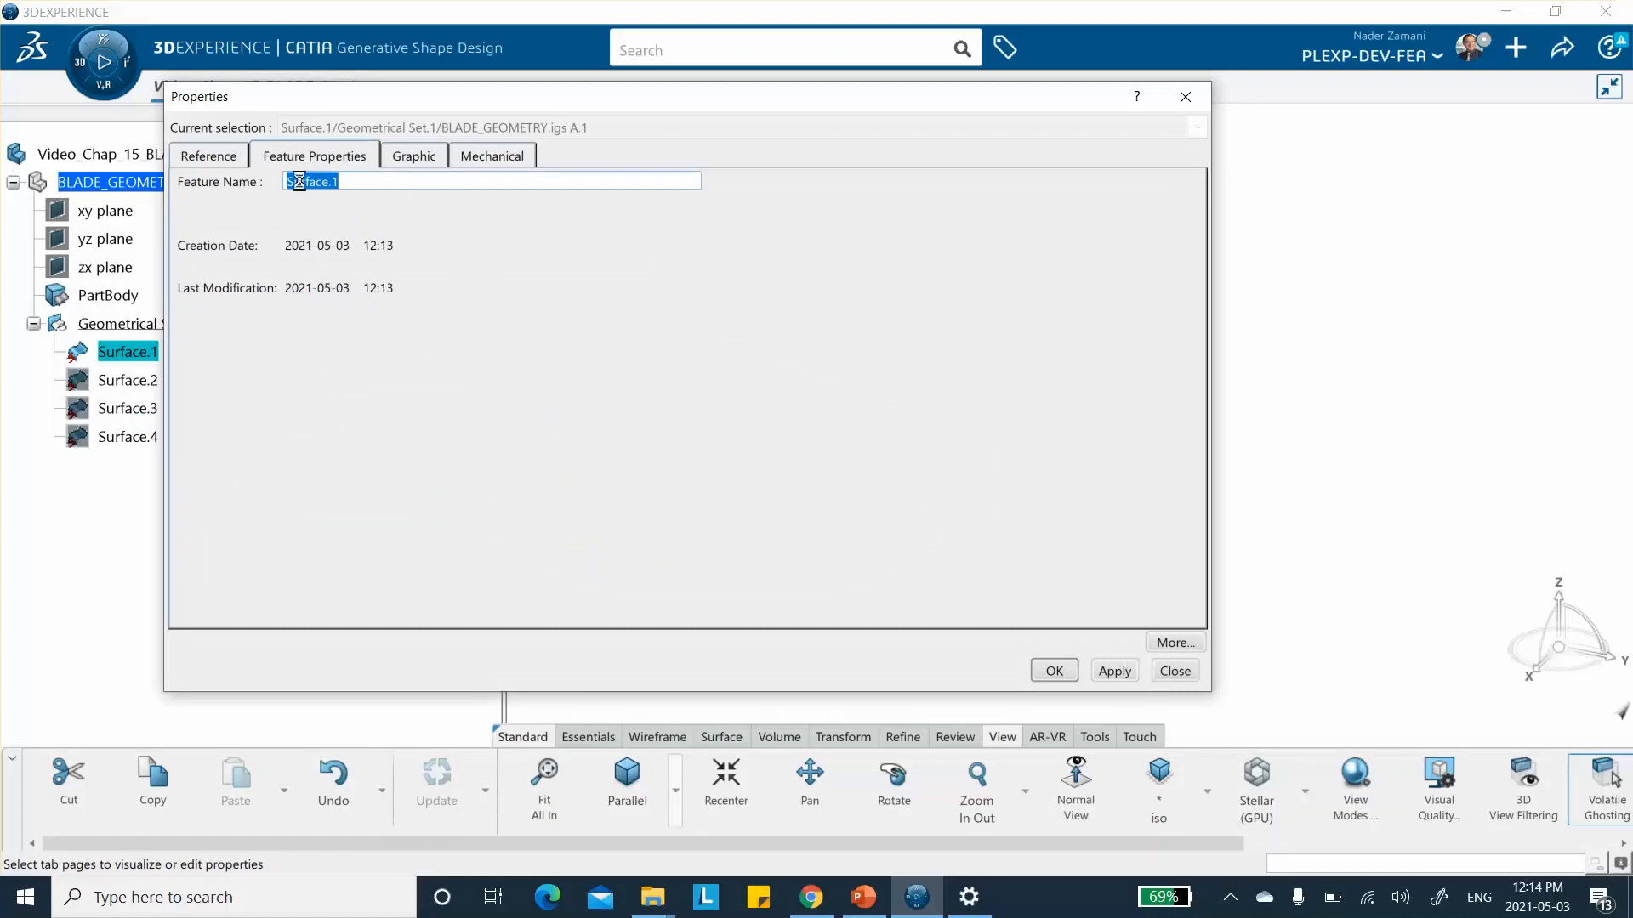
{"action": "left_click", "coordinate": [287, 182]}
{"action": "type", "text": "Back_"}
{"action": "left_click", "coordinate": [1054, 671]}
{"action": "left_click", "coordinate": [255, 521]}
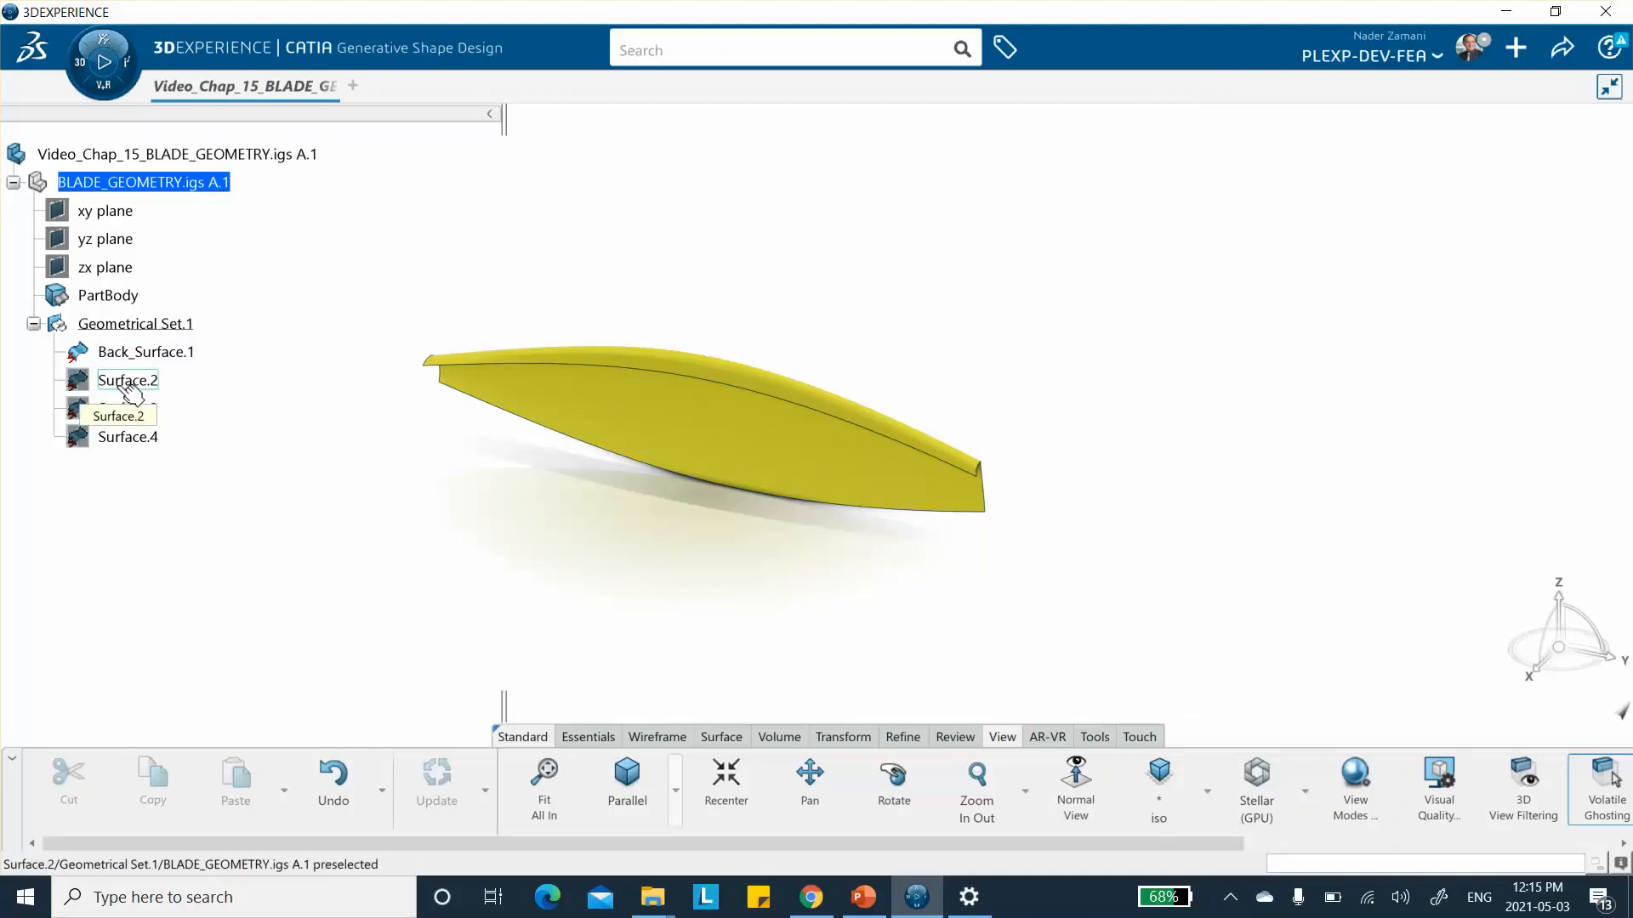
Step: Hide Back_Surface.1 and show Surface.2 in Geometrical Set.1
{"action": "right_click", "coordinate": [150, 352]}
{"action": "left_click", "coordinate": [186, 399]}
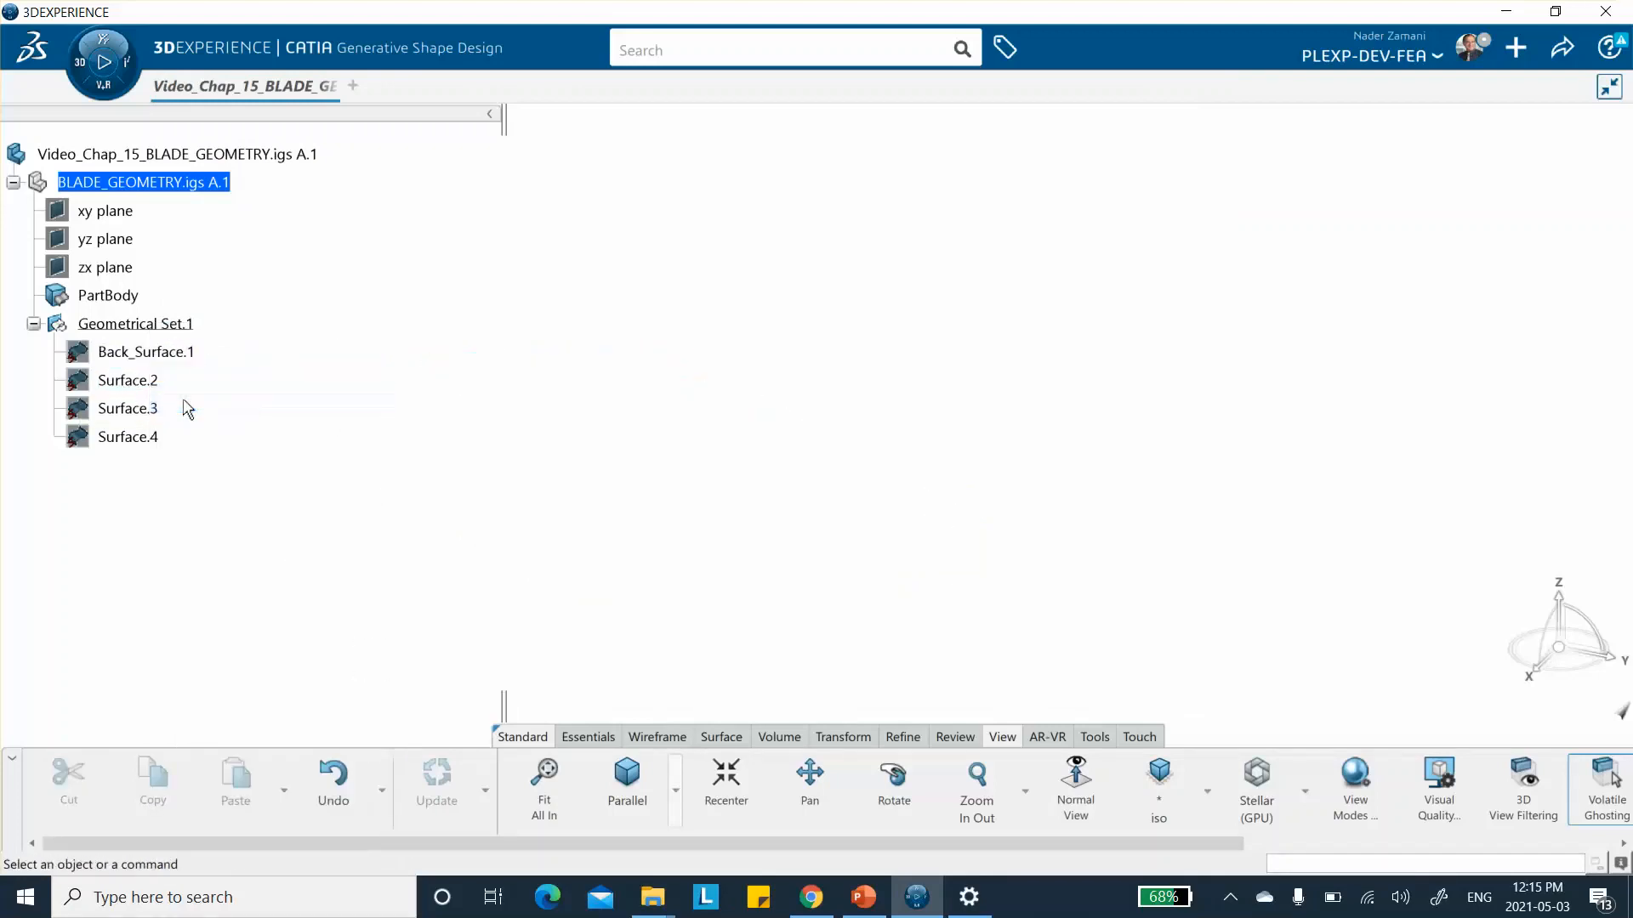
{"action": "right_click", "coordinate": [129, 380]}
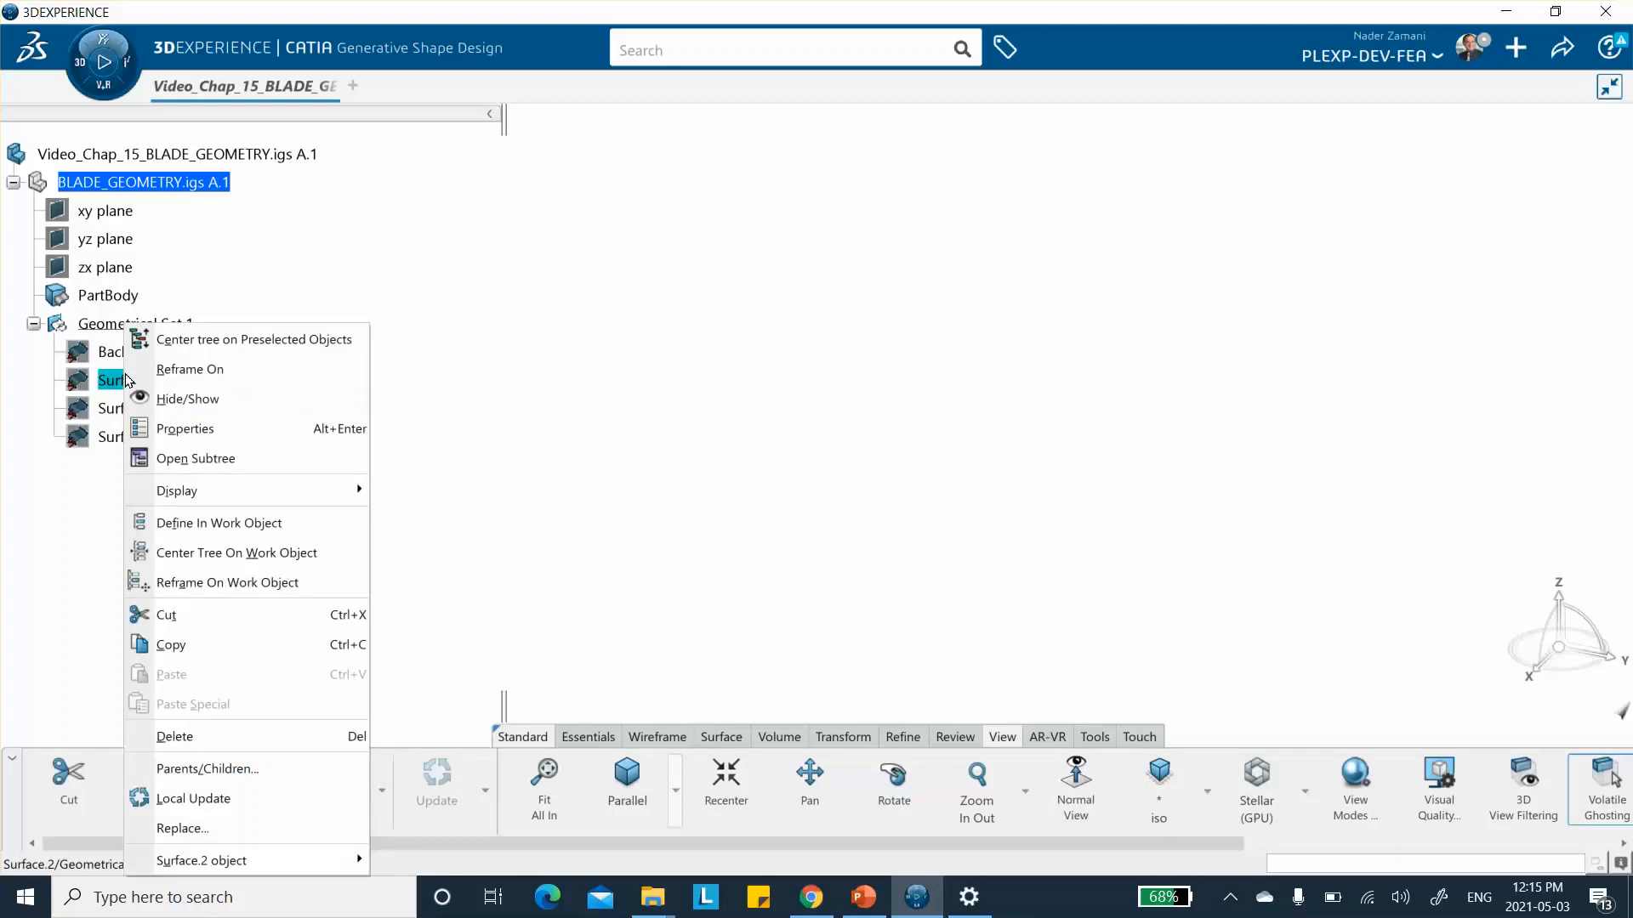
{"action": "left_click", "coordinate": [171, 399]}
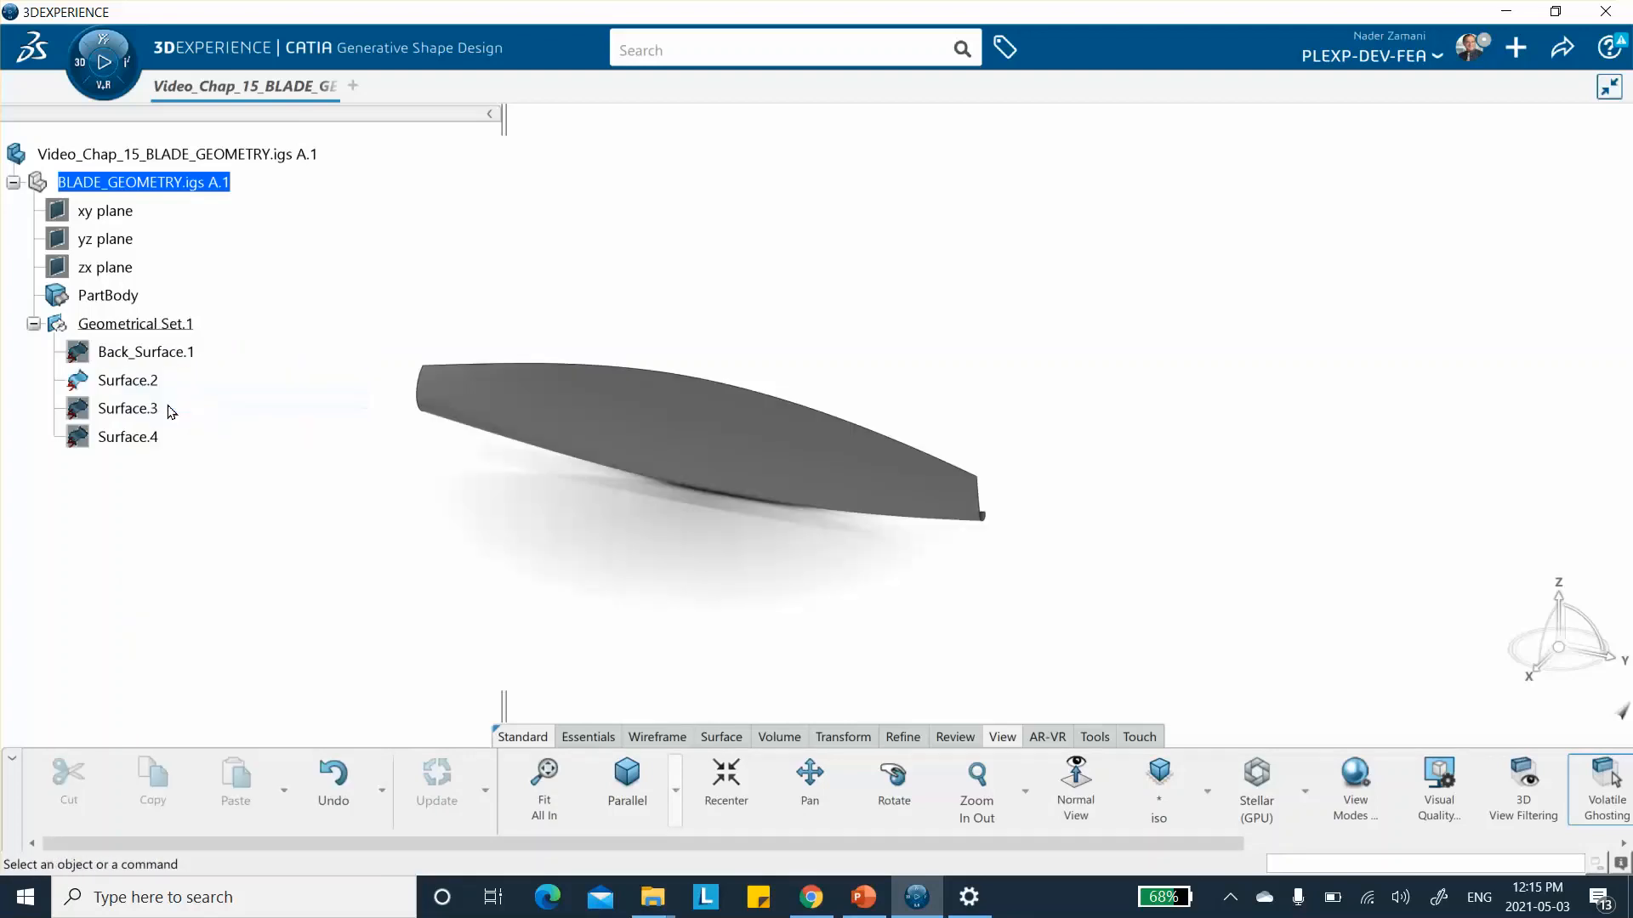
Step: Set the fill color of Surface.2 to yellow in its graphic properties
{"action": "right_click", "coordinate": [132, 383]}
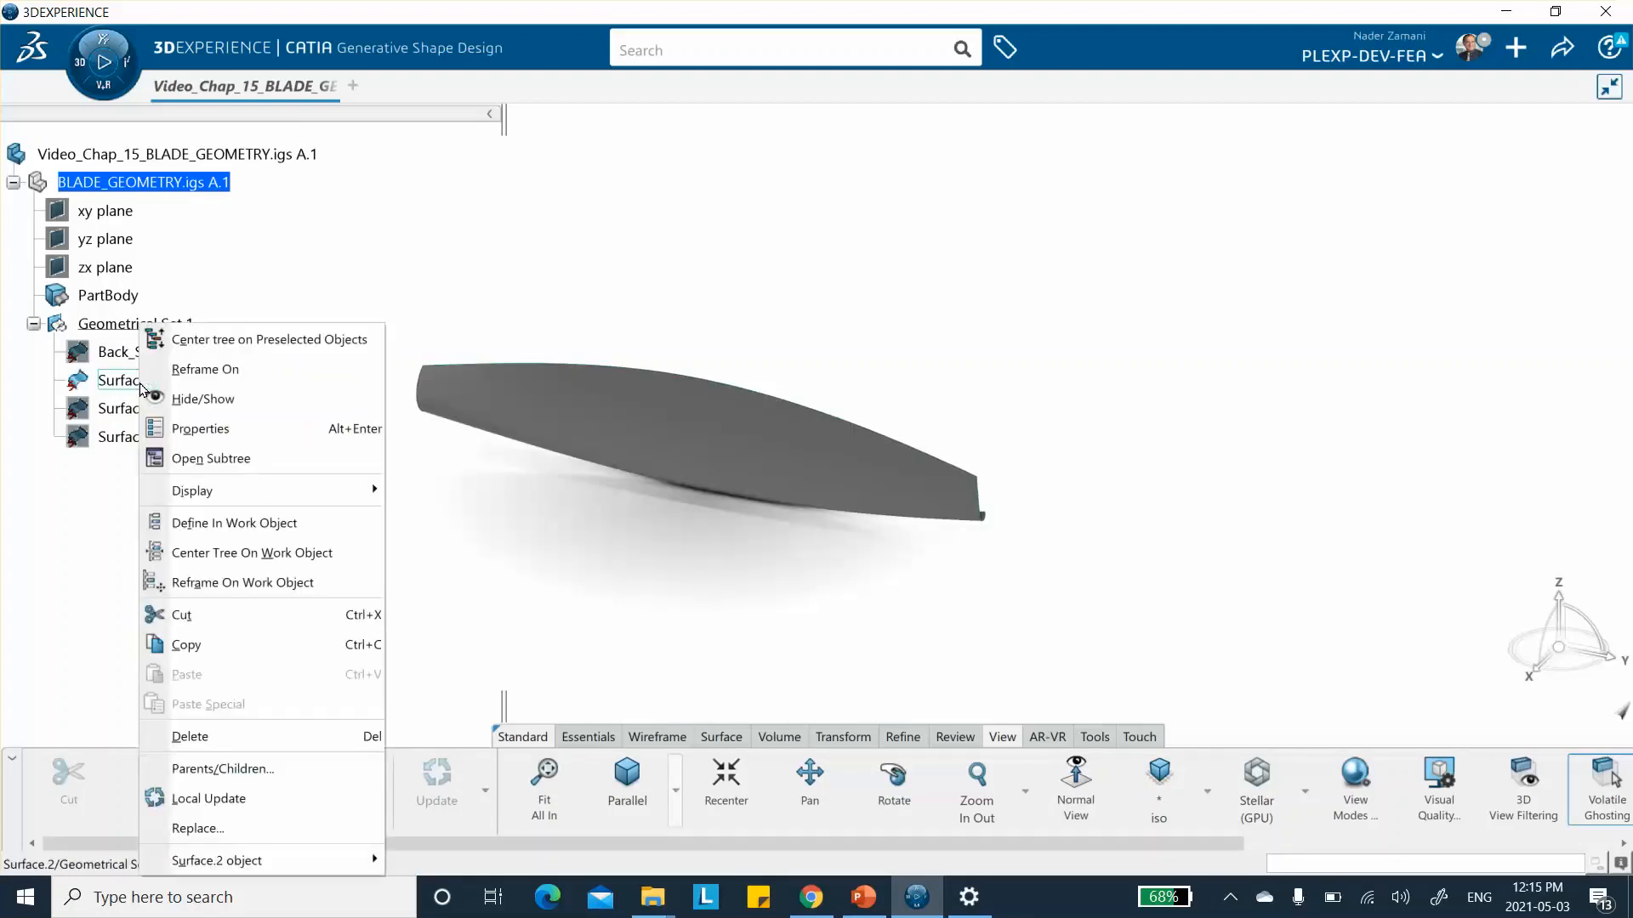
{"action": "left_click", "coordinate": [195, 432]}
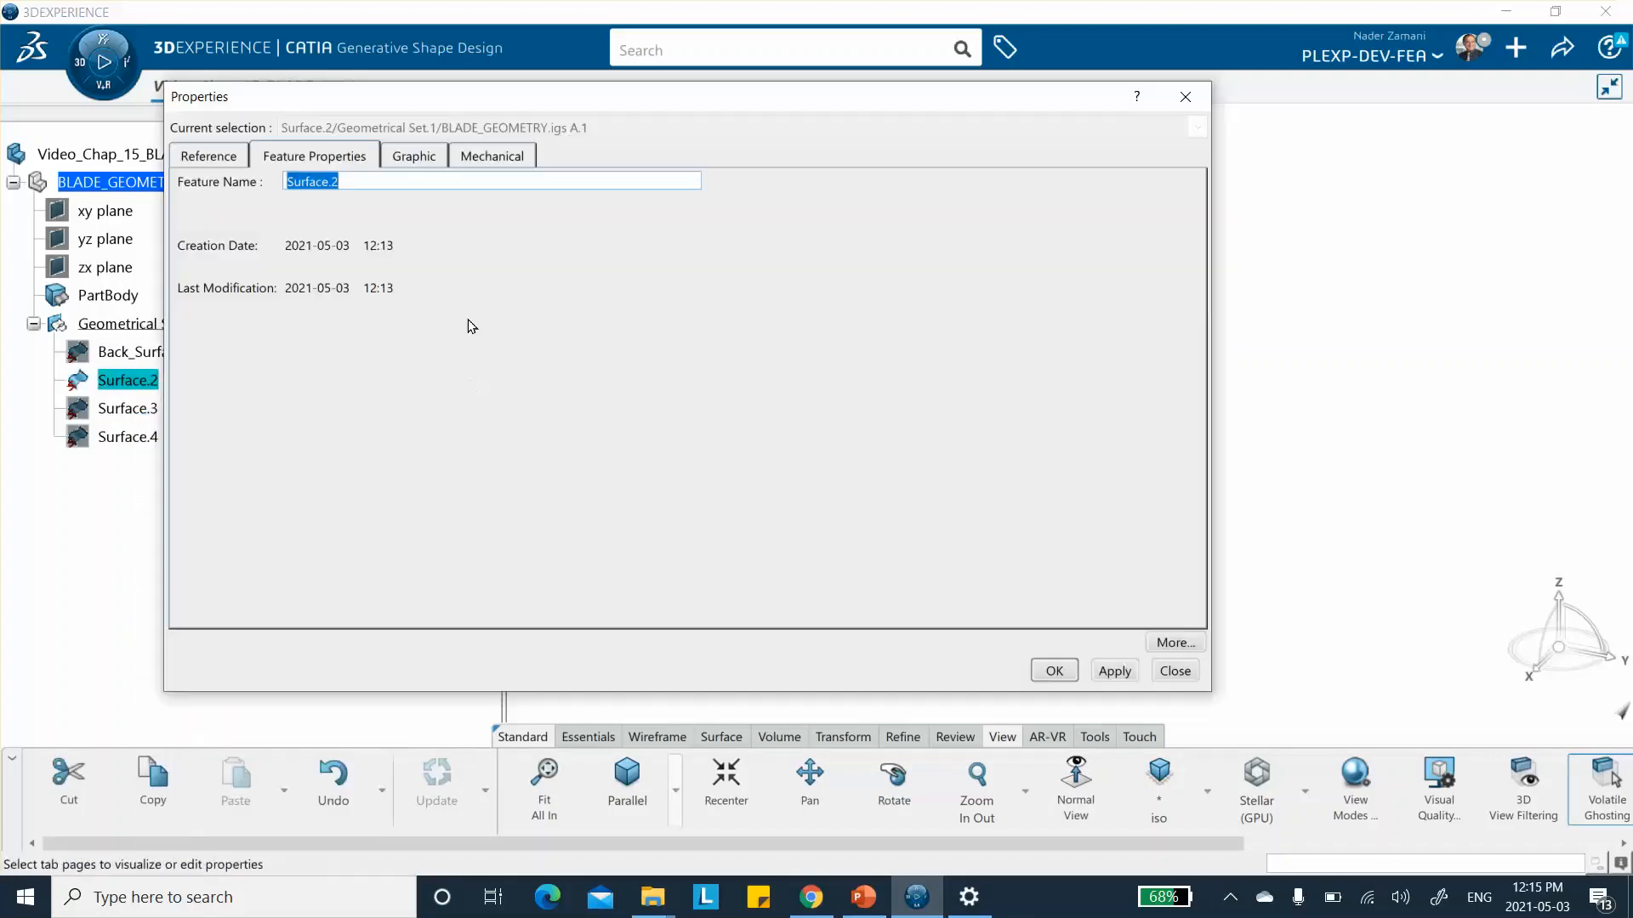
{"action": "left_click", "coordinate": [407, 157]}
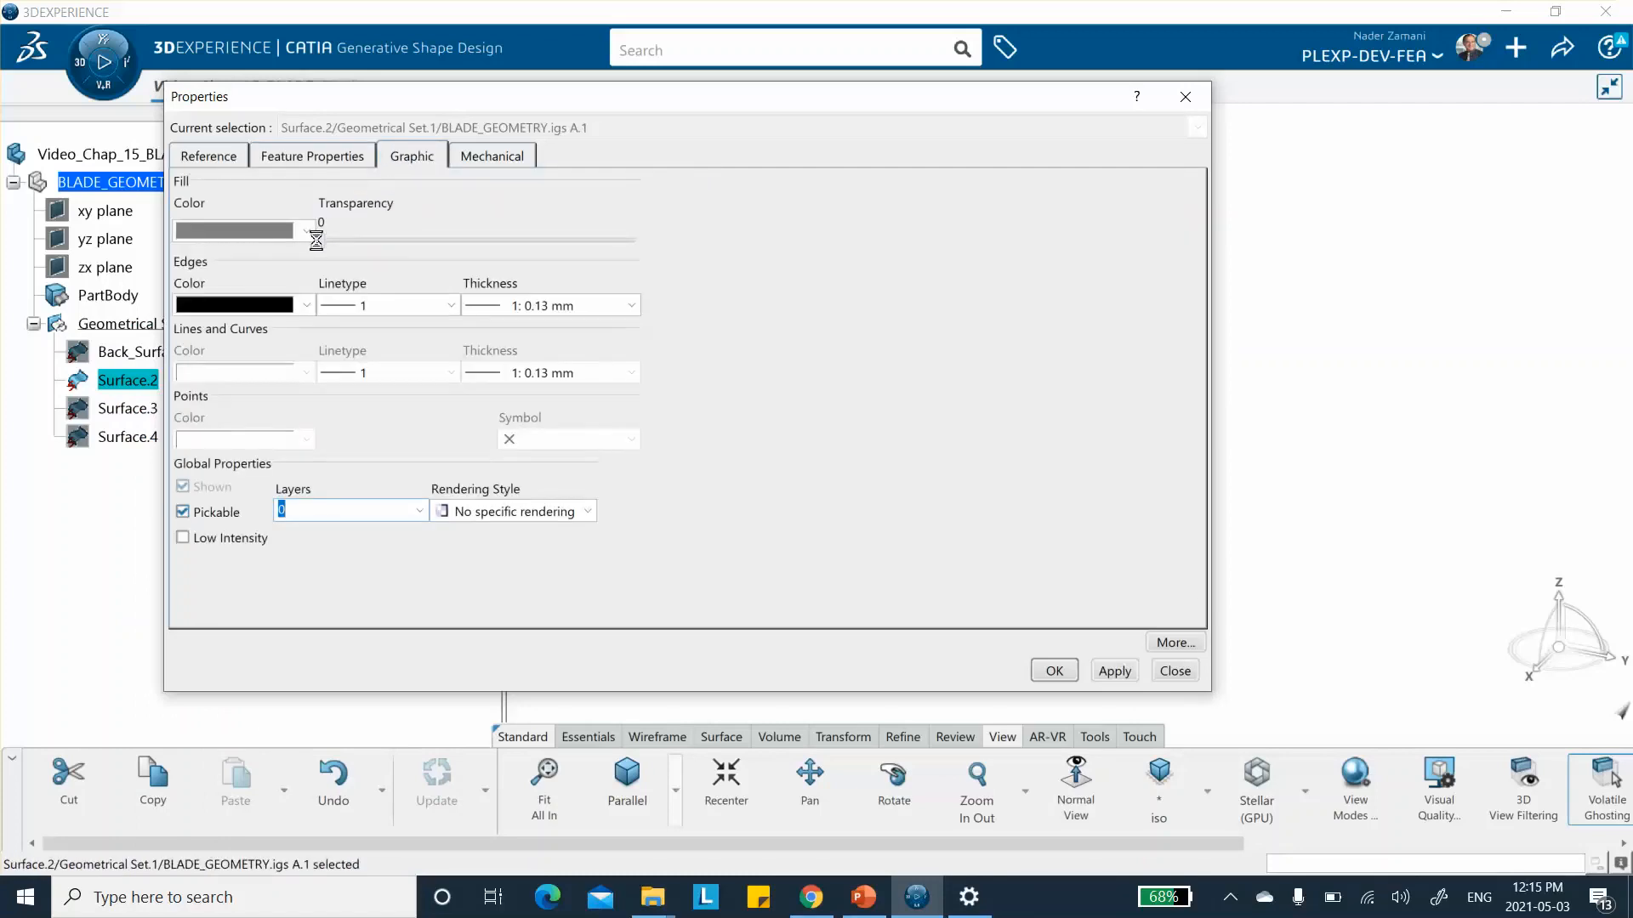
{"action": "left_click", "coordinate": [304, 233]}
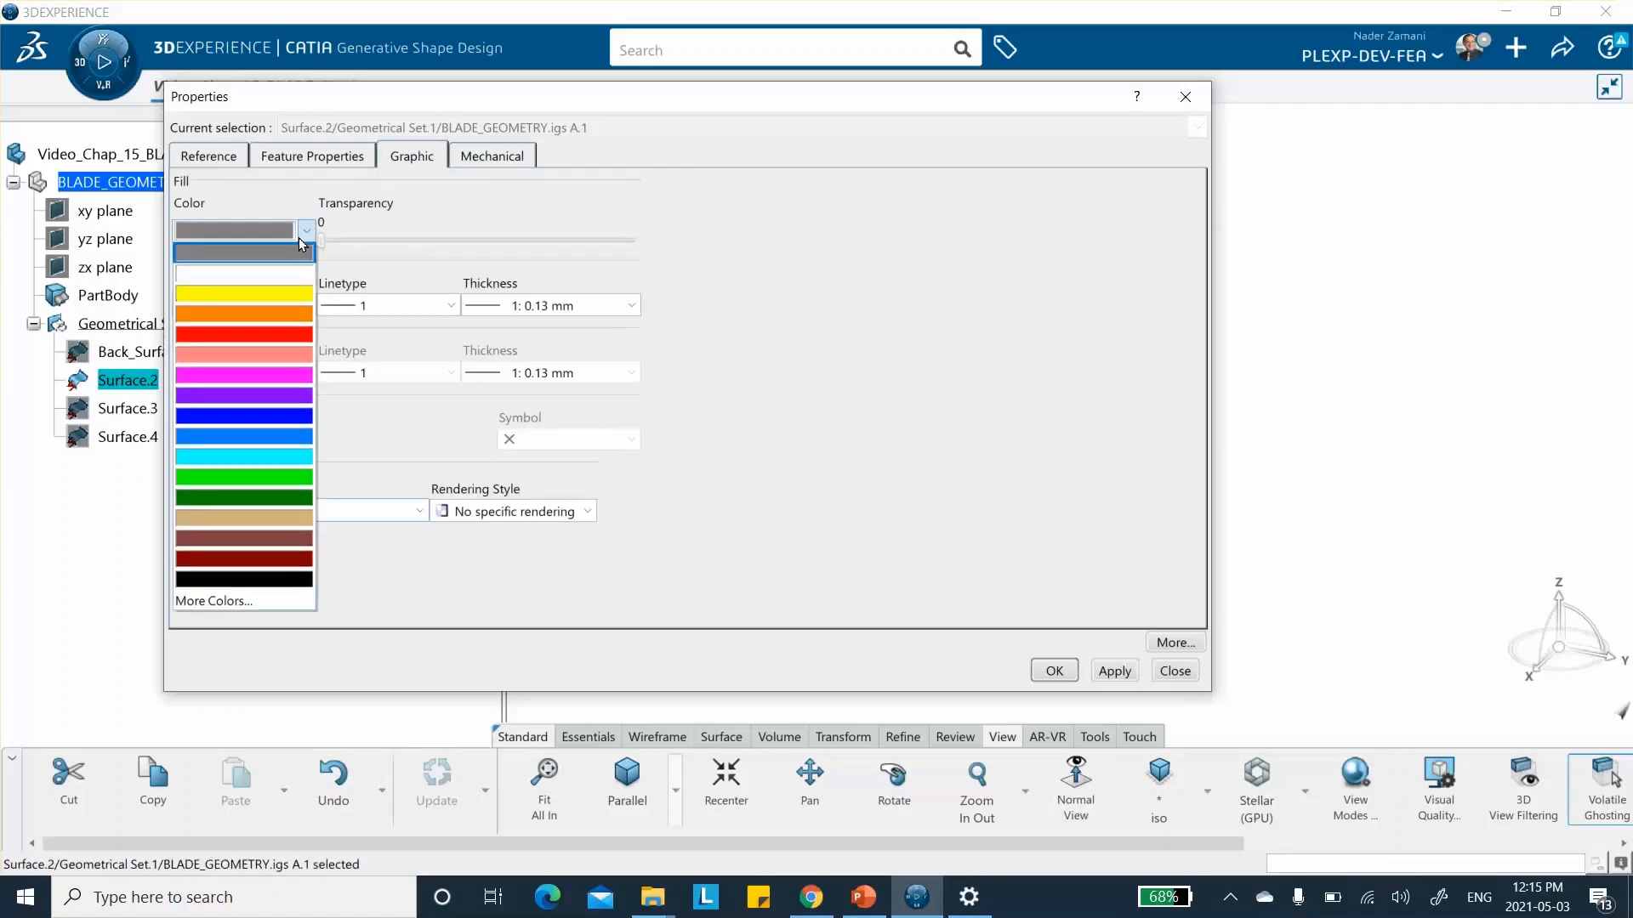
{"action": "left_click", "coordinate": [272, 294]}
{"action": "left_click", "coordinate": [1054, 670]}
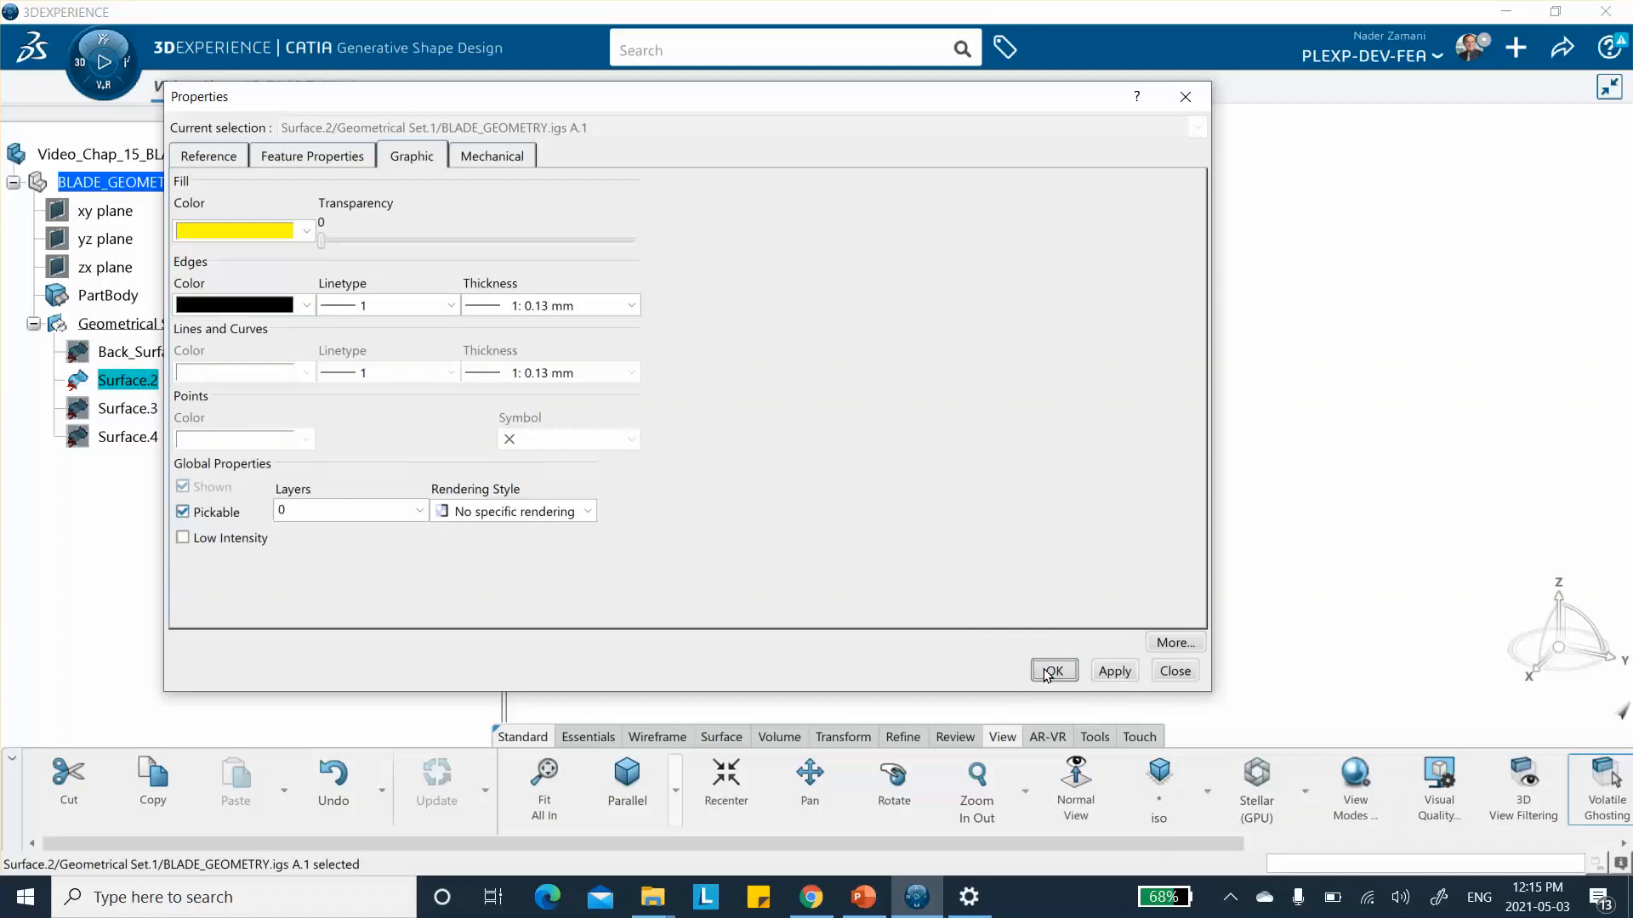
{"action": "left_click", "coordinate": [299, 556]}
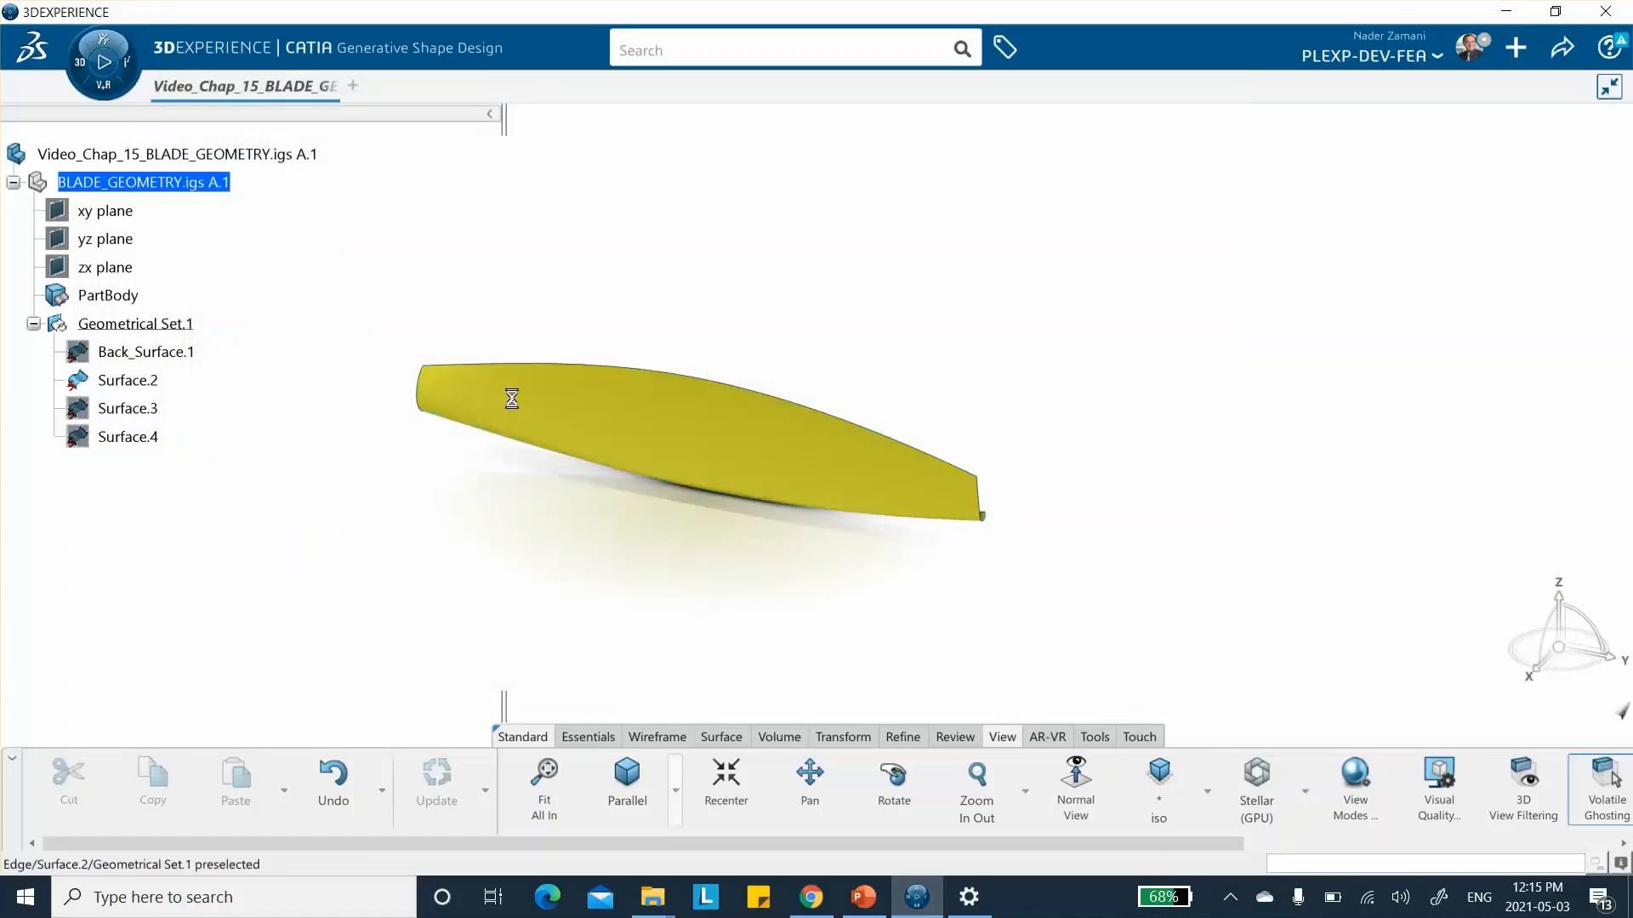
Step: Temporarily show Back_Surface.1 together with Surface.2 to compare them, and hide it again
{"action": "right_click", "coordinate": [179, 355]}
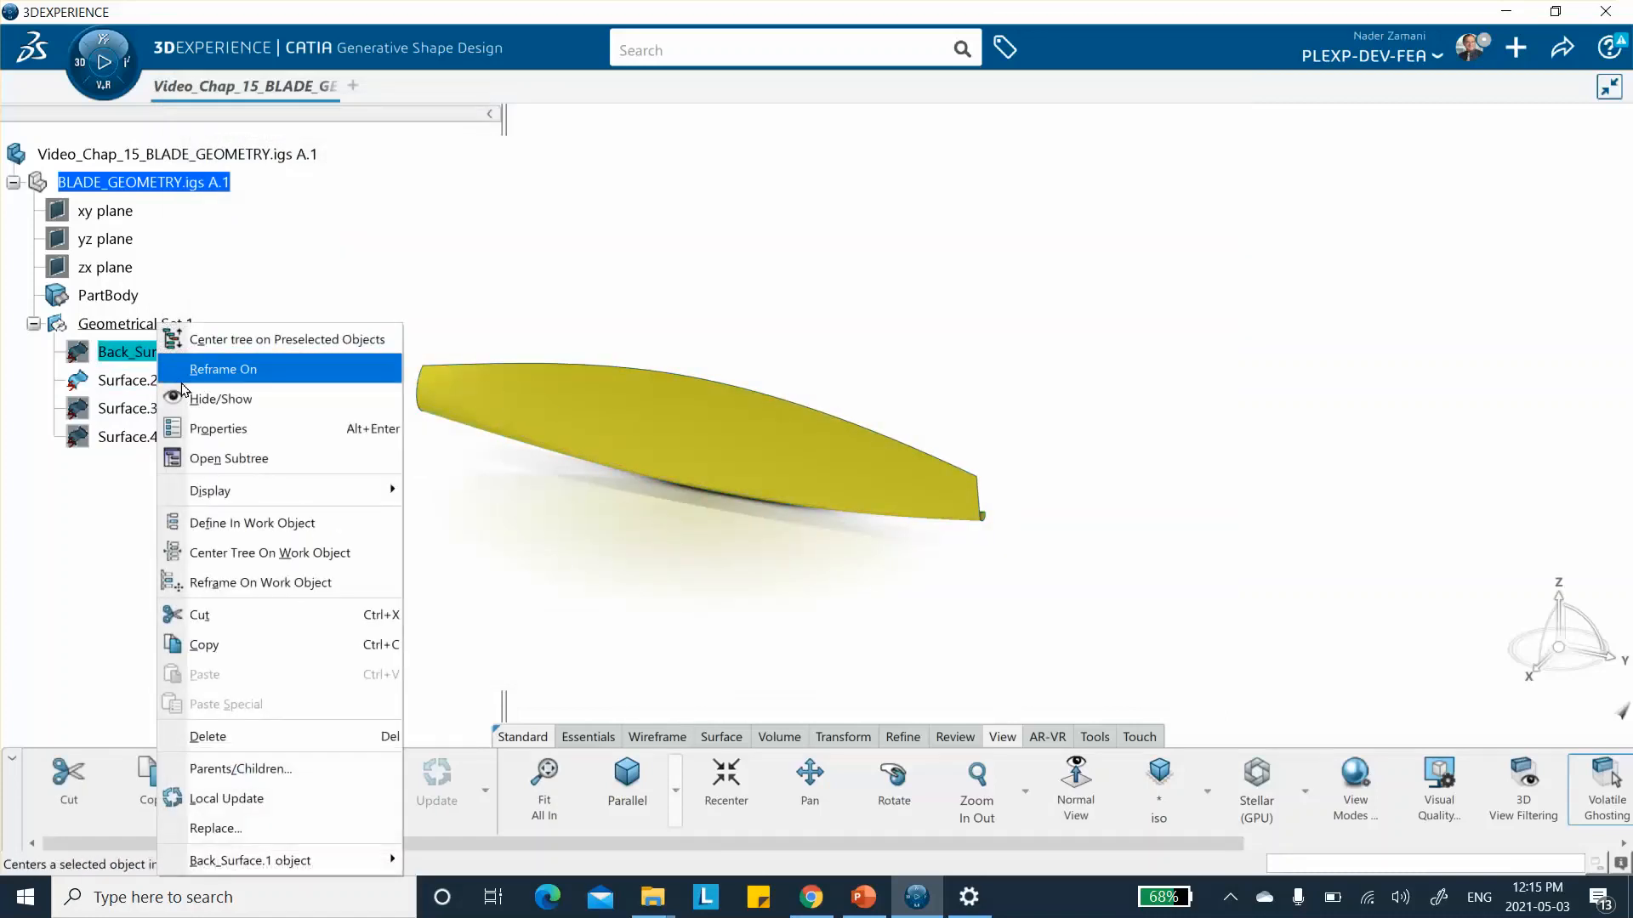
{"action": "left_click", "coordinate": [188, 400]}
{"action": "right_click", "coordinate": [170, 354]}
{"action": "left_click", "coordinate": [209, 406]}
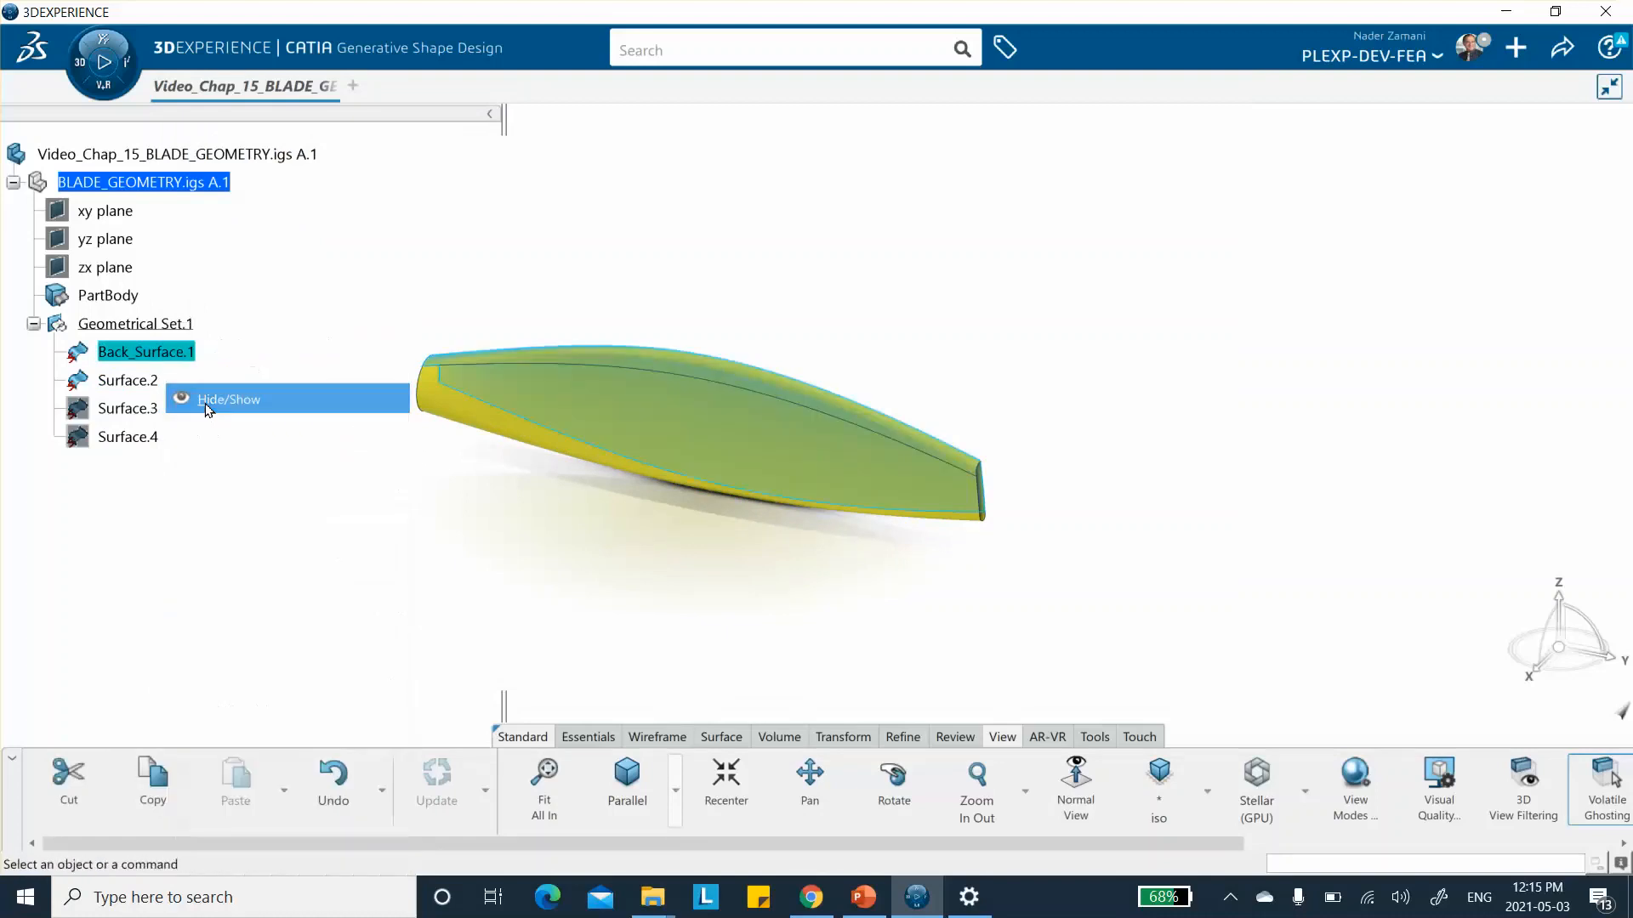
Step: Rename the yellow Surface.2 feature as Front_Surface.2
{"action": "right_click", "coordinate": [131, 381]}
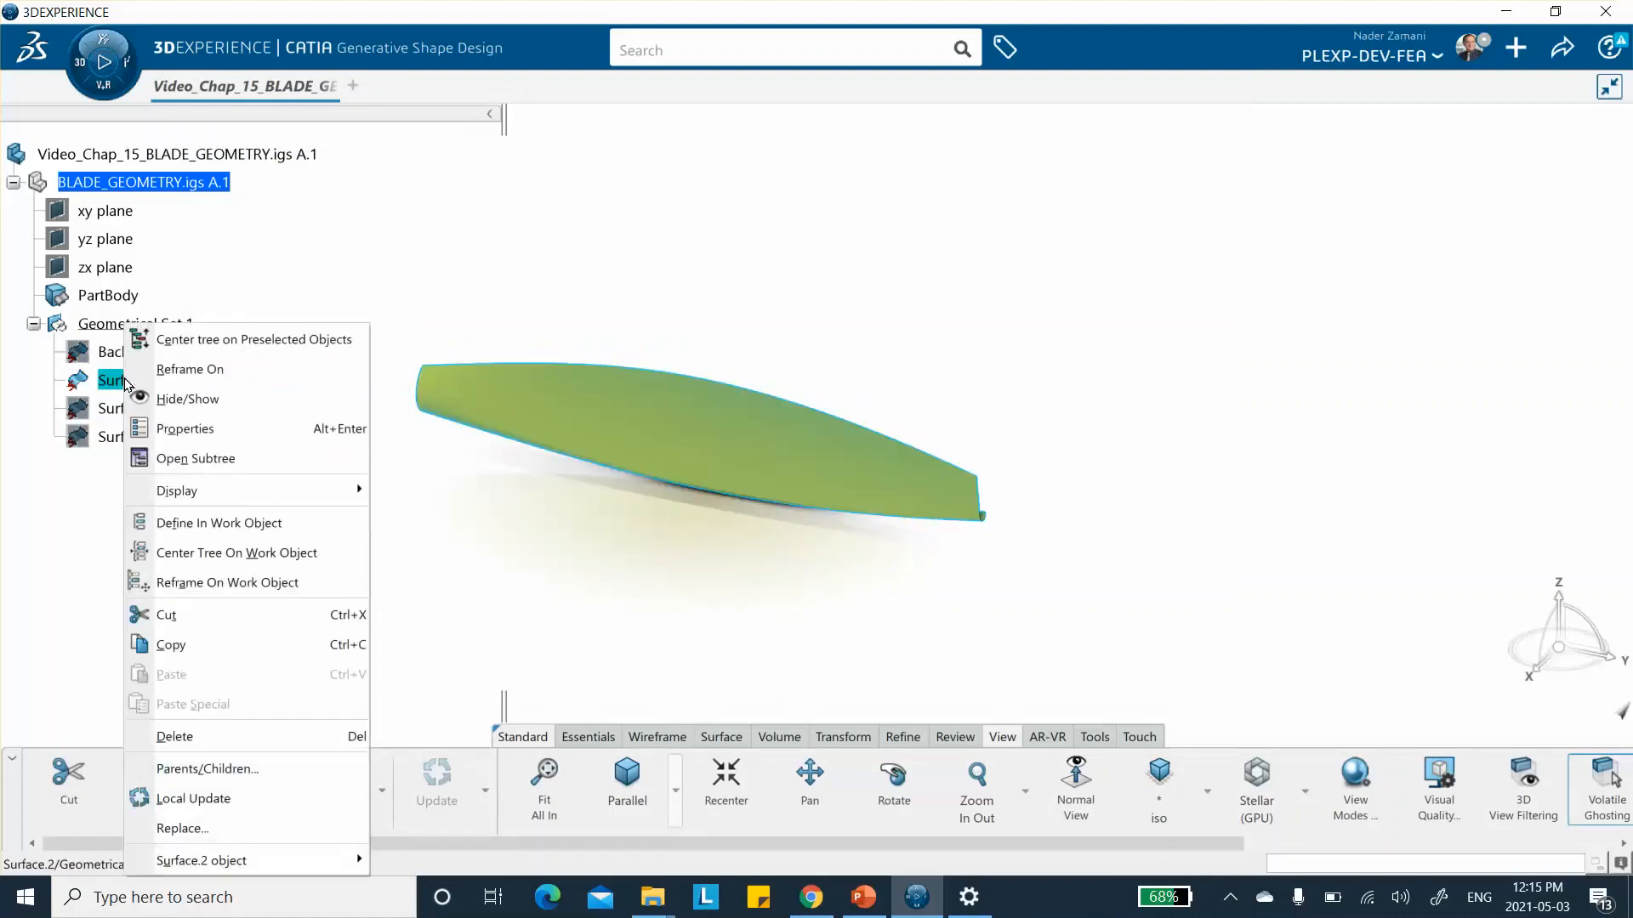
{"action": "left_click", "coordinate": [185, 429]}
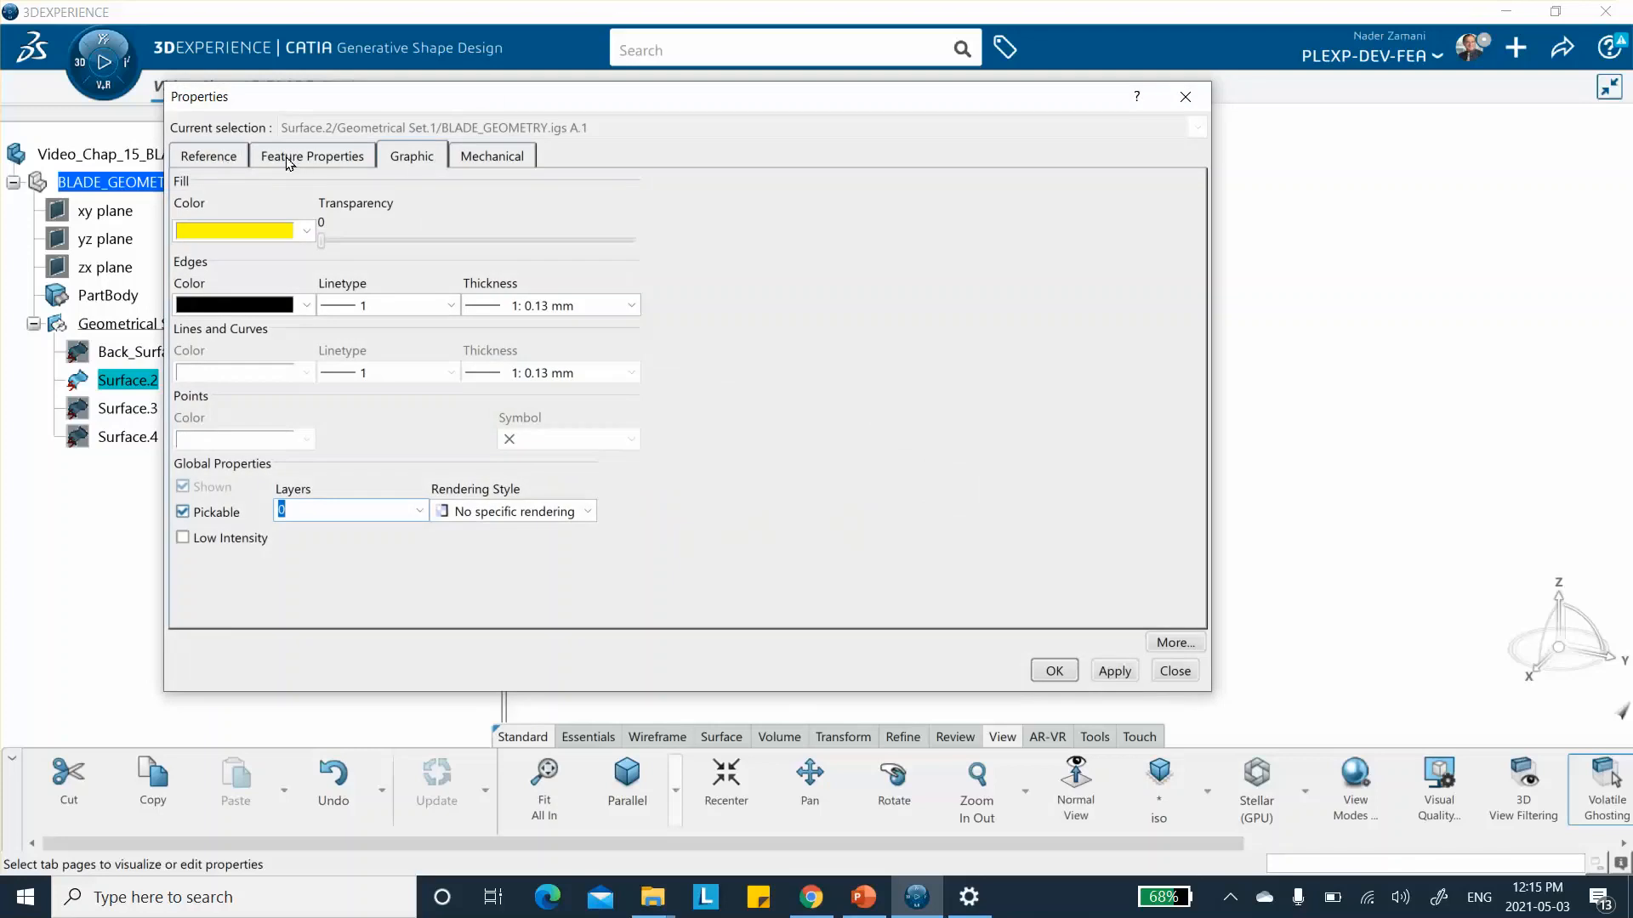
{"action": "left_click", "coordinate": [289, 158]}
{"action": "left_click", "coordinate": [313, 185]}
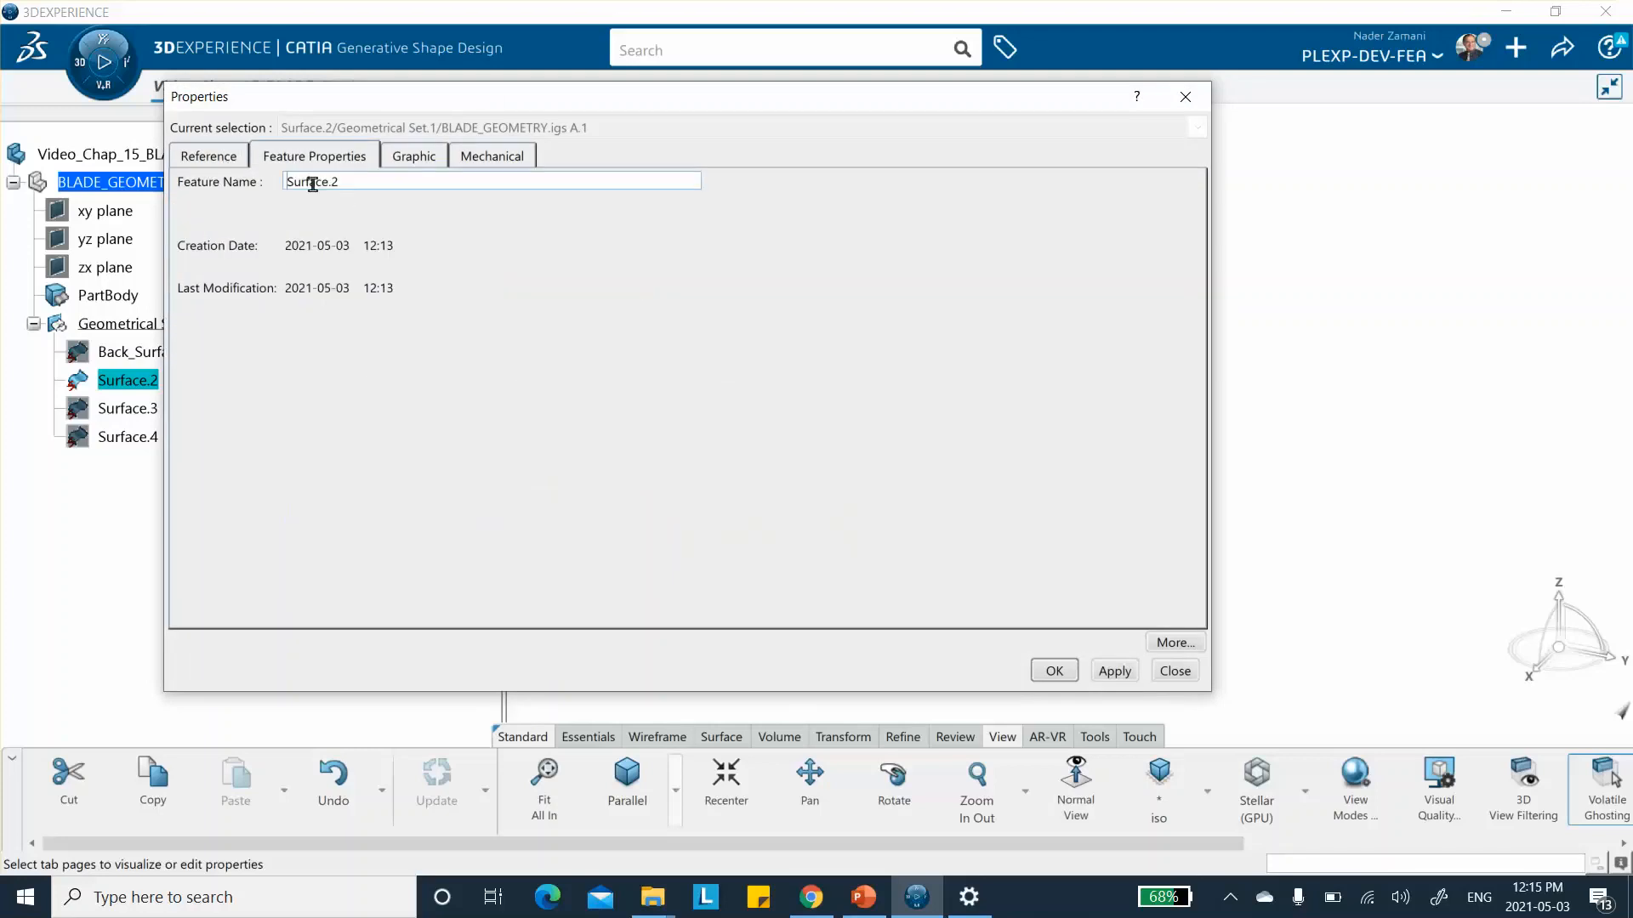
{"action": "key", "text": "Home"}
{"action": "type", "text": "Front_"}
{"action": "left_click", "coordinate": [1053, 670]}
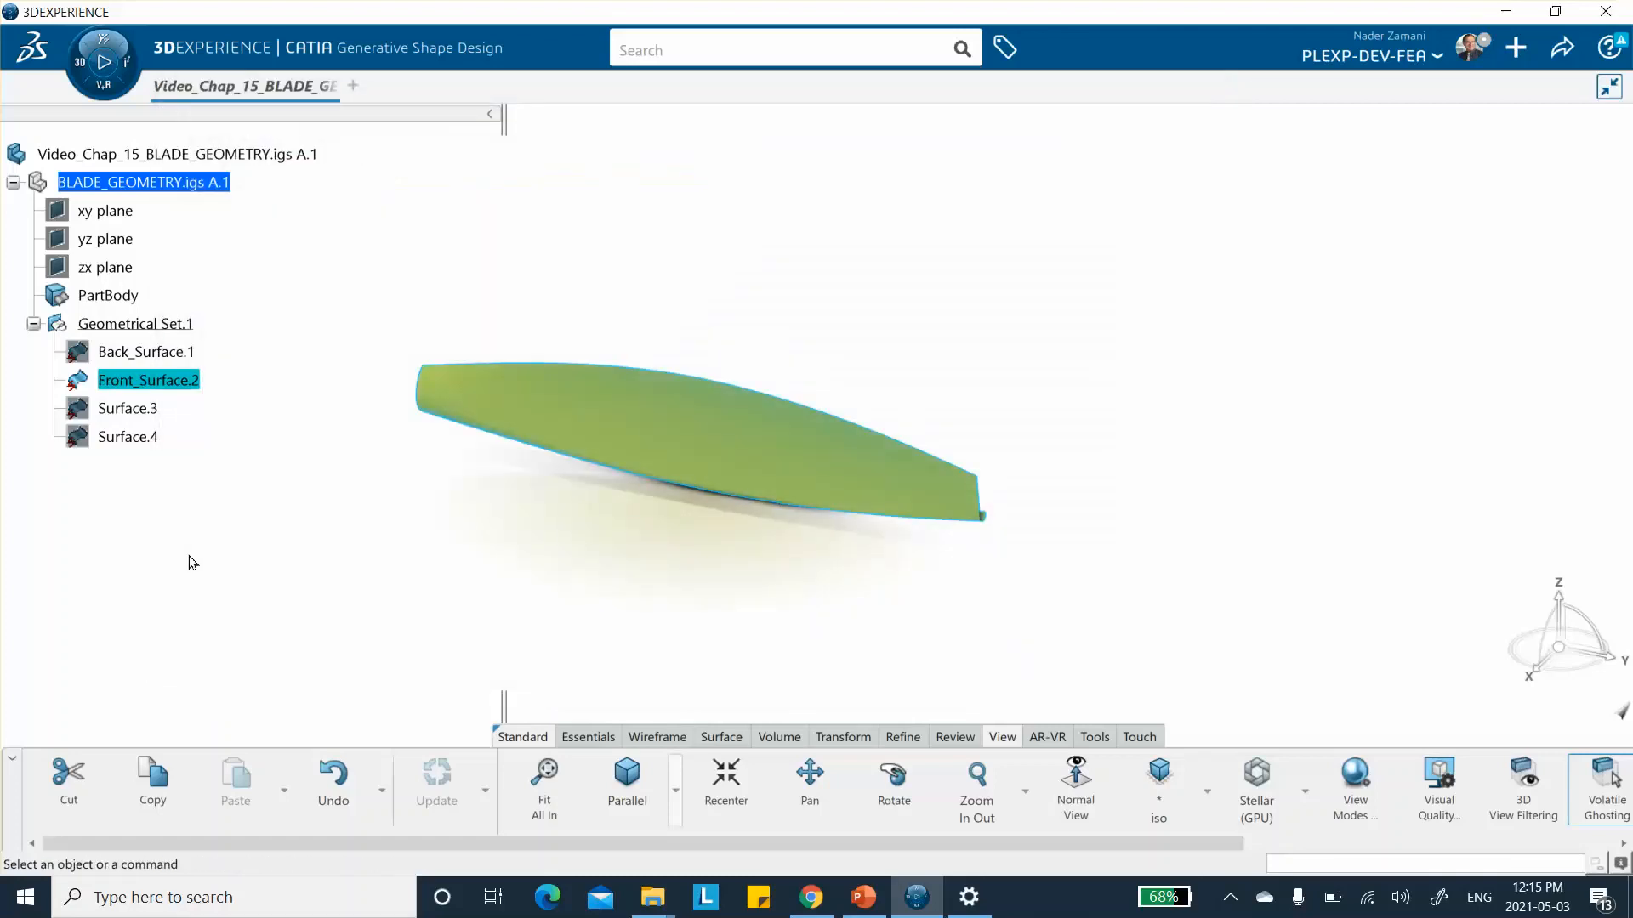
Step: Hide Front_Surface.2 and show Surface.3 in Geometrical Set.1
{"action": "right_click", "coordinate": [162, 380]}
{"action": "left_click", "coordinate": [183, 400]}
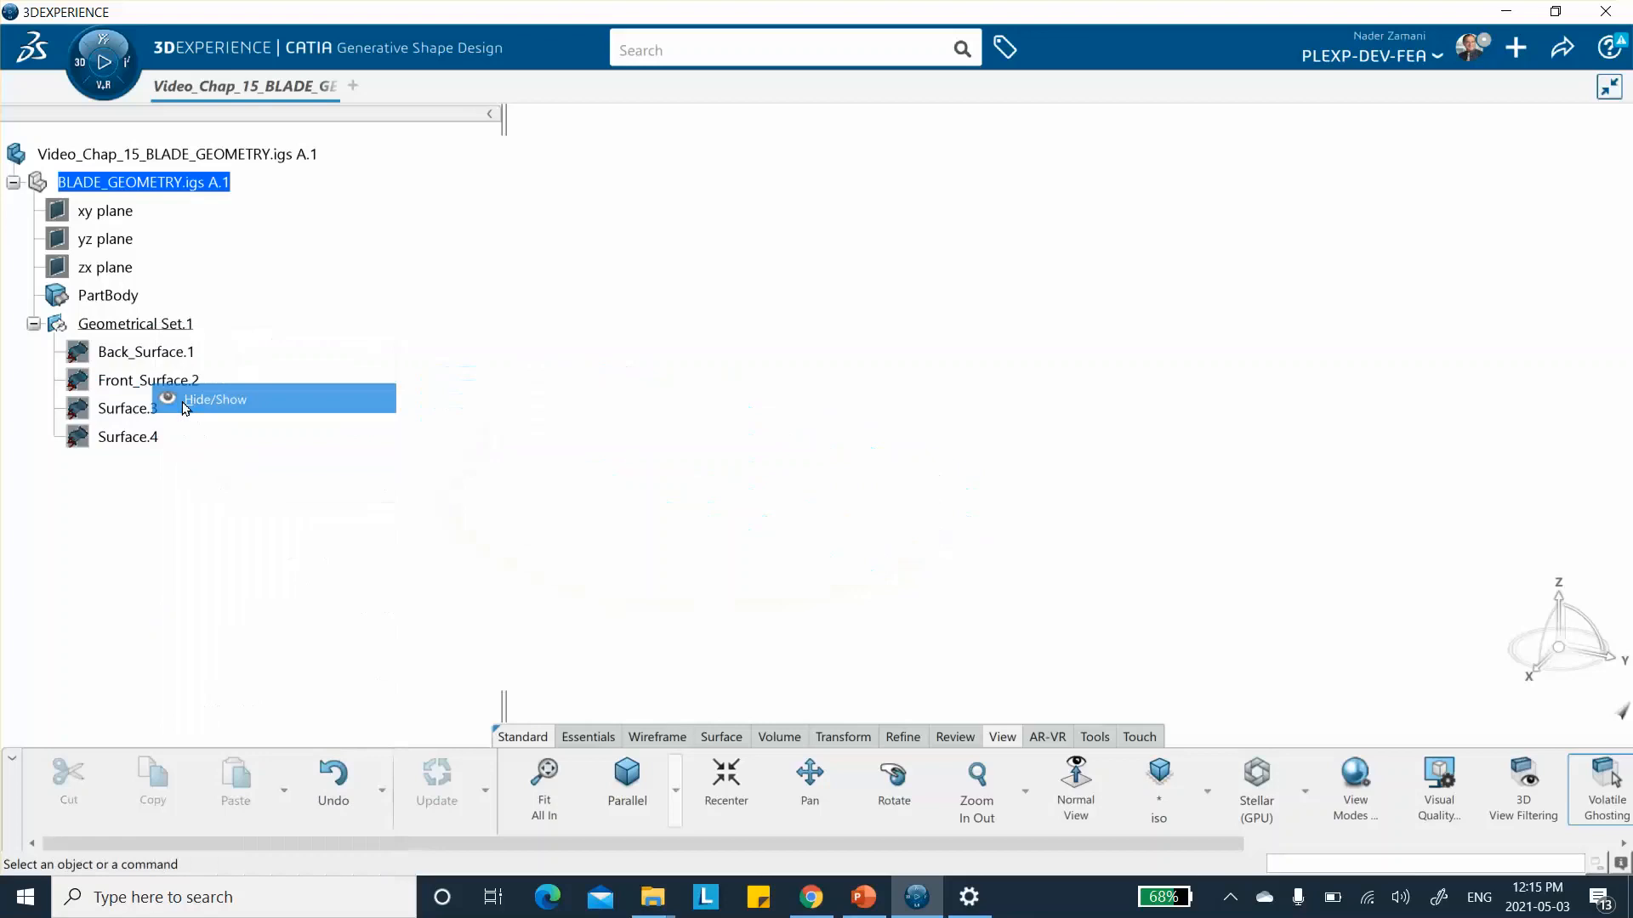
{"action": "right_click", "coordinate": [129, 408]}
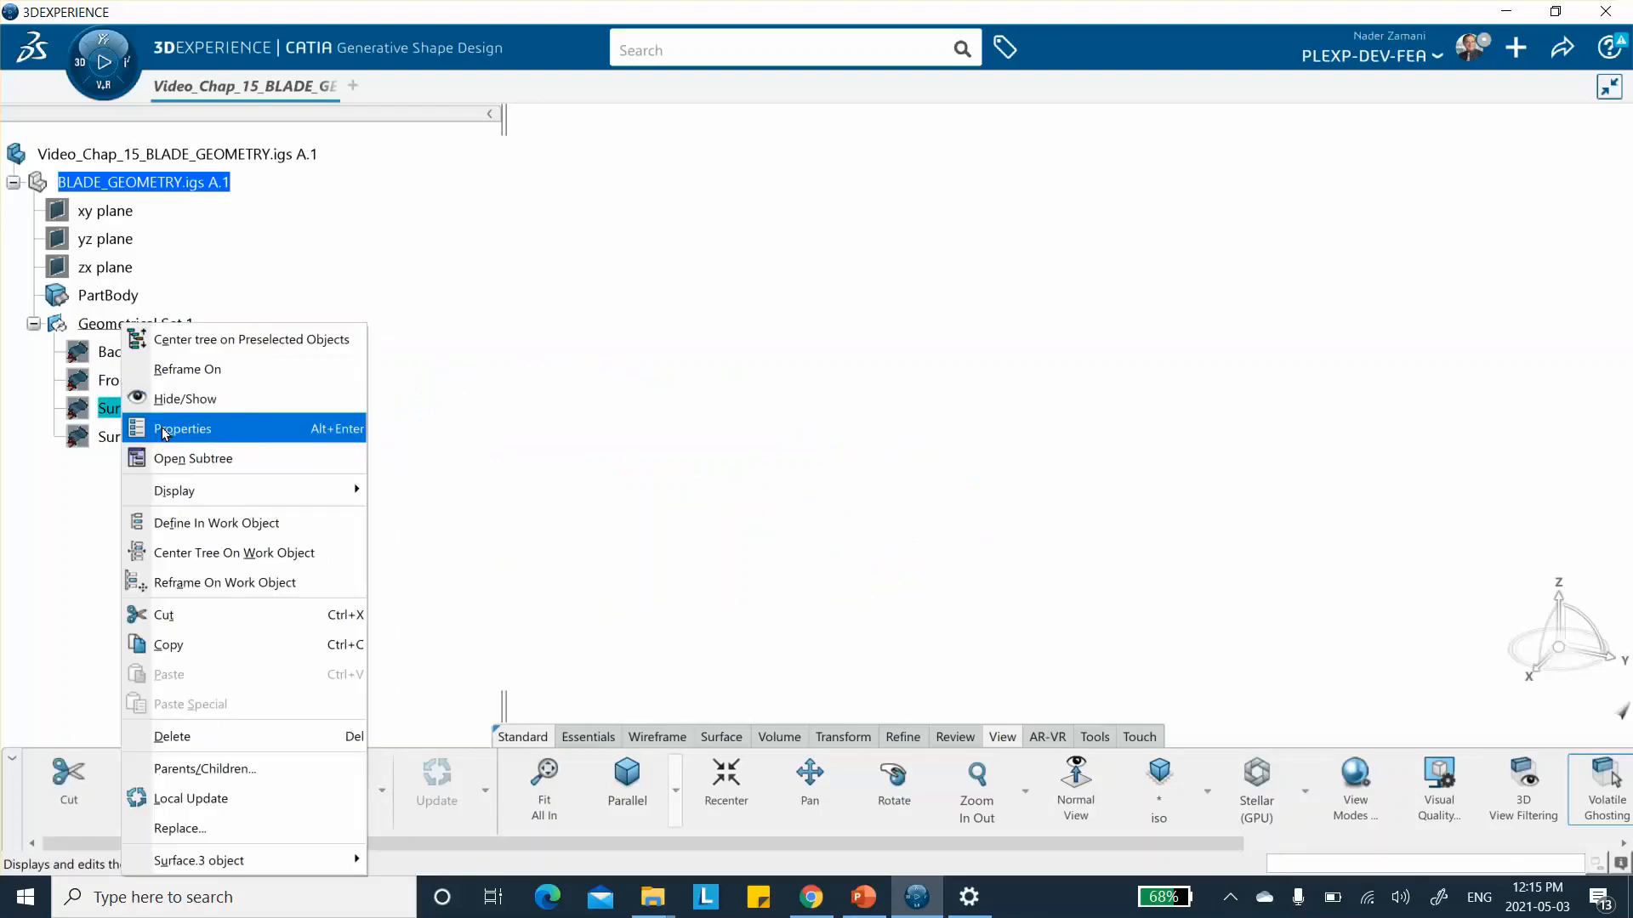
{"action": "left_click", "coordinate": [182, 399]}
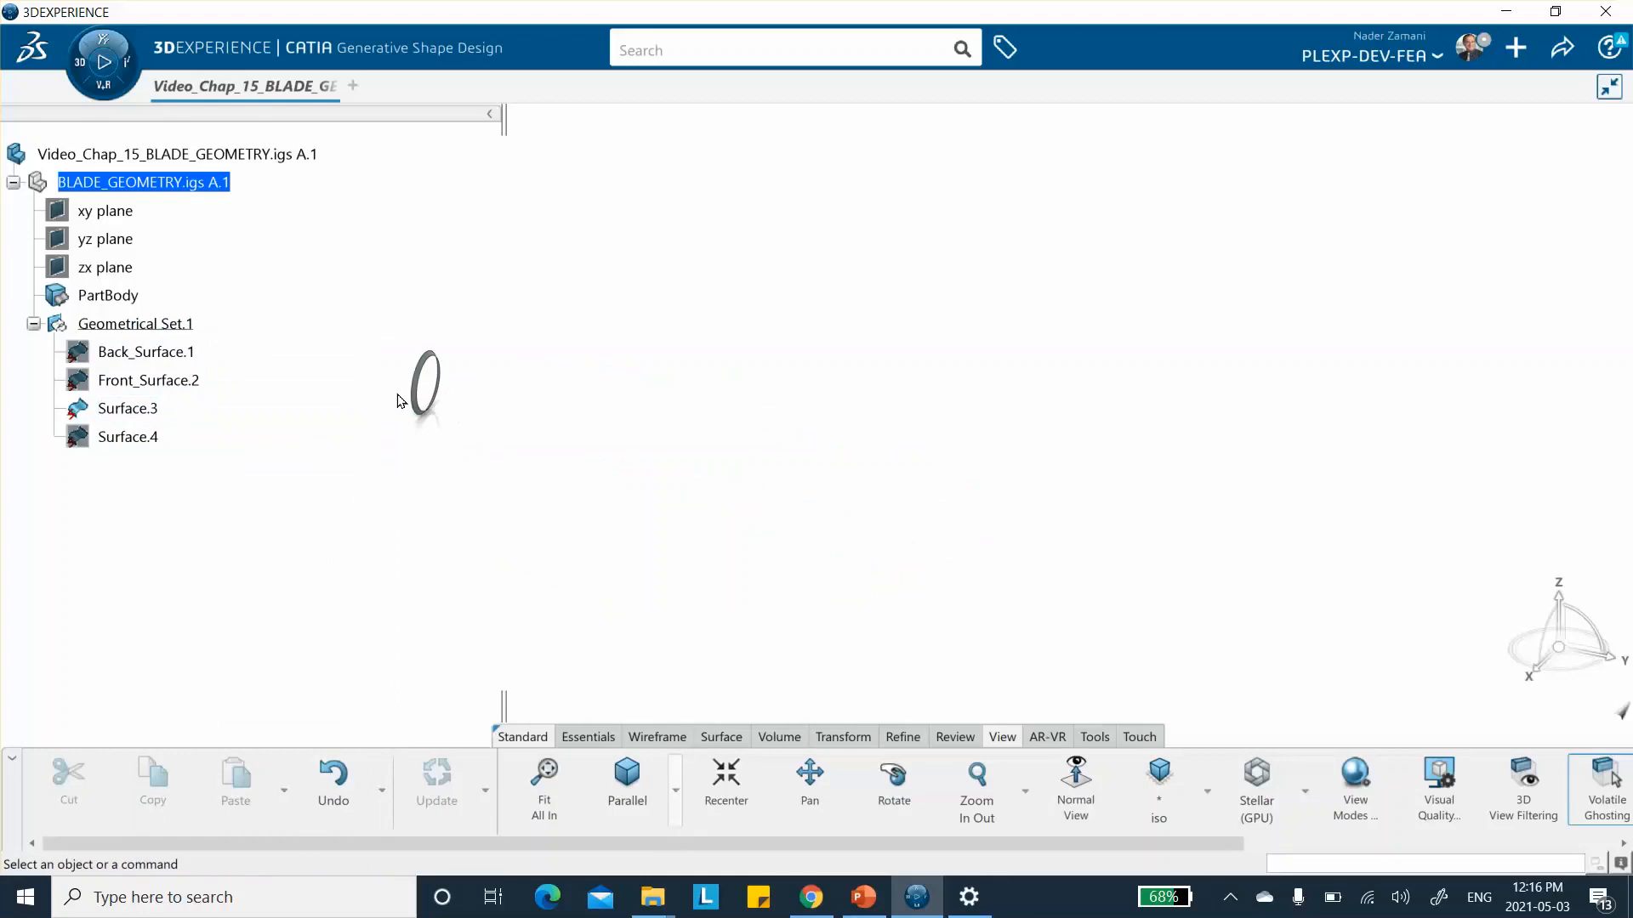
Step: Set the fill color of Surface.3 to yellow in its graphic properties
{"action": "right_click", "coordinate": [145, 412]}
{"action": "left_click", "coordinate": [184, 430]}
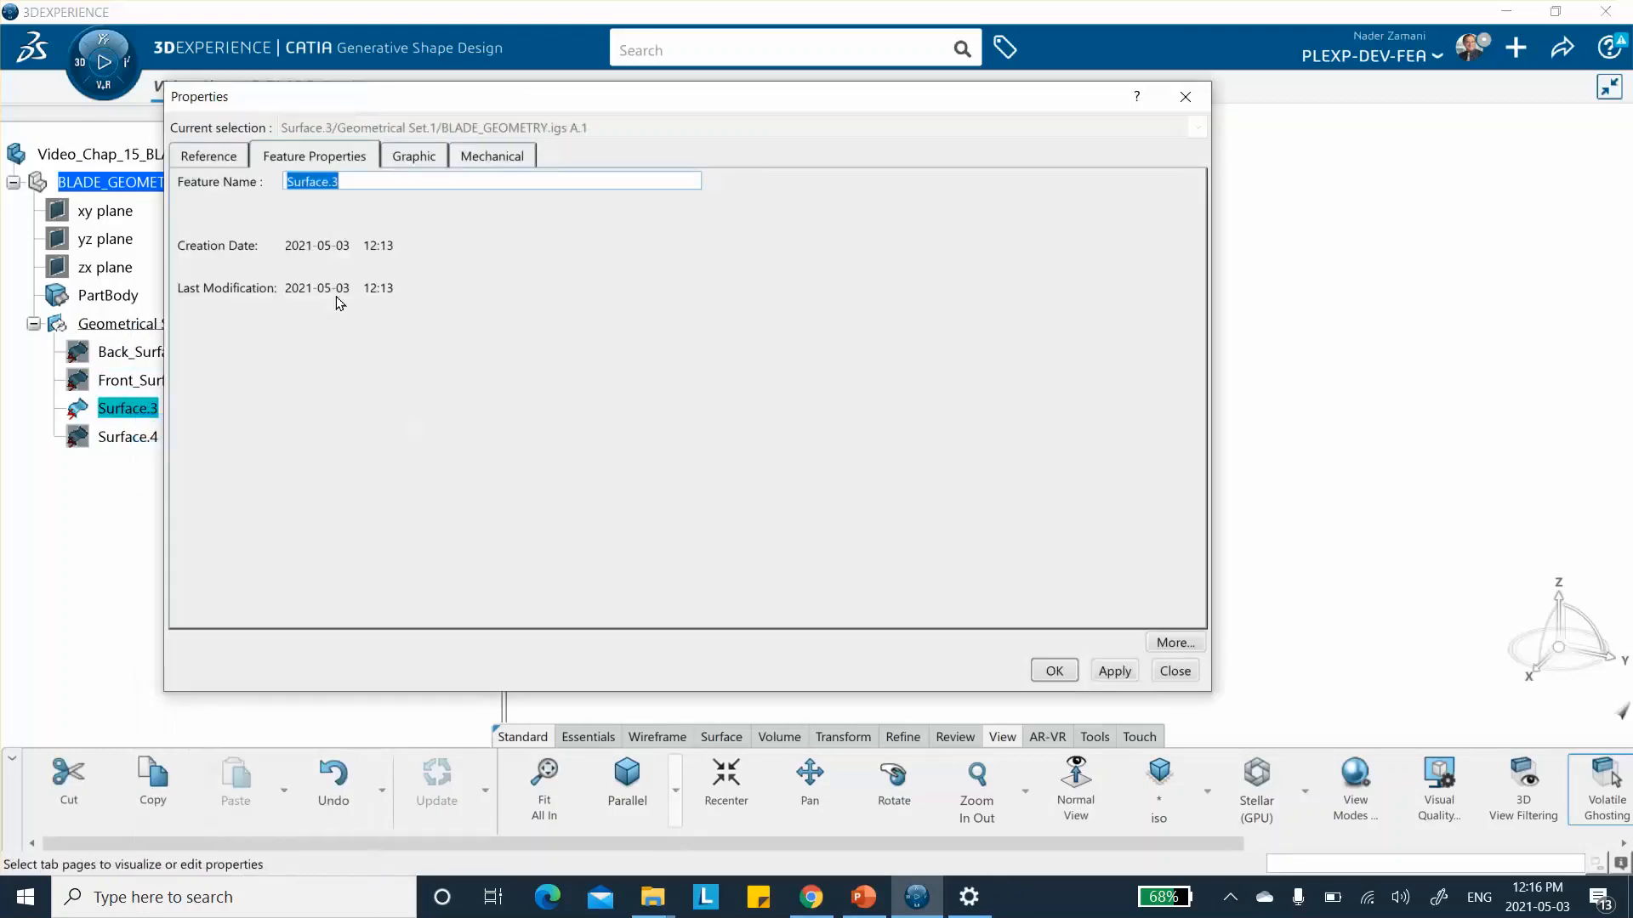
{"action": "left_click", "coordinate": [415, 157]}
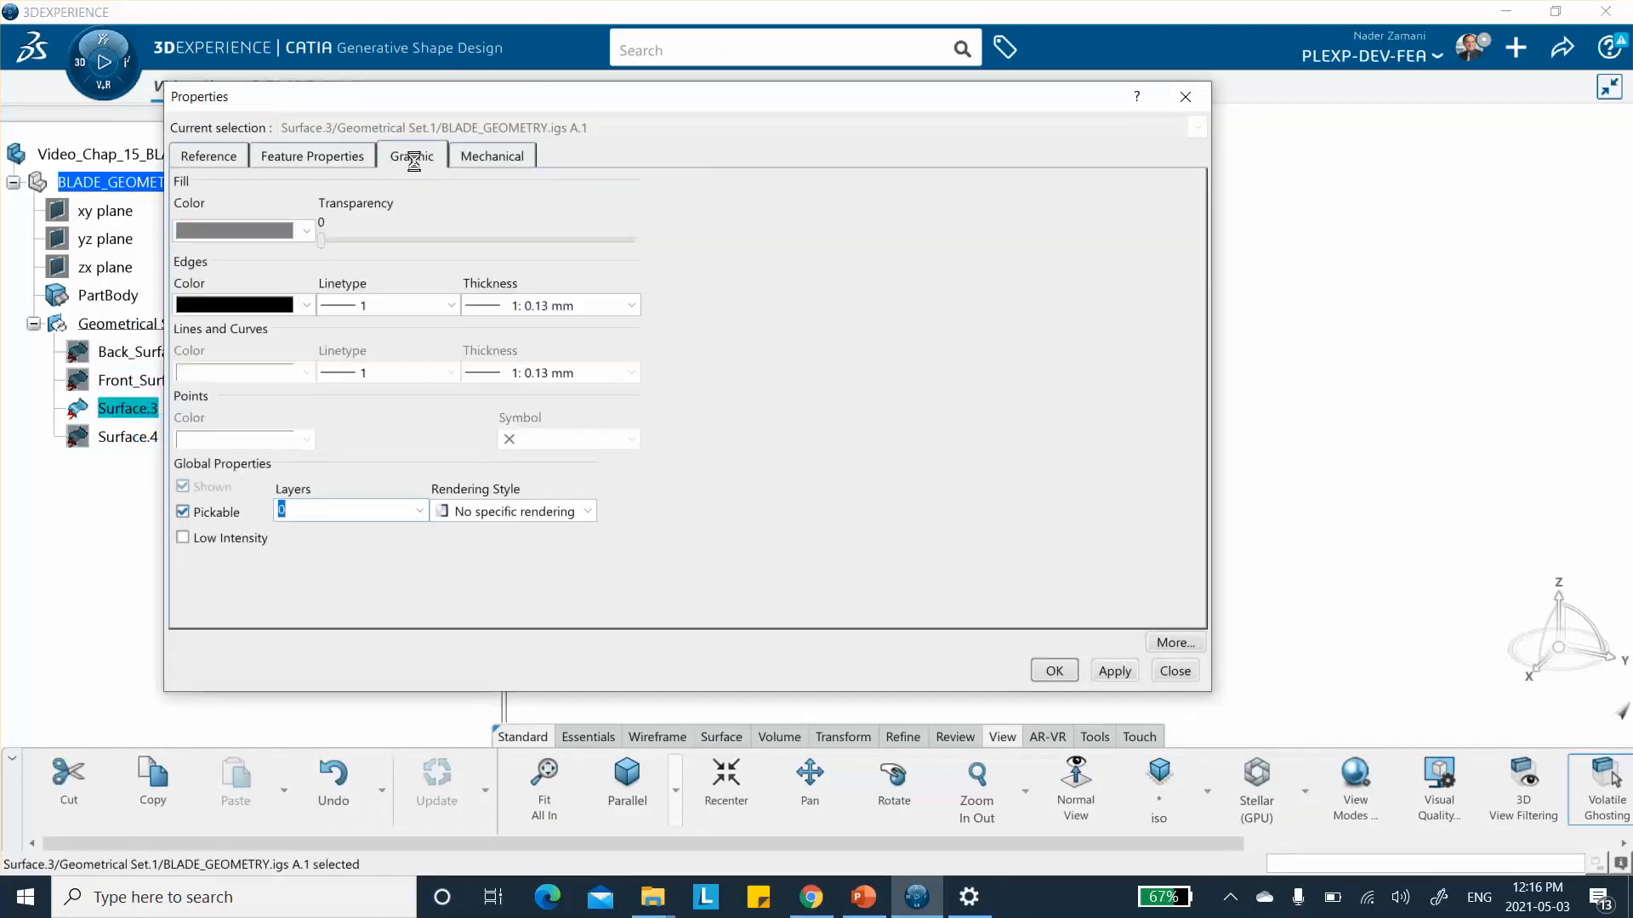
{"action": "left_click", "coordinate": [308, 237]}
{"action": "left_click", "coordinate": [262, 298]}
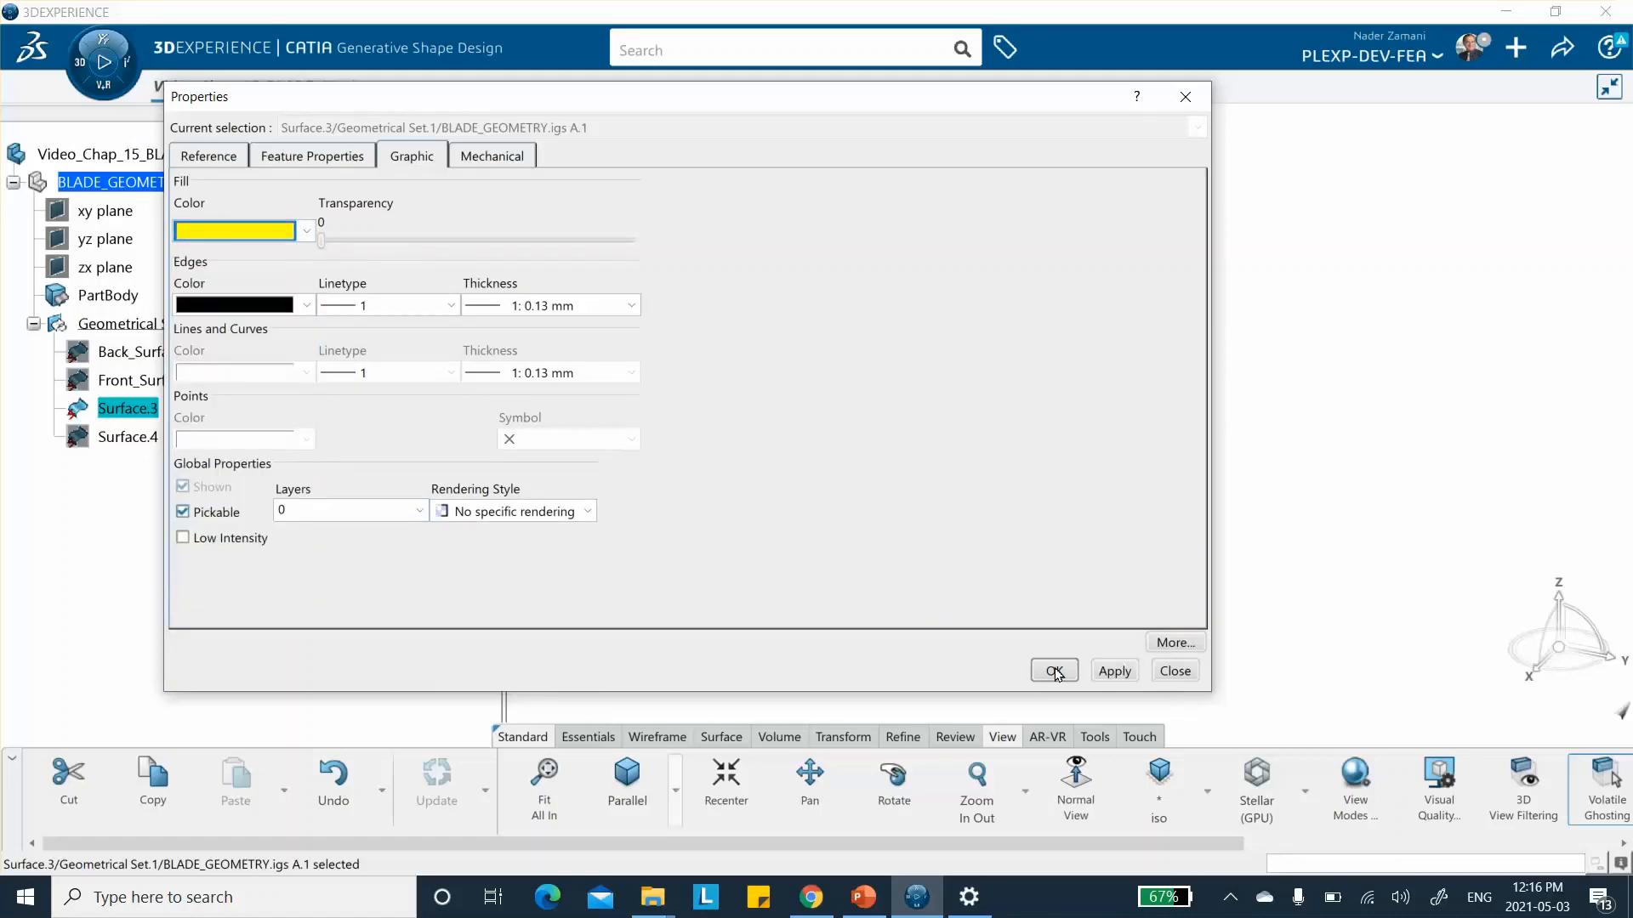
{"action": "left_click", "coordinate": [1052, 671]}
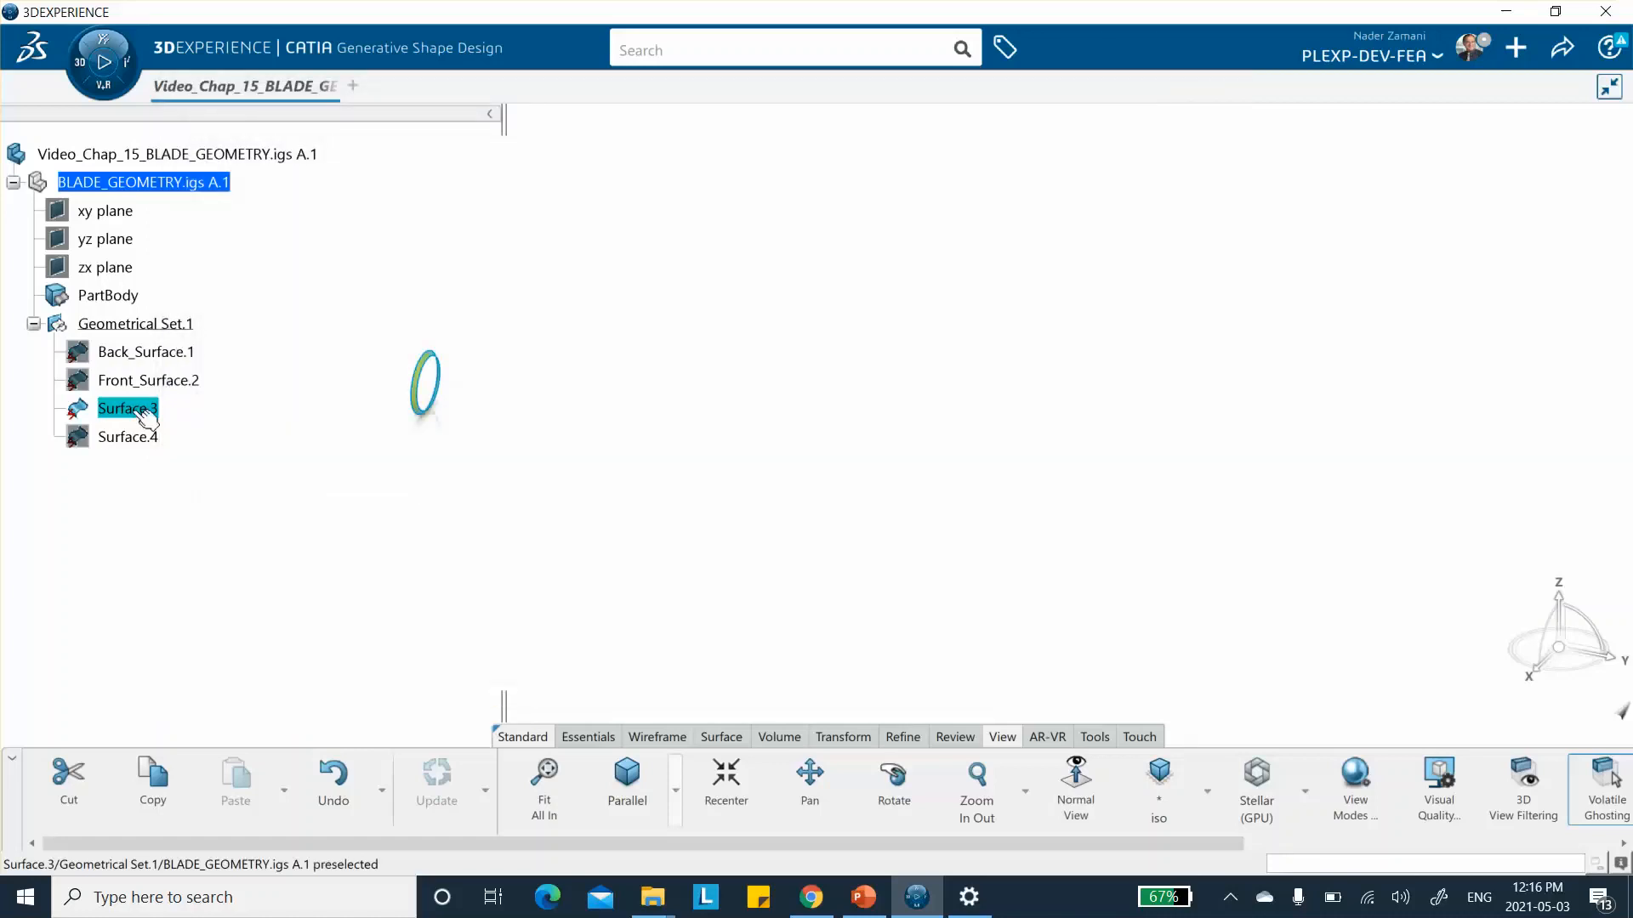
Step: Rename the yellow Surface.3 feature as Narrow_Ring_Surface.3
{"action": "right_click", "coordinate": [134, 410]}
{"action": "left_click", "coordinate": [199, 427]}
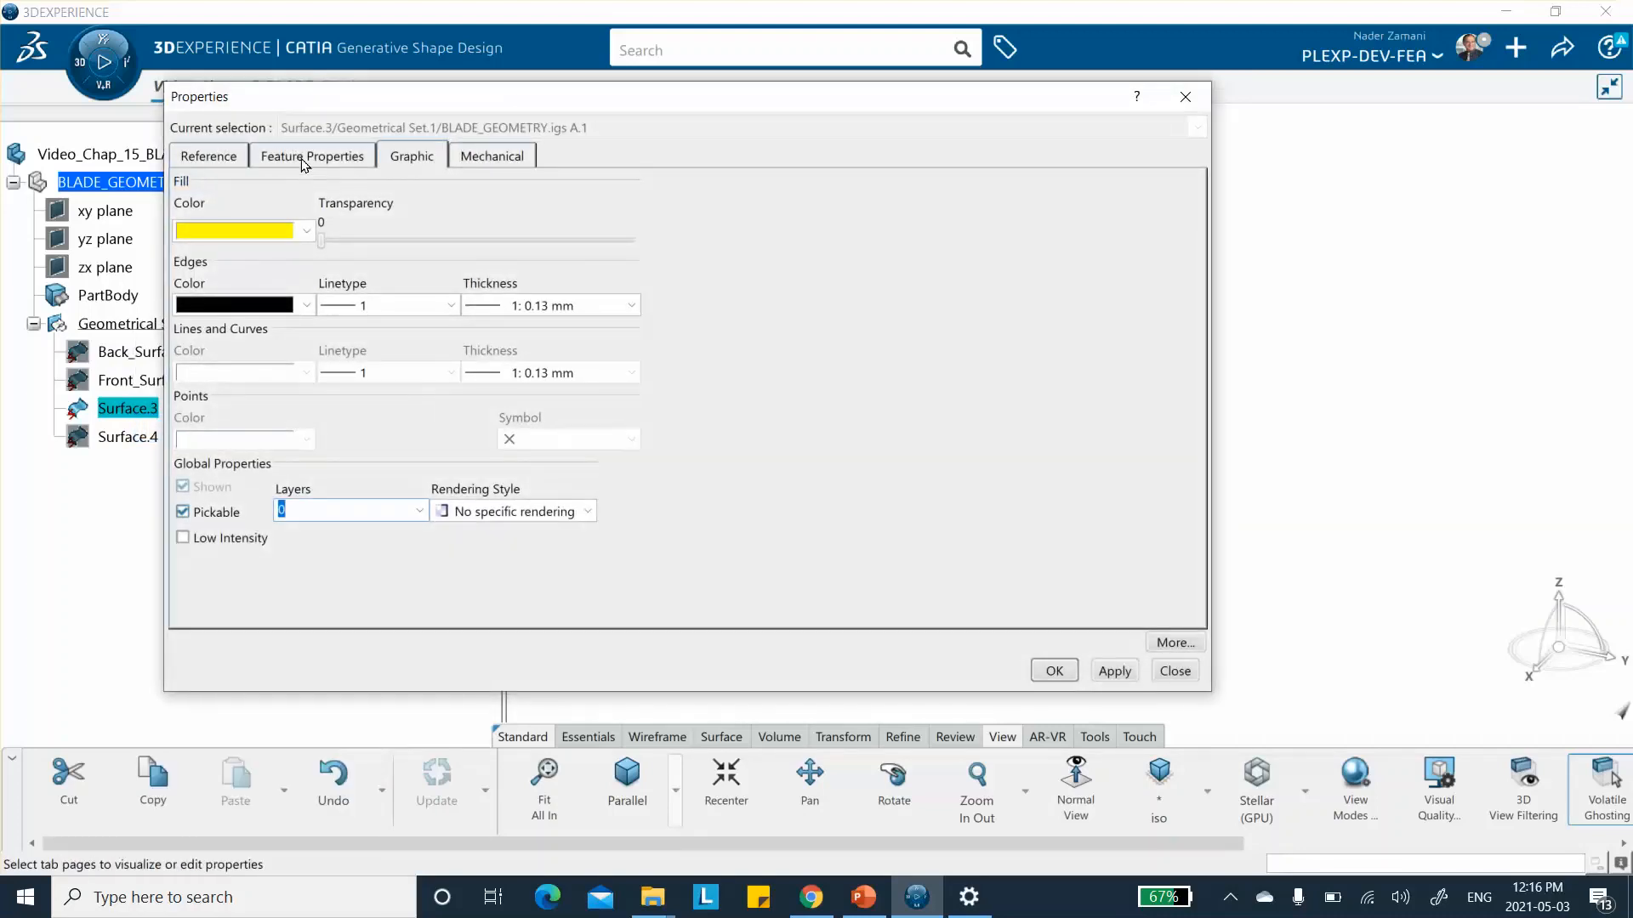
{"action": "left_click", "coordinate": [290, 161]}
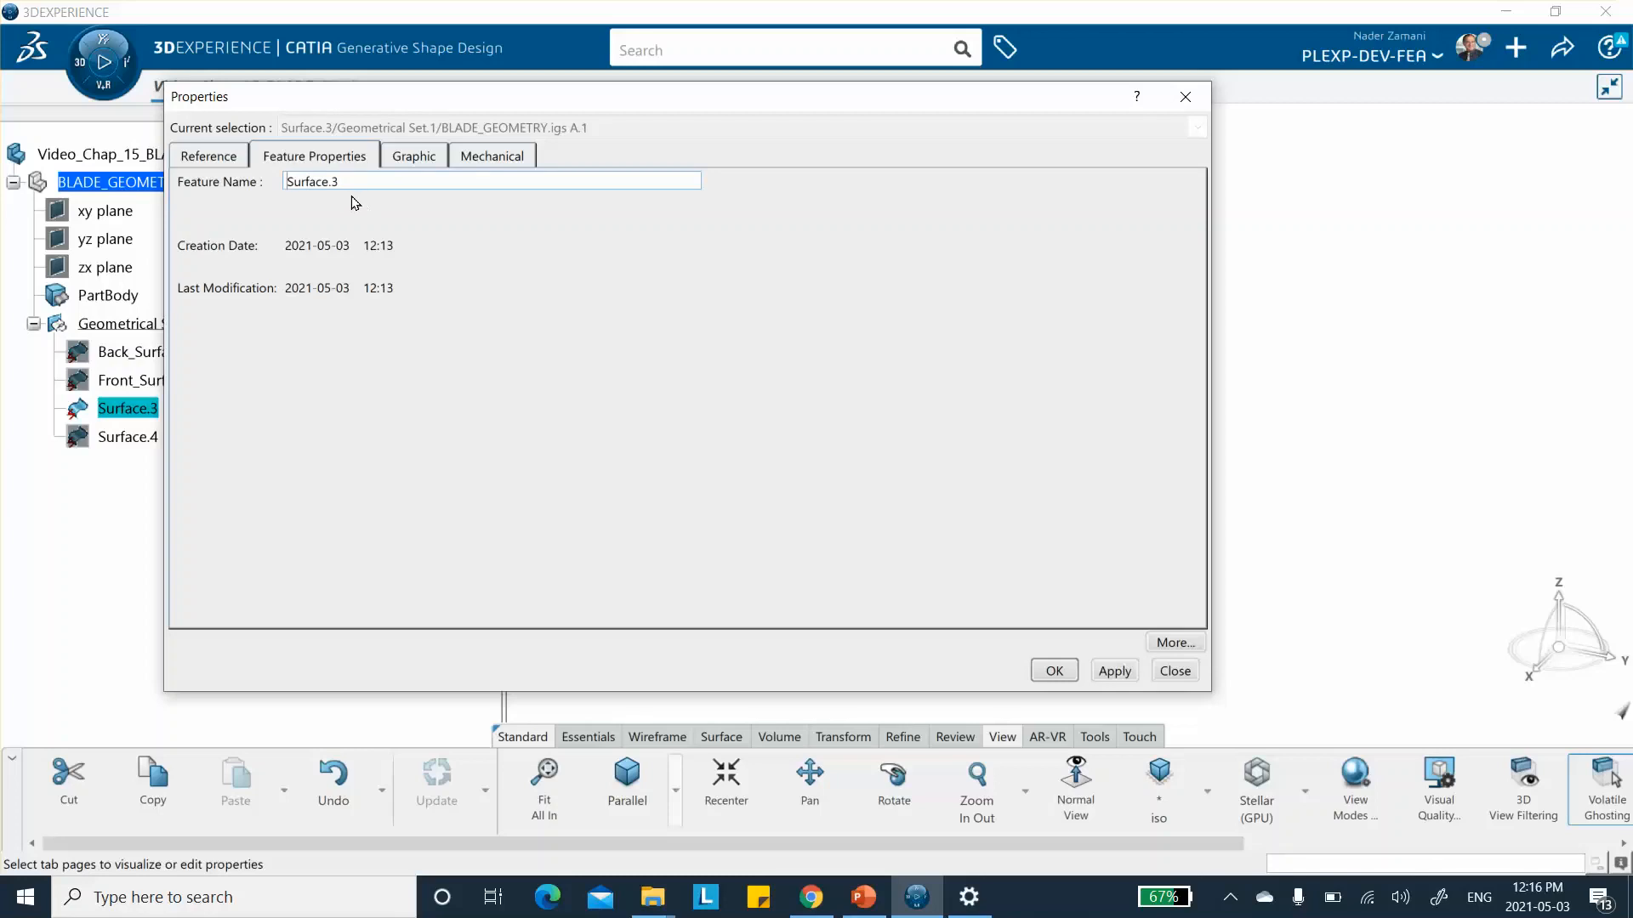
{"action": "type", "text": "Narrow_Ring_"}
{"action": "left_click", "coordinate": [1055, 670]}
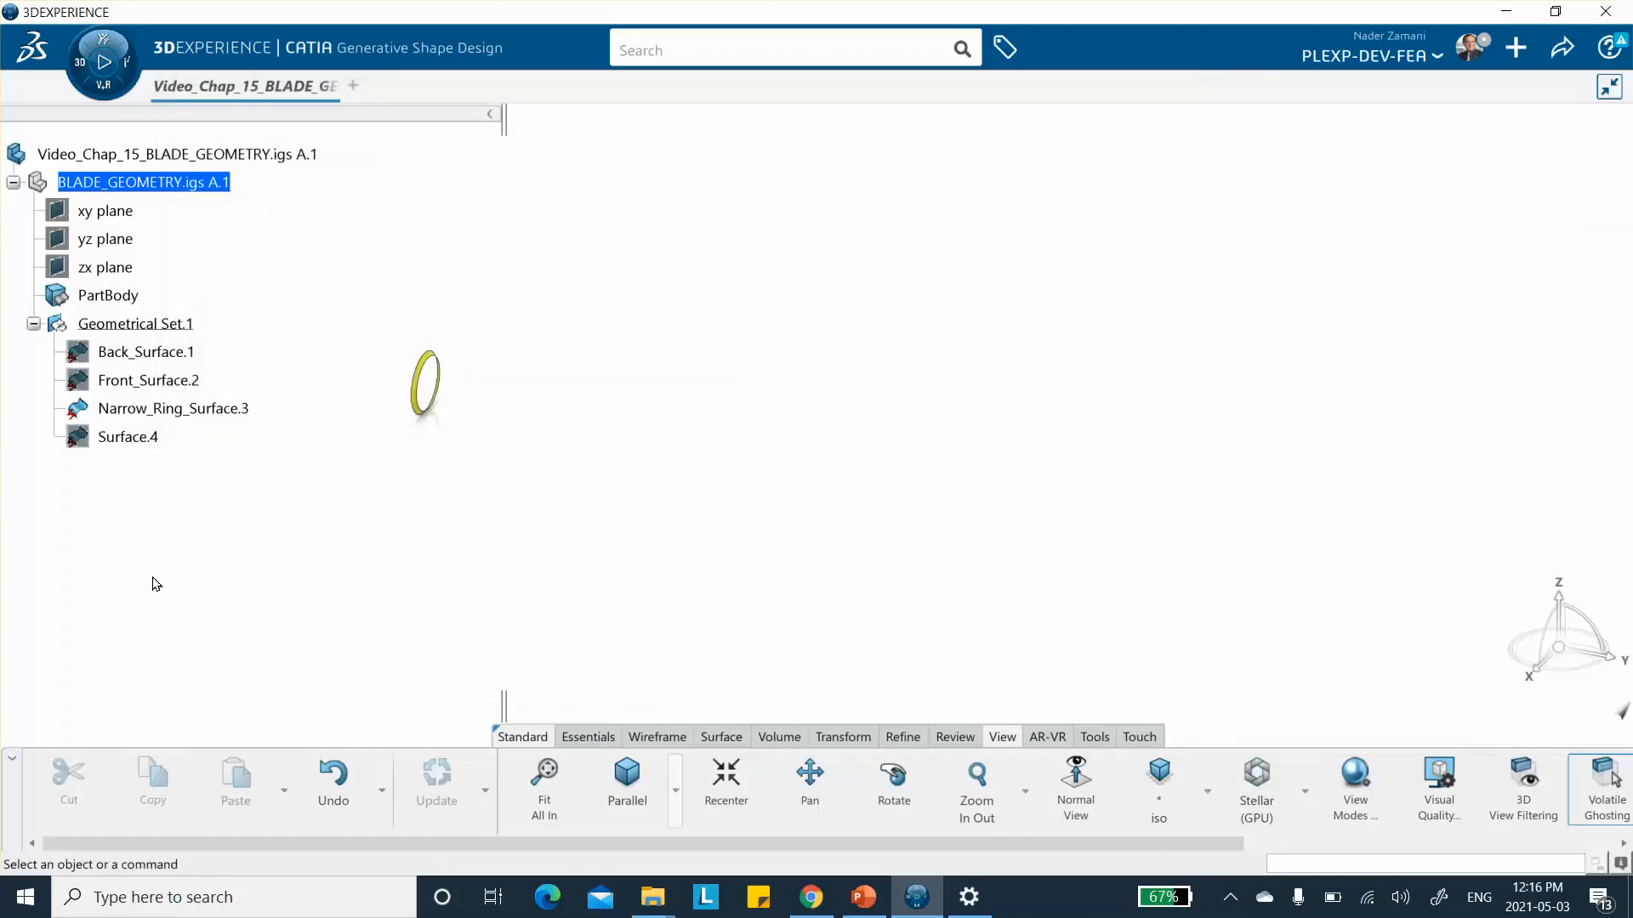
Step: Hide Narrow_Ring_Surface.3 and set the fill color of Surface.4 to yellow in its graphic properties
{"action": "right_click", "coordinate": [145, 414]}
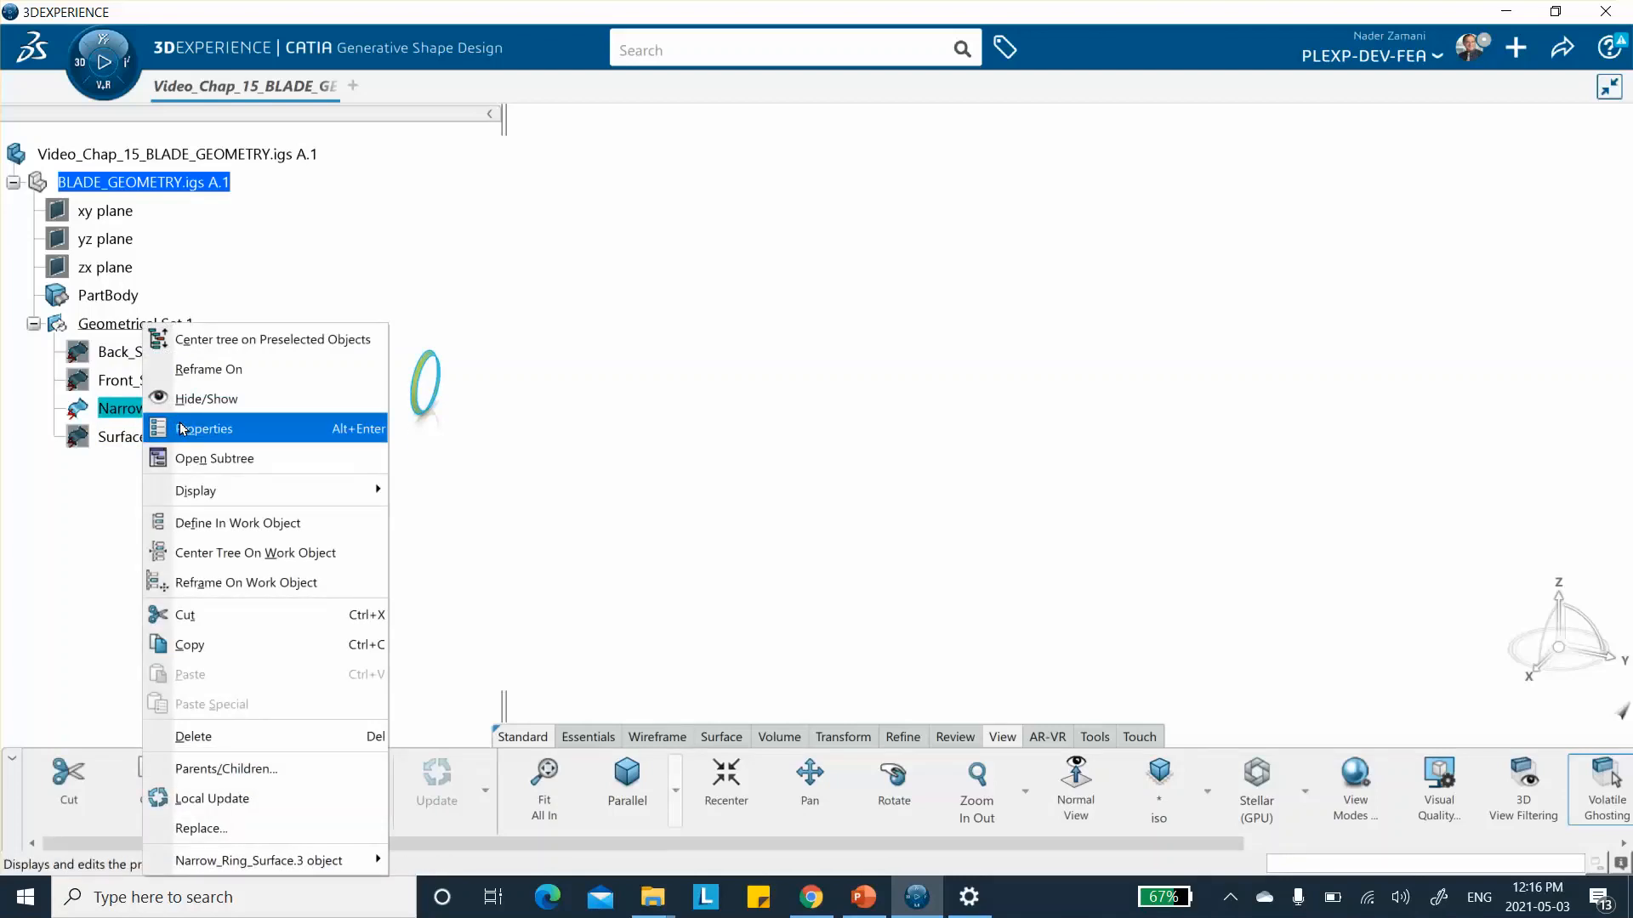
{"action": "key", "text": "Escape"}
{"action": "right_click", "coordinate": [121, 438]}
{"action": "left_click", "coordinate": [168, 429]}
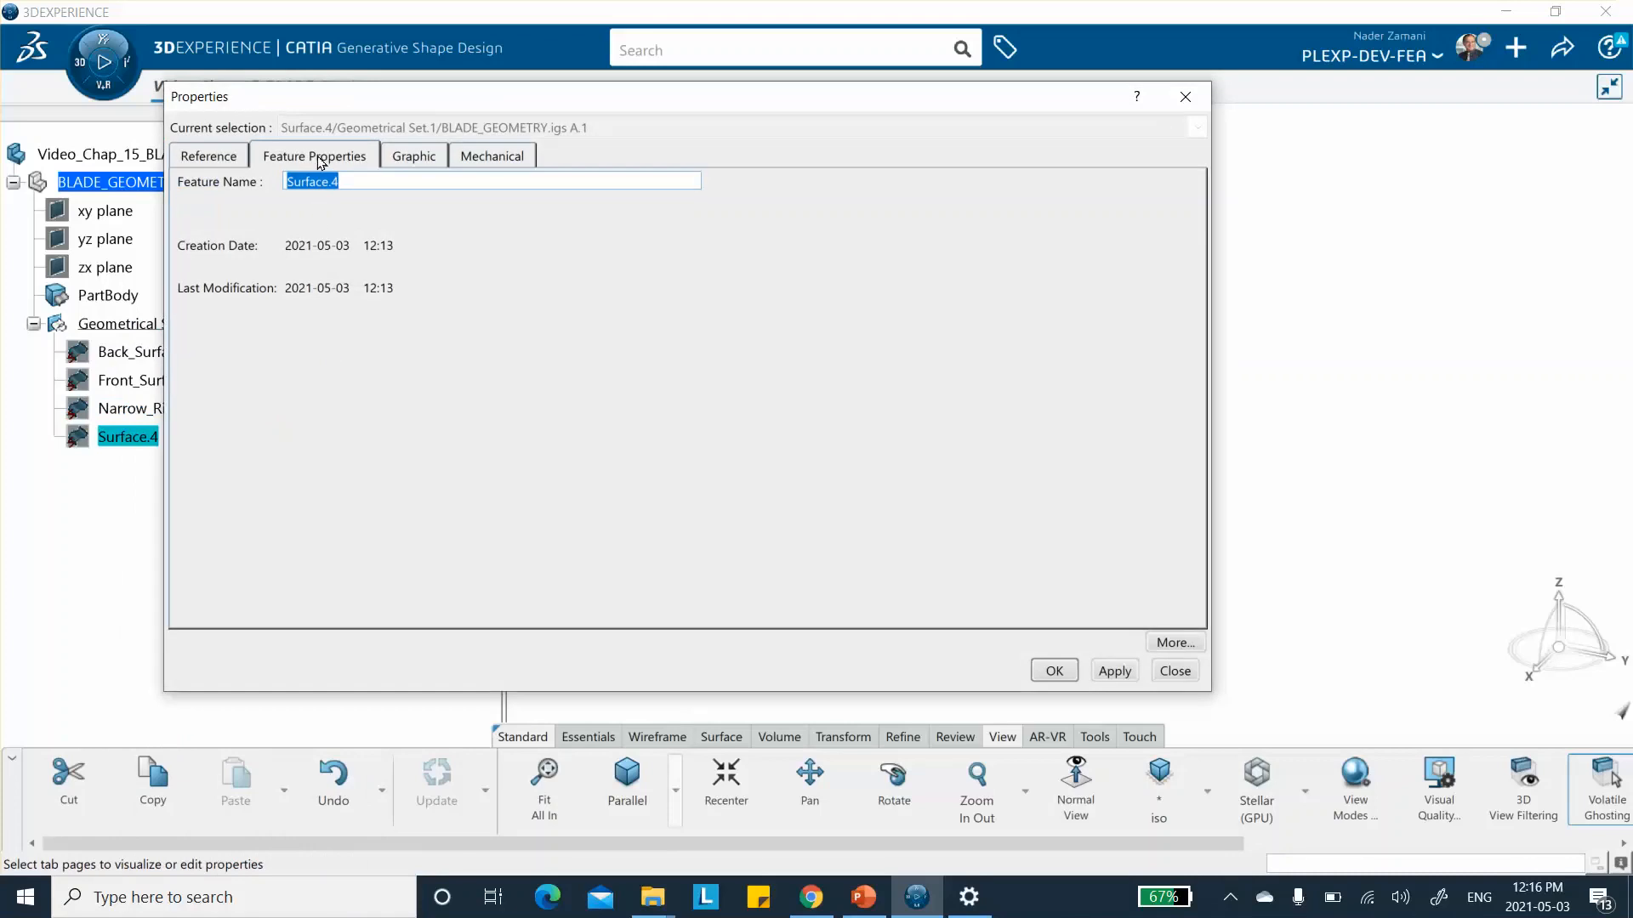
{"action": "left_click", "coordinate": [400, 159]}
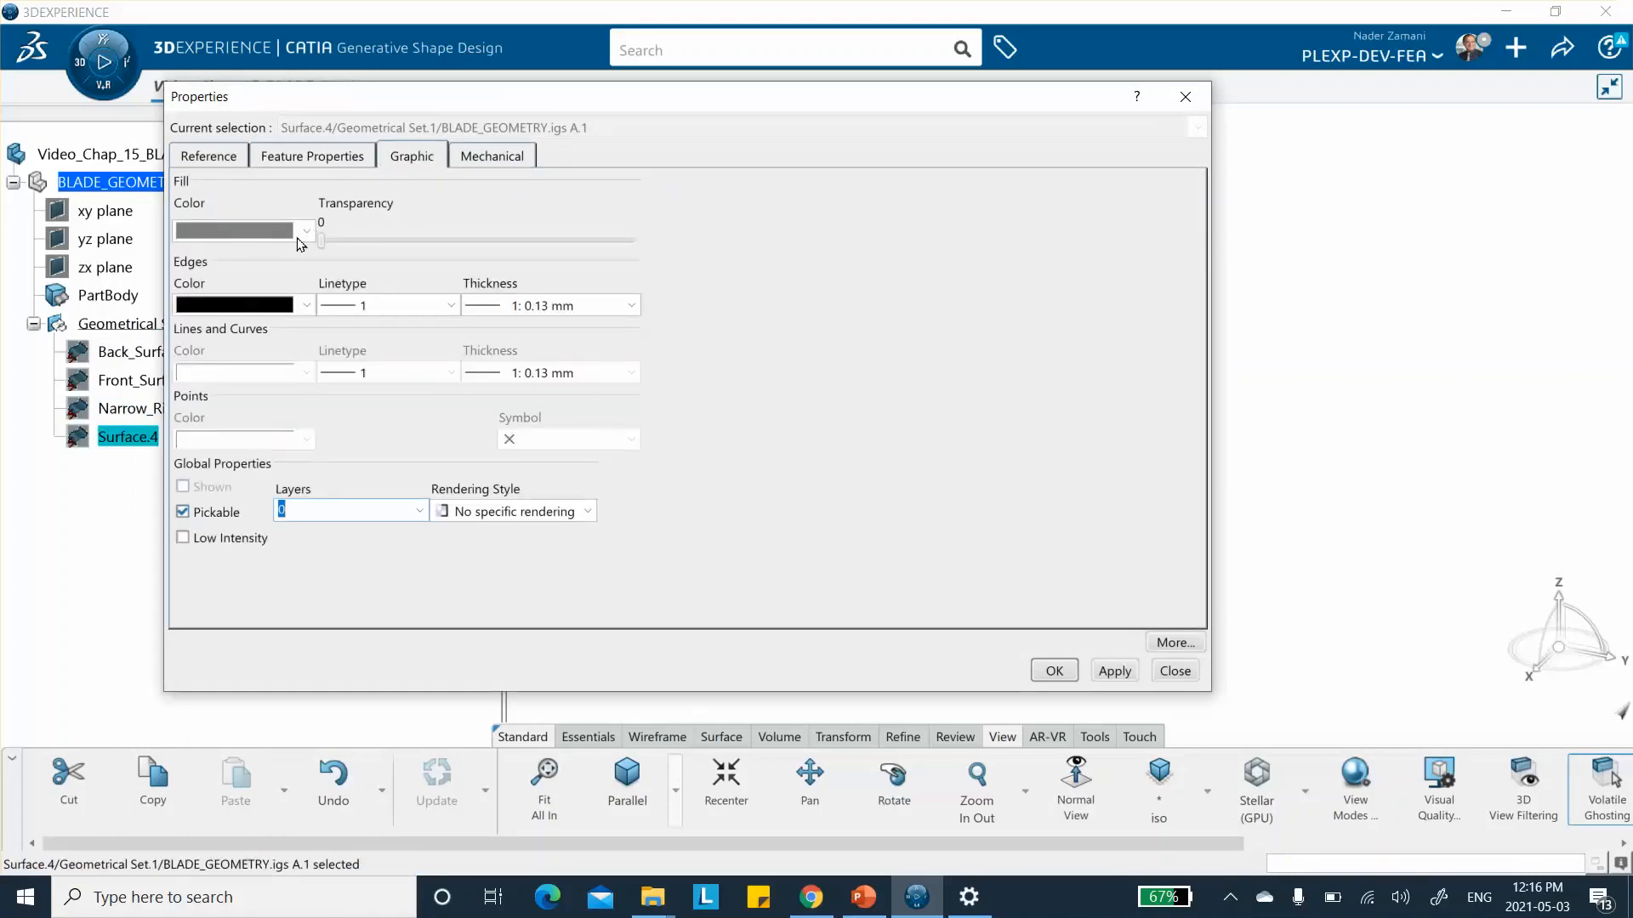
{"action": "left_click", "coordinate": [299, 238]}
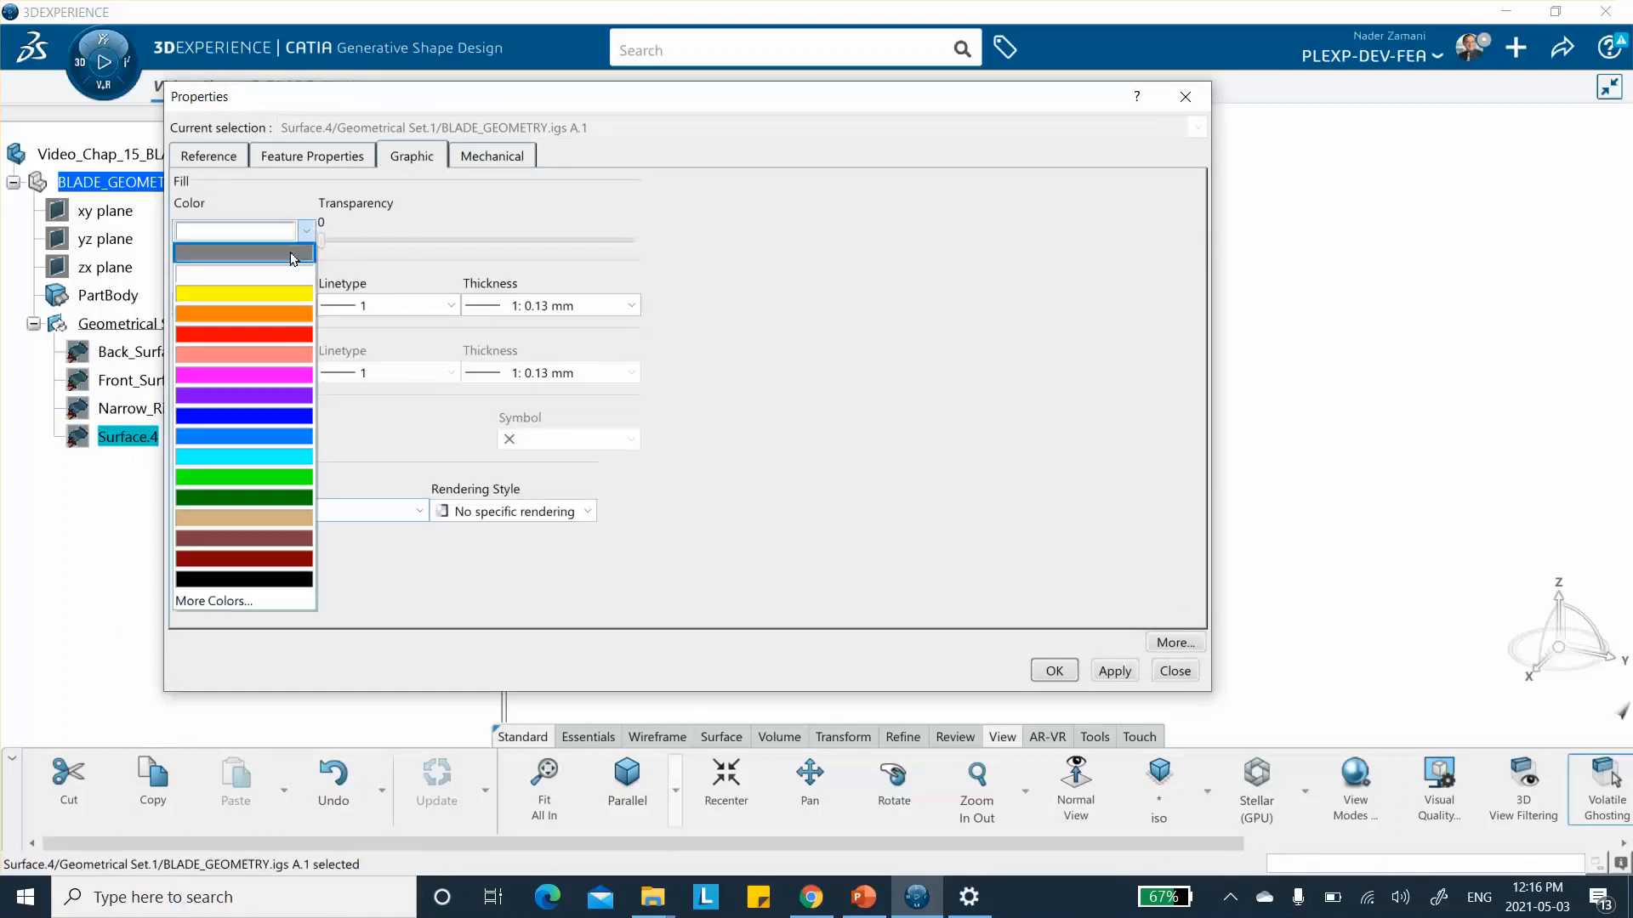
{"action": "left_click", "coordinate": [268, 302]}
Step: Rename Surface.4 as Wide_Ring_Surface.4 and apply its property changes
{"action": "left_click", "coordinate": [284, 161]}
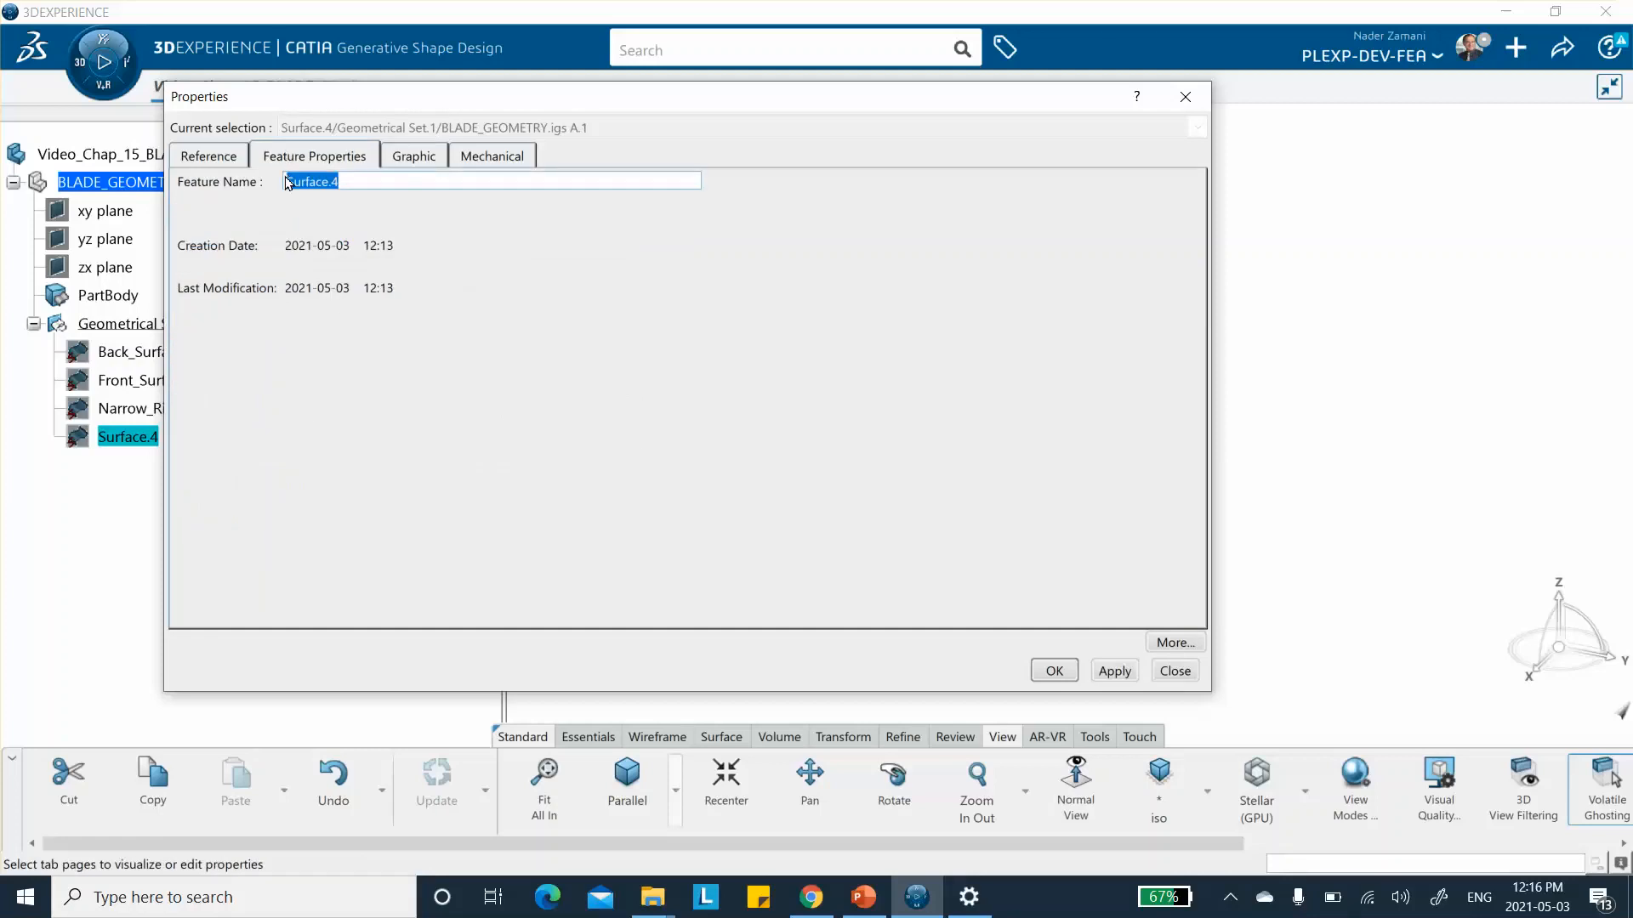
{"action": "left_click", "coordinate": [288, 181]}
{"action": "type", "text": "Eide"}
{"action": "key", "text": "BackSpace"}
{"action": "key", "text": "BackSpace"}
{"action": "key", "text": "BackSpace"}
{"action": "key", "text": "BackSpace"}
{"action": "type", "text": "Wide_Ring_"}
{"action": "left_click", "coordinate": [1053, 670]}
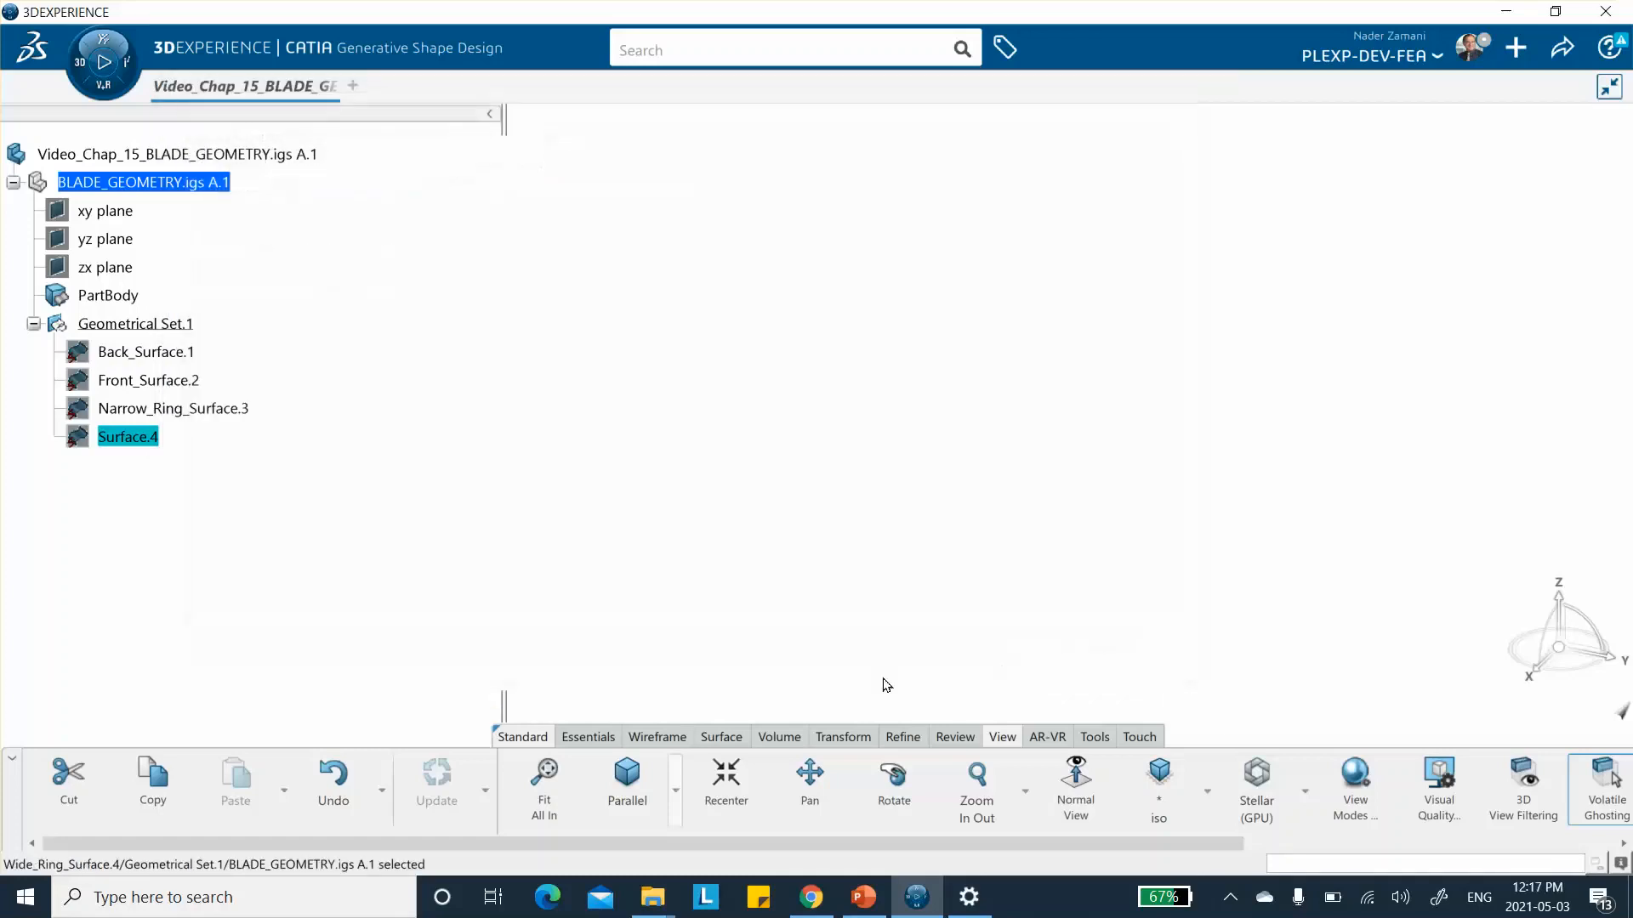
Step: Show Wide_Ring_Surface.4, Narrow_Ring_Surface.3, Front_Surface.2 and Back_Surface.1 again and save the model
{"action": "right_click", "coordinate": [152, 436]}
{"action": "left_click", "coordinate": [198, 400]}
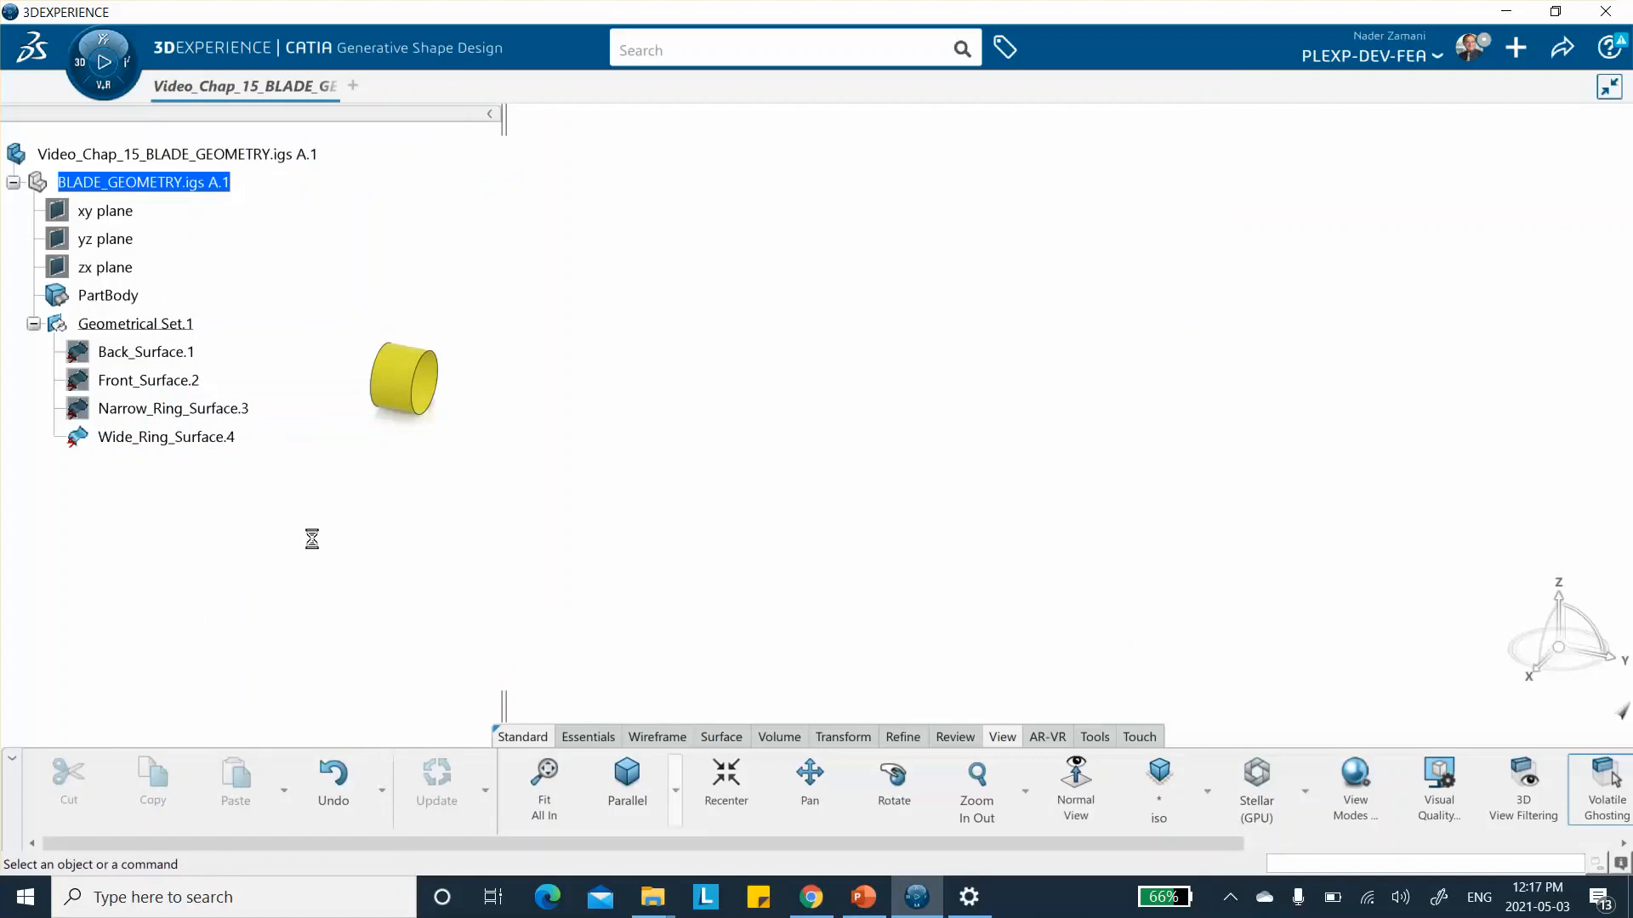
{"action": "right_click", "coordinate": [163, 410]}
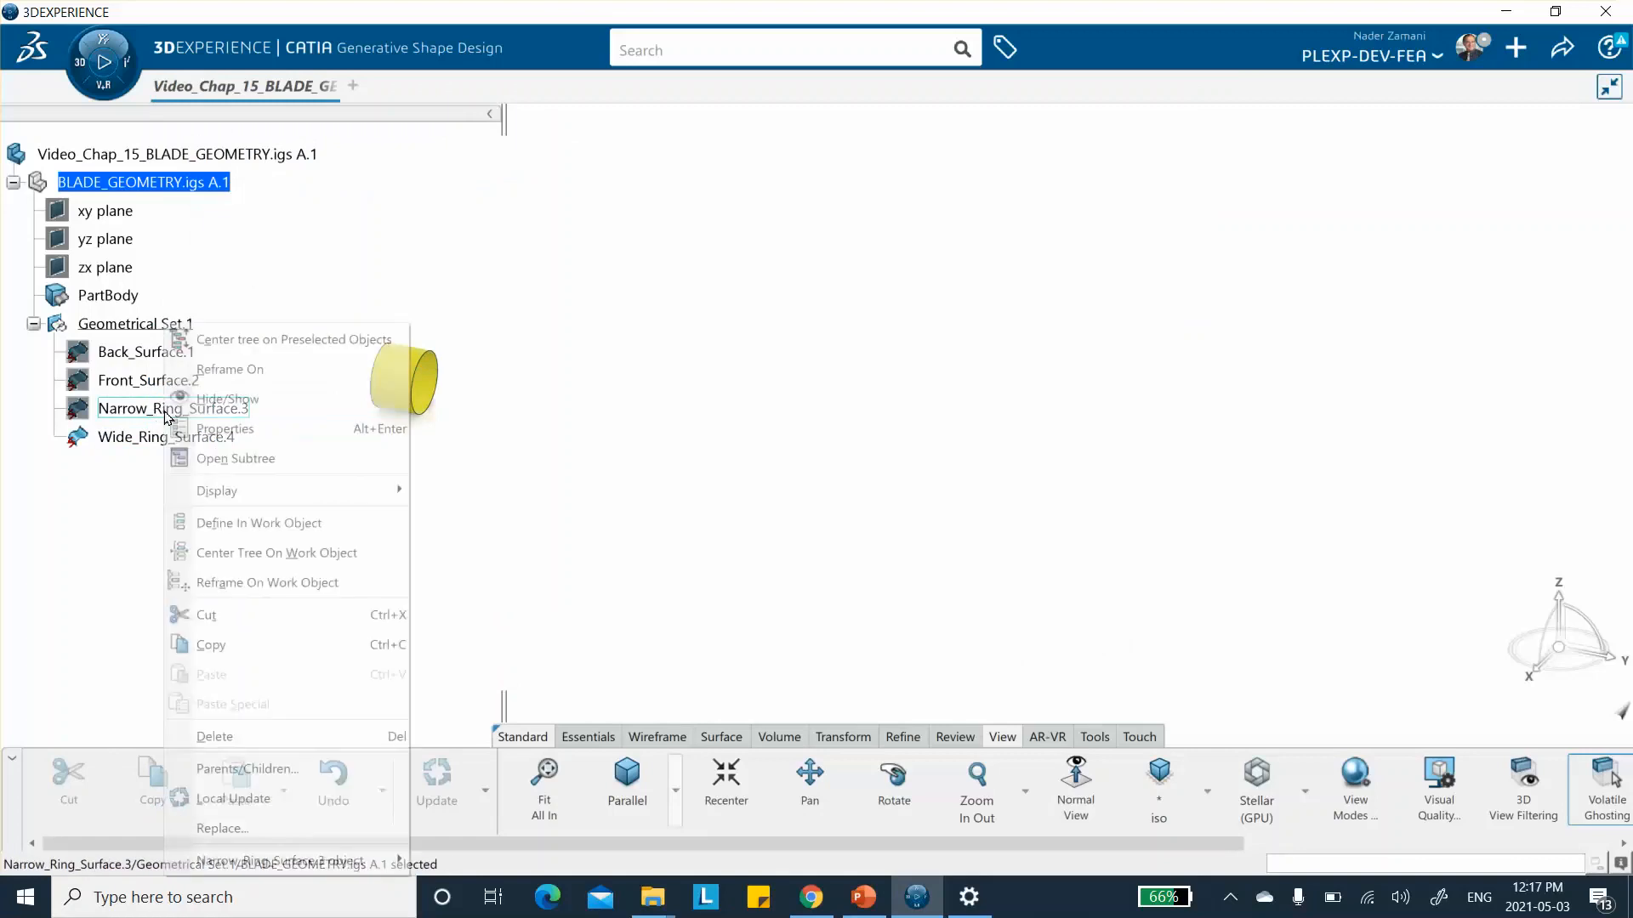
{"action": "left_click", "coordinate": [209, 401]}
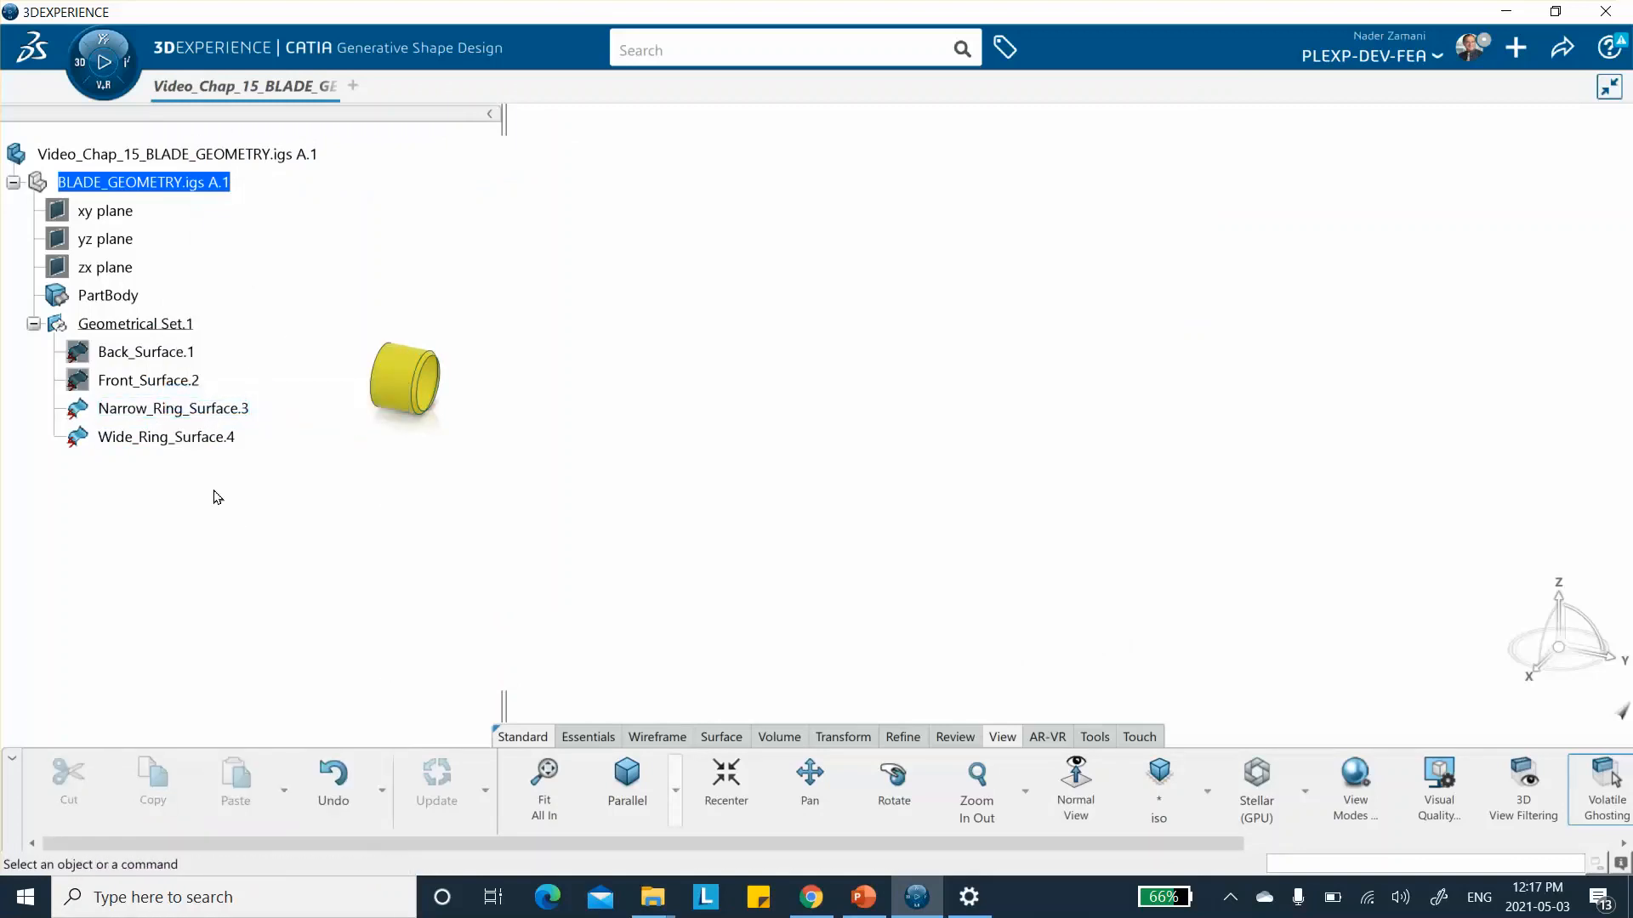
{"action": "right_click", "coordinate": [181, 383]}
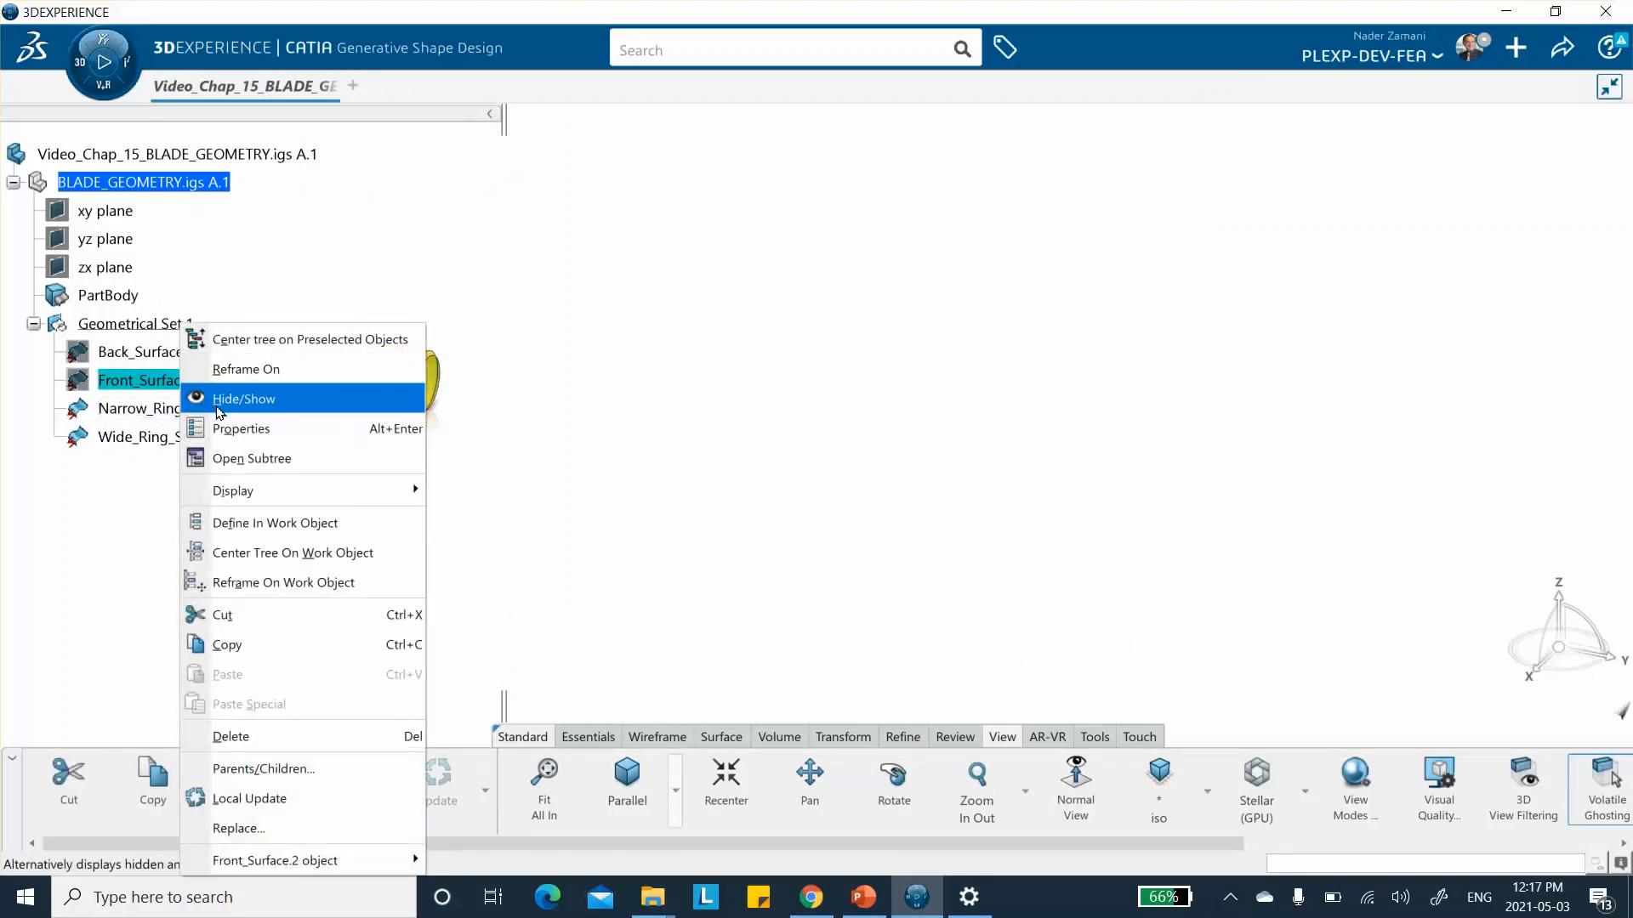
{"action": "left_click", "coordinate": [208, 398]}
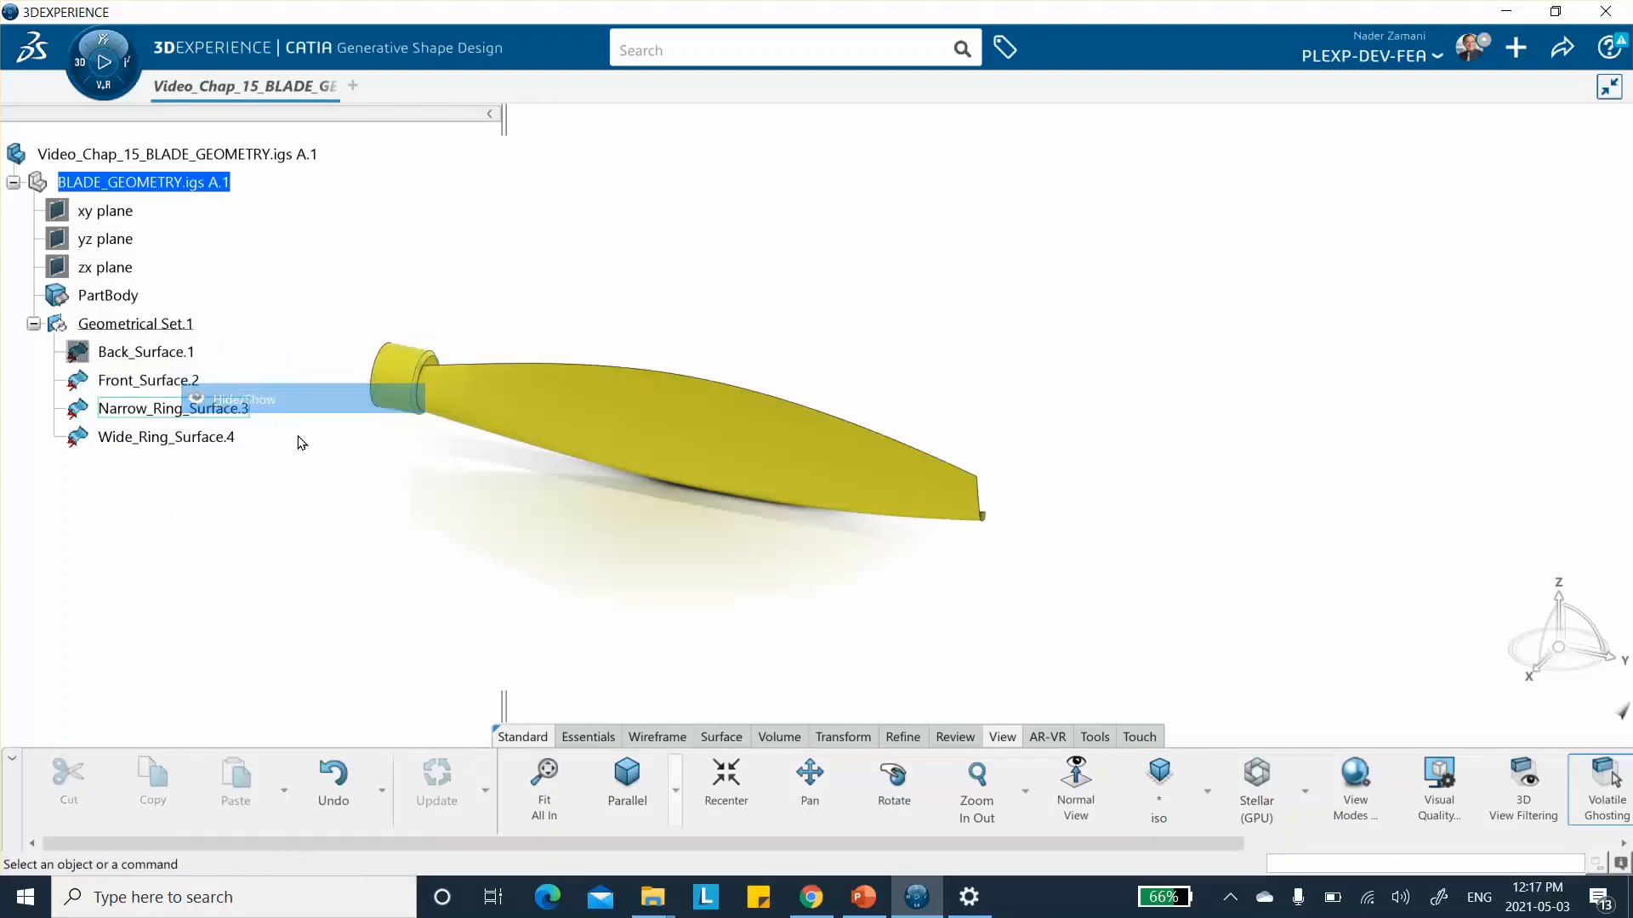
{"action": "right_click", "coordinate": [173, 356]}
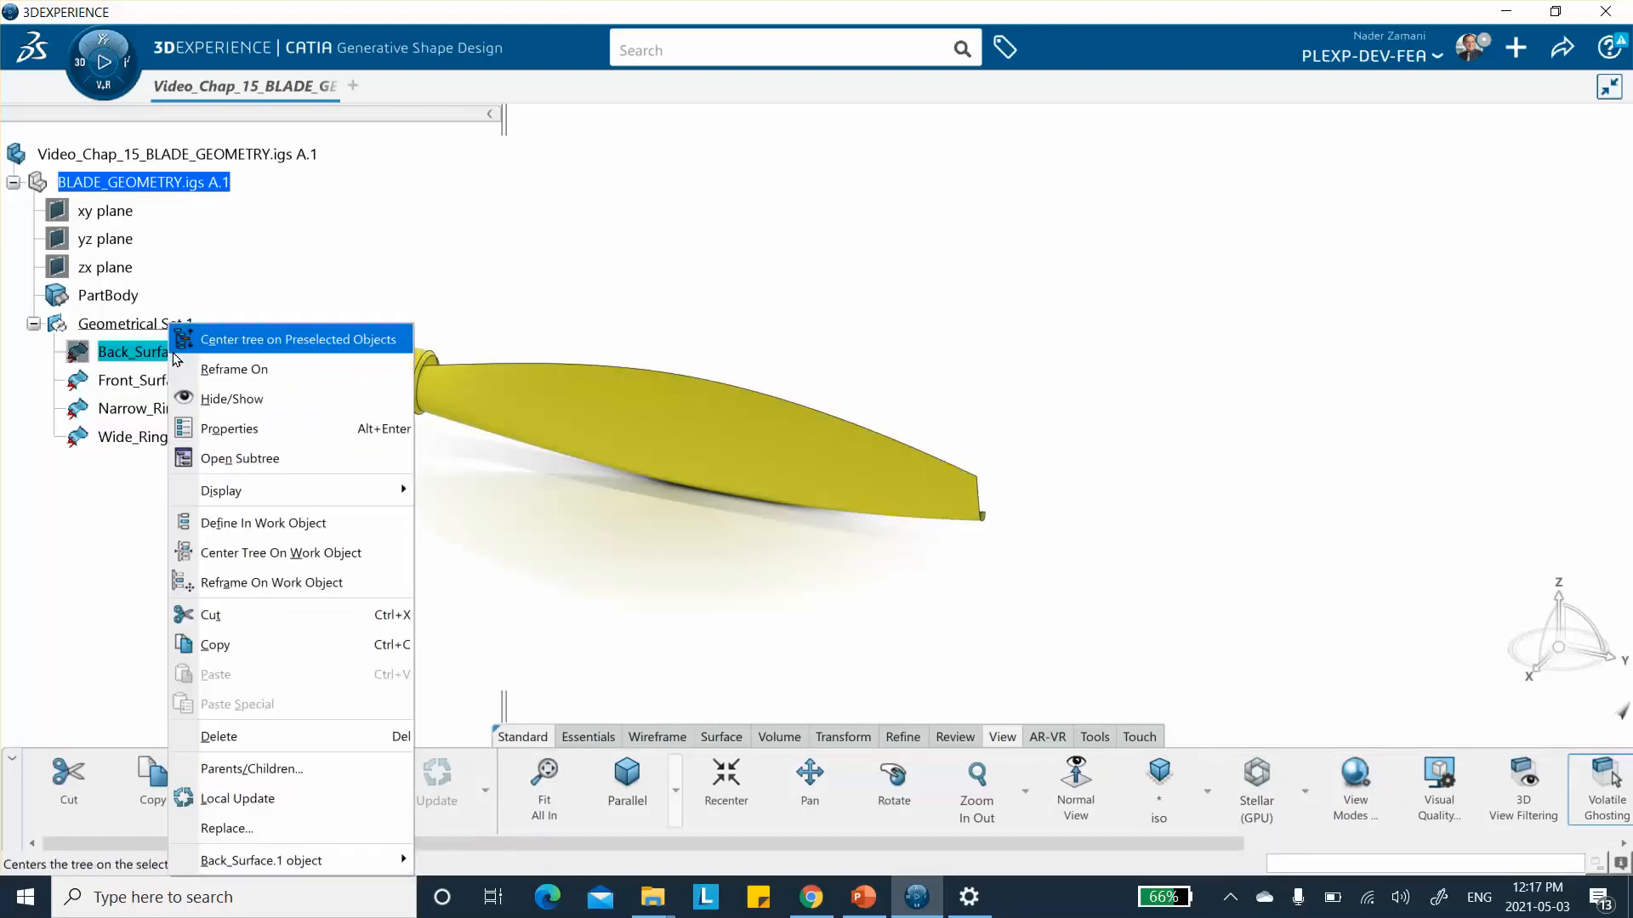
{"action": "left_click", "coordinate": [221, 401]}
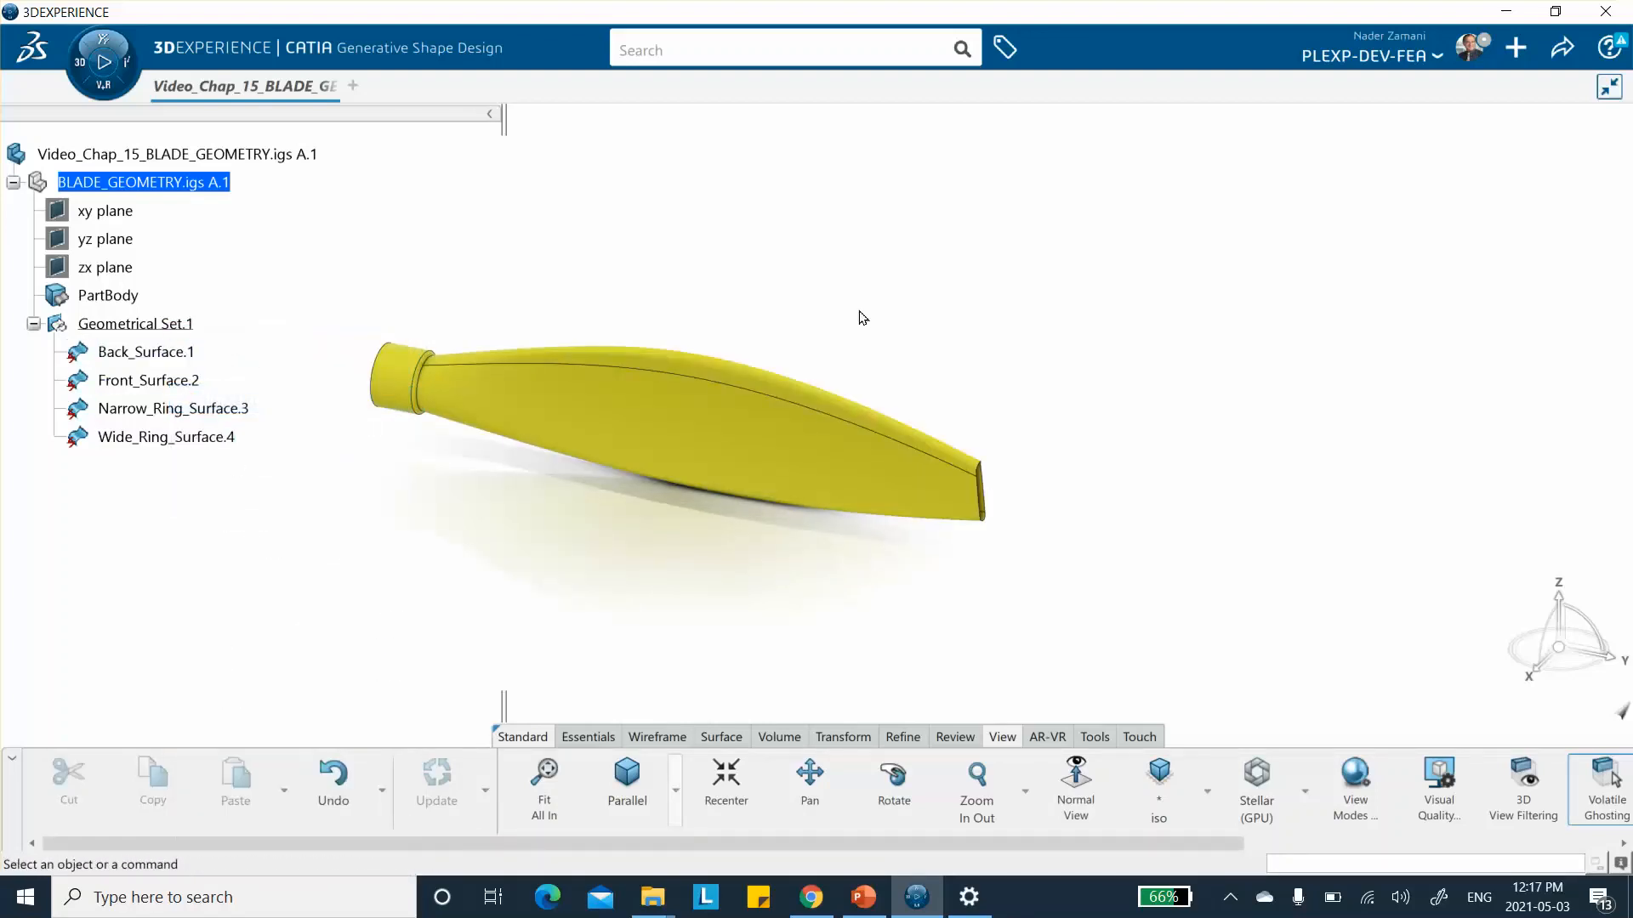
{"action": "left_click", "coordinate": [1563, 46]}
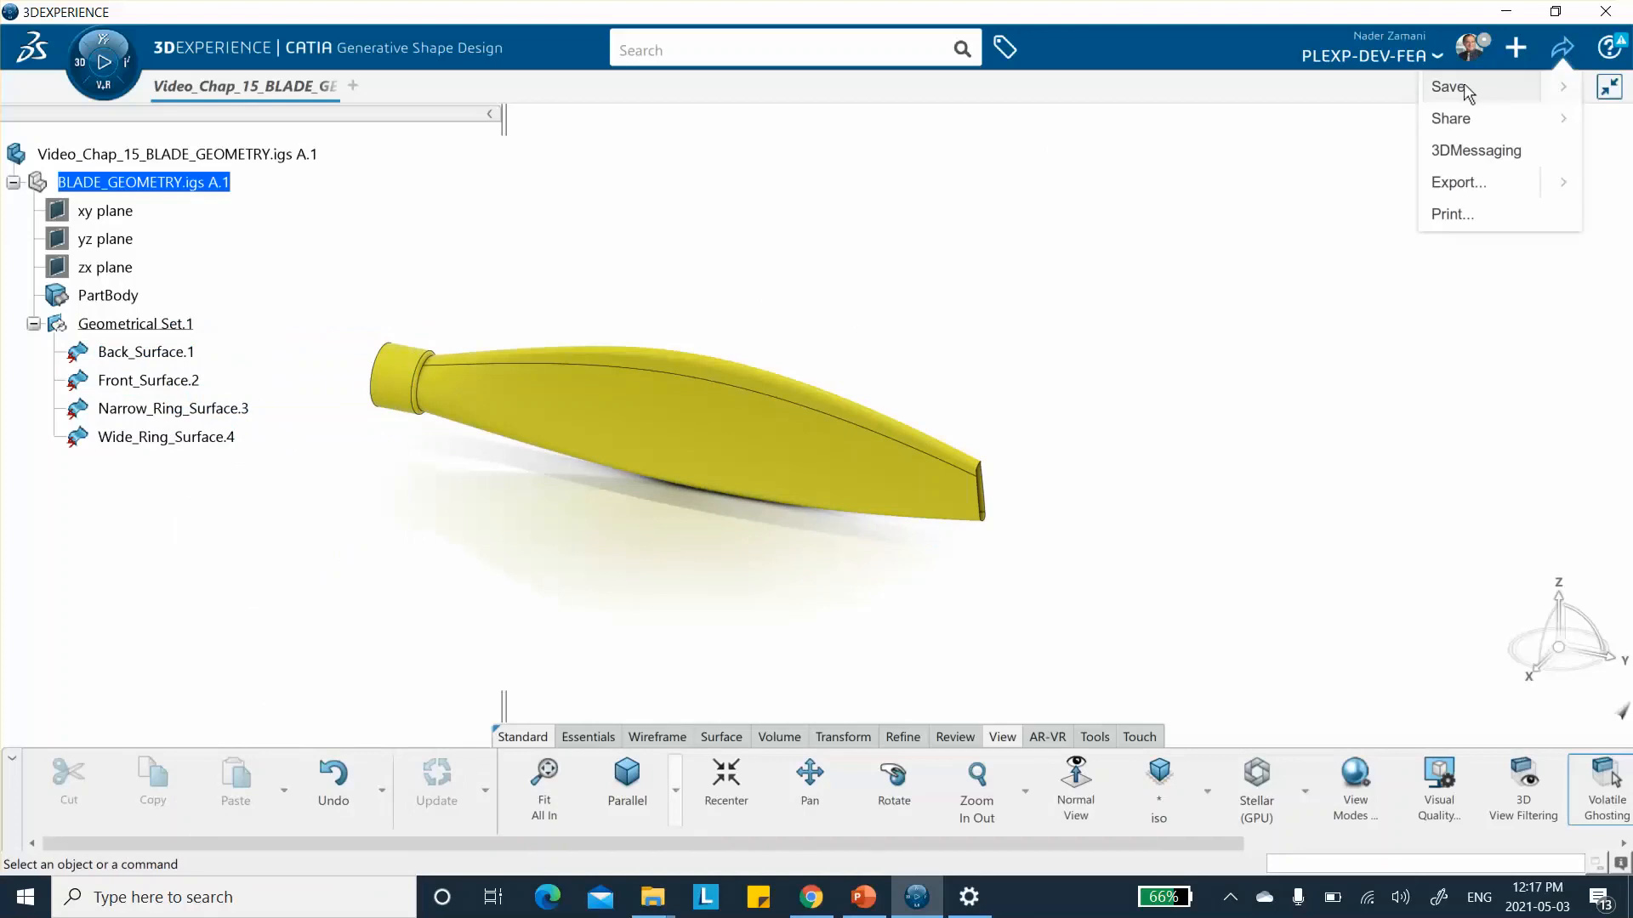
{"action": "left_click", "coordinate": [1460, 88]}
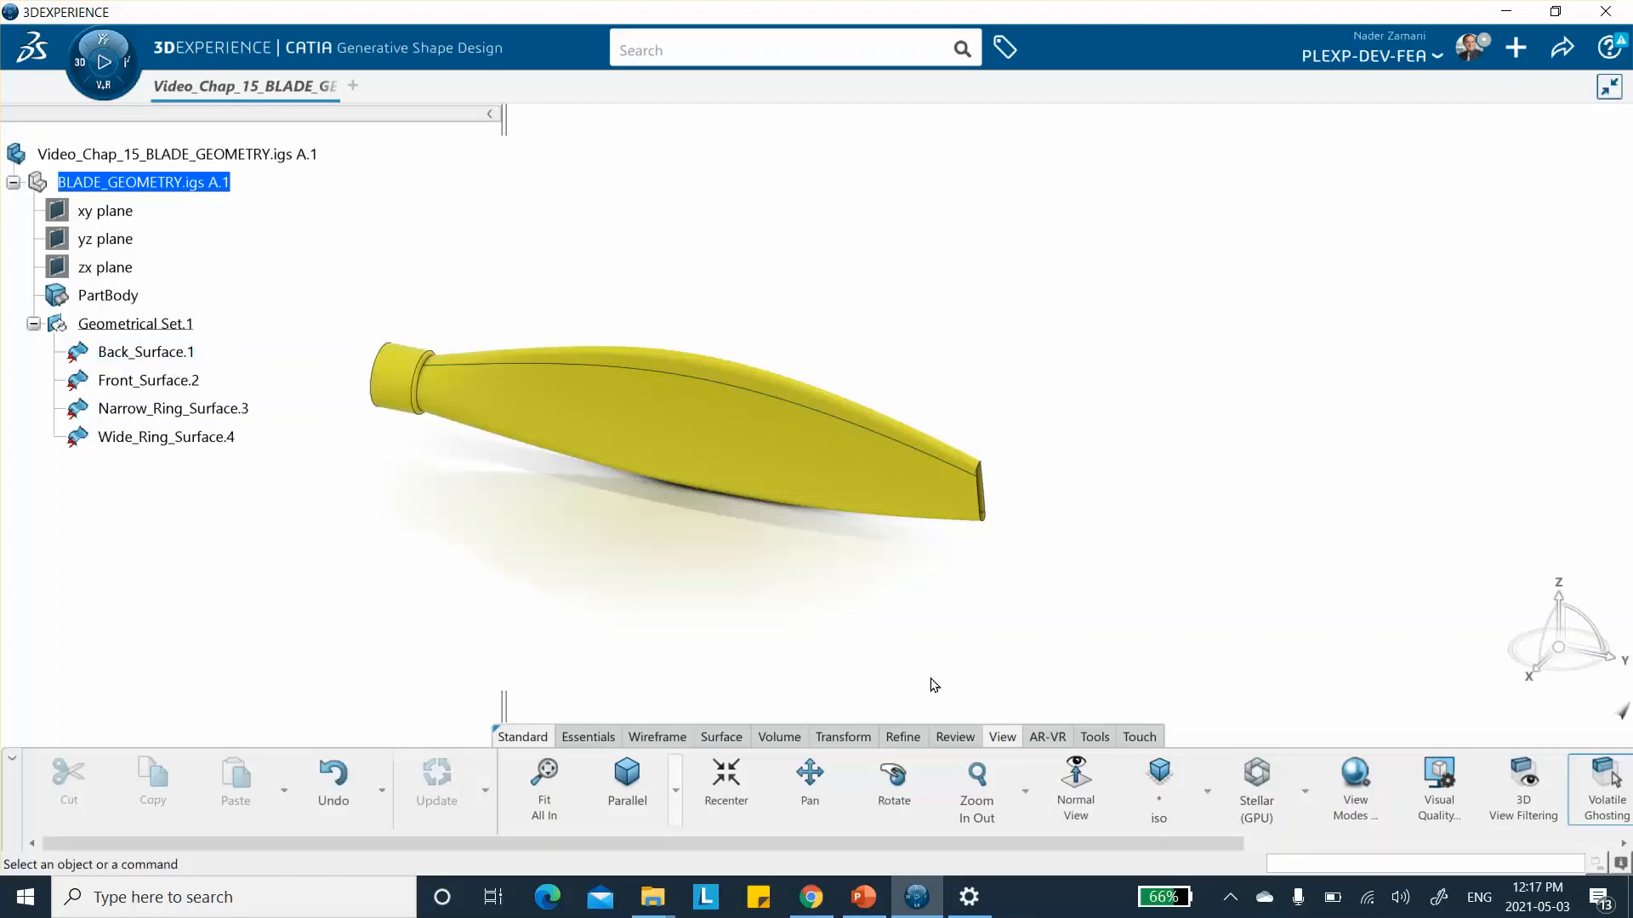
Step: Create a Boundary curve from Back_Surface.1 without any limits
{"action": "left_click", "coordinate": [721, 737]}
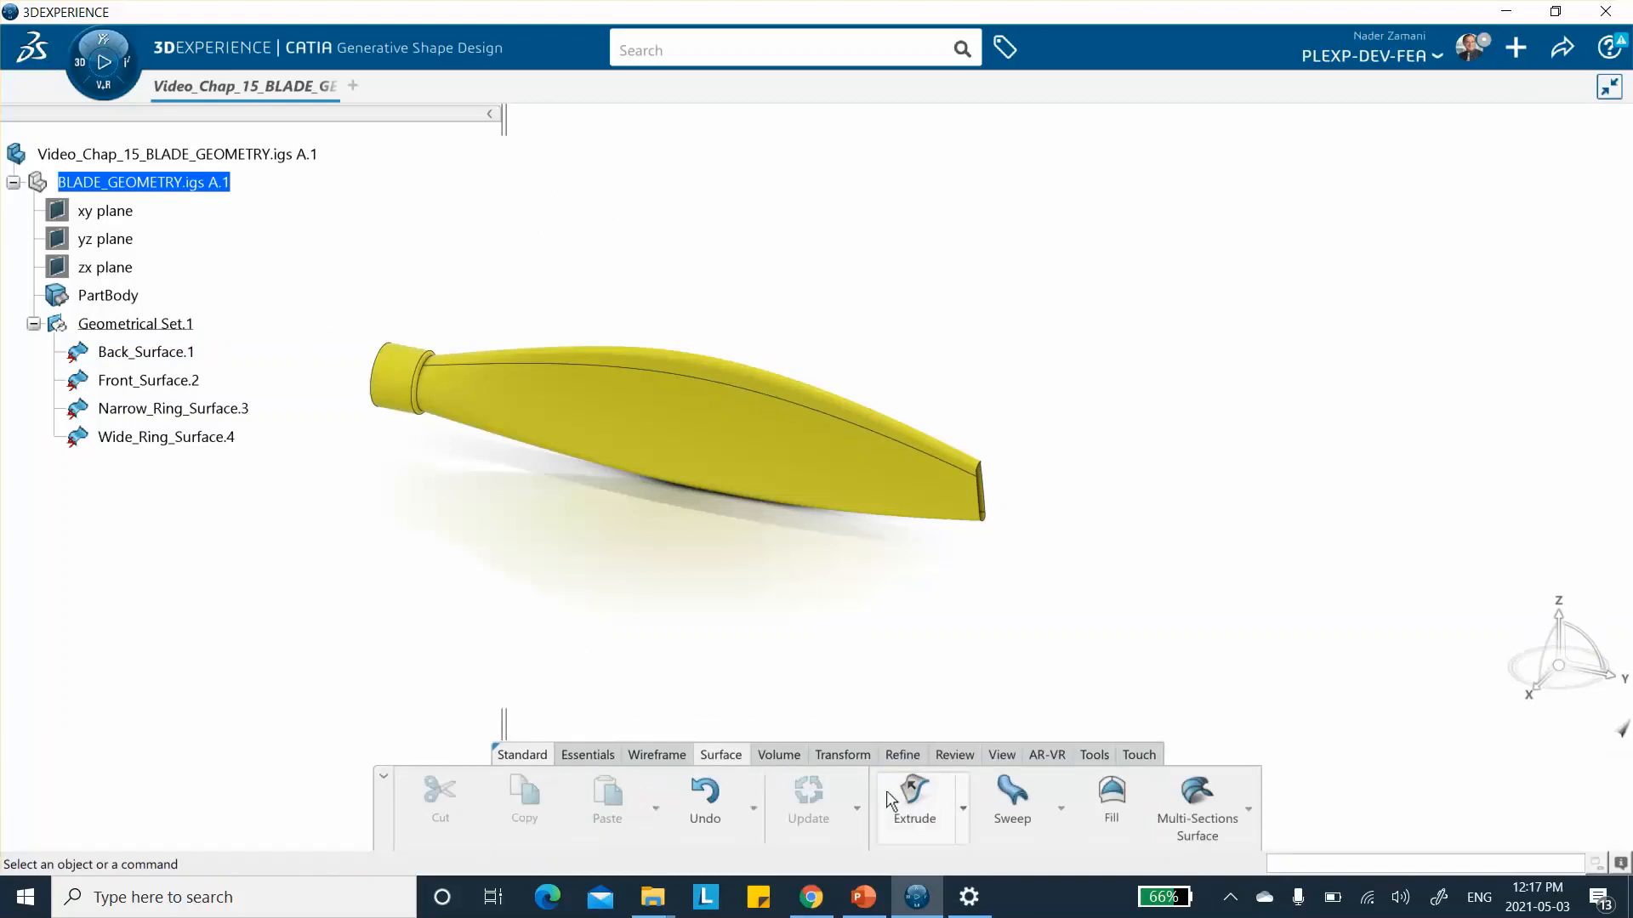
{"action": "left_click", "coordinate": [963, 816]}
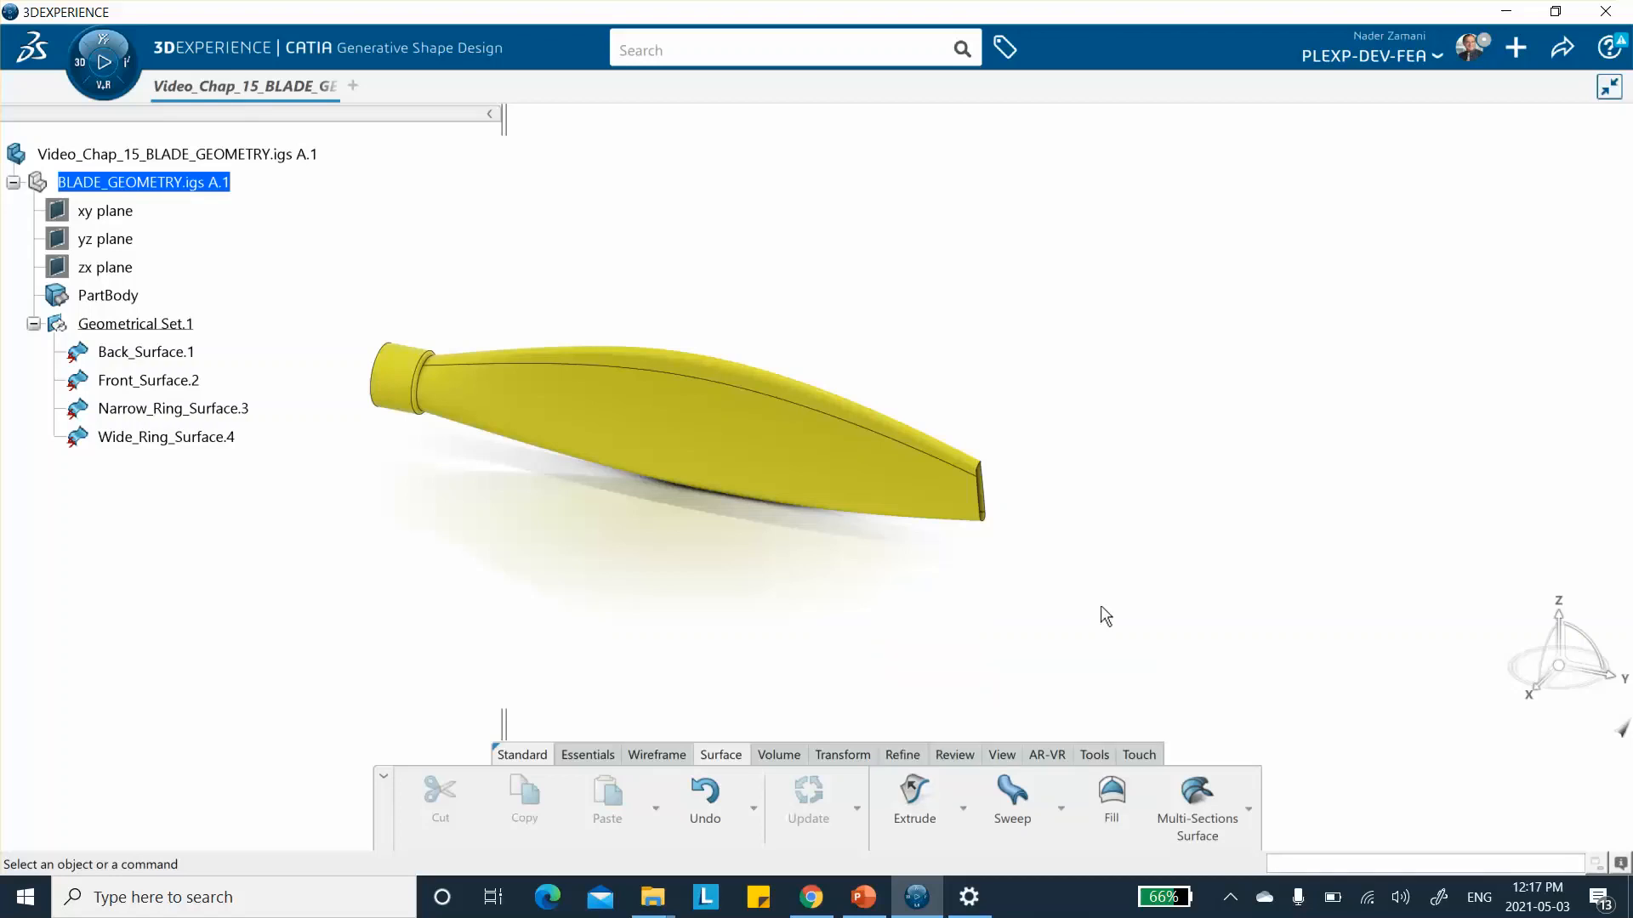
{"action": "left_click", "coordinate": [835, 757]}
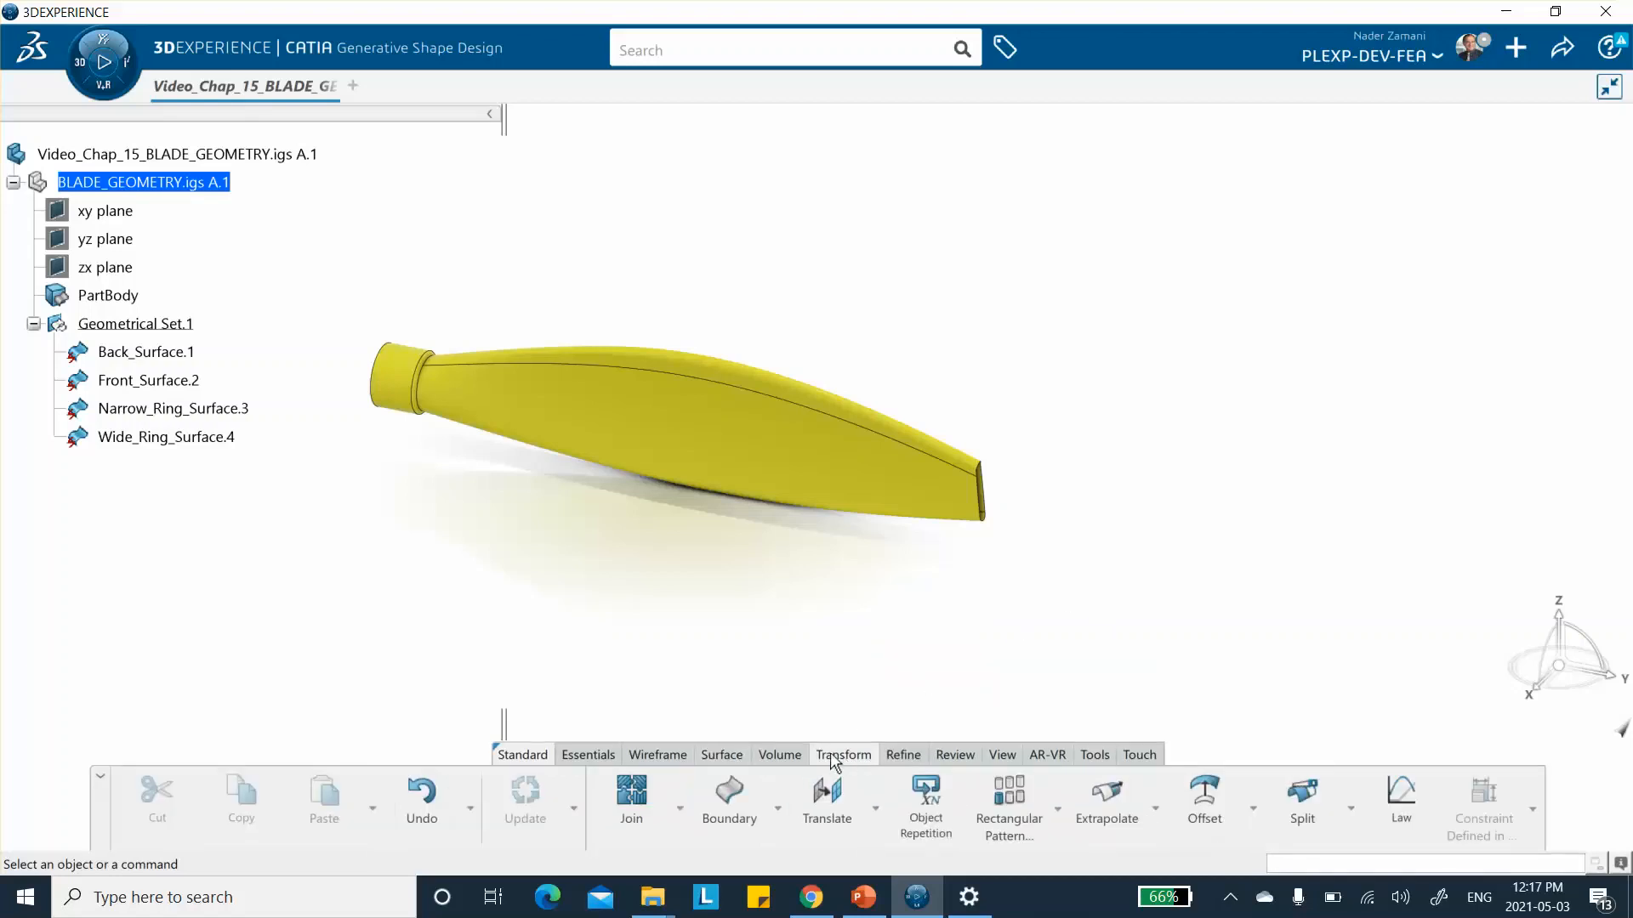
{"action": "left_click", "coordinate": [724, 800]}
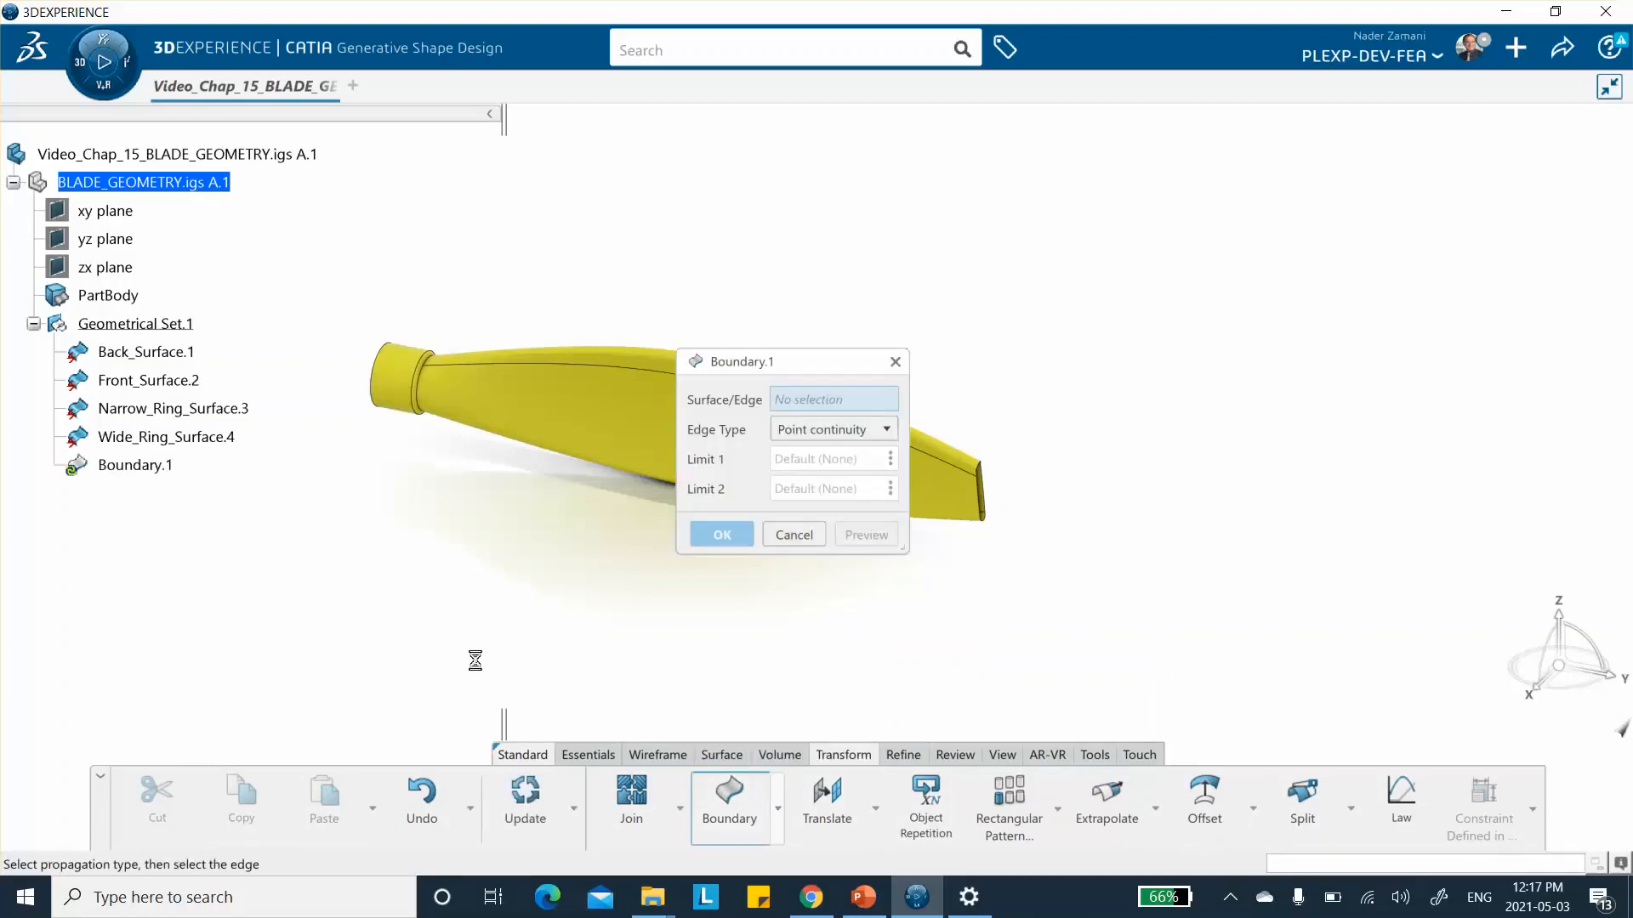
{"action": "left_click", "coordinate": [149, 351]}
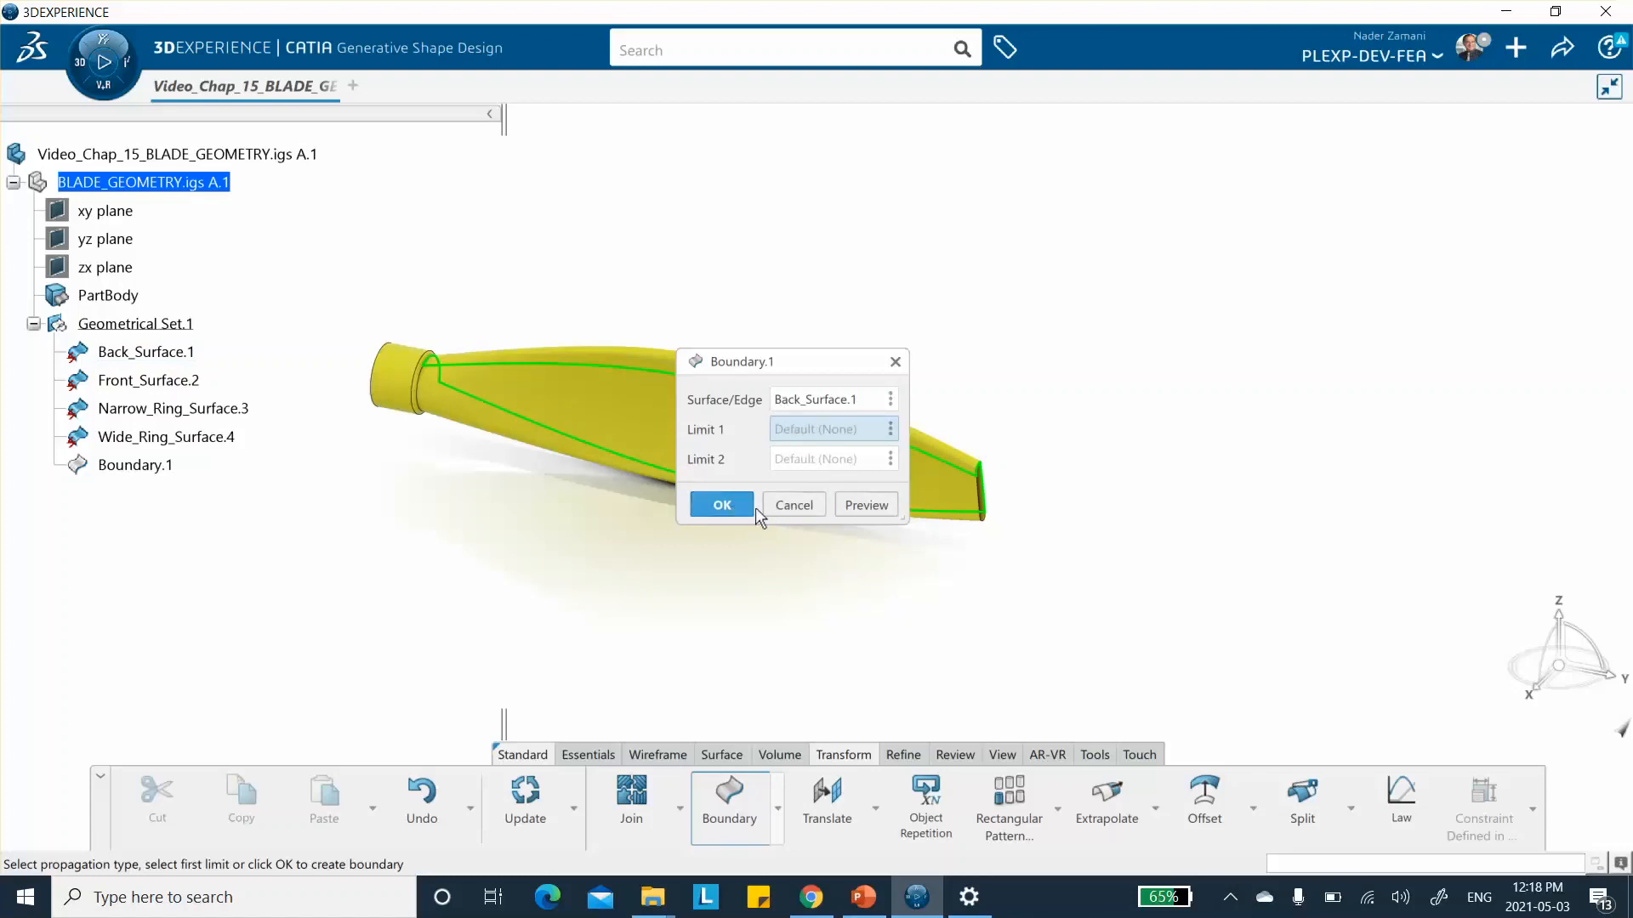
{"action": "left_click", "coordinate": [725, 505]}
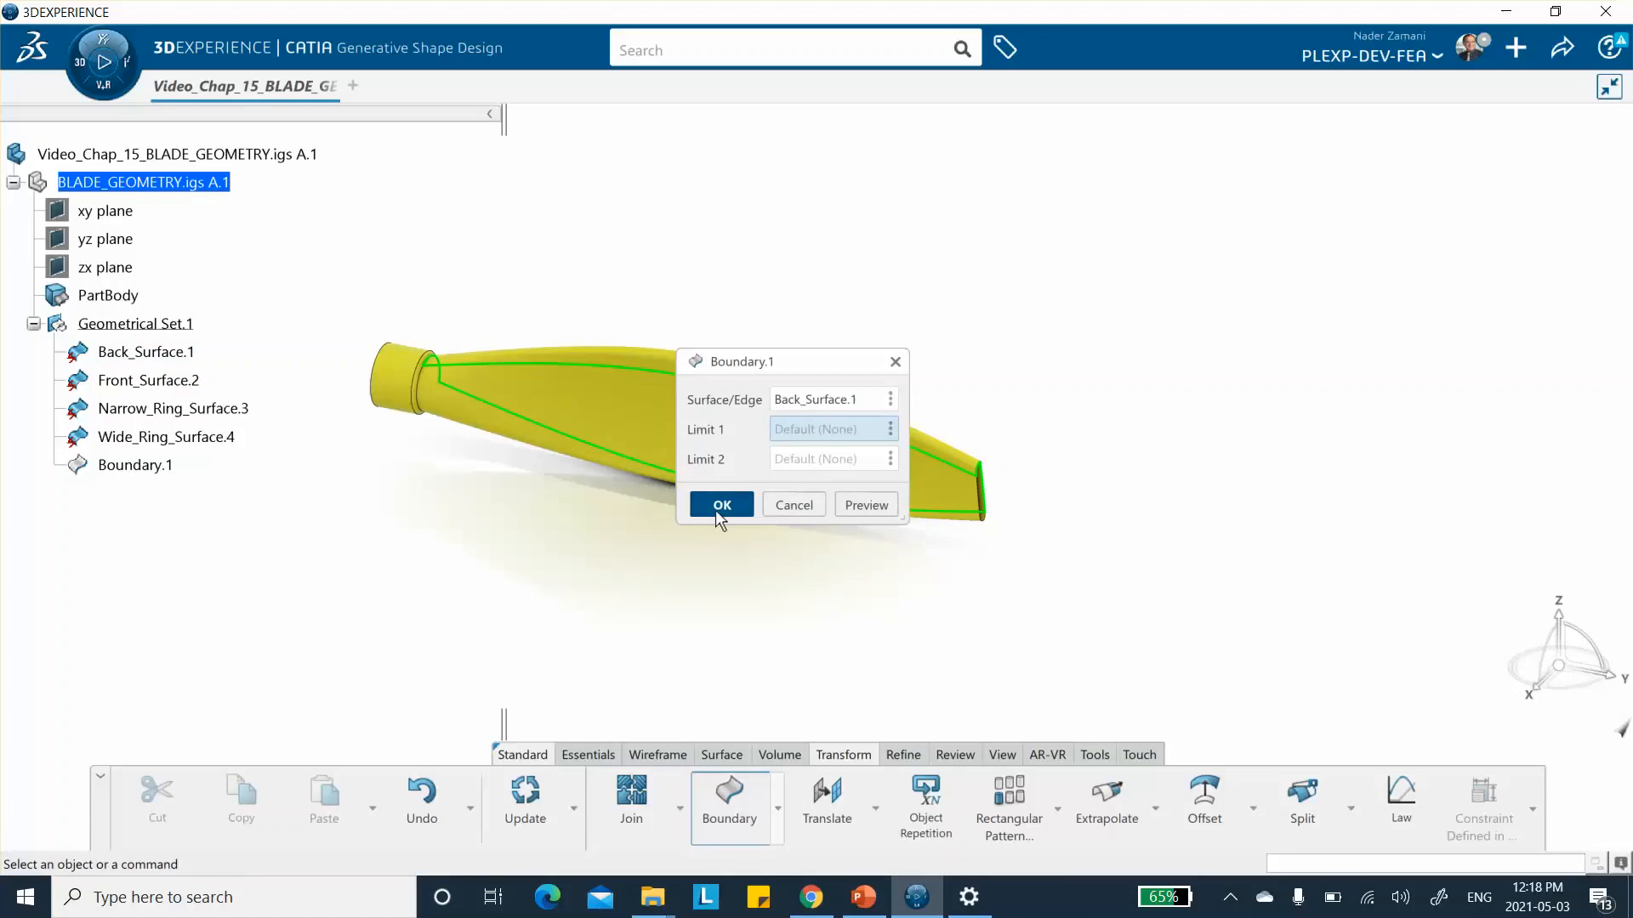
Step: Rename the back surface's boundary feature as Back_Boundary.1
{"action": "right_click", "coordinate": [150, 471]}
{"action": "left_click", "coordinate": [201, 430]}
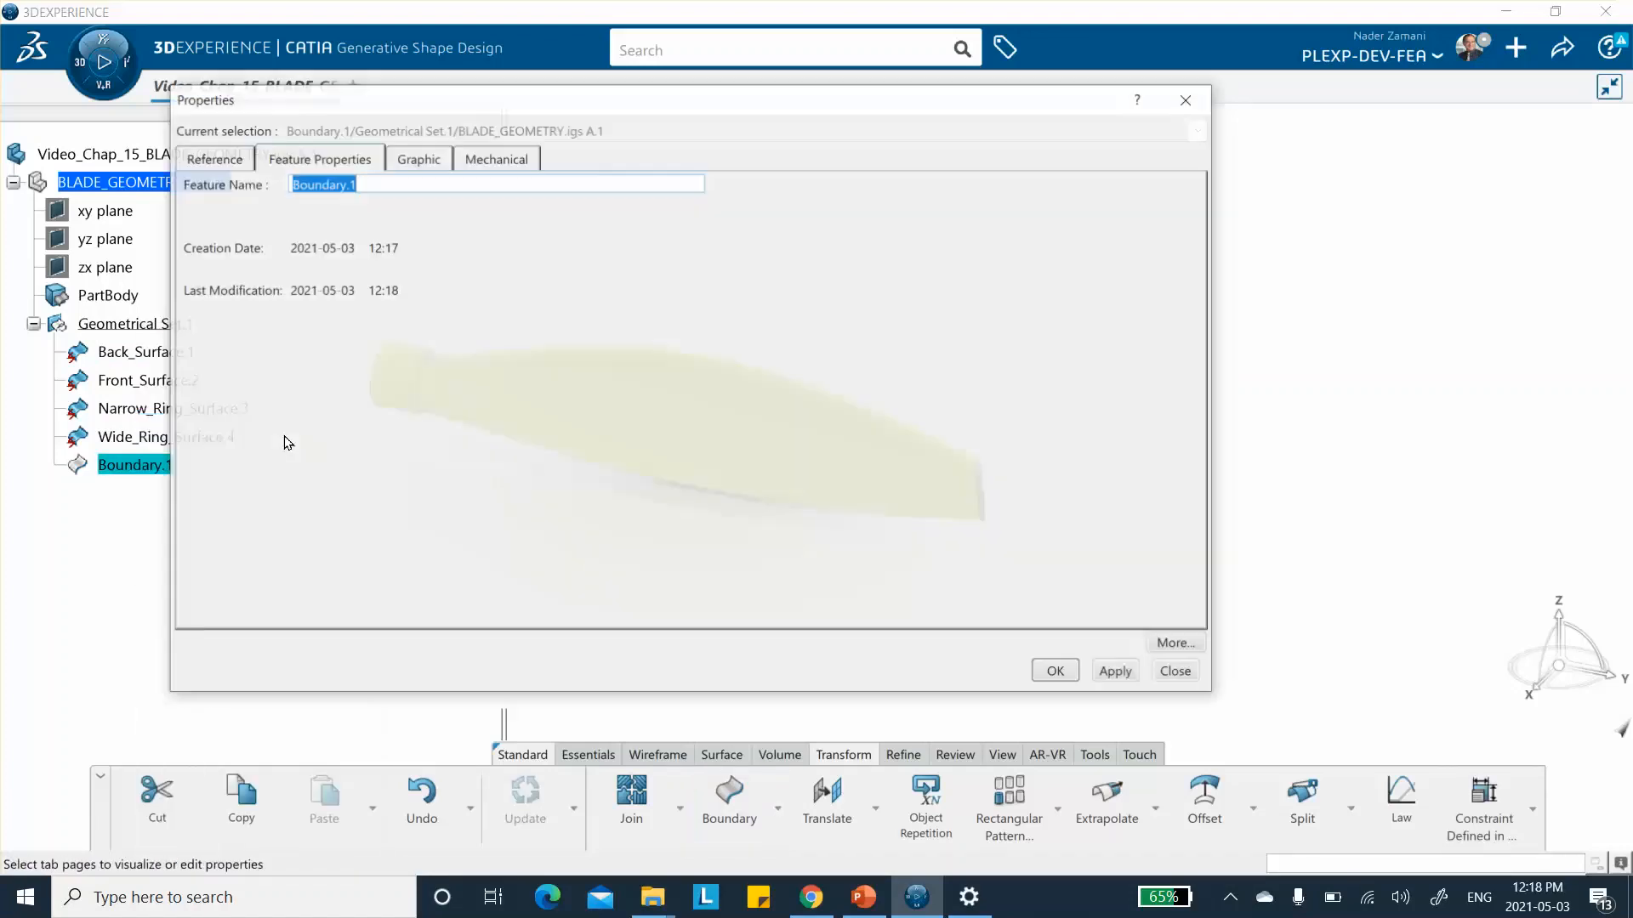
{"action": "left_click", "coordinate": [289, 182]}
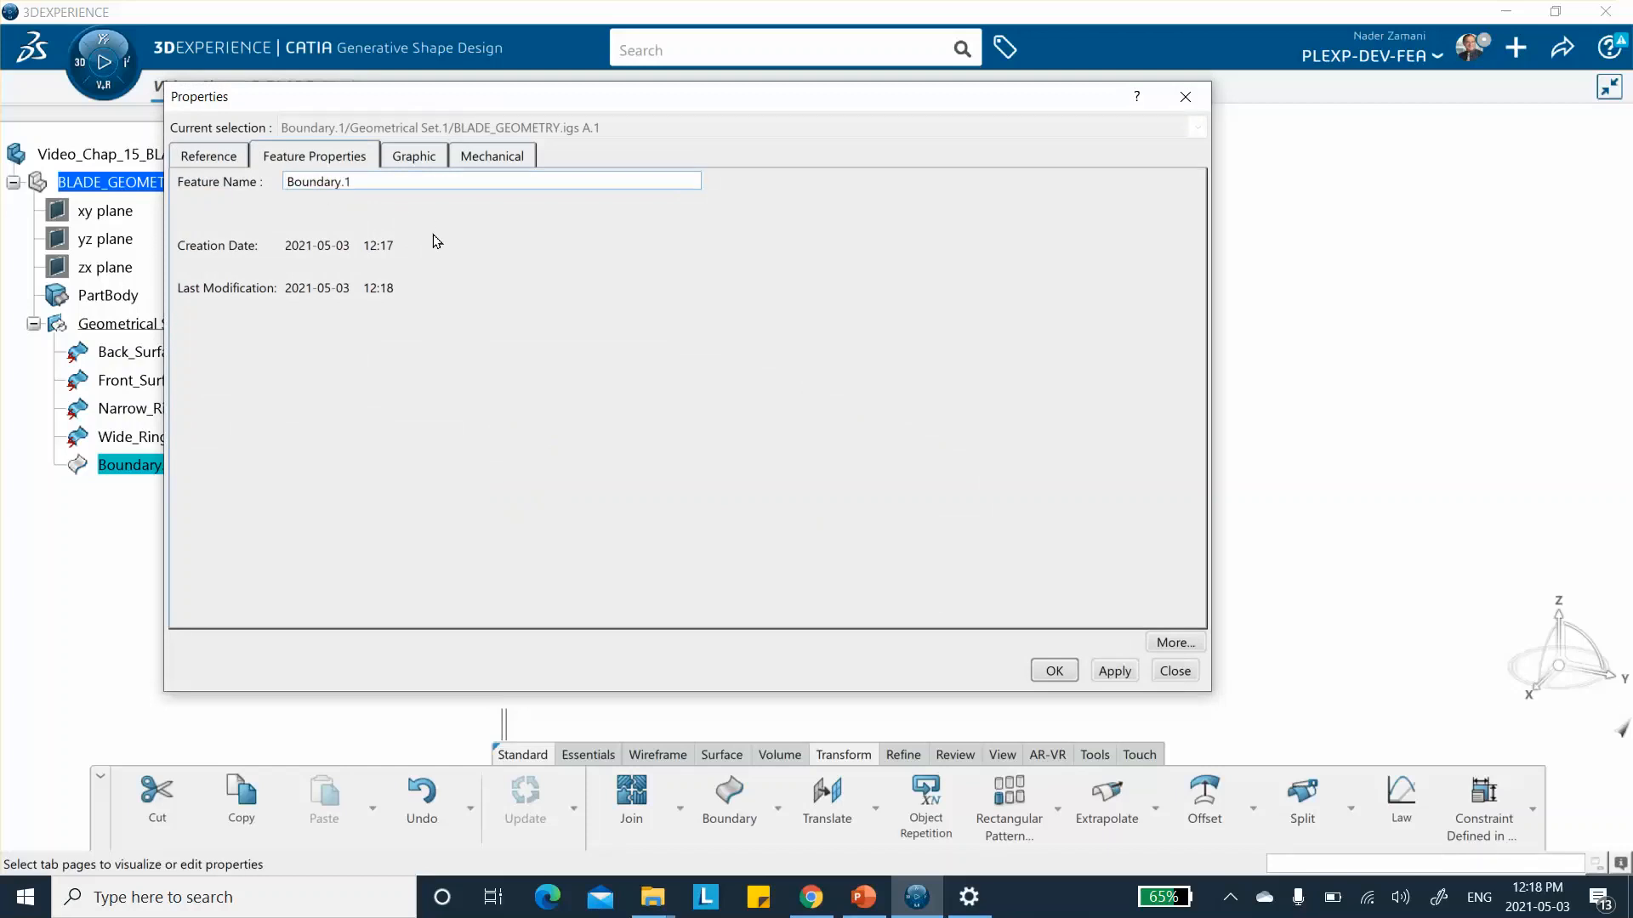
{"action": "type", "text": "Back_"}
{"action": "left_click", "coordinate": [1054, 670]}
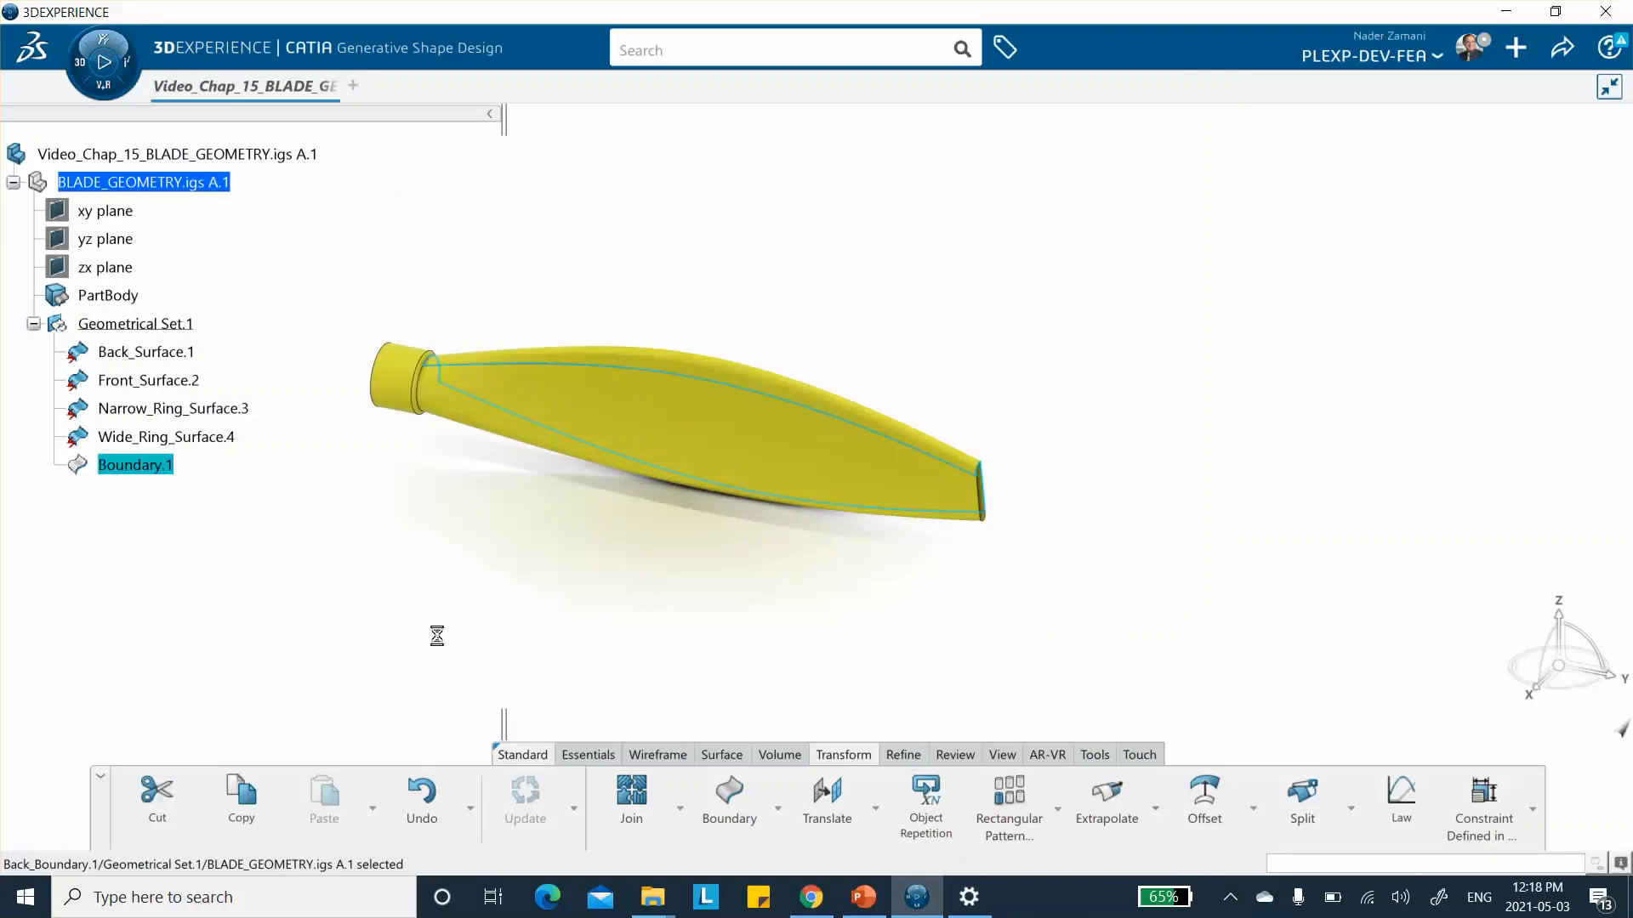
{"action": "left_click", "coordinate": [329, 621]}
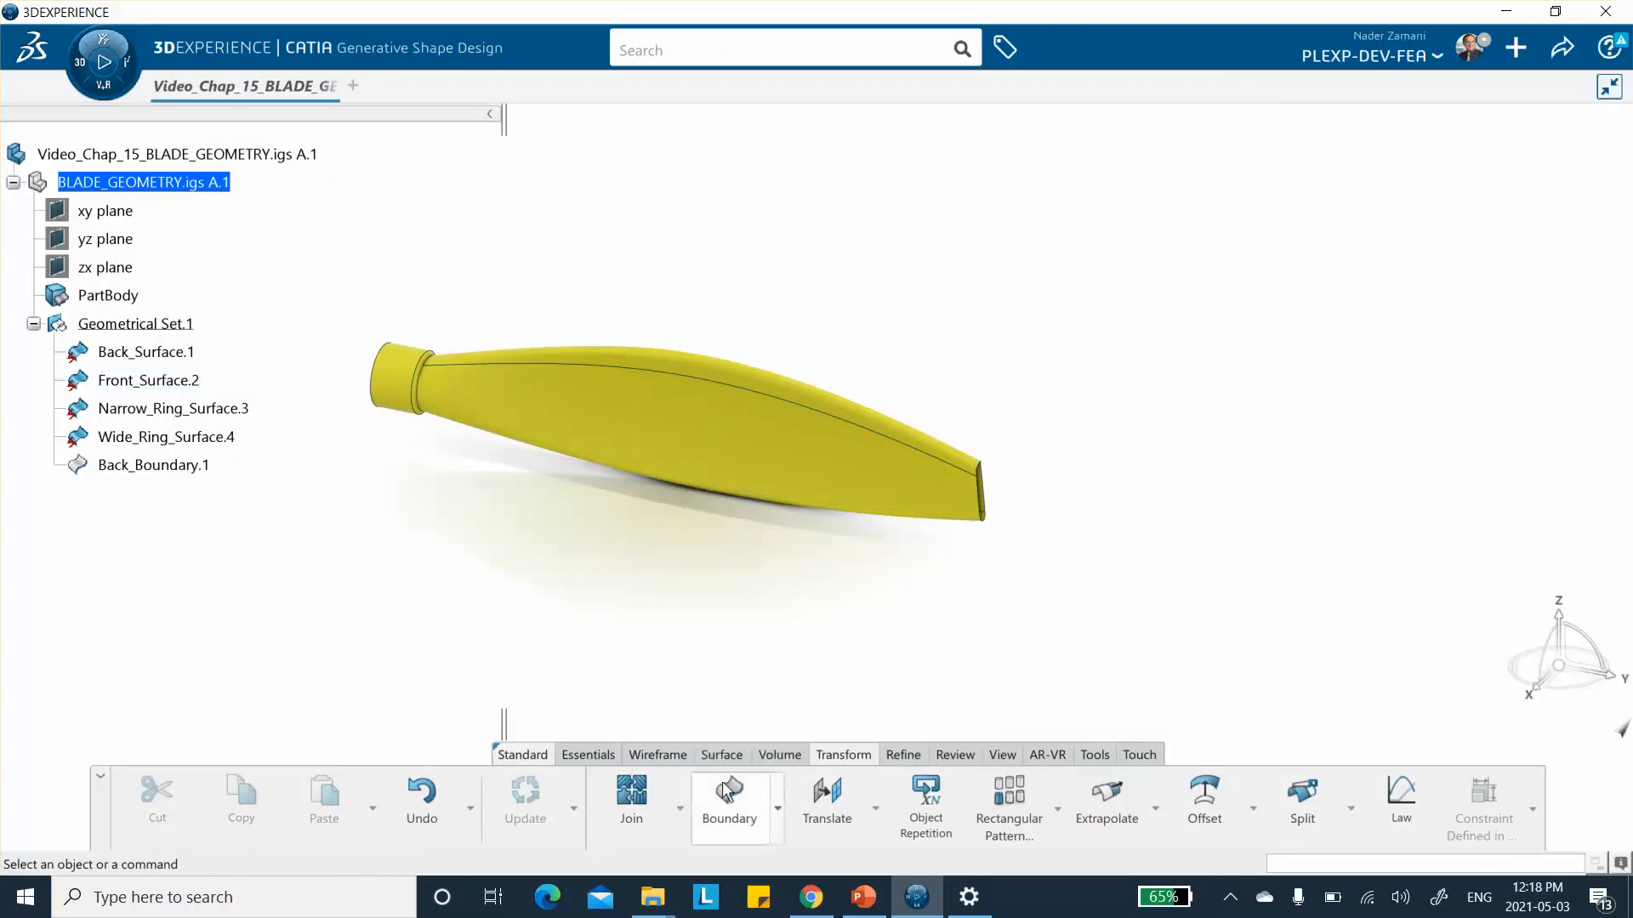
Step: Create a Boundary curve from Front_Surface.2 without any limits
{"action": "left_click", "coordinate": [729, 795]}
{"action": "left_click", "coordinate": [196, 380]}
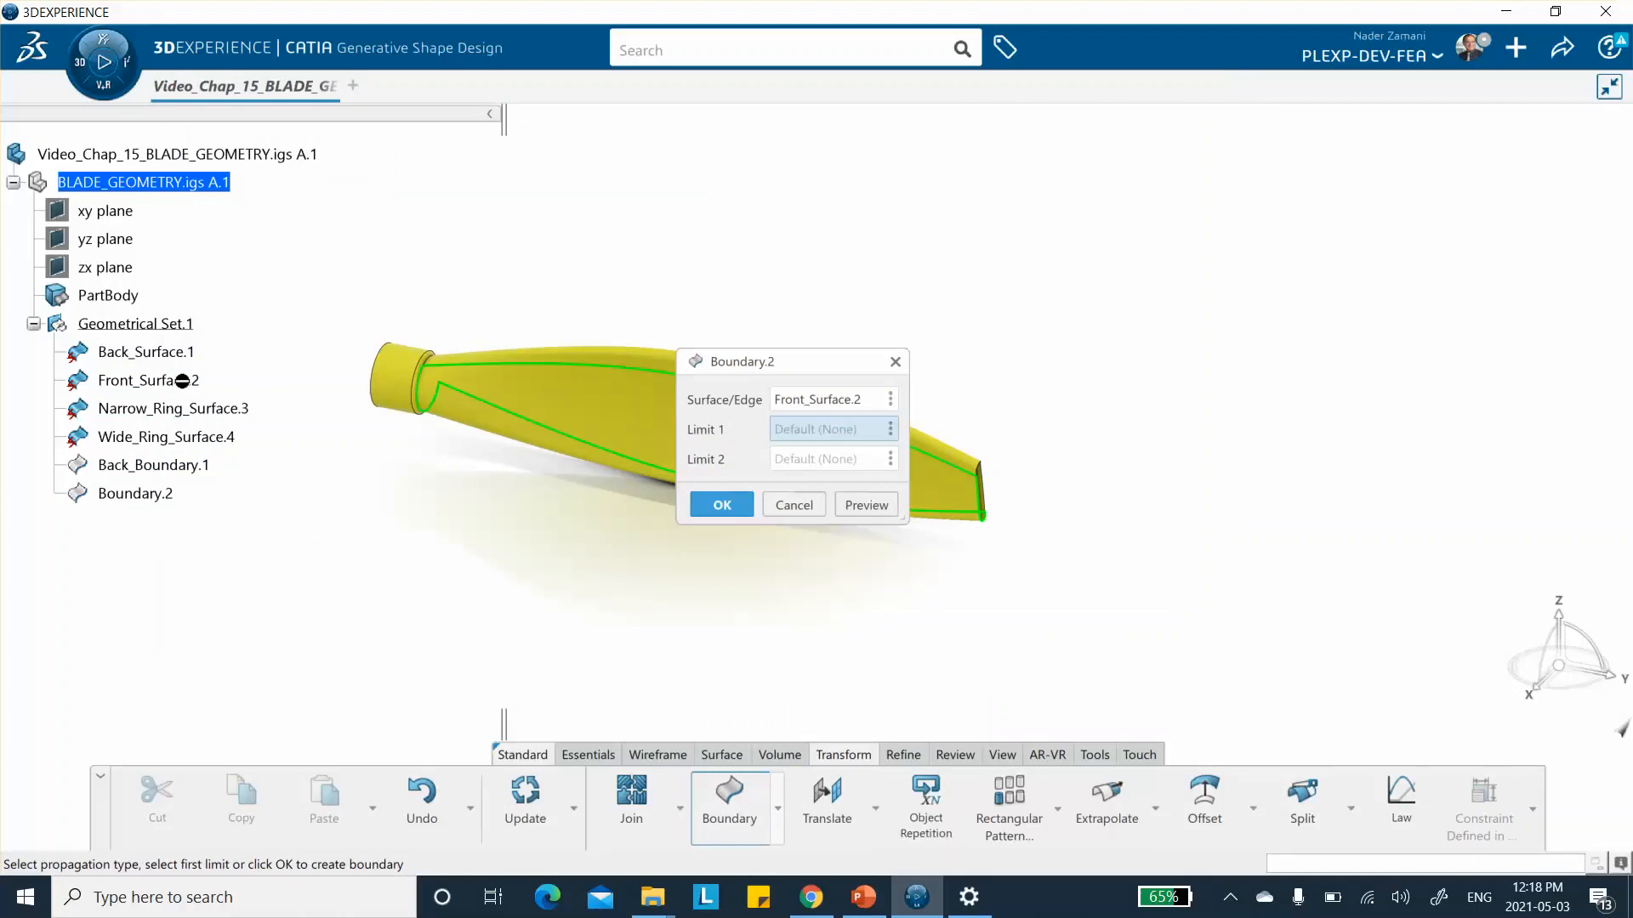
{"action": "left_click", "coordinate": [724, 506]}
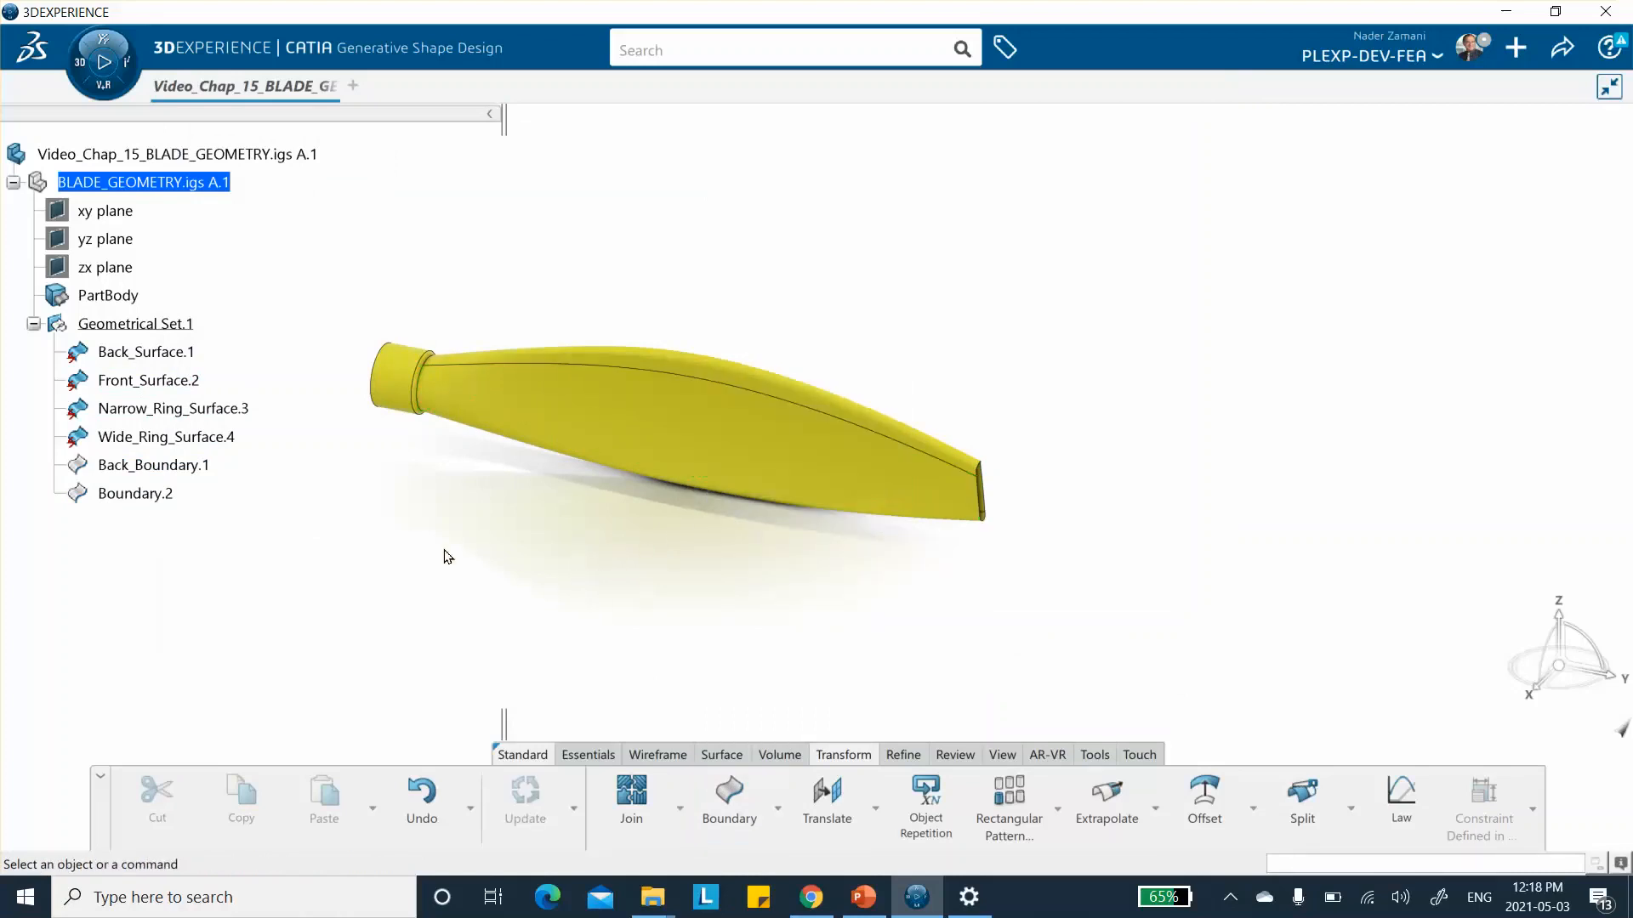
Step: Rename the front surface's boundary feature as Front_Boundary.2
{"action": "right_click", "coordinate": [169, 493]}
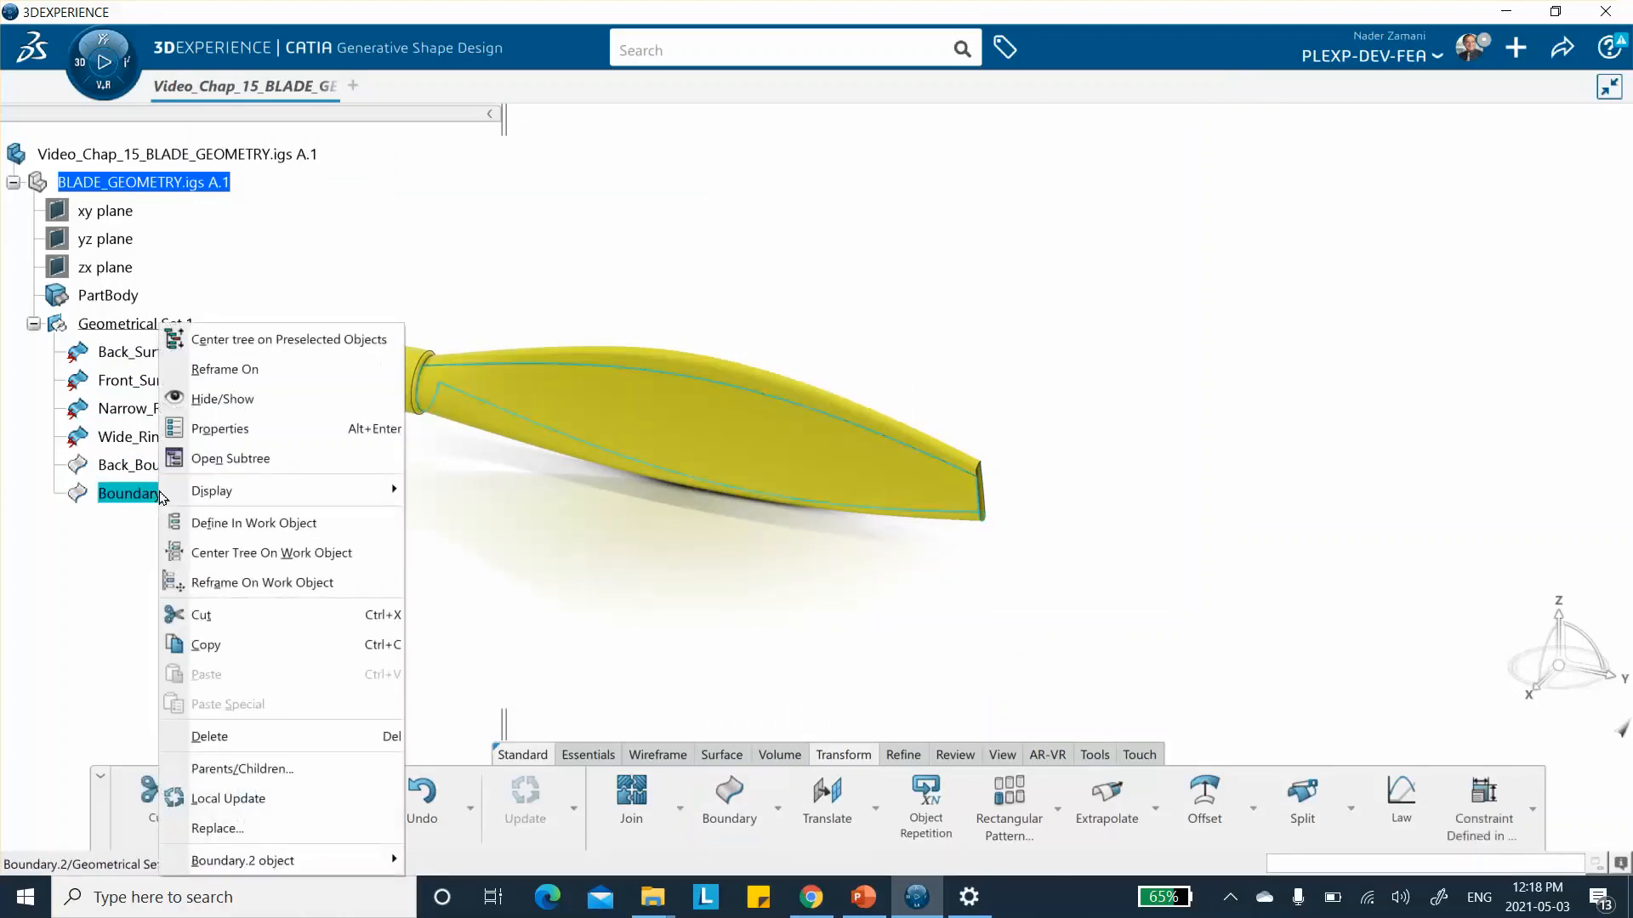
{"action": "left_click", "coordinate": [211, 428]}
{"action": "left_click", "coordinate": [332, 182]}
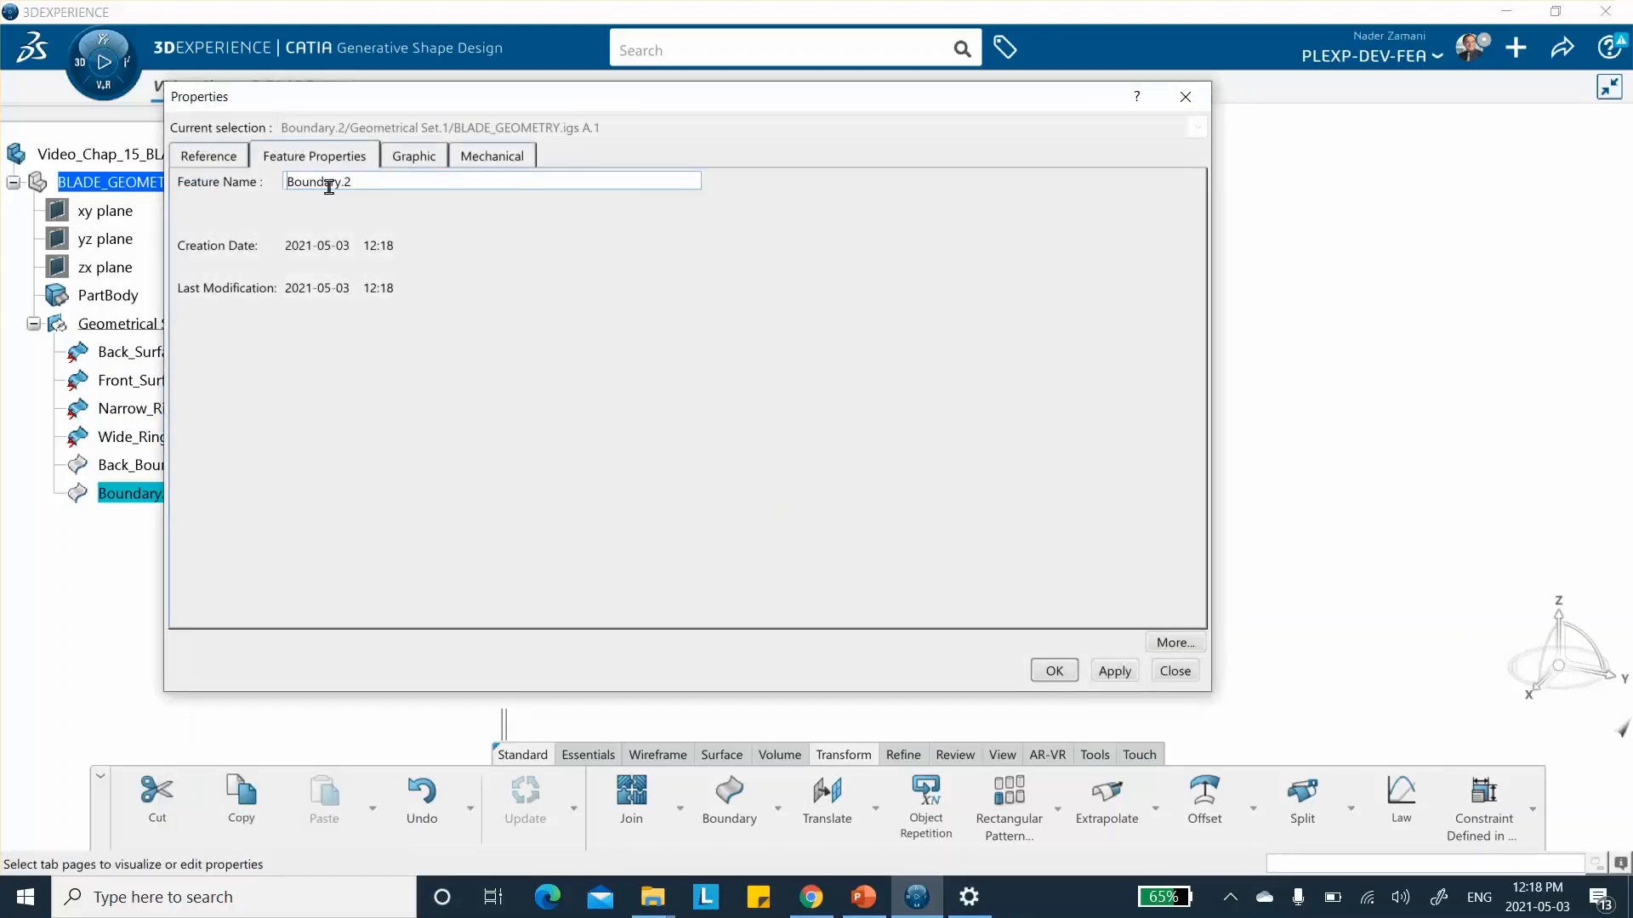
{"action": "type", "text": "Front_"}
{"action": "left_click", "coordinate": [1054, 671]}
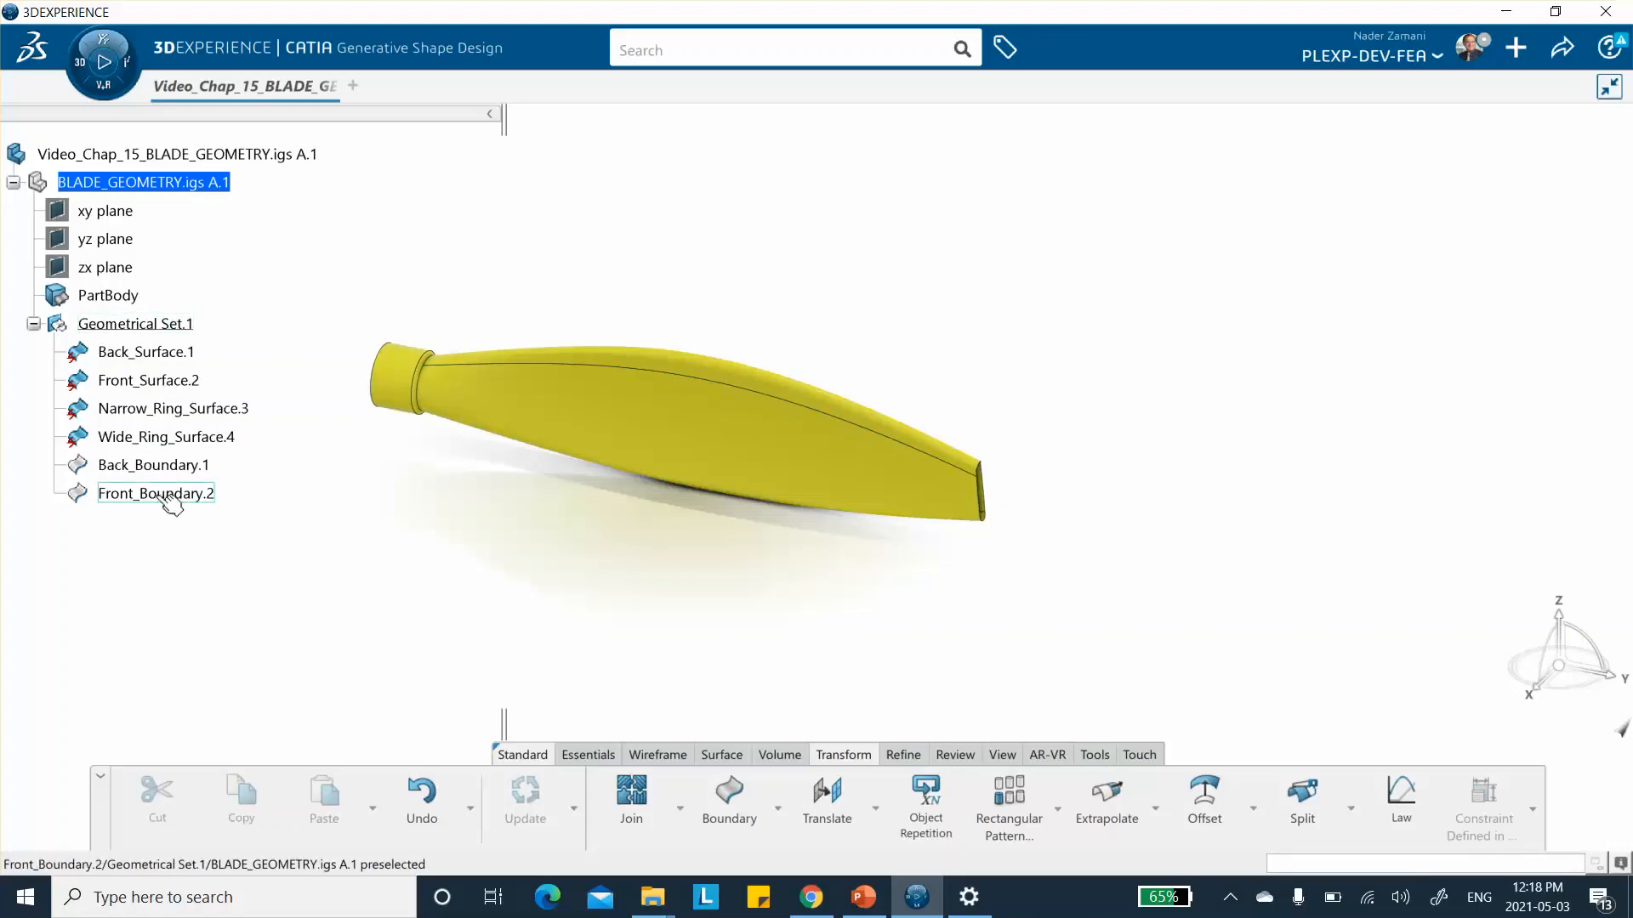
Step: Create a Boundary from Narrow_Ring_Surface.3 and keep all of its unconnected sub-elements
{"action": "left_click", "coordinate": [729, 795]}
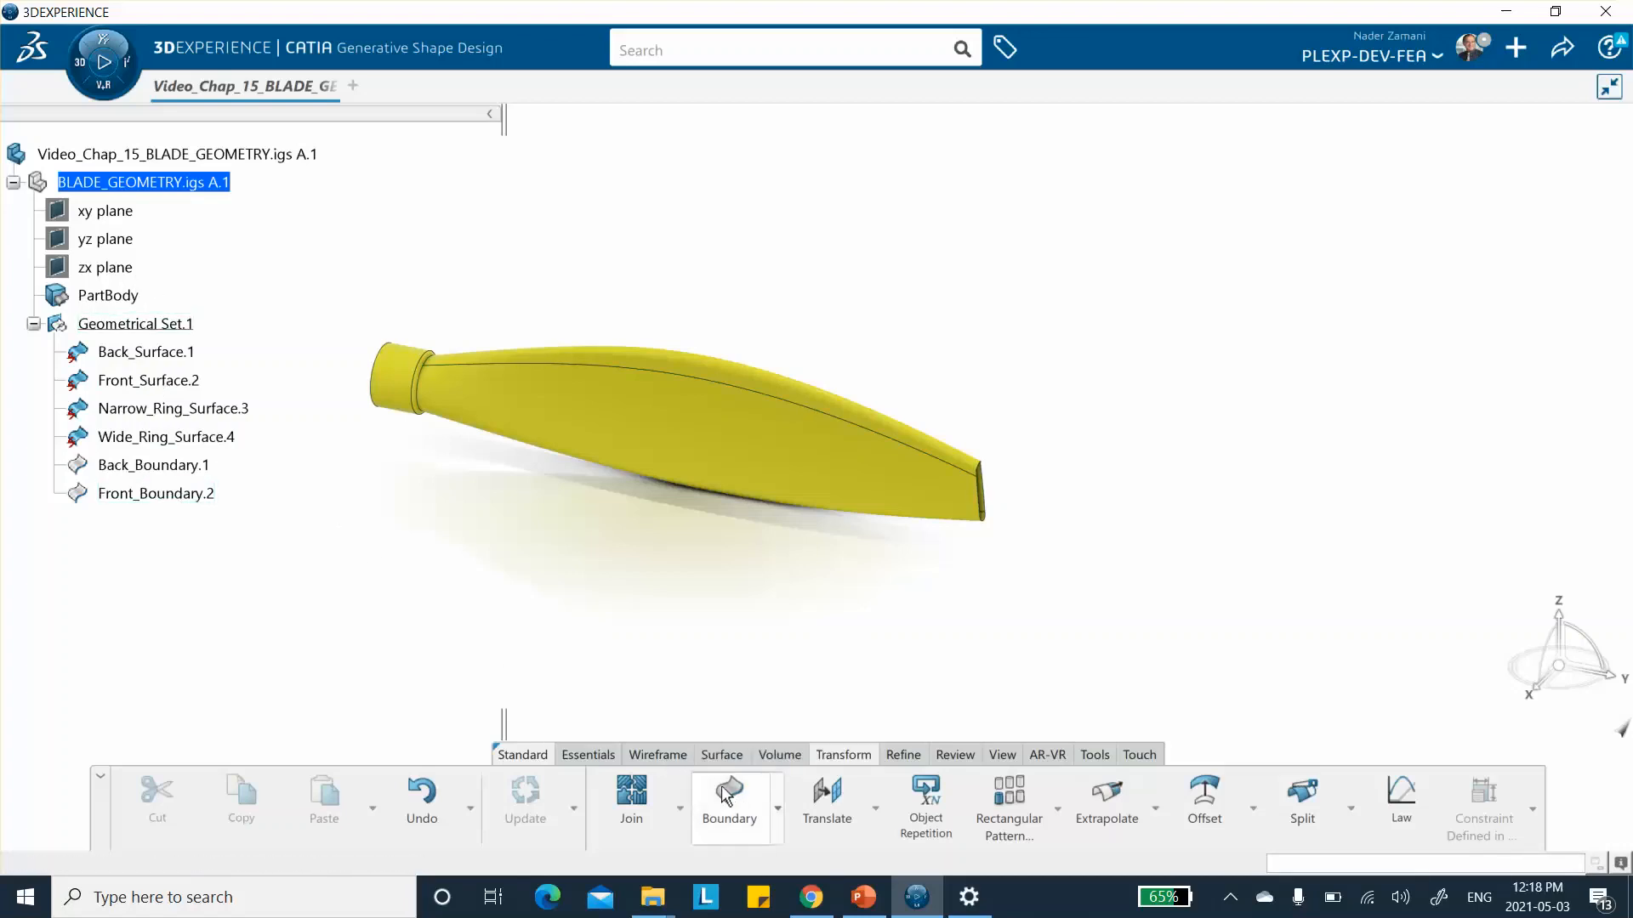
{"action": "left_click", "coordinate": [145, 411]}
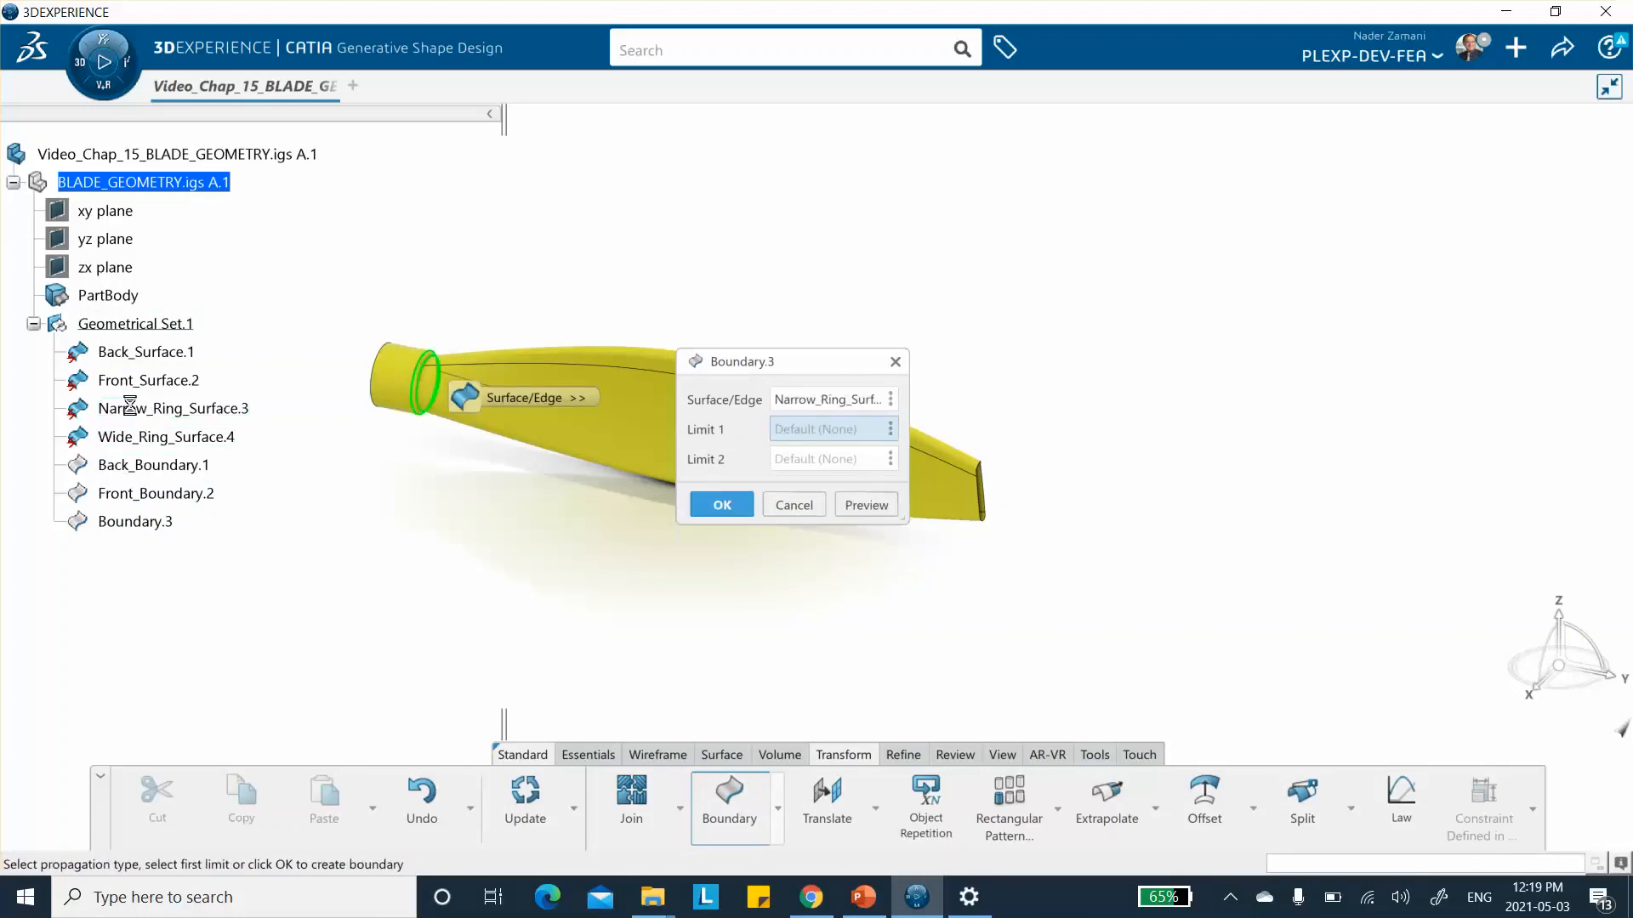
{"action": "left_click", "coordinate": [722, 505]}
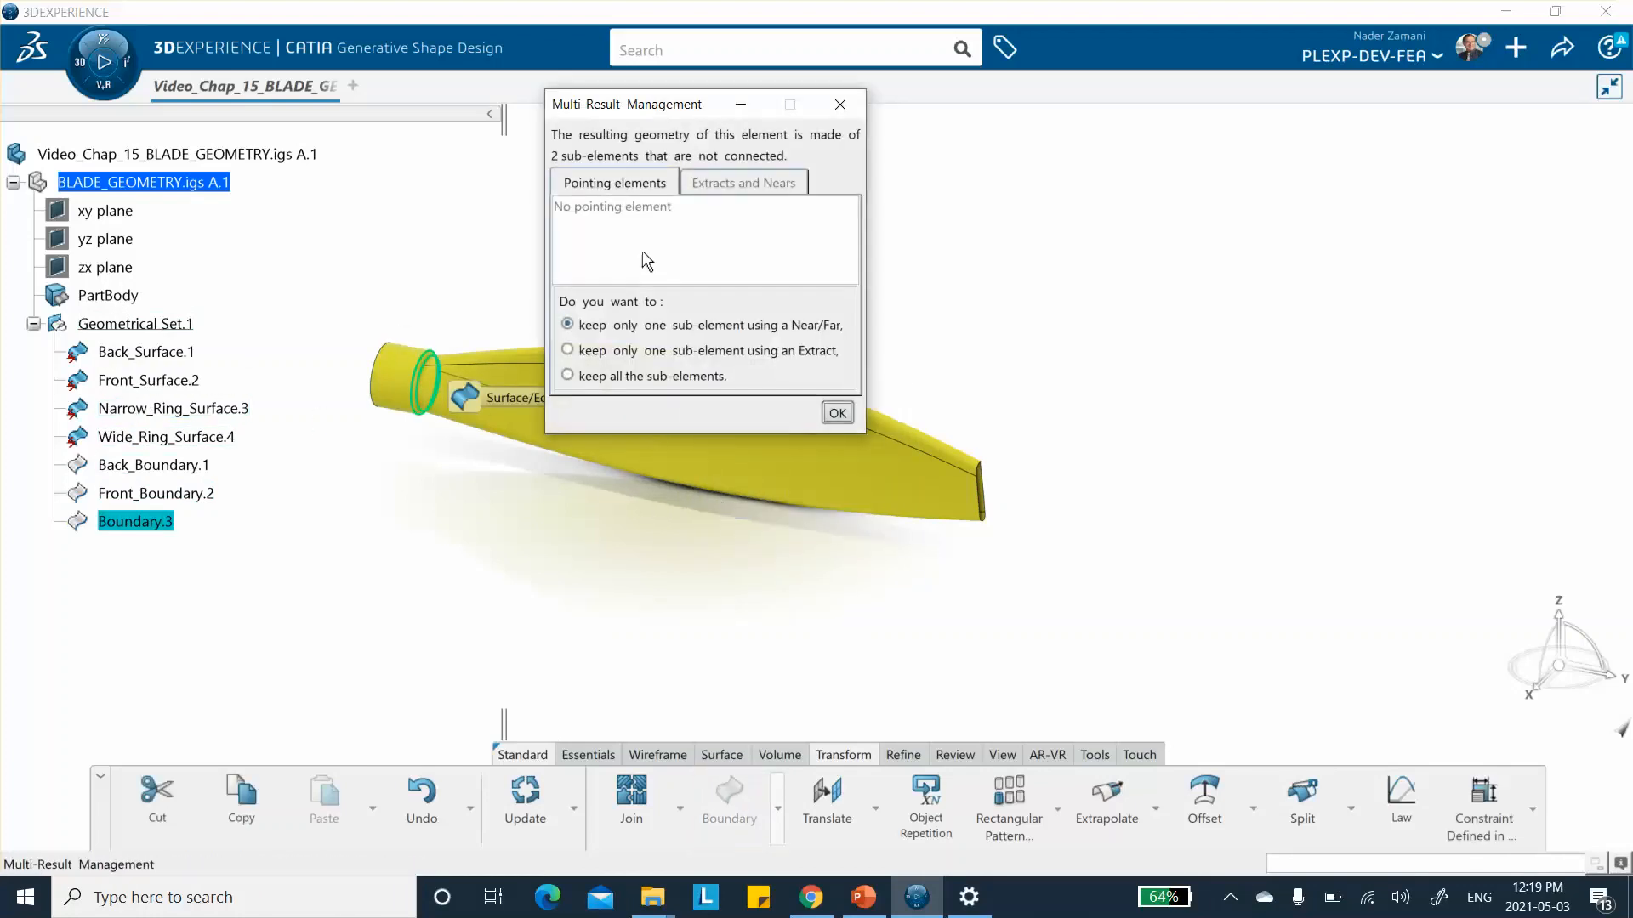
{"action": "left_click_drag", "start_coordinate": [702, 114], "coordinate": [1221, 196]}
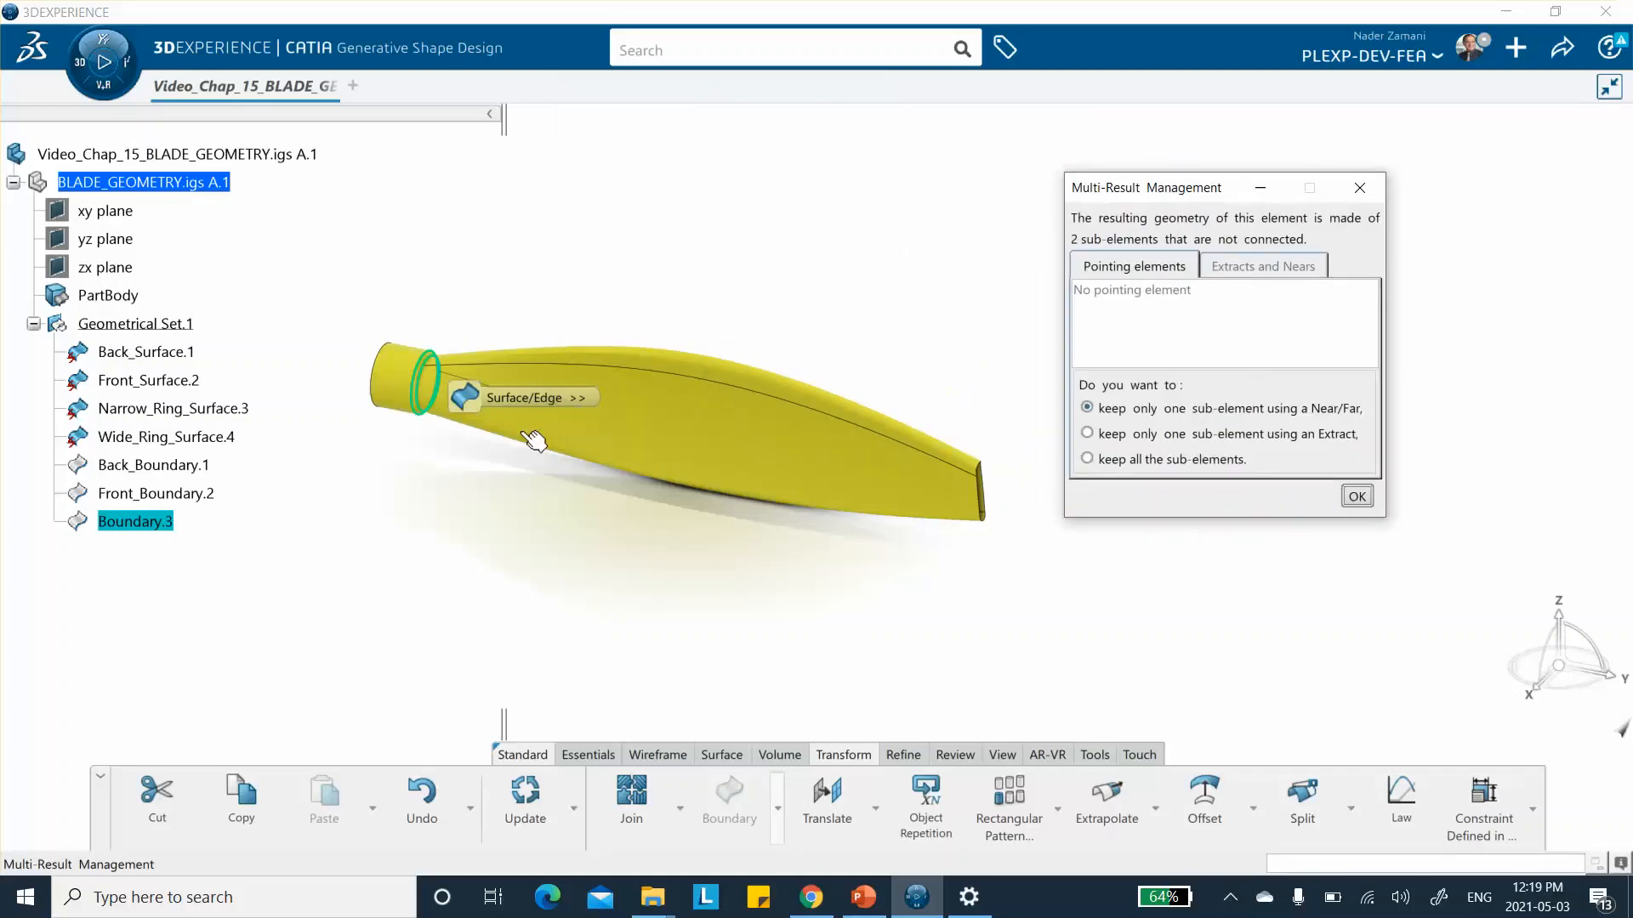
{"action": "middle_click_drag", "start_coordinate": [522, 429], "coordinate": [703, 449]}
{"action": "middle_click_drag", "start_coordinate": [657, 397], "coordinate": [623, 455]}
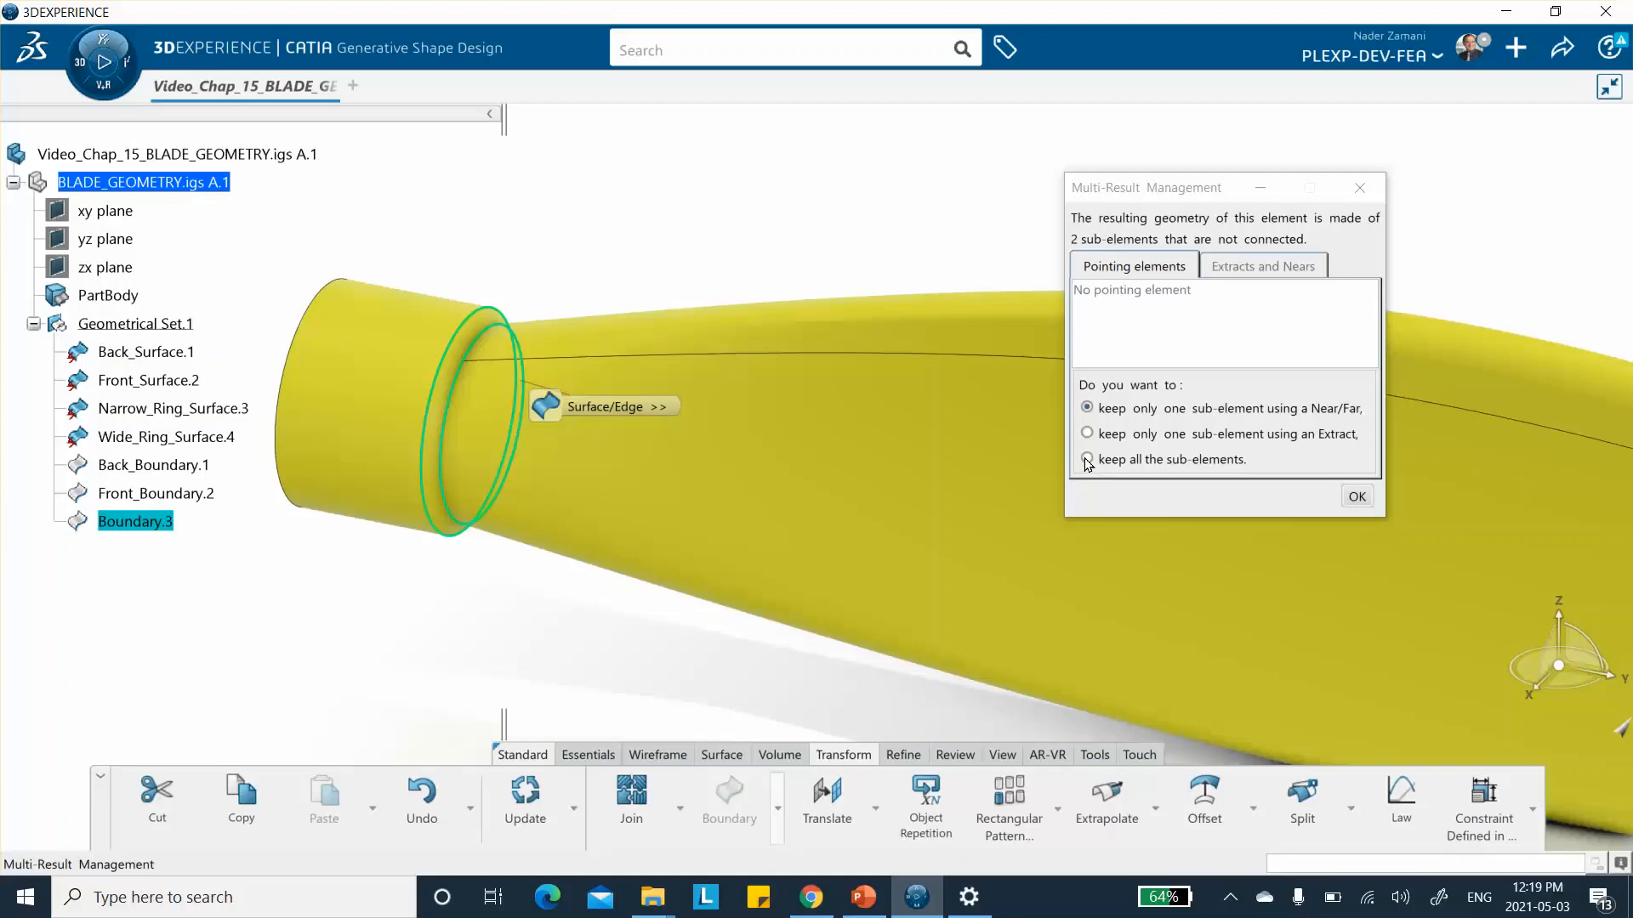
{"action": "left_click", "coordinate": [1087, 459]}
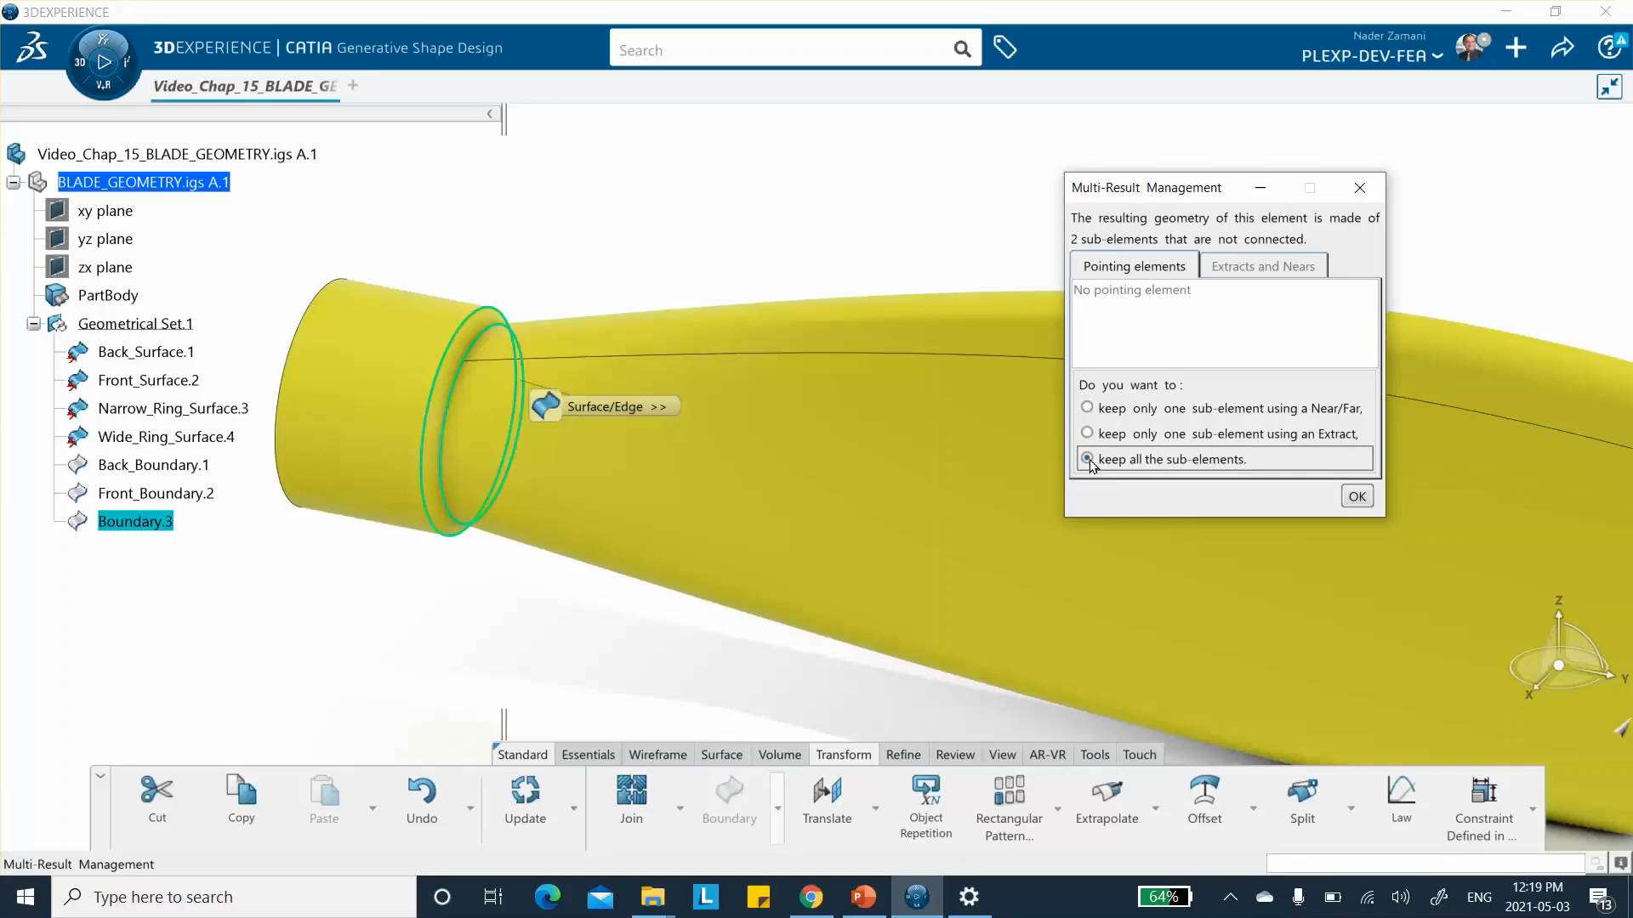
{"action": "left_click", "coordinate": [1356, 498]}
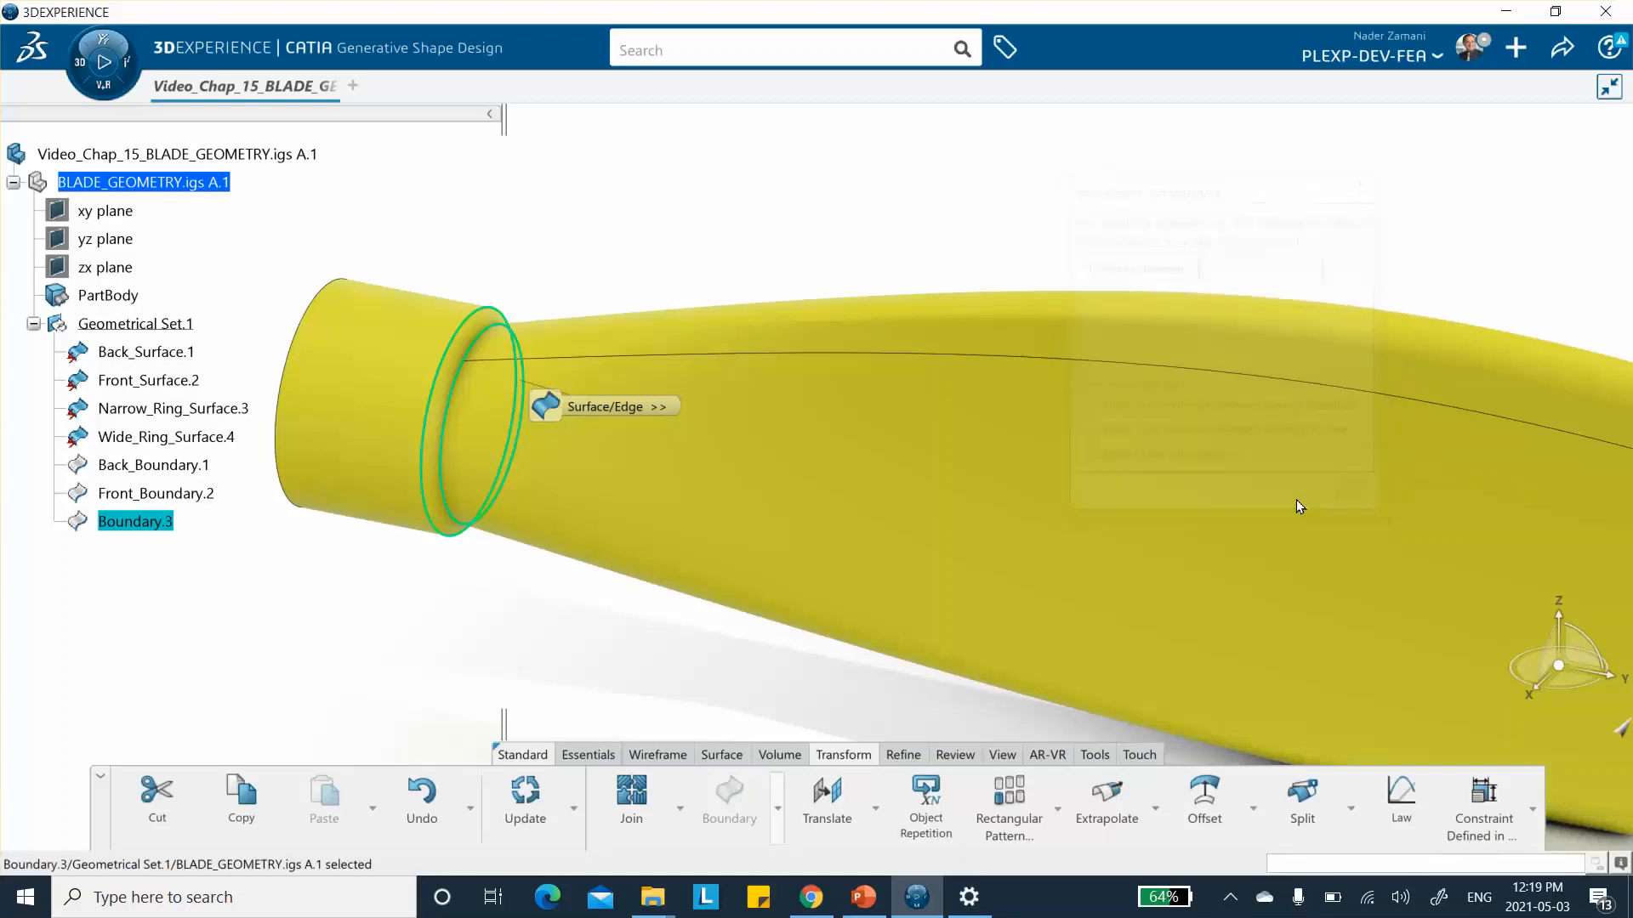
{"action": "left_click", "coordinate": [283, 662]}
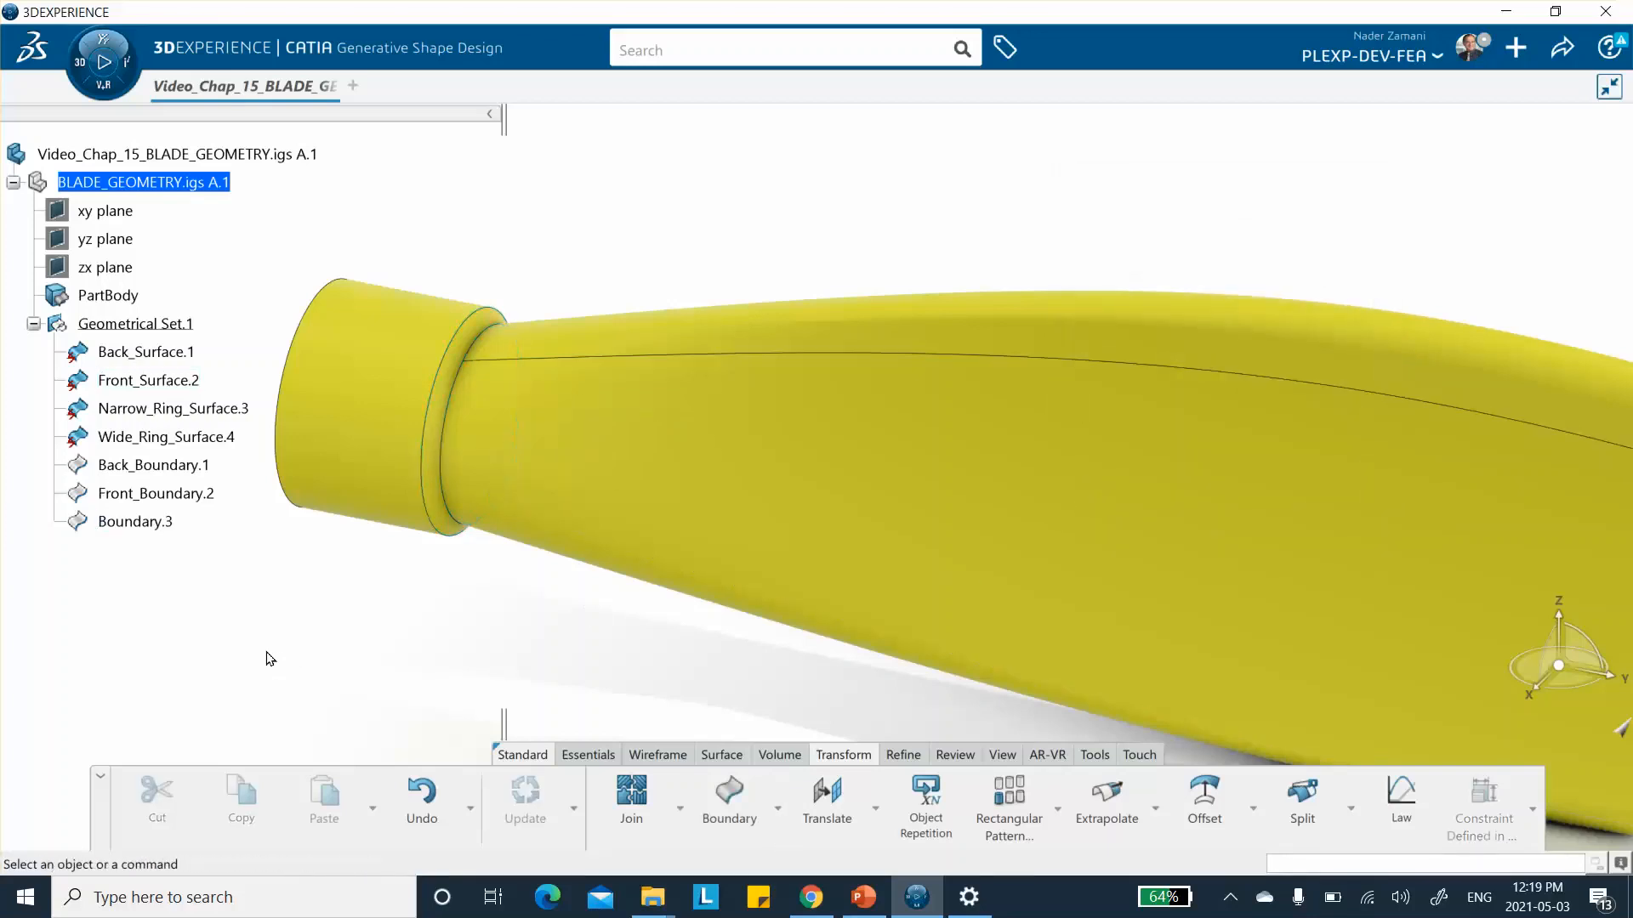
Step: Rename the narrow ring's boundary feature as Narrow_Ring_Boundary.3
{"action": "right_click", "coordinate": [154, 522]}
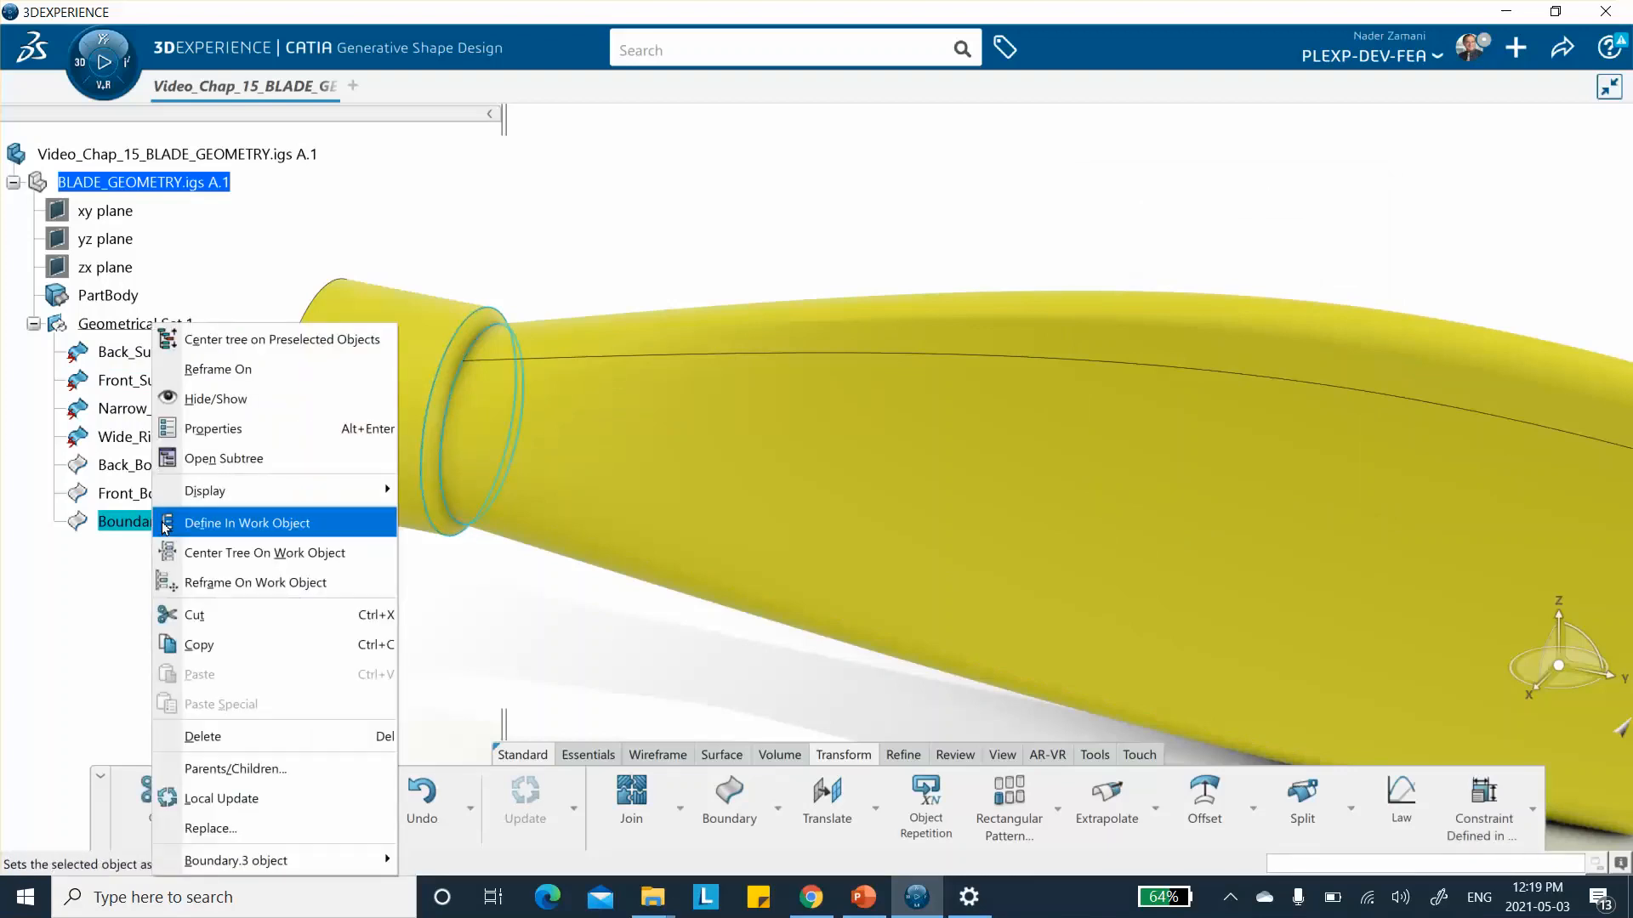
{"action": "left_click", "coordinate": [206, 429]}
{"action": "left_click", "coordinate": [323, 182]}
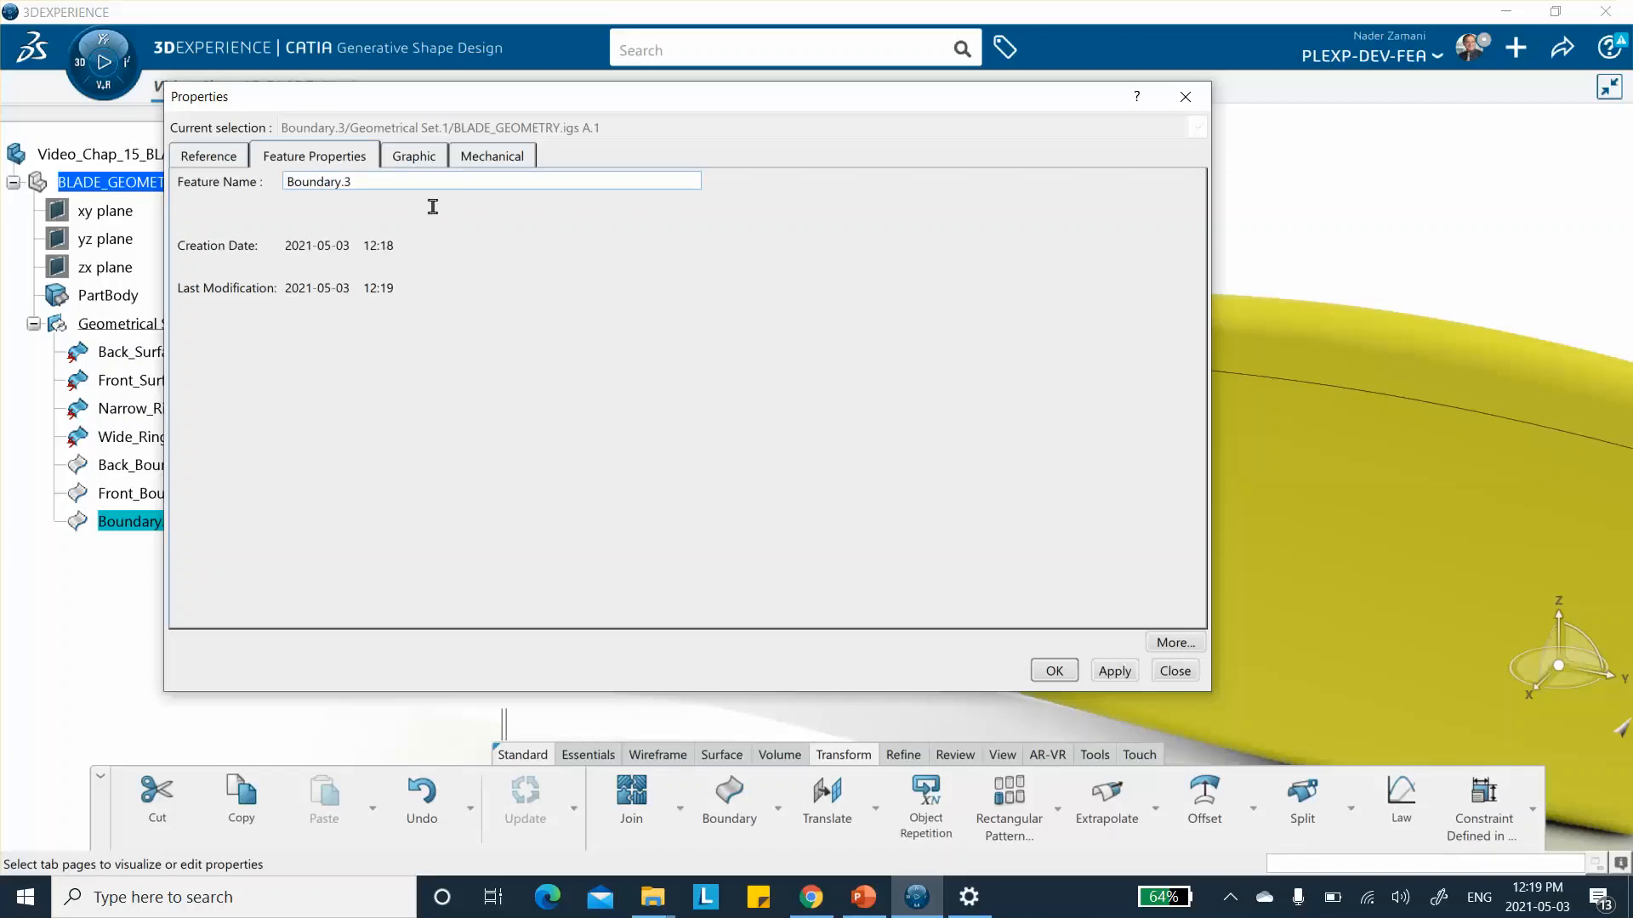
{"action": "type", "text": "Narrow_R"}
{"action": "type", "text": "ng_"}
{"action": "left_click", "coordinate": [1054, 672]}
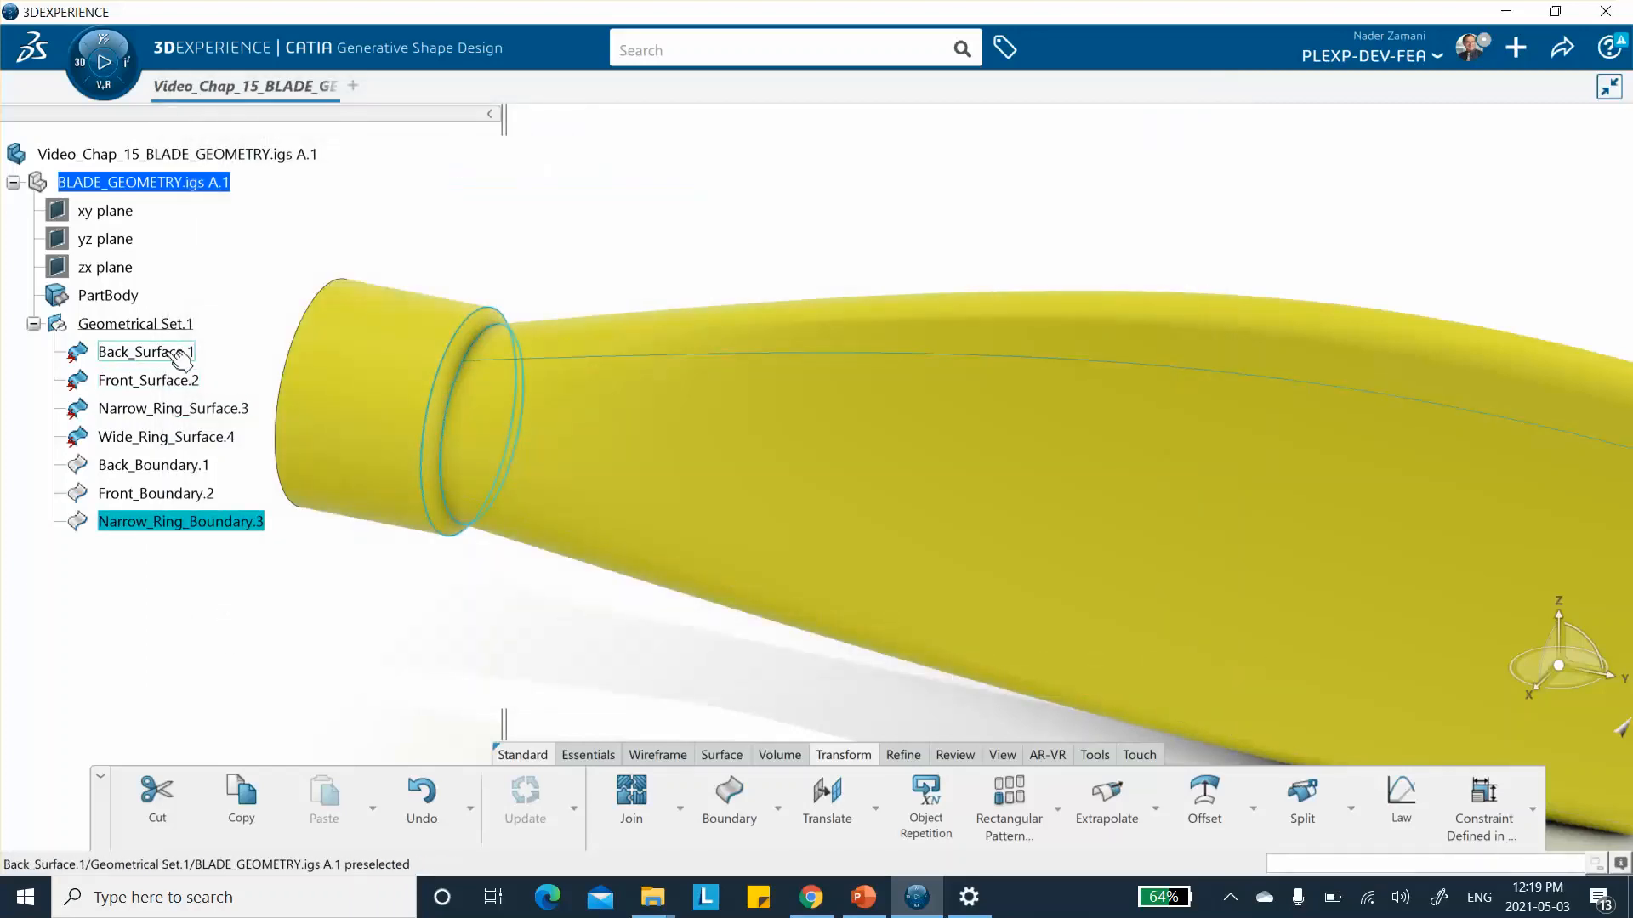
Step: Create a Boundary from Wide_Ring_Surface.4 and keep all of its unconnected sub-elements
{"action": "left_click", "coordinate": [729, 806]}
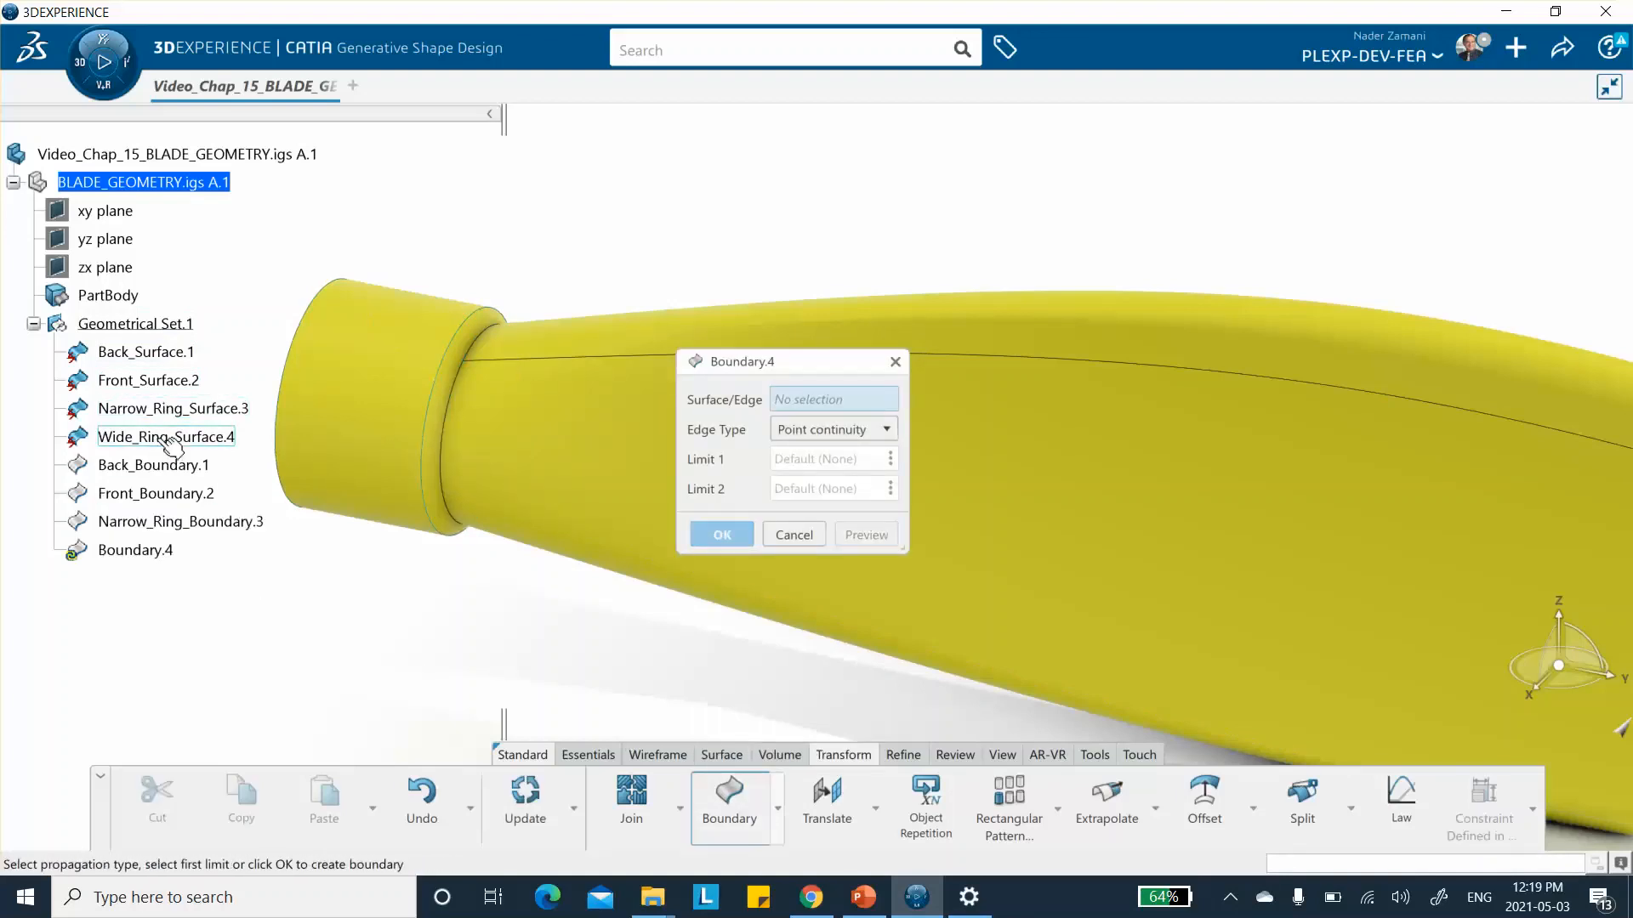
{"action": "left_click", "coordinate": [156, 440]}
{"action": "left_click", "coordinate": [721, 503]}
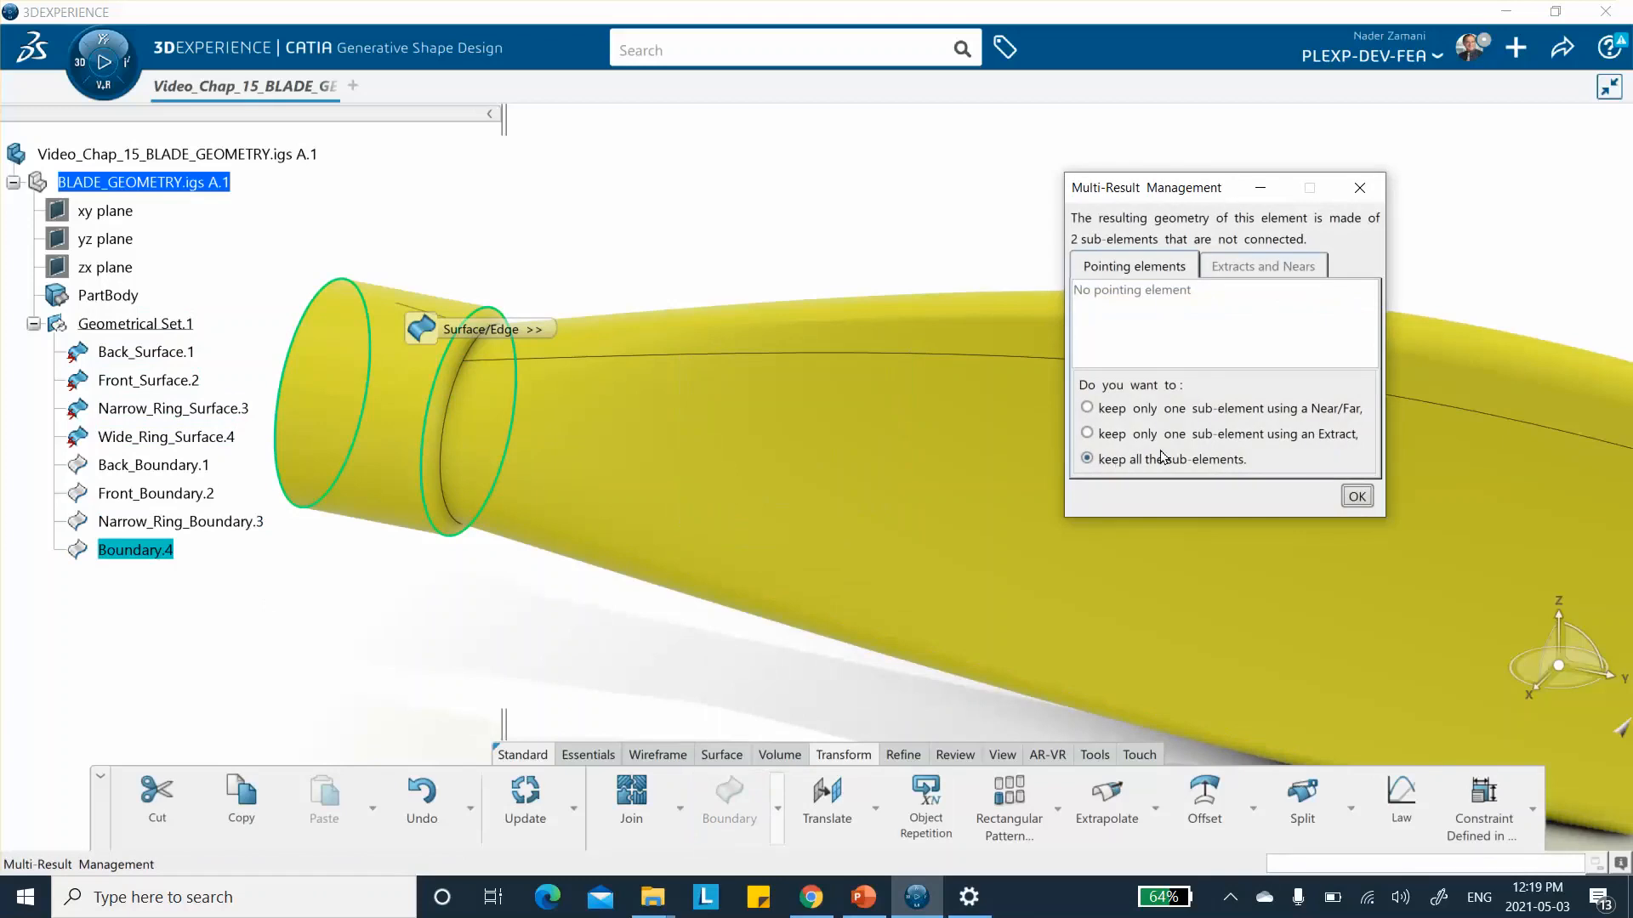
{"action": "left_click", "coordinate": [1354, 499]}
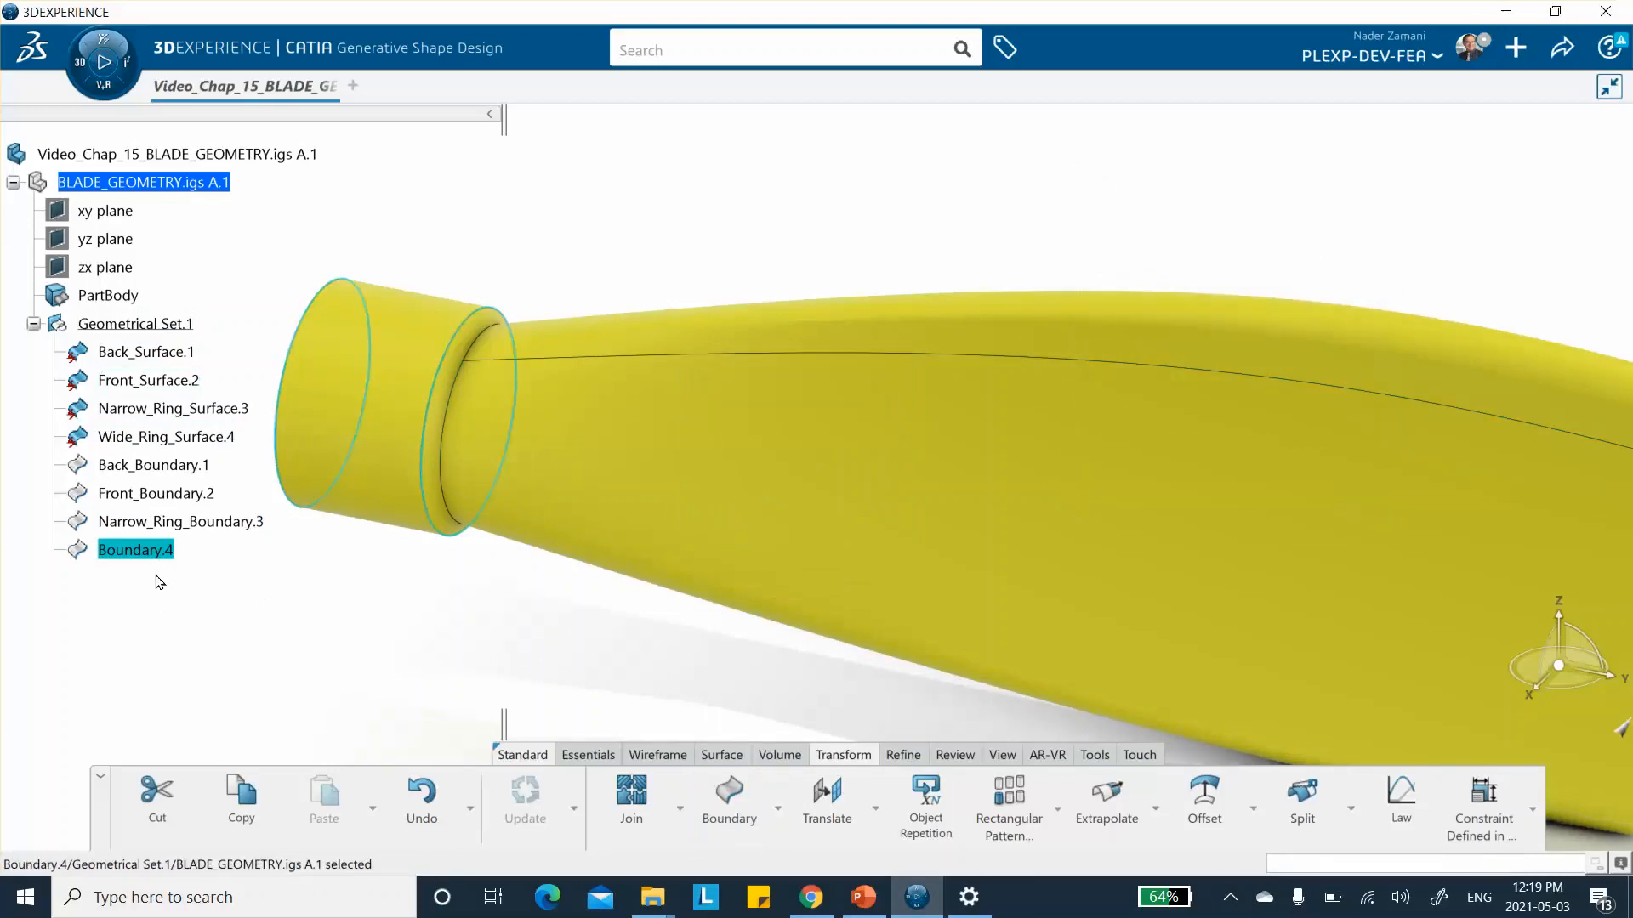
Step: Rename the wide ring's boundary feature as Wide_Ring_Boundary.4
{"action": "right_click", "coordinate": [154, 554]}
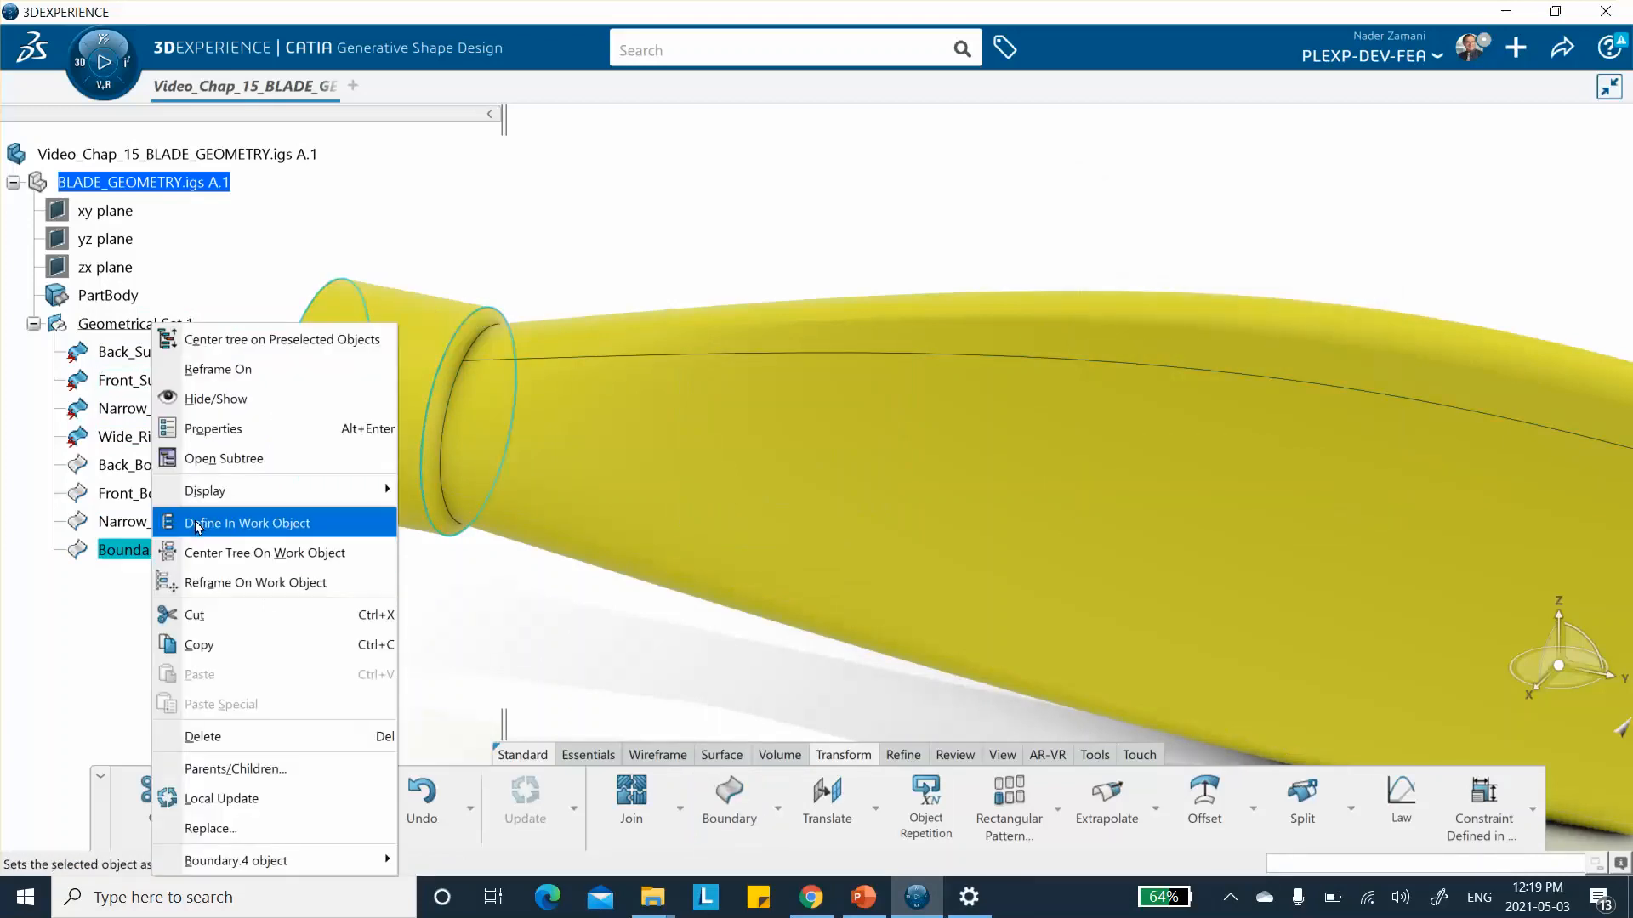
{"action": "left_click", "coordinate": [213, 425]}
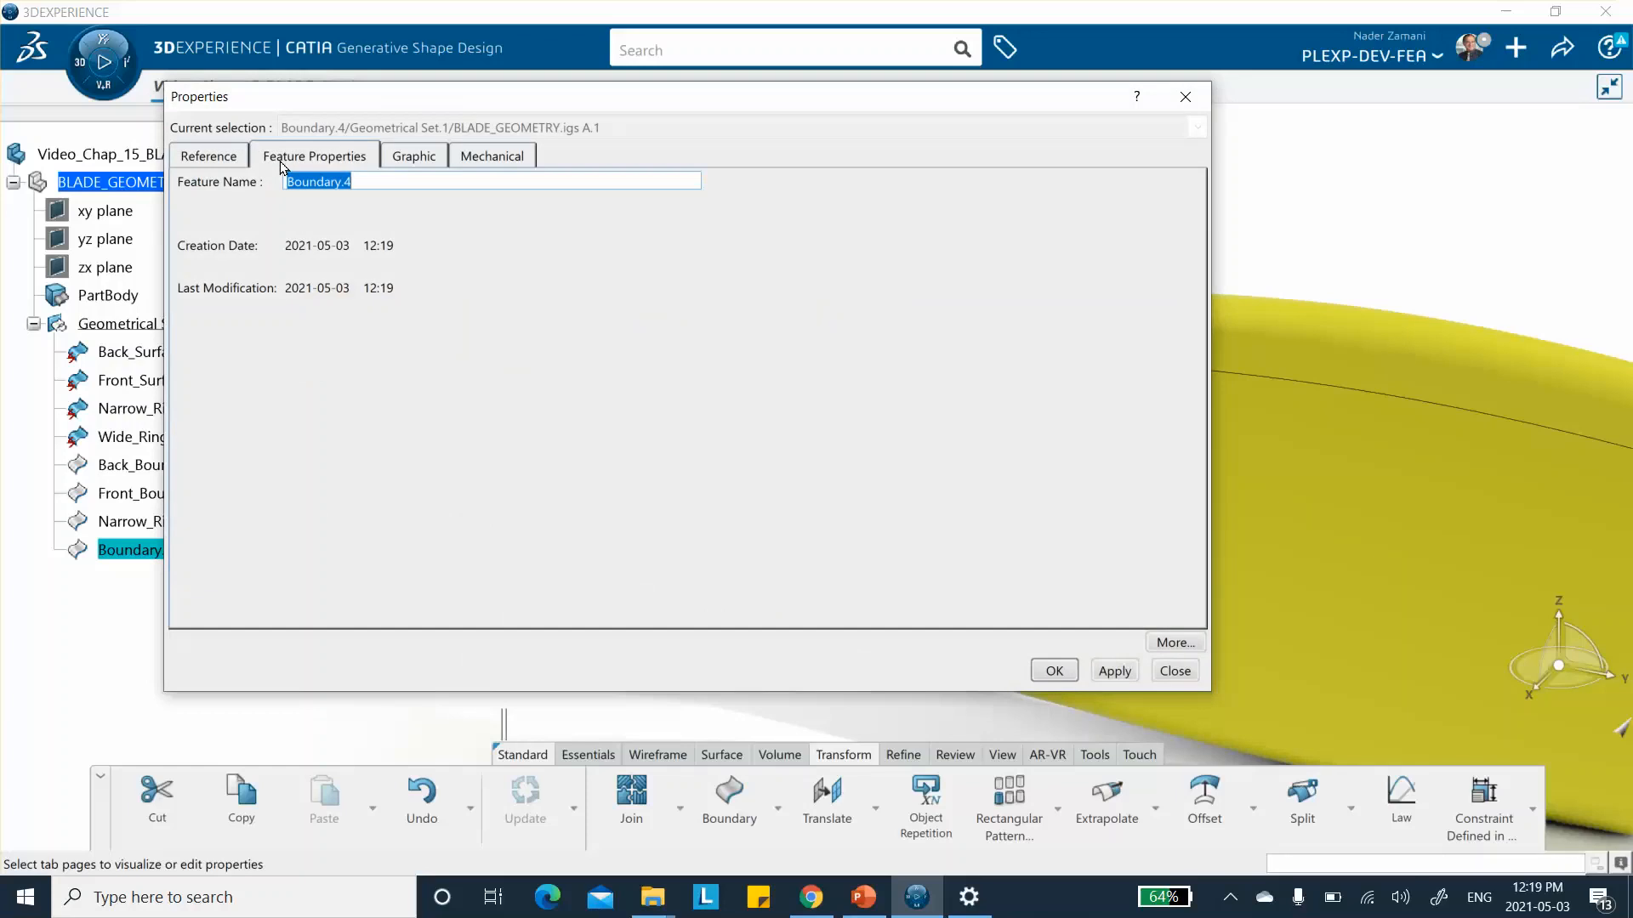
{"action": "left_click", "coordinate": [287, 182]}
{"action": "type", "text": "Wide_"}
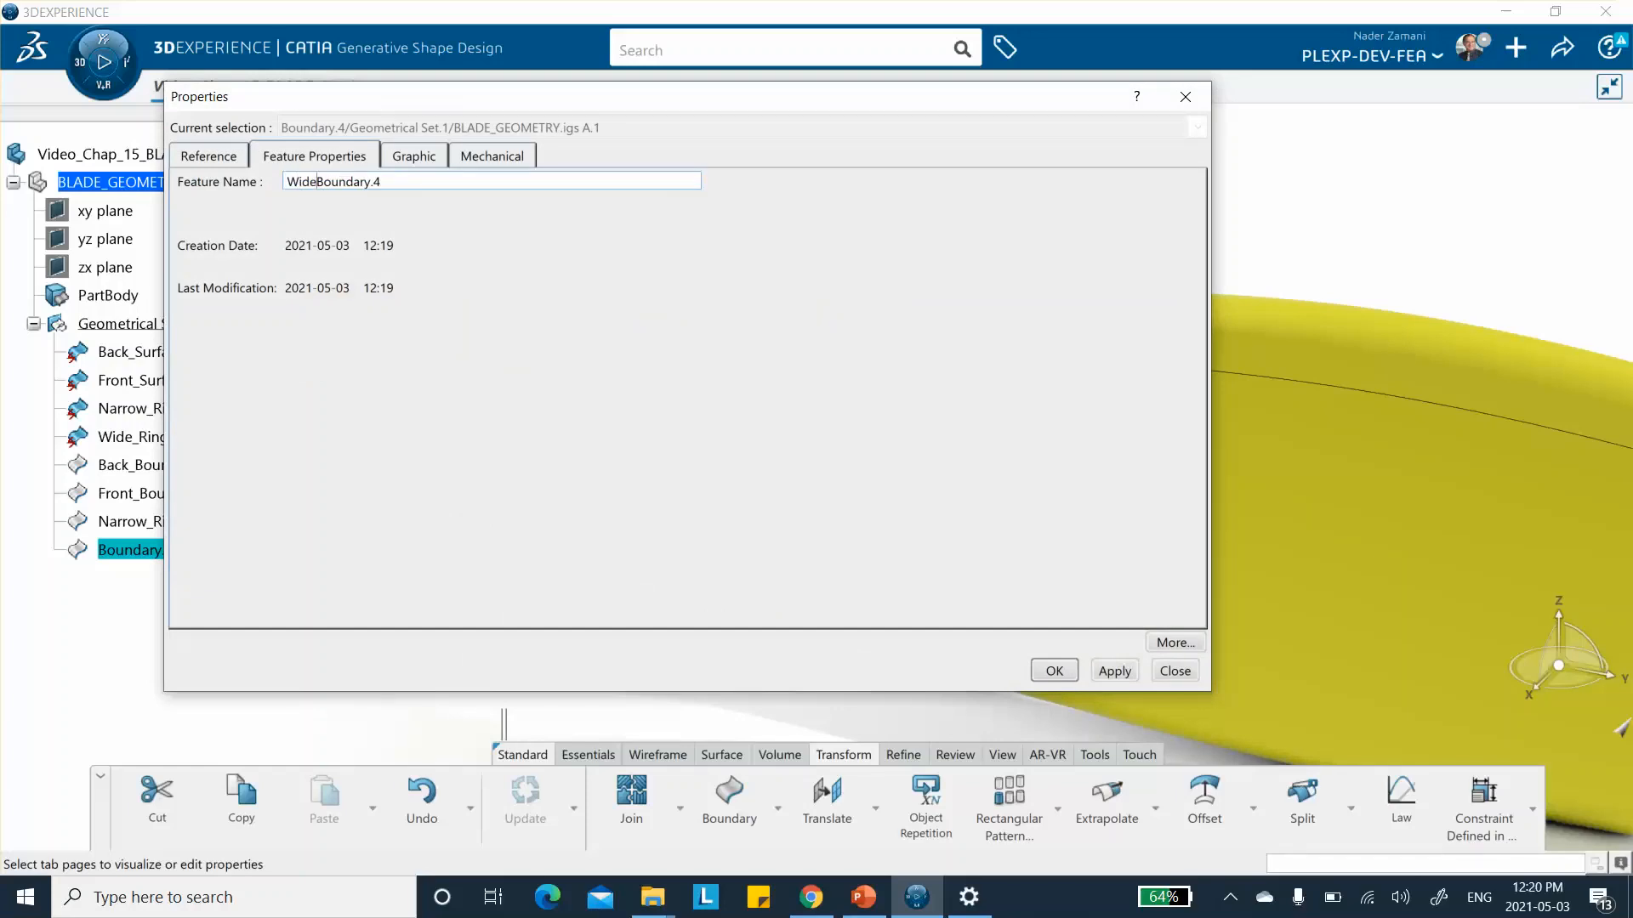
{"action": "type", "text": "Ring_"}
{"action": "left_click", "coordinate": [1057, 673]}
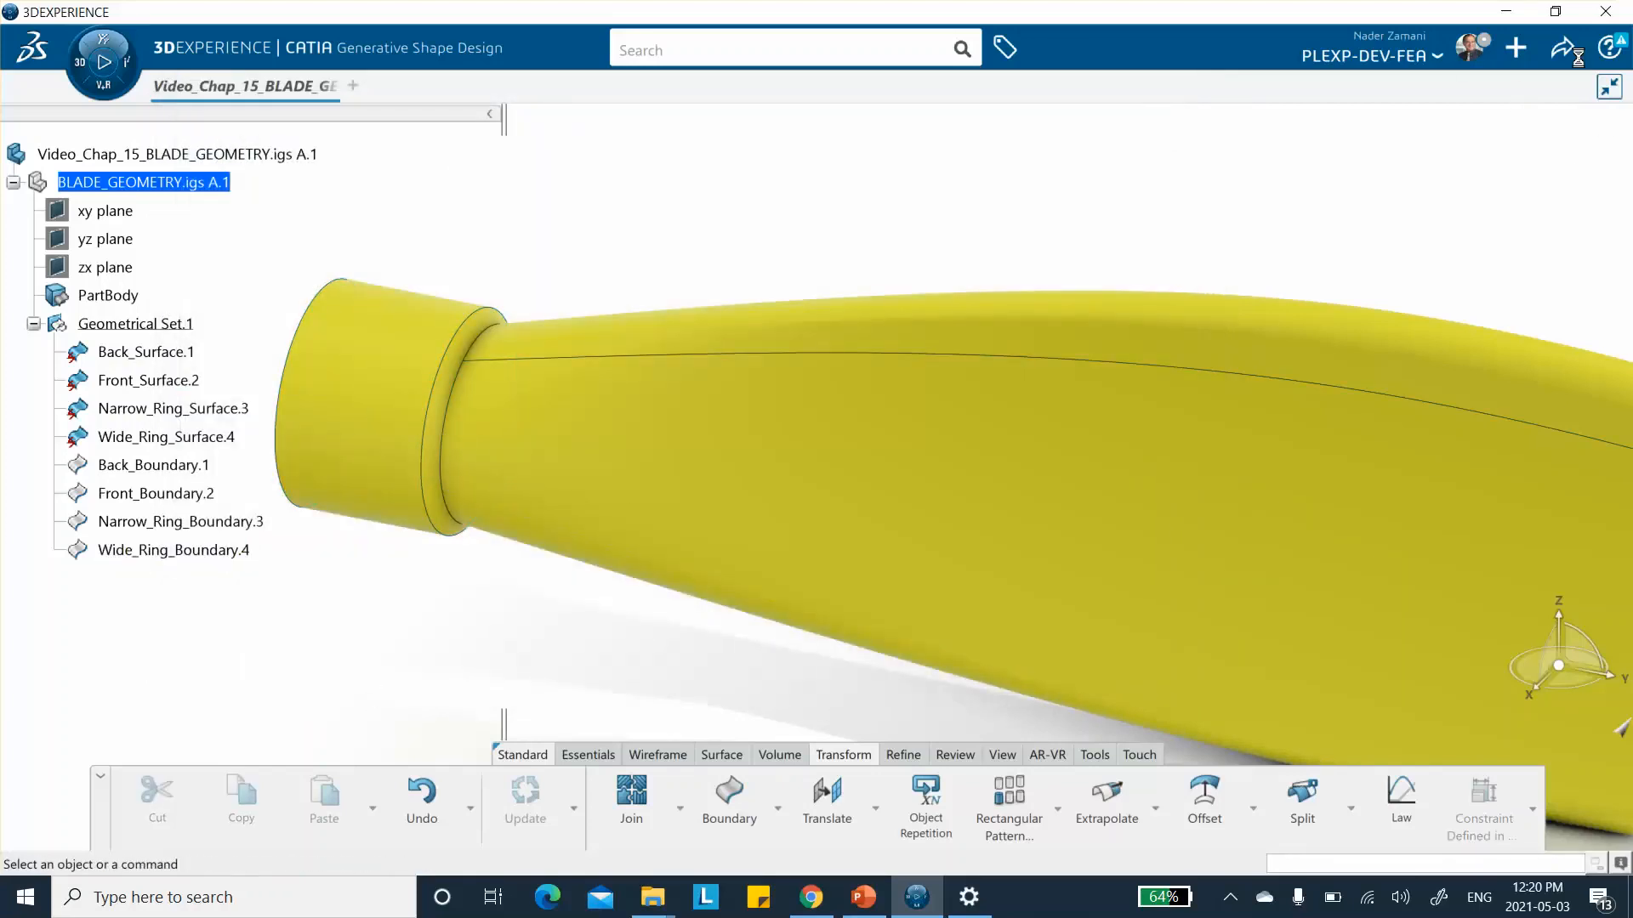
Step: Save the blade geometry with its four renamed boundary features
{"action": "left_click", "coordinate": [1563, 53]}
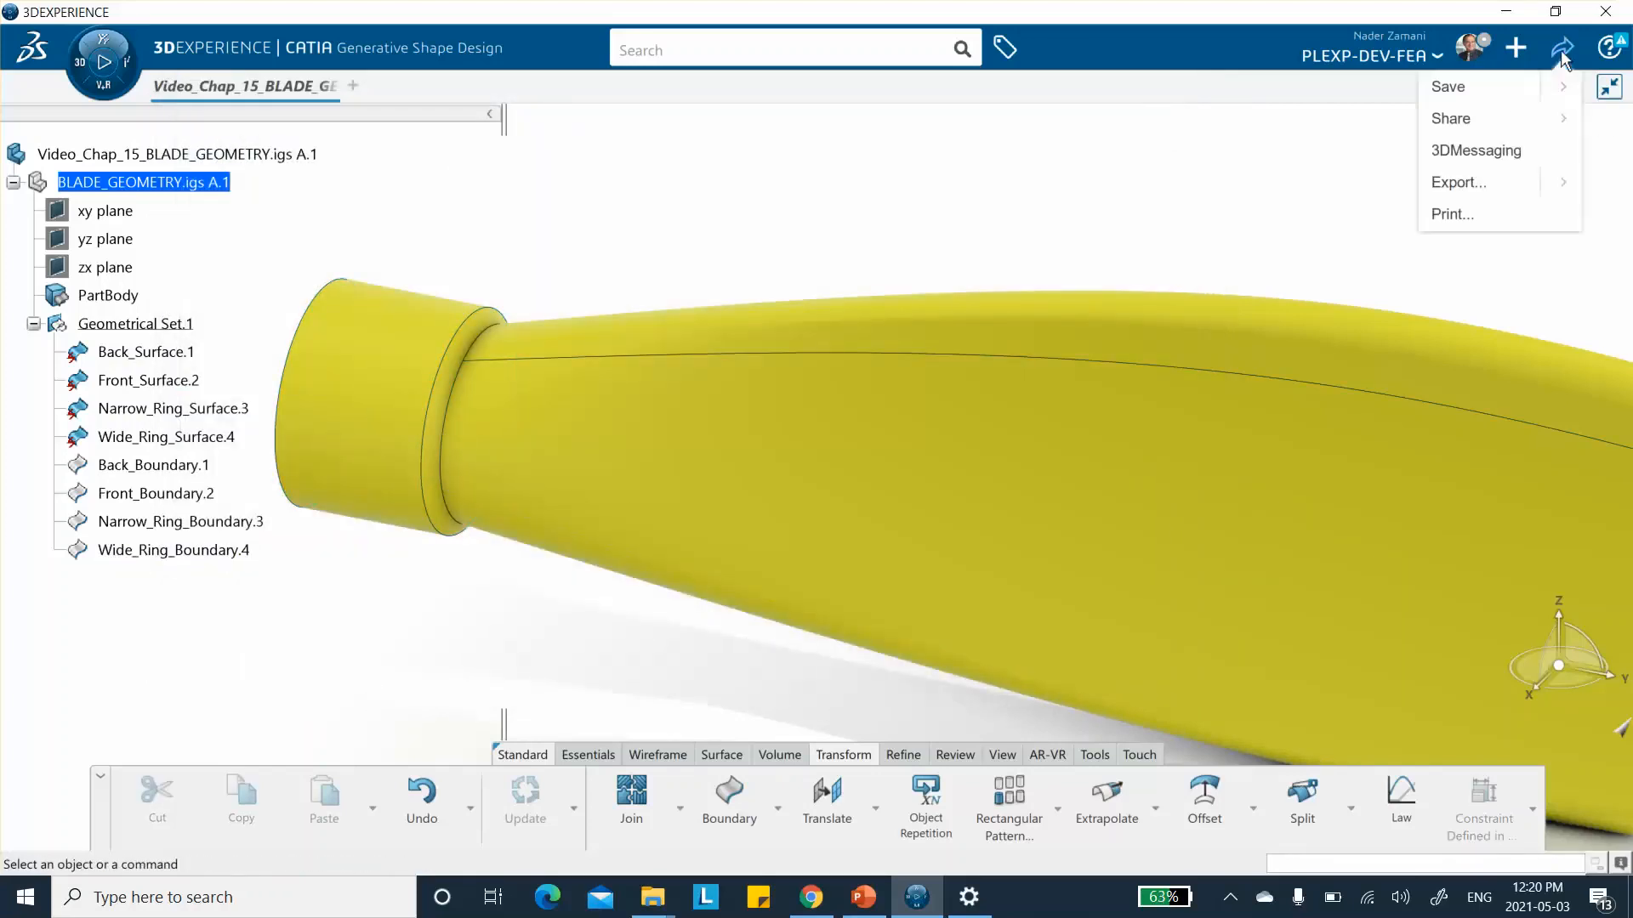
{"action": "left_click", "coordinate": [1461, 89]}
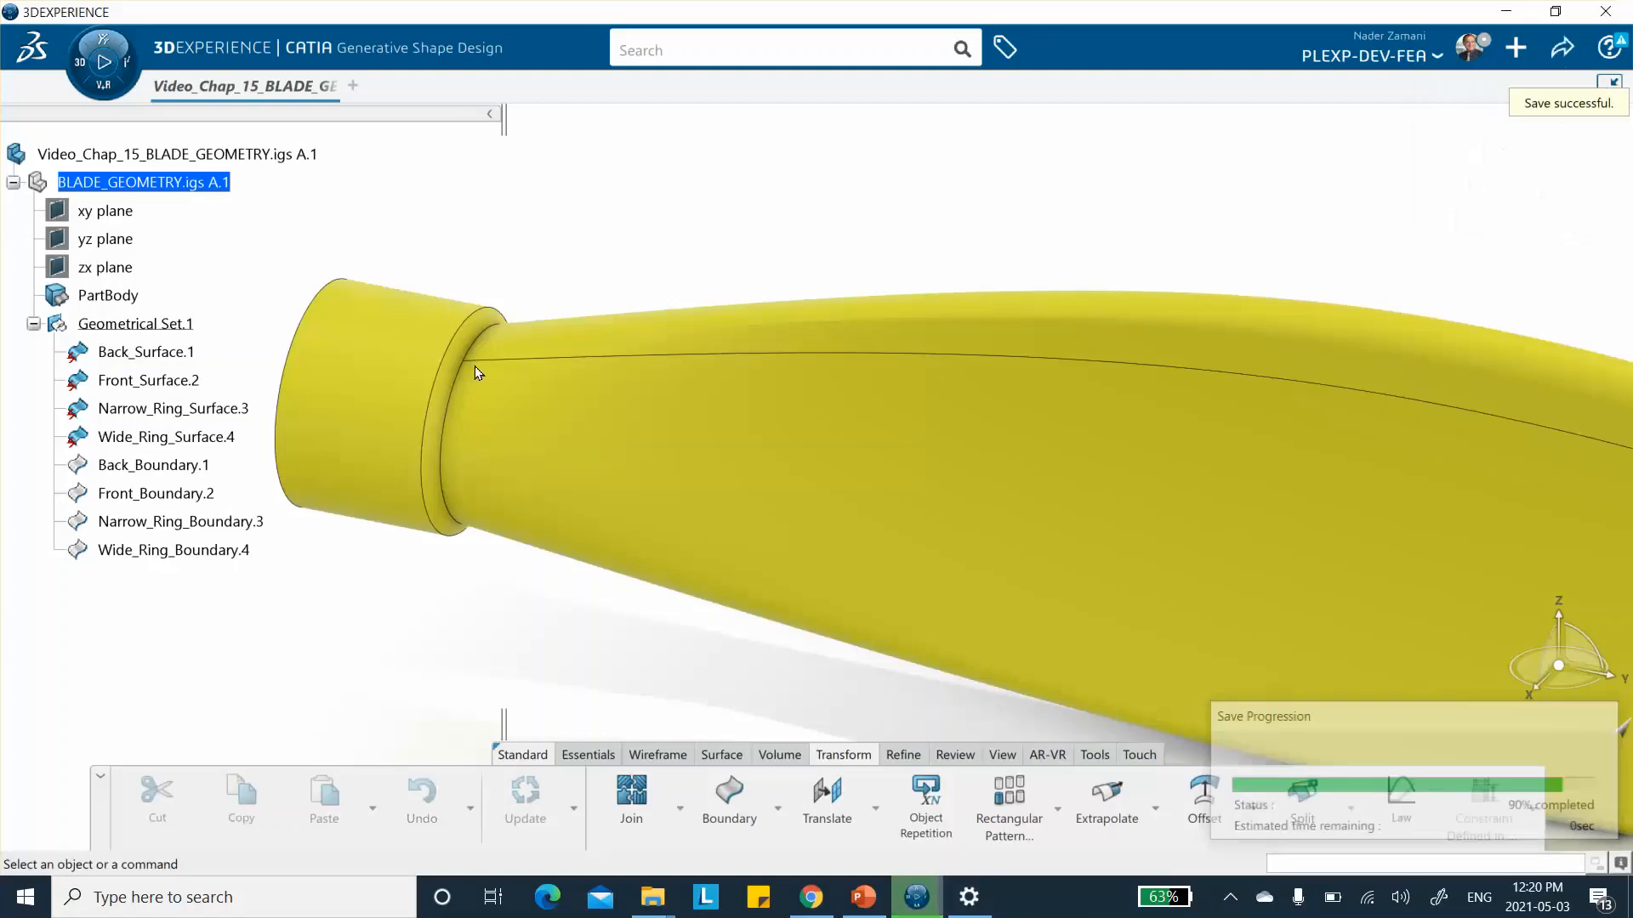
Step: Hide Back_Surface.1, Narrow_Ring_Surface.3 and Wide_Ring_Surface.4 so that only the front surface stays displayed
{"action": "middle_click_drag", "start_coordinate": [716, 301], "coordinate": [711, 347]}
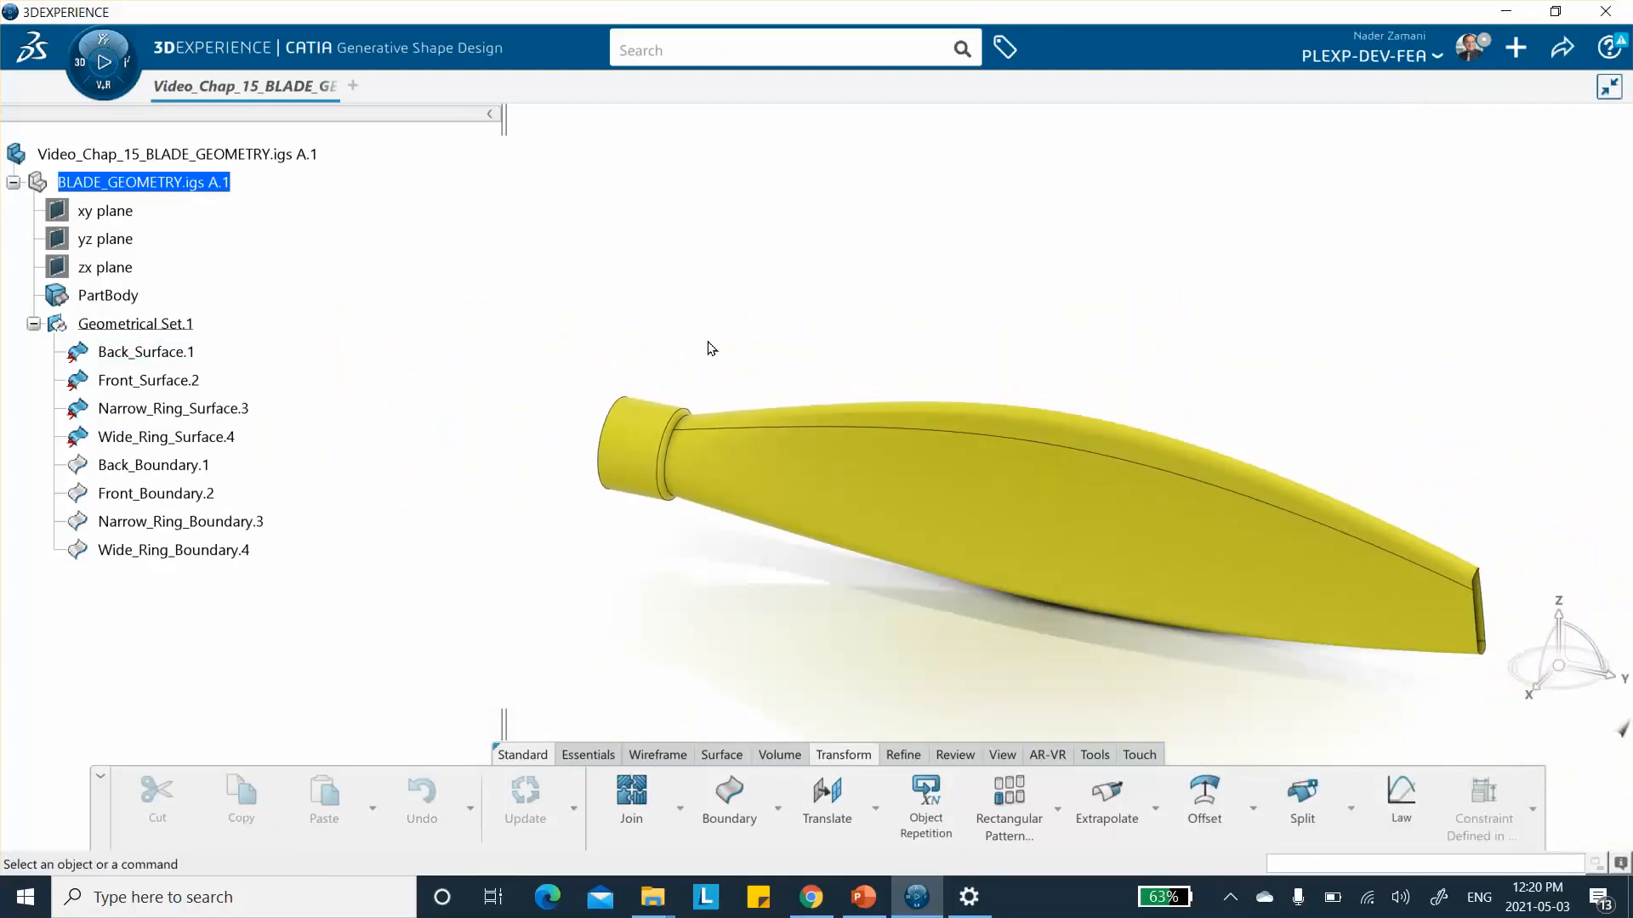
{"action": "mouse_move", "coordinate": [742, 500]}
{"action": "middle_mouse_down"}
{"action": "mouse_move", "coordinate": [681, 451]}
{"action": "mouse_move", "coordinate": [726, 547]}
{"action": "mouse_move", "coordinate": [729, 526]}
{"action": "middle_mouse_up"}
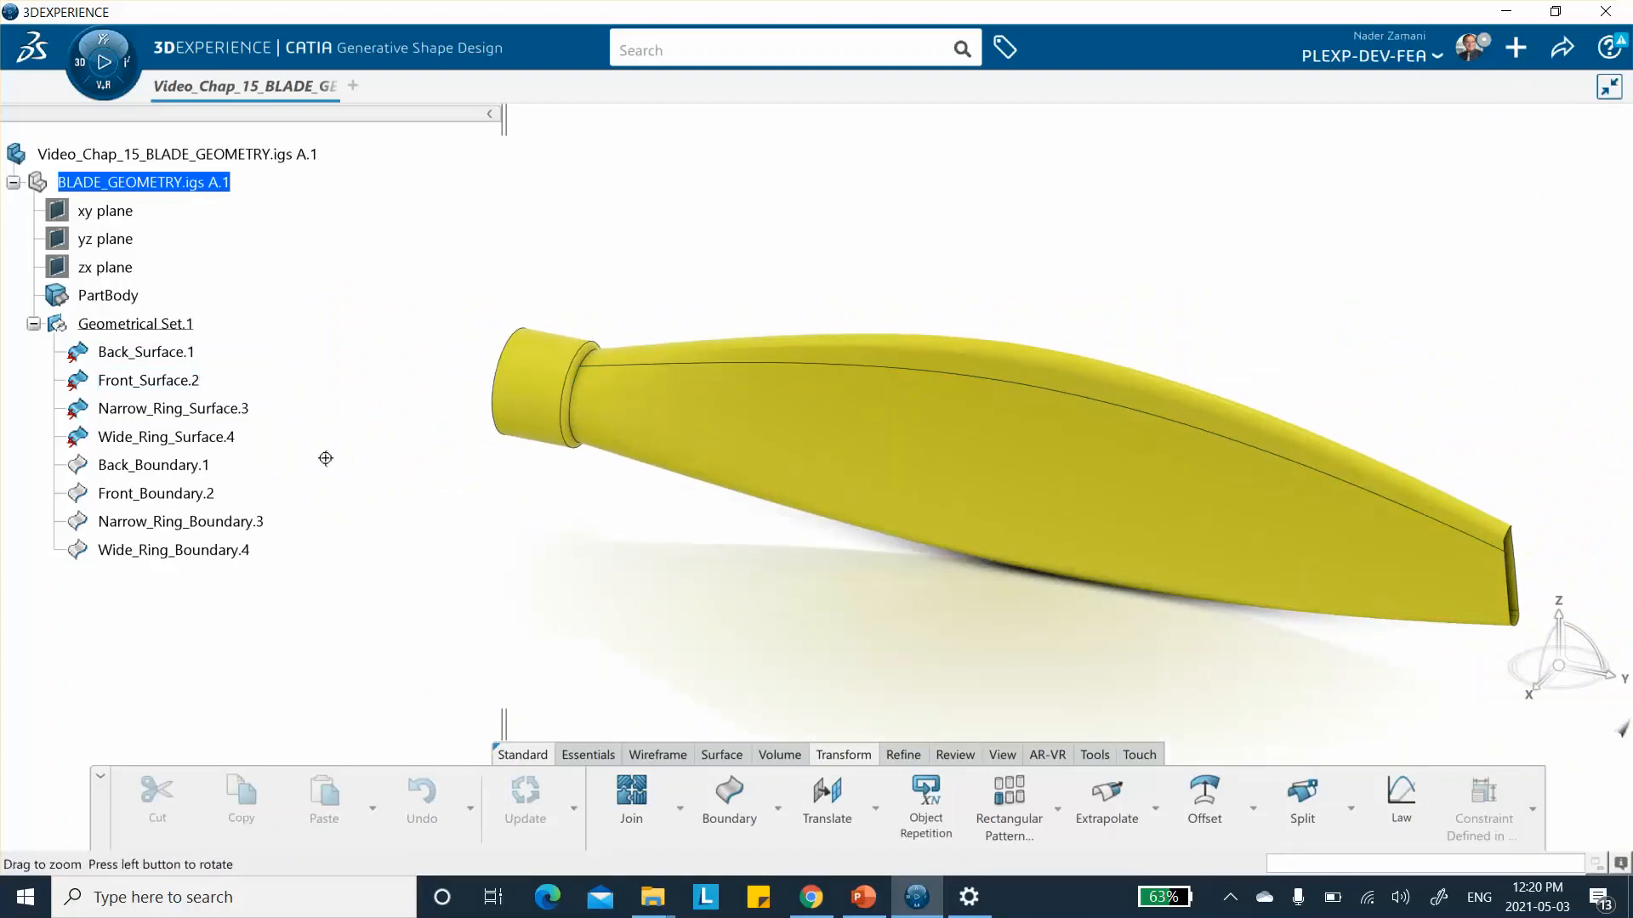
{"action": "middle_click_drag", "start_coordinate": [325, 459], "coordinate": [209, 452]}
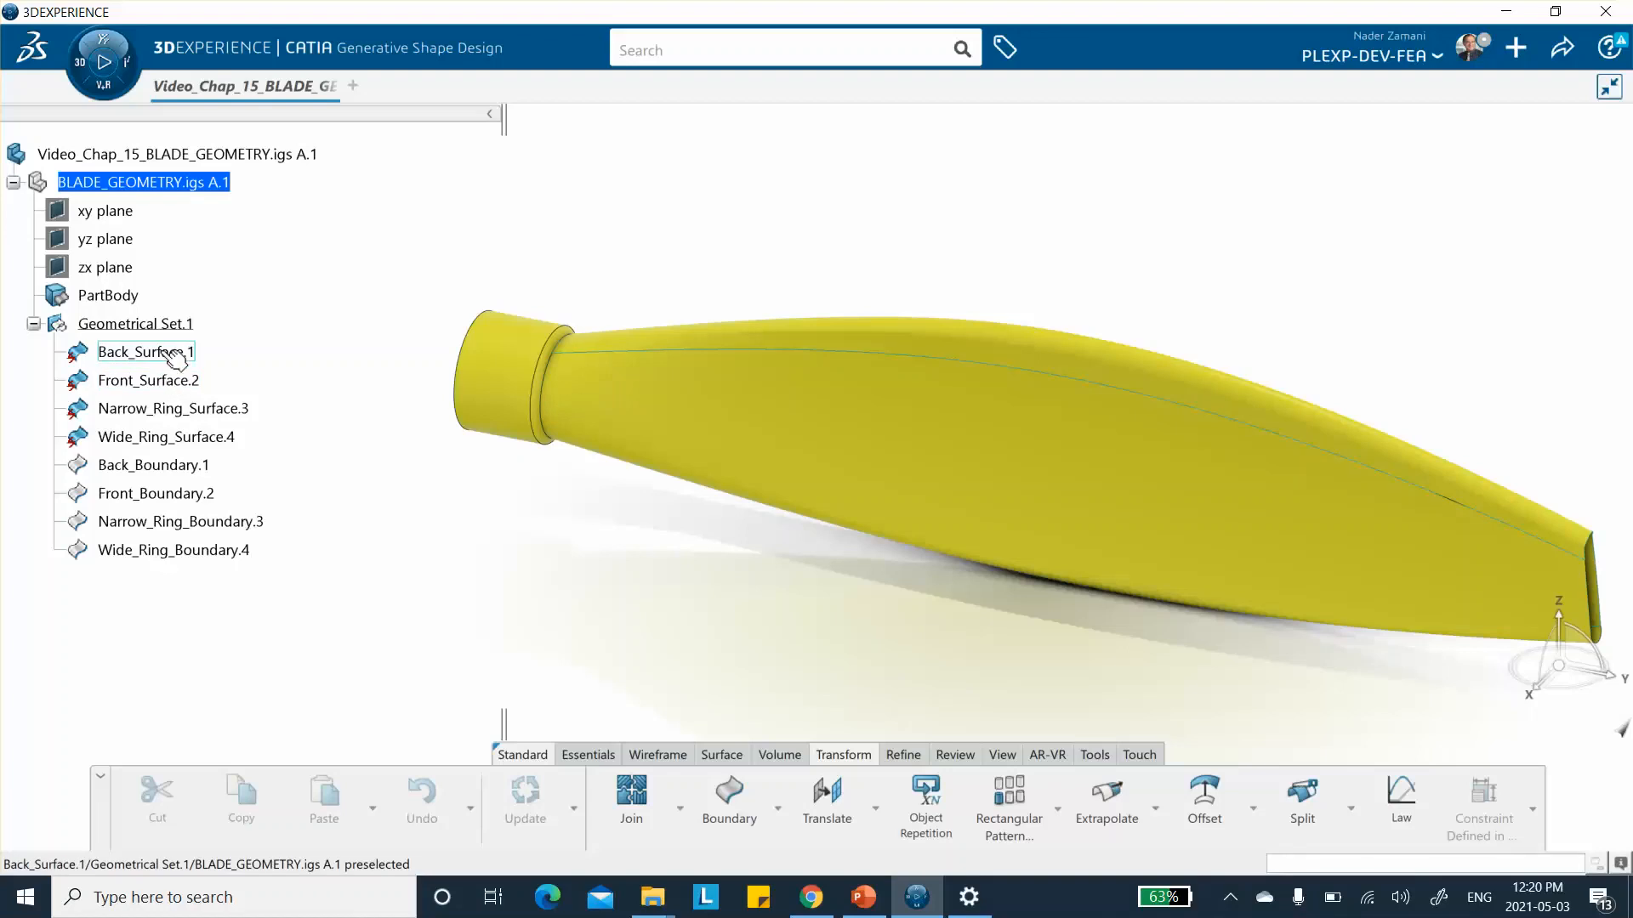
{"action": "right_click", "coordinate": [164, 351]}
{"action": "left_click", "coordinate": [231, 408]}
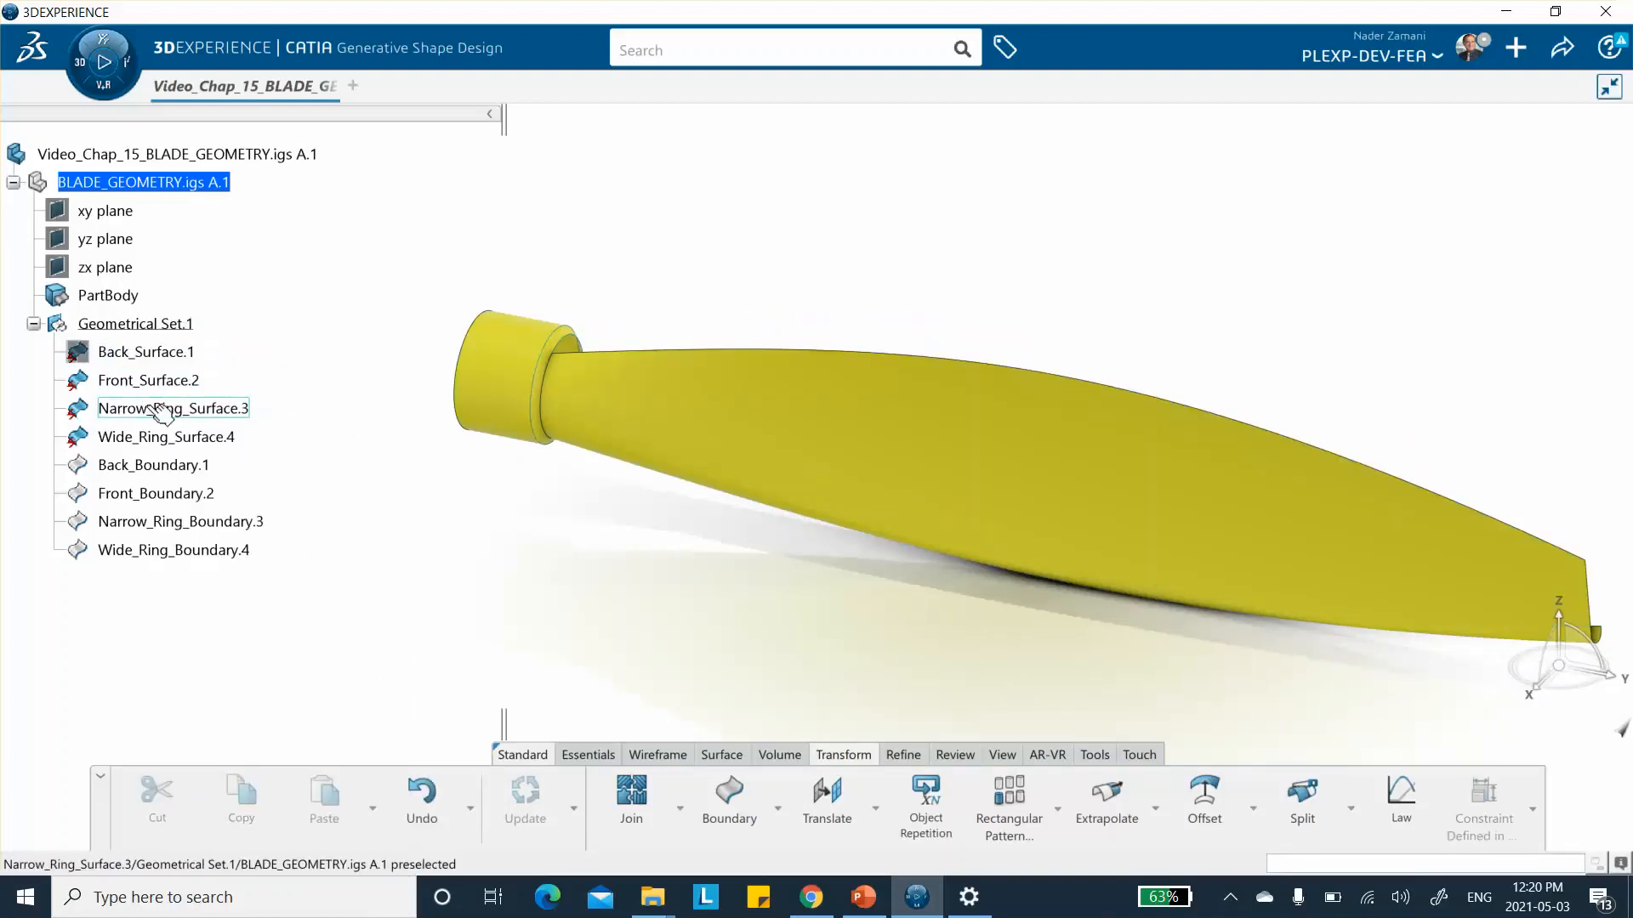
{"action": "right_click", "coordinate": [164, 412]}
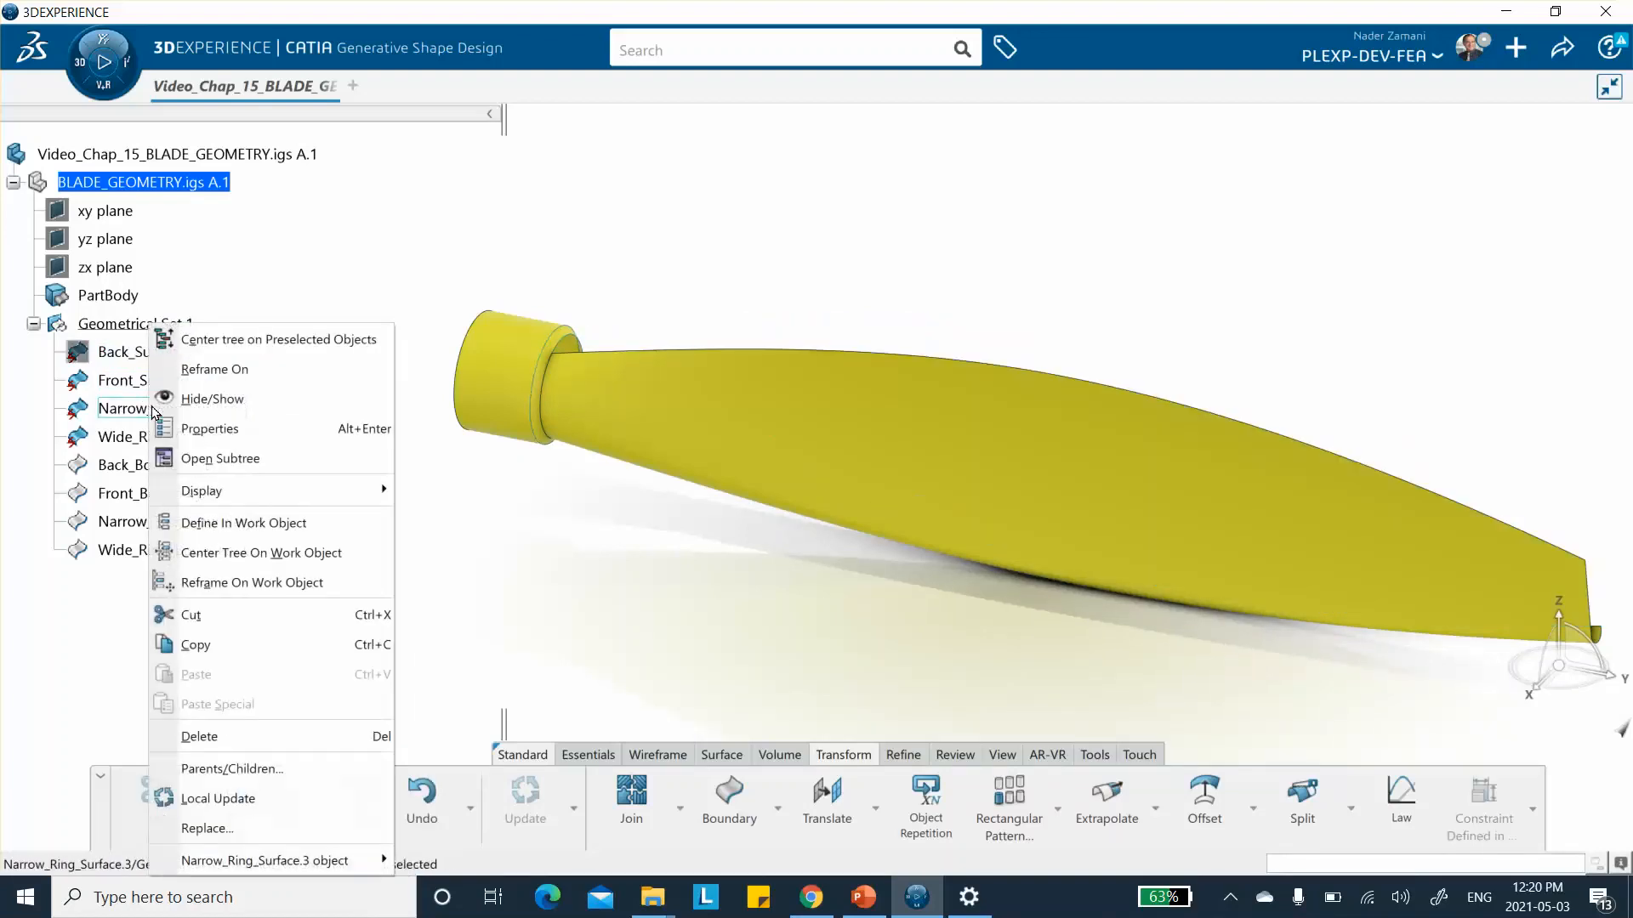
{"action": "left_click", "coordinate": [209, 399]}
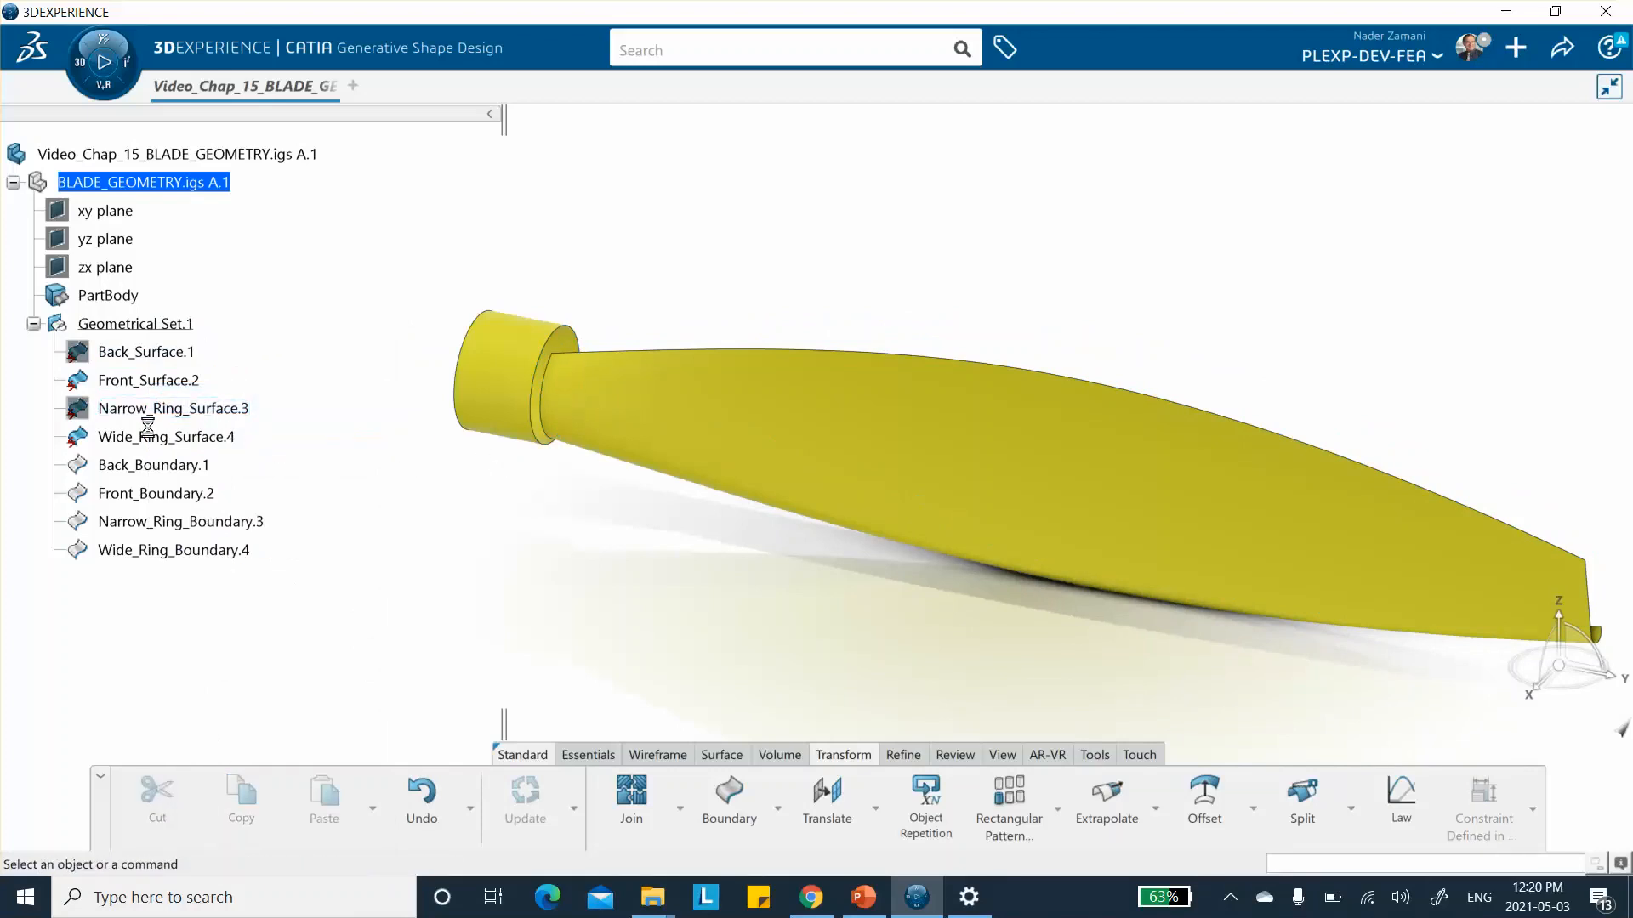
{"action": "right_click", "coordinate": [185, 439]}
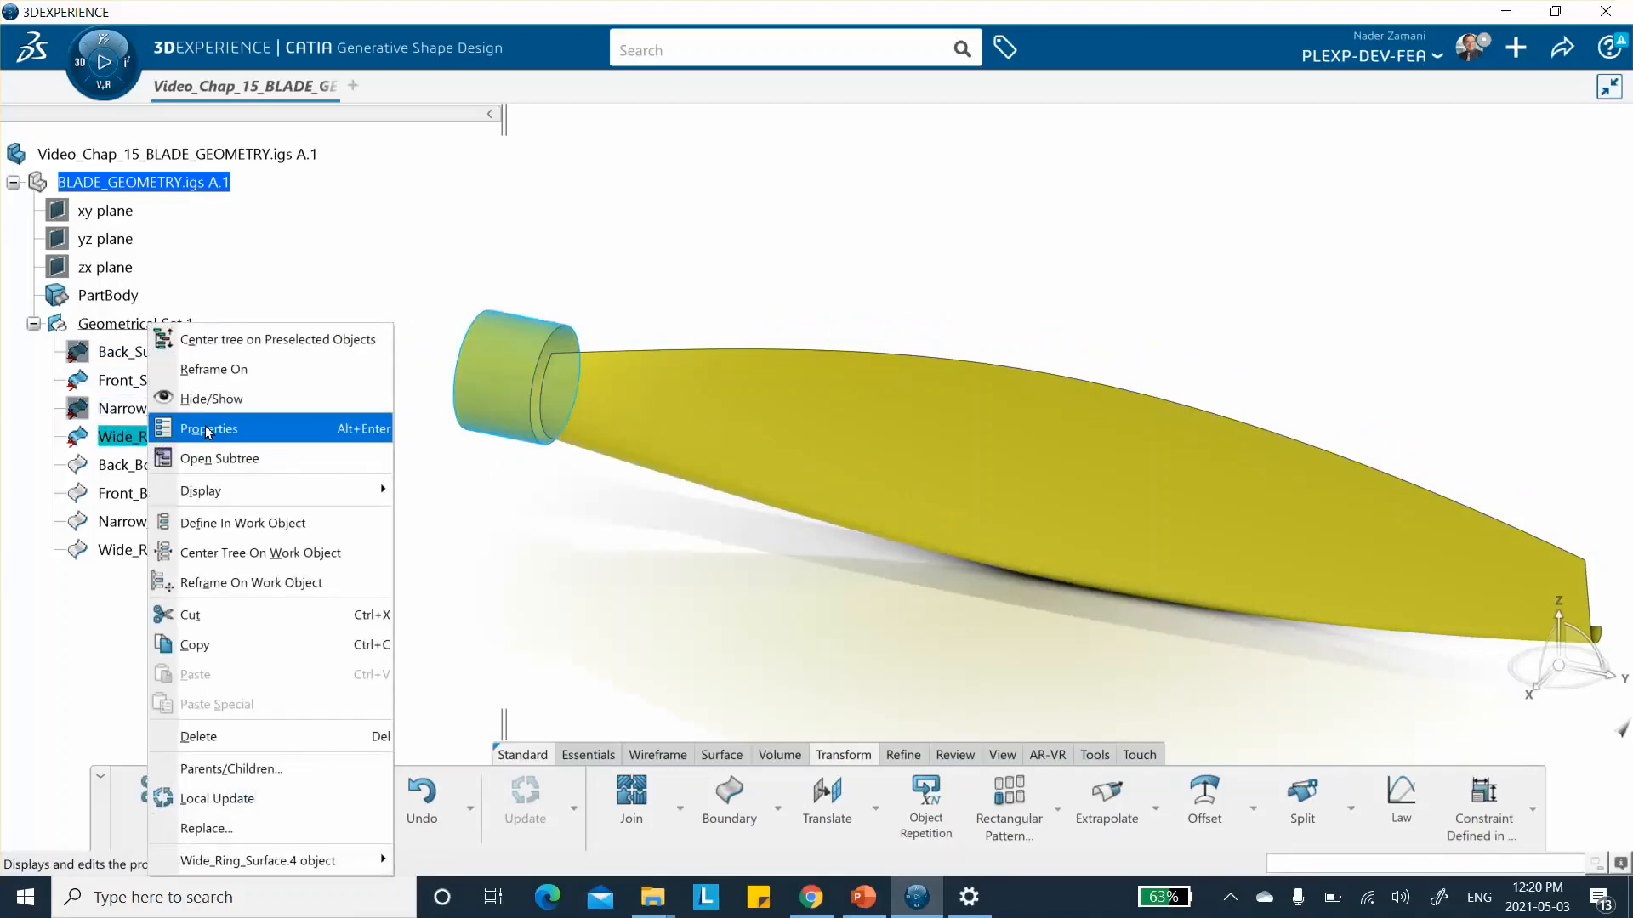
{"action": "left_click", "coordinate": [213, 400]}
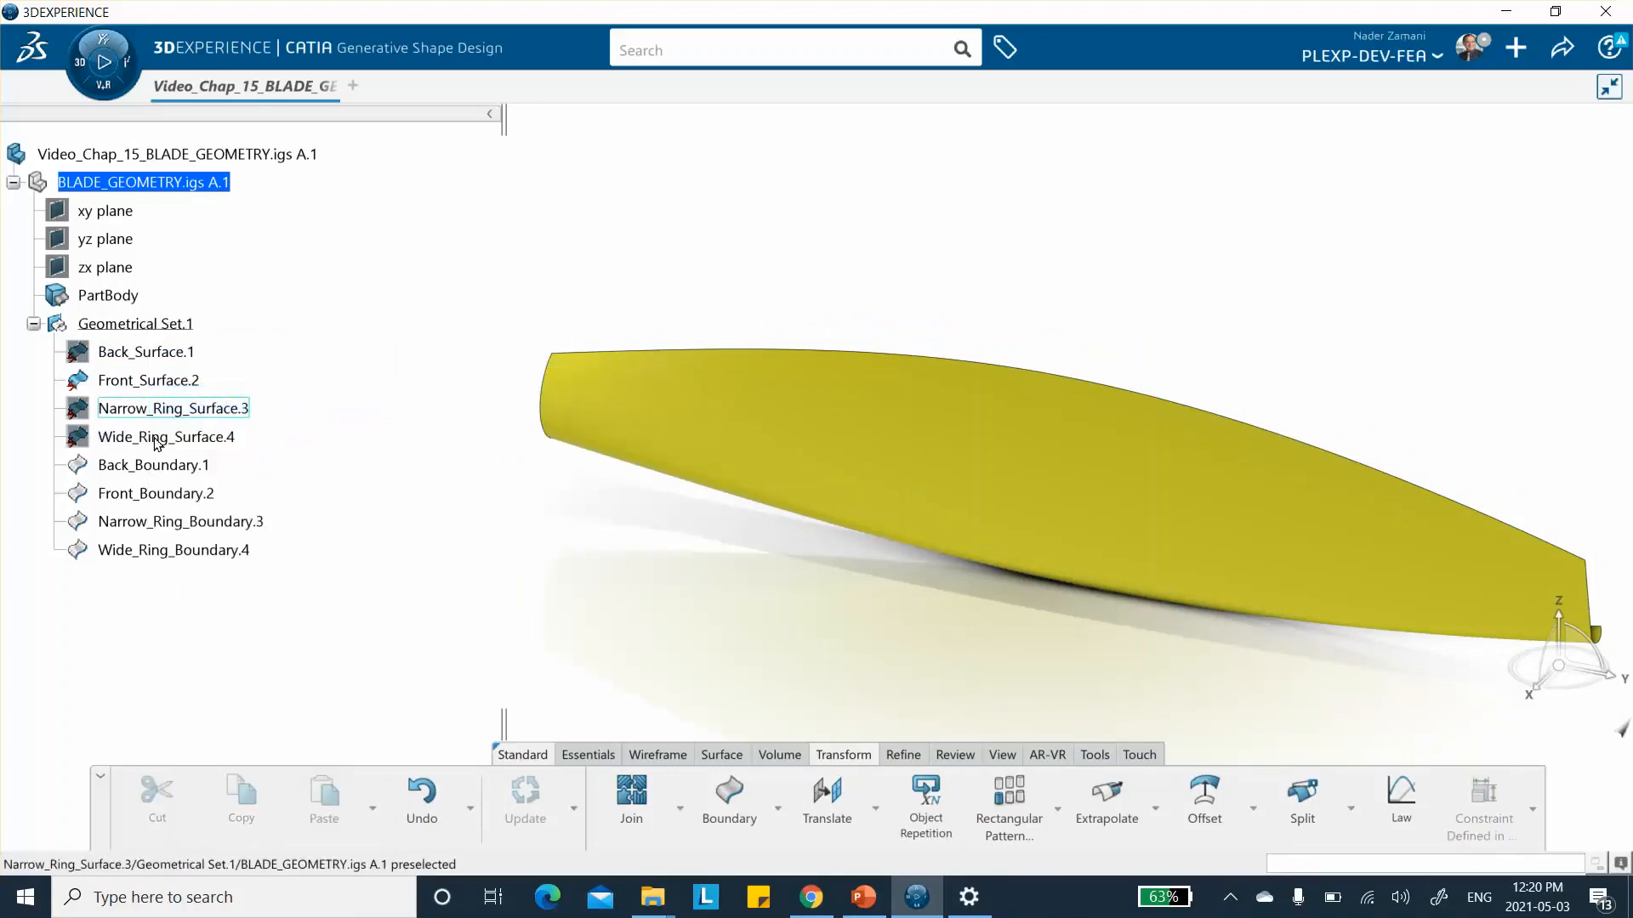
Step: Switch the view mode to a shaded display with all edges, vertices, points, axes and wires shown
{"action": "middle_click_drag", "start_coordinate": [666, 489], "coordinate": [575, 507]}
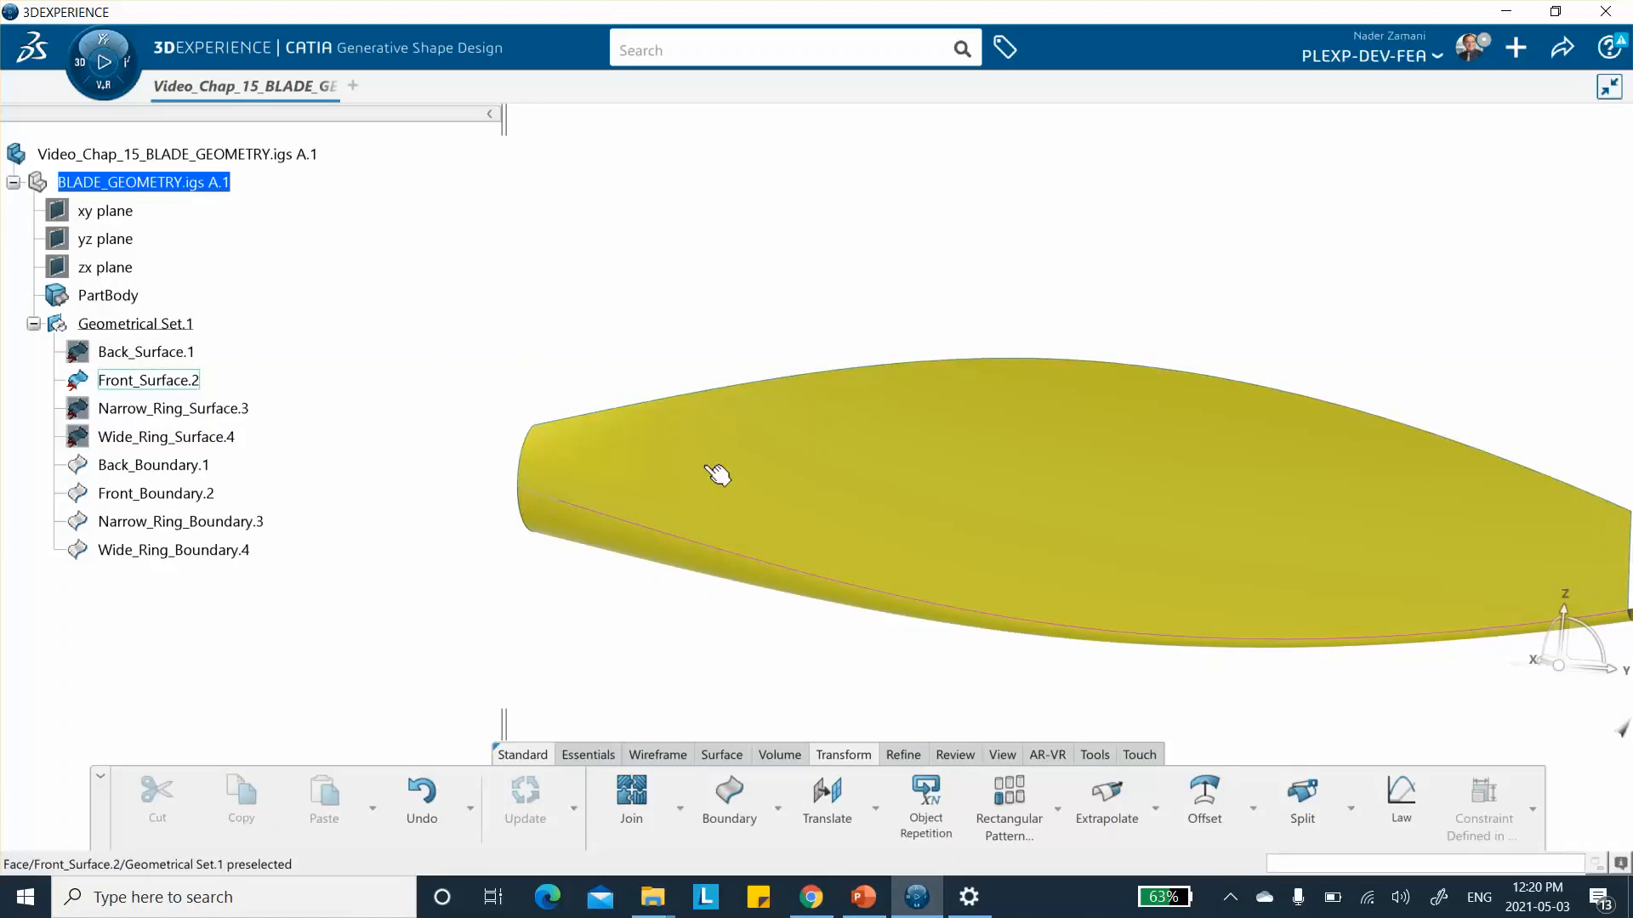
{"action": "left_click", "coordinate": [1000, 755]}
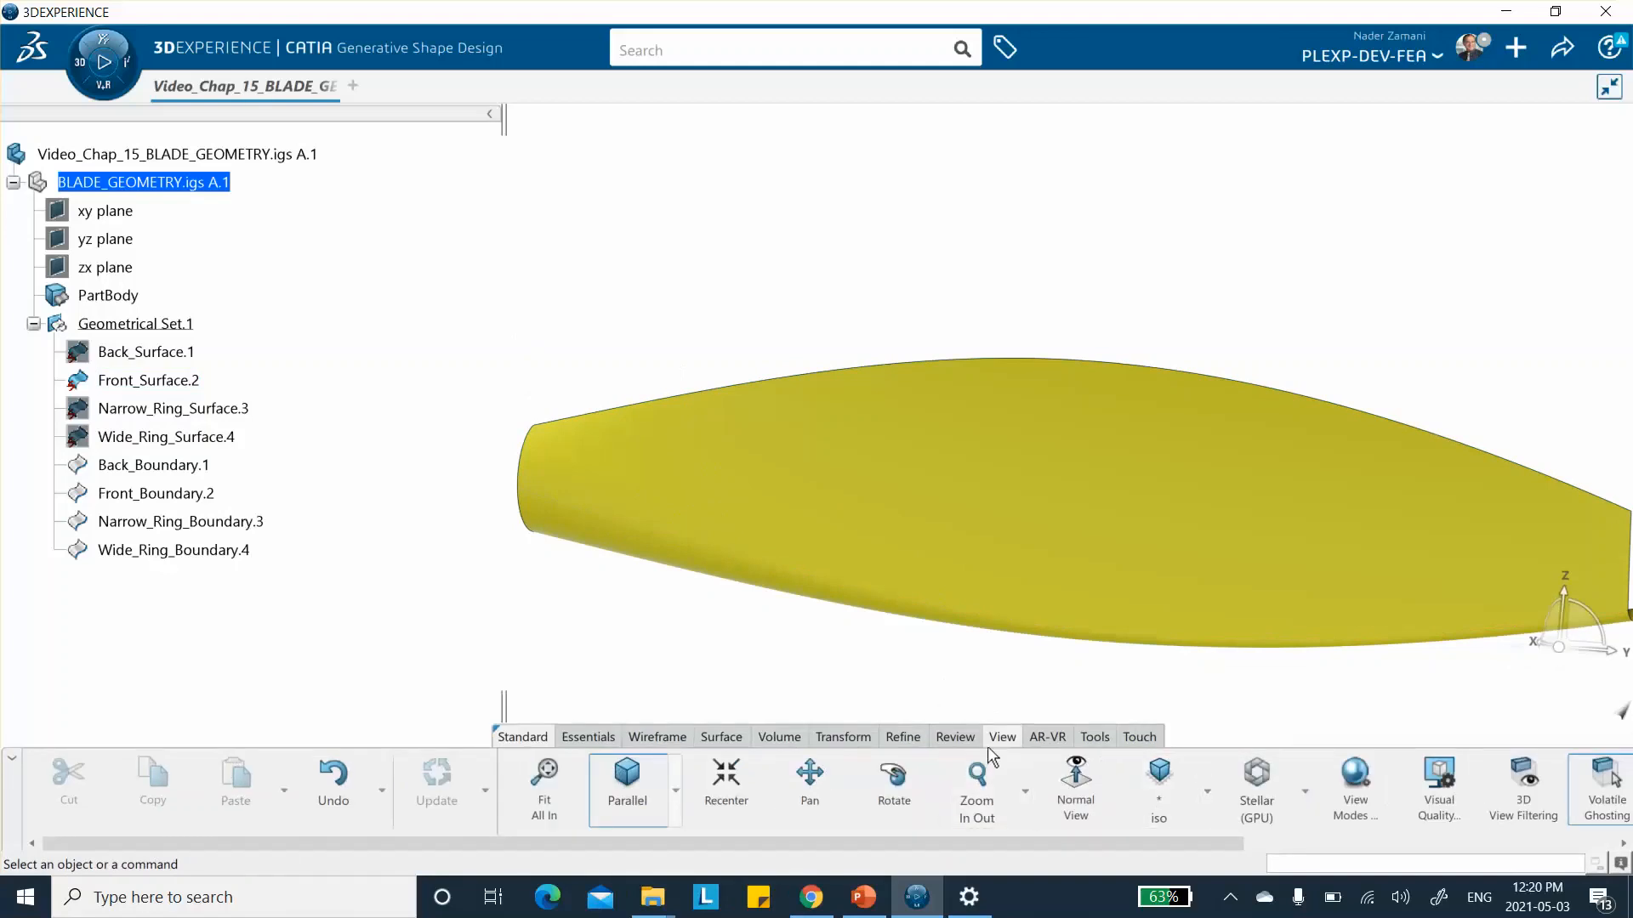
{"action": "left_click", "coordinate": [1358, 778]}
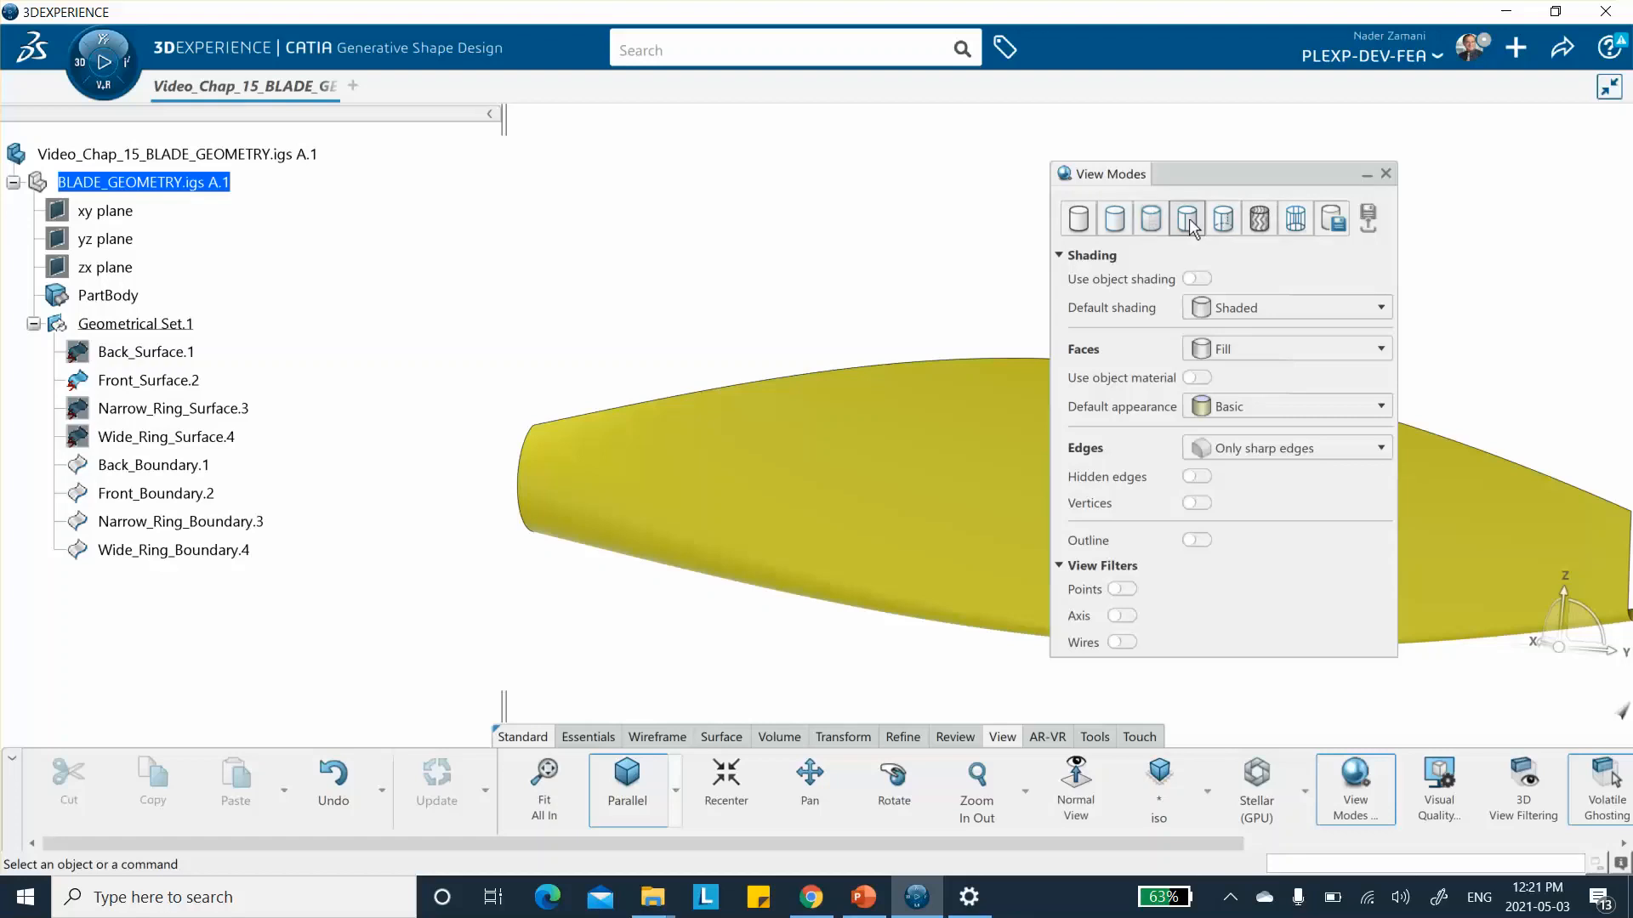
{"action": "left_click", "coordinate": [1189, 218]}
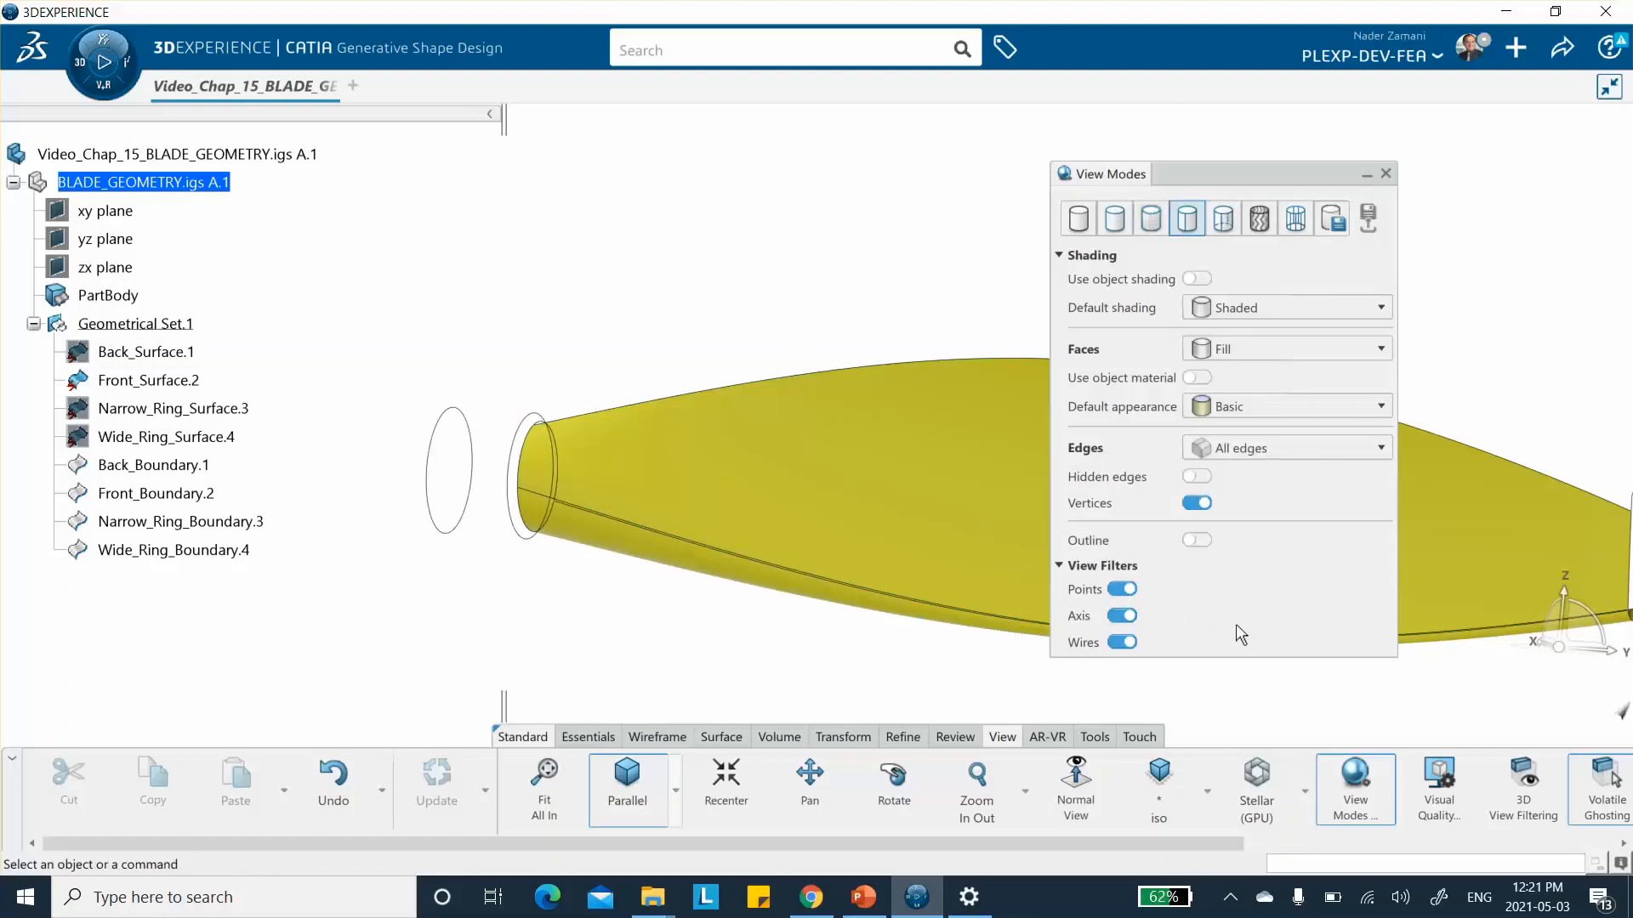
{"action": "left_click", "coordinate": [1385, 174]}
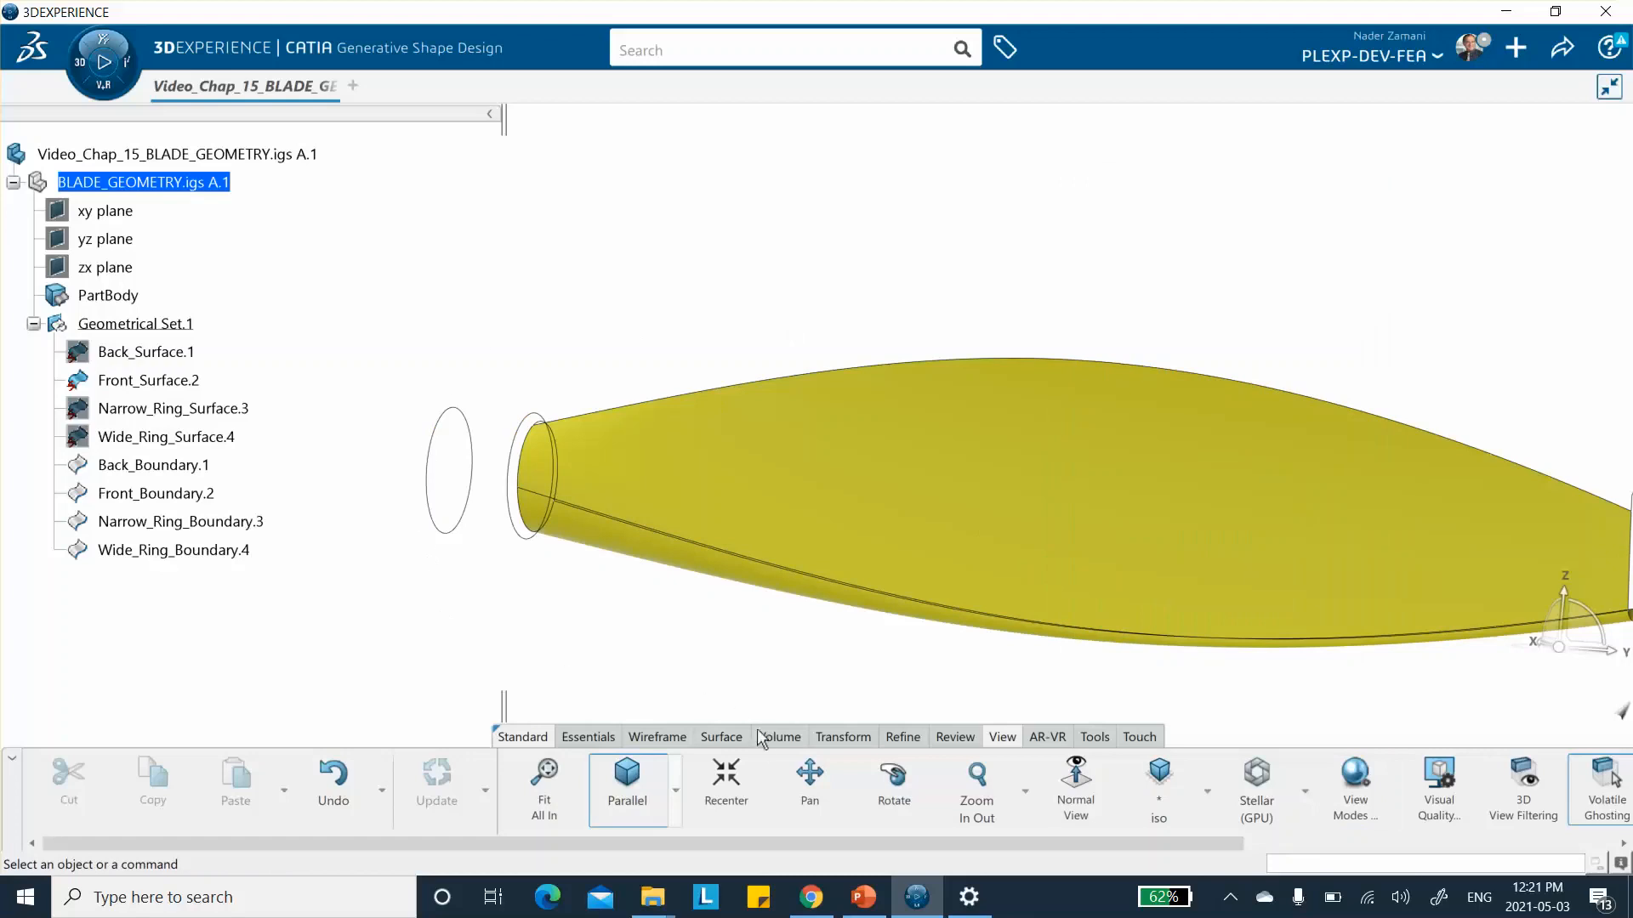
Step: Extract the long lower edge of Front_Surface.2 with no propagation and no support
{"action": "left_click", "coordinate": [829, 736]}
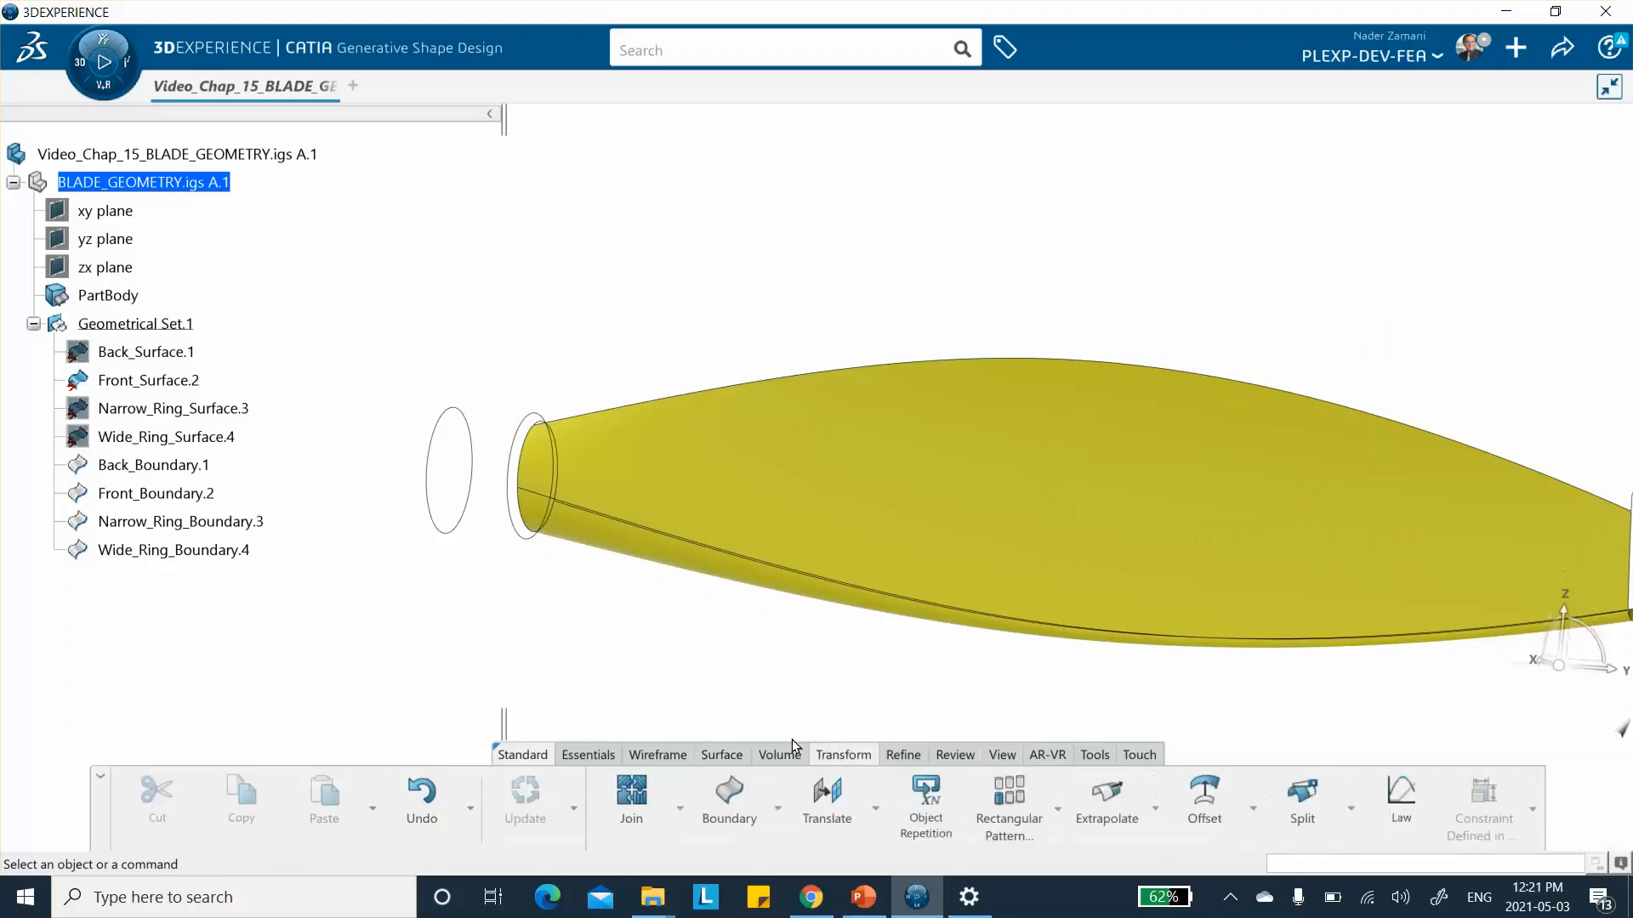
{"action": "left_click", "coordinate": [778, 804]}
{"action": "left_click", "coordinate": [757, 704]}
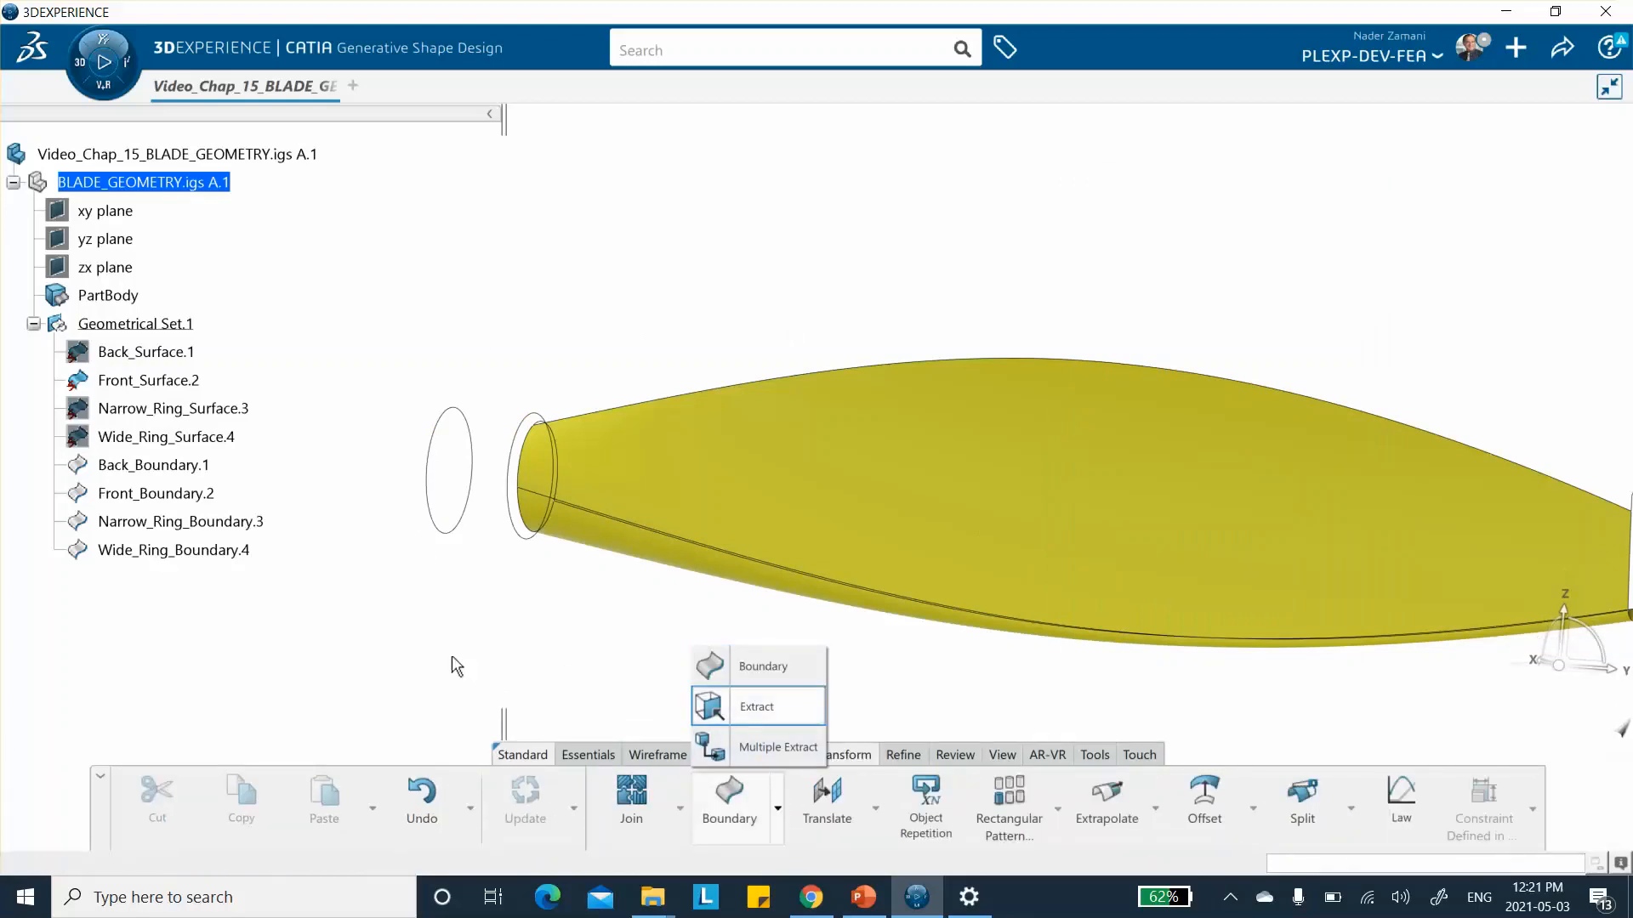
{"action": "middle_click_drag", "start_coordinate": [651, 659], "coordinate": [654, 626]}
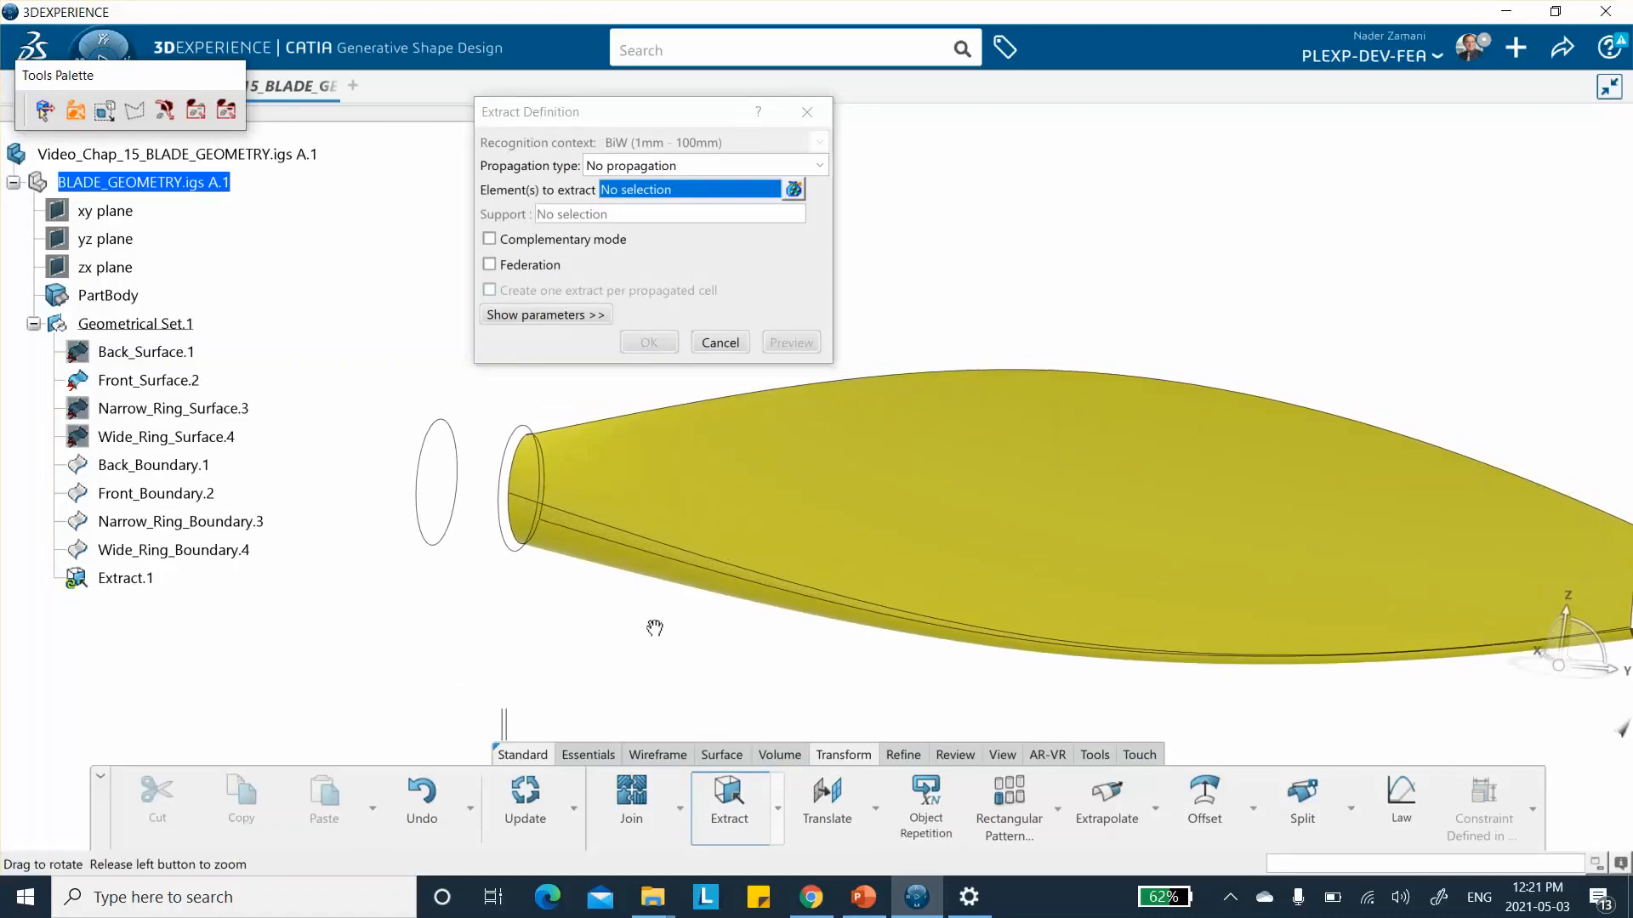
{"action": "left_click", "coordinate": [650, 542]}
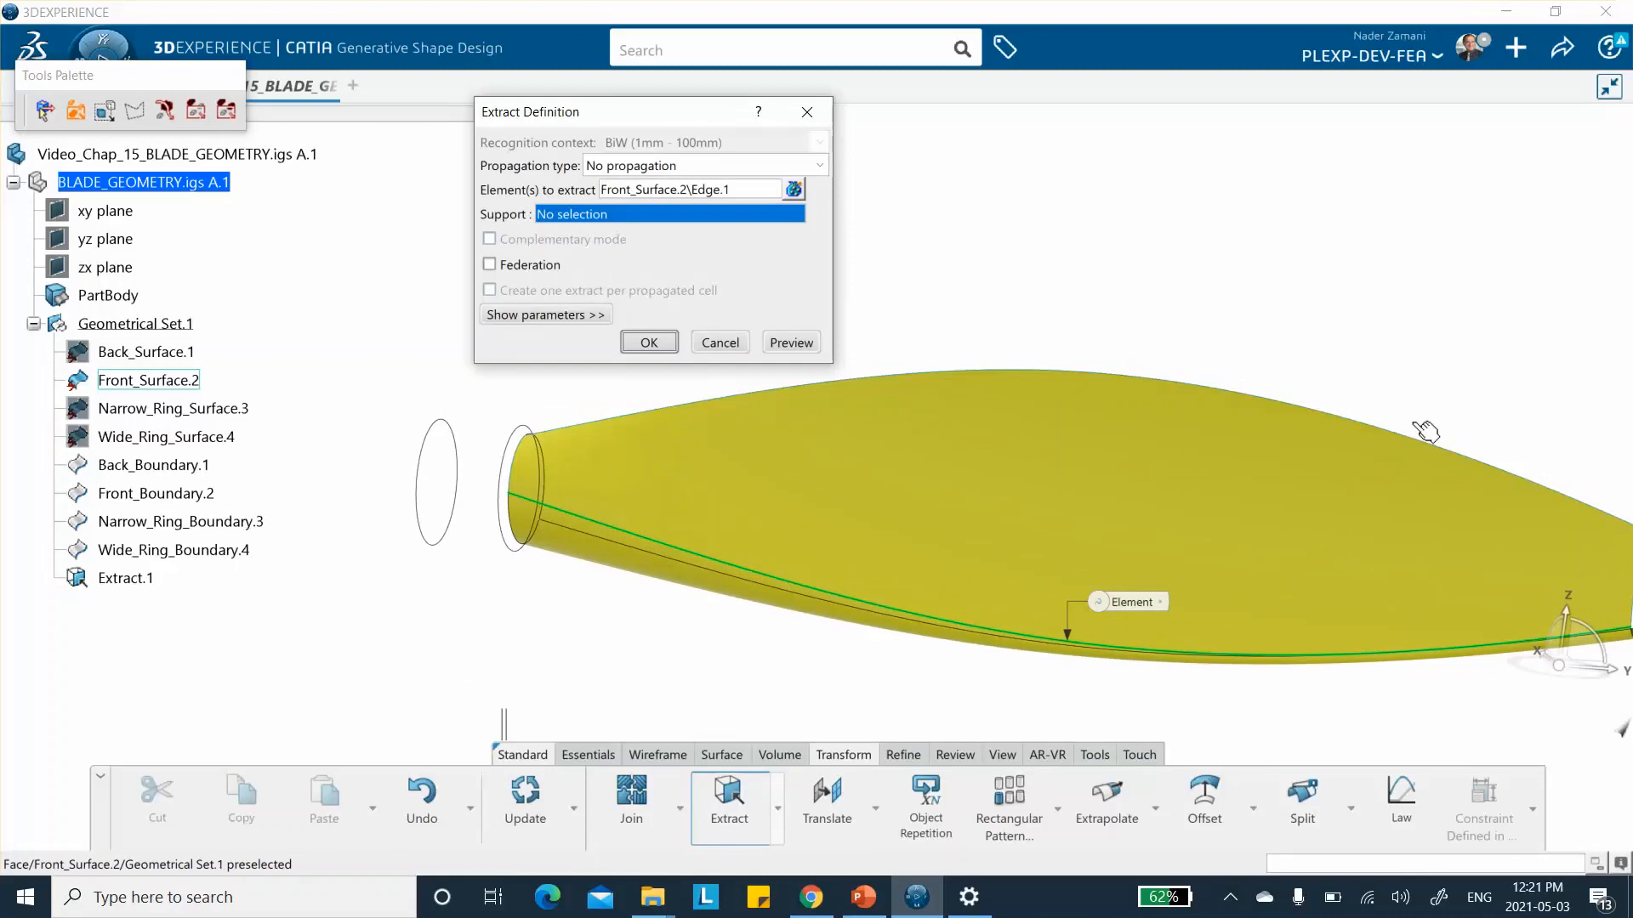
{"action": "left_click", "coordinate": [648, 342]}
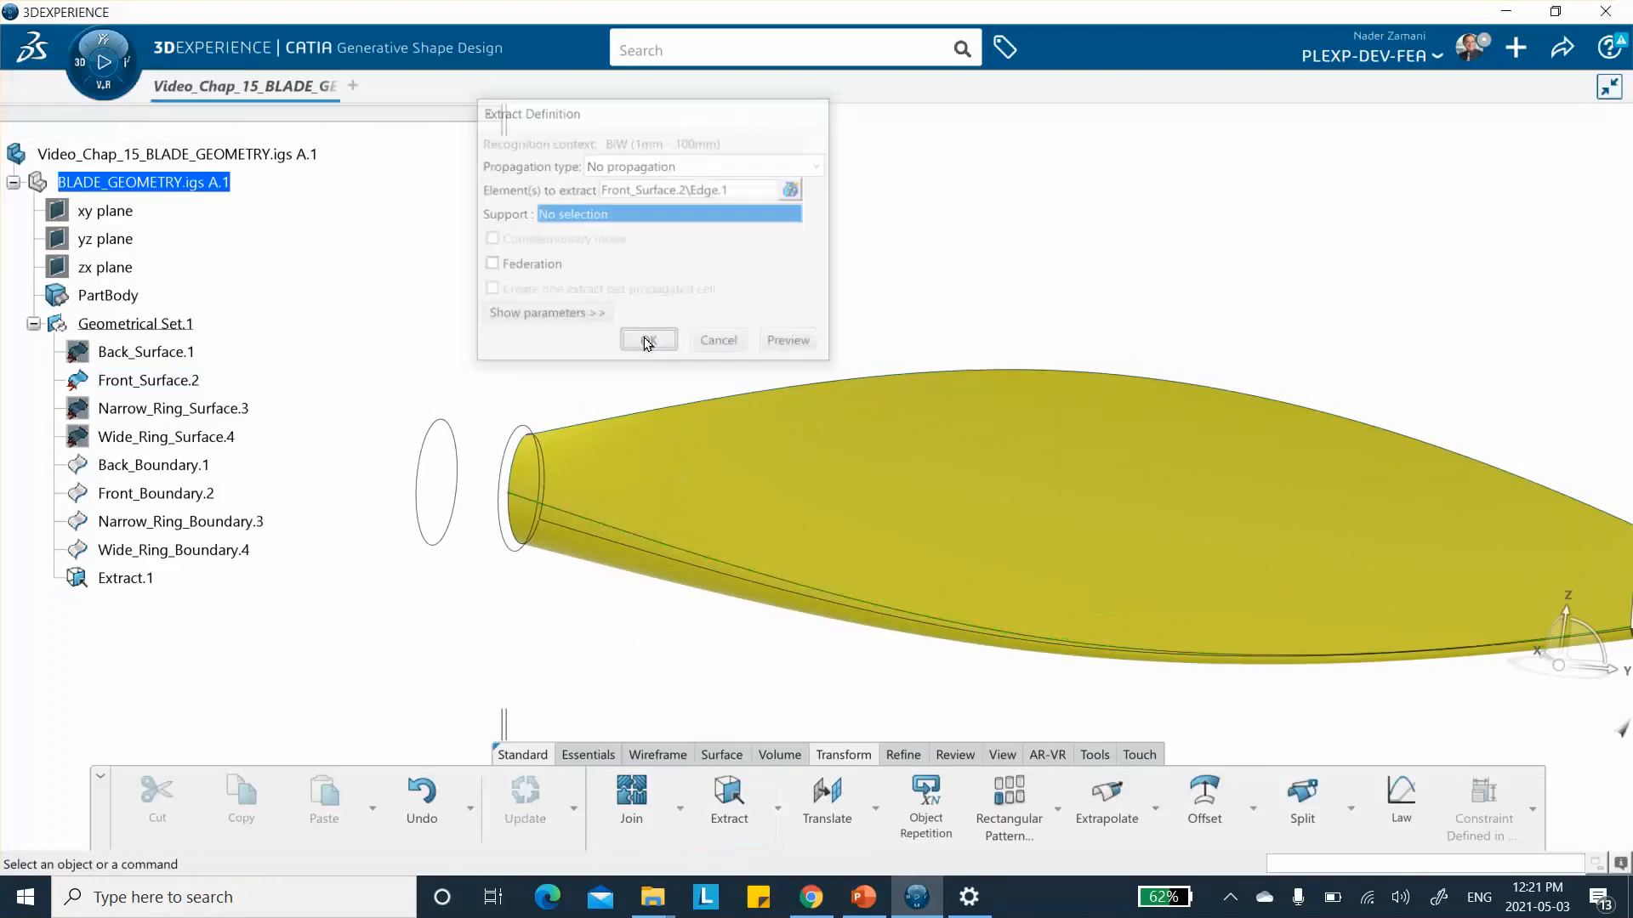
Step: Rename the extracted front edge as o-guide_Curve_Front_Extract.1
{"action": "right_click", "coordinate": [130, 577]}
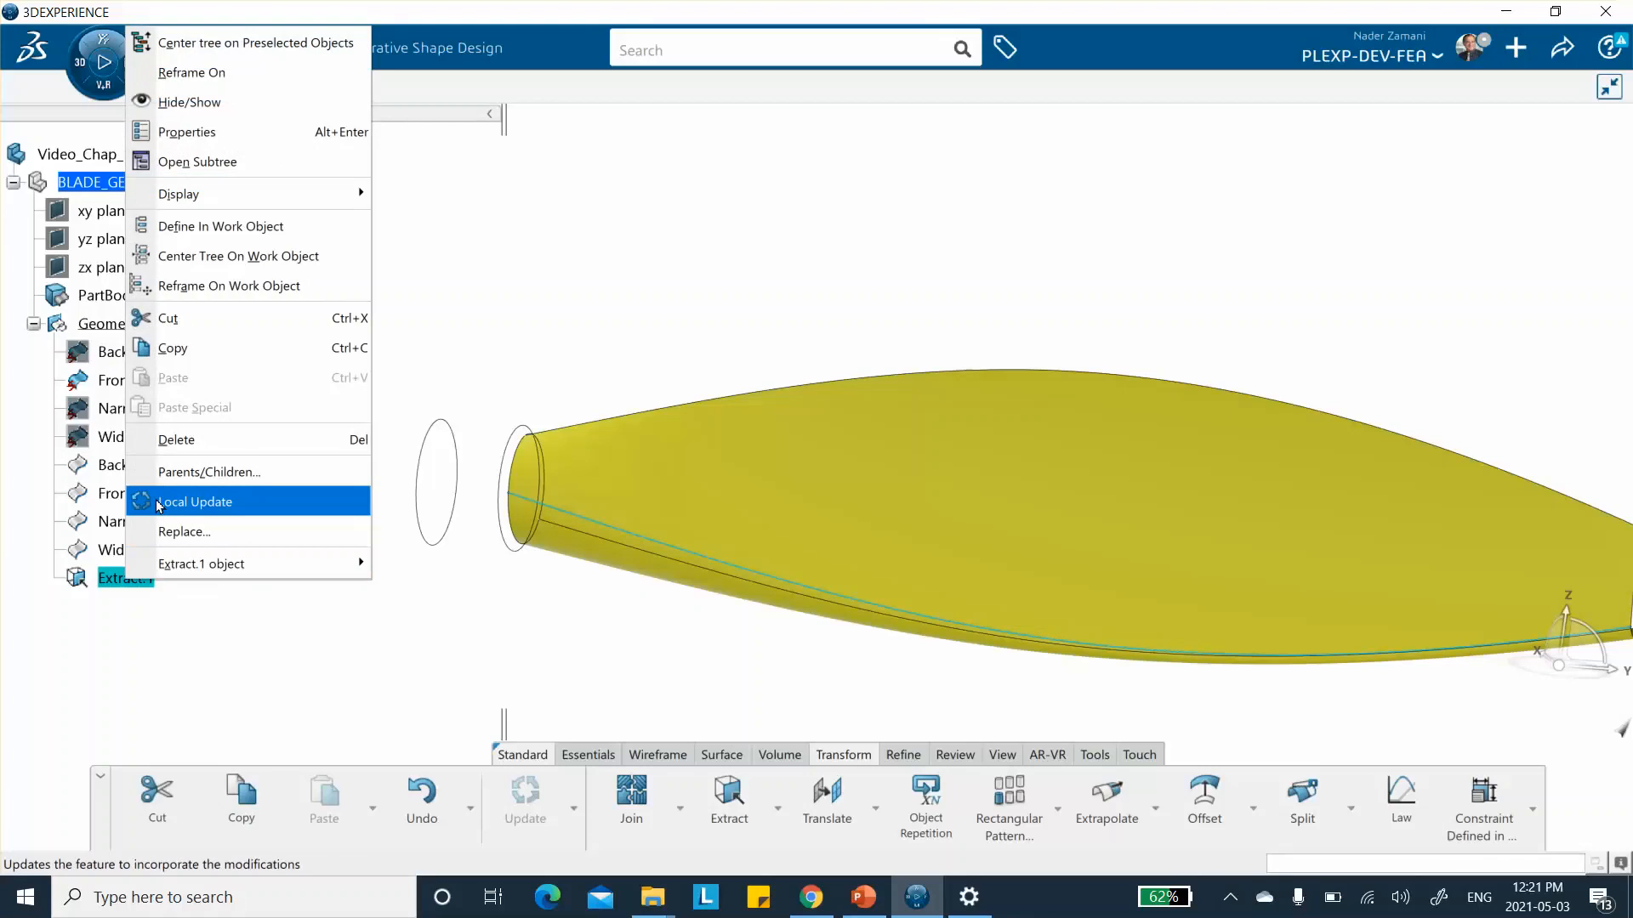
{"action": "left_click", "coordinate": [192, 132]}
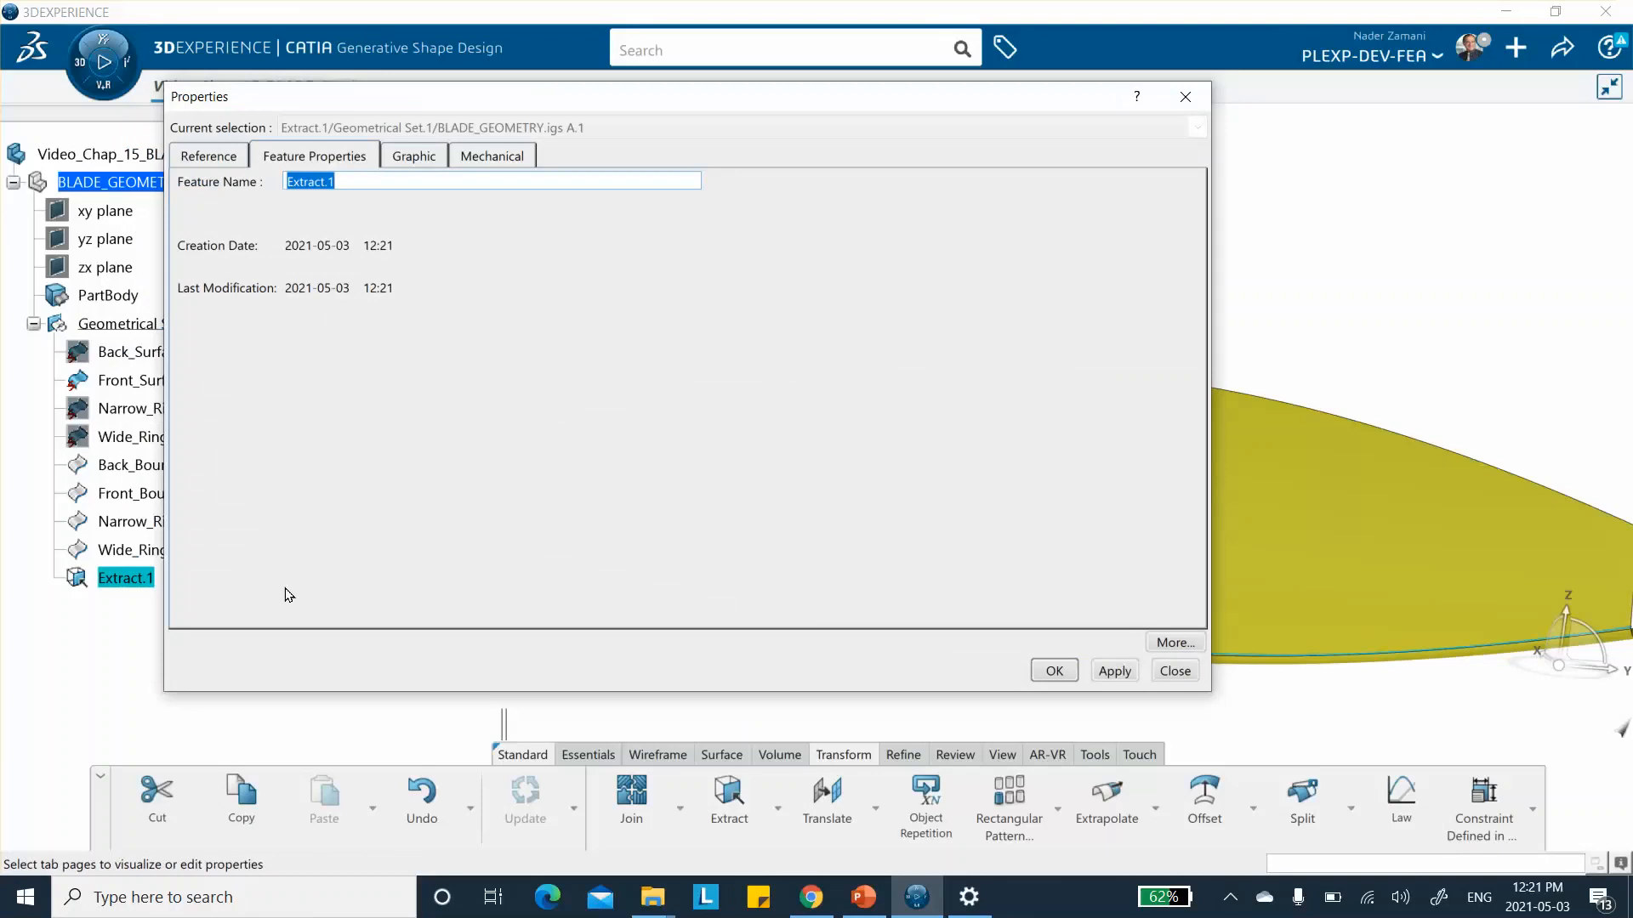
{"action": "left_click", "coordinate": [290, 181]}
{"action": "type", "text": "o-g"}
{"action": "type", "text": "ui"}
{"action": "type", "text": "d"}
{"action": "type", "text": "ed"}
{"action": "type", "text": "Curve"}
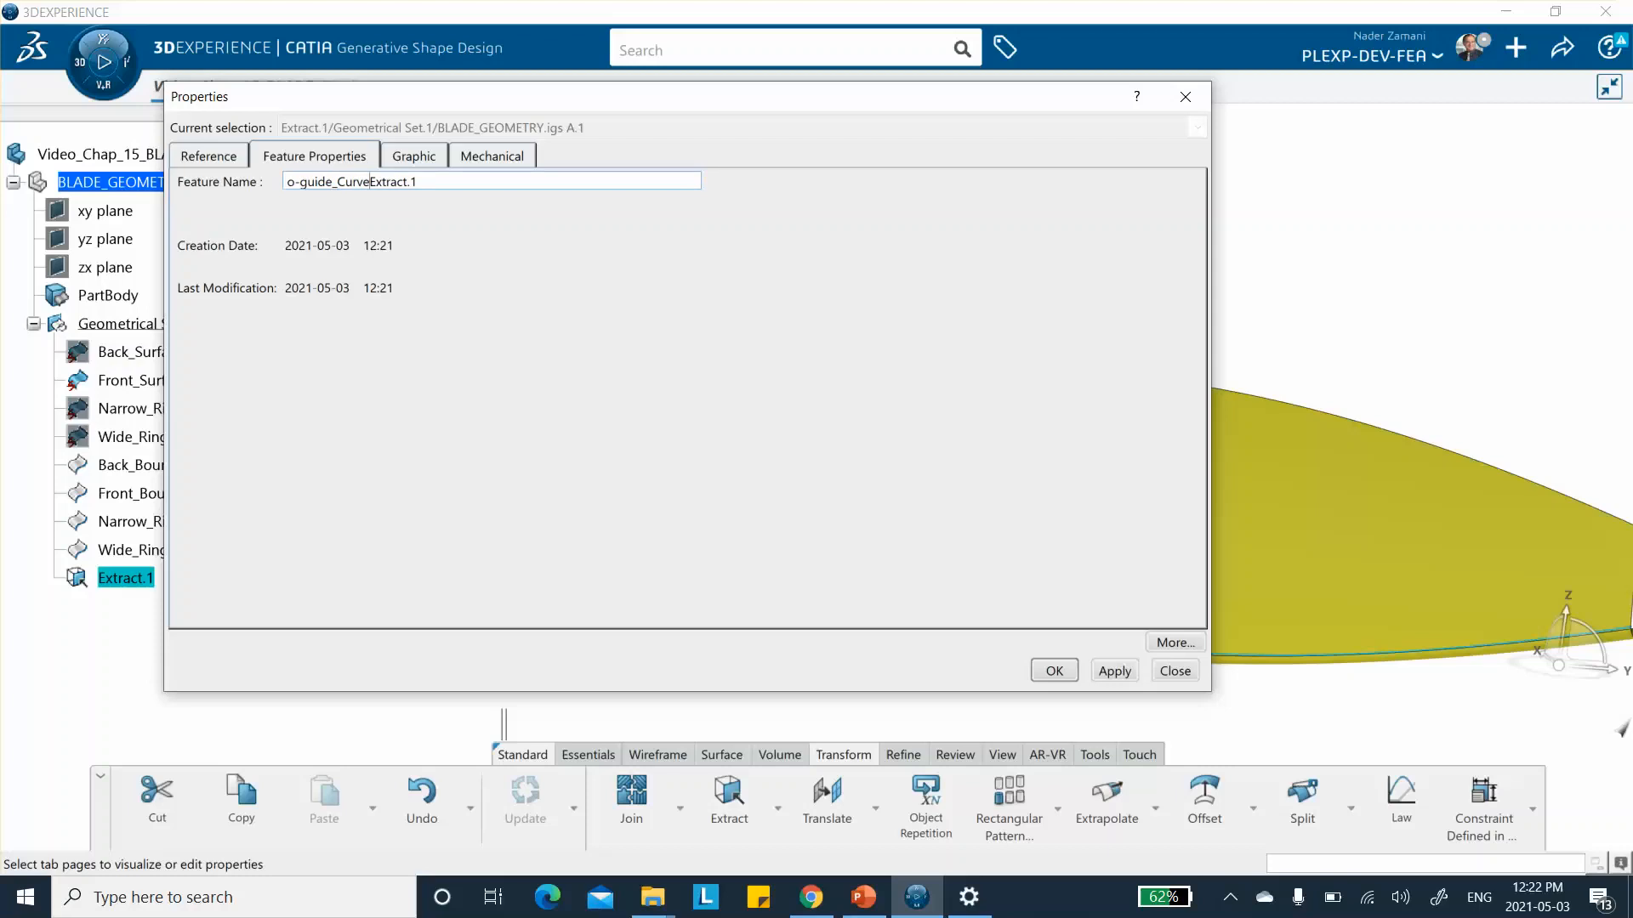
{"action": "type", "text": "_Front_"}
{"action": "left_click", "coordinate": [1054, 672]}
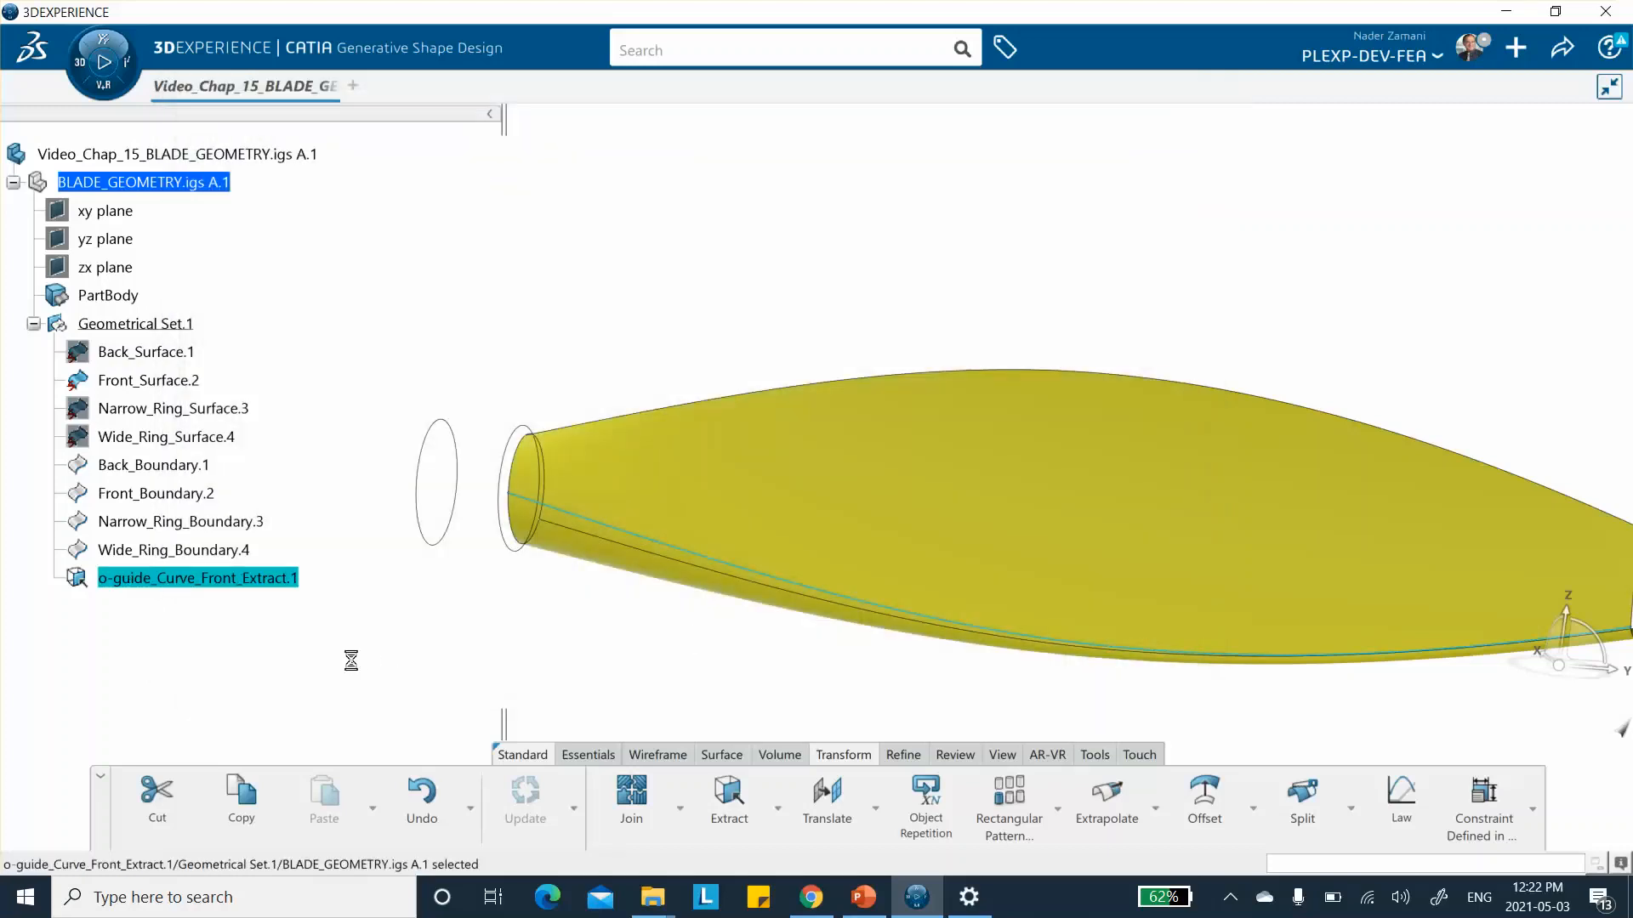
Step: Correct the extracted curve's leading letter to a zero, naming it 0-guide_Curve_Front_Extract.1
{"action": "right_click", "coordinate": [121, 579]}
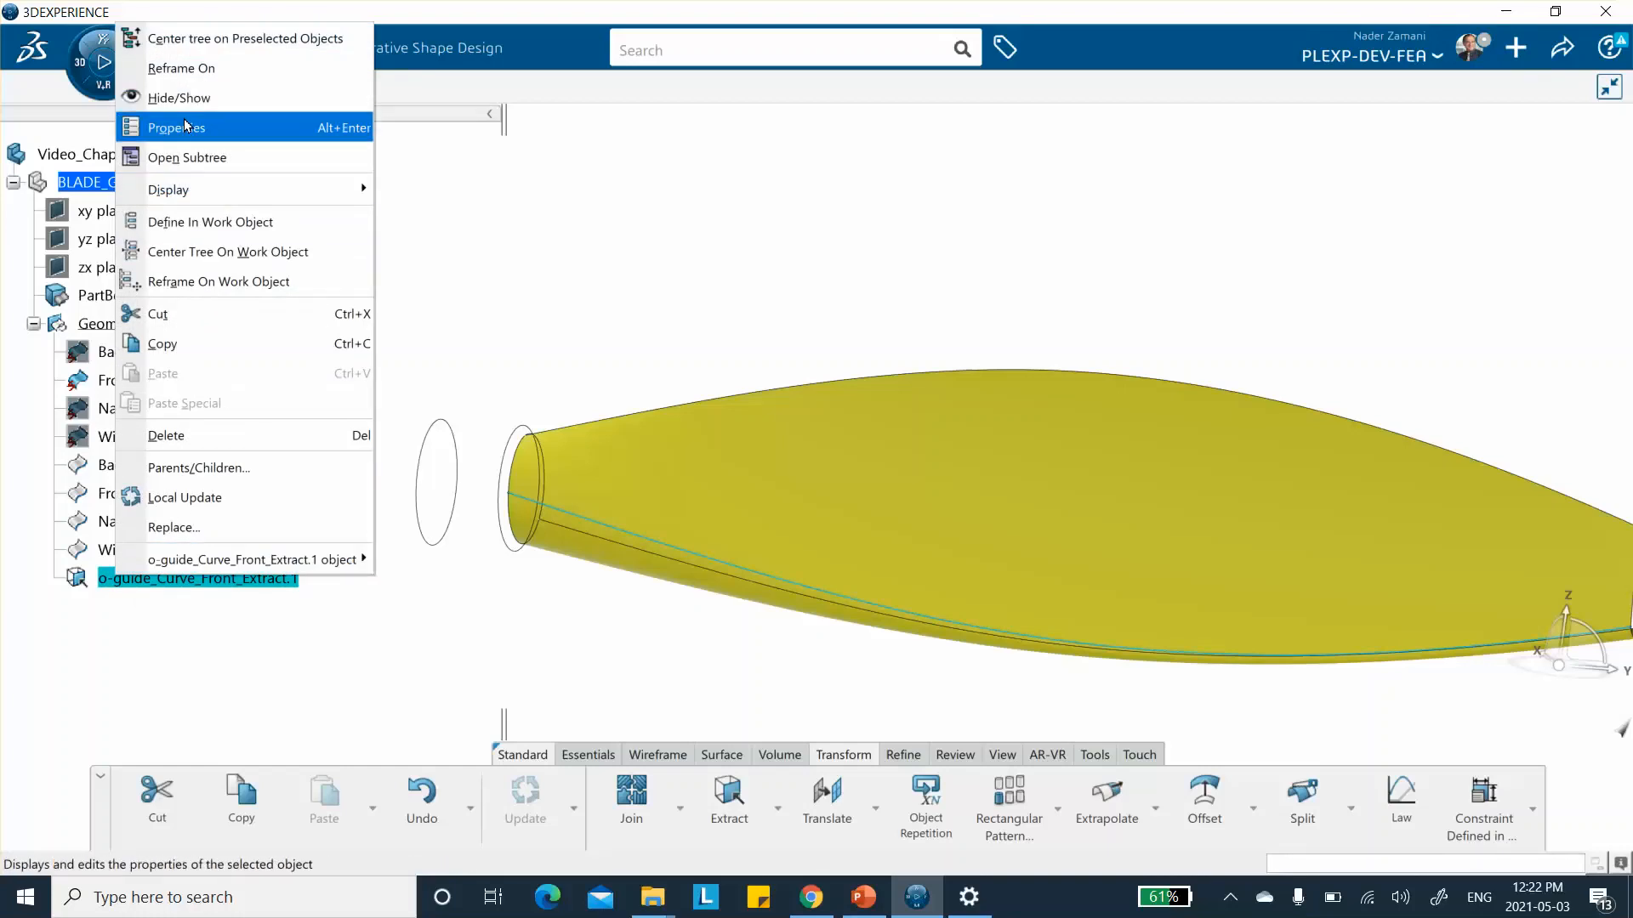
{"action": "left_click", "coordinate": [187, 128]}
{"action": "left_click", "coordinate": [328, 185]}
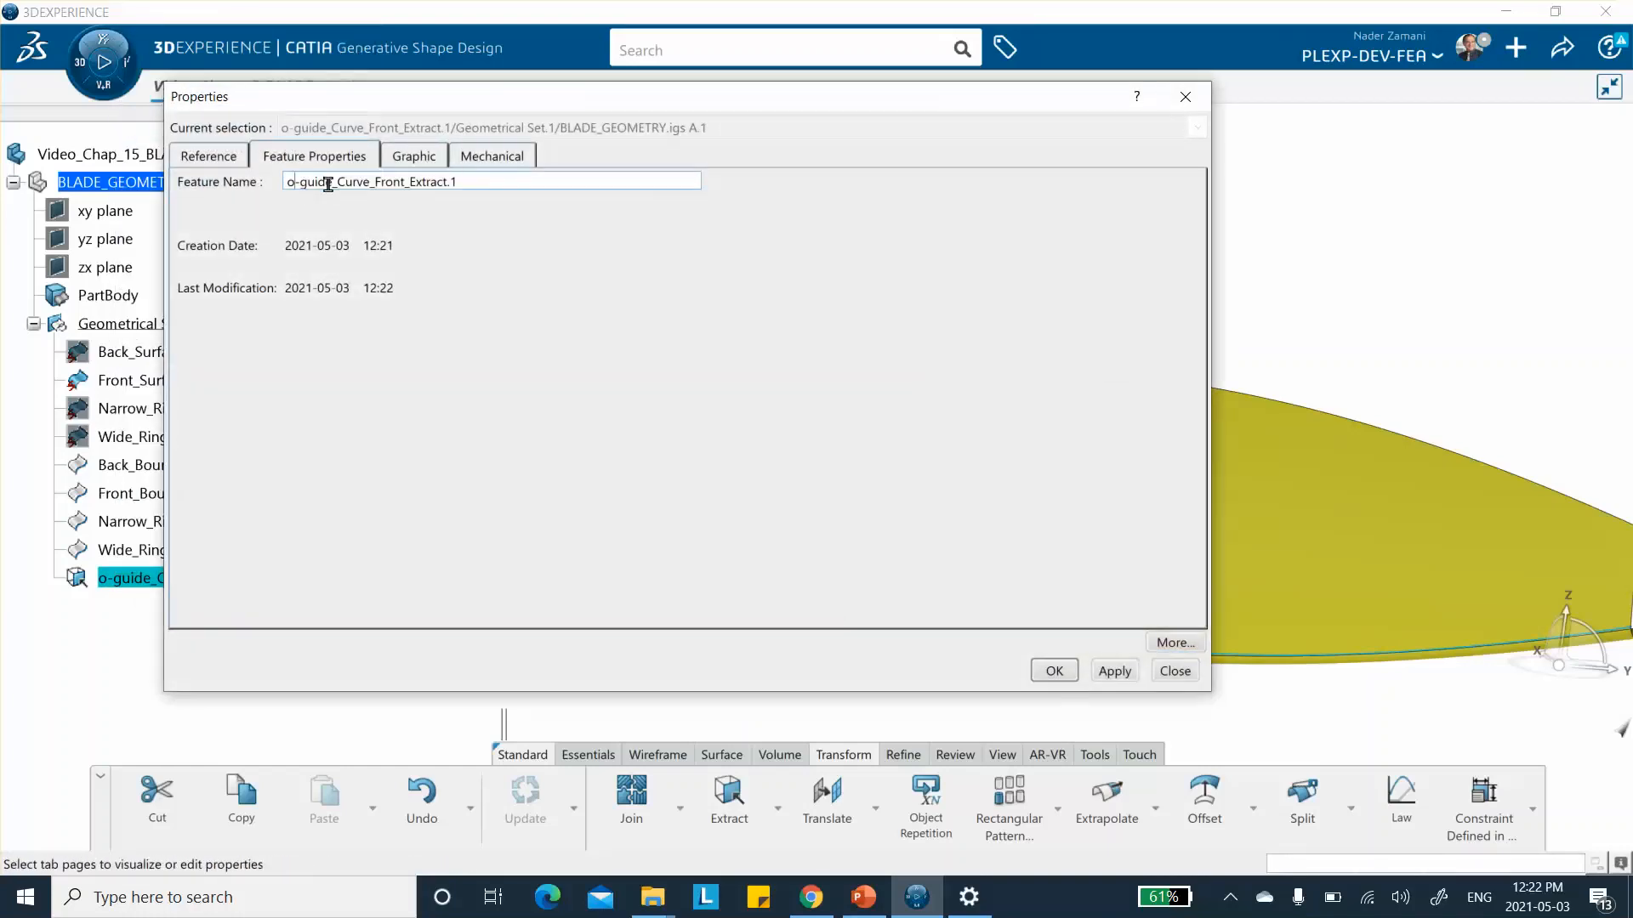
{"action": "key", "text": "BackSpace"}
{"action": "type", "text": "0"}
{"action": "left_click", "coordinate": [1051, 671]}
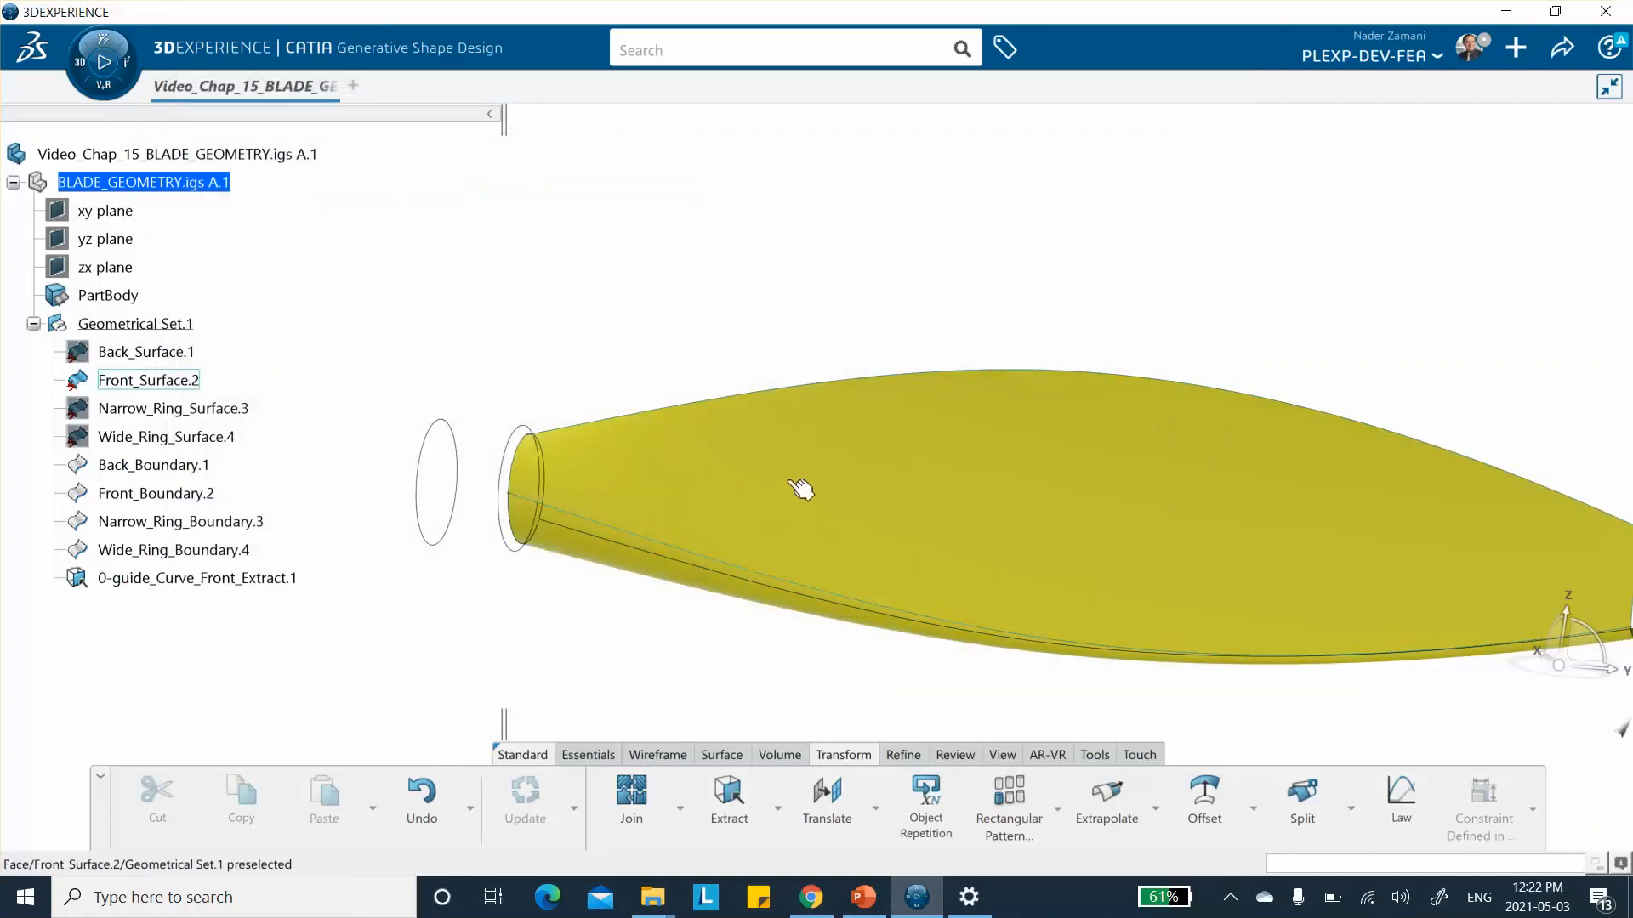
Step: Hide Front_Surface.2 and show Back_Surface.1
{"action": "right_click", "coordinate": [166, 393]}
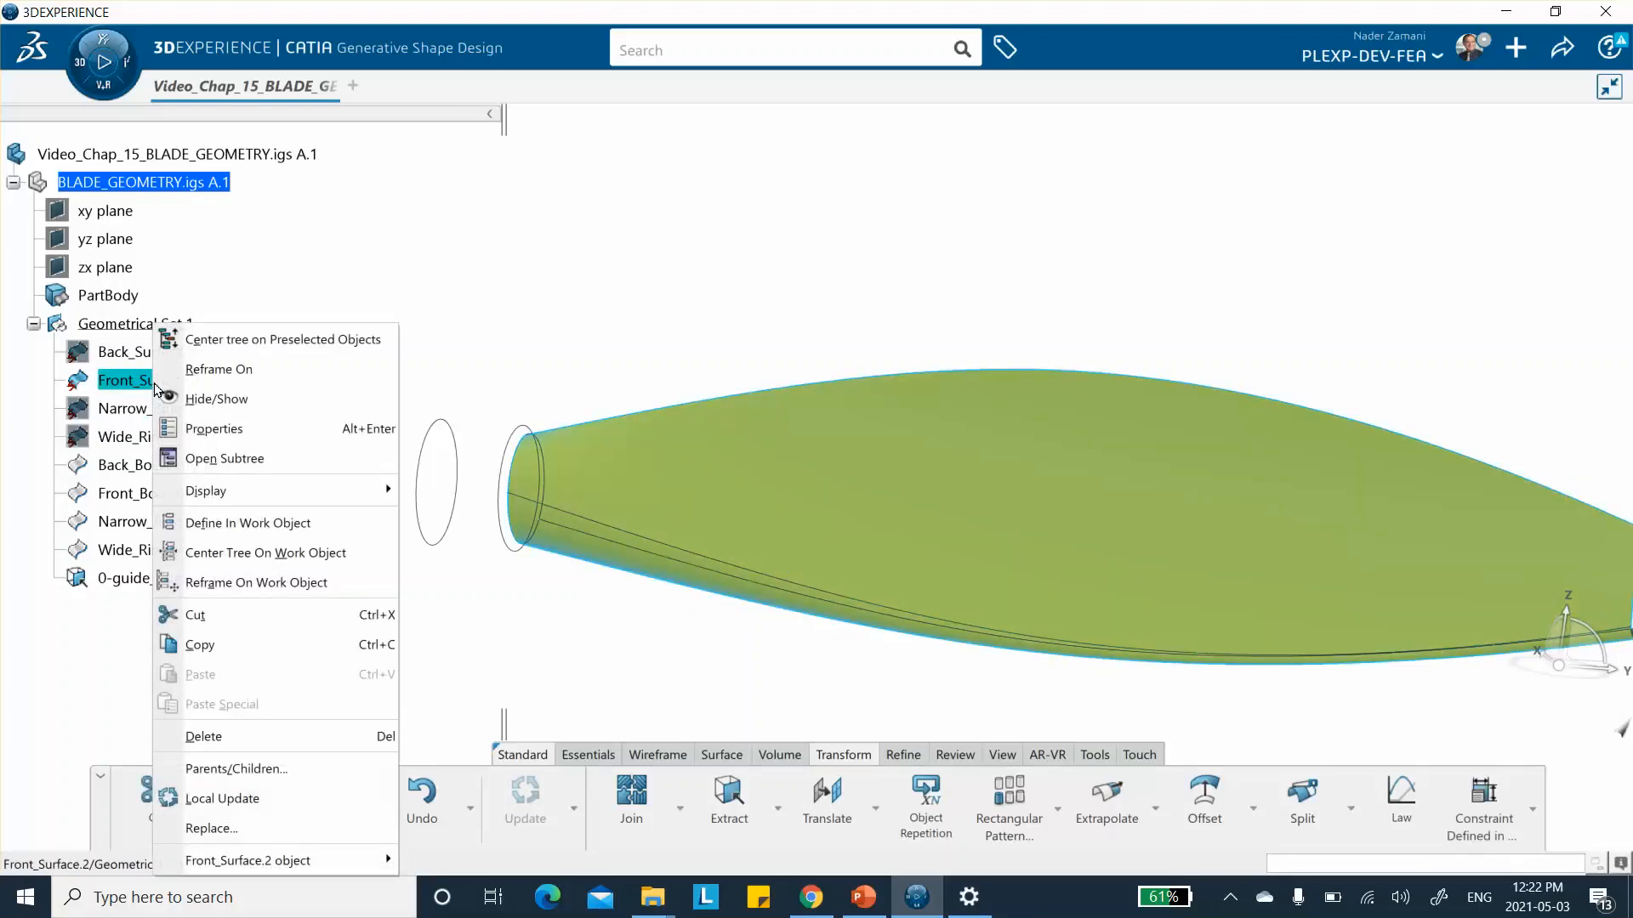
{"action": "left_click", "coordinate": [247, 295]}
{"action": "right_click", "coordinate": [173, 351]}
{"action": "left_click", "coordinate": [179, 402]}
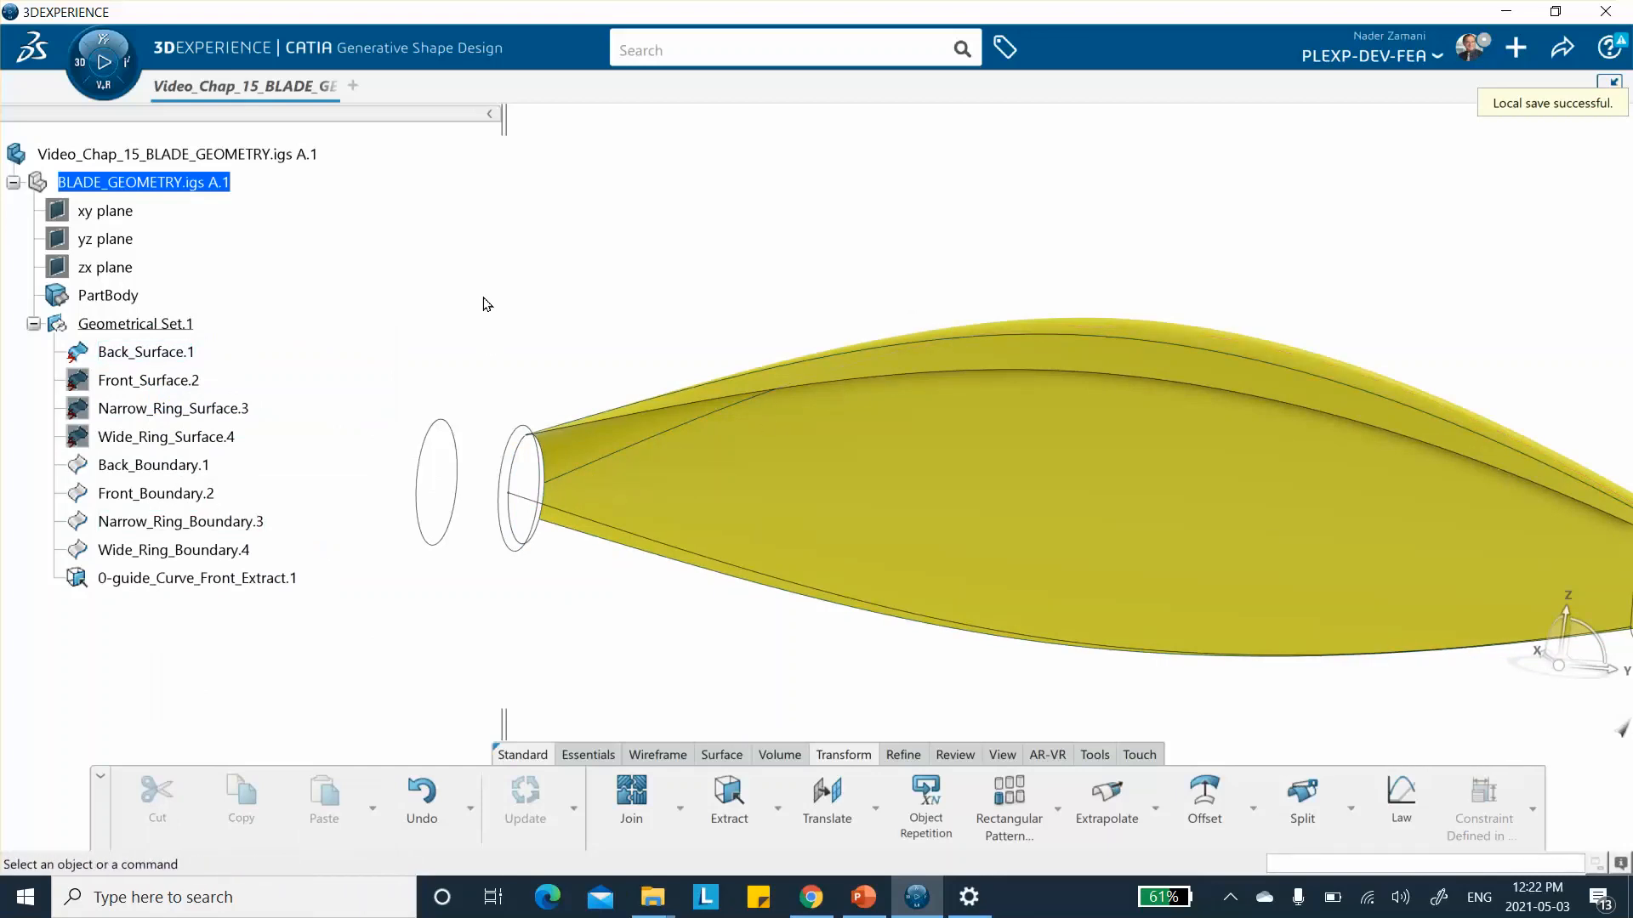
Step: Extract the long edge of Back_Surface.1 that arches from the blade root over the upper side, with no propagation and no support
{"action": "left_click", "coordinate": [730, 800]}
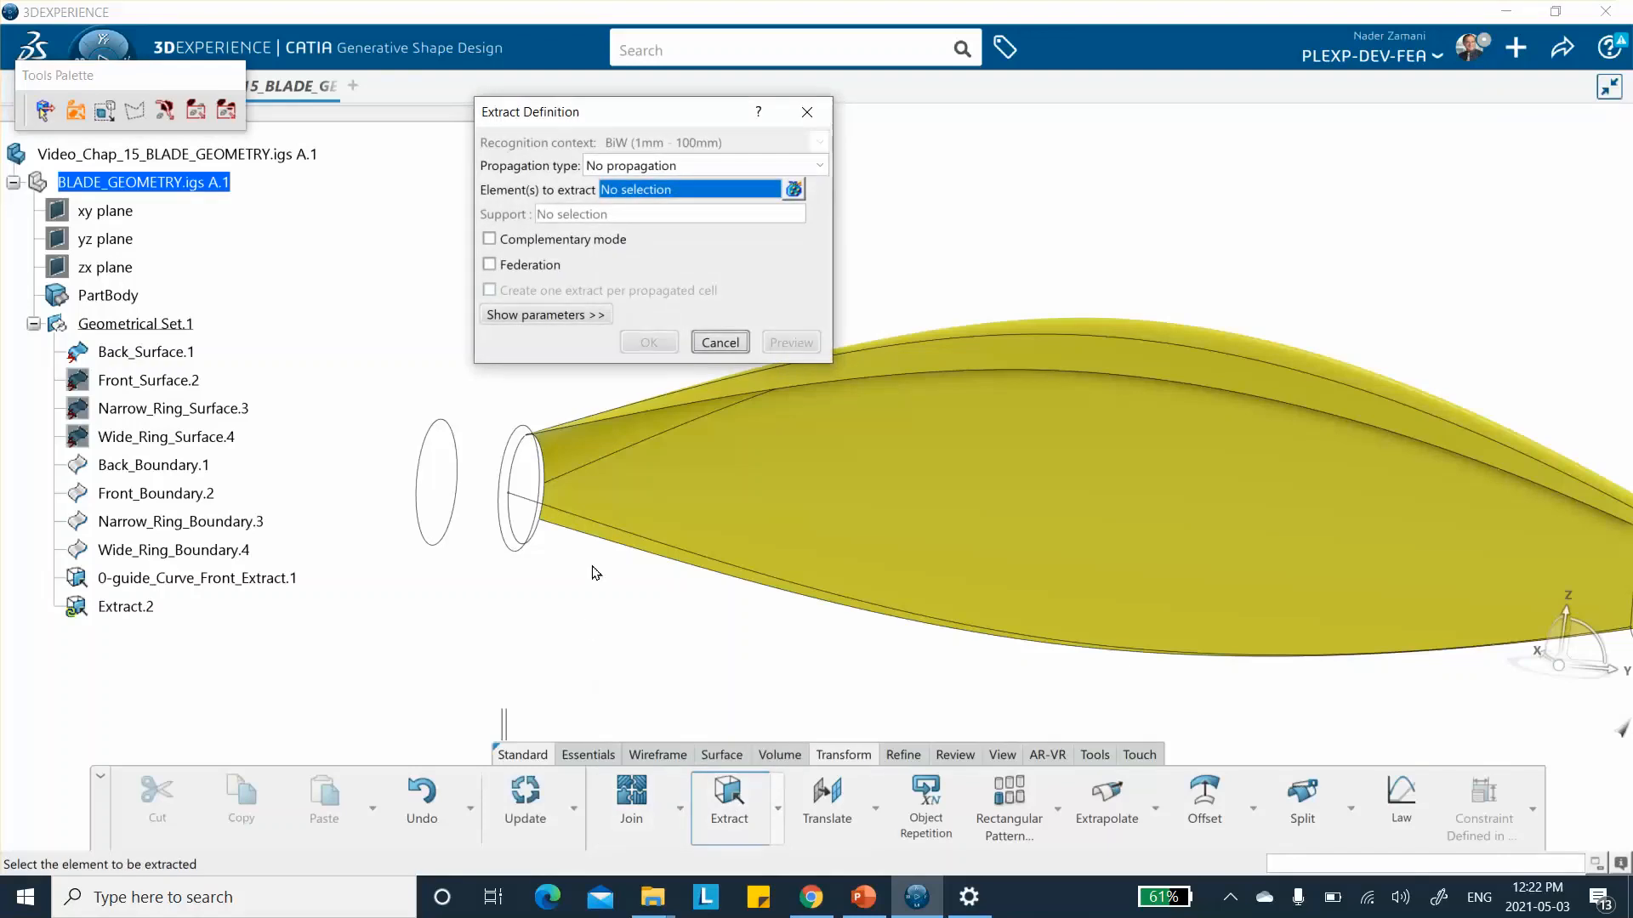
{"action": "left_click", "coordinate": [607, 468]}
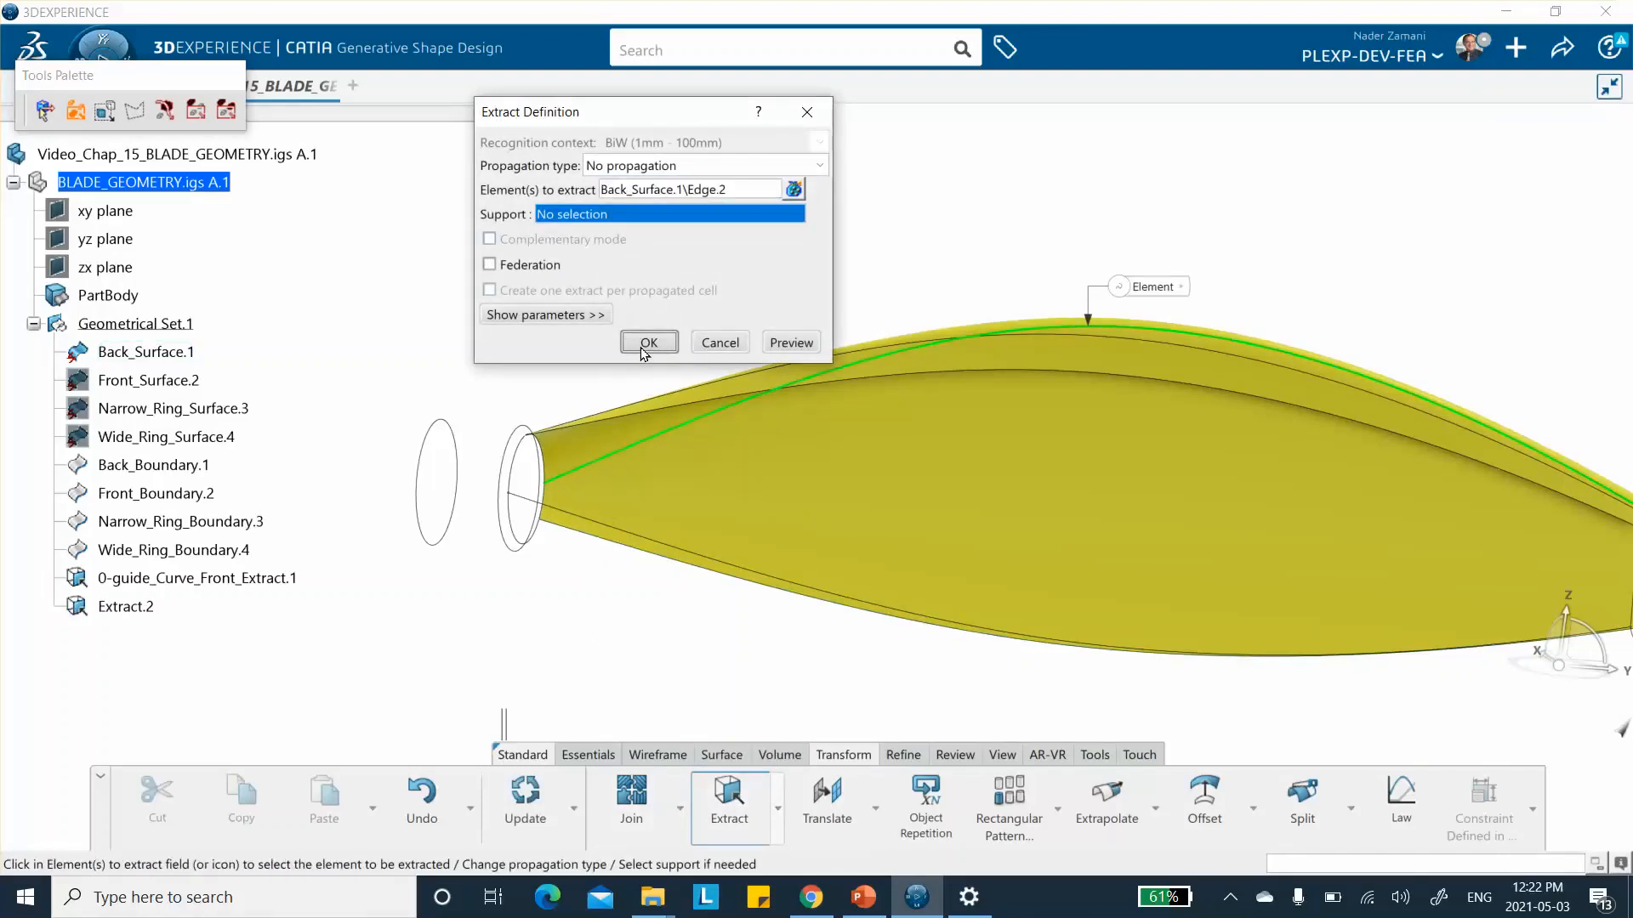
{"action": "key", "text": "Return"}
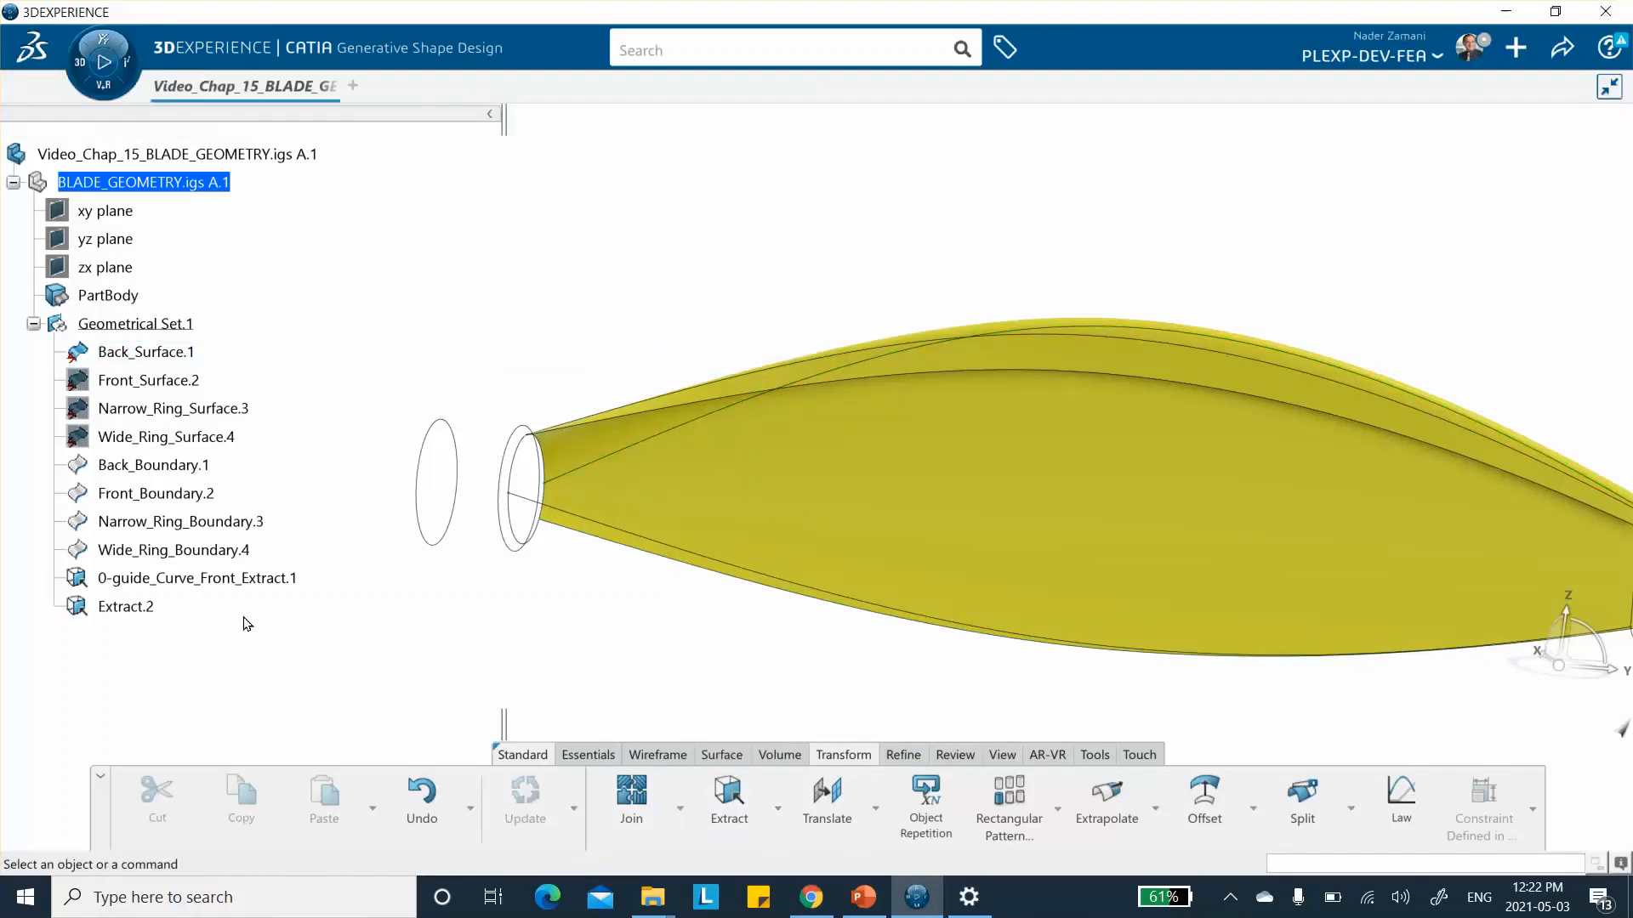
Step: Rename the extracted back edge as 0-guide-curve-back-Extract.2
{"action": "right_click", "coordinate": [138, 611]}
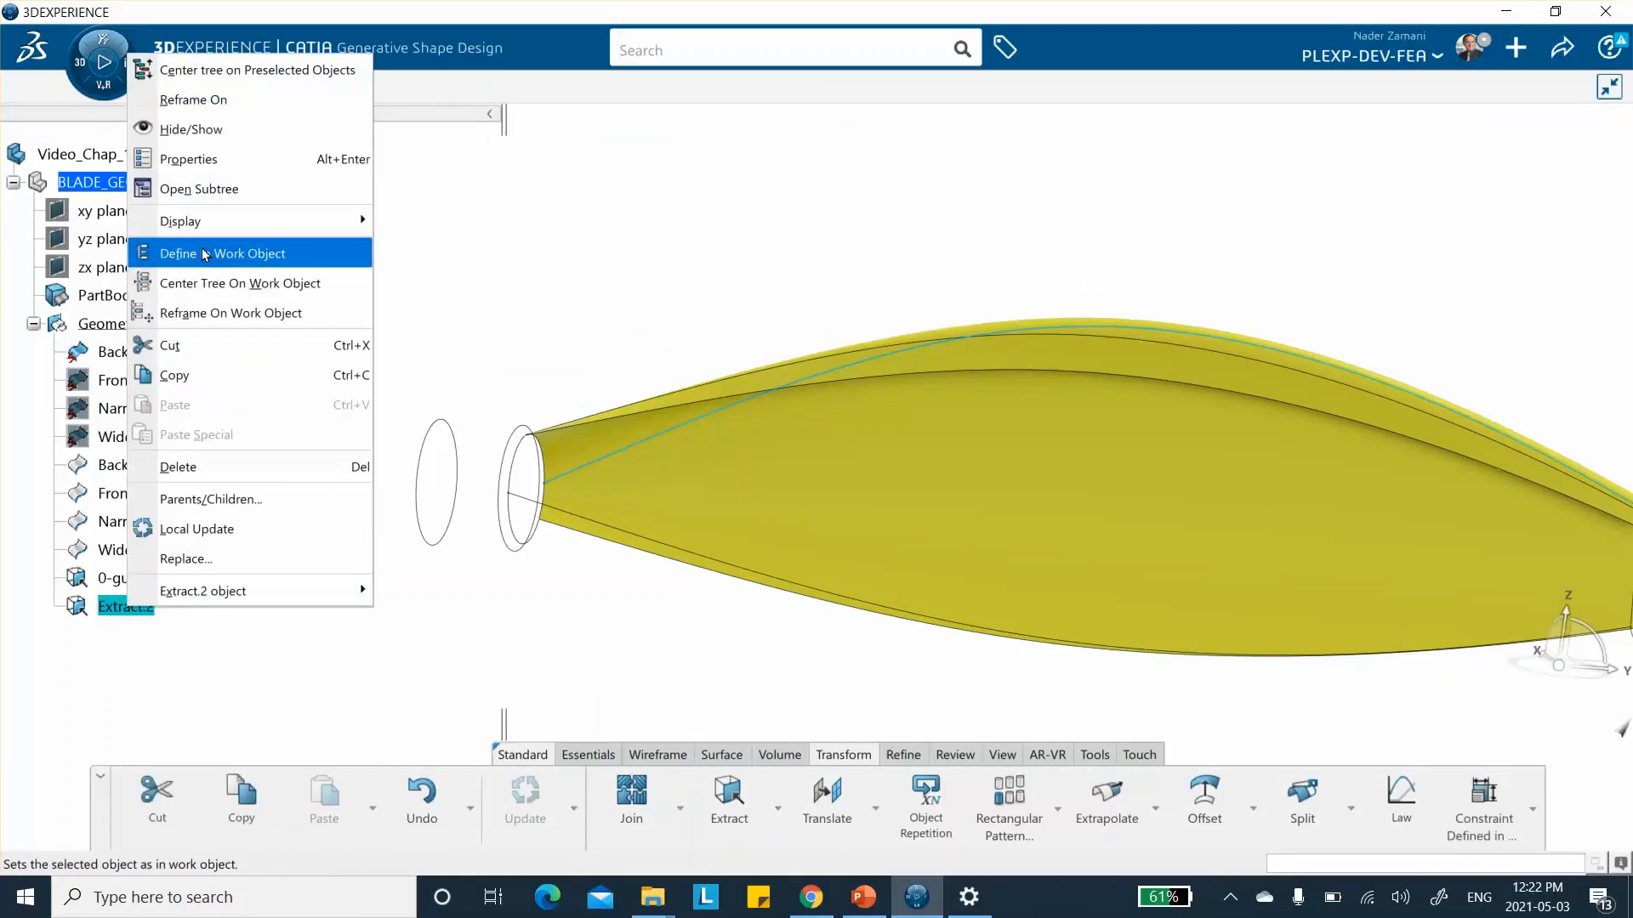
{"action": "left_click", "coordinate": [195, 159]}
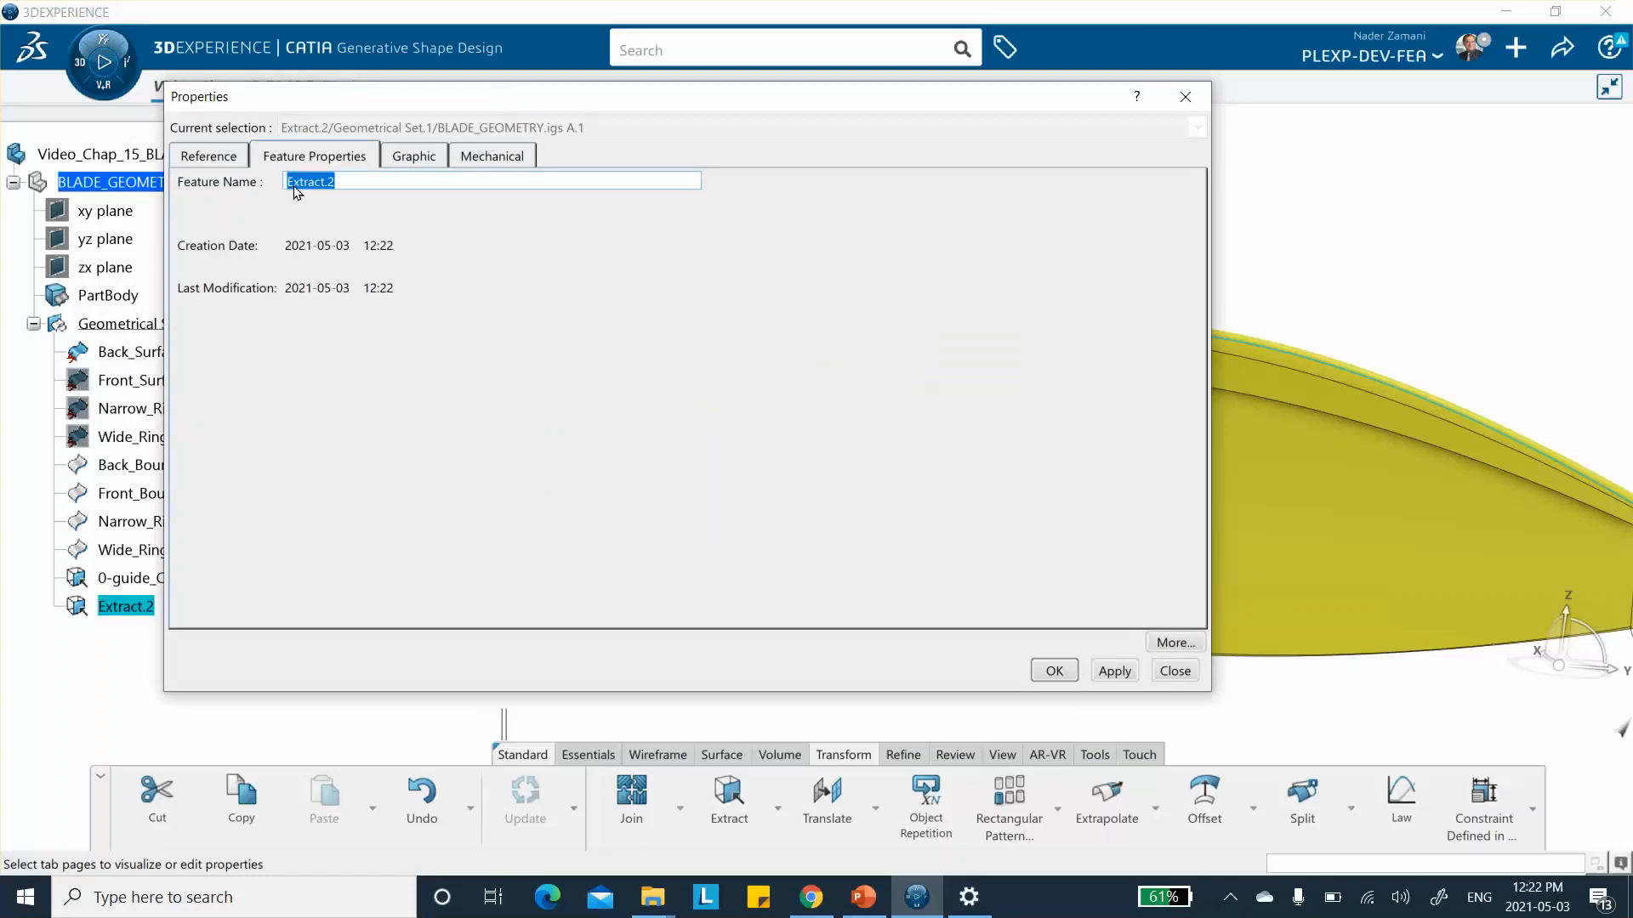
{"action": "left_click", "coordinate": [281, 181]}
{"action": "type", "text": "0-guide-curve-"}
{"action": "type", "text": "back-"}
{"action": "left_click_drag", "start_coordinate": [599, 99], "coordinate": [736, 100]}
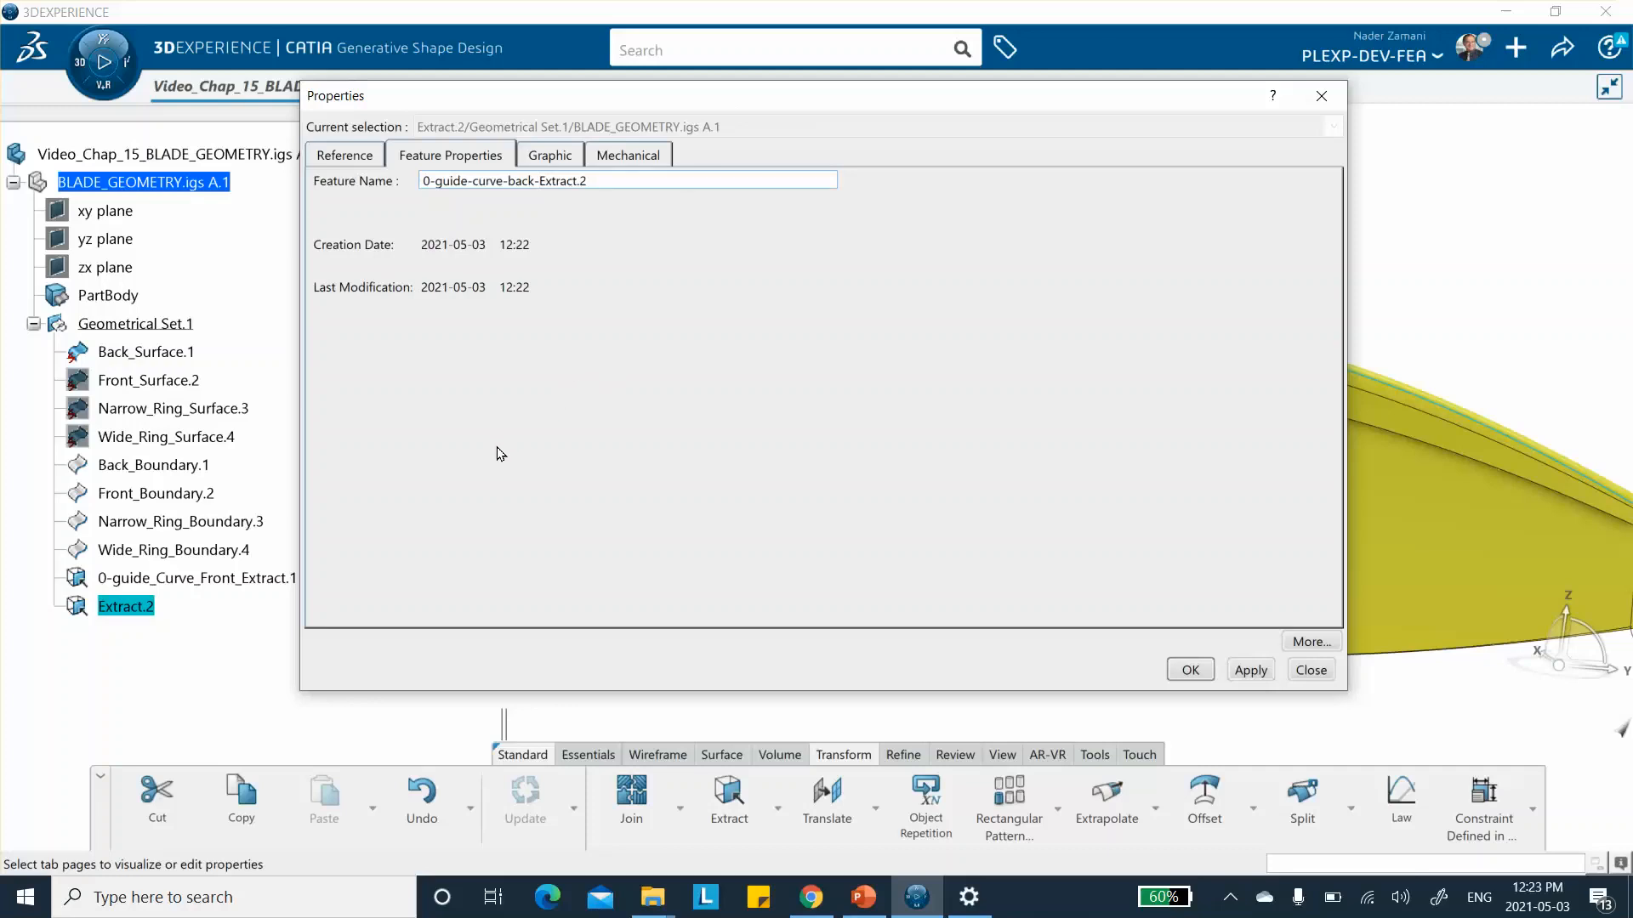
{"action": "left_click", "coordinate": [1190, 670]}
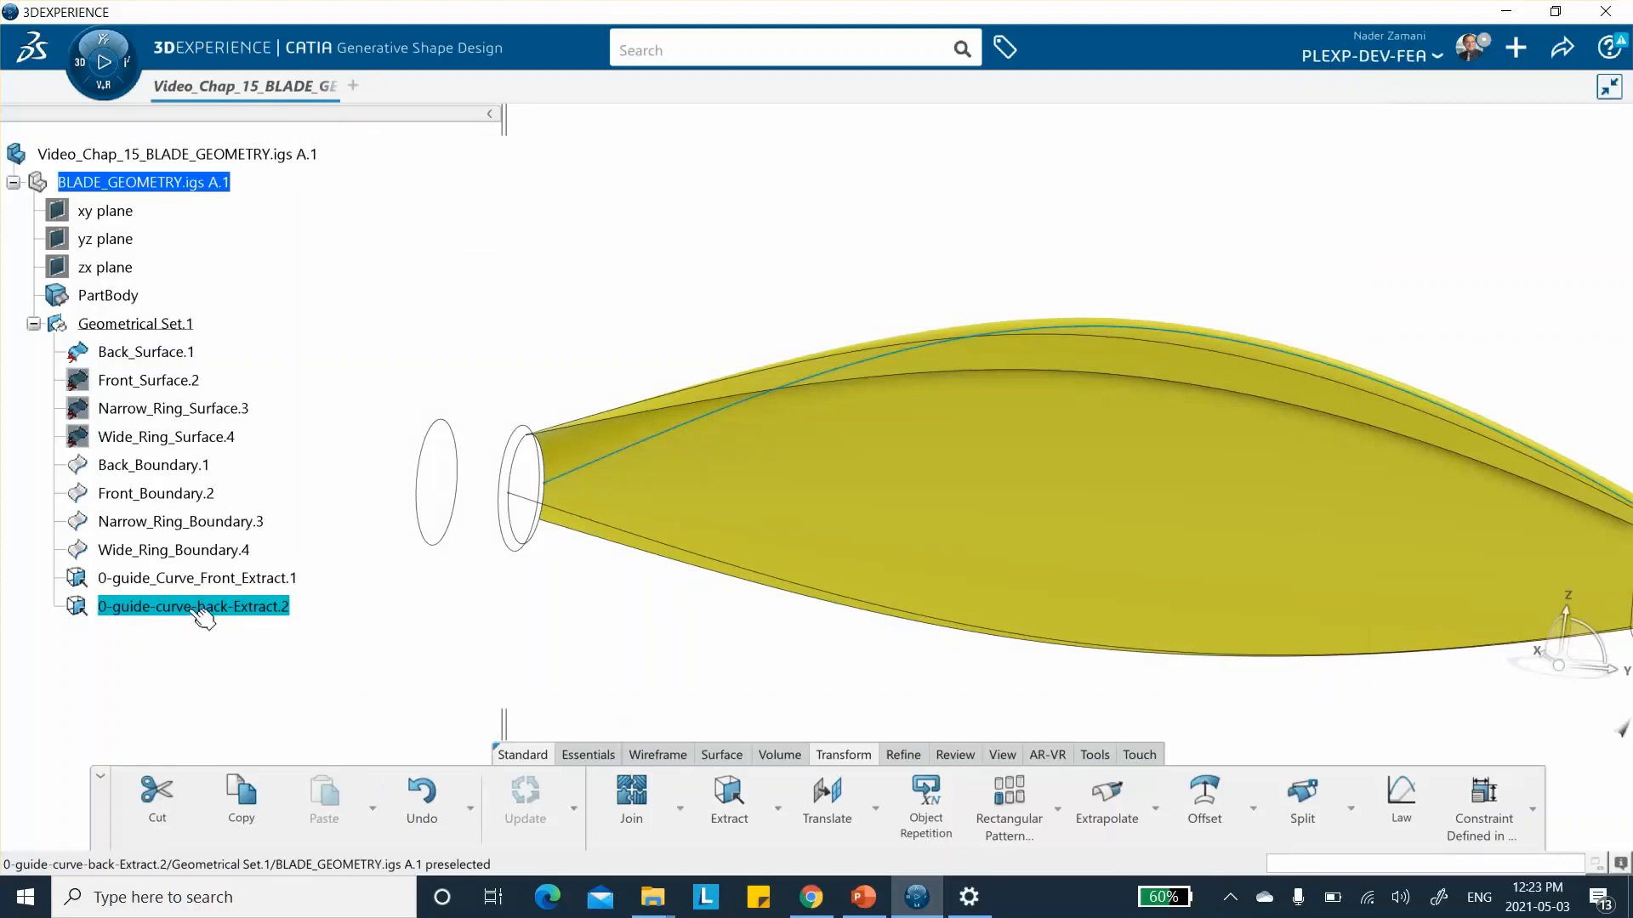
Step: Capitalize "Curve" in the back extract's name, making it 0-guide-Curve-back-Extract.2, and save the model
{"action": "right_click", "coordinate": [204, 610]}
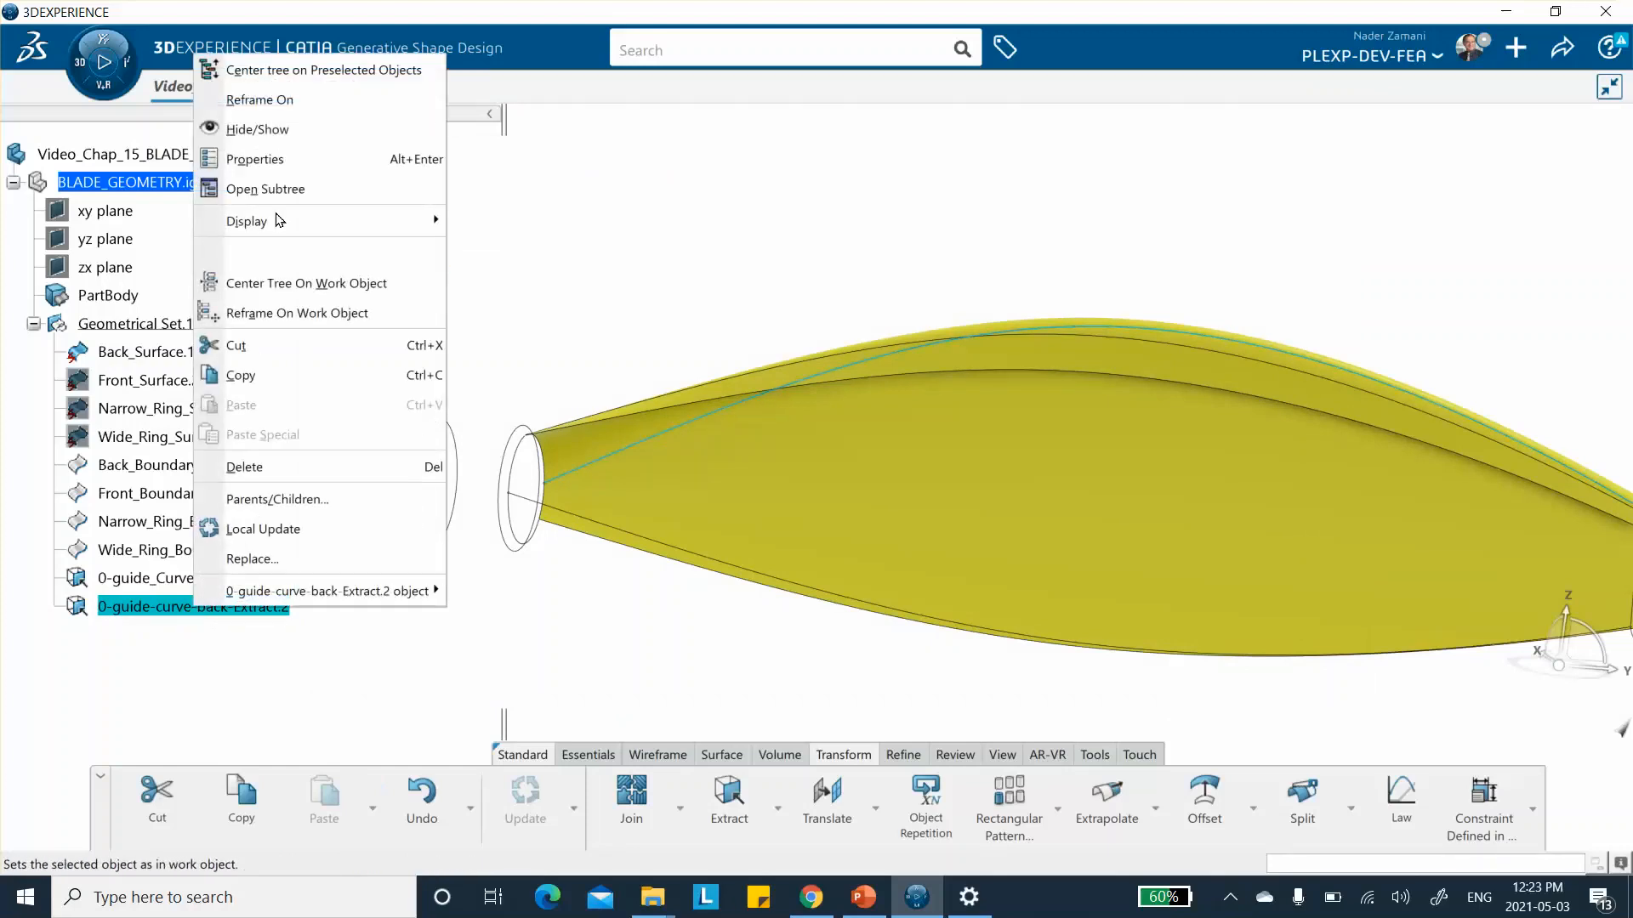
{"action": "left_click", "coordinate": [283, 162]}
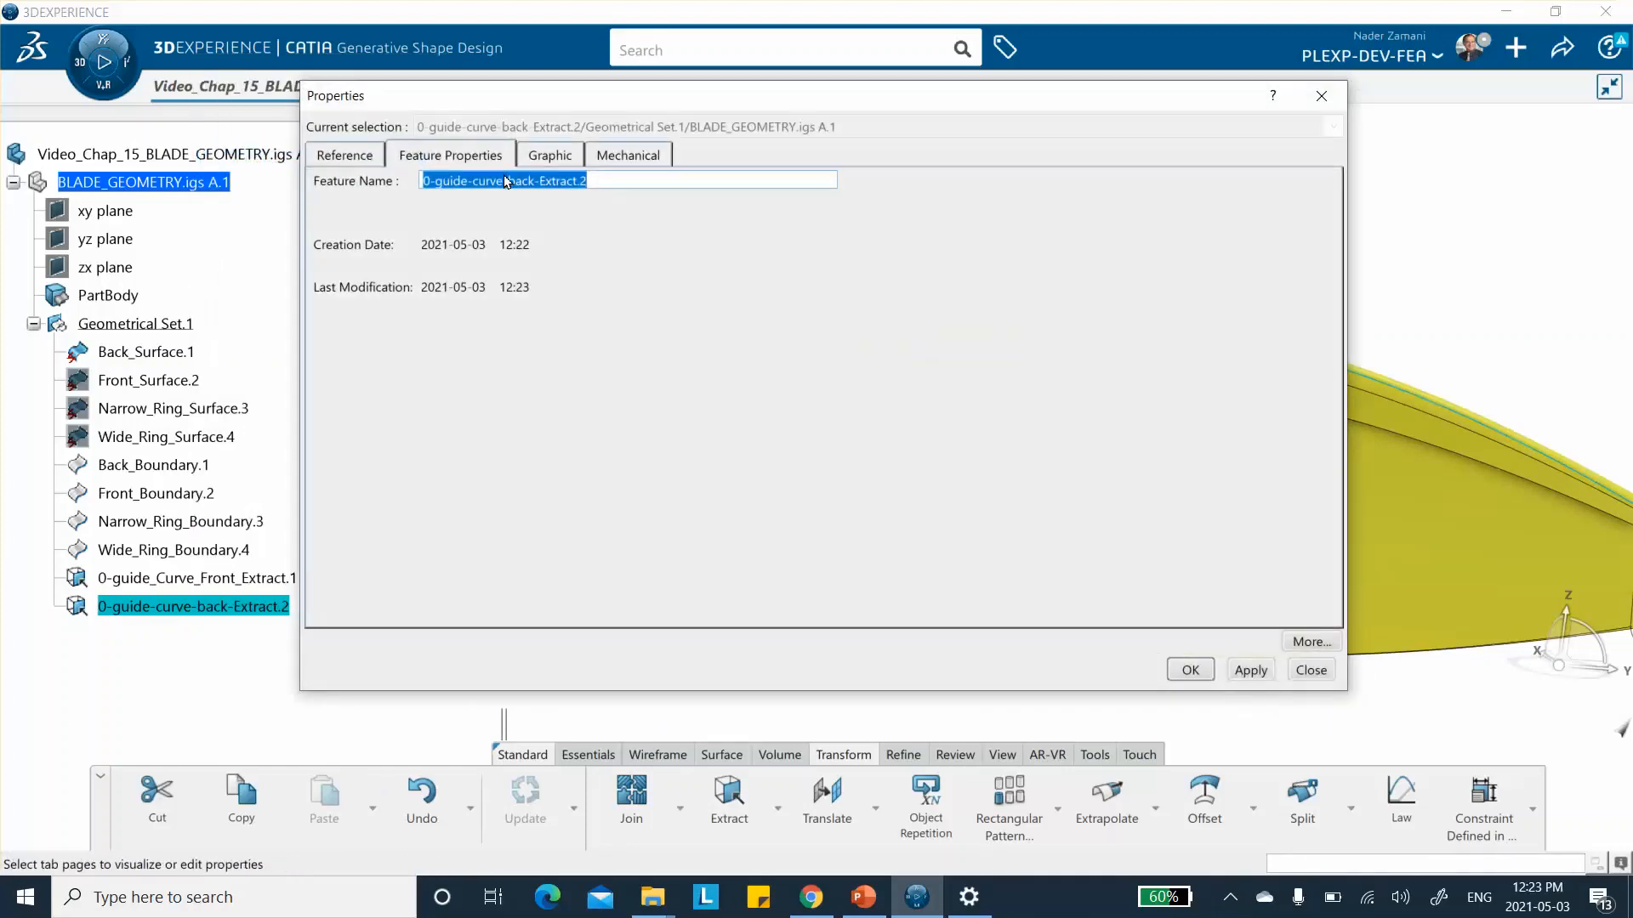
{"action": "left_click", "coordinate": [489, 182]}
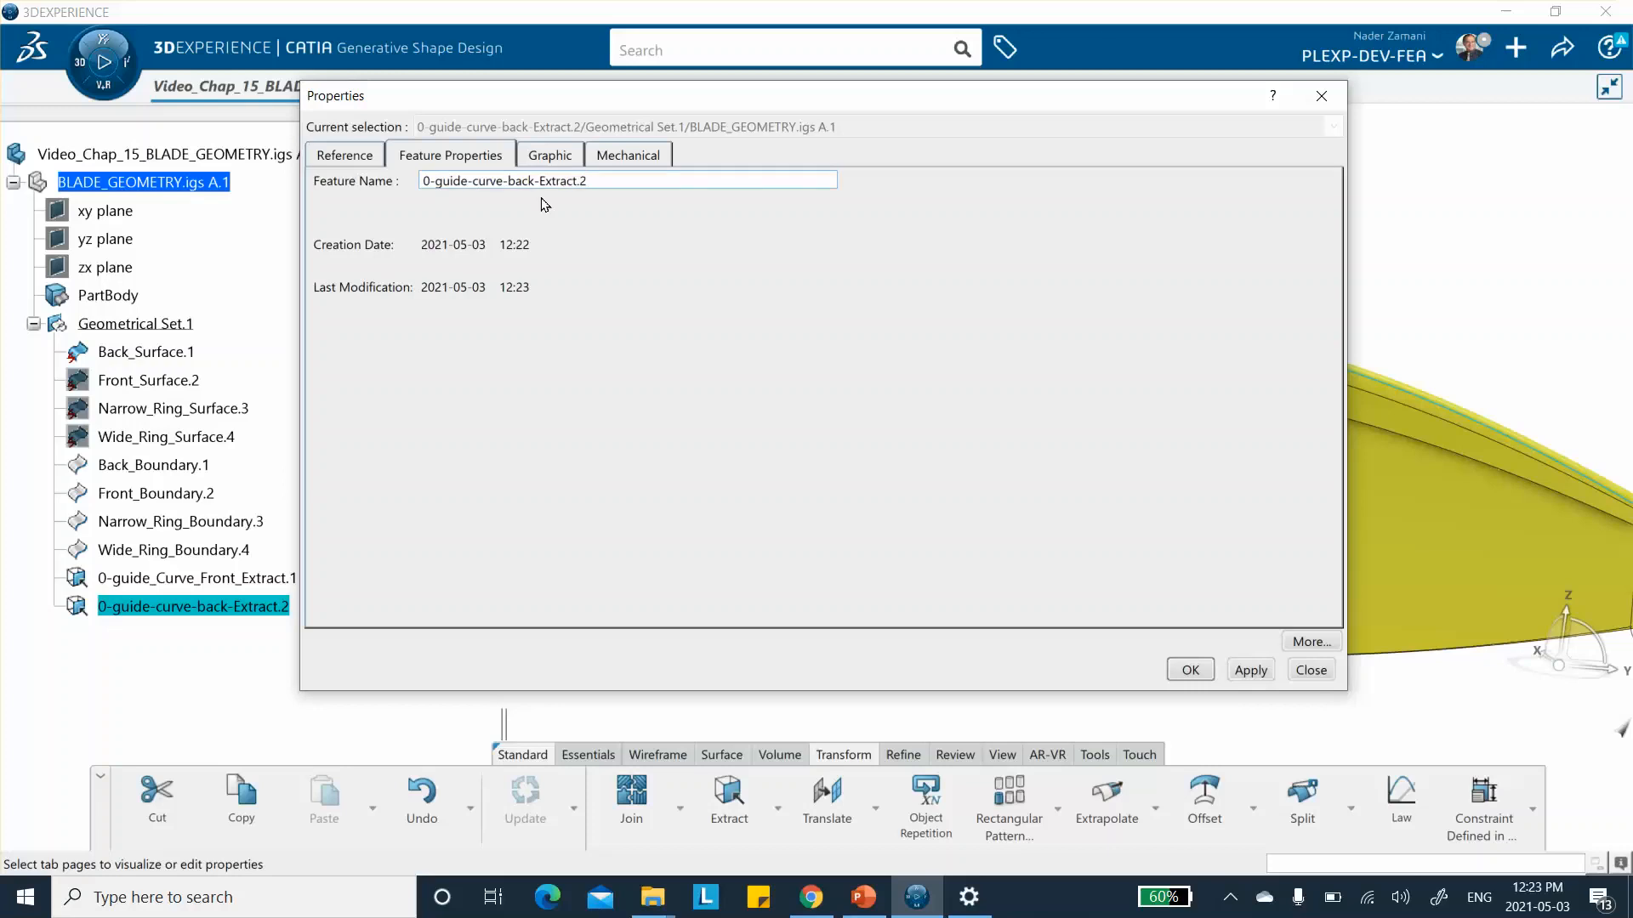
{"action": "key", "text": "BackSpace"}
{"action": "type", "text": "C"}
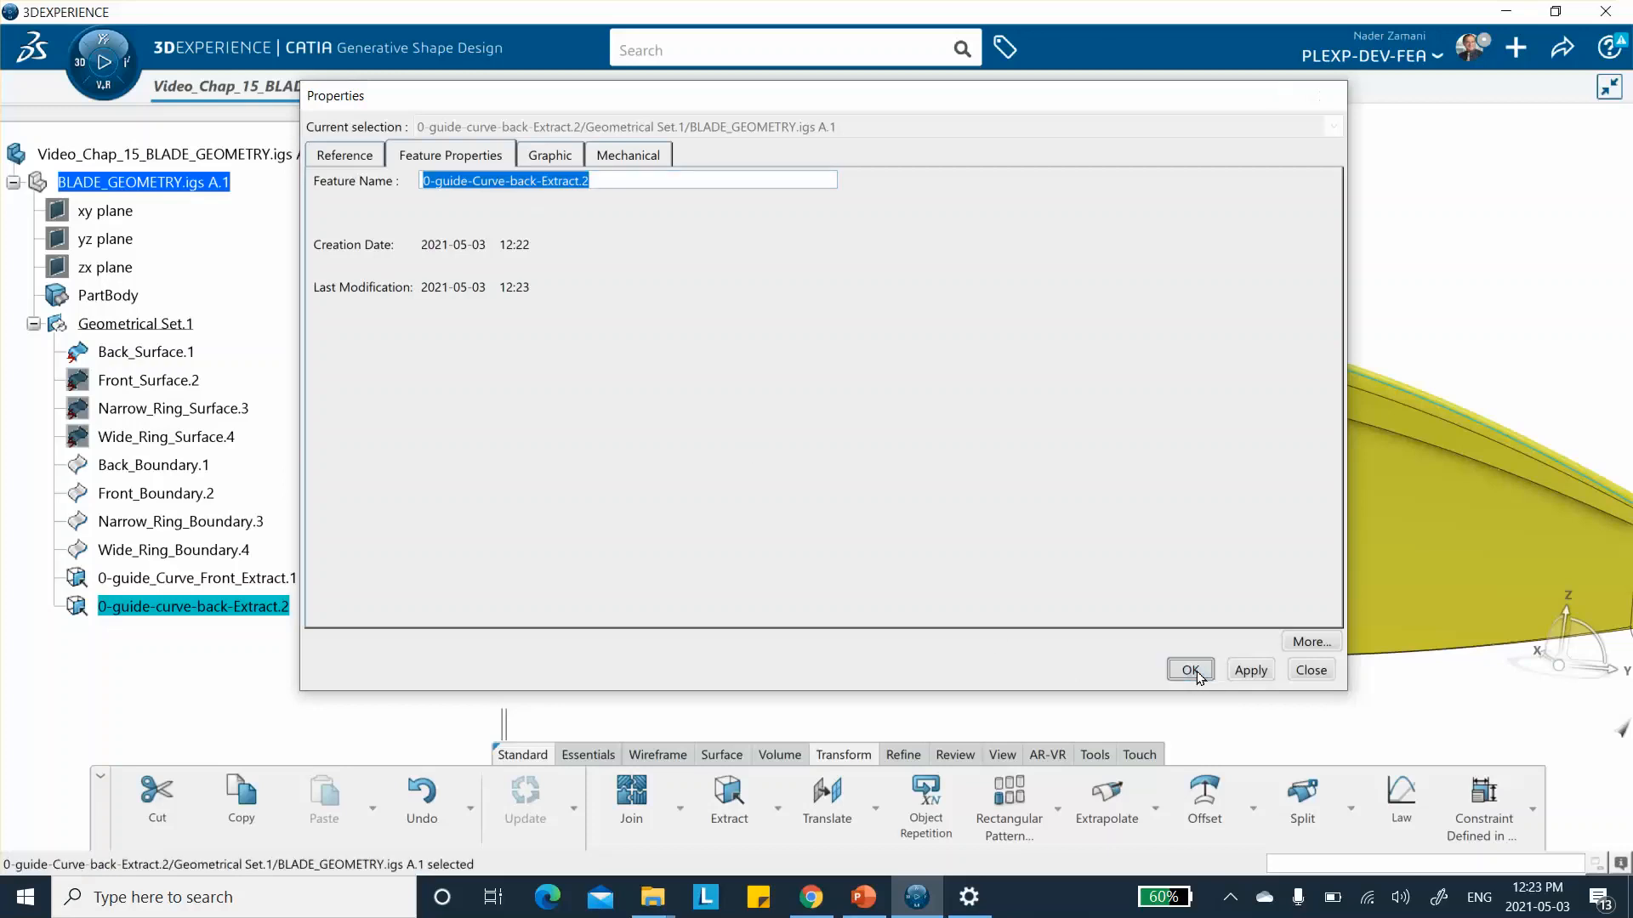
{"action": "left_click", "coordinate": [1194, 670]}
{"action": "left_click", "coordinate": [1565, 47]}
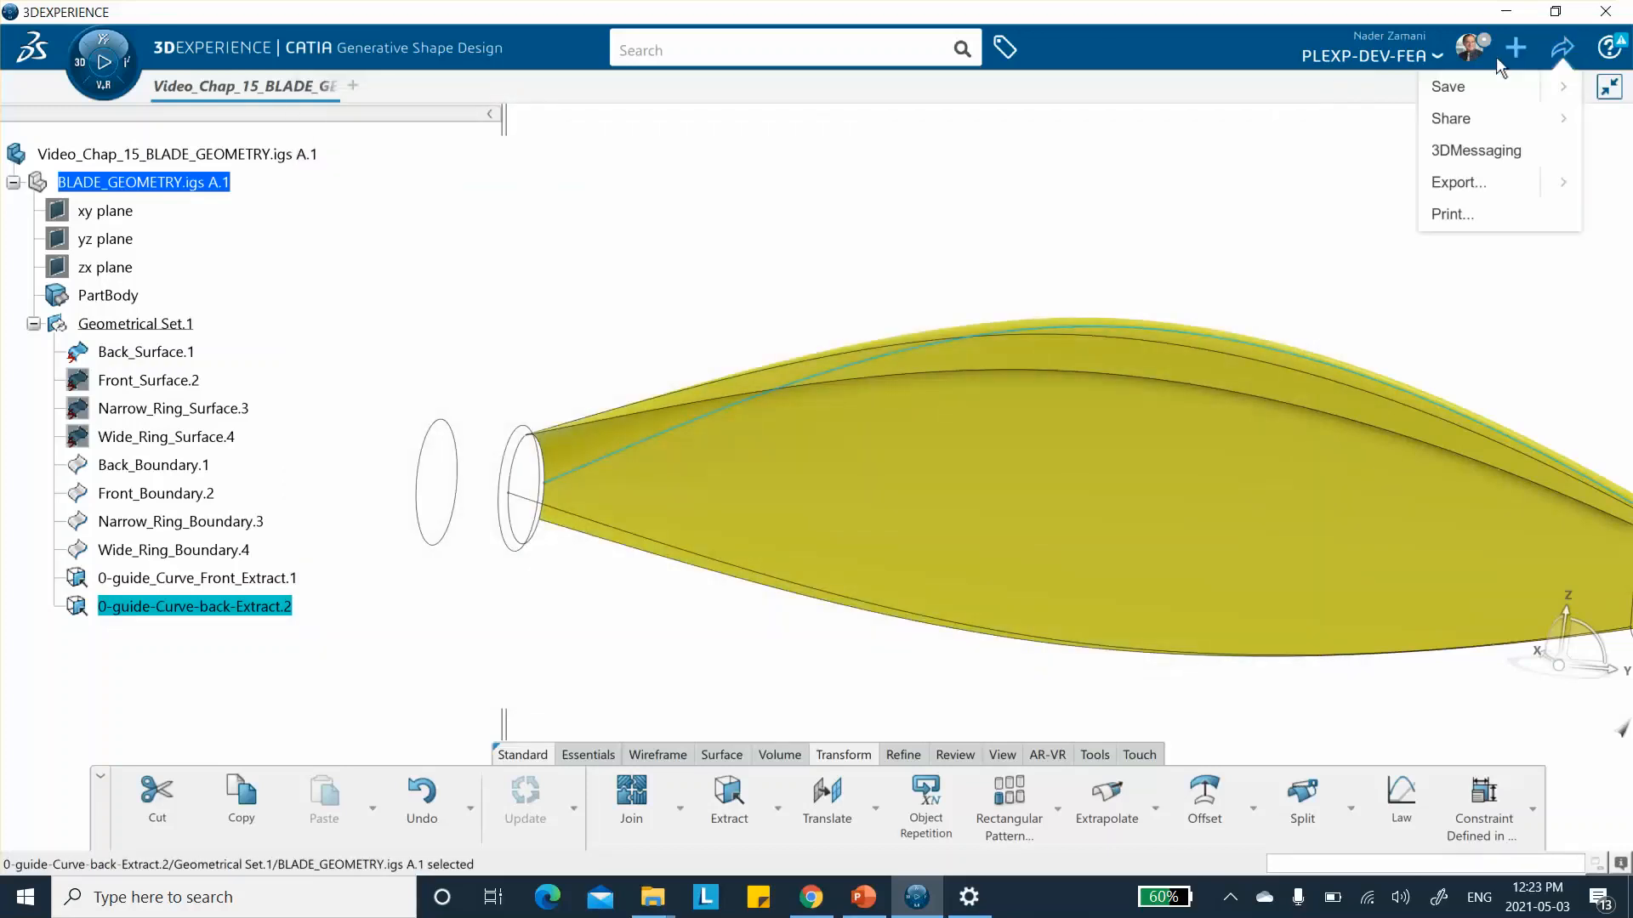
{"action": "left_click", "coordinate": [1448, 88]}
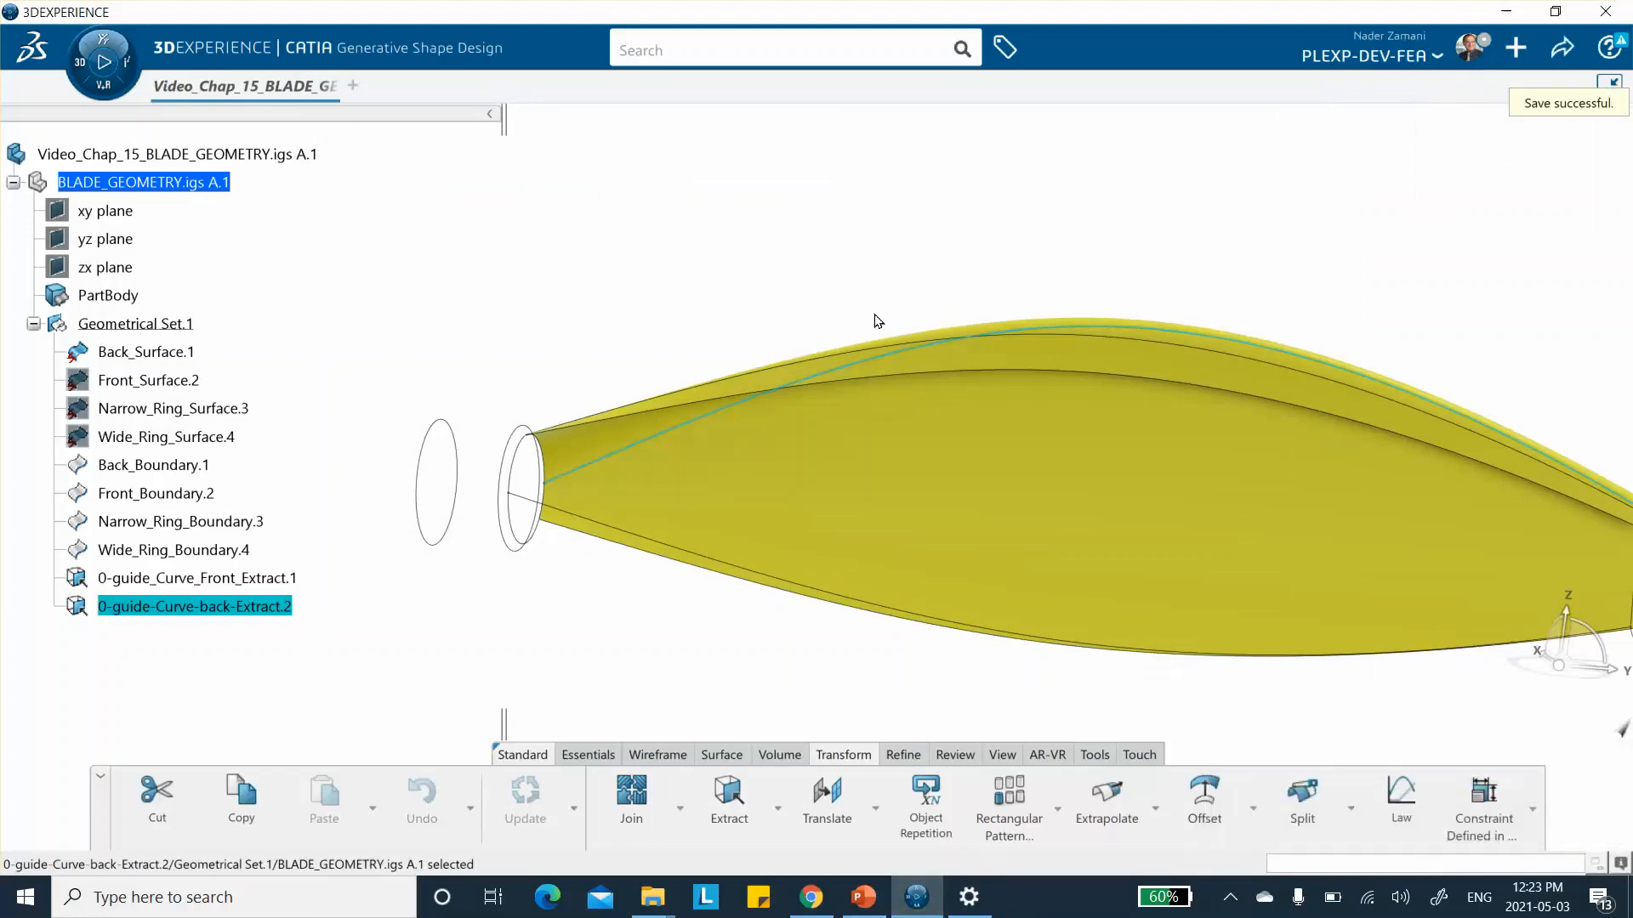
Step: Create a standard axis system with default origin and axes under the Axis Systems node, without making it current
{"action": "scroll", "coordinate": [417, 281], "scroll_direction": "down", "scroll_amount": 3}
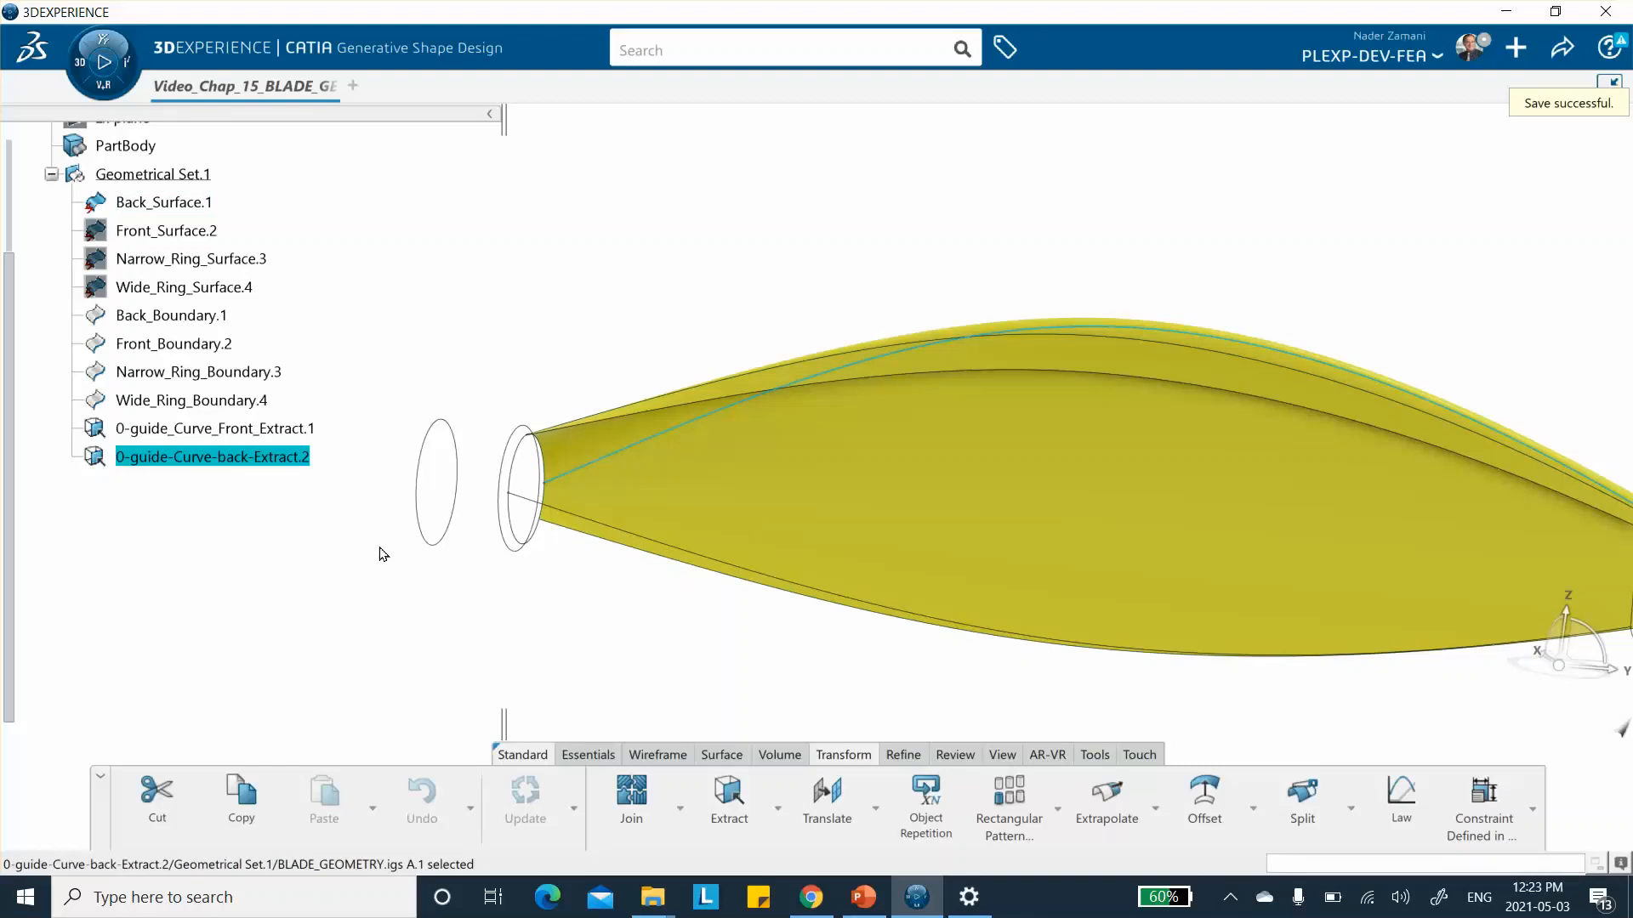
{"action": "middle_click_drag", "start_coordinate": [510, 595], "coordinate": [620, 590]}
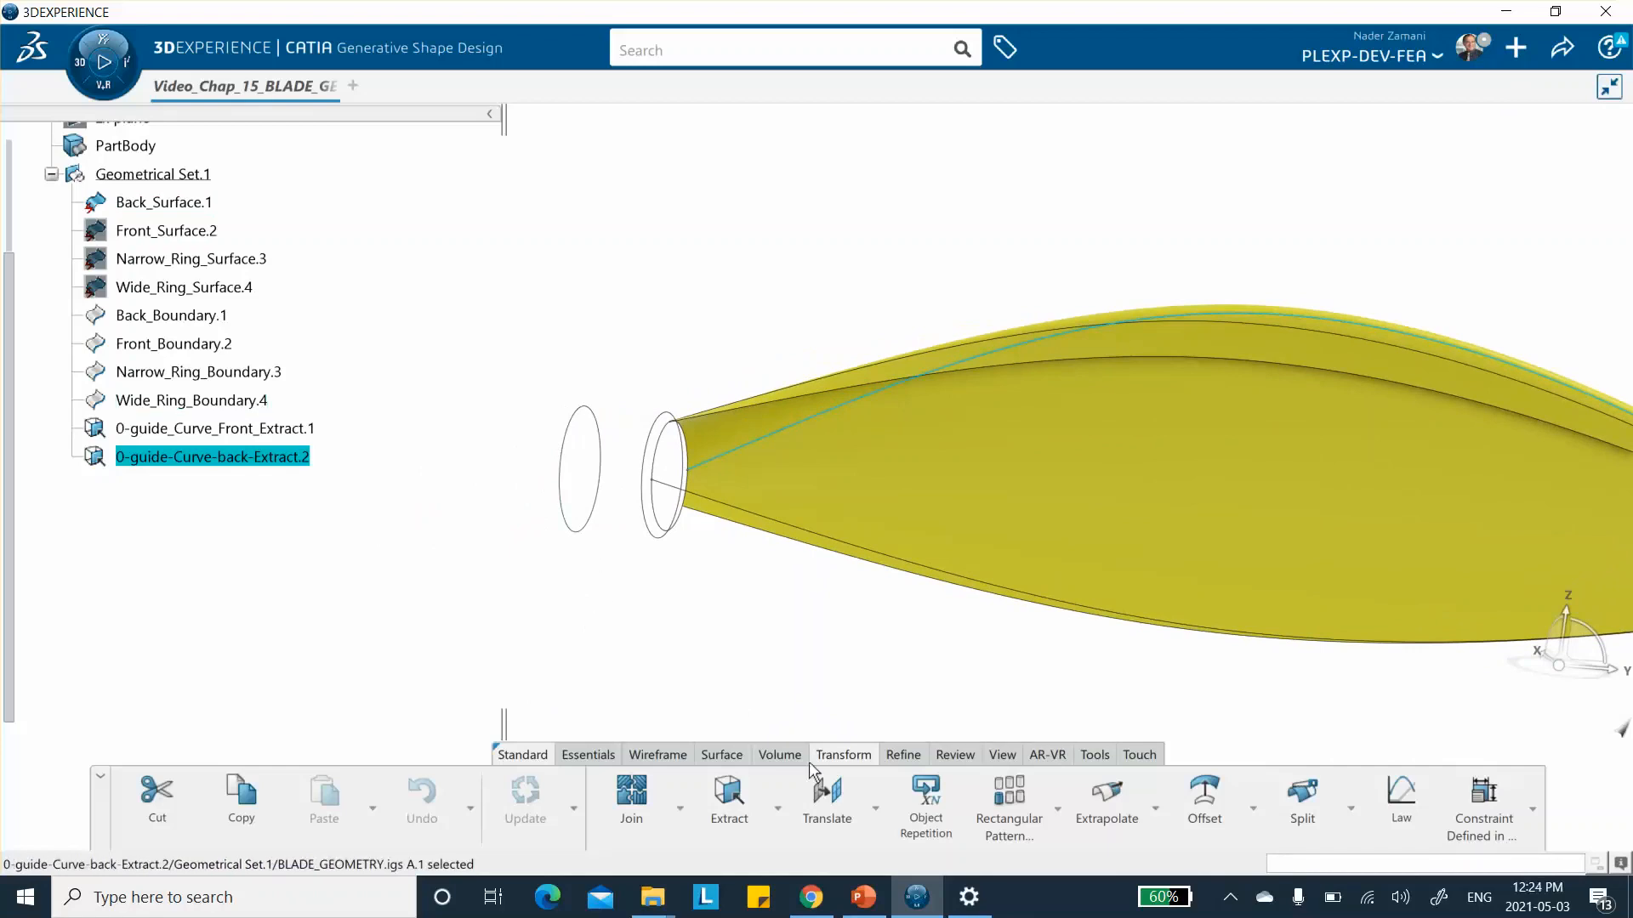
{"action": "left_click", "coordinate": [587, 756]}
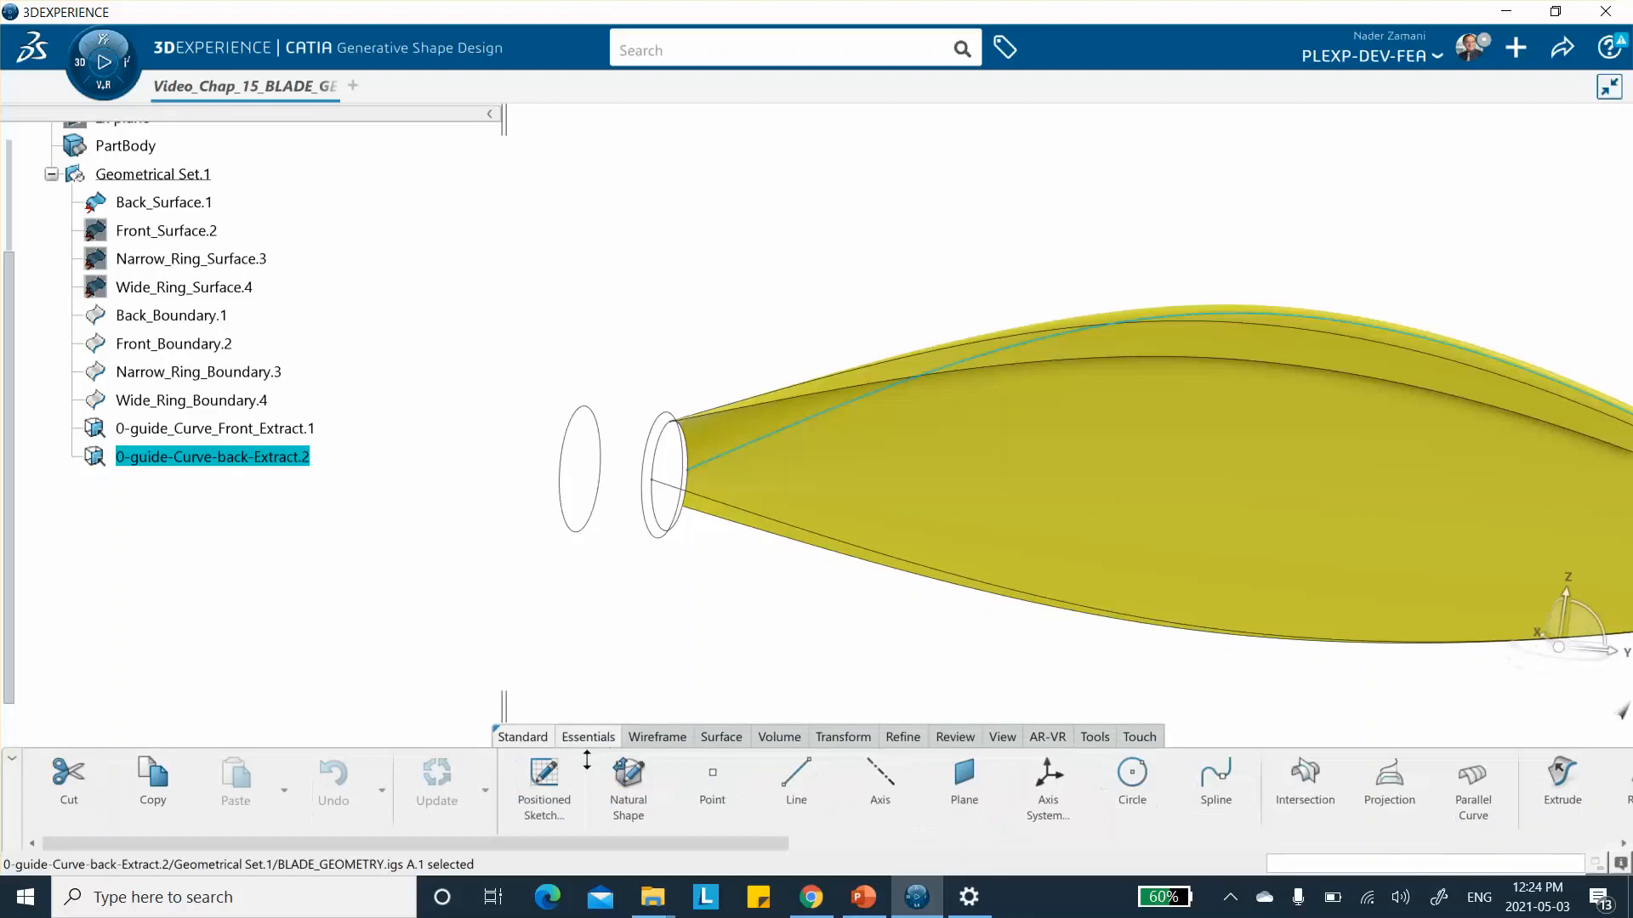
{"action": "left_click", "coordinate": [1046, 806]}
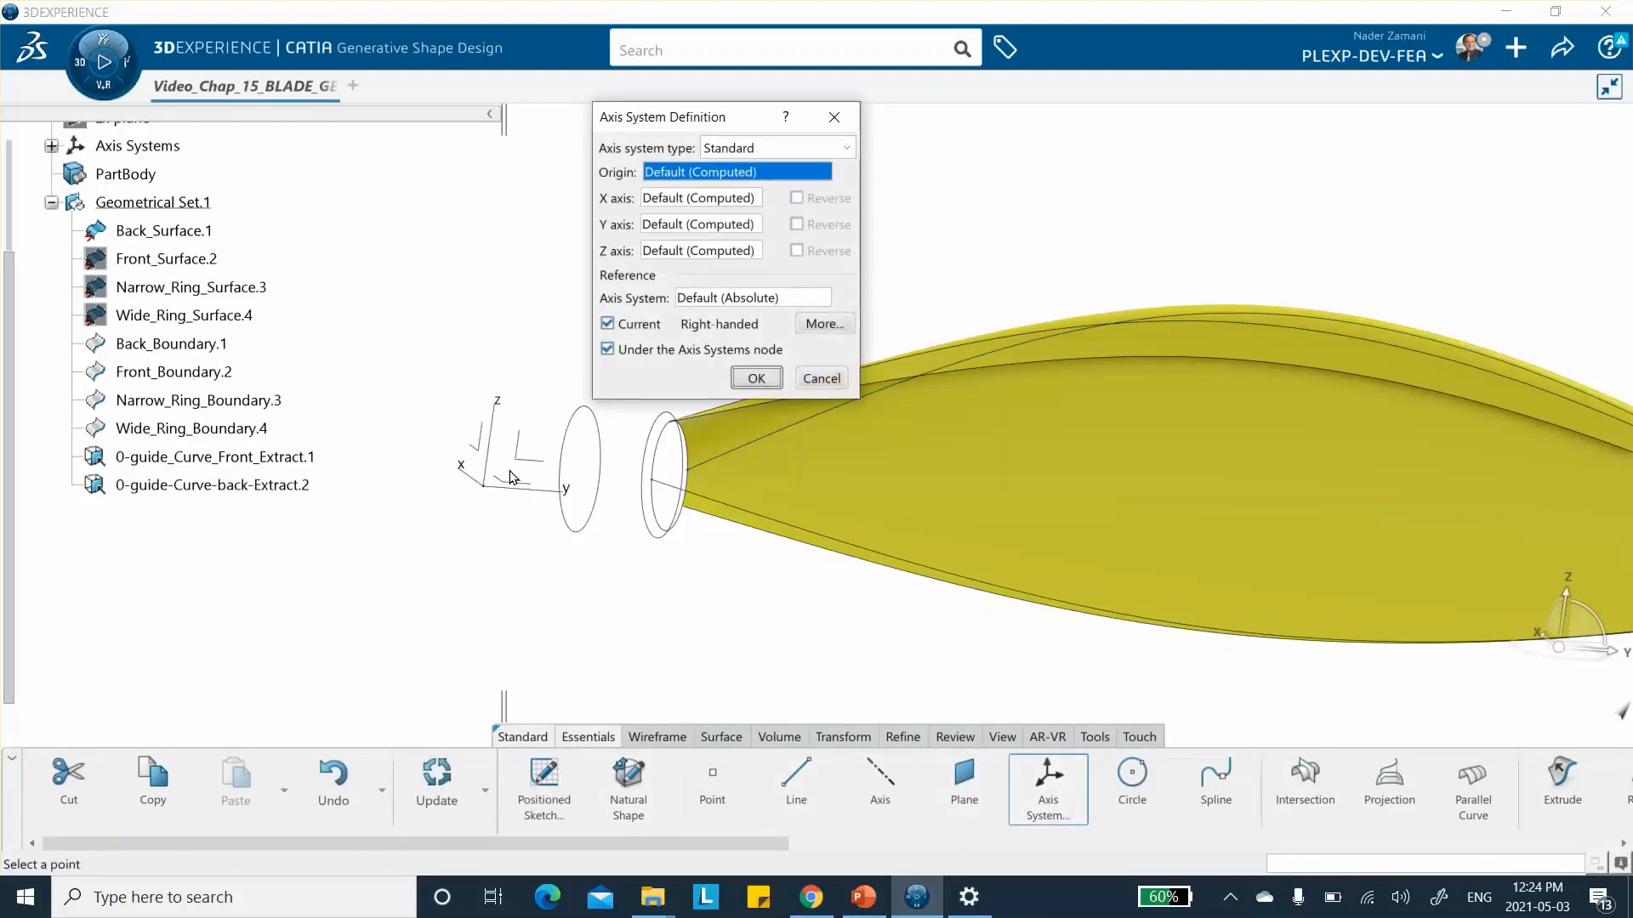
{"action": "left_click", "coordinate": [609, 325]}
{"action": "left_click", "coordinate": [756, 378]}
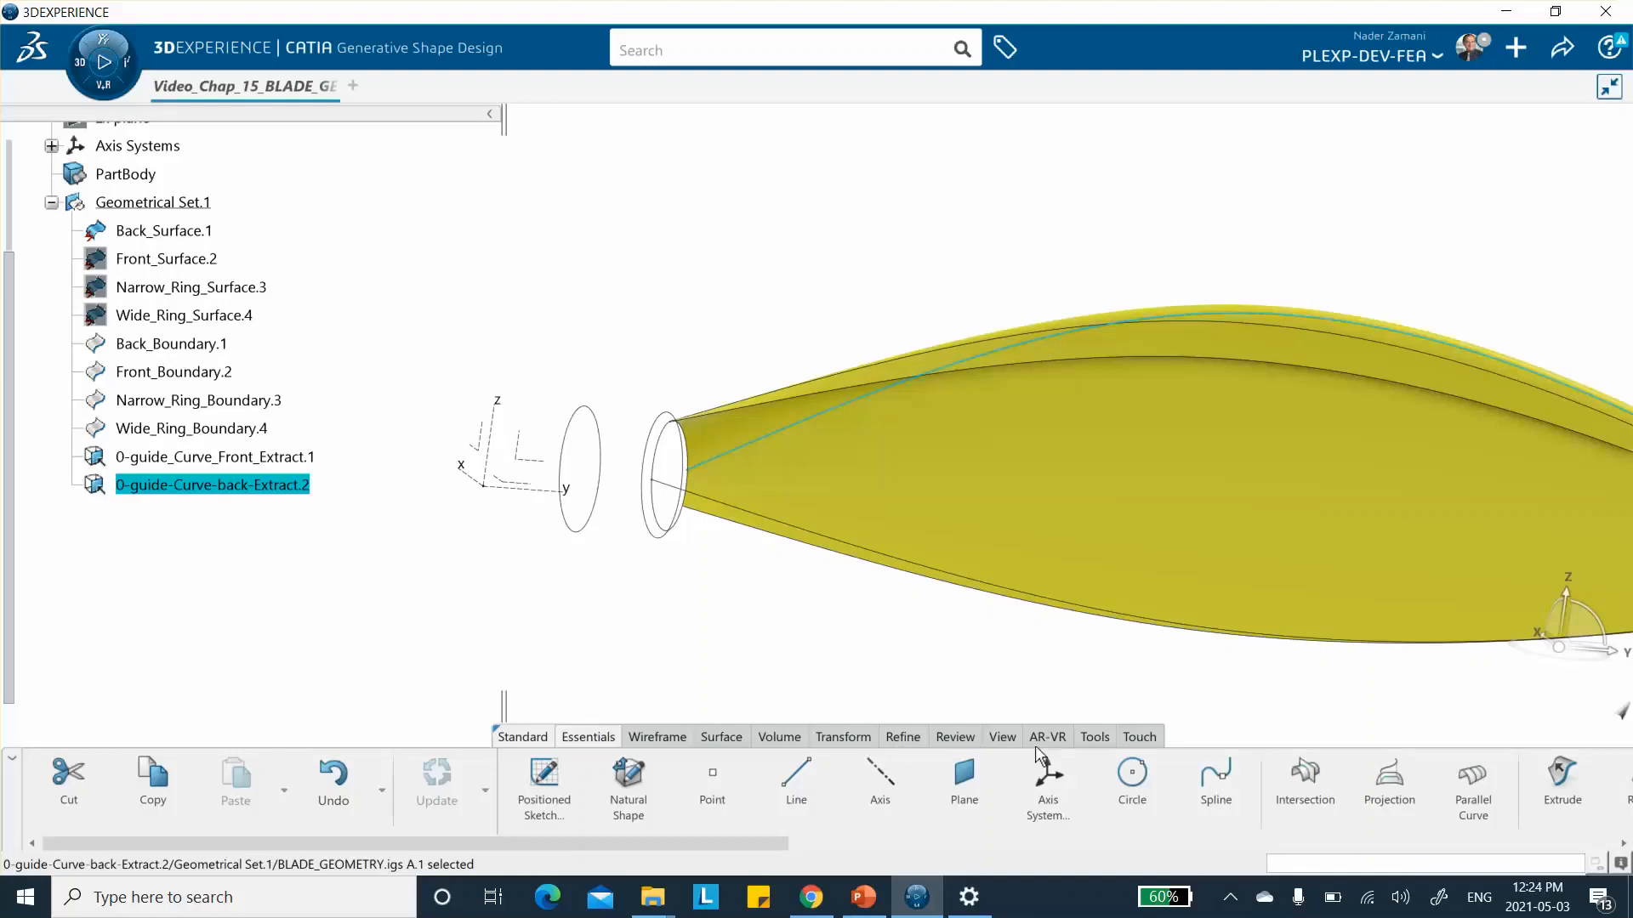
Step: Show Front_Surface.2, Narrow_Ring_Surface.3 and Wide_Ring_Surface.4 again
{"action": "right_click", "coordinate": [167, 265]}
{"action": "left_click", "coordinate": [200, 333]}
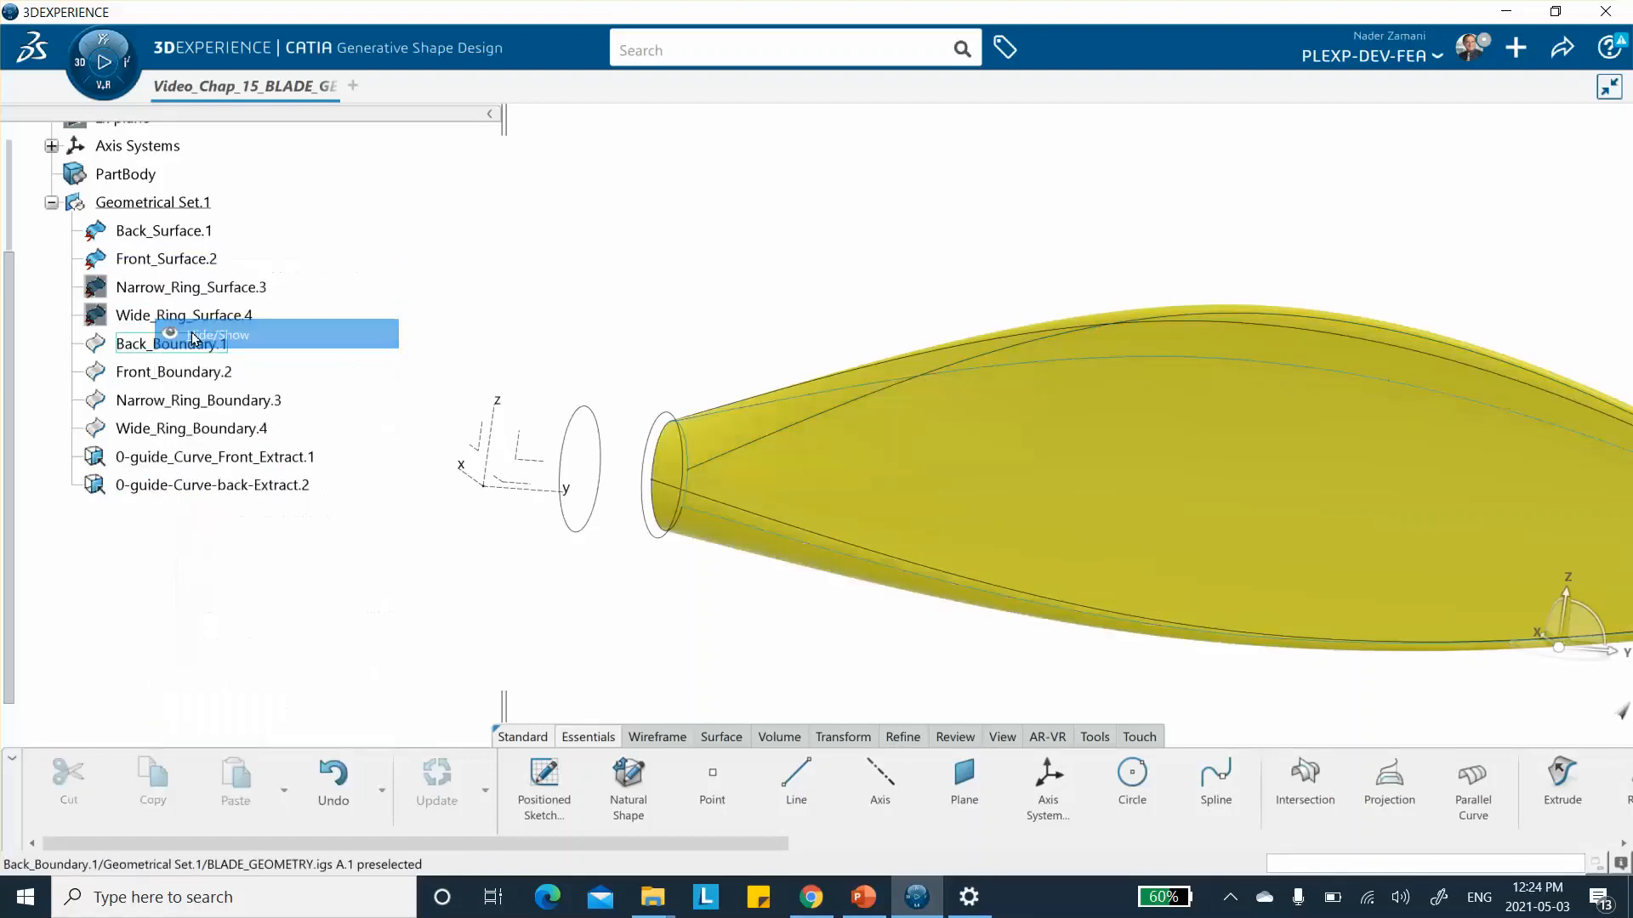
{"action": "right_click", "coordinate": [171, 280]}
{"action": "left_click", "coordinate": [220, 364]}
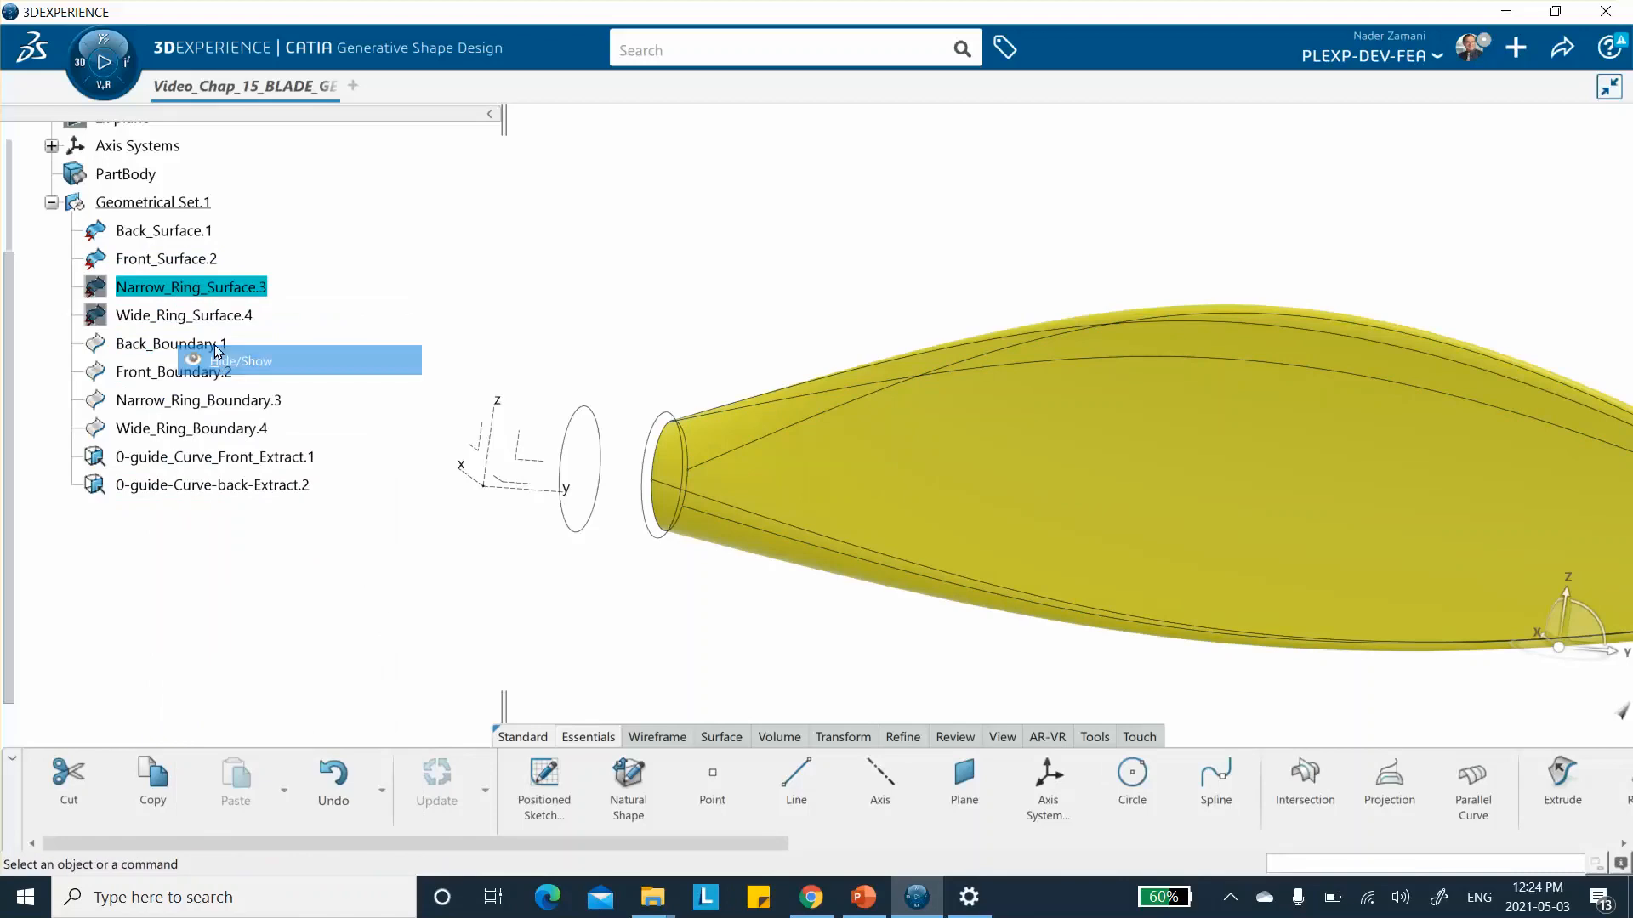
{"action": "right_click", "coordinate": [217, 319]}
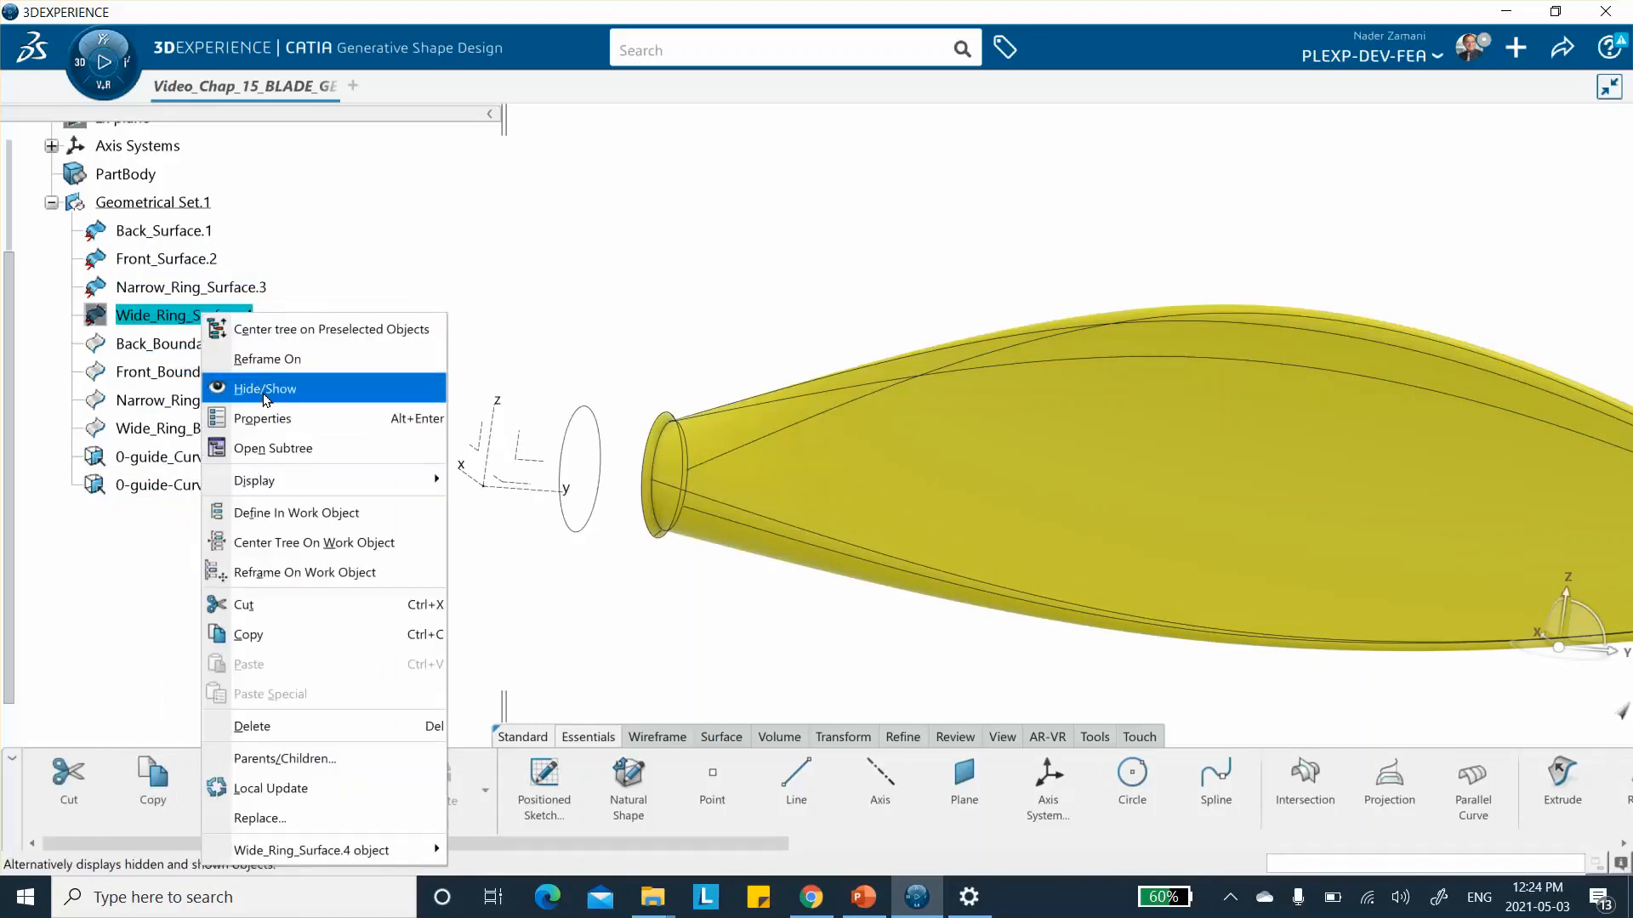
{"action": "left_click", "coordinate": [255, 388]}
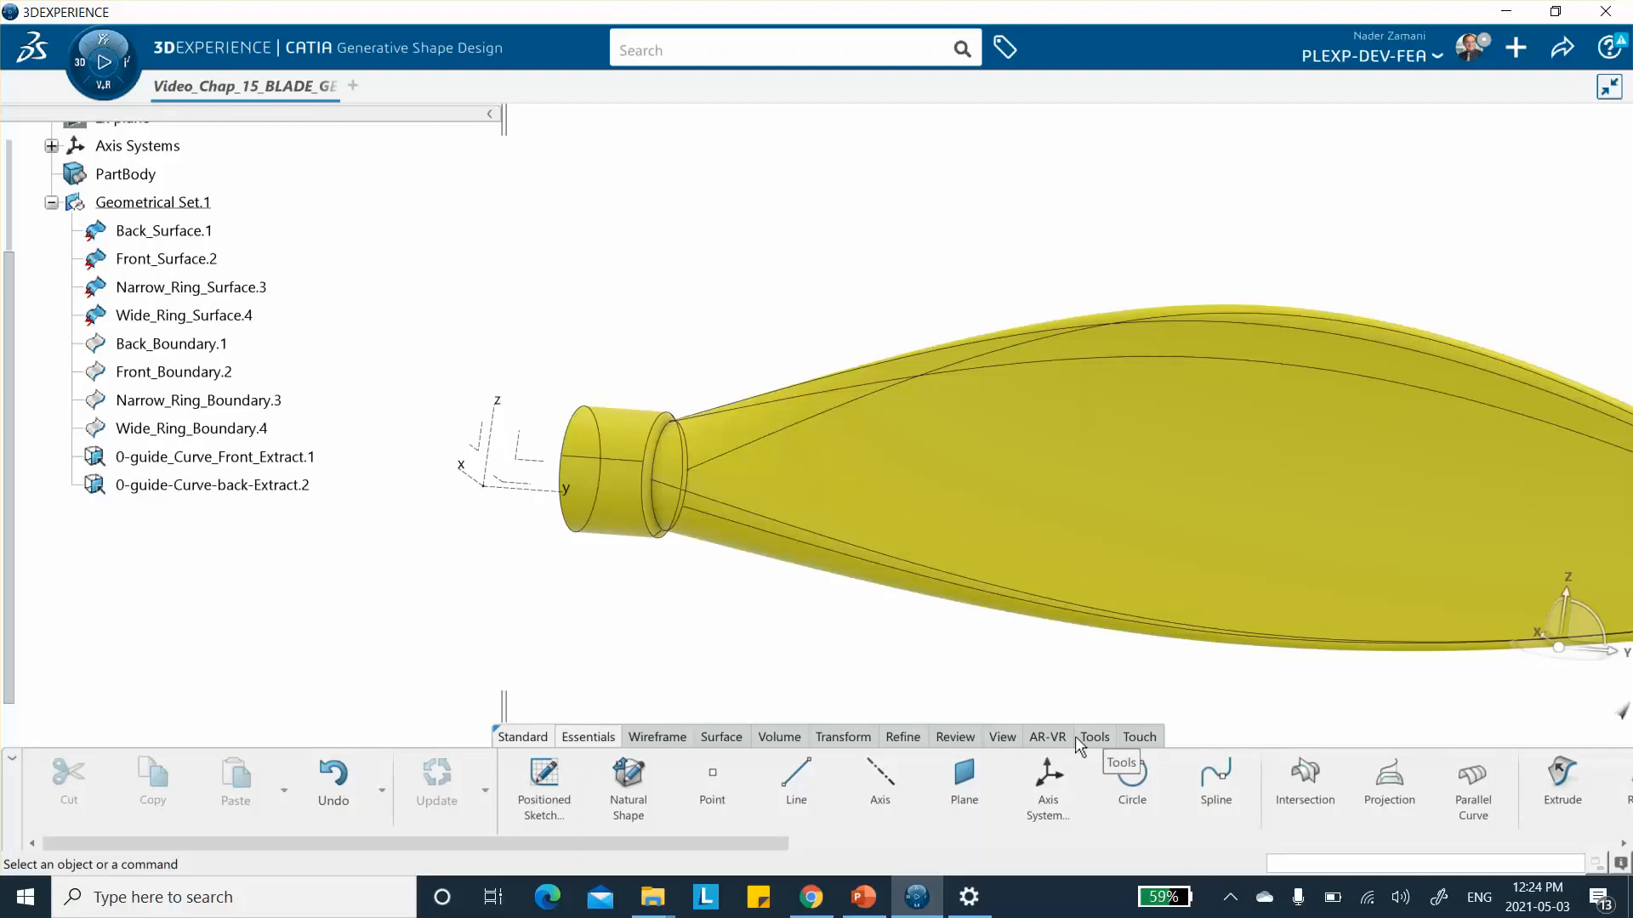
Step: Edit the new axis system near the blade root, rotating it 90 degrees about its Z axis
{"action": "left_click", "coordinate": [1008, 737]}
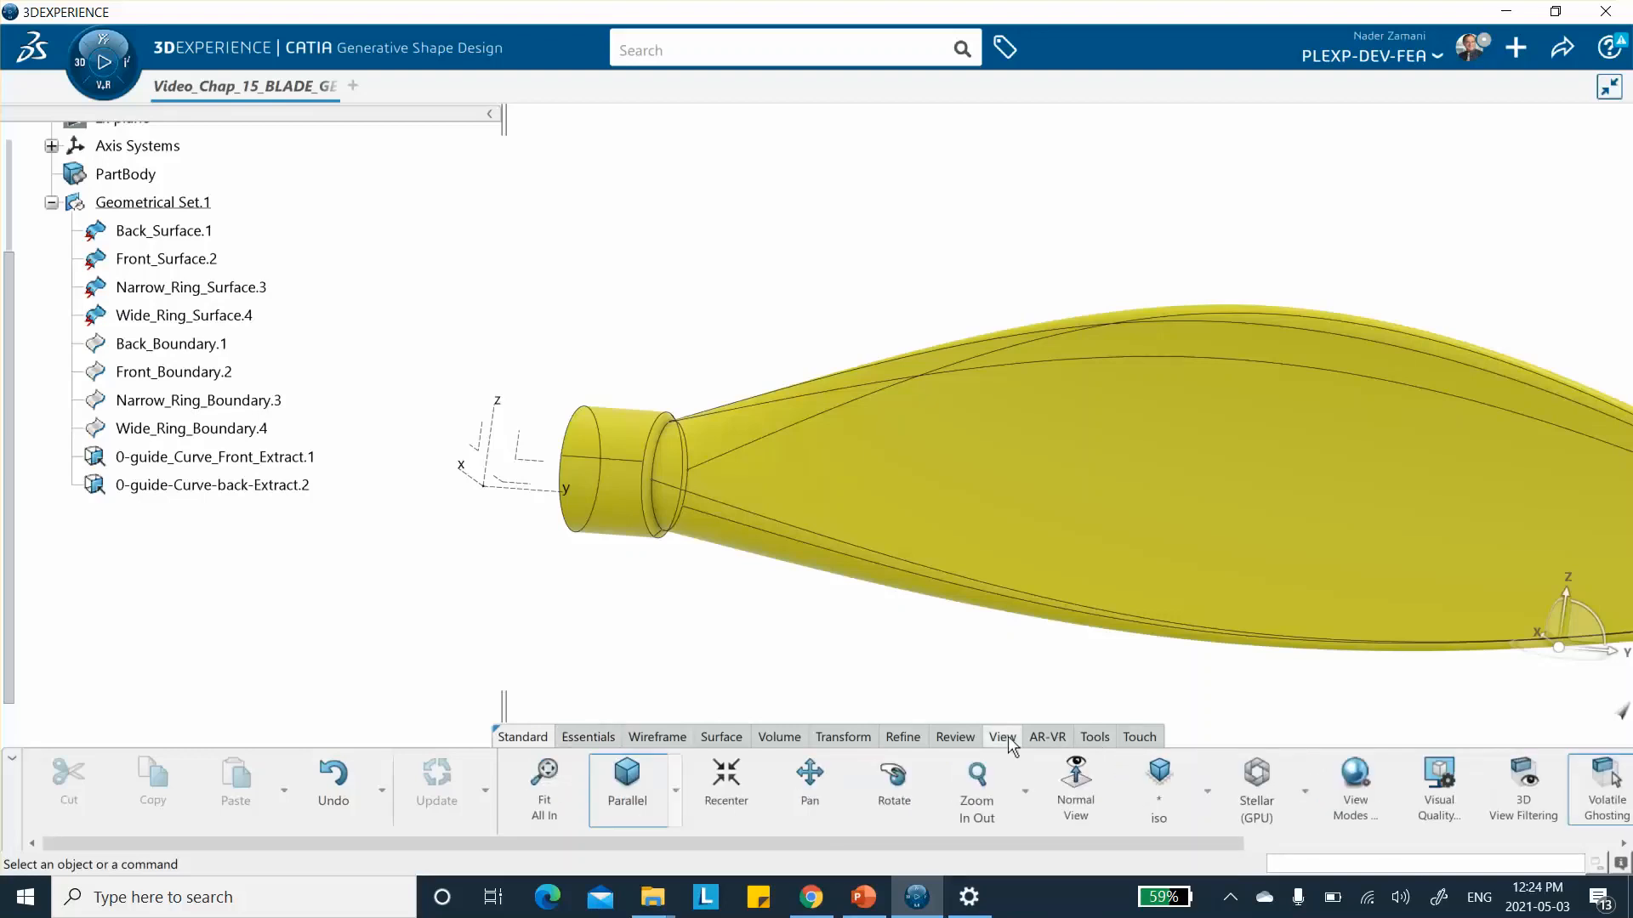
{"action": "left_click", "coordinate": [1165, 787]}
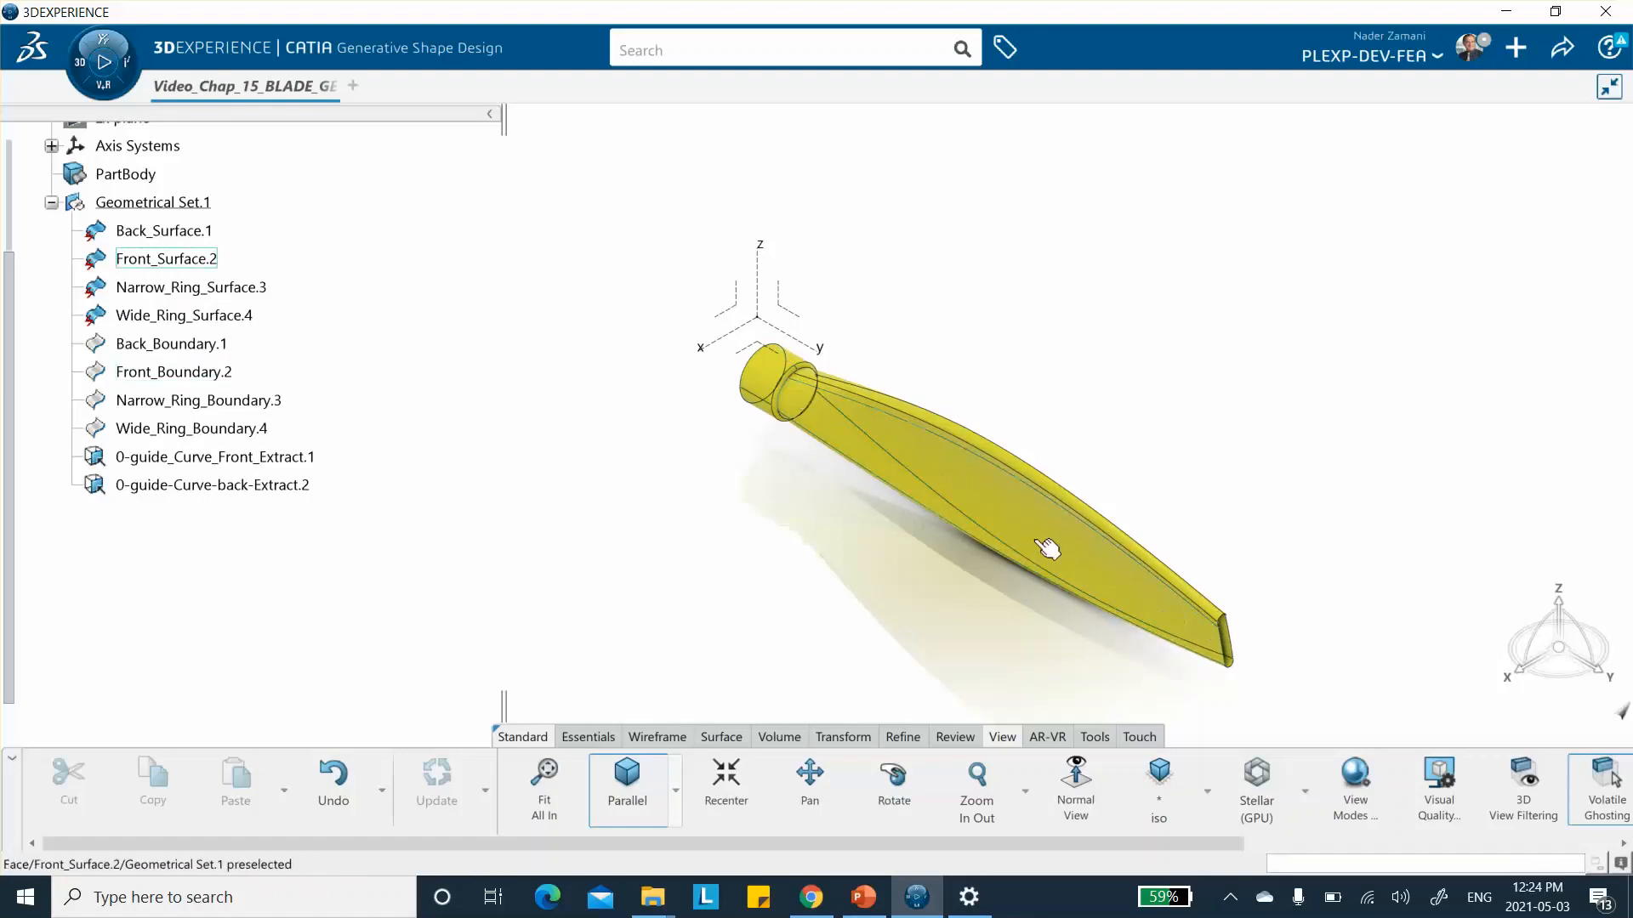
{"action": "right_click", "coordinate": [754, 326]}
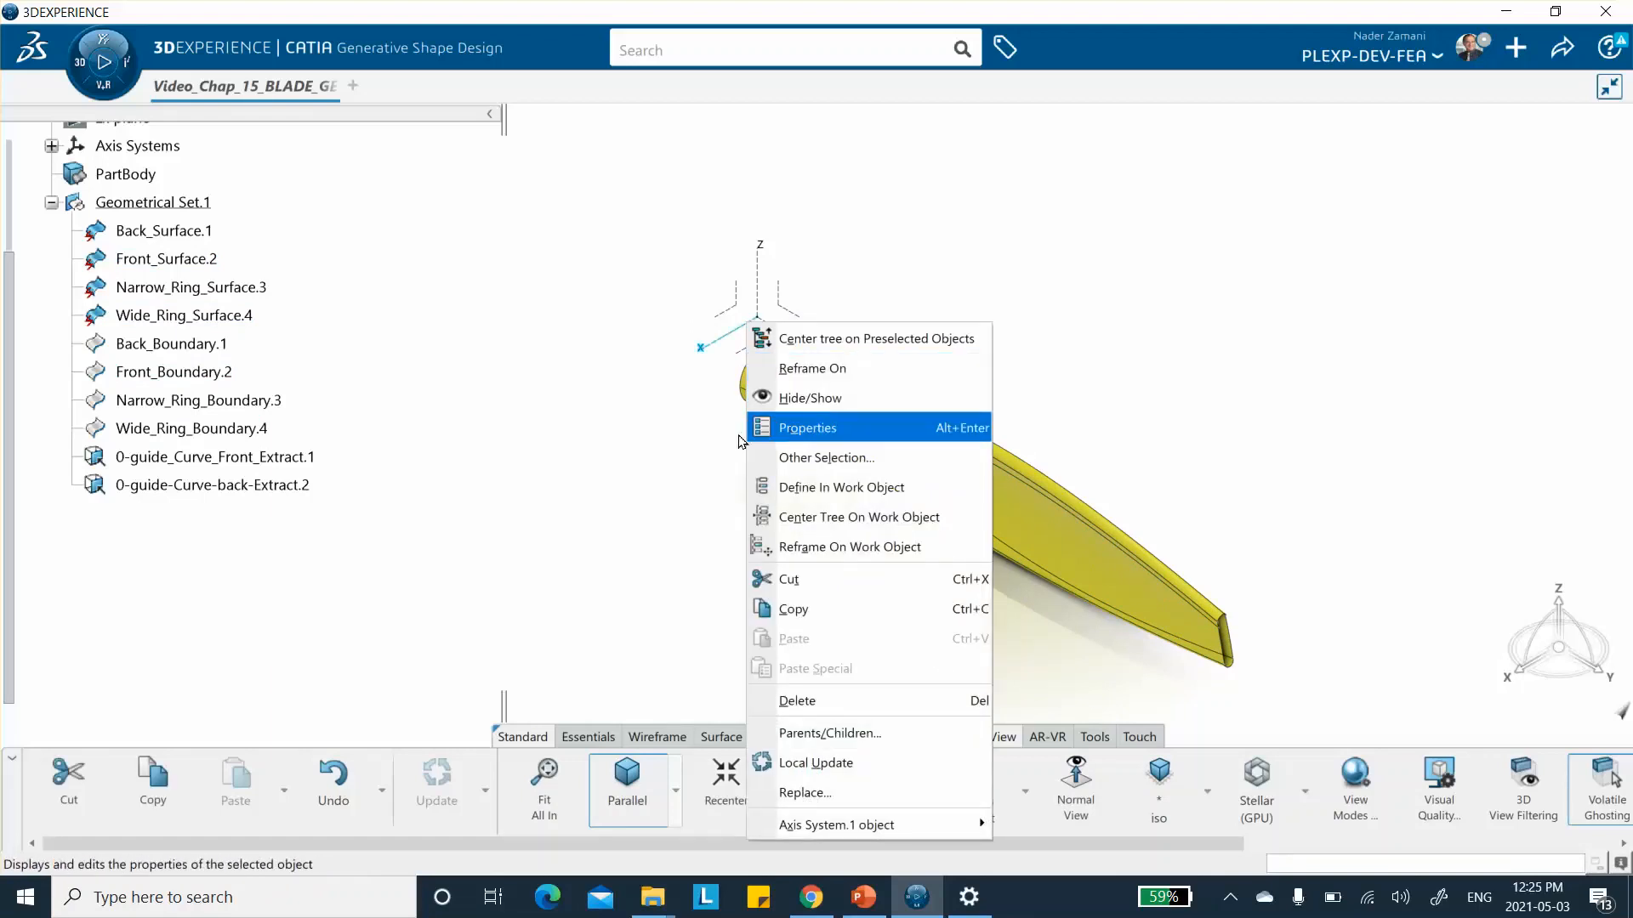
{"action": "left_click", "coordinate": [538, 463]}
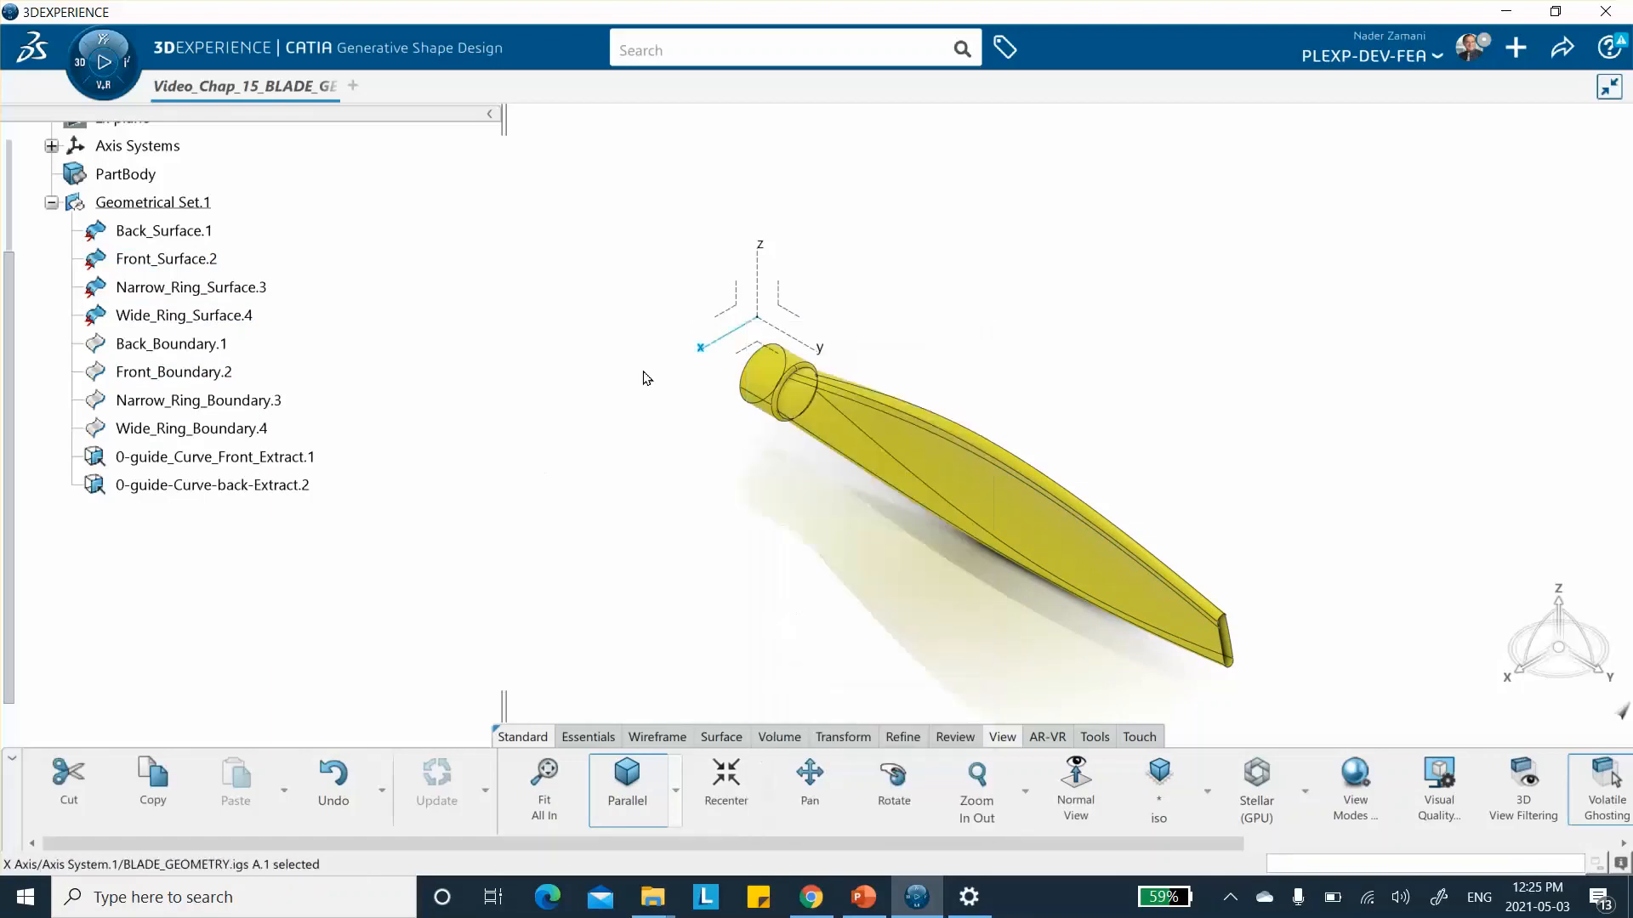
{"action": "double_click", "coordinate": [756, 322]}
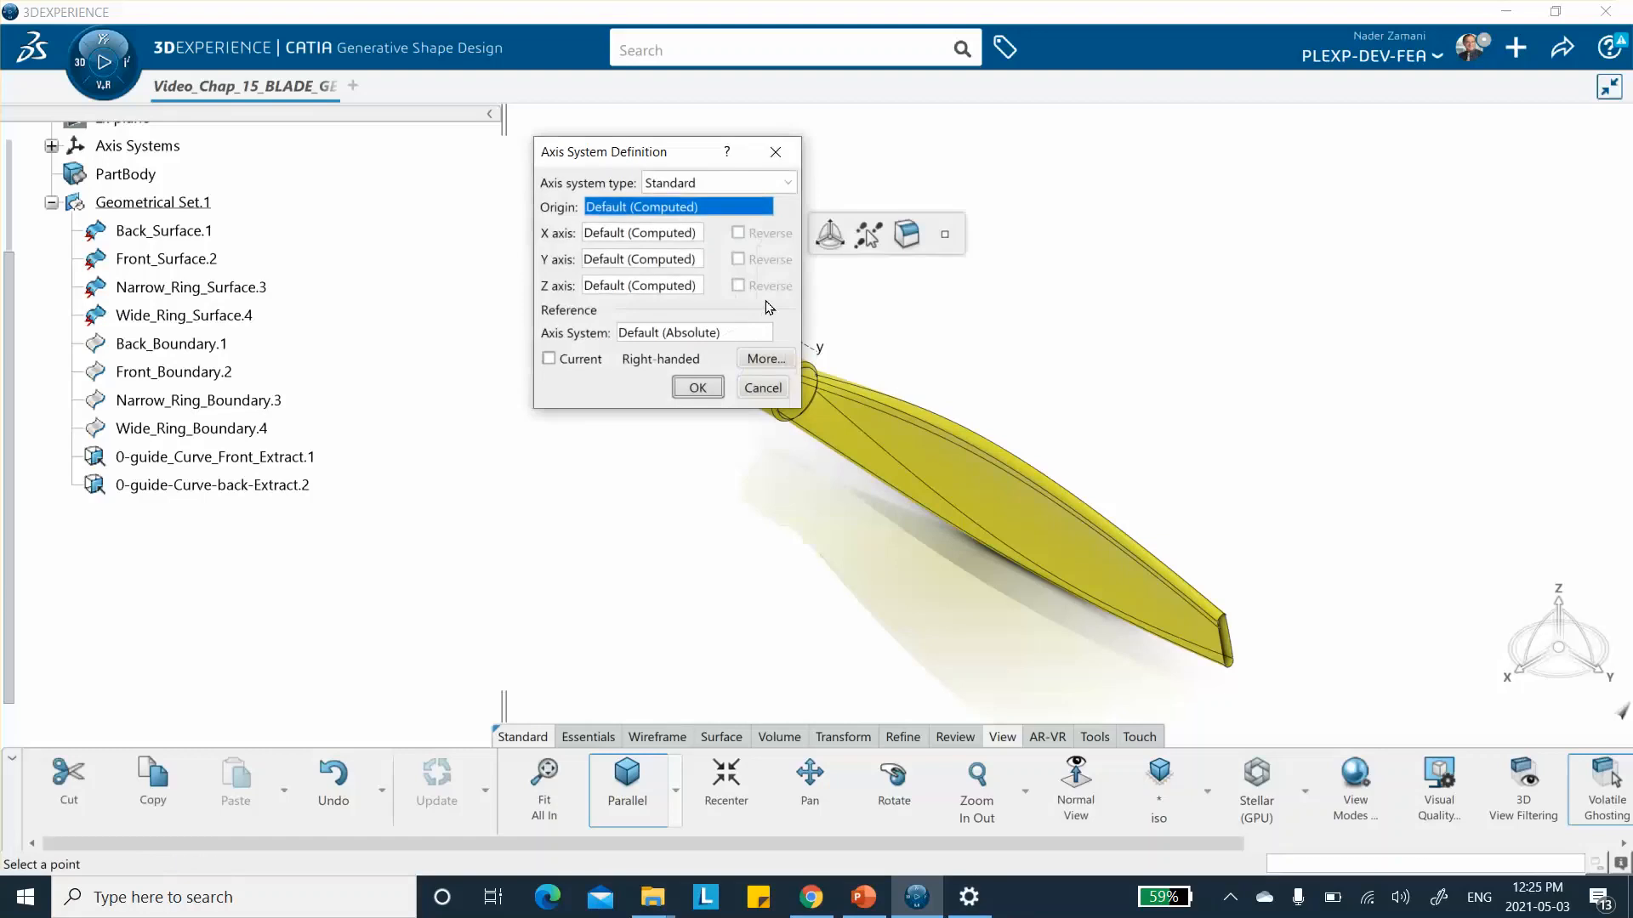
{"action": "left_click_drag", "start_coordinate": [662, 151], "coordinate": [1026, 160]}
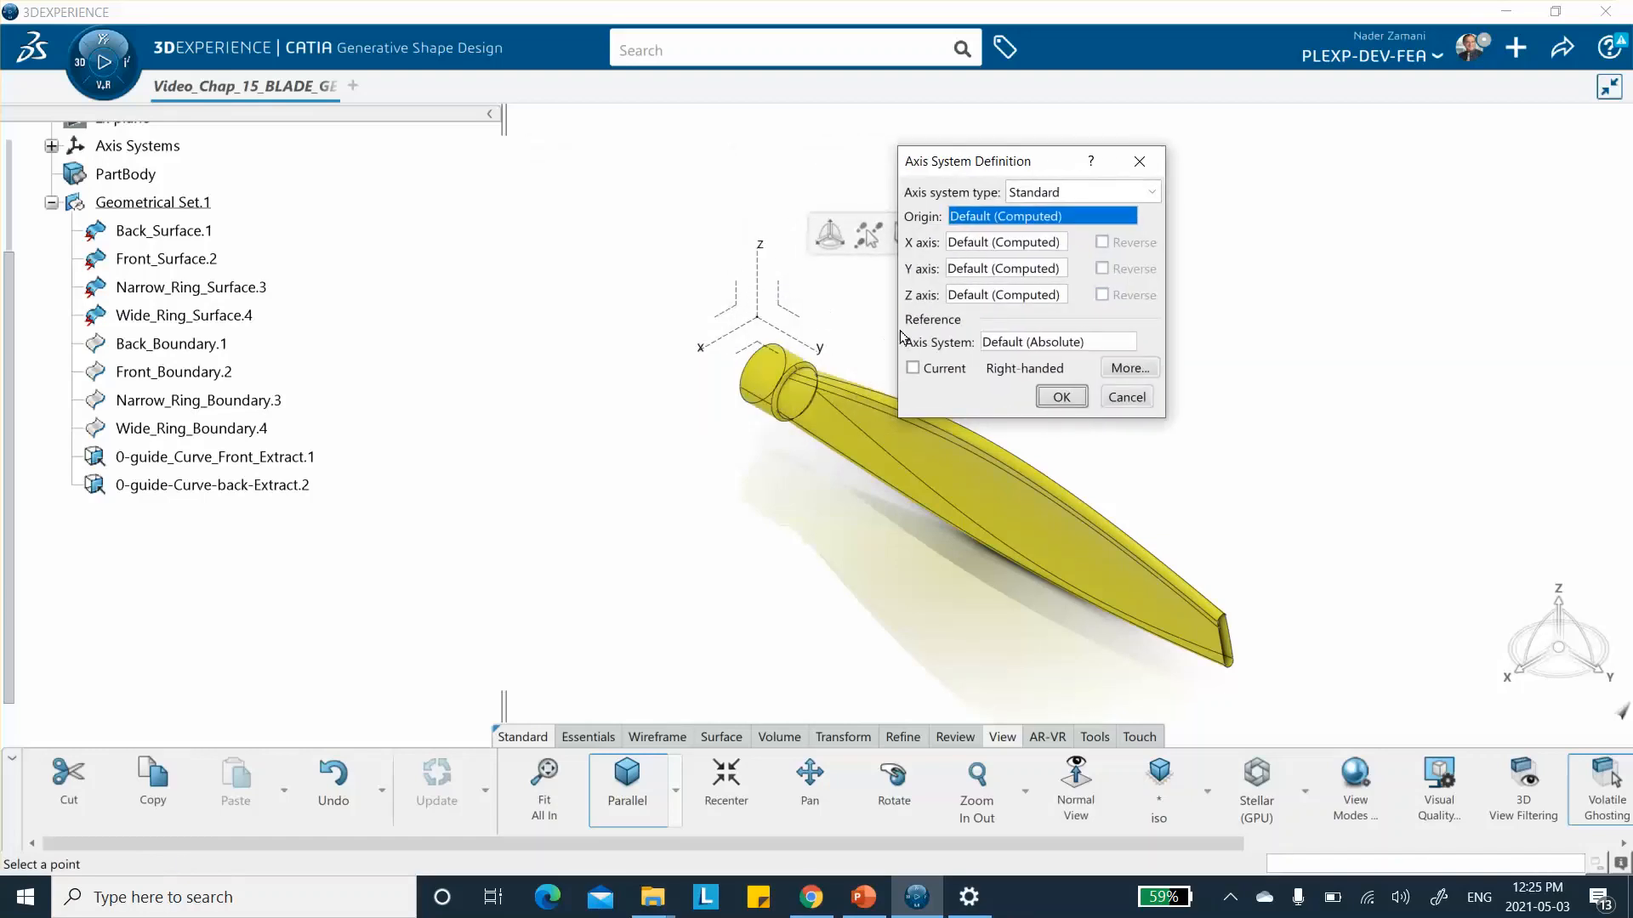
{"action": "left_click", "coordinate": [972, 294]}
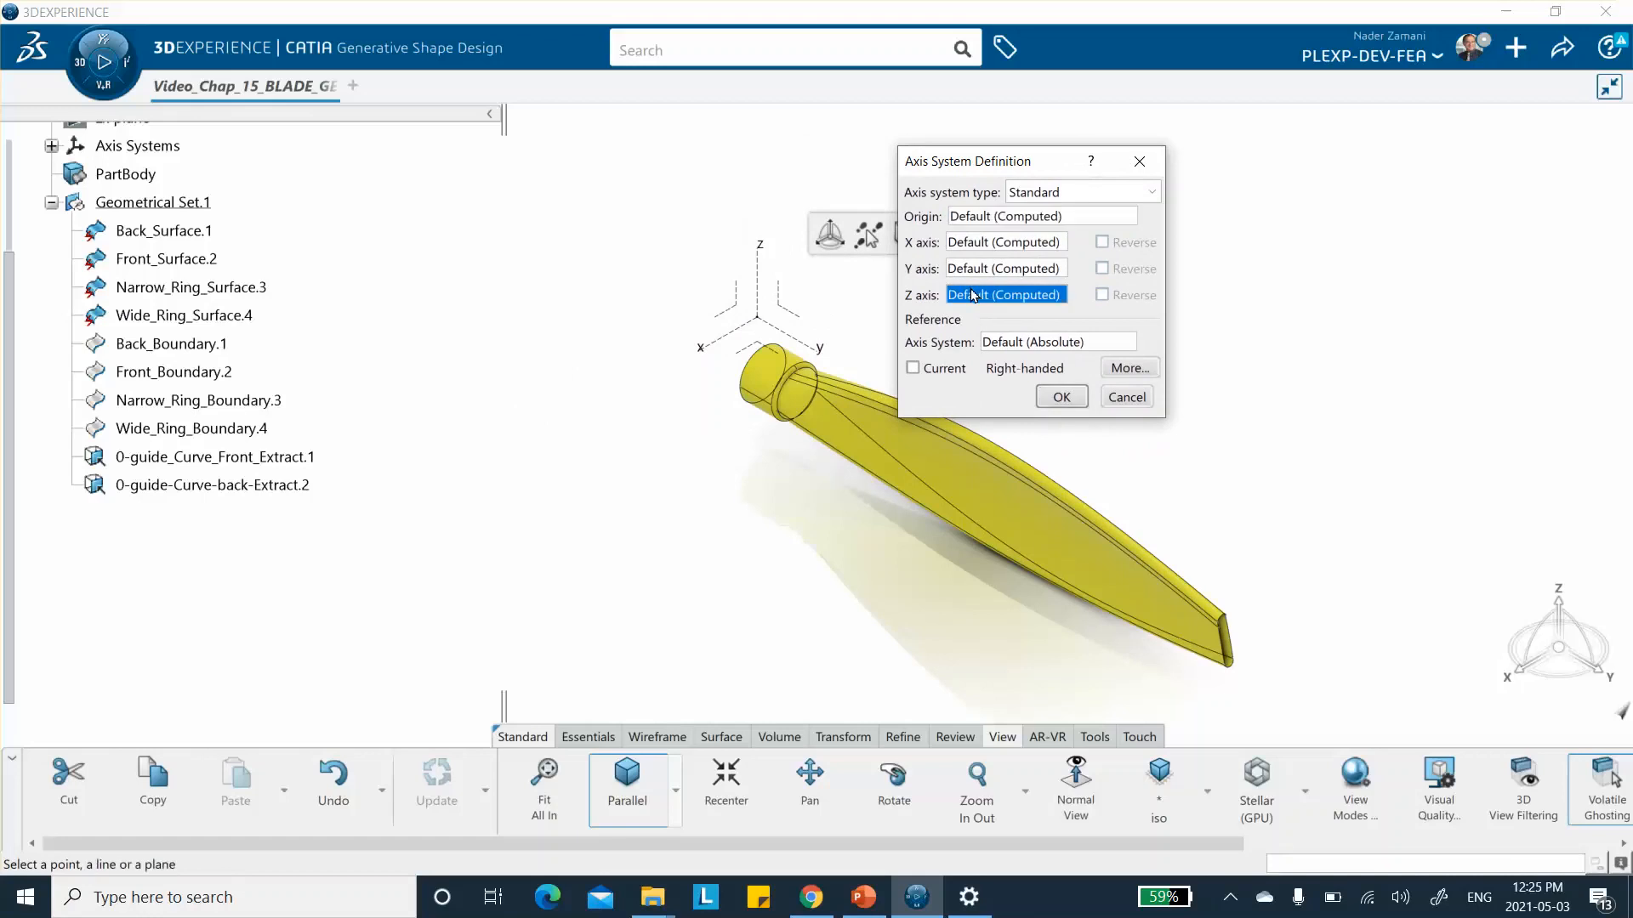
{"action": "right_click", "coordinate": [972, 294]}
{"action": "left_click", "coordinate": [1050, 424]}
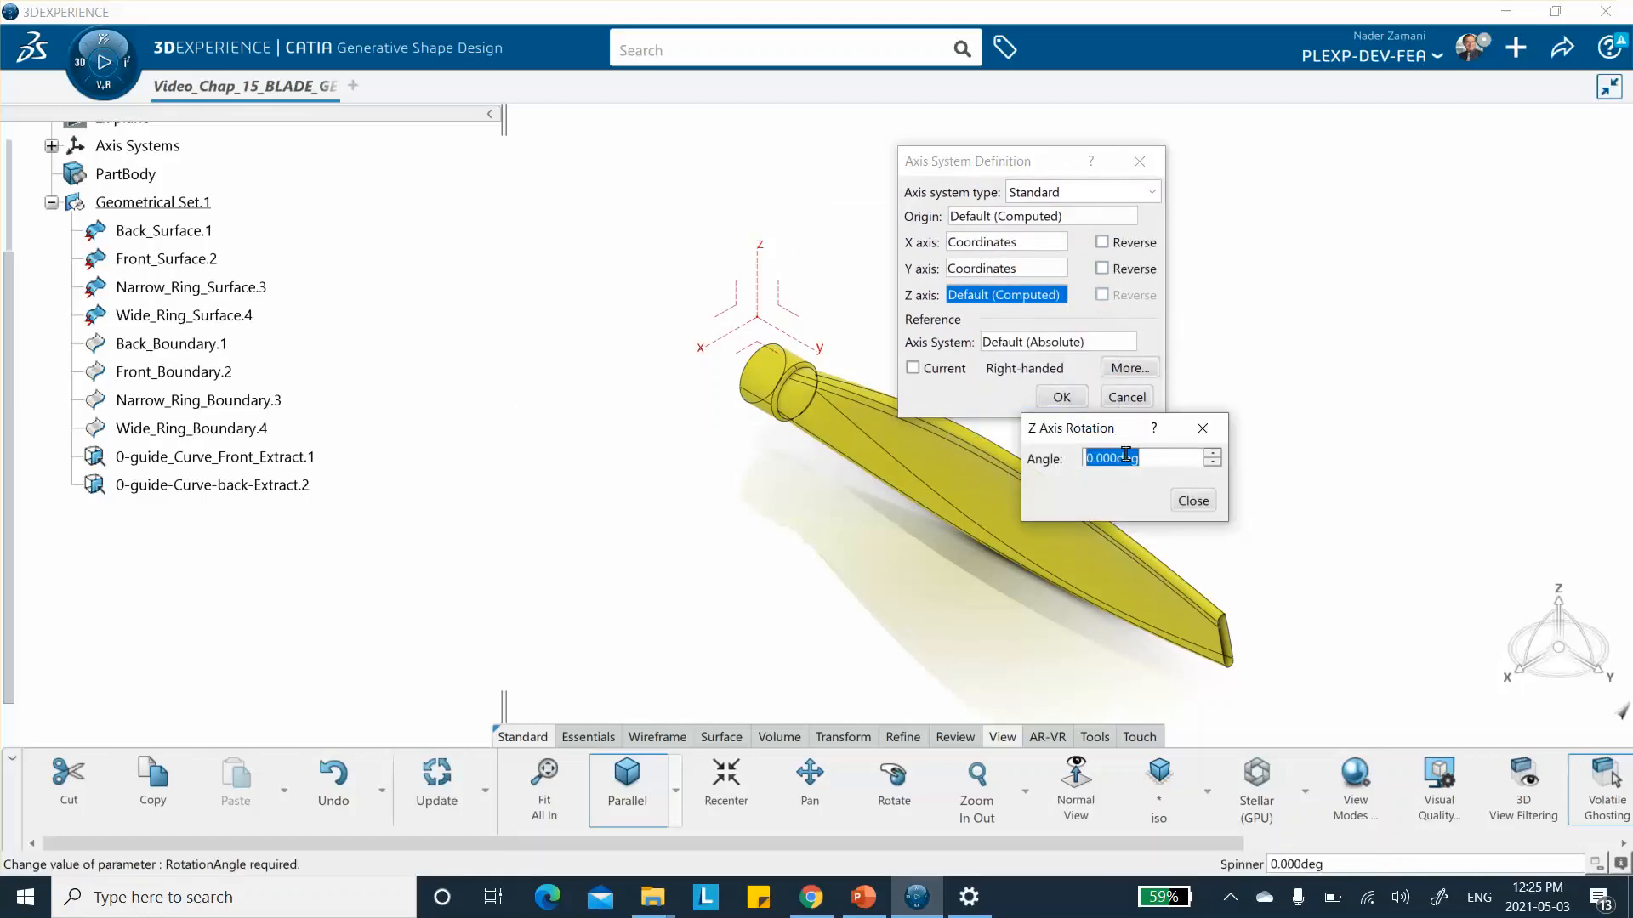
{"action": "type", "text": "90"}
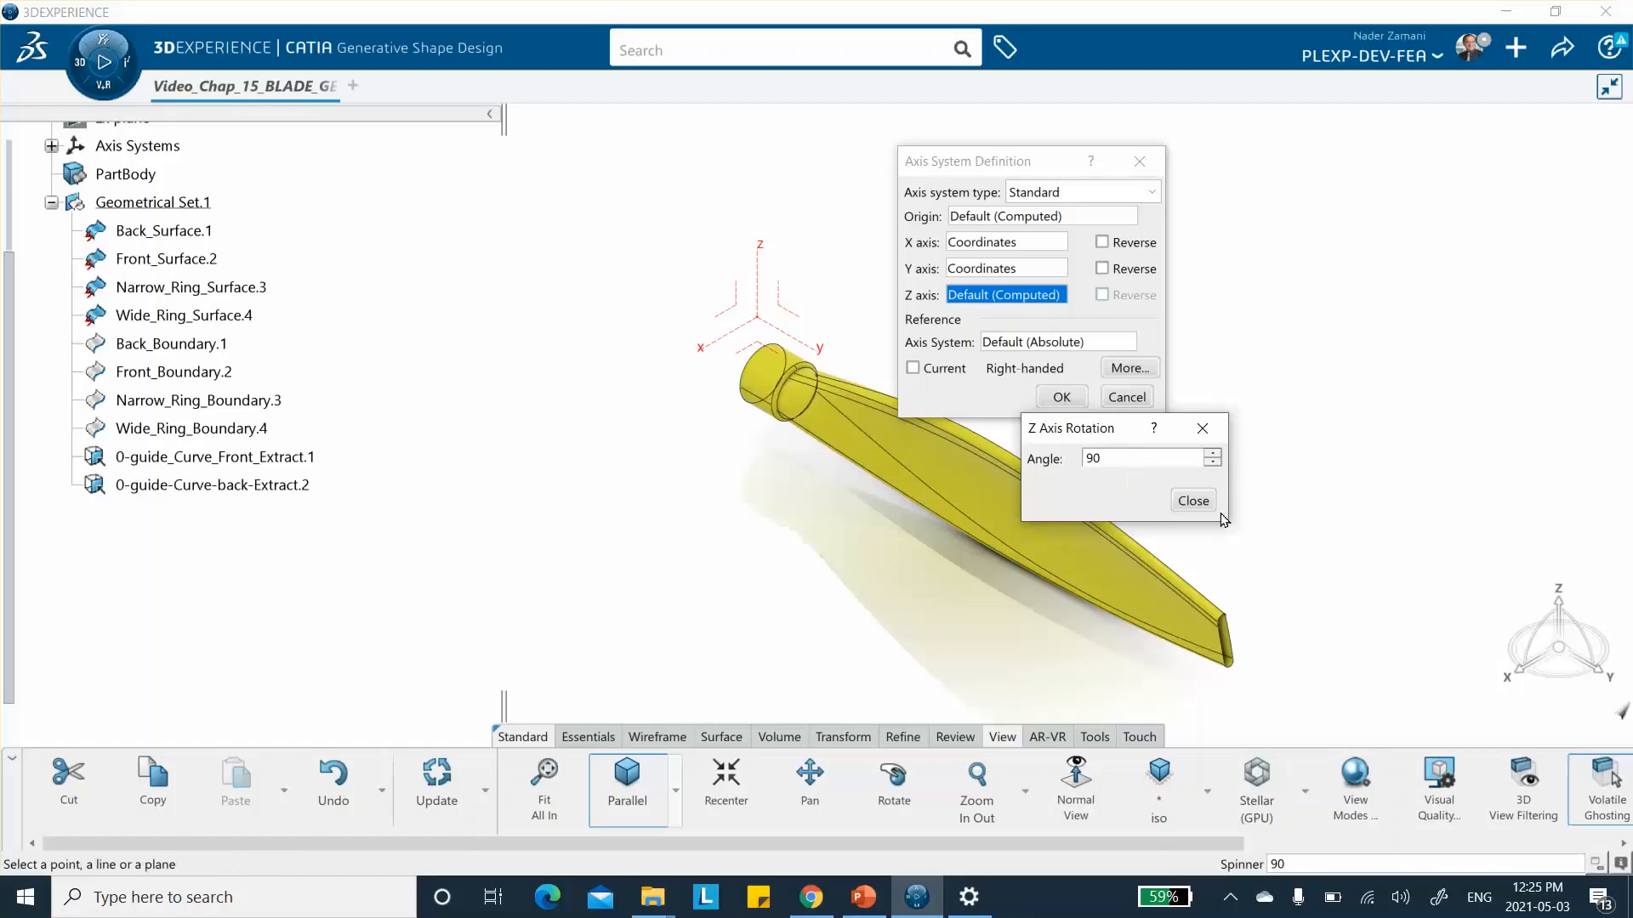
{"action": "left_click", "coordinate": [1193, 504]}
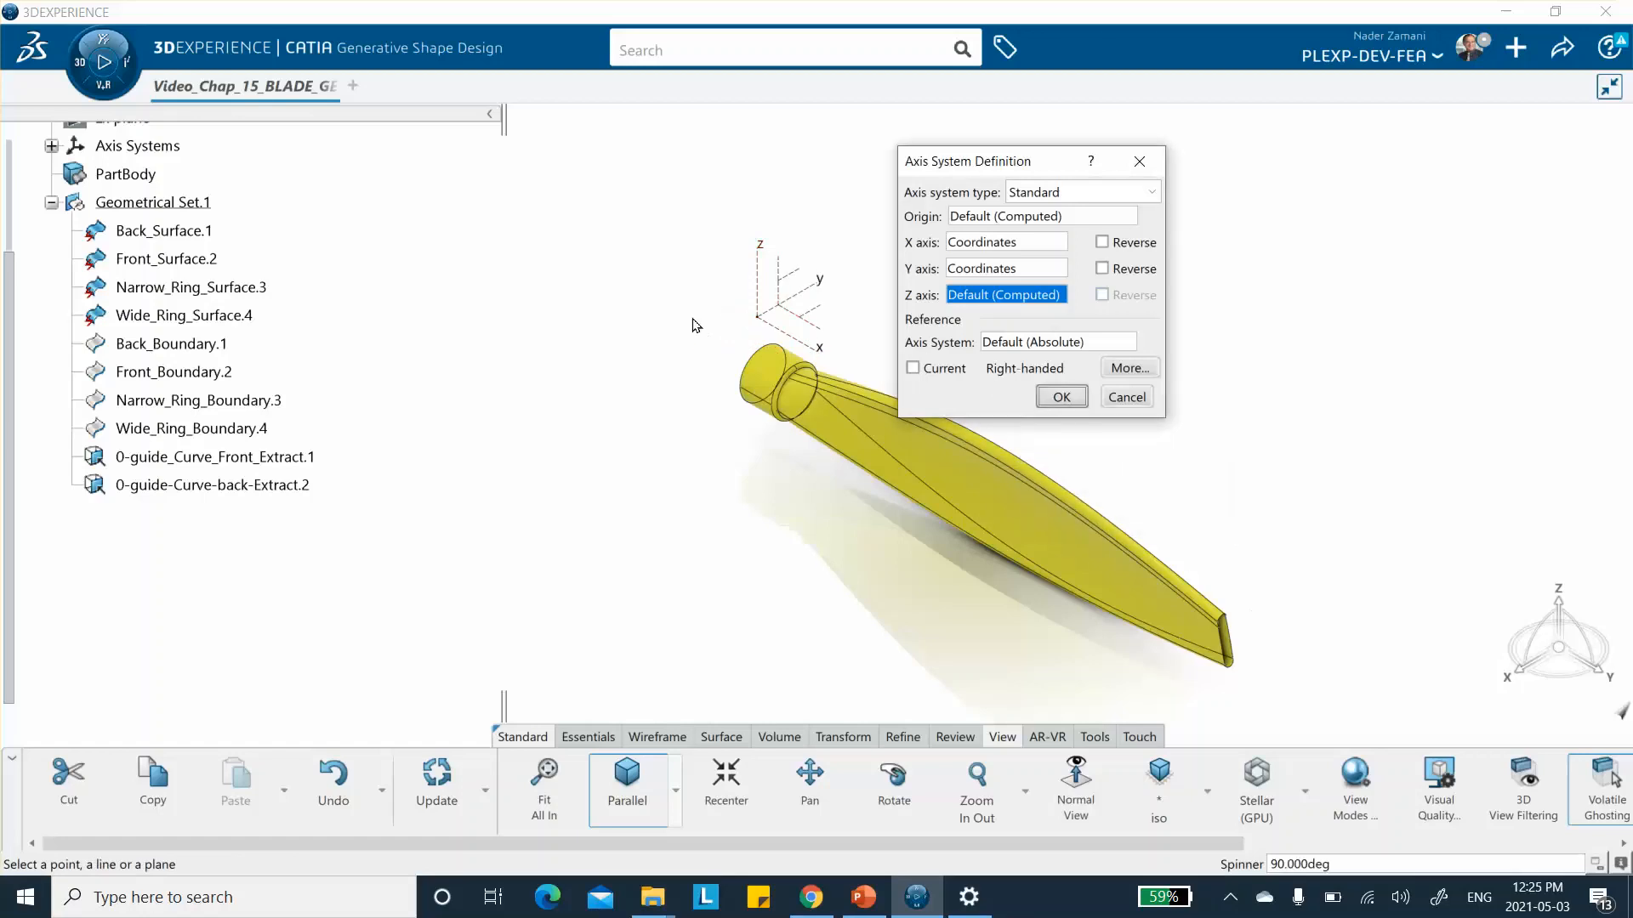
{"action": "left_click", "coordinate": [1060, 397]}
{"action": "middle_click_drag", "start_coordinate": [645, 410], "coordinate": [594, 430]}
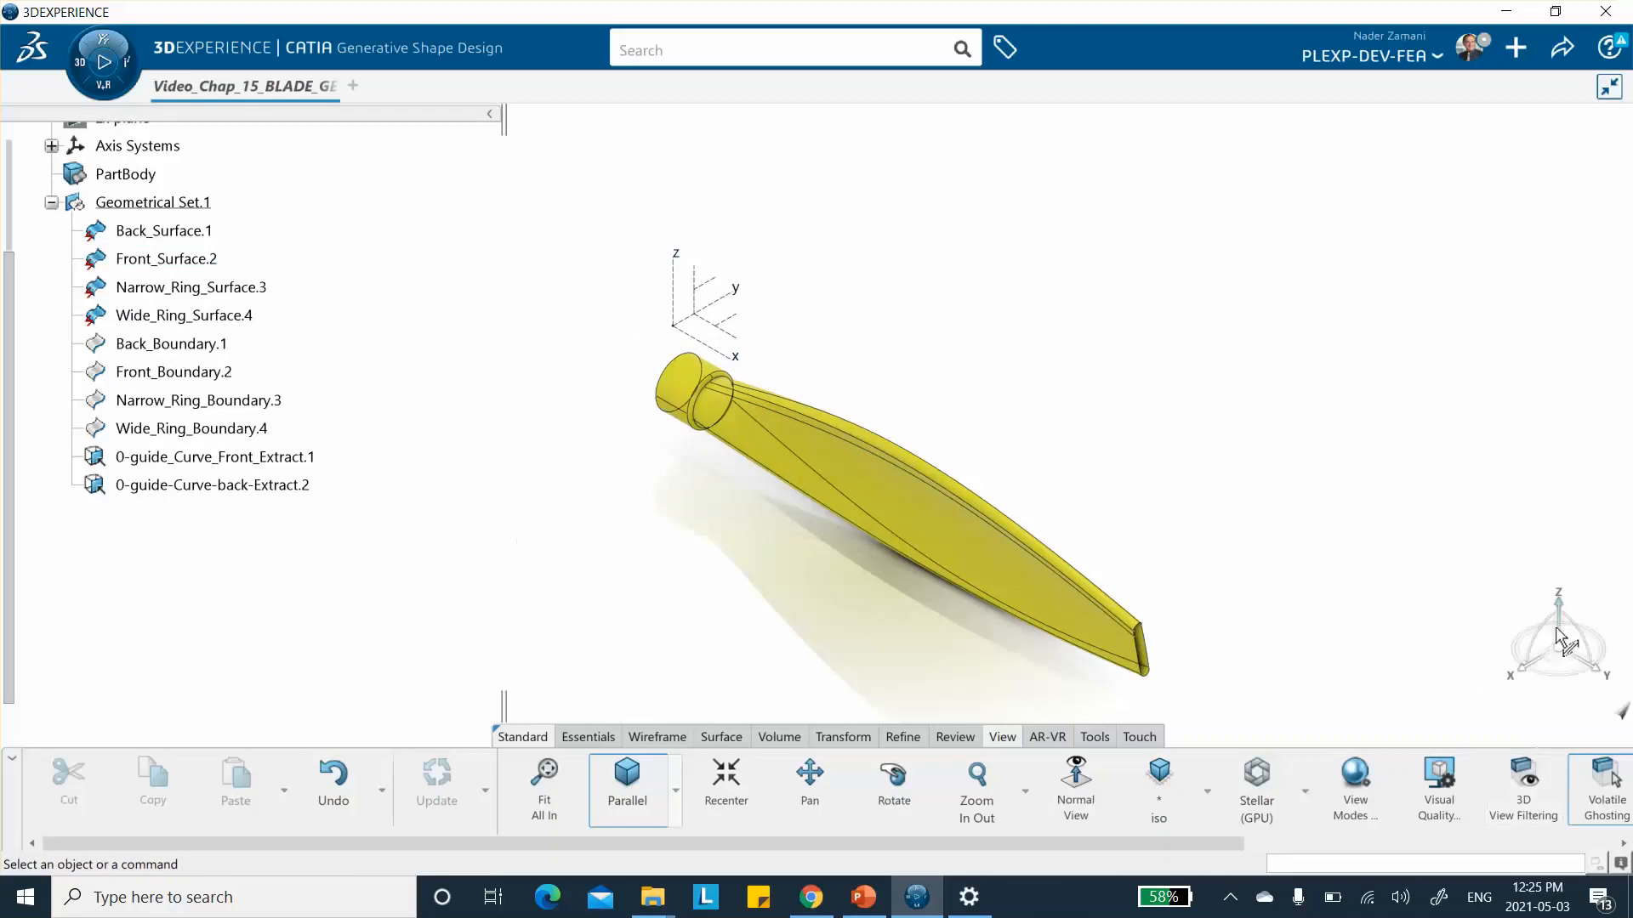
Step: Save the blade model
{"action": "left_click", "coordinate": [1563, 47]}
{"action": "left_click", "coordinate": [1450, 86]}
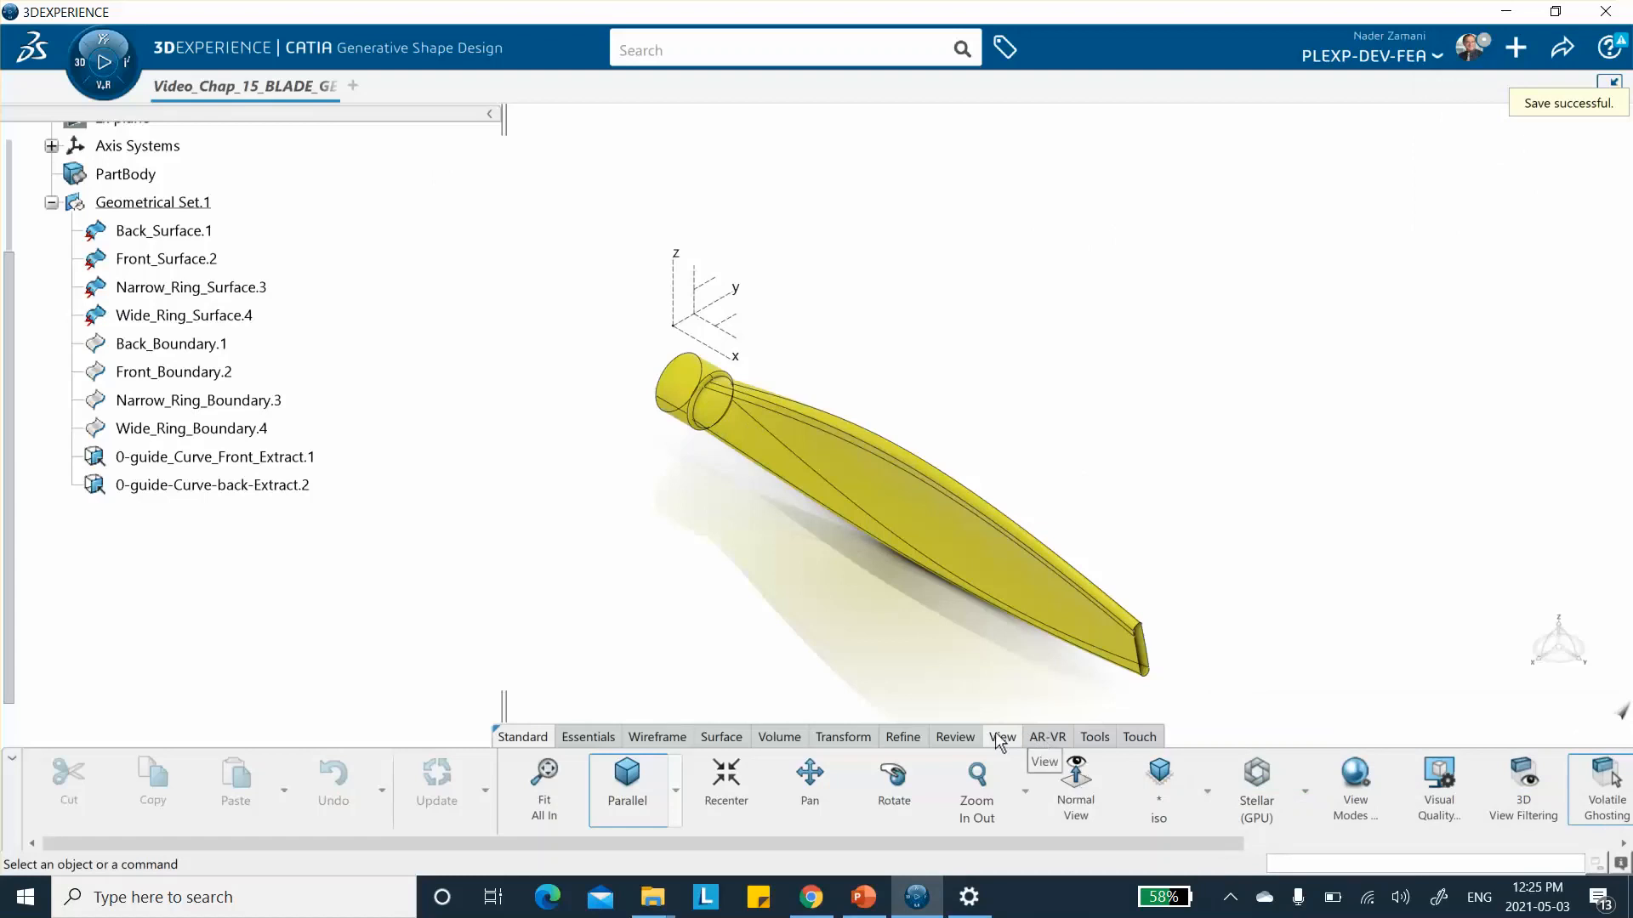
{"action": "left_click", "coordinate": [79, 68]}
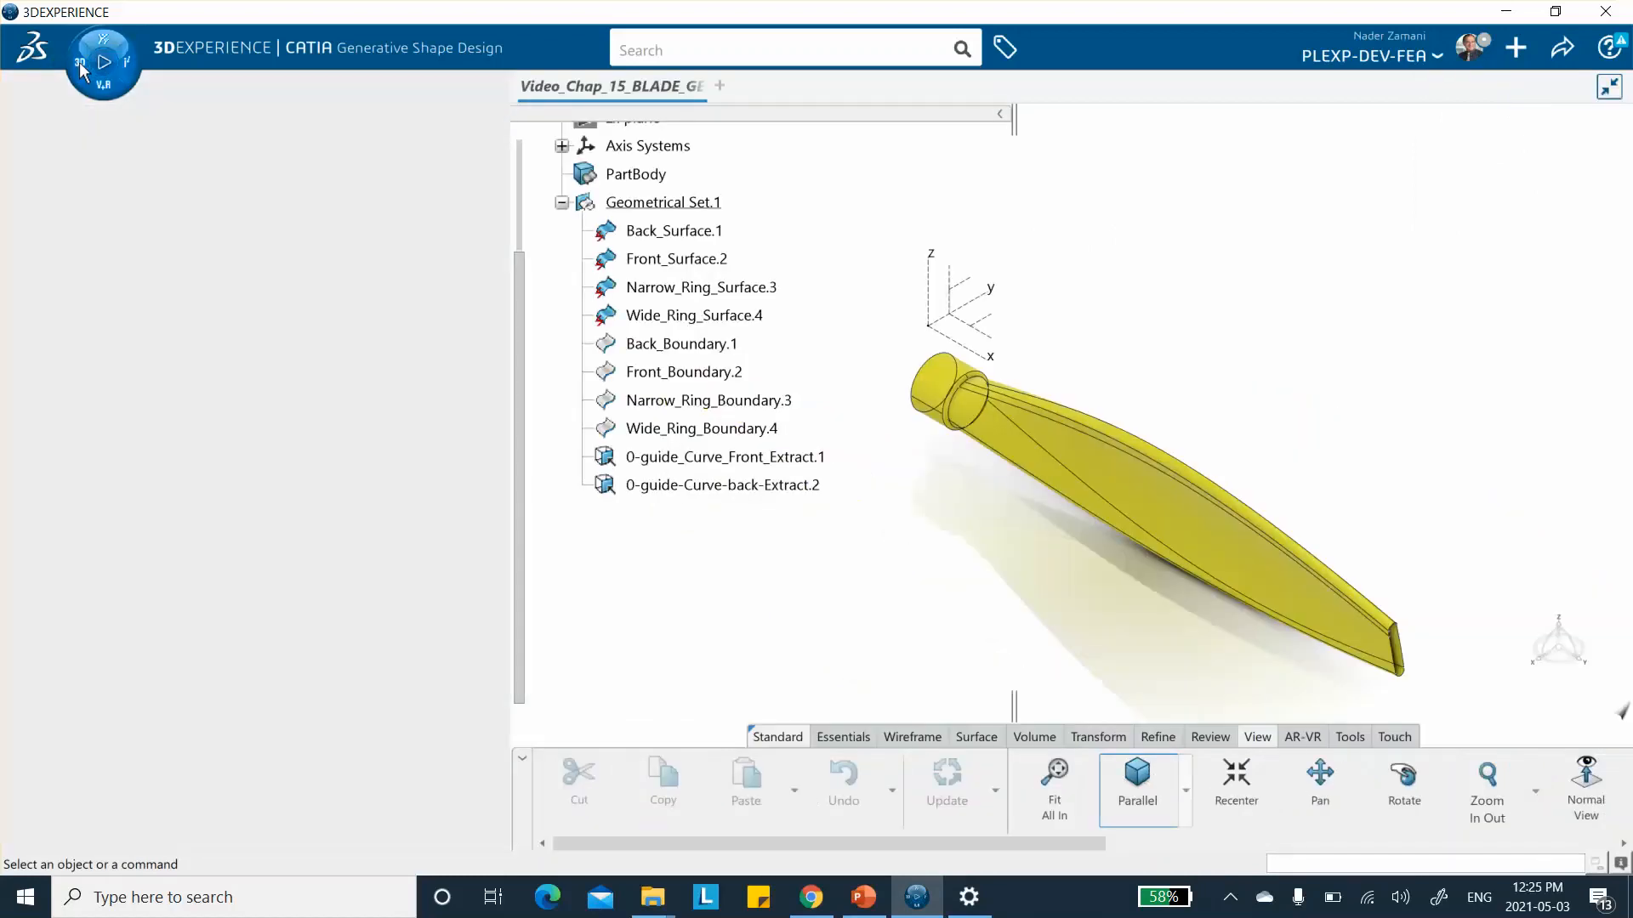
{"action": "scroll", "coordinate": [149, 455], "scroll_direction": "down", "scroll_amount": 4}
{"action": "scroll", "coordinate": [127, 522], "scroll_direction": "up", "scroll_amount": 4}
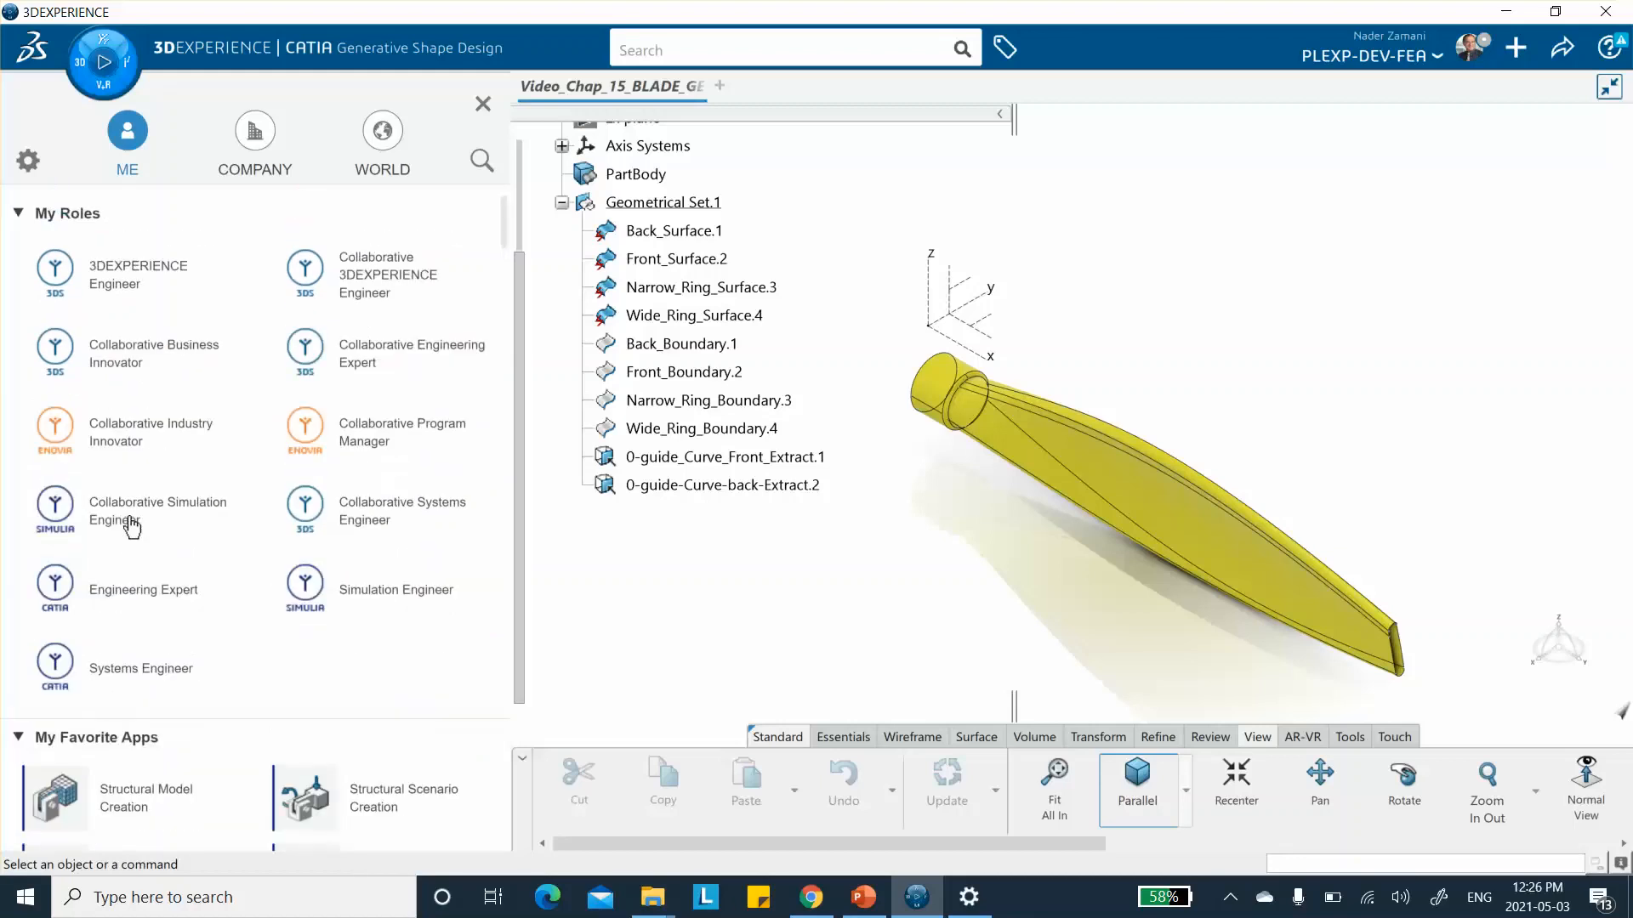
{"action": "left_click", "coordinate": [127, 523]}
{"action": "scroll", "coordinate": [155, 540], "scroll_direction": "down", "scroll_amount": 1}
{"action": "scroll", "coordinate": [153, 466], "scroll_direction": "up", "scroll_amount": 1}
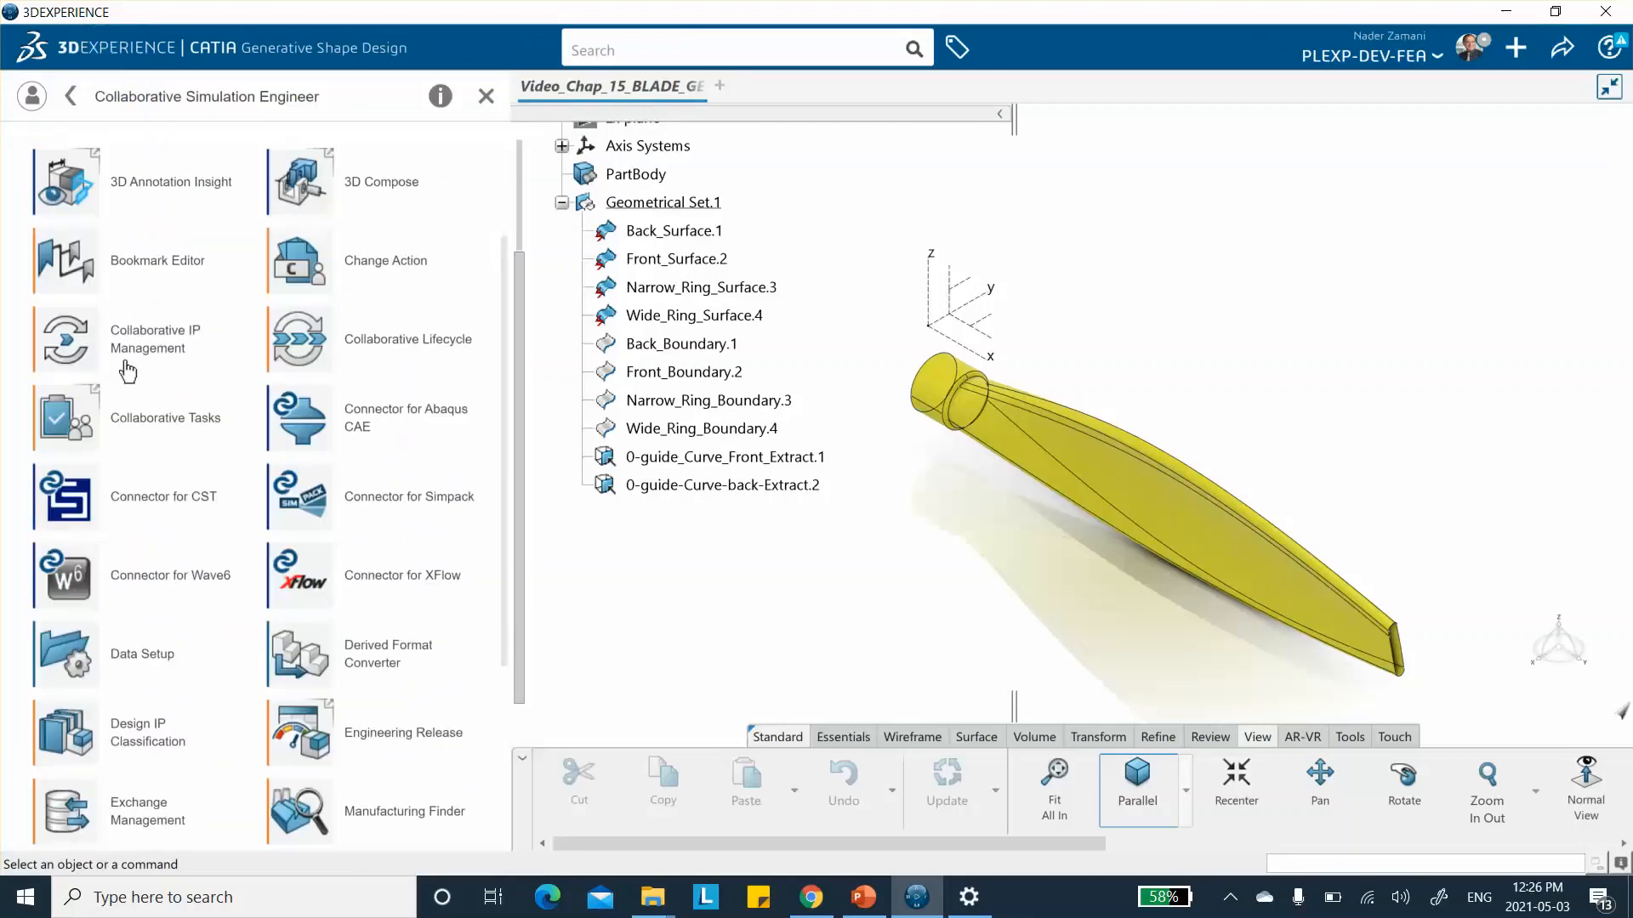
{"action": "left_click", "coordinate": [70, 99]}
{"action": "scroll", "coordinate": [135, 354], "scroll_direction": "down", "scroll_amount": 3}
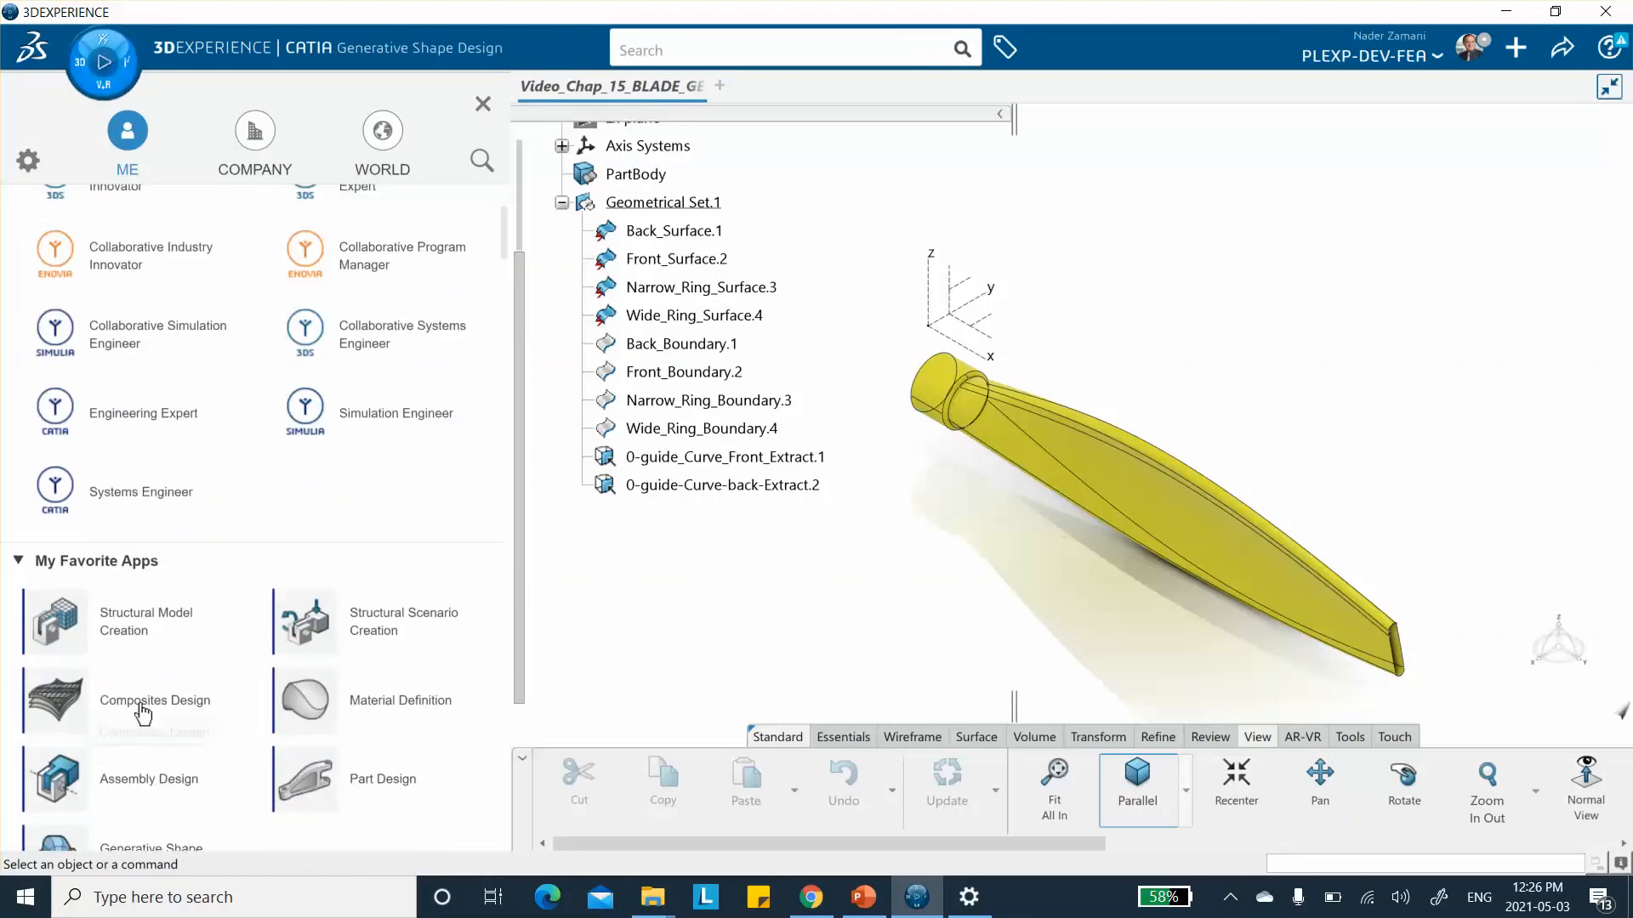
{"action": "left_click", "coordinate": [143, 711]}
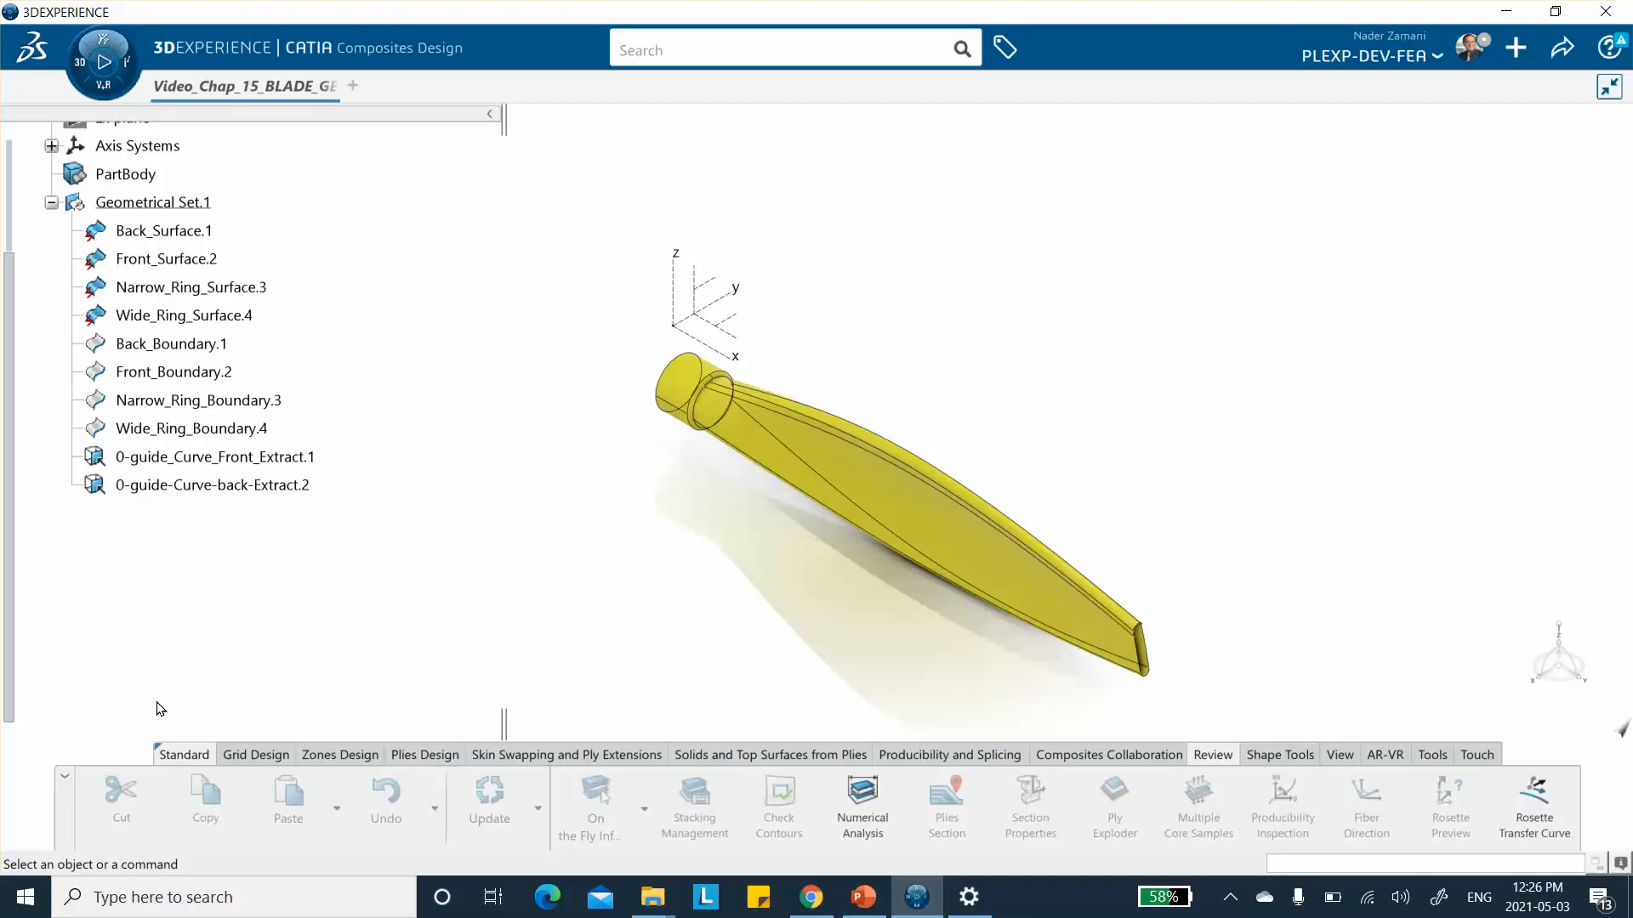
{"action": "scroll", "coordinate": [335, 517], "scroll_direction": "up", "scroll_amount": 3}
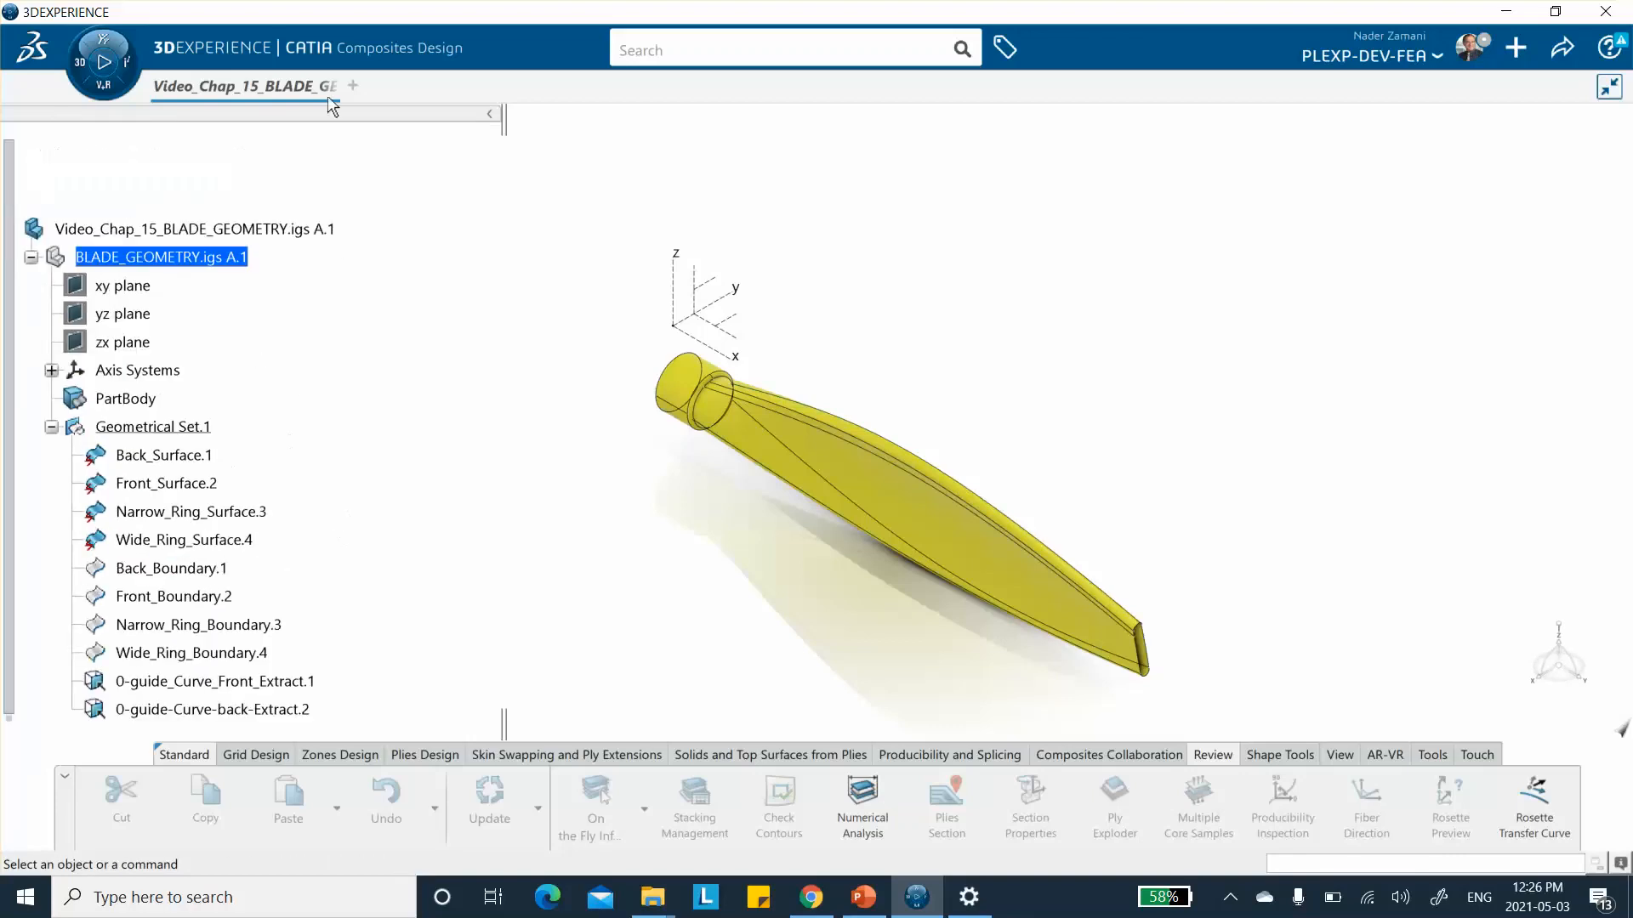
{"action": "double_click", "coordinate": [127, 399]}
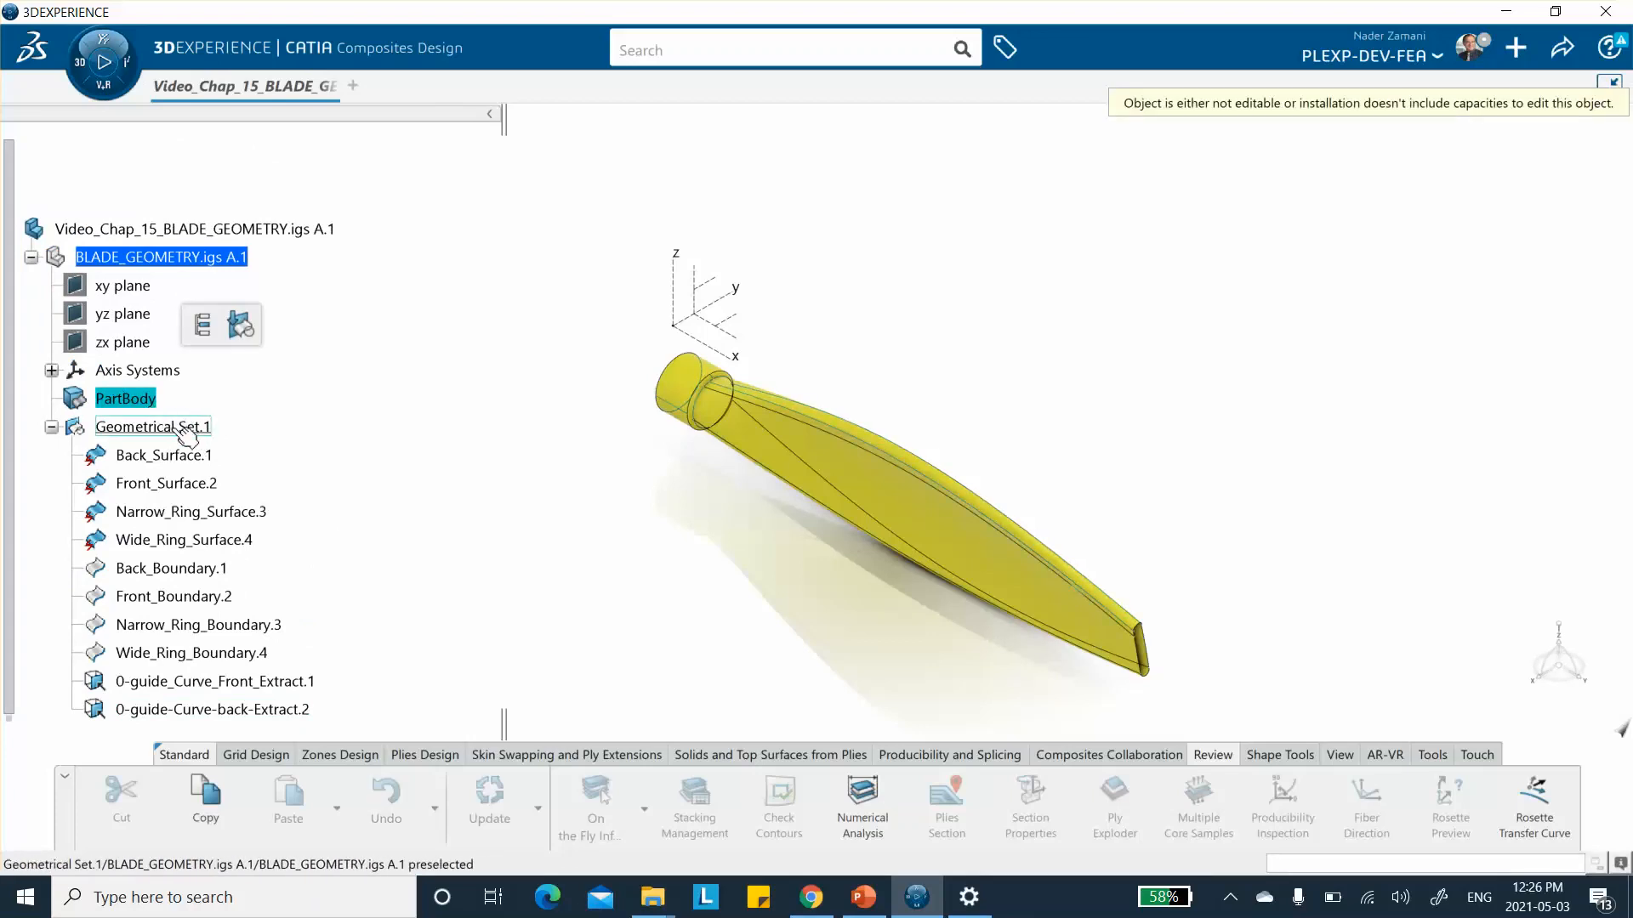
{"action": "left_click", "coordinate": [81, 77]}
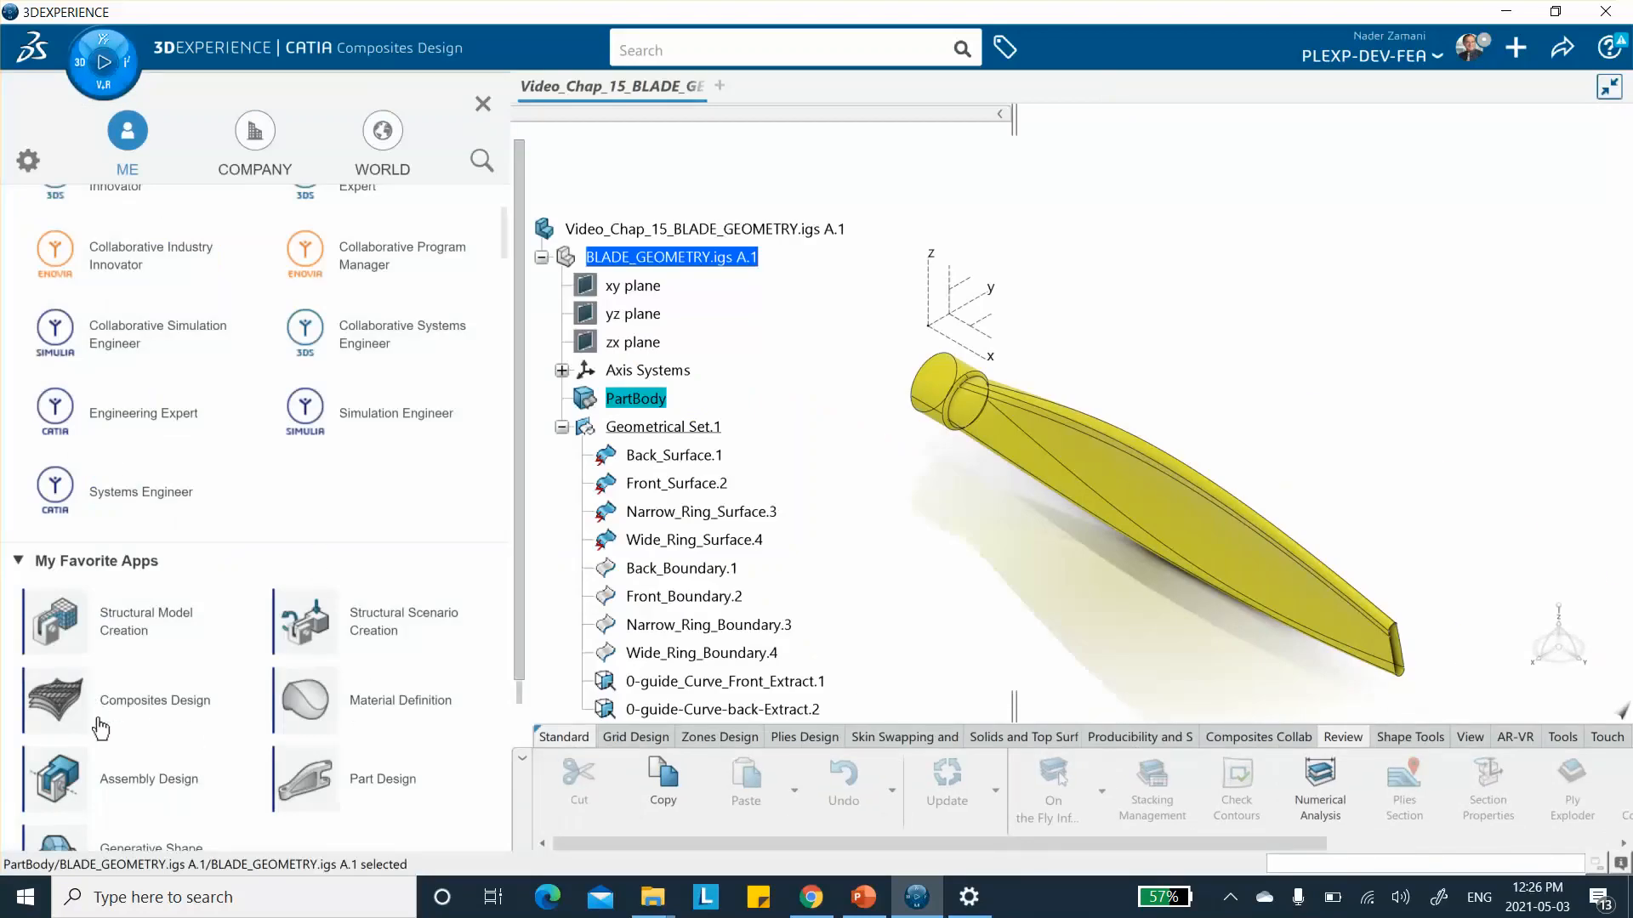
{"action": "scroll", "coordinate": [99, 723], "scroll_direction": "down", "scroll_amount": 2}
{"action": "left_click", "coordinate": [95, 683]}
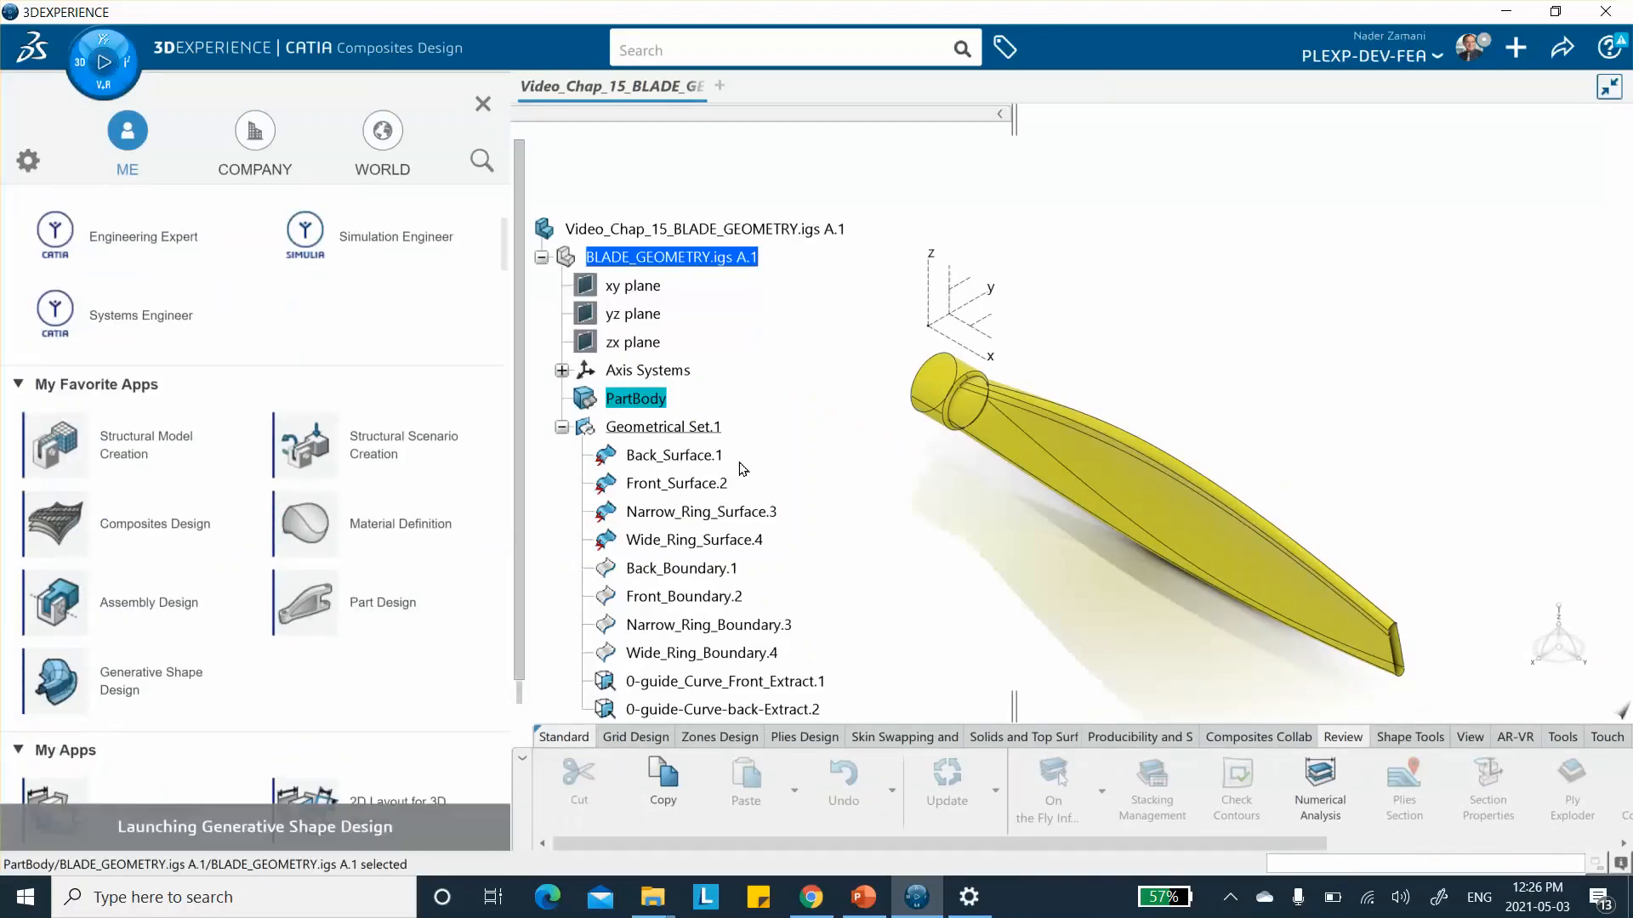
{"action": "scroll", "coordinate": [412, 382], "scroll_direction": "down", "scroll_amount": 3}
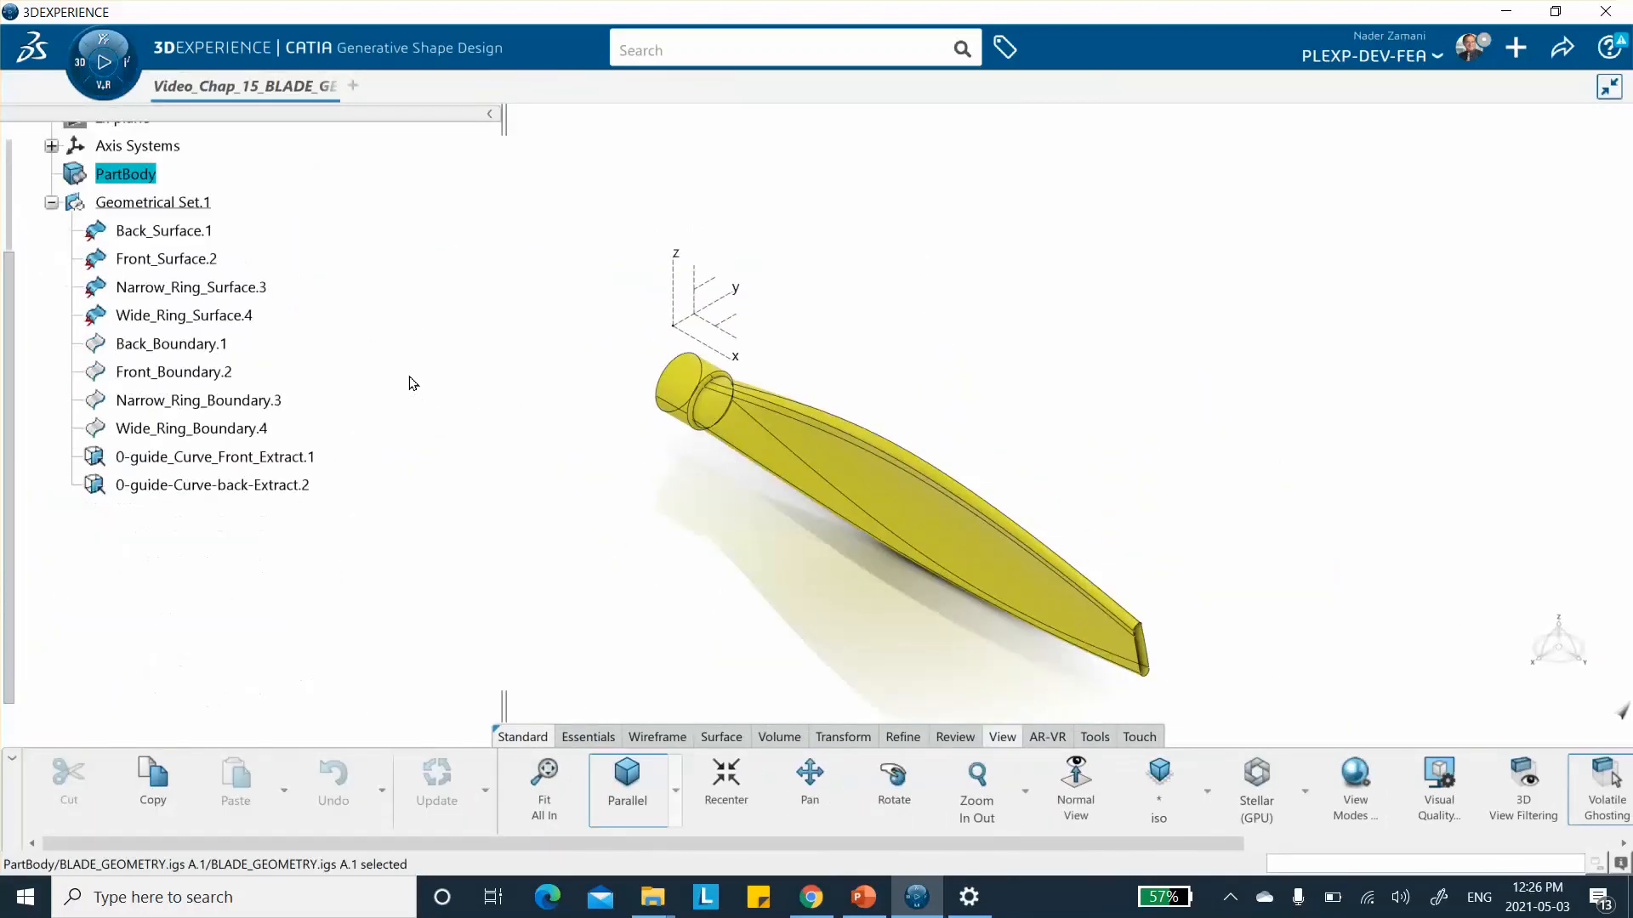
Step: Create one core material titled Video_chap_15_CE and one covering material with the default title
{"action": "left_click", "coordinate": [1102, 740]}
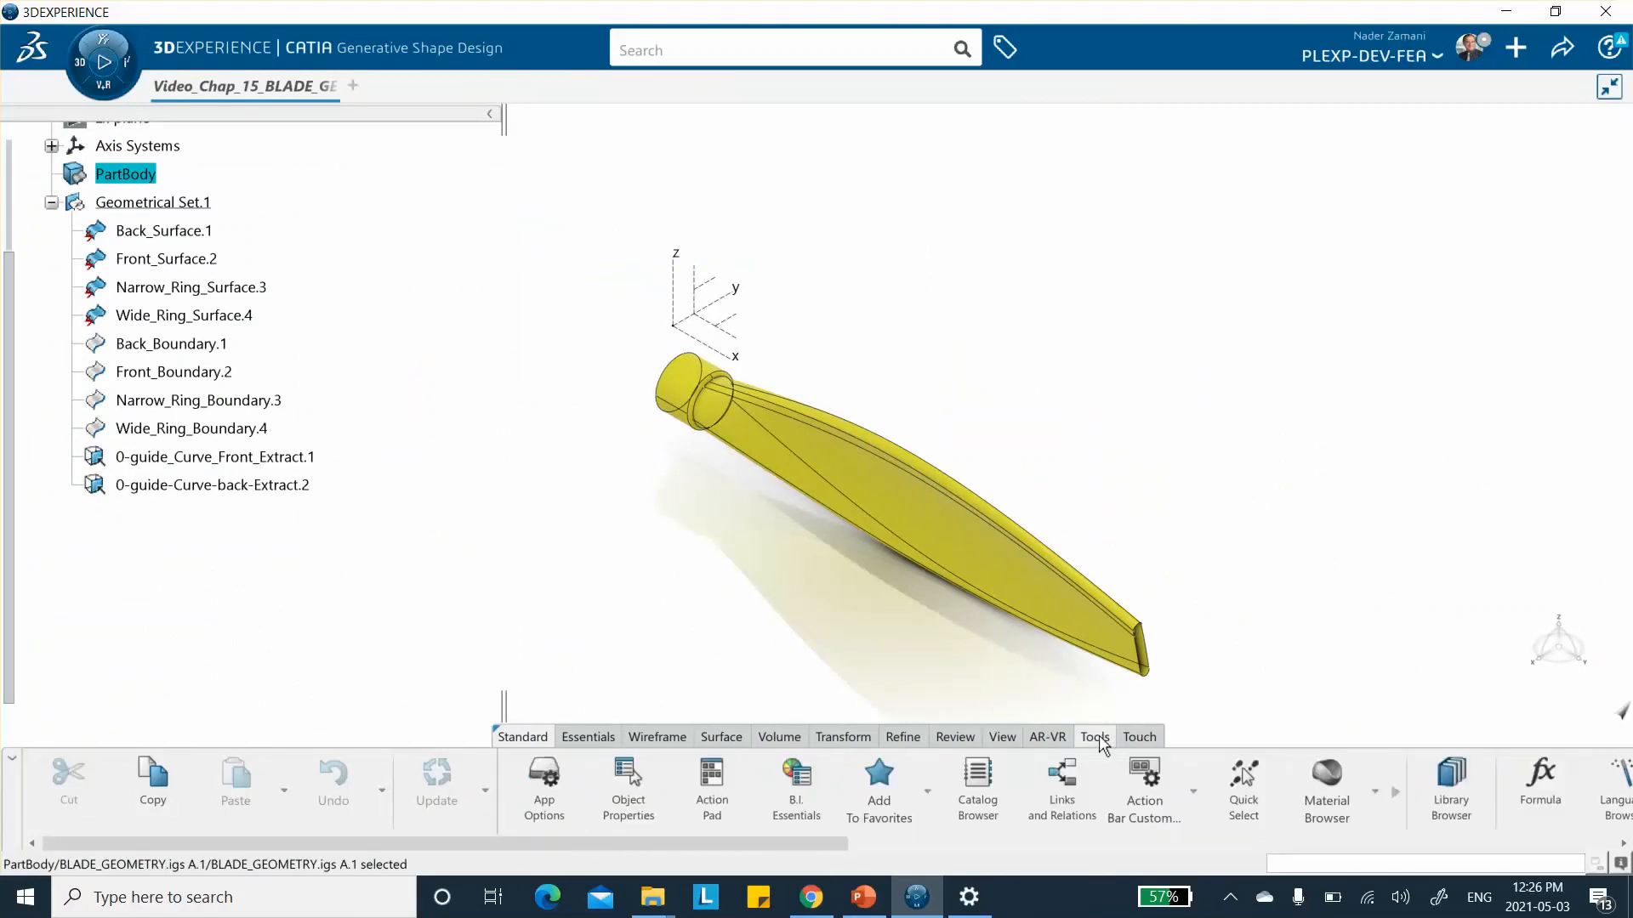
{"action": "left_click", "coordinate": [1374, 791]}
{"action": "left_click", "coordinate": [1379, 690]}
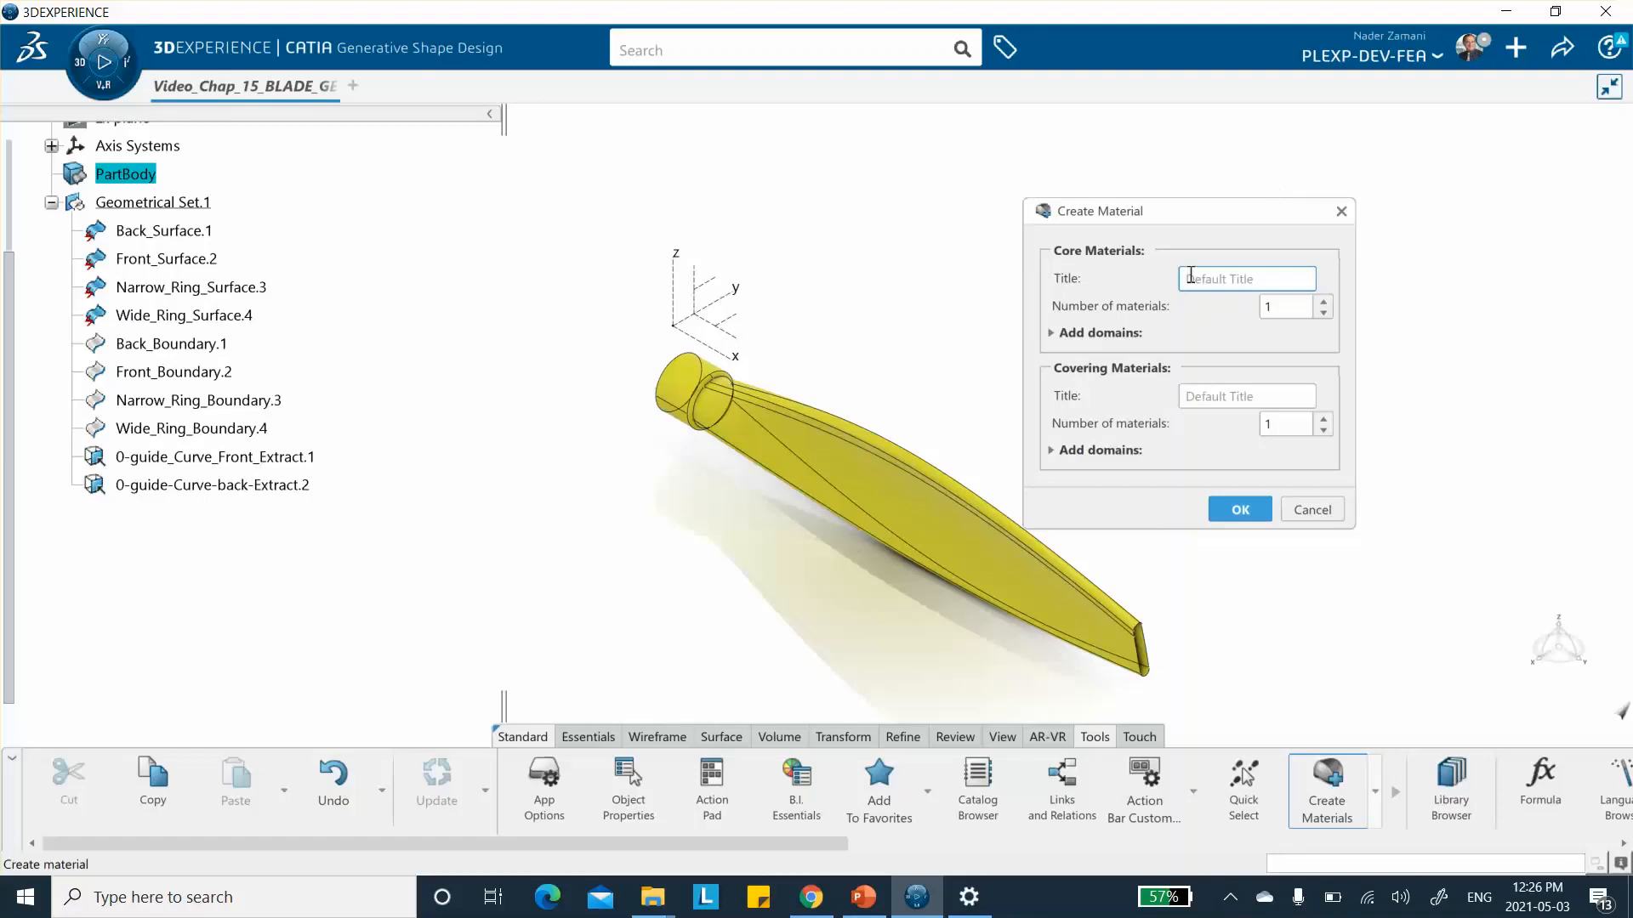
{"action": "type", "text": "Video_chap_15_CE"}
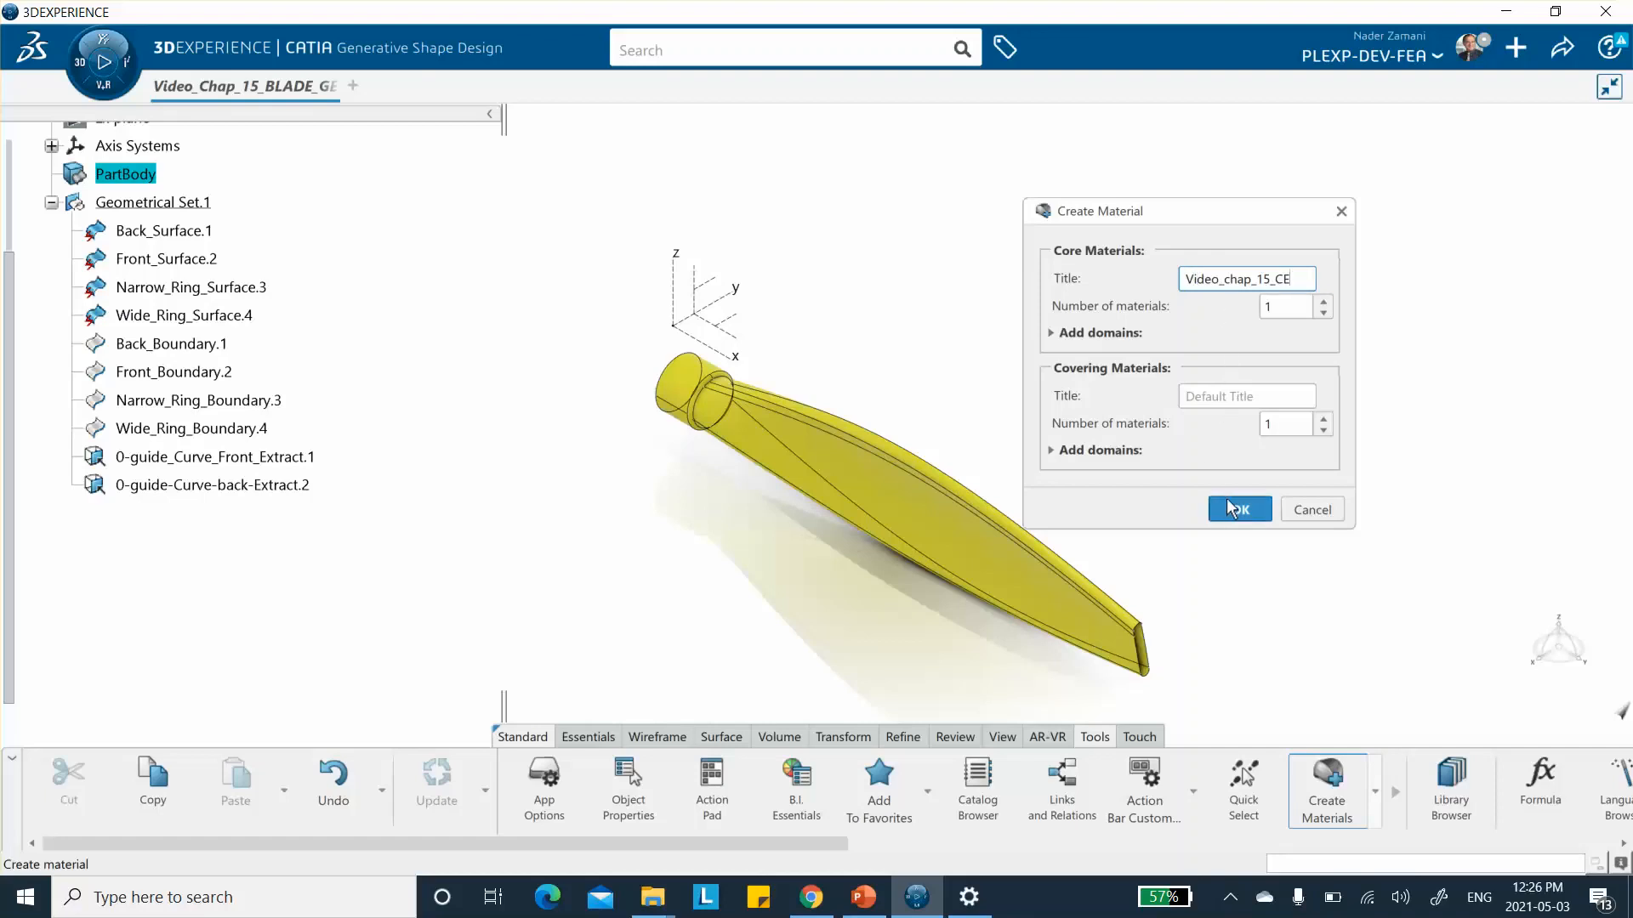
{"action": "left_click", "coordinate": [1231, 503]}
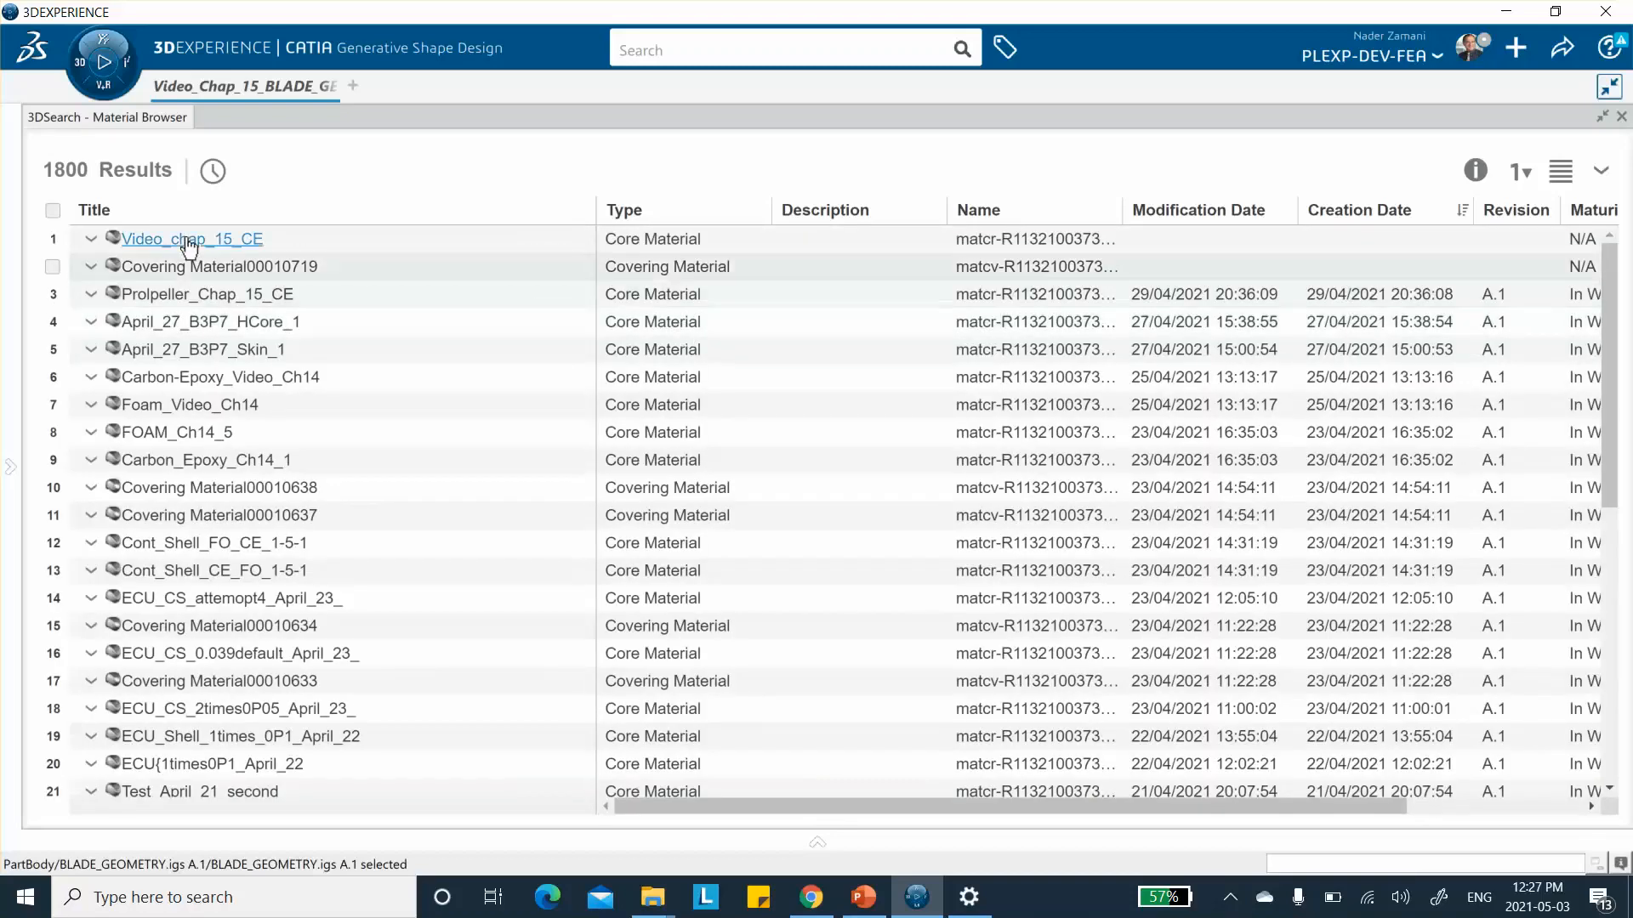
Step: Define the composite domain of Video_chap_15_CE with a cured thickness of 0.25 mm and the Uni-directional material type
{"action": "right_click", "coordinate": [188, 245]}
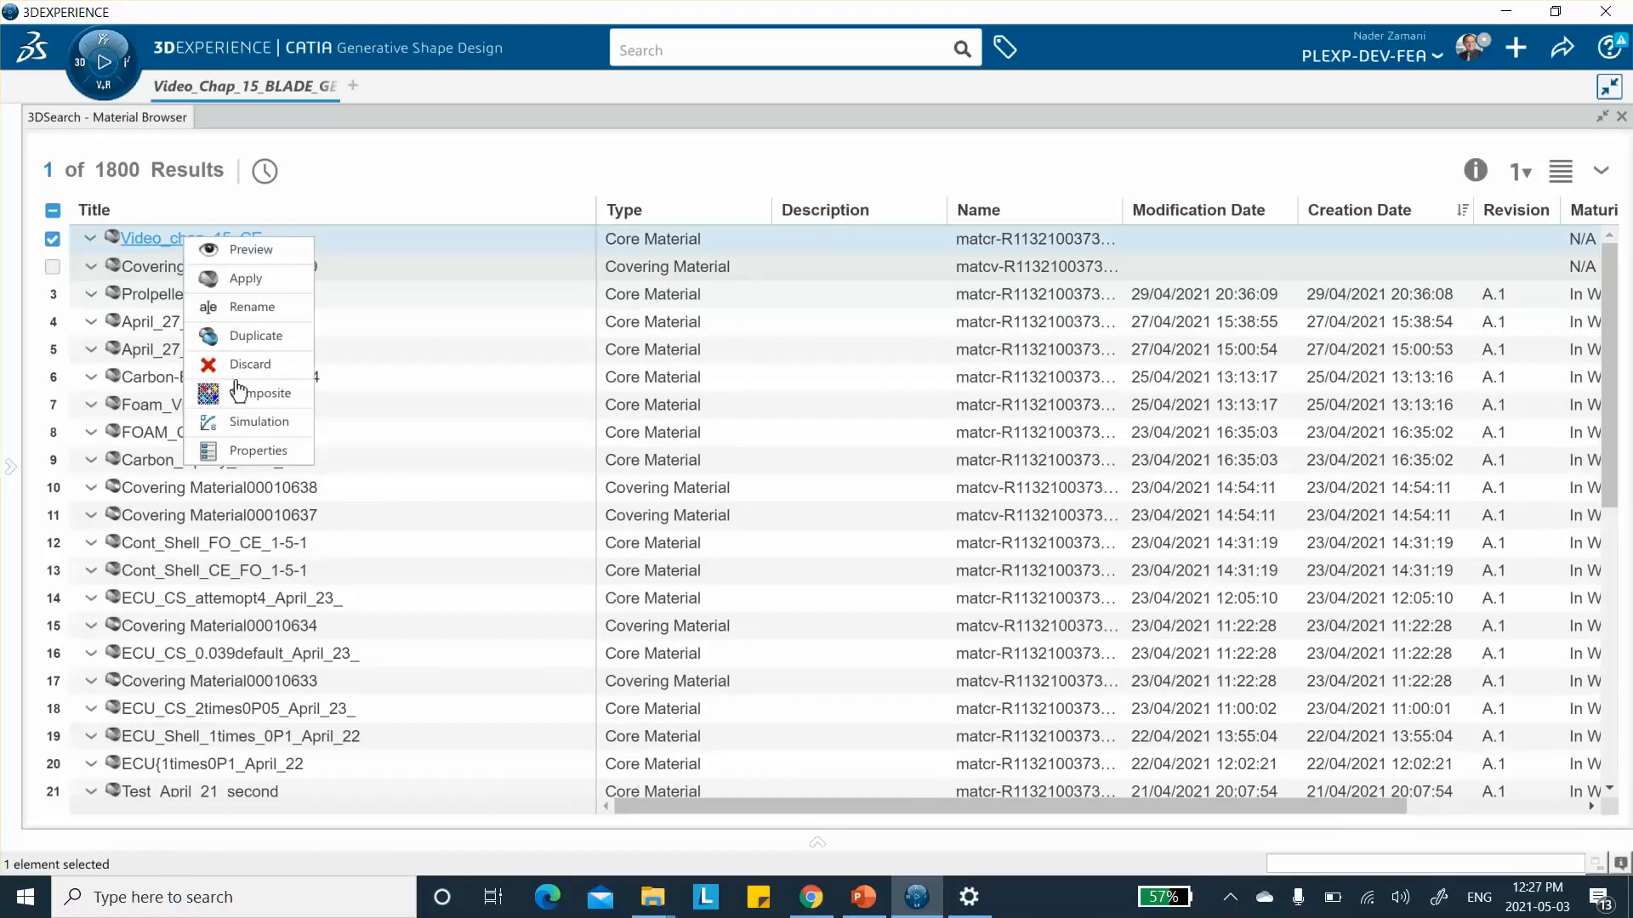
{"action": "left_click", "coordinate": [236, 395]}
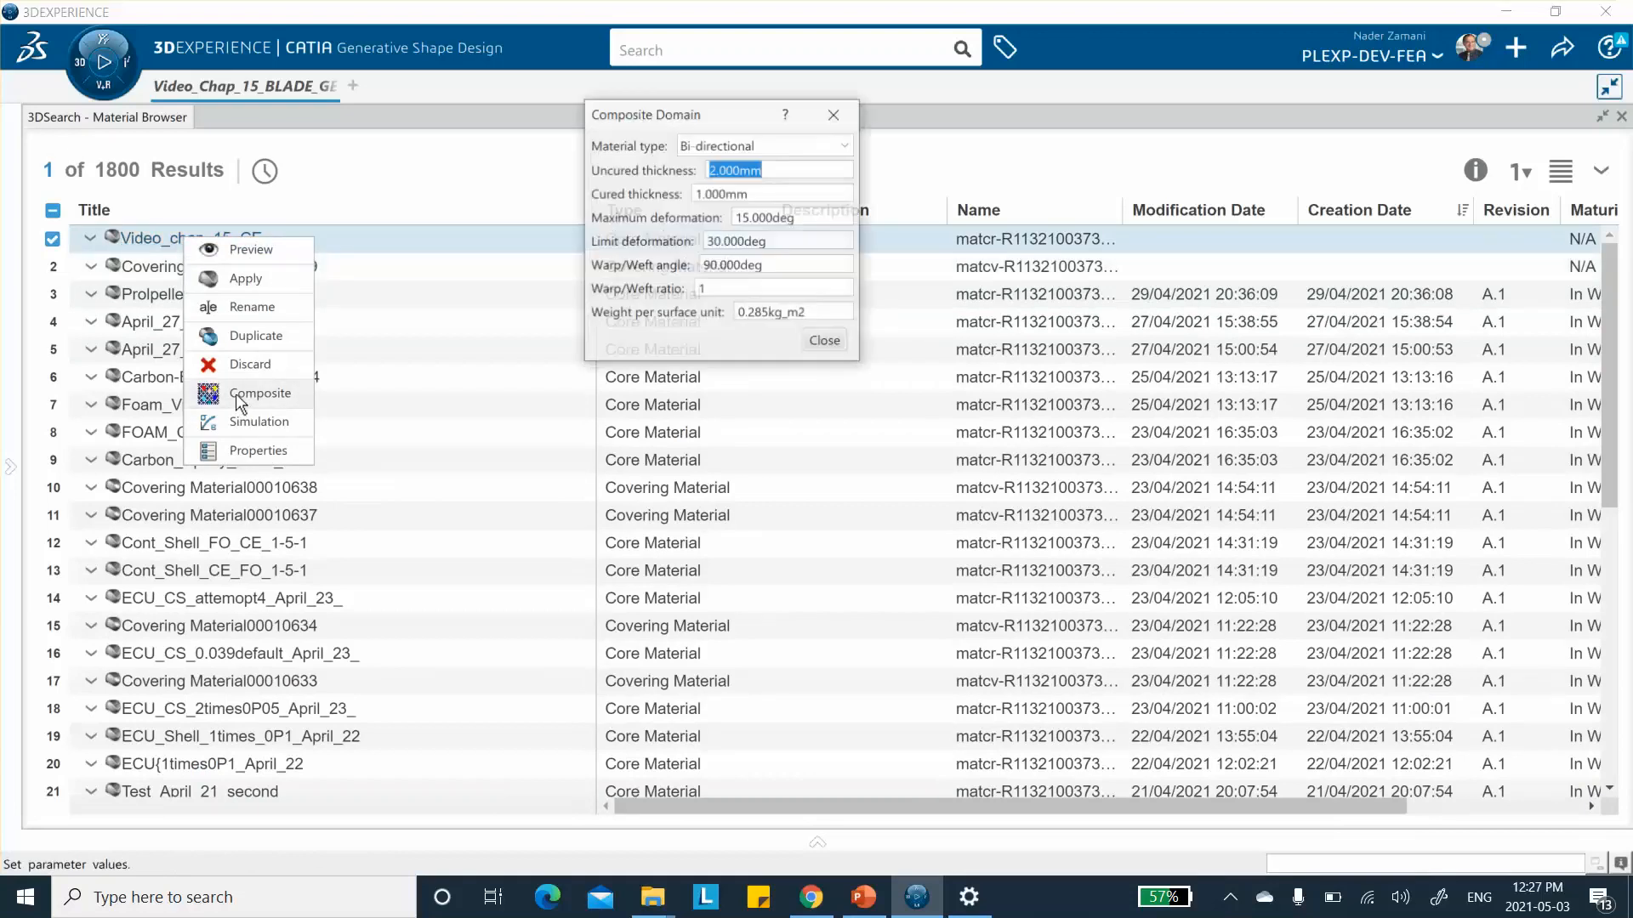
{"action": "left_click", "coordinate": [758, 194]}
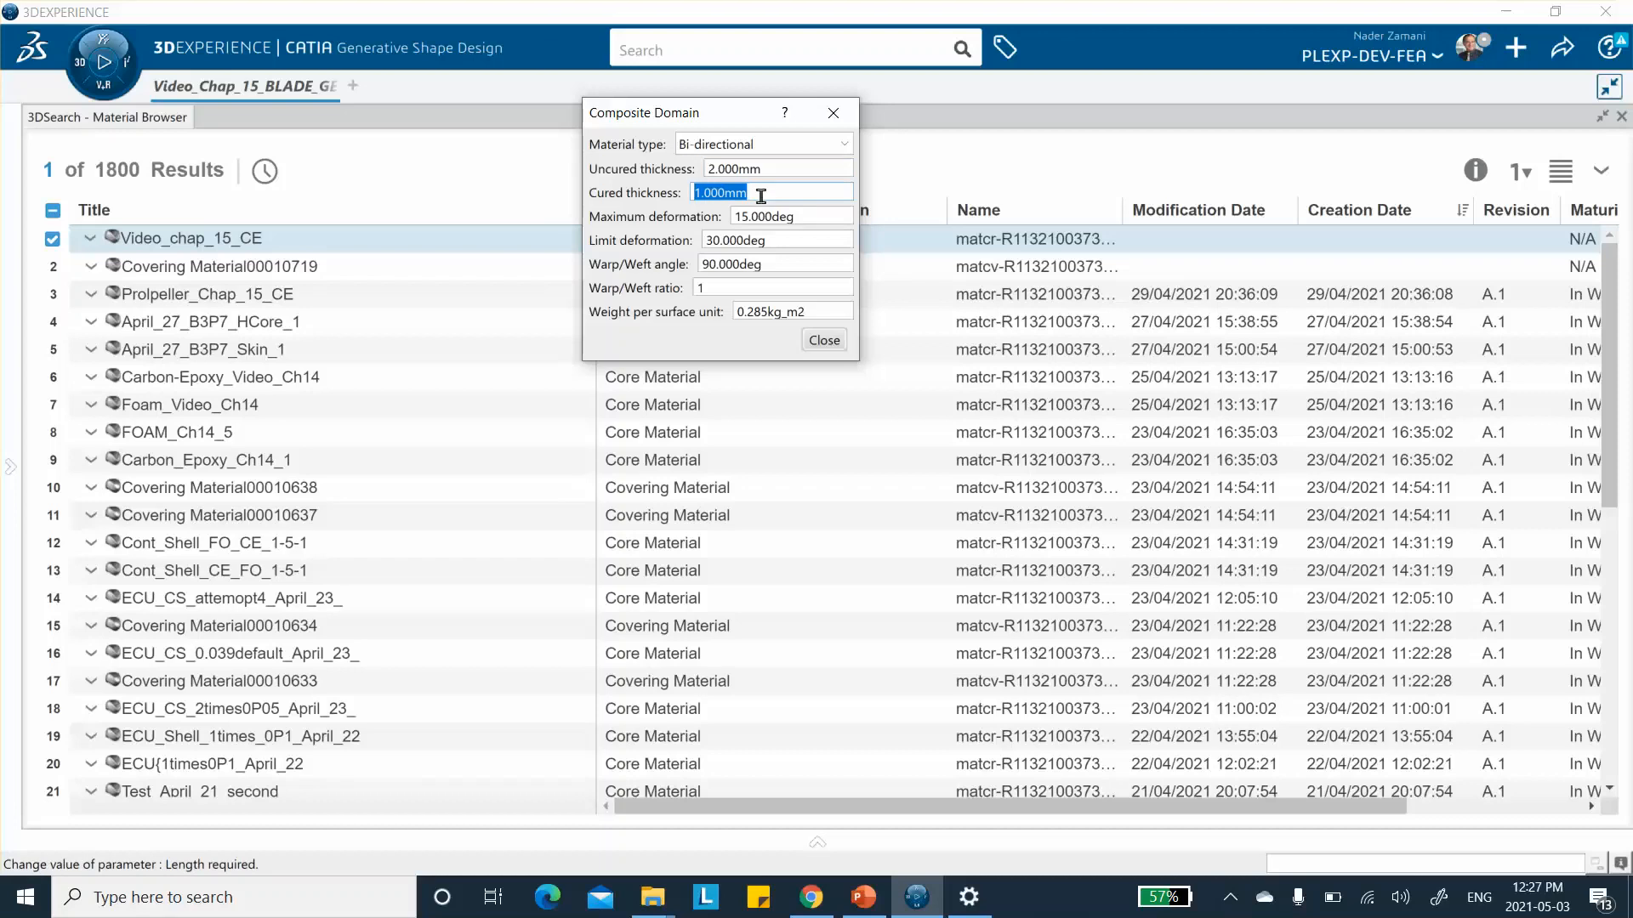
{"action": "type", "text": "0.25"}
{"action": "left_click", "coordinate": [838, 144]}
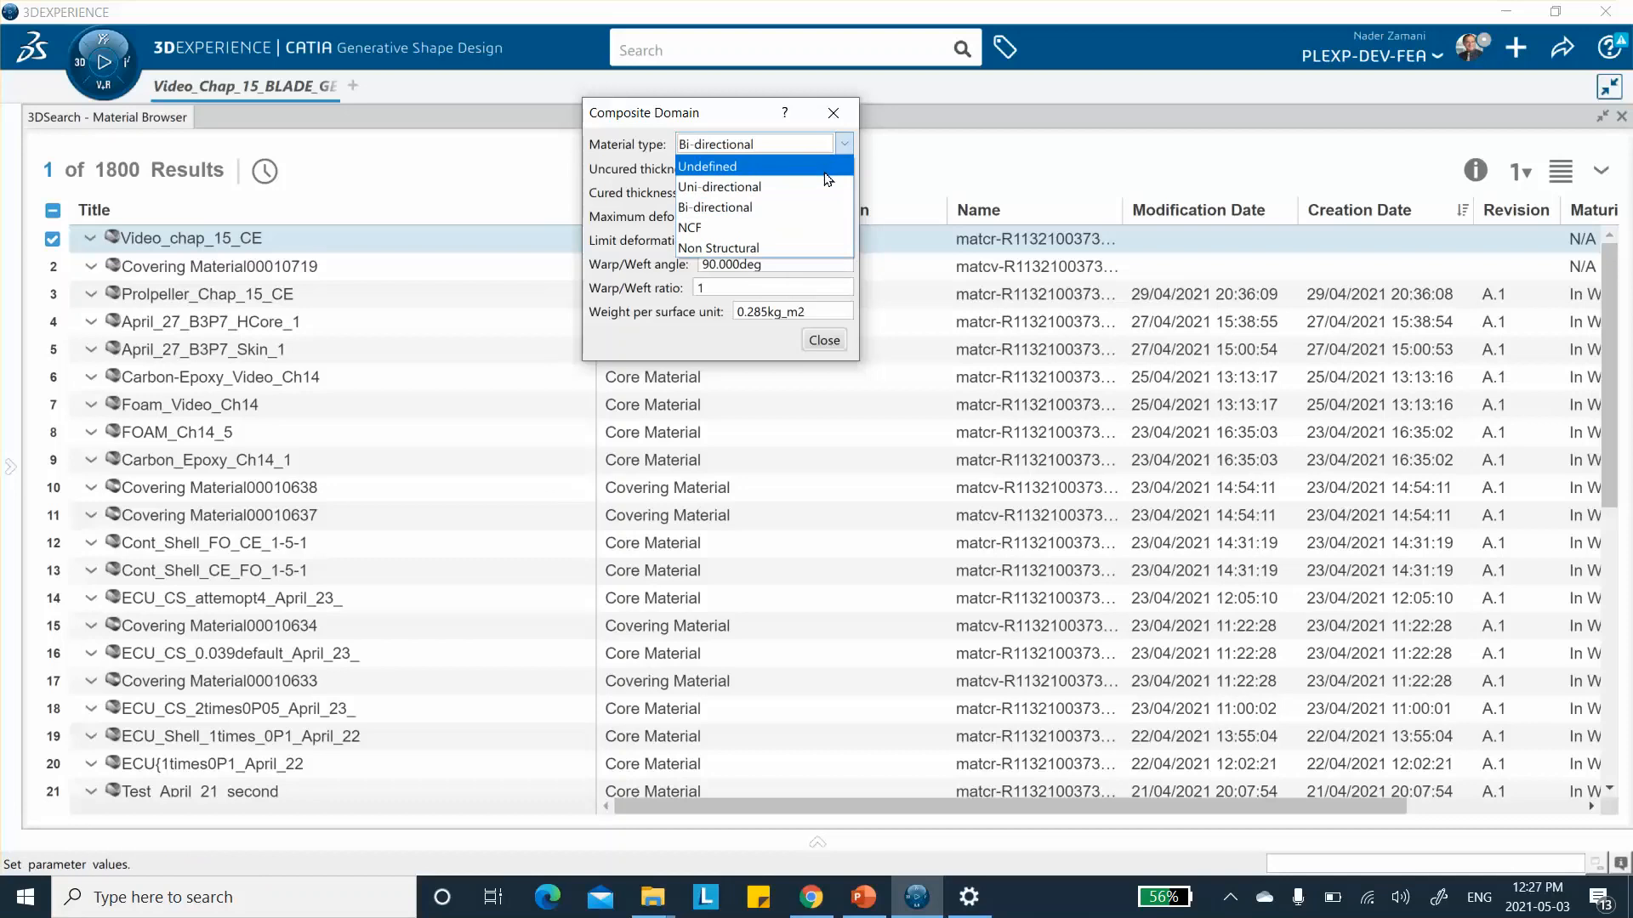
{"action": "left_click", "coordinate": [827, 186]}
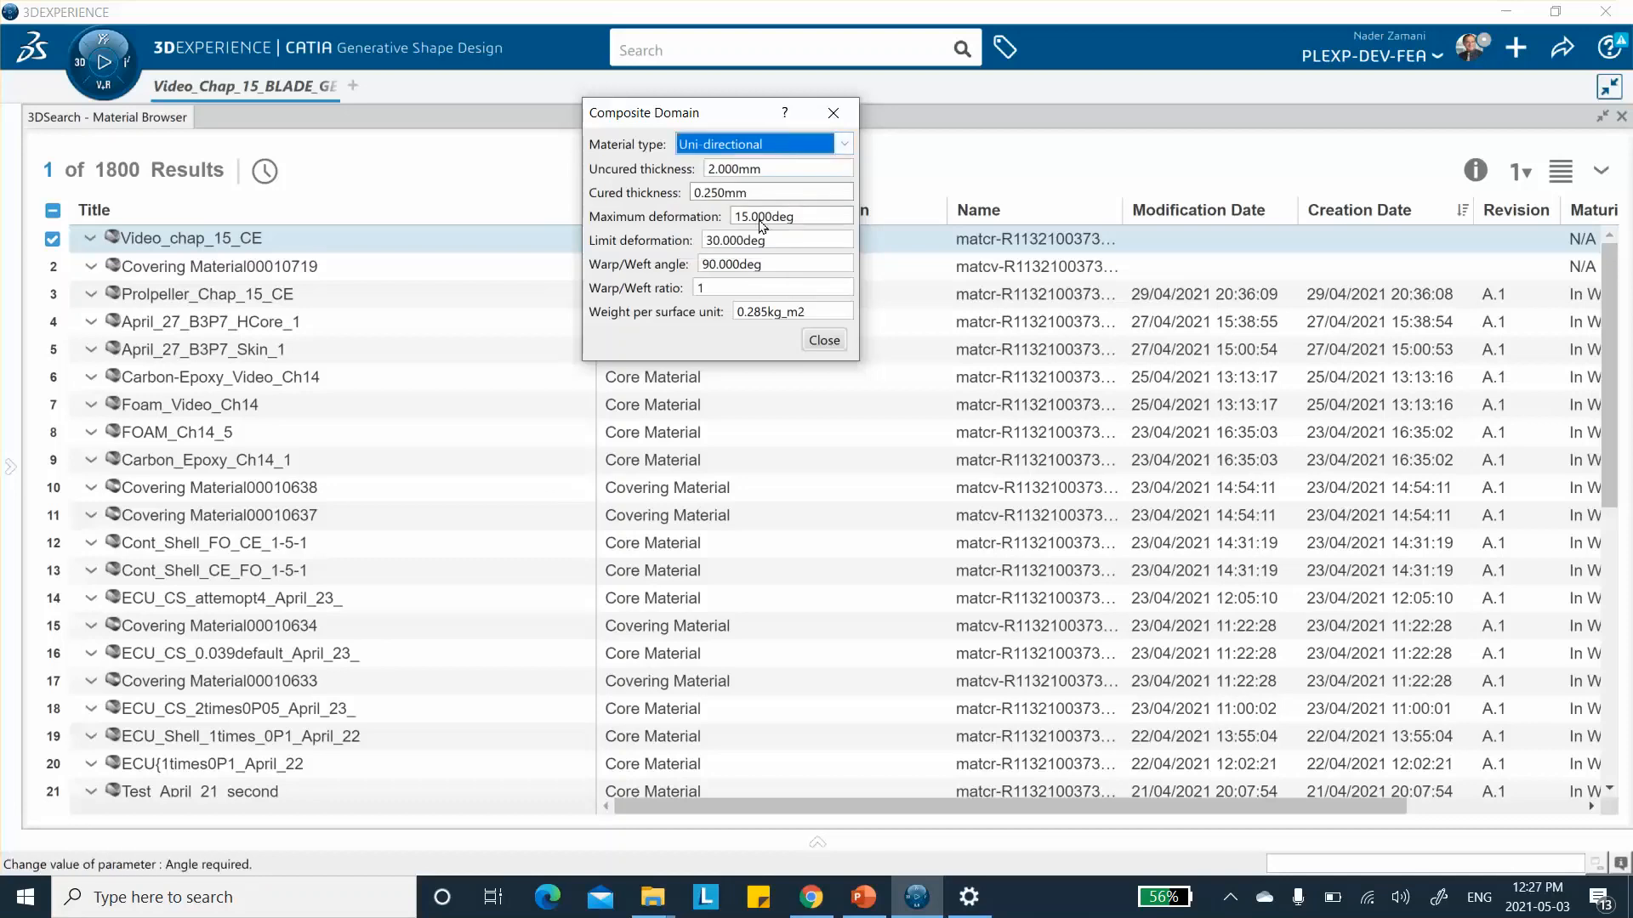
{"action": "left_click", "coordinate": [824, 340]}
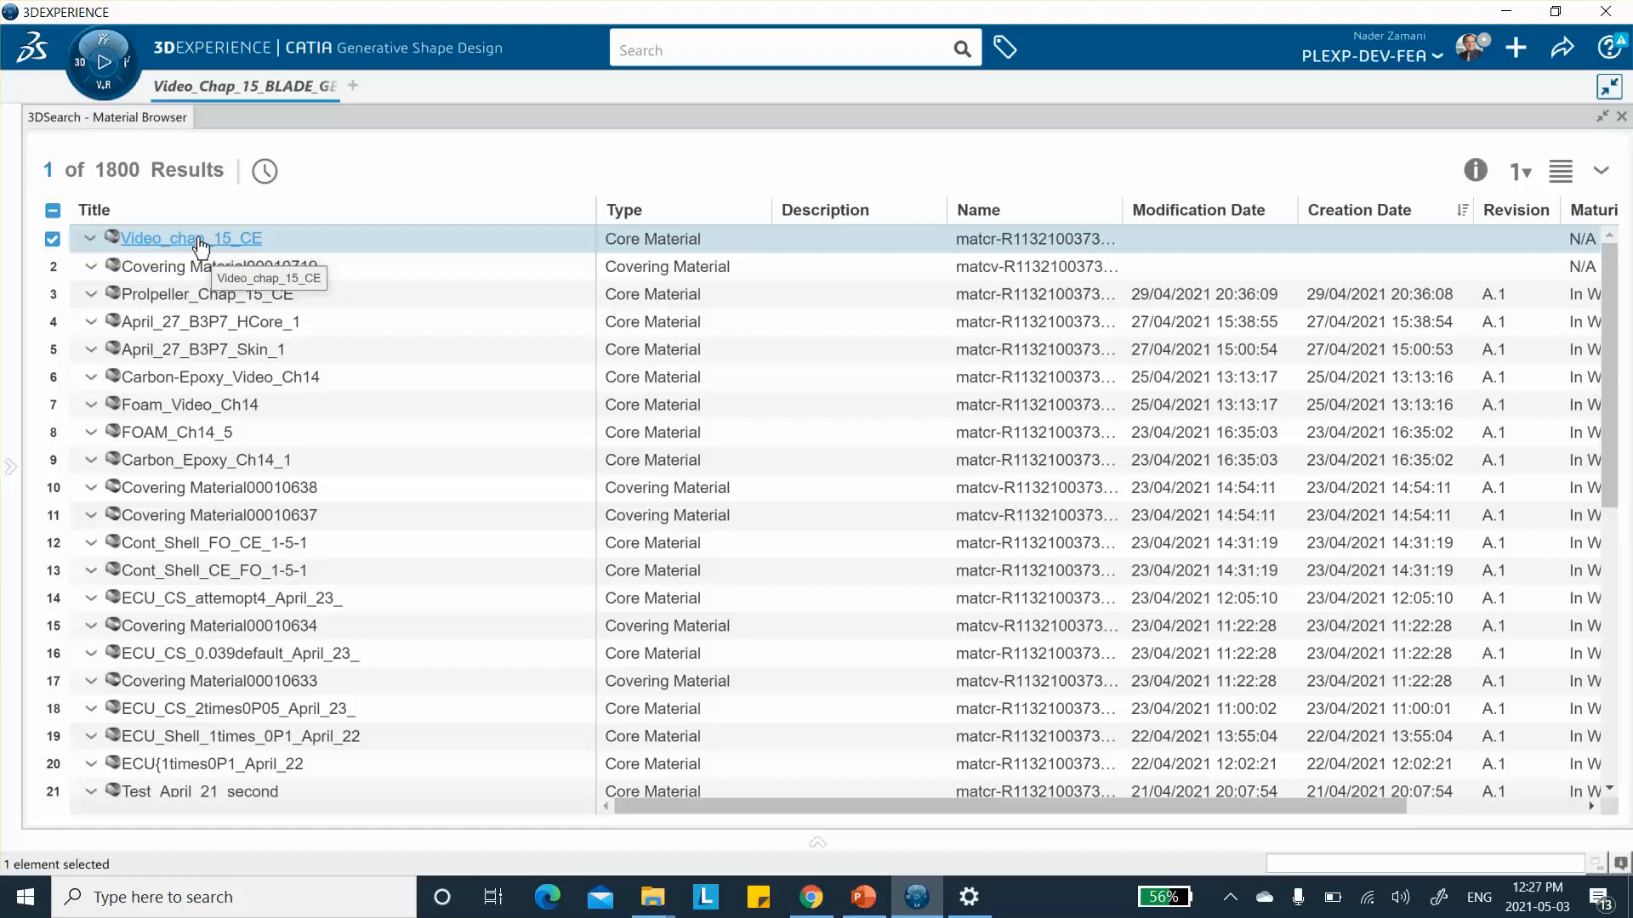
Step: Add an Abaqus Multiphysics density of 1800 kg_m3 to the simulation domain of Video_chap_15_CE
{"action": "right_click", "coordinate": [199, 244]}
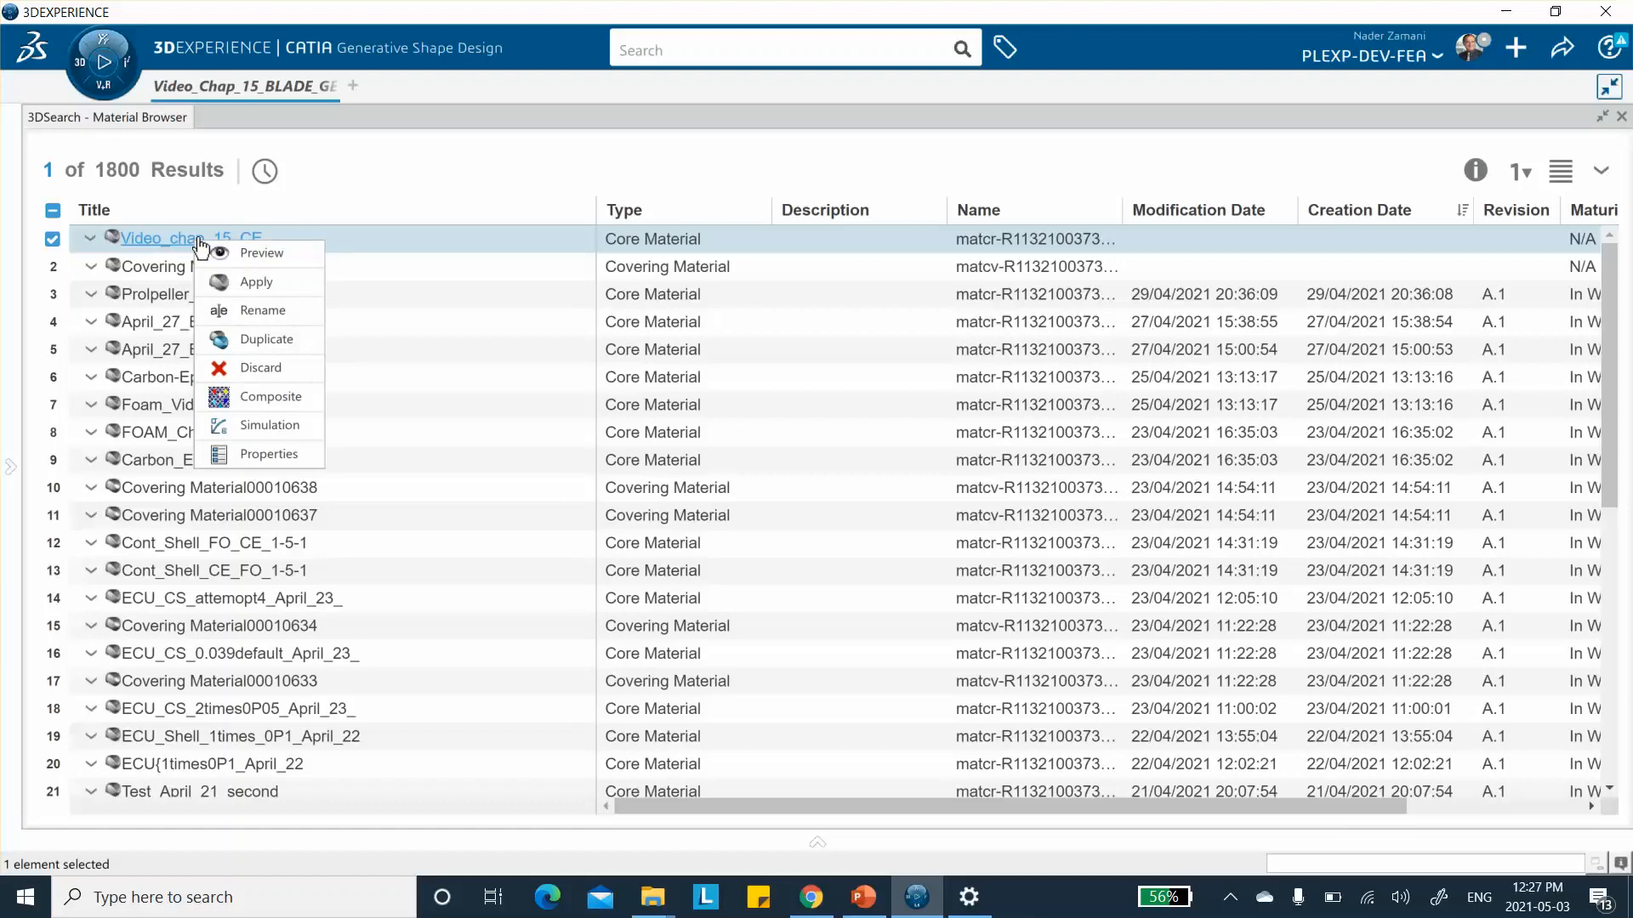
{"action": "left_click", "coordinate": [267, 425]}
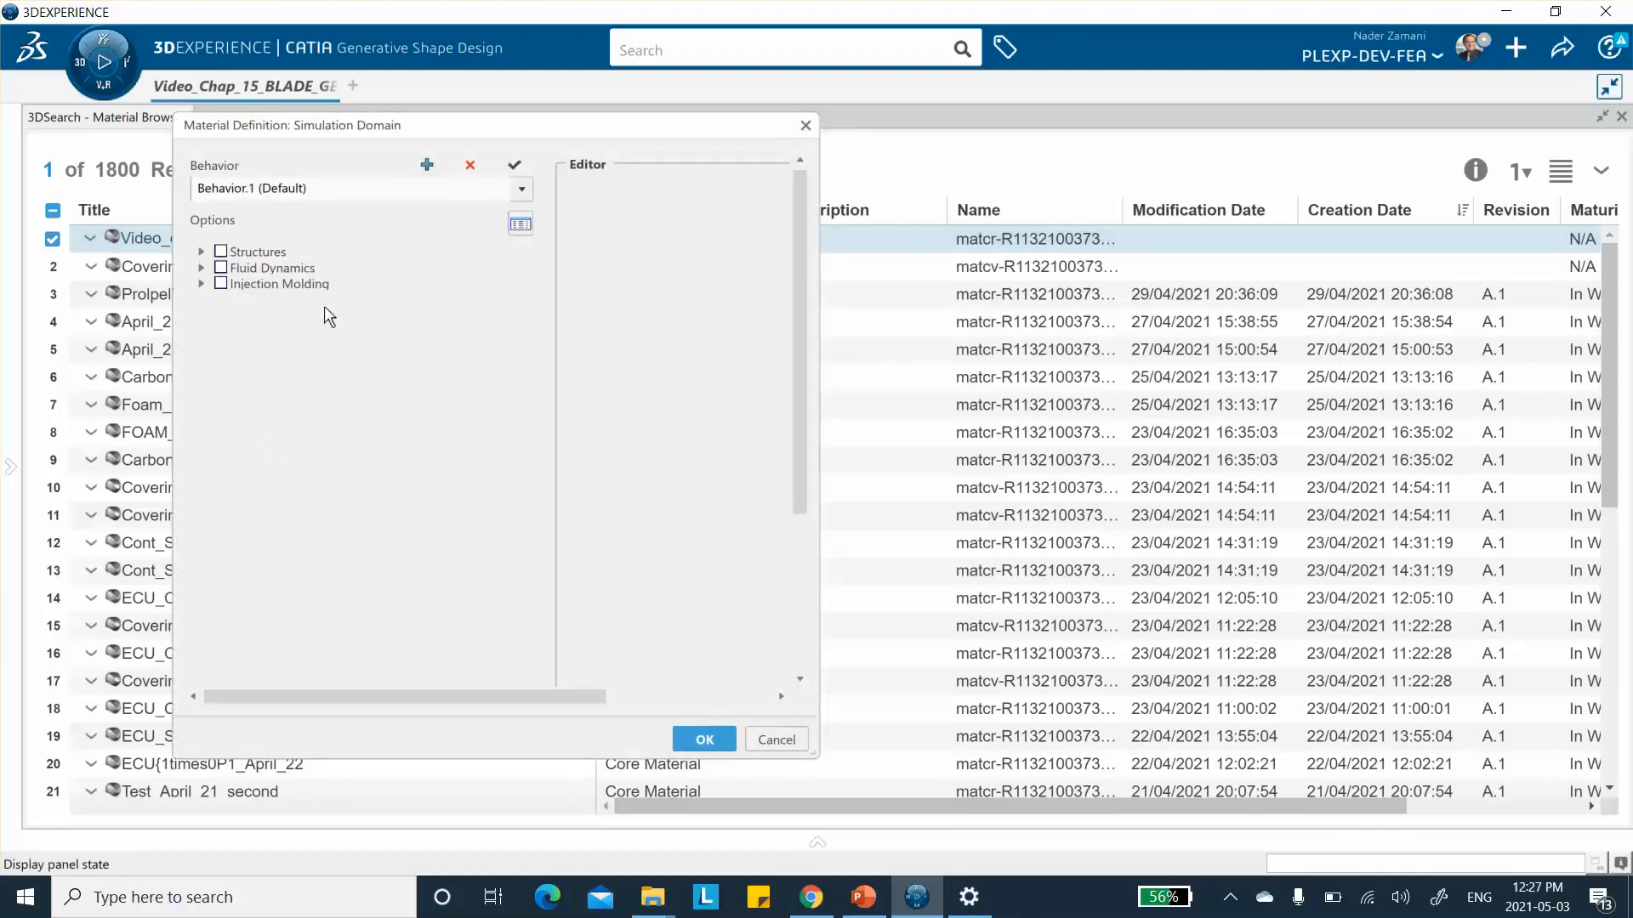
{"action": "left_click", "coordinate": [200, 252]}
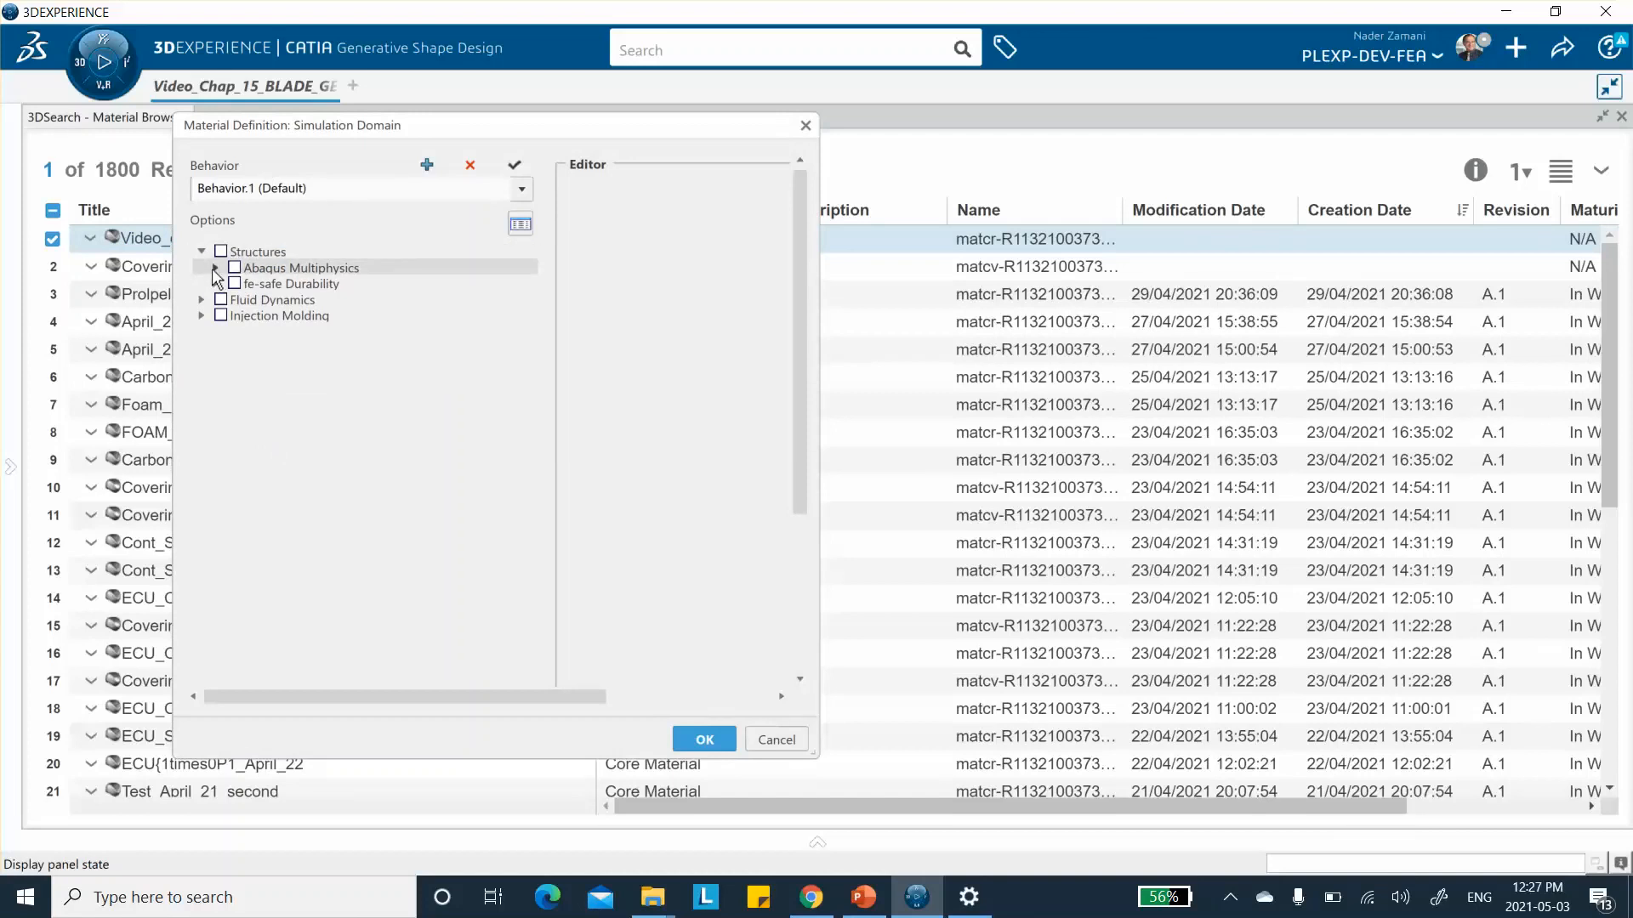
{"action": "left_click", "coordinate": [215, 268]}
{"action": "left_click", "coordinate": [249, 284]}
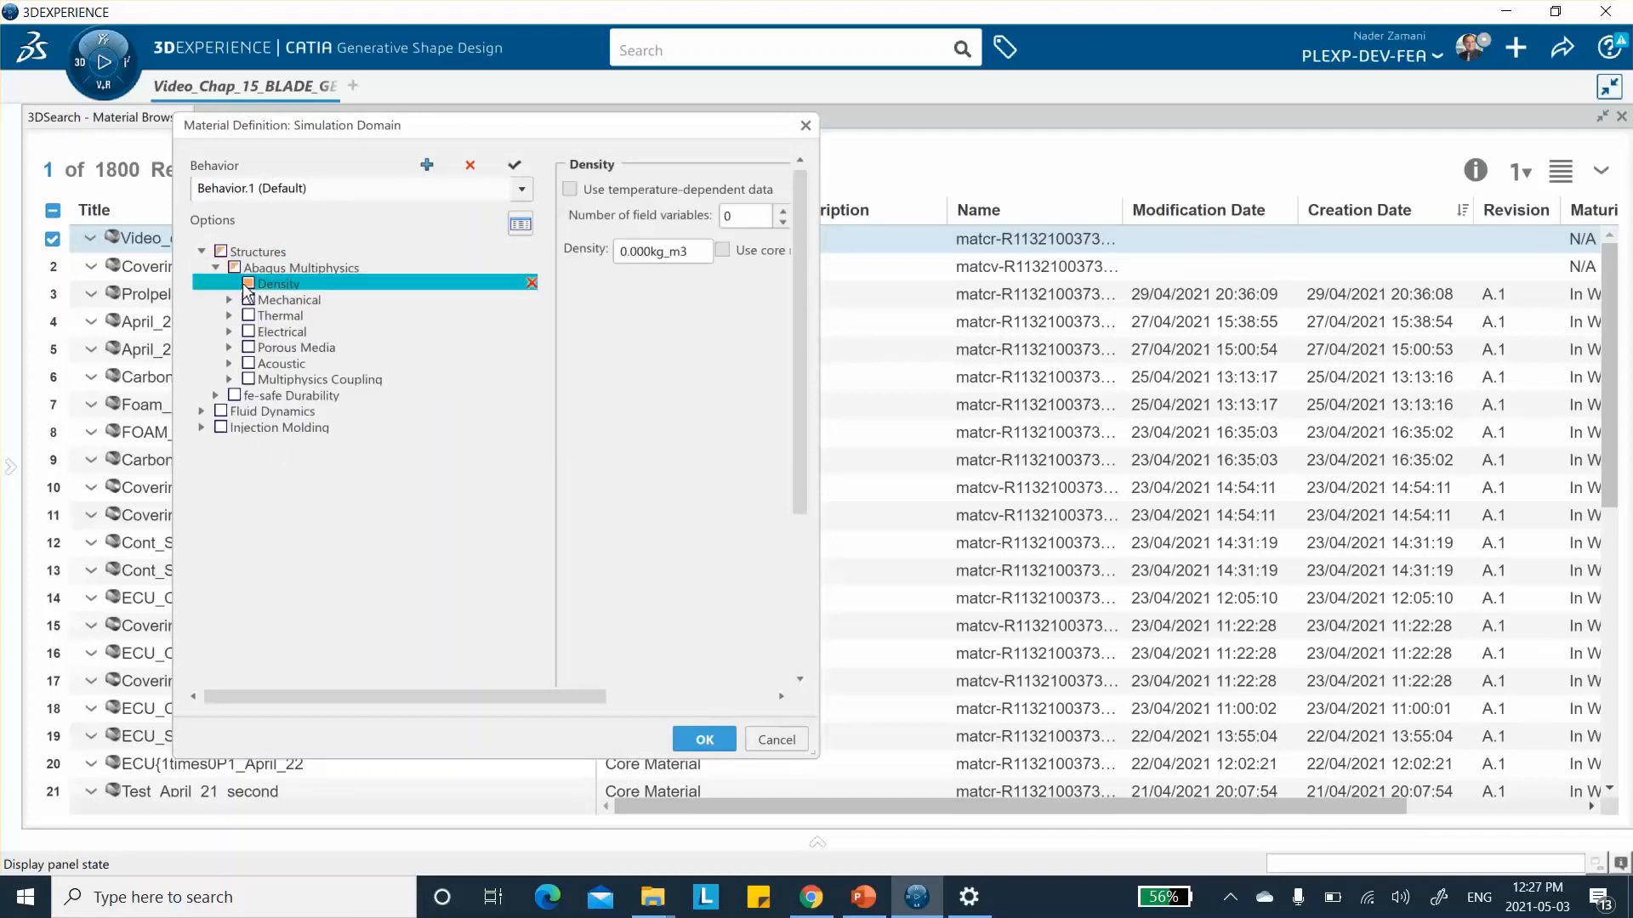
{"action": "left_click", "coordinate": [618, 251]}
{"action": "left_click", "coordinate": [618, 251]}
{"action": "type", "text": "180"}
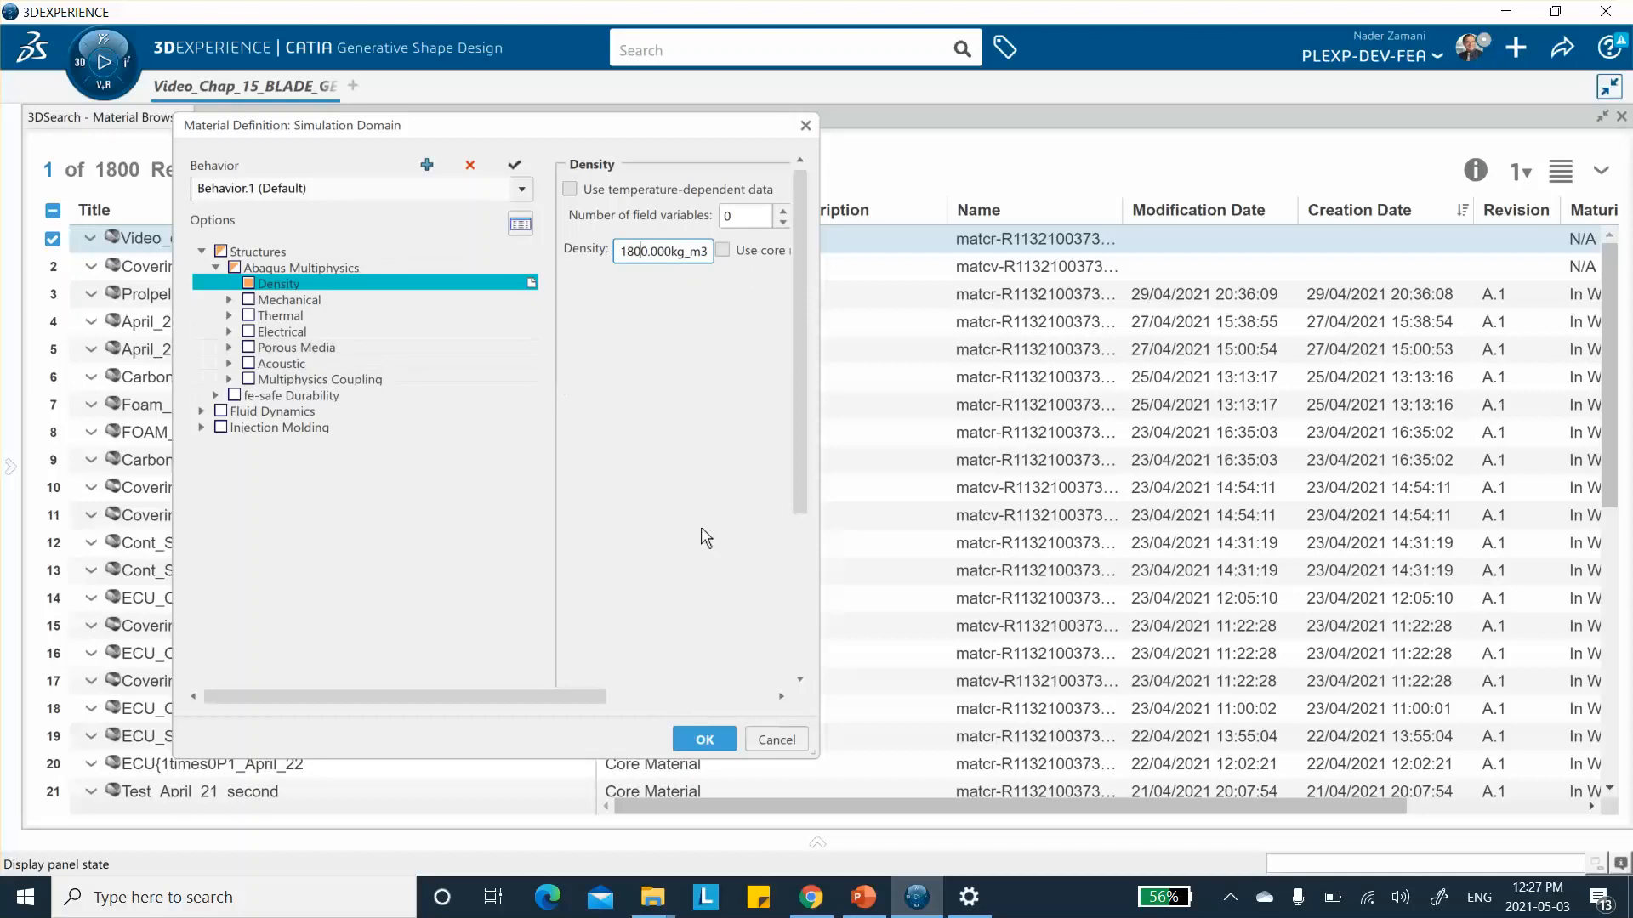
Step: Add the mechanical Elastic behavior to the material's Abaqus Multiphysics options and set its type to Lamina
{"action": "left_click", "coordinate": [227, 301]}
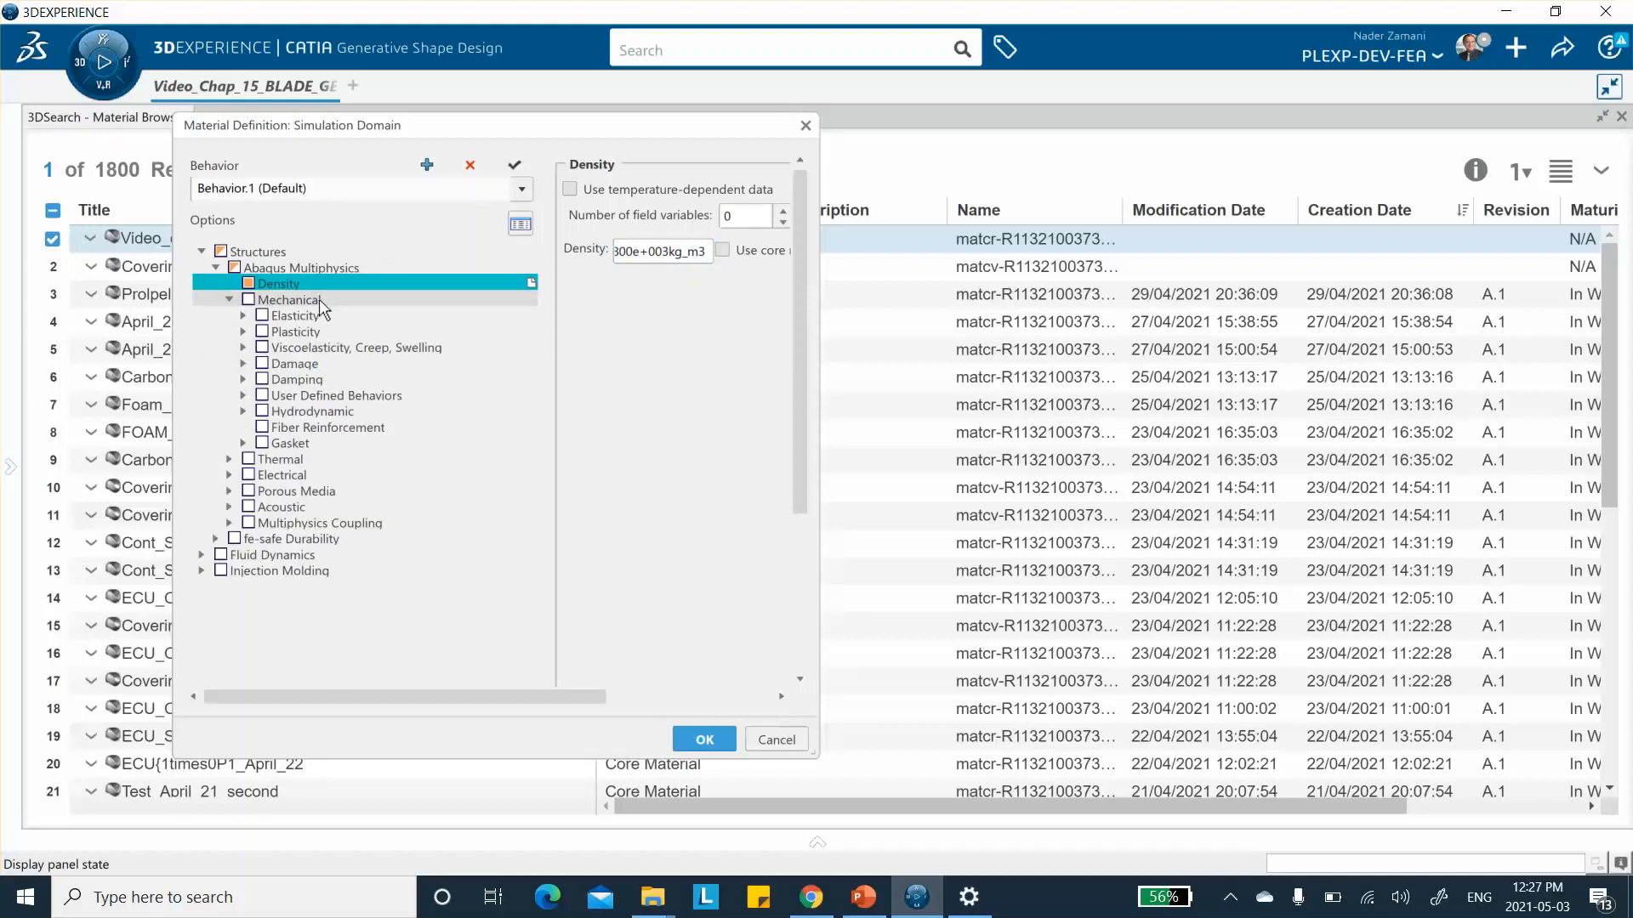
{"action": "left_click", "coordinate": [243, 316]}
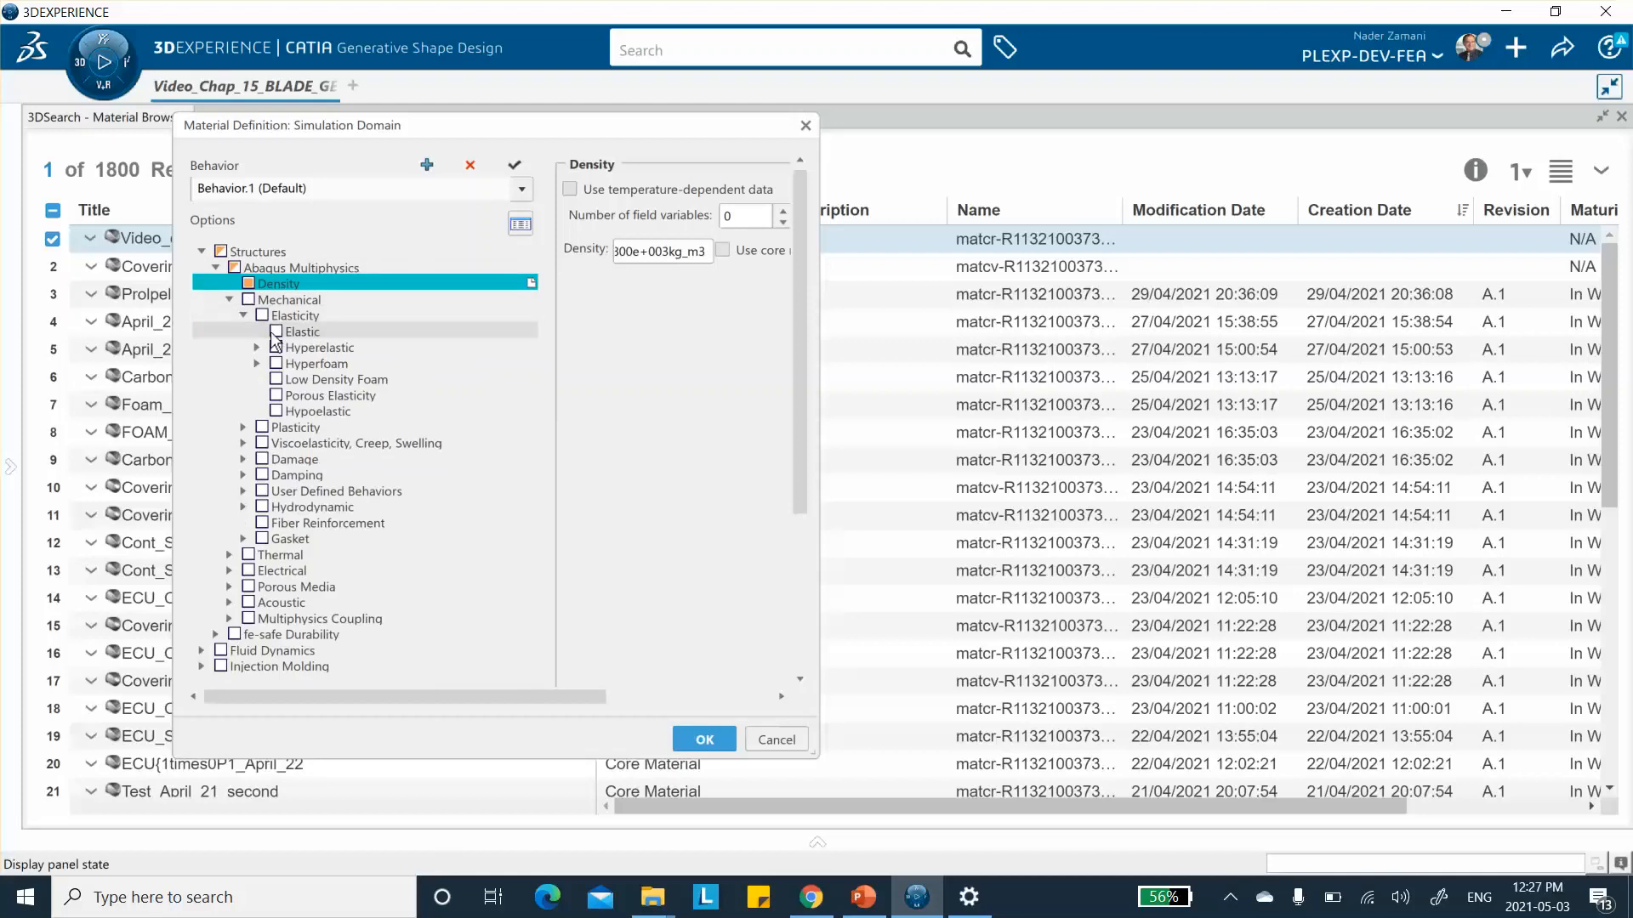
{"action": "left_click", "coordinate": [276, 332]}
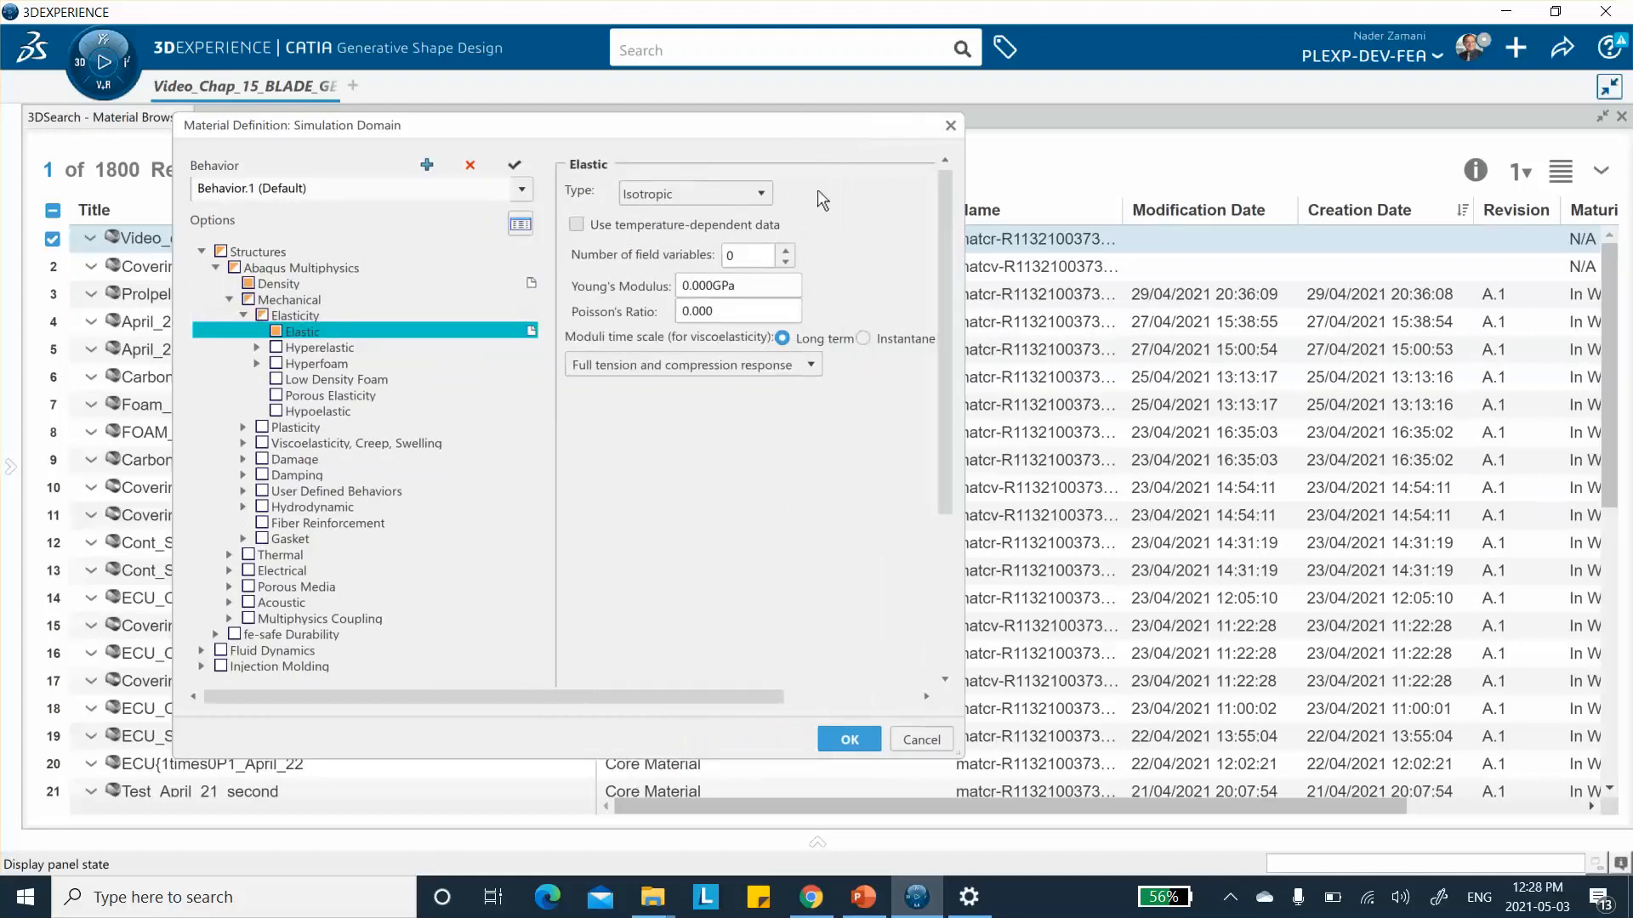
{"action": "left_click", "coordinate": [748, 194]}
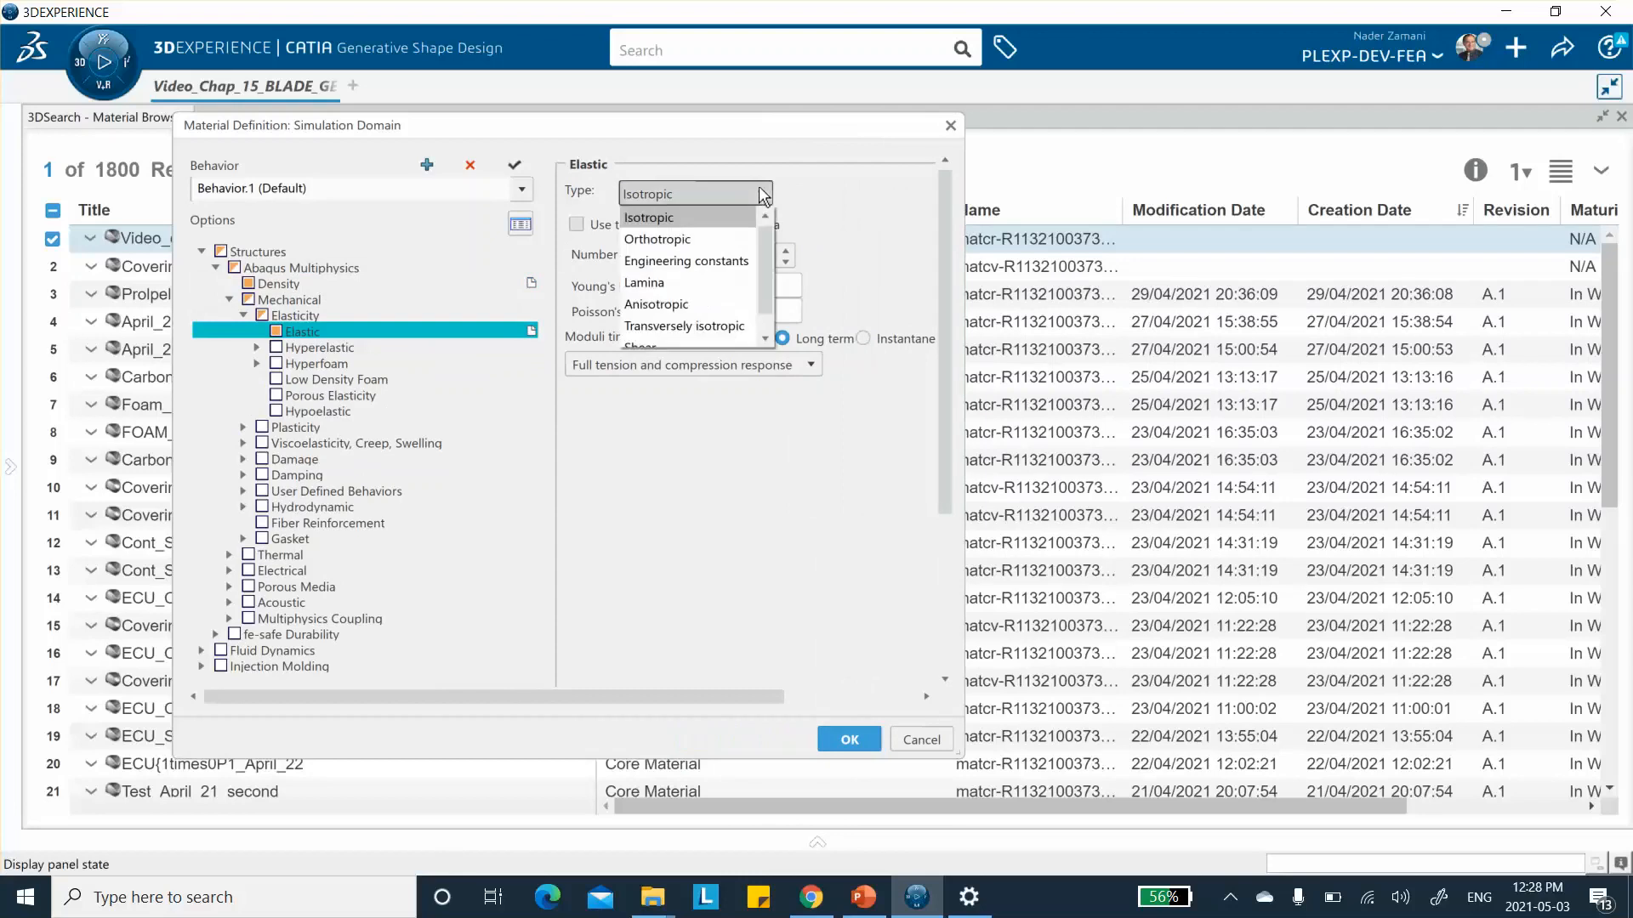
{"action": "left_click", "coordinate": [691, 282]}
Step: Set the lamina's E1 to 148 GPa, E2 to 10.5 GPa and Nu12 to 0.3
{"action": "left_click_drag", "start_coordinate": [687, 288], "coordinate": [594, 281]}
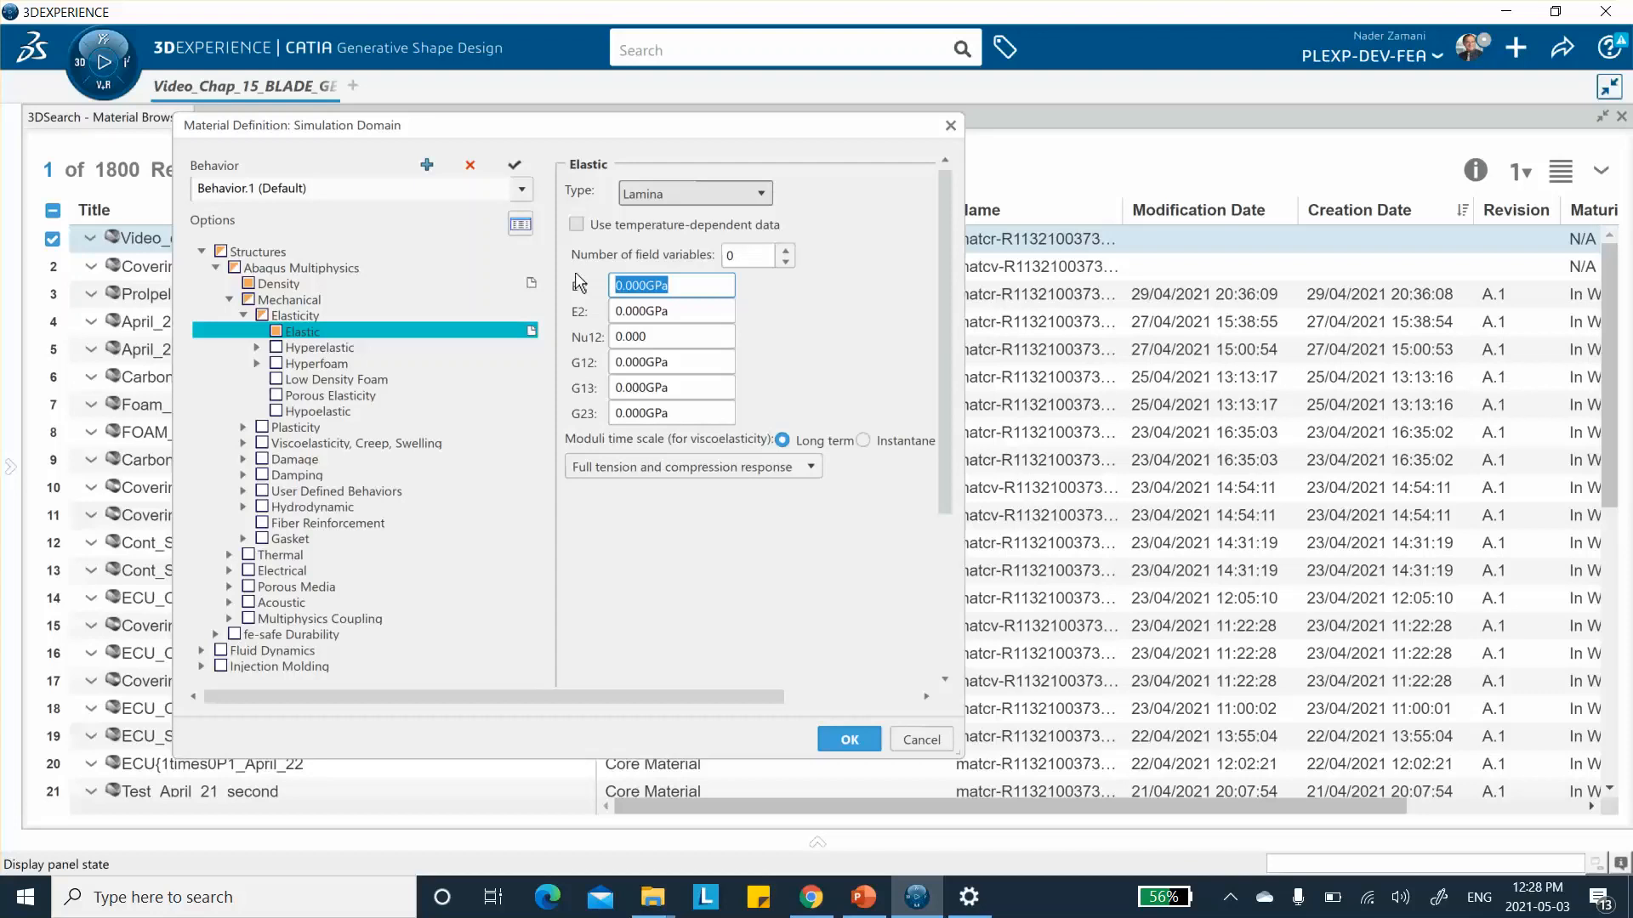
{"action": "type", "text": "148"}
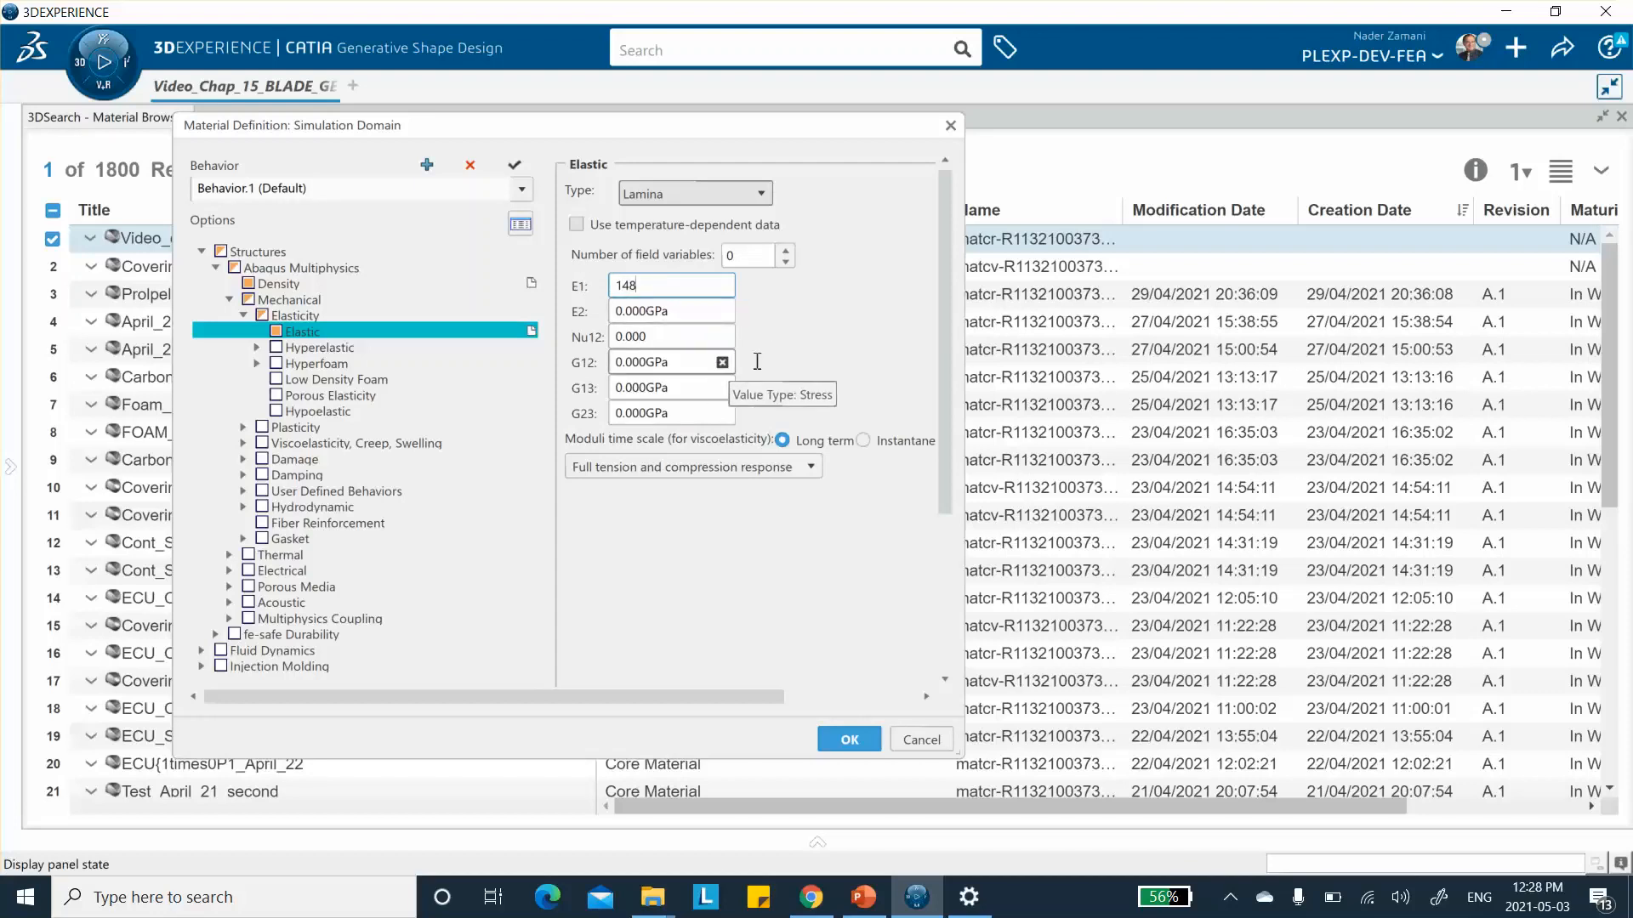
{"action": "key", "text": "Tab"}
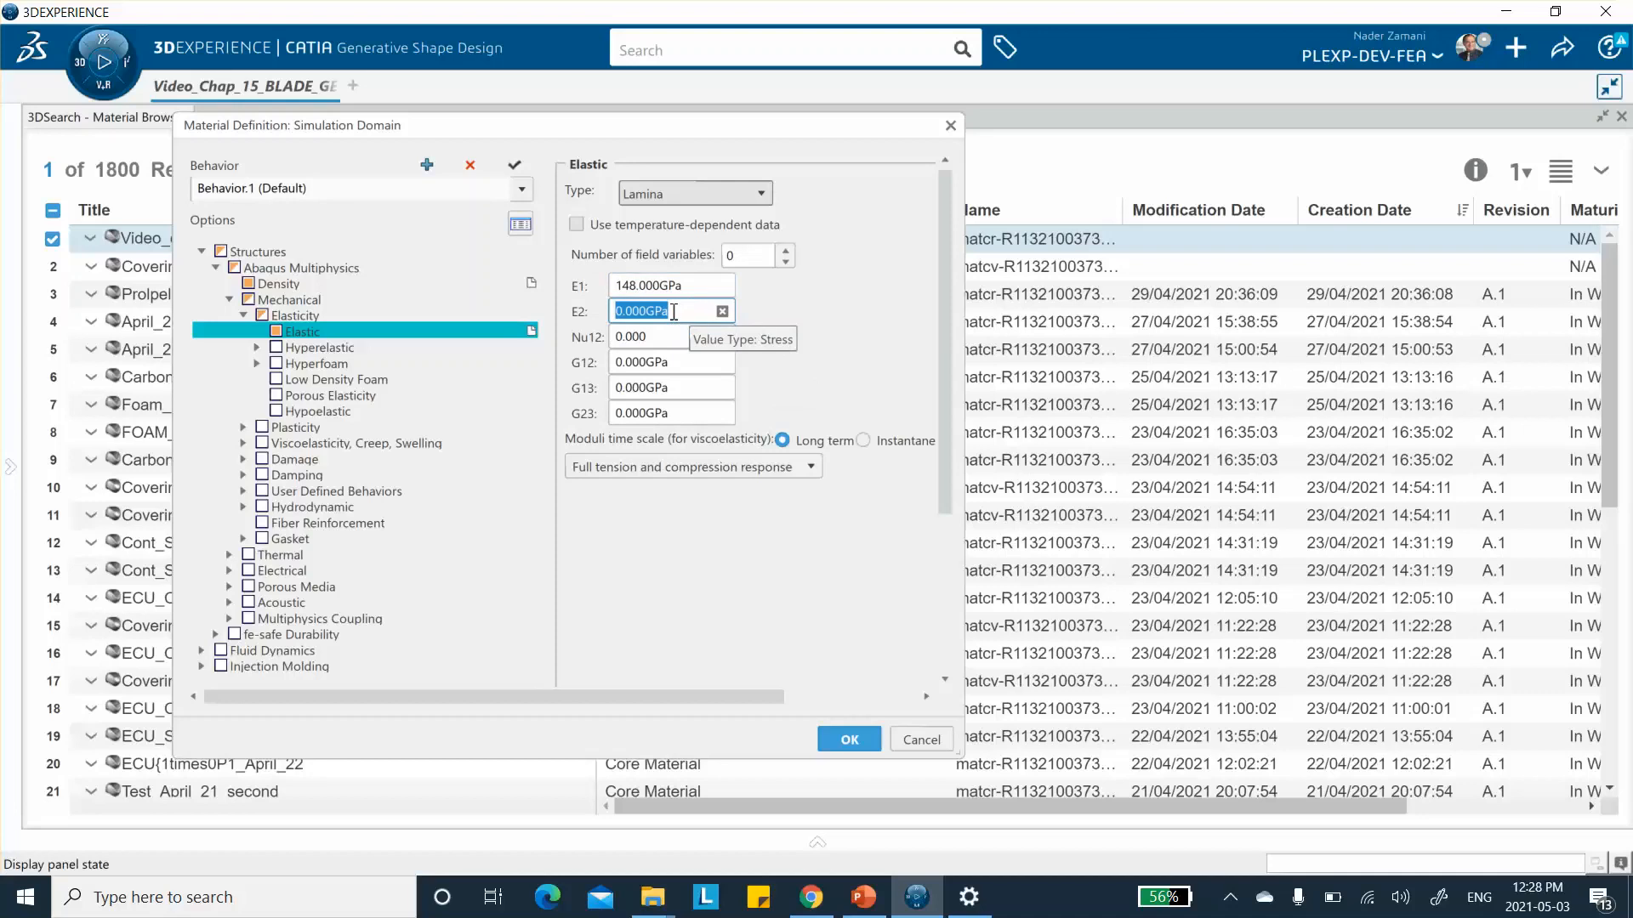
{"action": "type", "text": "10.5"}
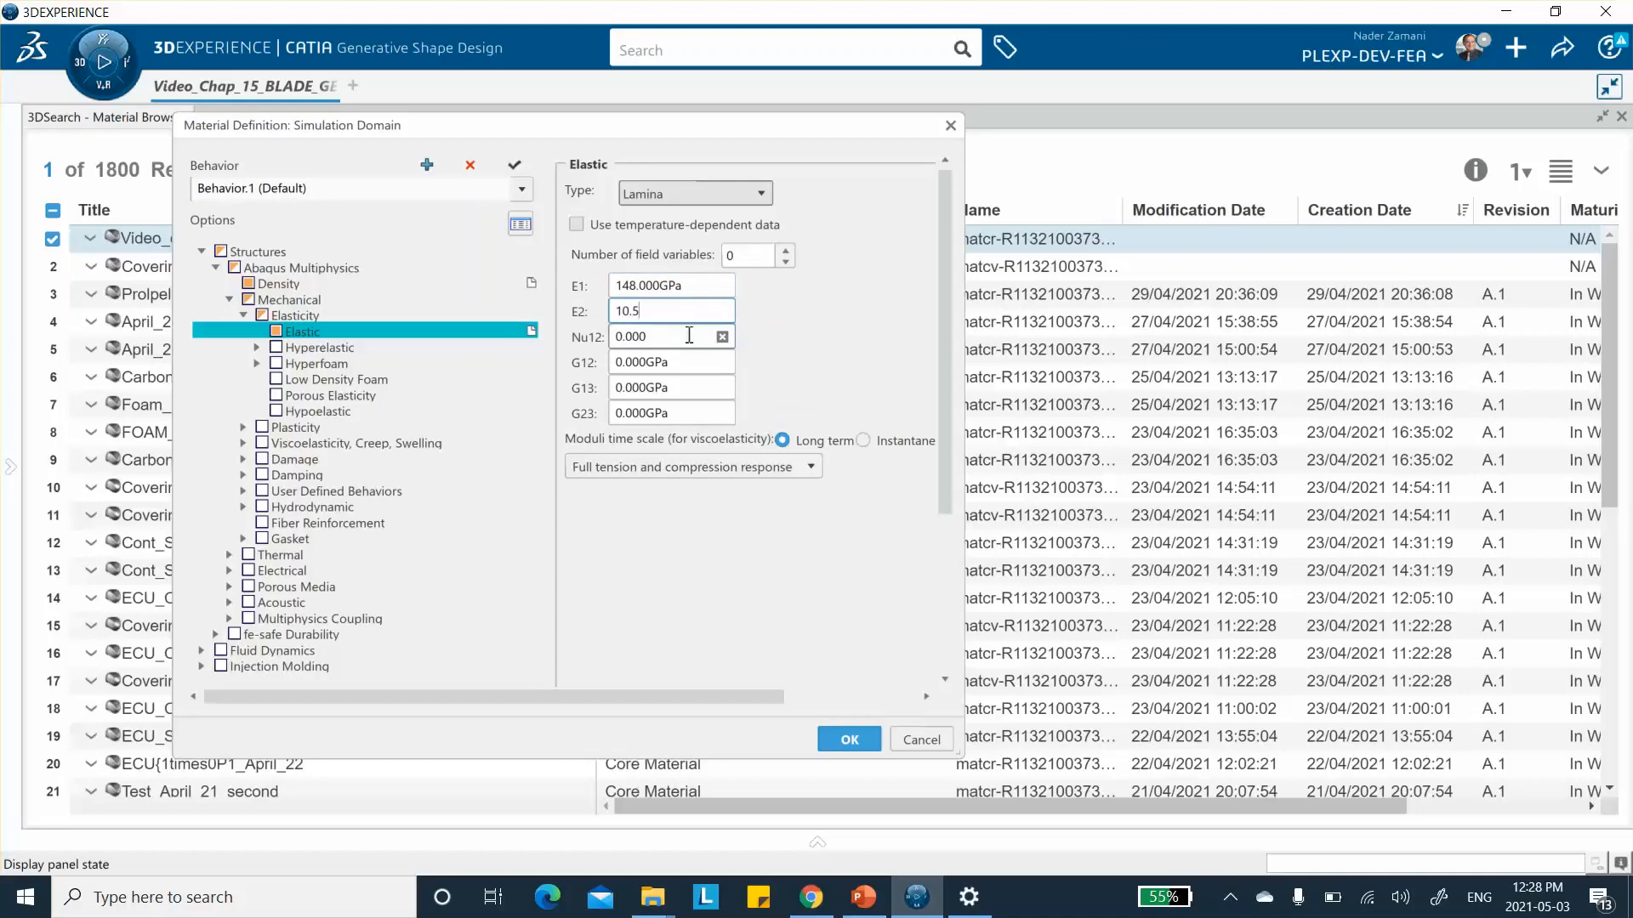
{"action": "double_click", "coordinate": [637, 313]}
{"action": "double_click", "coordinate": [649, 330]}
{"action": "type", "text": "0.3"}
Step: Set the lamina's shear moduli G12 and G13 to 5.6 GPa and G23 to 2.8 GPa, and confirm the simulation domain
{"action": "double_click", "coordinate": [679, 363]}
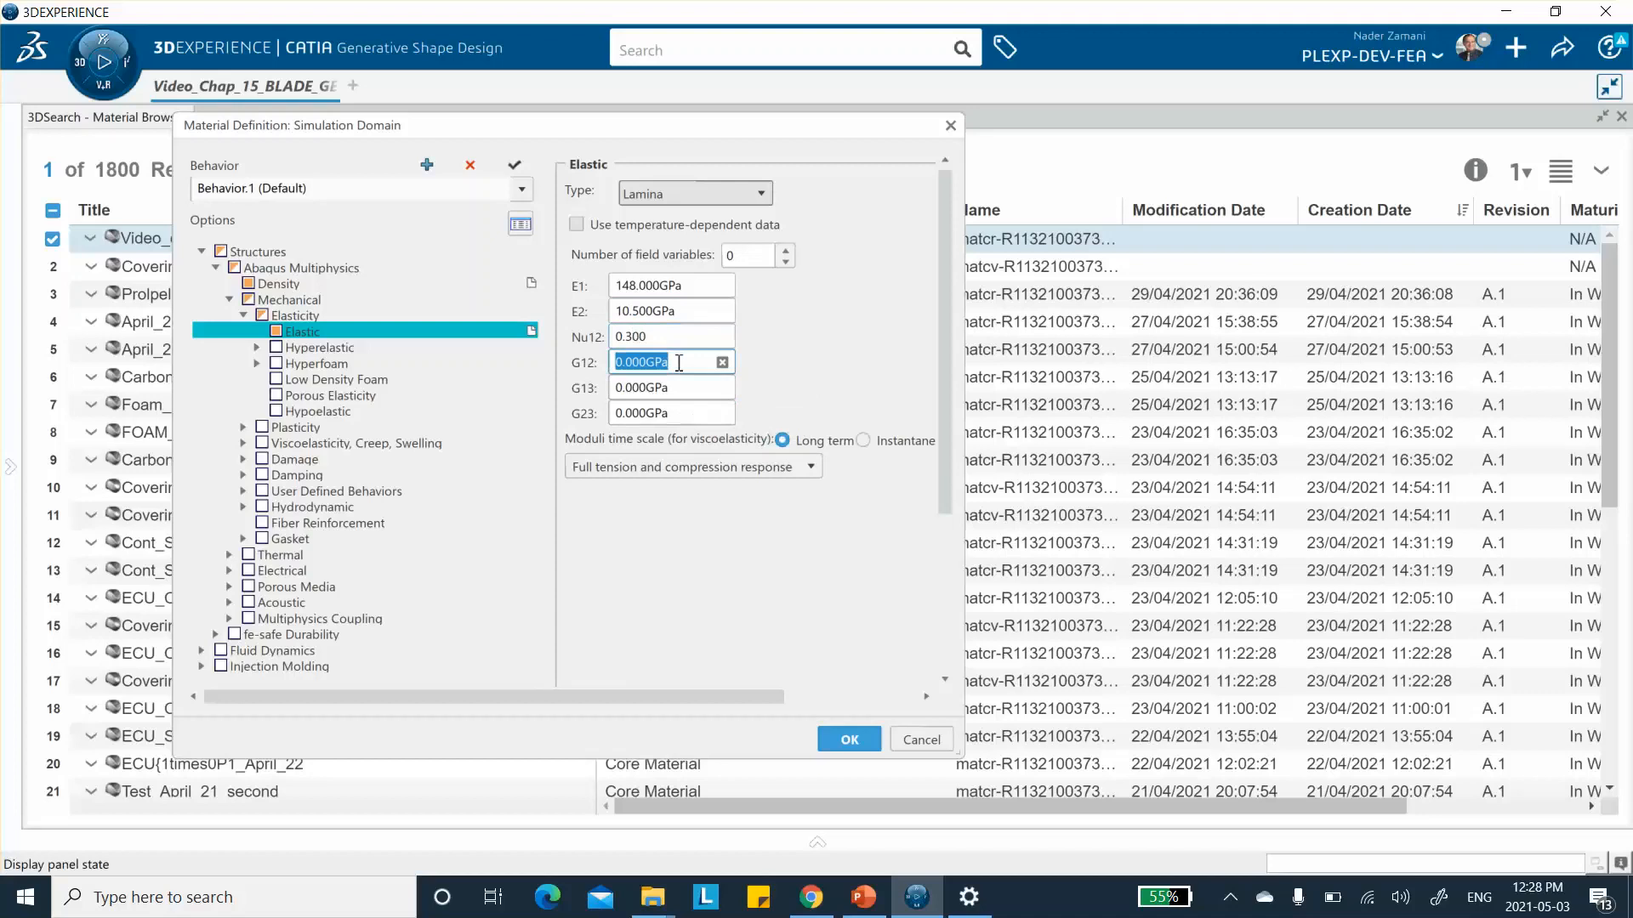
{"action": "type", "text": "5.6"}
{"action": "left_click_drag", "start_coordinate": [678, 383], "coordinate": [670, 382]}
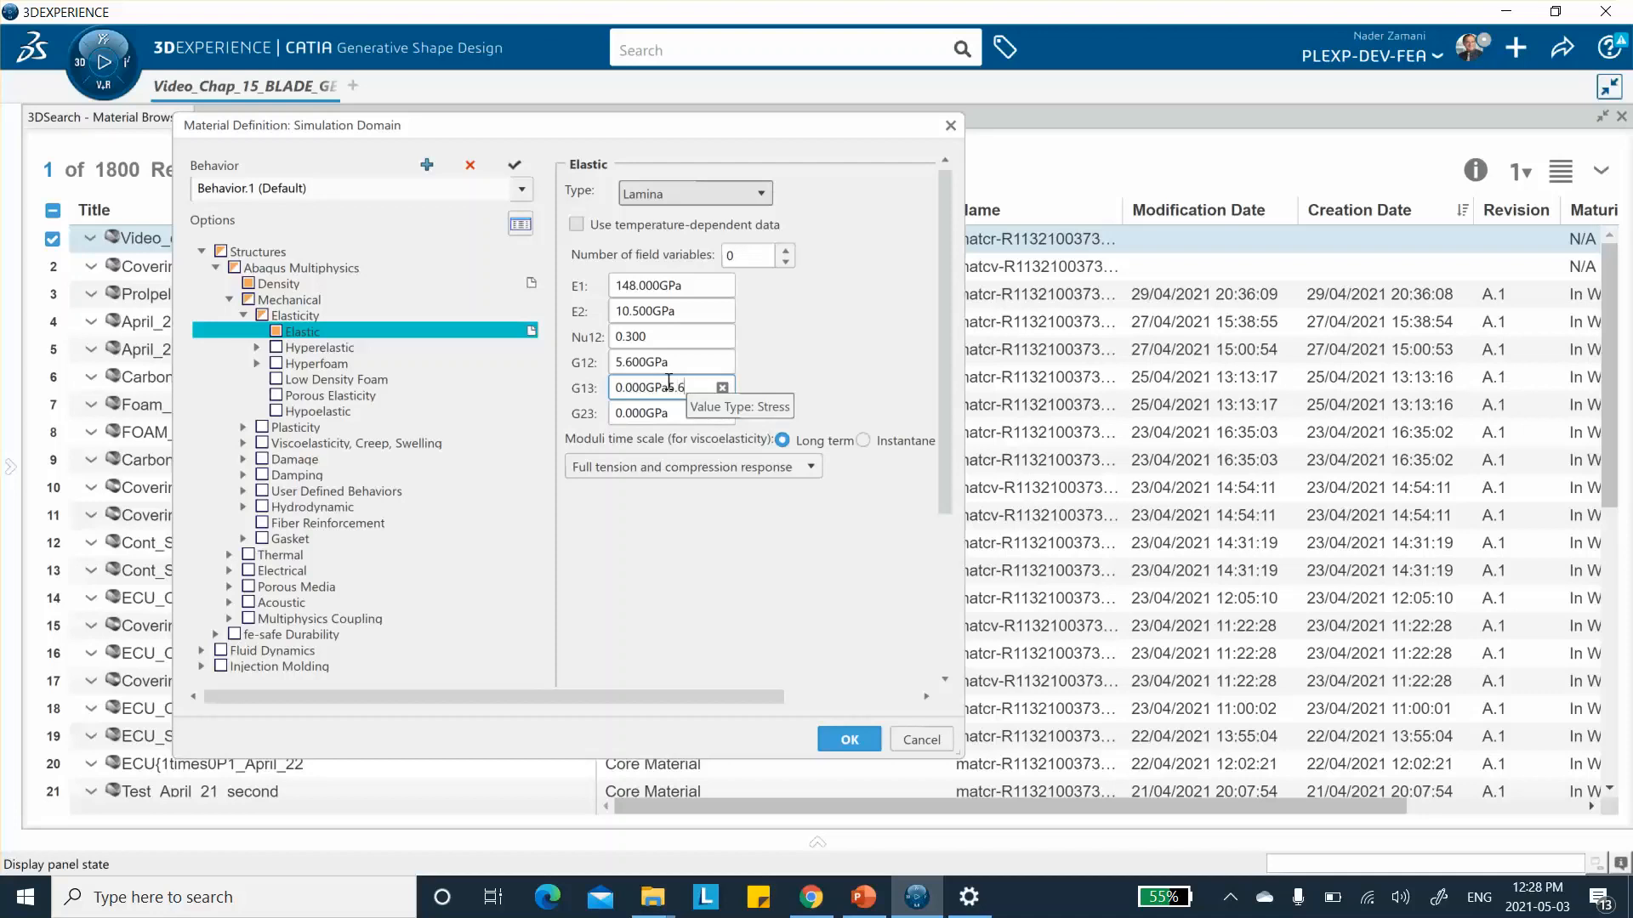
{"action": "type", "text": "5.6"}
{"action": "left_click_drag", "start_coordinate": [685, 387], "coordinate": [562, 374]}
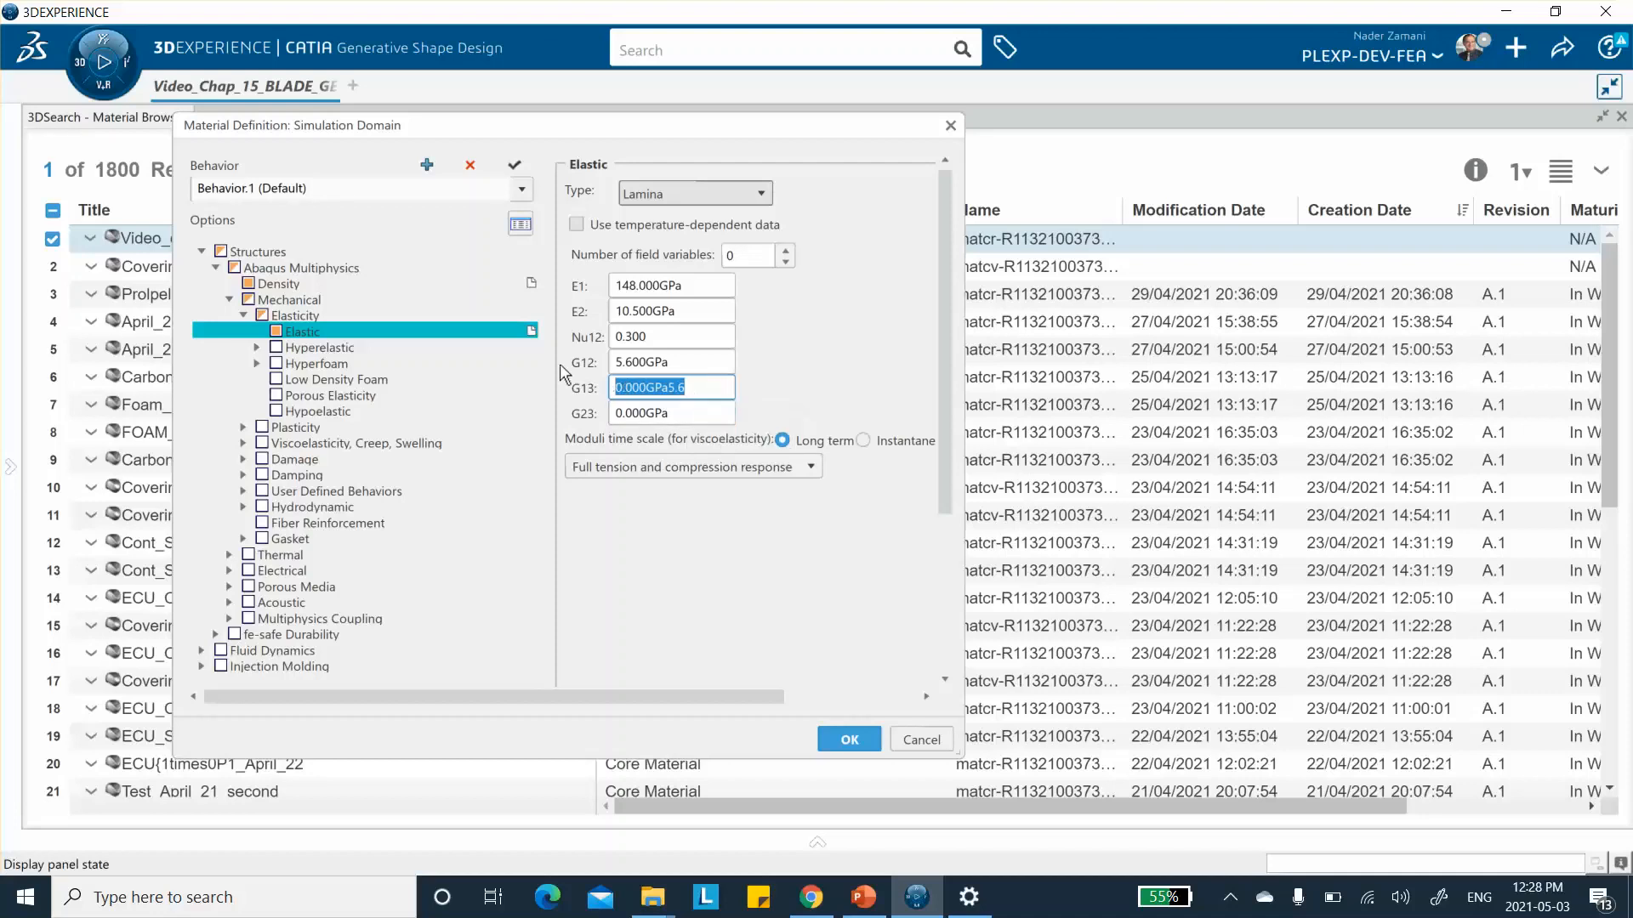
{"action": "type", "text": "5"}
{"action": "left_click", "coordinate": [669, 413]}
{"action": "type", "text": "2.8"}
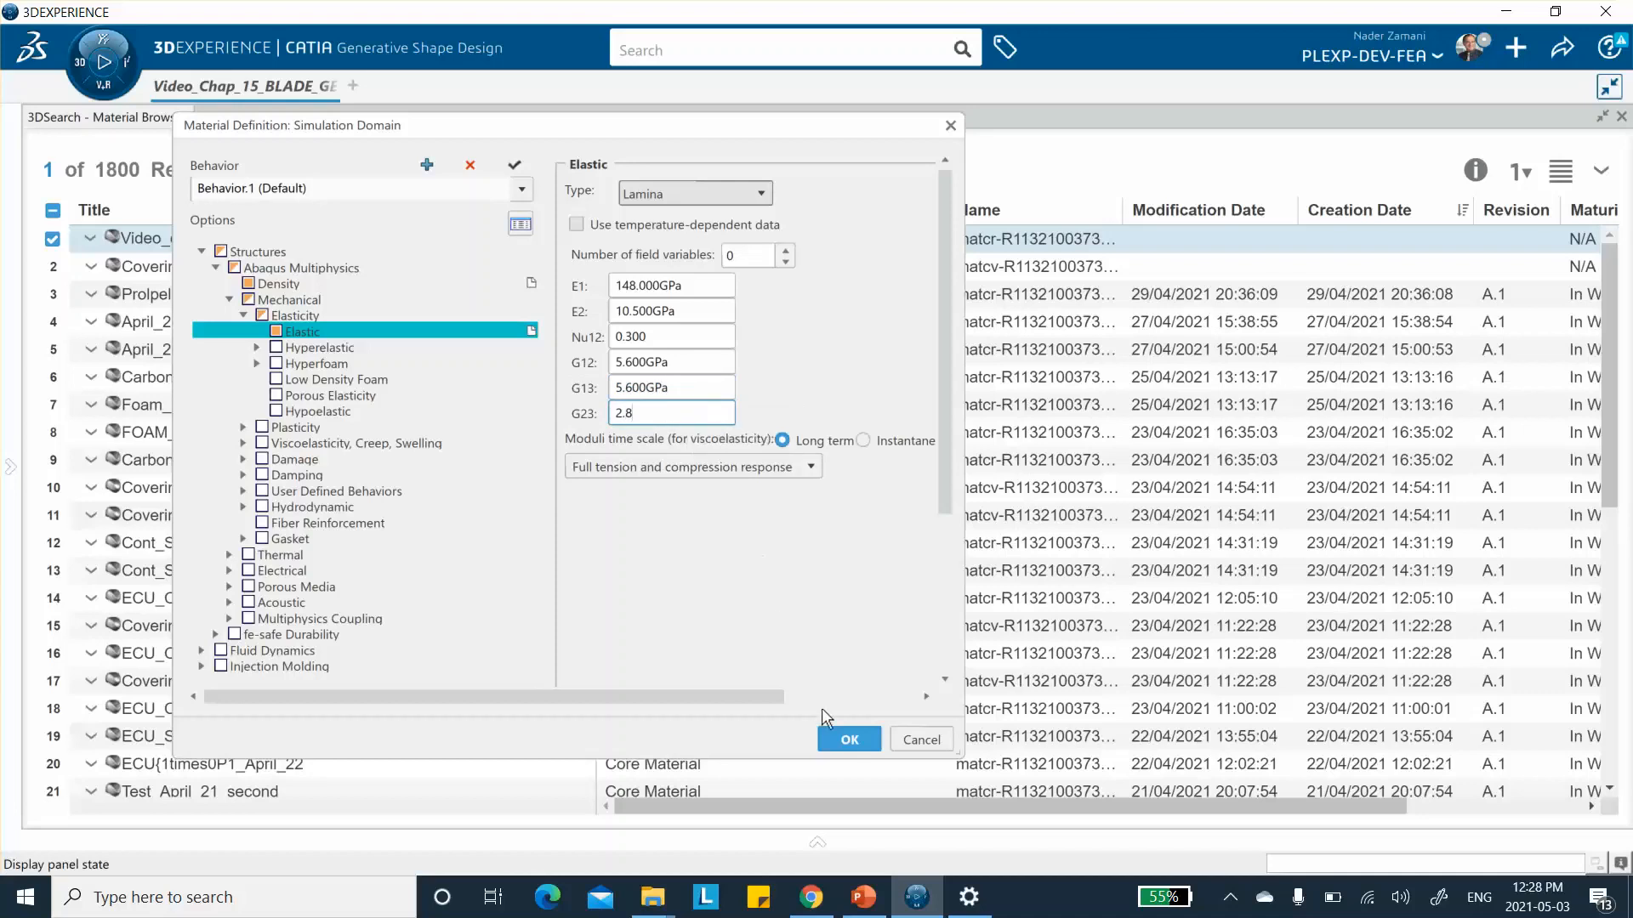
{"action": "left_click", "coordinate": [848, 739]}
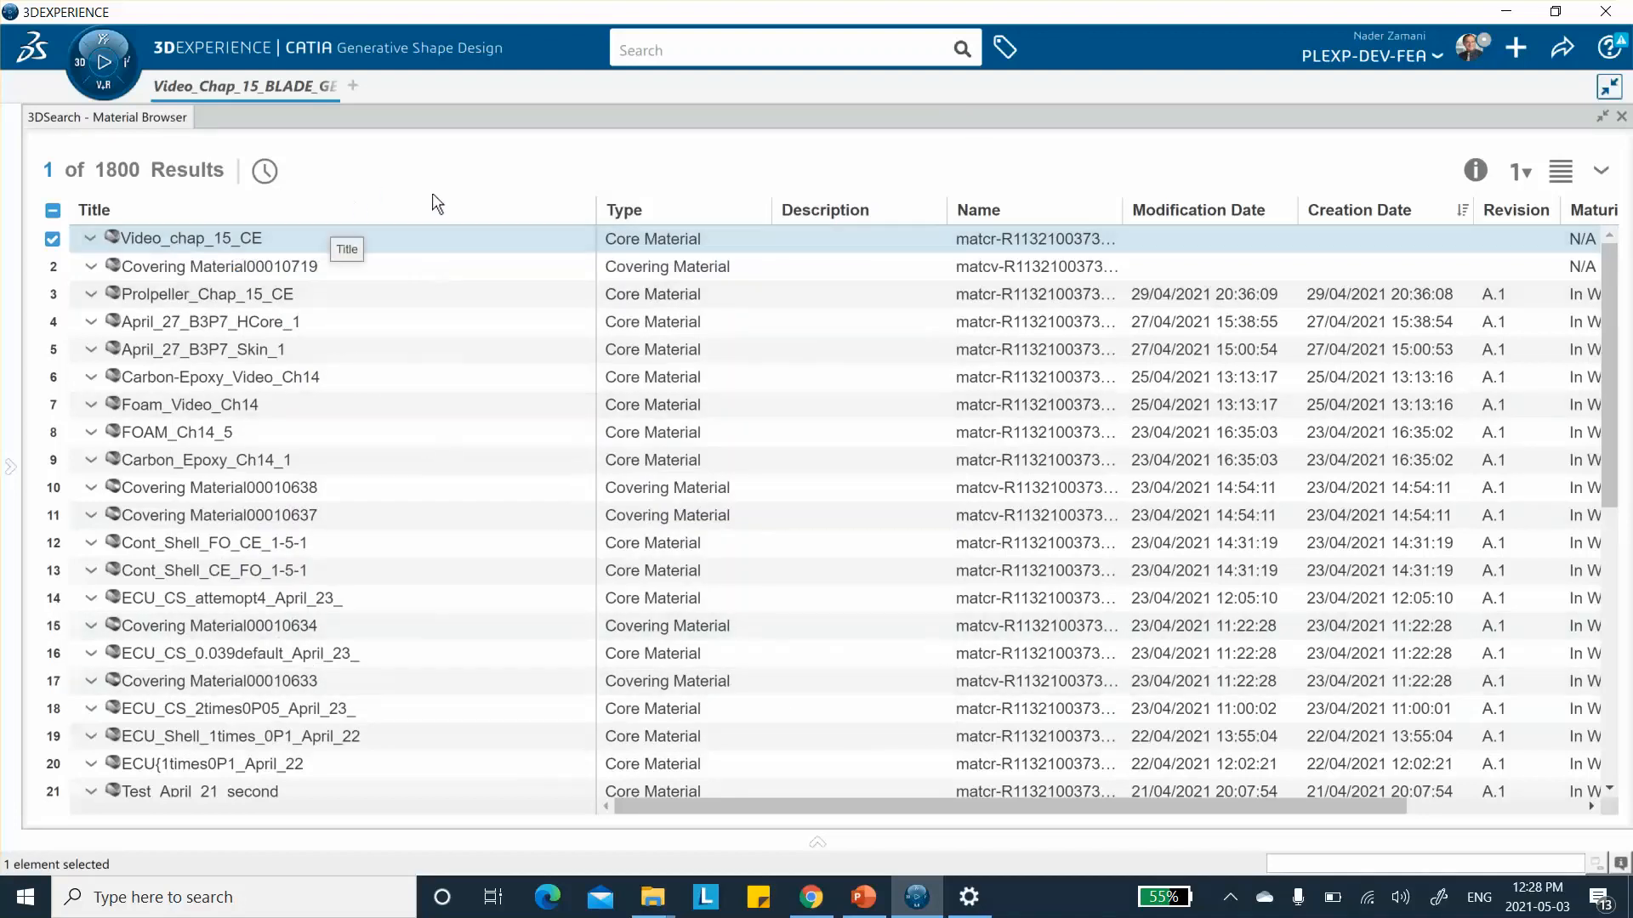
Step: Close the material browser and switch to the Material Definition app for the materials in session
{"action": "left_click", "coordinate": [1622, 119]}
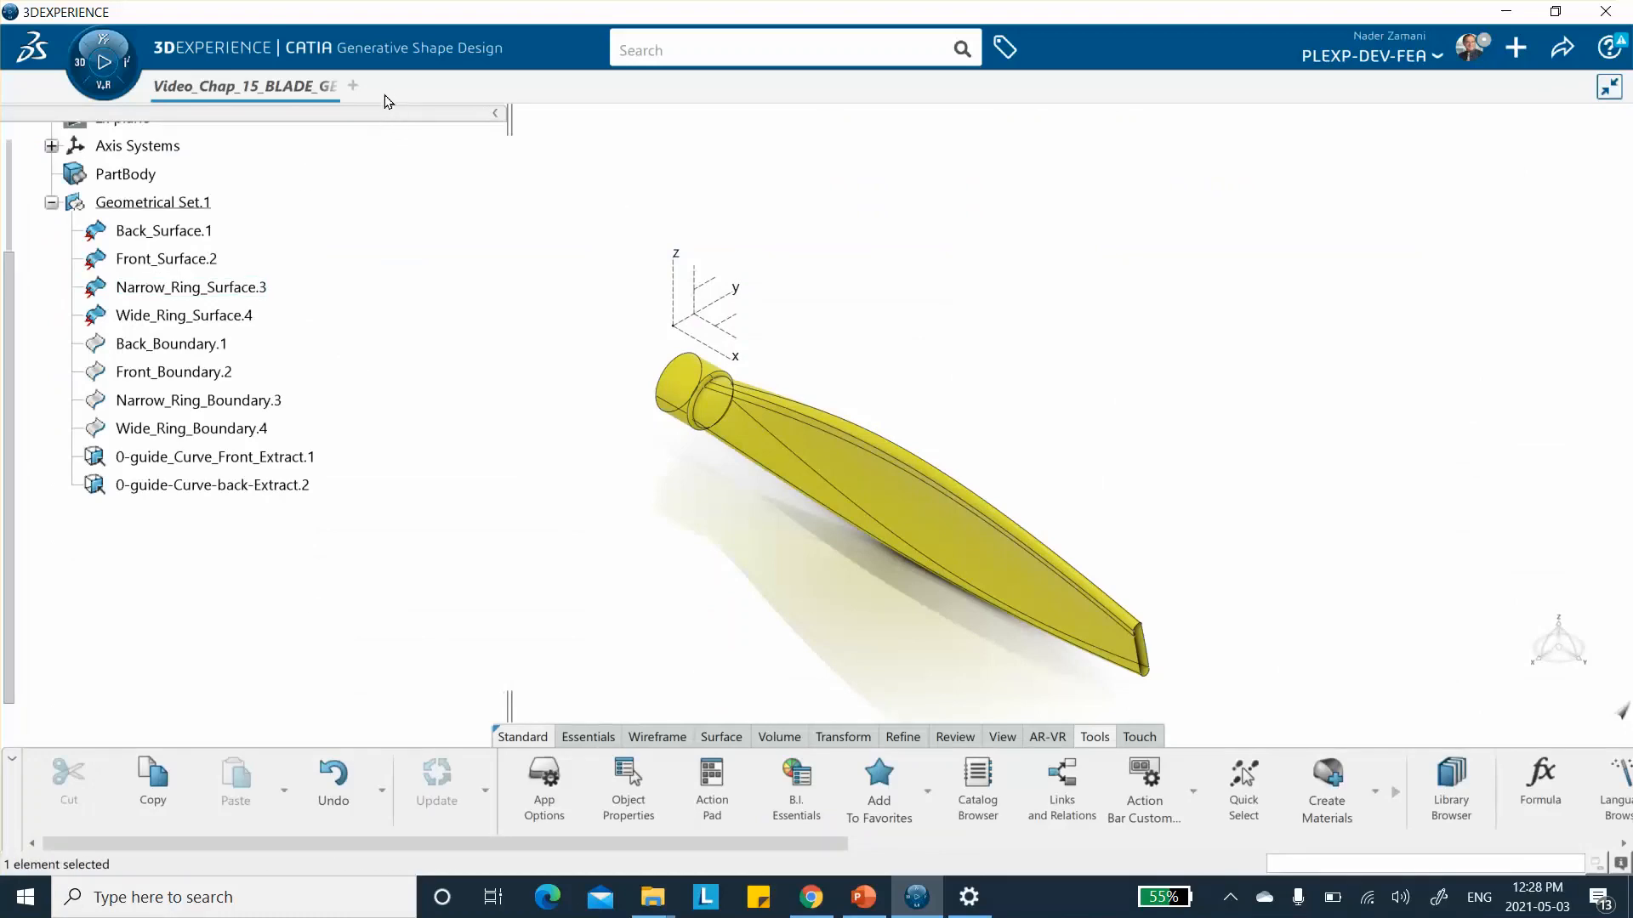
{"action": "left_click", "coordinate": [78, 65]}
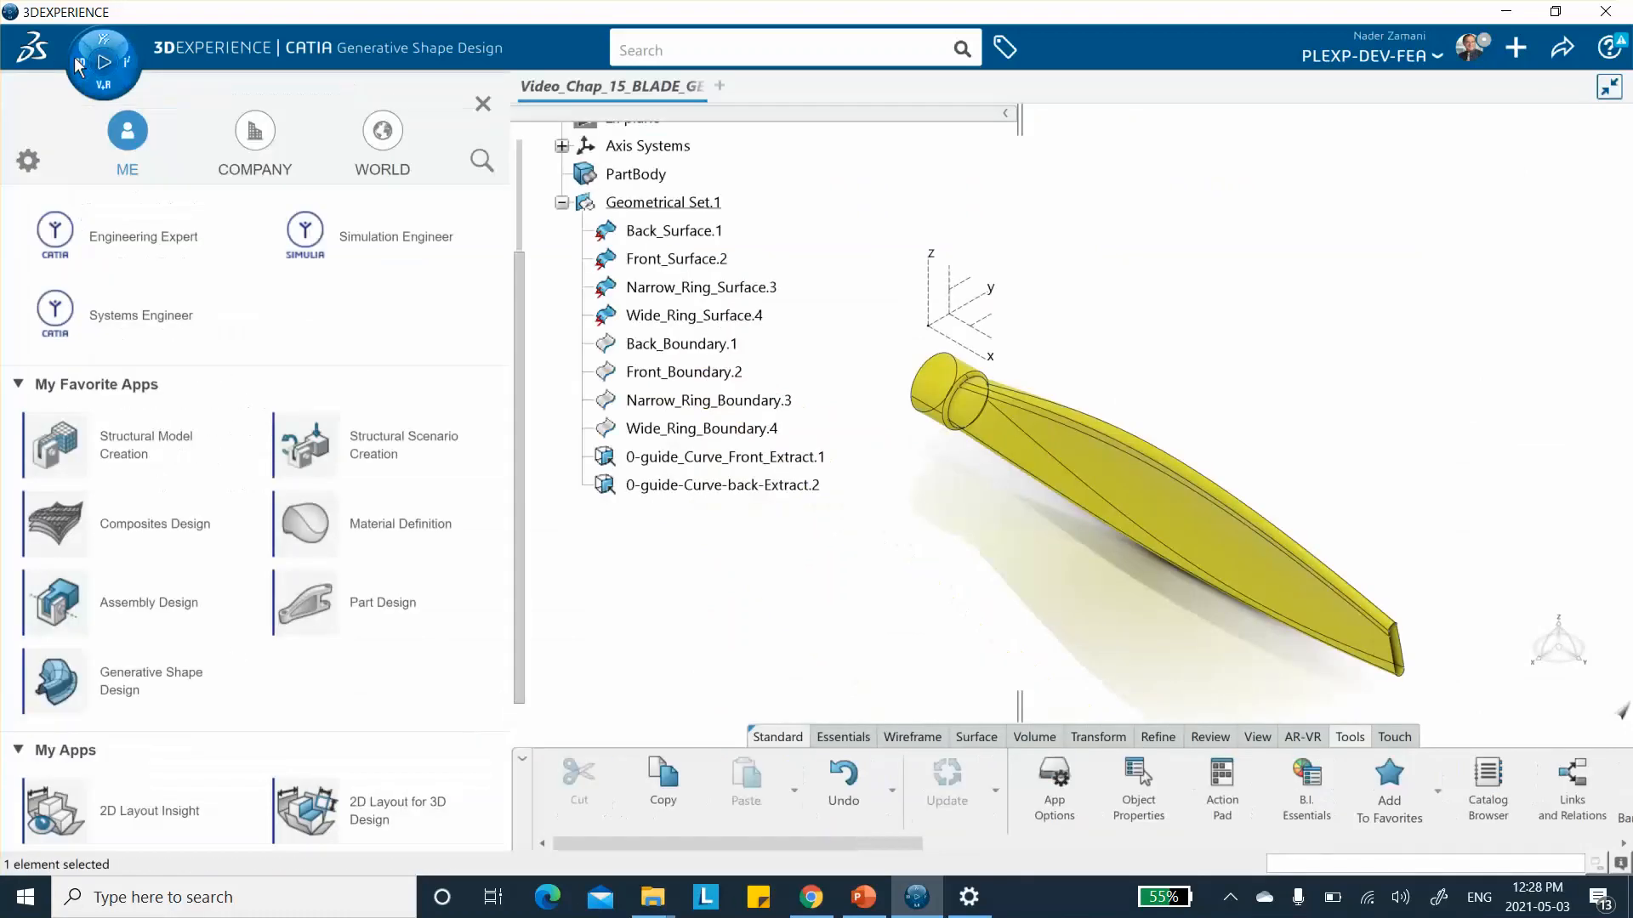
{"action": "left_click", "coordinate": [361, 532]}
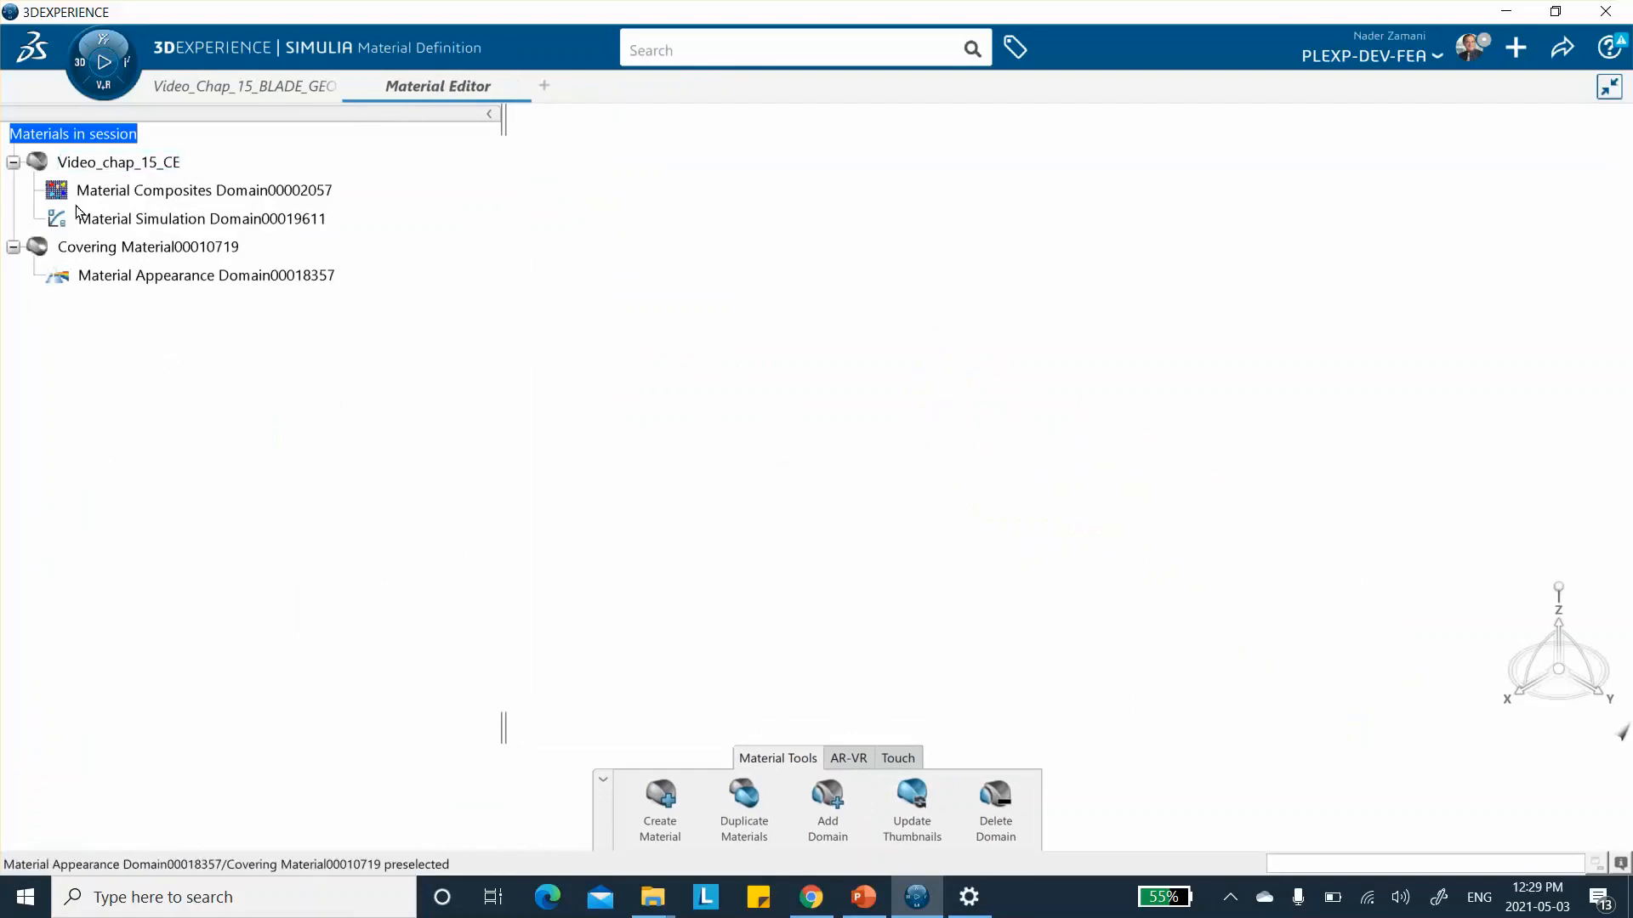
Step: Review the composite domain parameters of Video_chap_15_CE
{"action": "left_click", "coordinate": [157, 195]}
{"action": "double_click", "coordinate": [156, 196]}
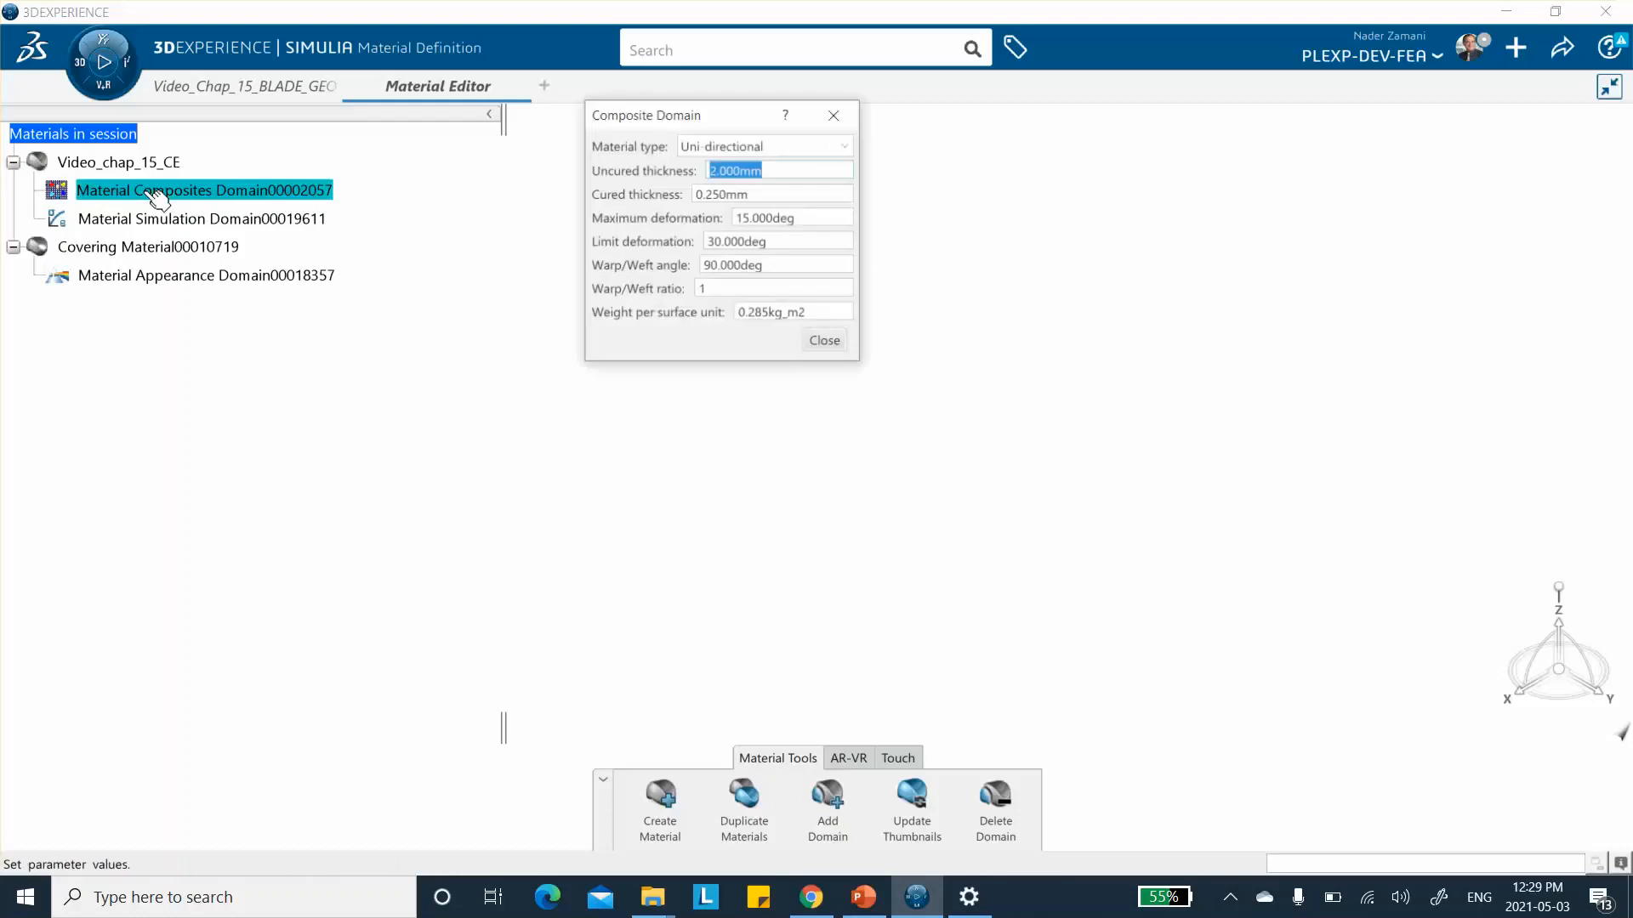
{"action": "left_click", "coordinate": [824, 340]}
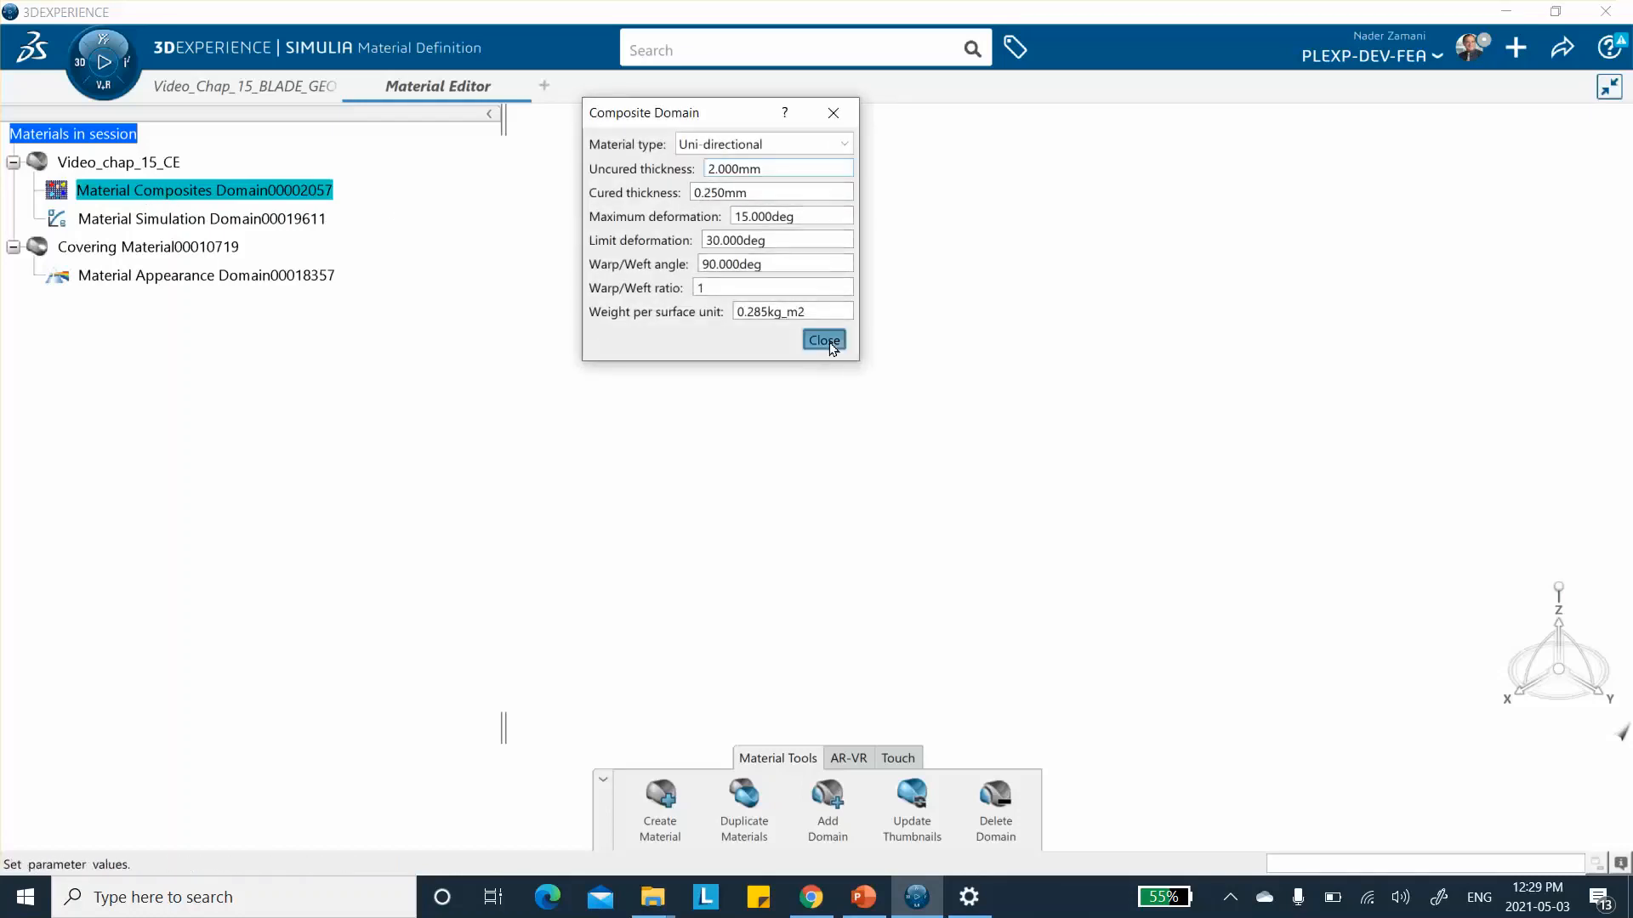
Step: Return to the blade geometry and switch to the Composites Design app
{"action": "left_click", "coordinate": [242, 88]}
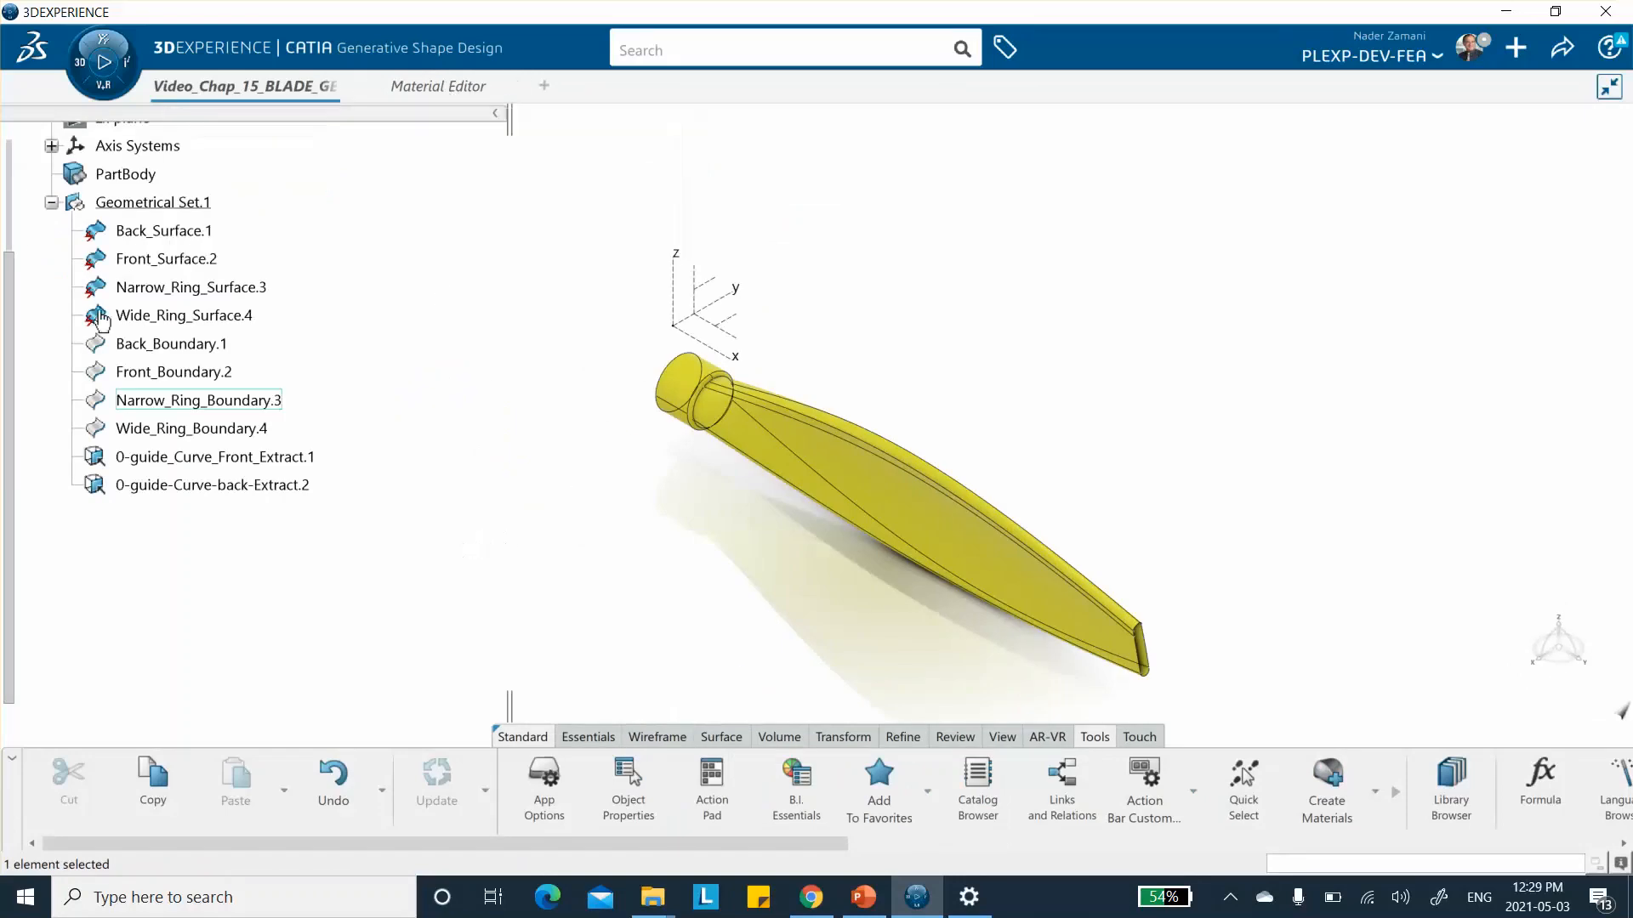
{"action": "left_click", "coordinate": [79, 64]}
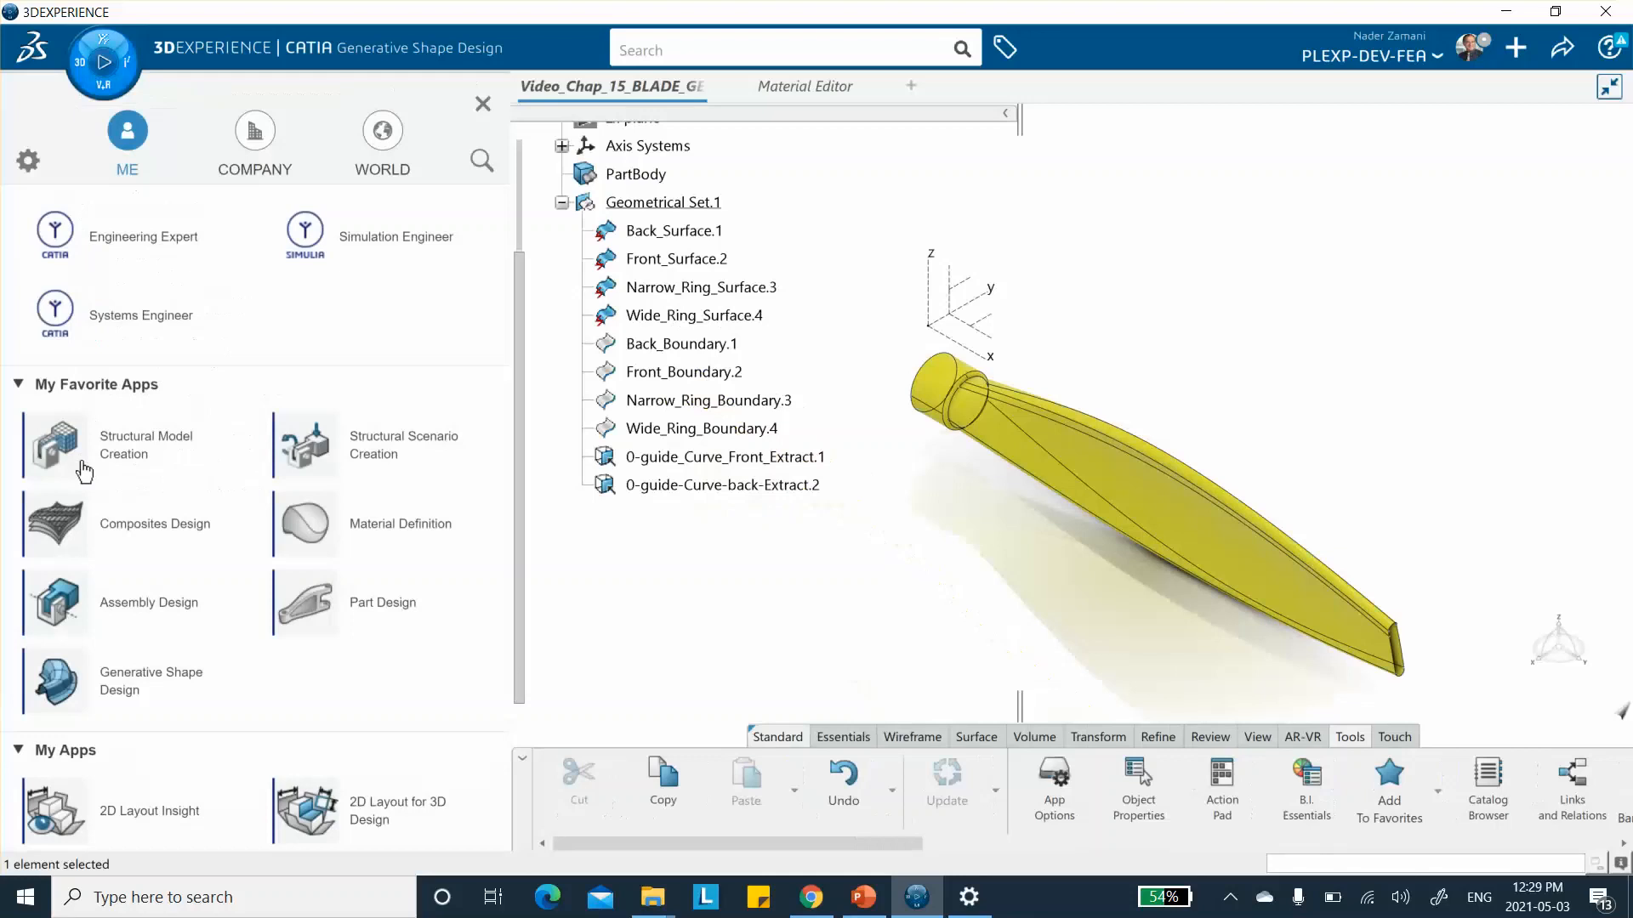
{"action": "left_click", "coordinate": [134, 521]}
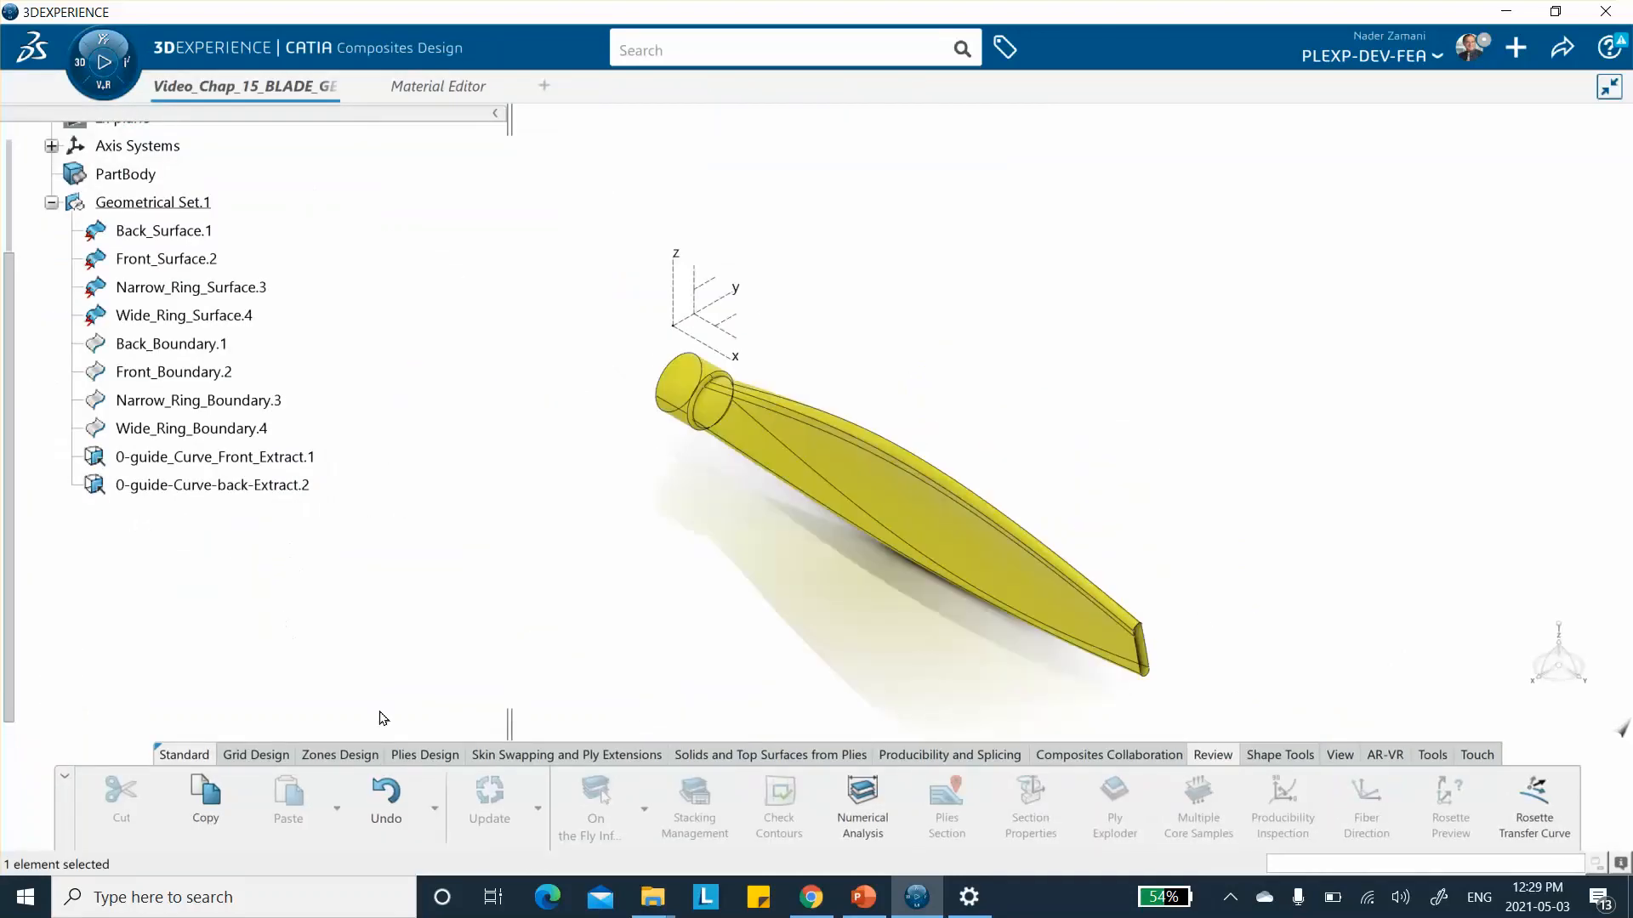
Step: Create the Composites Parameters and add the material Video_chap_15_CE from the Material Editor
{"action": "left_click", "coordinate": [421, 753]}
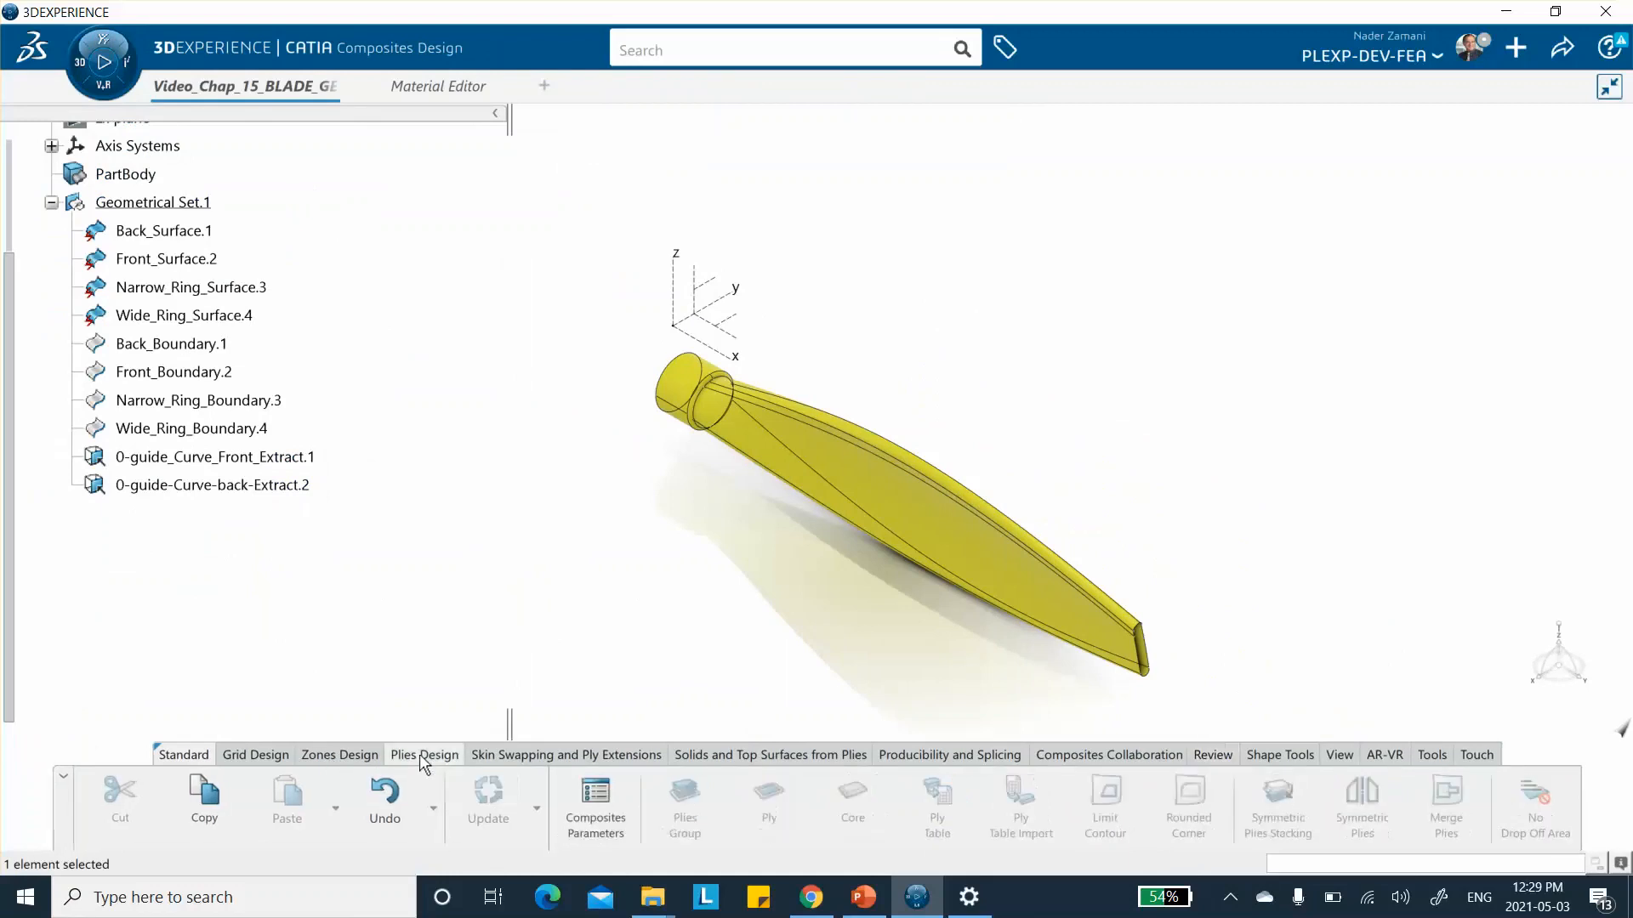
{"action": "left_click", "coordinate": [593, 799]}
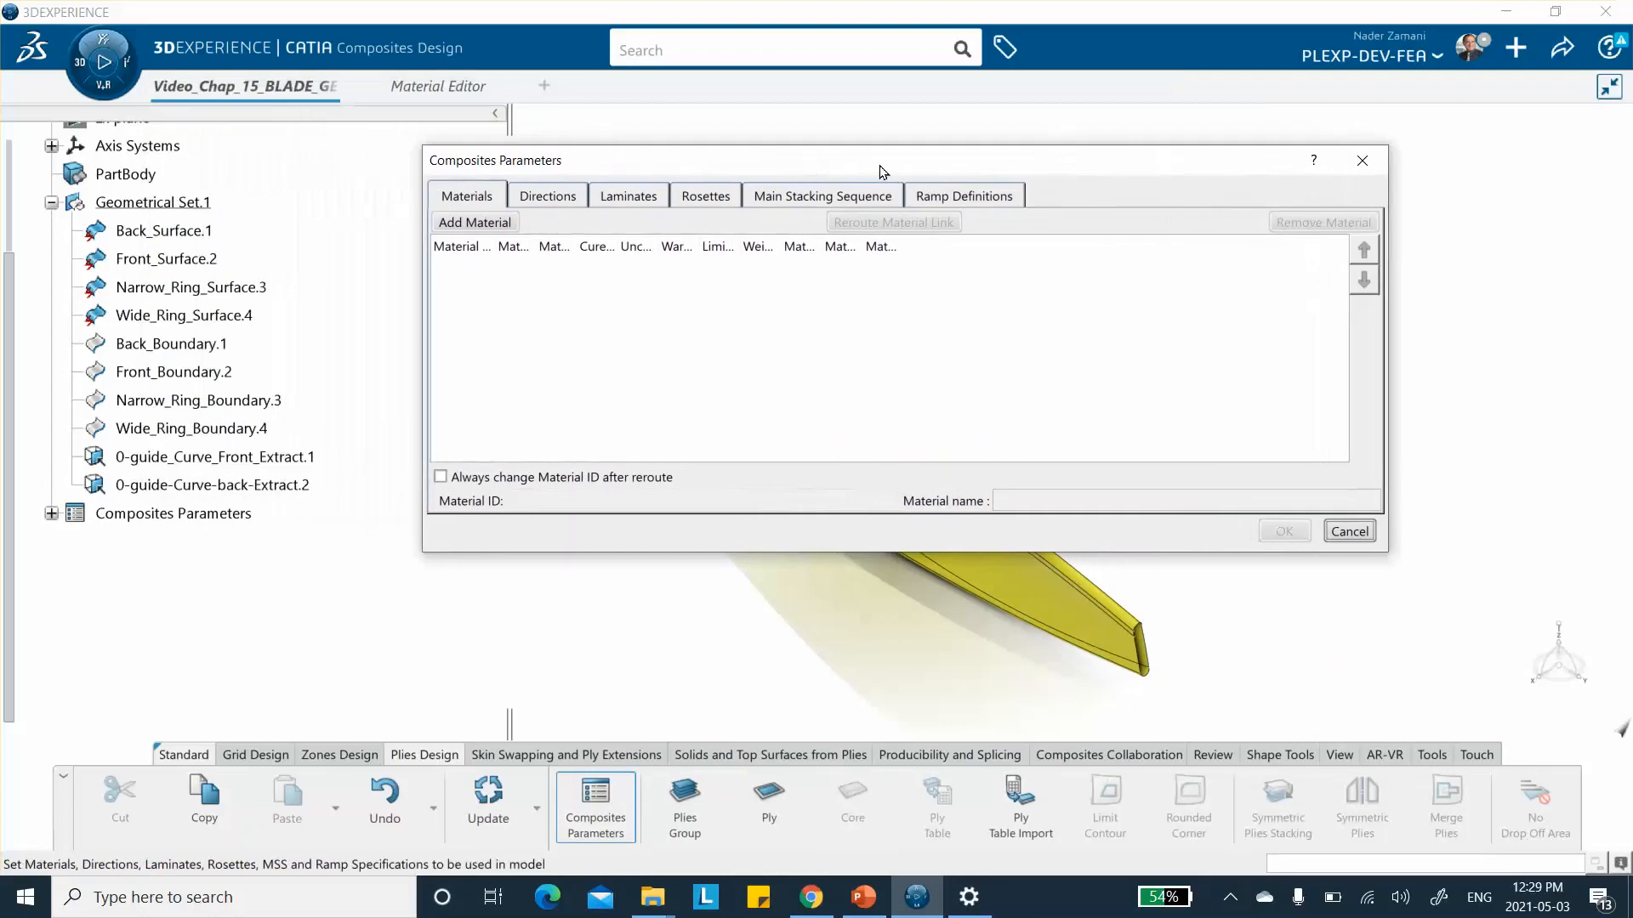
{"action": "left_click", "coordinate": [476, 225]}
{"action": "left_click", "coordinate": [474, 231]}
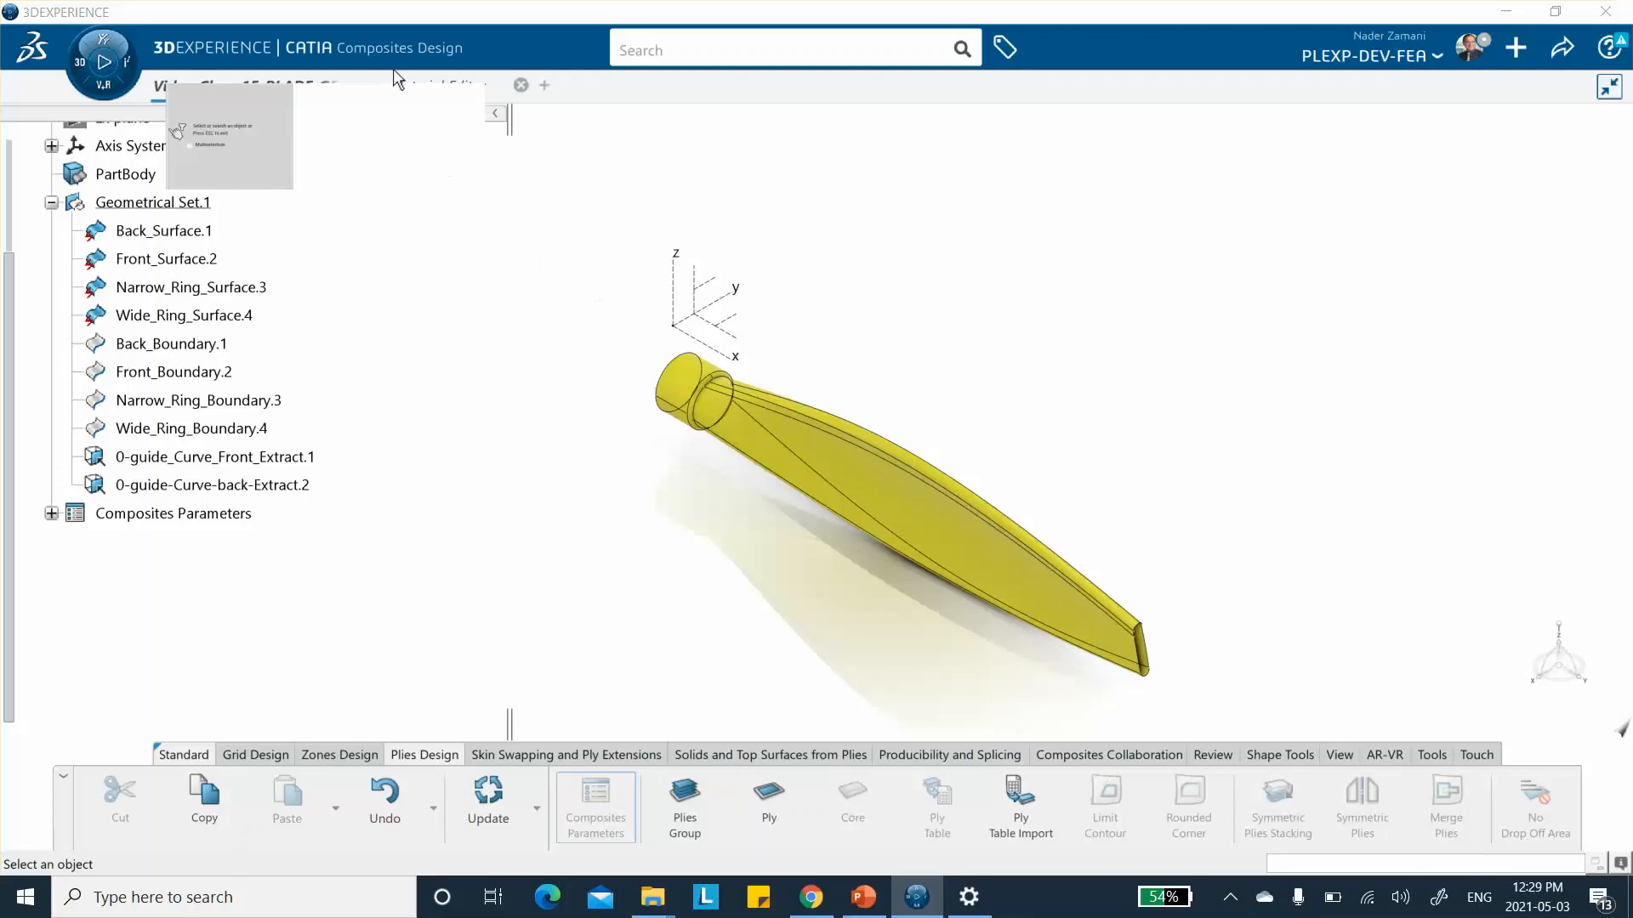
{"action": "left_click", "coordinate": [410, 87]}
{"action": "left_click", "coordinate": [411, 89]}
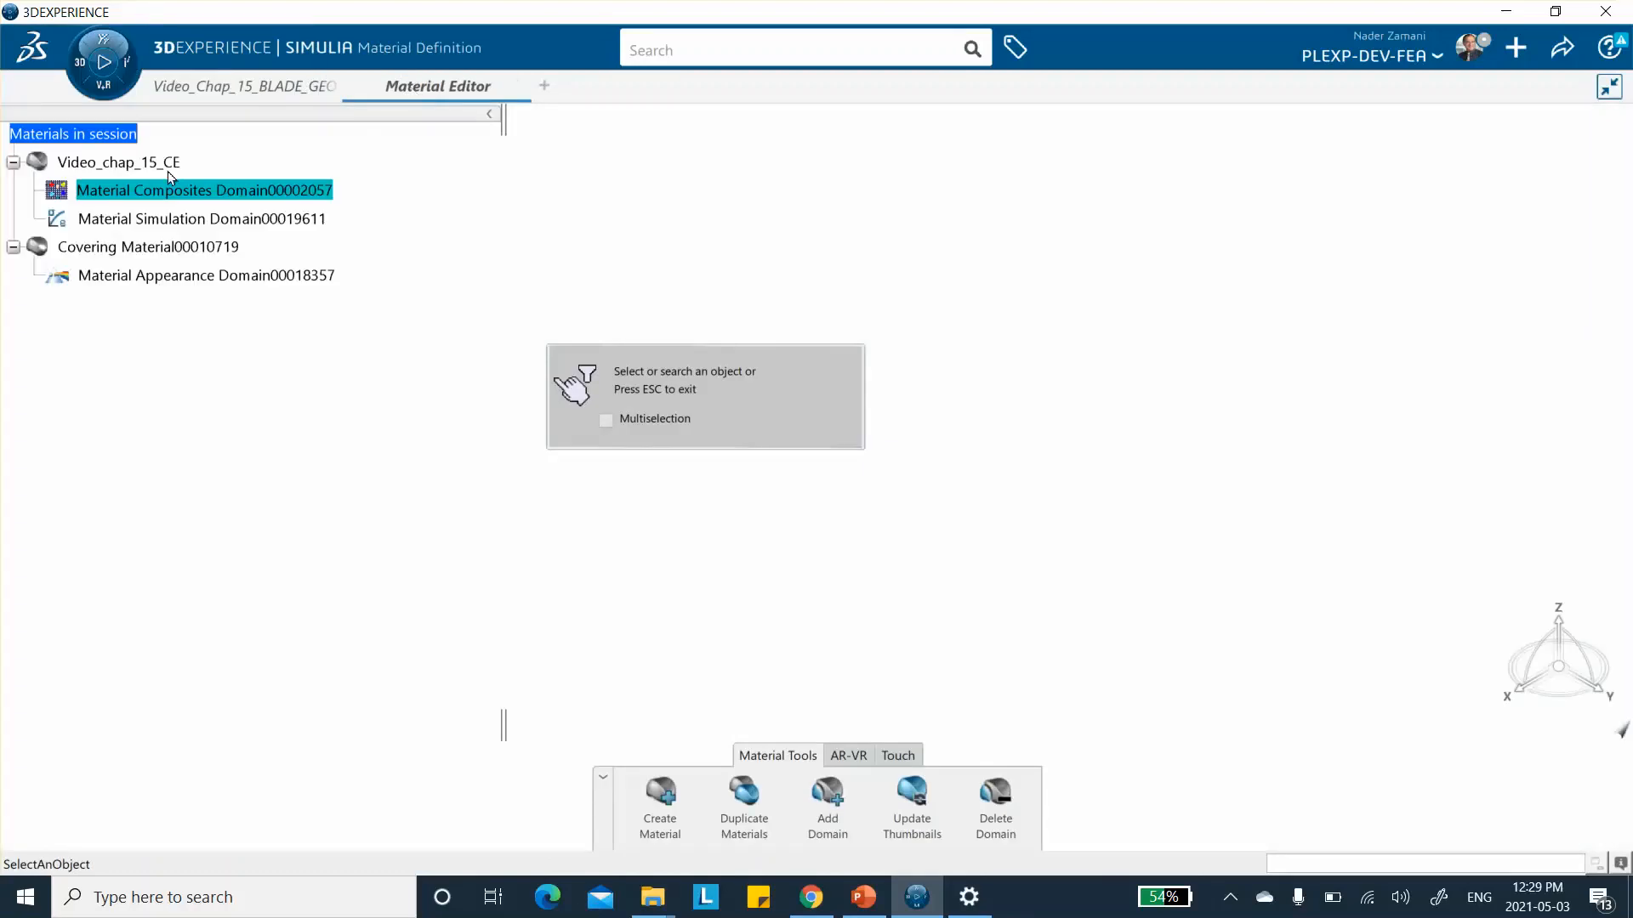
{"action": "left_click", "coordinate": [119, 162]}
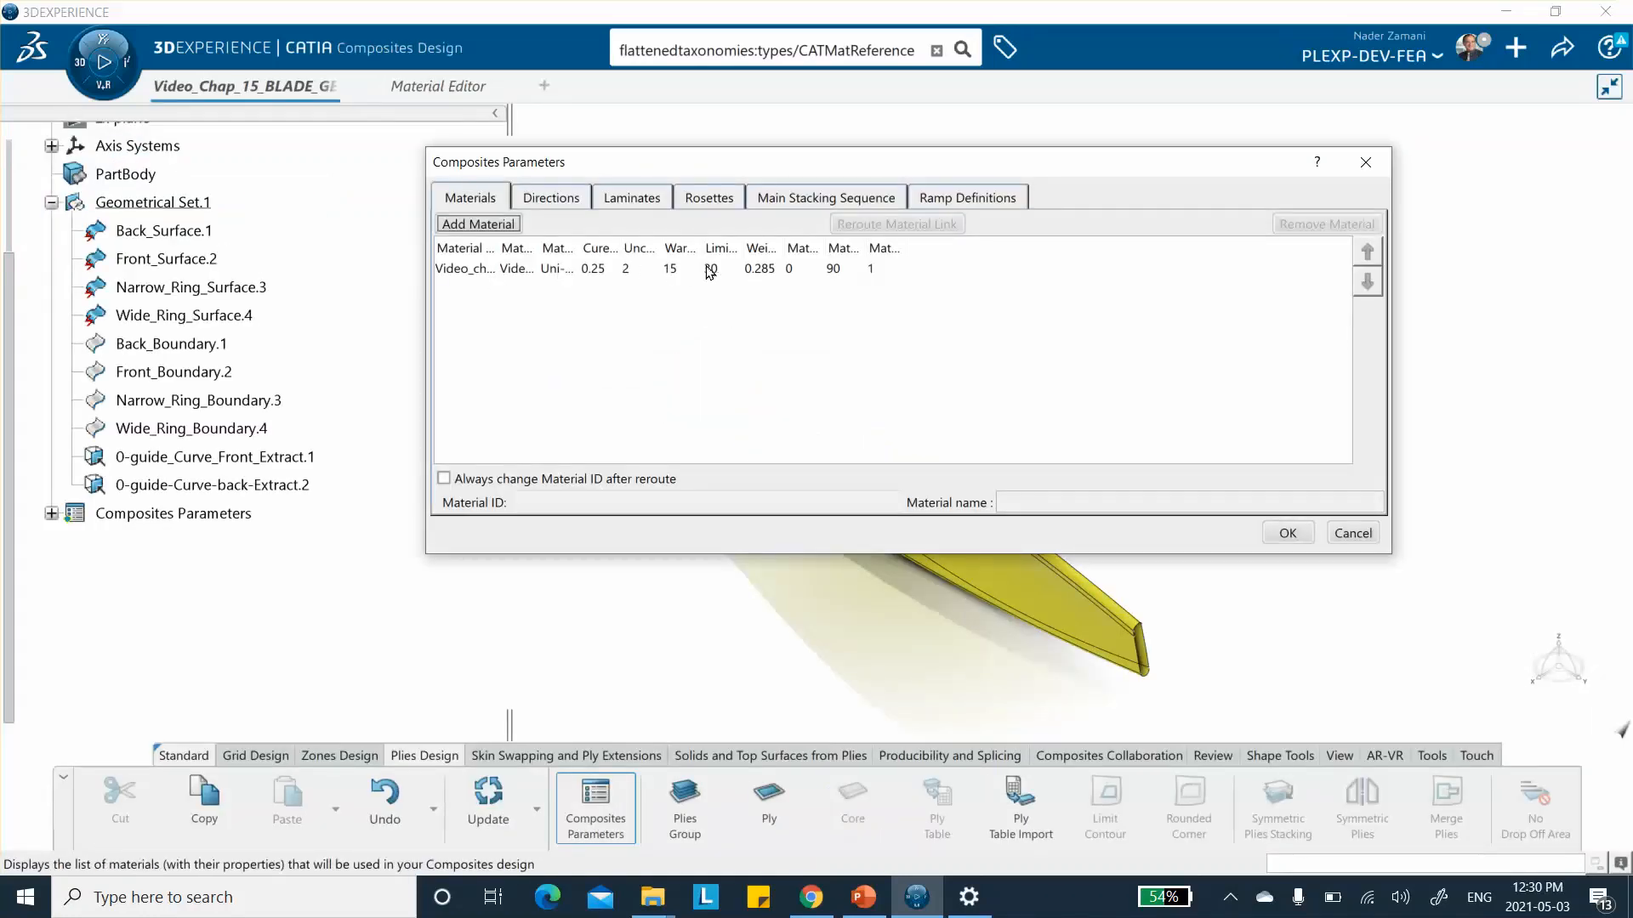
Step: Add a rosette on Axis System.1 with its 0° direction guided by 0-guide_Curve_Front_Extract.1
{"action": "left_click_drag", "start_coordinate": [729, 152], "coordinate": [1039, 231]}
{"action": "middle_click_drag", "start_coordinate": [621, 283], "coordinate": [273, 227]}
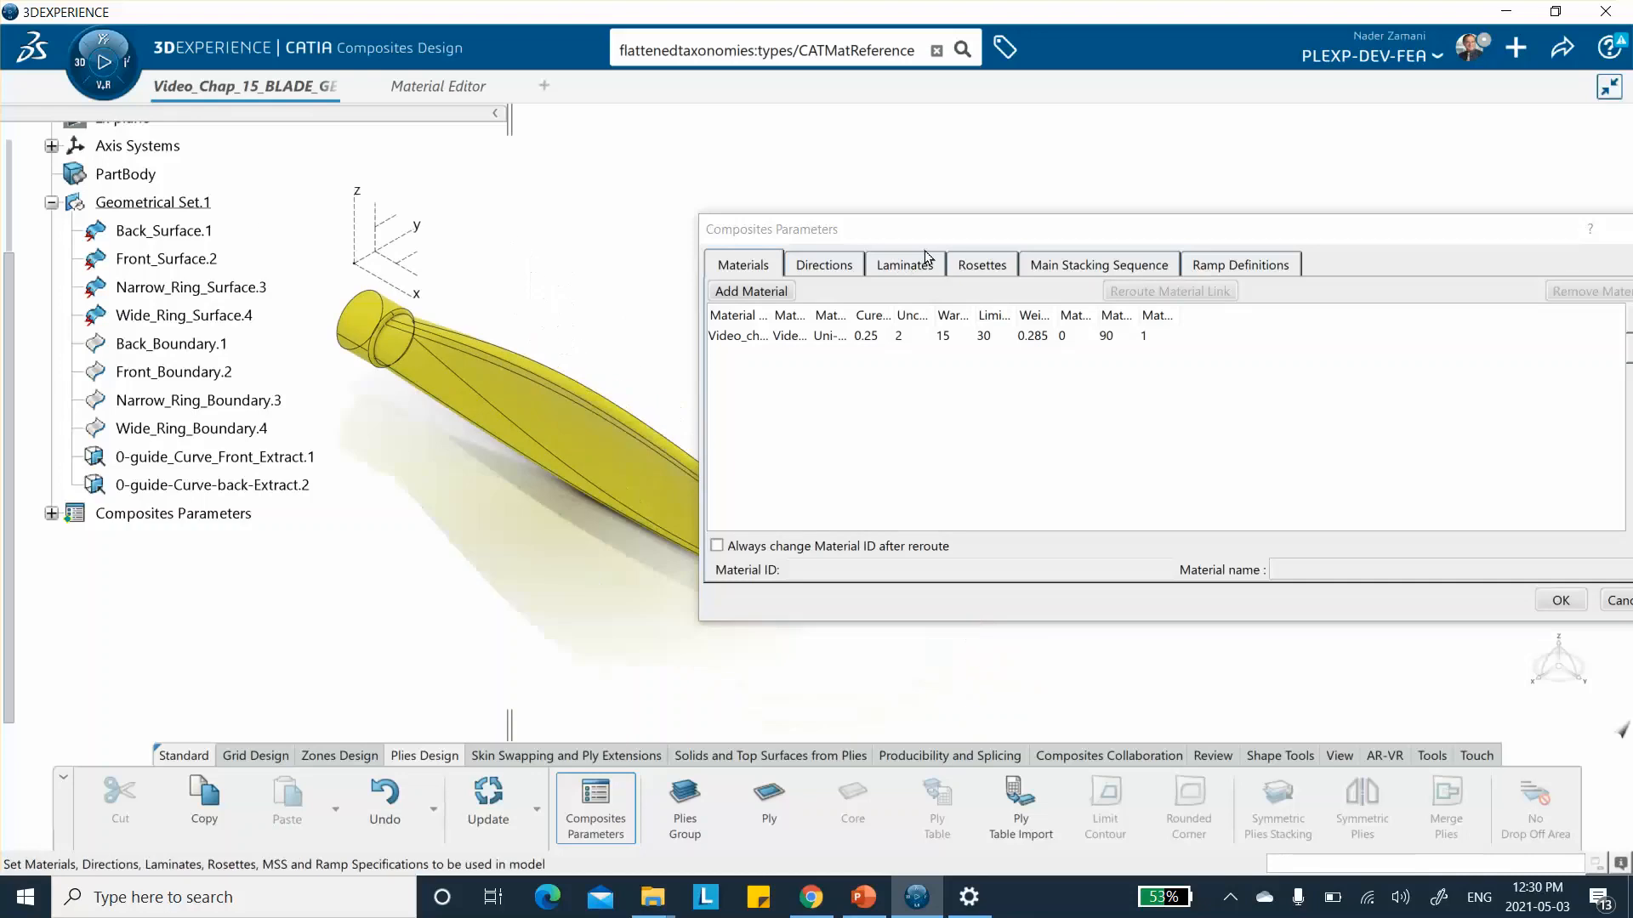
{"action": "left_click_drag", "start_coordinate": [927, 231], "coordinate": [868, 152]}
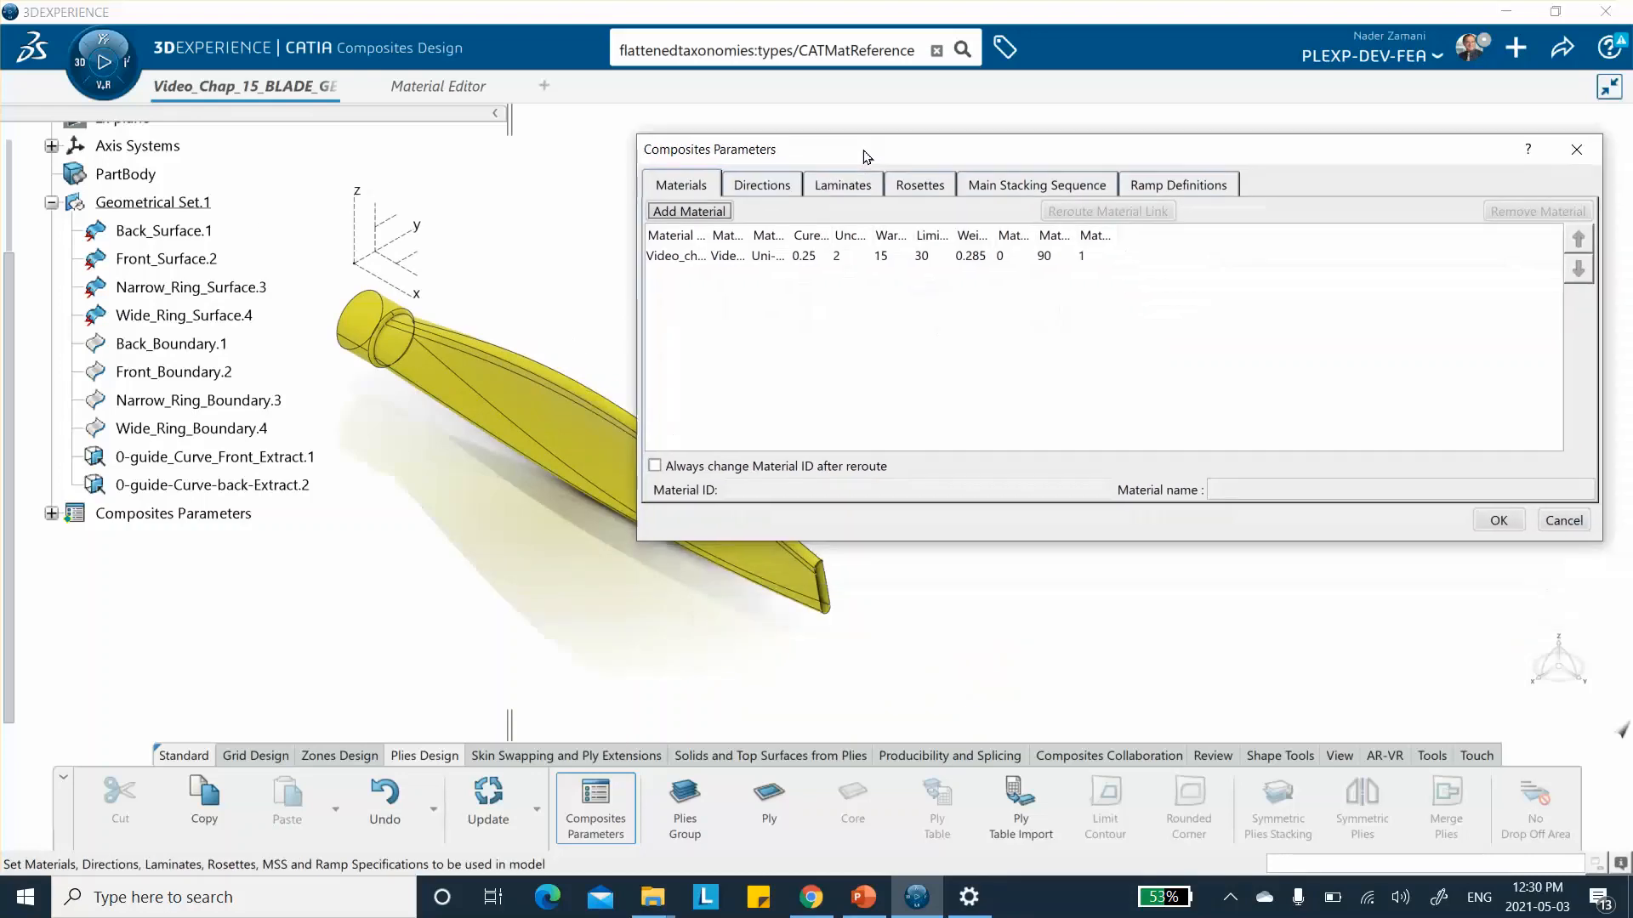
{"action": "left_click", "coordinate": [921, 187]}
{"action": "left_click", "coordinate": [690, 213]}
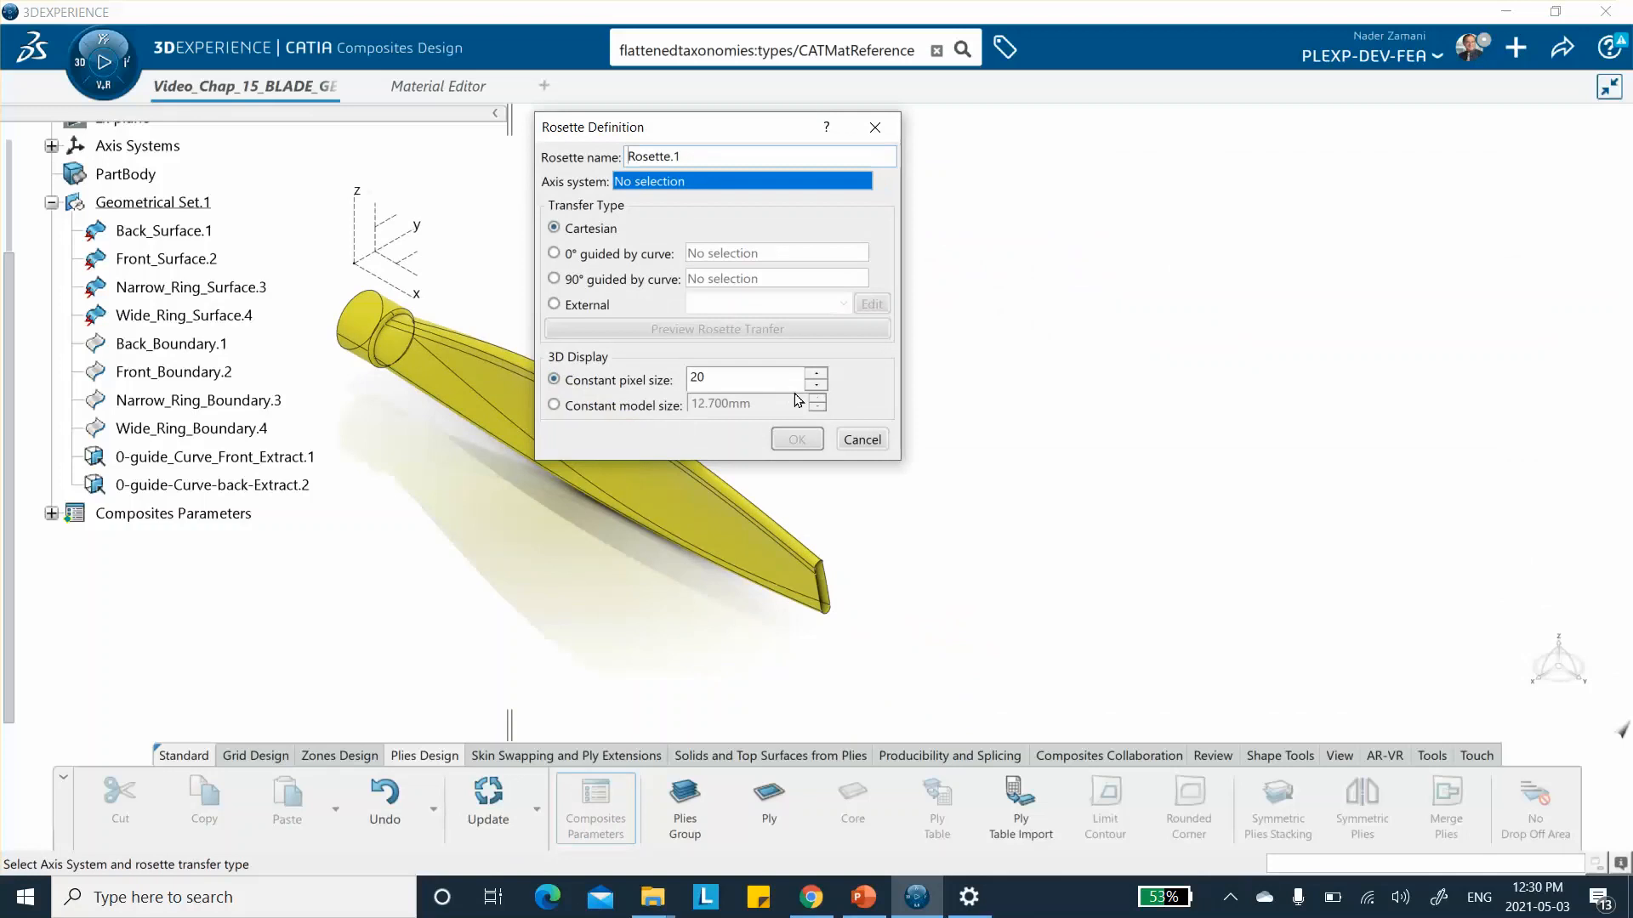
{"action": "left_click", "coordinate": [368, 228]}
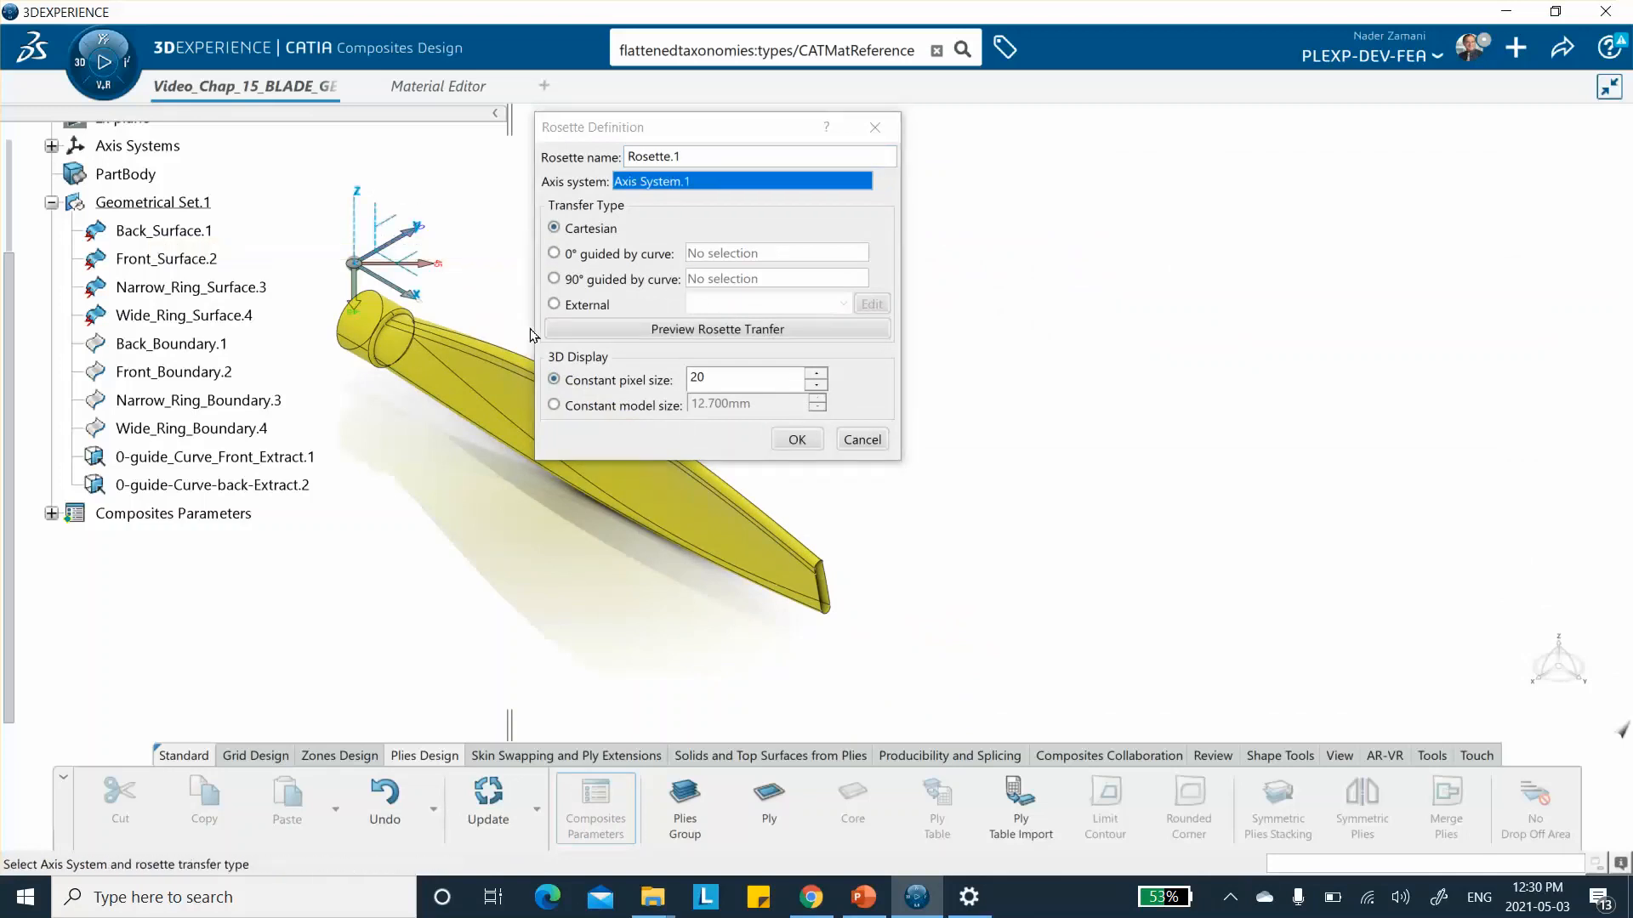
{"action": "left_click", "coordinate": [555, 255]}
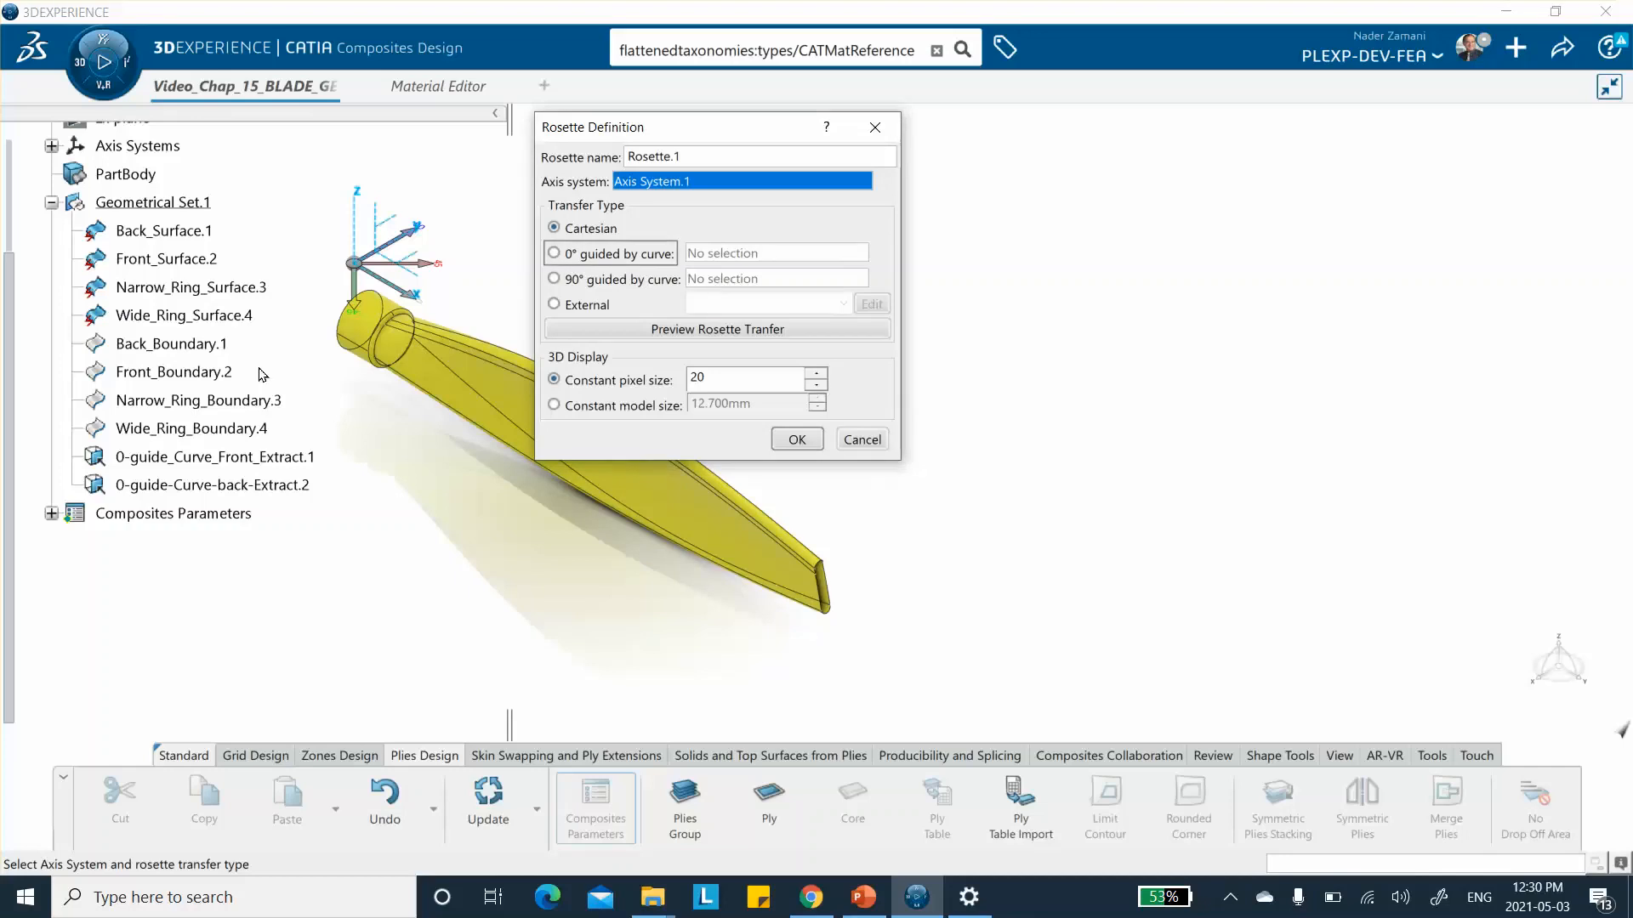
{"action": "left_click", "coordinate": [277, 463]}
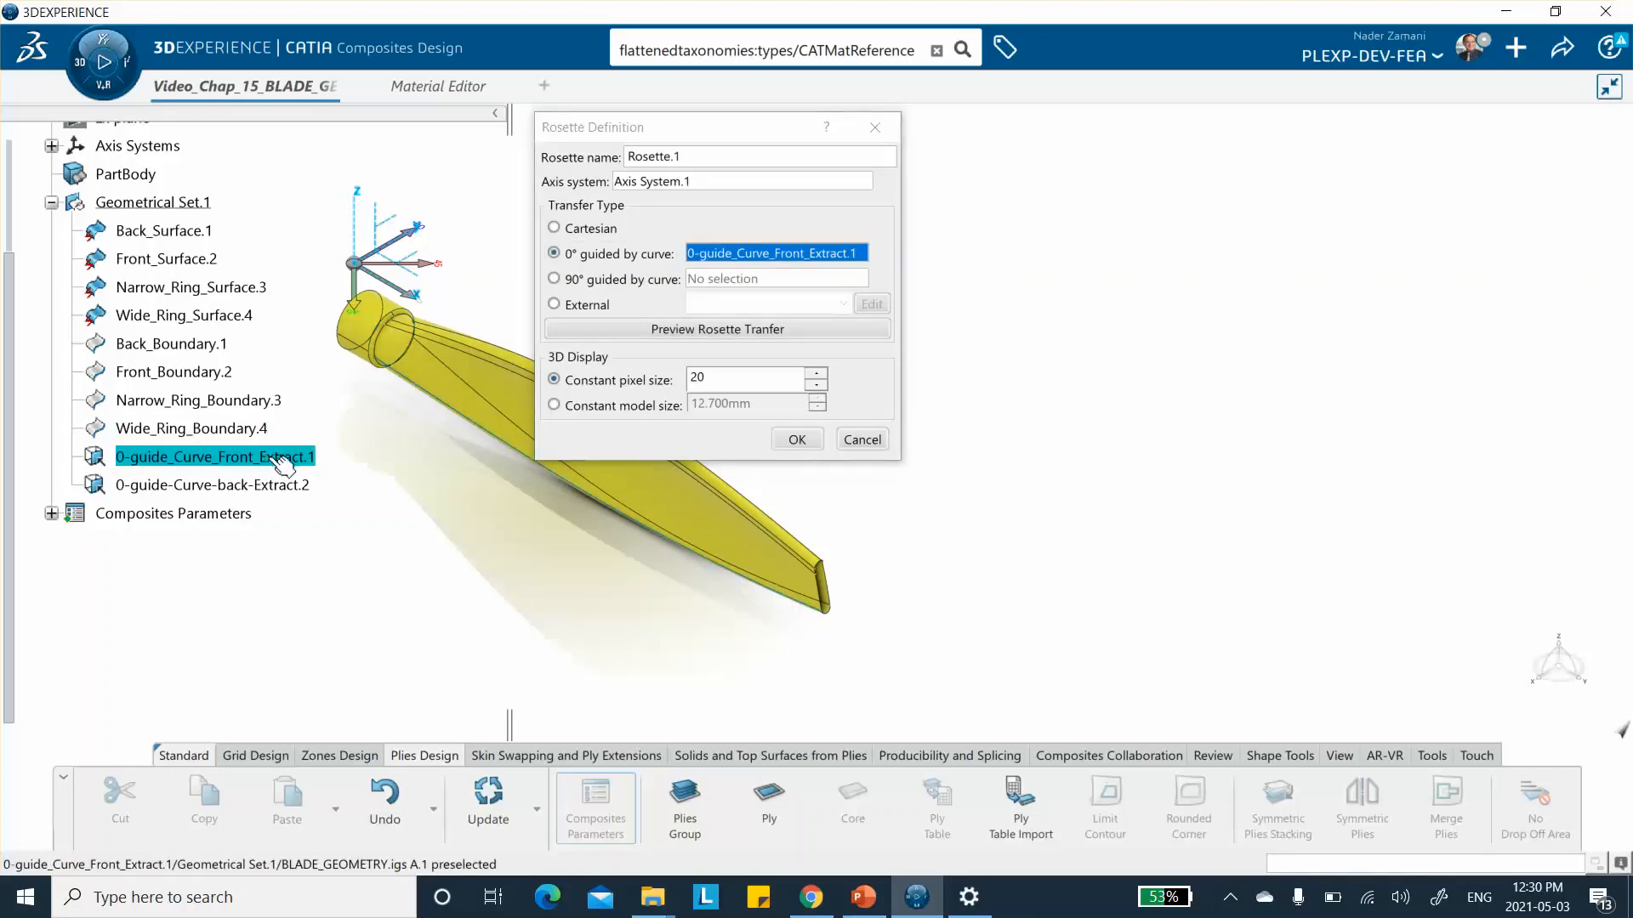
{"action": "left_click", "coordinate": [797, 440]}
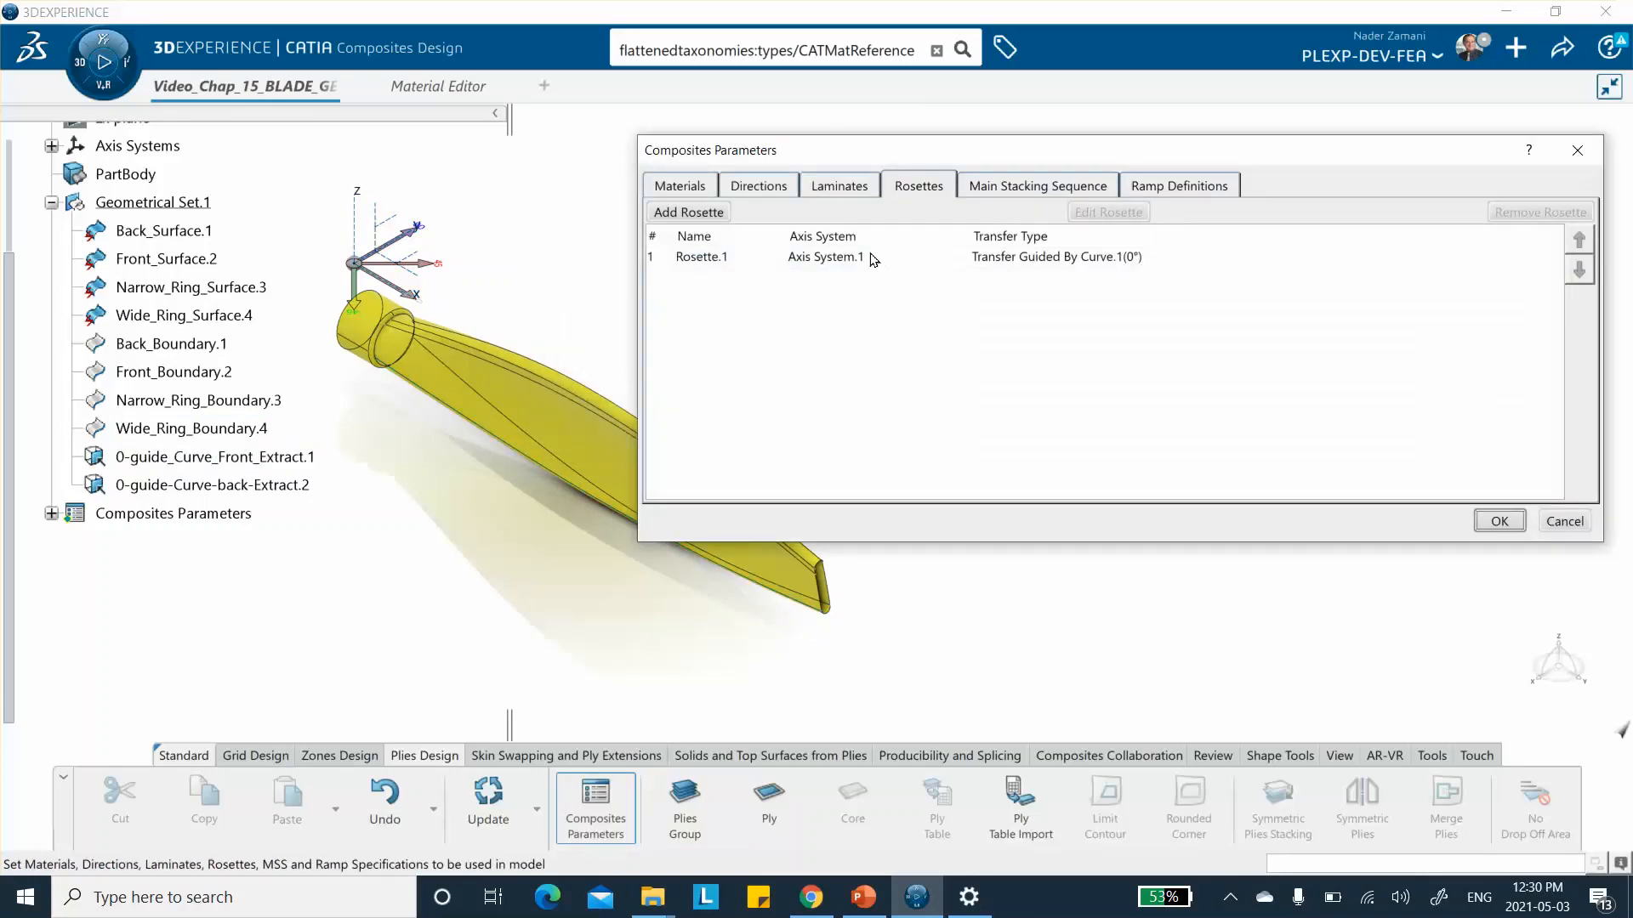
Step: Rename the front curve-guided rosette as Front_Surface_Rosette
{"action": "left_click", "coordinate": [703, 257]}
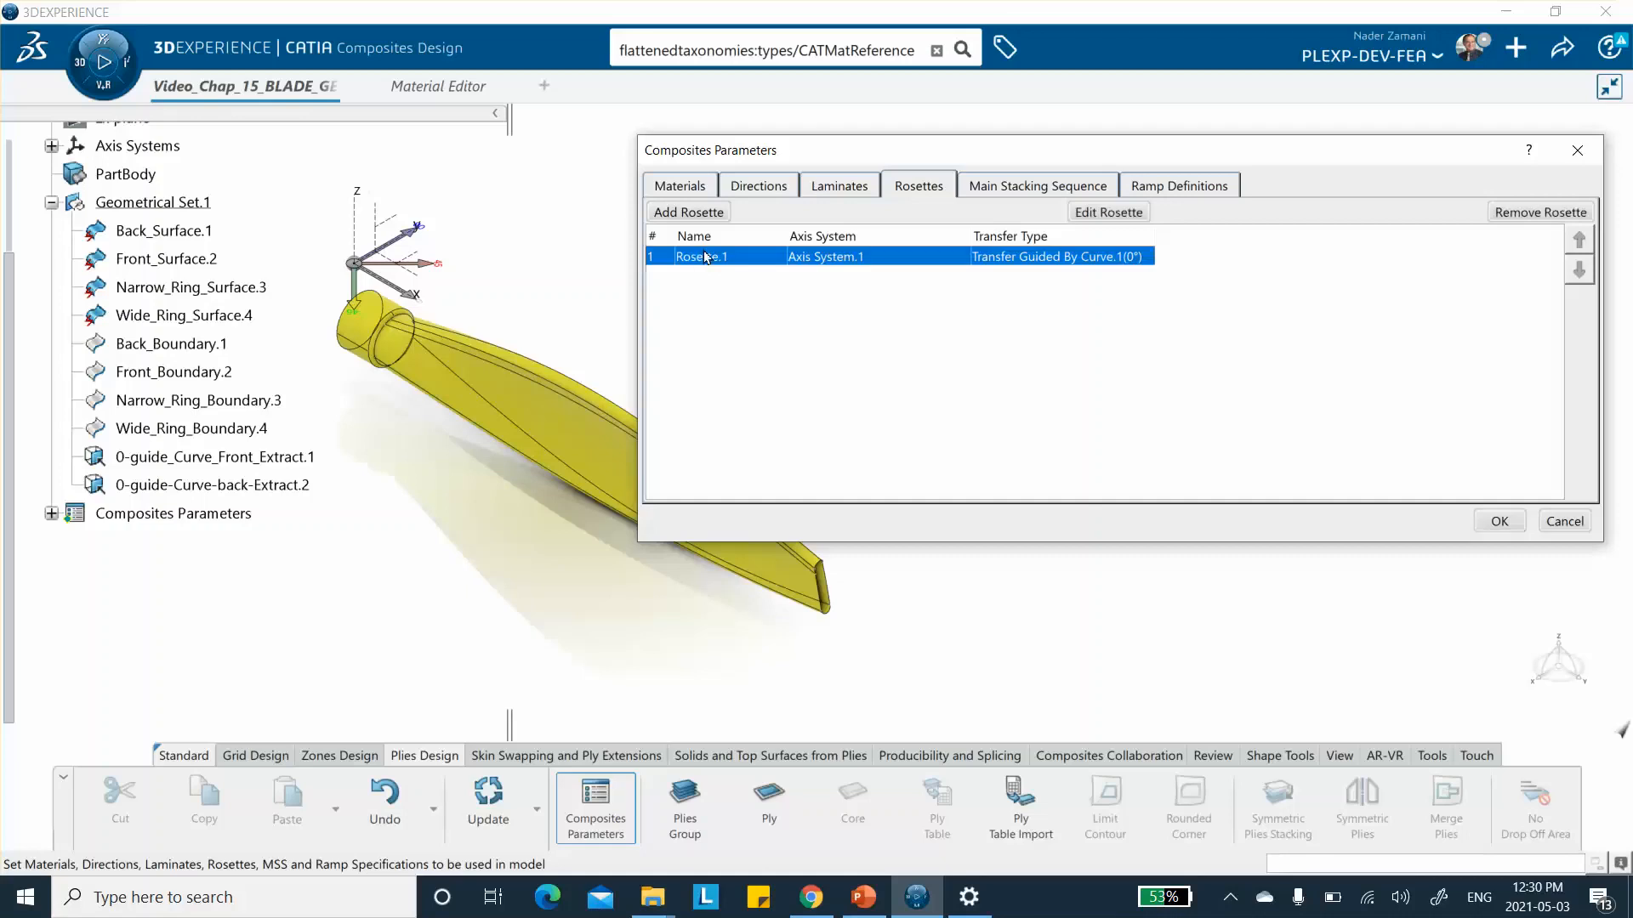
{"action": "left_click", "coordinate": [1097, 213]}
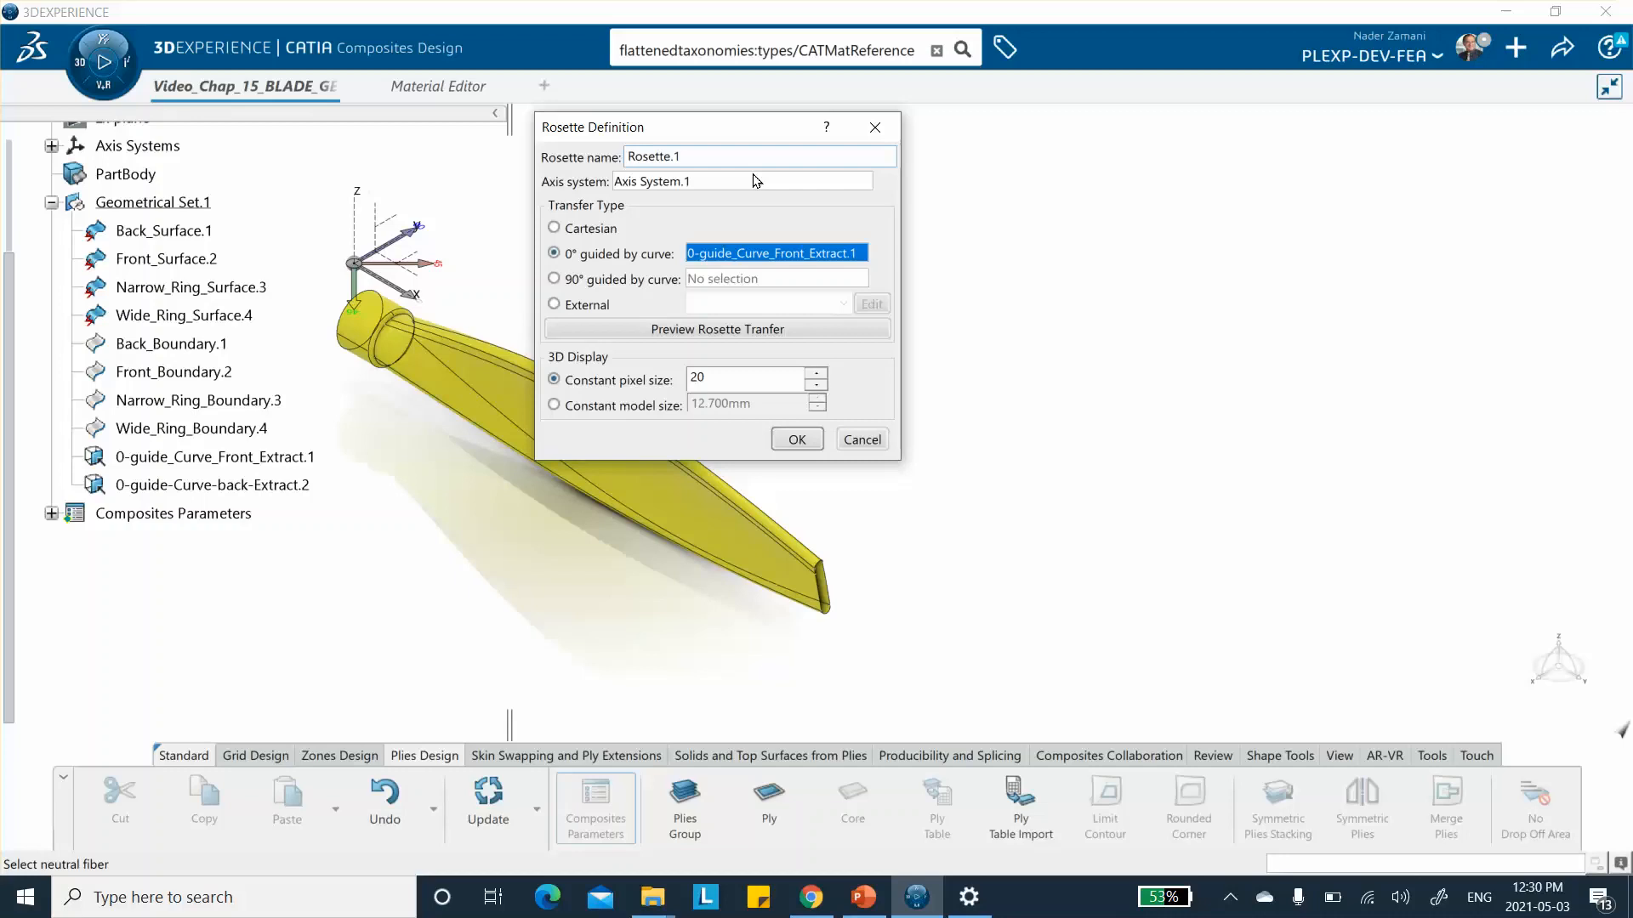
{"action": "type", "text": "Front_Surface_Rosette"}
{"action": "key", "text": "BackSpace"}
{"action": "key", "text": "BackSpace"}
{"action": "key", "text": "BackSpace"}
{"action": "key", "text": "BackSpace"}
{"action": "key", "text": "BackSpace"}
{"action": "key", "text": "BackSpace"}
{"action": "key", "text": "BackSpace"}
{"action": "key", "text": "BackSpace"}
{"action": "type", "text": "_"}
{"action": "left_click", "coordinate": [796, 439]}
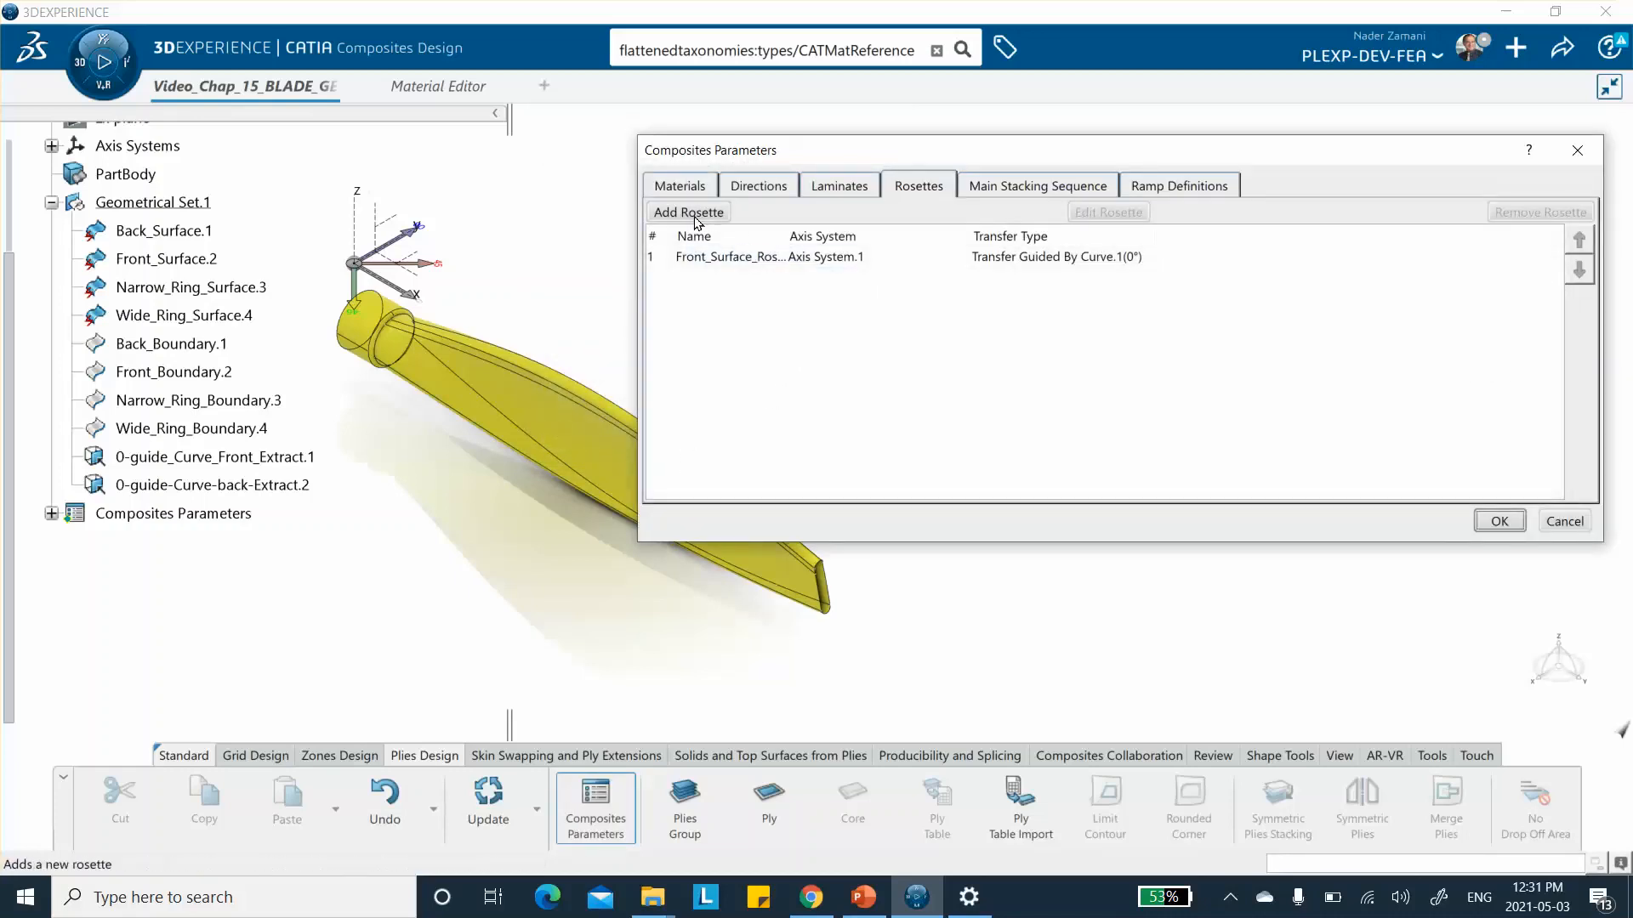
Step: Add a rosette on Axis System.1 with its 0° direction guided by 0-guide-Curve-back-Extract.2
{"action": "left_click", "coordinate": [691, 213]}
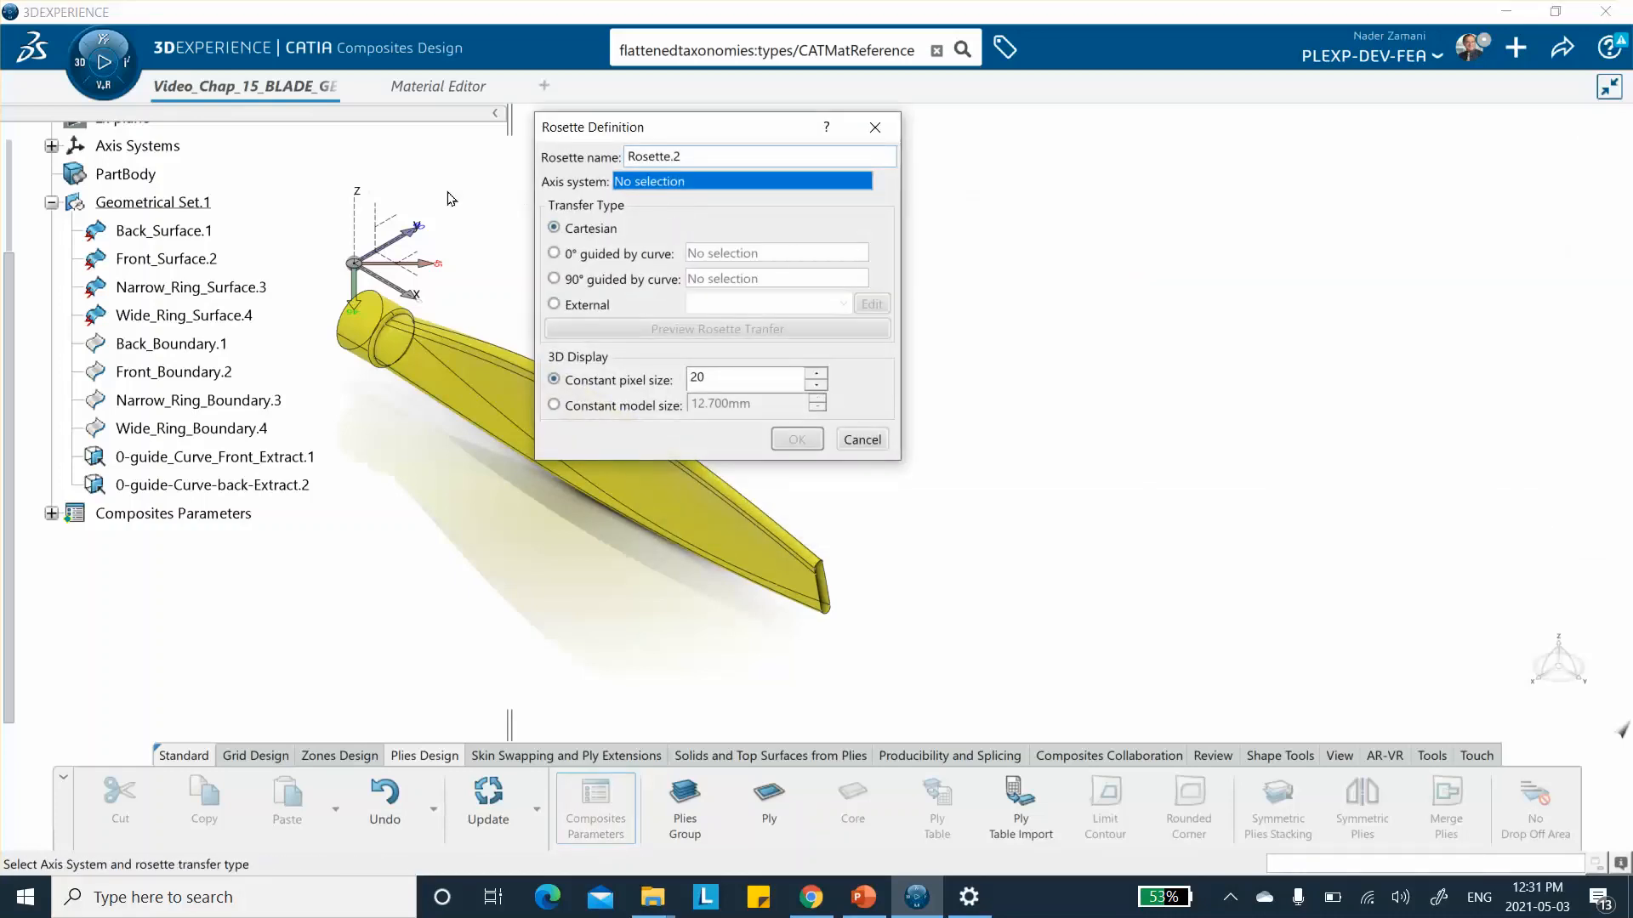
{"action": "left_click", "coordinate": [358, 231]}
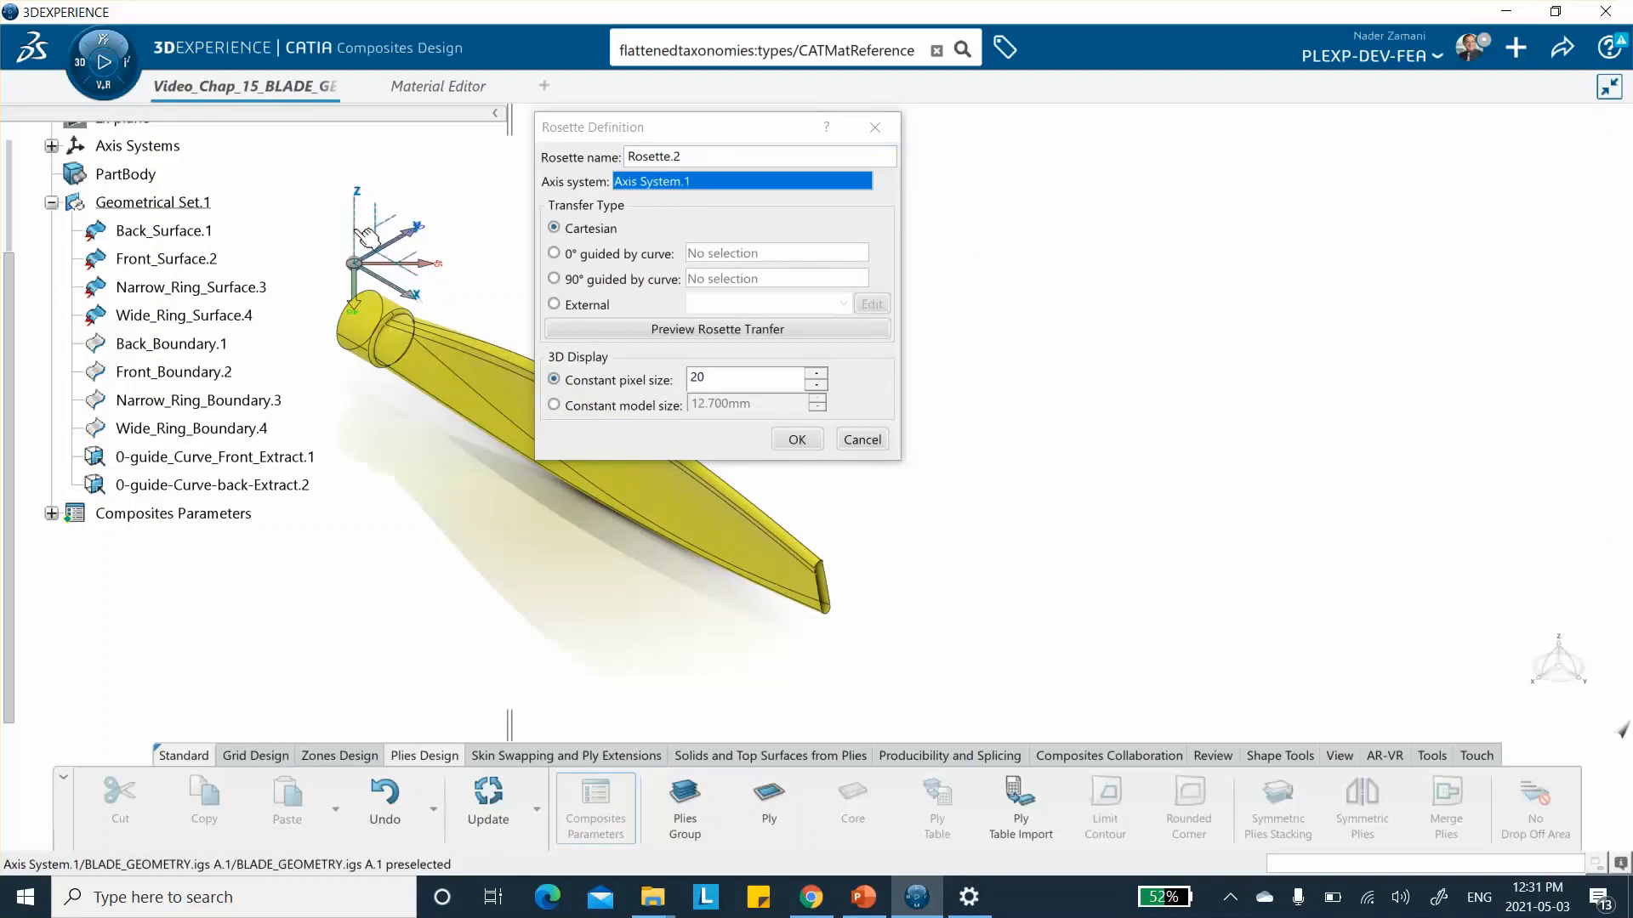
{"action": "left_click", "coordinate": [554, 253]}
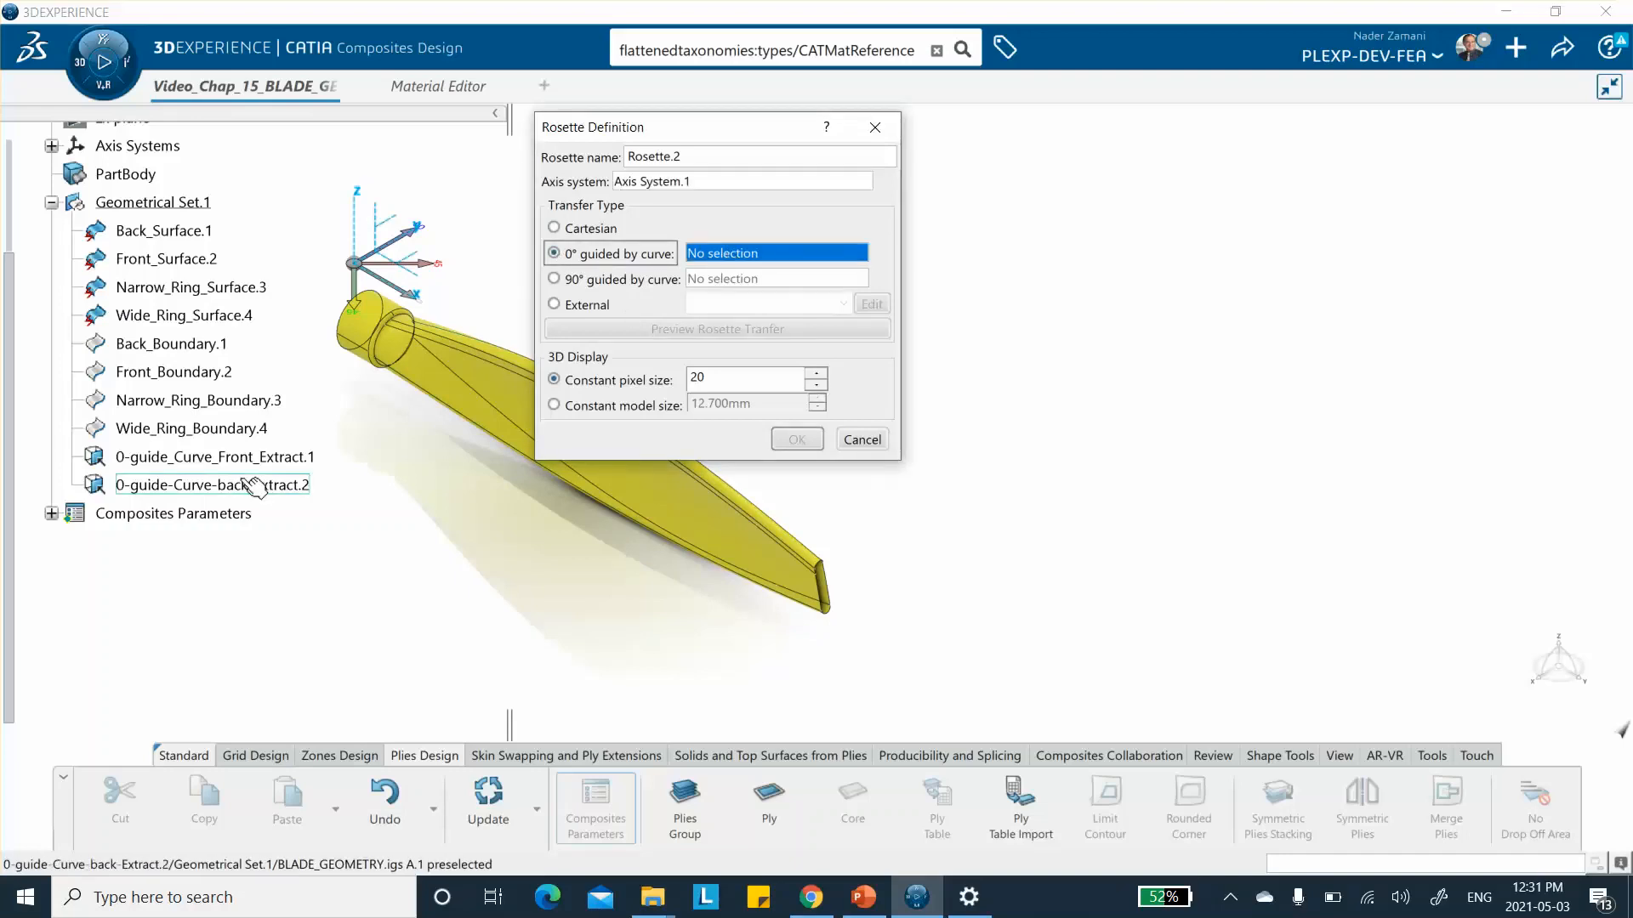
{"action": "left_click", "coordinate": [212, 485]}
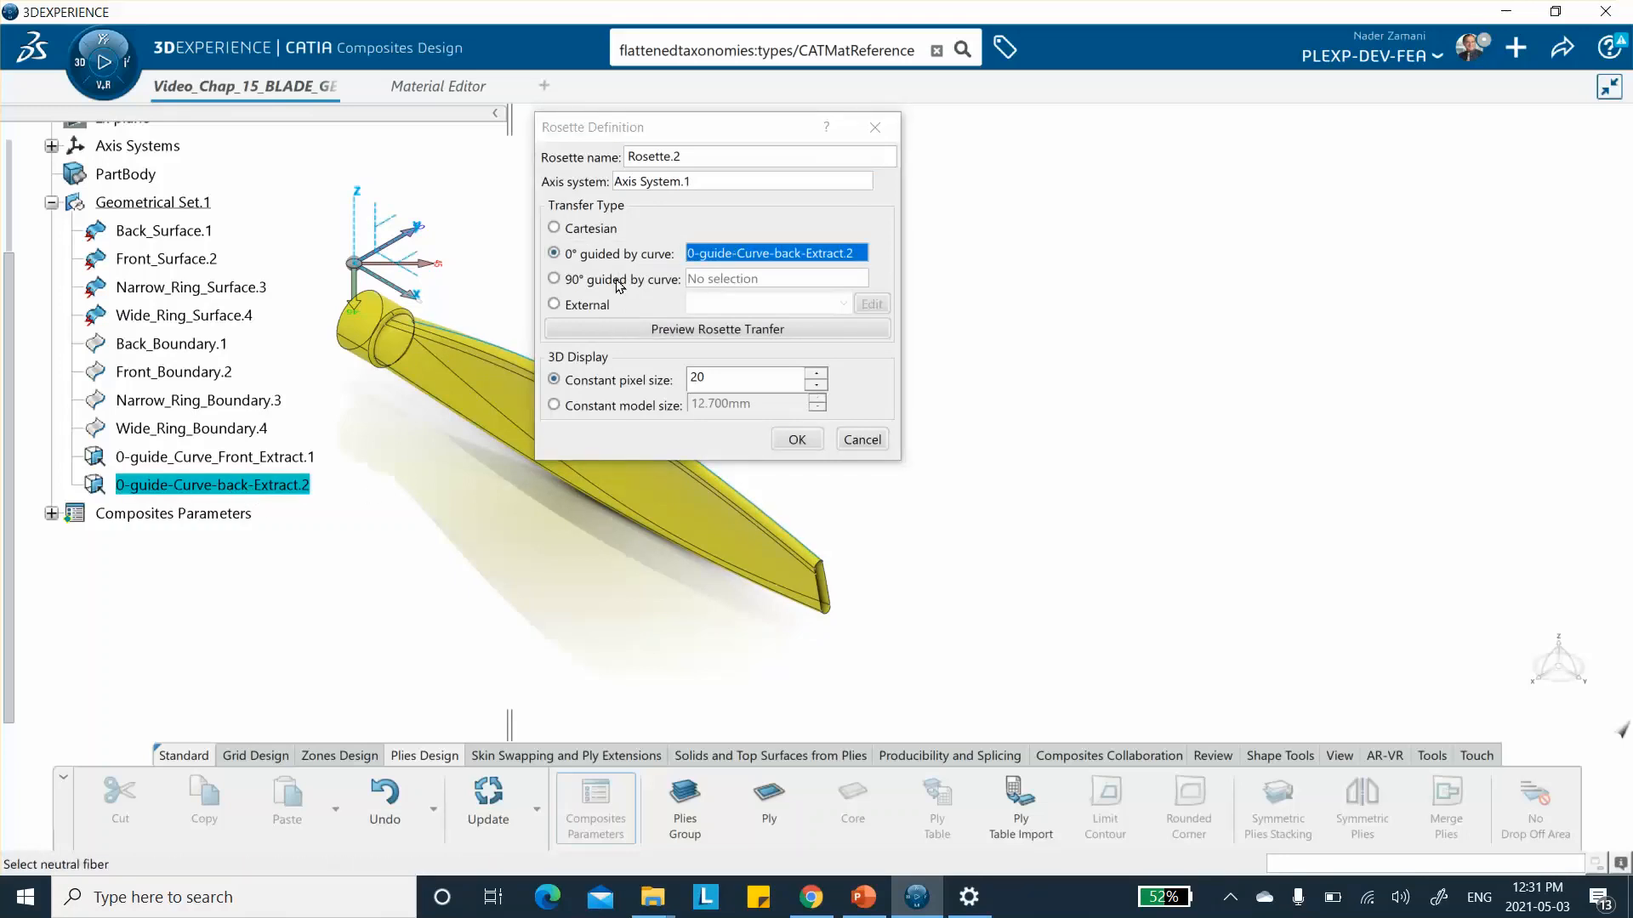
Step: Name the back curve-guided rosette Back_Surface_Rosette.2 and accept its definition
{"action": "left_click", "coordinate": [626, 157]}
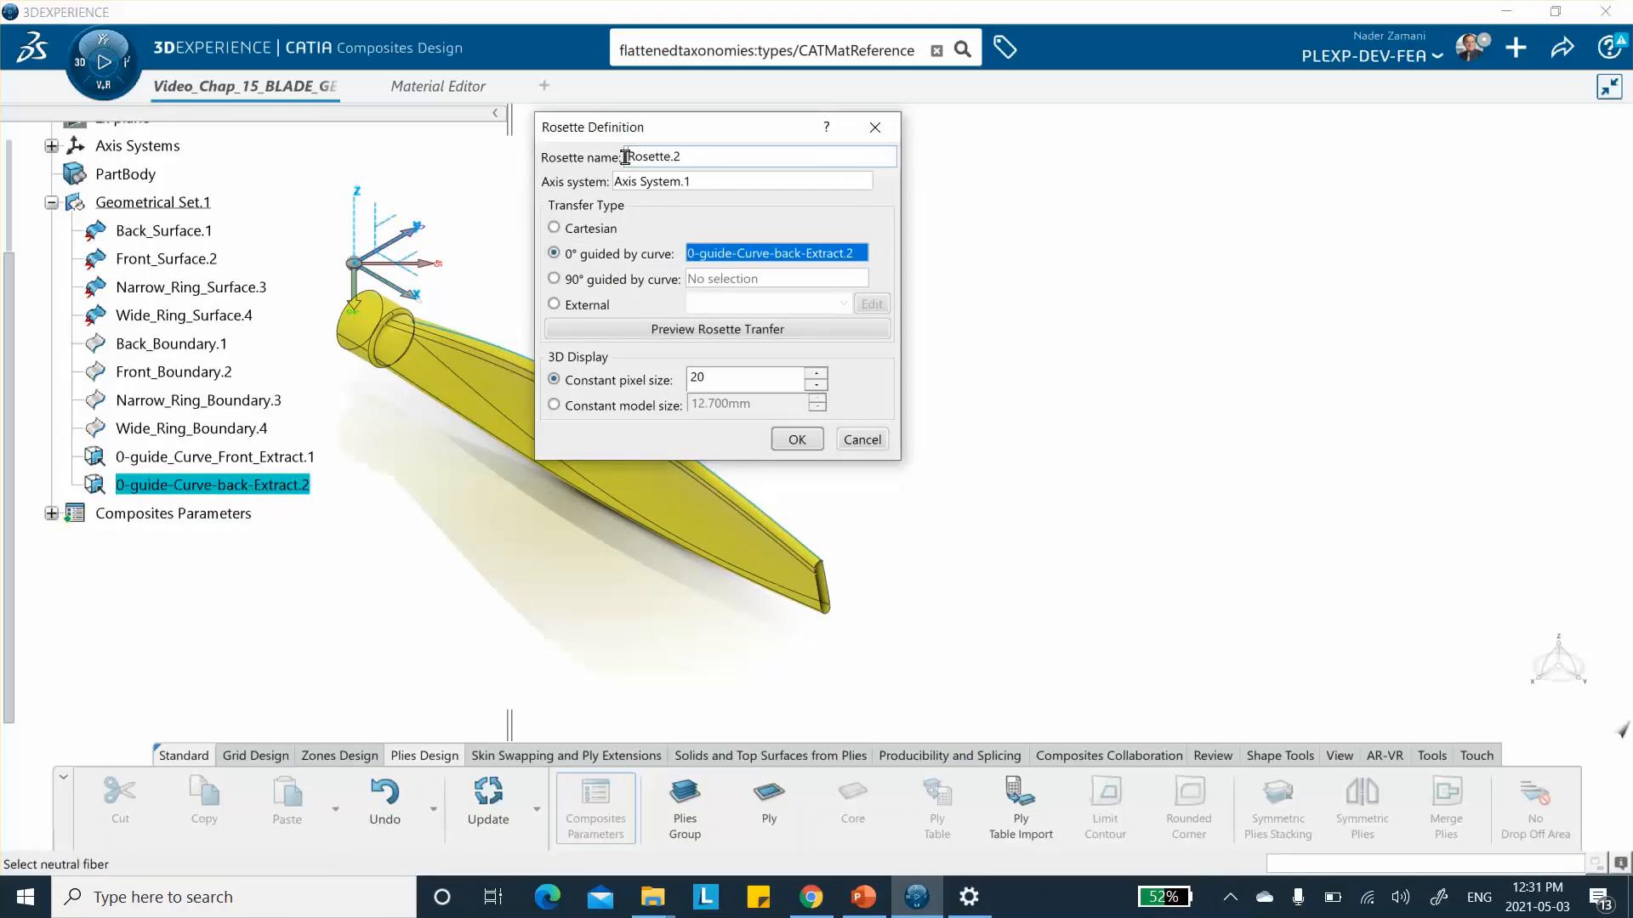
{"action": "double_click", "coordinate": [625, 156]}
{"action": "left_click", "coordinate": [628, 156]}
{"action": "type", "text": "Back_Surface_"}
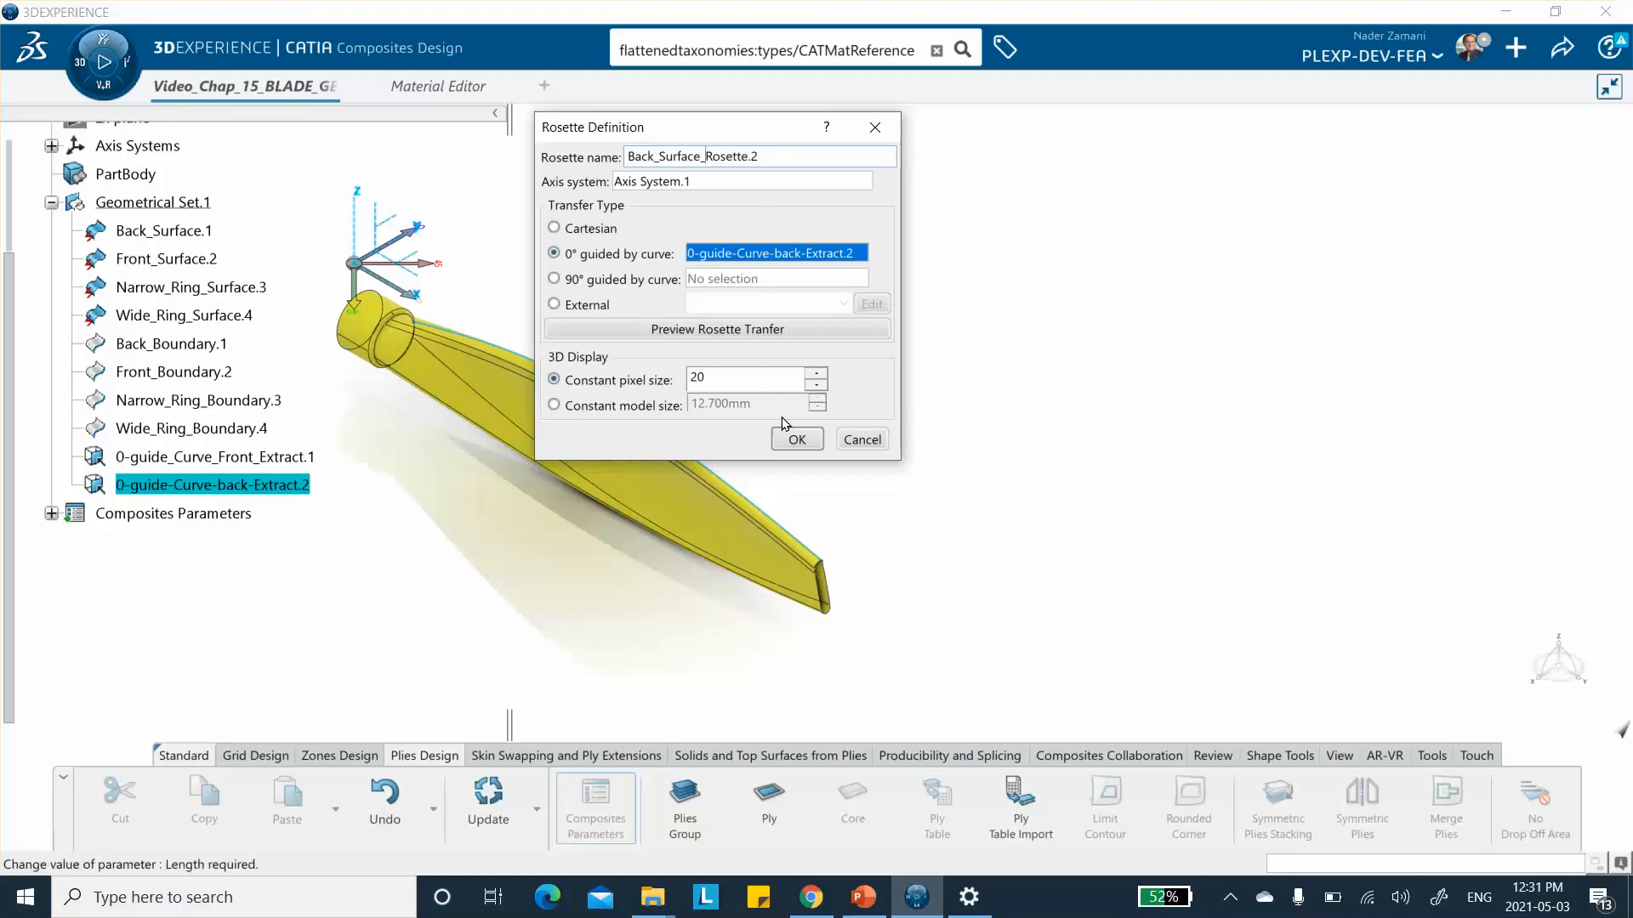
{"action": "left_click", "coordinate": [797, 441]}
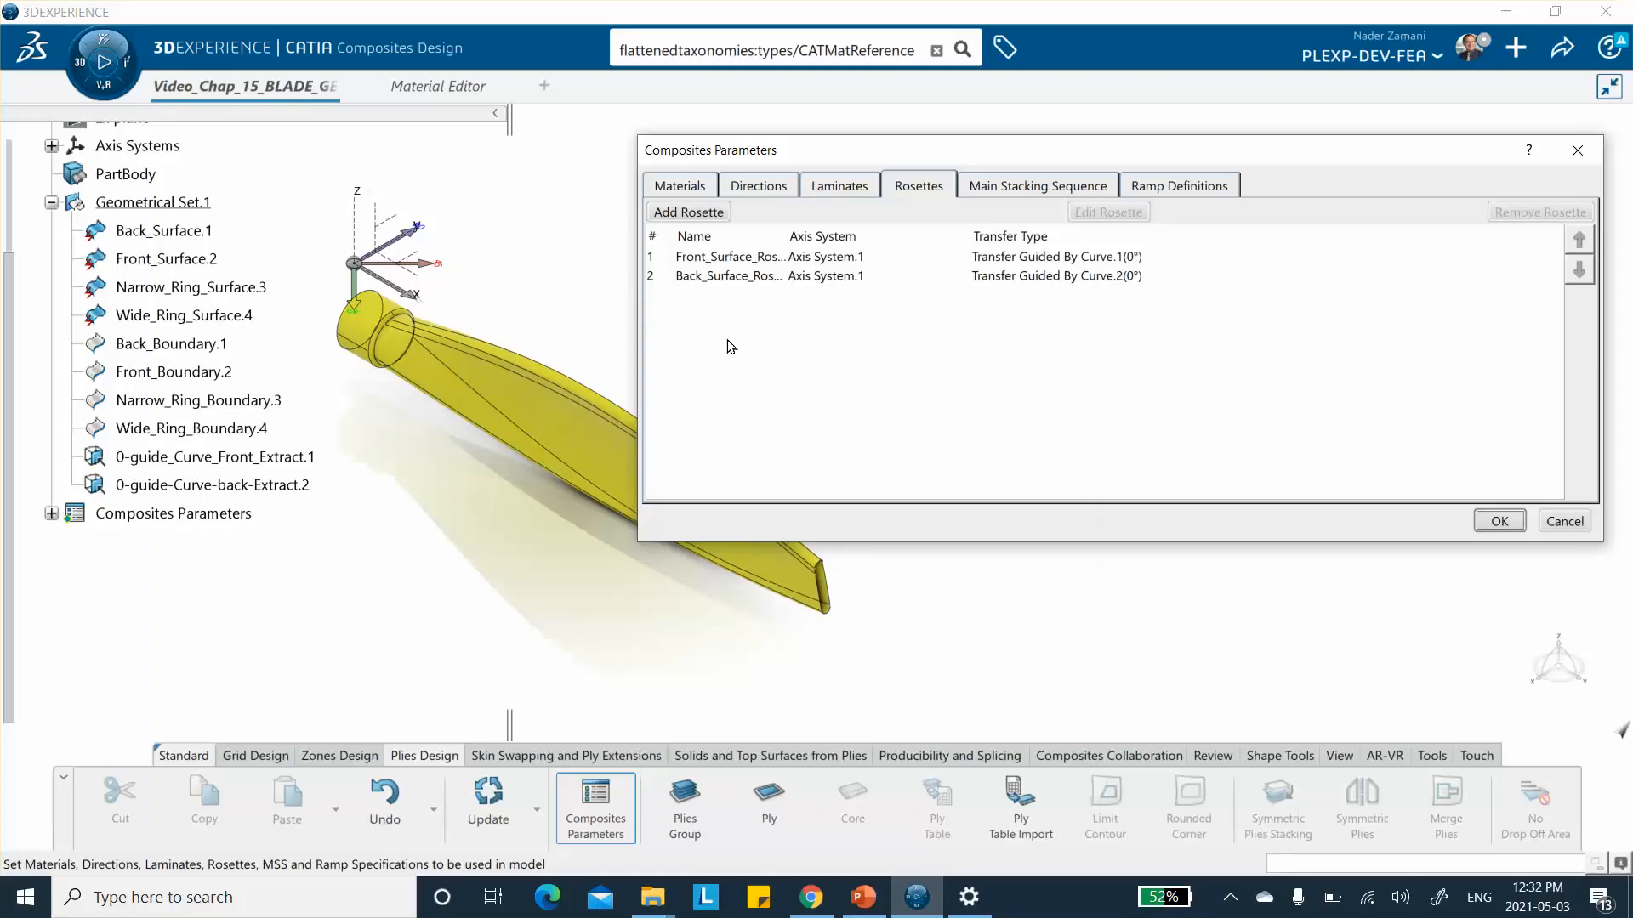
Step: Add a Cartesian rosette on Axis System.1 named Wide_Ring_Surface_Rosette.3
{"action": "left_click", "coordinate": [687, 212]}
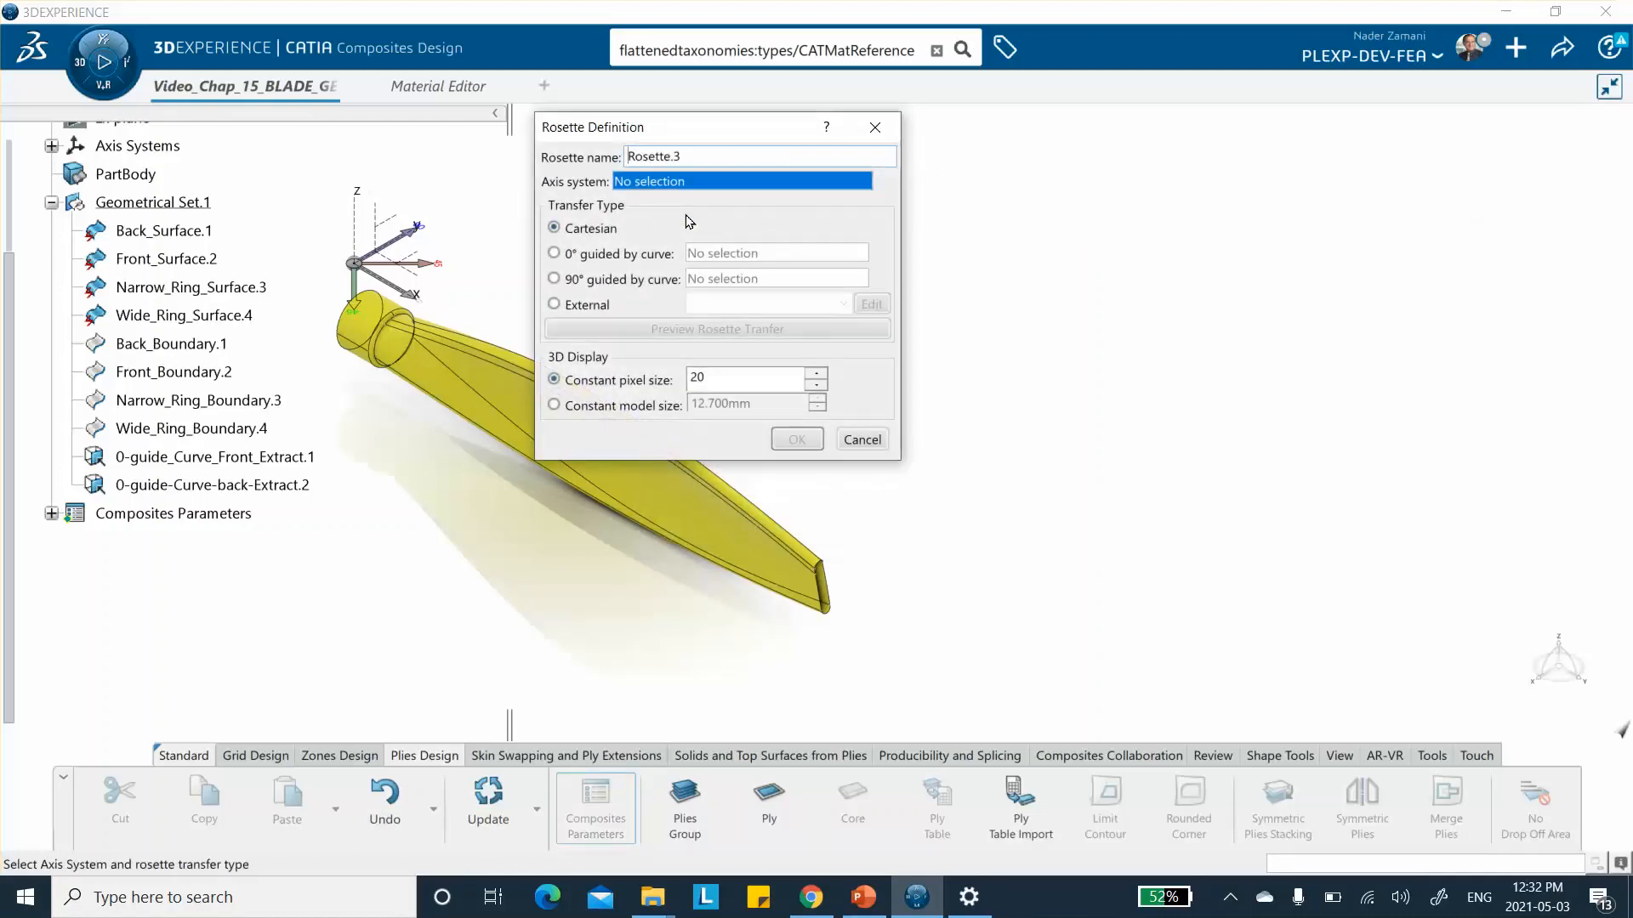
{"action": "left_click", "coordinate": [367, 222]}
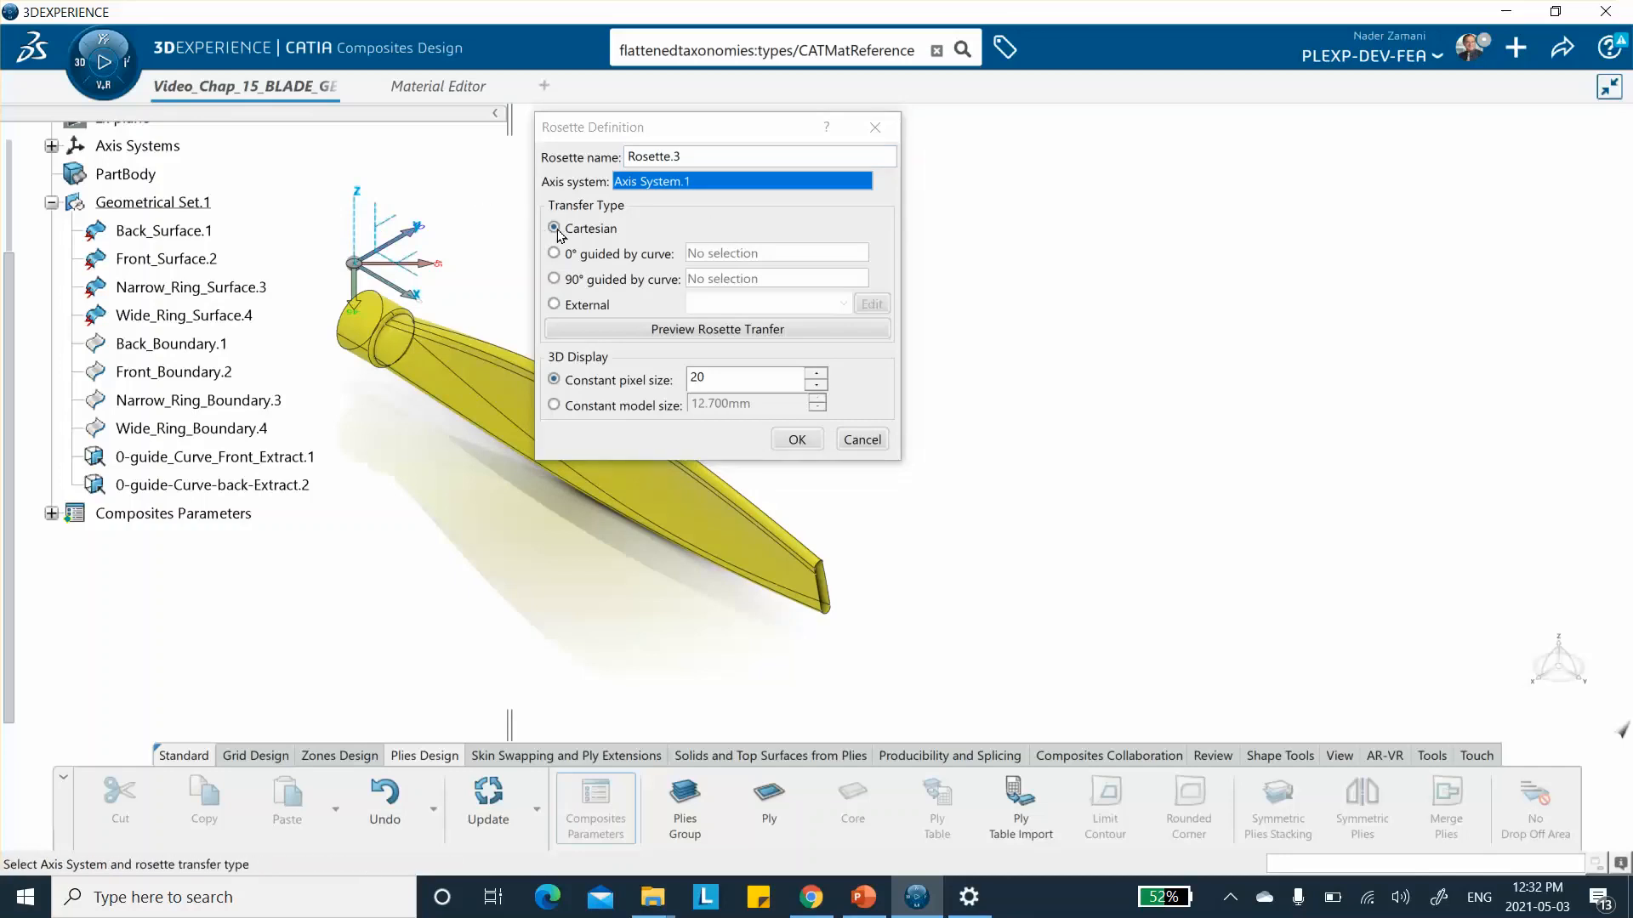
{"action": "left_click", "coordinate": [625, 156]}
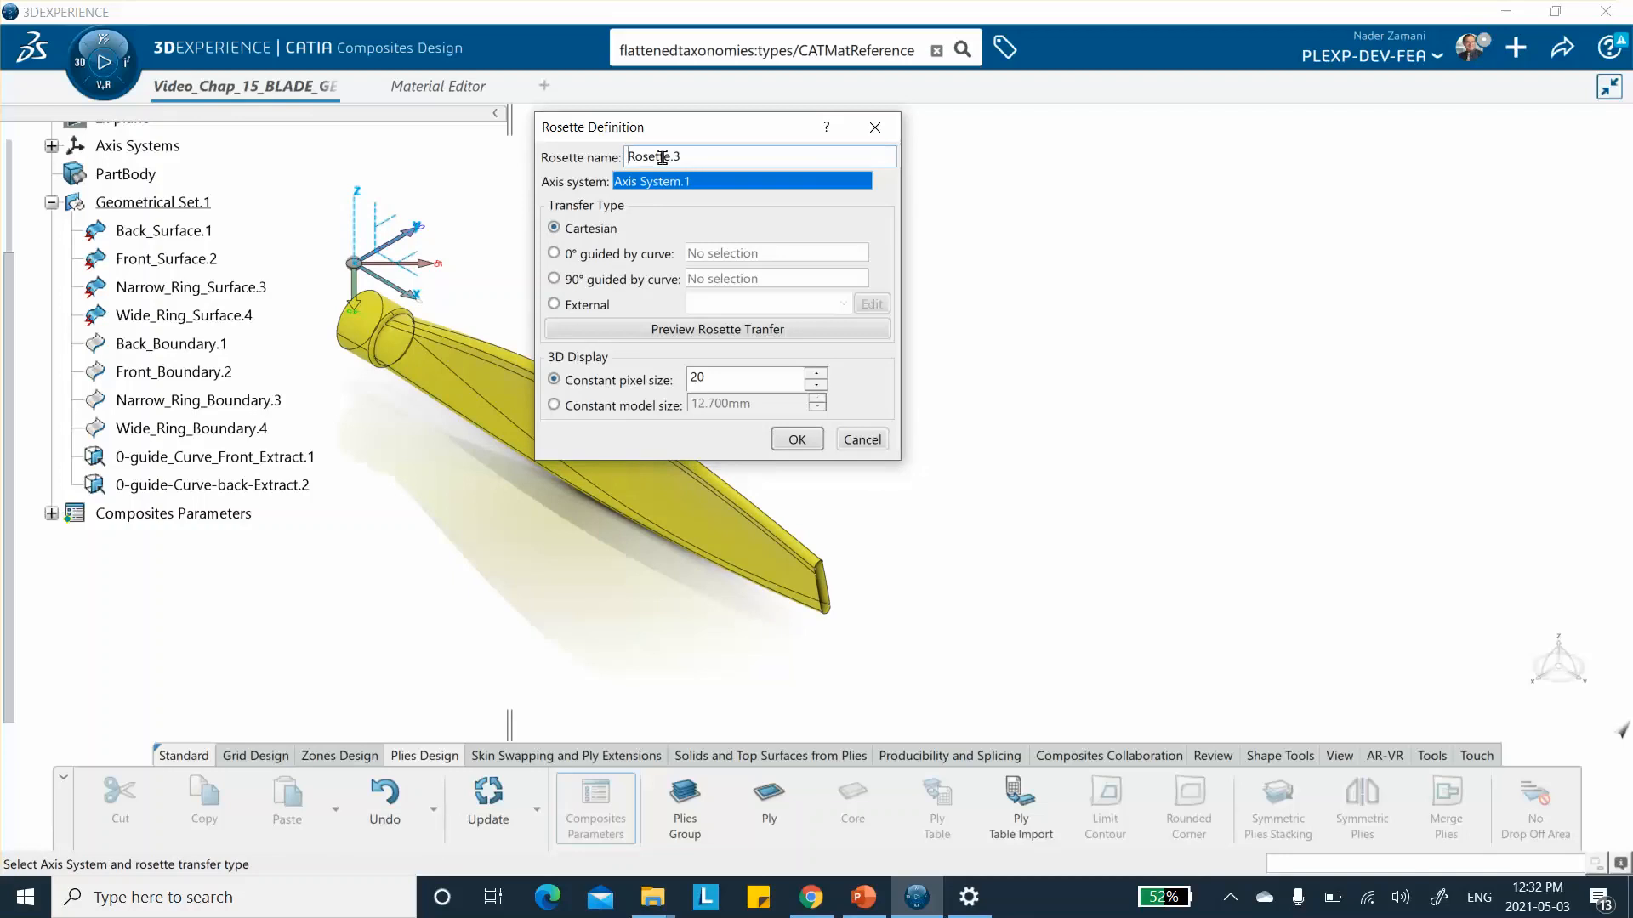
{"action": "type", "text": "Wide_Ring_Surface)"}
{"action": "key", "text": "BackSpace"}
{"action": "type", "text": "_"}
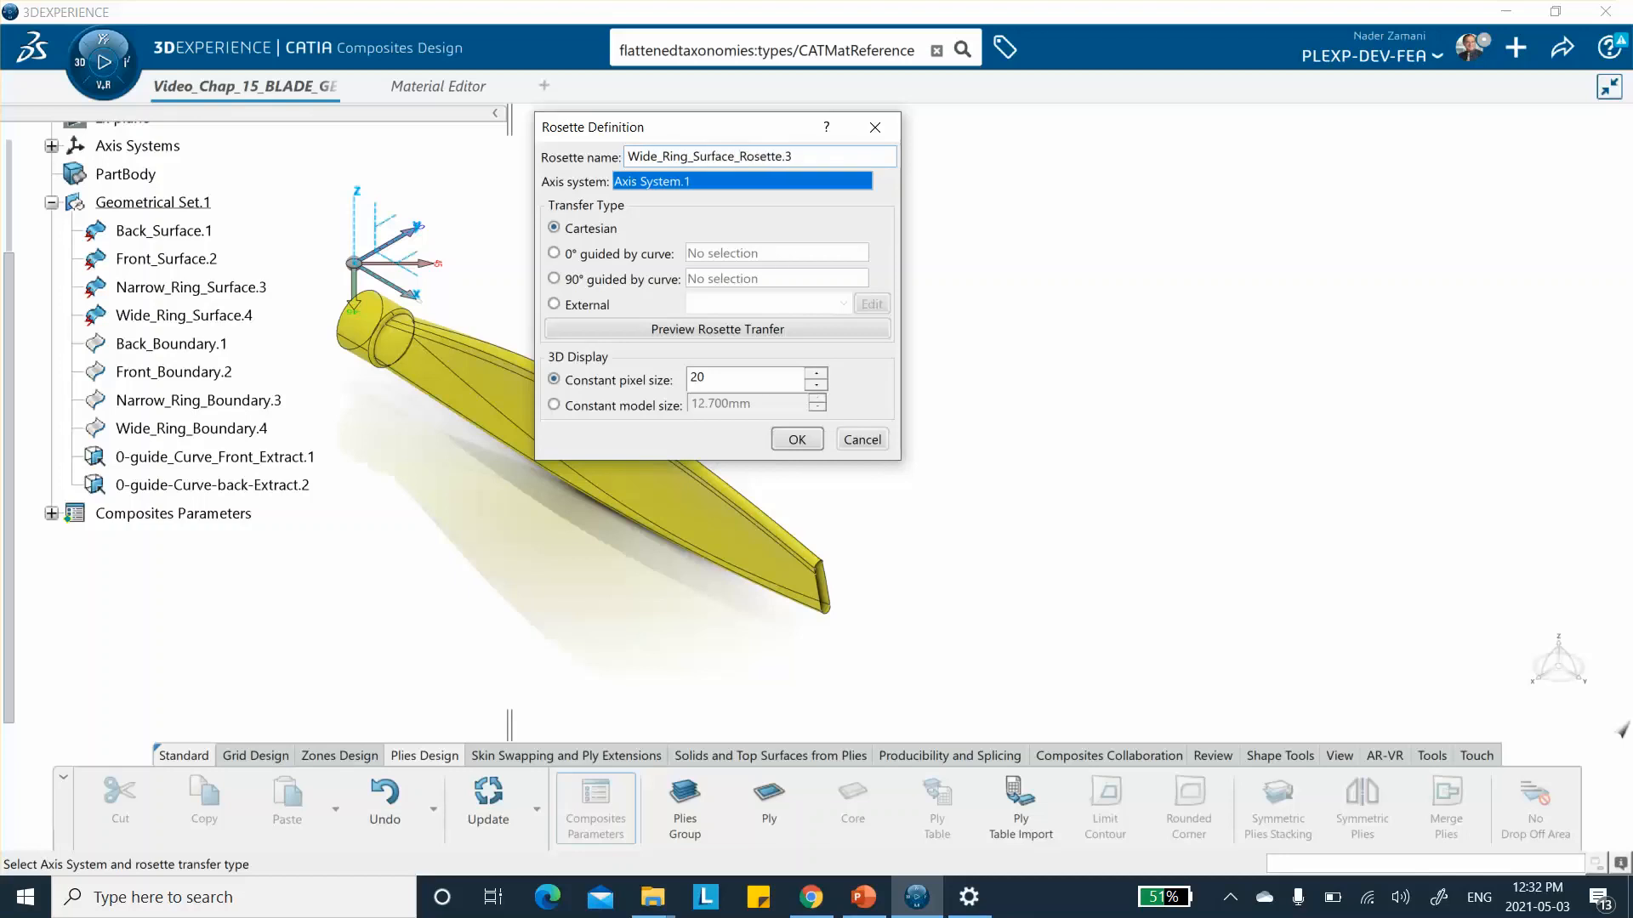
{"action": "left_click", "coordinate": [796, 439]}
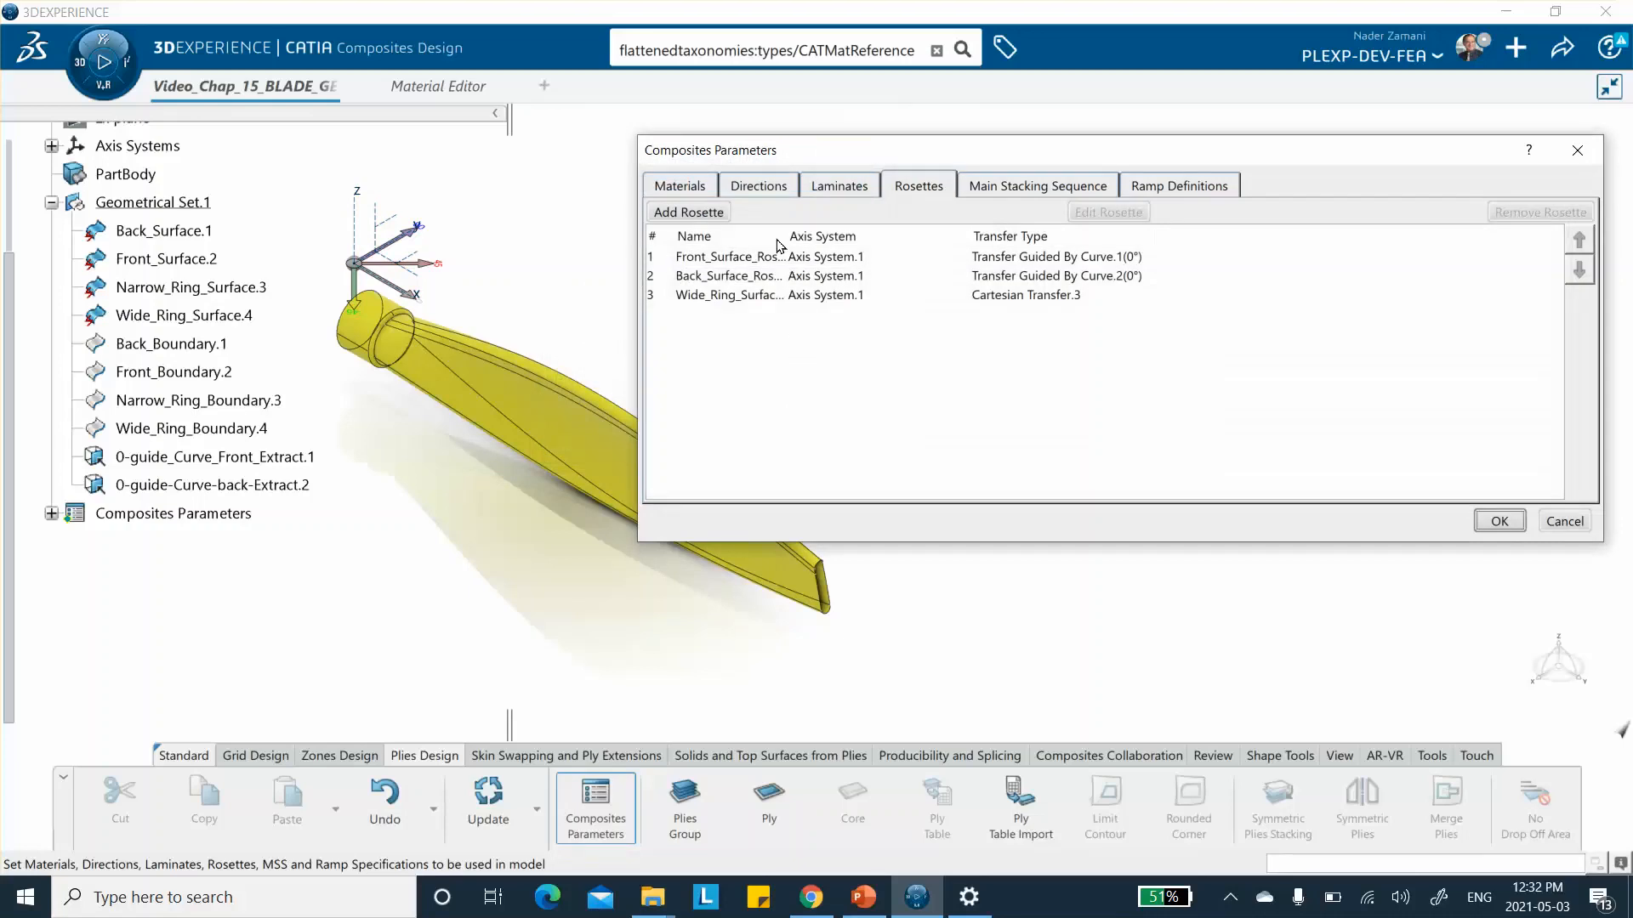
Step: Add a Cartesian rosette on Axis System.1 named Narrow_Ring_Surface_Rosette.4
{"action": "left_click", "coordinate": [702, 215]}
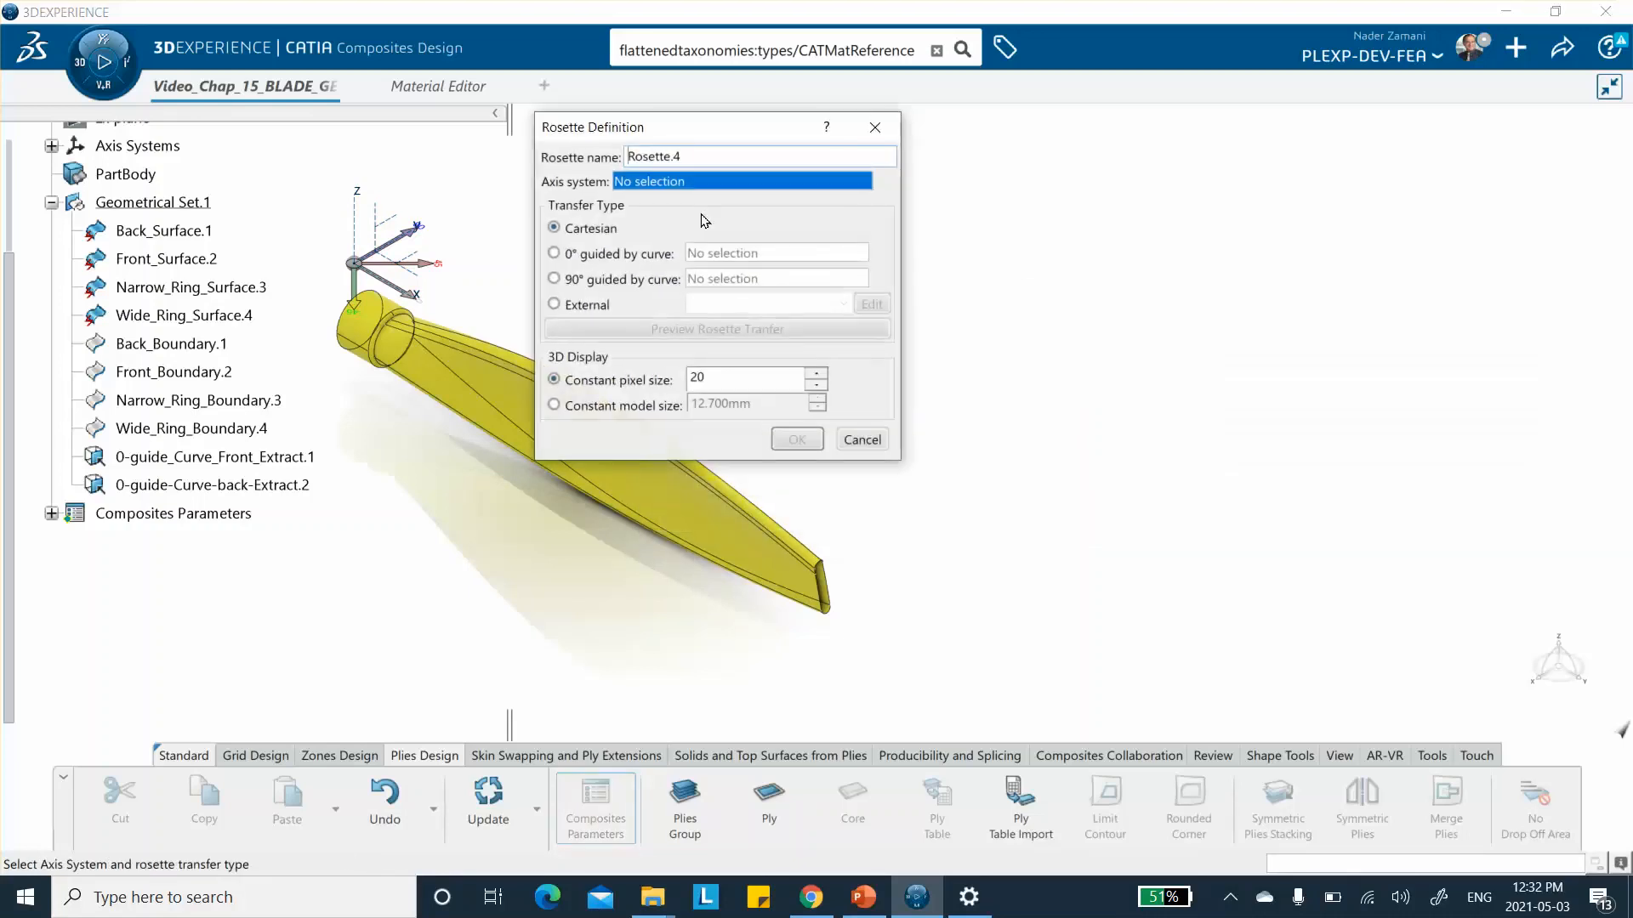
{"action": "left_click", "coordinate": [362, 213]}
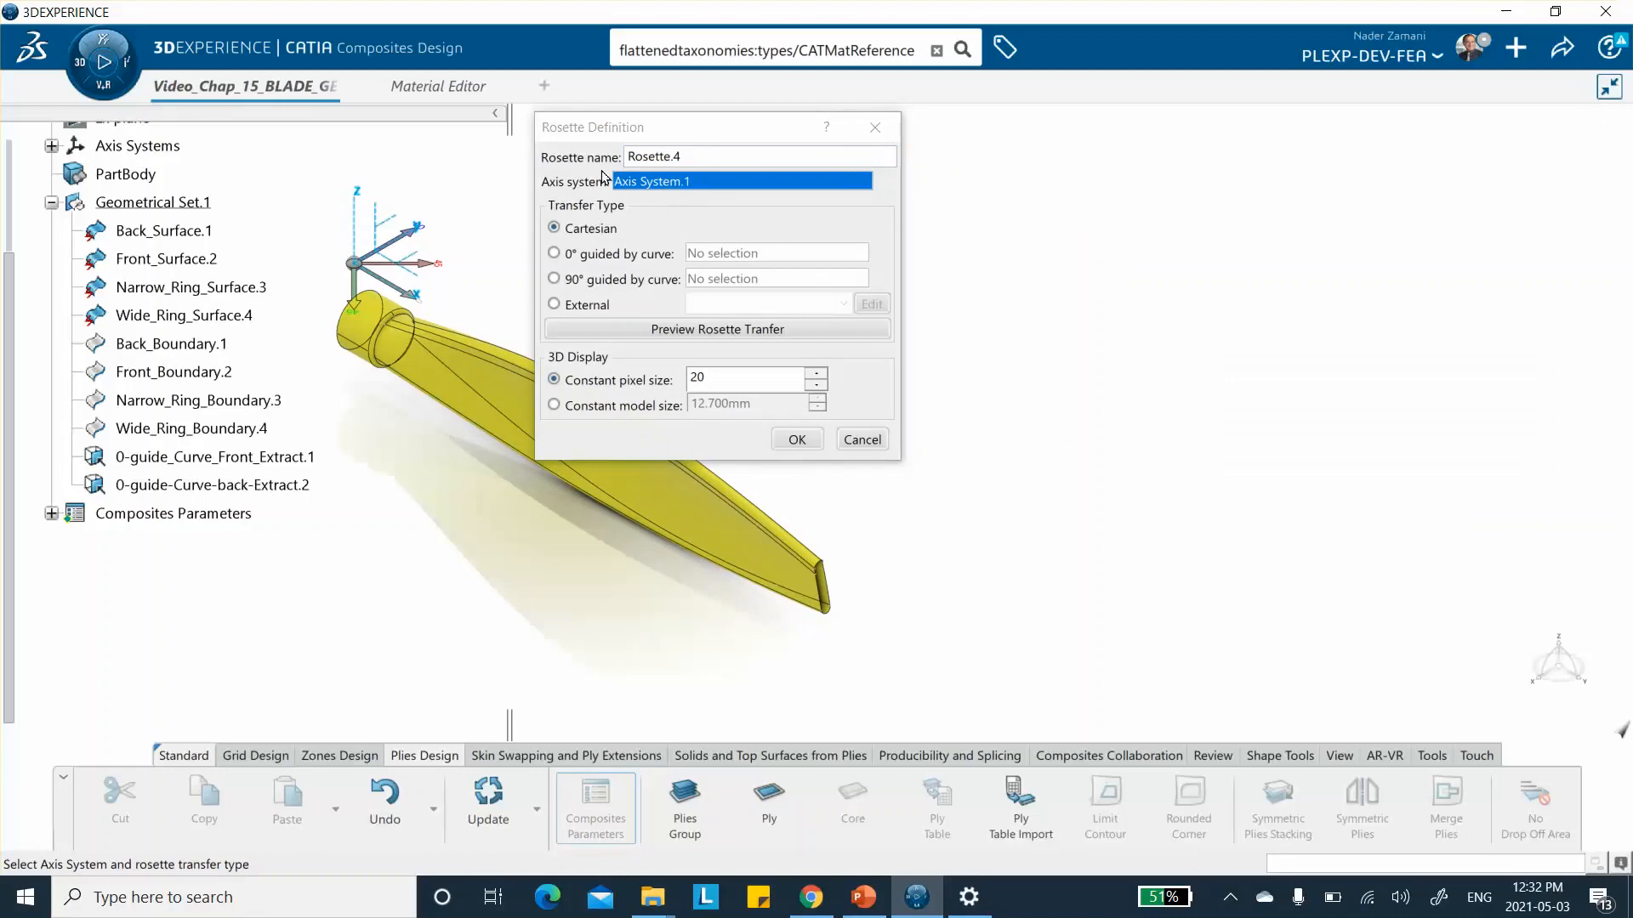
{"action": "left_click", "coordinate": [630, 162]}
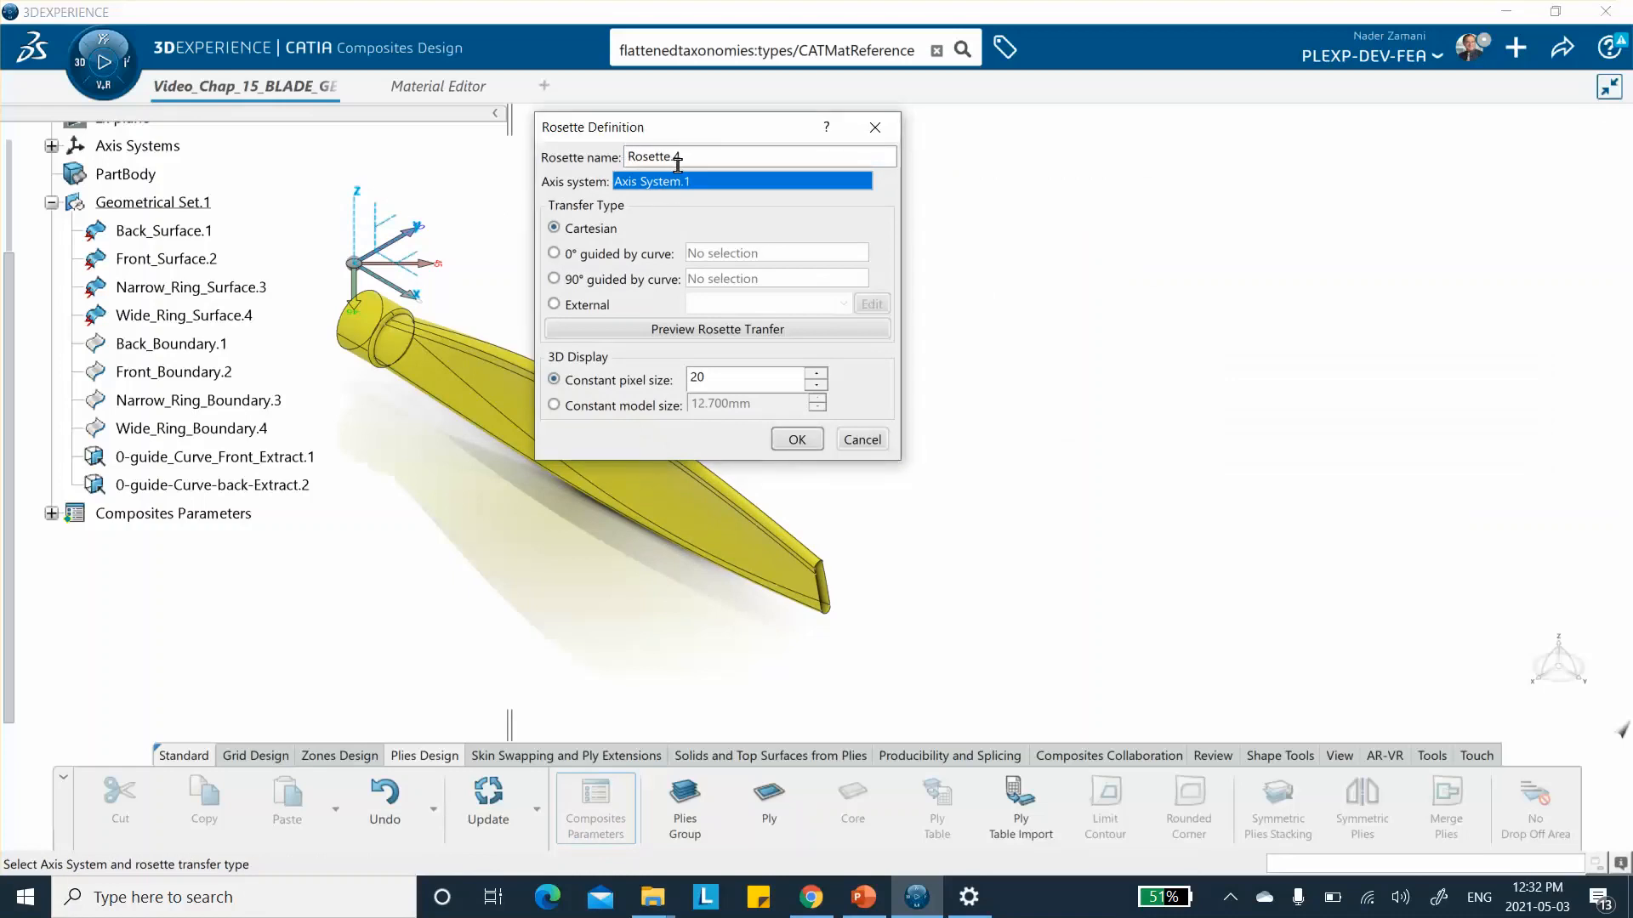
{"action": "type", "text": "Narrow_Ring_Surface_"}
{"action": "left_click", "coordinate": [796, 439]}
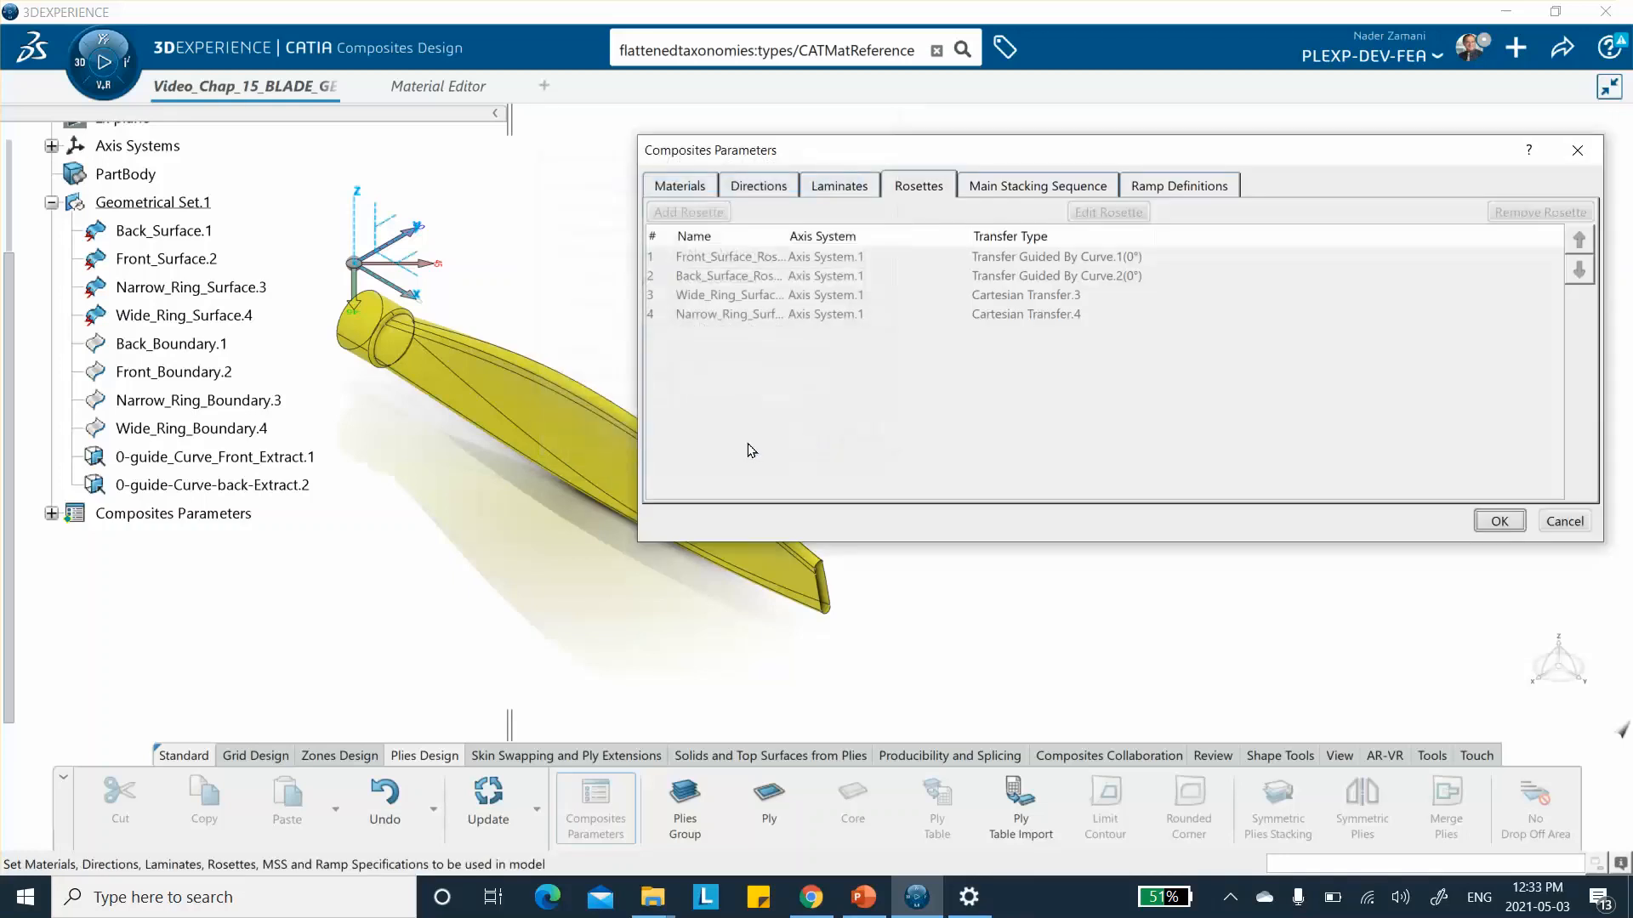
Step: Review the ply directions, accept the Composites Parameters and save the model
{"action": "left_click", "coordinate": [760, 189]}
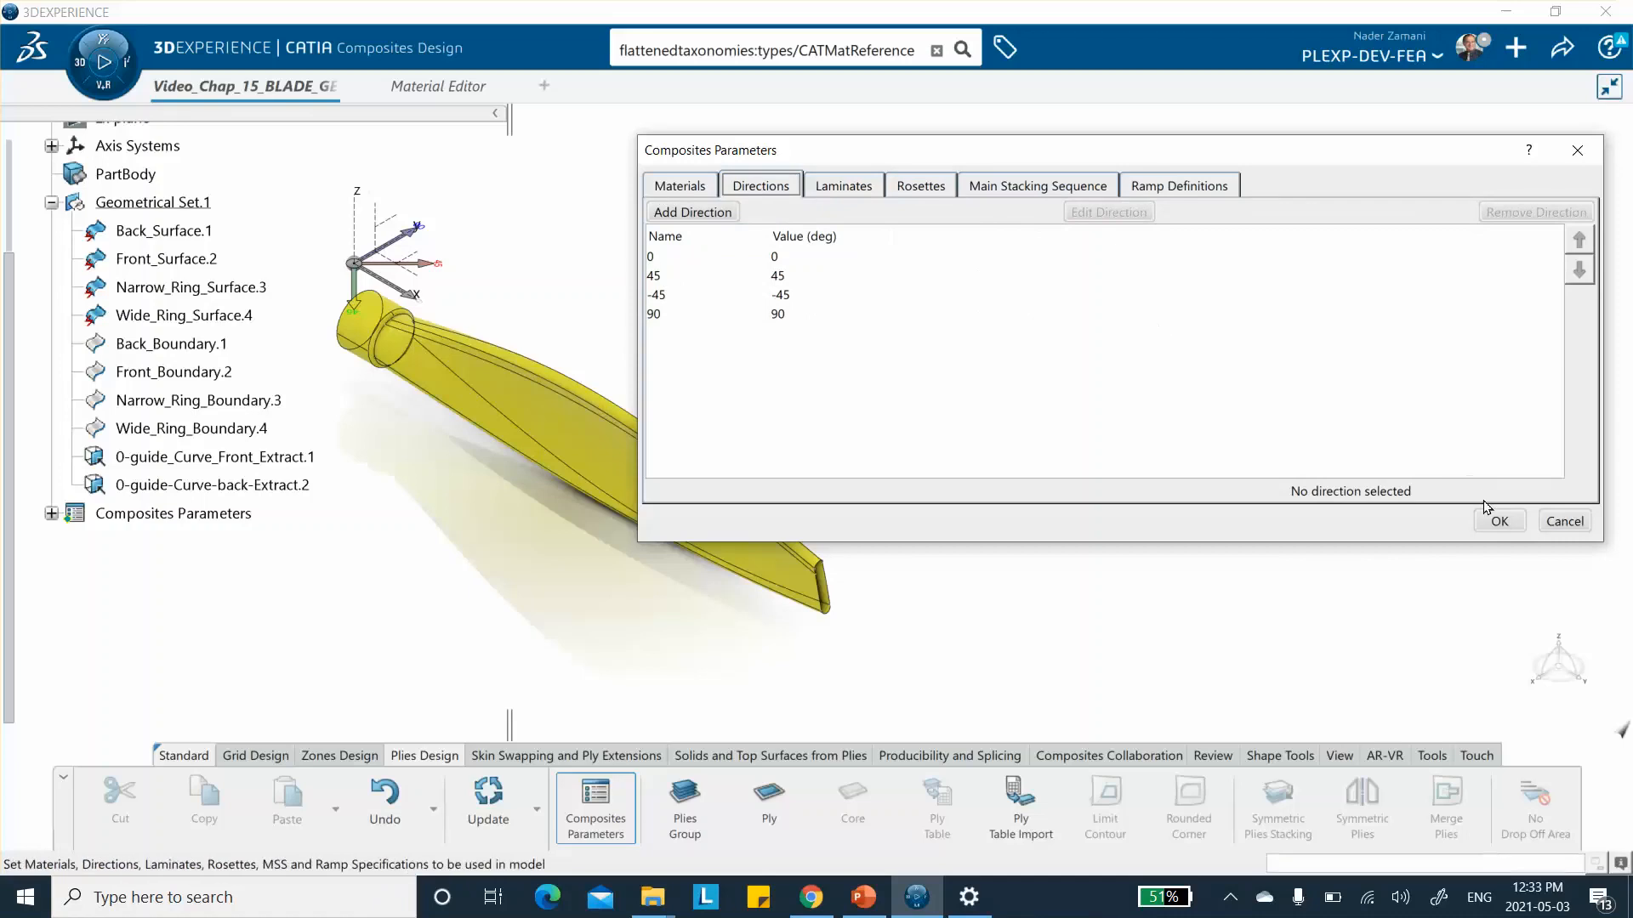
{"action": "left_click", "coordinate": [1499, 520]}
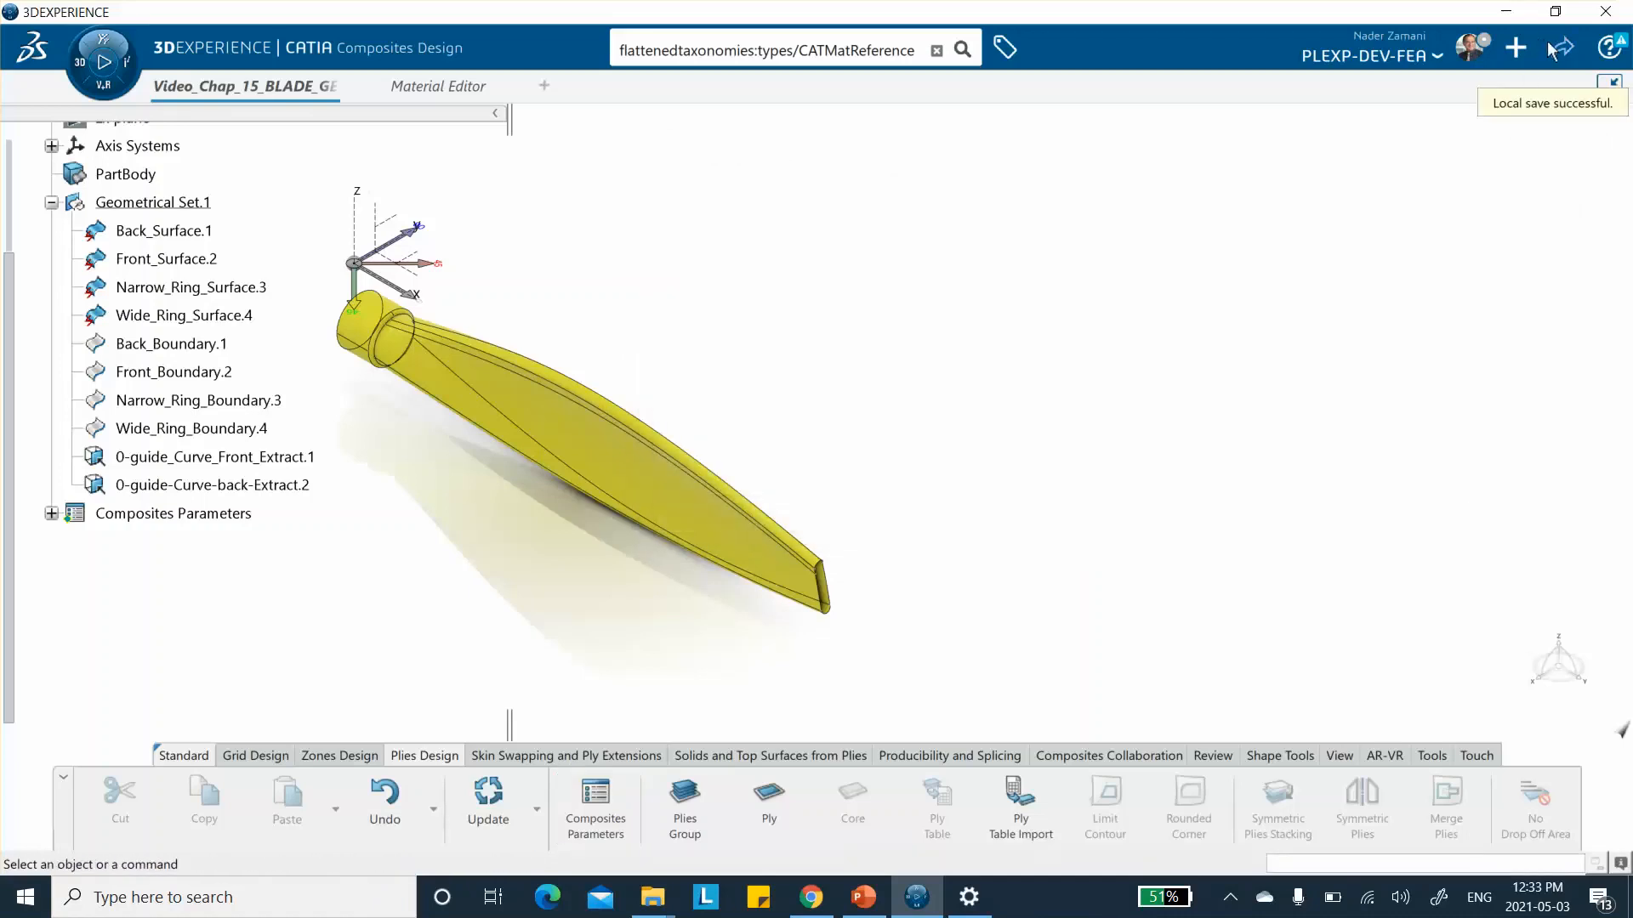
{"action": "left_click", "coordinate": [1556, 51]}
{"action": "left_click", "coordinate": [1447, 86]}
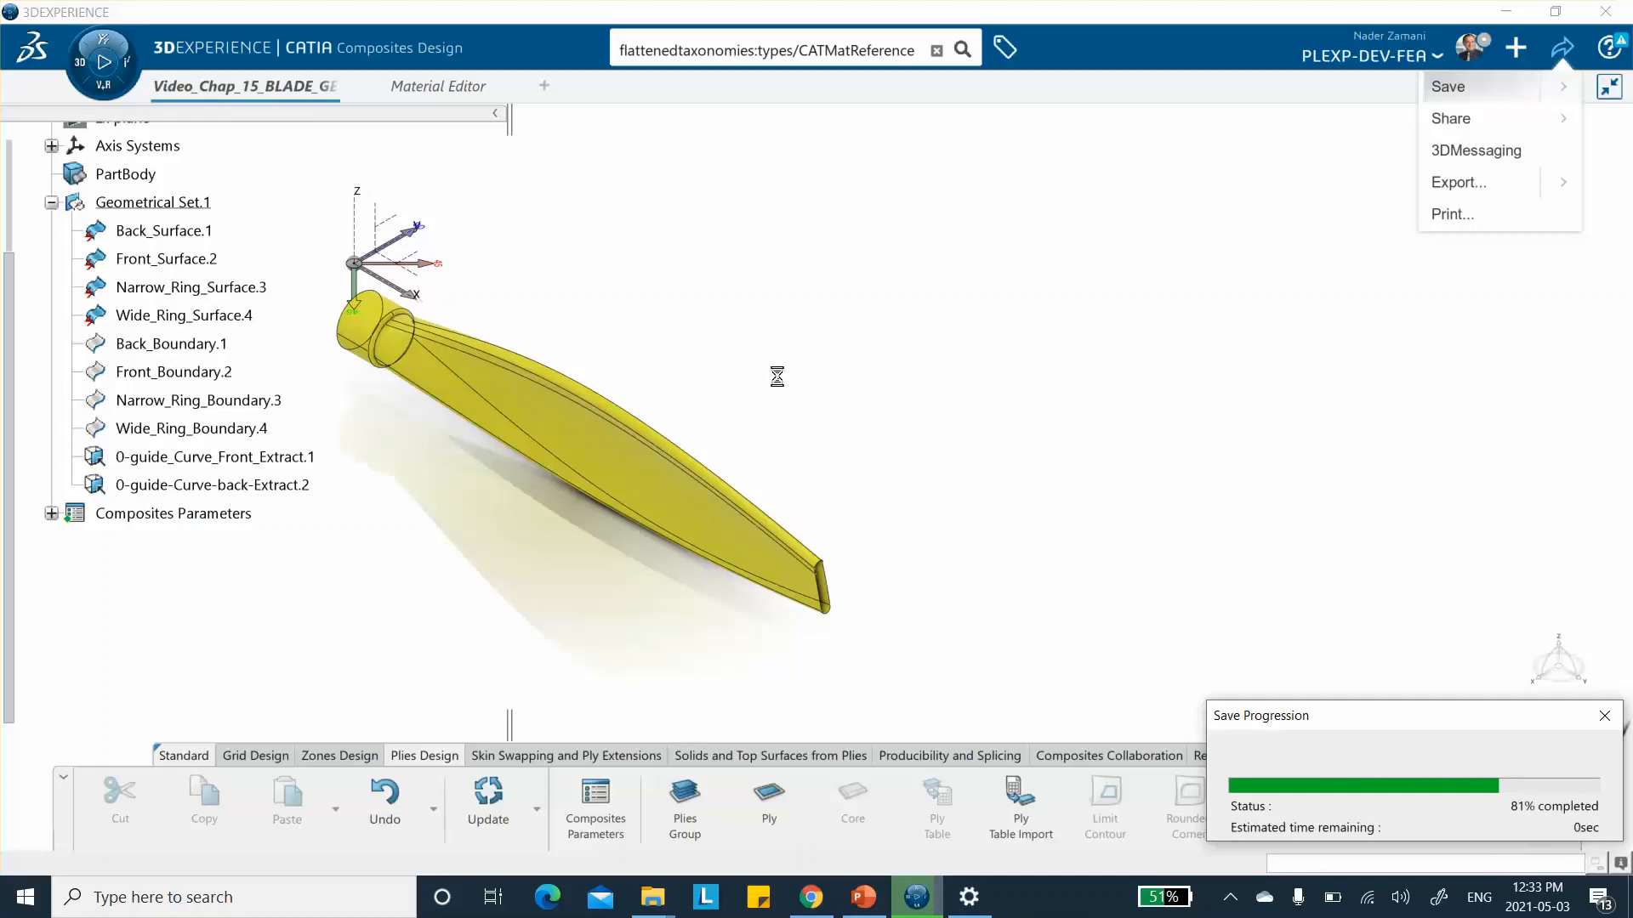
Step: Start a plies group on Back_Surface.1 and check its draping direction on the blade
{"action": "left_click", "coordinate": [683, 803]}
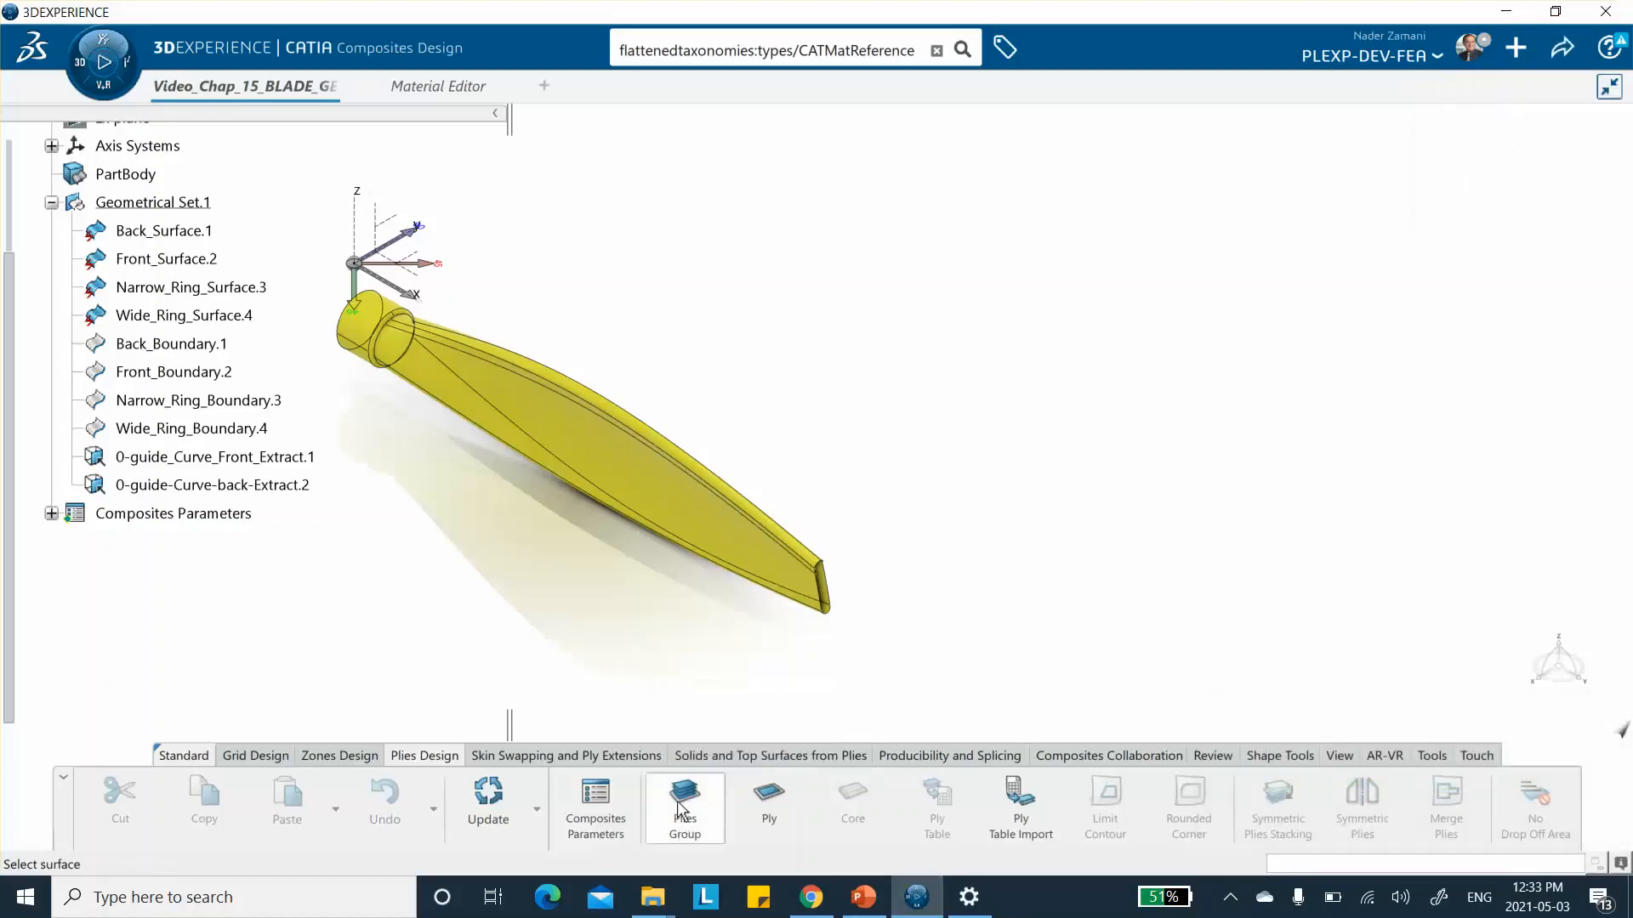
{"action": "left_click_drag", "start_coordinate": [644, 153], "coordinate": [862, 174]}
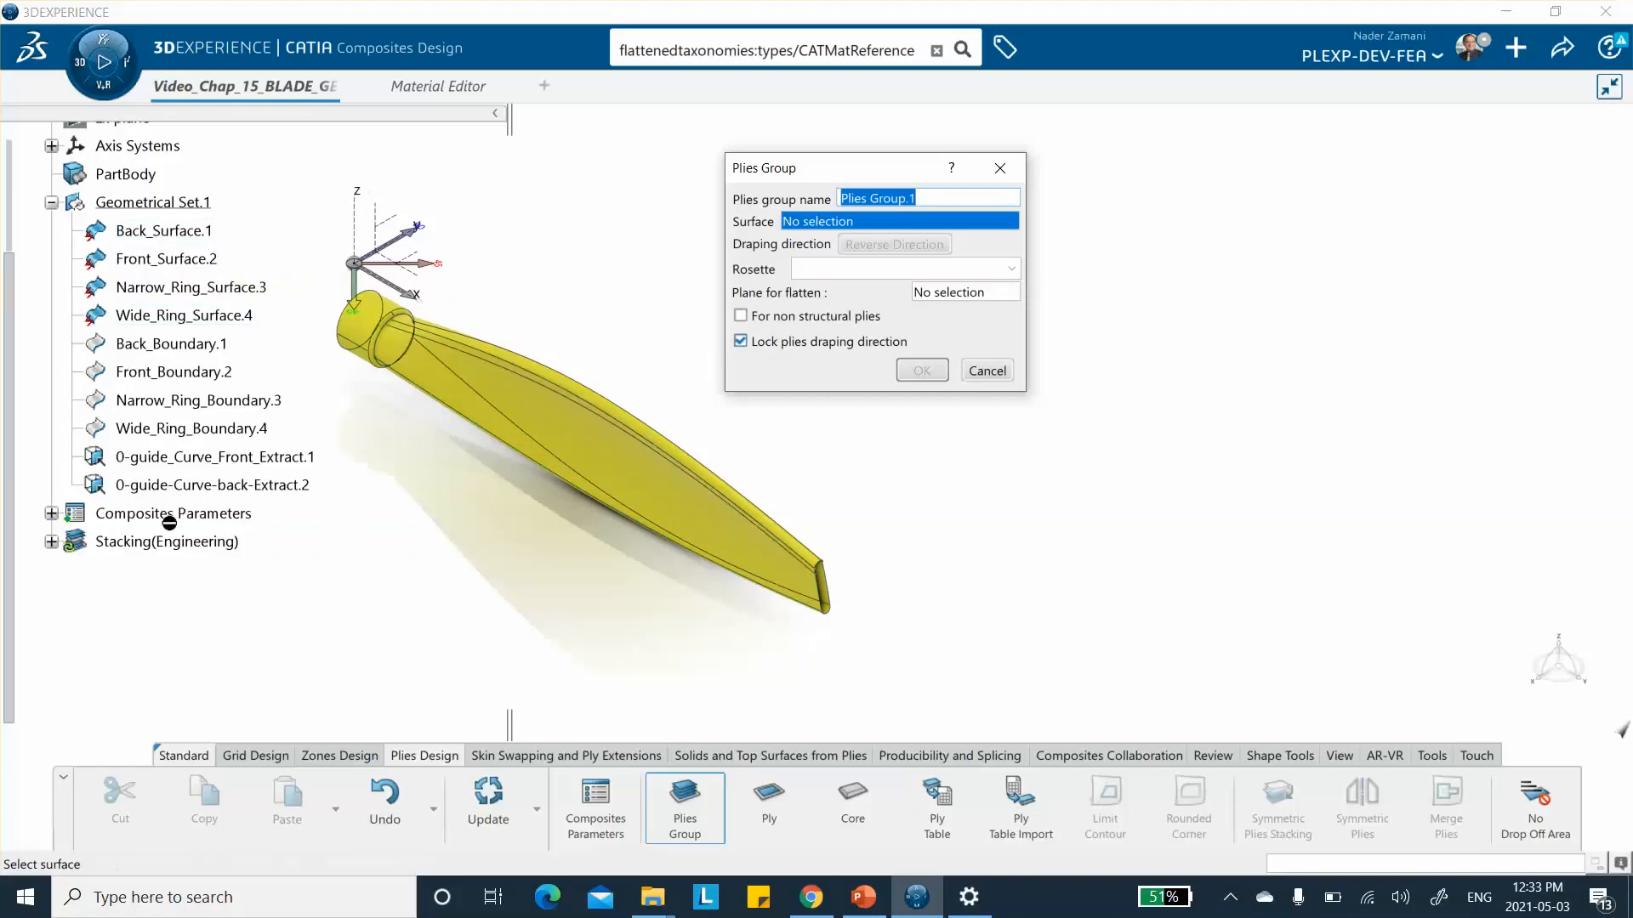
{"action": "left_click", "coordinate": [184, 231]}
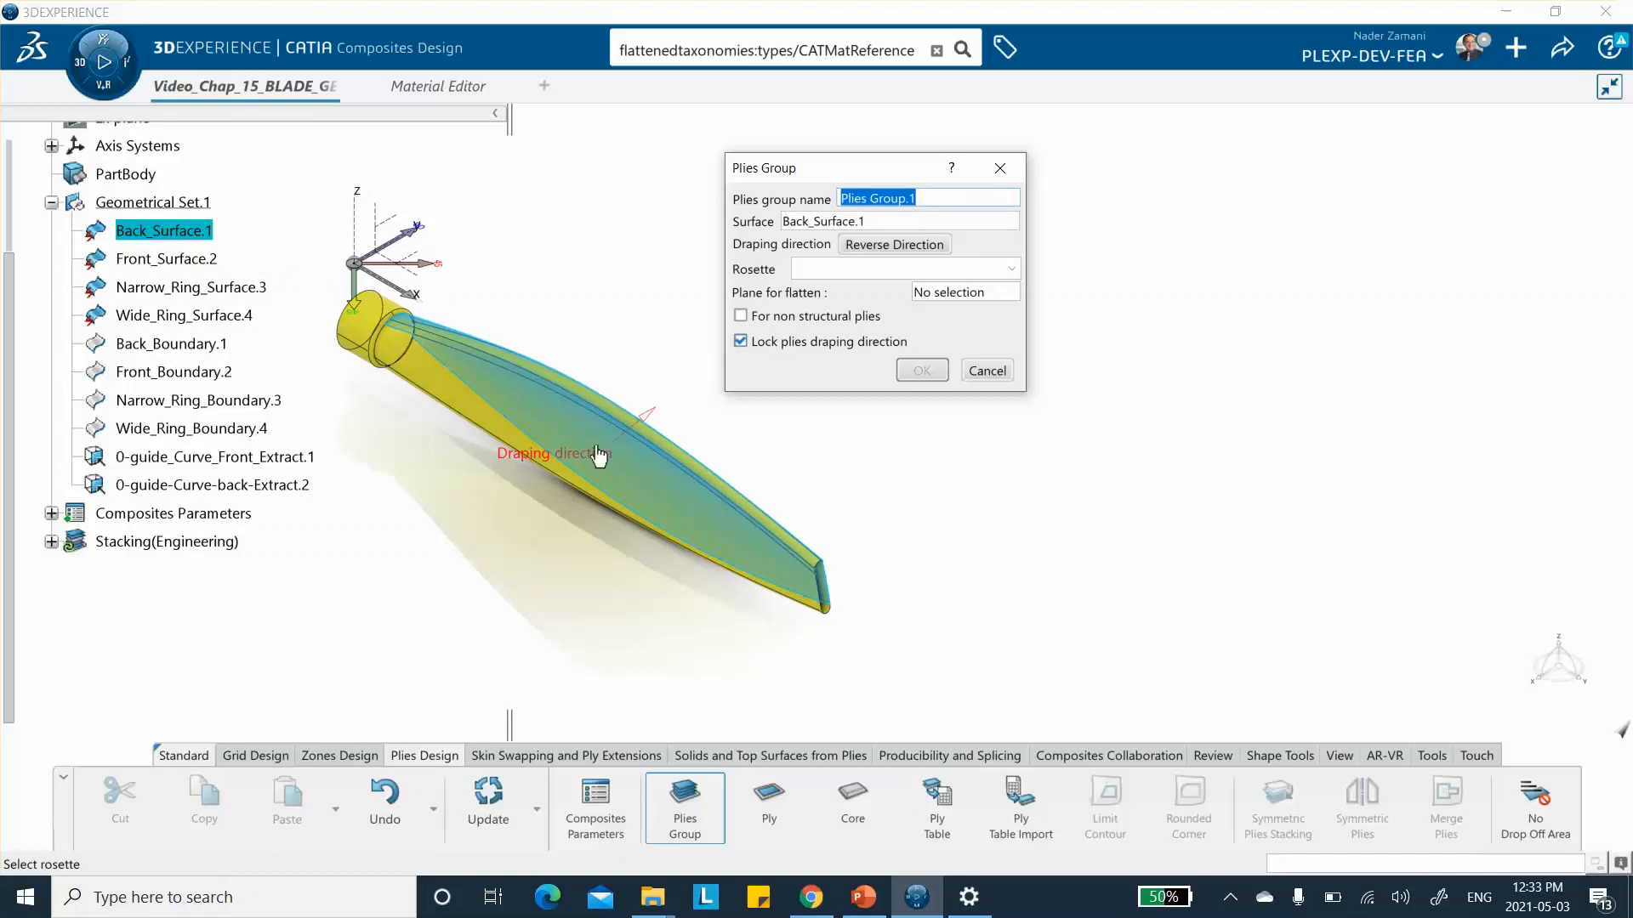
{"action": "middle_click_drag", "start_coordinate": [650, 505], "coordinate": [672, 363]}
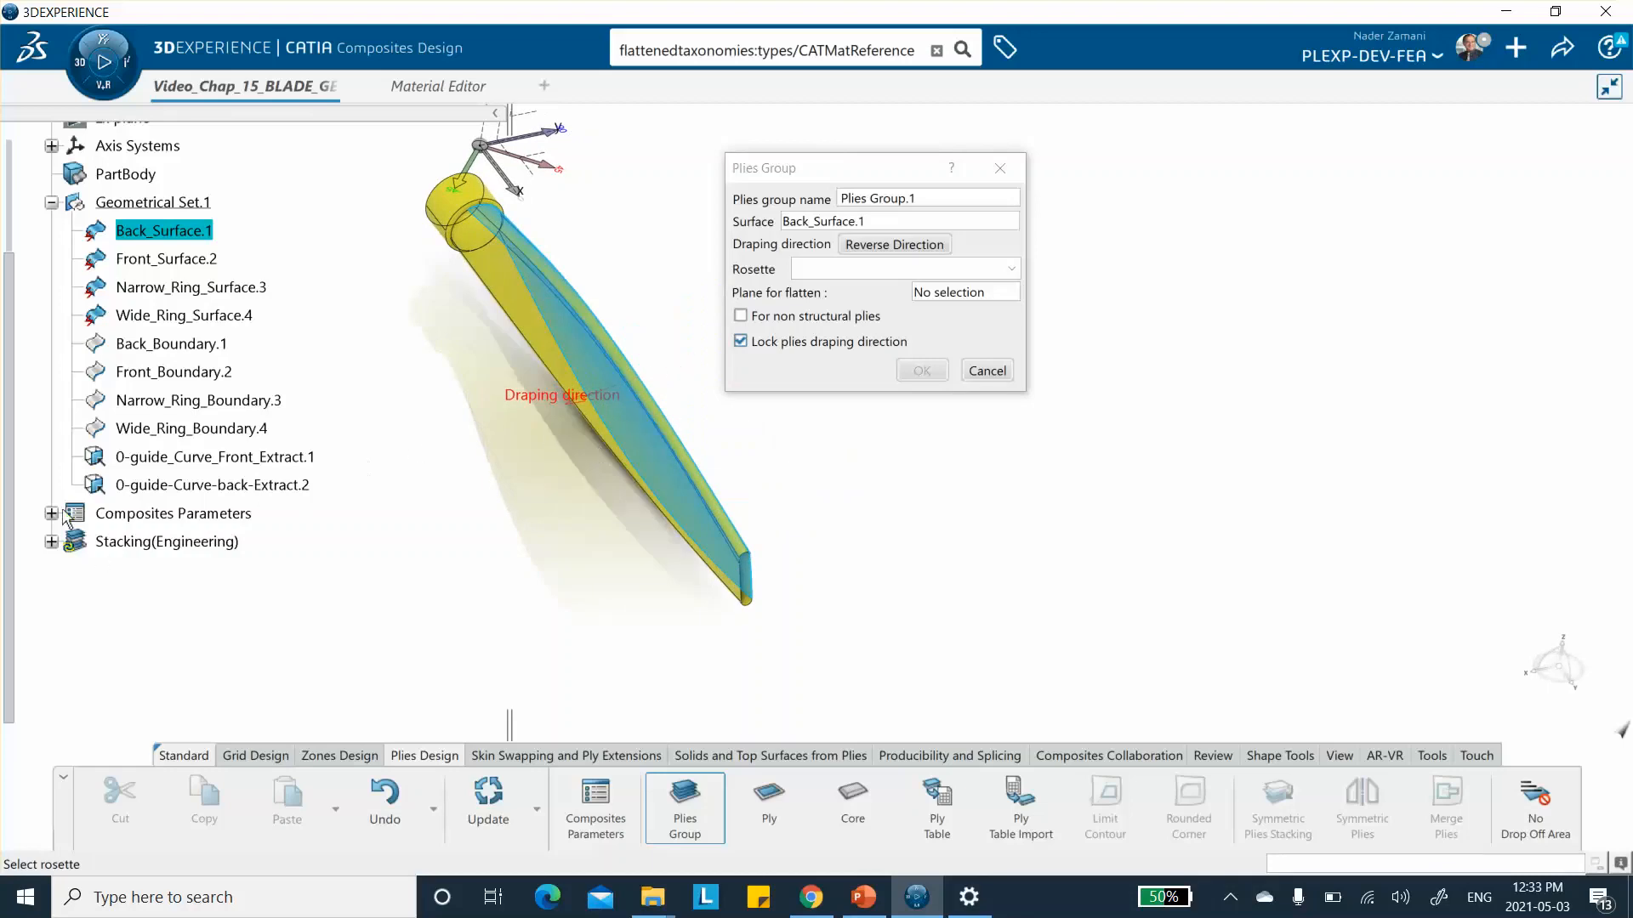
Step: Name the group Back_Surface_Plies Group.1, assign Back_Surface_Rosette.2, accept it and expand Stacking(Engineering) in the tree
{"action": "left_click", "coordinate": [844, 198]}
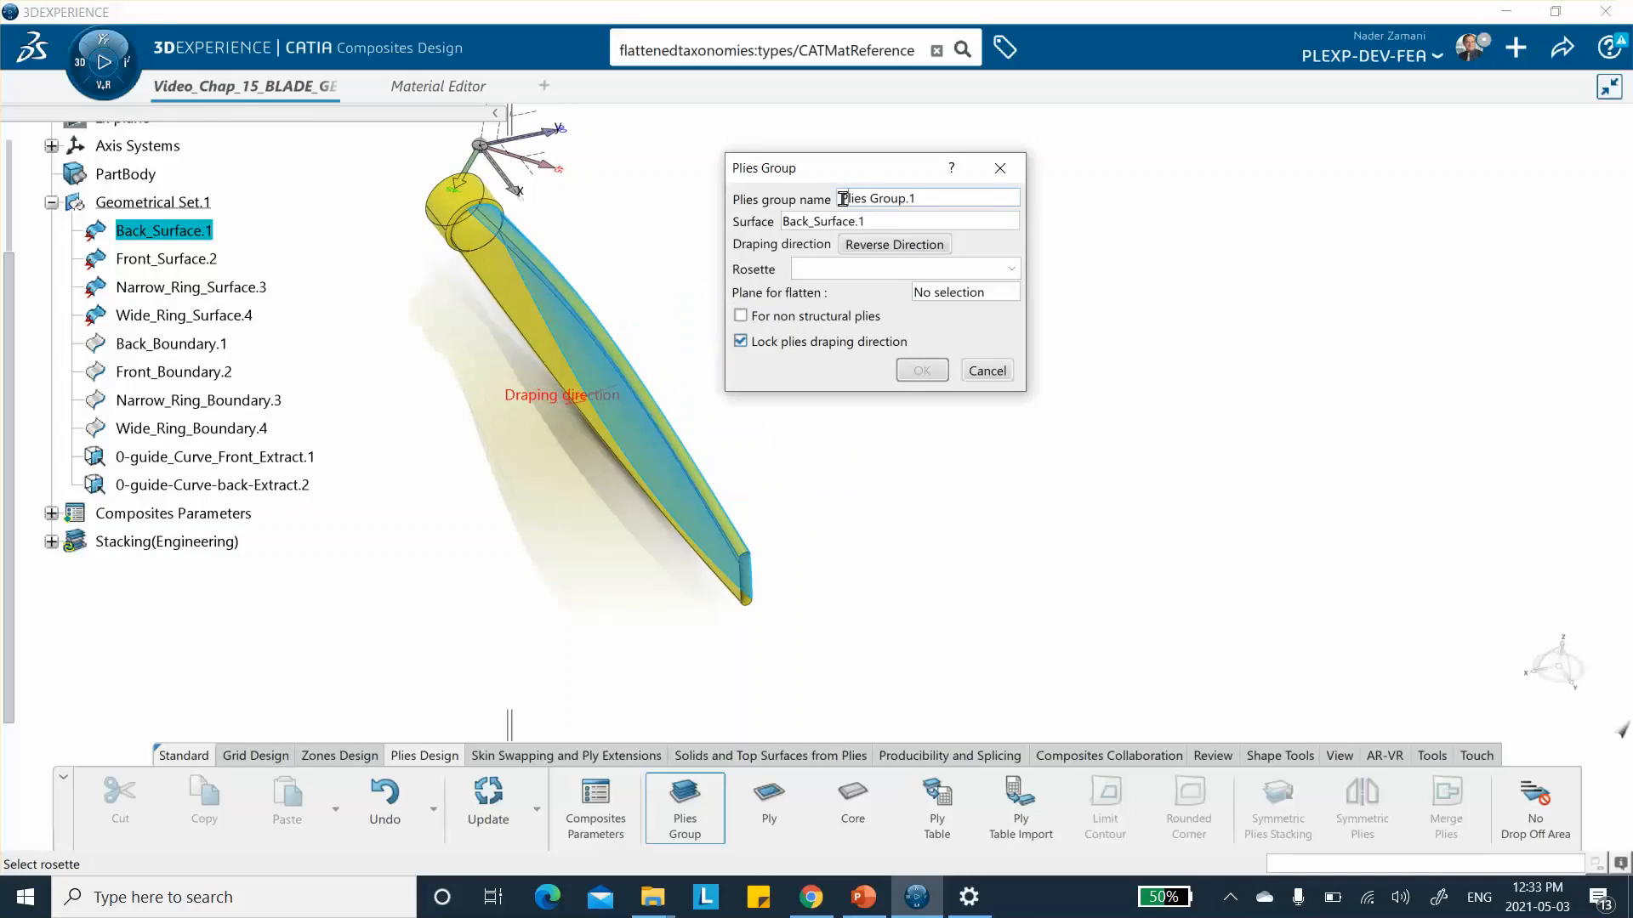
{"action": "type", "text": "Back"}
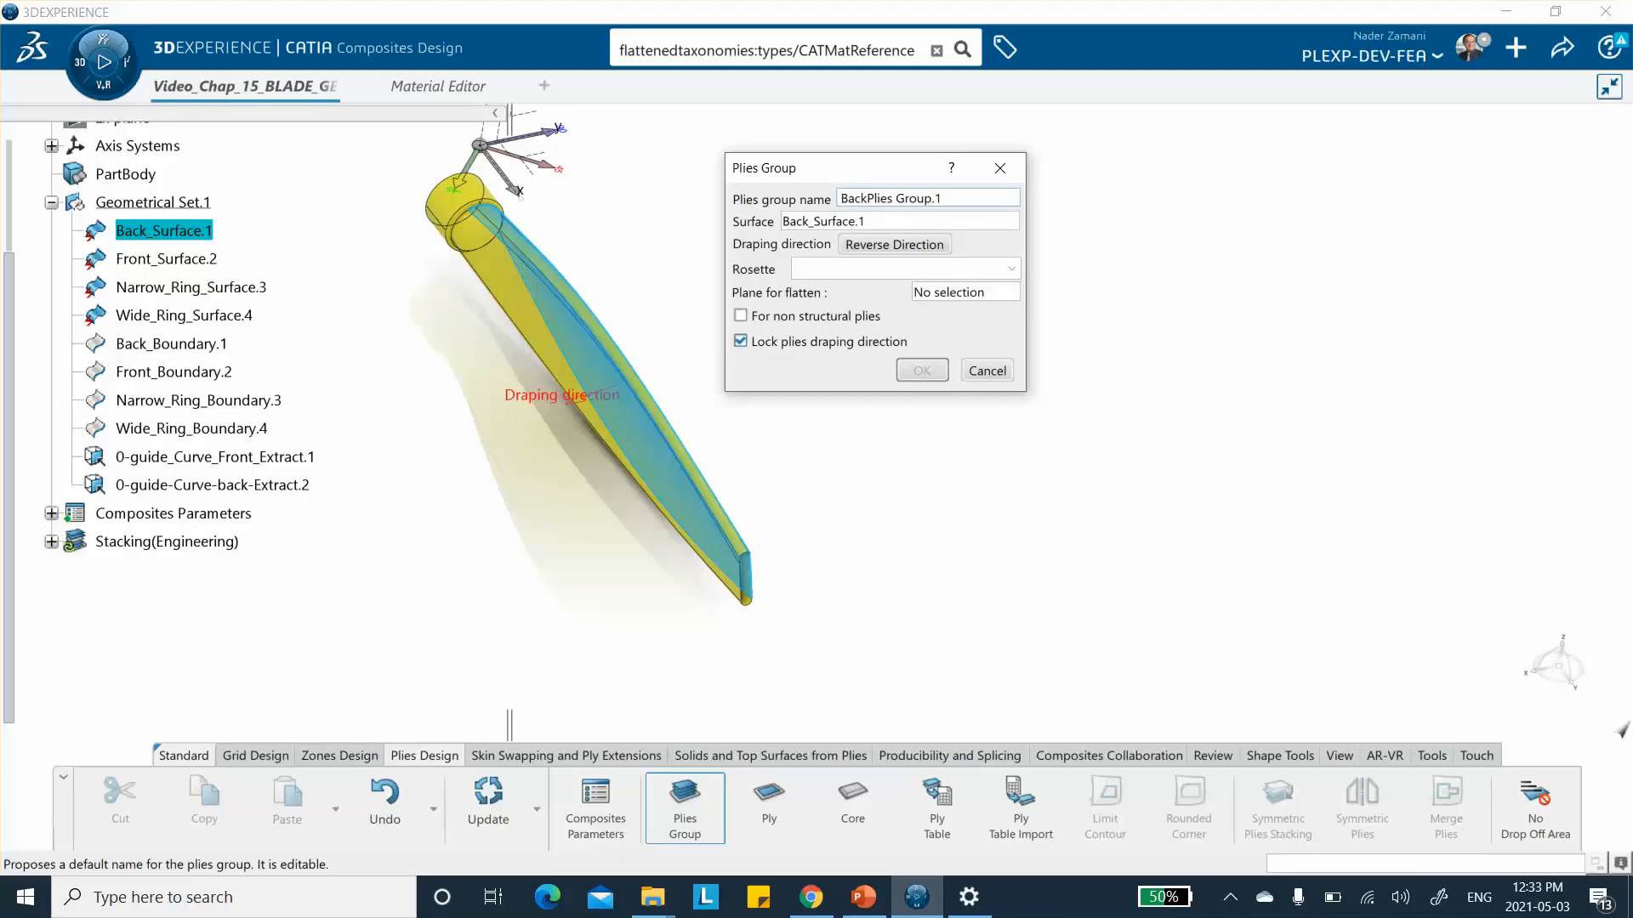
{"action": "type", "text": "_"}
{"action": "type", "text": "Surface_"}
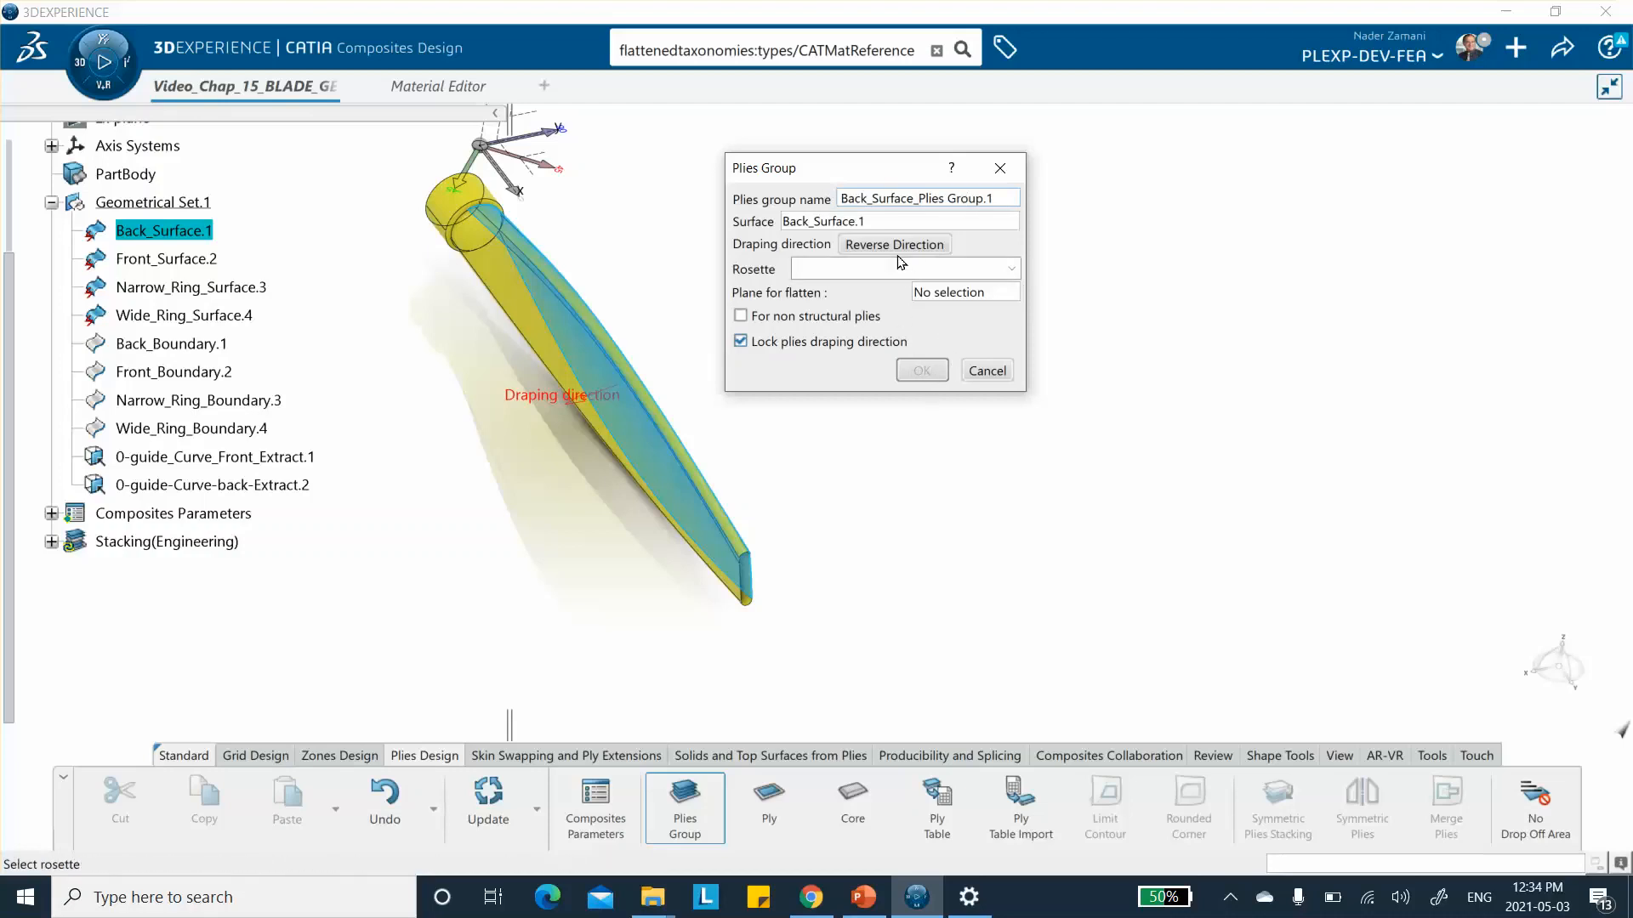
{"action": "left_click", "coordinate": [837, 271]}
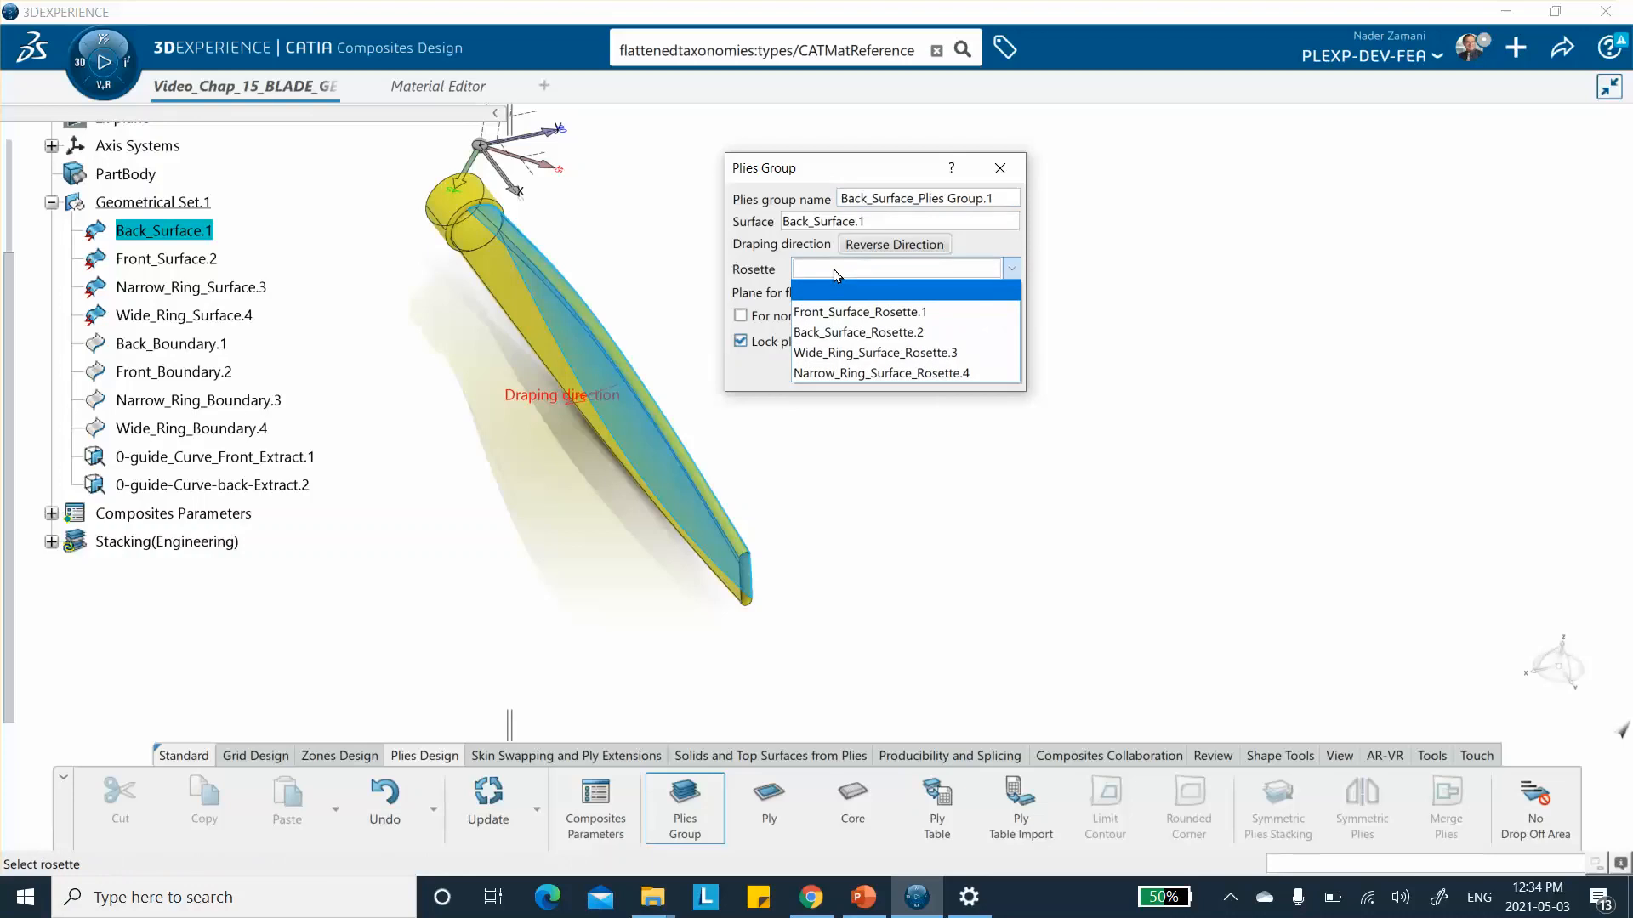
{"action": "left_click", "coordinate": [842, 333]}
{"action": "left_click", "coordinate": [923, 371]}
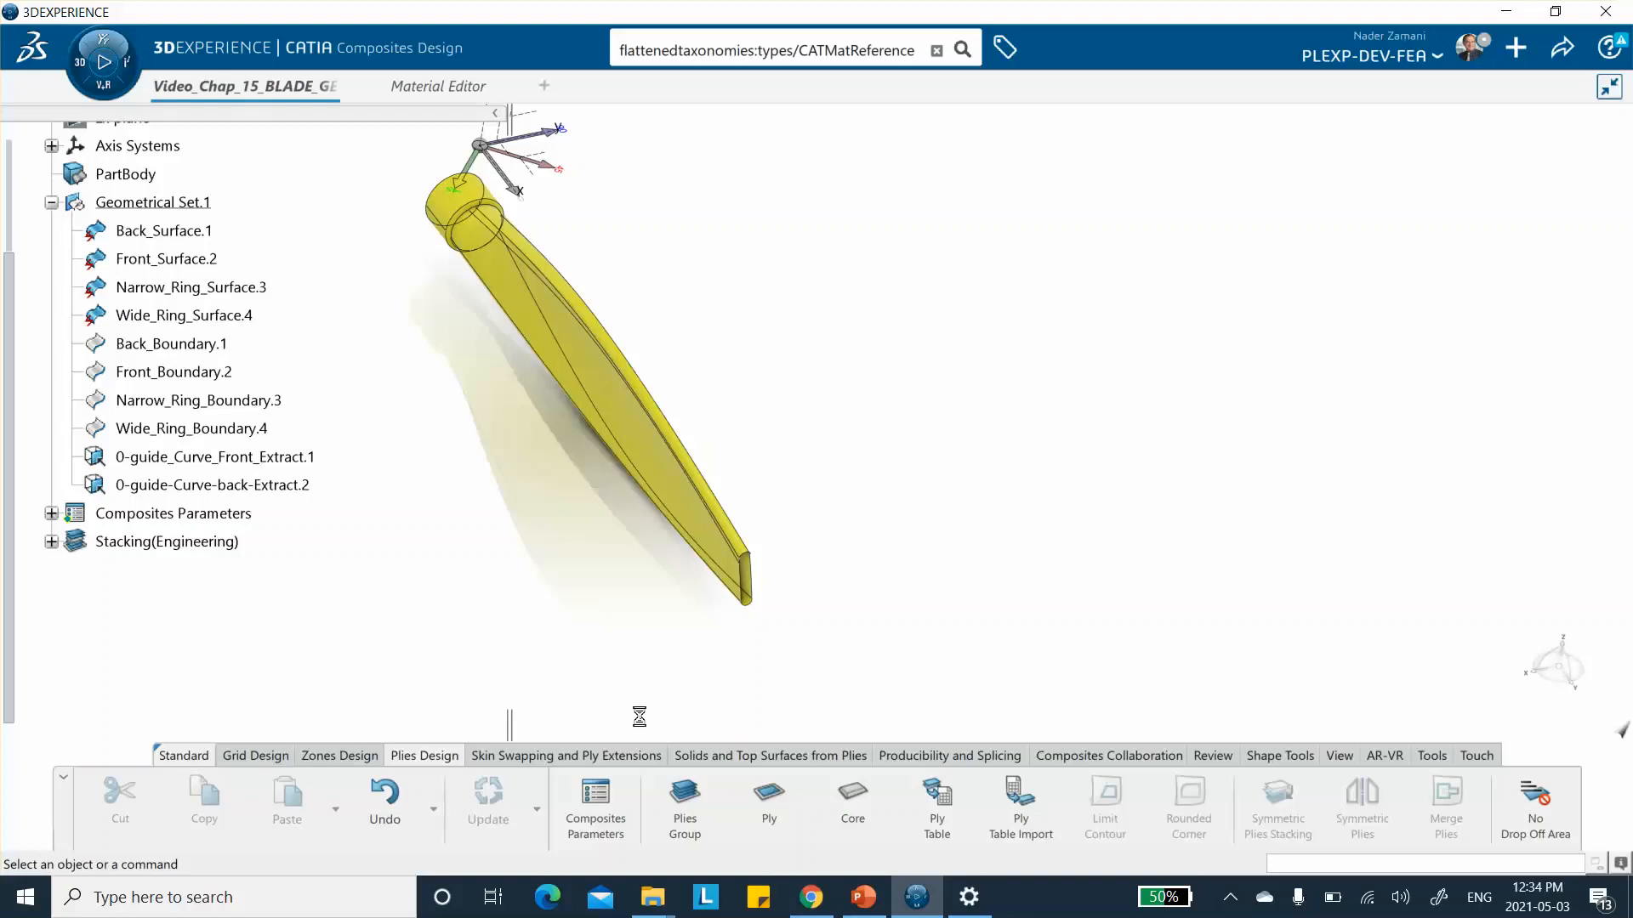
{"action": "left_click", "coordinate": [51, 544]}
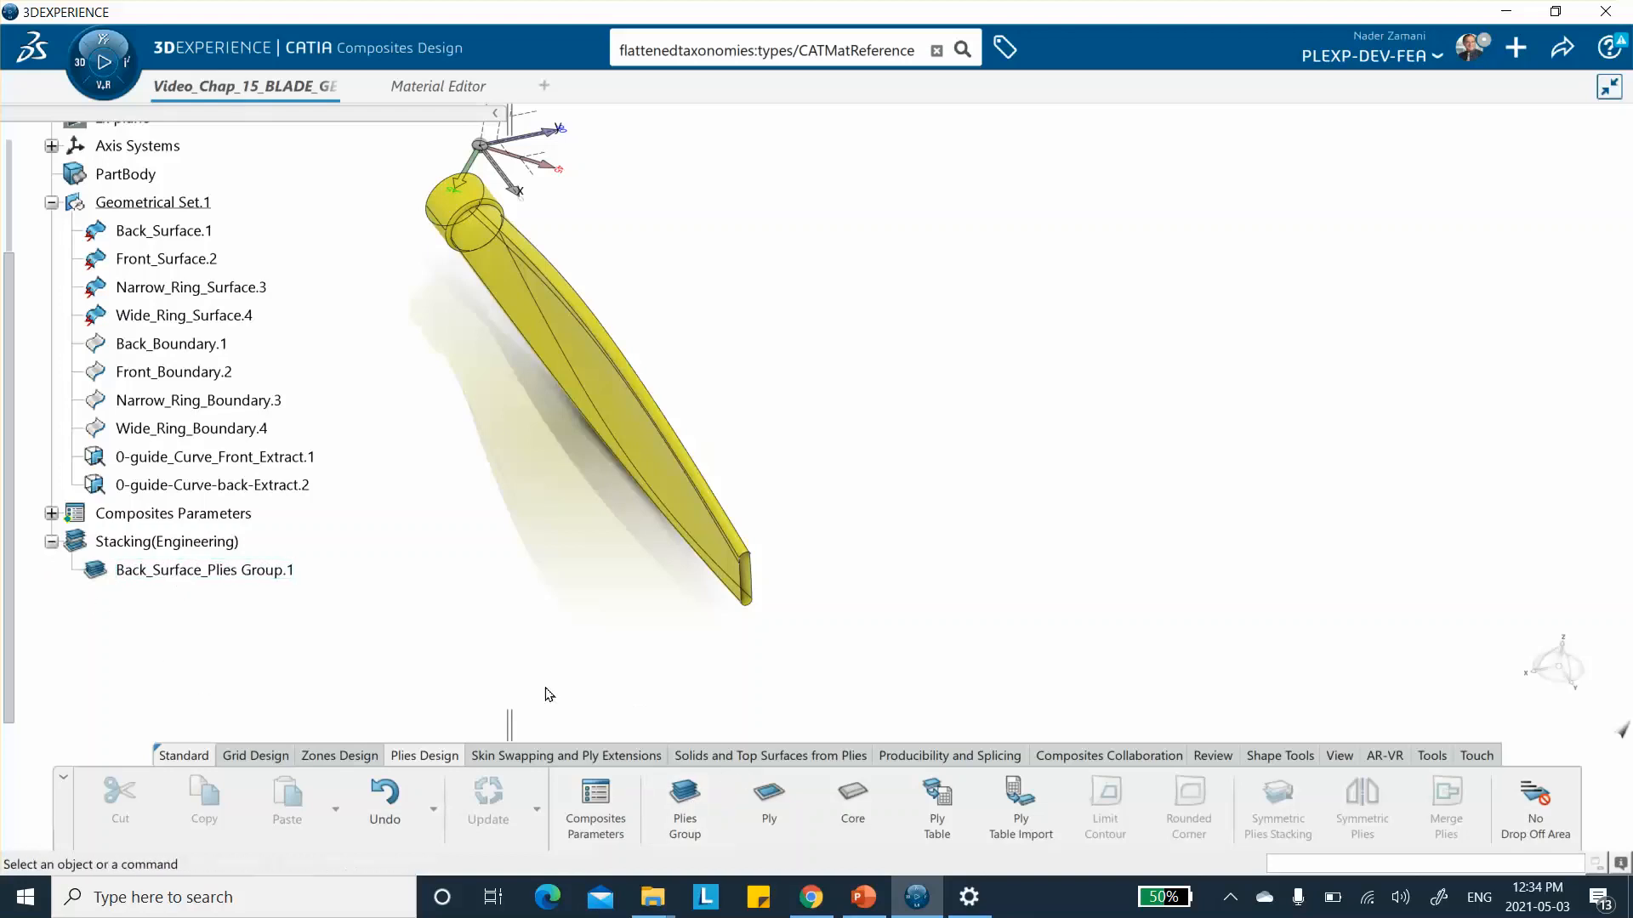
Step: Start a second plies group on Front_Surface.2 and reverse its draping direction
{"action": "left_click", "coordinate": [682, 804]}
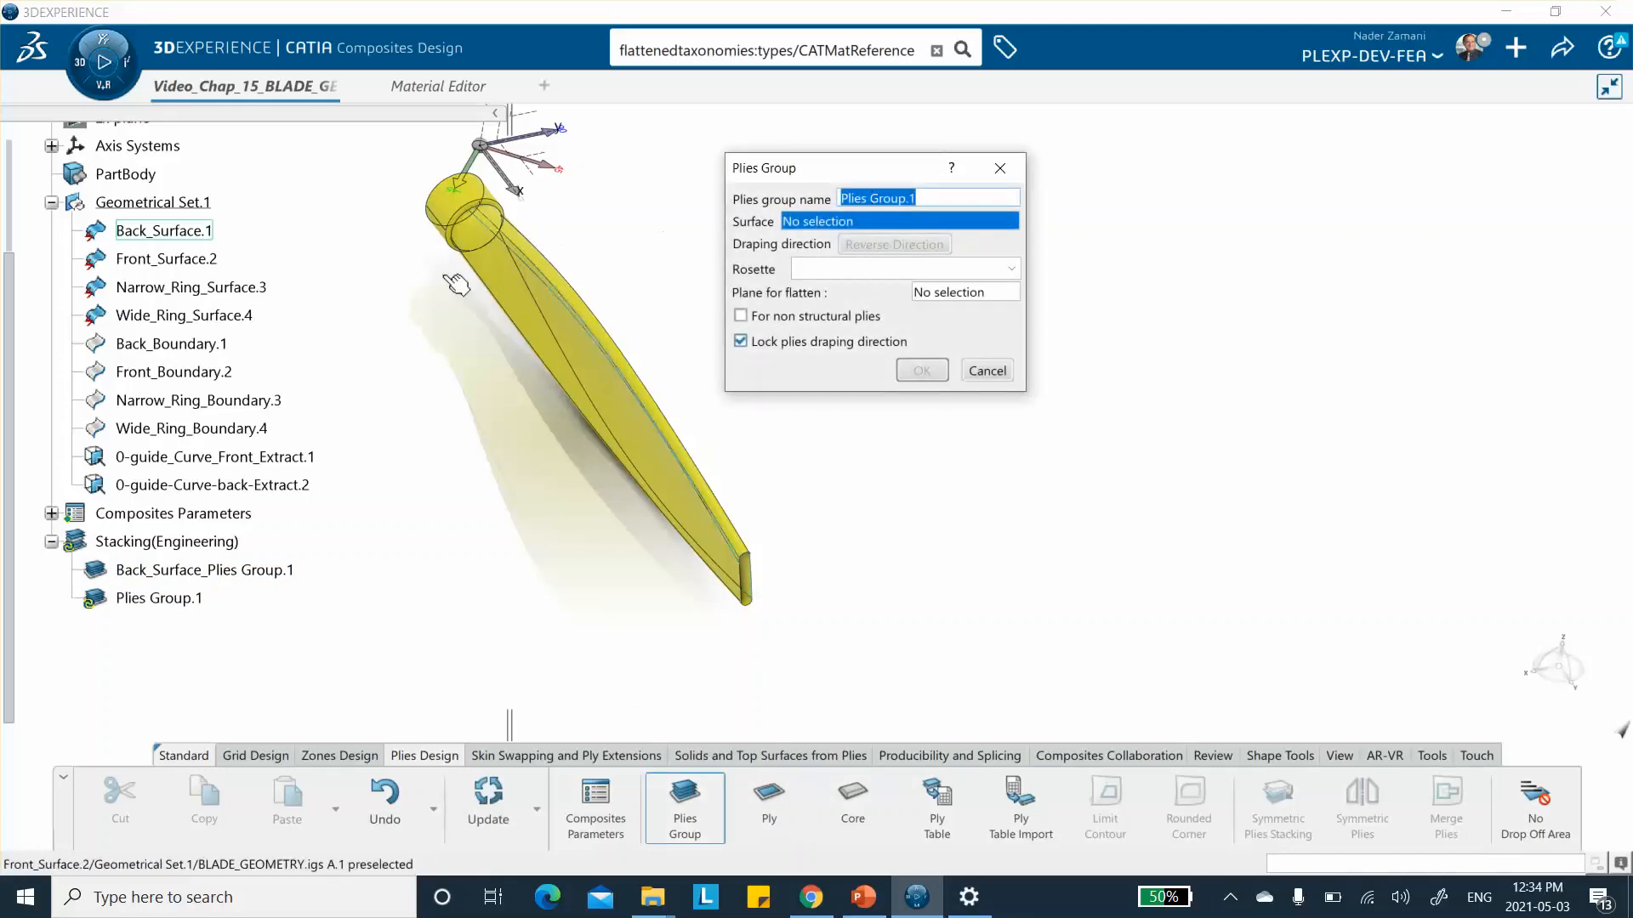
{"action": "left_click", "coordinate": [150, 265]}
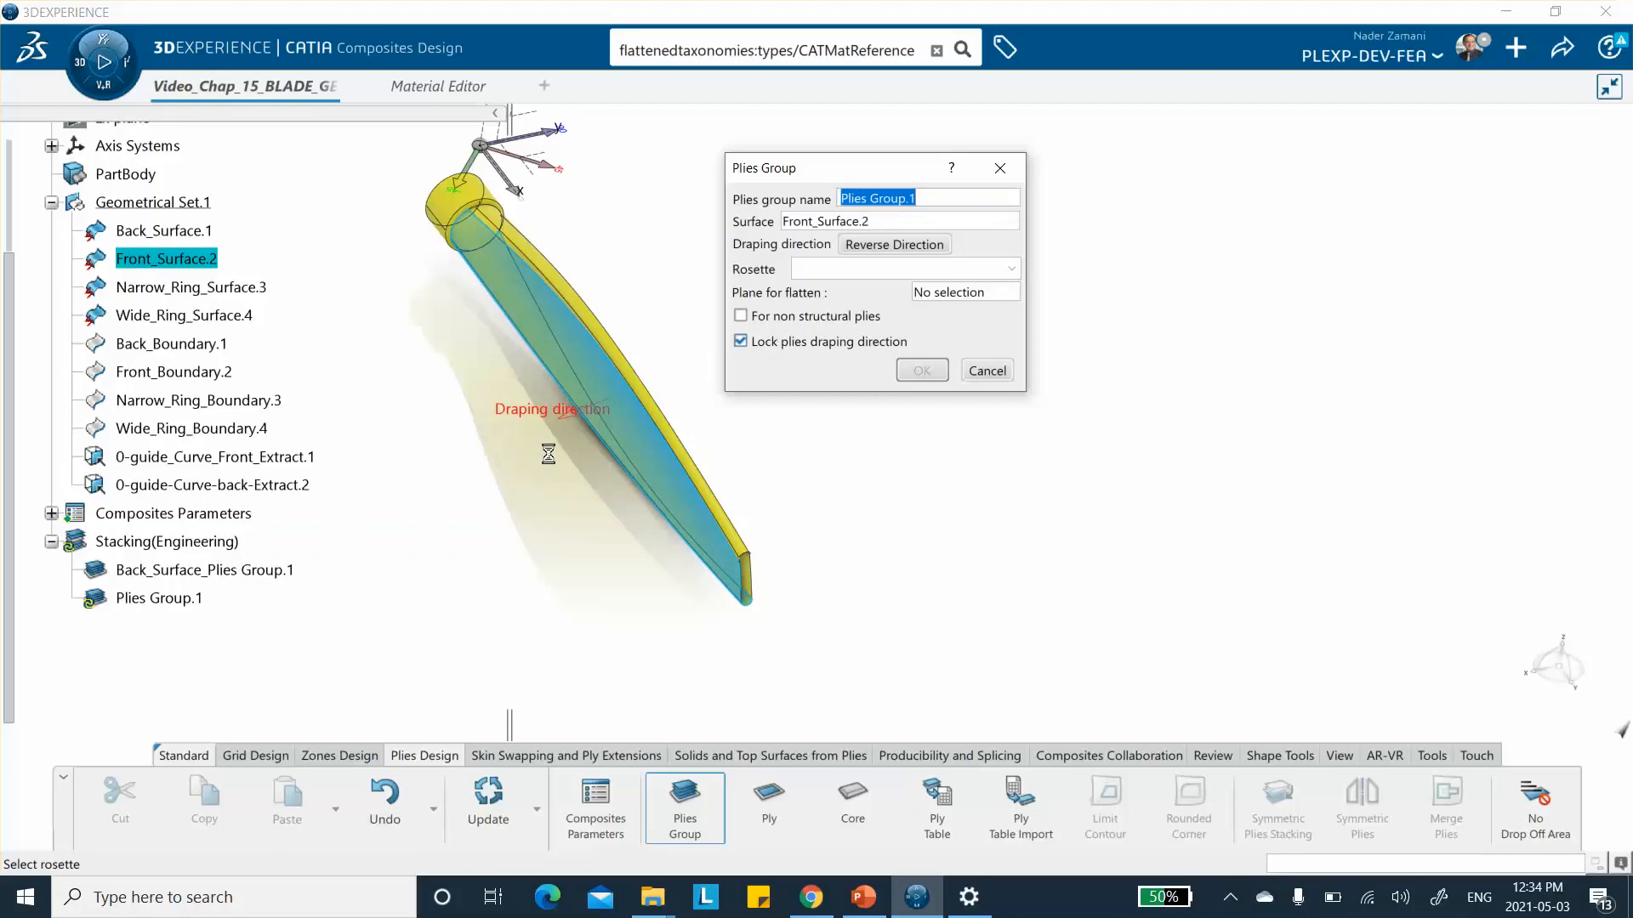
{"action": "left_click", "coordinate": [882, 247]}
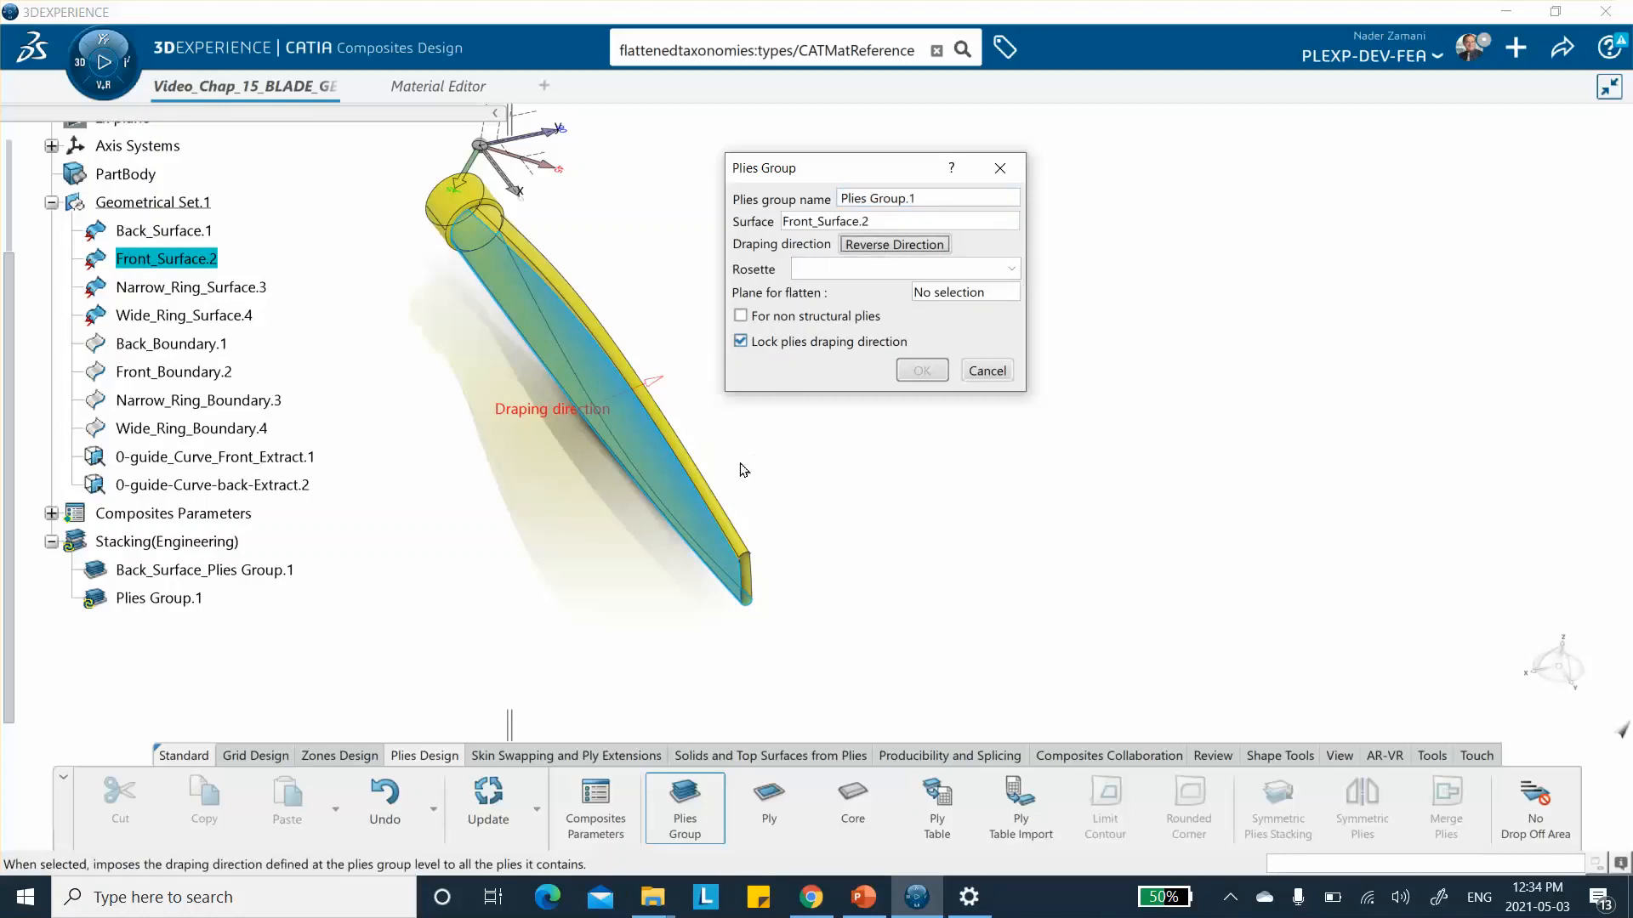
Step: Name the front surface's plies group Front_Surface_Plies Group.1
{"action": "left_click", "coordinate": [838, 197]}
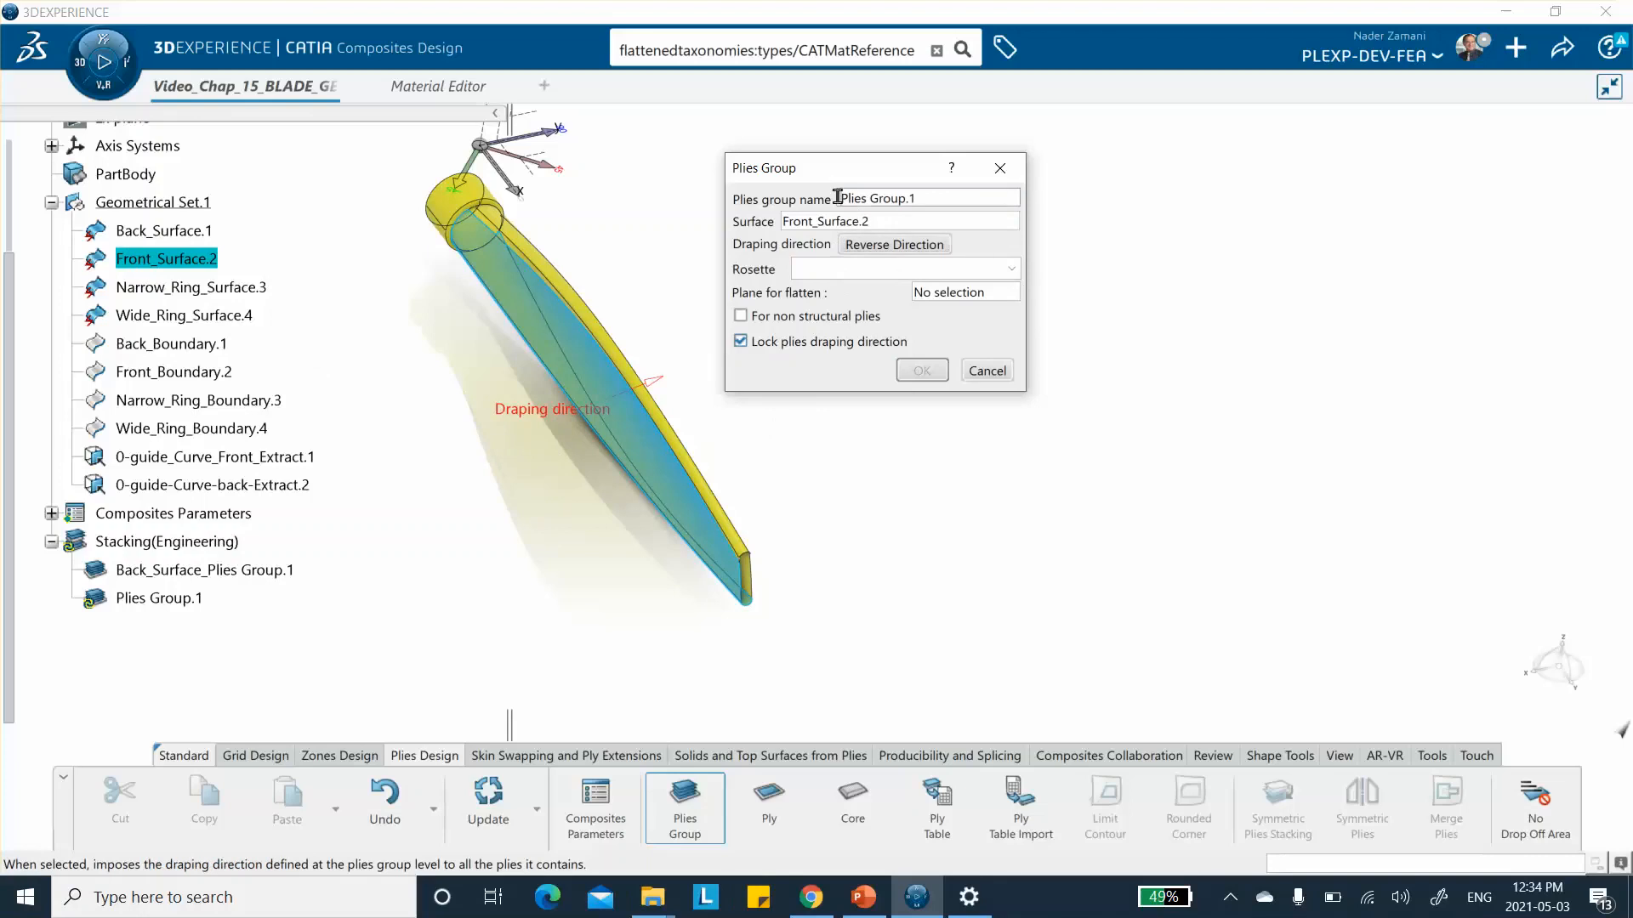
{"action": "type", "text": "Front_Surface"}
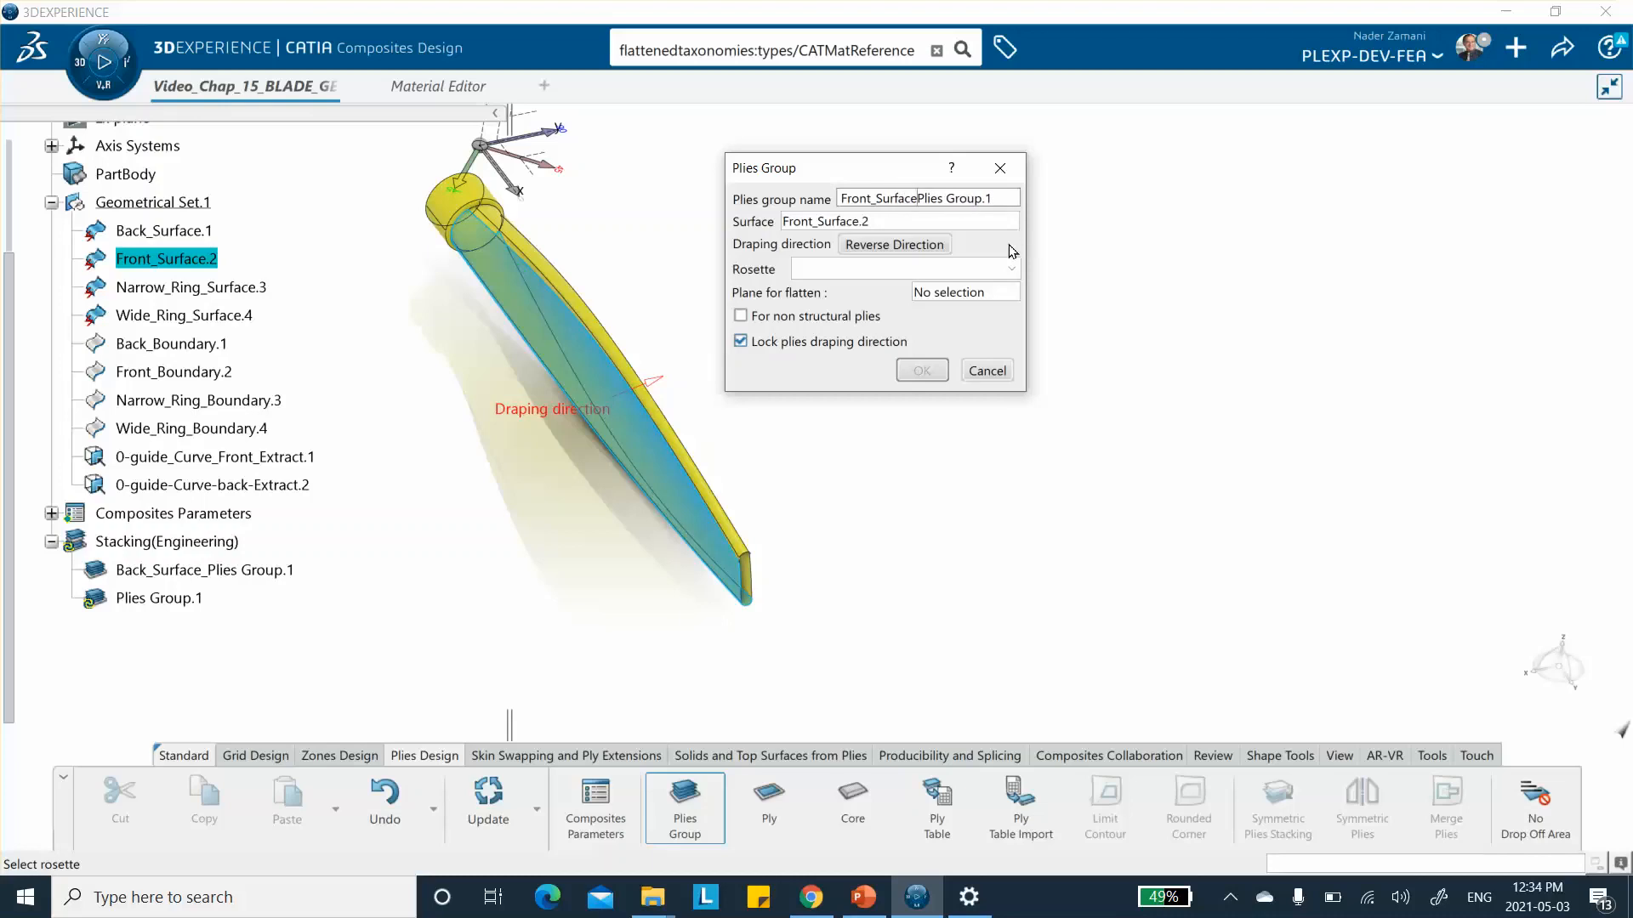
{"action": "left_click", "coordinate": [919, 201]}
{"action": "type", "text": "_"}
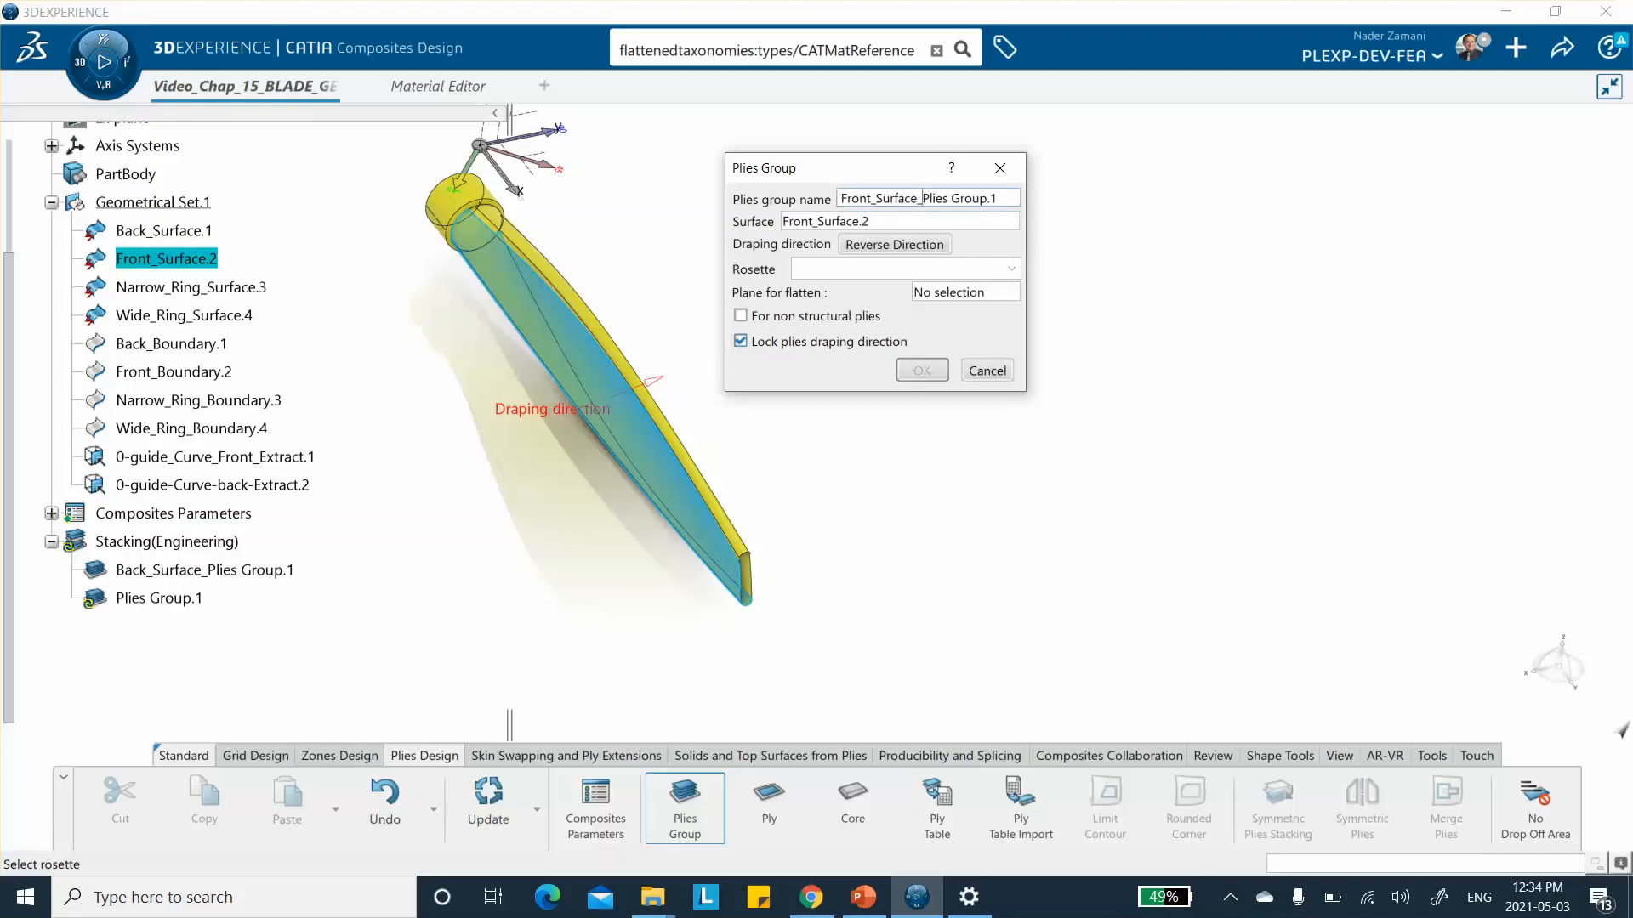
Step: Assign Front_Surface_Rosette.1 to the front surface's plies group and accept the group
{"action": "left_click", "coordinate": [813, 271]}
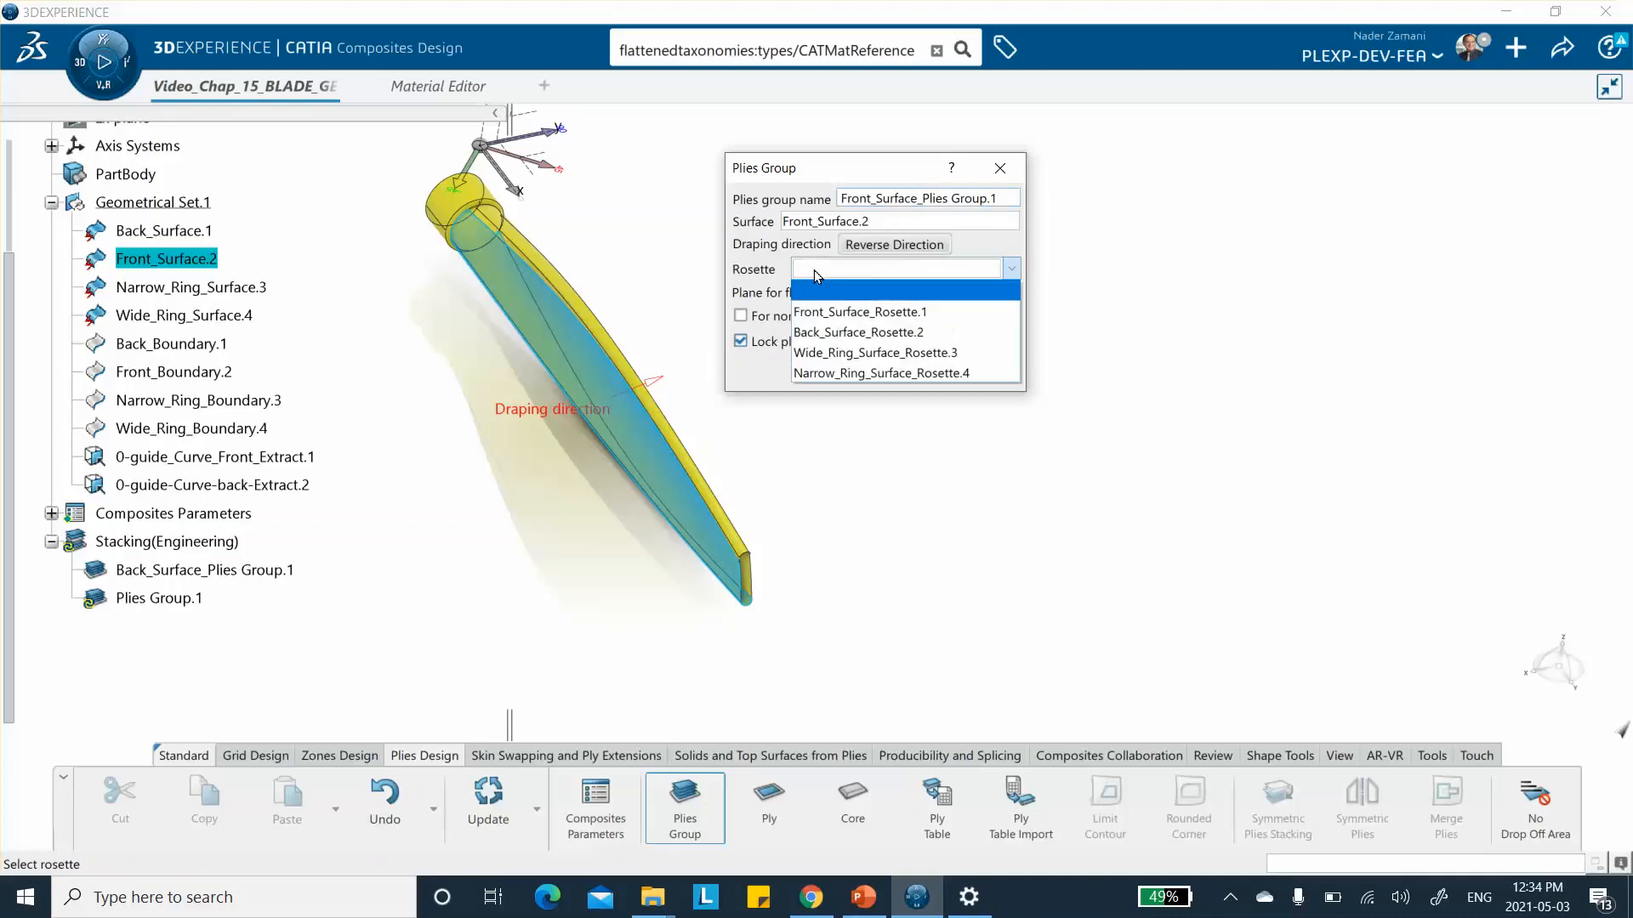
{"action": "left_click", "coordinate": [833, 312]}
{"action": "left_click", "coordinate": [930, 375]}
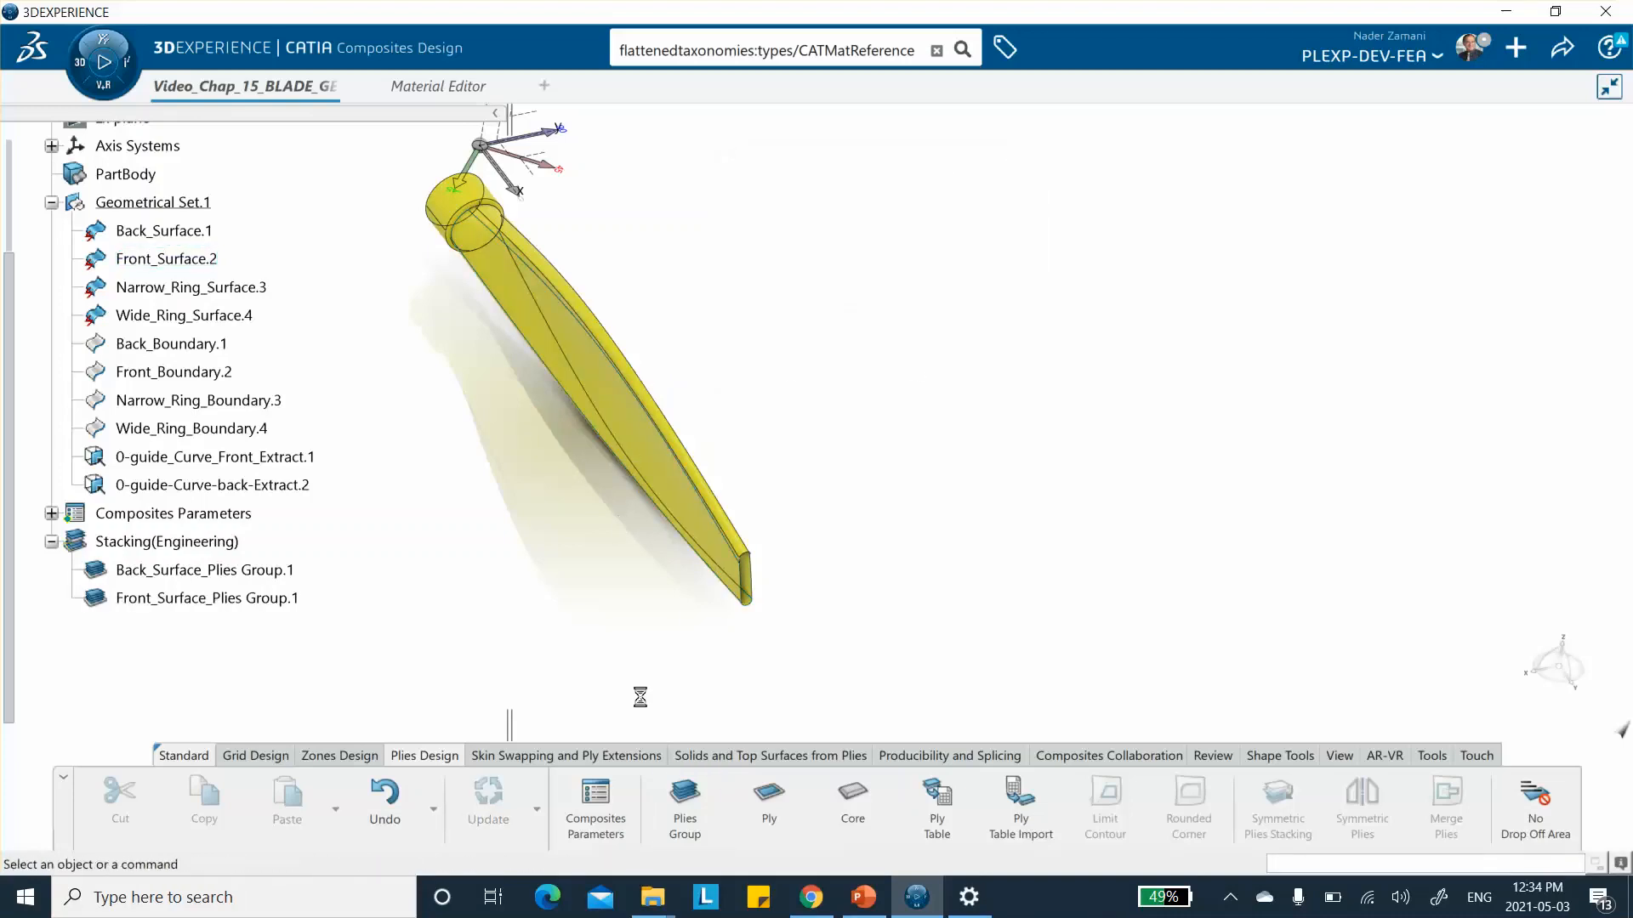
Step: Start a third plies group on Narrow_Ring_Surface.3 and name it Narrow_Ring_Surface_Plies Group.1
{"action": "left_click", "coordinate": [685, 800]}
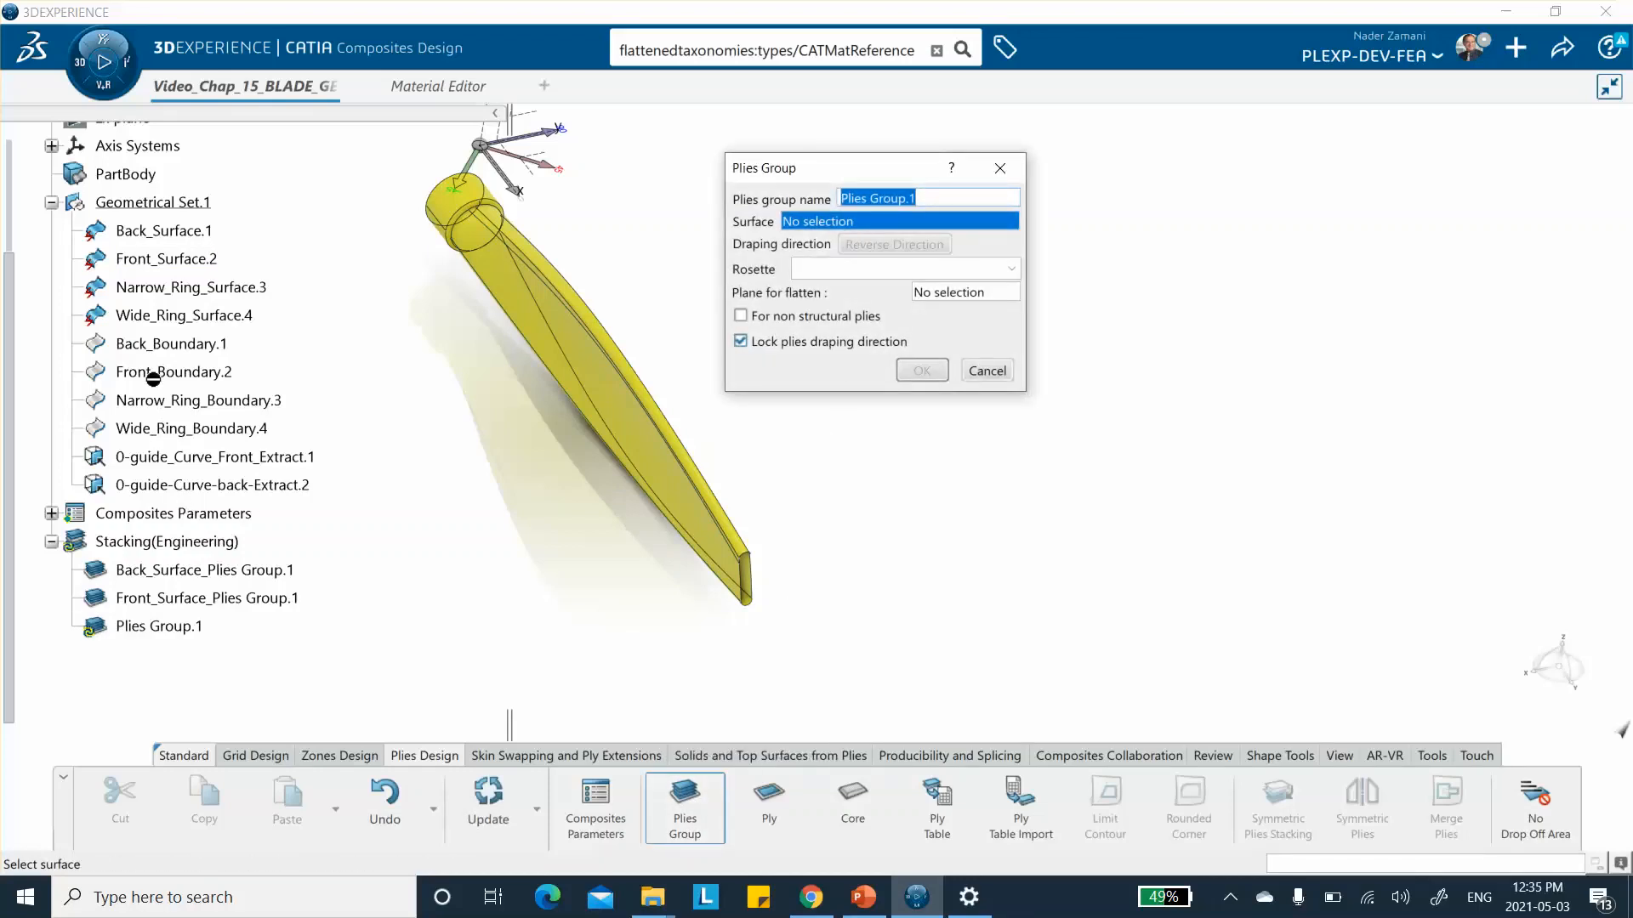
{"action": "left_click", "coordinate": [161, 292]}
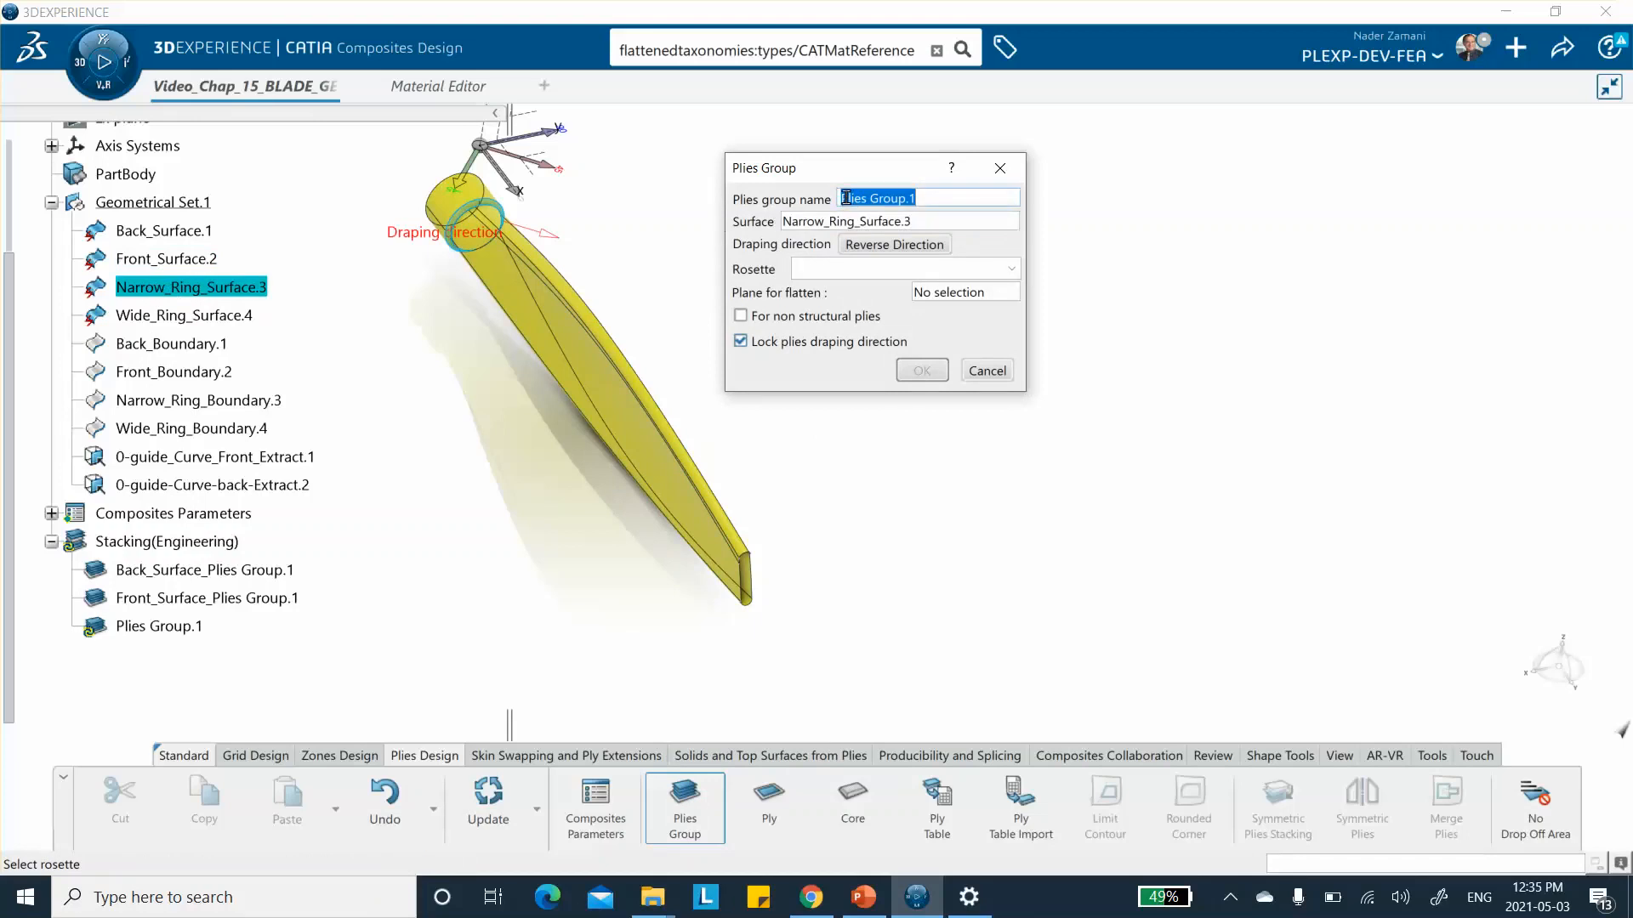
{"action": "left_click", "coordinate": [873, 198]}
{"action": "type", "text": "Narro"}
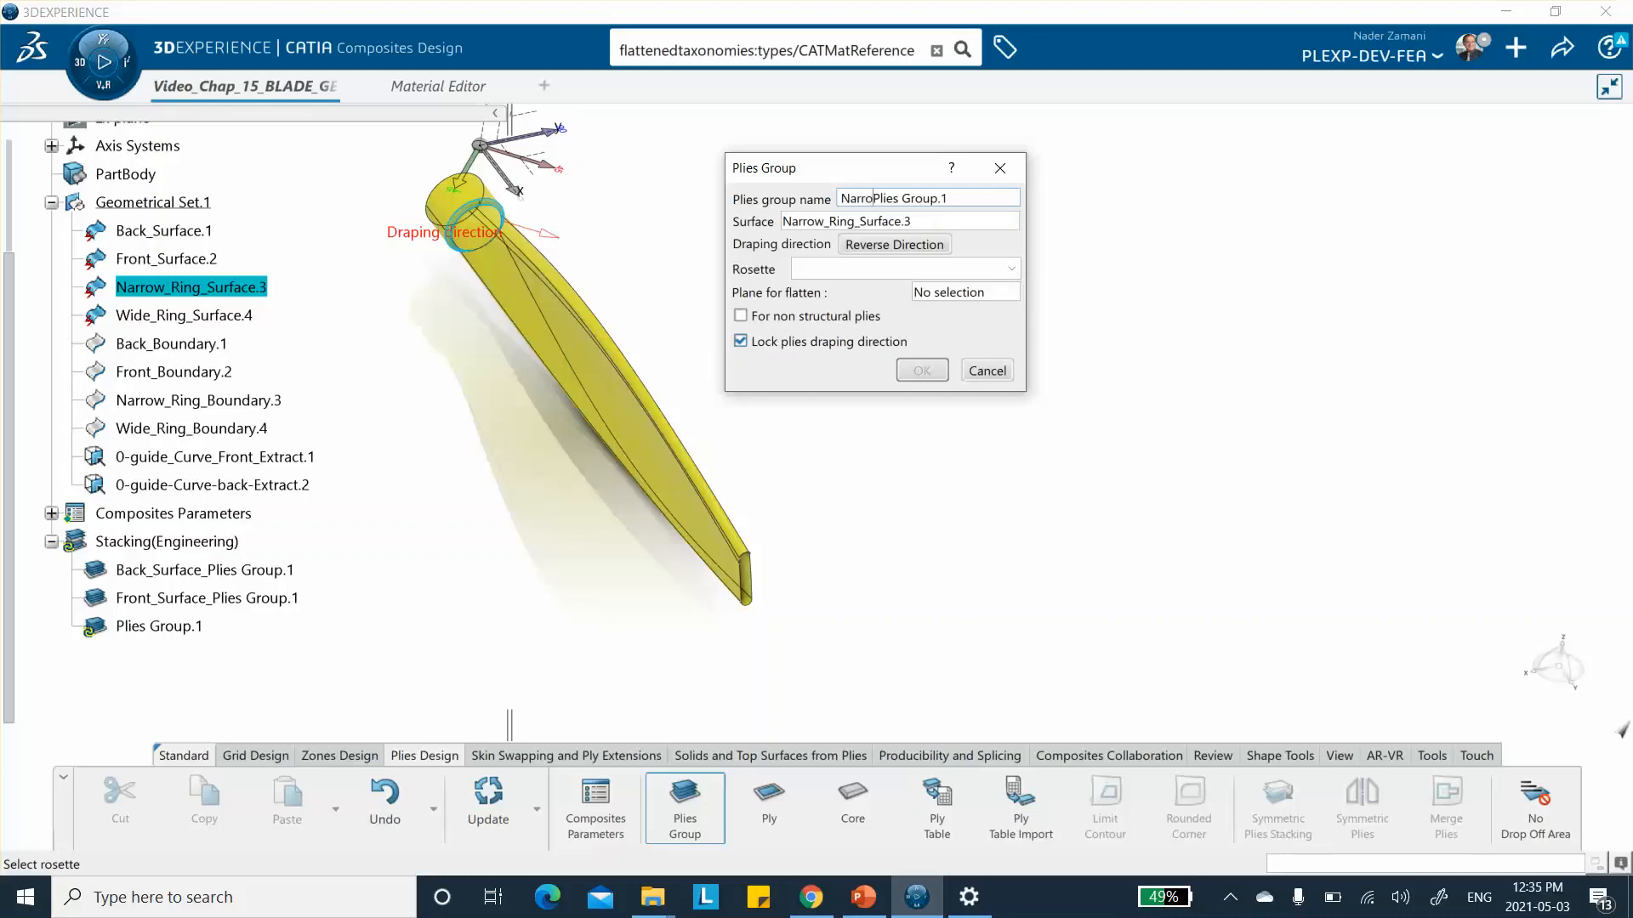
{"action": "type", "text": "w_Ring_"}
{"action": "type", "text": "Surface_"}
Step: Assign Narrow_Ring_Surface_Rosette.4 to the narrow ring's plies group, check its draping direction and accept the group
{"action": "left_click", "coordinate": [857, 271]}
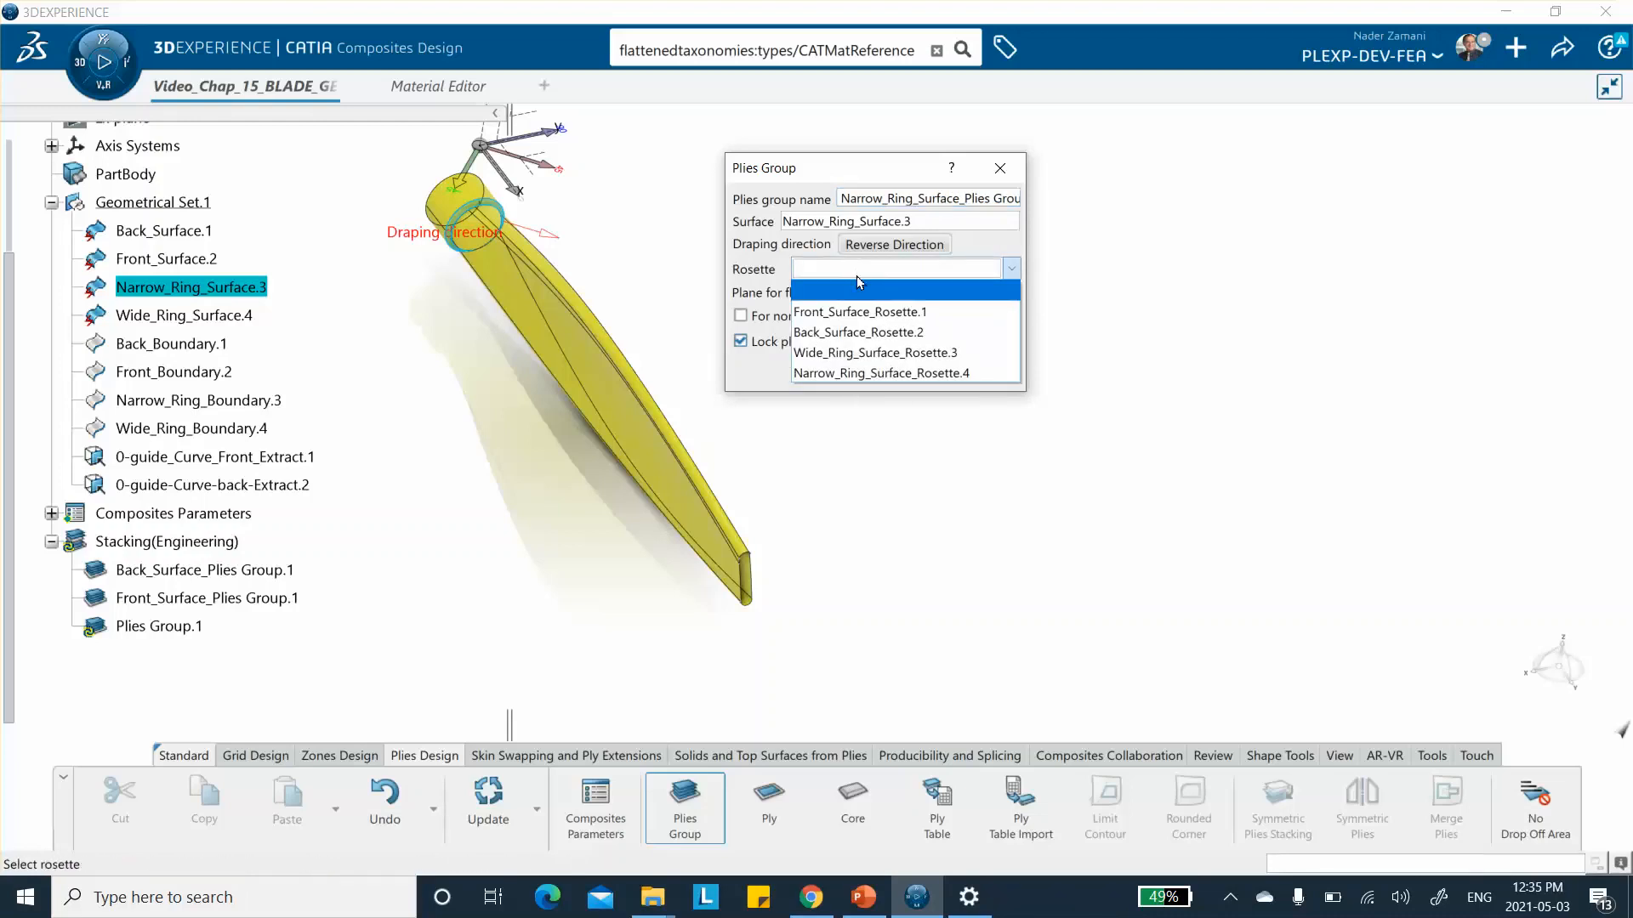
{"action": "left_click", "coordinate": [851, 374]}
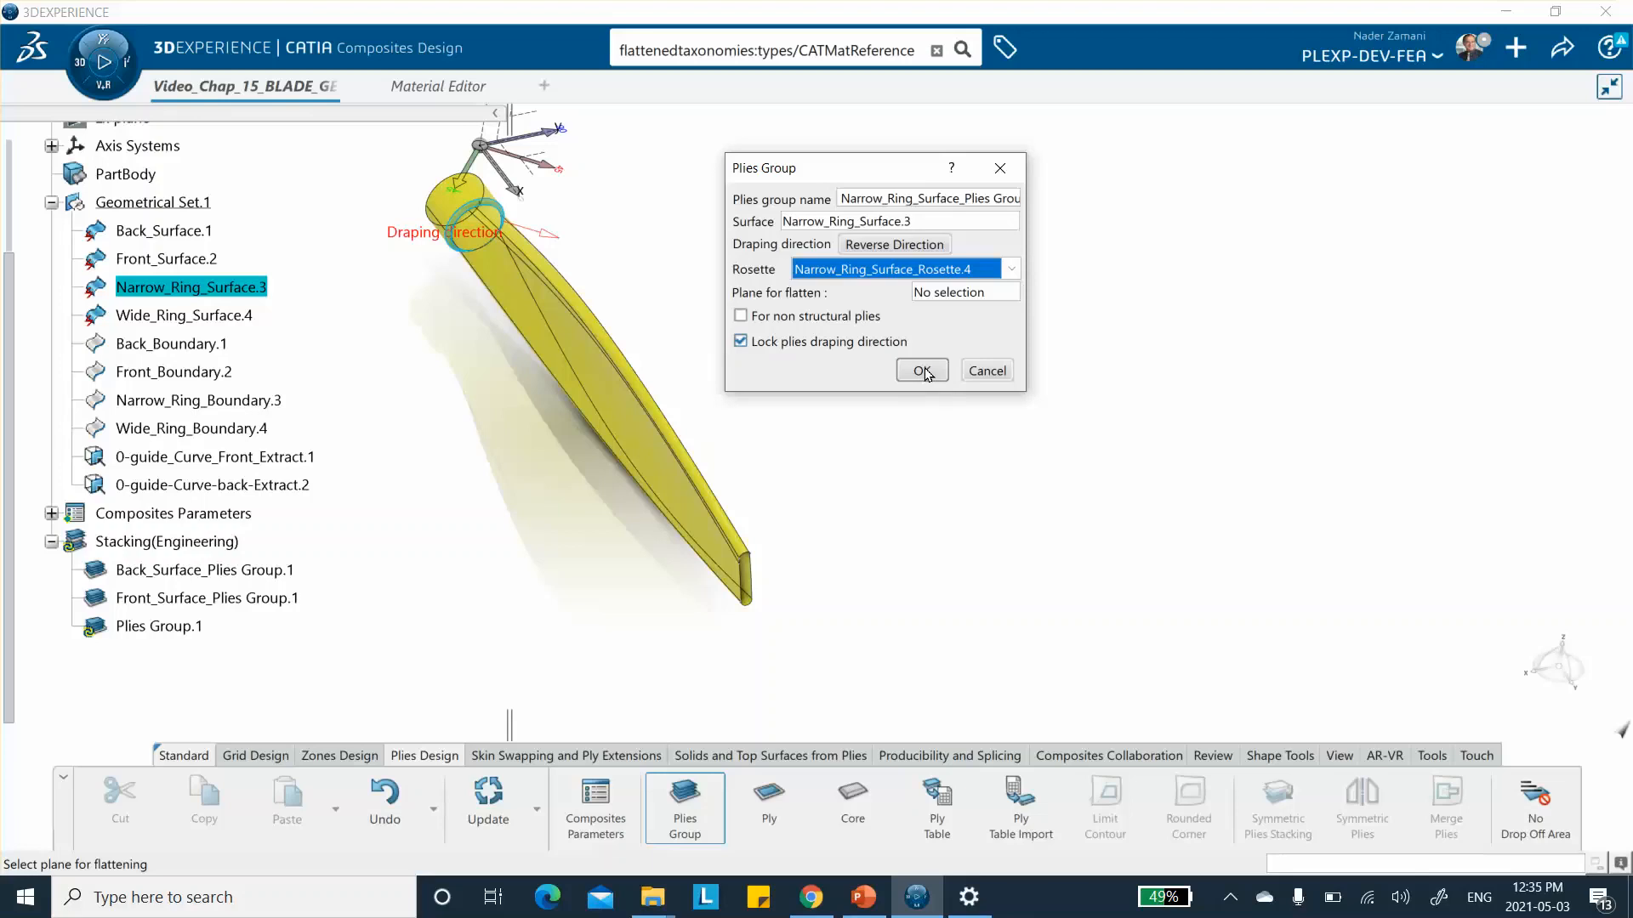
{"action": "middle_click_drag", "start_coordinate": [621, 271], "coordinate": [557, 272]}
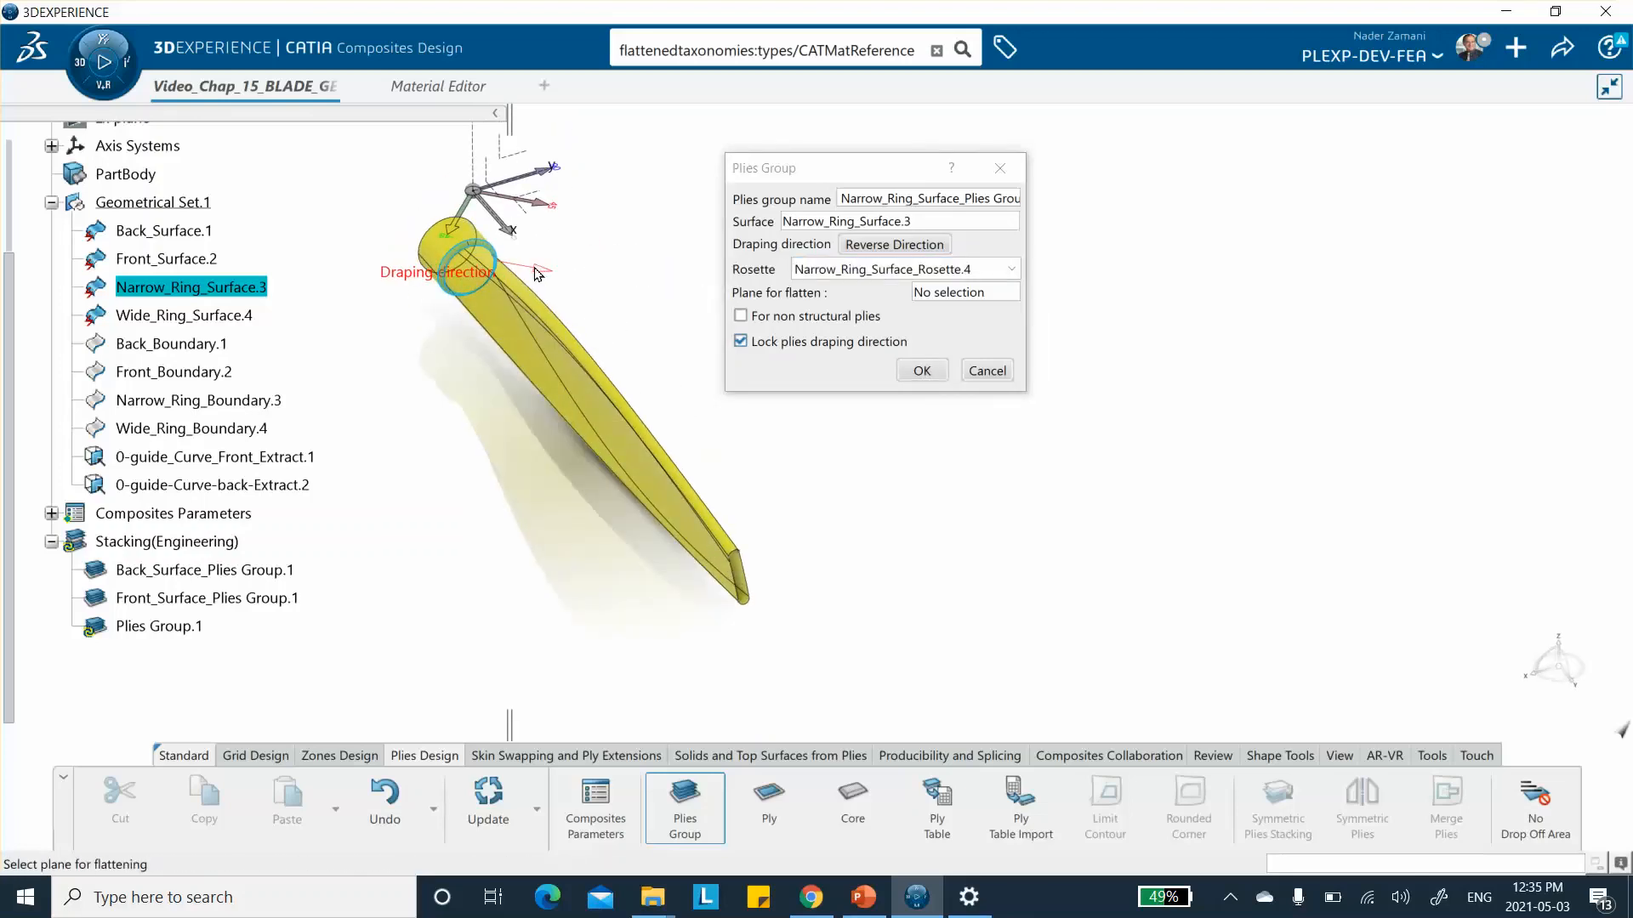
{"action": "left_click", "coordinate": [919, 372]}
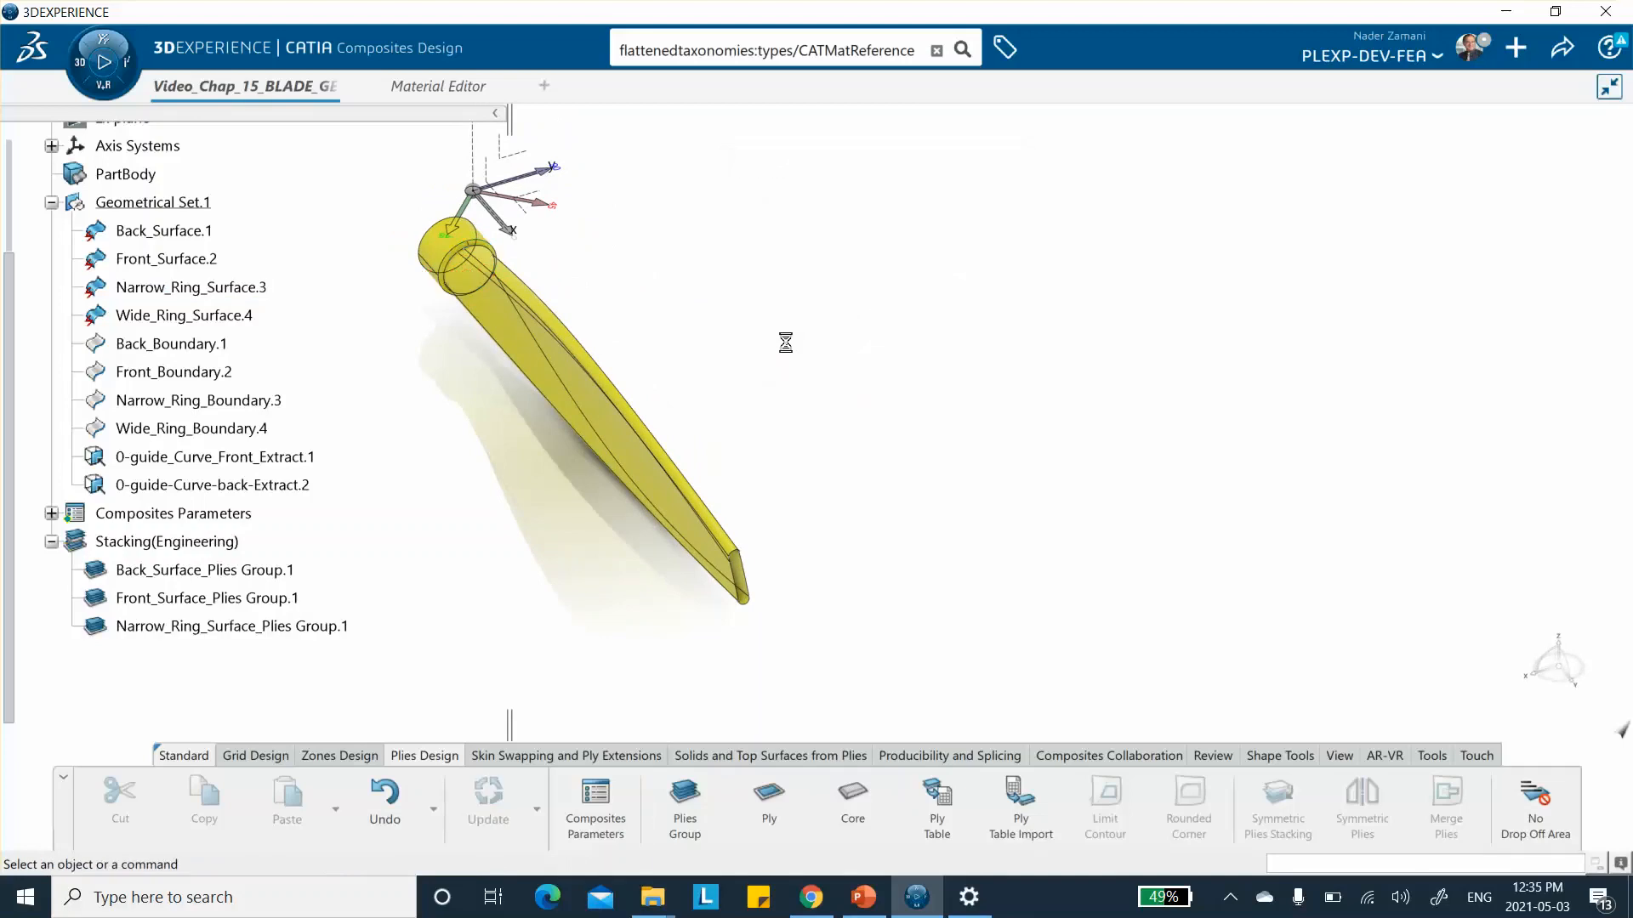
Step: Start a fourth plies group on Wide_Ring_Surface.4 and name it Wide_Ring_Surface_Plies Group.1
{"action": "left_click", "coordinate": [685, 803]}
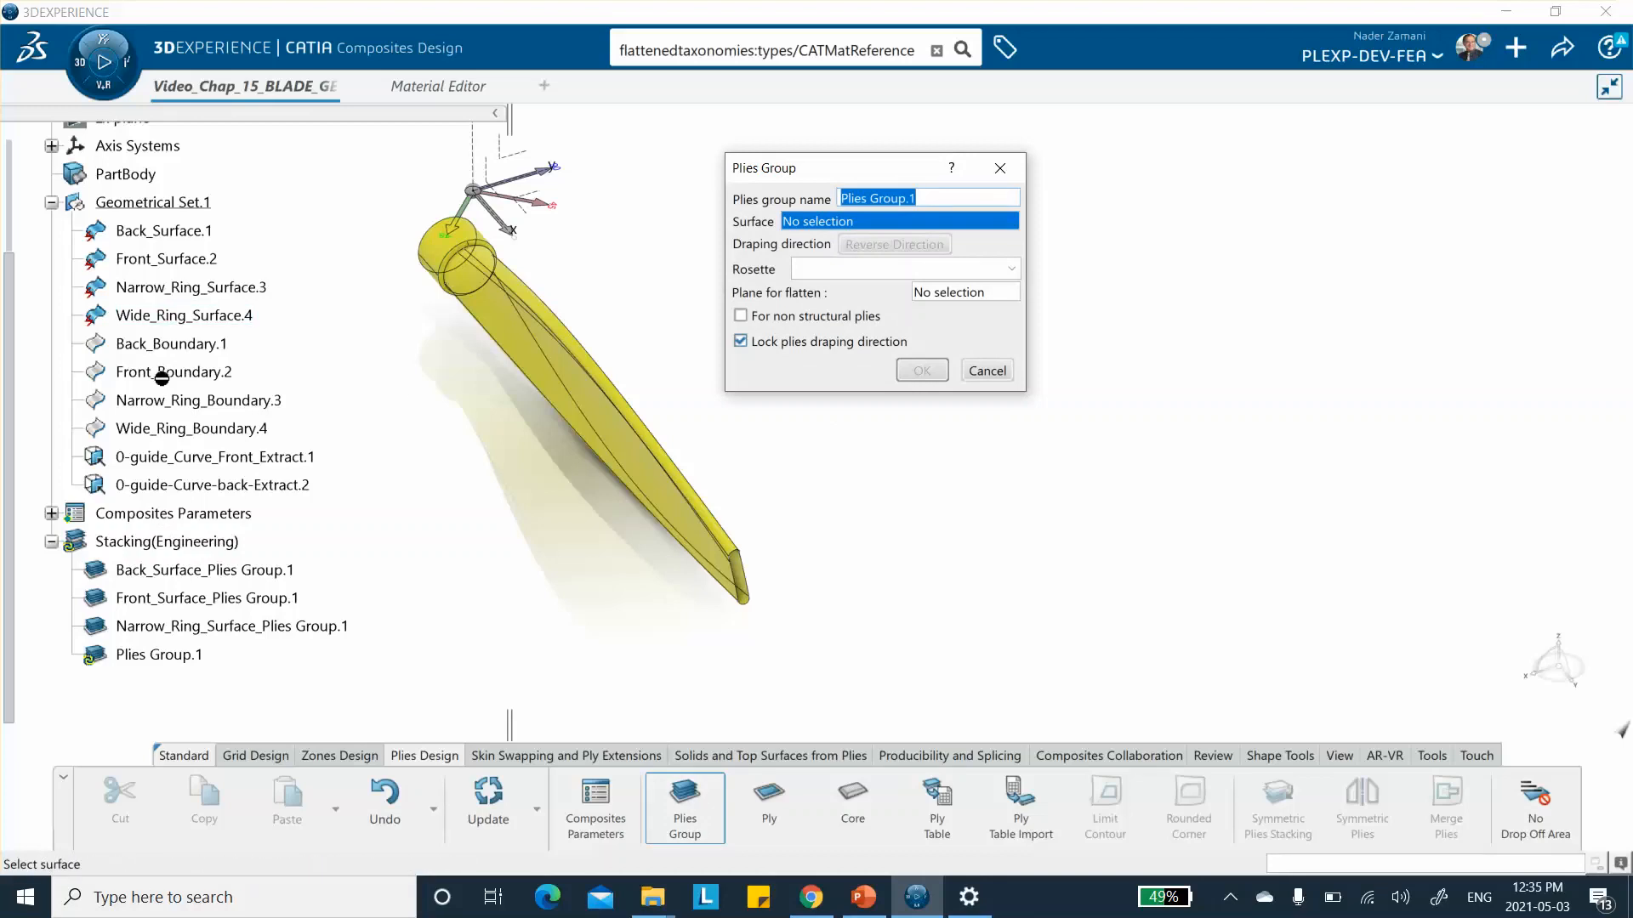
{"action": "left_click", "coordinate": [166, 317]}
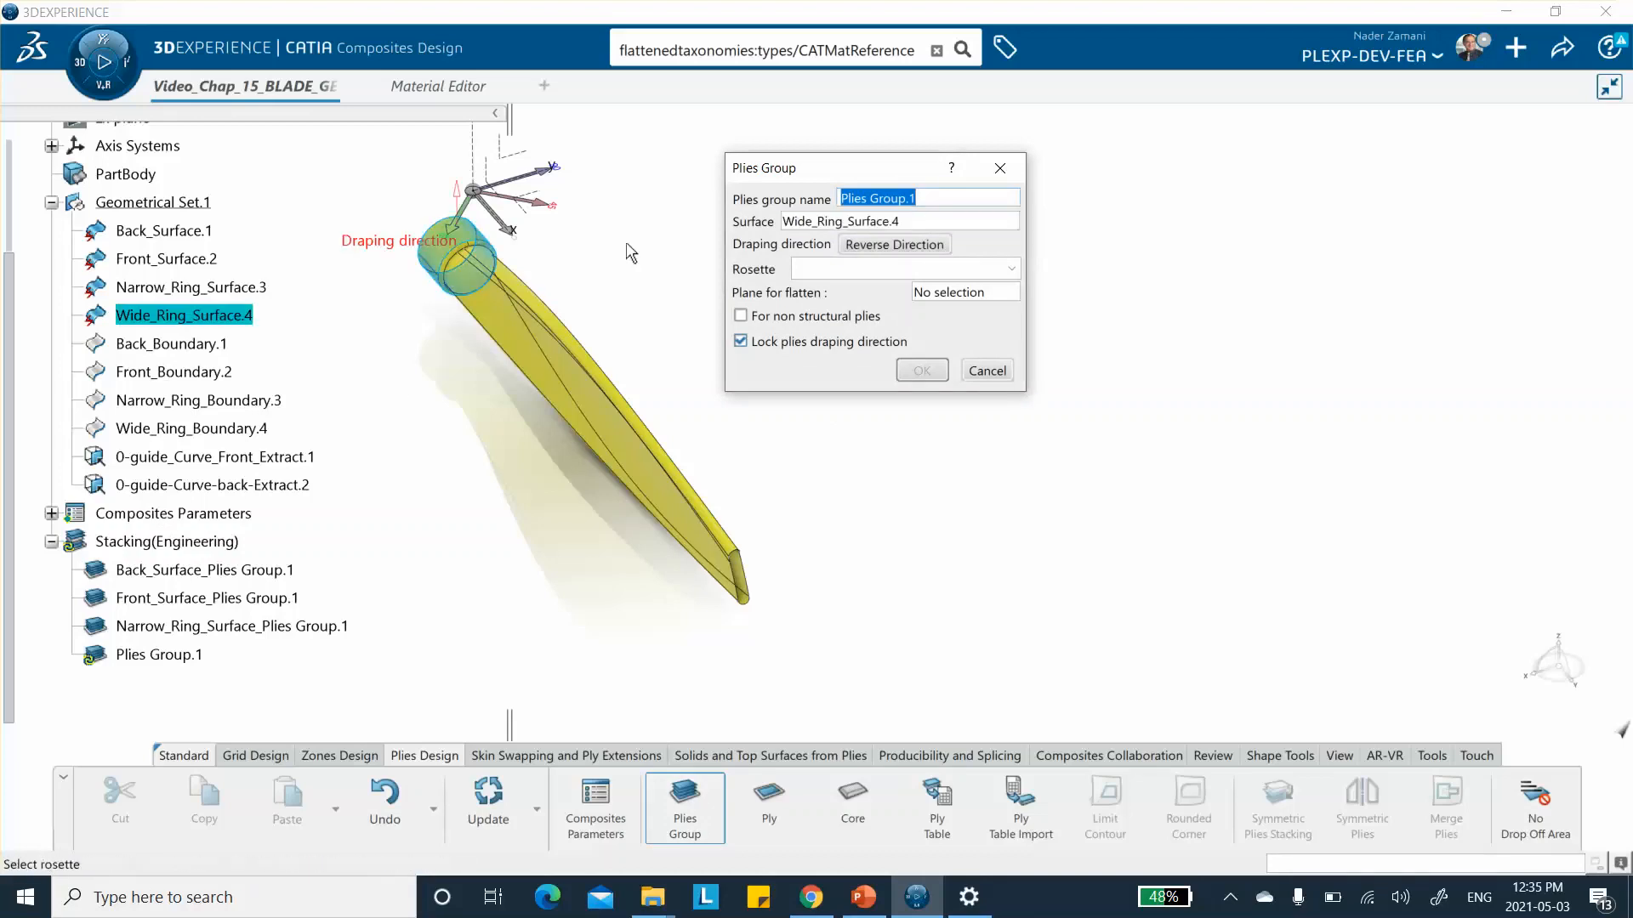
{"action": "left_click", "coordinate": [842, 198]}
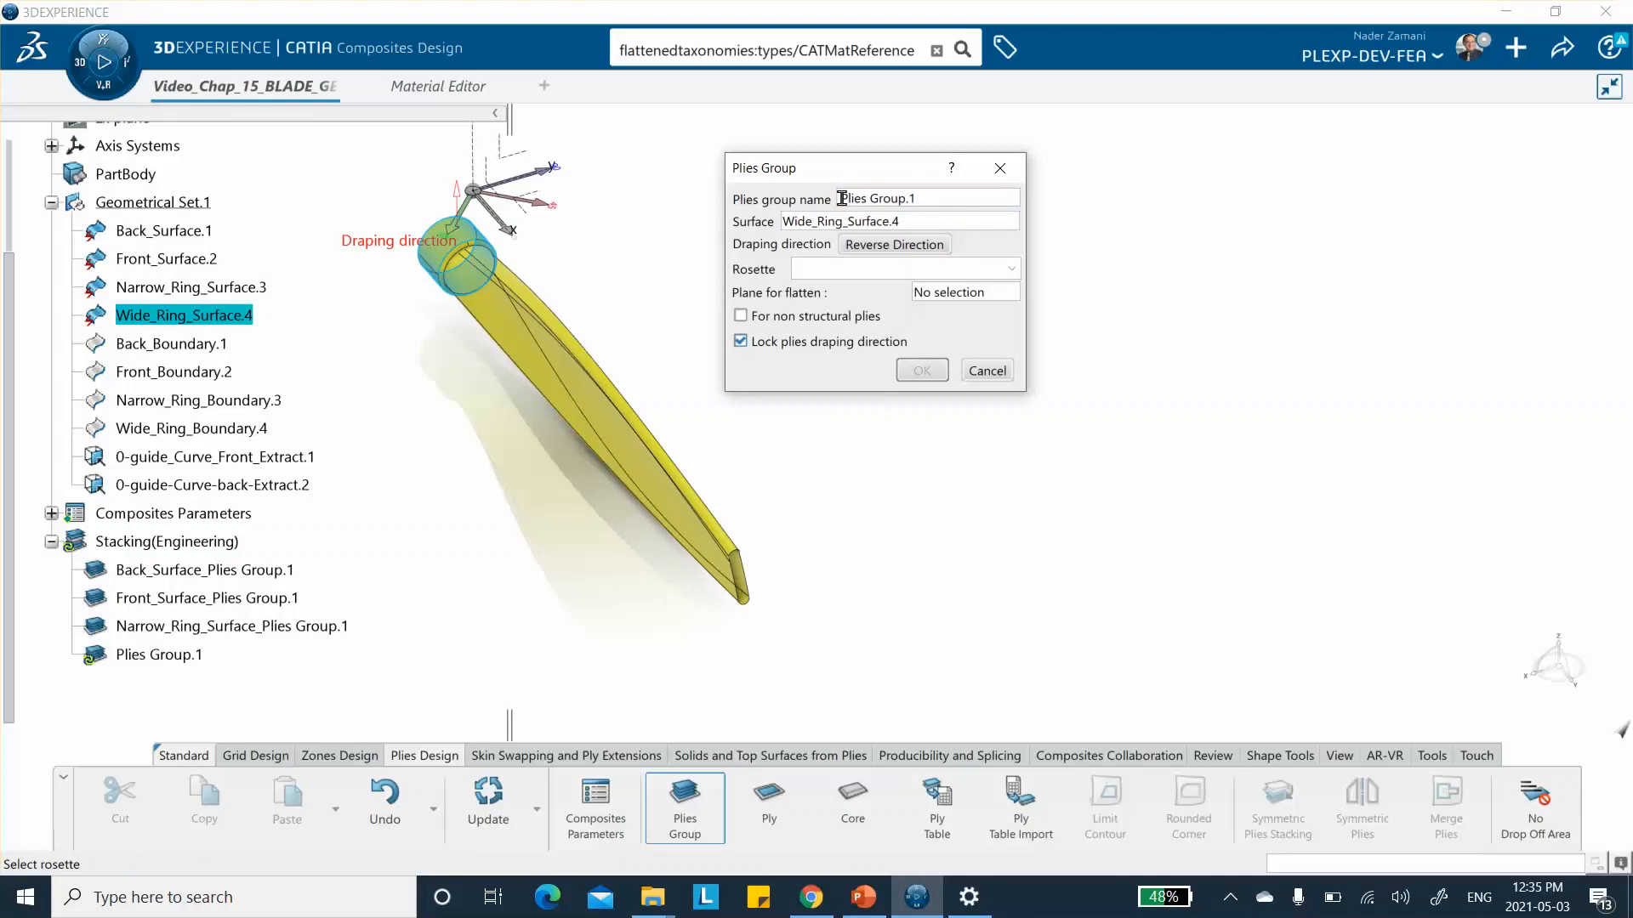
{"action": "type", "text": "Wide_Surf"}
{"action": "key", "text": "BackSpace"}
{"action": "key", "text": "BackSpace"}
{"action": "key", "text": "BackSpace"}
{"action": "key", "text": "BackSpace"}
{"action": "type", "text": "Ring_Surface_"}
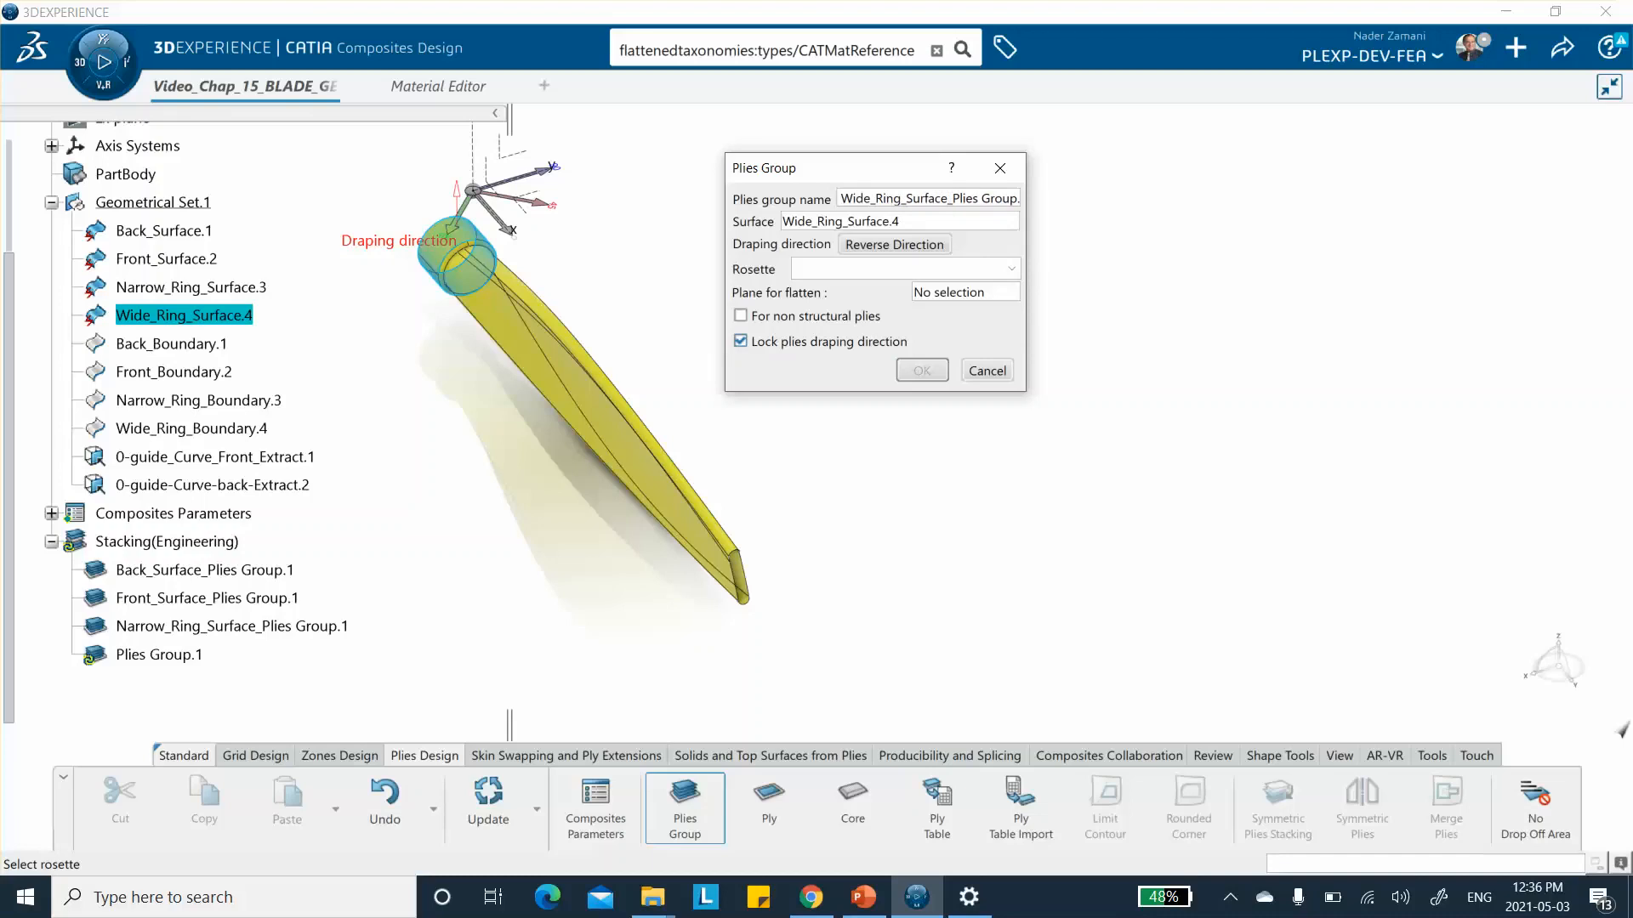
Step: Assign Wide_Ring_Surface_Rosette.3 to the wide ring's plies group, accept the group and save the model
{"action": "left_click", "coordinate": [881, 277]}
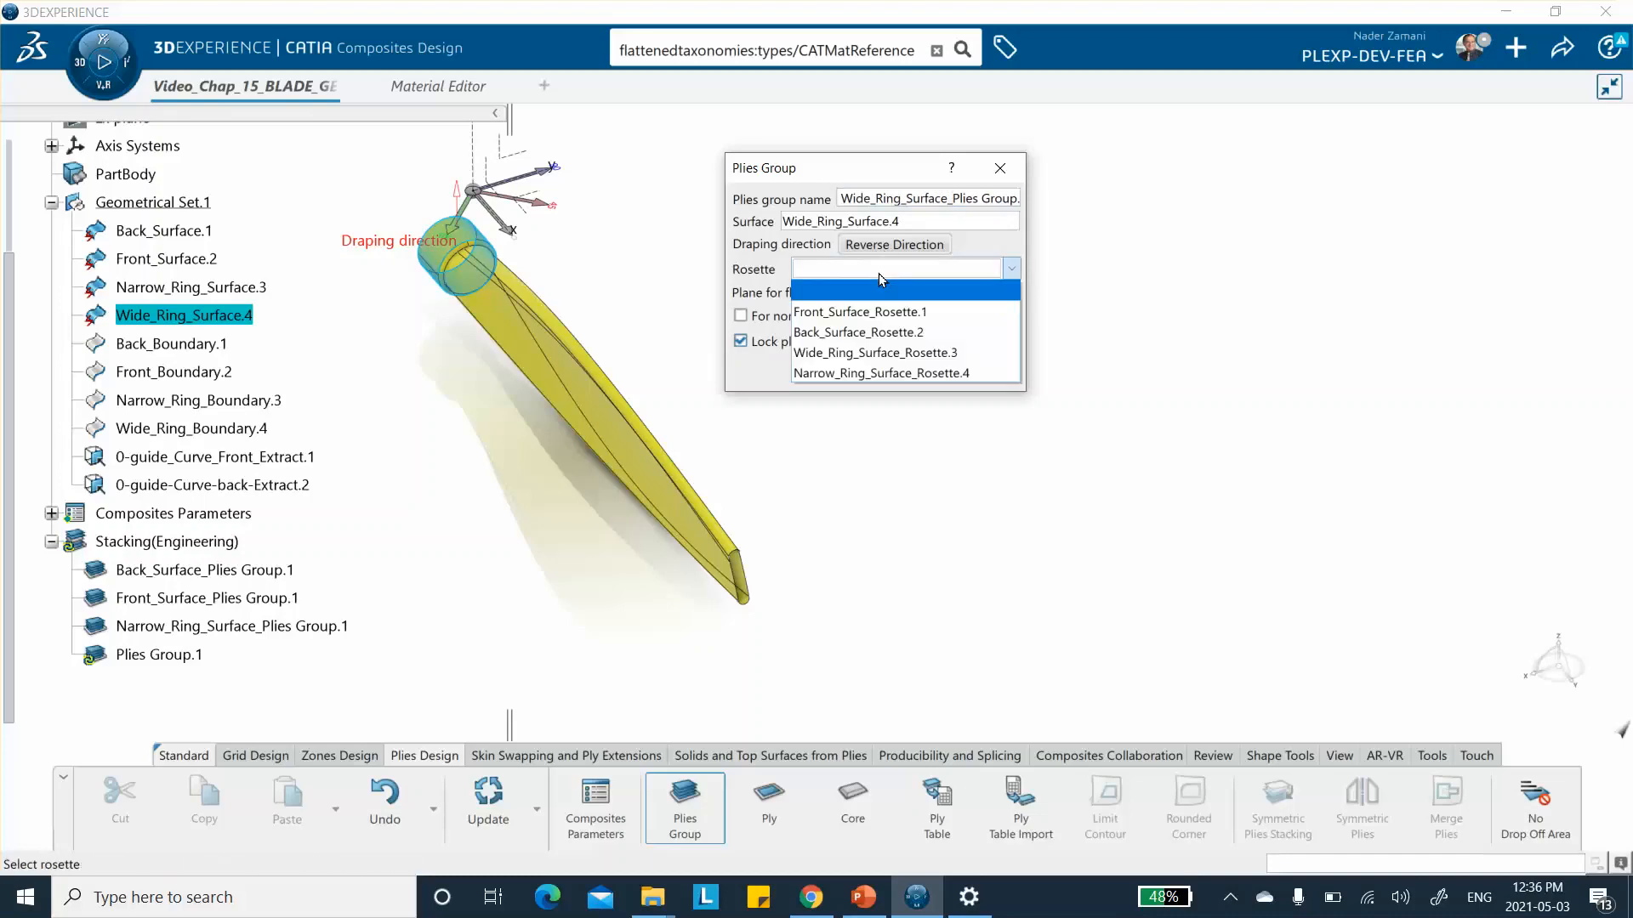
{"action": "left_click", "coordinate": [866, 352]}
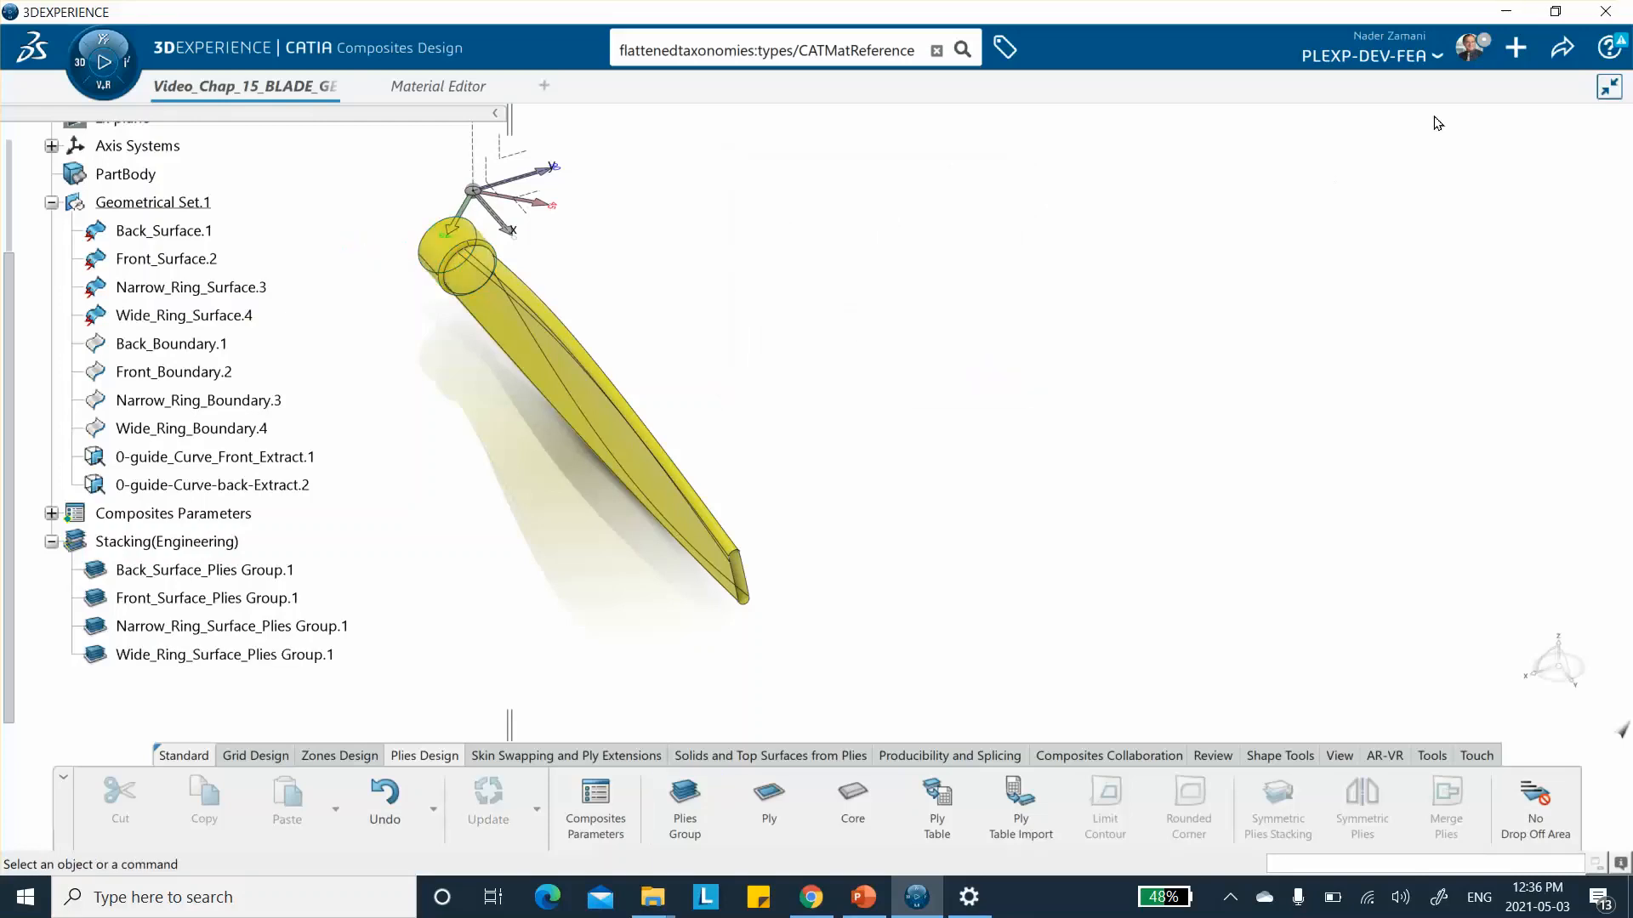
{"action": "left_click", "coordinate": [1562, 49]}
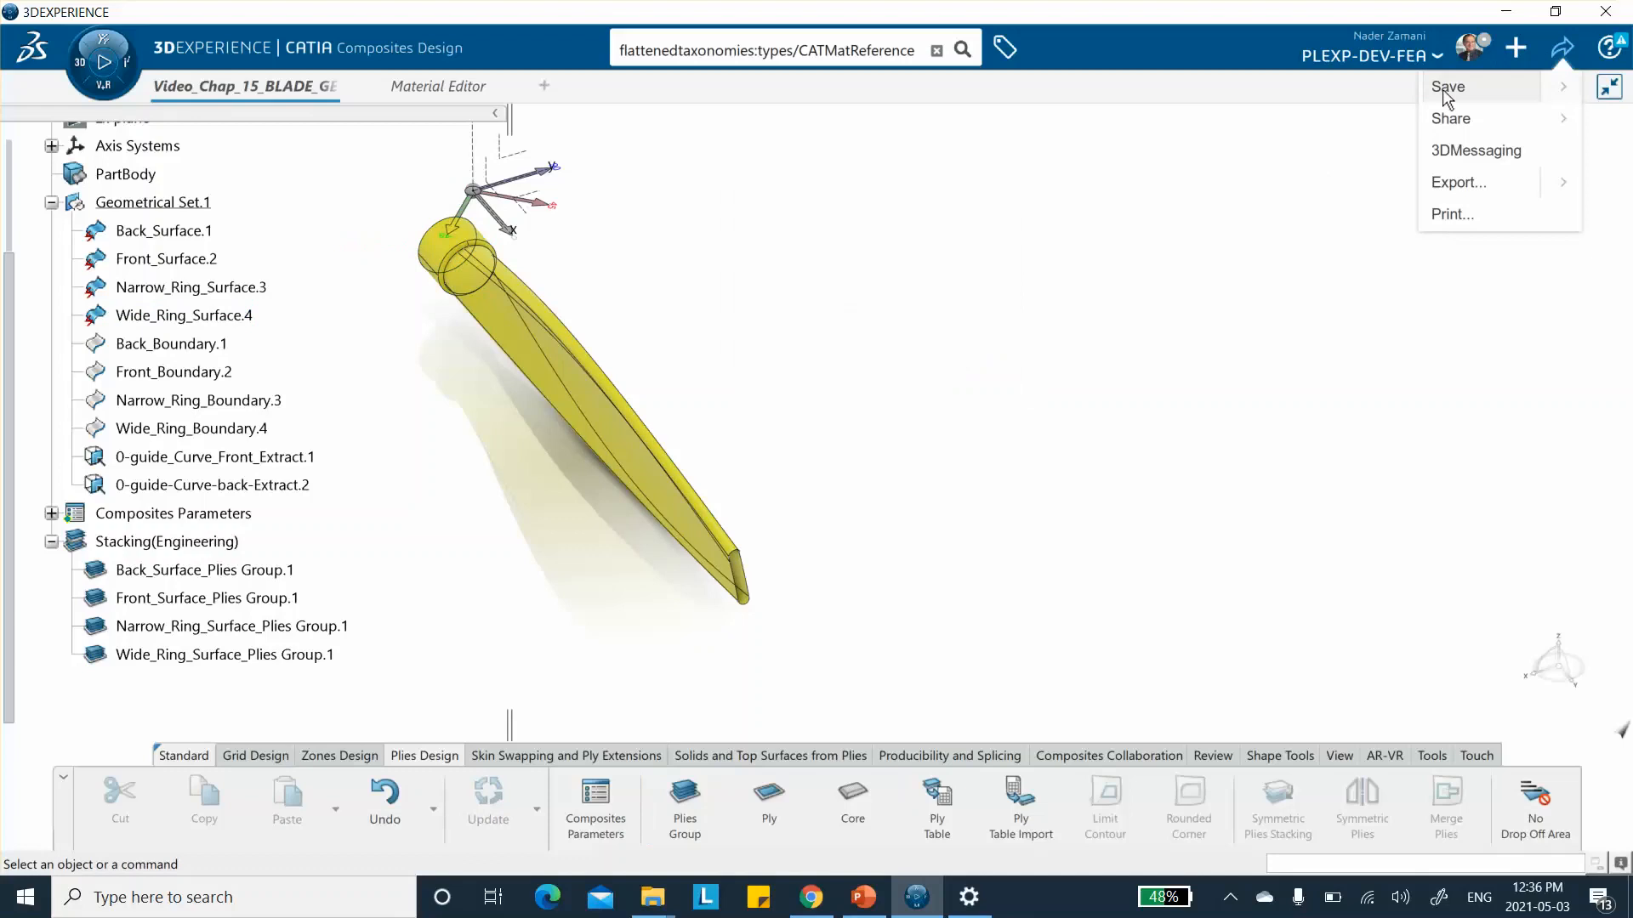
{"action": "left_click", "coordinate": [1448, 88]}
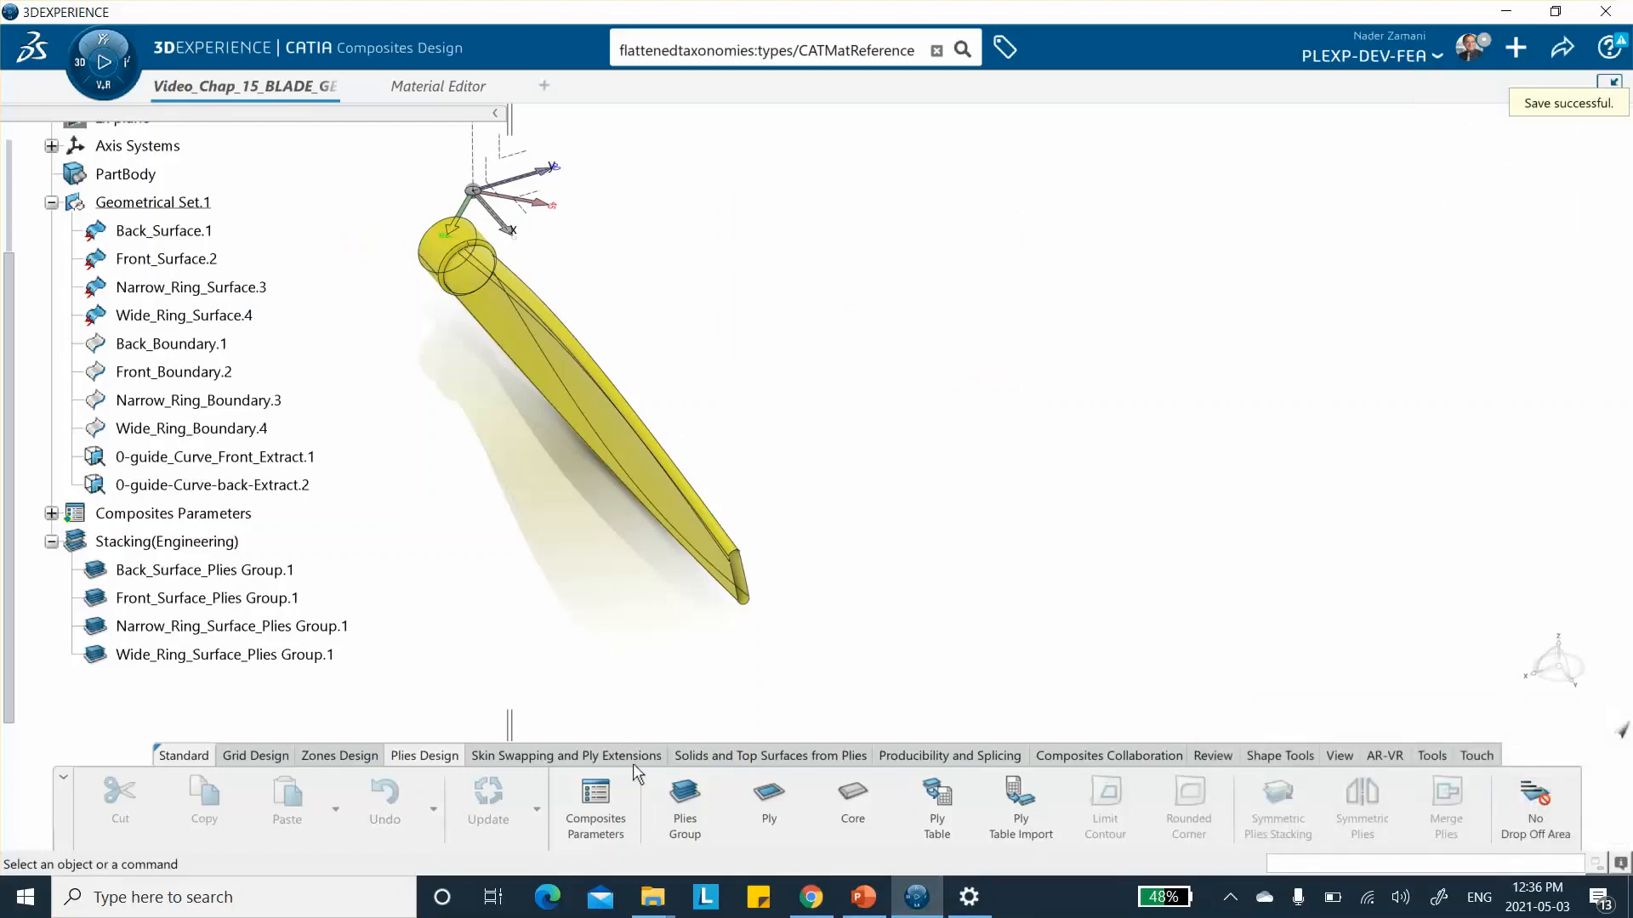
Step: Start a ply in Back_Surface_Plies Group.1 and use Back_Boundary.1 as its contour curve
{"action": "left_click", "coordinate": [757, 804]}
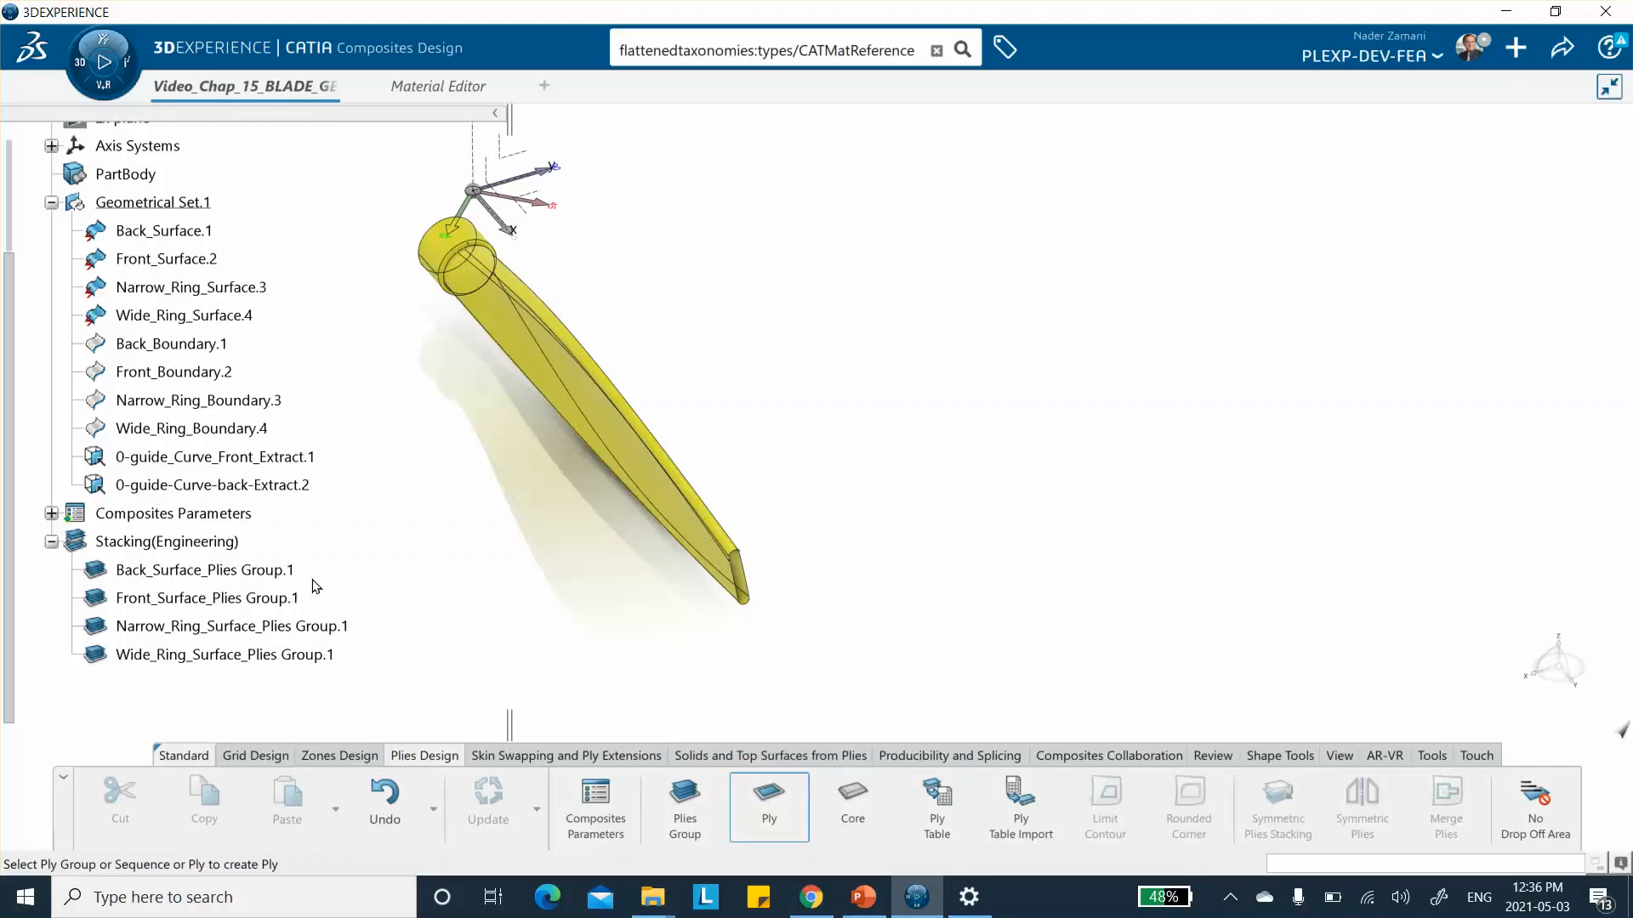
{"action": "left_click", "coordinate": [194, 578]}
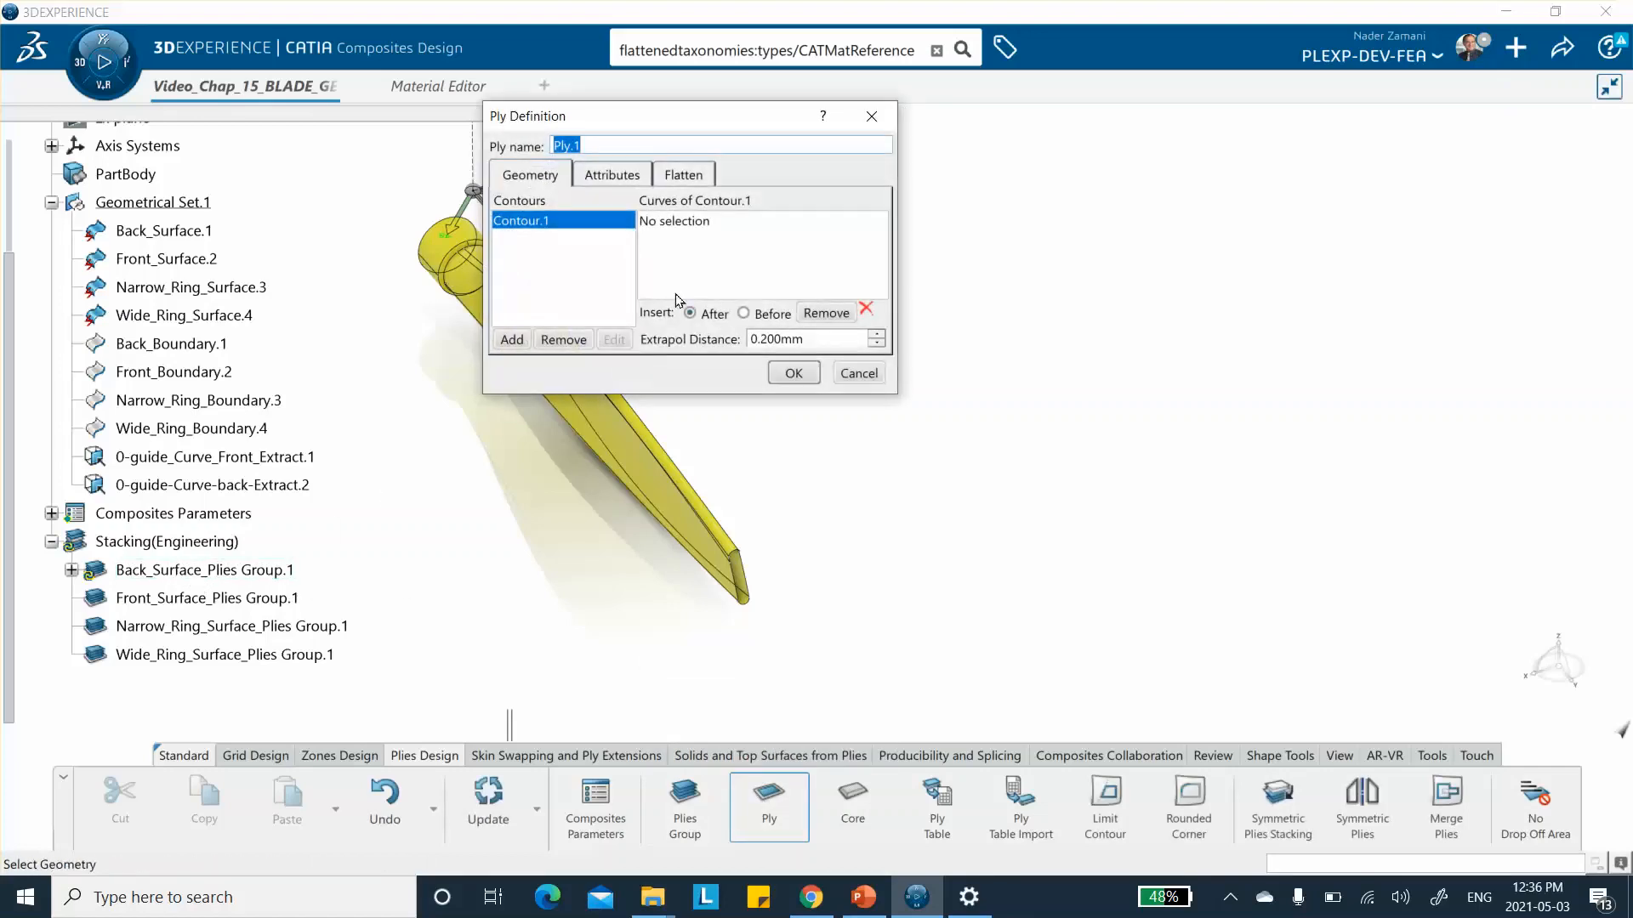
{"action": "left_click", "coordinate": [673, 222]}
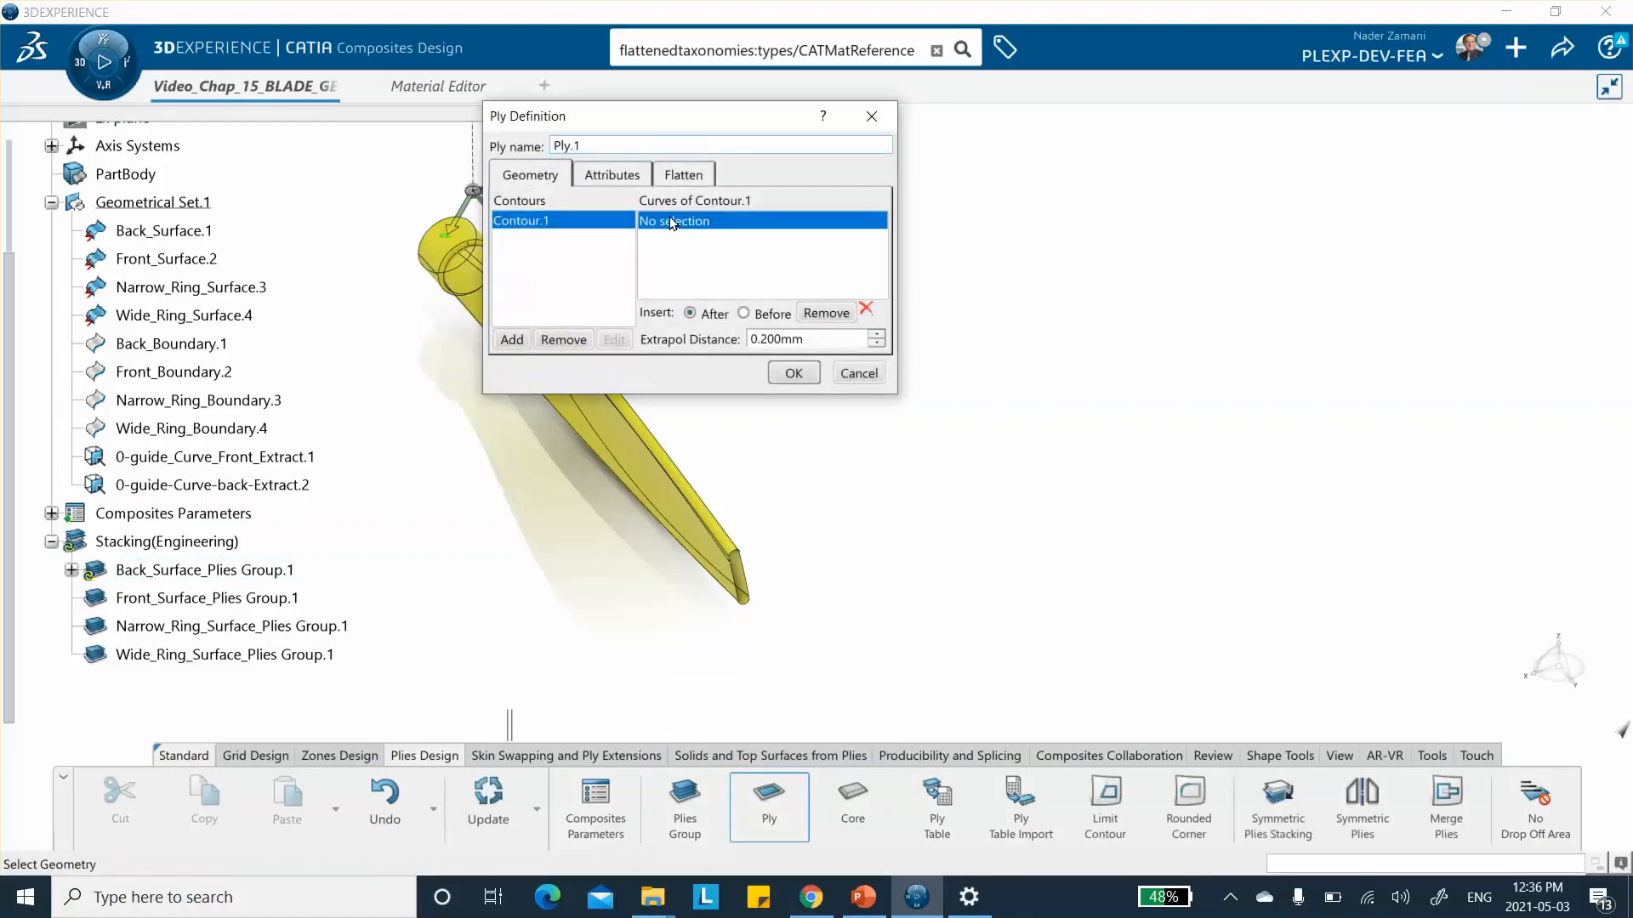
{"action": "left_click_drag", "start_coordinate": [677, 123], "coordinate": [905, 173]}
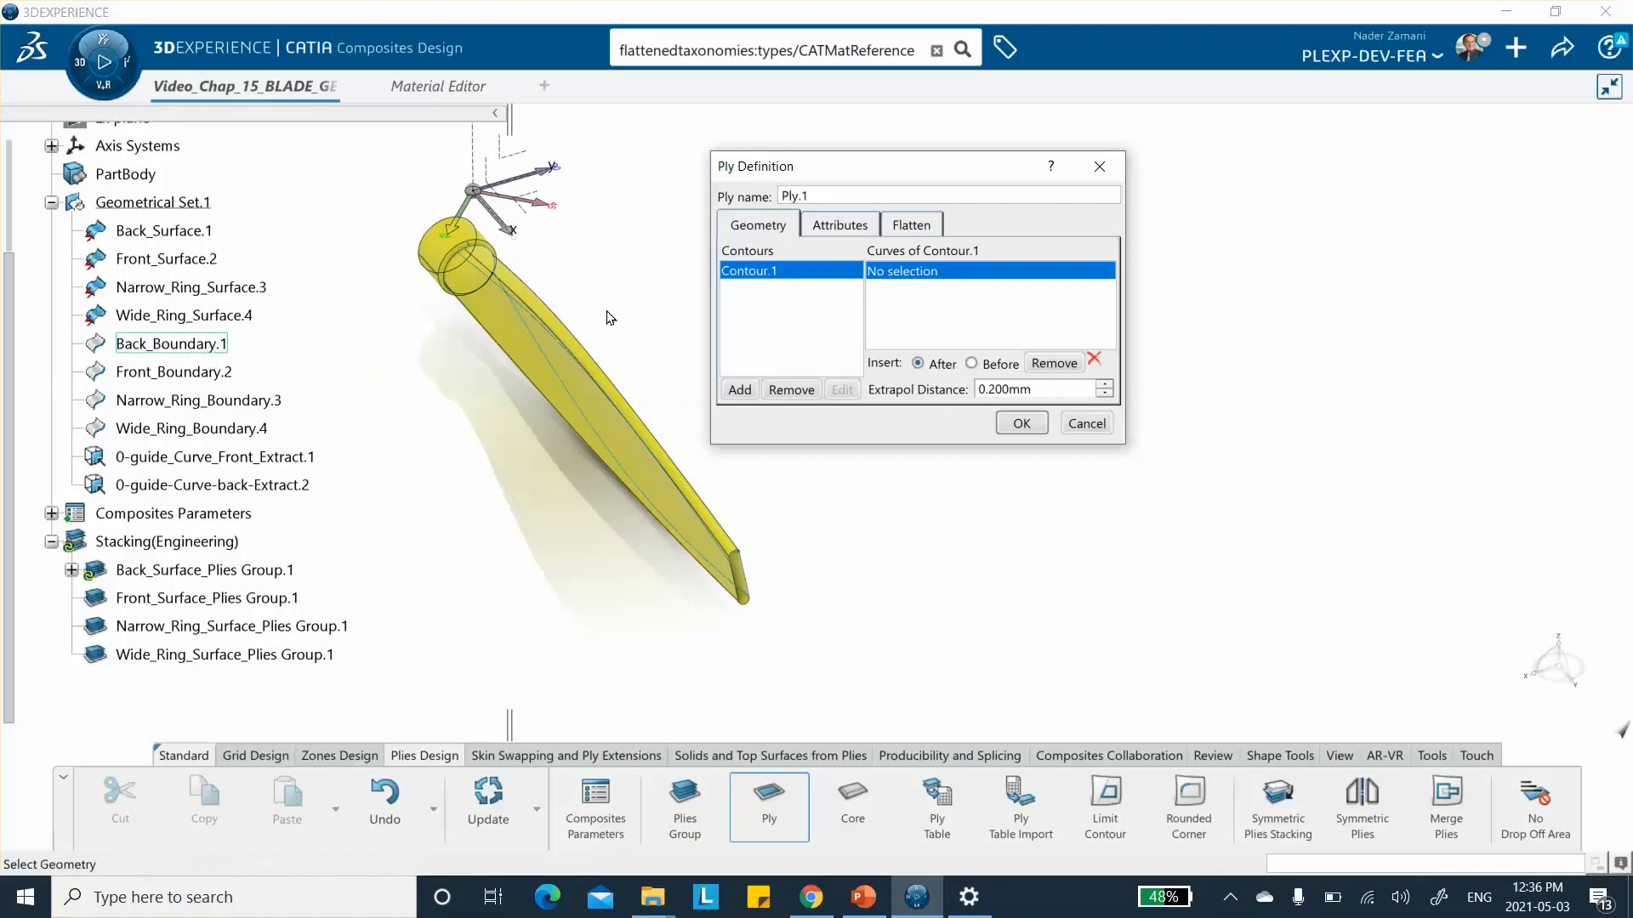
{"action": "left_click", "coordinate": [188, 346]}
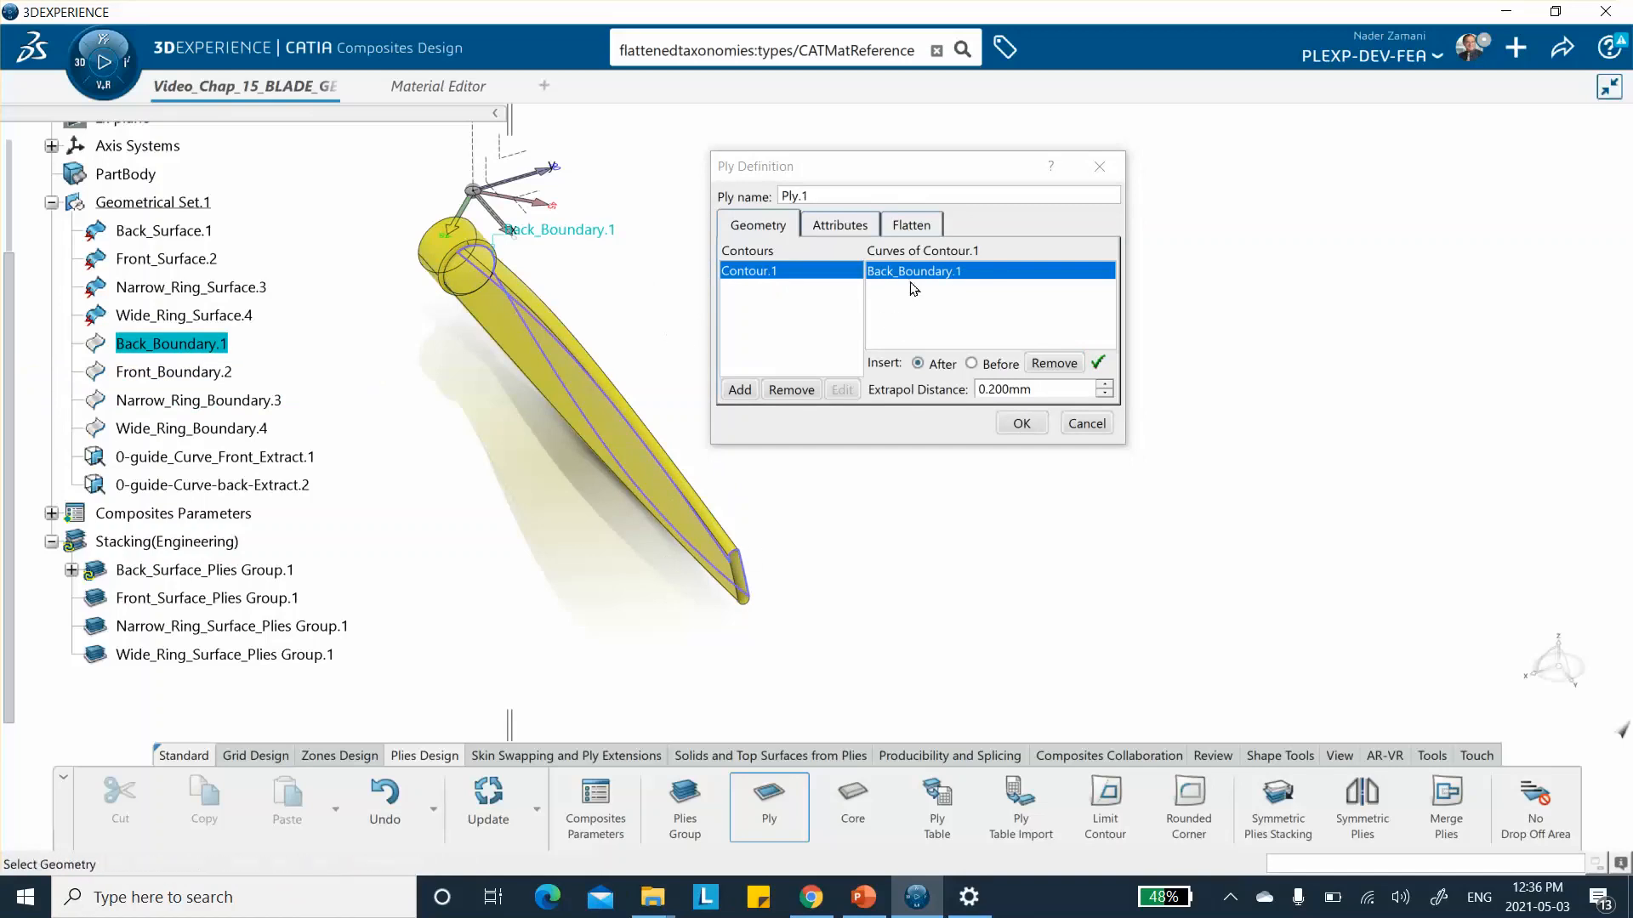
Step: Set the first back surface ply's direction to 45, accept it and expand Back_Surface_Plies Group.1 in the tree
{"action": "left_click", "coordinate": [838, 224]}
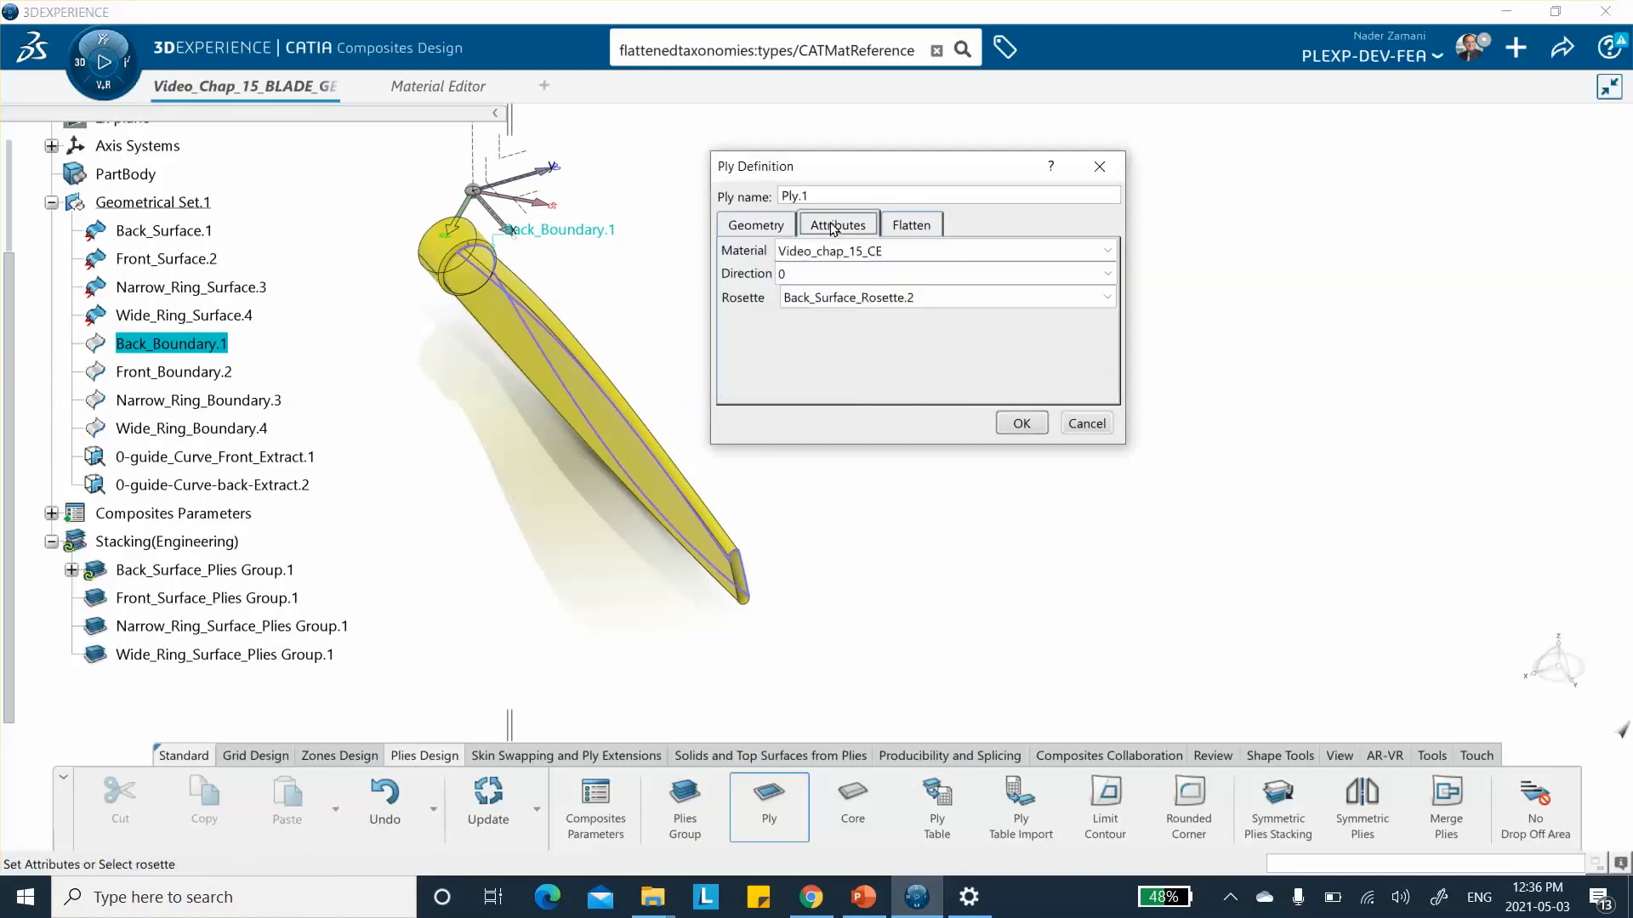
{"action": "left_click", "coordinate": [807, 281]}
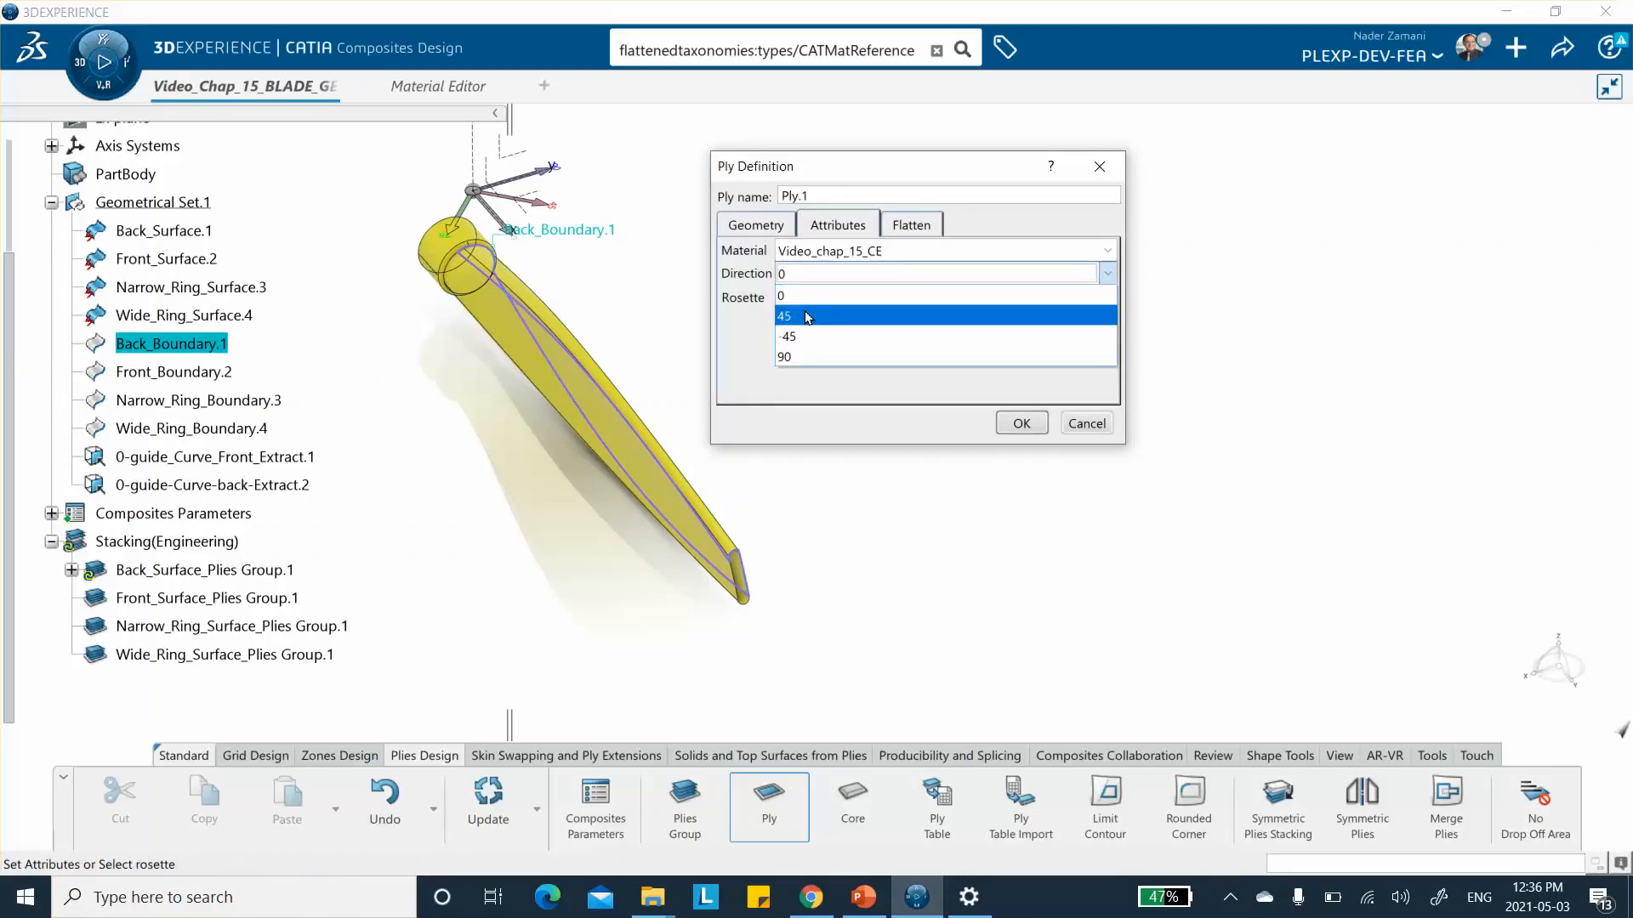
{"action": "left_click", "coordinate": [812, 311]}
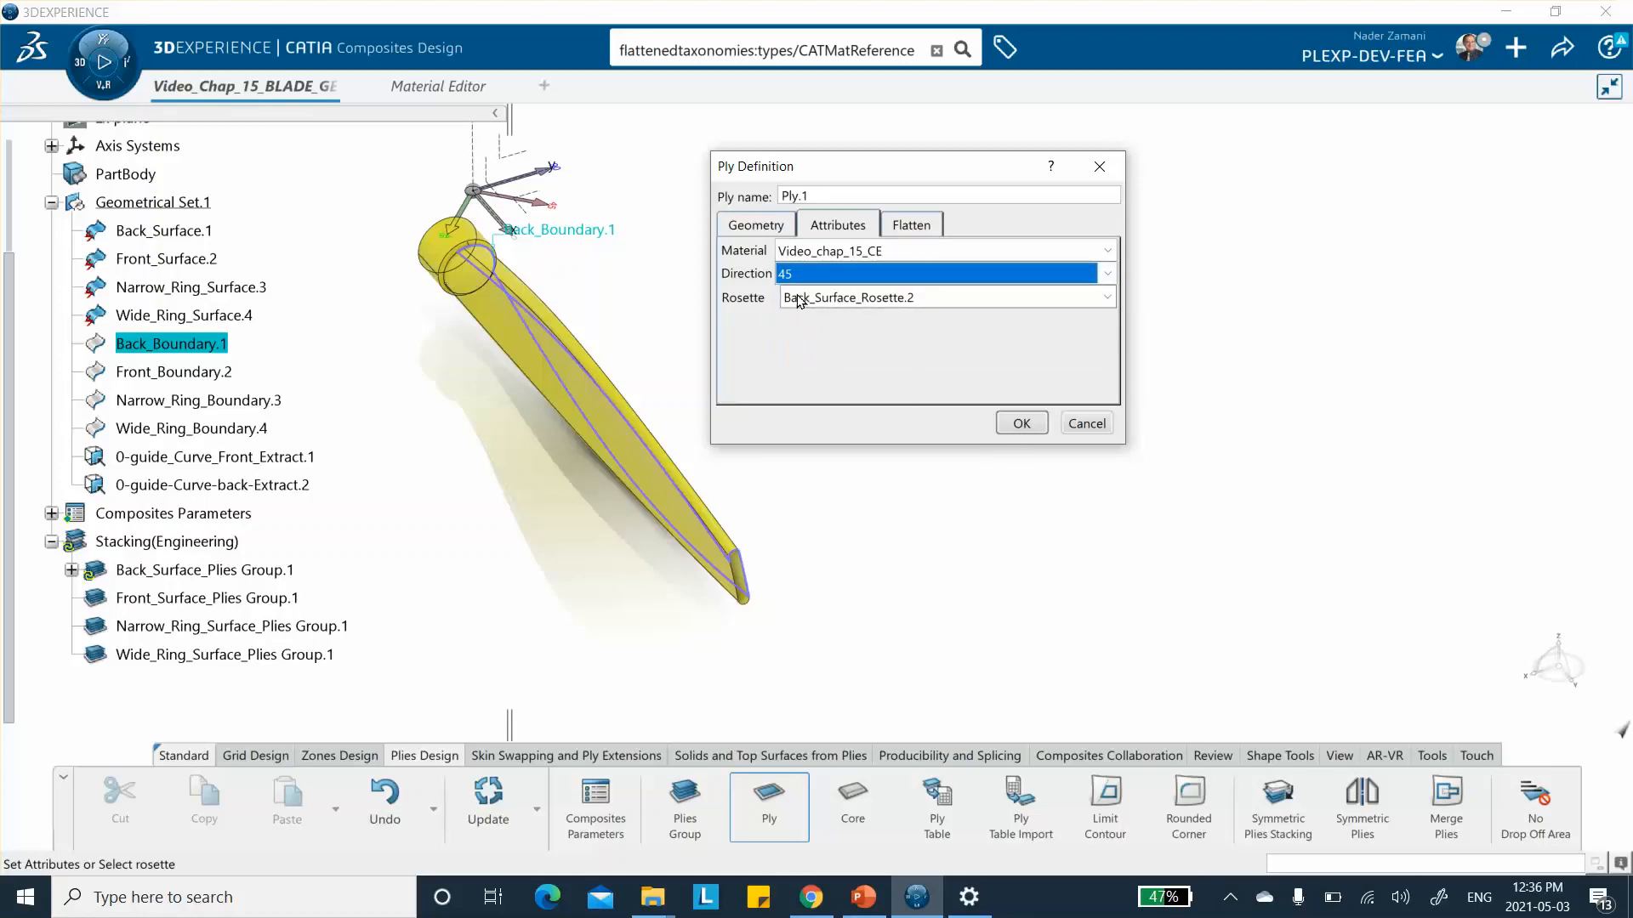
{"action": "left_click", "coordinate": [1012, 424]}
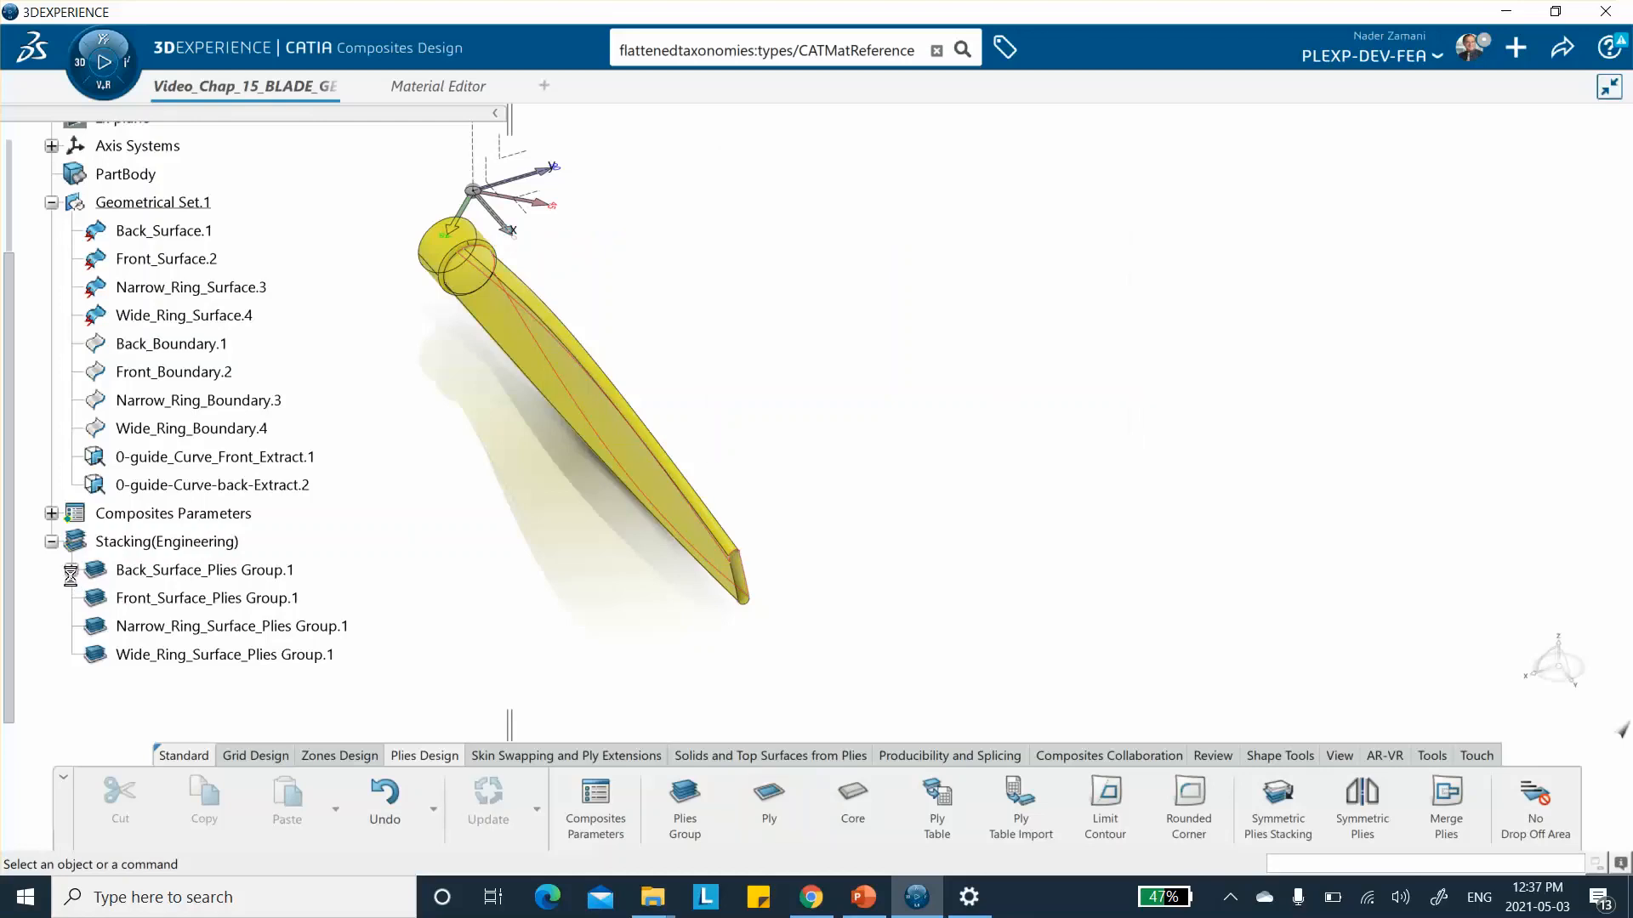
{"action": "left_click", "coordinate": [73, 572]}
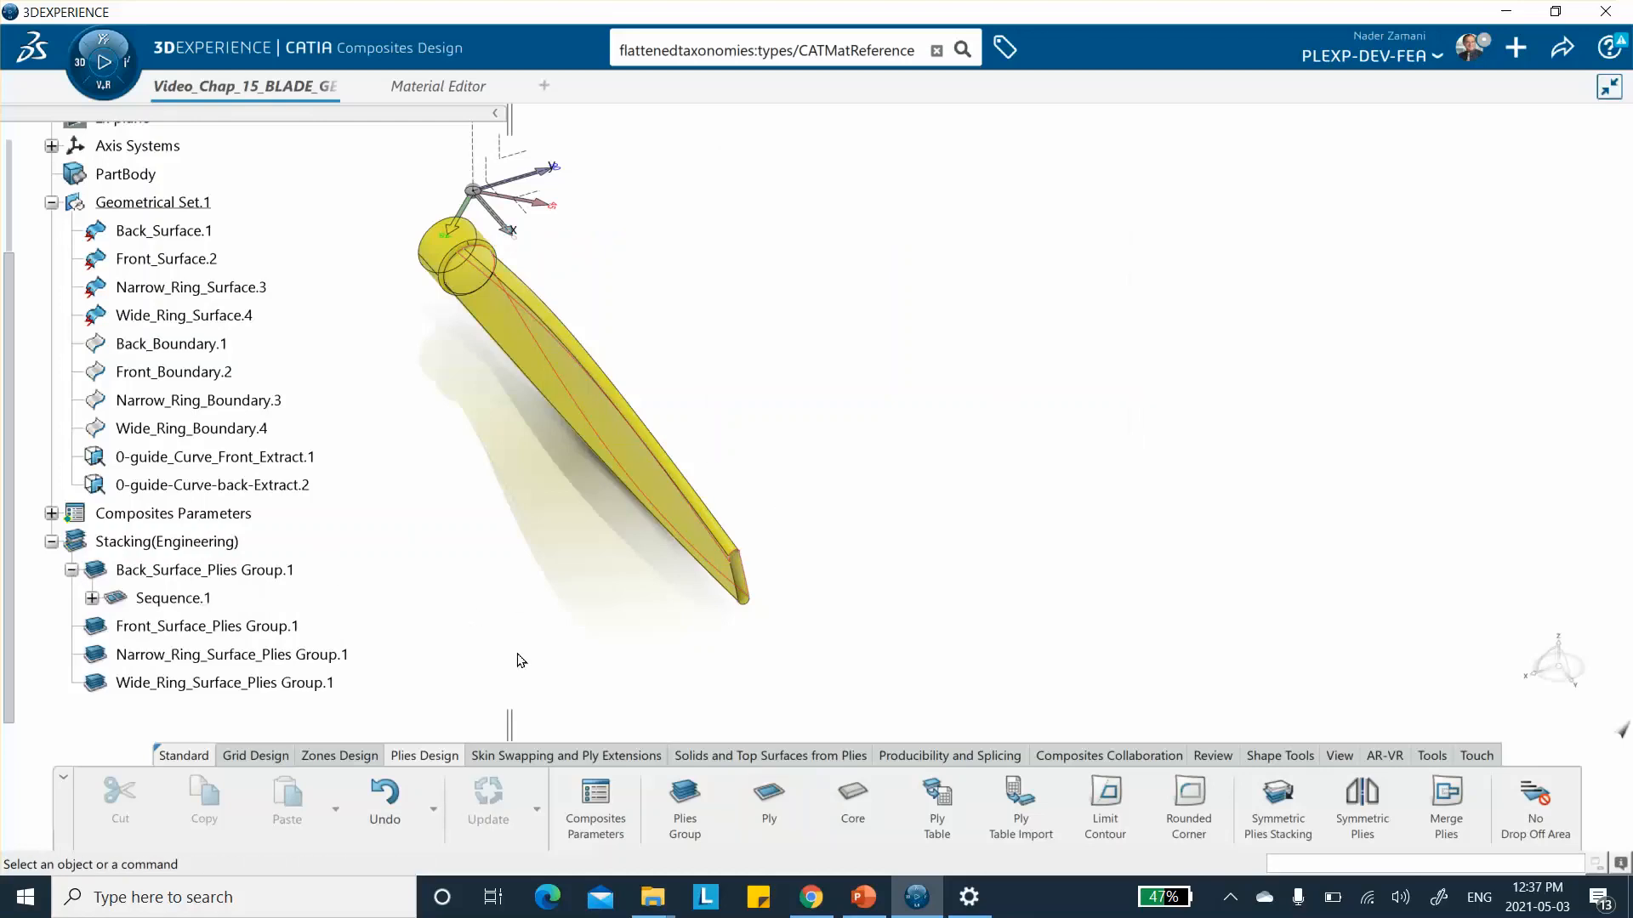
Step: Start a second ply in Back_Surface_Plies Group.1 with Back_Boundary.1 as its contour curve
{"action": "left_click", "coordinate": [769, 795]}
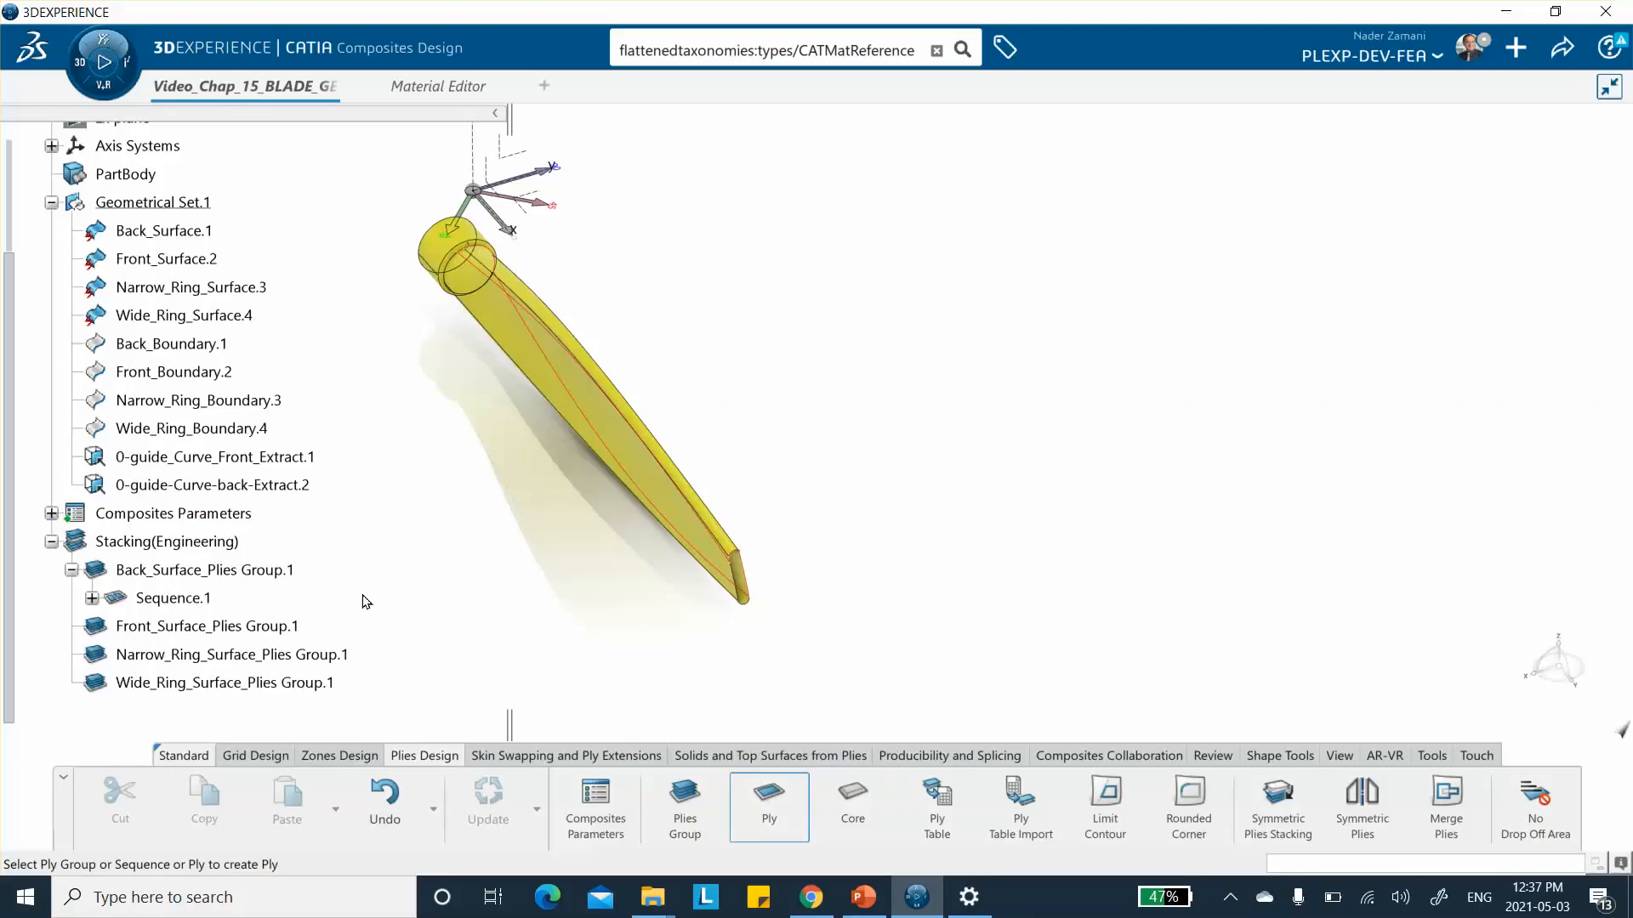
{"action": "left_click", "coordinate": [283, 571]}
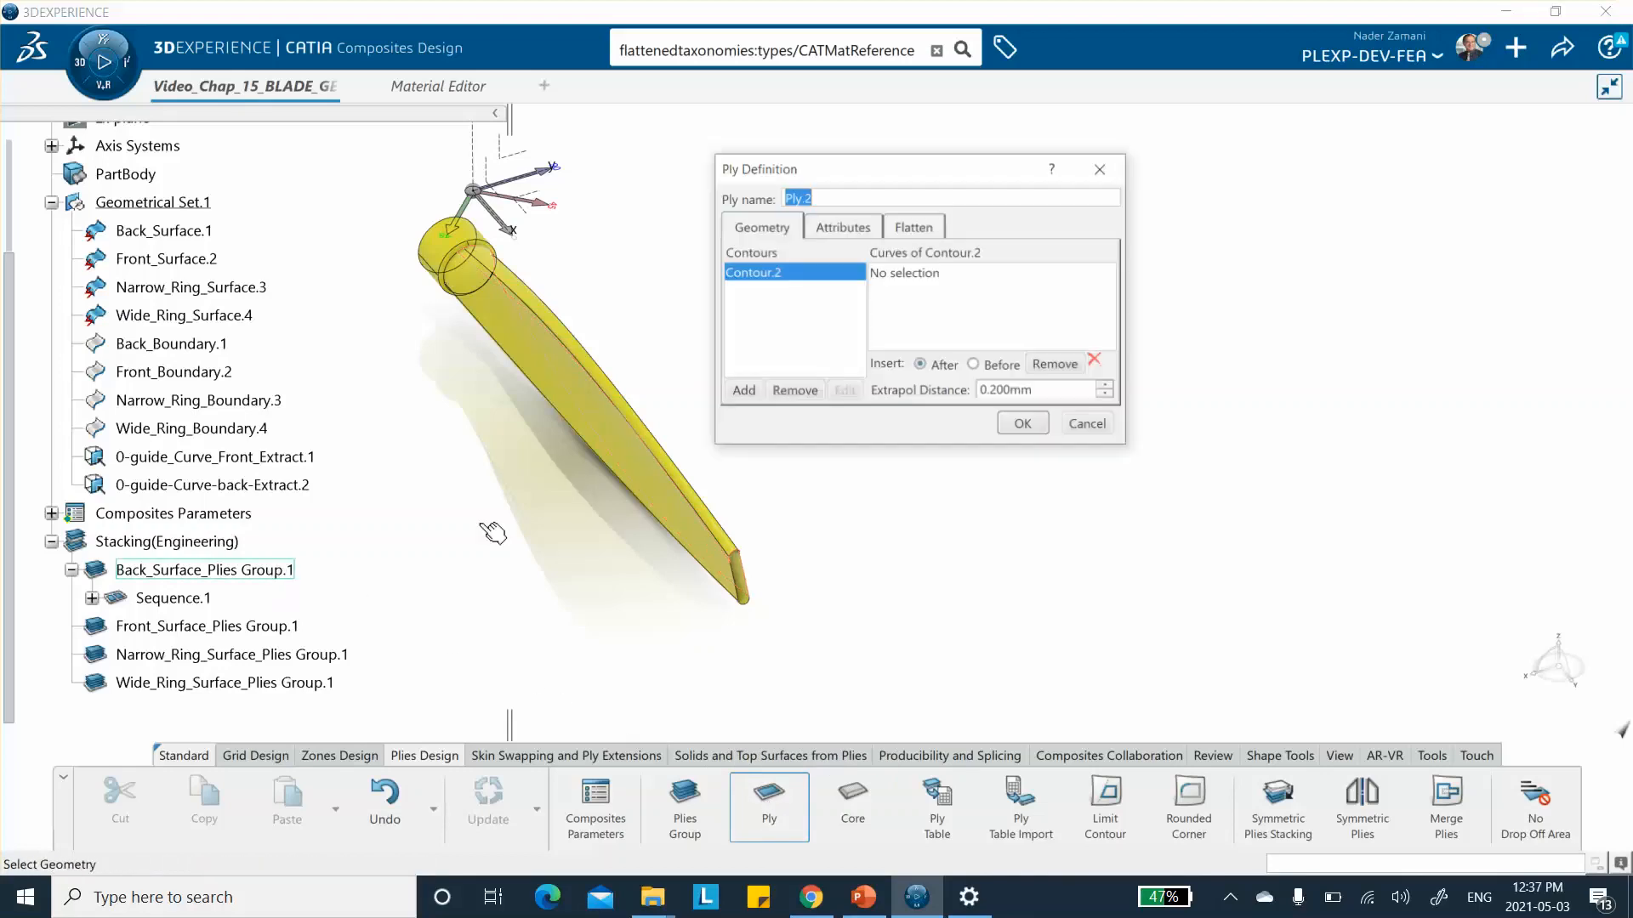
{"action": "left_click", "coordinate": [891, 272]}
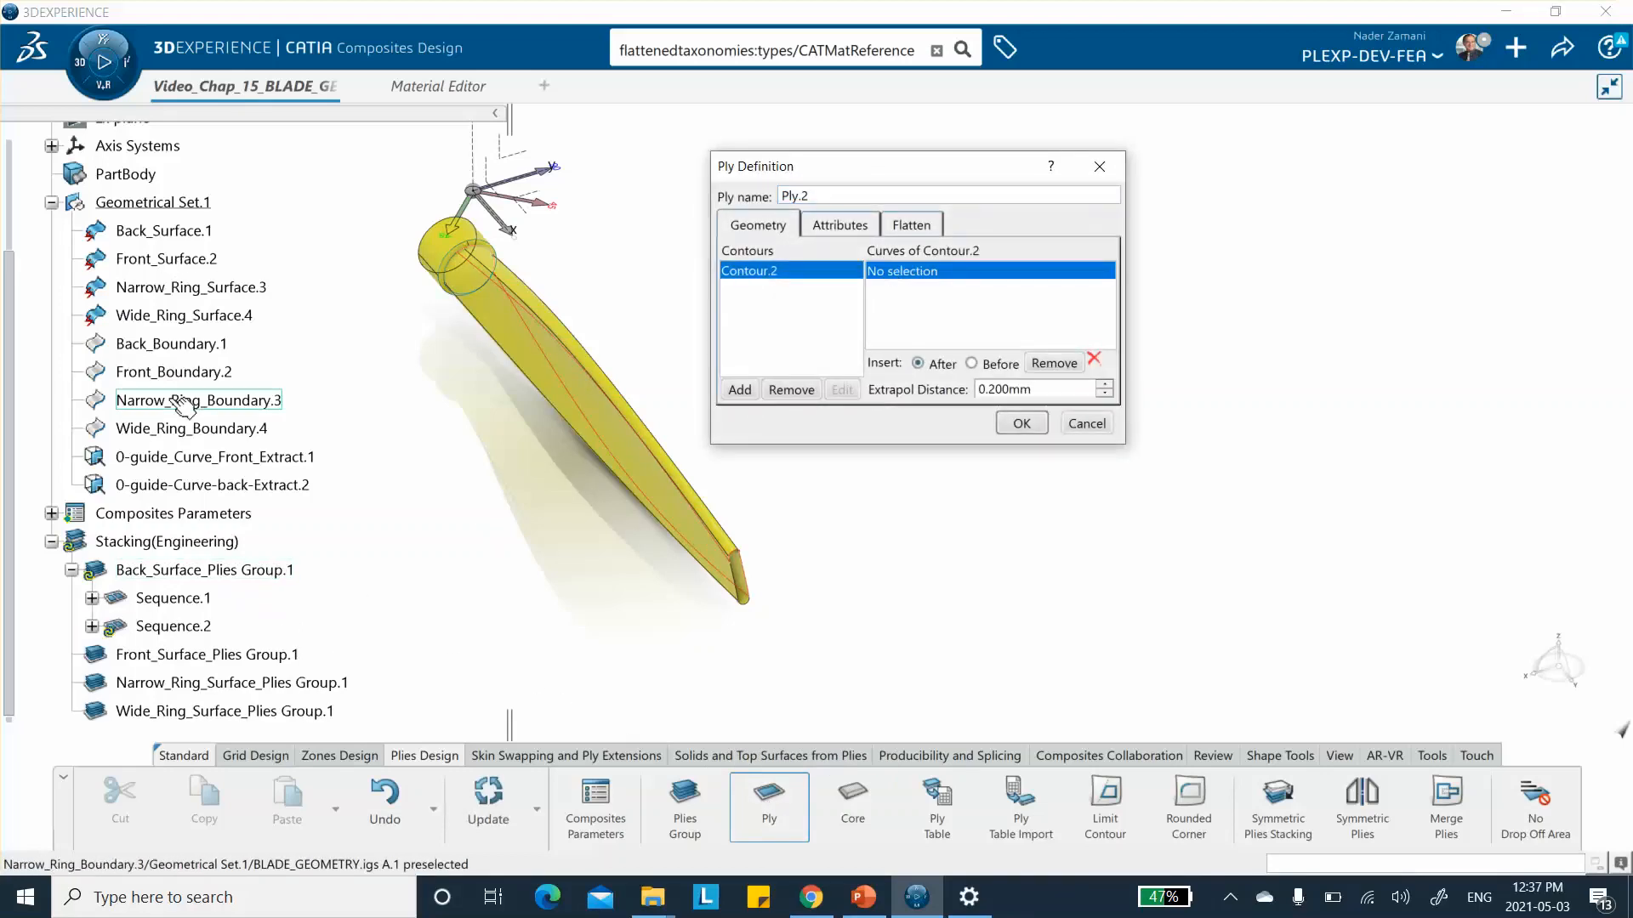
{"action": "left_click", "coordinate": [175, 345]}
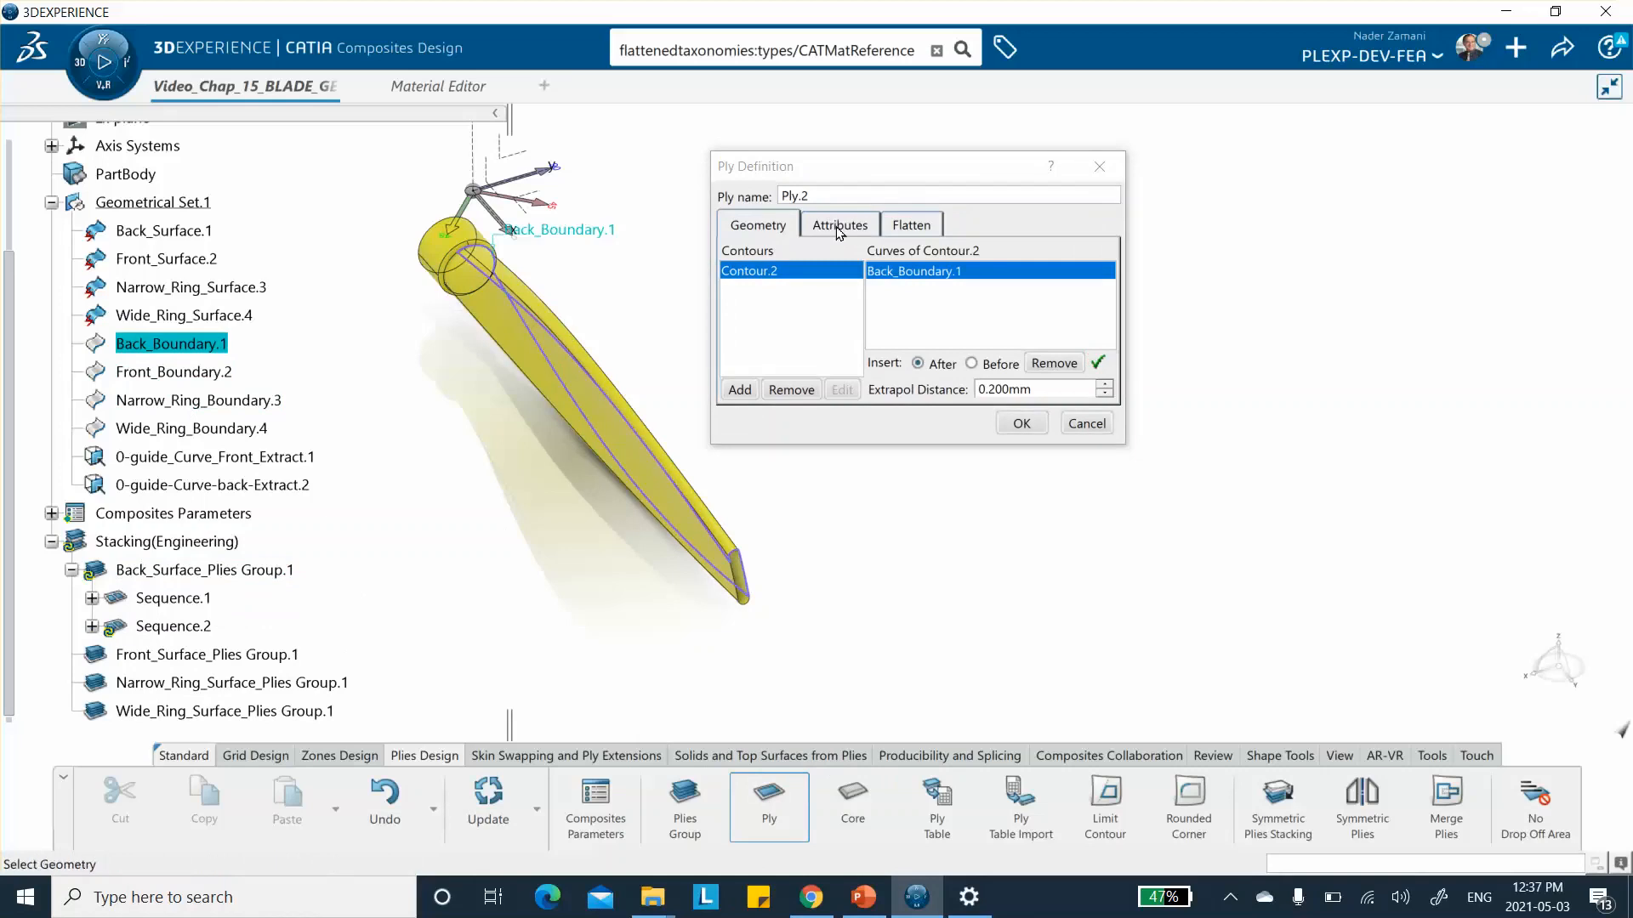
Step: Set the second back surface ply's direction to -45, name it Back_Surface_Ply.2 and accept it
{"action": "left_click", "coordinate": [839, 227]}
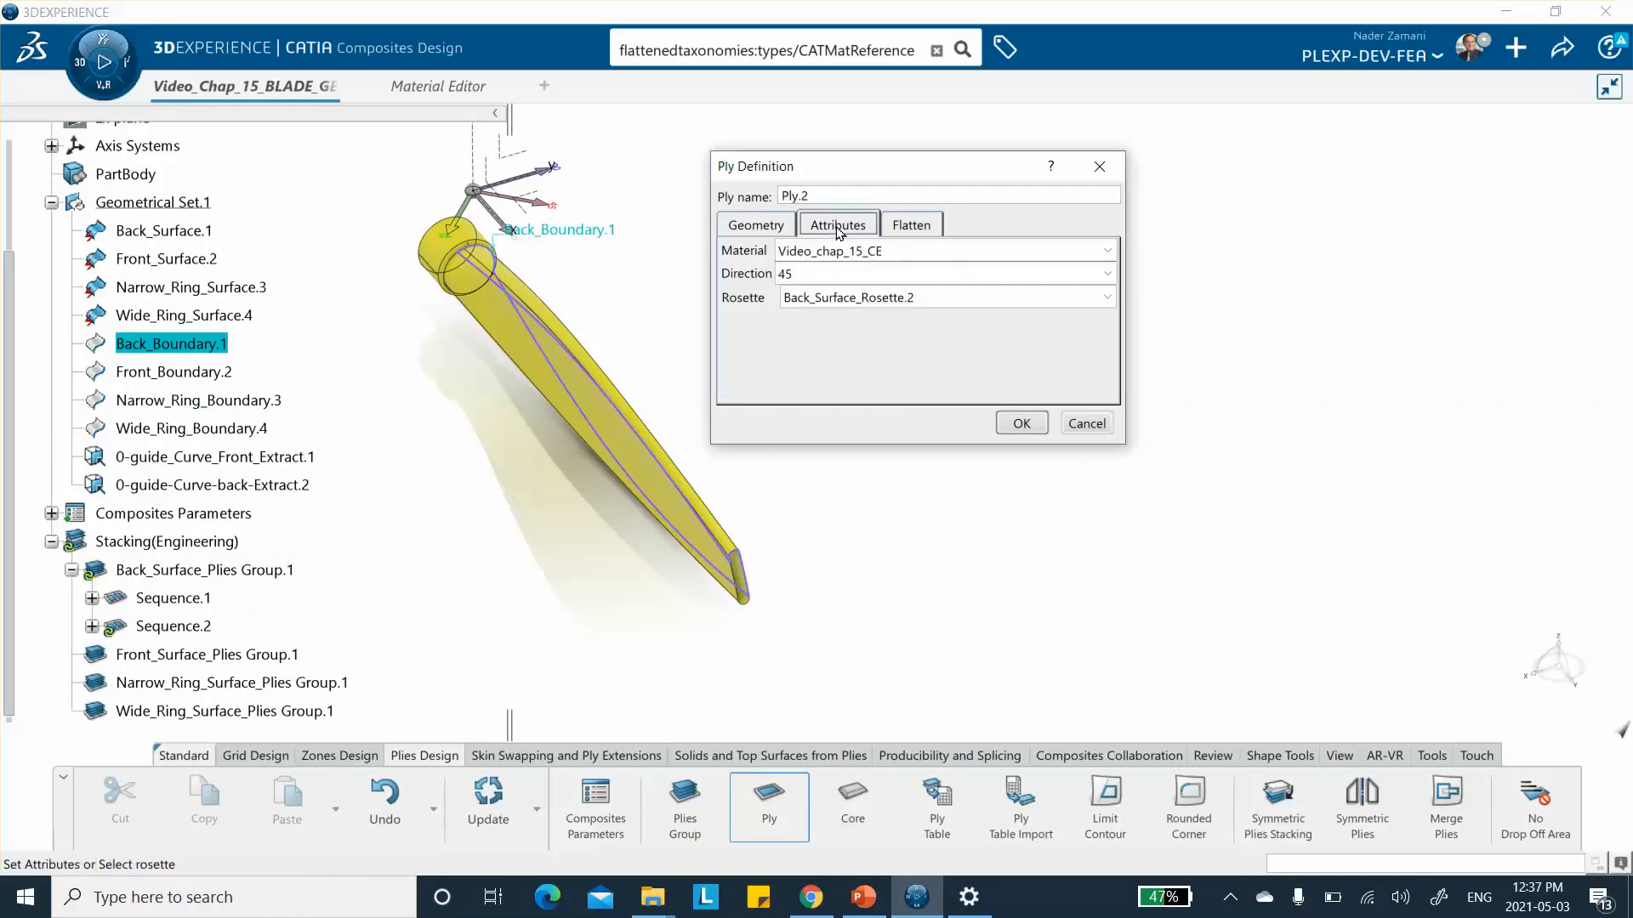
{"action": "left_click", "coordinate": [789, 274]}
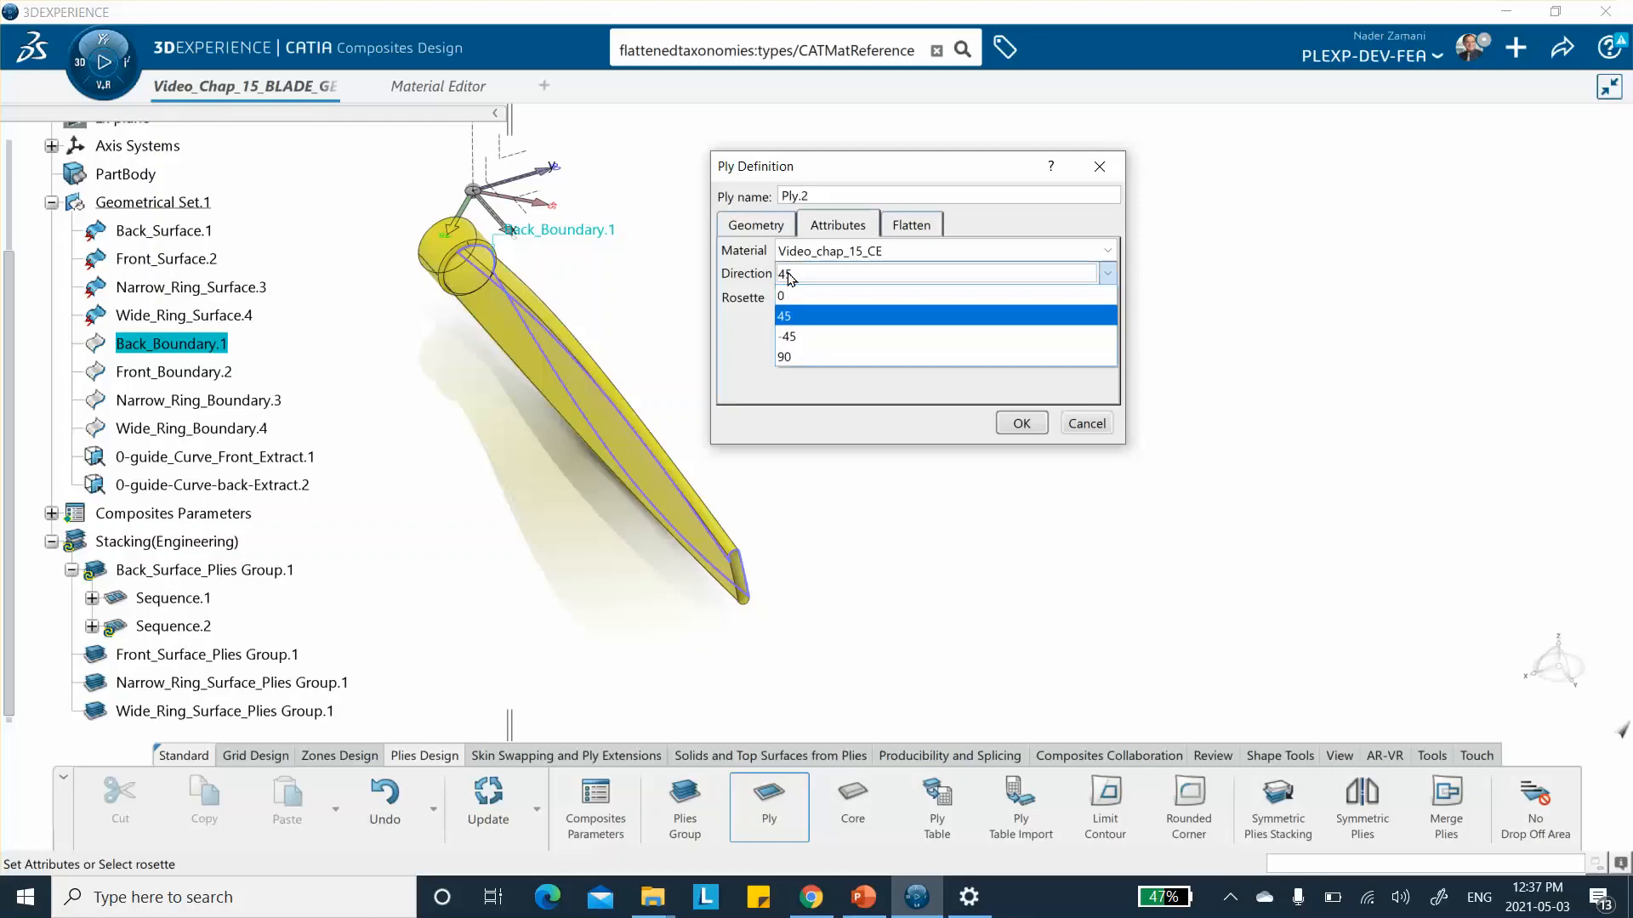
{"action": "left_click", "coordinate": [795, 336]}
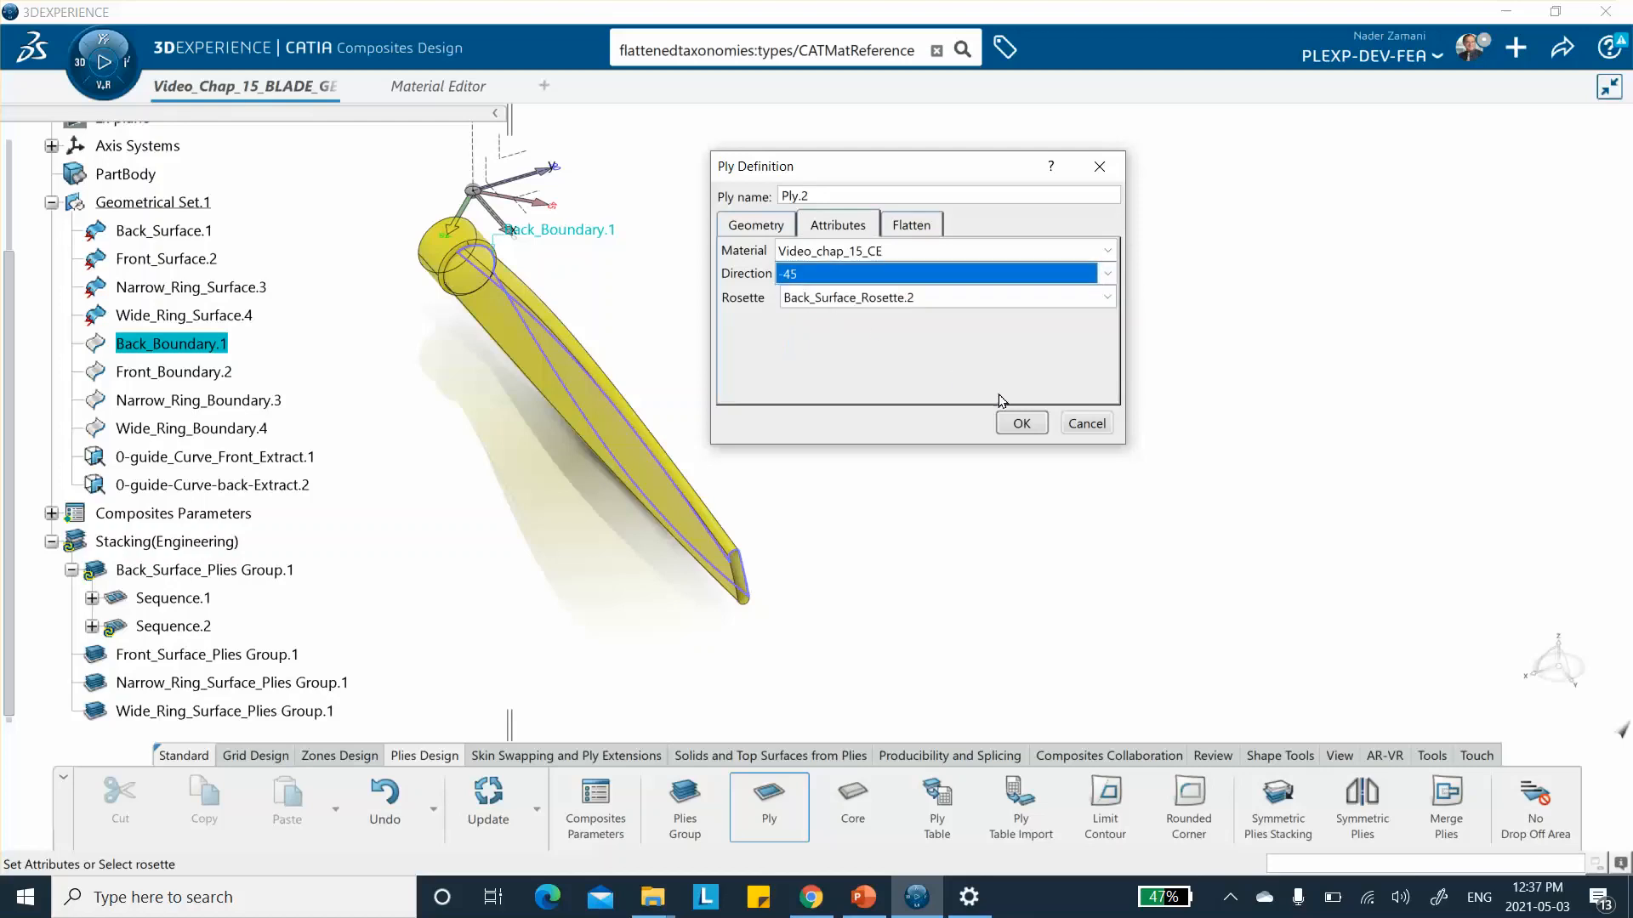
{"action": "left_click", "coordinate": [782, 194]}
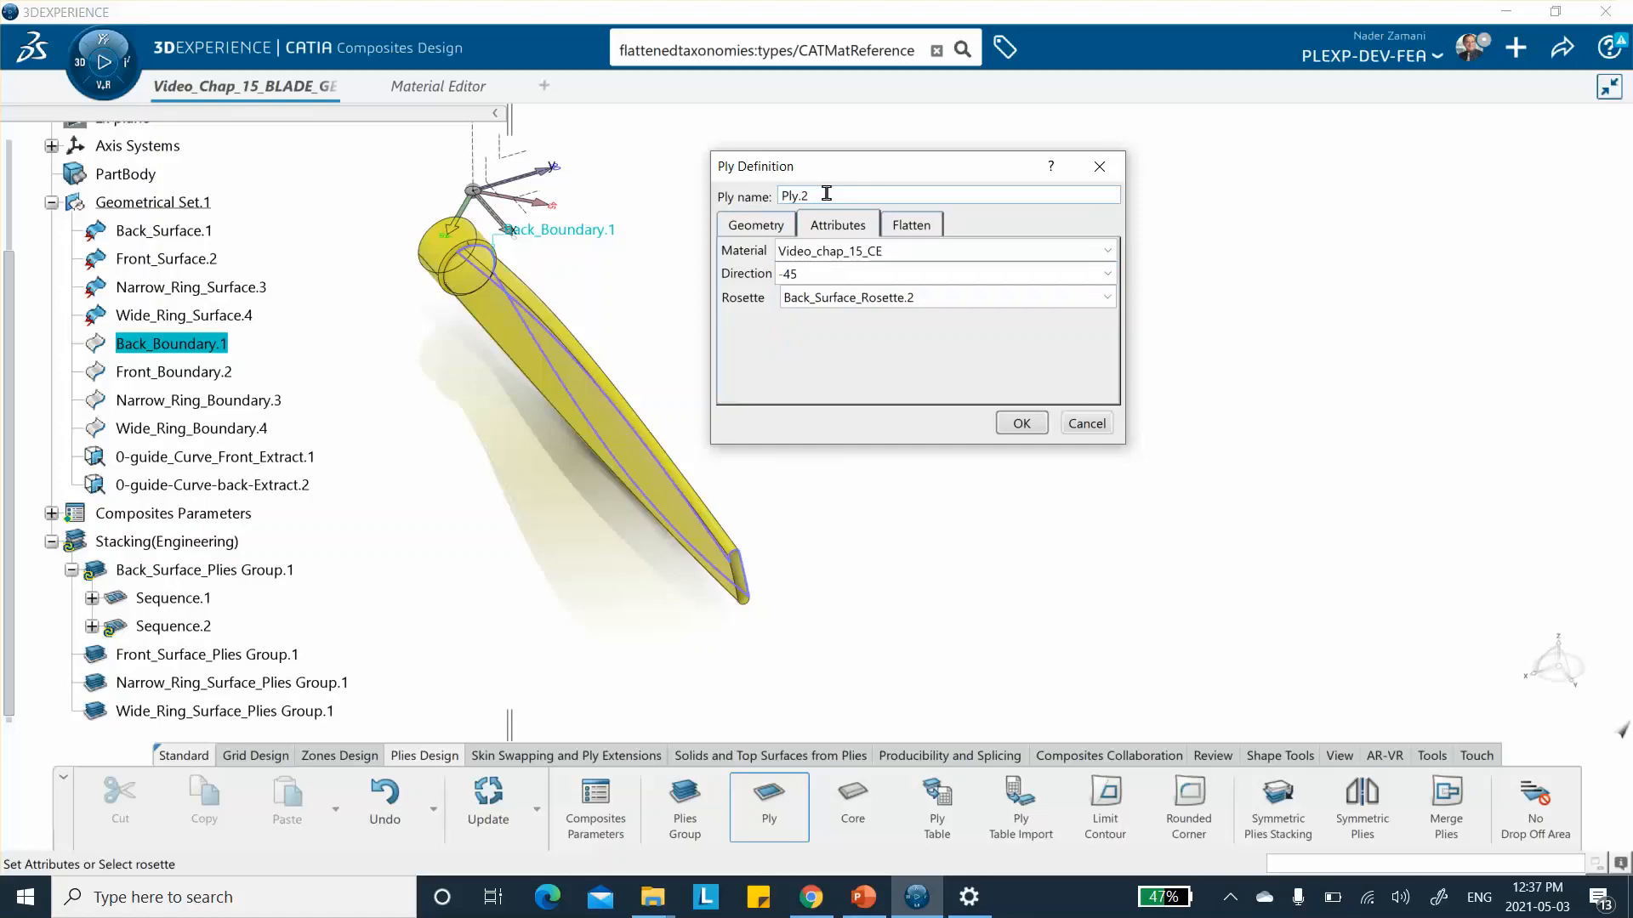
{"action": "type", "text": "B"}
{"action": "type", "text": "ack_Surface_"}
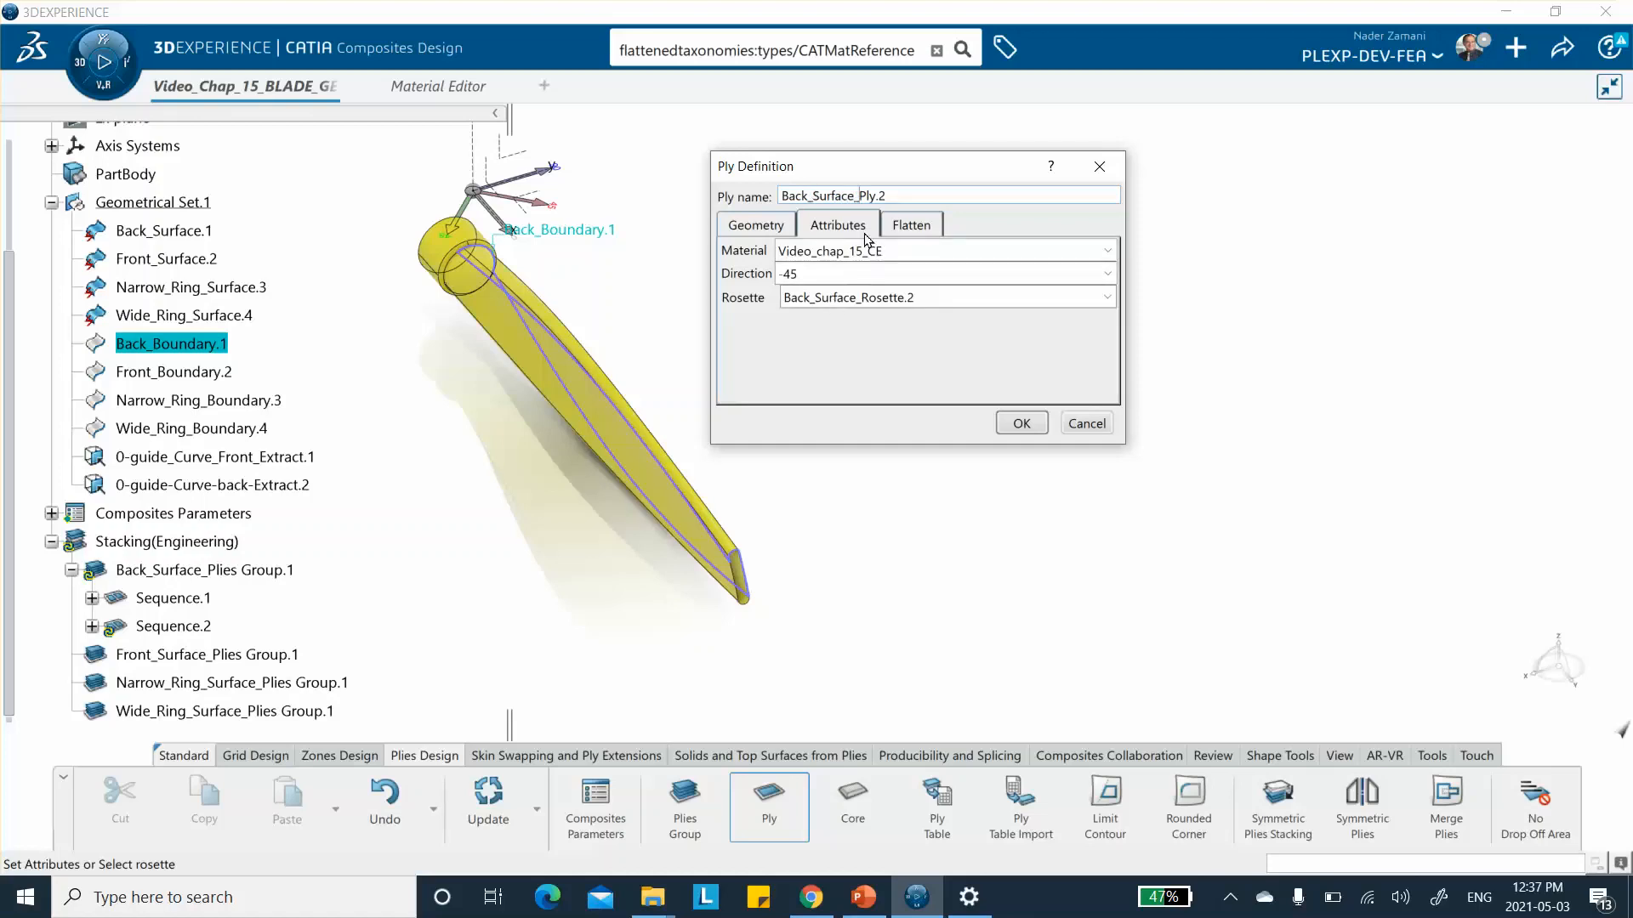
{"action": "left_click", "coordinate": [1019, 422]}
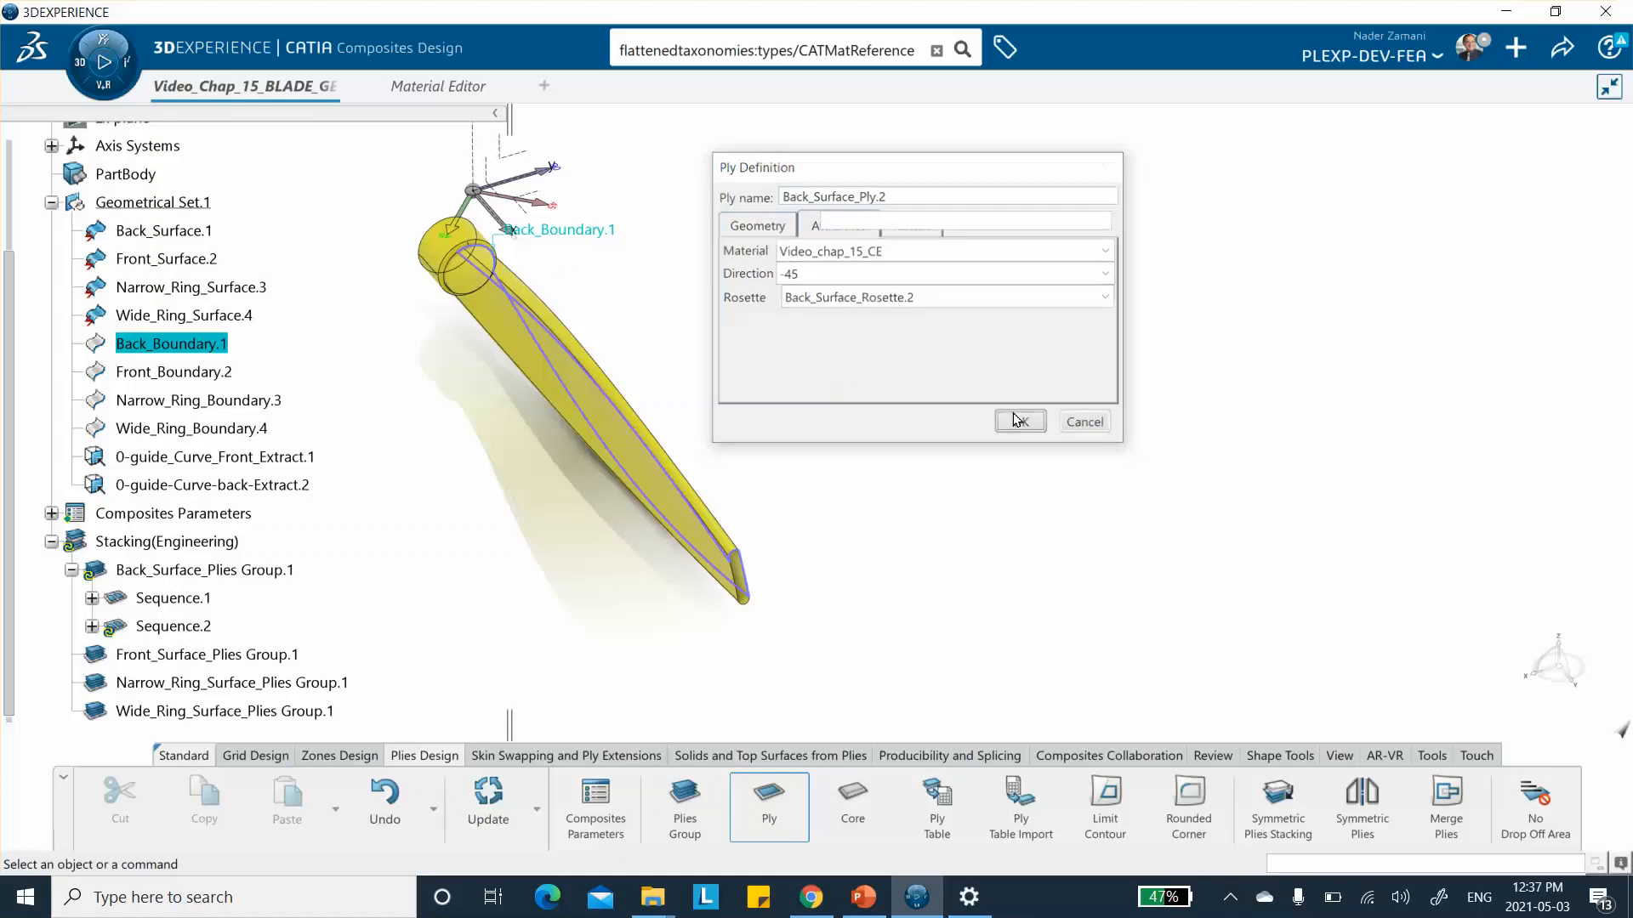
Step: Rename Ply.1 under Sequence.1 as Back_Surface_Ply.1, accept it and expand Sequence.2 in the tree
{"action": "left_click", "coordinate": [91, 599]}
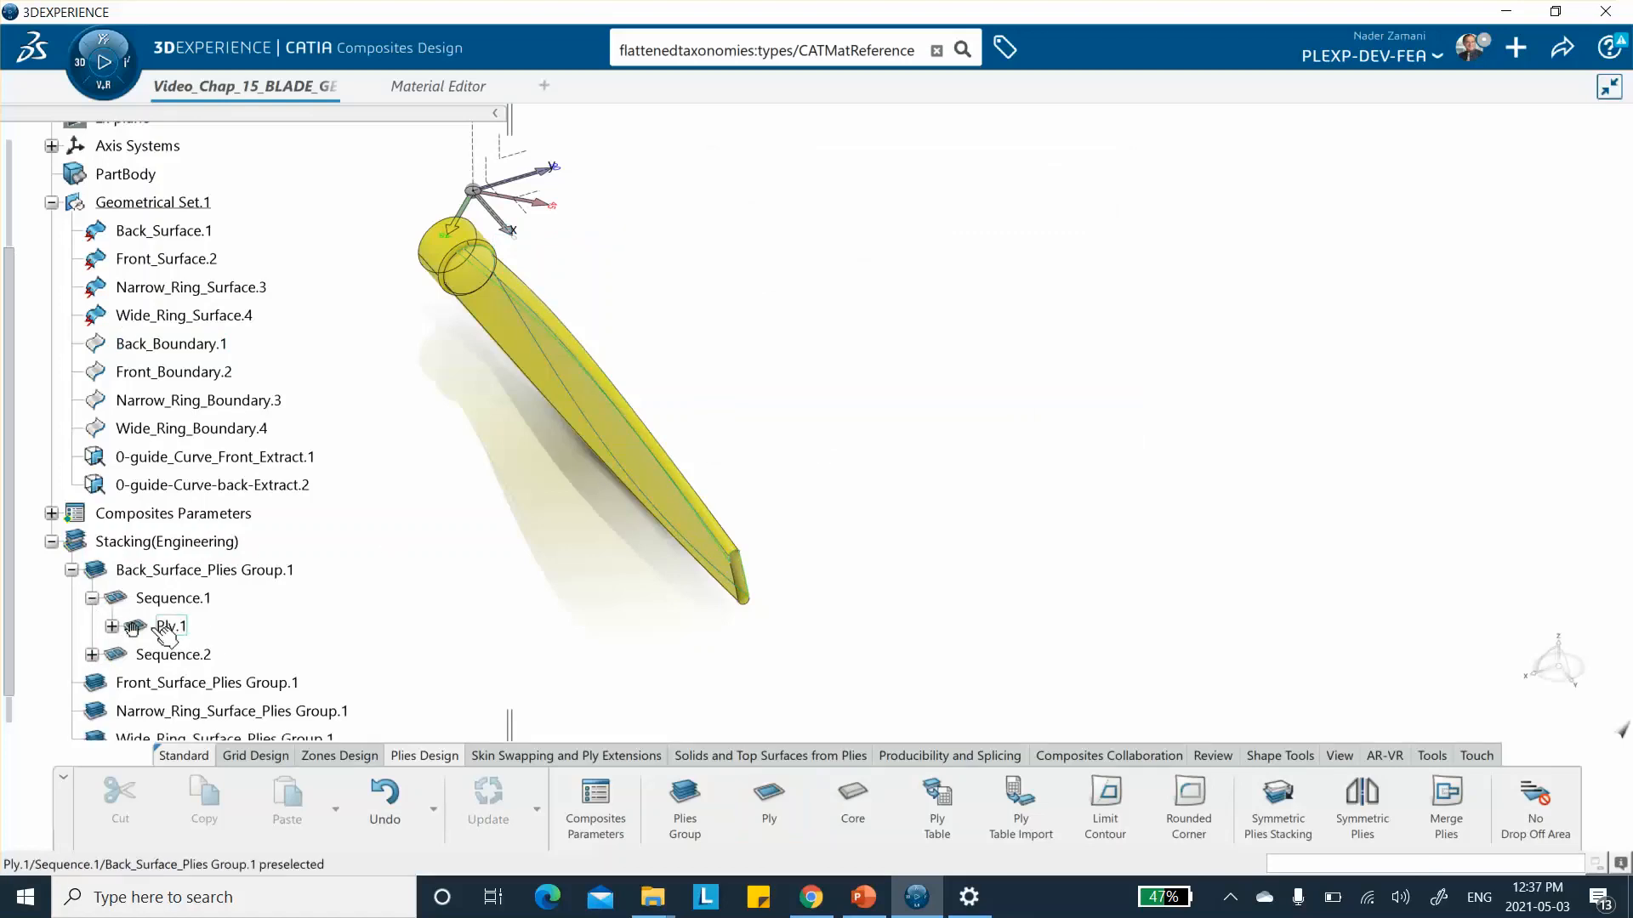
{"action": "left_click", "coordinate": [168, 628]}
{"action": "double_click", "coordinate": [171, 627]}
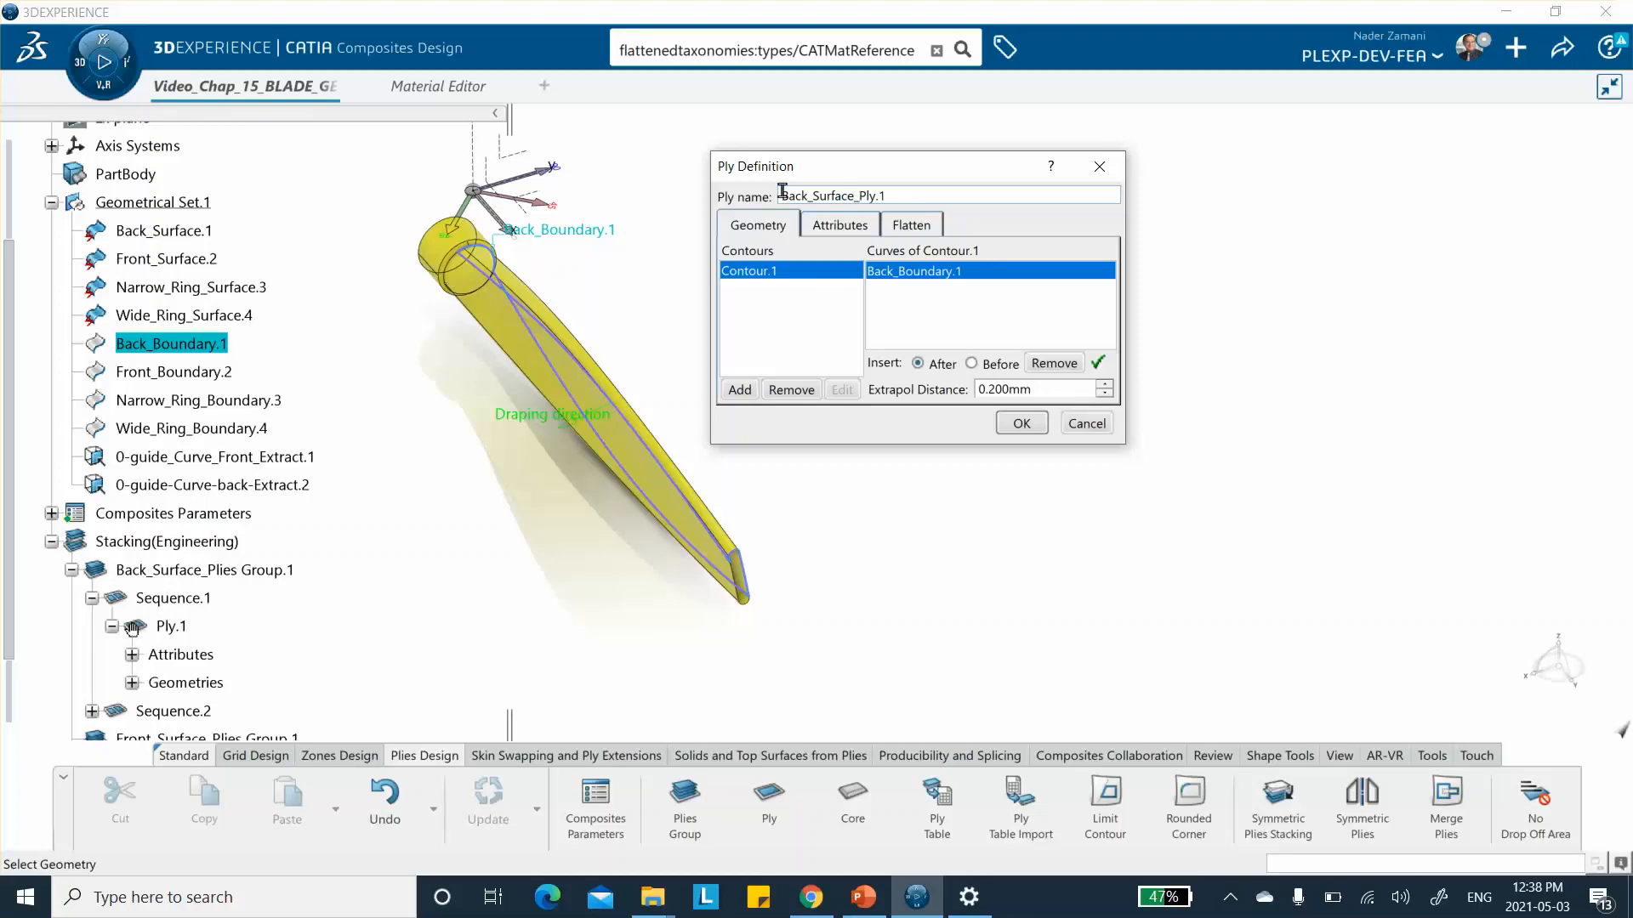
{"action": "left_click", "coordinate": [1023, 425]}
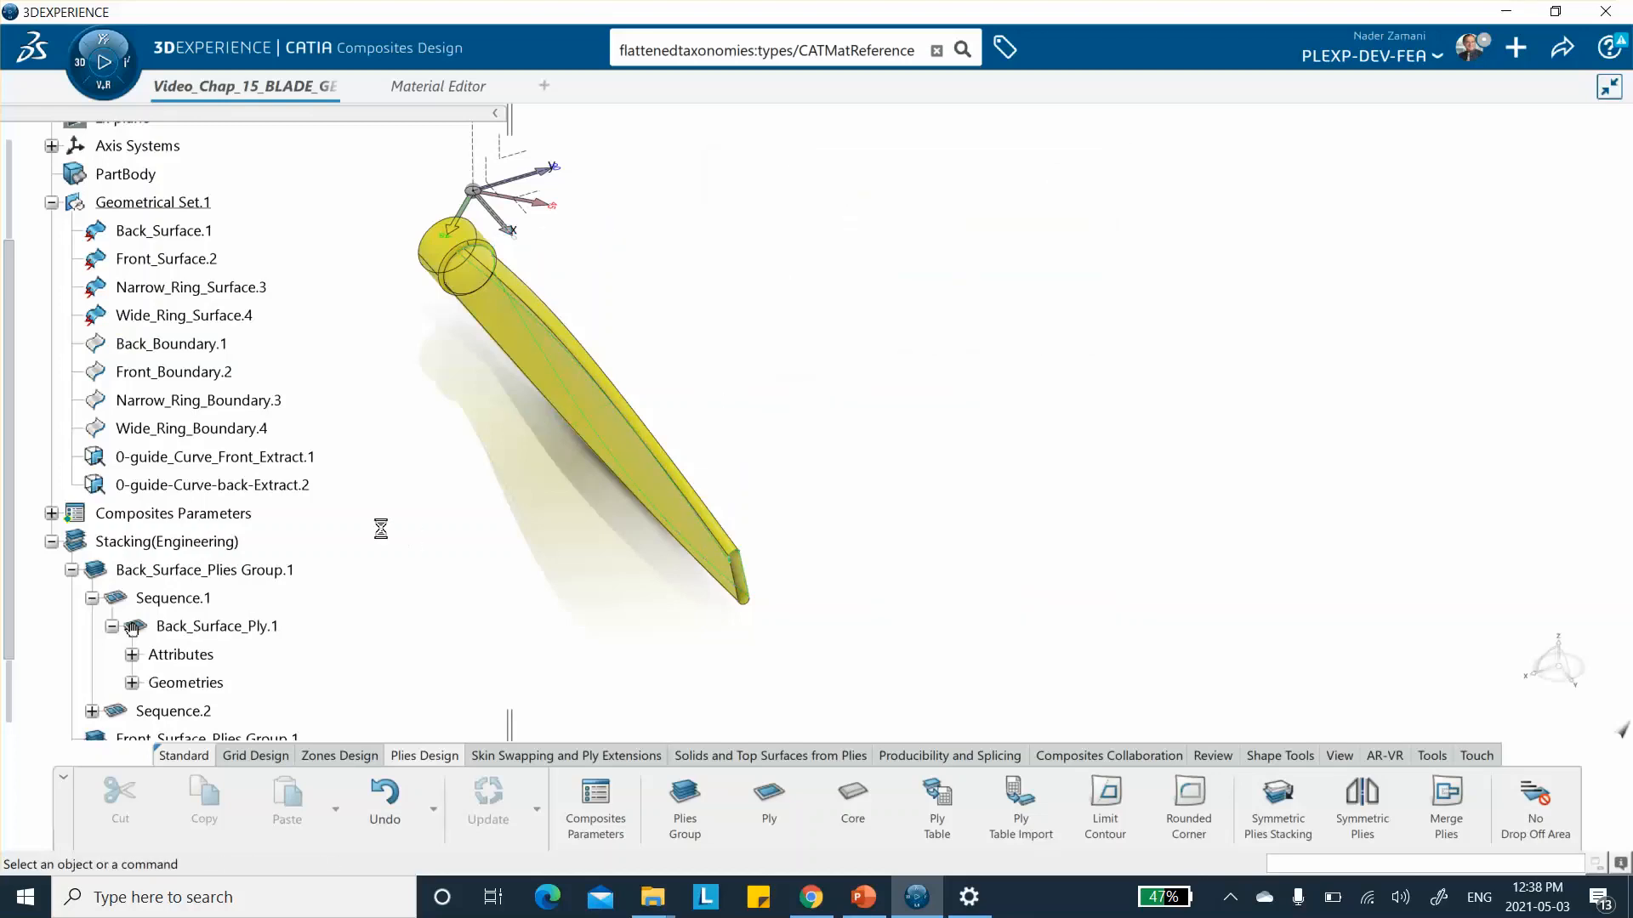
{"action": "scroll", "coordinate": [346, 510], "scroll_direction": "down", "scroll_amount": 3}
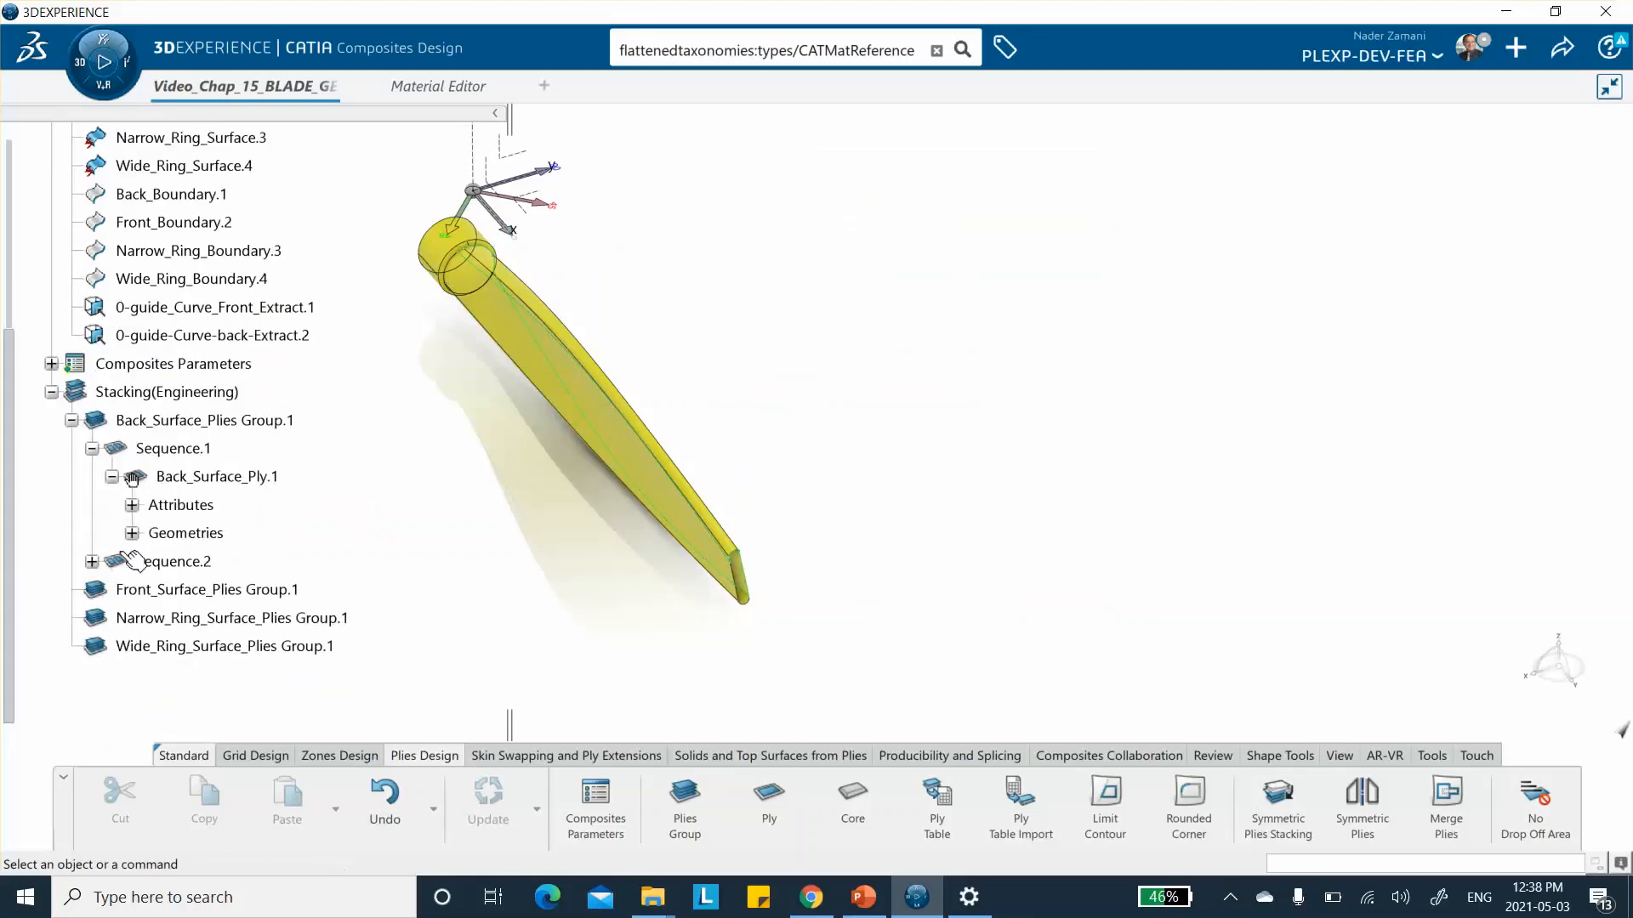
{"action": "left_click", "coordinate": [92, 561]}
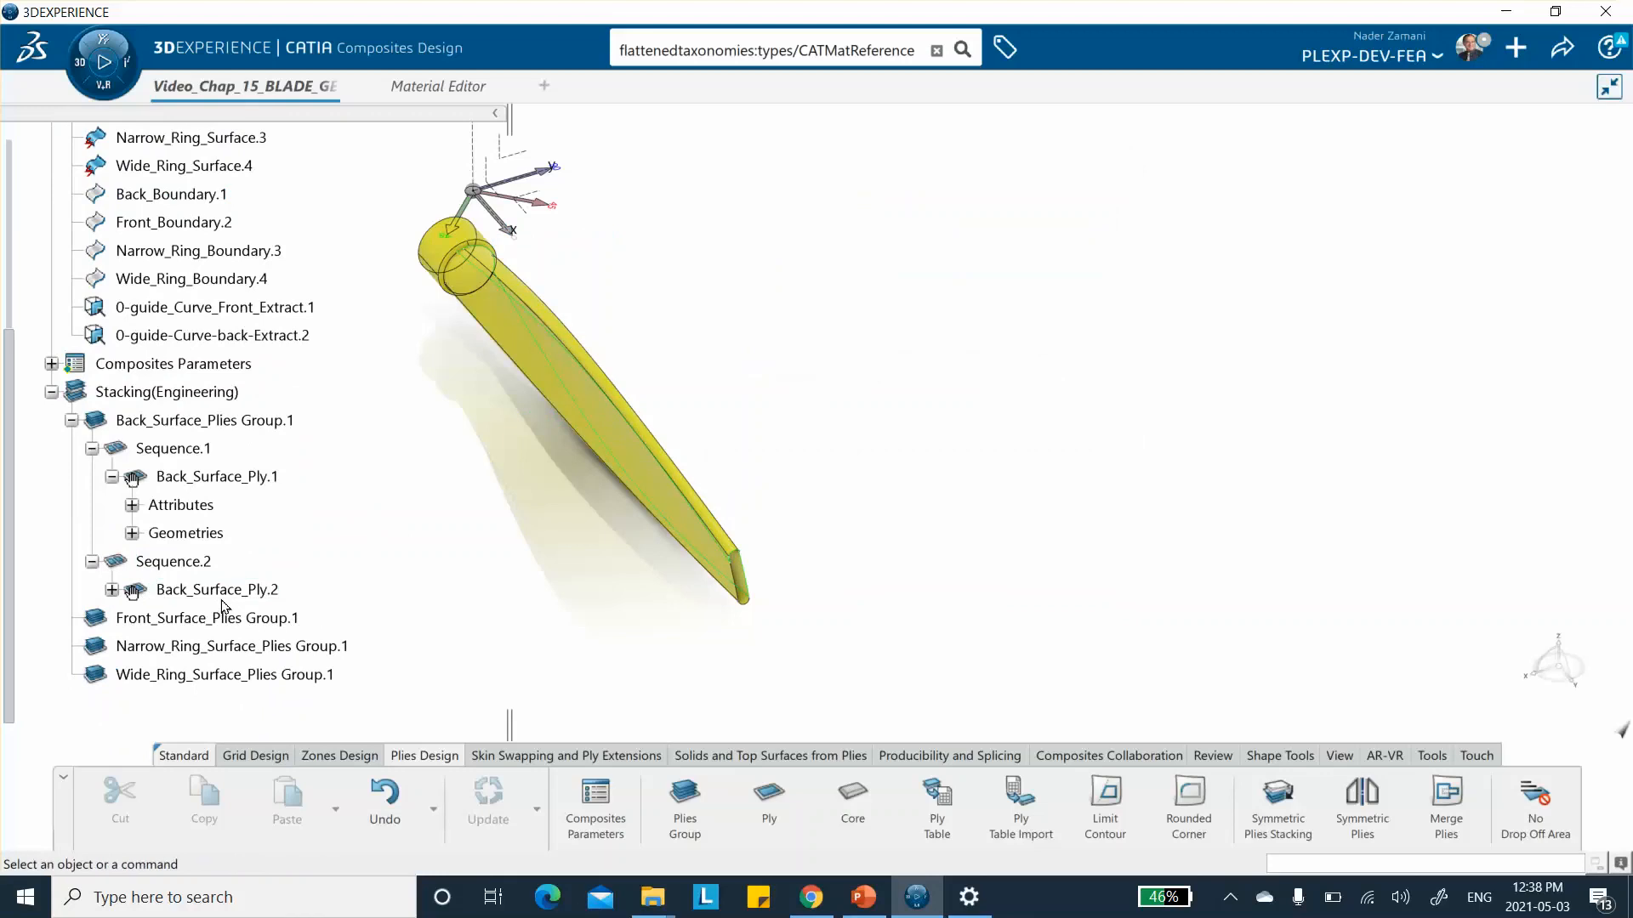
Step: Start a third ply in Back_Surface_Plies Group.1, named Back_Surface_Ply.3, with Back_Boundary.1 as its contour curve
{"action": "left_click", "coordinate": [767, 800]}
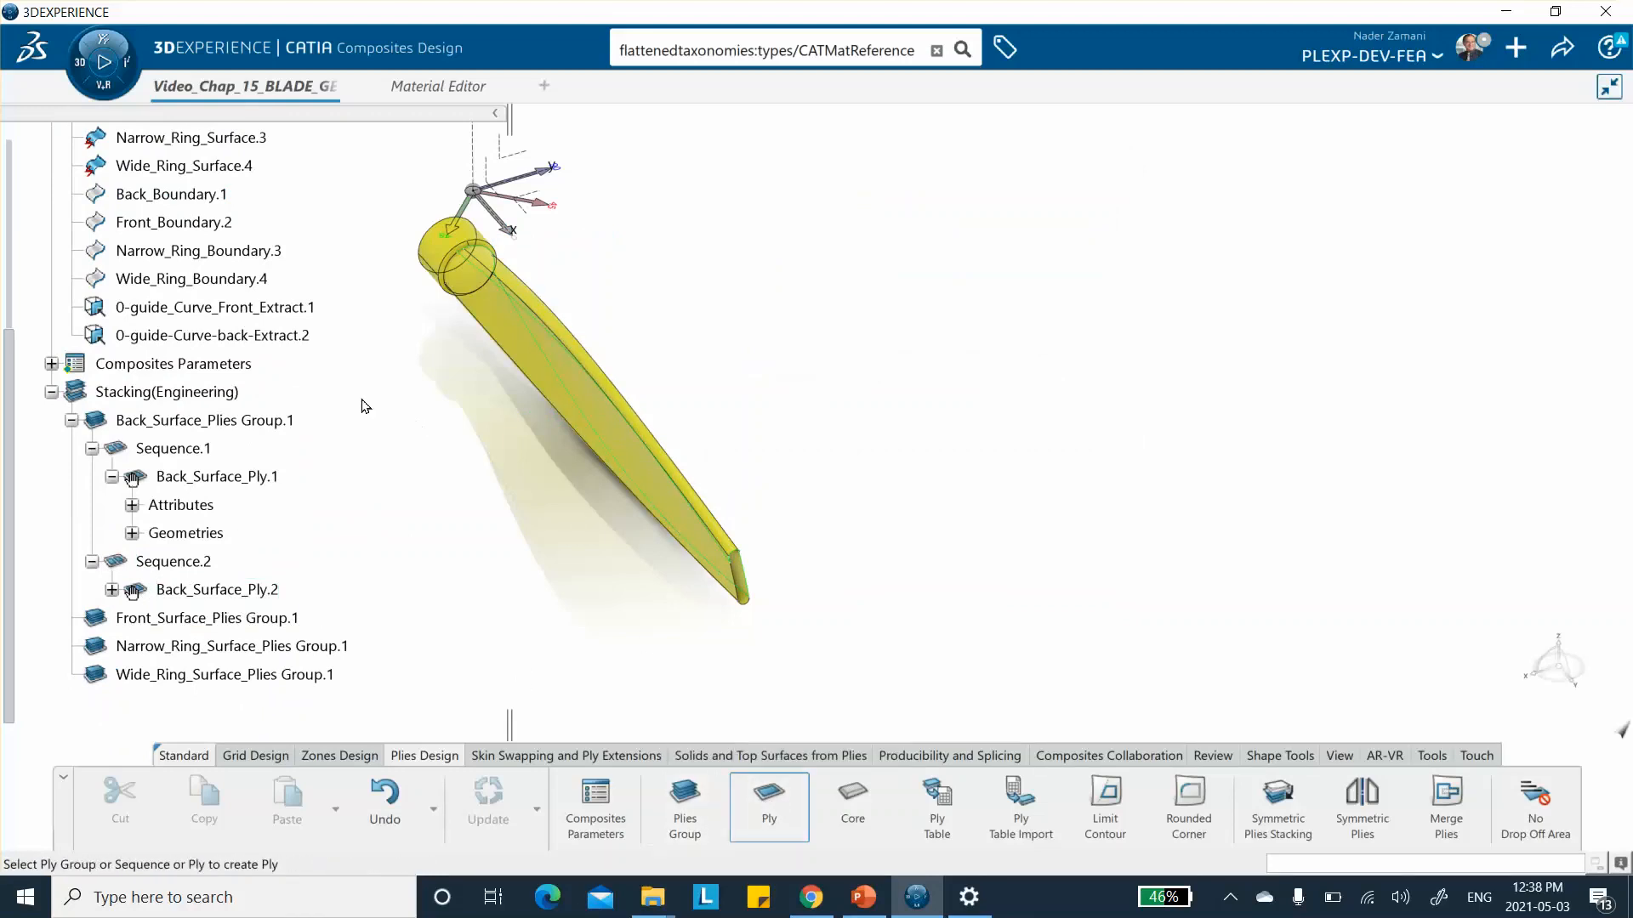
{"action": "left_click", "coordinate": [182, 419]}
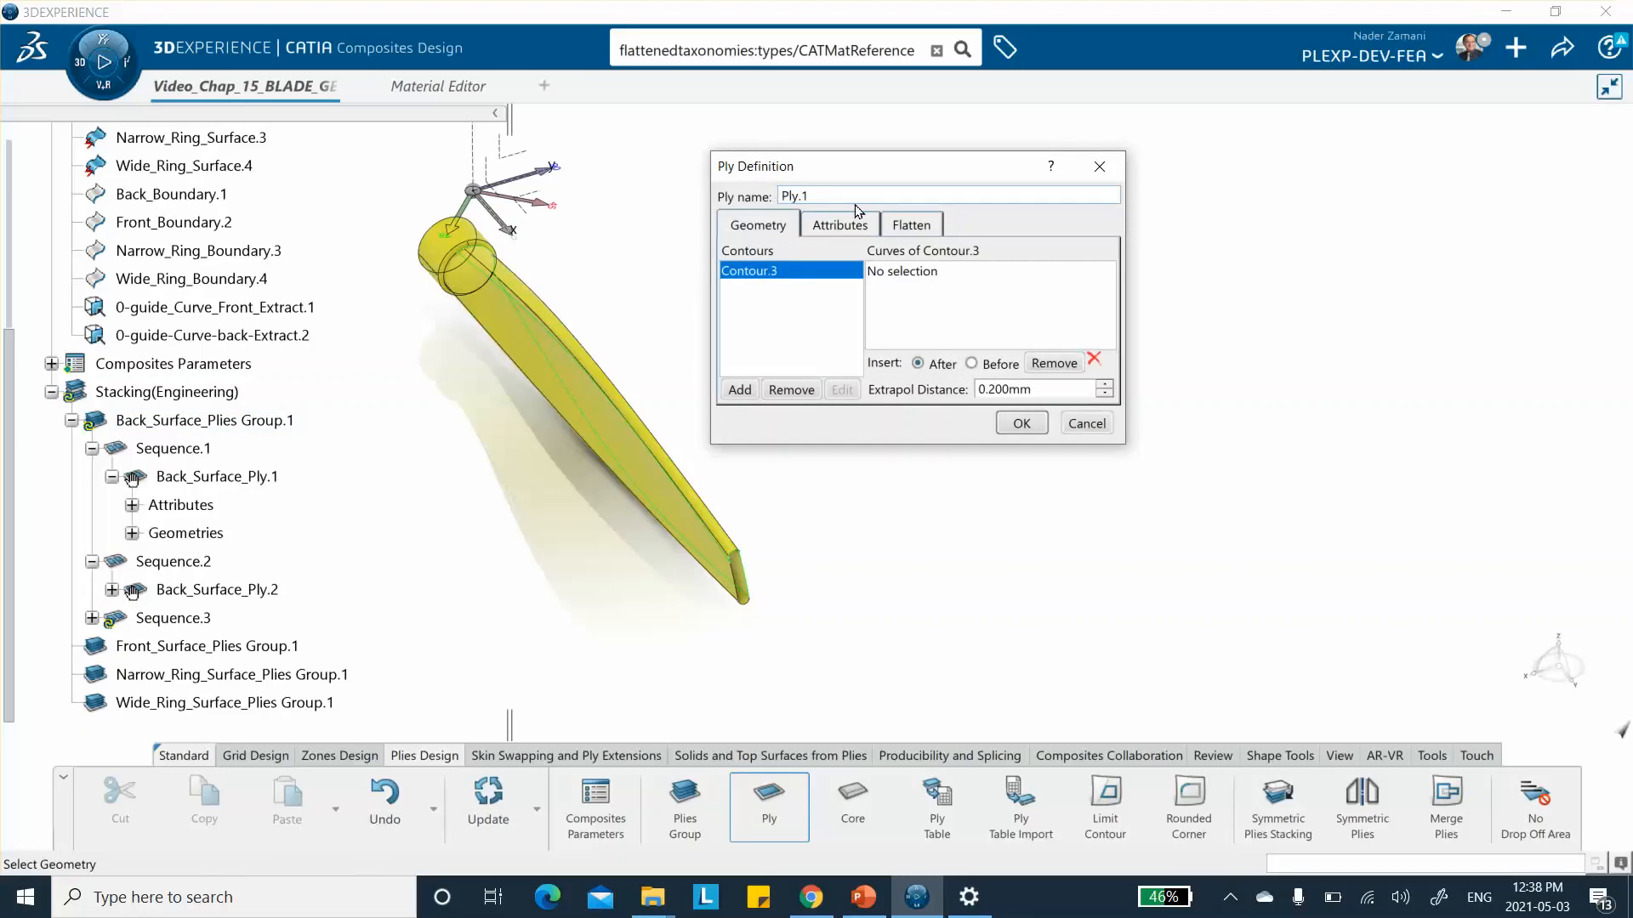
{"action": "type", "text": "Back_Surface_"}
{"action": "left_click", "coordinate": [885, 197]}
{"action": "key", "text": "BackSpace"}
{"action": "type", "text": "3"}
{"action": "left_click", "coordinate": [890, 272]}
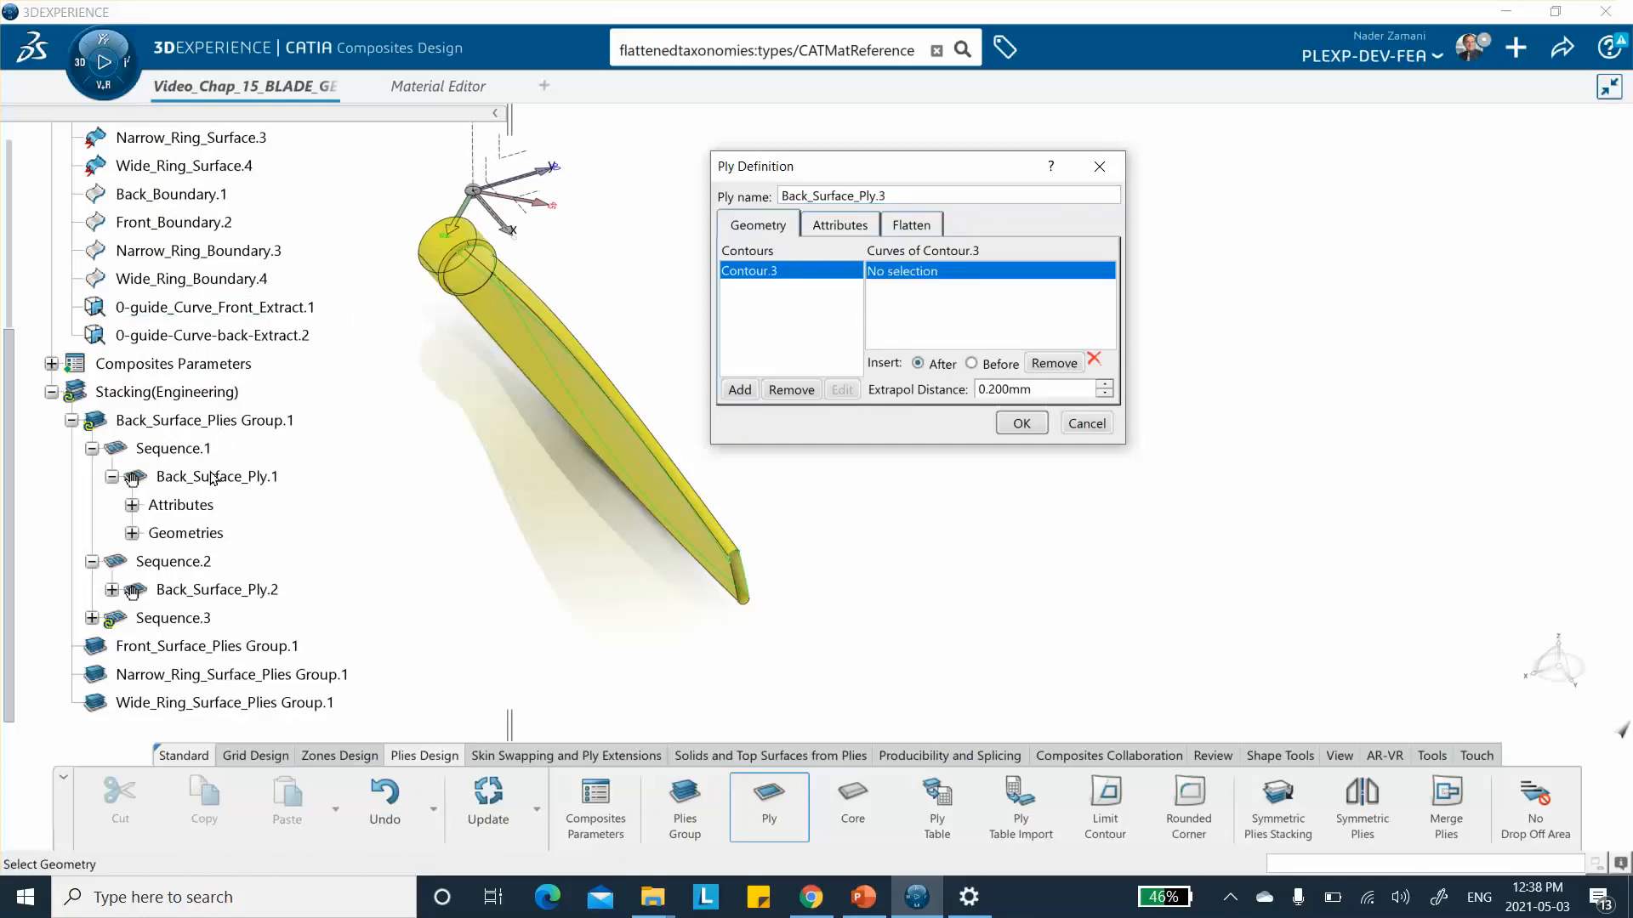
{"action": "left_click", "coordinate": [198, 200]}
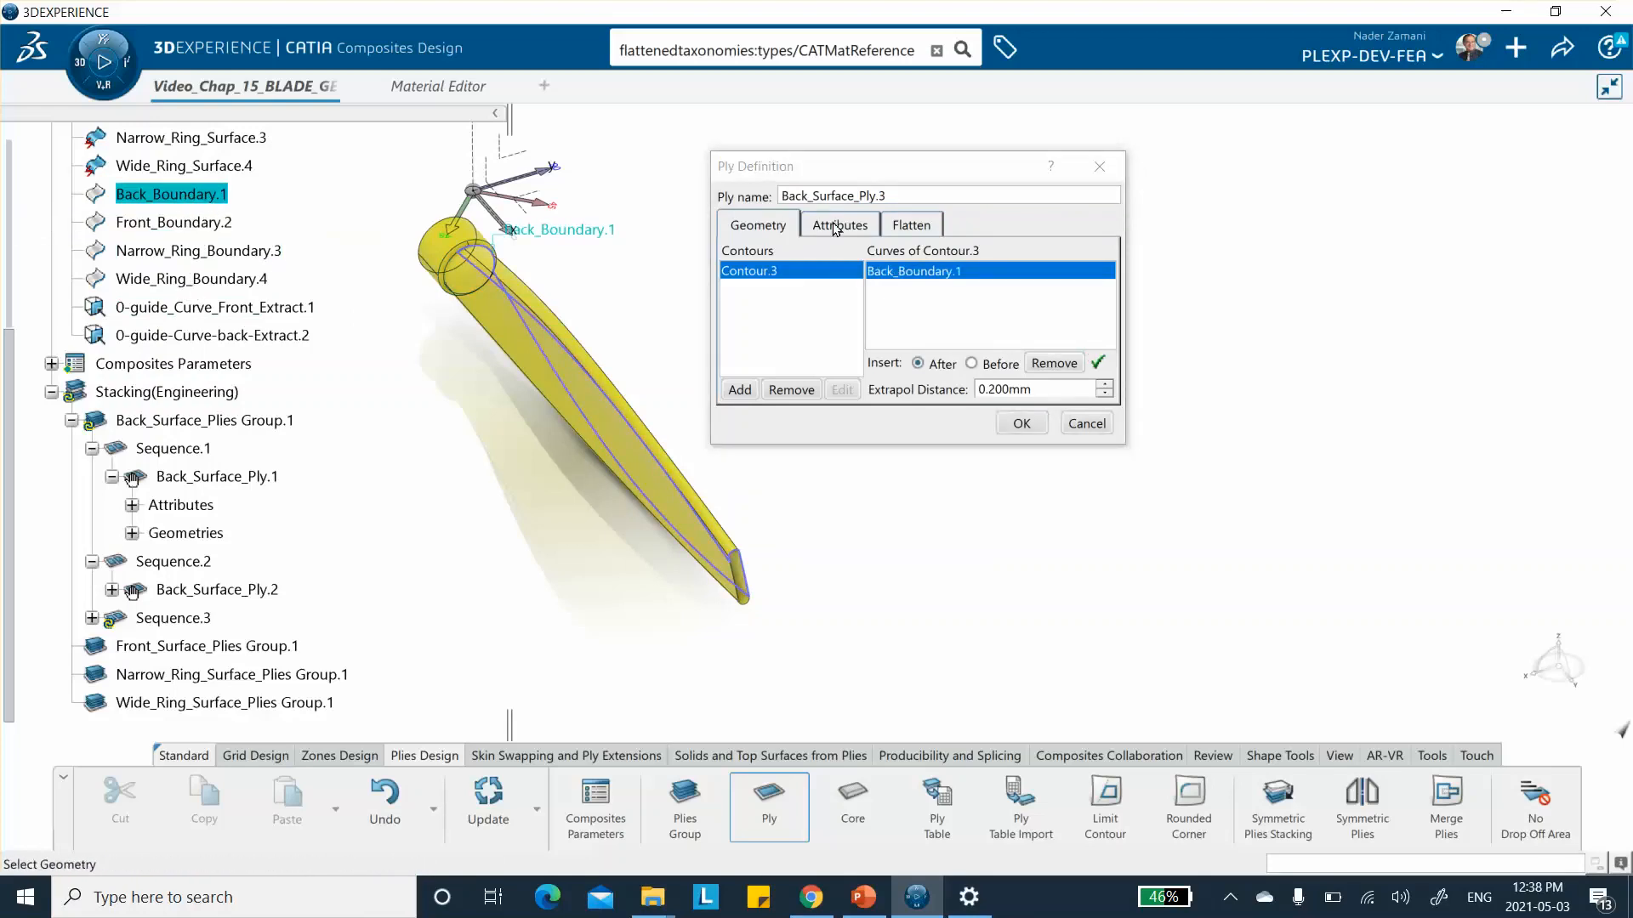
Step: Check the ply stacking diagram on slide 2 in PowerPoint, set Back_Surface_Ply.3's direction to 90 and accept the ply
{"action": "left_click", "coordinate": [836, 226]}
{"action": "left_click", "coordinate": [816, 273]}
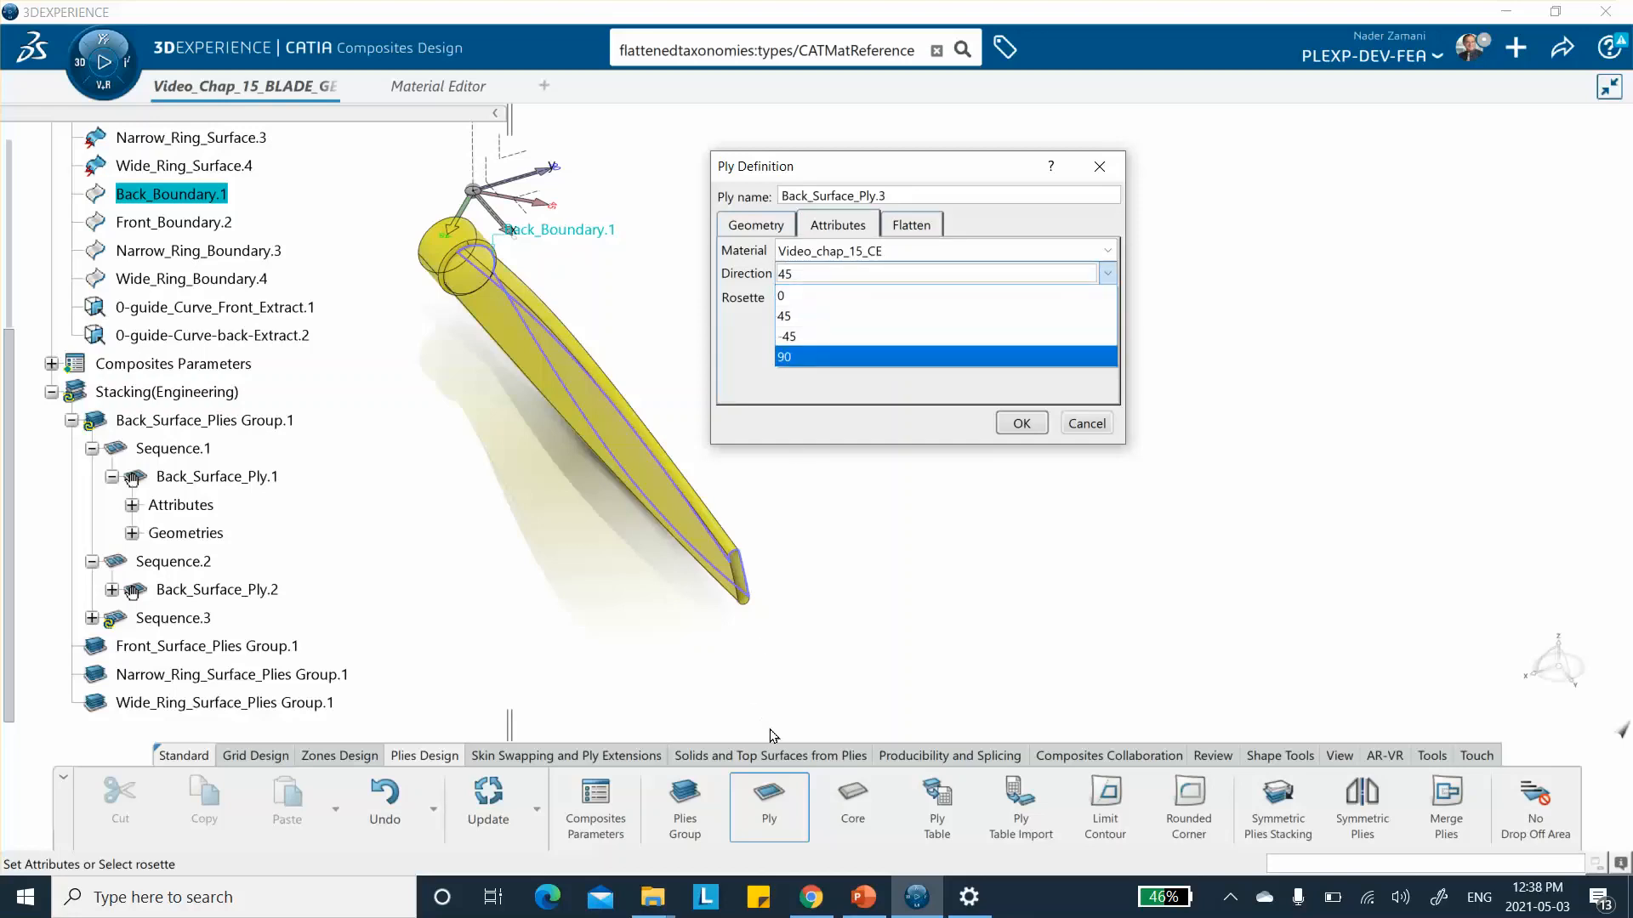
{"action": "key", "text": "alt+Tab"}
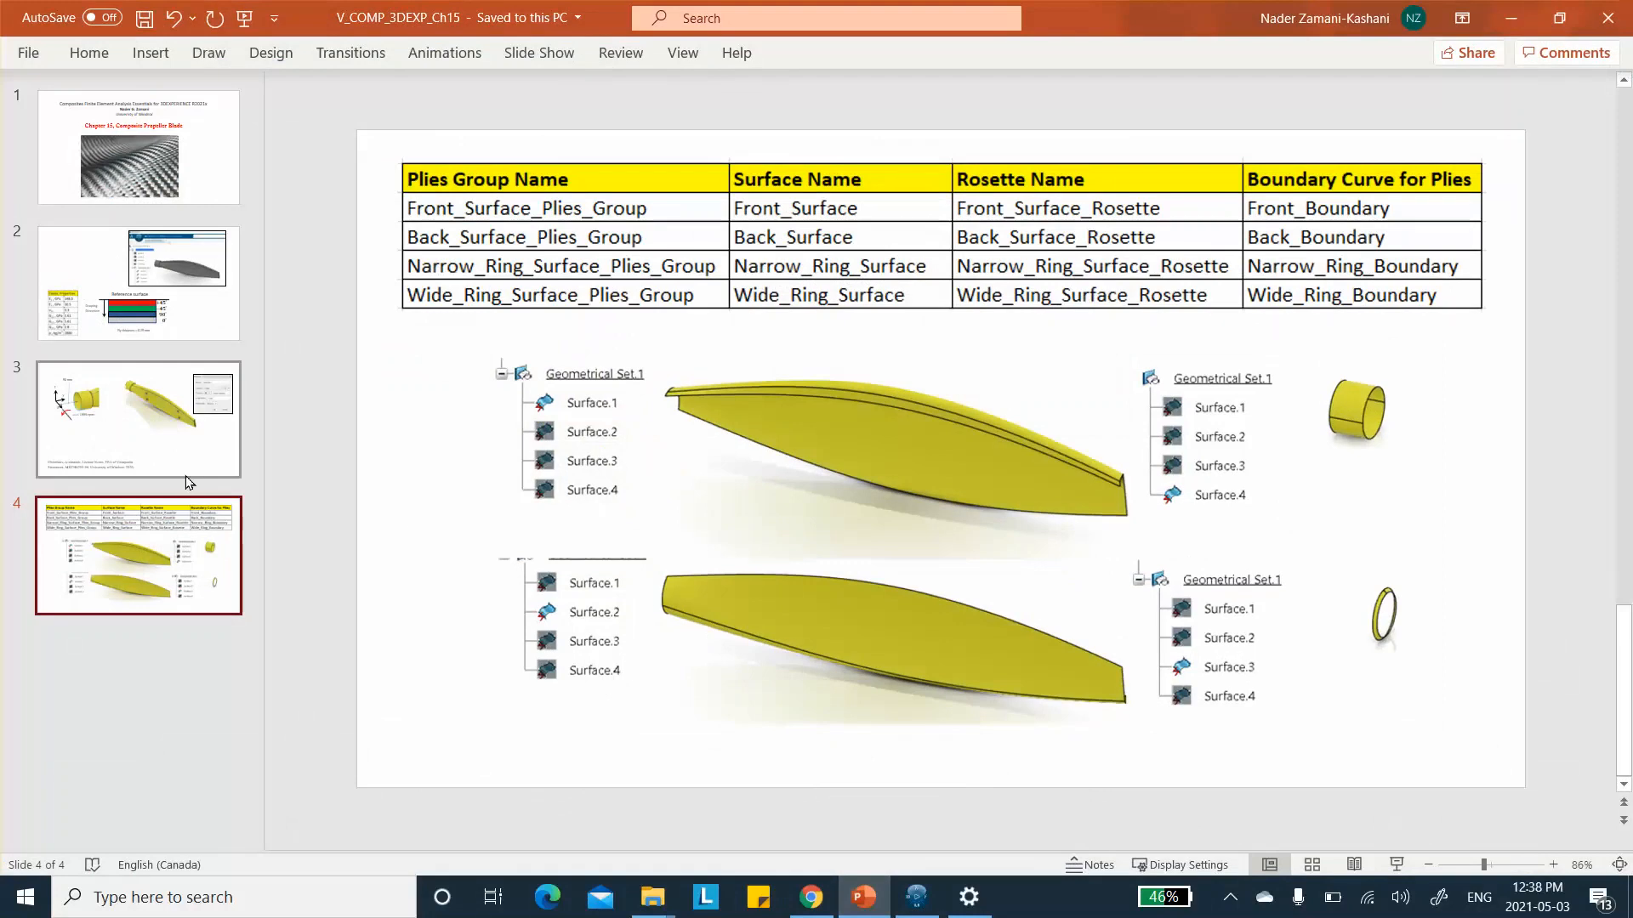
{"action": "left_click", "coordinate": [165, 328]}
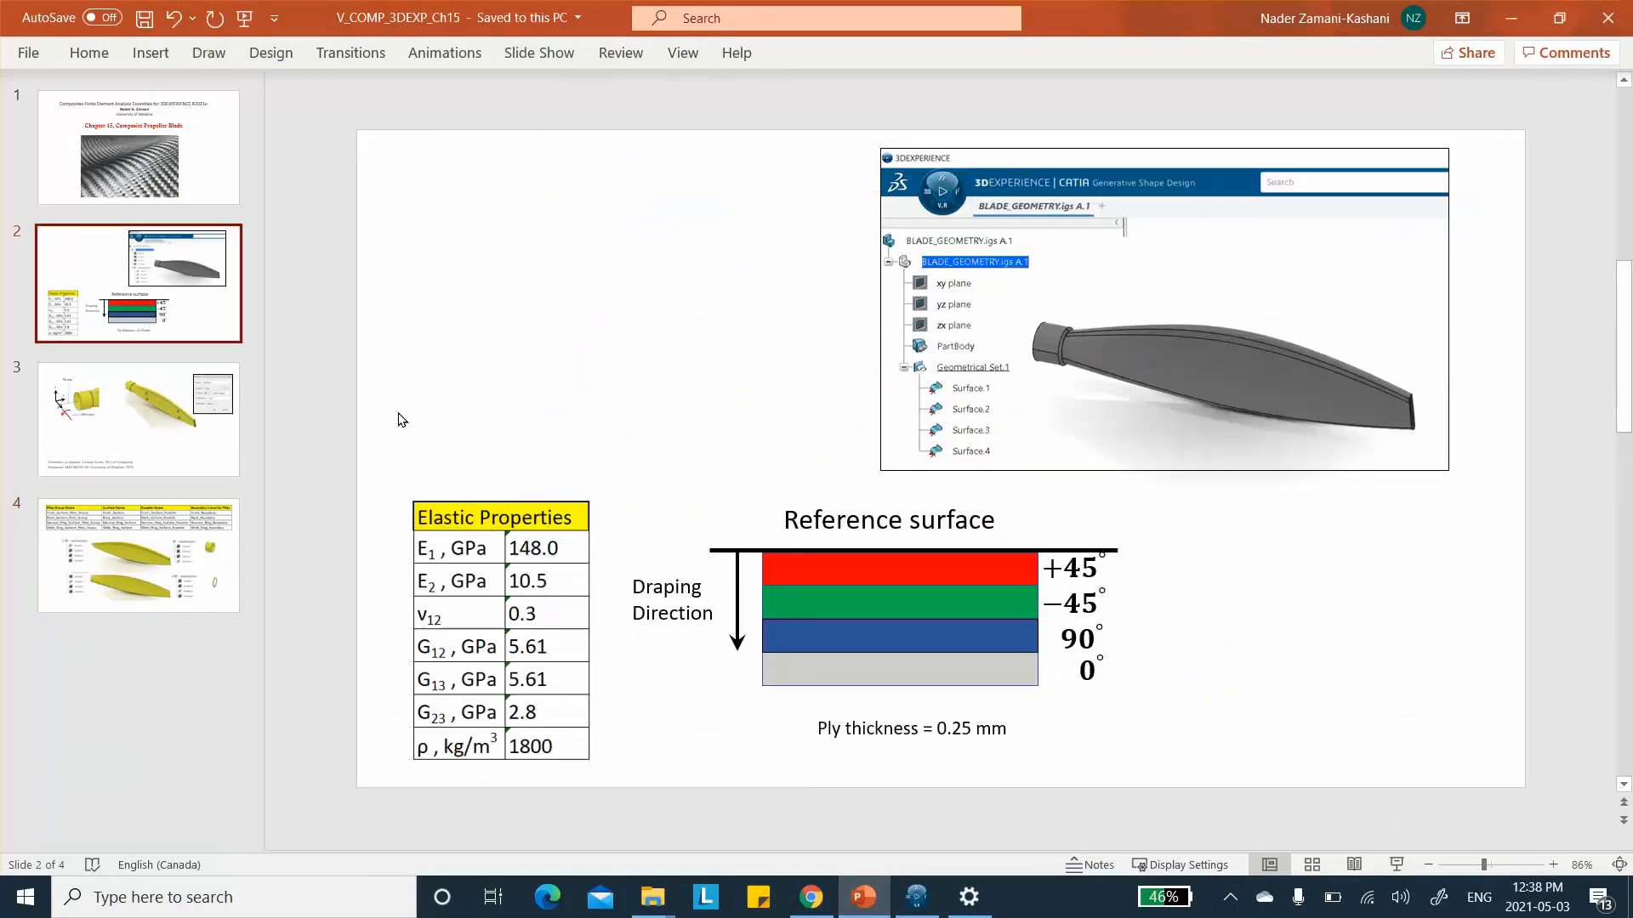
{"action": "left_click", "coordinate": [1511, 17]}
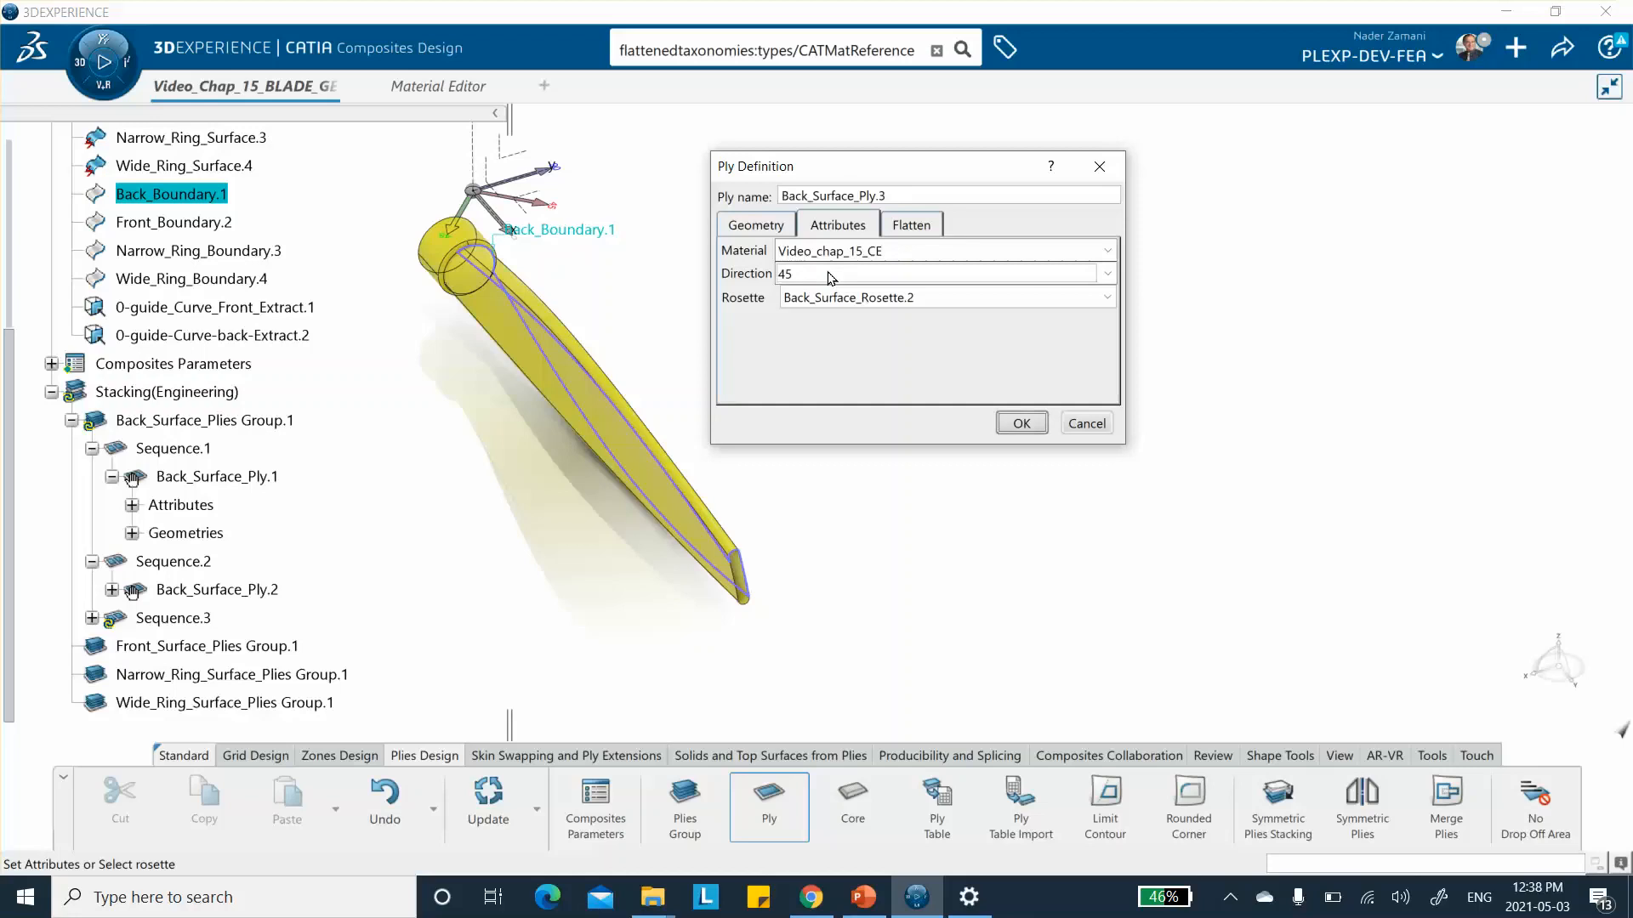
{"action": "left_click", "coordinate": [864, 270]}
{"action": "left_click", "coordinate": [809, 355]}
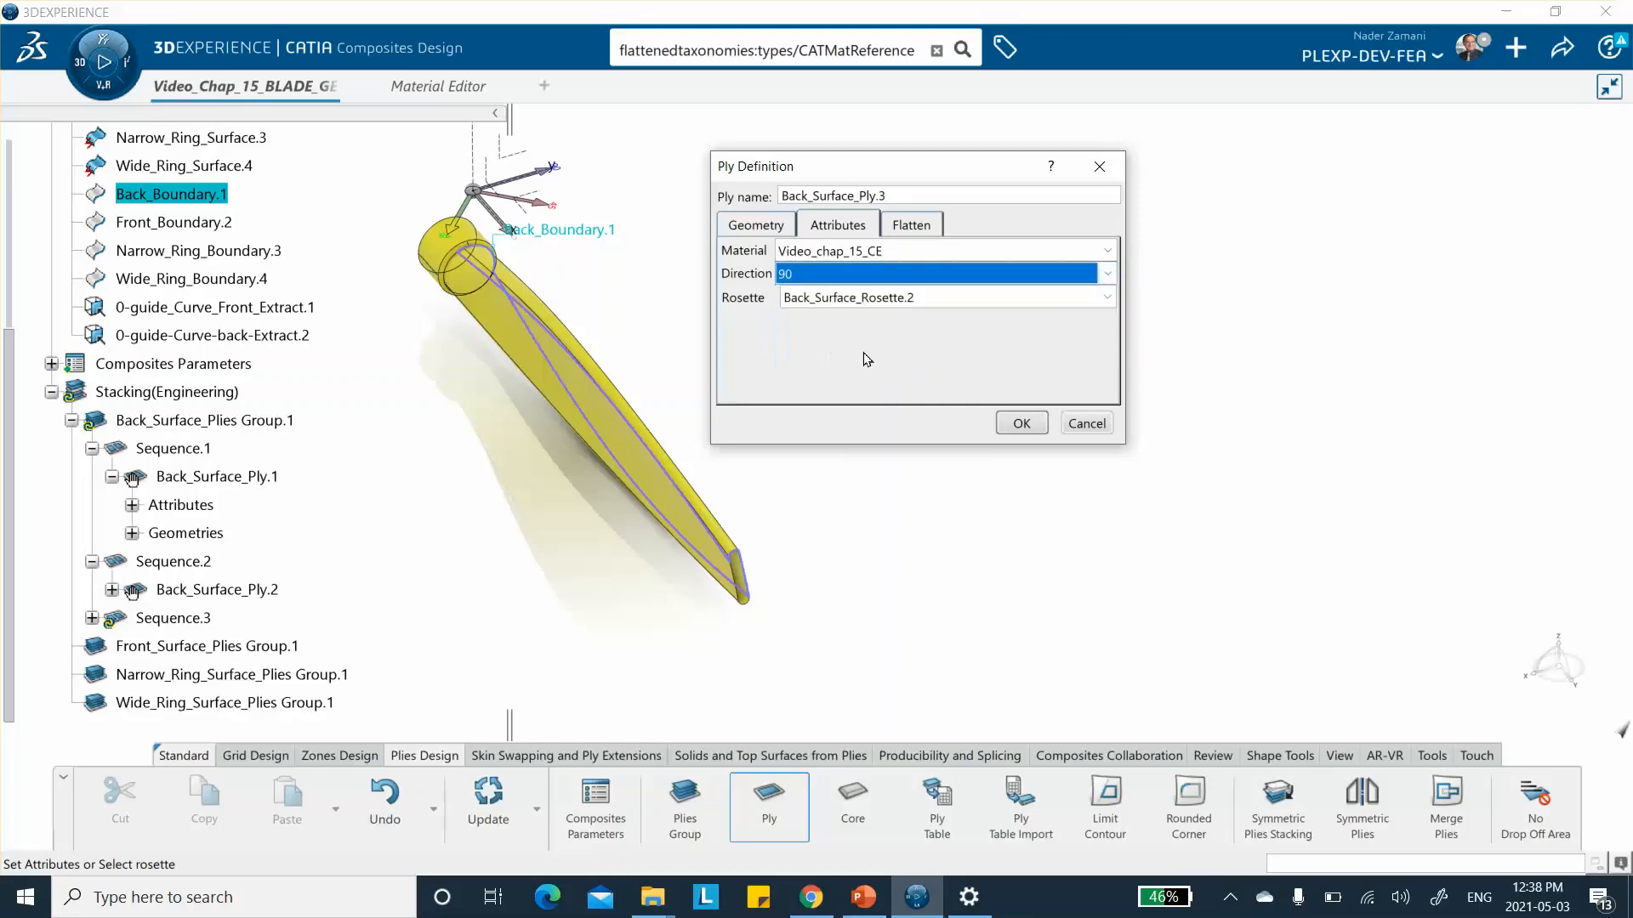
{"action": "left_click", "coordinate": [1022, 424]}
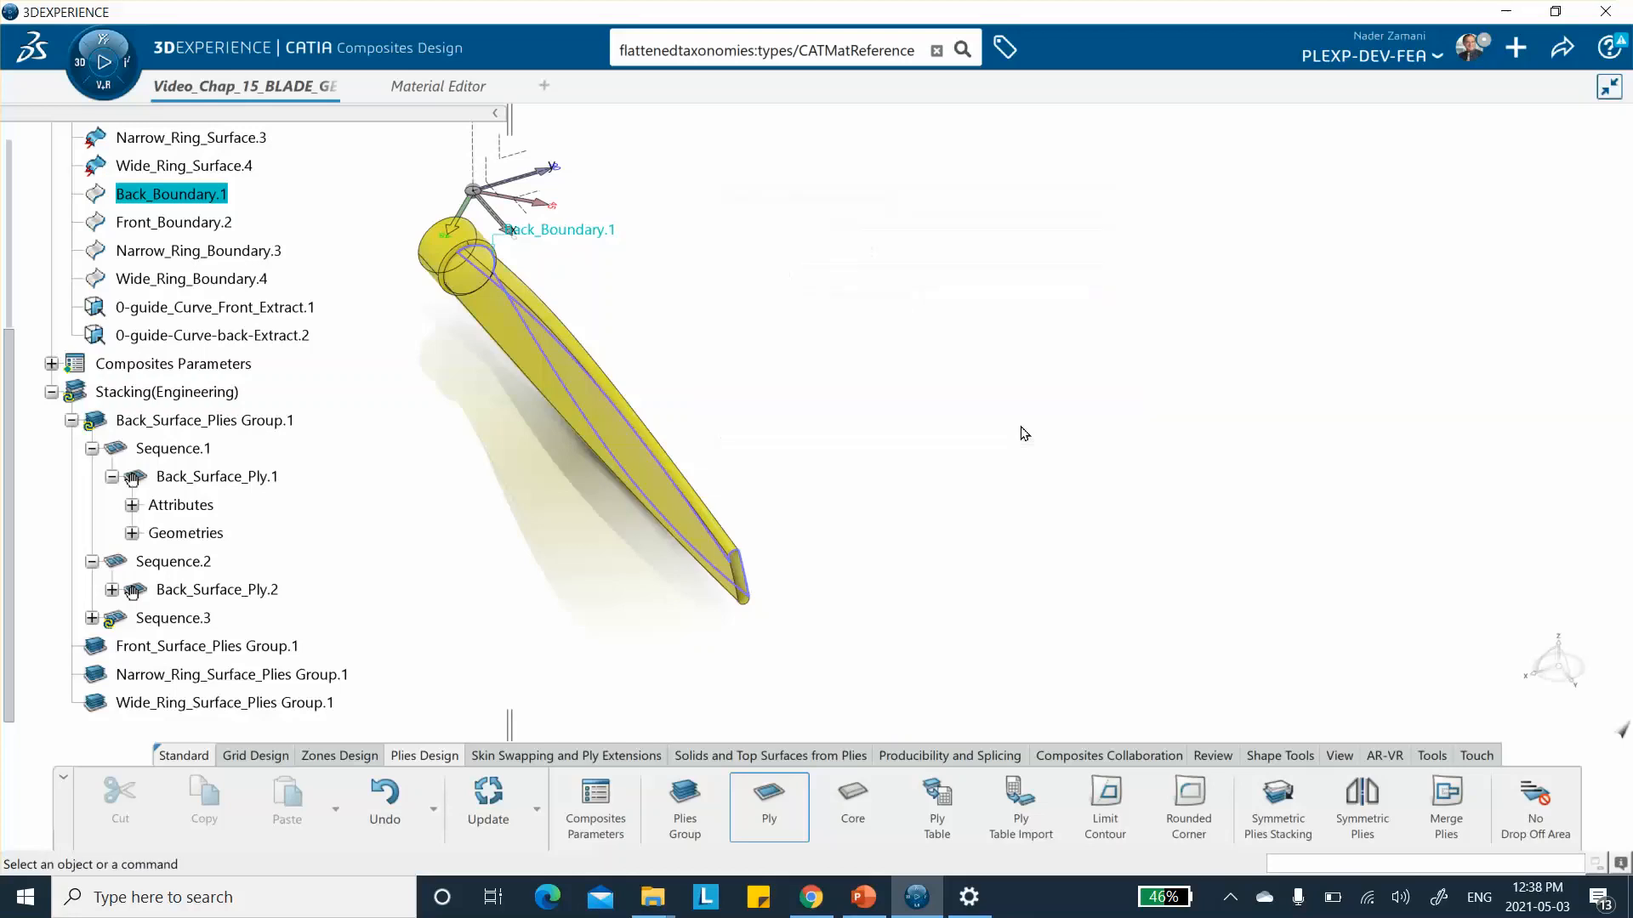
Step: Start a fourth ply in Back_Surface_Plies Group.1 and use Back_Boundary.1 as its contour curve
{"action": "left_click", "coordinate": [770, 799]}
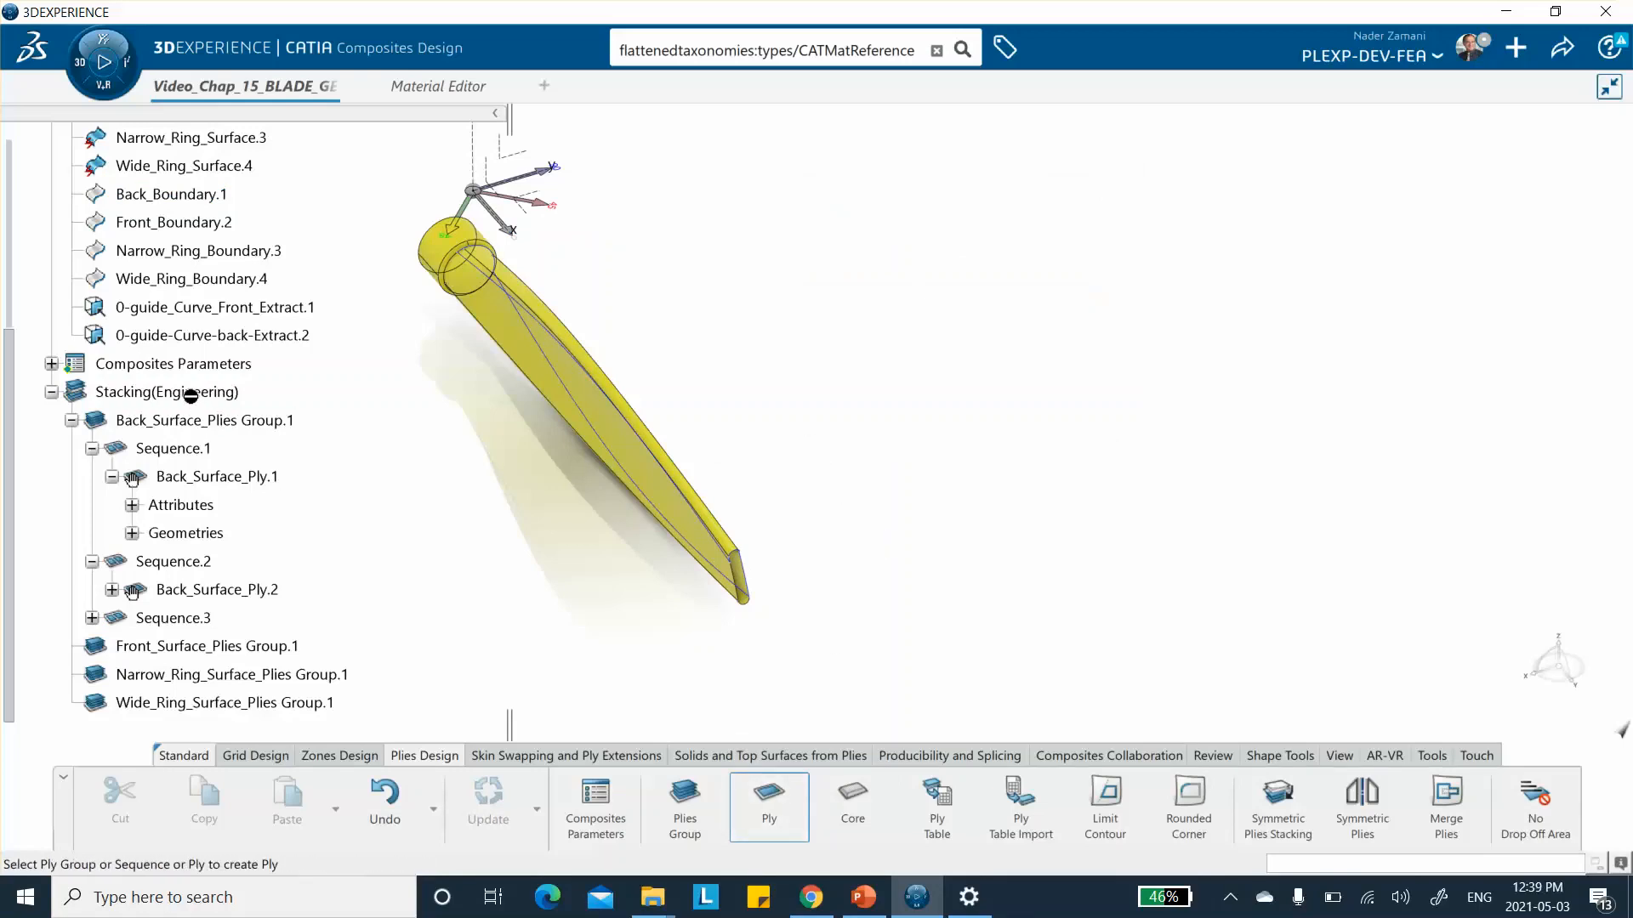
{"action": "left_click", "coordinate": [200, 420]}
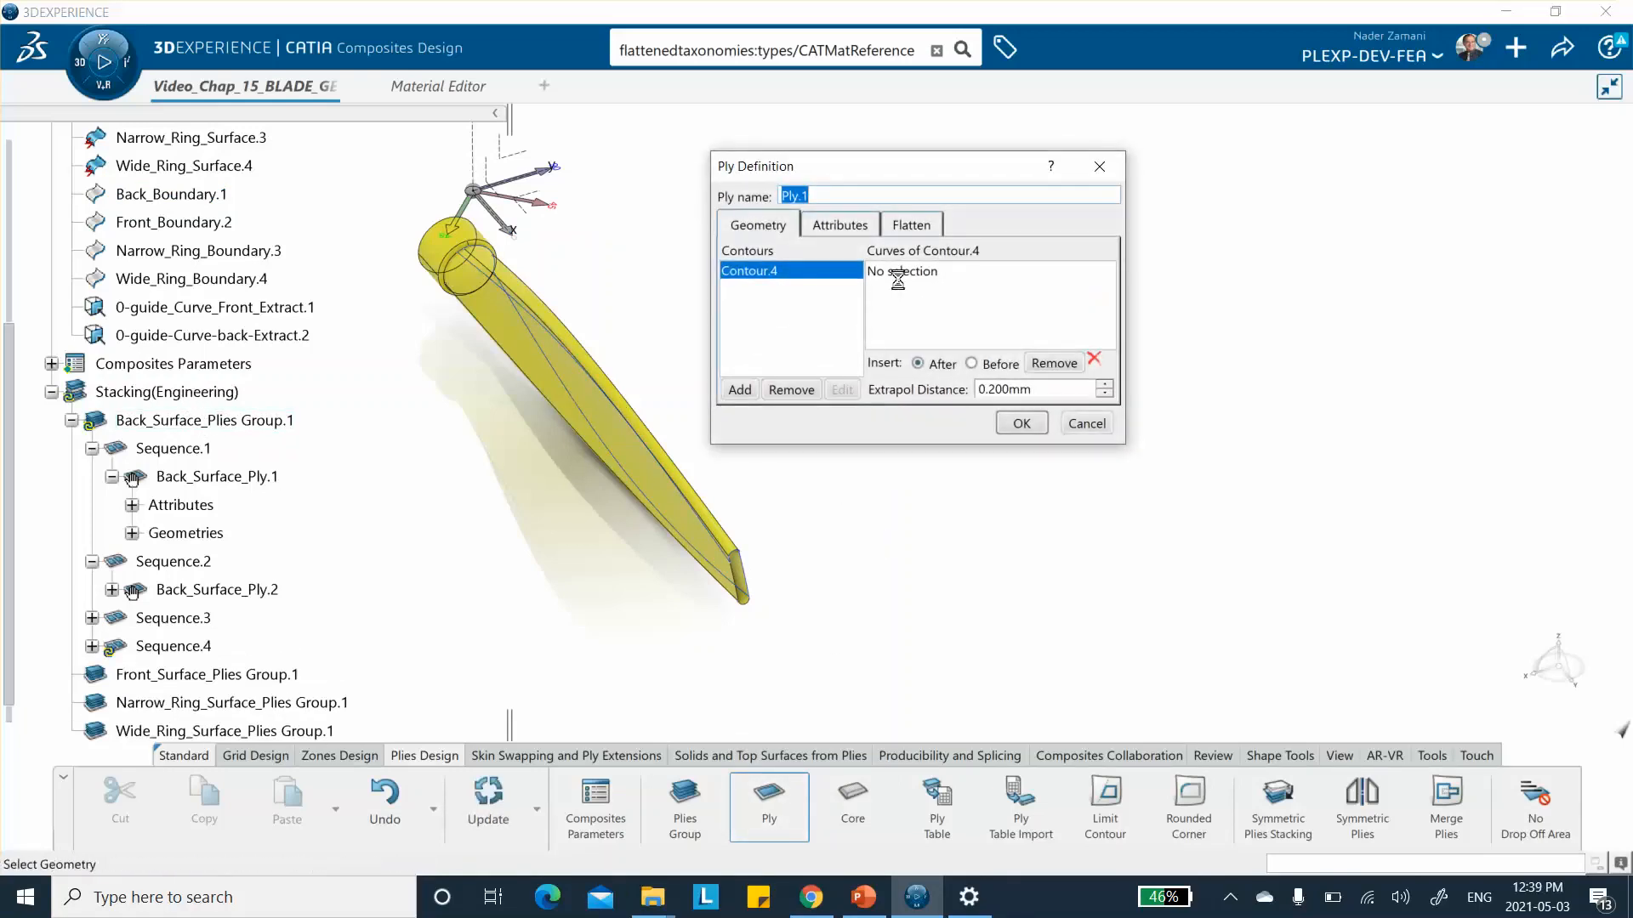
{"action": "left_click", "coordinate": [903, 273]}
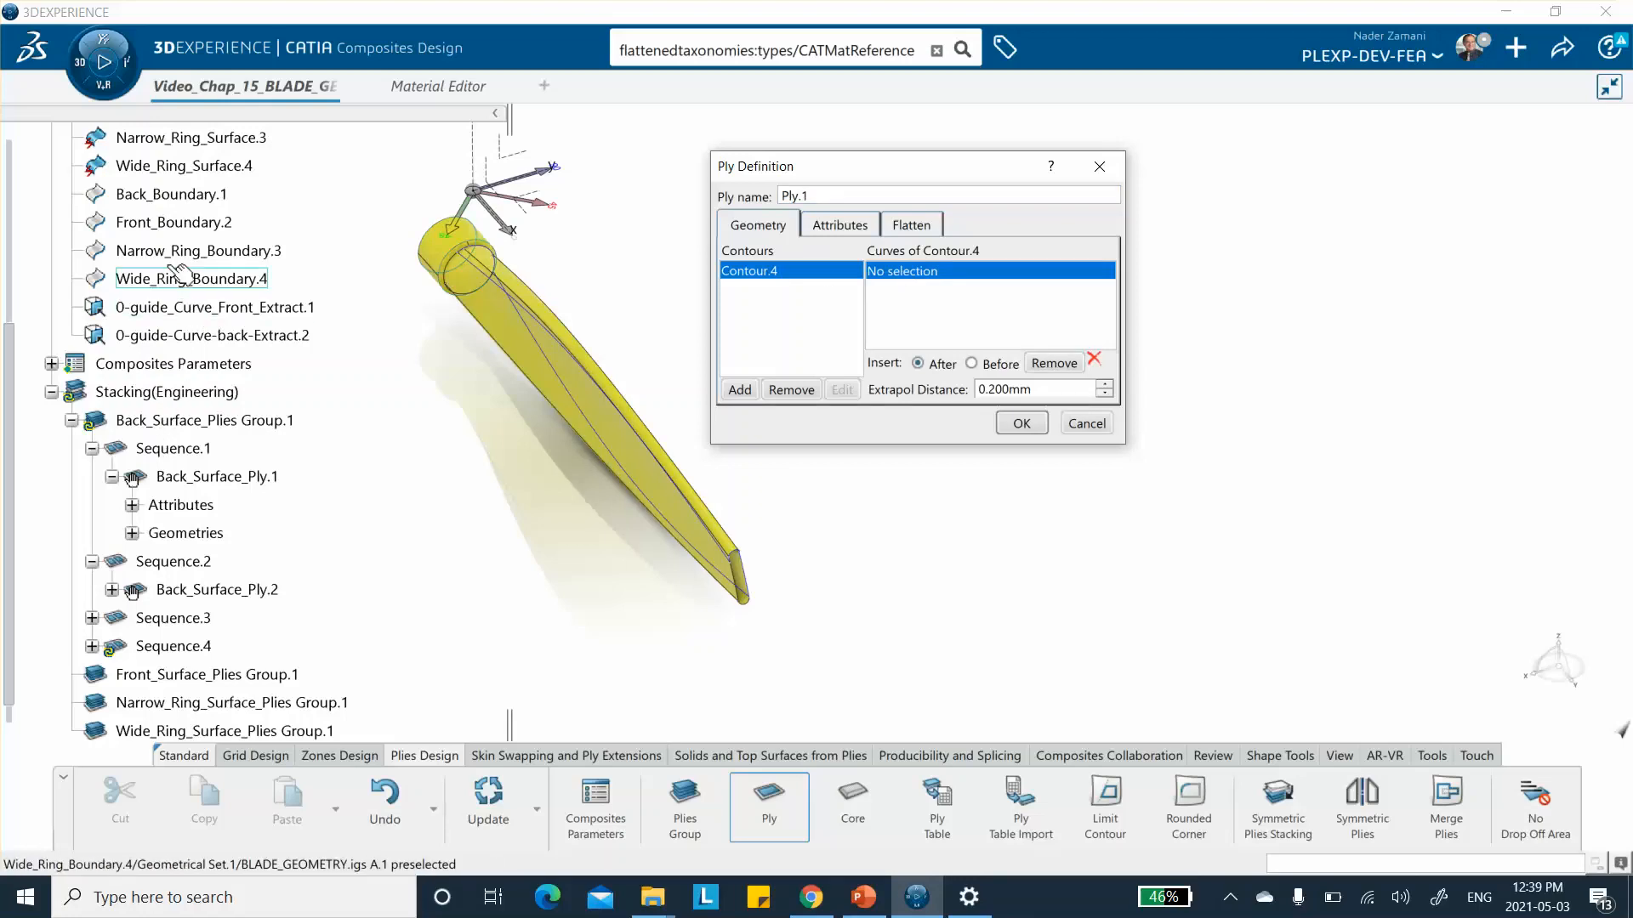
{"action": "left_click", "coordinate": [178, 196]}
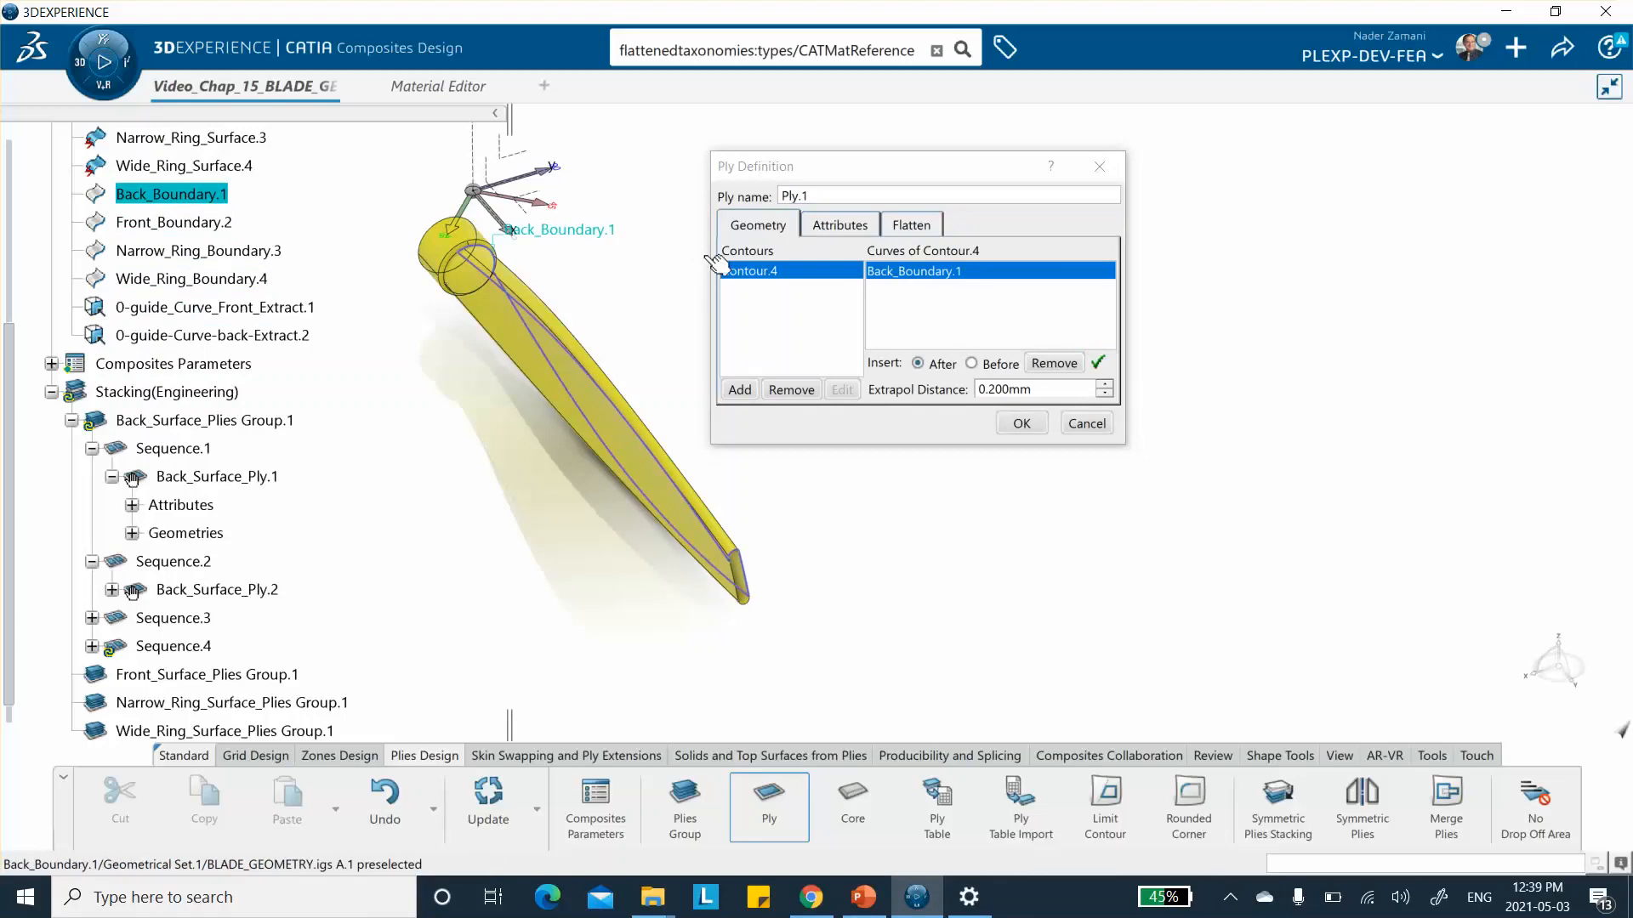
Step: Set the fourth back surface ply's direction to 0, name it Back_Surface_Ply.4 and accept it
{"action": "left_click", "coordinate": [823, 228]}
{"action": "left_click", "coordinate": [819, 274]}
{"action": "left_click", "coordinate": [814, 305]}
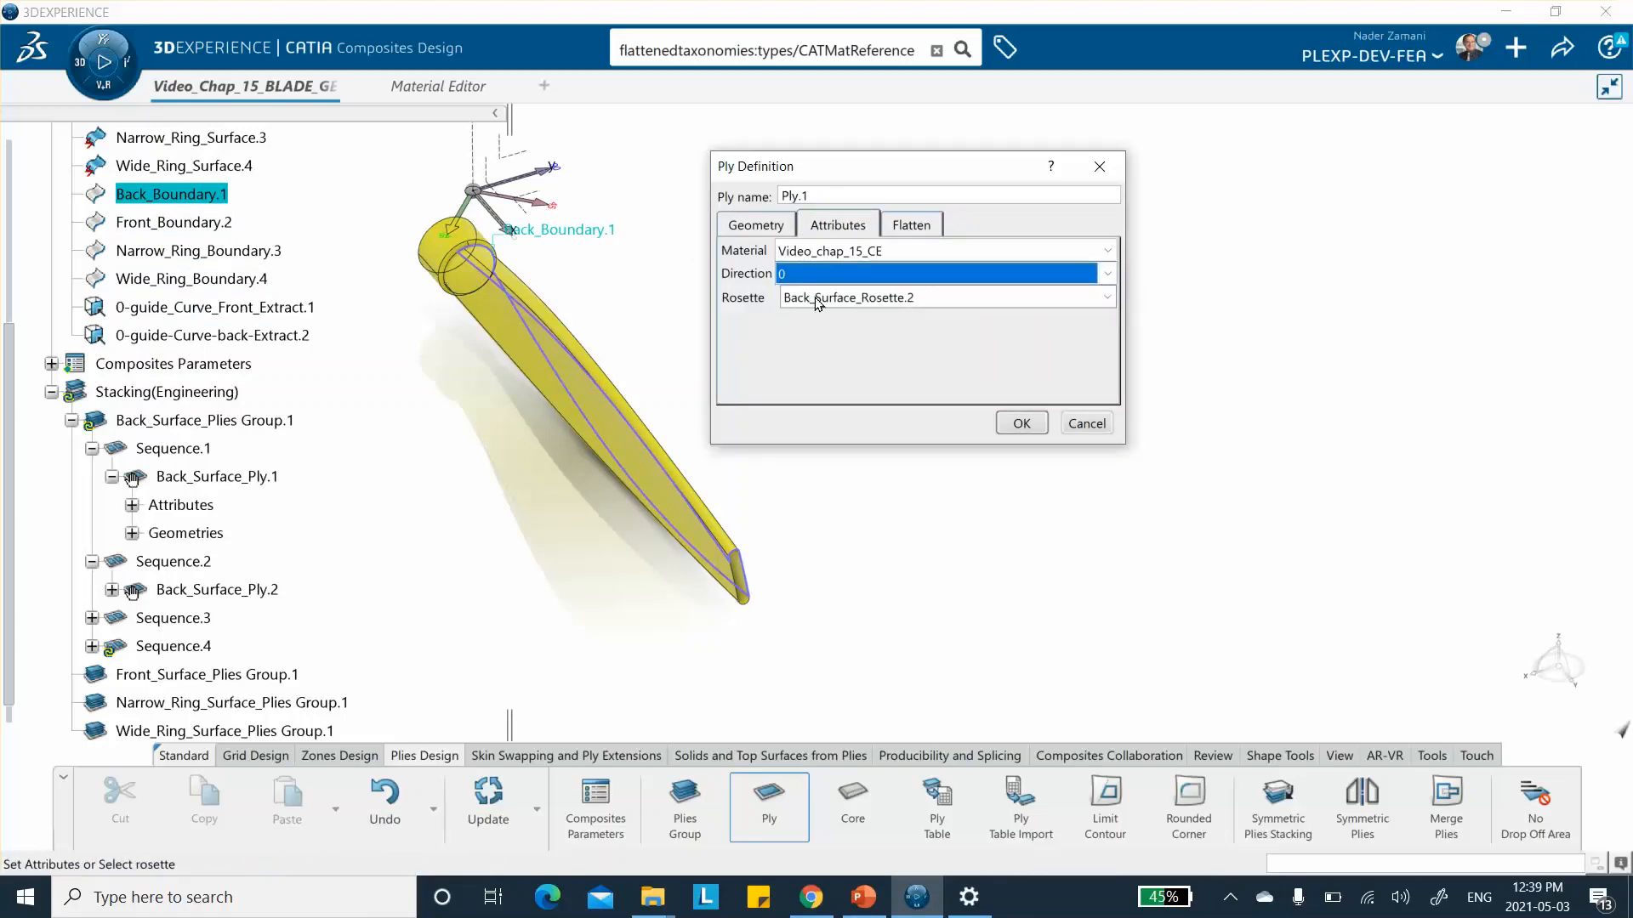
{"action": "left_click", "coordinate": [783, 195]}
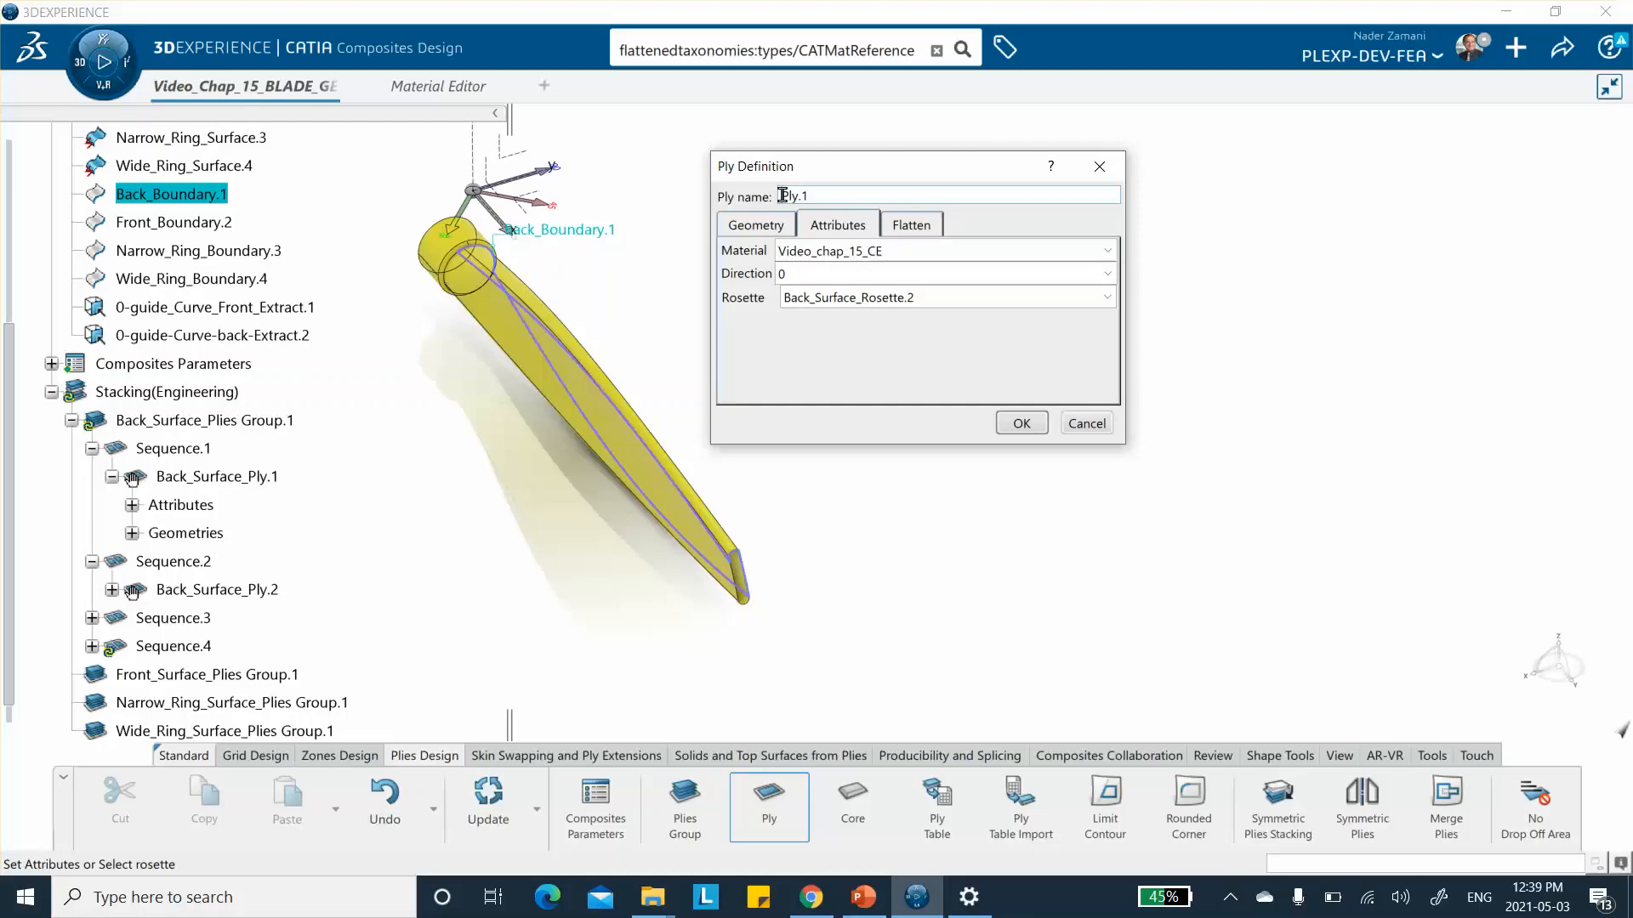
{"action": "type", "text": "Back_Surface_"}
{"action": "left_click", "coordinate": [896, 195]}
{"action": "key", "text": "BackSpace"}
{"action": "type", "text": "4"}
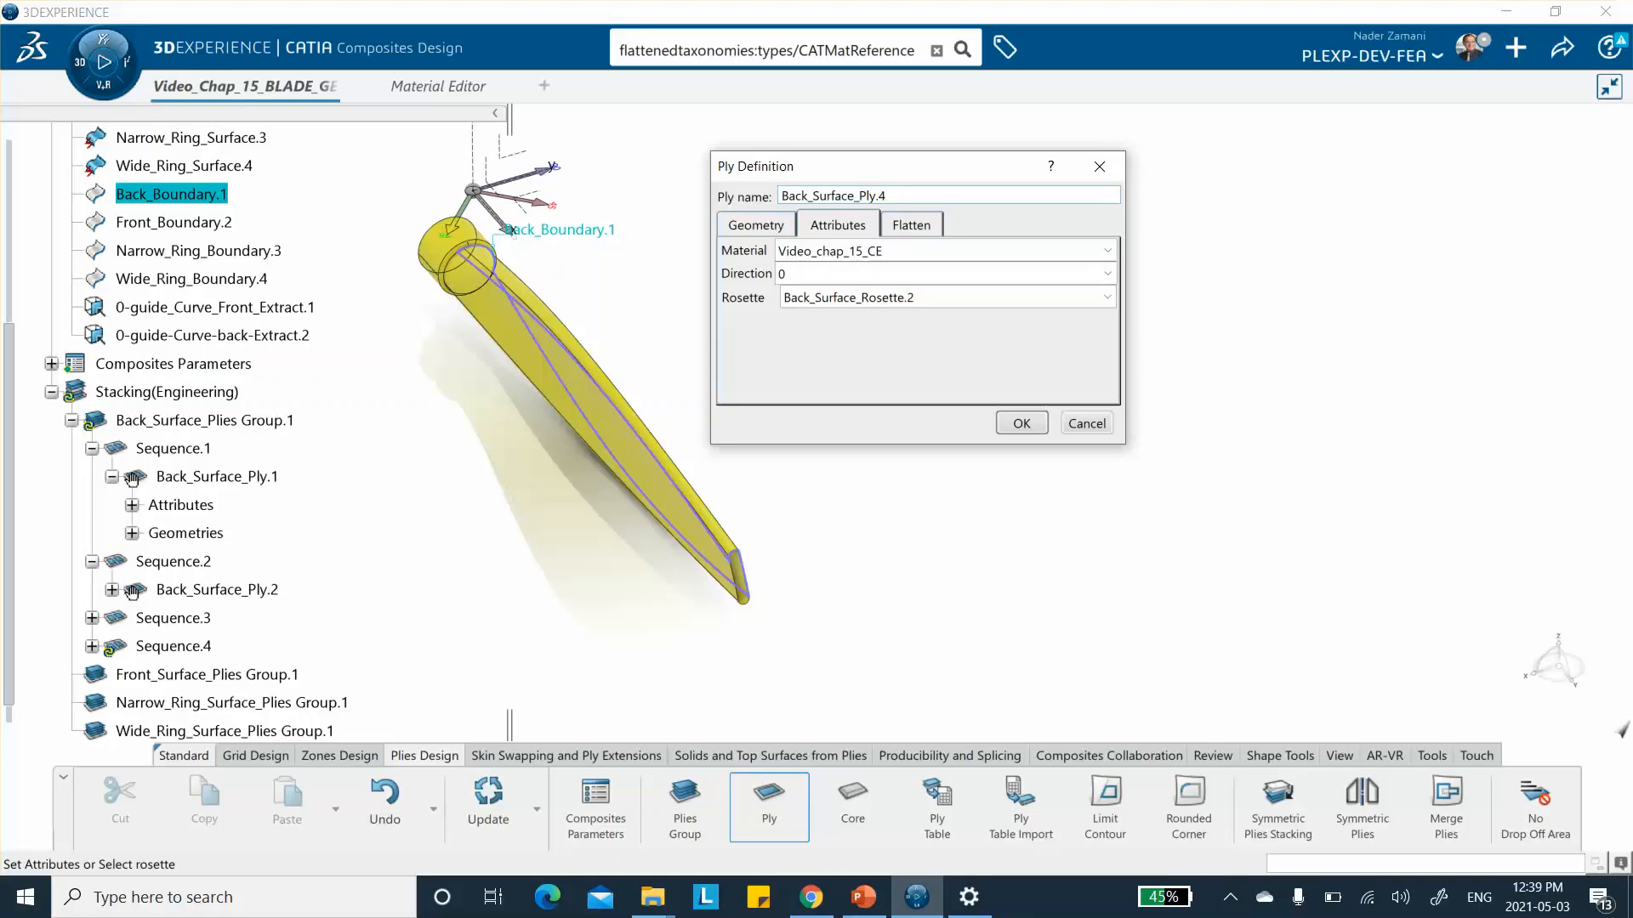
{"action": "left_click", "coordinate": [1021, 422]}
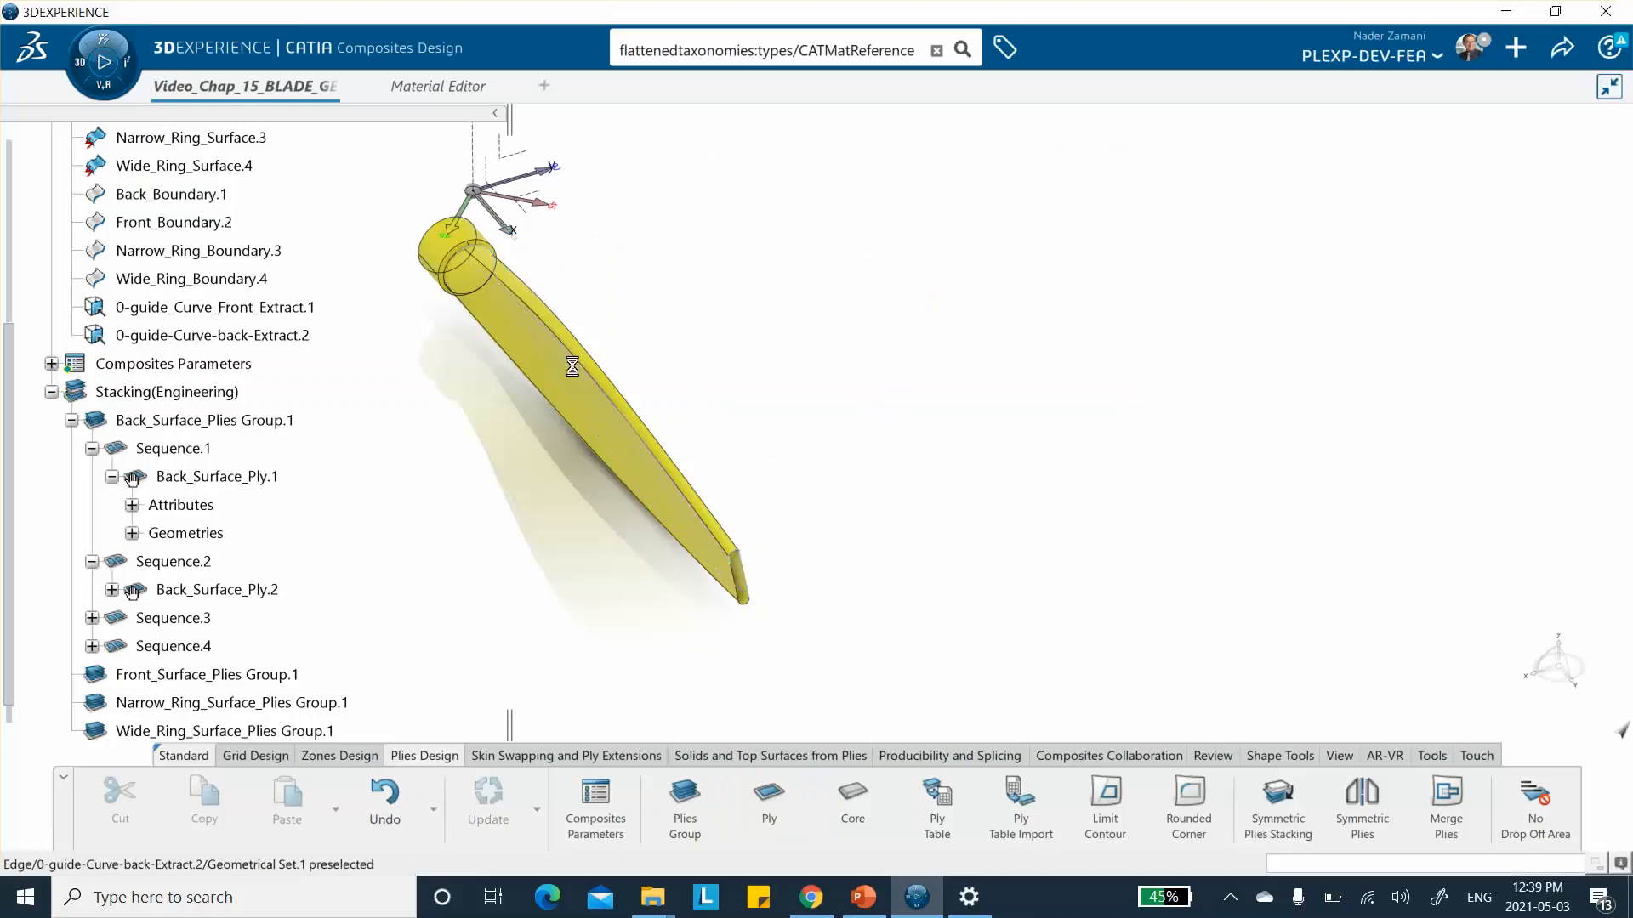
{"action": "scroll", "coordinate": [213, 338], "scroll_direction": "down", "scroll_amount": 4}
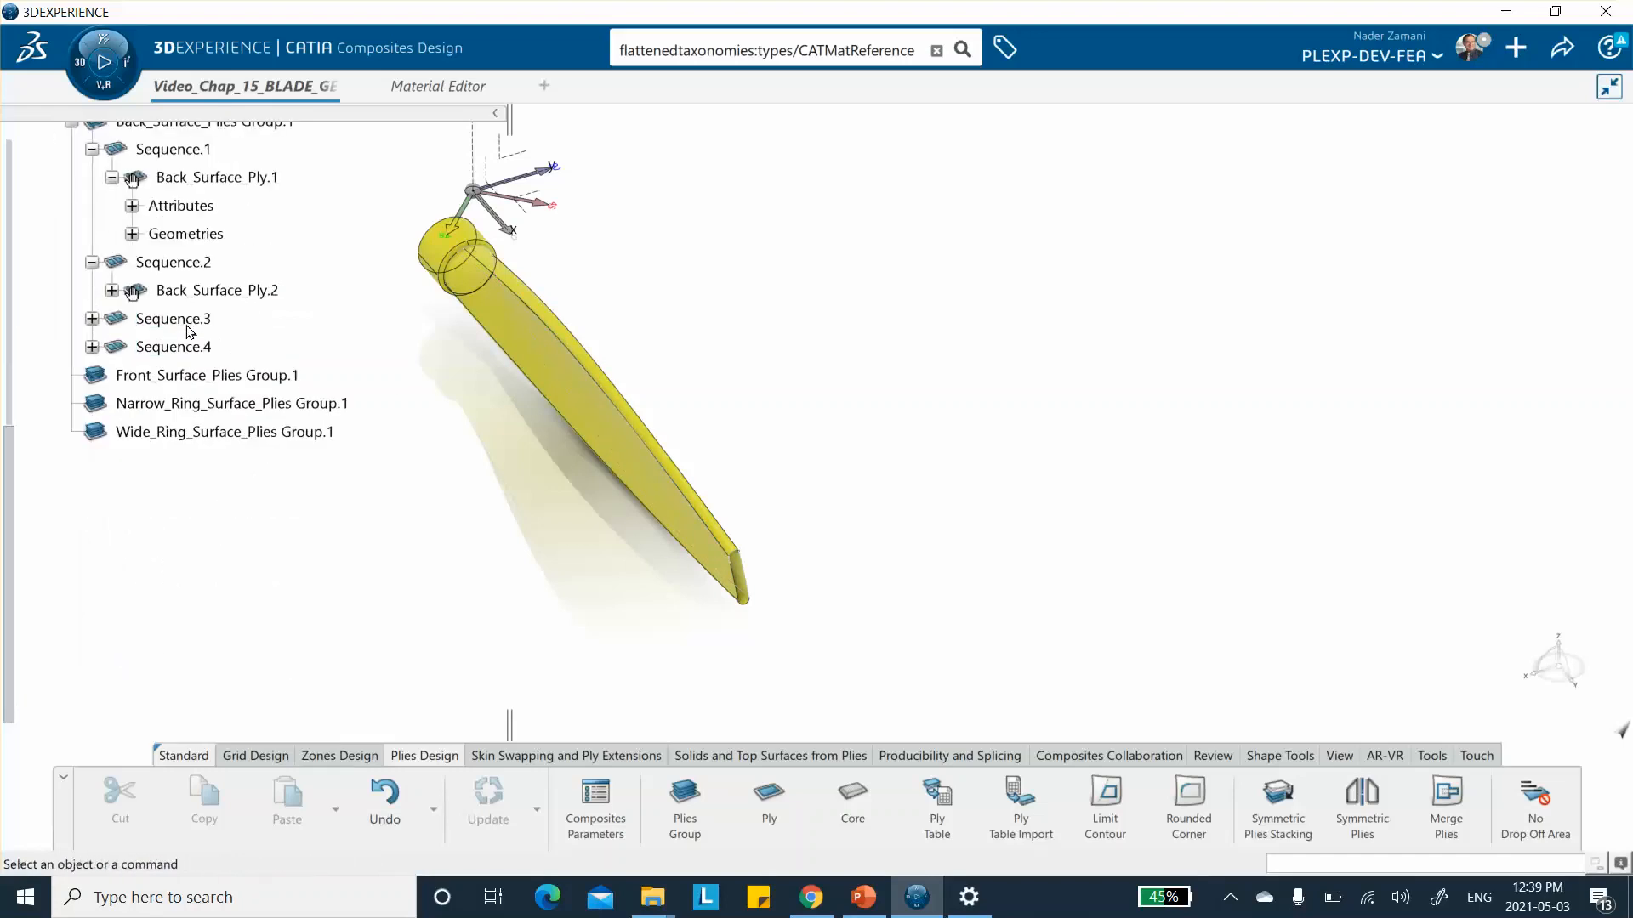
Step: Start a new ply in Front_Surface_Plies Group.1 and name it Front_Surface_Ply.1
{"action": "scroll", "coordinate": [119, 273], "scroll_direction": "up", "scroll_amount": 1}
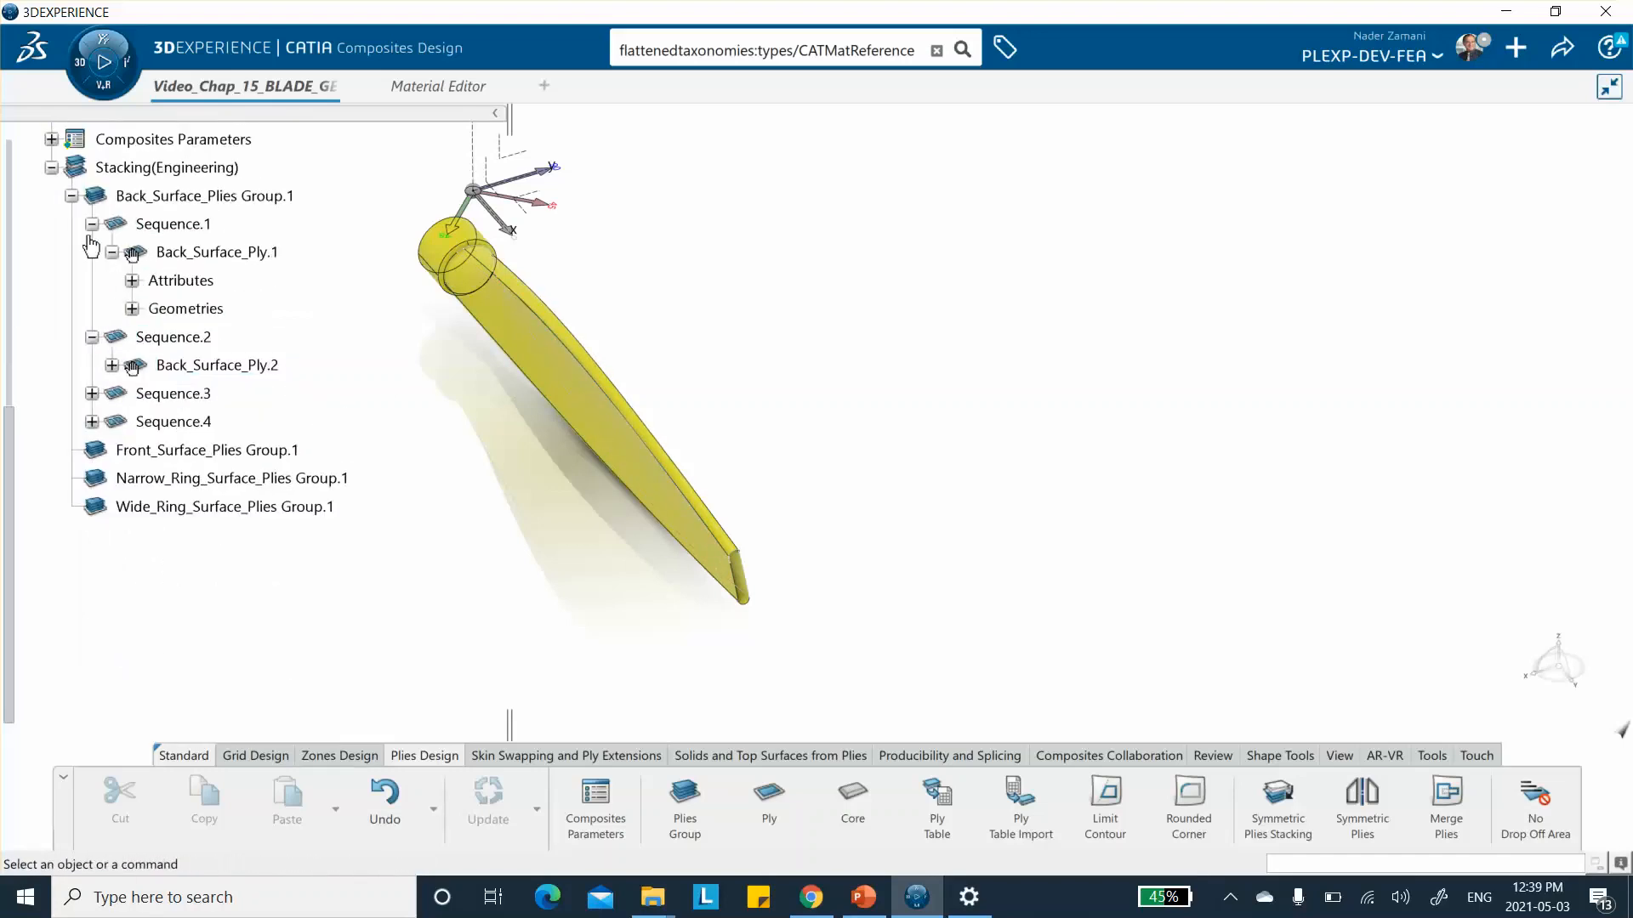
{"action": "left_click", "coordinate": [72, 196]}
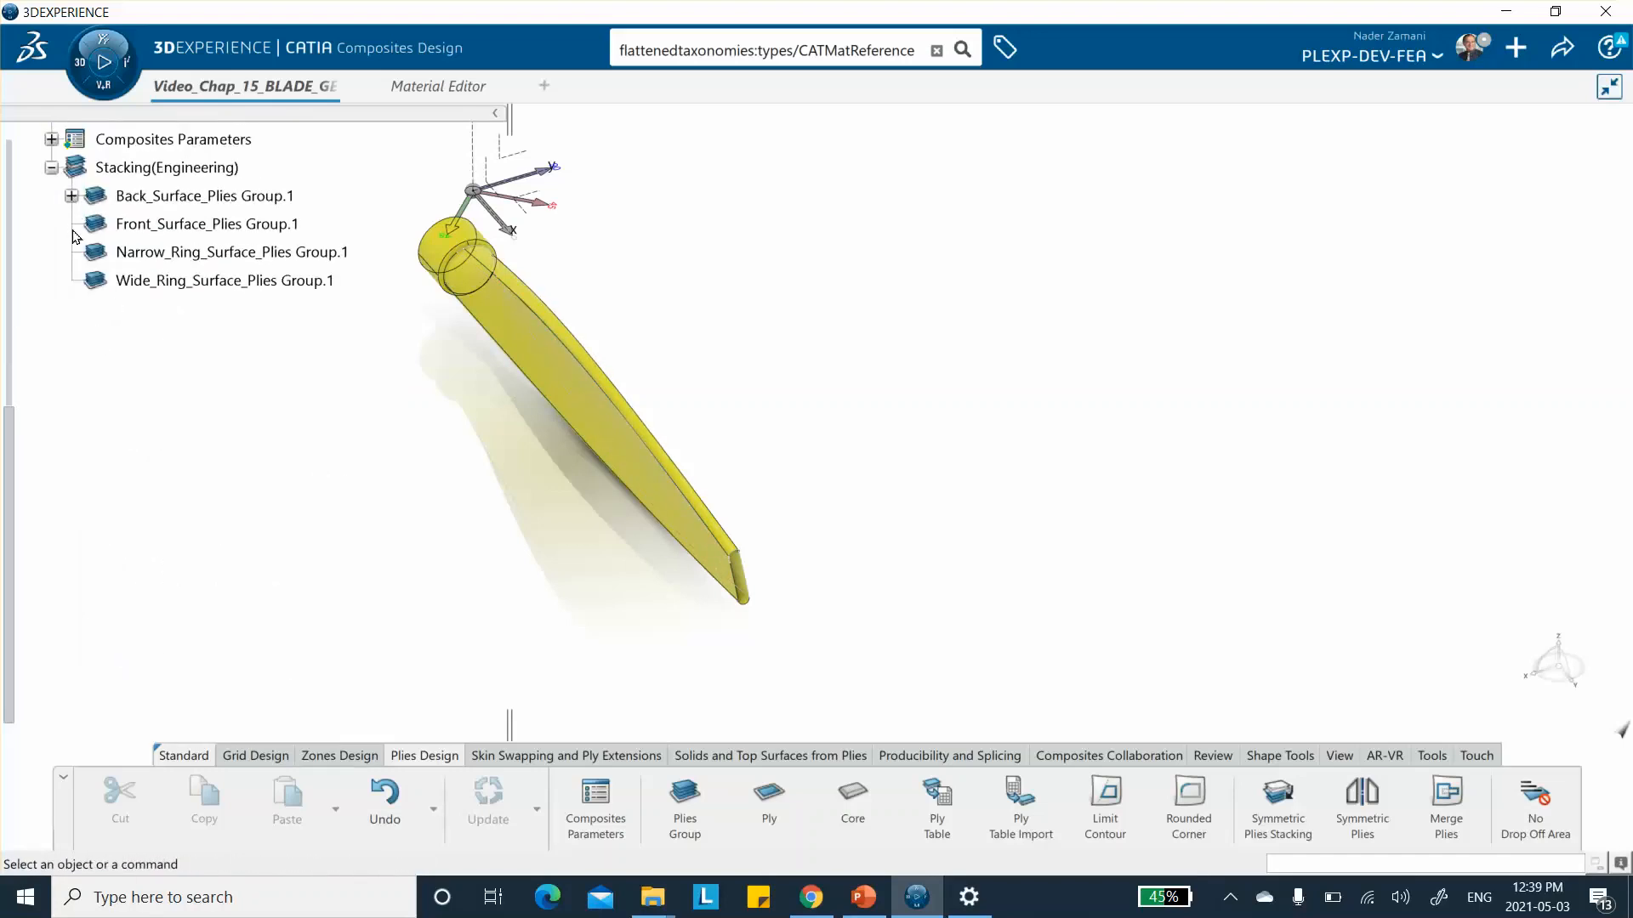
{"action": "left_click", "coordinate": [771, 803]}
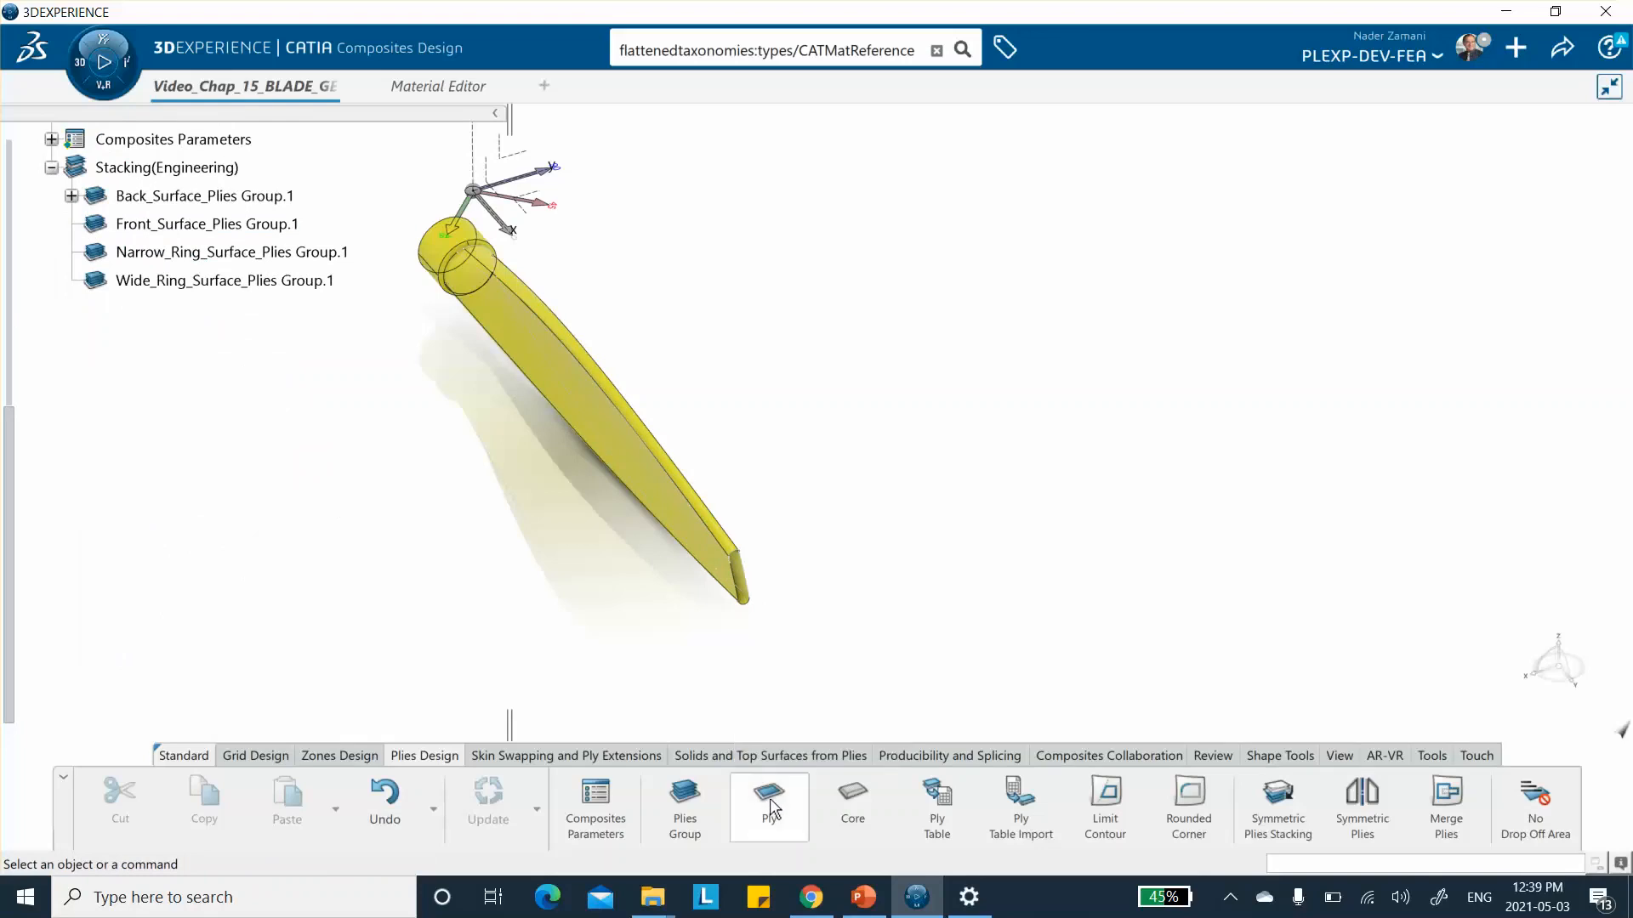
{"action": "left_click", "coordinate": [273, 223]}
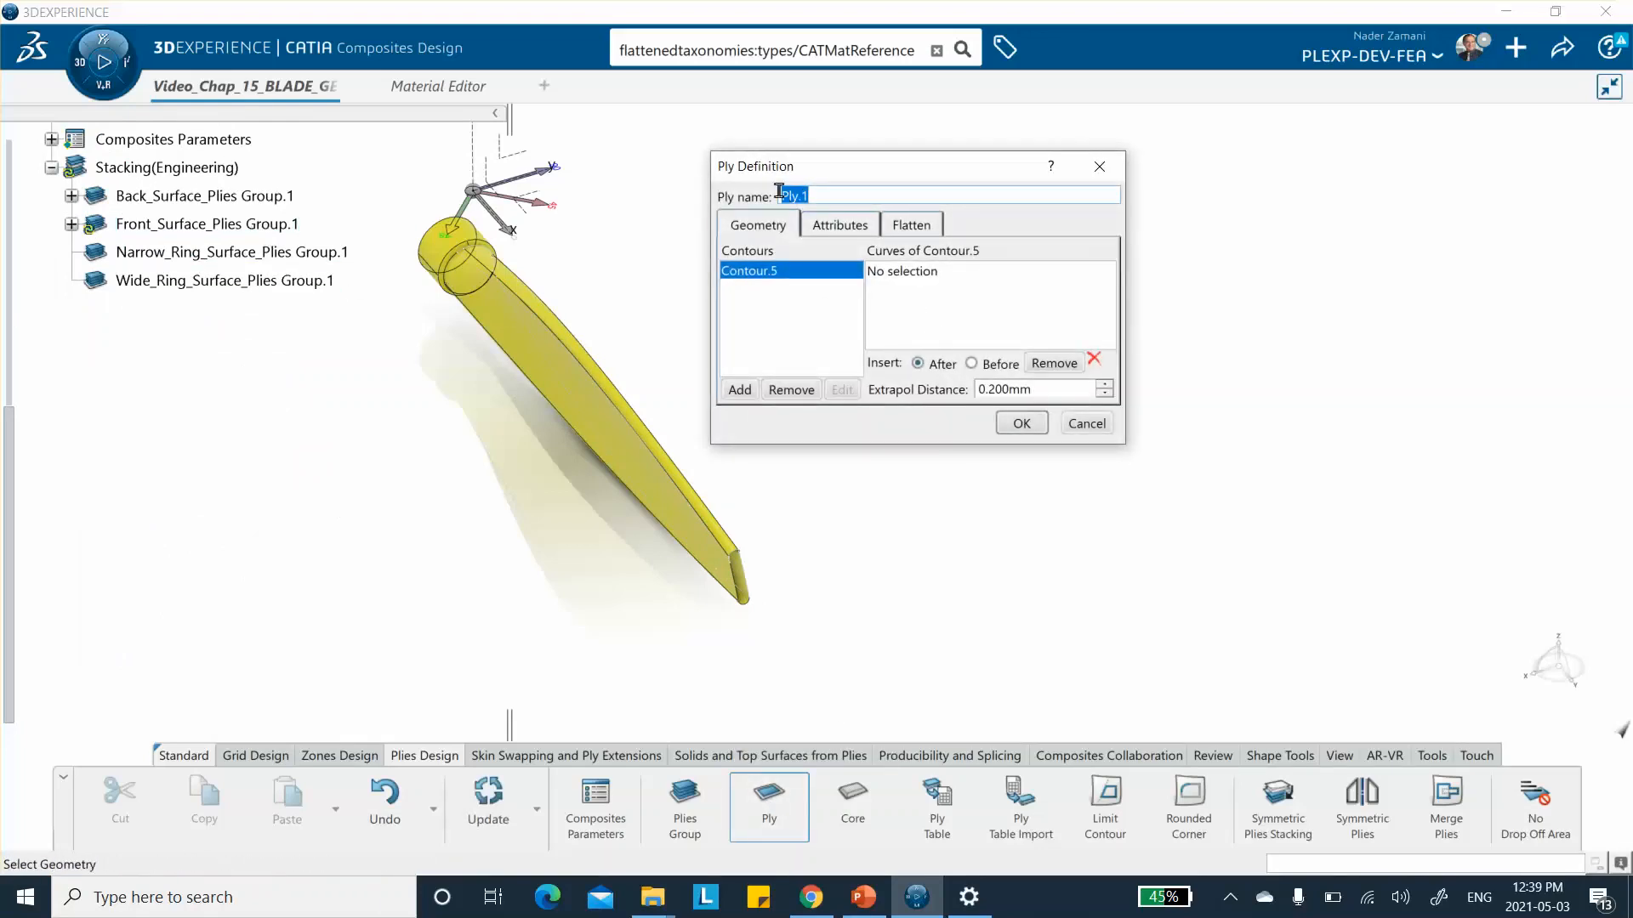
{"action": "left_click", "coordinate": [859, 203]}
{"action": "type", "text": "Front"}
{"action": "type", "text": "_Si"}
{"action": "key", "text": "BackSpace"}
{"action": "type", "text": "Urf"}
{"action": "key", "text": "BackSpace"}
{"action": "key", "text": "BackSpace"}
{"action": "type", "text": "urfac"}
Step: Assign Front_Boundary.2 as the contour of Front_Surface_Ply.1 and create the ply with direction 45
{"action": "left_click", "coordinate": [890, 272]}
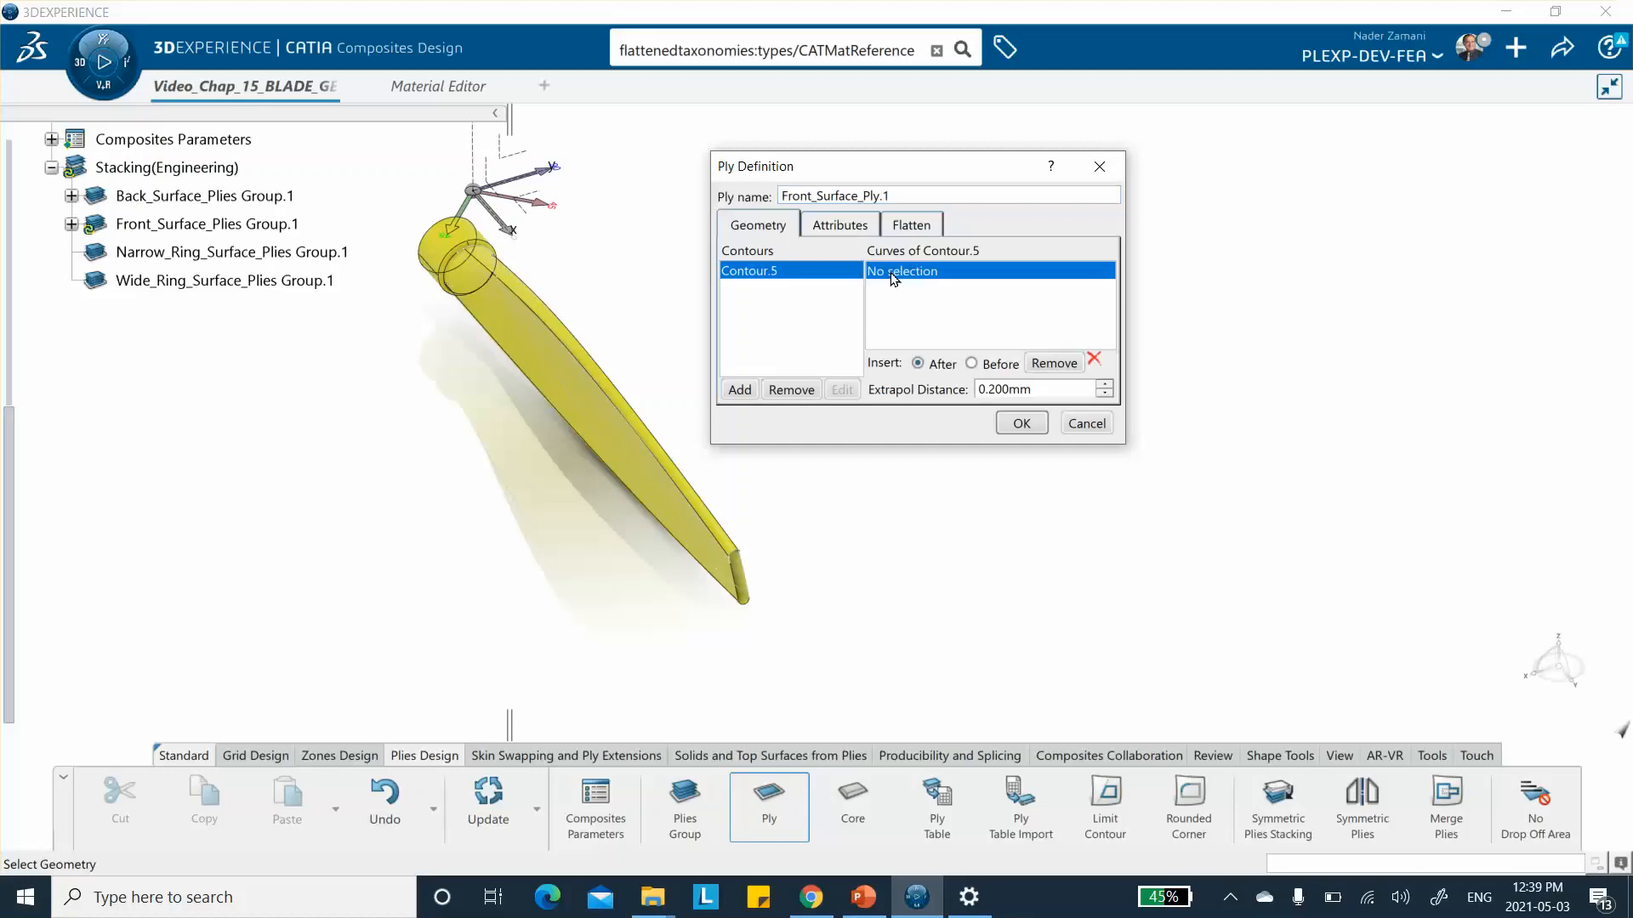
{"action": "scroll", "coordinate": [183, 268], "scroll_direction": "up", "scroll_amount": 4}
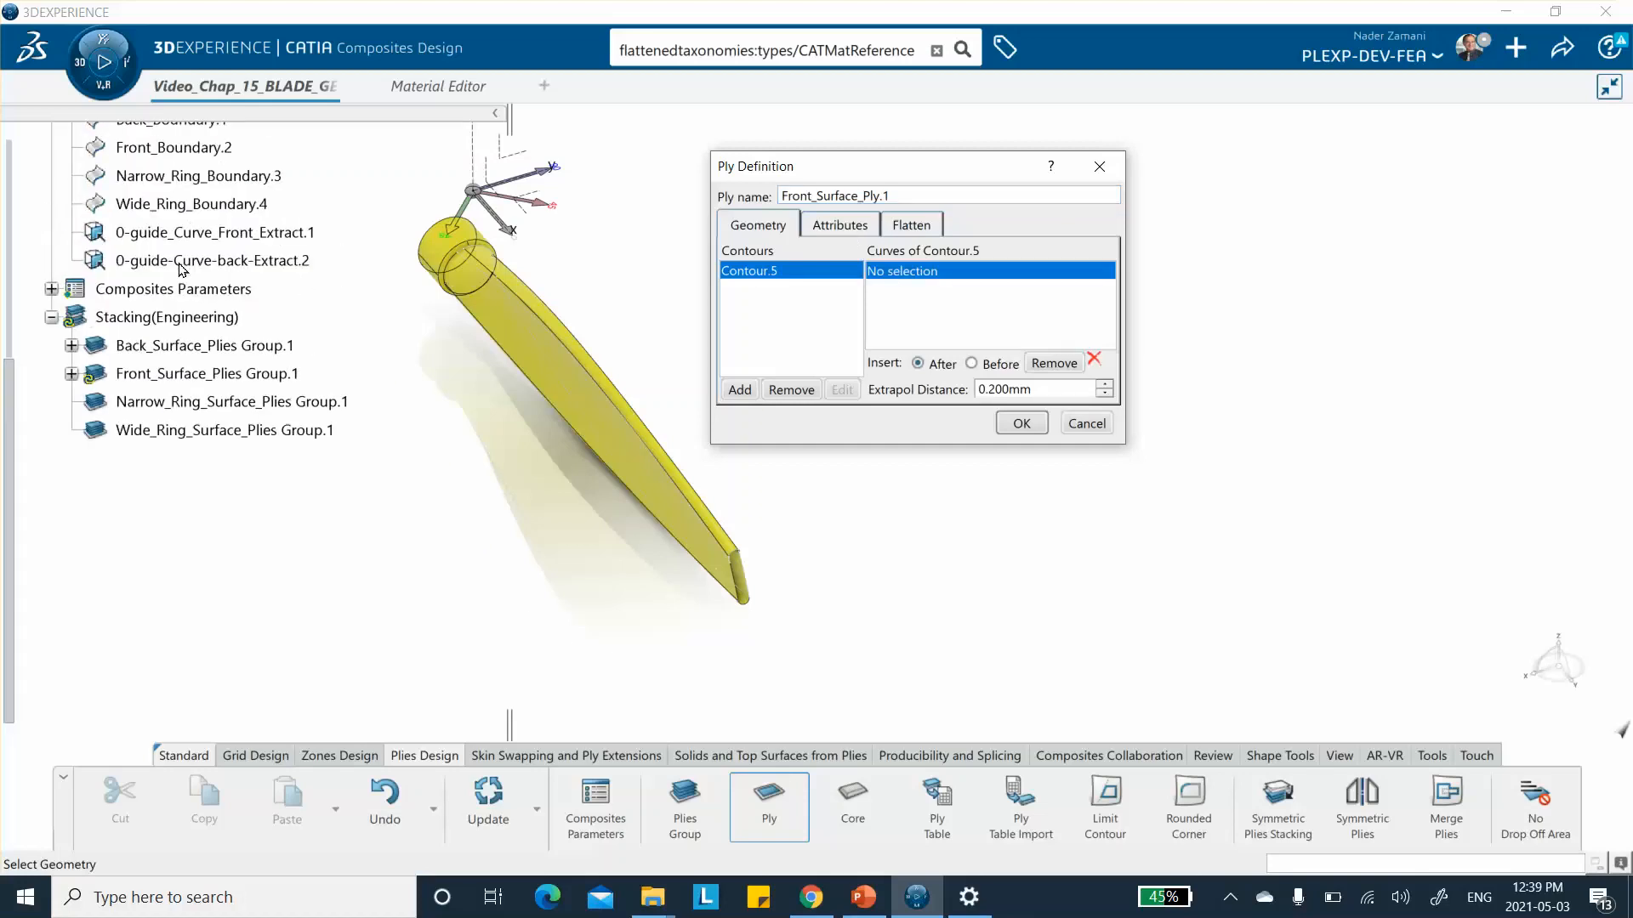
{"action": "left_click", "coordinate": [204, 223]}
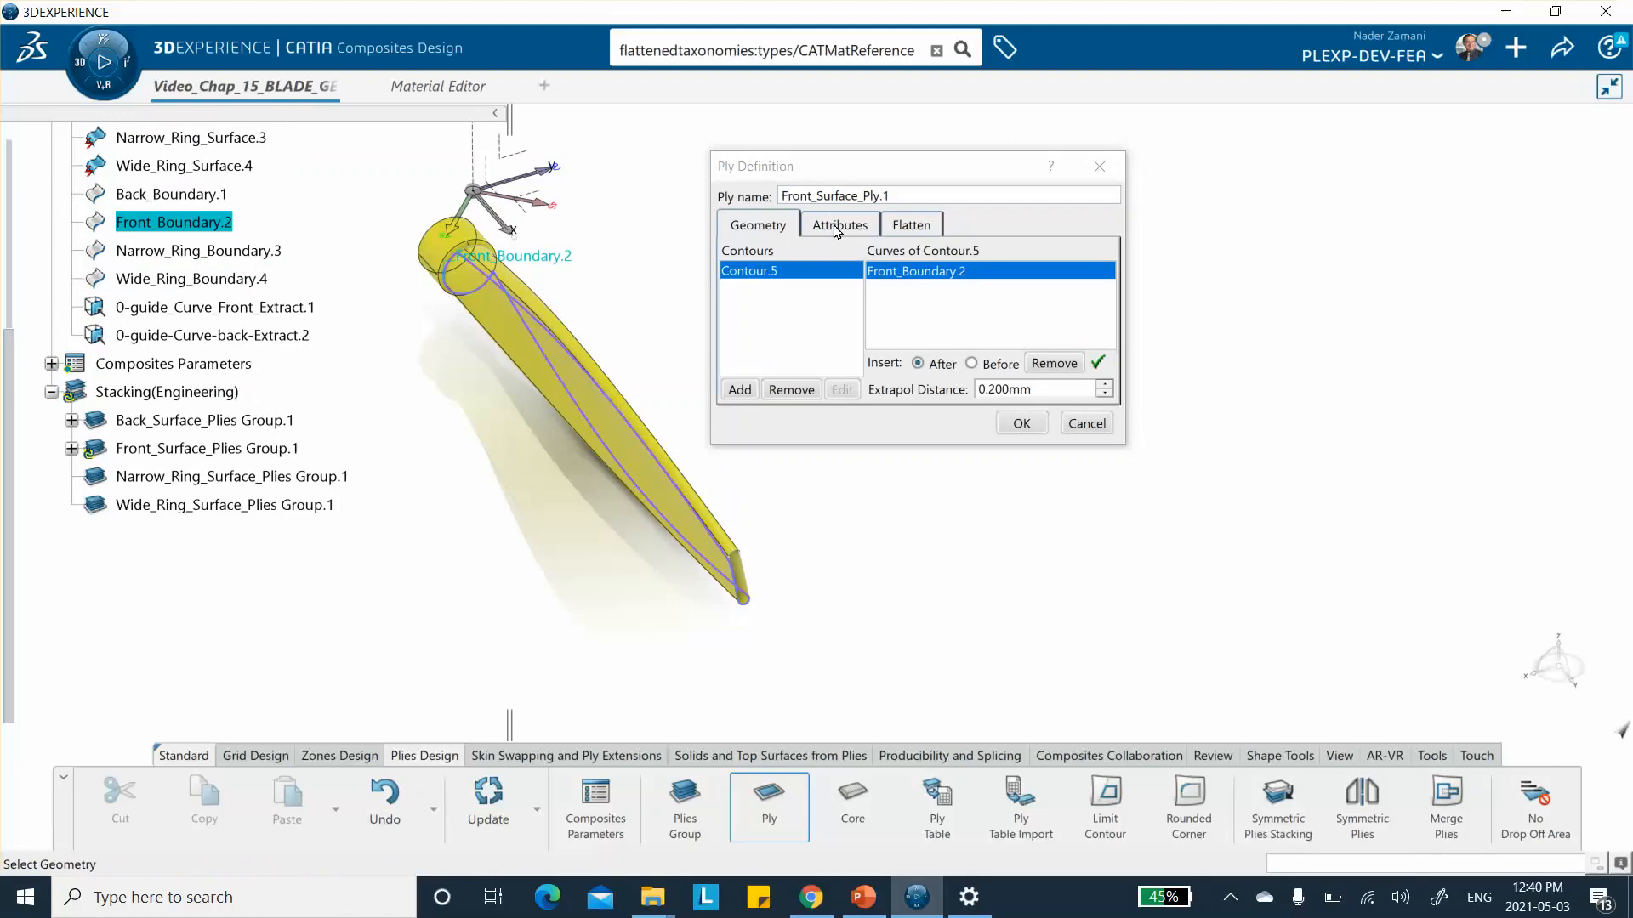
{"action": "left_click", "coordinate": [837, 227]}
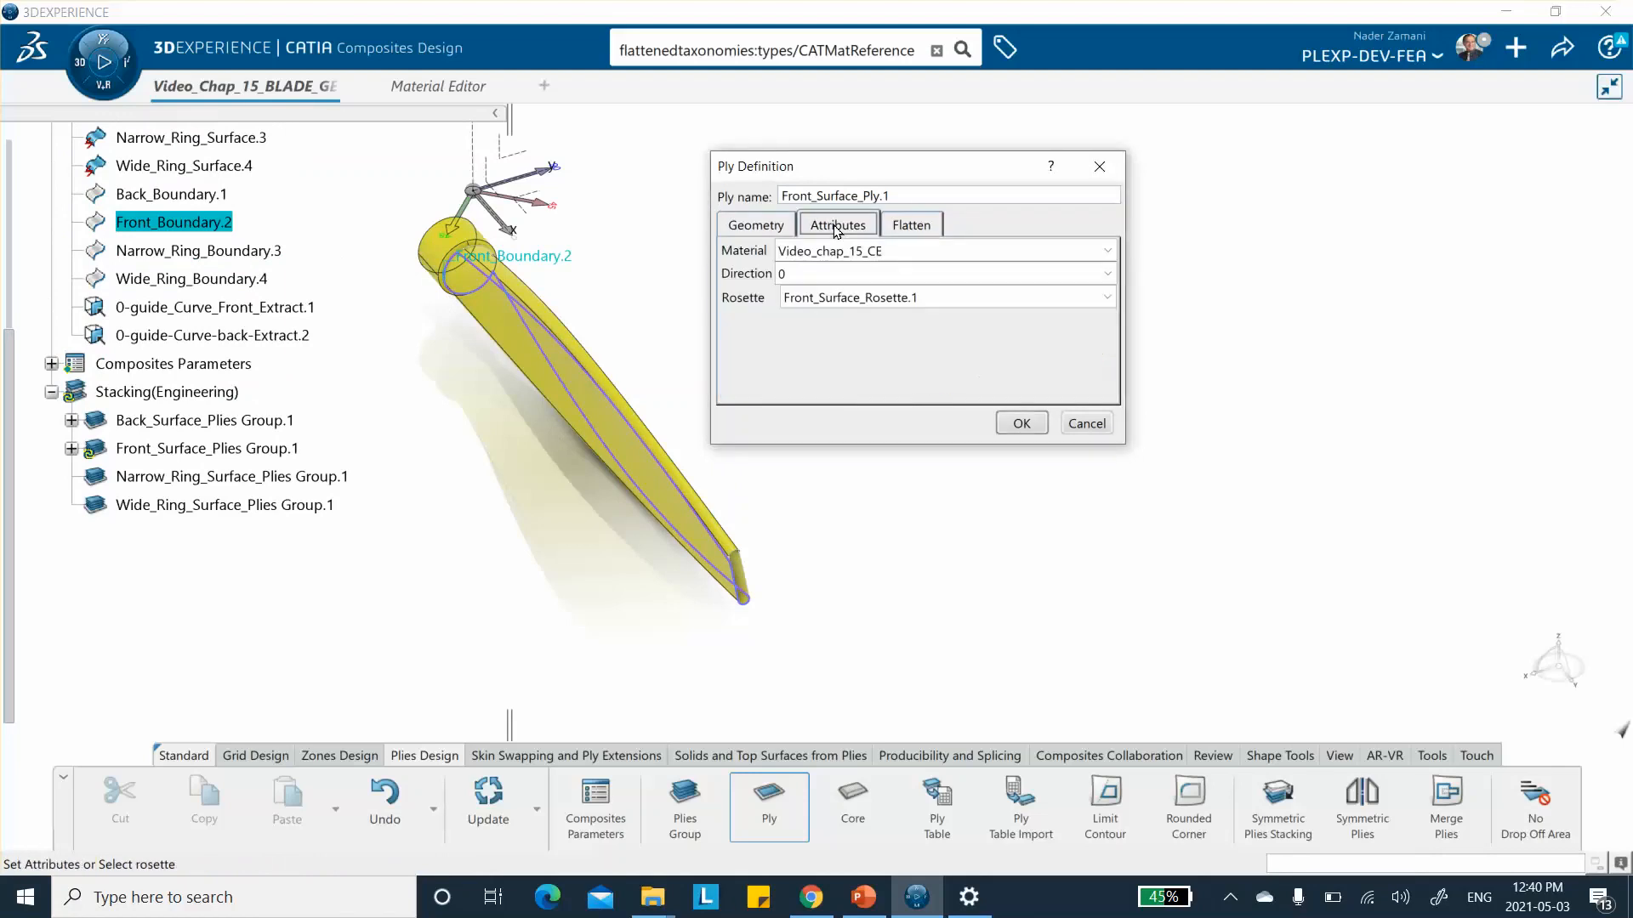
{"action": "left_click", "coordinate": [826, 273]}
{"action": "left_click", "coordinate": [823, 310]}
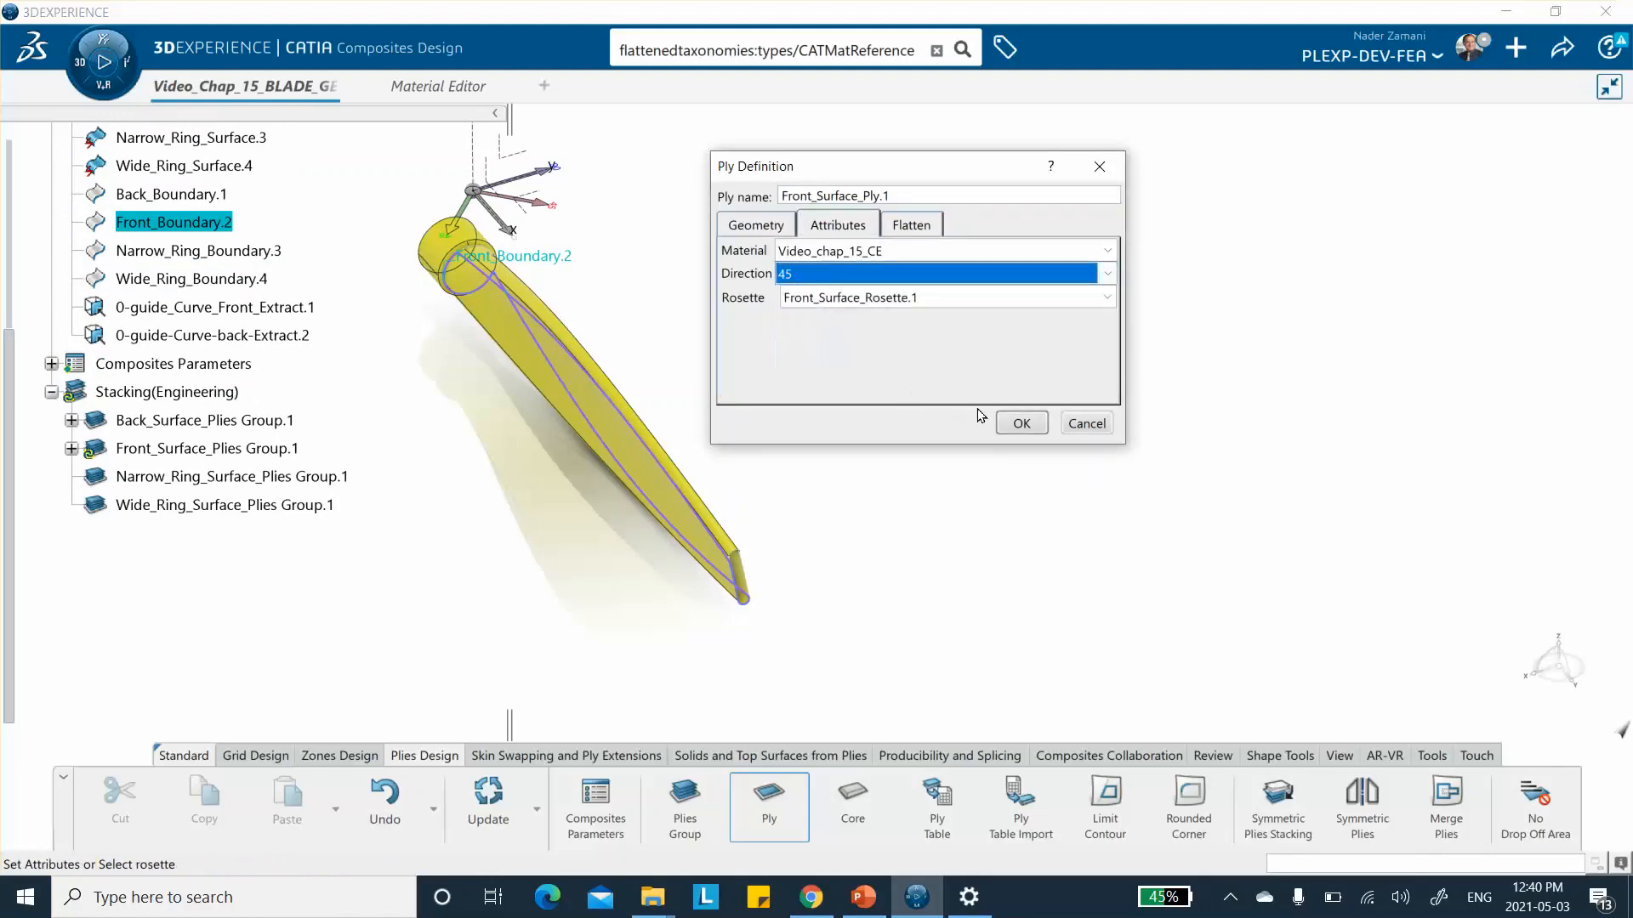
{"action": "left_click", "coordinate": [1018, 424]}
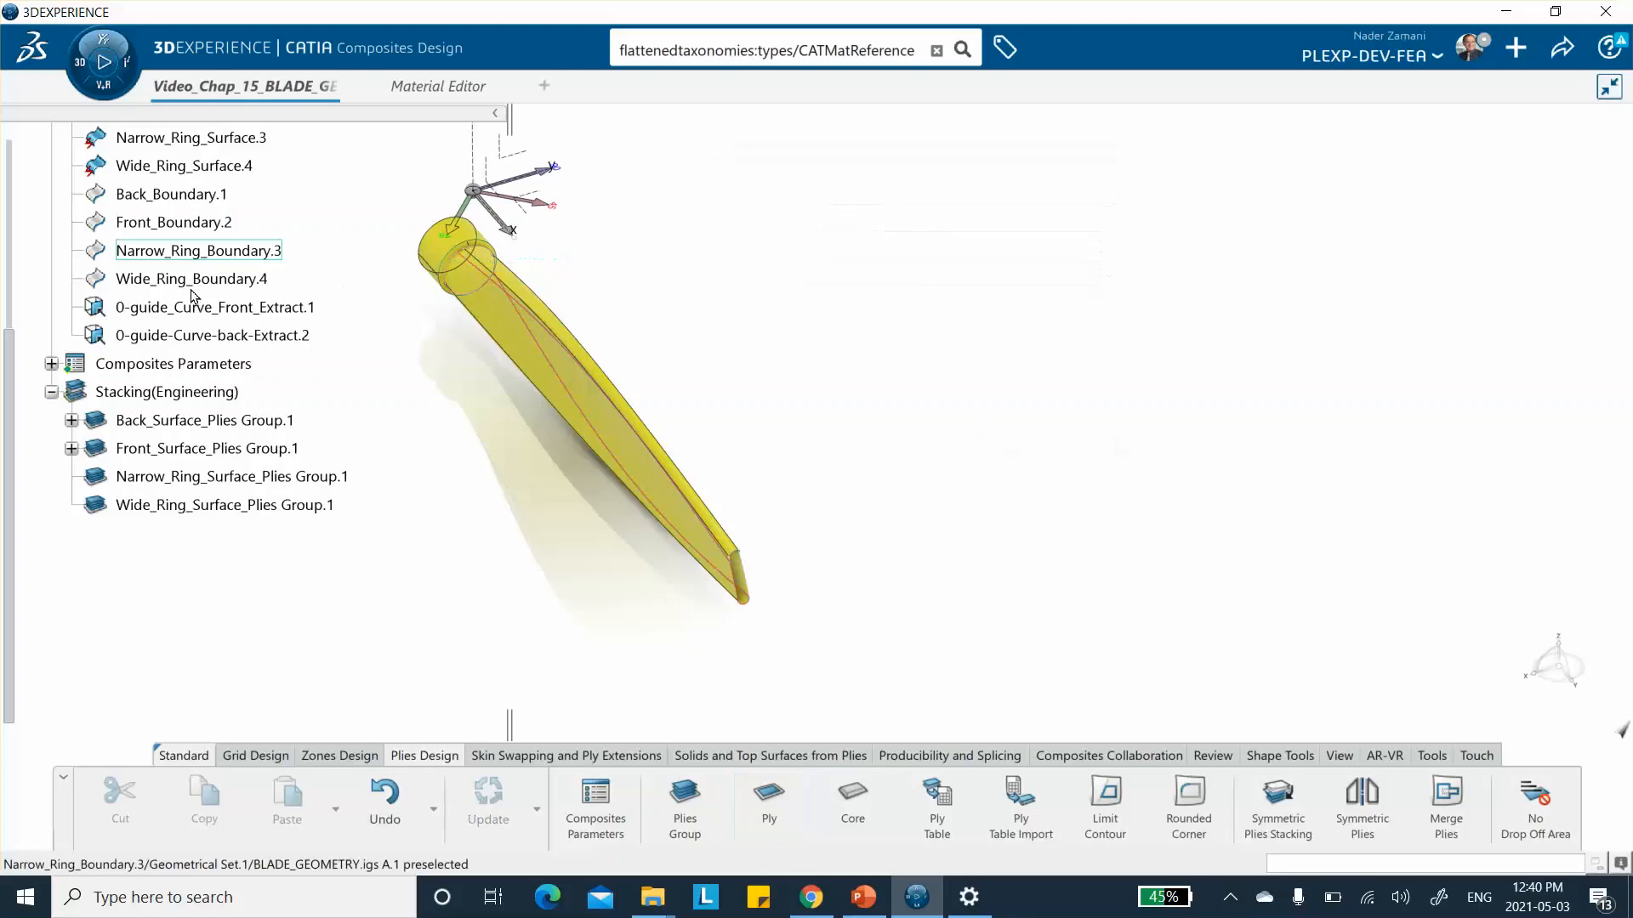
Step: Start another ply in Front_Surface_Plies Group.1 with Front_Boundary.2 as its contour, and name it Front_Surface_Ply.2
{"action": "left_click", "coordinate": [769, 801]}
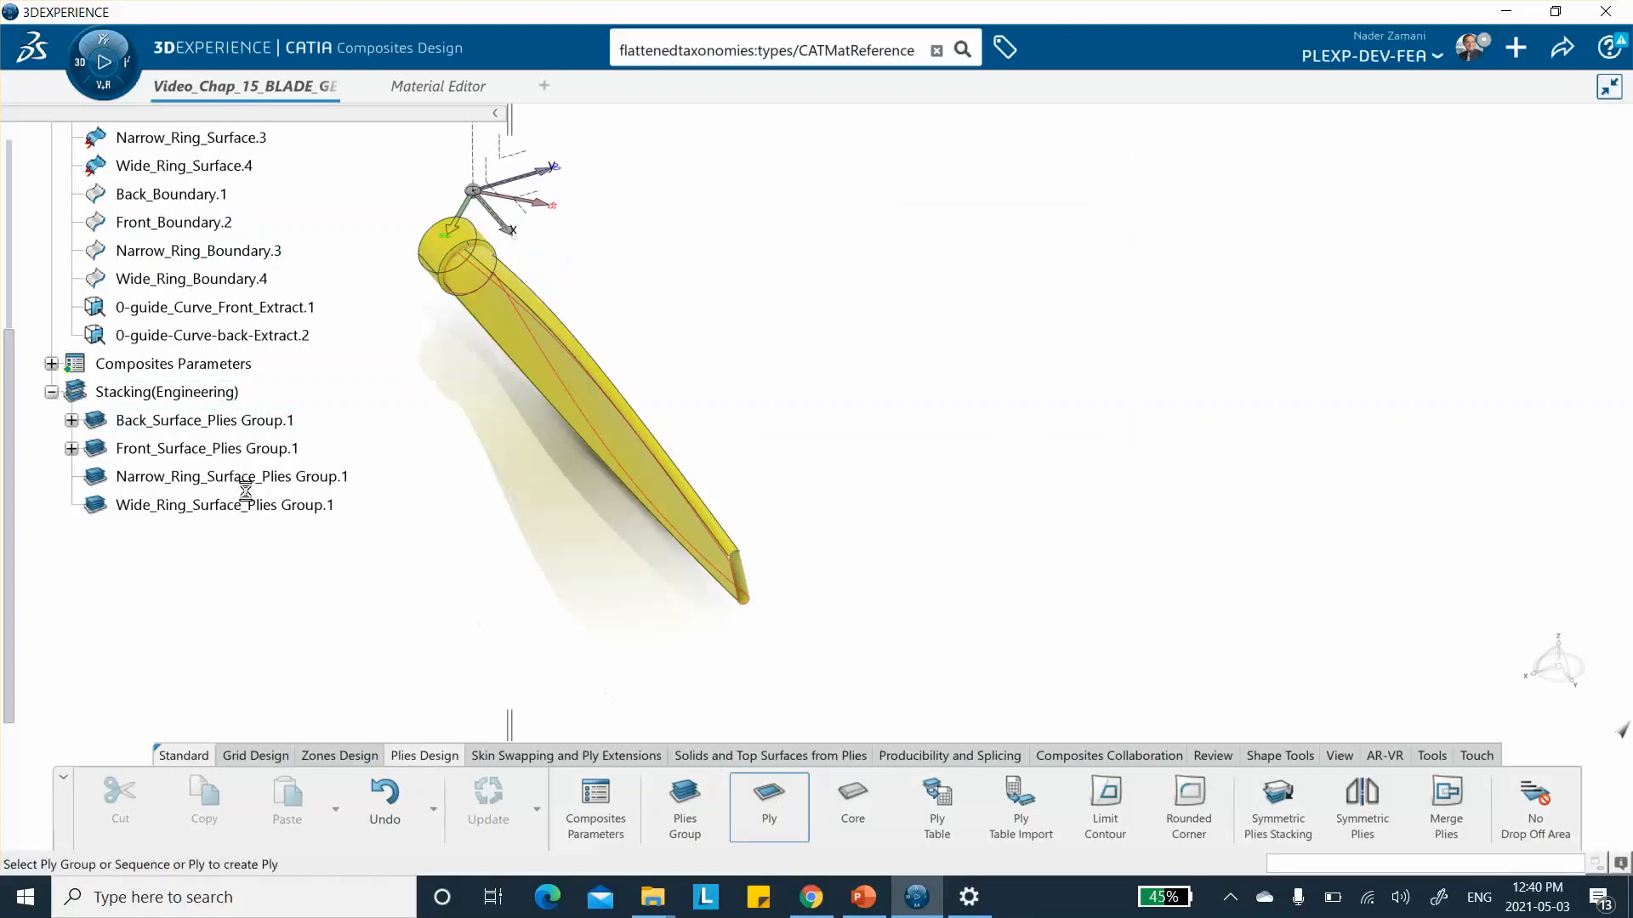
{"action": "left_click", "coordinate": [168, 448]}
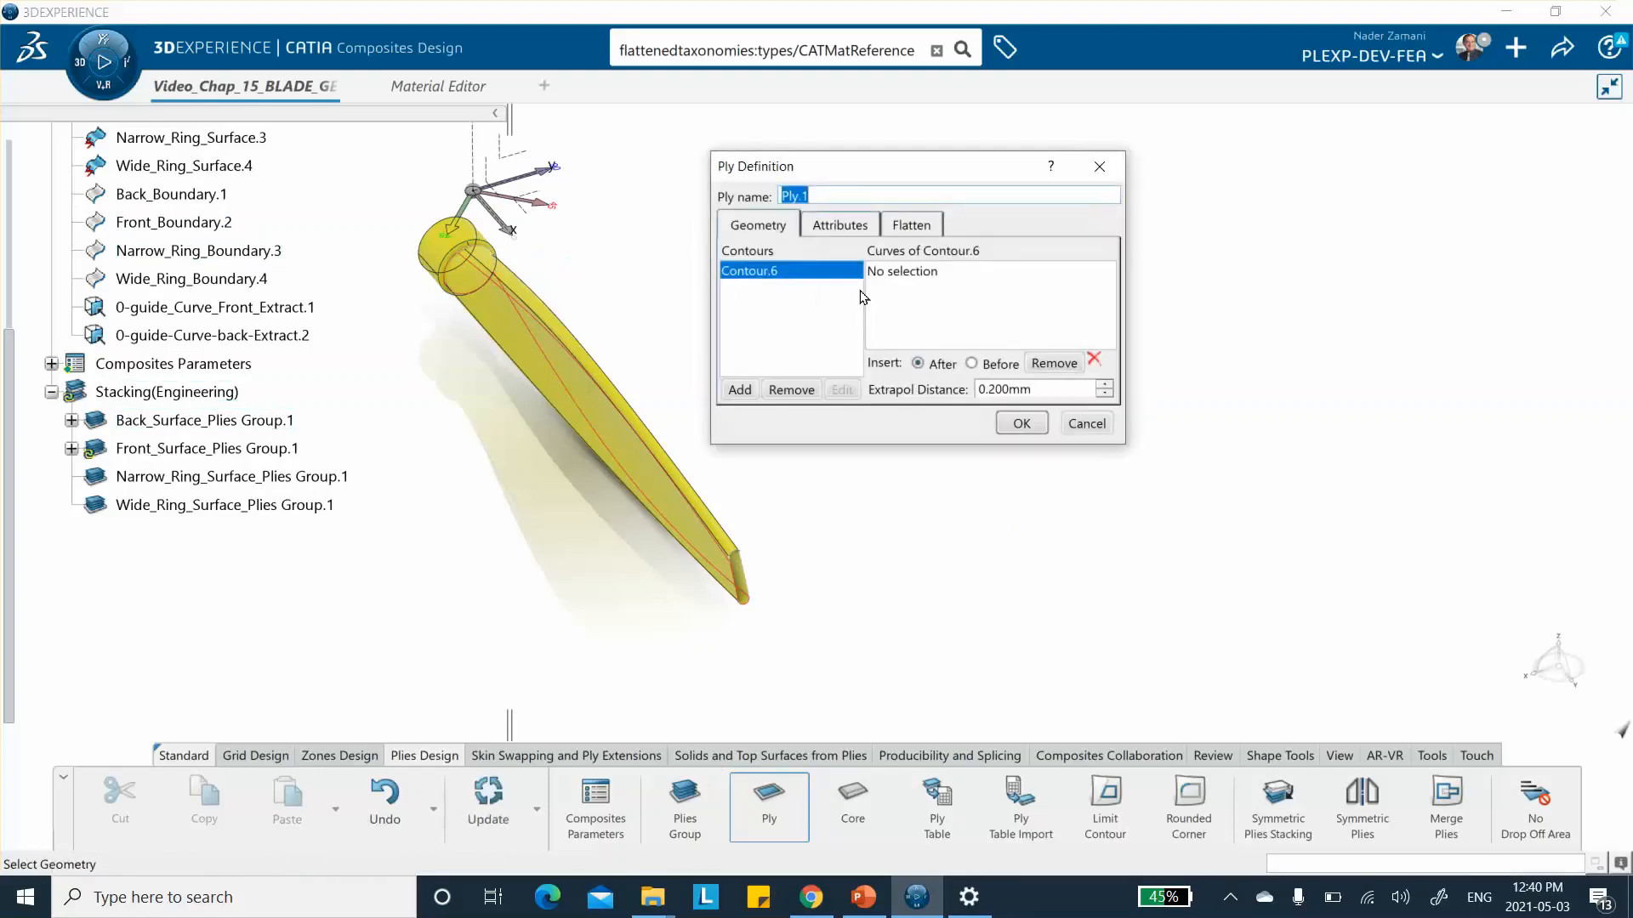
{"action": "left_click", "coordinate": [898, 272]}
{"action": "left_click", "coordinate": [196, 224]}
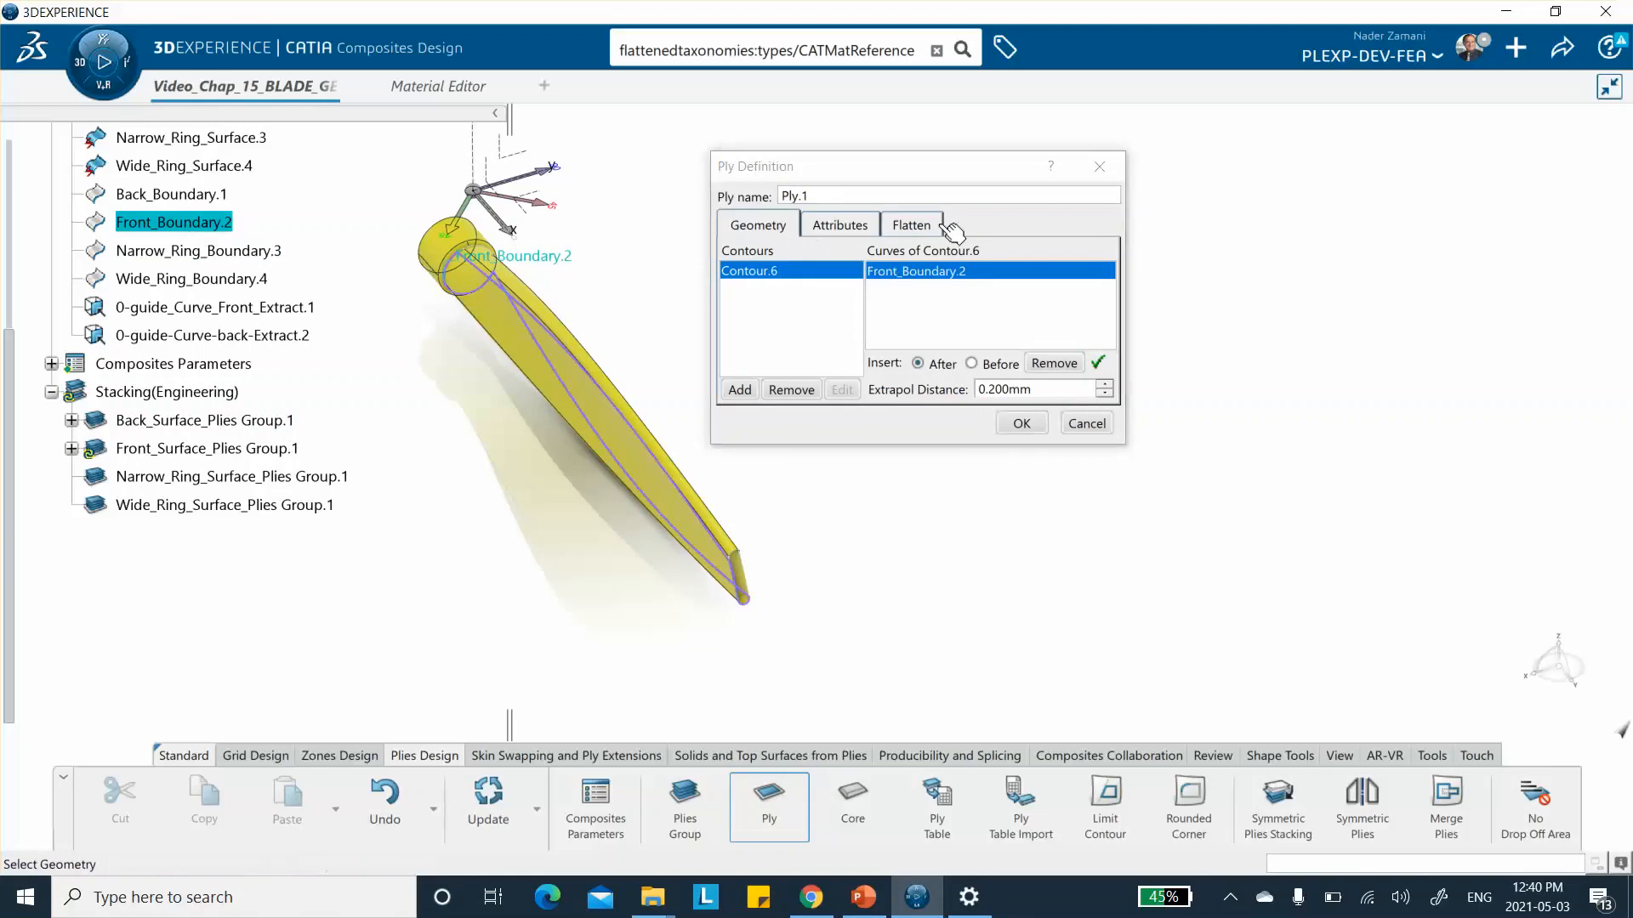
{"action": "left_click", "coordinate": [780, 196]}
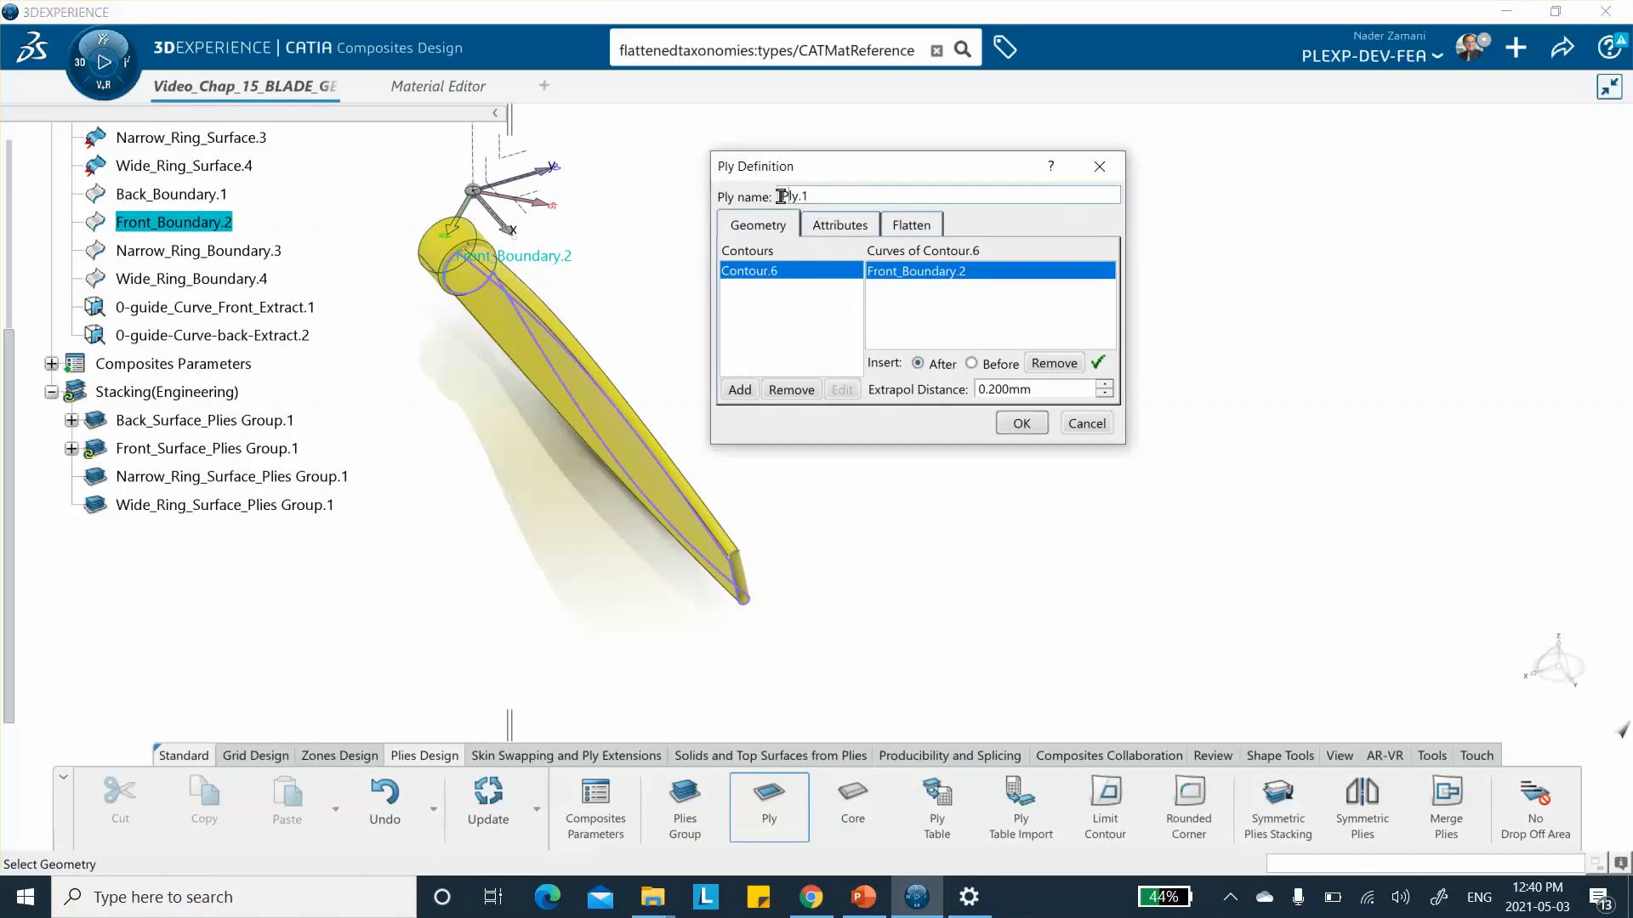
{"action": "type", "text": "Front_Surface"}
Step: Set the direction of Front_Surface_Ply.2 to -45 and create the ply
{"action": "left_click", "coordinate": [838, 225]}
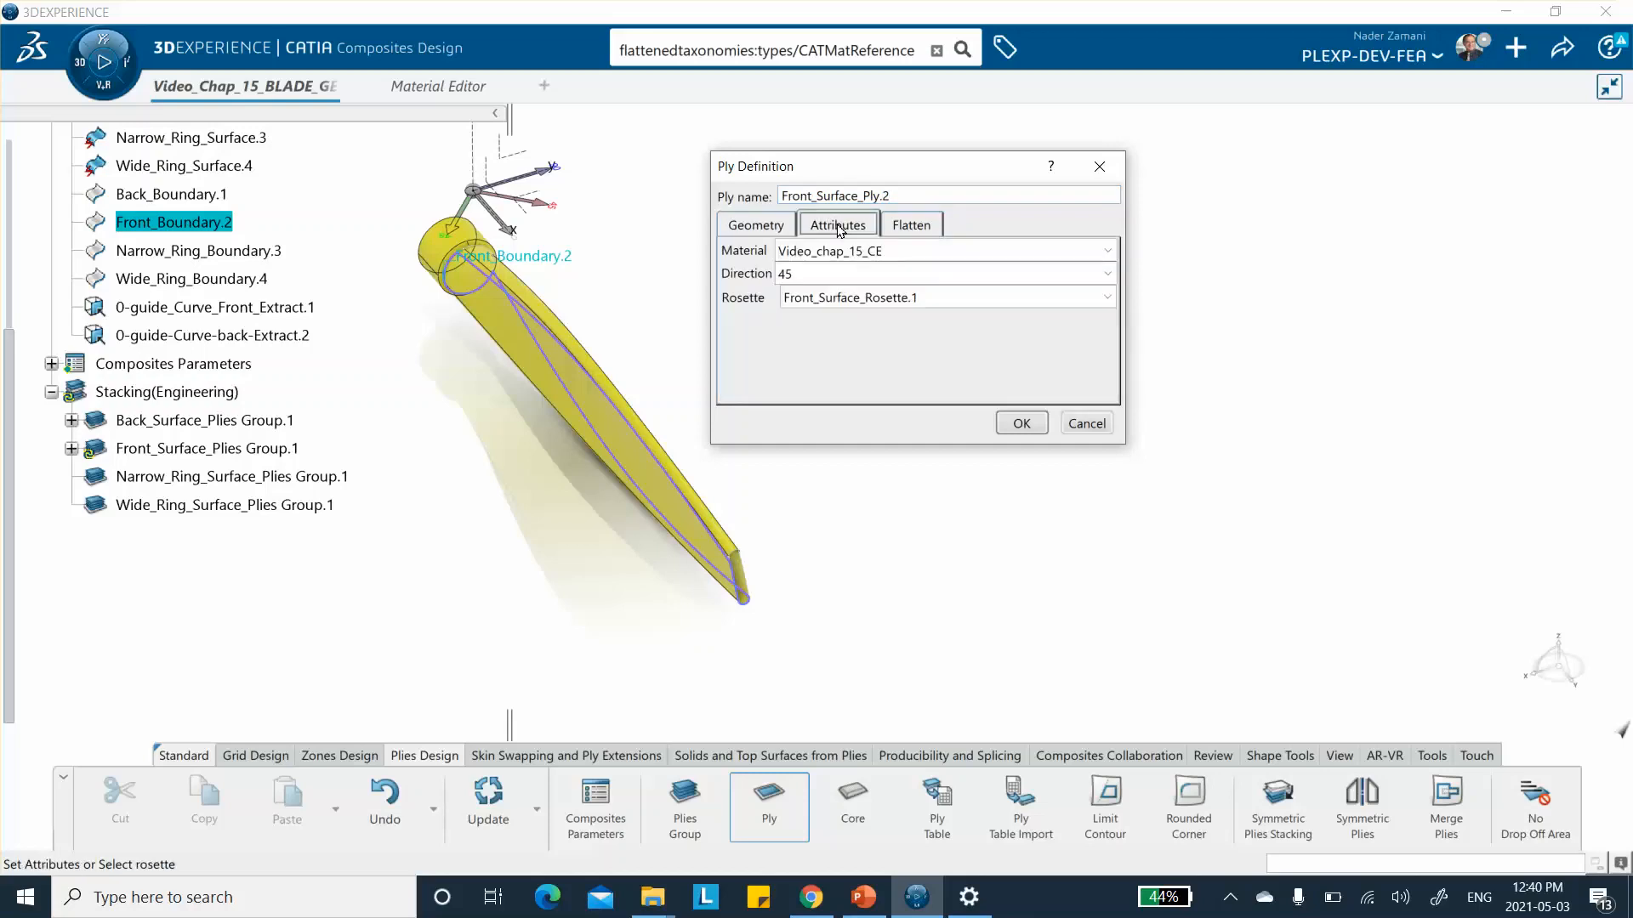
{"action": "left_click", "coordinate": [842, 274]}
{"action": "left_click", "coordinate": [832, 336]}
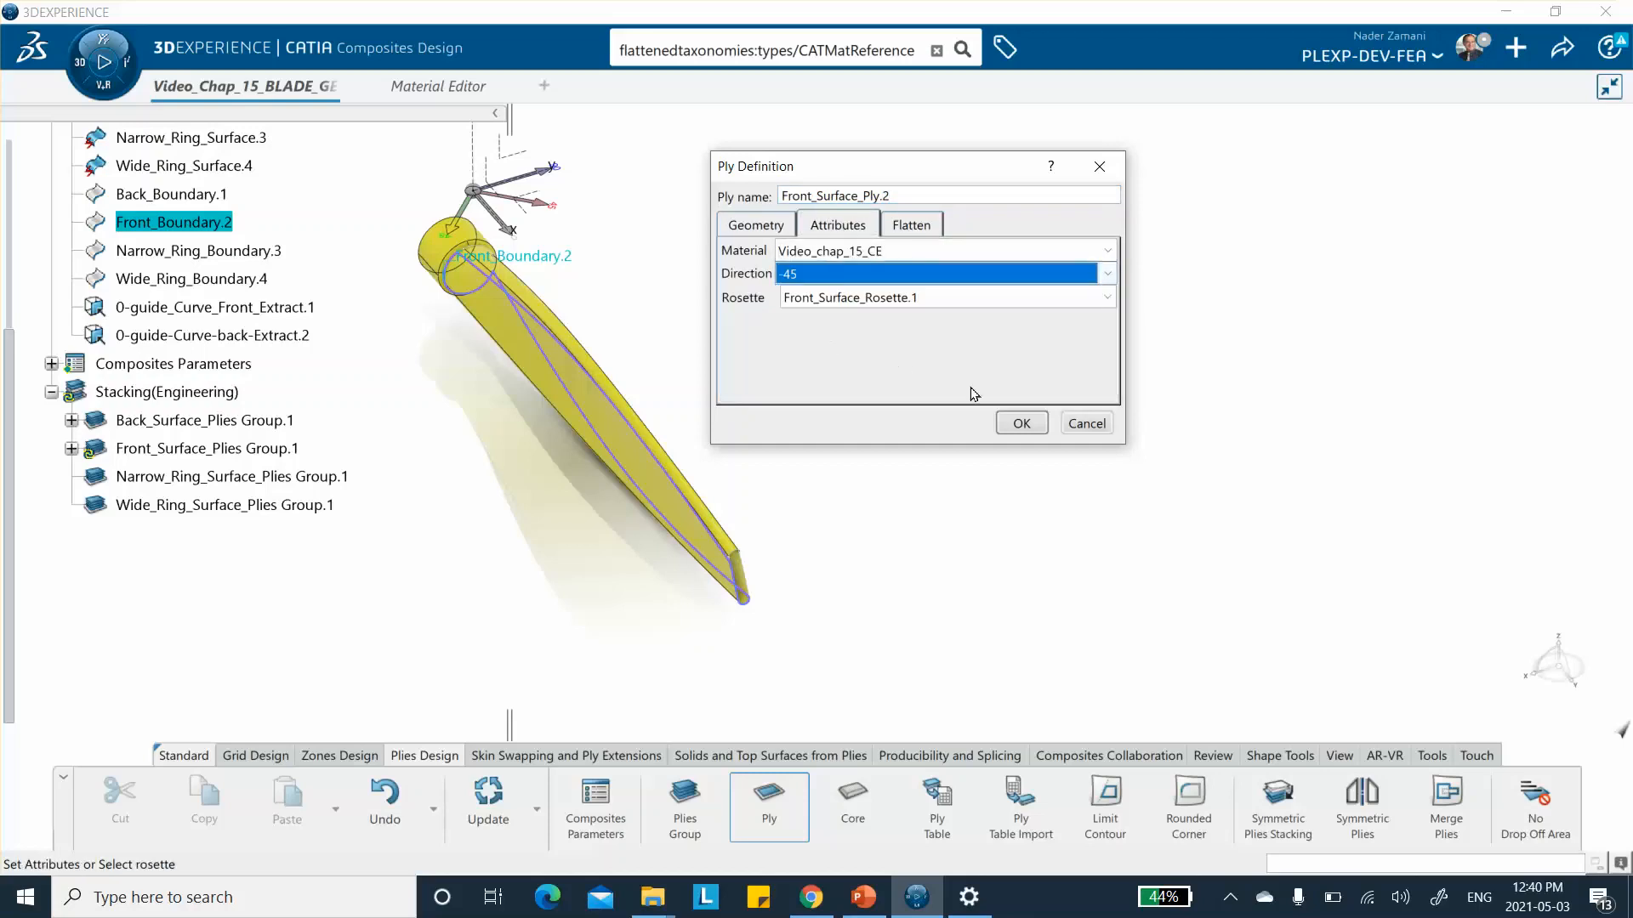
{"action": "left_click", "coordinate": [1020, 422]}
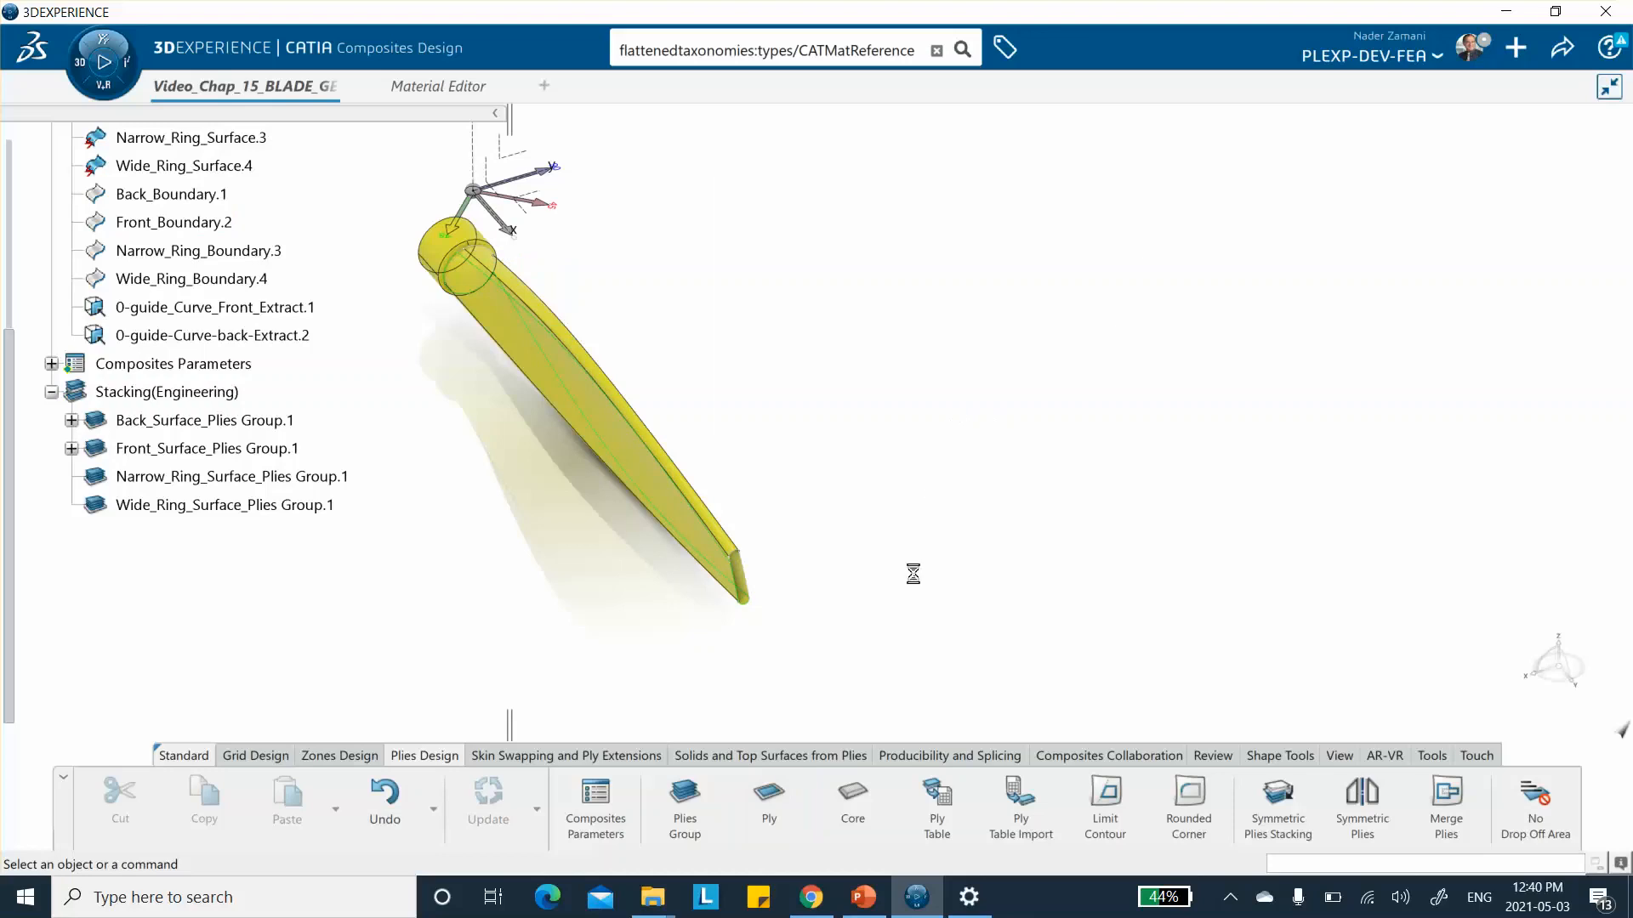
Step: Start a third ply in Front_Surface_Plies Group.1 with Front_Boundary.2 as its contour, and name it Front_Surface_Ply.3
{"action": "left_click", "coordinate": [777, 808]}
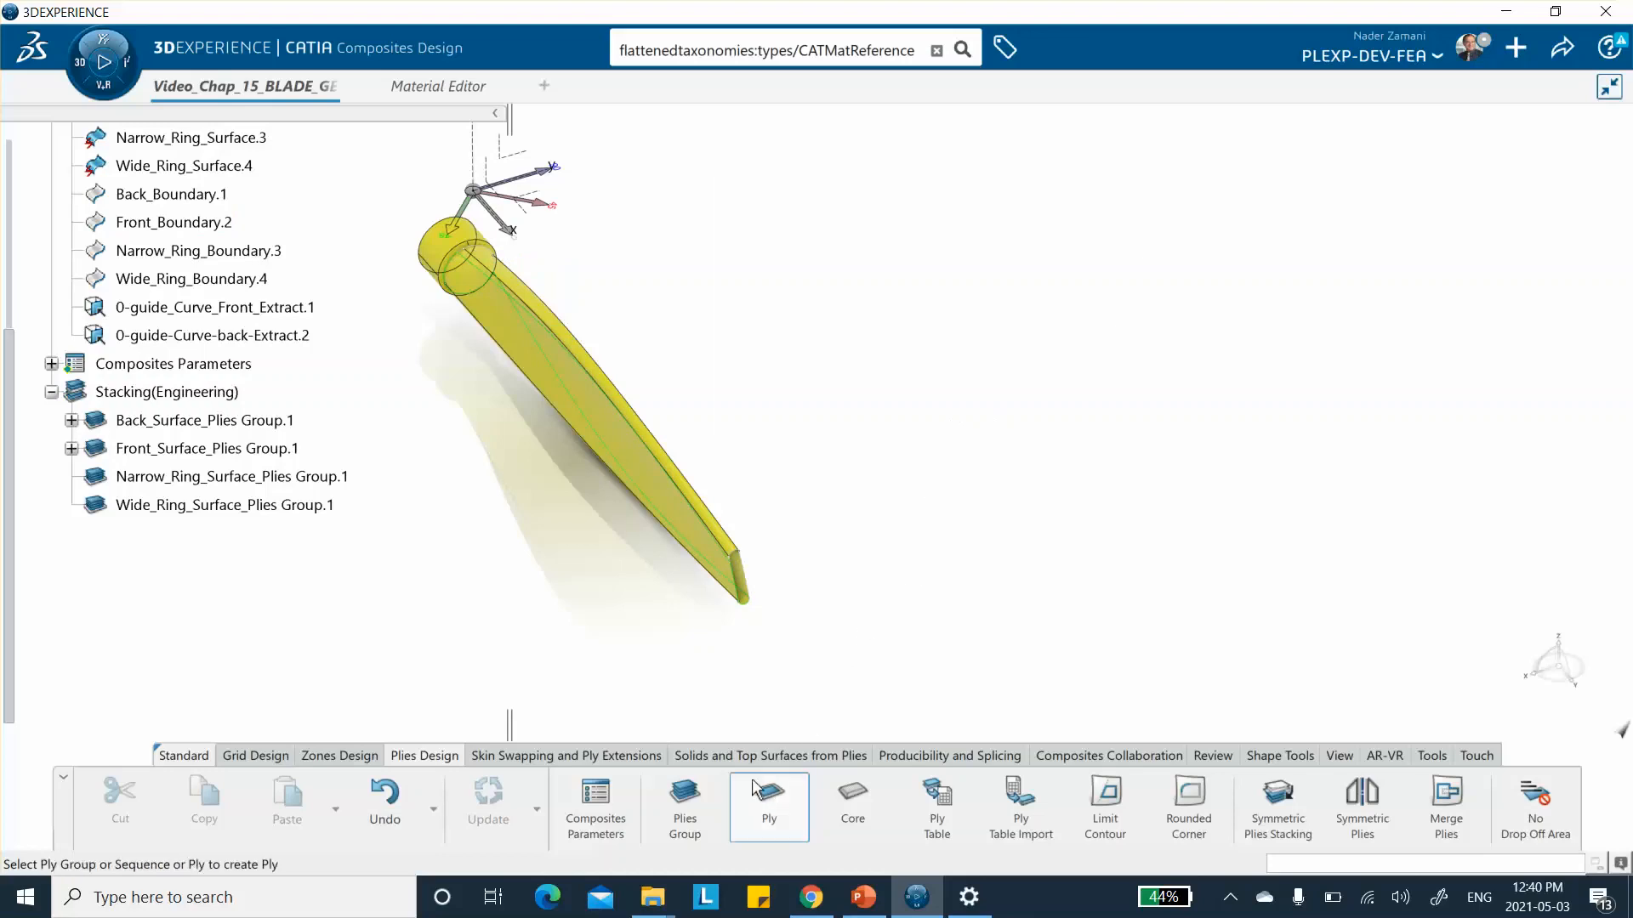
{"action": "left_click", "coordinate": [208, 449]}
{"action": "left_click", "coordinate": [925, 272]}
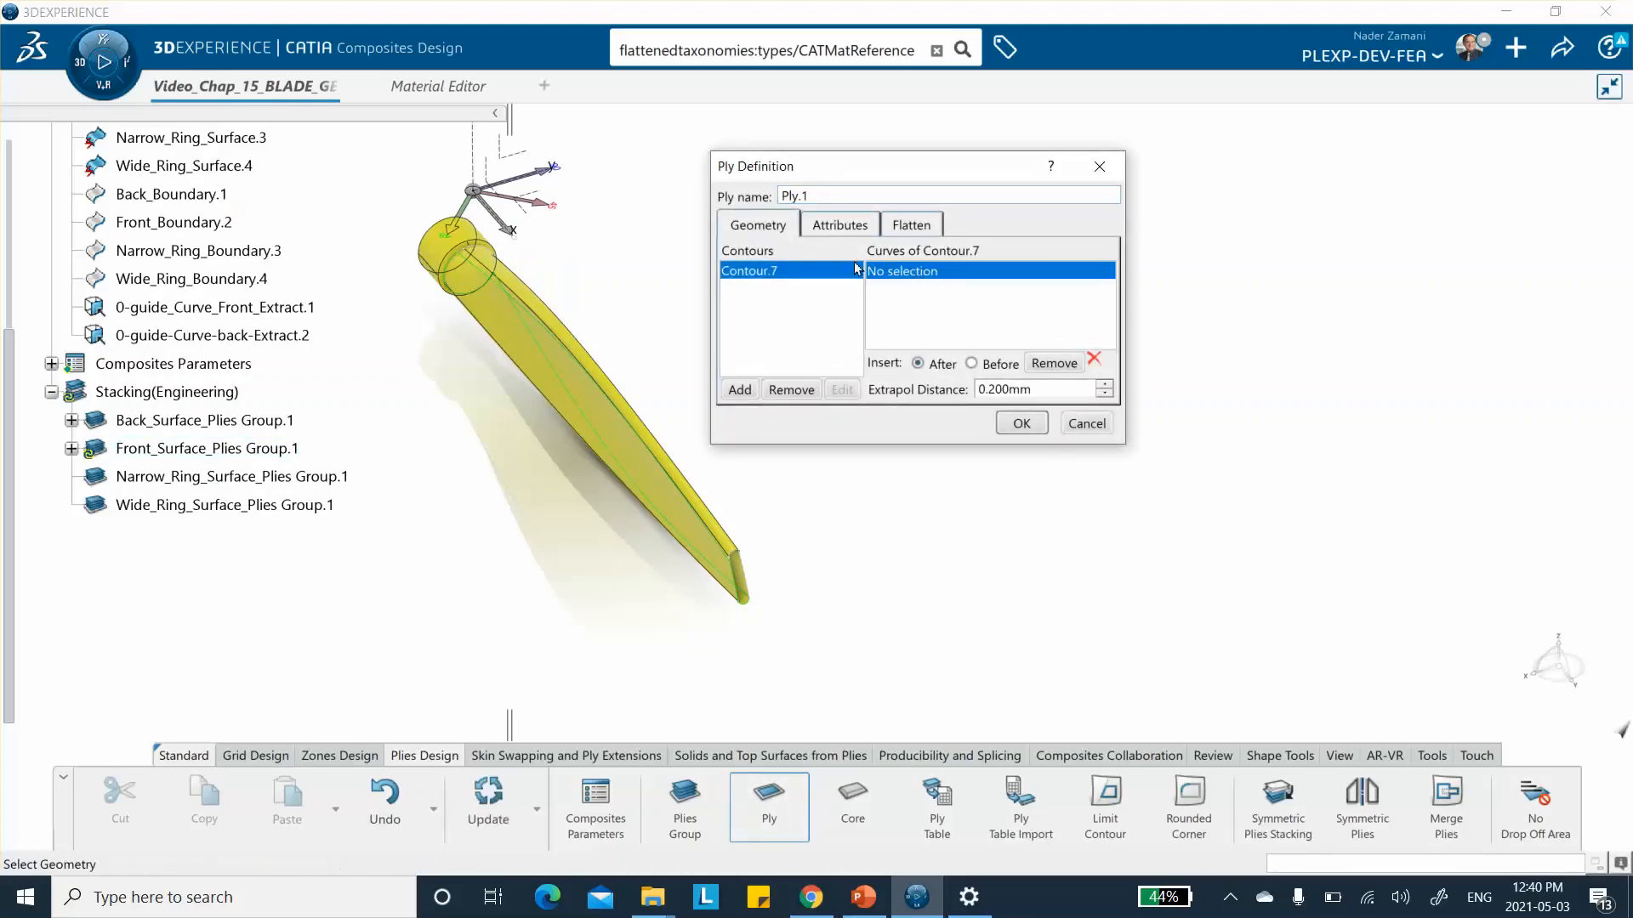
{"action": "left_click", "coordinate": [159, 223]}
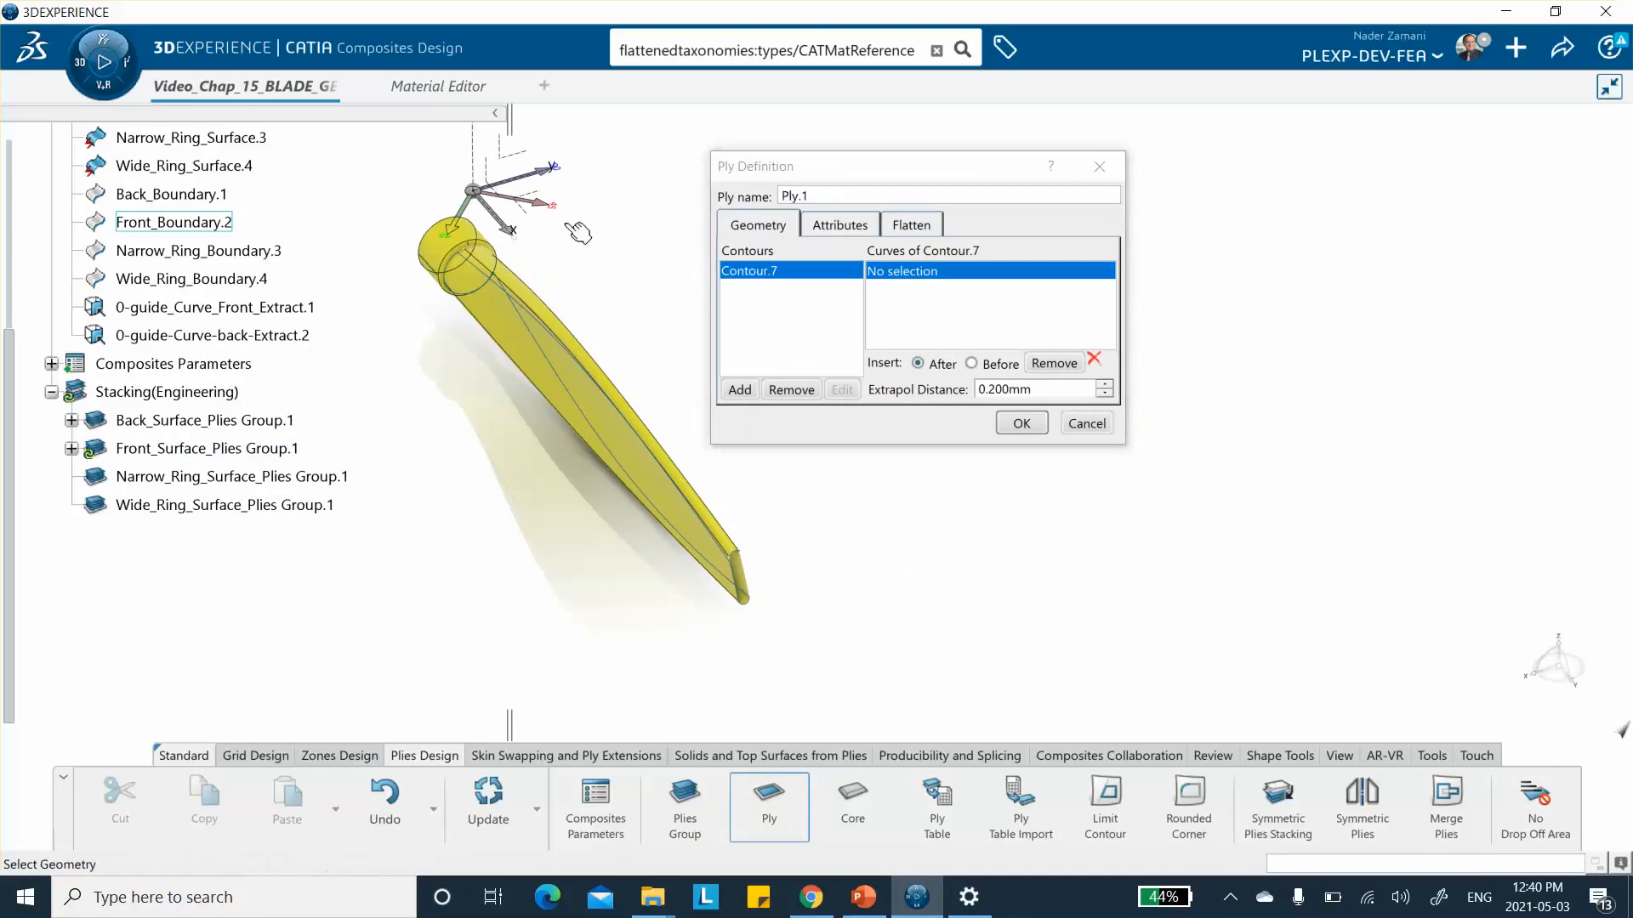
{"action": "left_click", "coordinate": [780, 195]}
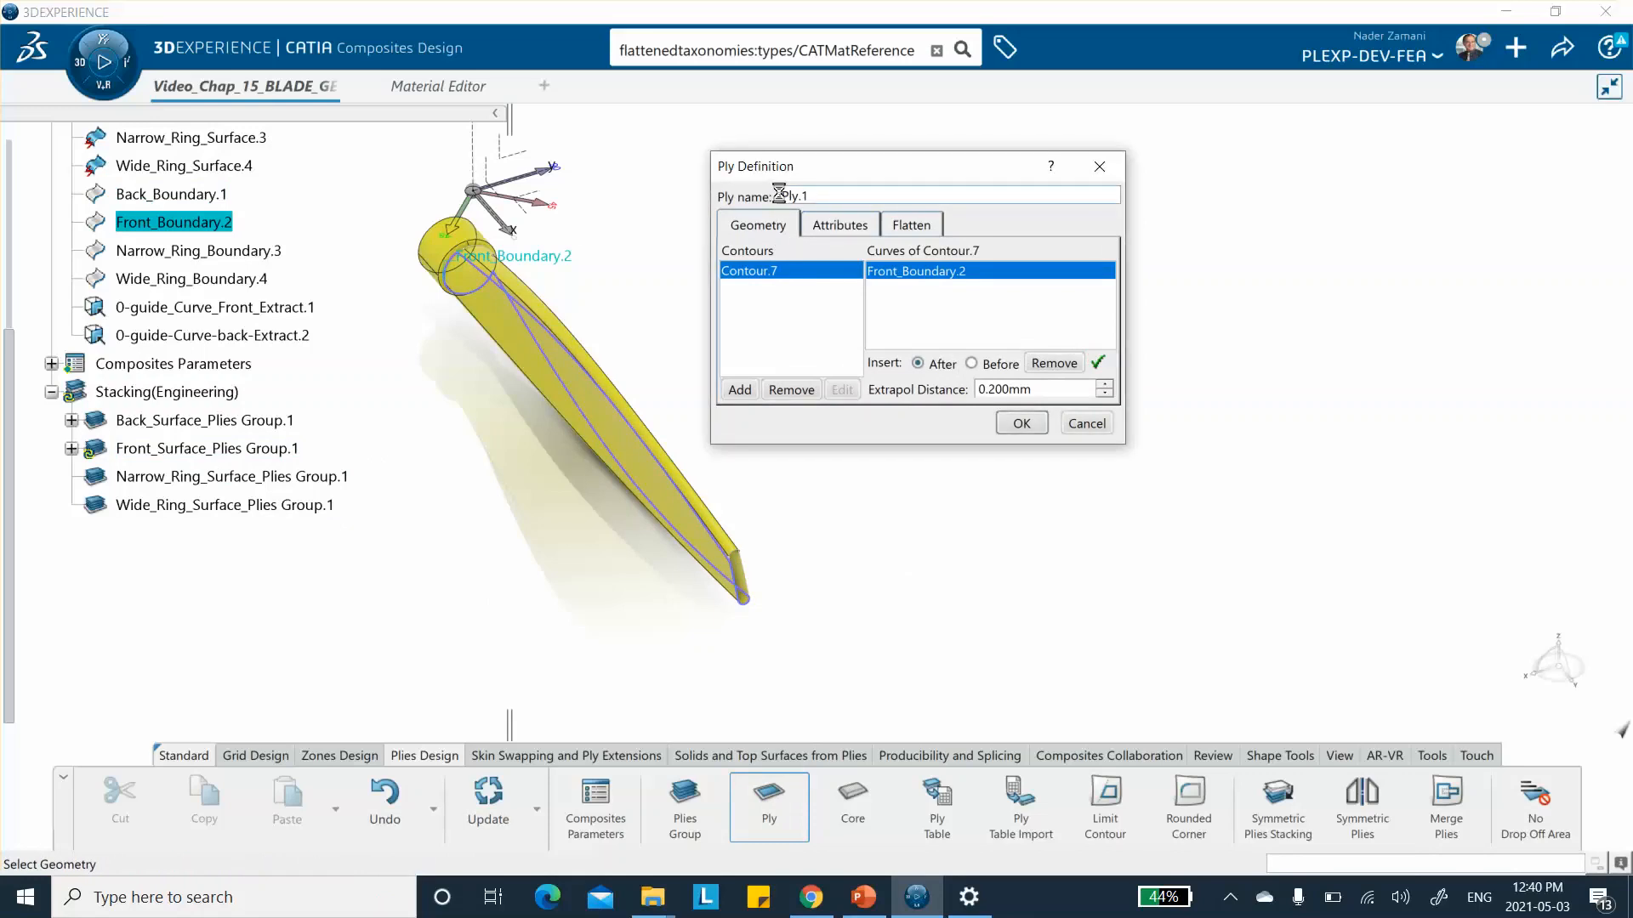
{"action": "type", "text": "Front_Surface_"}
Step: Set the direction of Front_Surface_Ply.3 to 90 and create the ply
{"action": "left_click", "coordinate": [833, 229]}
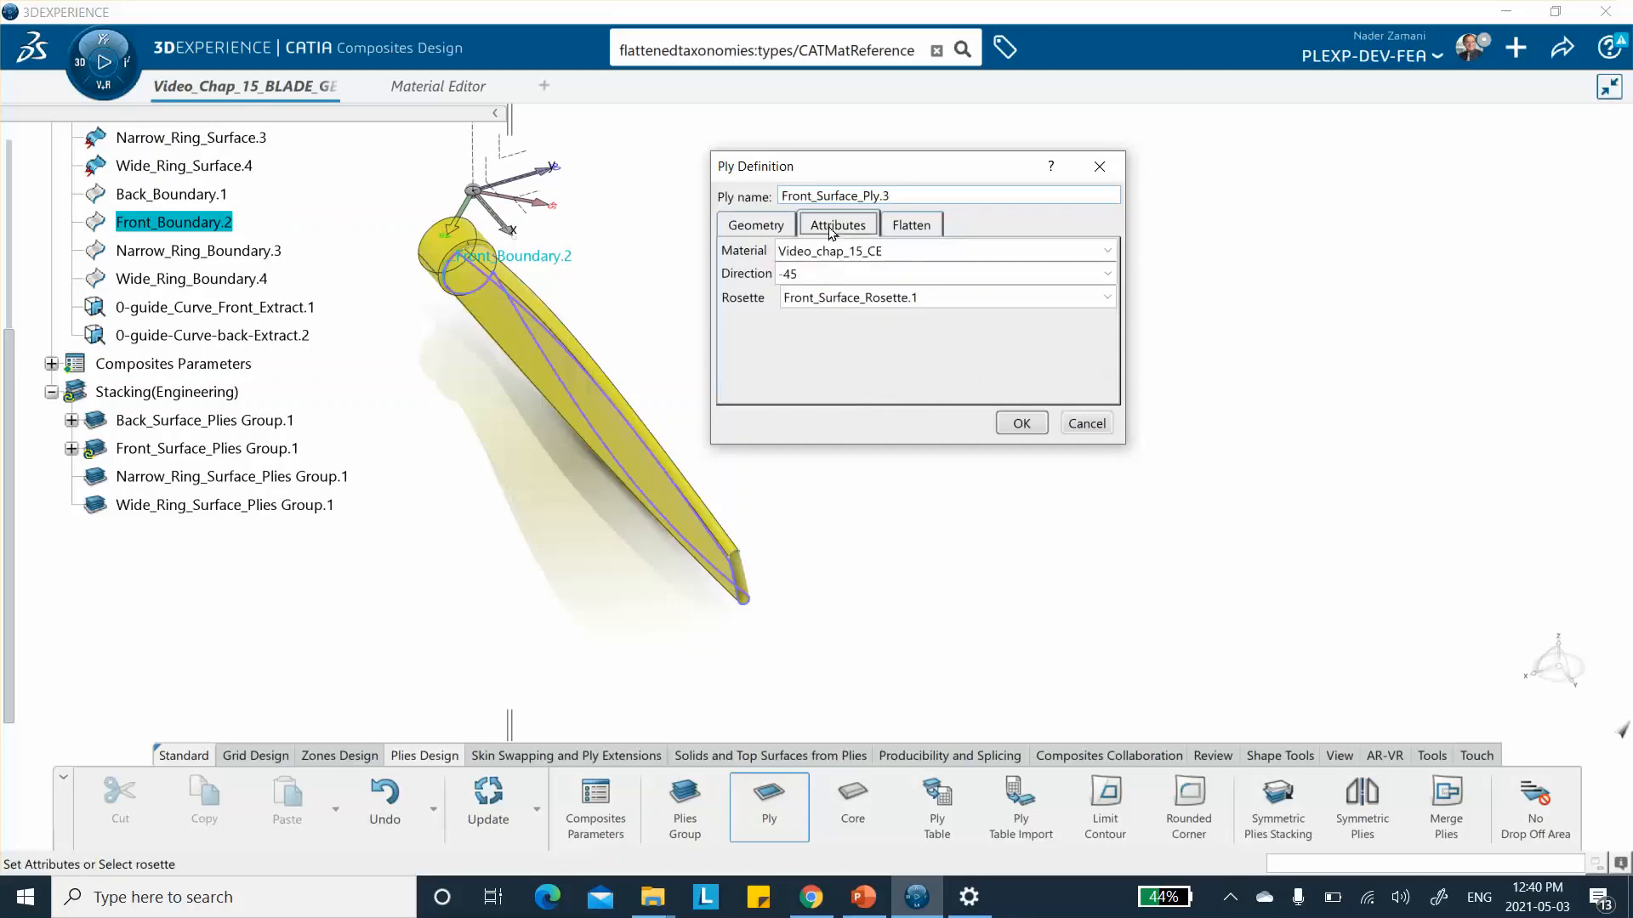
{"action": "left_click", "coordinate": [791, 273]}
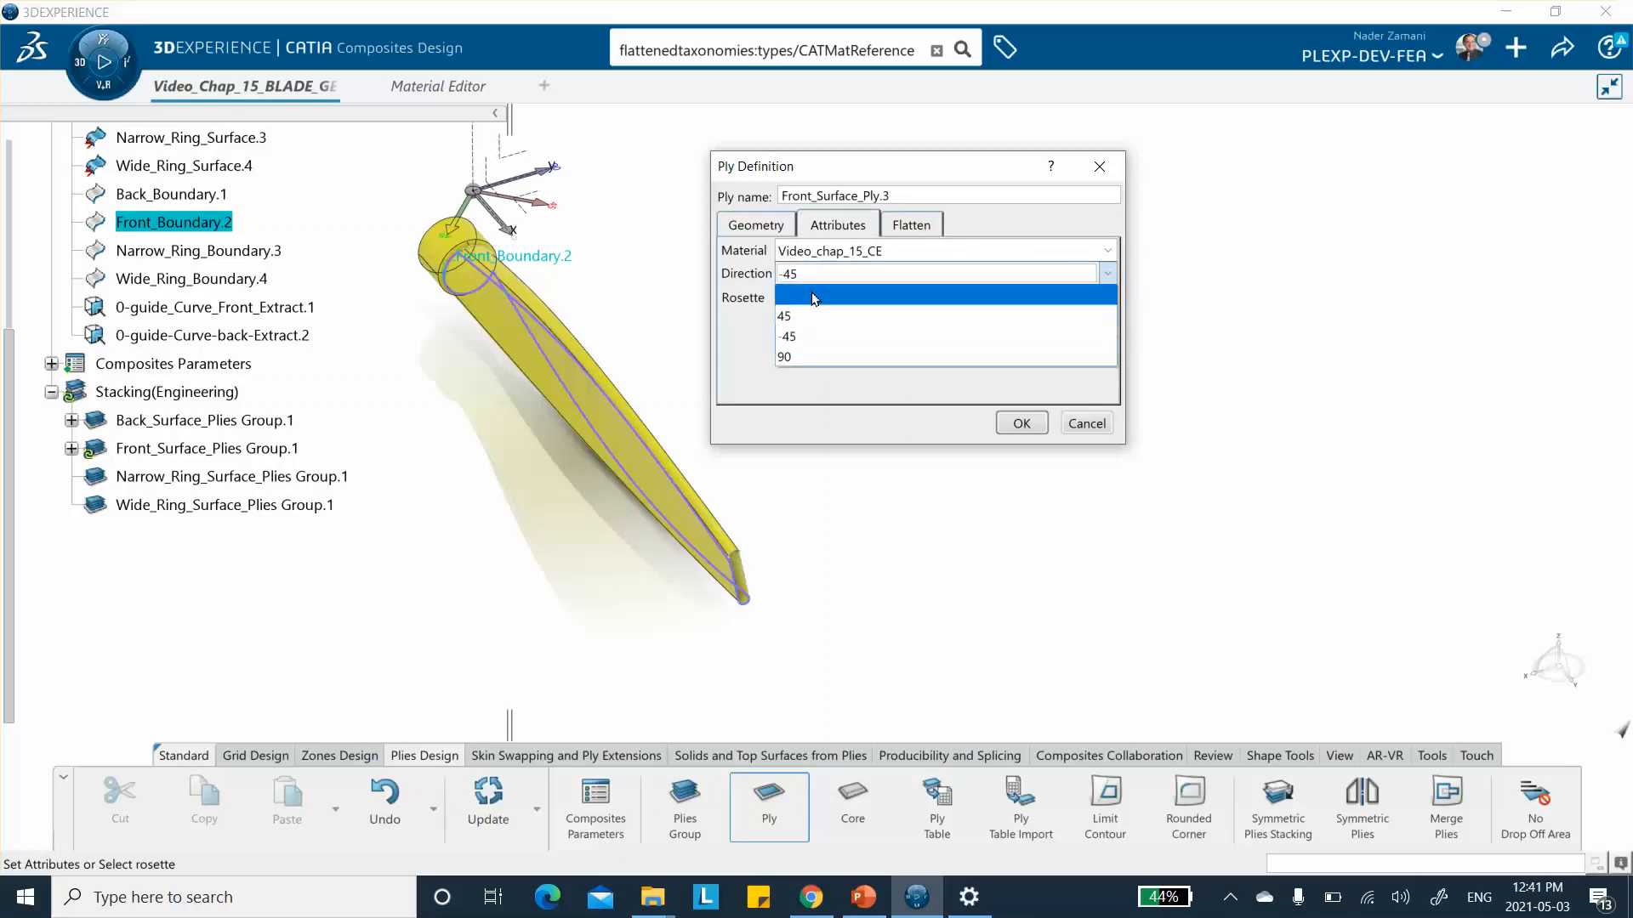
{"action": "left_click", "coordinate": [809, 356]}
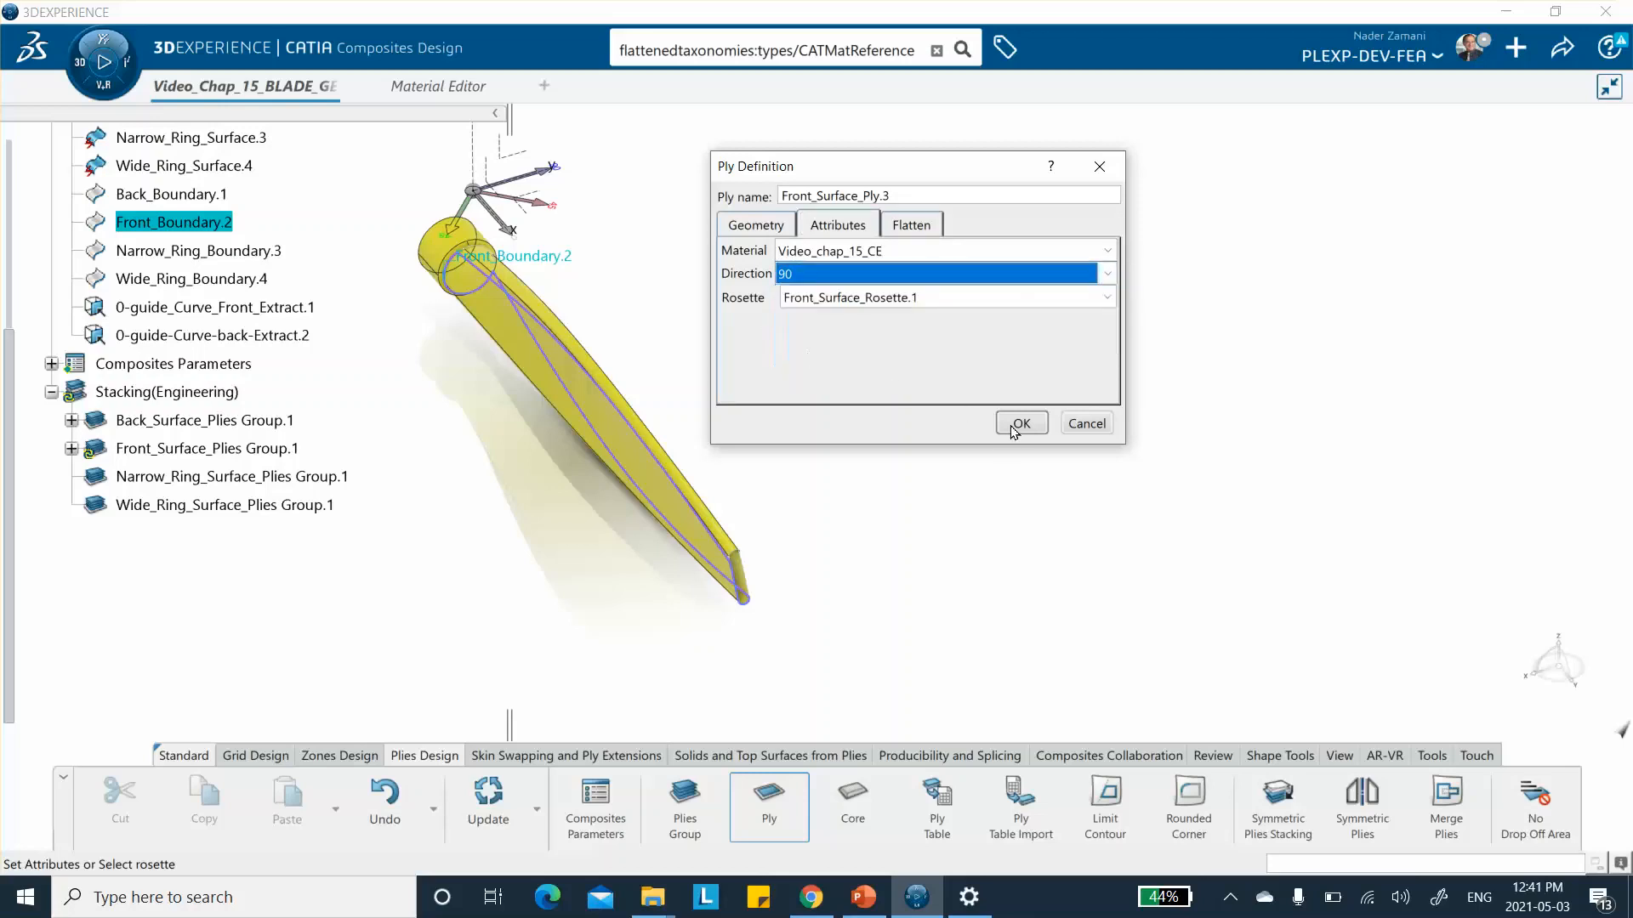
{"action": "left_click", "coordinate": [1020, 423]}
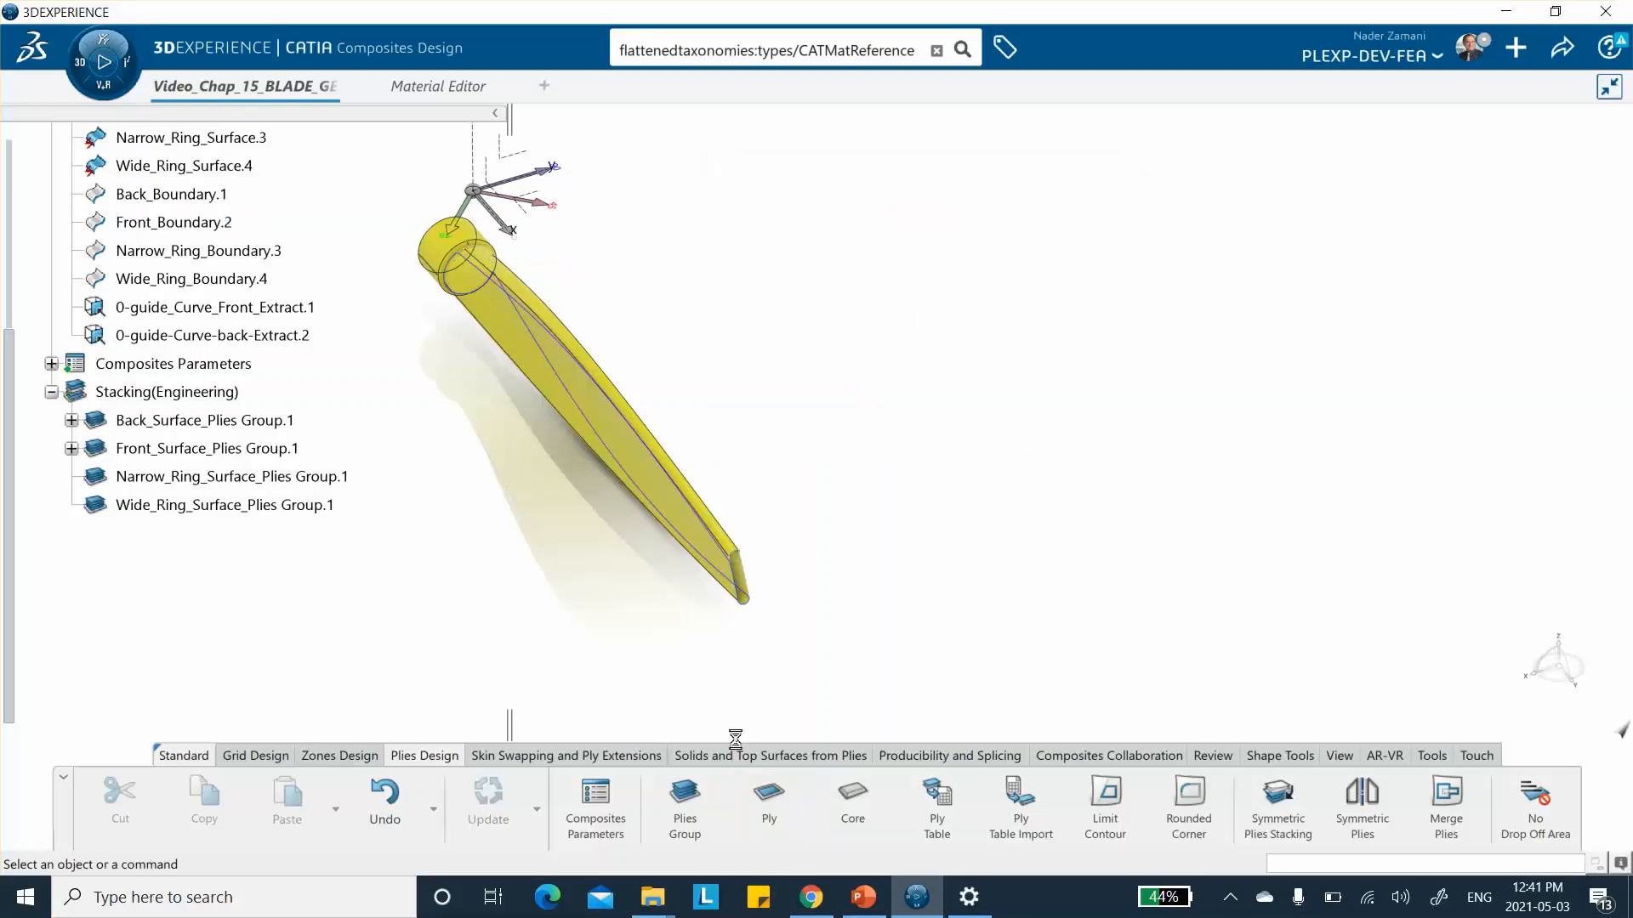
Step: Start a fourth ply in Front_Surface_Plies Group.1 with Front_Boundary.2 as its contour, and name it Front_Surfsace_Ply.3
{"action": "left_click", "coordinate": [768, 804]}
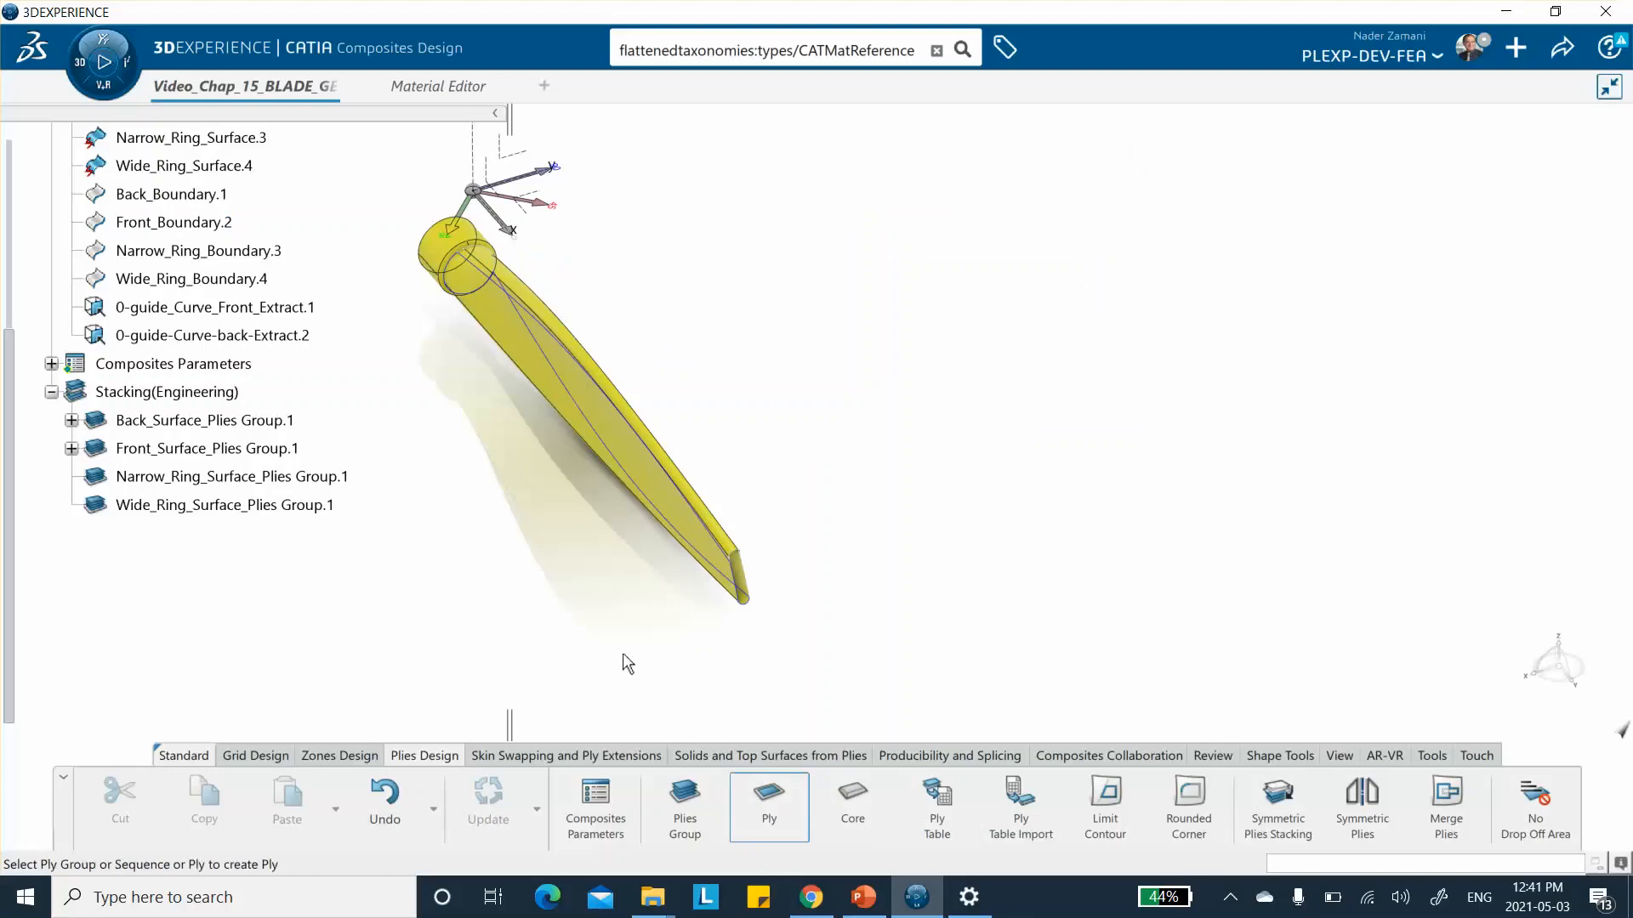
{"action": "left_click", "coordinate": [278, 451]}
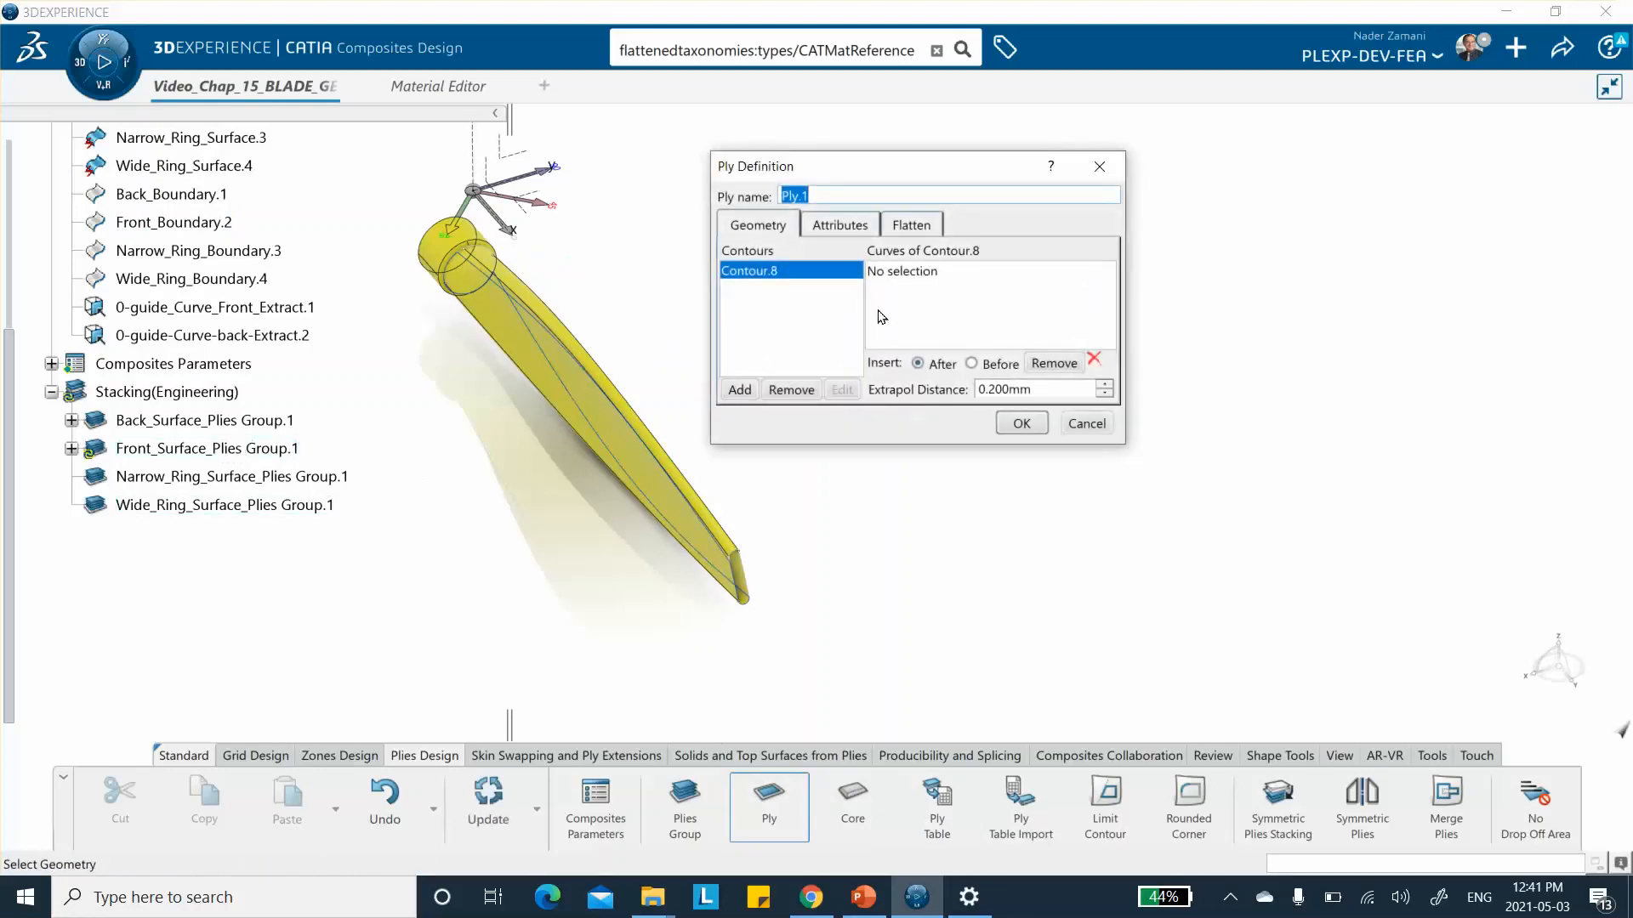
{"action": "left_click", "coordinate": [893, 272]}
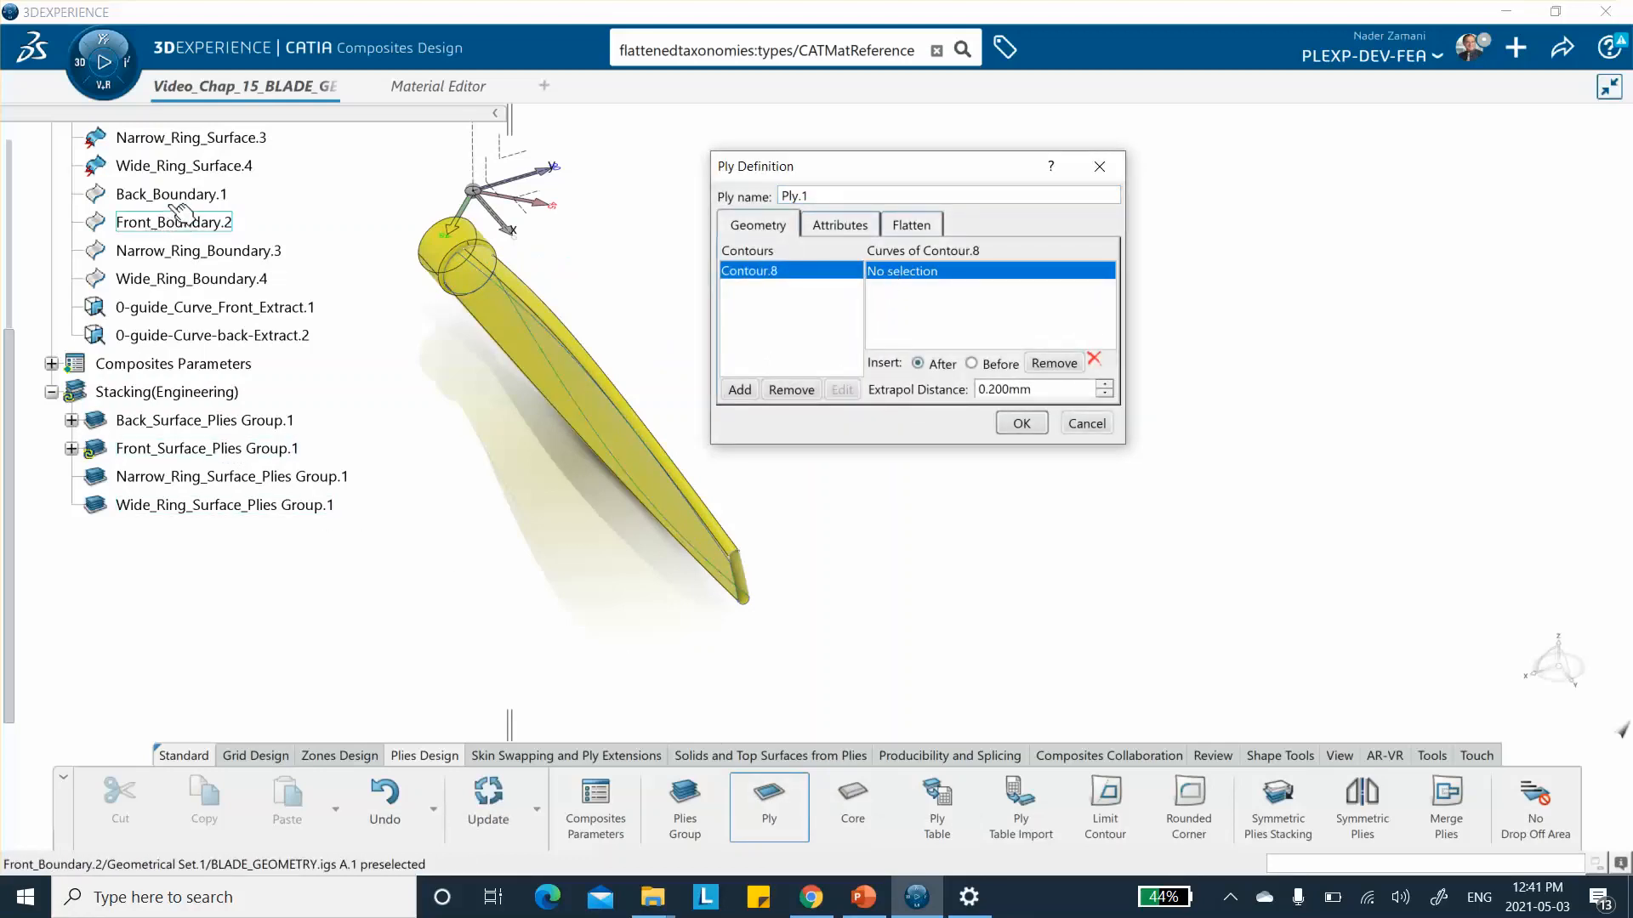
{"action": "left_click", "coordinate": [174, 223]}
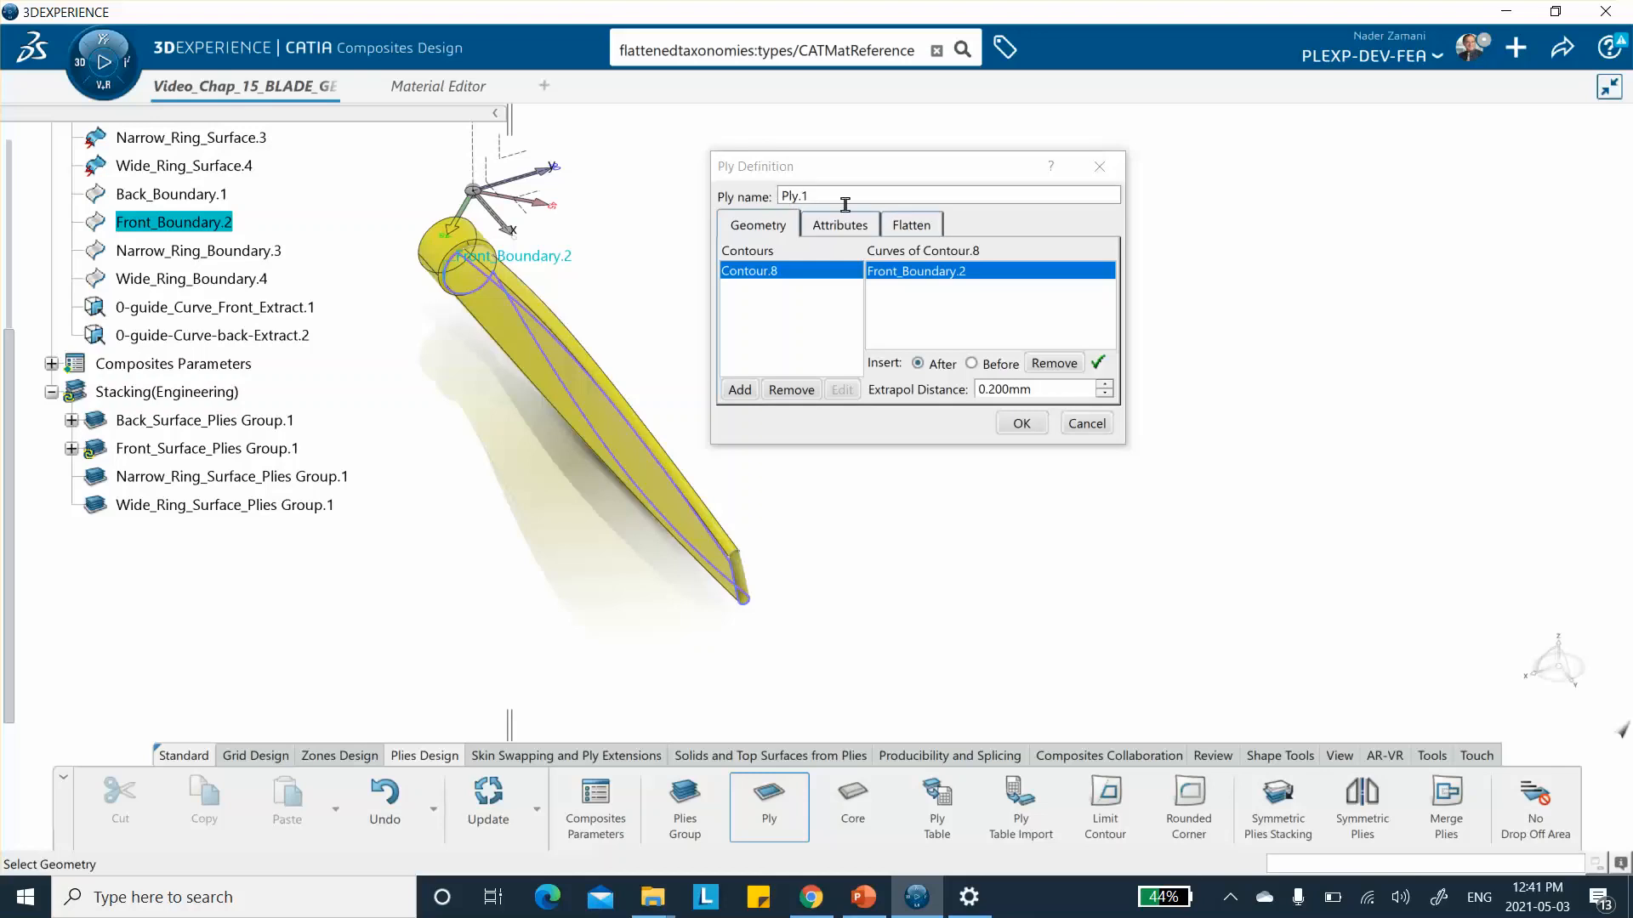
{"action": "left_click", "coordinate": [781, 196]}
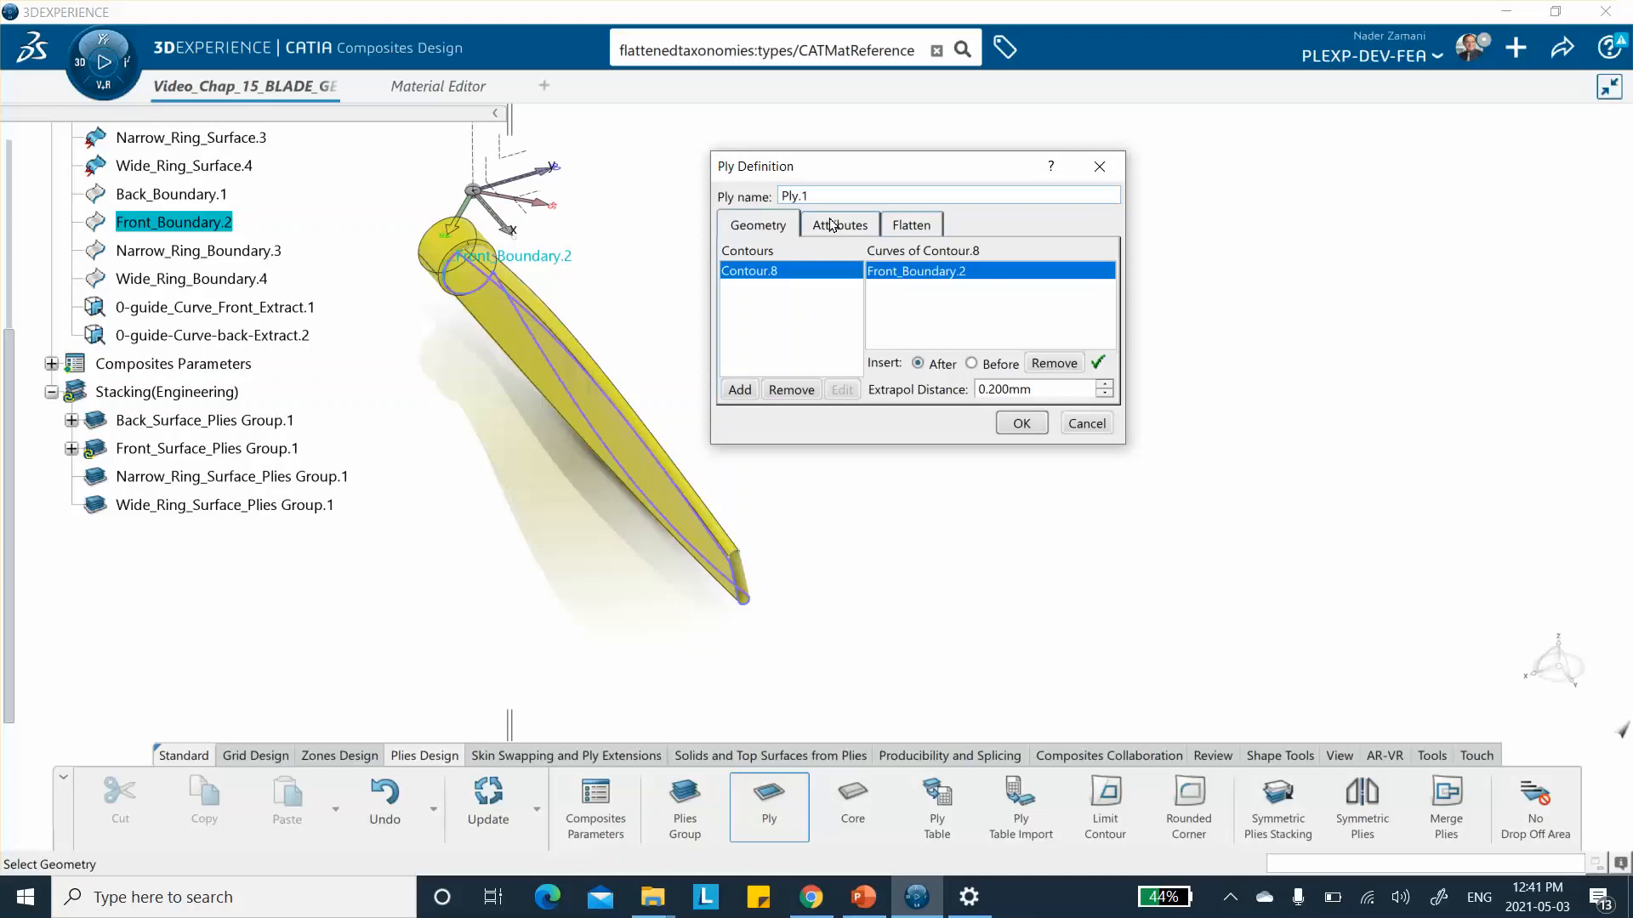
{"action": "type", "text": "Front_Surfsa"}
{"action": "key", "text": "BackSpace"}
{"action": "key", "text": "BackSpace"}
{"action": "type", "text": "ace"}
Step: Set the fourth front-surface ply's direction to 45, create it, and collapse the front plies group in the tree
{"action": "left_click", "coordinate": [831, 228]}
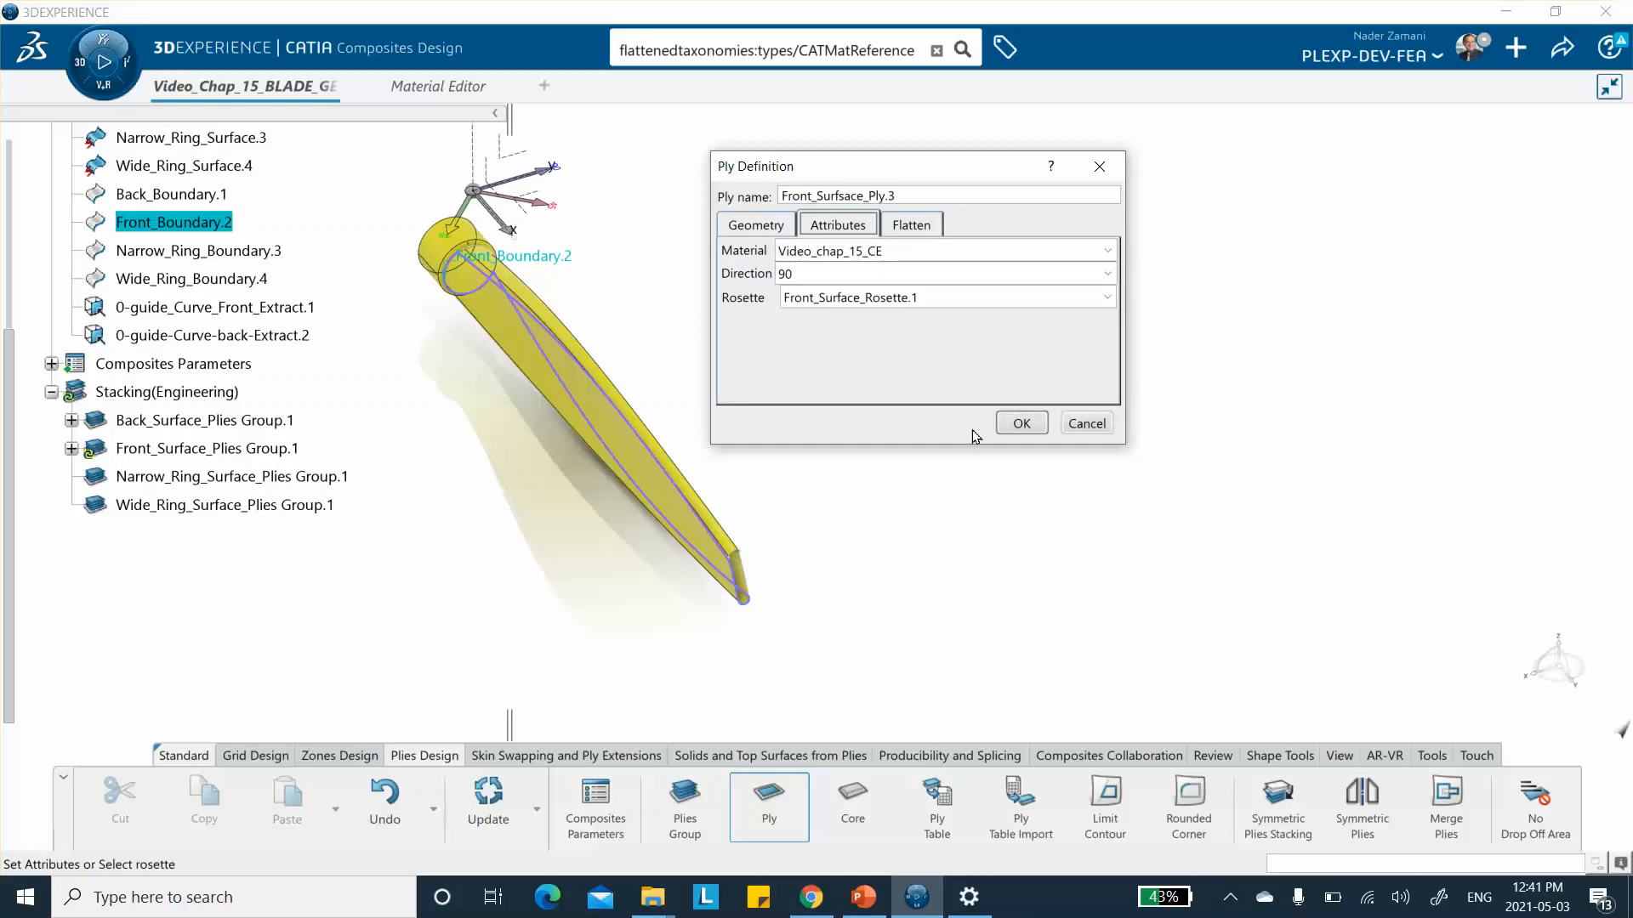
{"action": "left_click", "coordinate": [71, 449]}
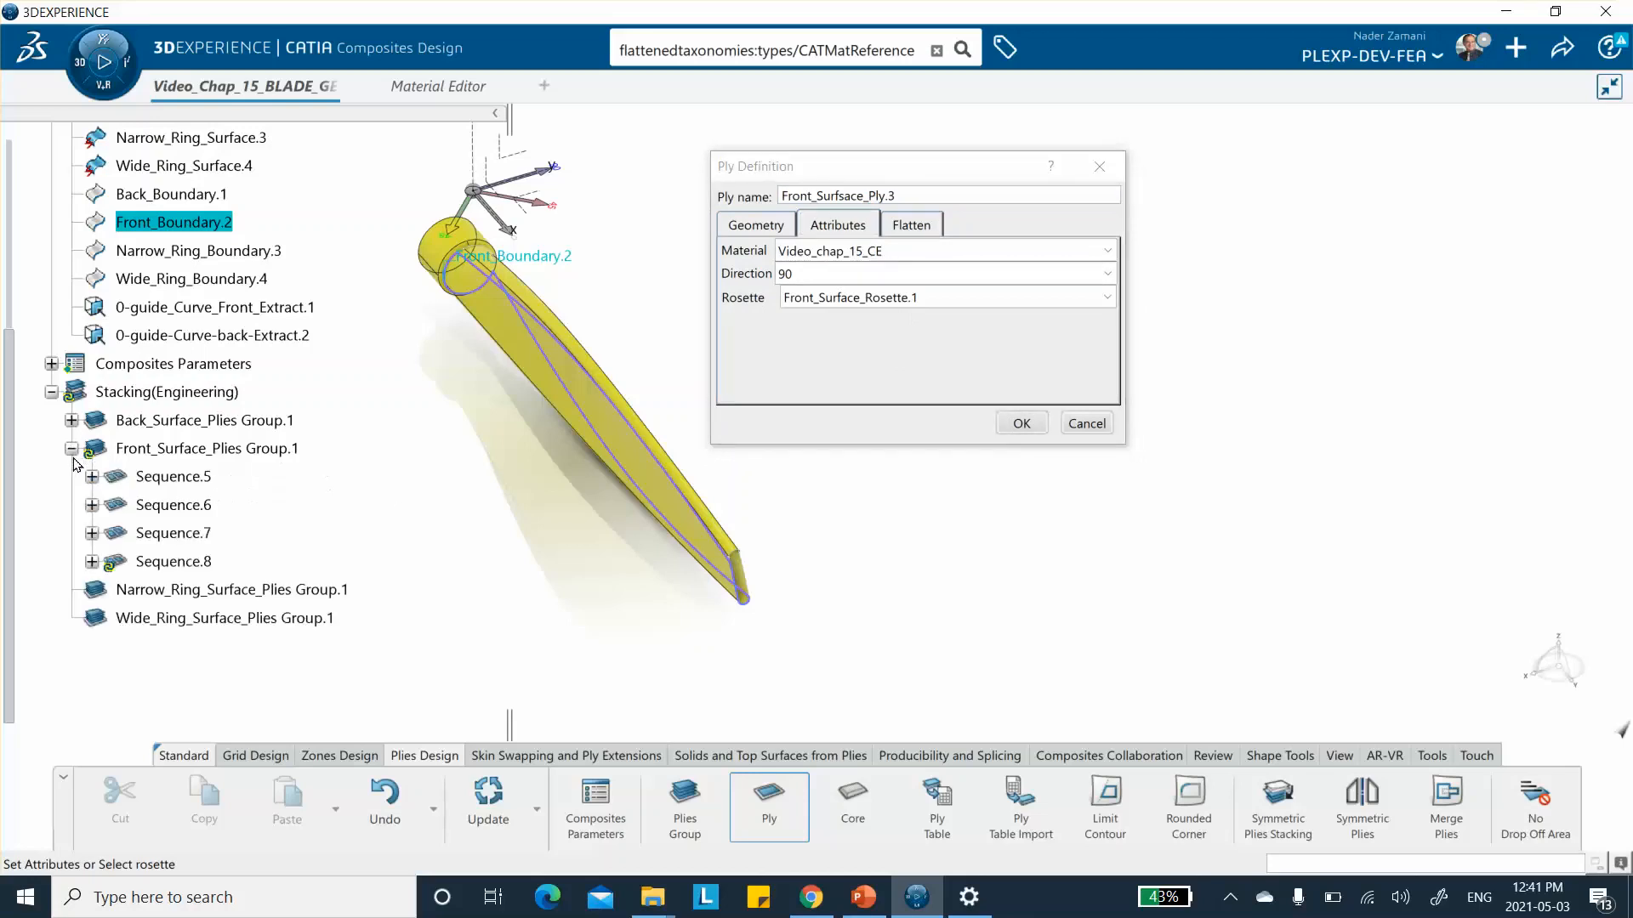
{"action": "left_click", "coordinate": [791, 273]}
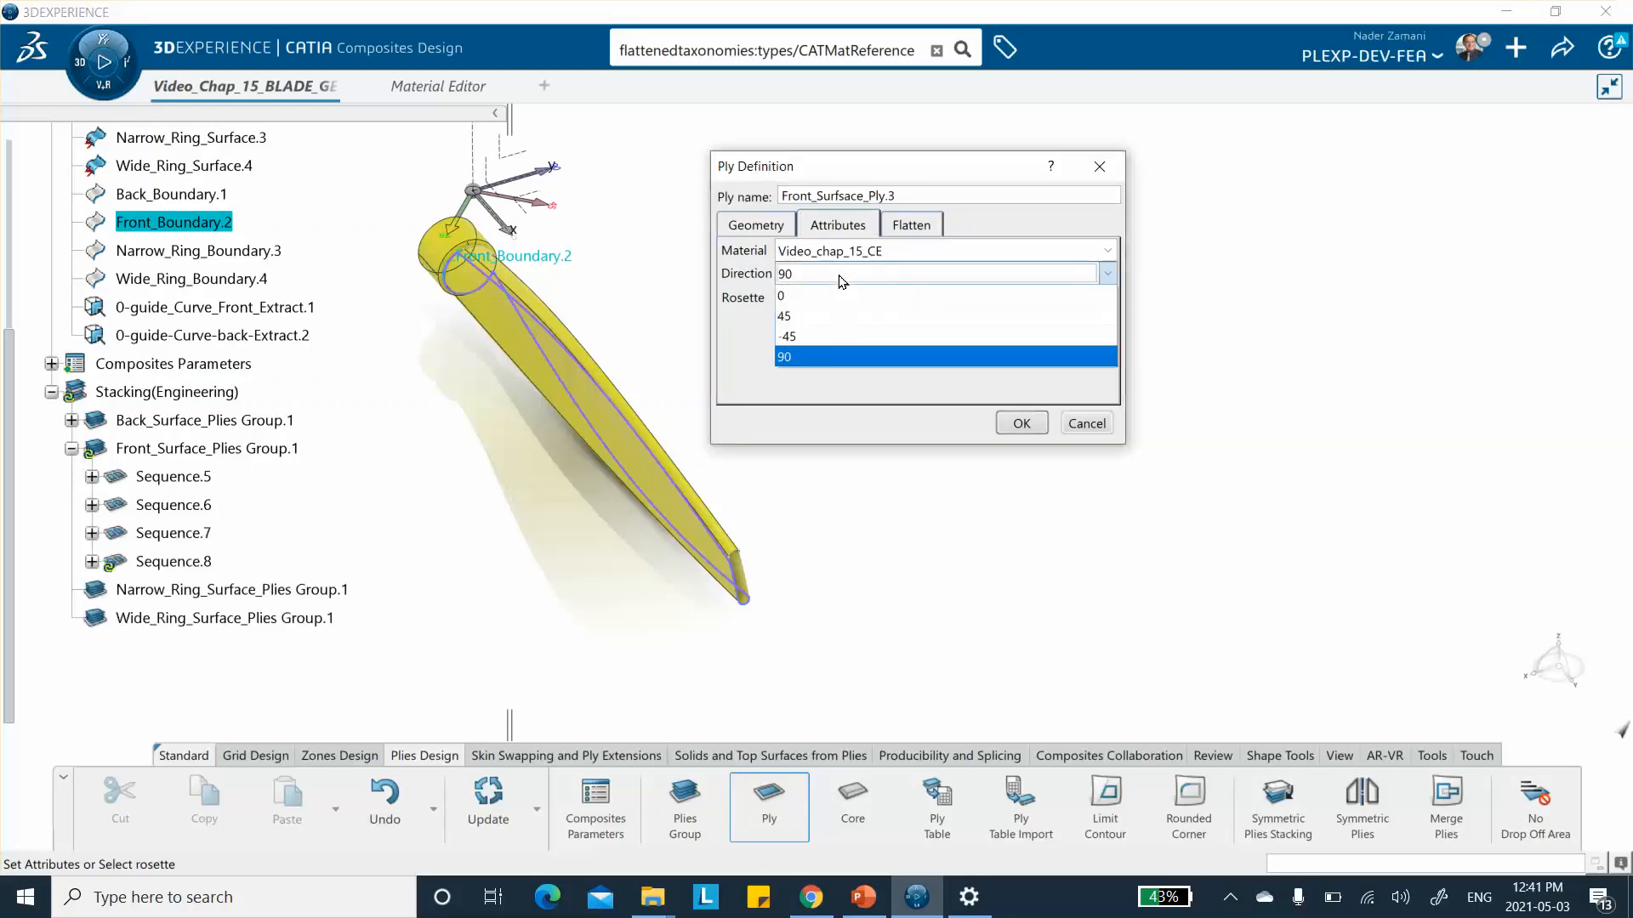
{"action": "left_click", "coordinate": [813, 318]}
{"action": "left_click", "coordinate": [1021, 424]}
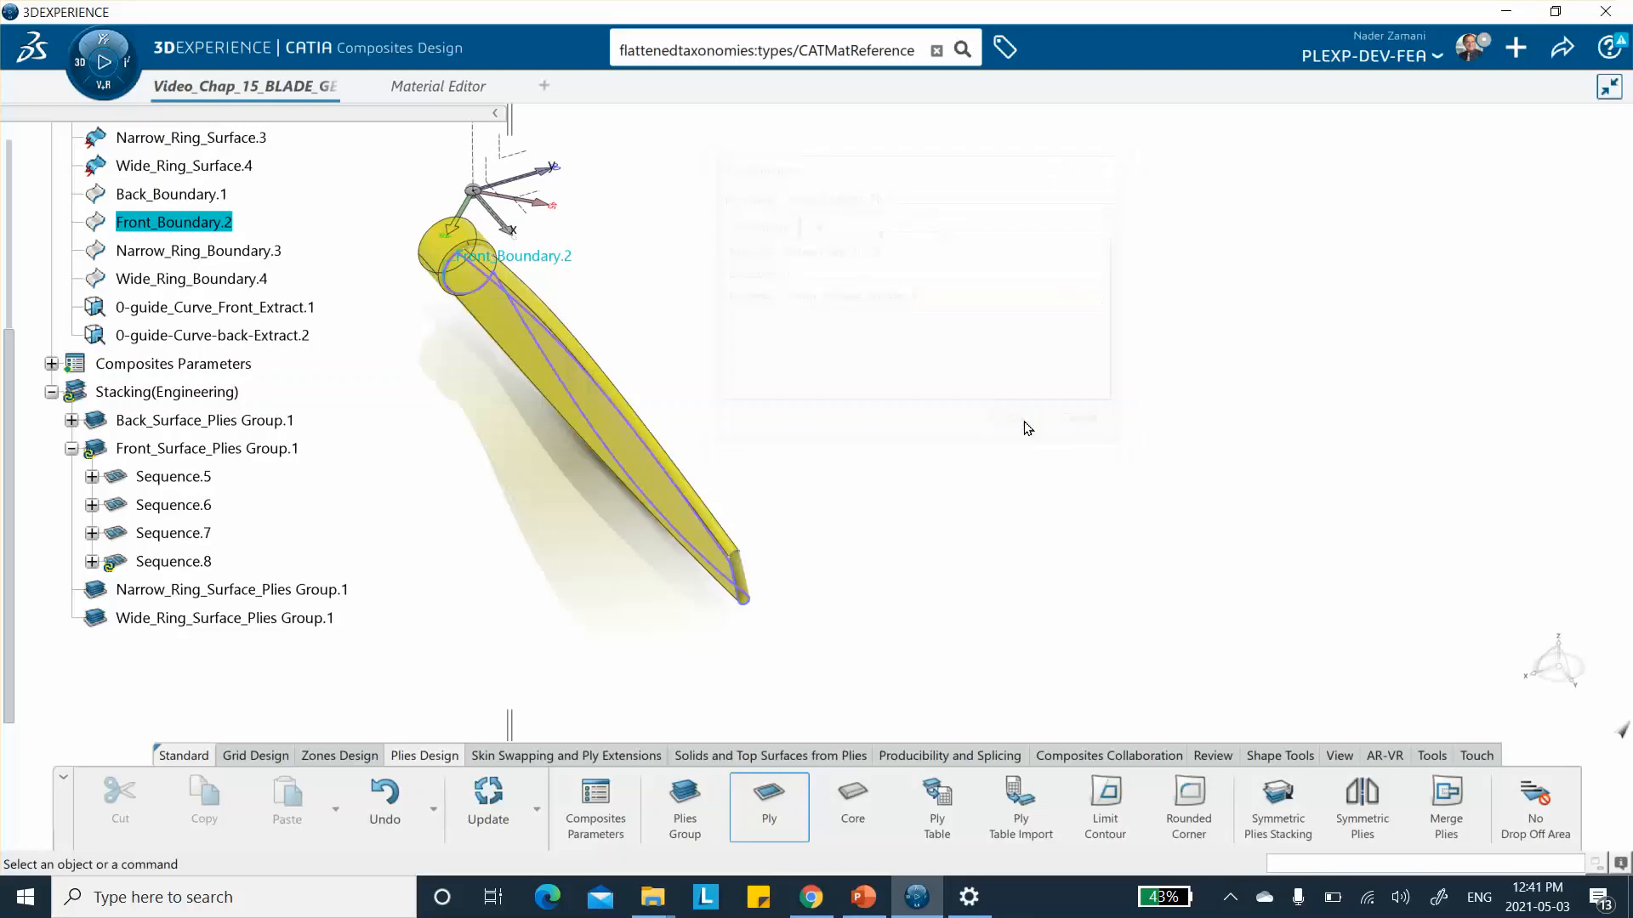
{"action": "left_click", "coordinate": [71, 449]}
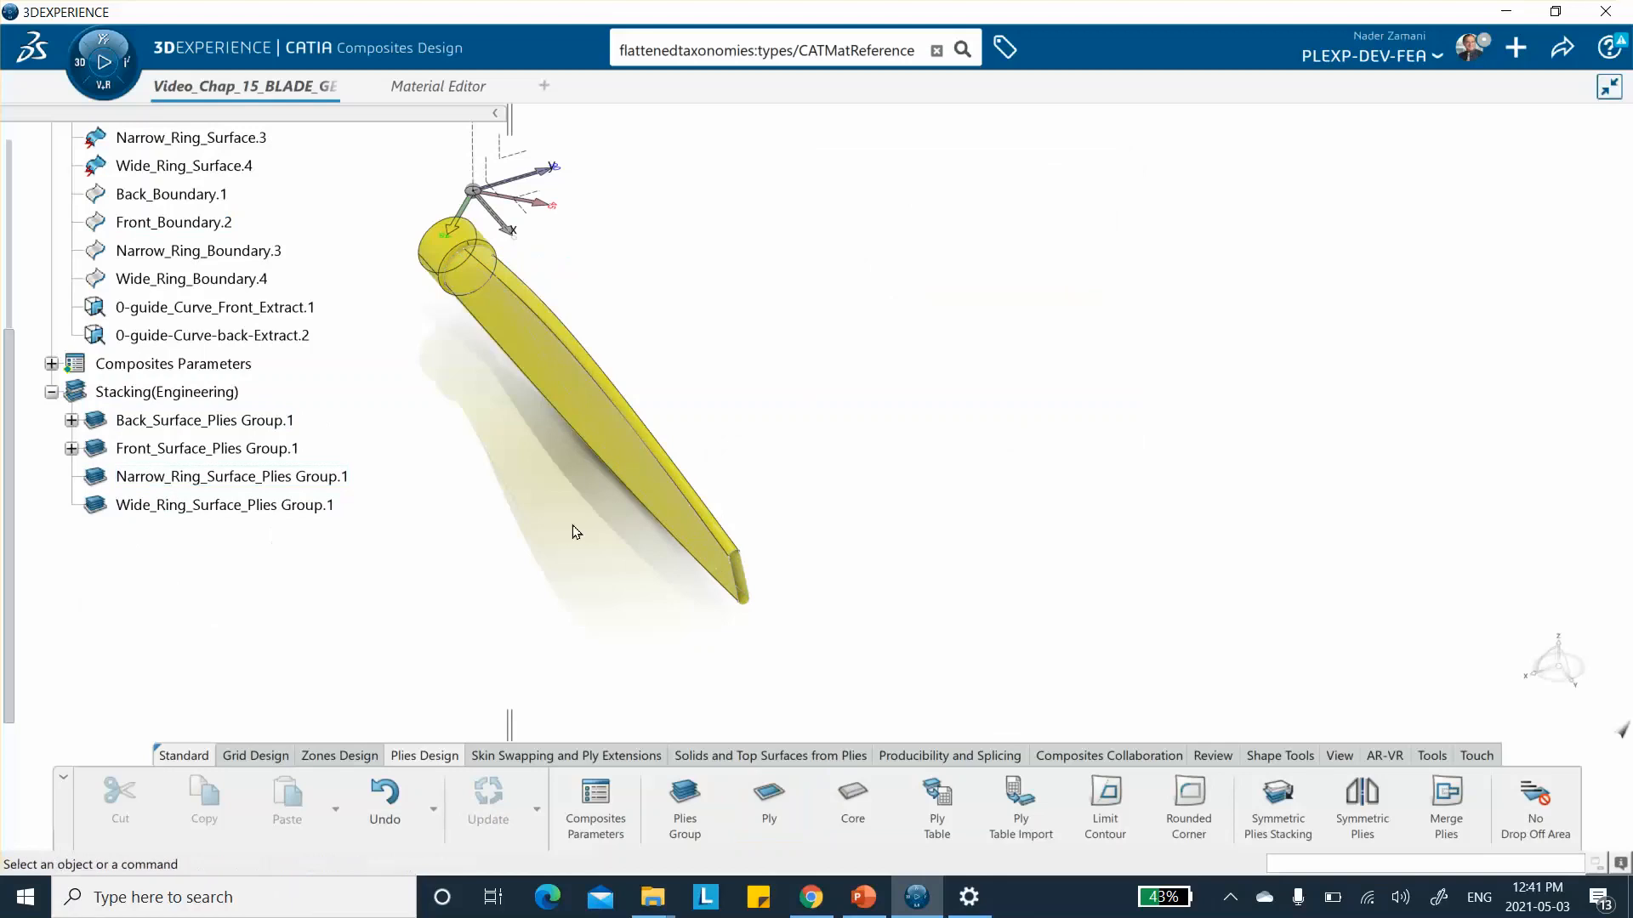
Step: Start a ply in Narrow_Ring_Surface_Plies Group.1, name it Narrow_Ring_Surface_Ply.1, and use Narrow_Ring_Boundary.3 as its contour
{"action": "left_click", "coordinate": [769, 798]}
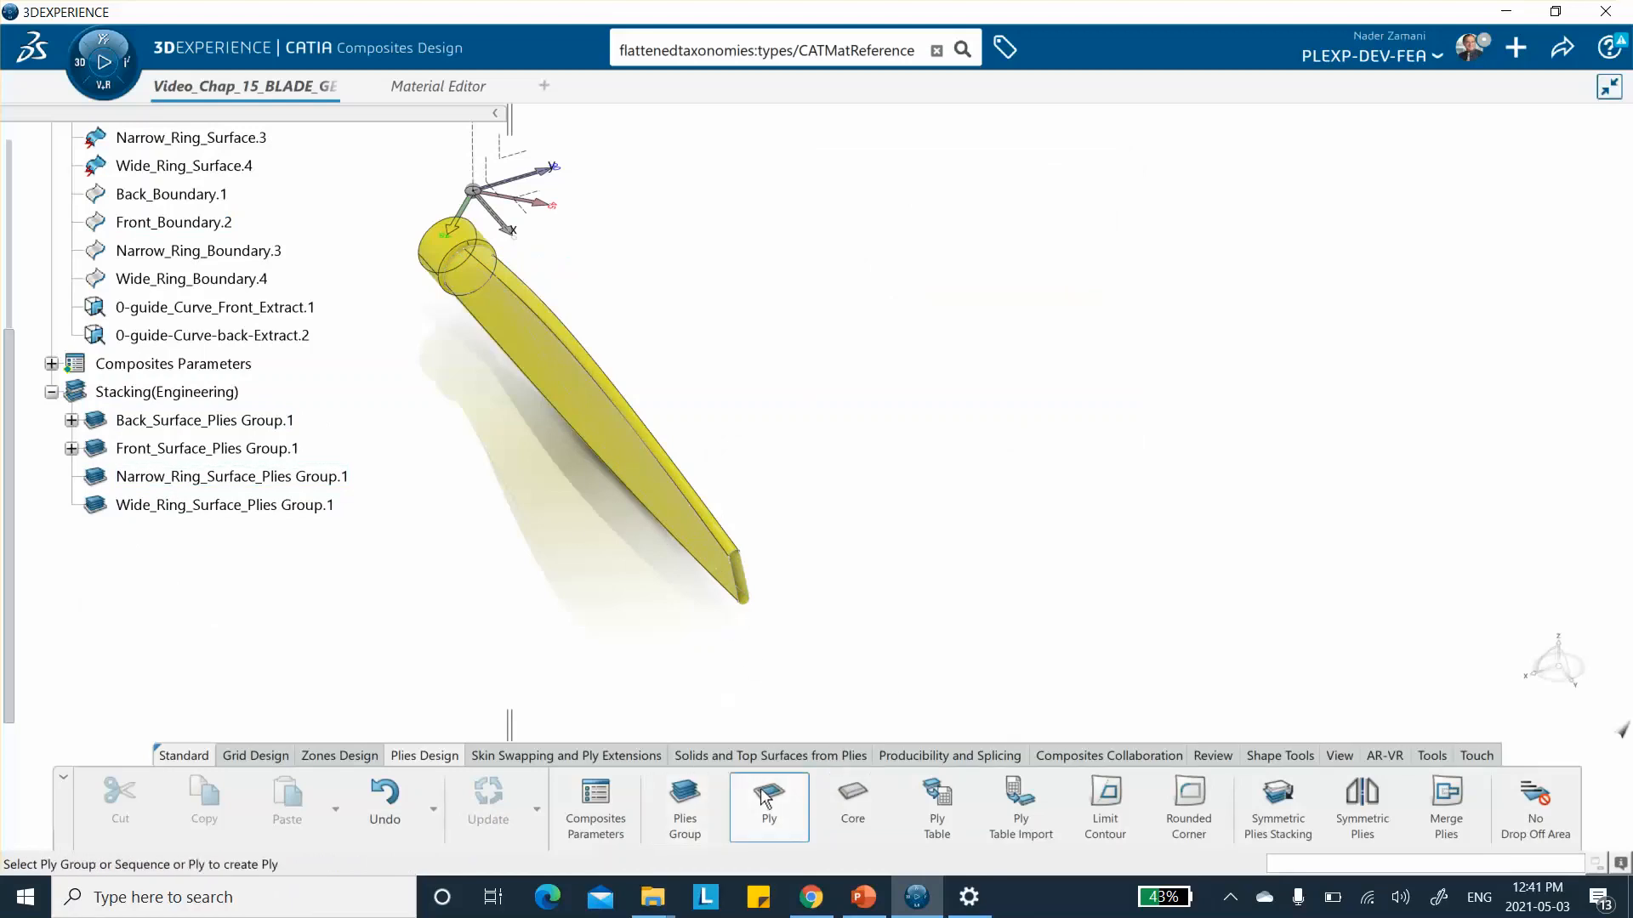
{"action": "left_click", "coordinate": [258, 482]}
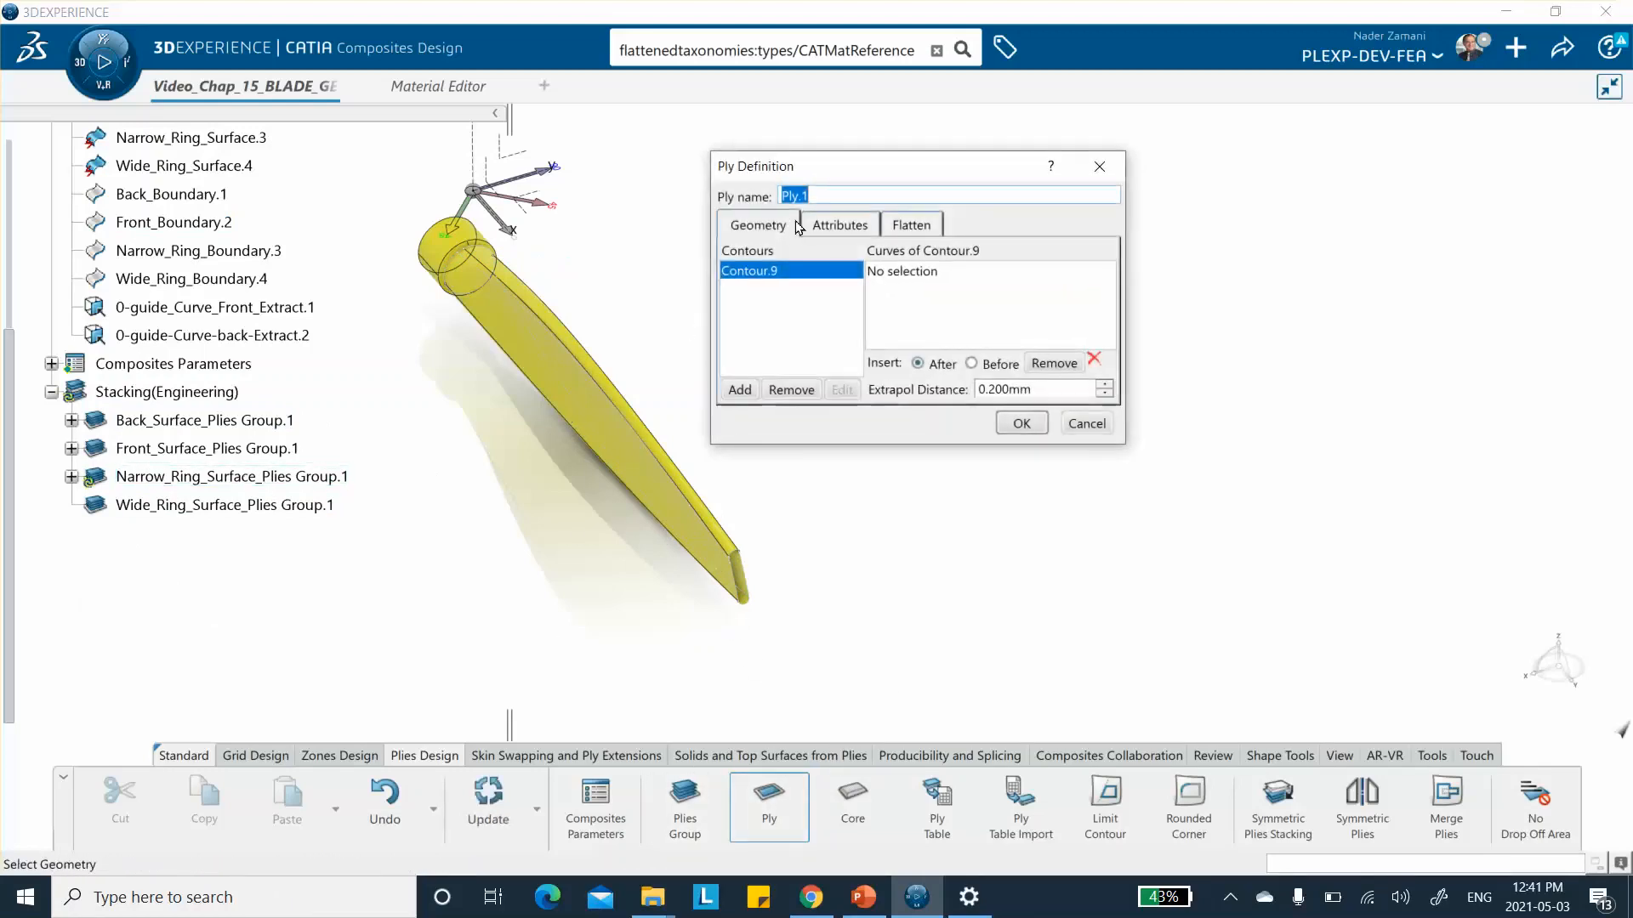
{"action": "left_click", "coordinate": [785, 195]}
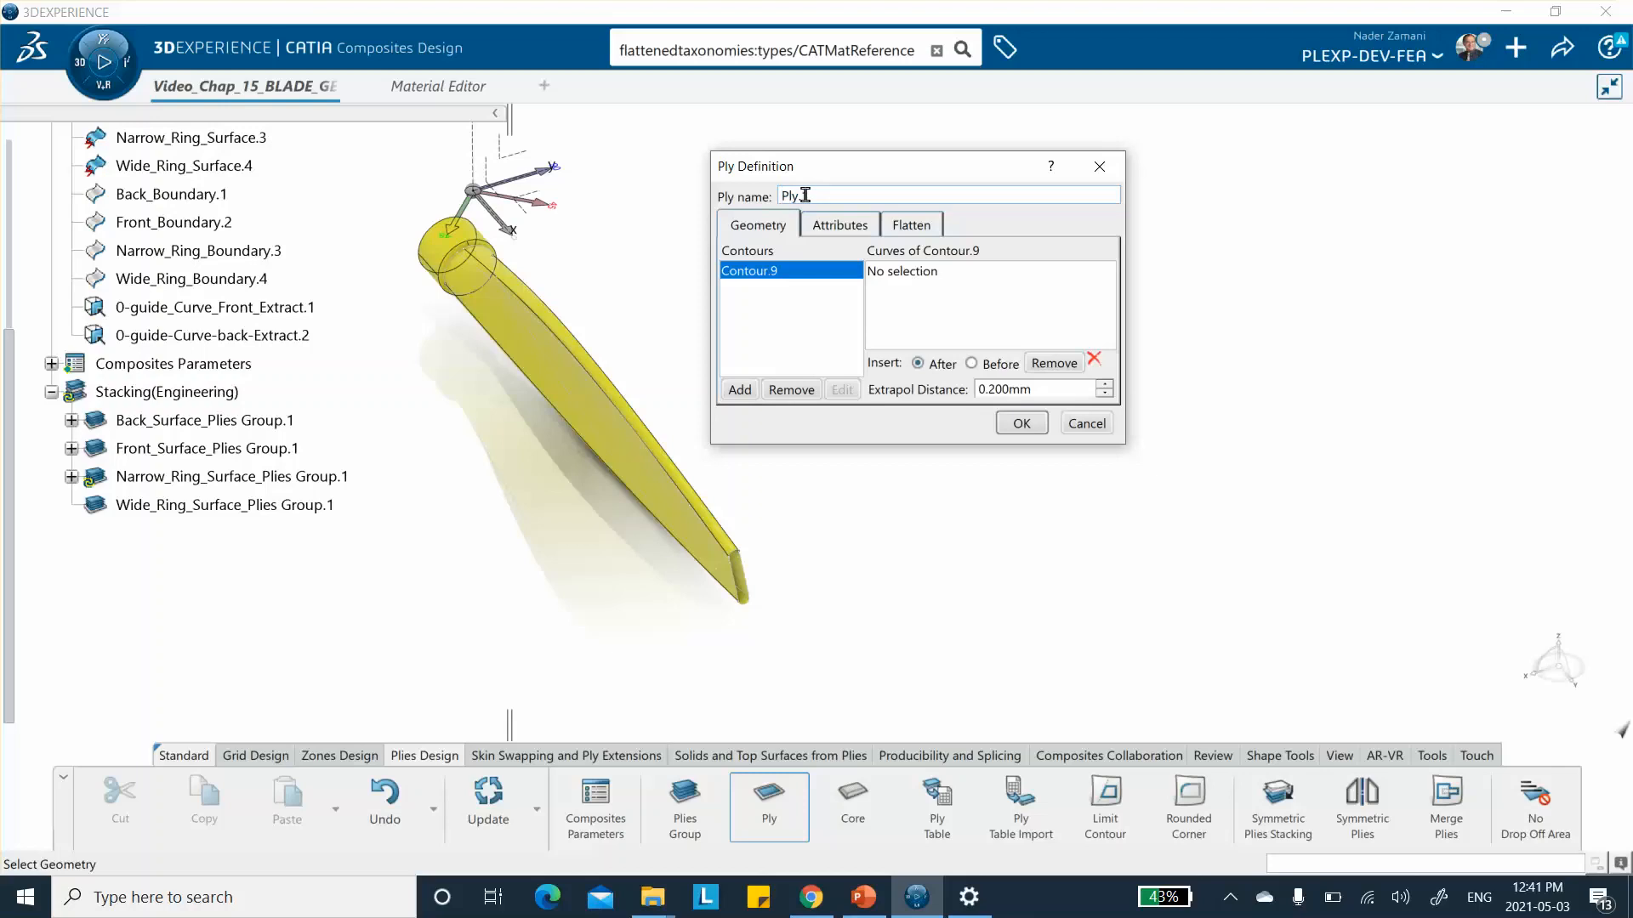
{"action": "type", "text": "Narrow_Ring_Surface)"}
{"action": "key", "text": "BackSpace"}
{"action": "type", "text": "_"}
{"action": "left_click", "coordinate": [882, 274]}
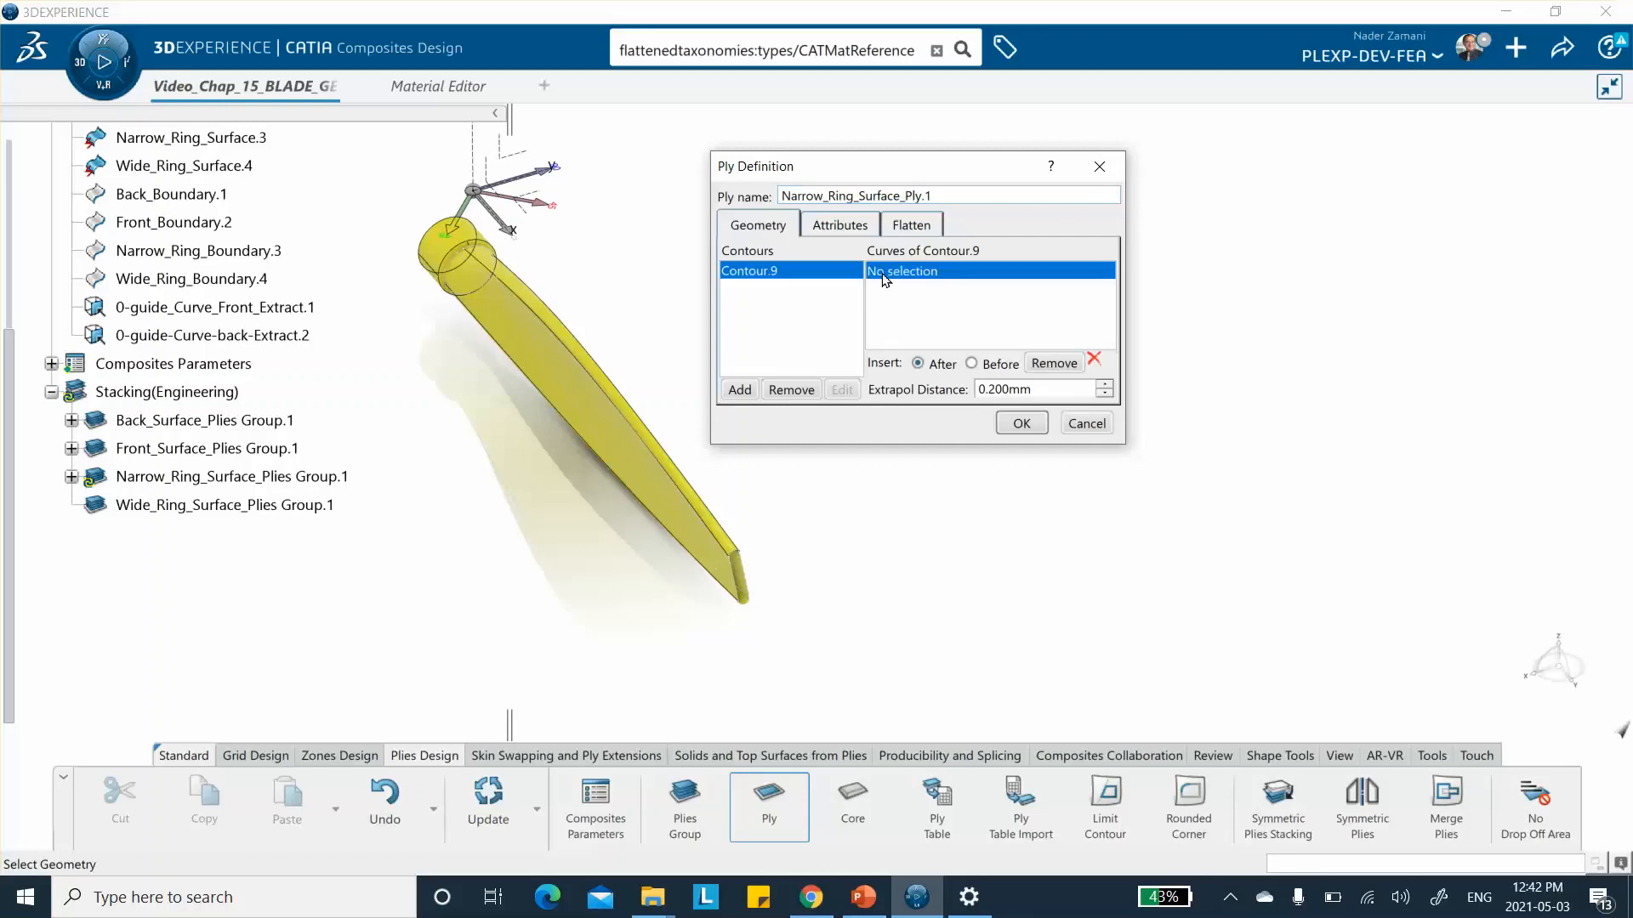
{"action": "left_click", "coordinate": [186, 253]}
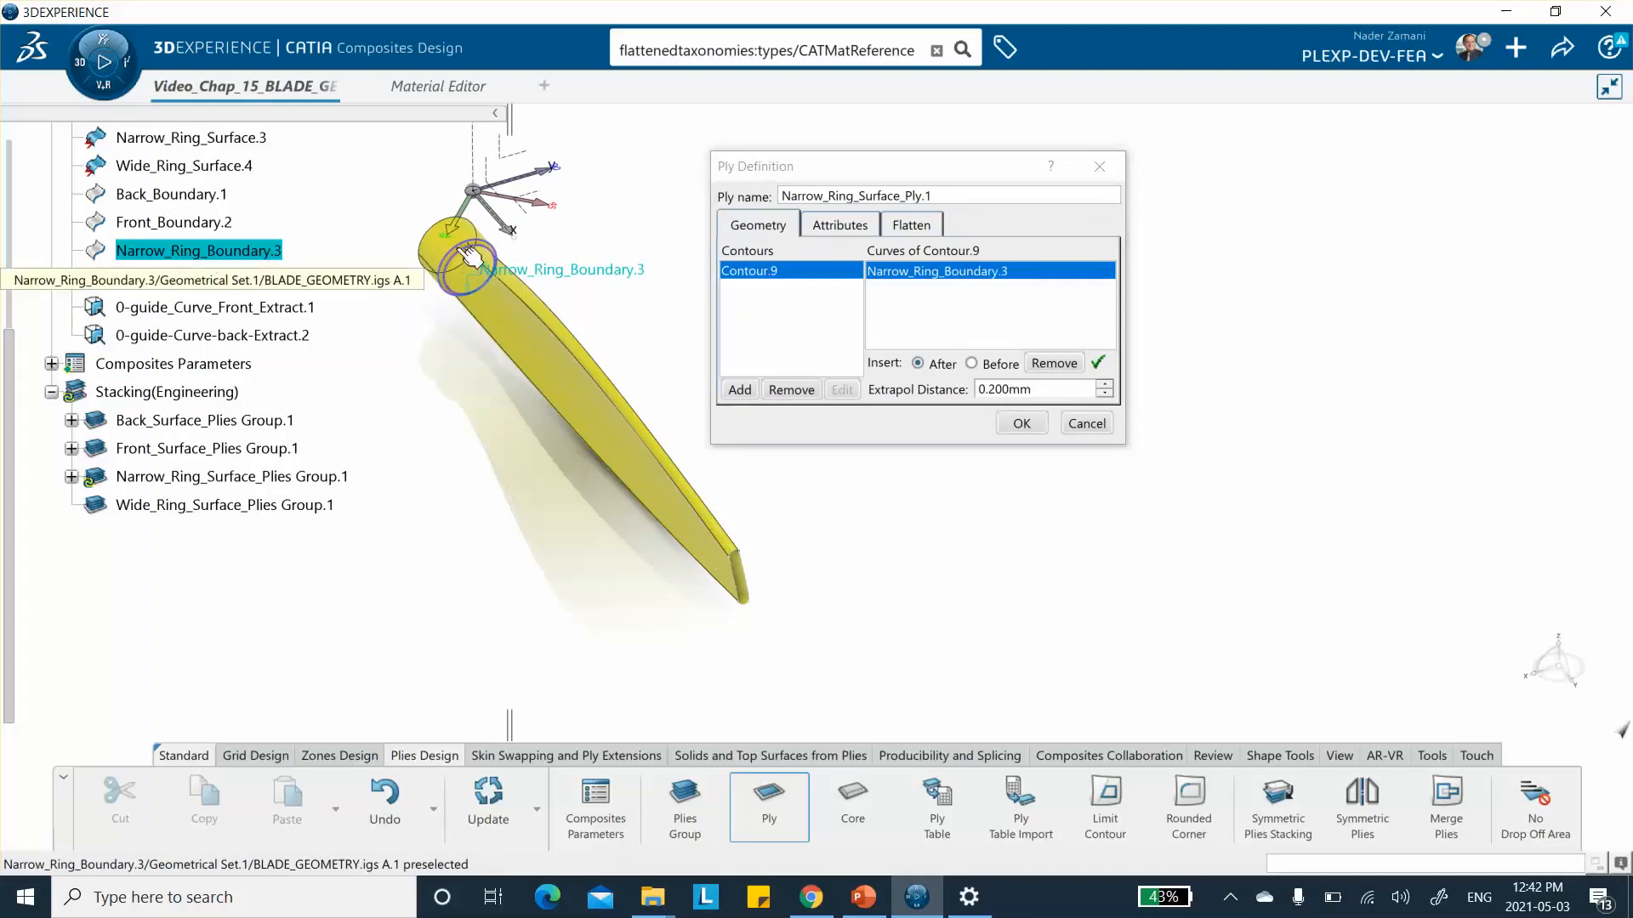
Step: Set the direction of Narrow_Ring_Surface_Ply.1 to 45 and create the ply
{"action": "left_click", "coordinate": [836, 226]}
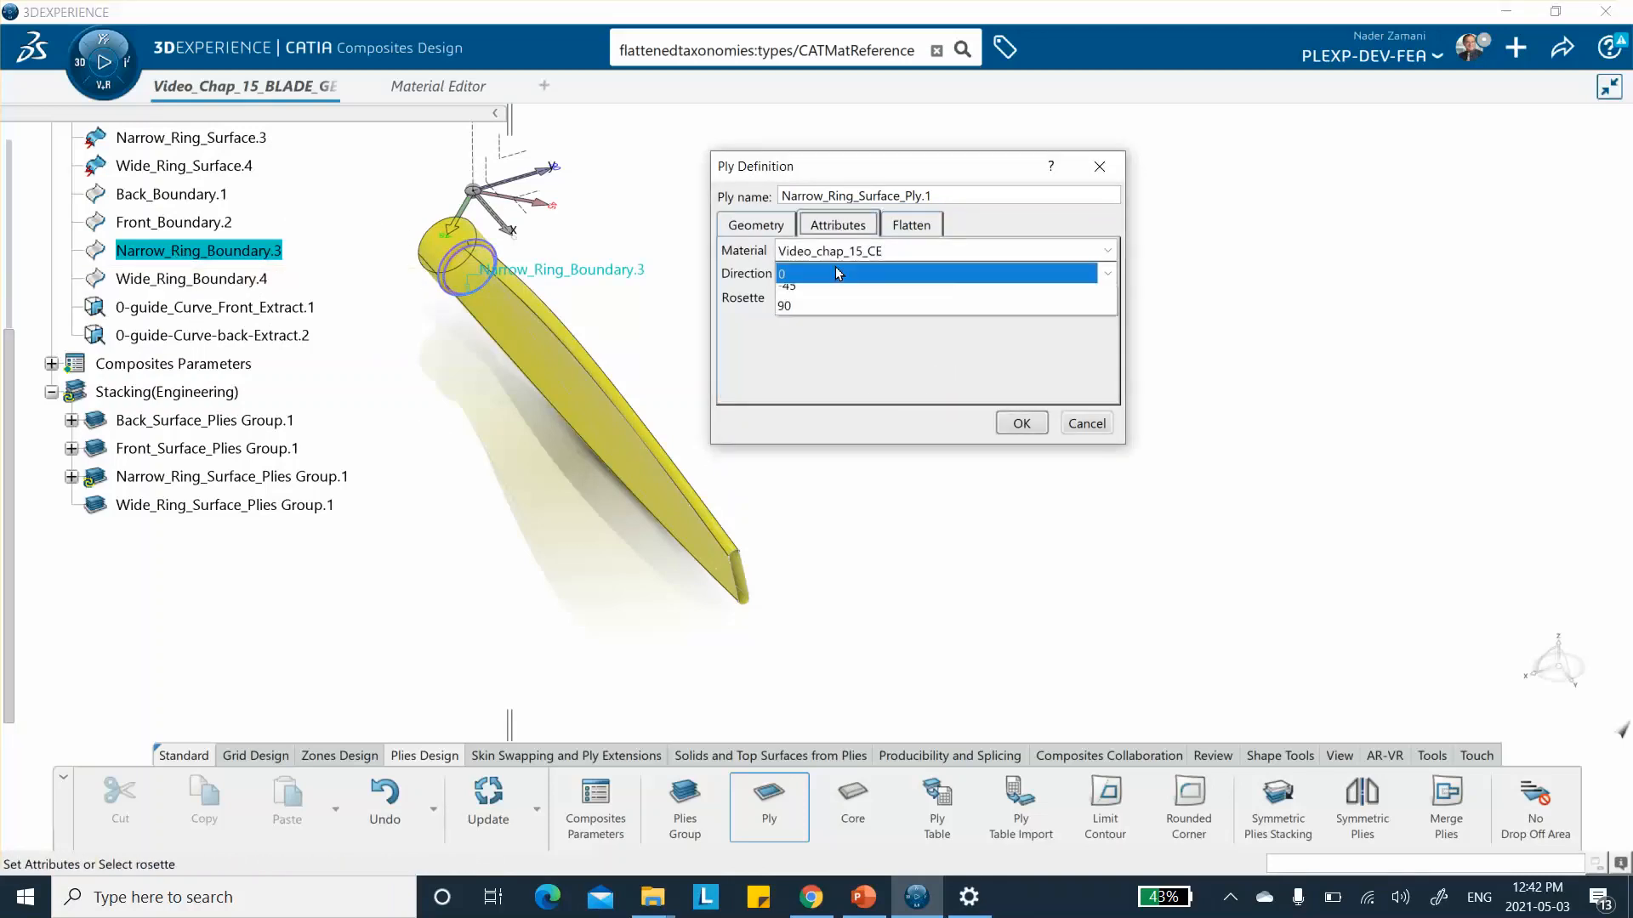
{"action": "left_click", "coordinate": [812, 273]}
{"action": "left_click", "coordinate": [809, 309]}
{"action": "left_click", "coordinate": [1018, 423]}
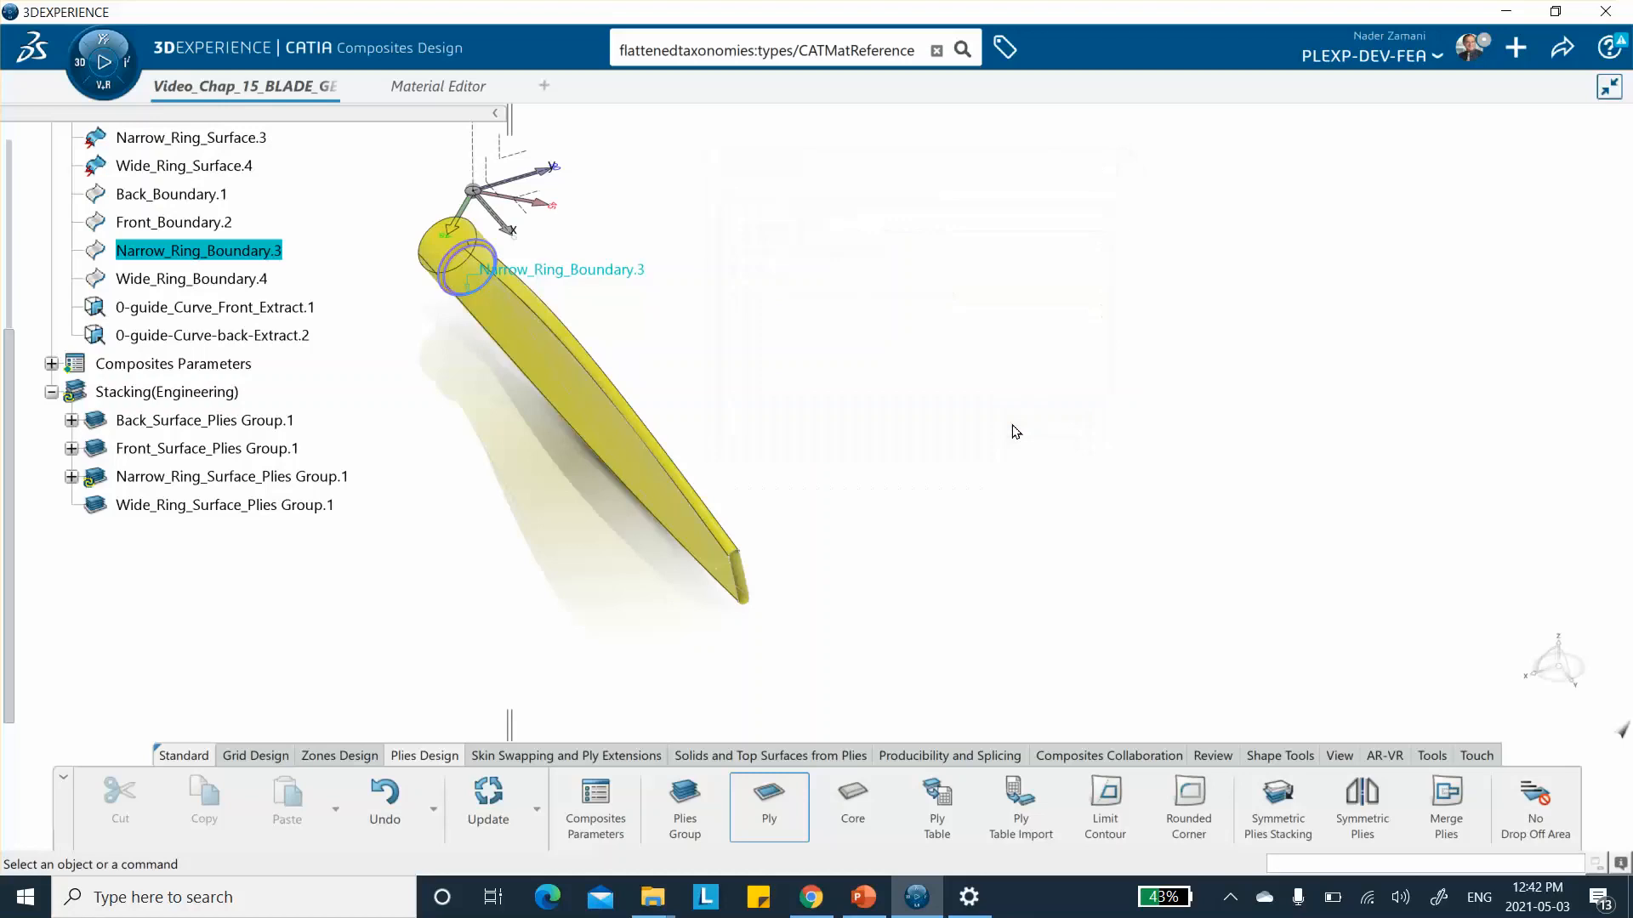
Step: Start a second ply in Narrow_Ring_Surface_Plies Group.1 with Narrow_Ring_Boundary.3 as its contour, and name it Narrow_Ring_Surface_Ply.2
{"action": "left_click", "coordinate": [774, 796]}
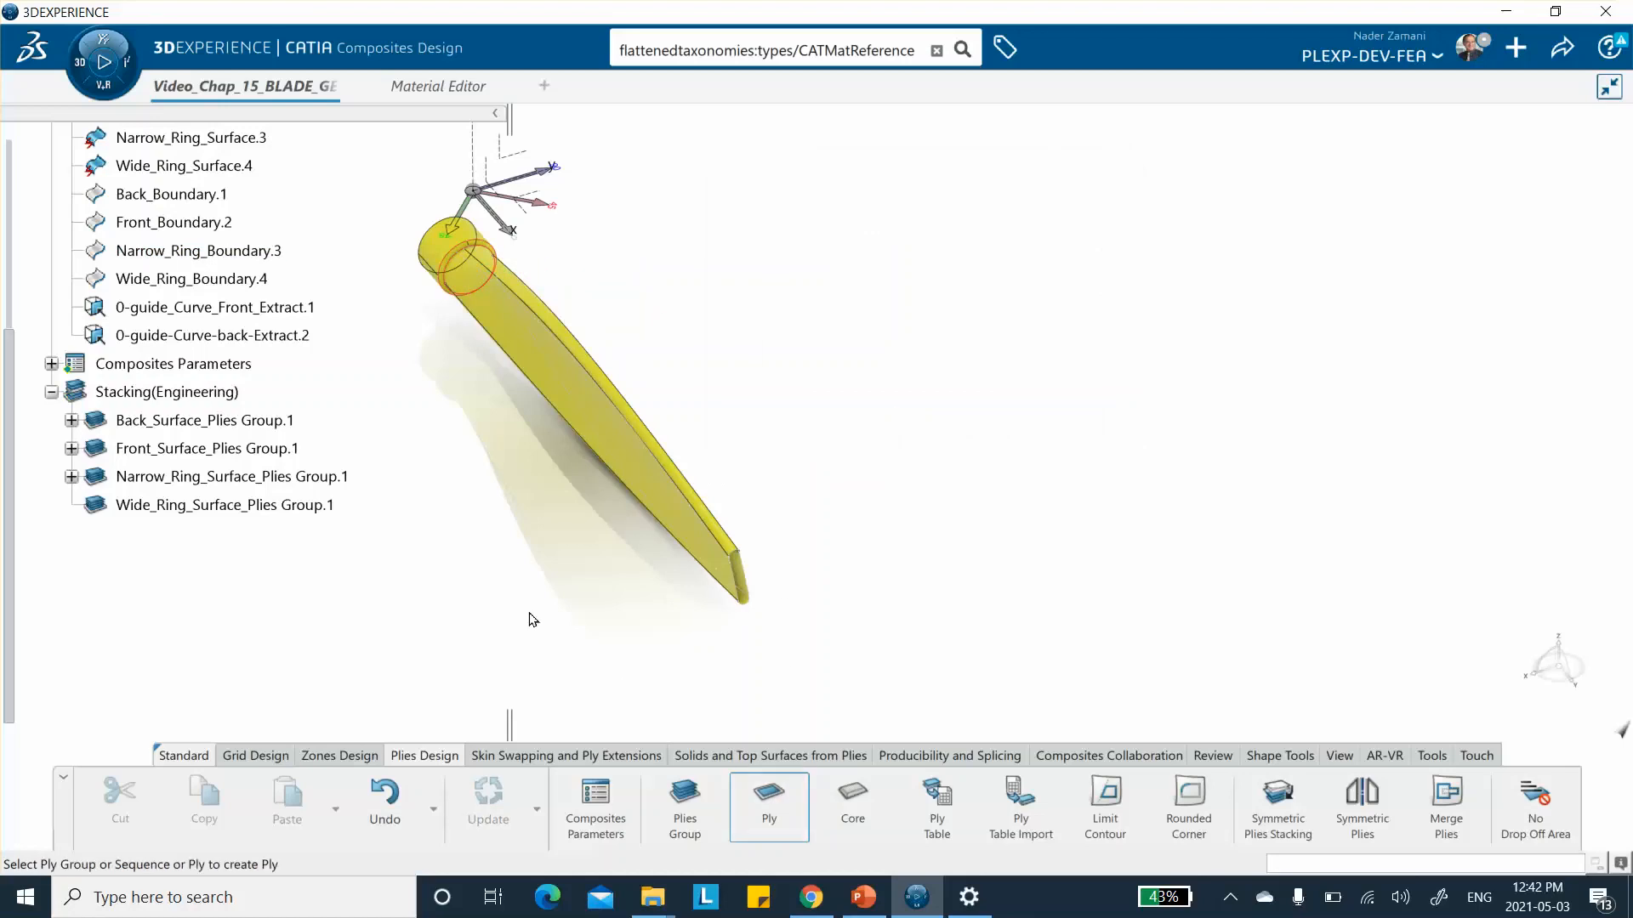
{"action": "left_click", "coordinate": [255, 478]}
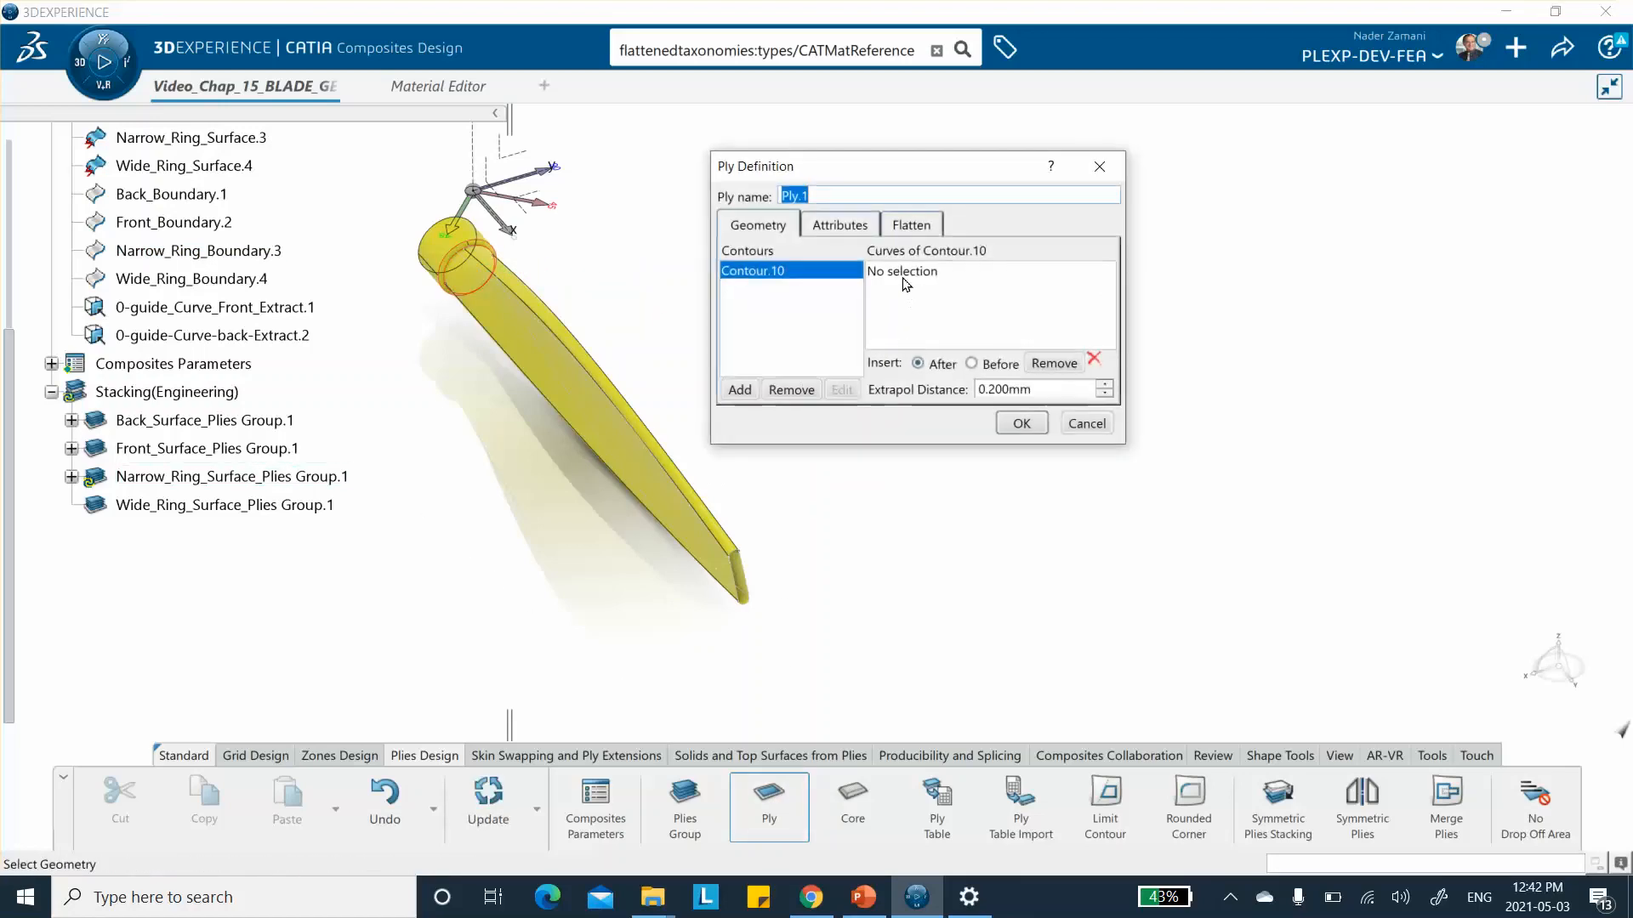
{"action": "left_click", "coordinate": [158, 251]}
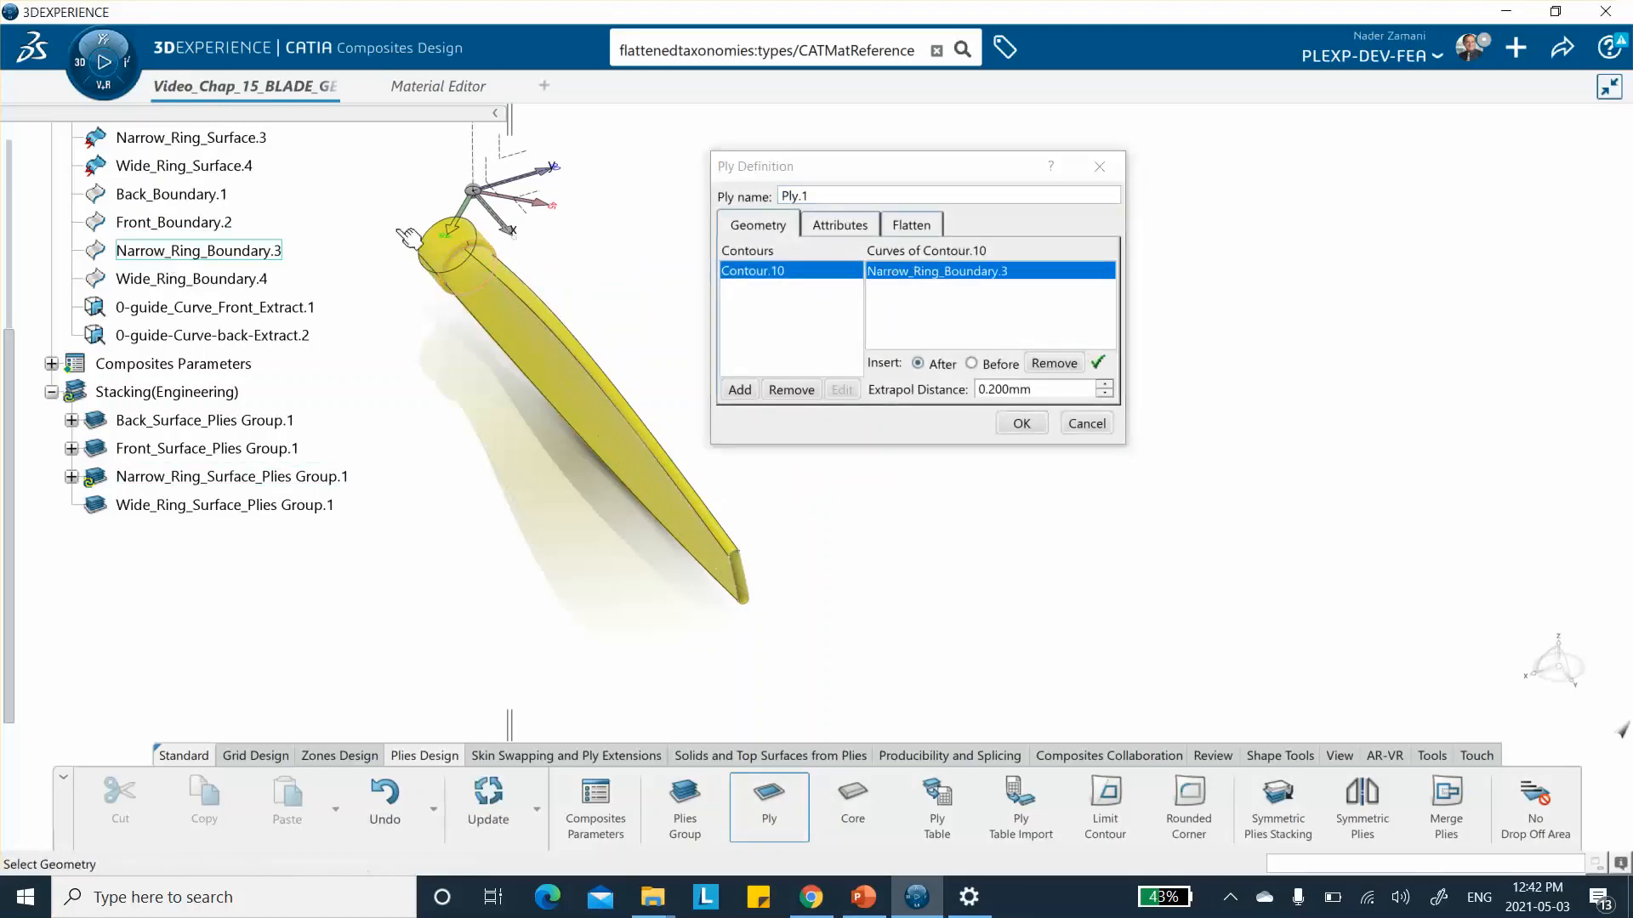
{"action": "left_click", "coordinate": [781, 196]}
{"action": "type", "text": "N"}
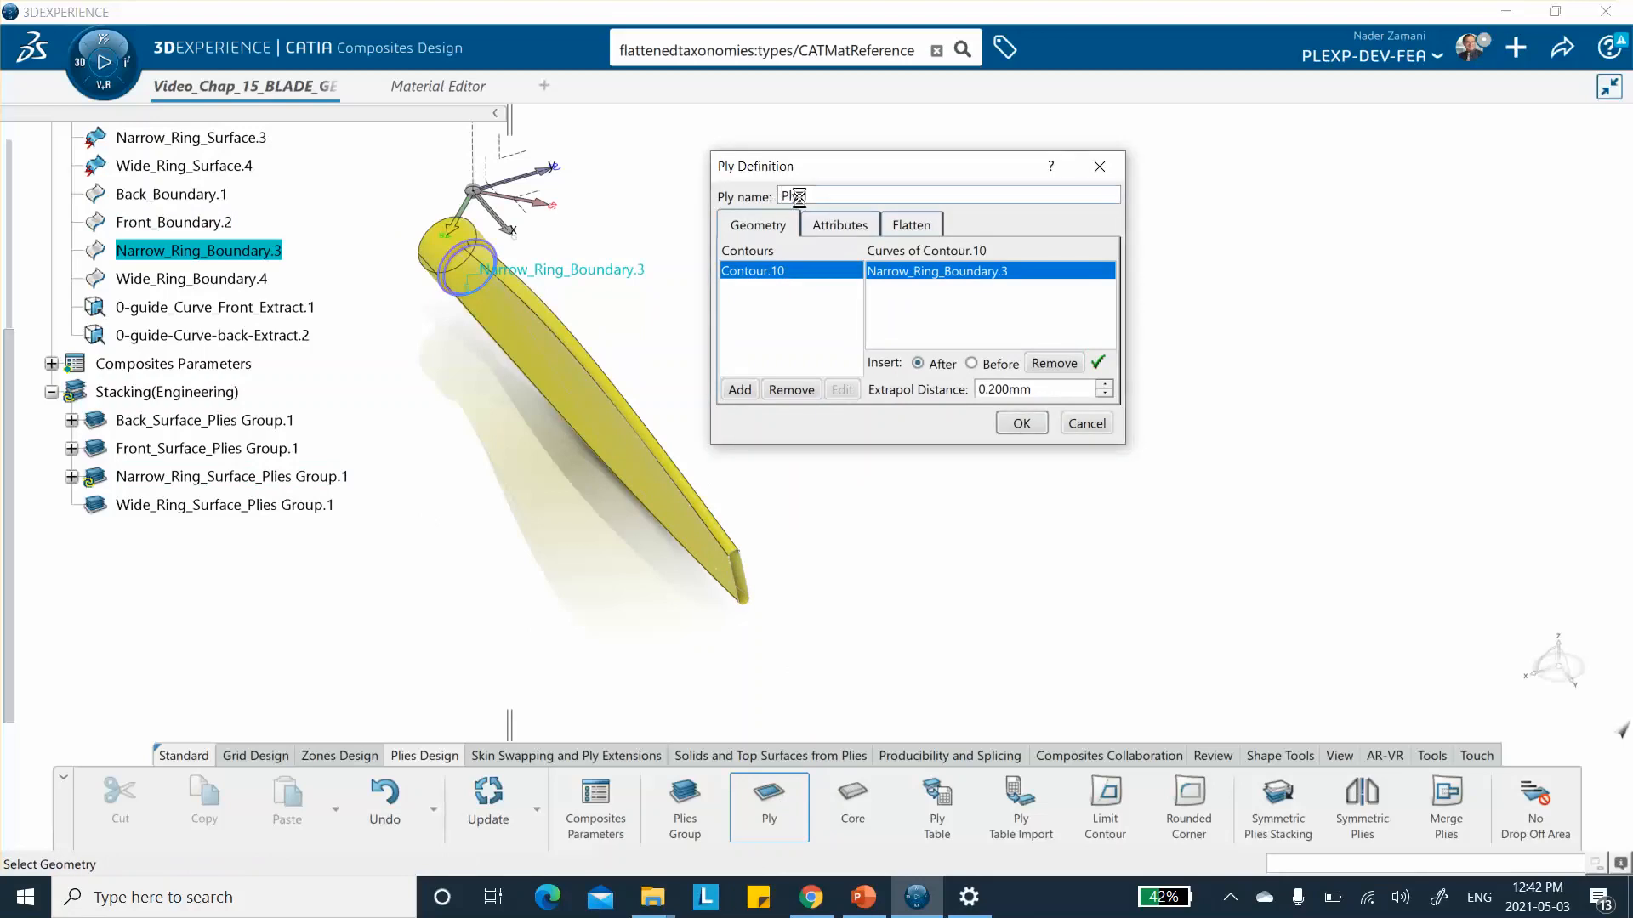
{"action": "type", "text": "arrow_Ring_Surface_"}
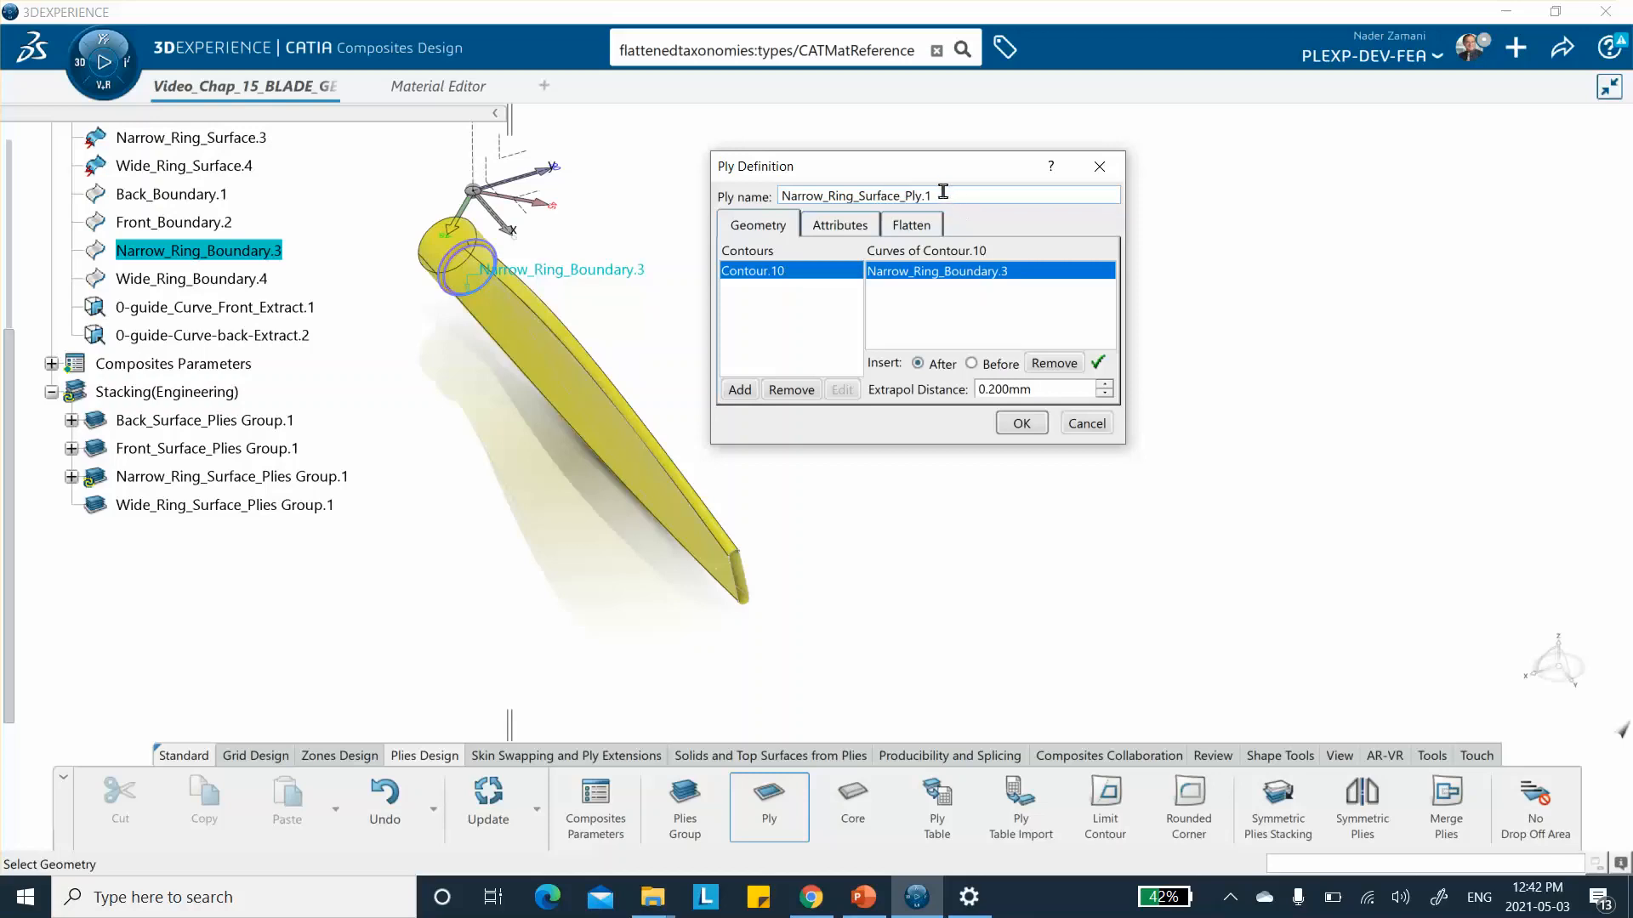
{"action": "key", "text": "BackSpace"}
{"action": "type", "text": "2"}
Step: Copy the full name of Narrow_Ring_Surface_Ply.2 for reuse and create the ply with its default attributes
{"action": "left_click_drag", "start_coordinate": [944, 194], "coordinate": [781, 193]}
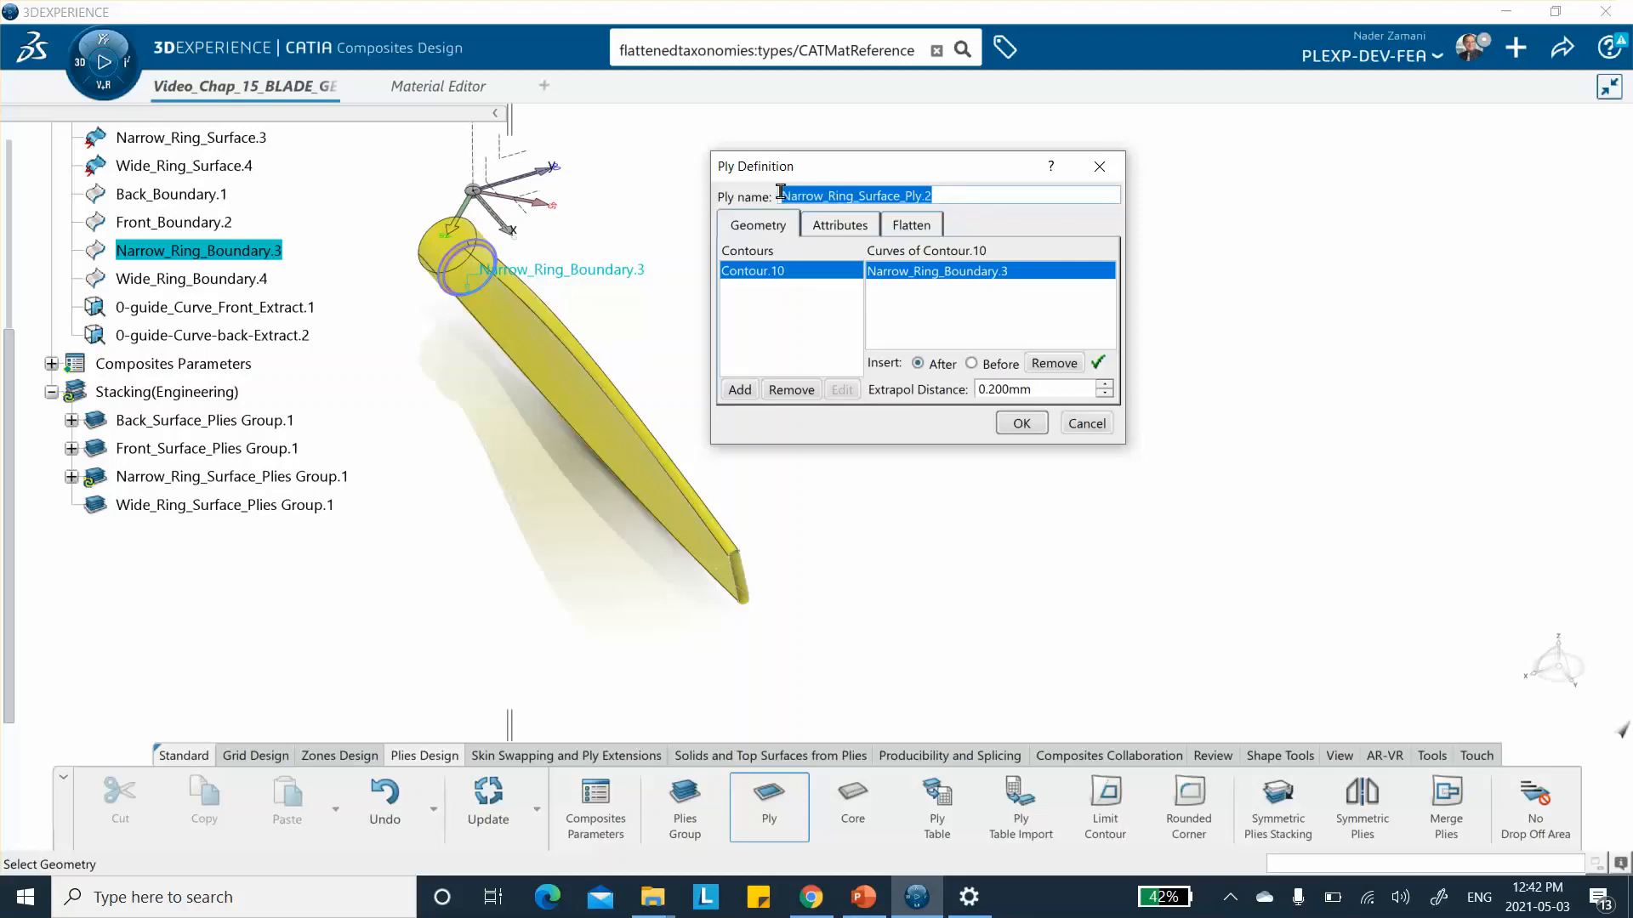
{"action": "right_click", "coordinate": [824, 192]}
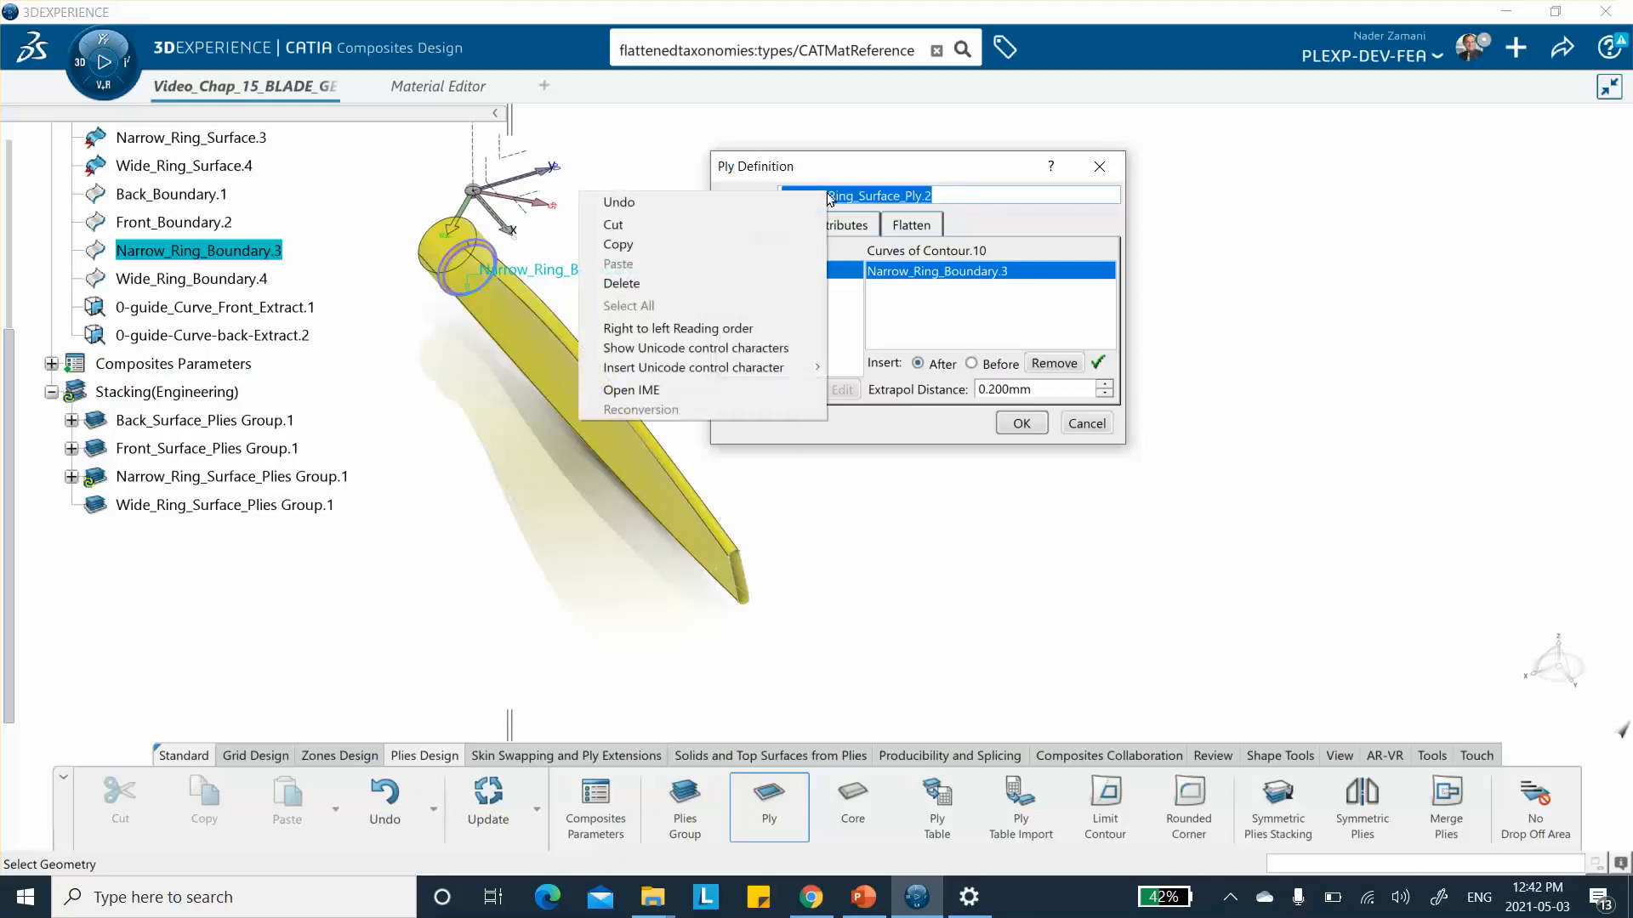
{"action": "left_click", "coordinate": [736, 244]}
{"action": "left_click", "coordinate": [1269, 301]}
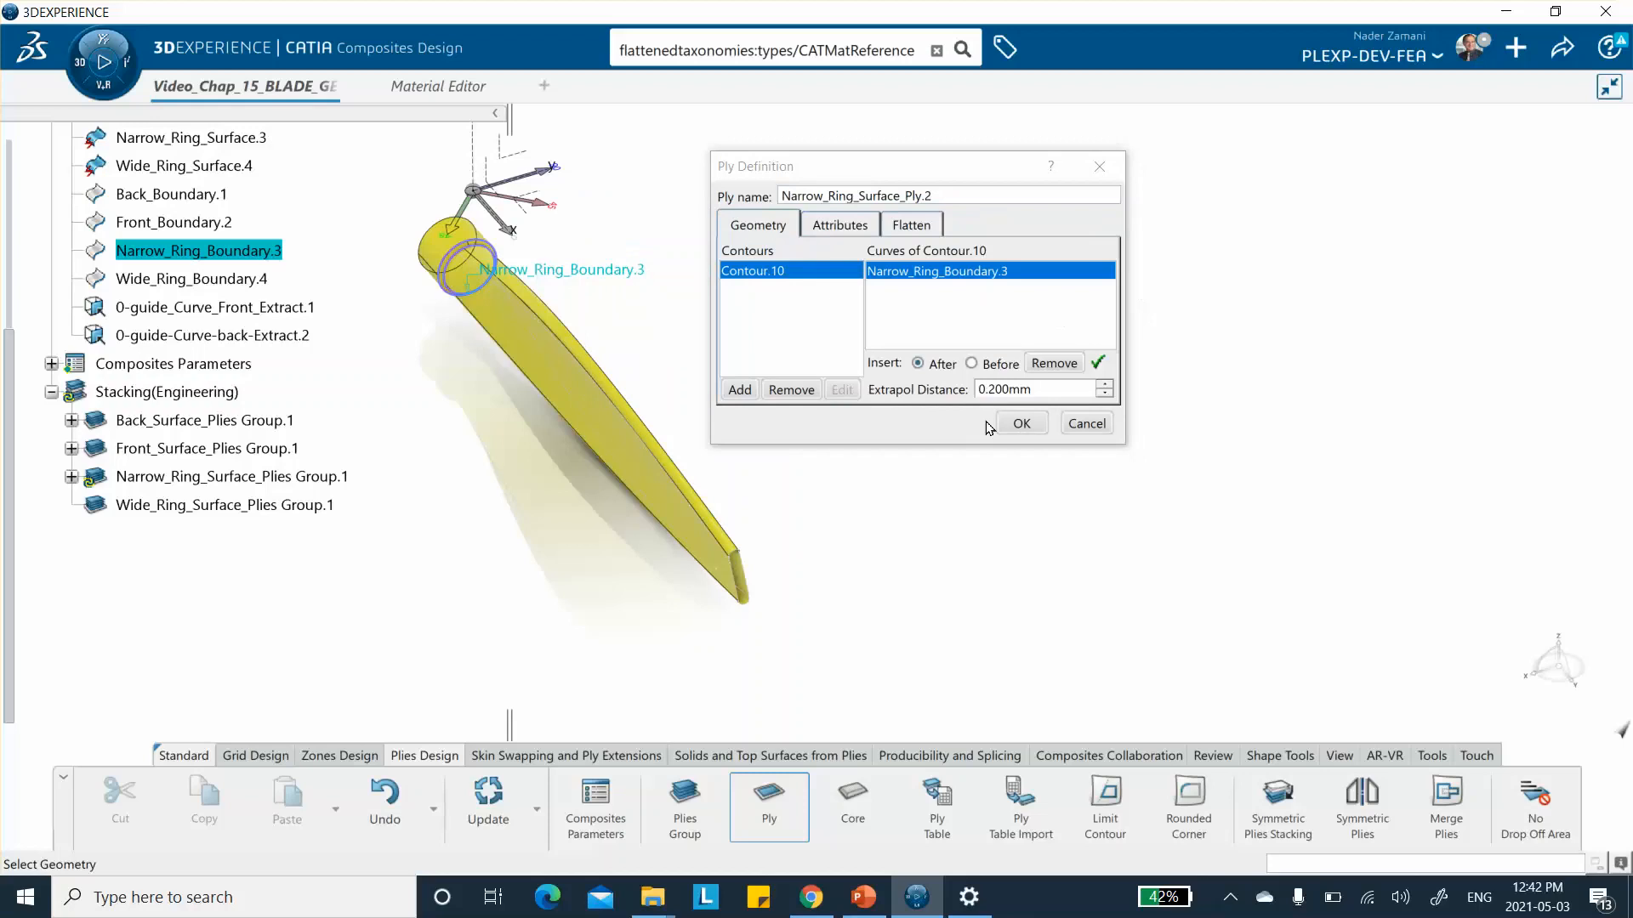
{"action": "left_click", "coordinate": [1021, 424]}
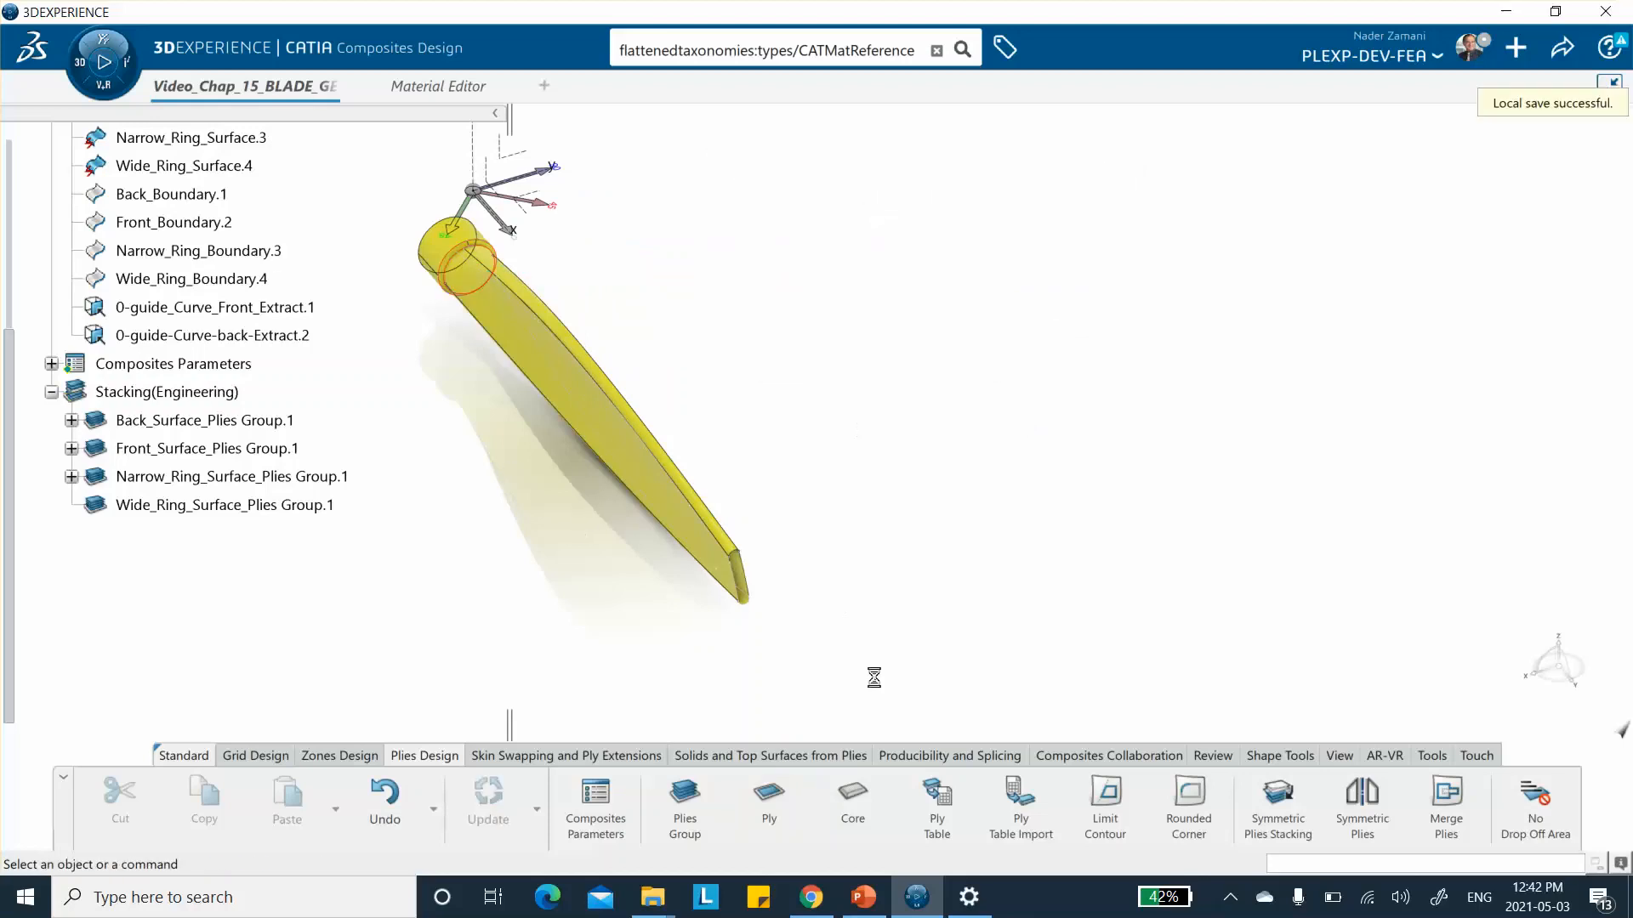
Step: Start a third ply in Narrow_Ring_Surface_Plies Group.1, name it Narrow_Ring_Surface_Ply.3 from the copied name, and expand the group in the tree
{"action": "left_click", "coordinate": [769, 795]}
{"action": "left_click", "coordinate": [88, 483]}
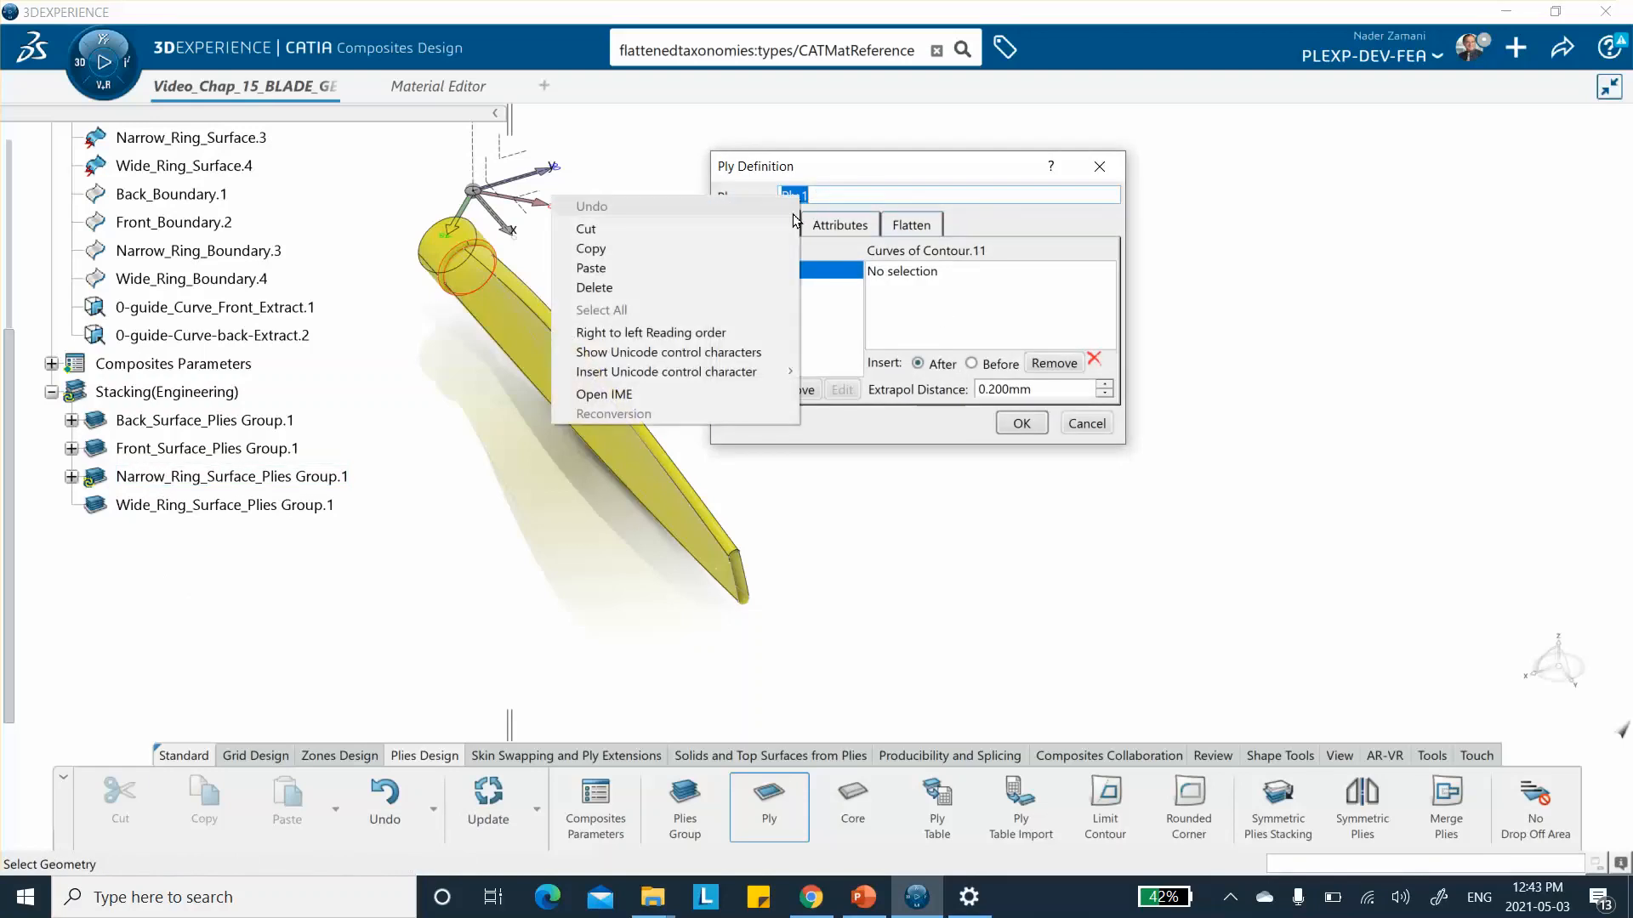
{"action": "left_click", "coordinate": [717, 268]}
{"action": "left_click", "coordinate": [939, 196]}
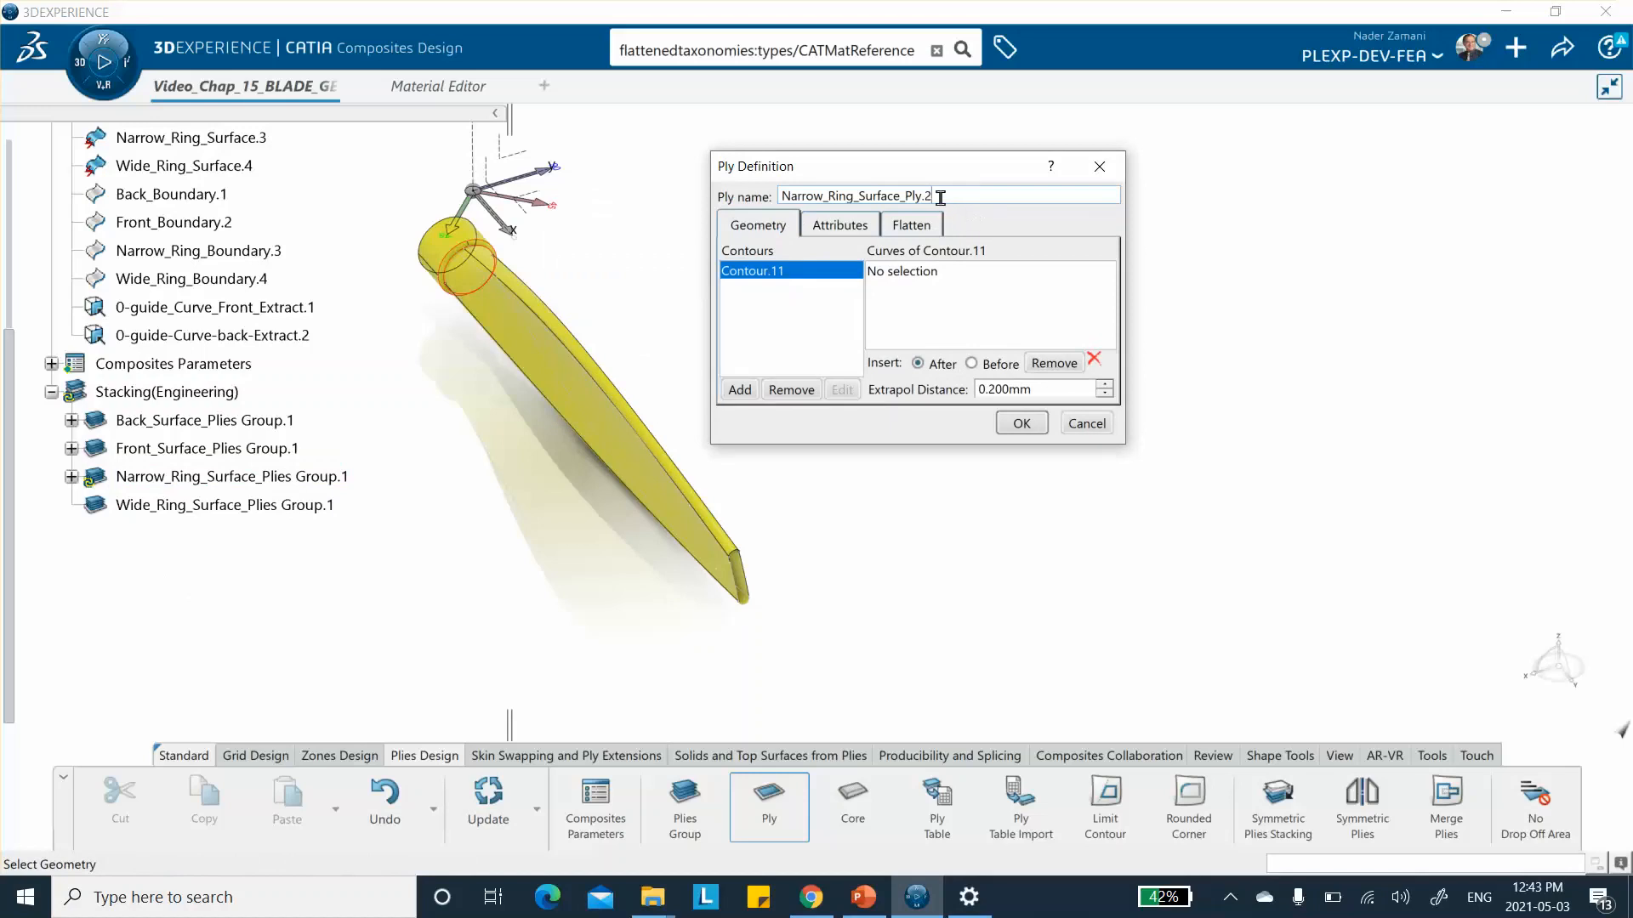
{"action": "key", "text": "BackSpace"}
{"action": "type", "text": "3"}
{"action": "left_click", "coordinate": [72, 477]}
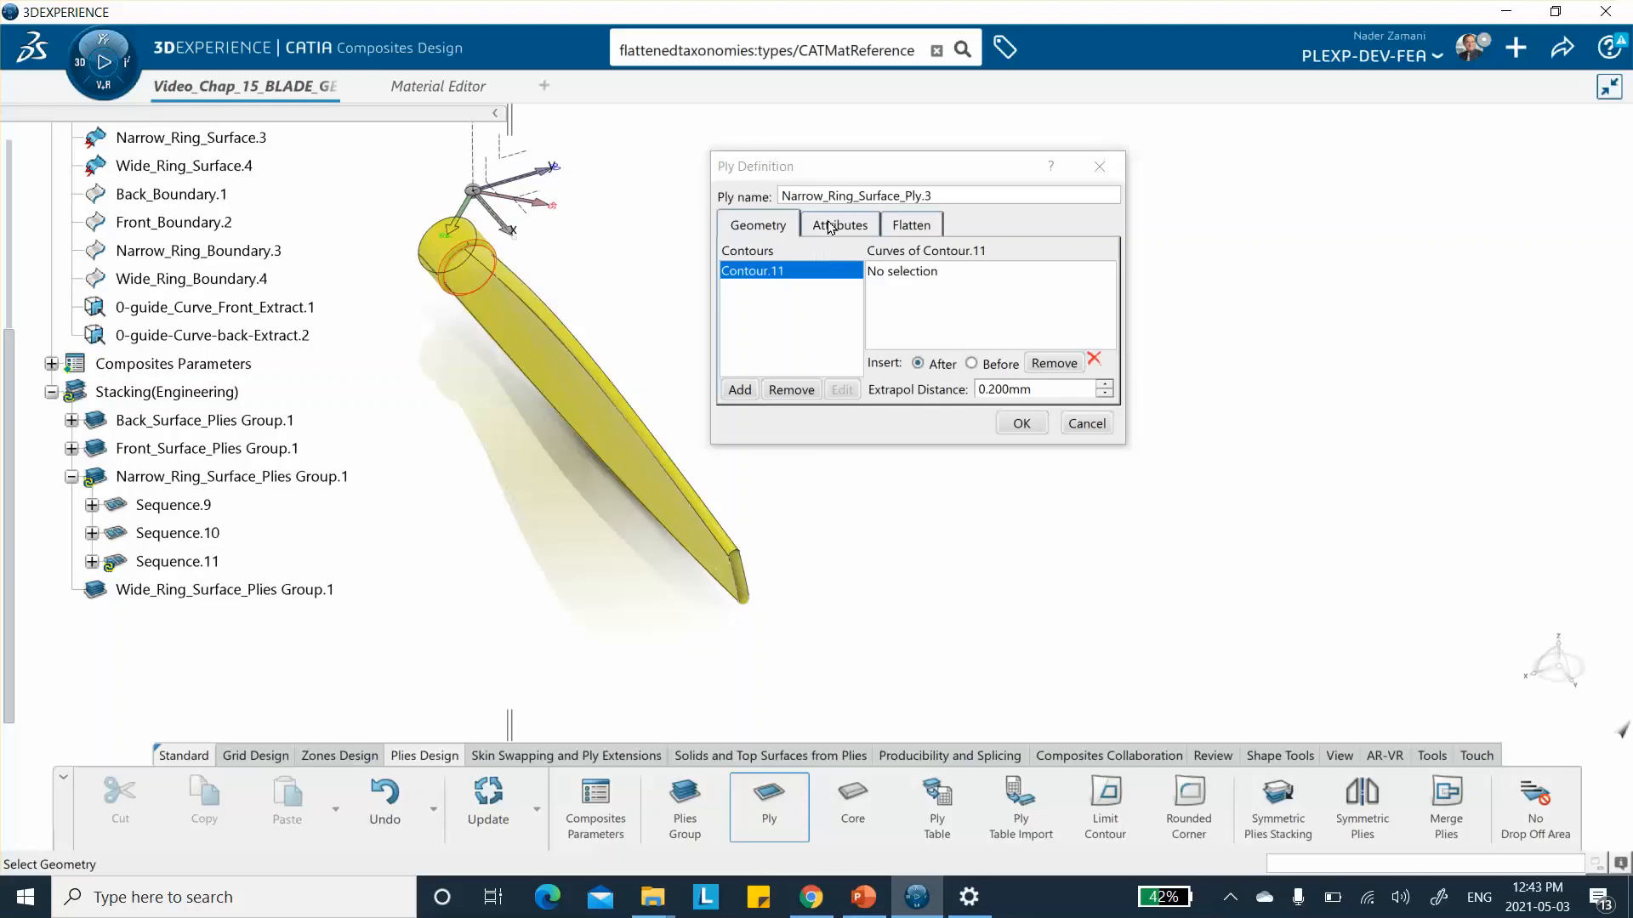
Step: Set the direction of Narrow_Ring_Surface_Ply.3 to 90 and try to create the ply
{"action": "left_click", "coordinate": [829, 227]}
{"action": "left_click", "coordinate": [806, 275]}
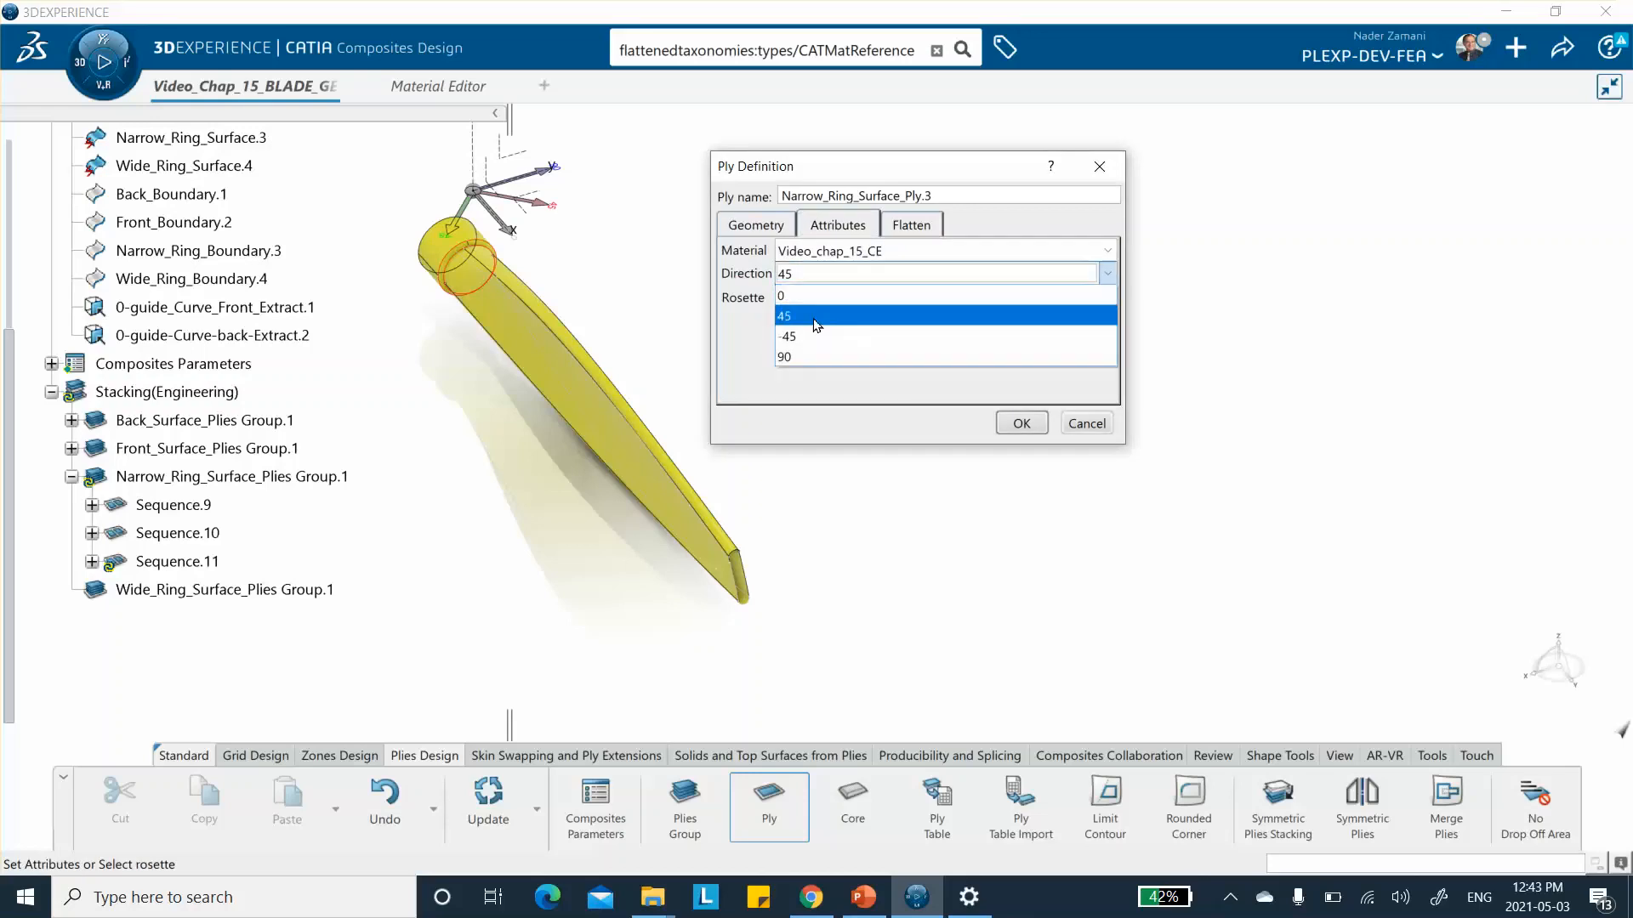
{"action": "left_click", "coordinate": [814, 357]}
{"action": "left_click", "coordinate": [1023, 425]}
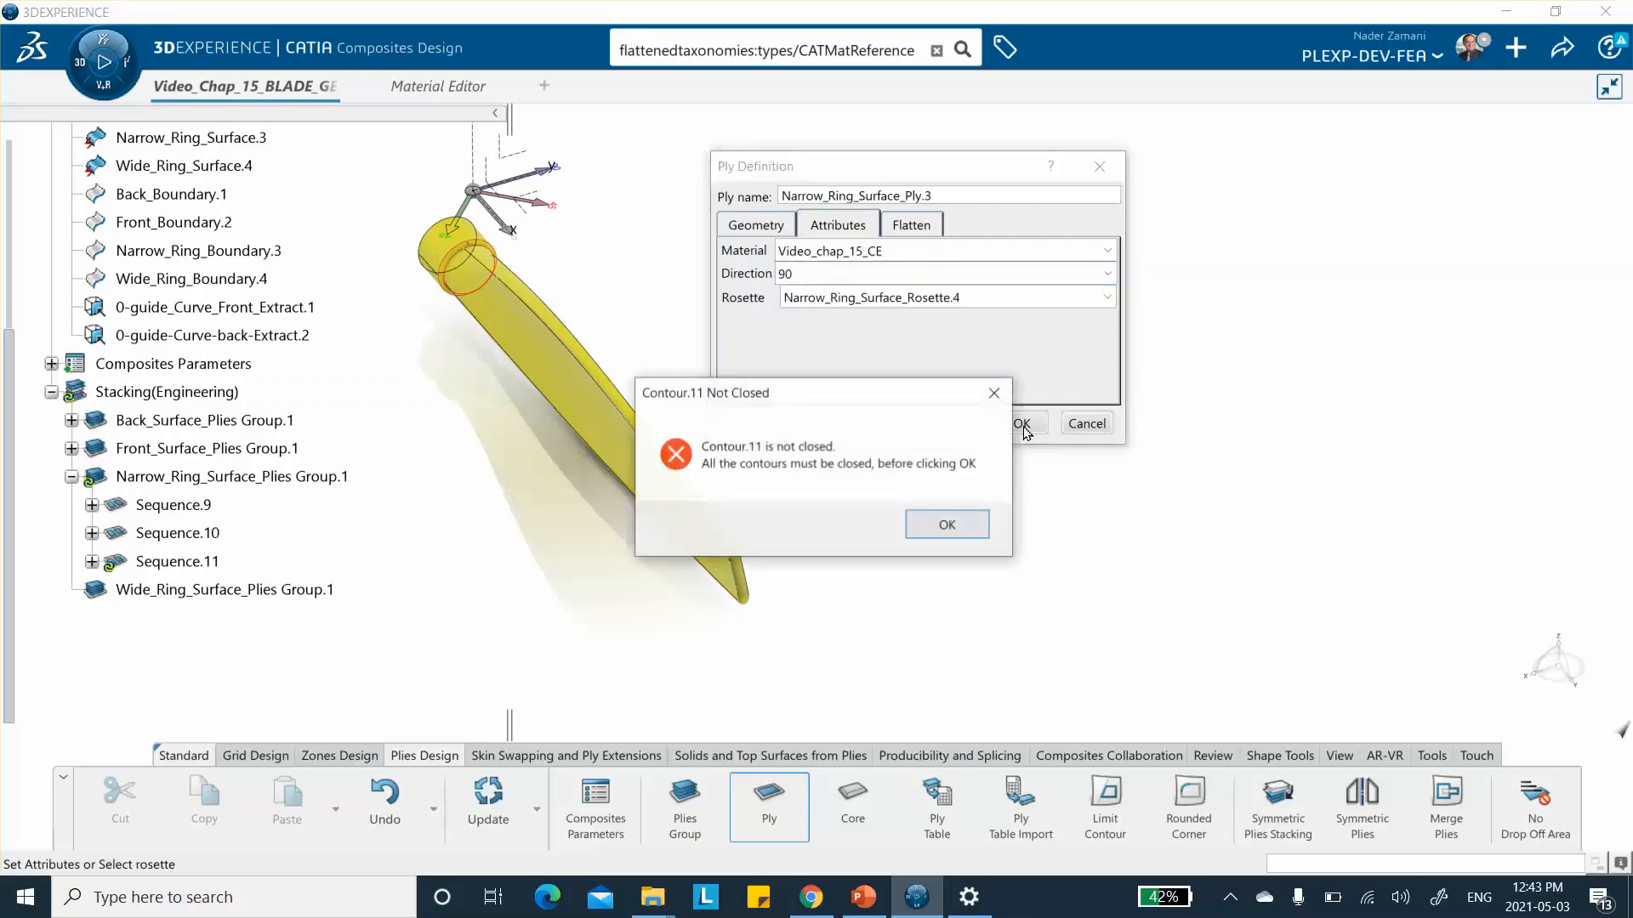
{"action": "left_click", "coordinate": [920, 527]}
Step: Assign Narrow_Ring_Boundary.3 as the contour of Narrow_Ring_Surface_Ply.3, check its attributes, and create the ply
{"action": "left_click", "coordinate": [916, 224]}
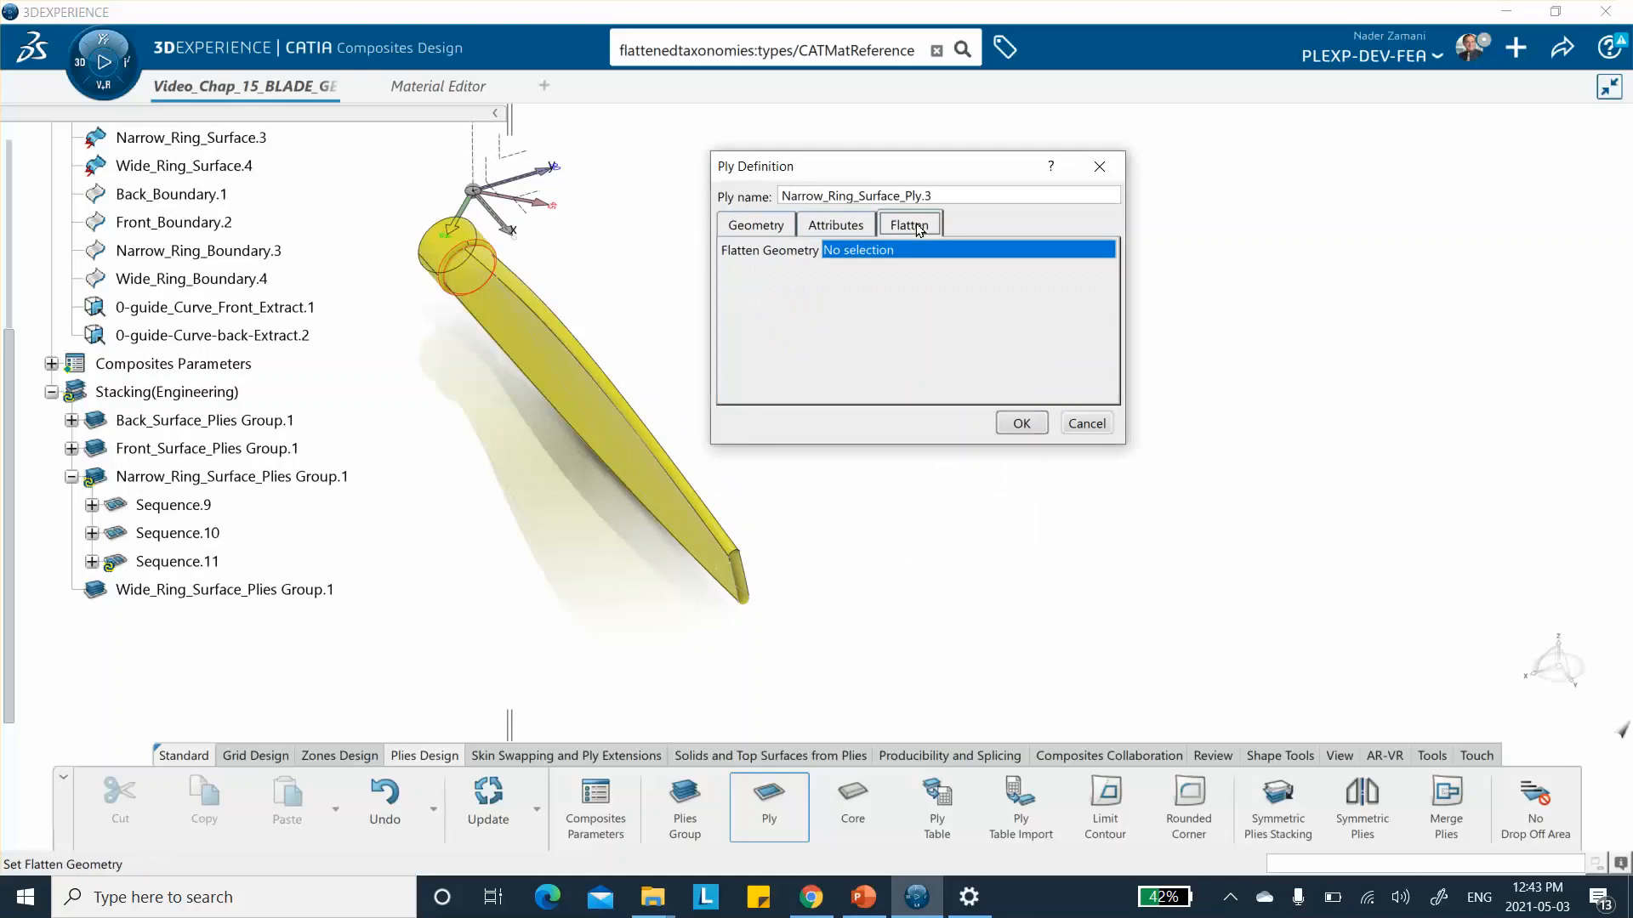
{"action": "left_click", "coordinate": [776, 226]}
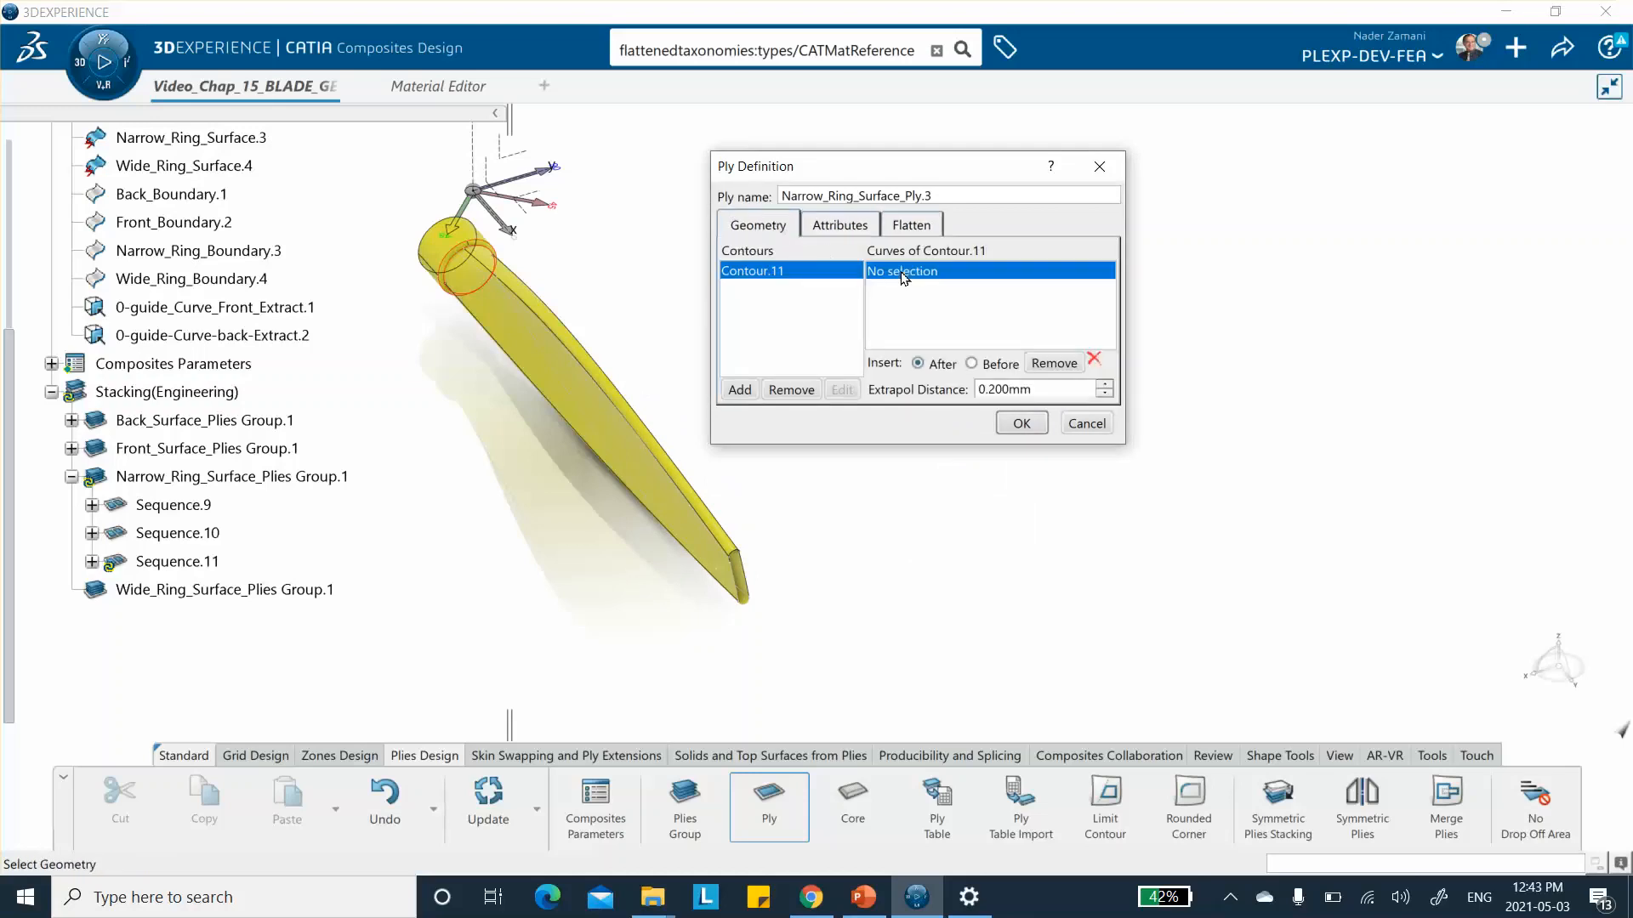
{"action": "left_click", "coordinate": [183, 251]}
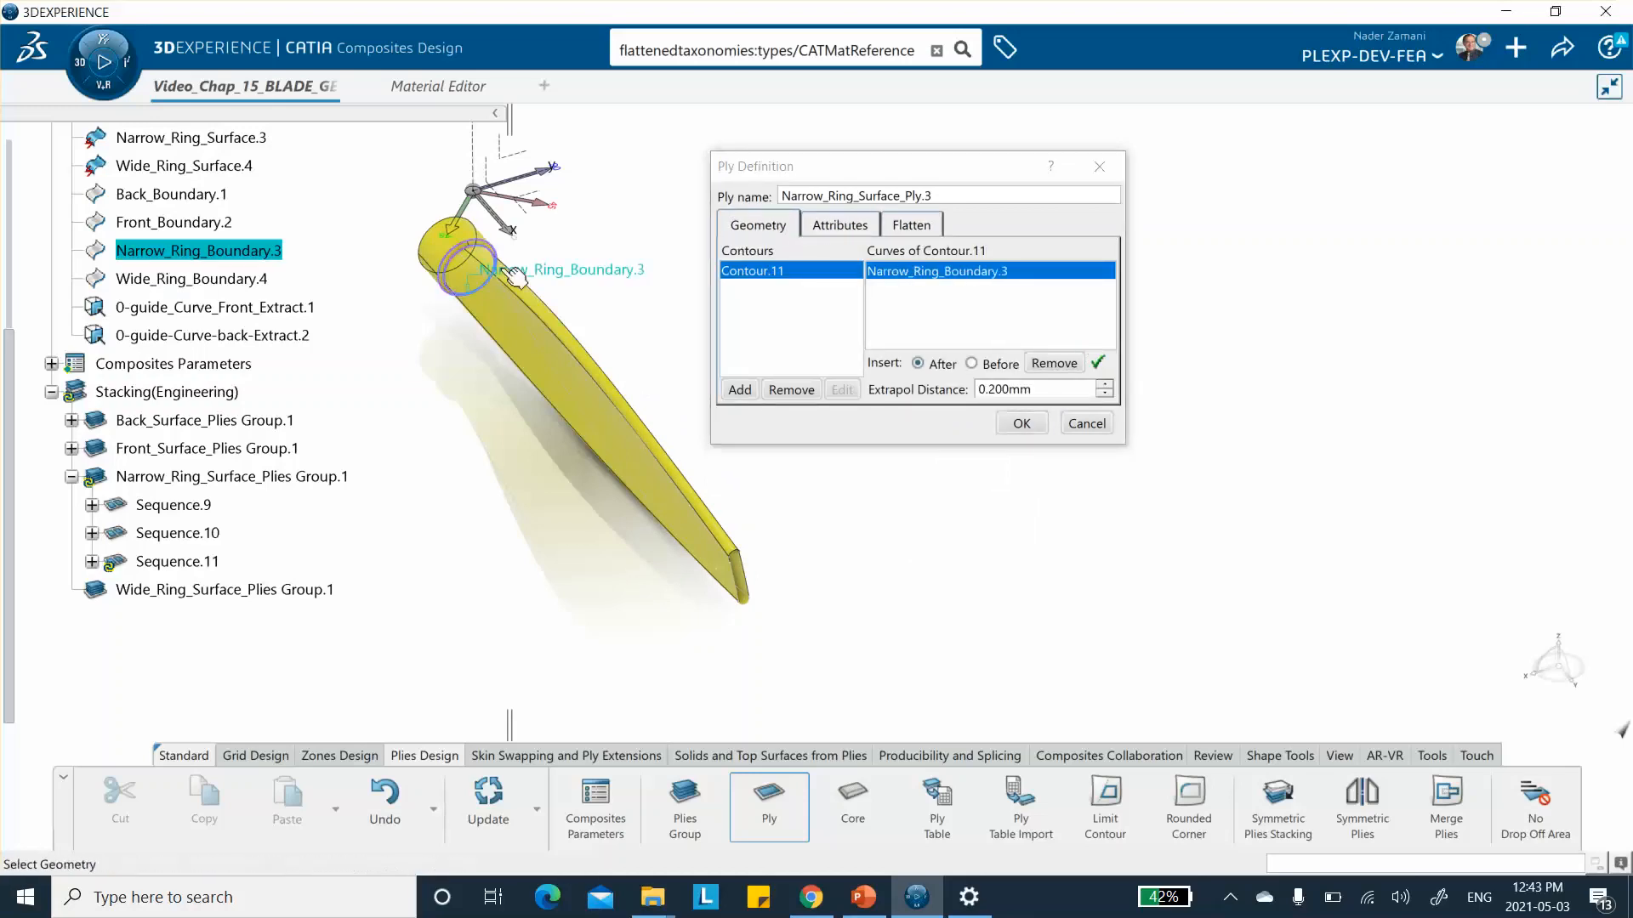
{"action": "left_click", "coordinate": [842, 226]}
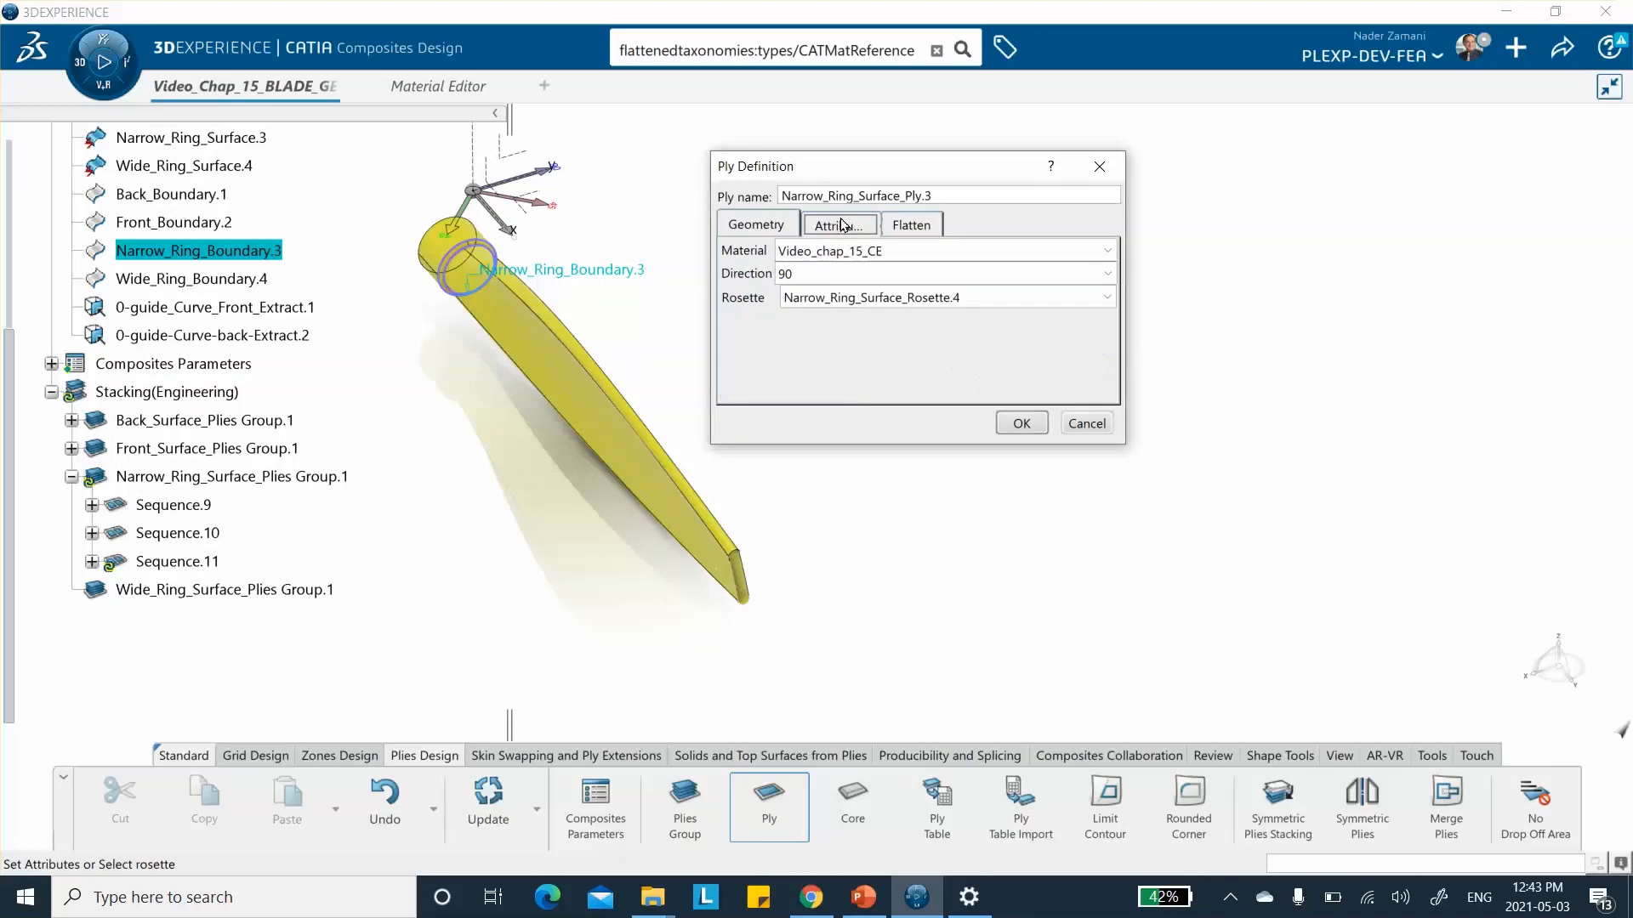
{"action": "left_click", "coordinate": [1021, 424]}
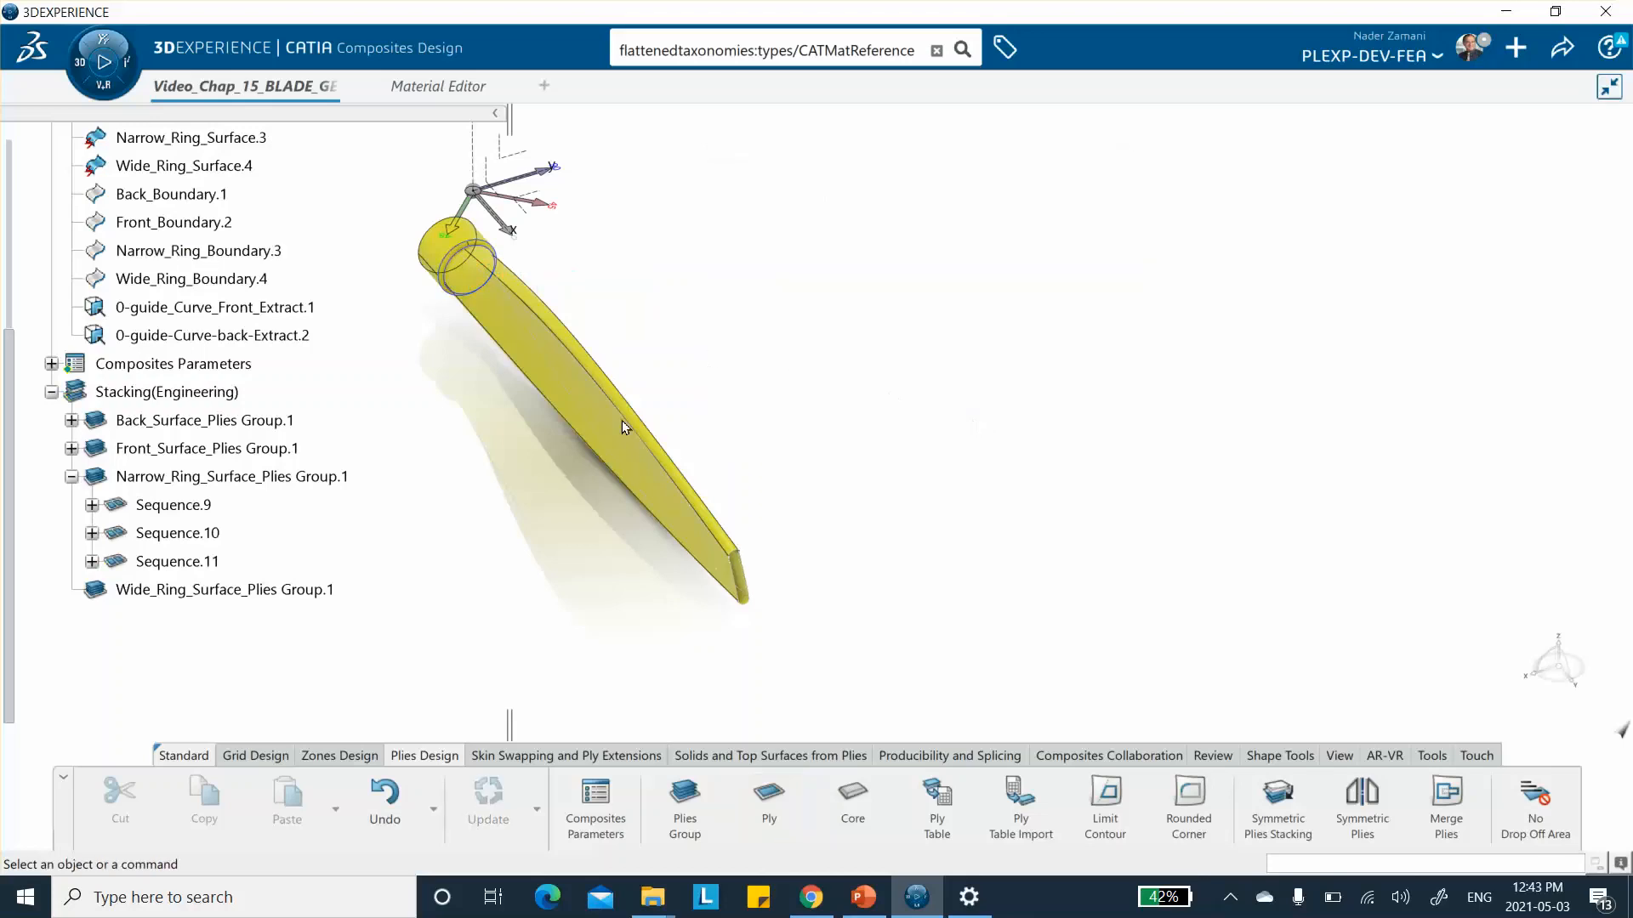
Step: Start a fourth ply in Narrow_Ring_Surface_Plies Group.1, name it Narrow_Ring_Surface_Ply.4, and use Narrow_Ring_Boundary.3 as its contour
{"action": "left_click", "coordinate": [776, 803]}
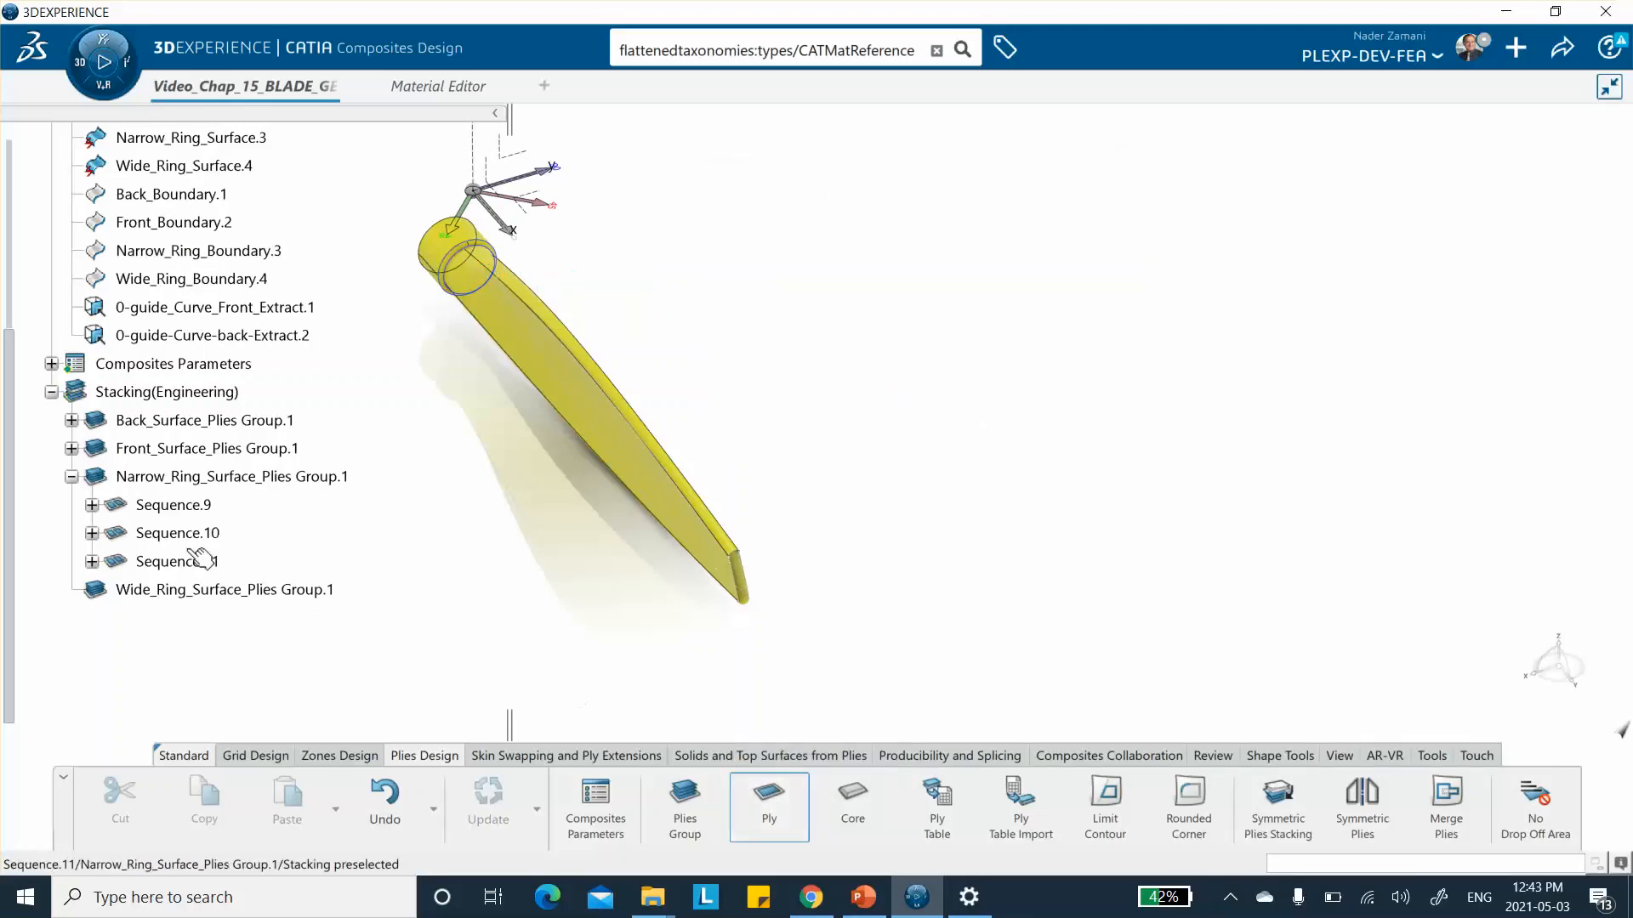
{"action": "left_click", "coordinate": [178, 478]}
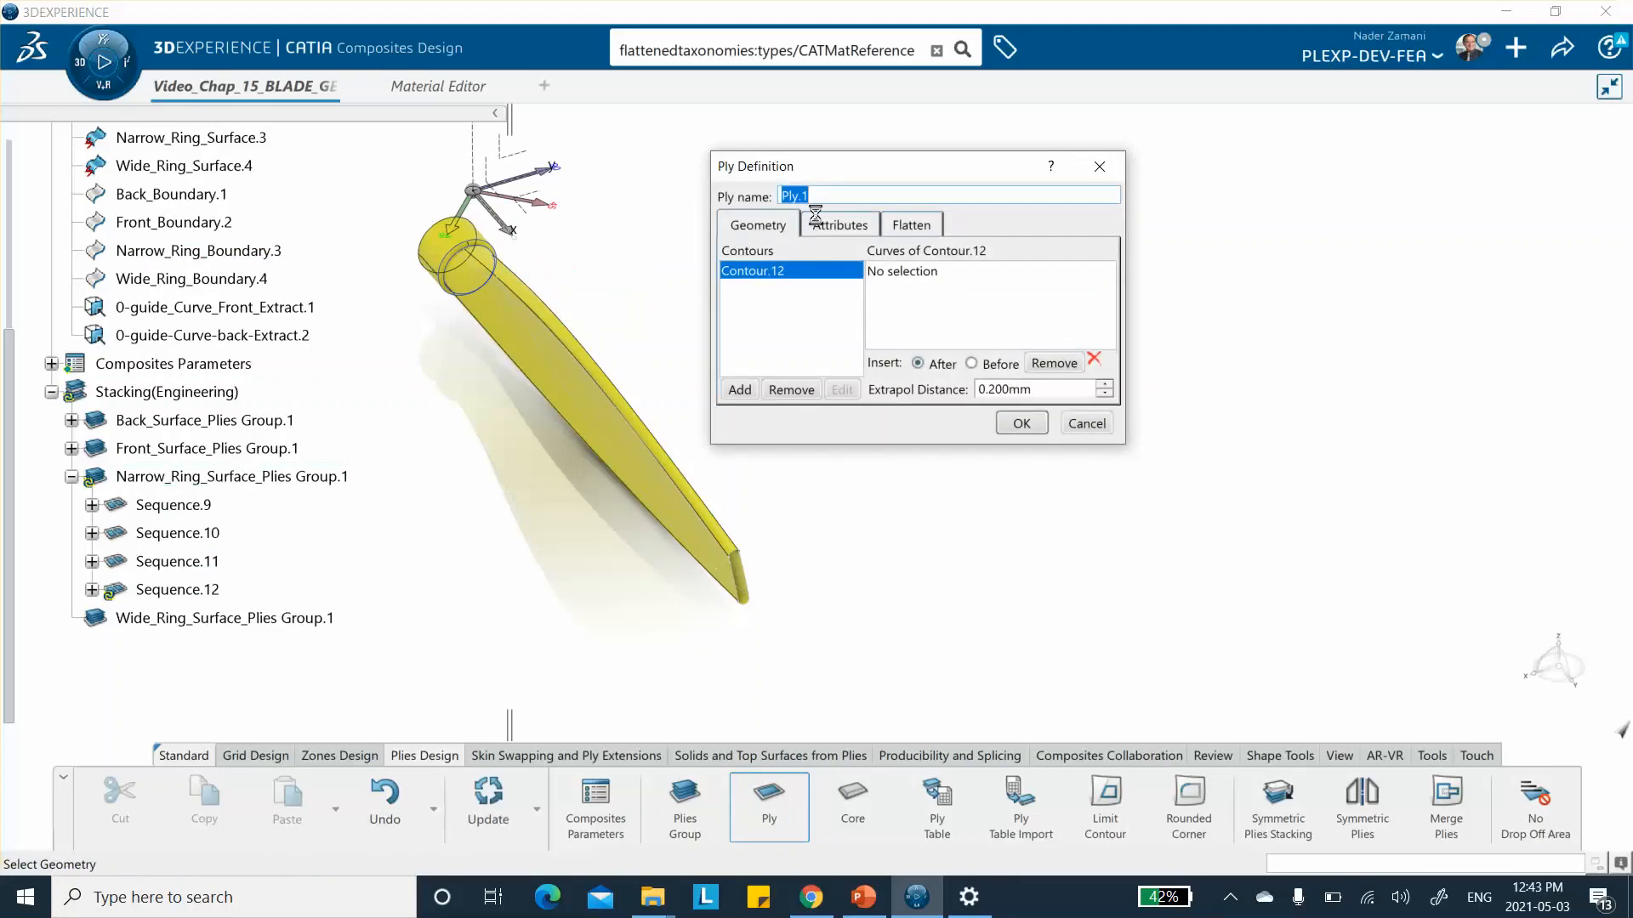
{"action": "right_click", "coordinate": [816, 197]}
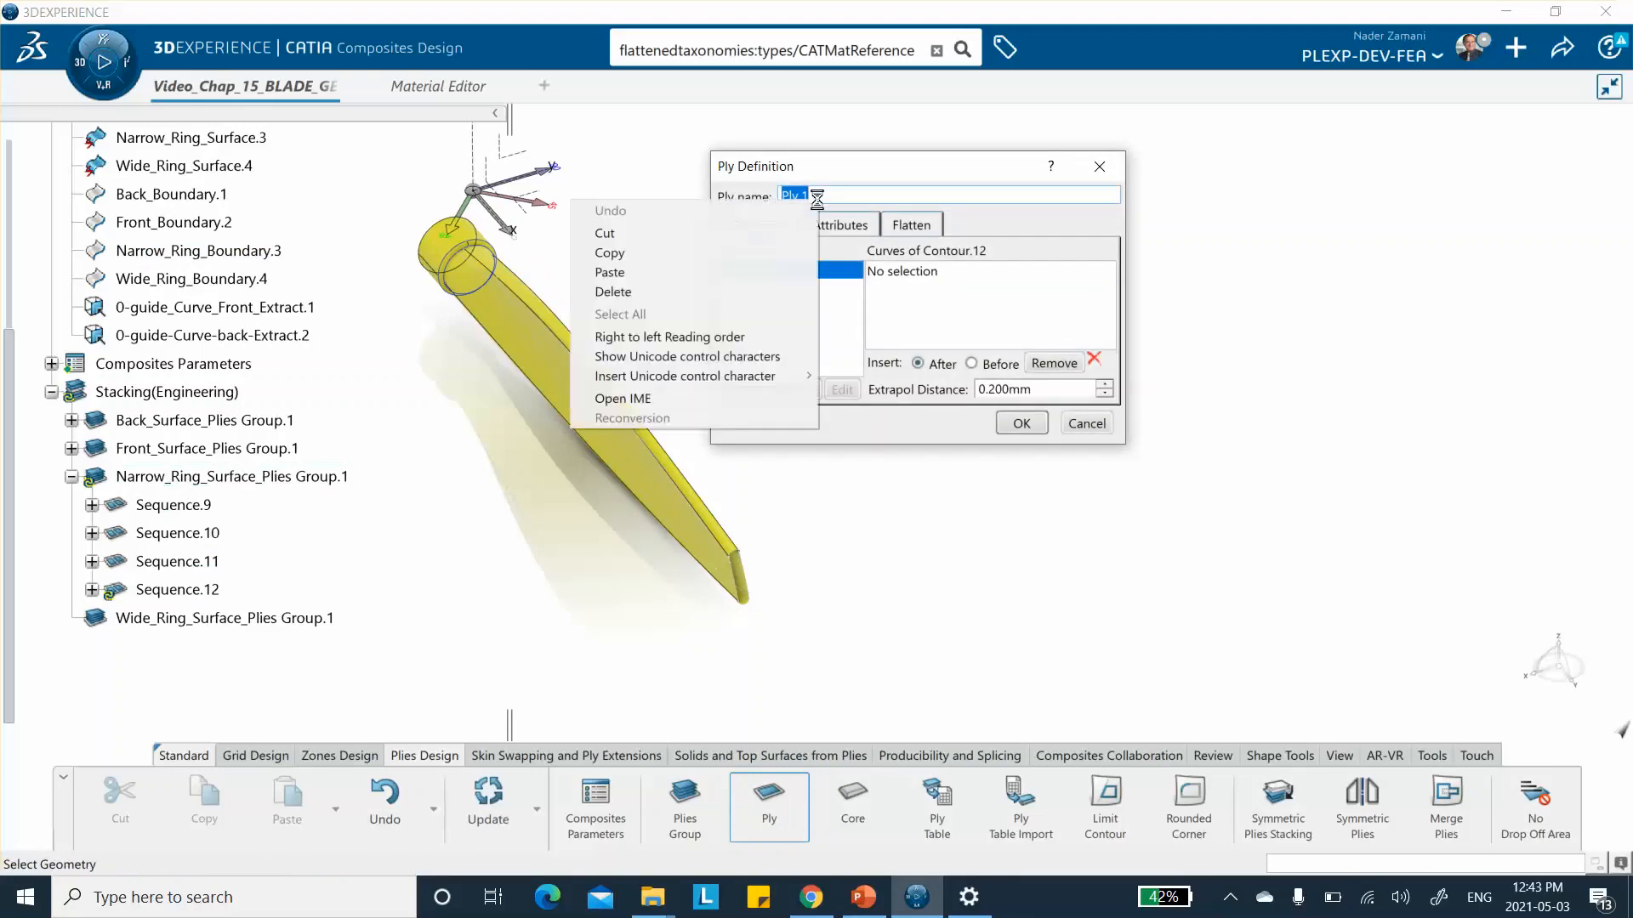
{"action": "left_click", "coordinate": [680, 271]}
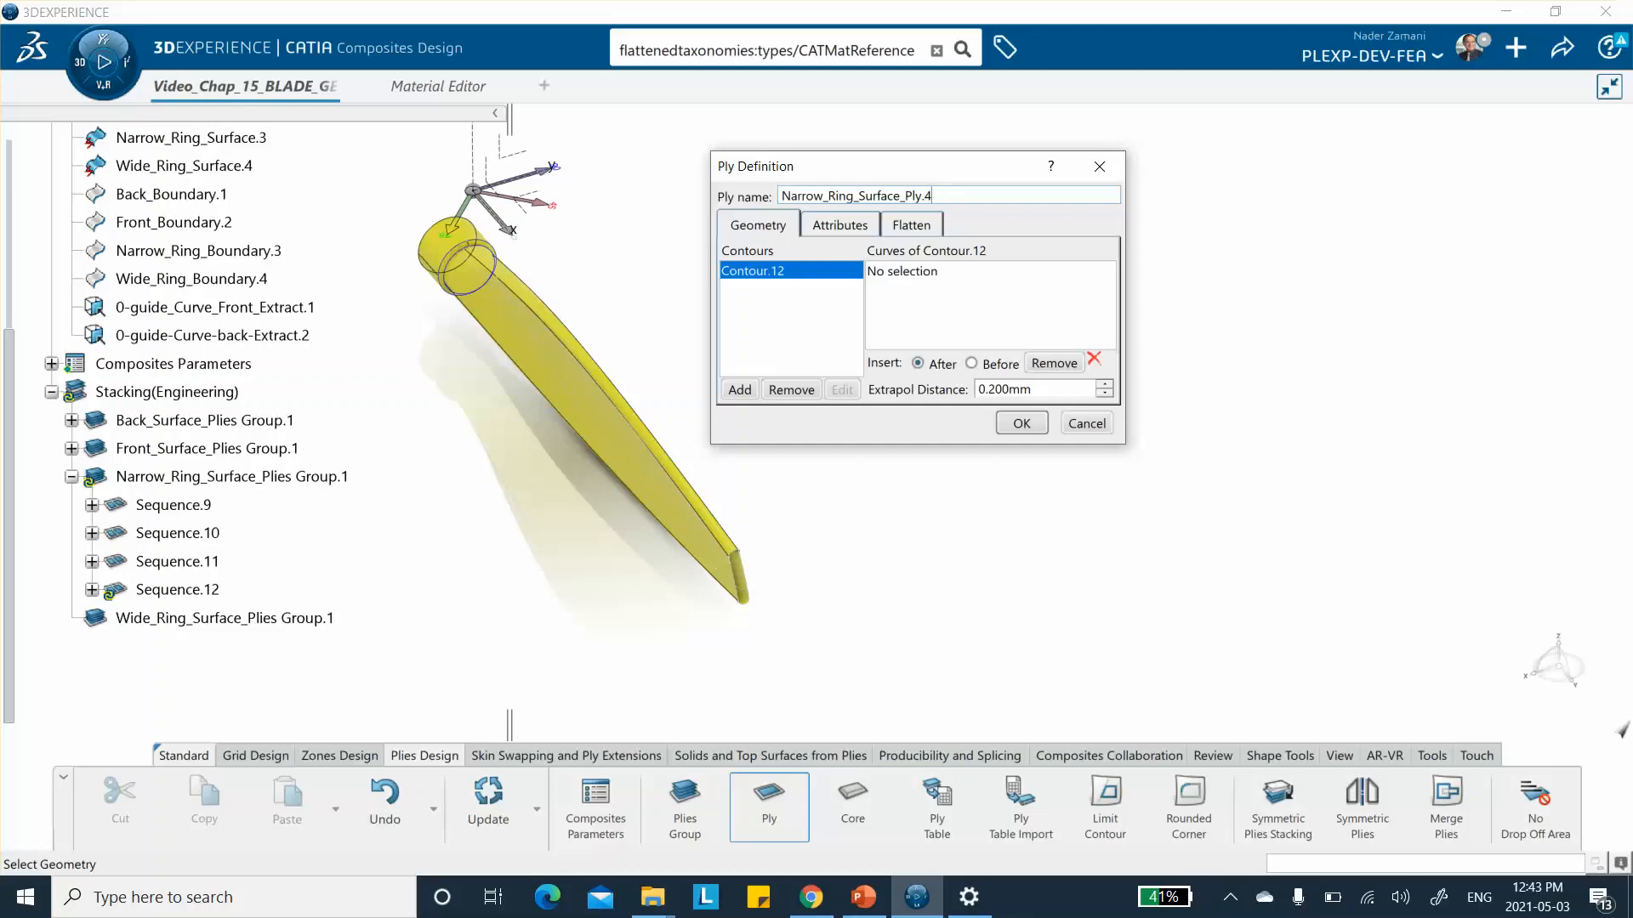
{"action": "left_click", "coordinate": [934, 274]}
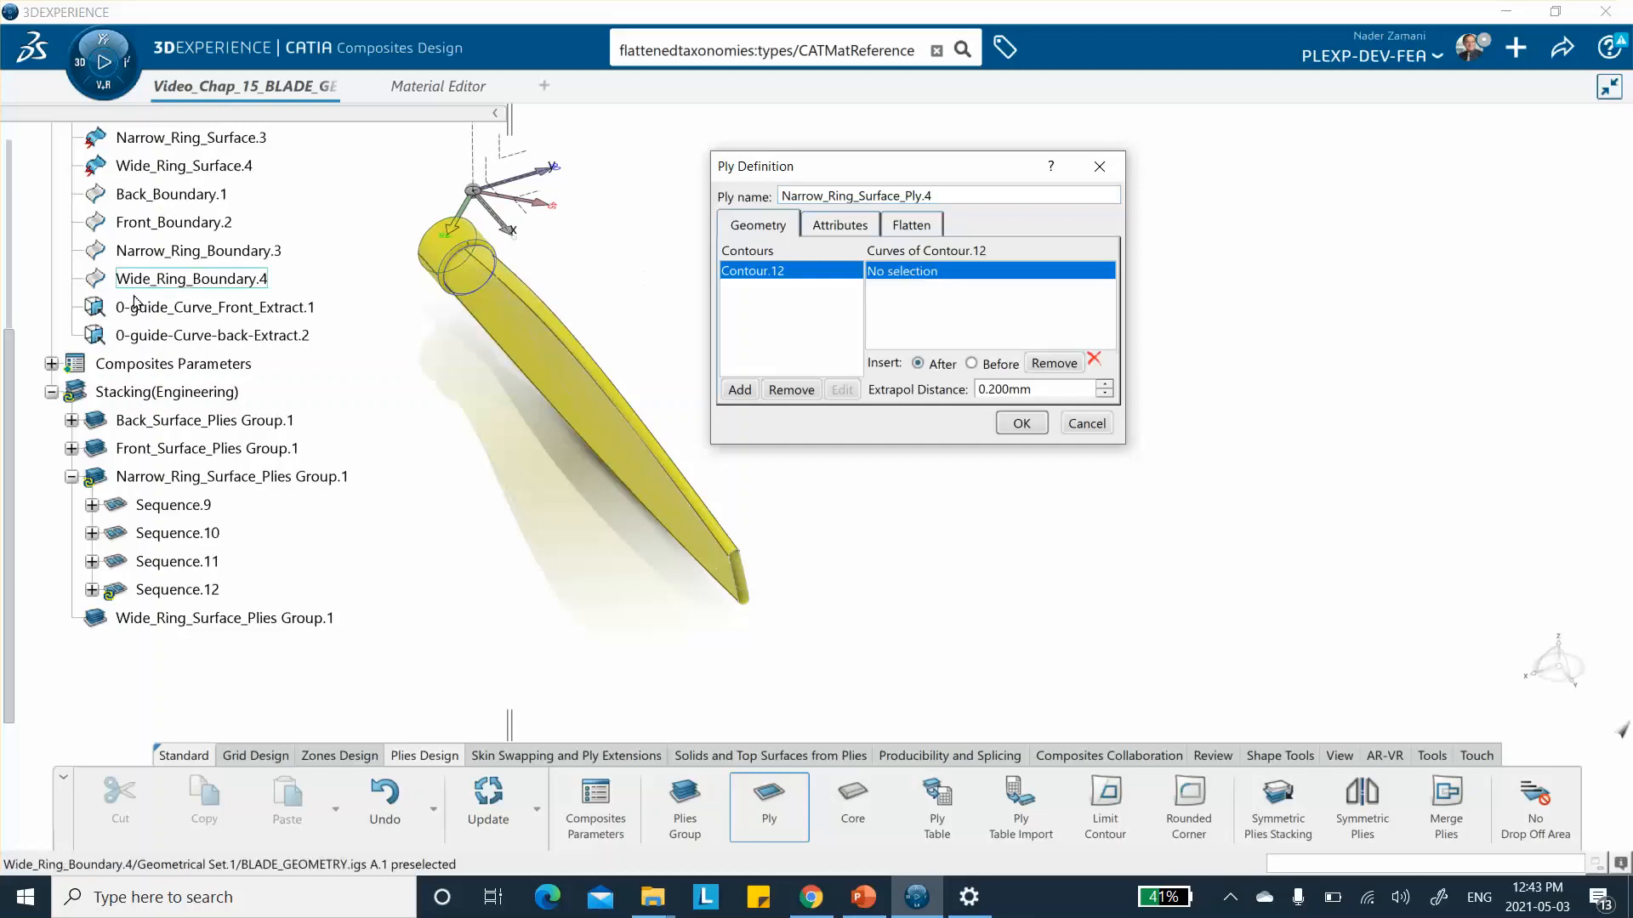
{"action": "left_click", "coordinate": [158, 253]}
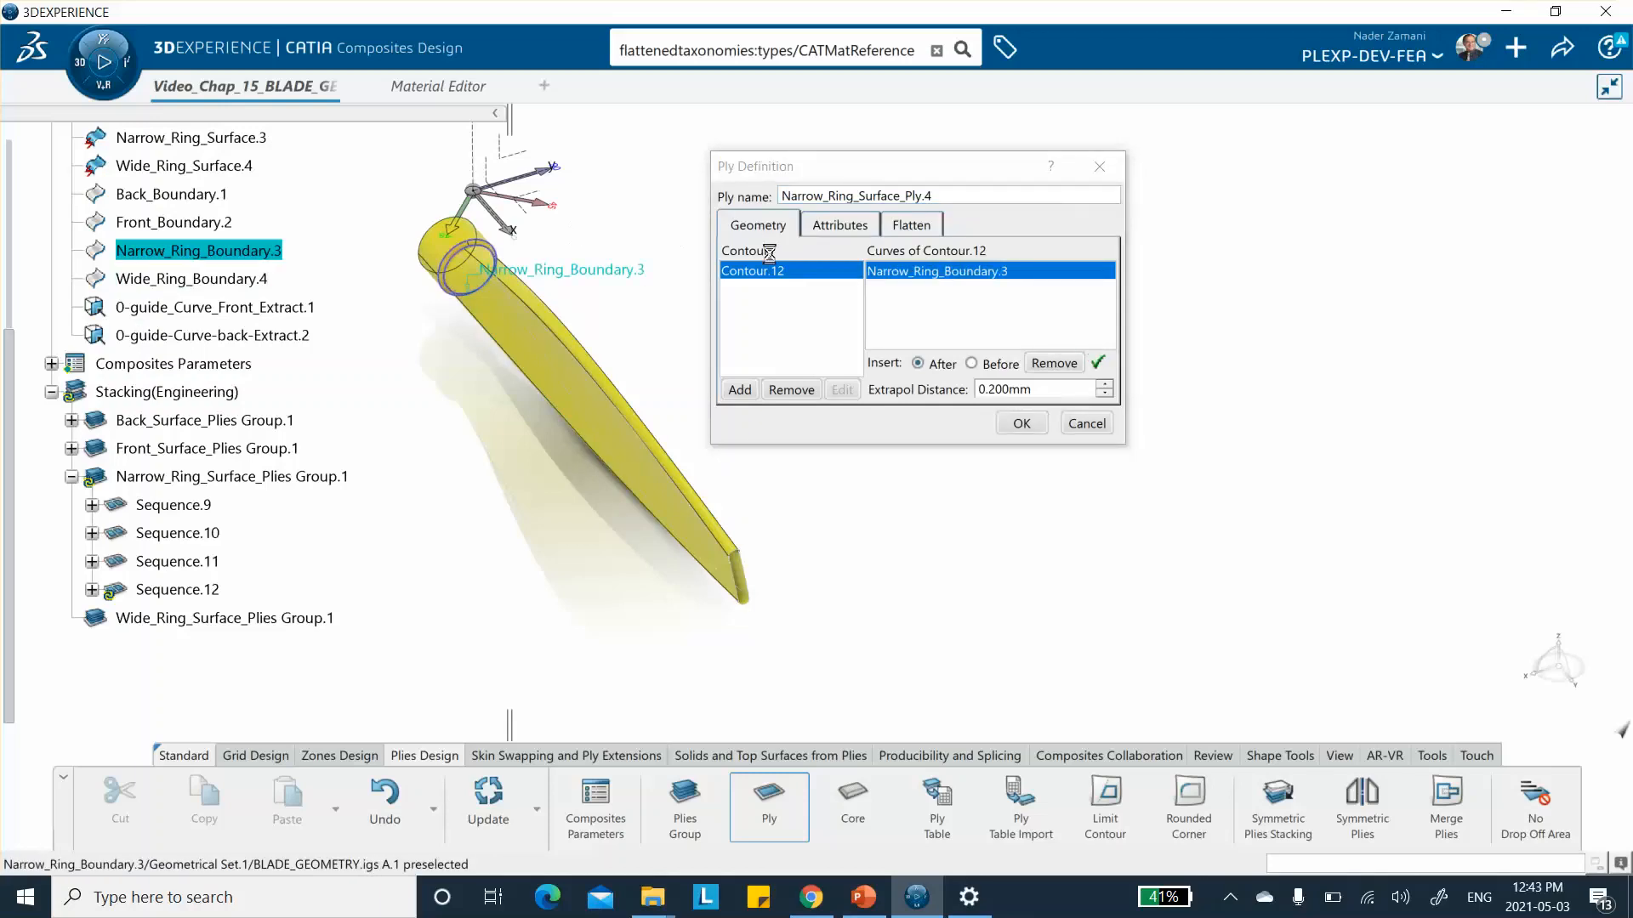
Step: Set the direction of Narrow_Ring_Surface_Ply.4 to 0 and create the ply
{"action": "left_click", "coordinate": [836, 228]}
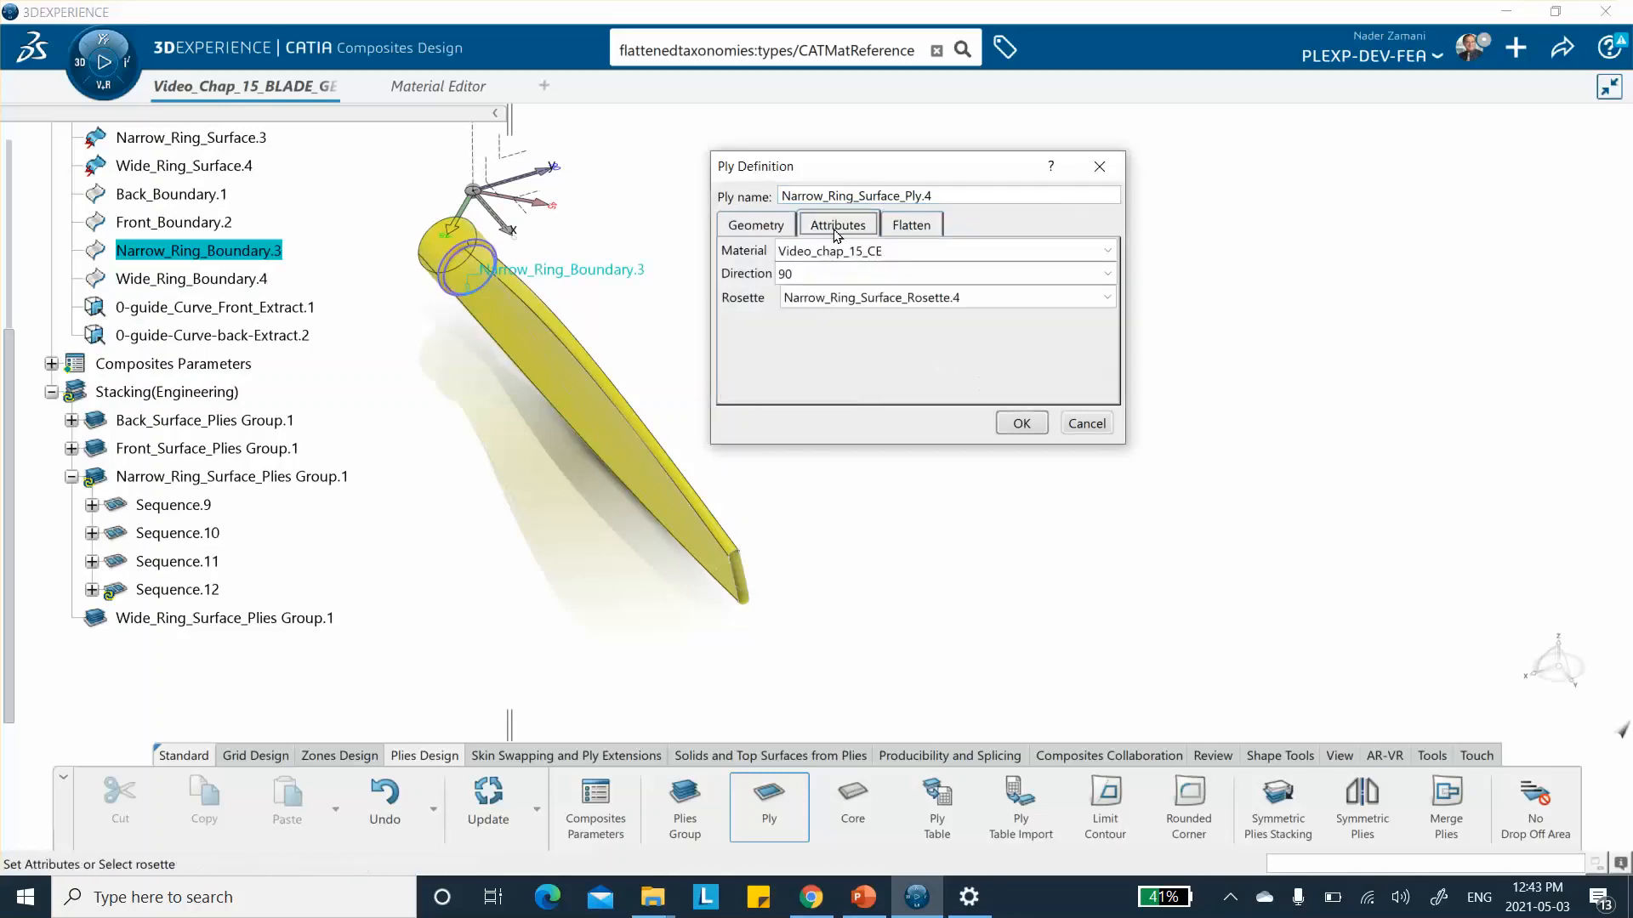
{"action": "left_click", "coordinate": [823, 273]}
{"action": "left_click", "coordinate": [812, 292]}
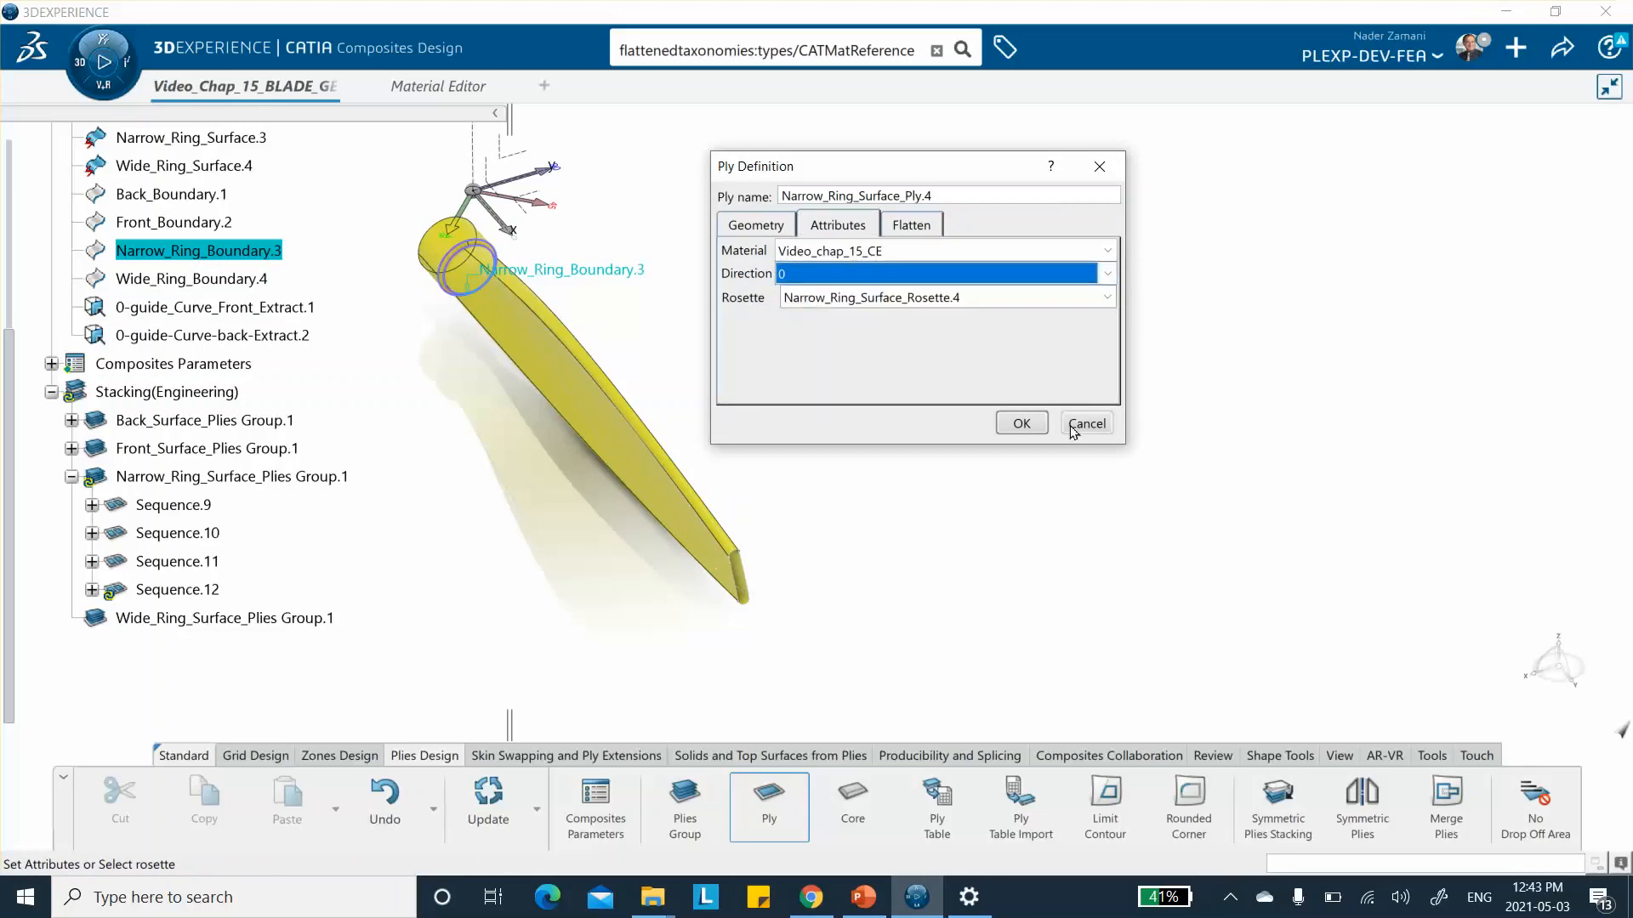
{"action": "left_click", "coordinate": [1022, 424]}
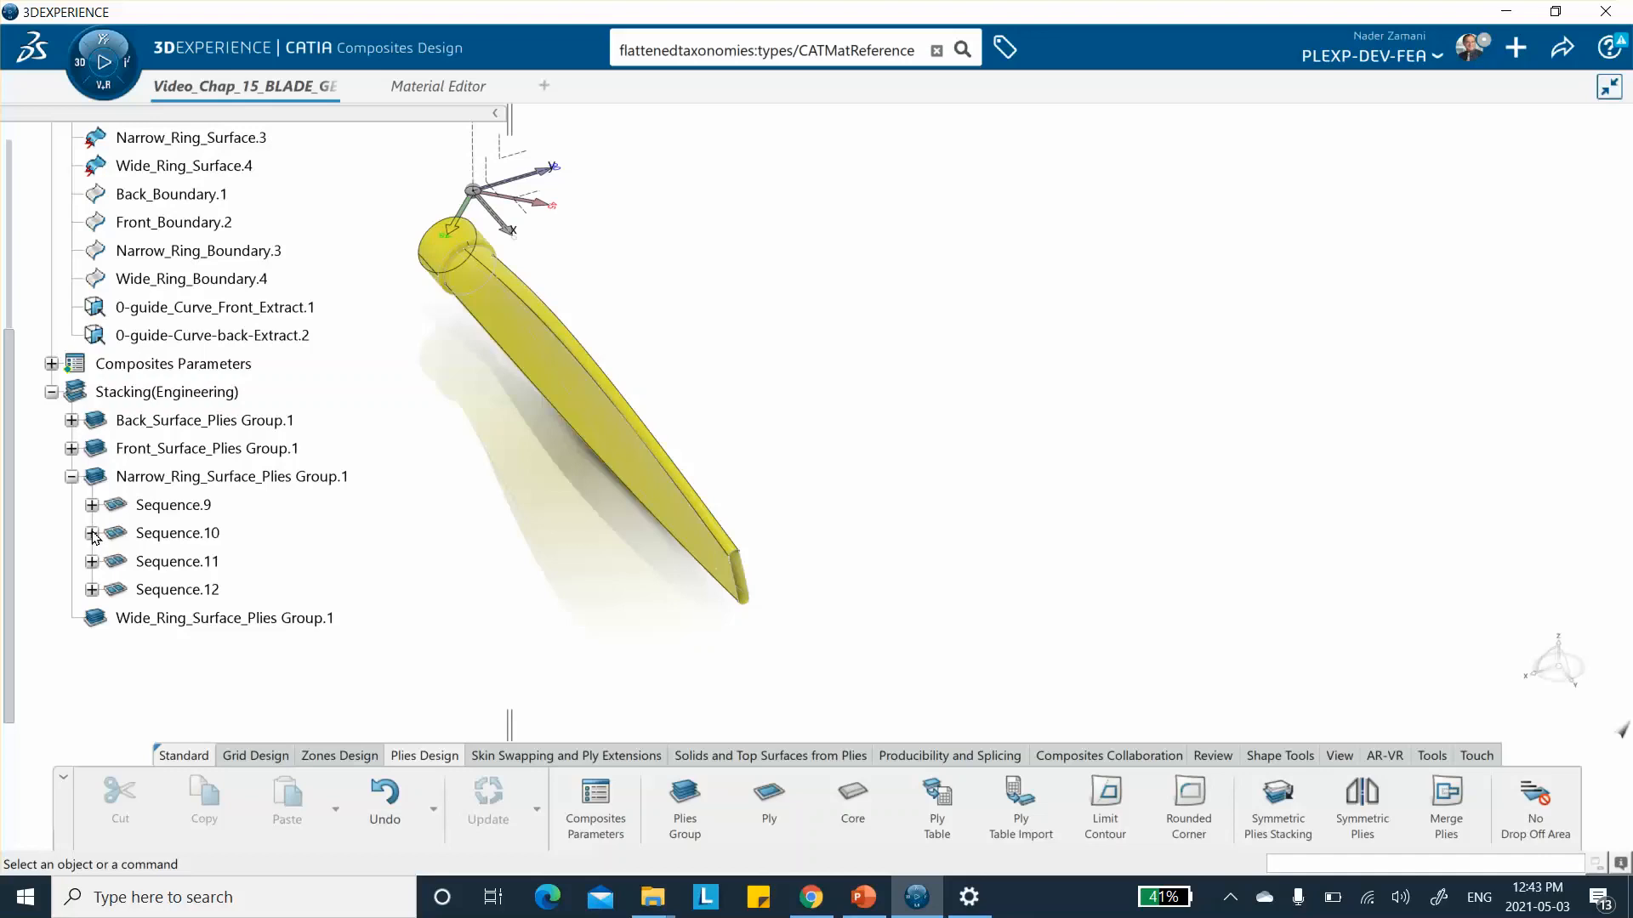
Step: Change the direction of Narrow_Ring_Surface_Ply.2 in Sequence.10 to -45 and collapse its plies group
{"action": "left_click", "coordinate": [92, 562]}
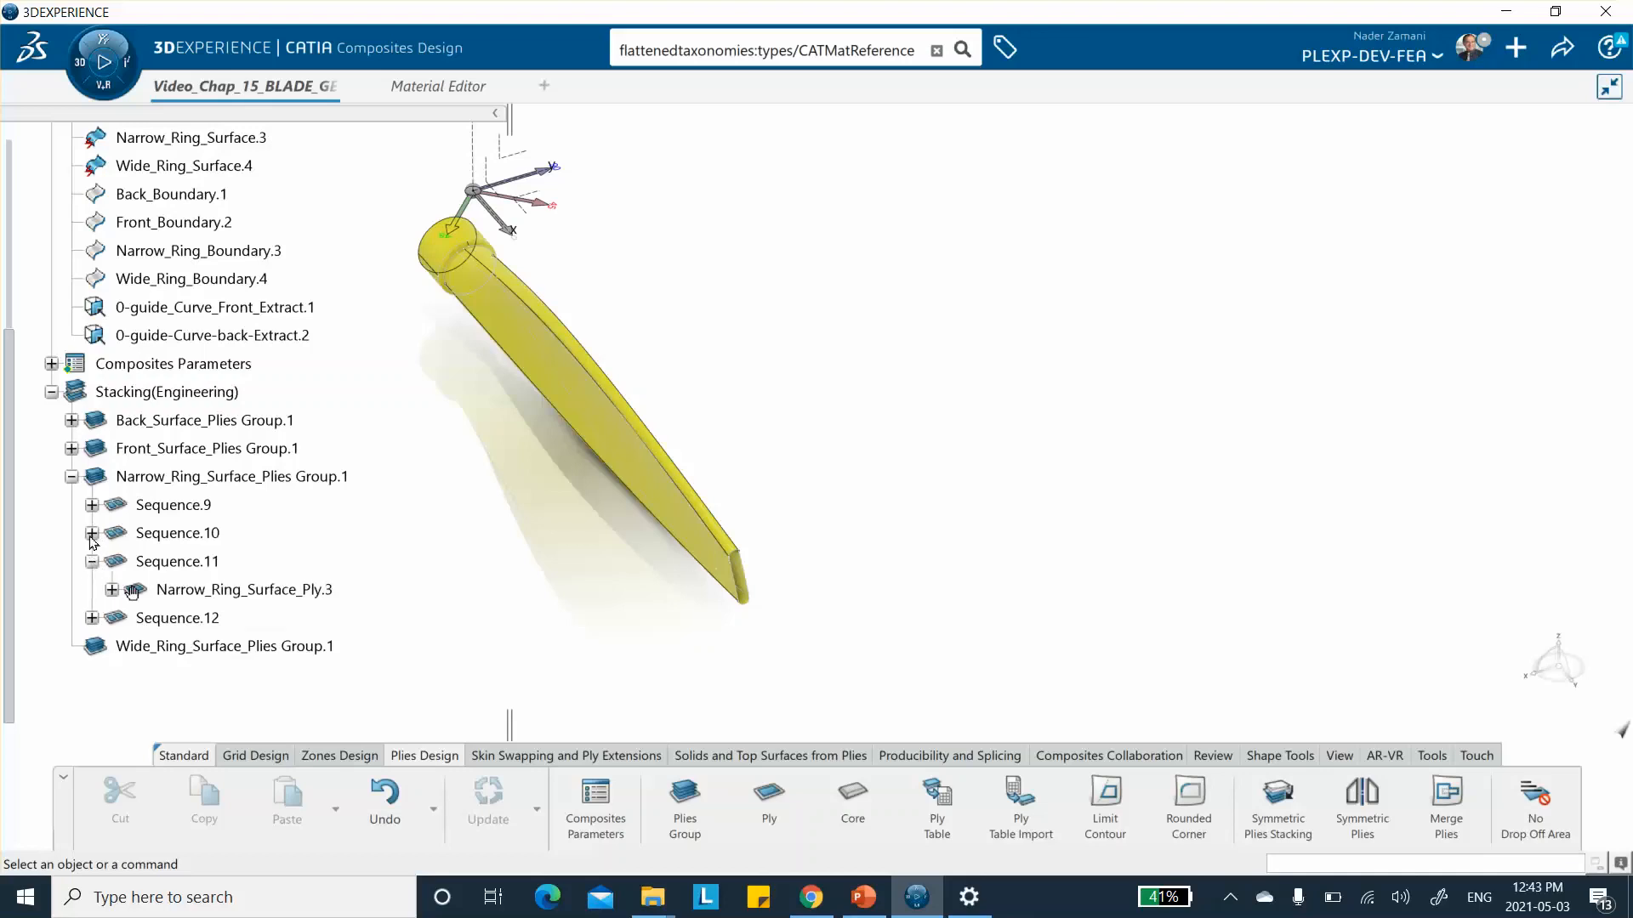
{"action": "left_click", "coordinate": [92, 534]}
{"action": "left_click", "coordinate": [113, 562]}
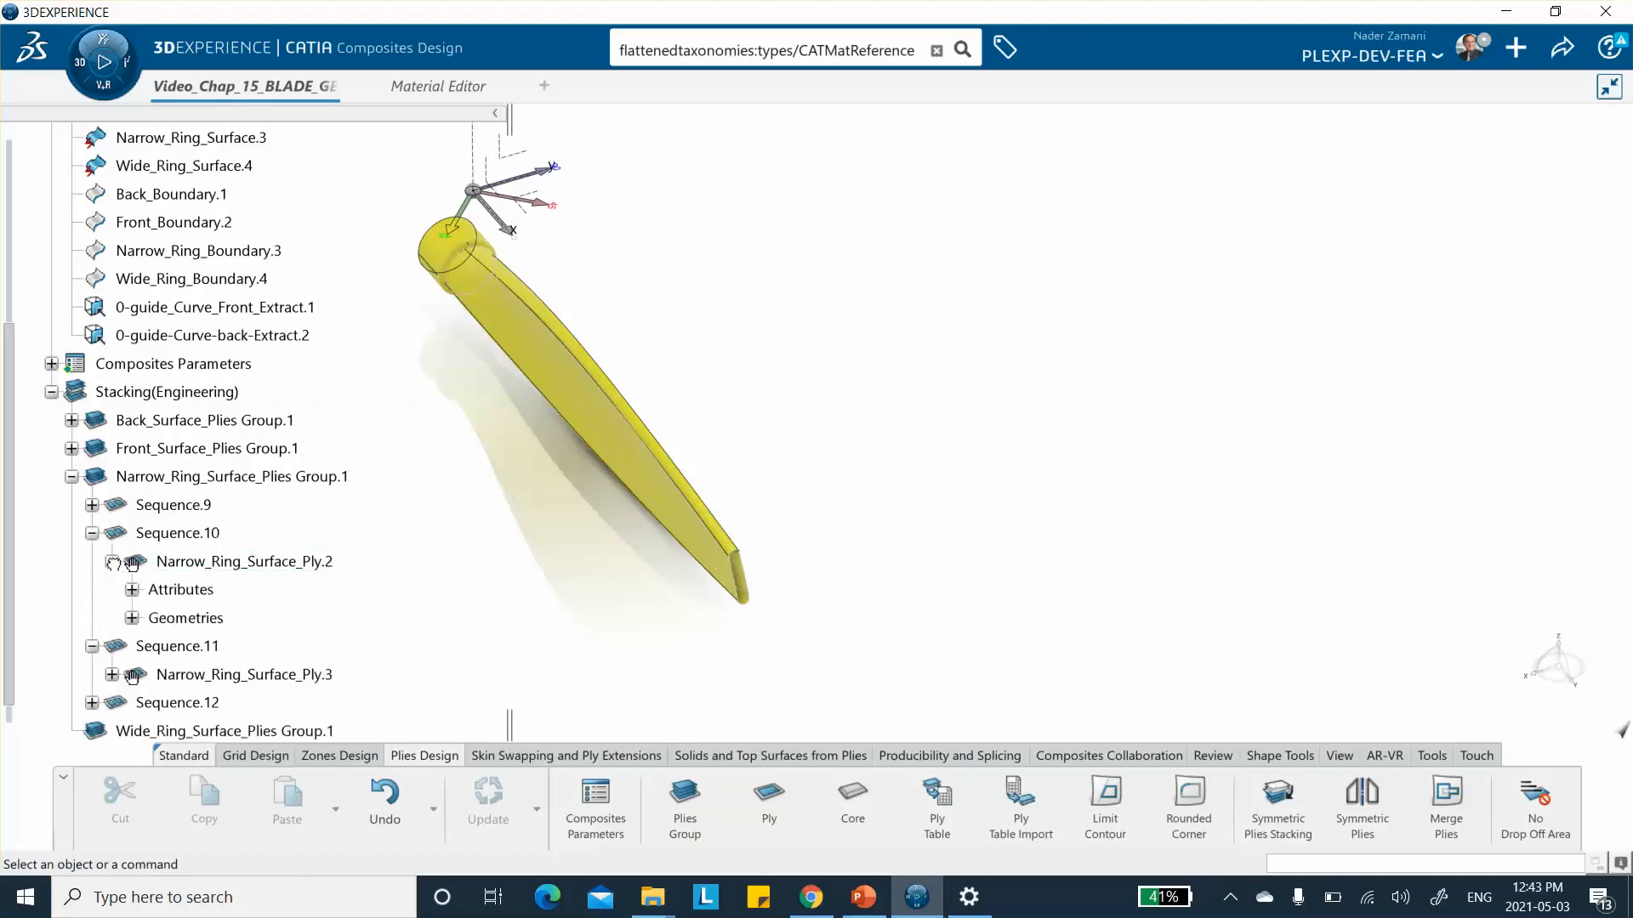
{"action": "double_click", "coordinate": [238, 563]}
{"action": "left_click", "coordinate": [850, 228]}
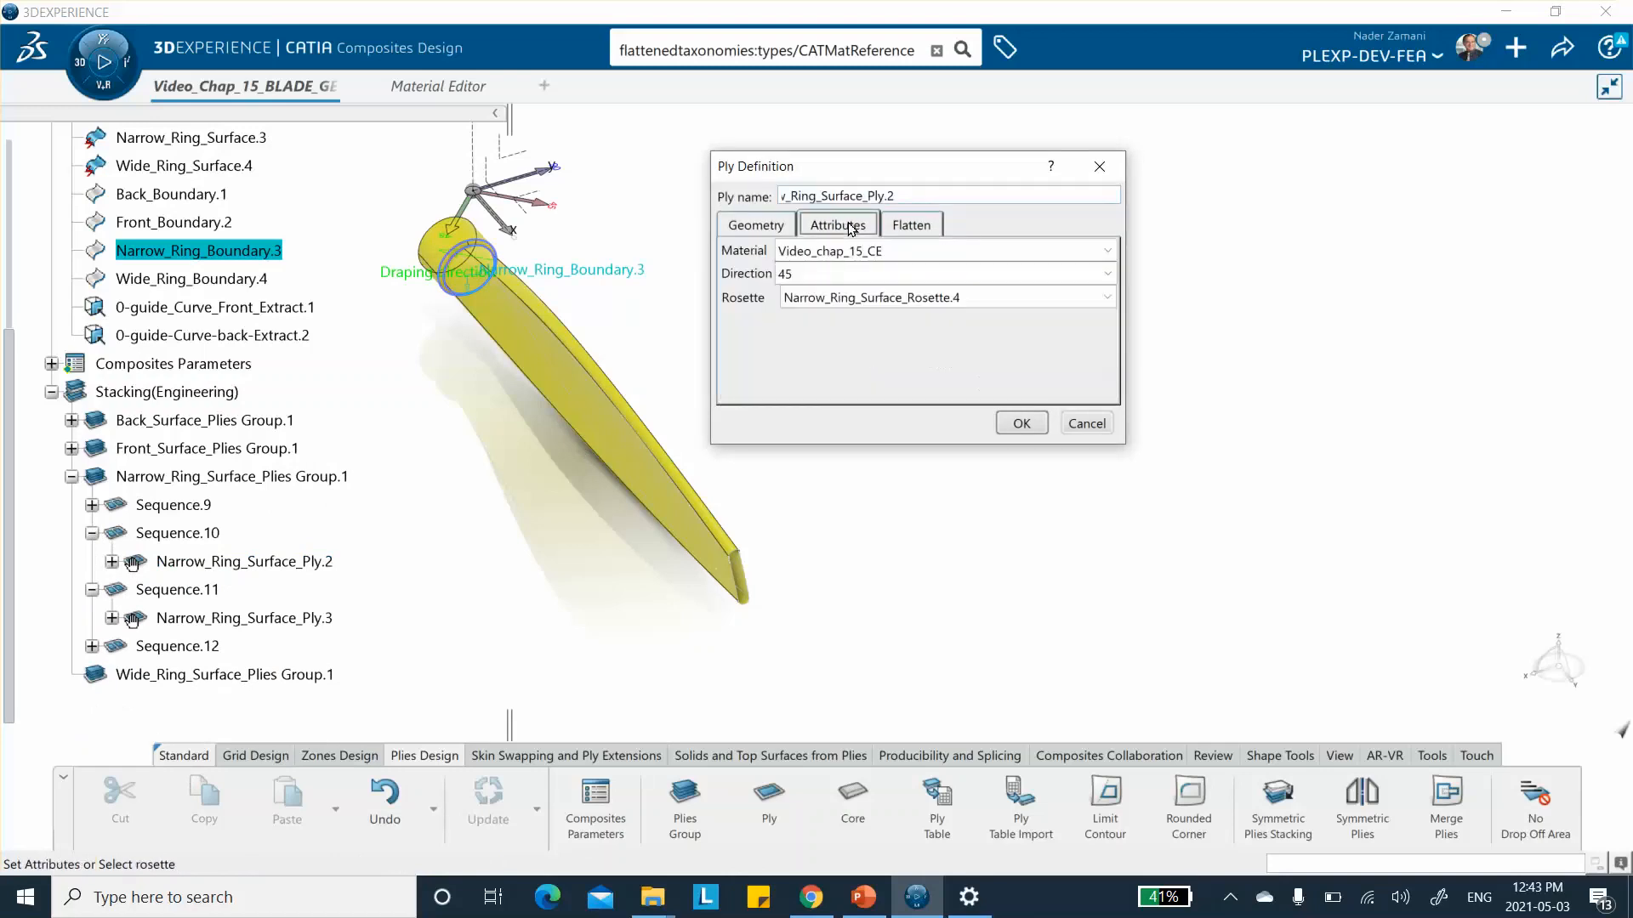
{"action": "left_click", "coordinate": [818, 273]}
{"action": "left_click", "coordinate": [814, 333]}
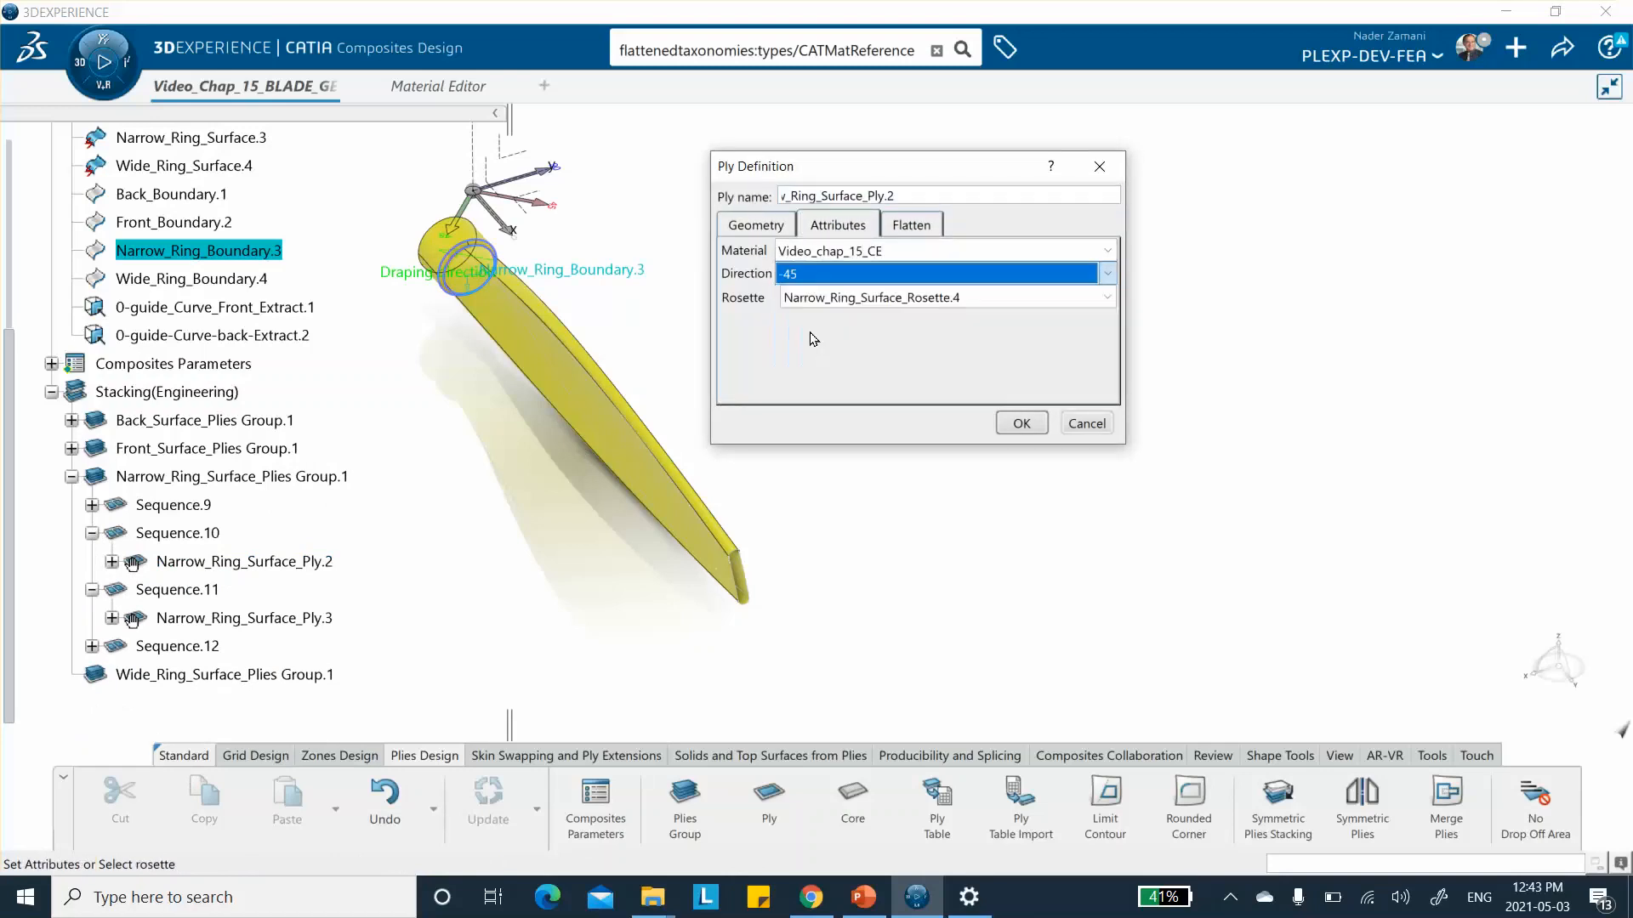
{"action": "left_click", "coordinate": [1019, 424]}
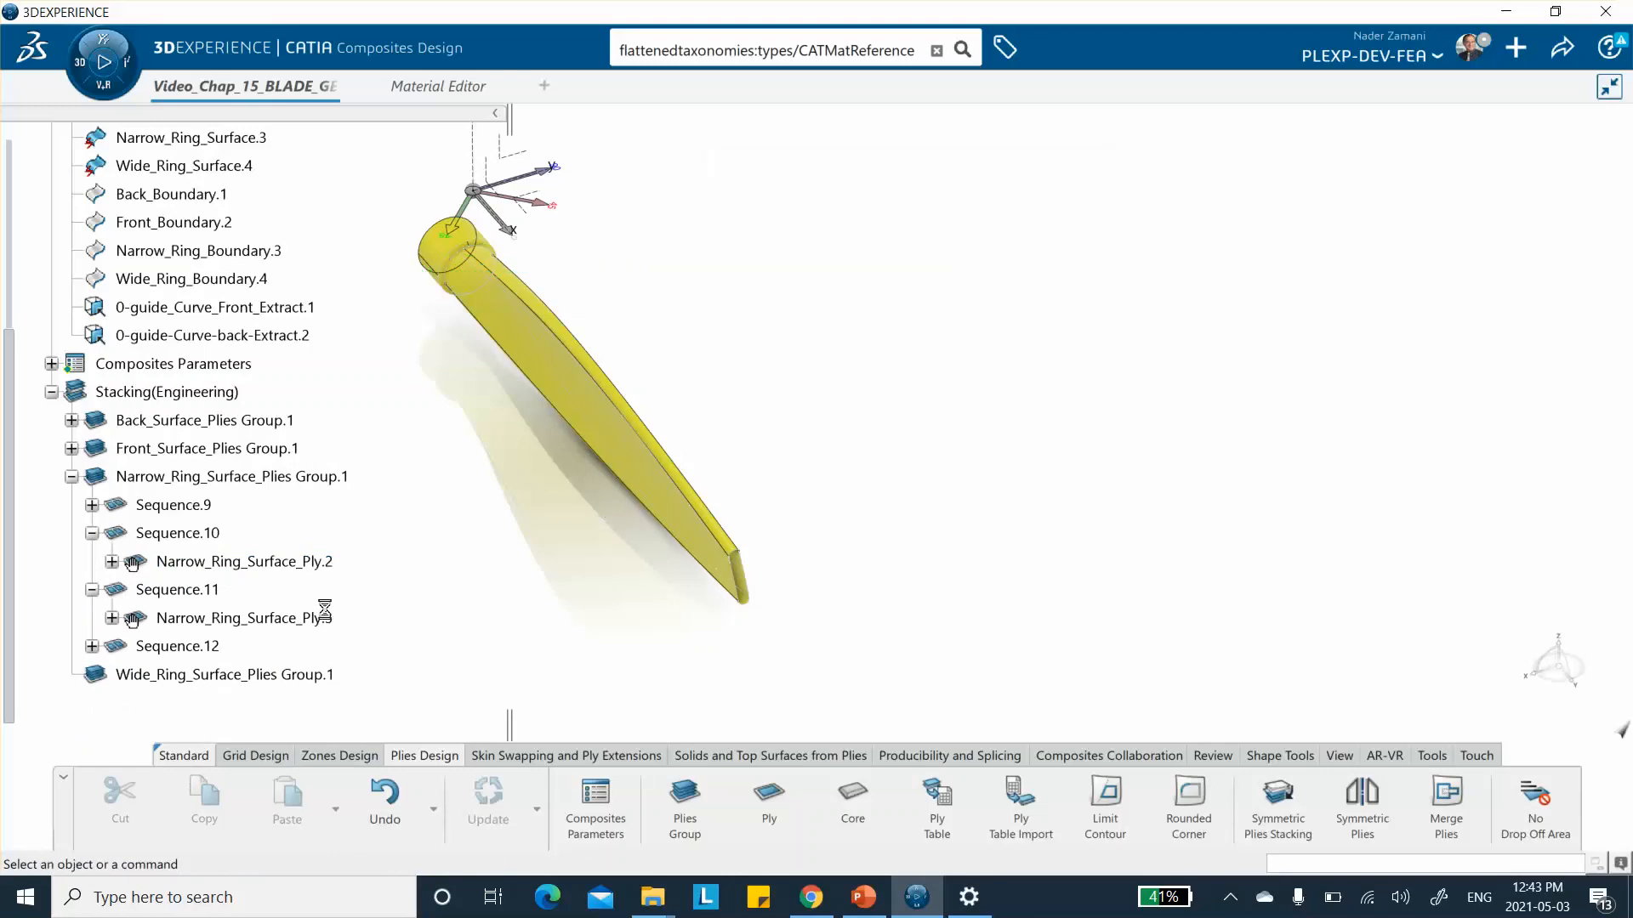
{"action": "left_click", "coordinate": [71, 476]}
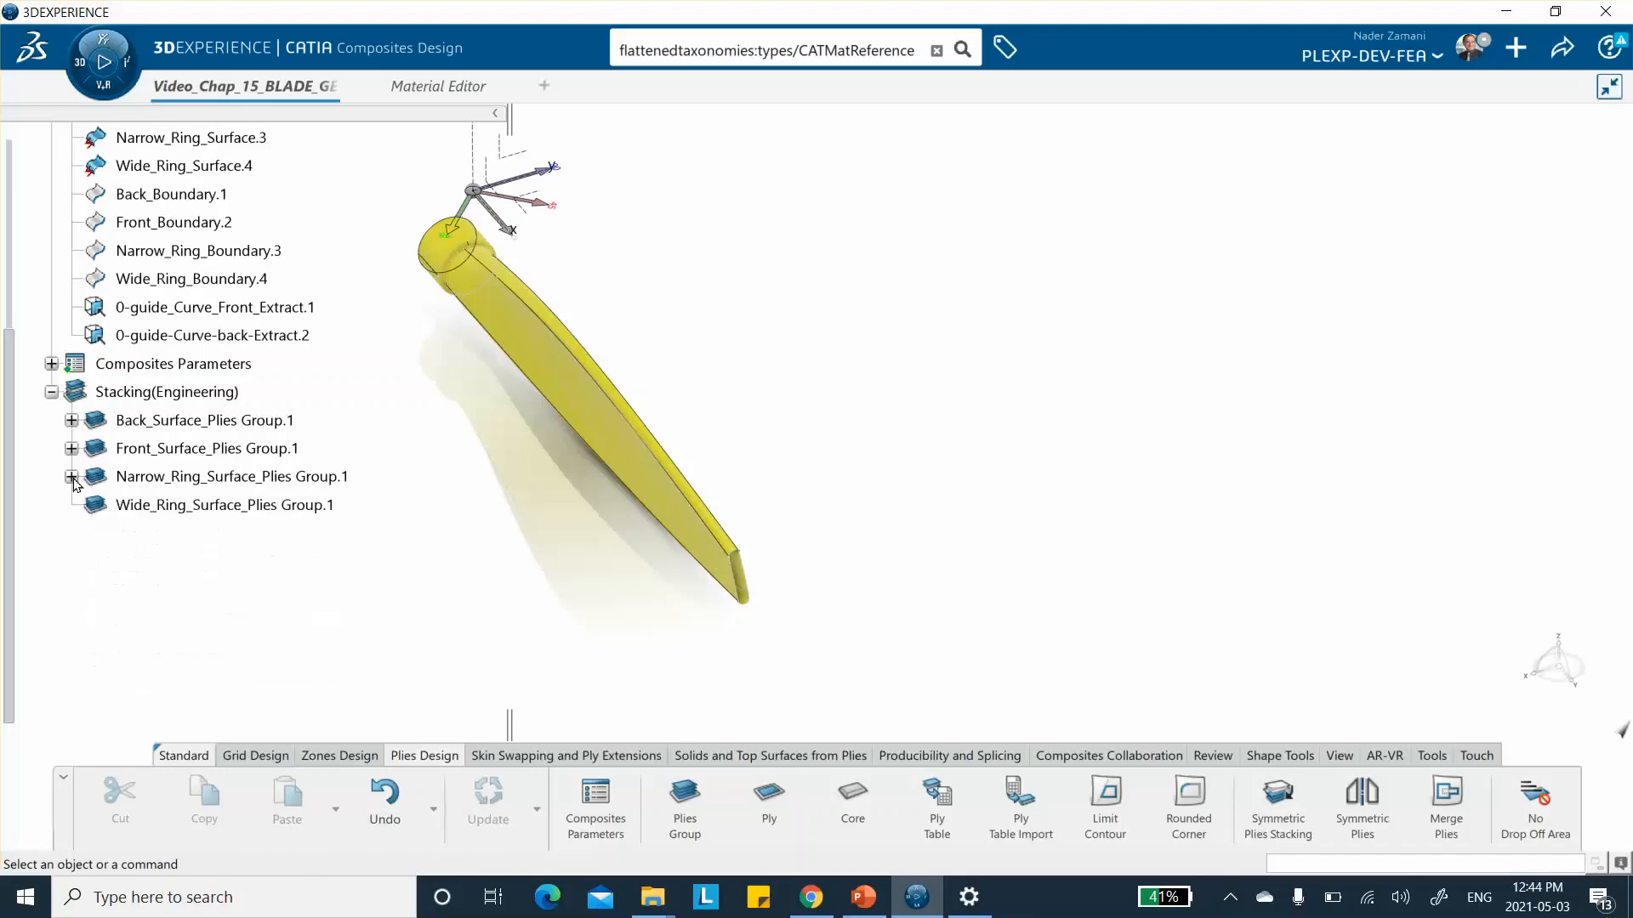
Step: Start a ply in Wide_Ring_Surface_Plies Group.1 with Wide_Ring_Boundary.4 as its contour and a direction of 45
{"action": "left_click", "coordinate": [769, 796]}
{"action": "left_click", "coordinate": [249, 508]}
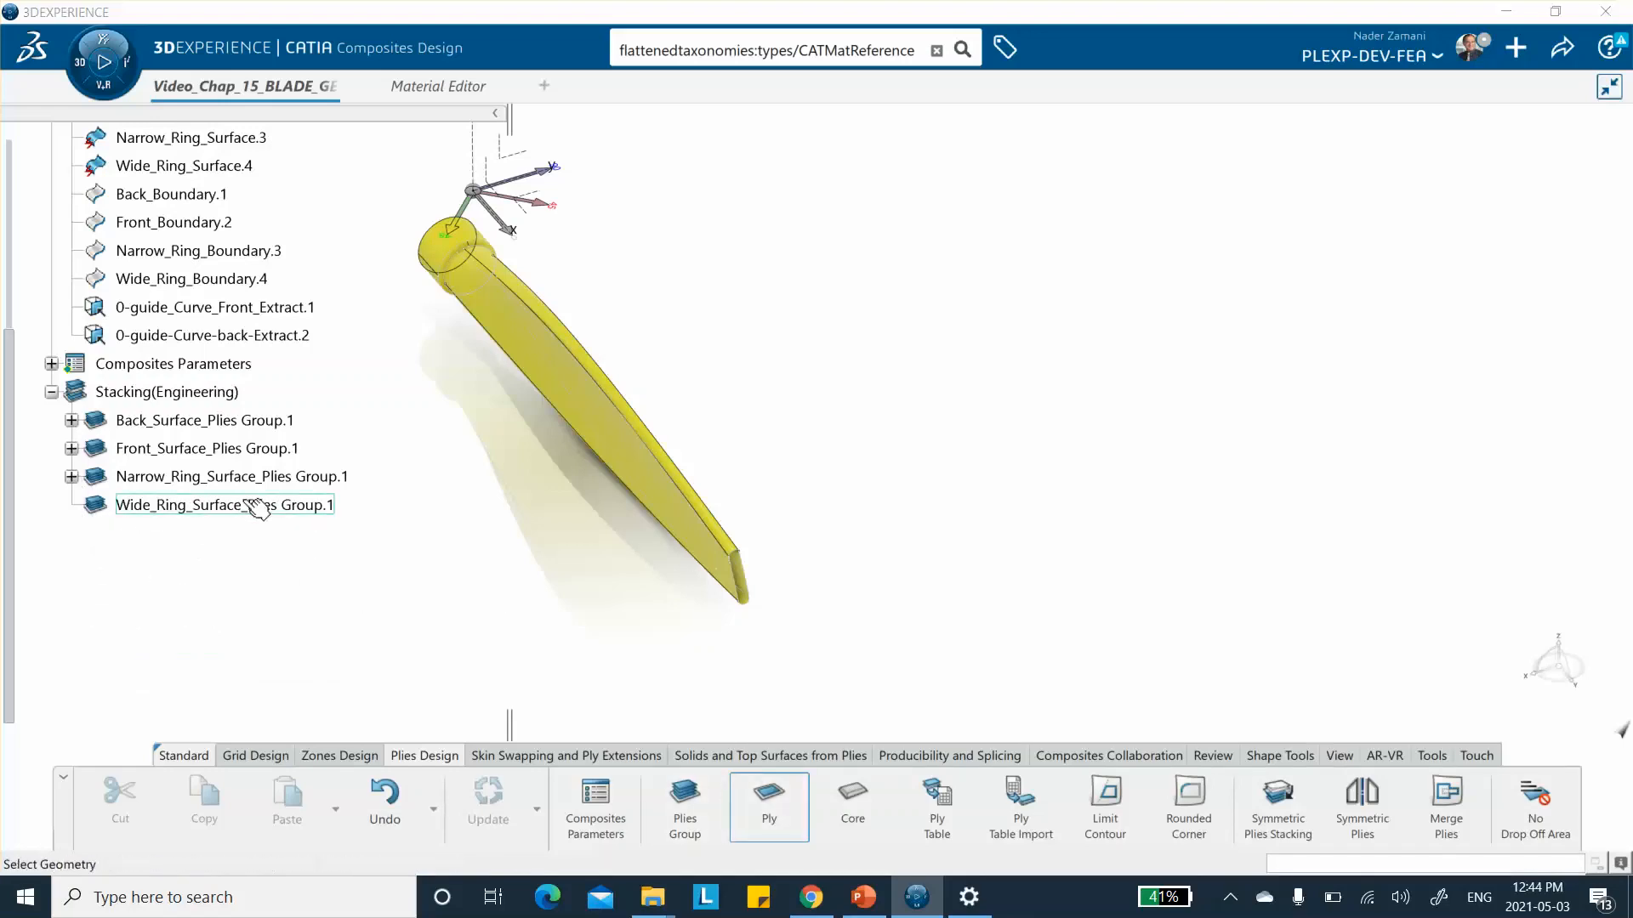
{"action": "left_click", "coordinate": [912, 276]}
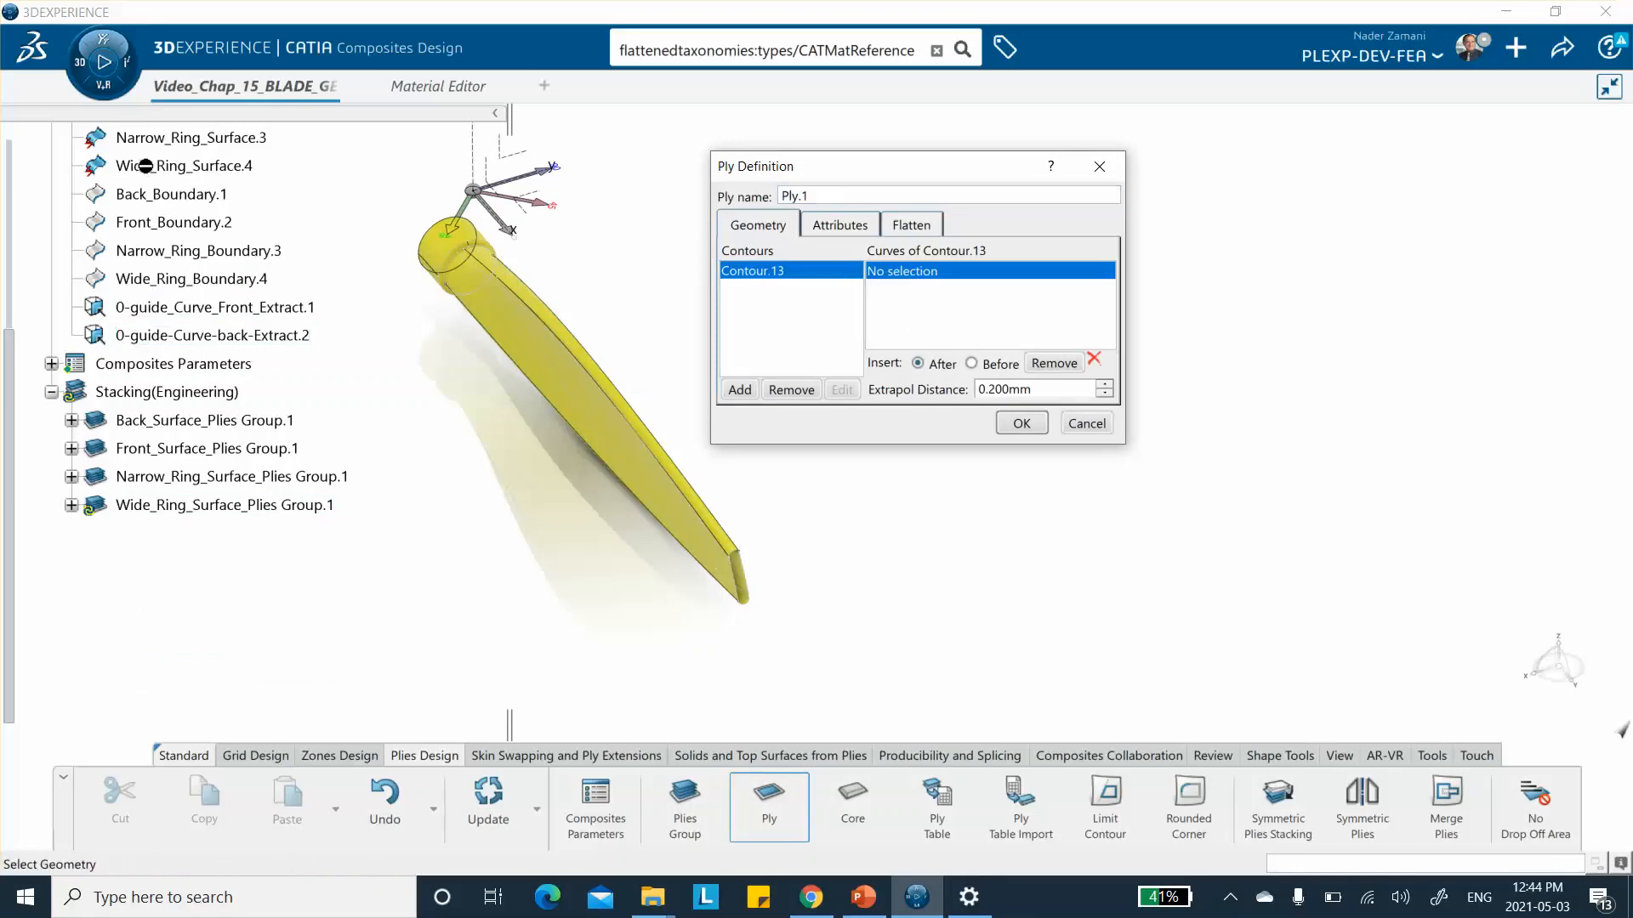
{"action": "left_click", "coordinate": [157, 285]}
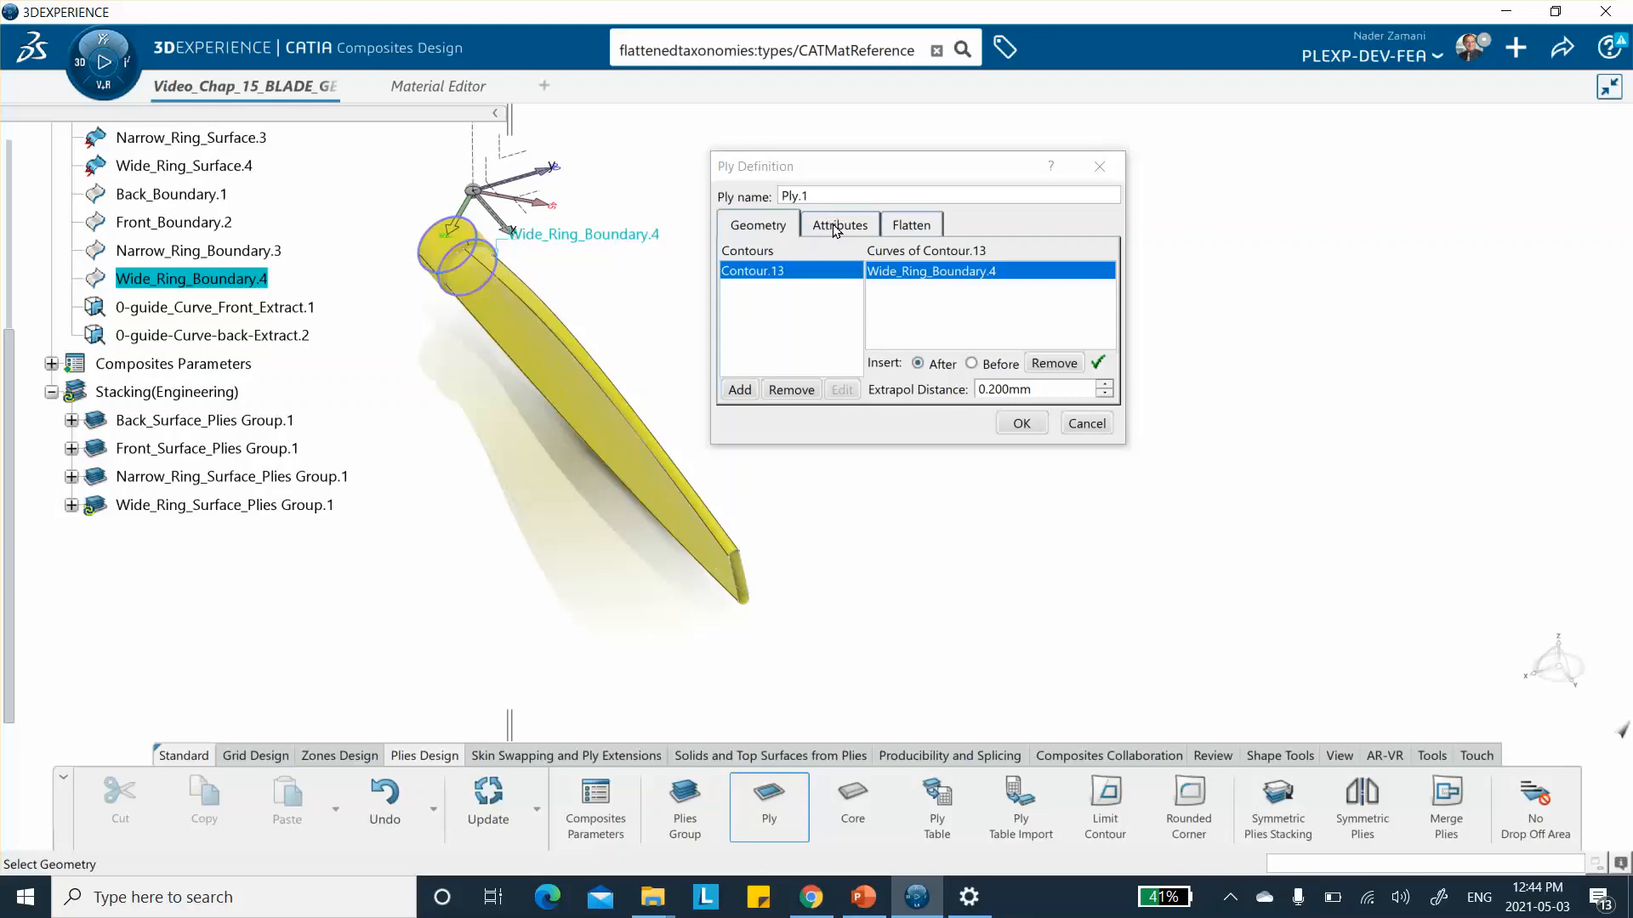
{"action": "left_click", "coordinate": [836, 226]}
{"action": "left_click", "coordinate": [817, 272]}
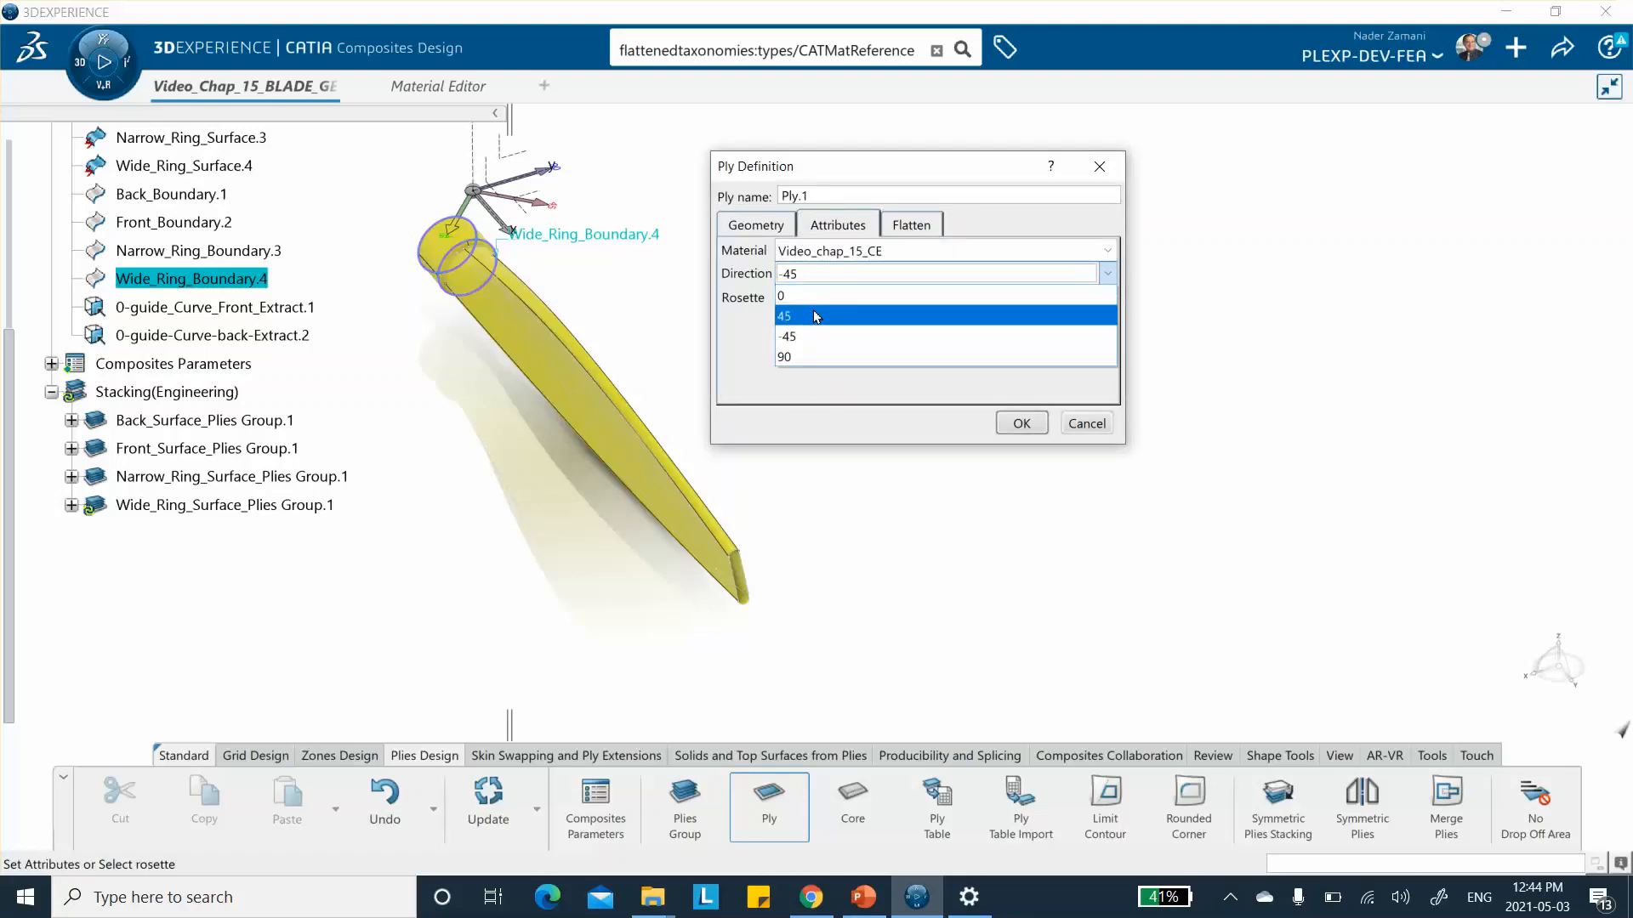
{"action": "left_click", "coordinate": [816, 316]}
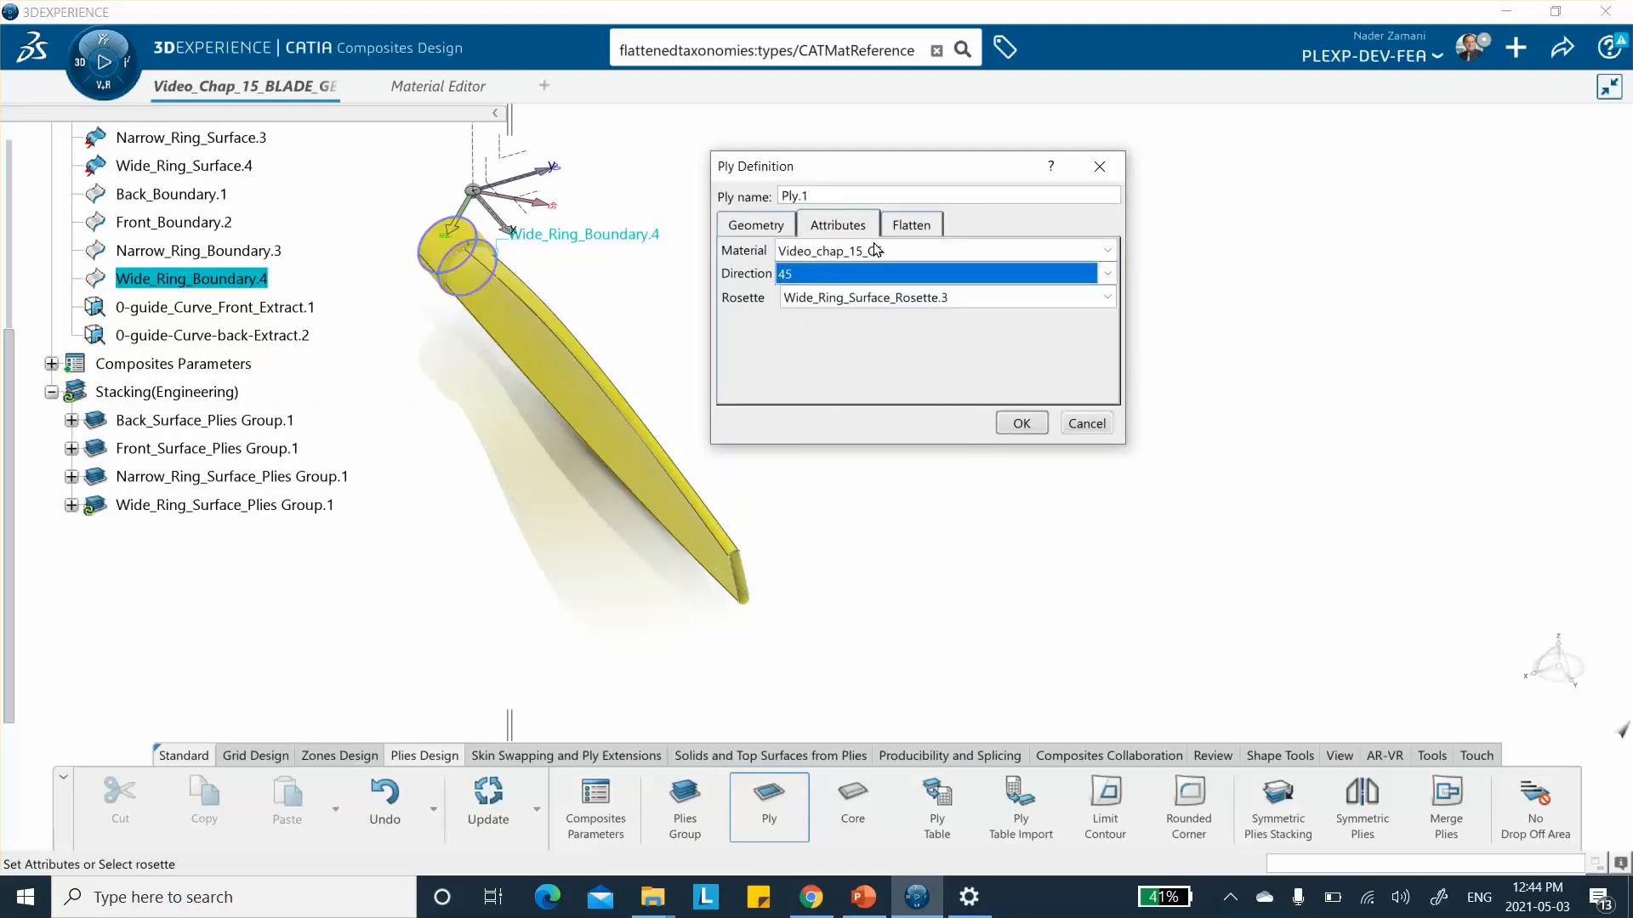
Step: Name the ply Wide_Ring_Surface_Ply.1, copy the name for reuse, and create the ply
{"action": "left_click_drag", "start_coordinate": [824, 195], "coordinate": [765, 190]}
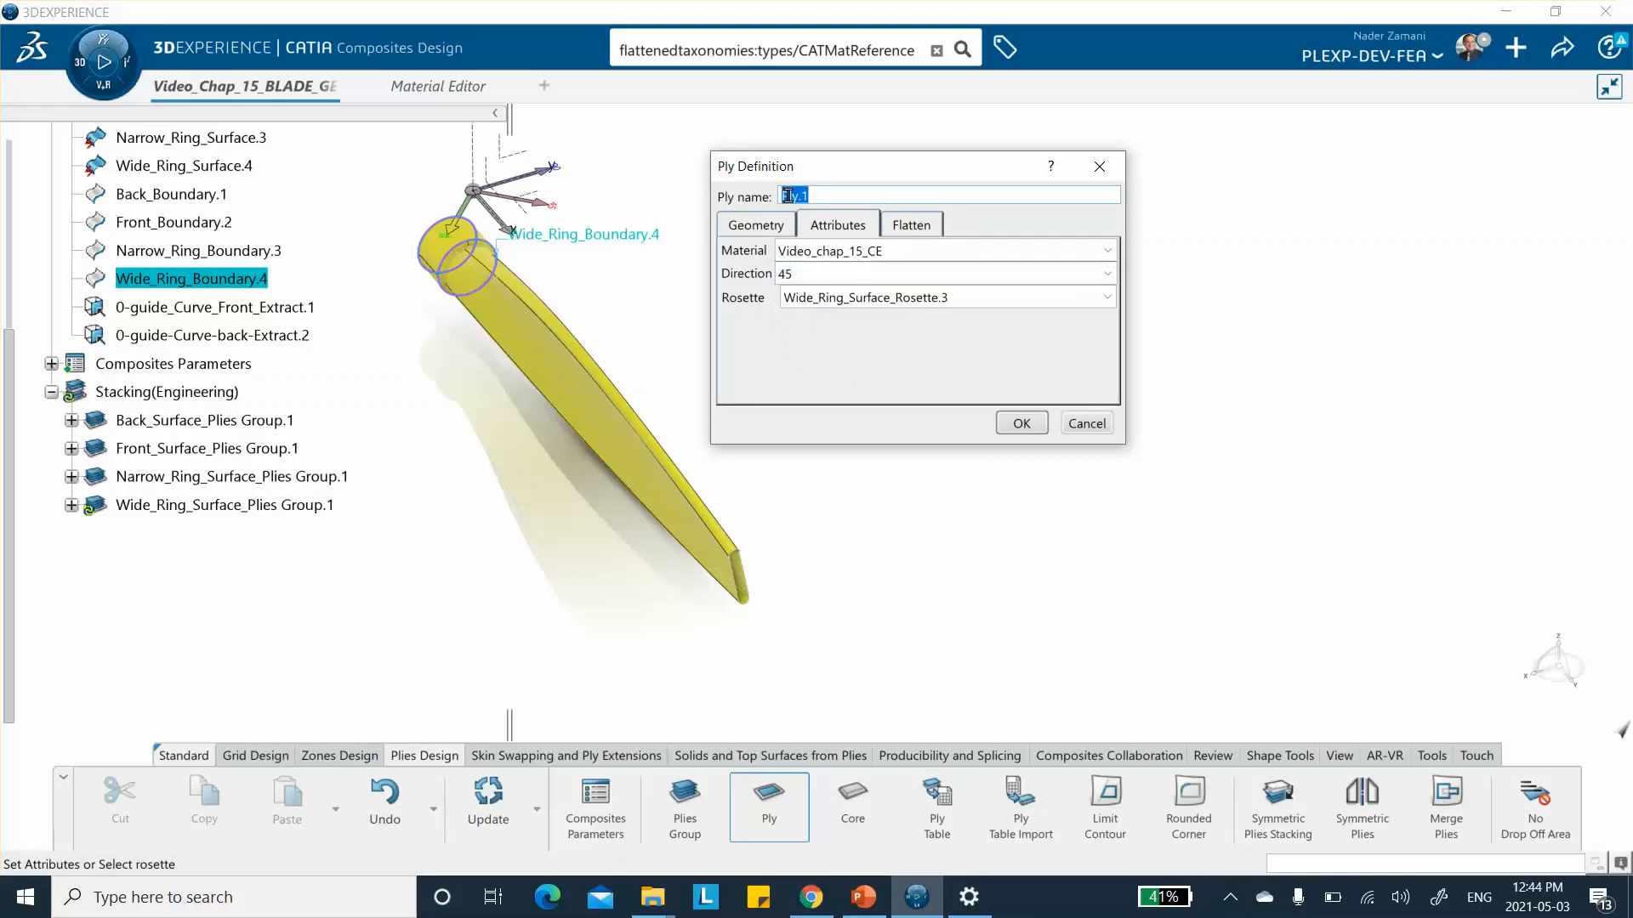
{"action": "right_click", "coordinate": [784, 195]}
{"action": "left_click", "coordinate": [687, 263]}
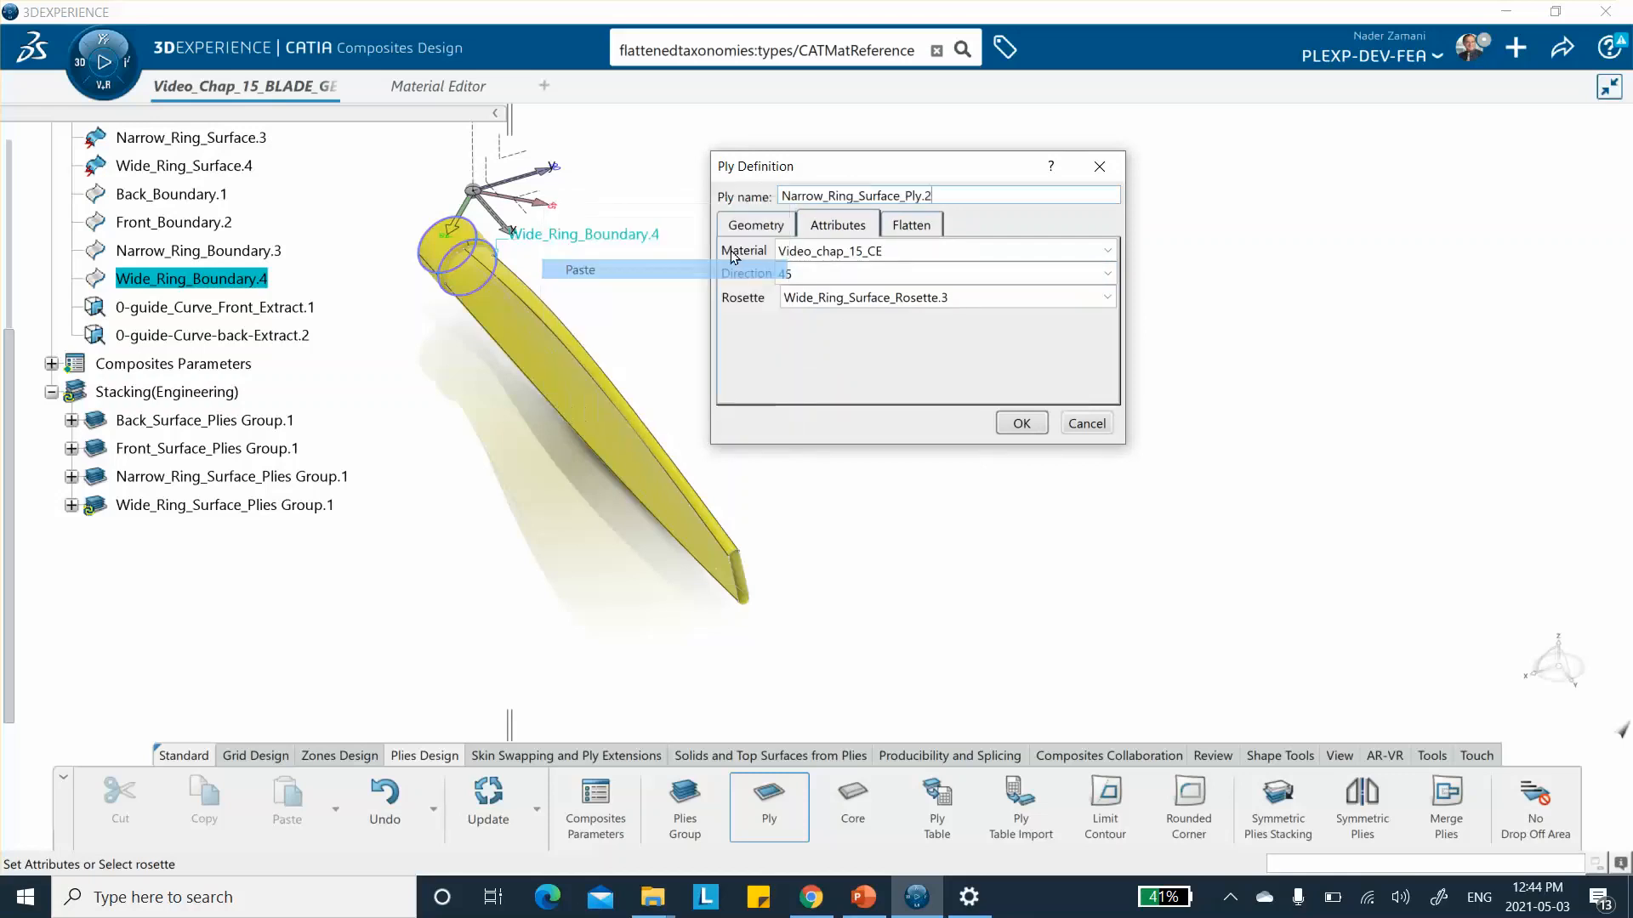
{"action": "left_click", "coordinate": [825, 195]}
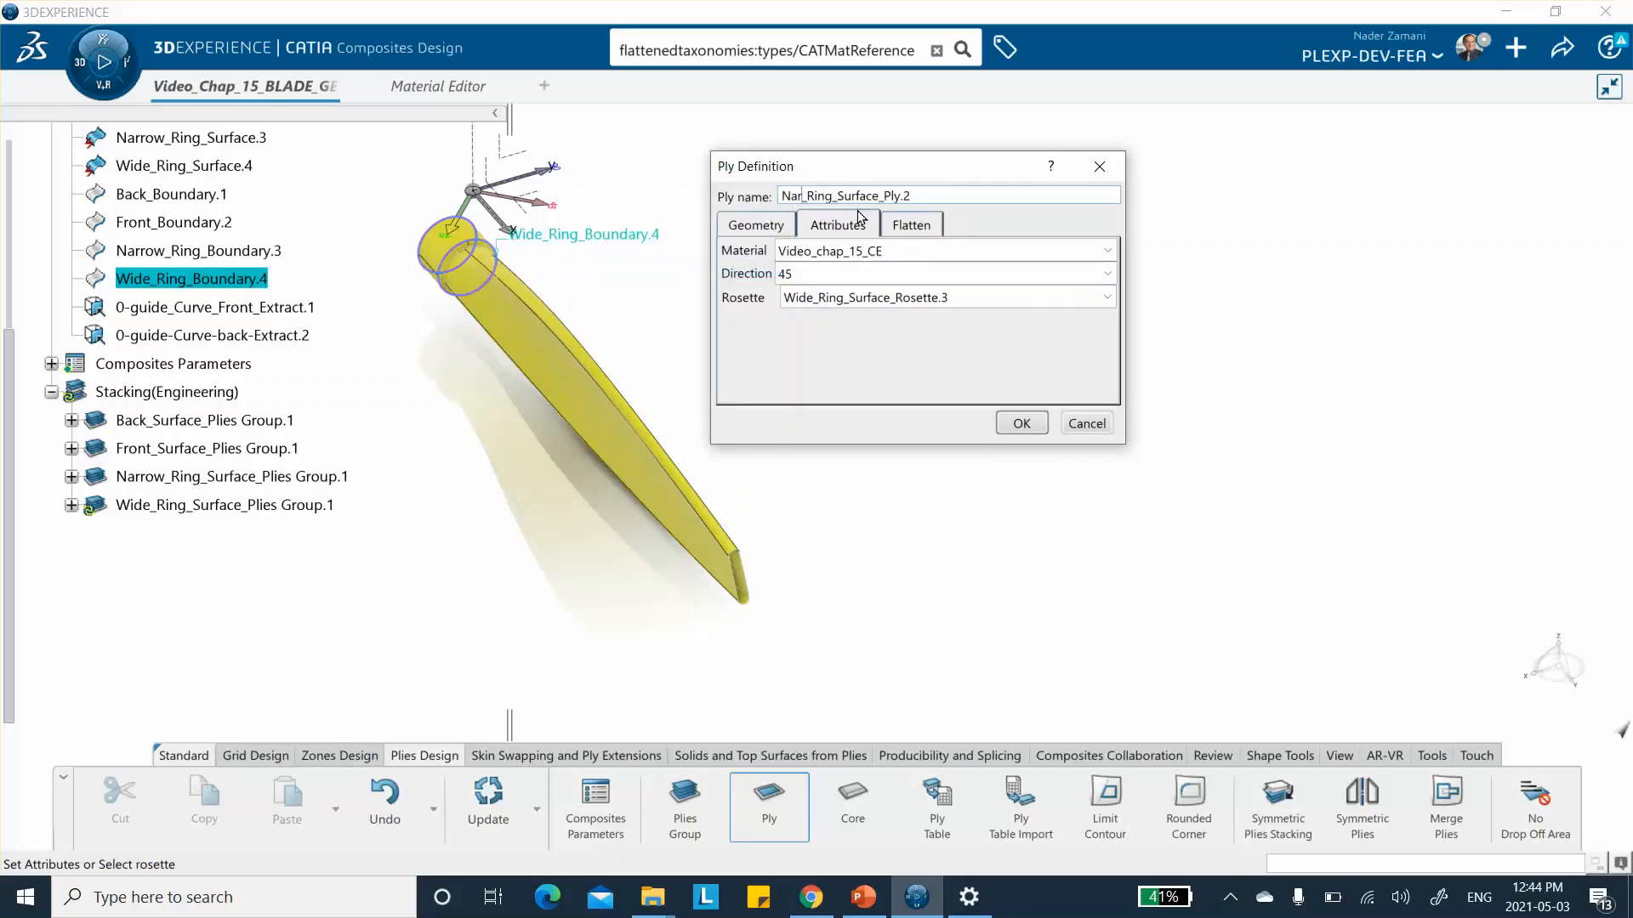
{"action": "key", "text": "BackSpace"}
{"action": "key", "text": "BackSpace"}
{"action": "key", "text": "BackSpace"}
{"action": "key", "text": "BackSpace"}
{"action": "key", "text": "BackSpace"}
{"action": "key", "text": "BackSpace"}
{"action": "type", "text": "Wide"}
{"action": "left_click_drag", "start_coordinate": [931, 195], "coordinate": [753, 199]}
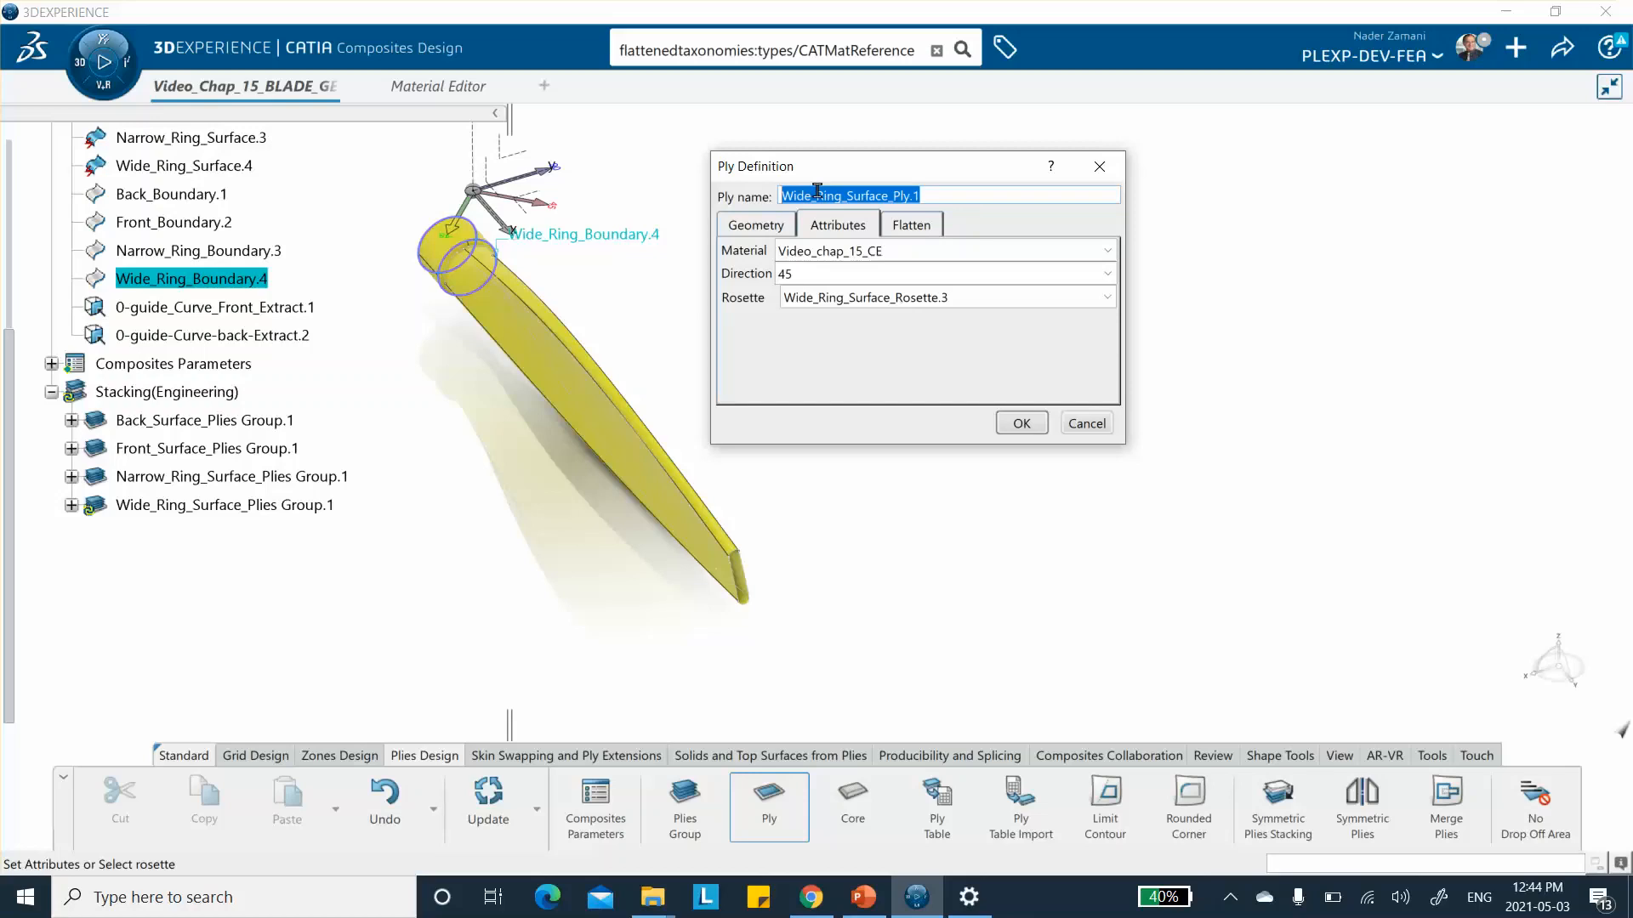
{"action": "right_click", "coordinate": [817, 191]}
{"action": "left_click", "coordinate": [712, 241]}
{"action": "left_click", "coordinate": [1021, 424]}
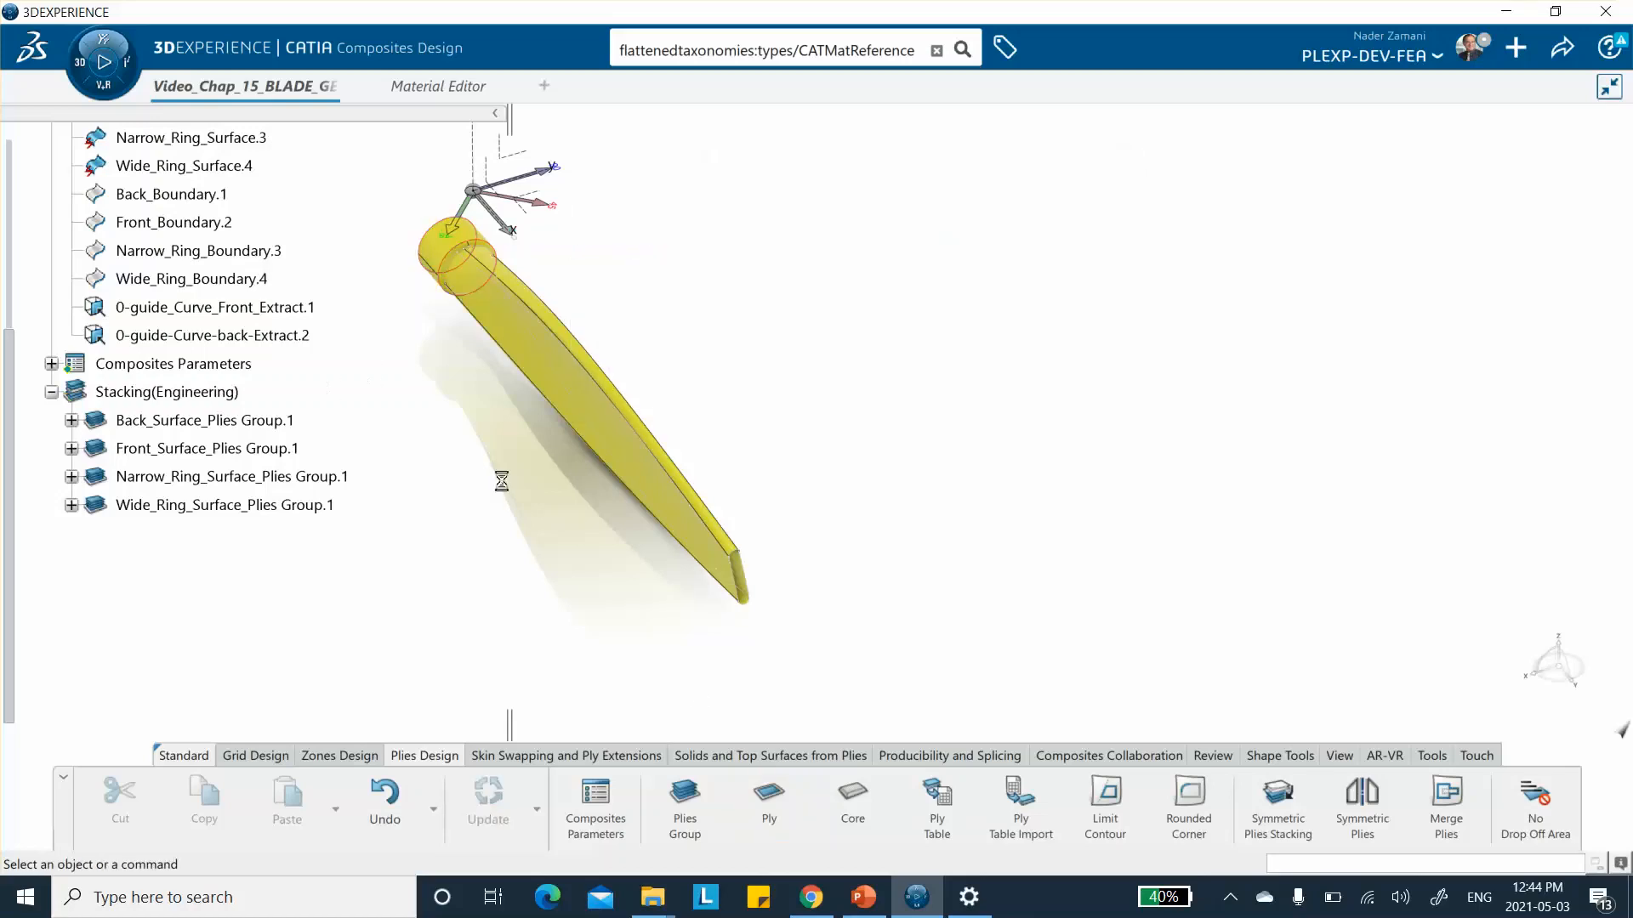
Step: Start a second ply in Wide_Ring_Surface_Plies Group.1, name it Wide_Ring_Surface_Ply.2, and use Wide_Ring_Boundary.4 as its contour
{"action": "left_click", "coordinate": [768, 800]}
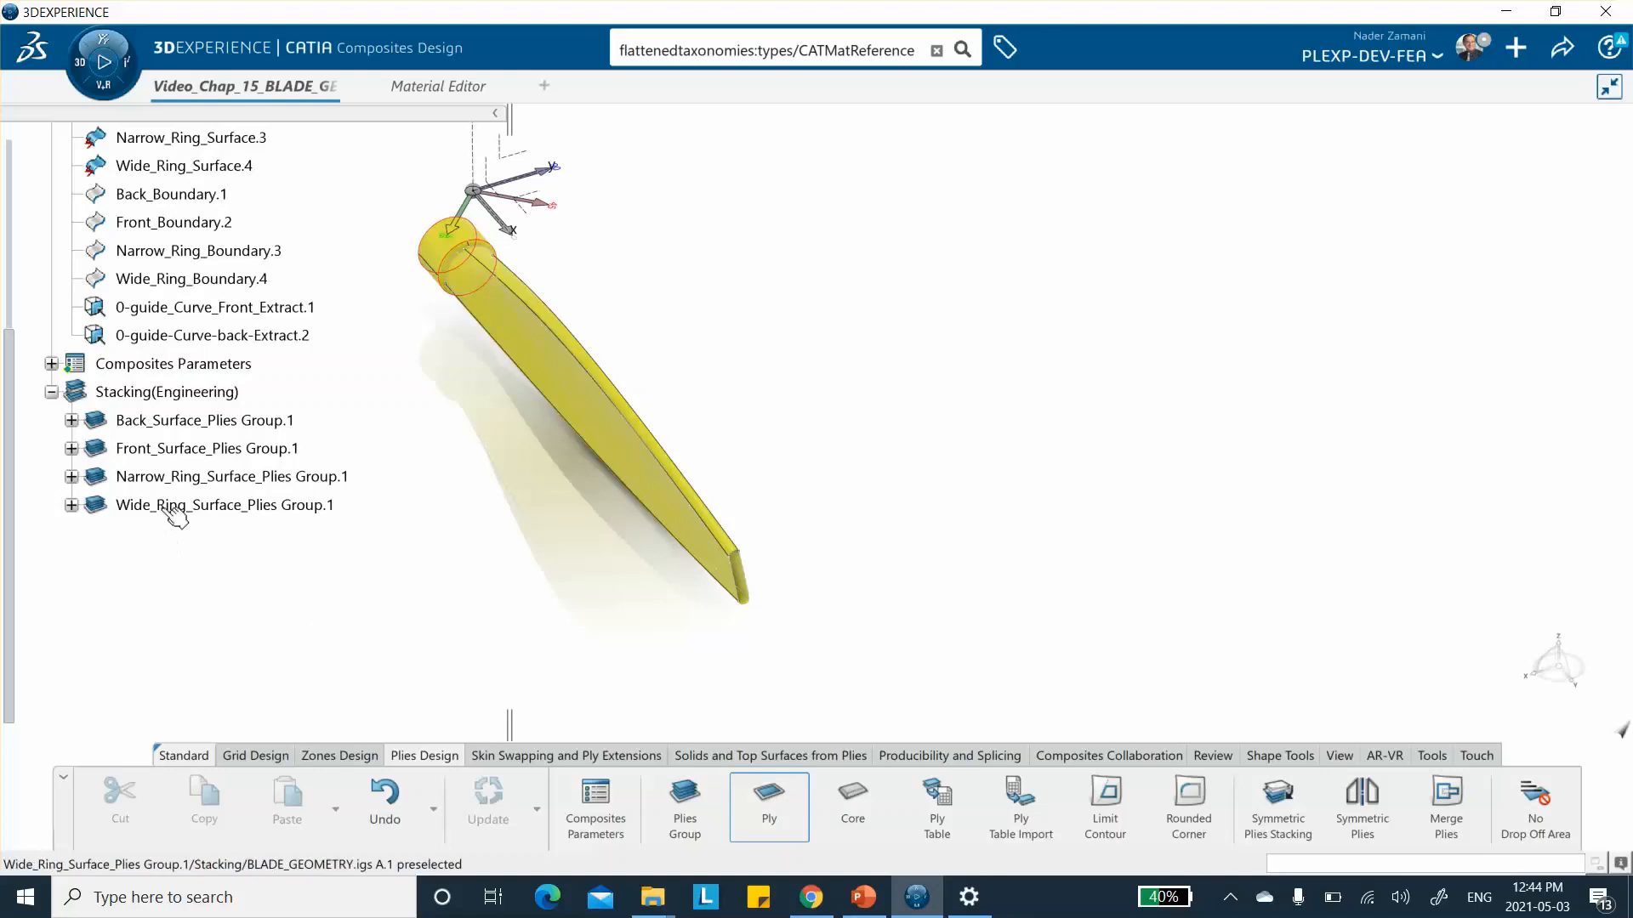
{"action": "left_click", "coordinate": [225, 504]}
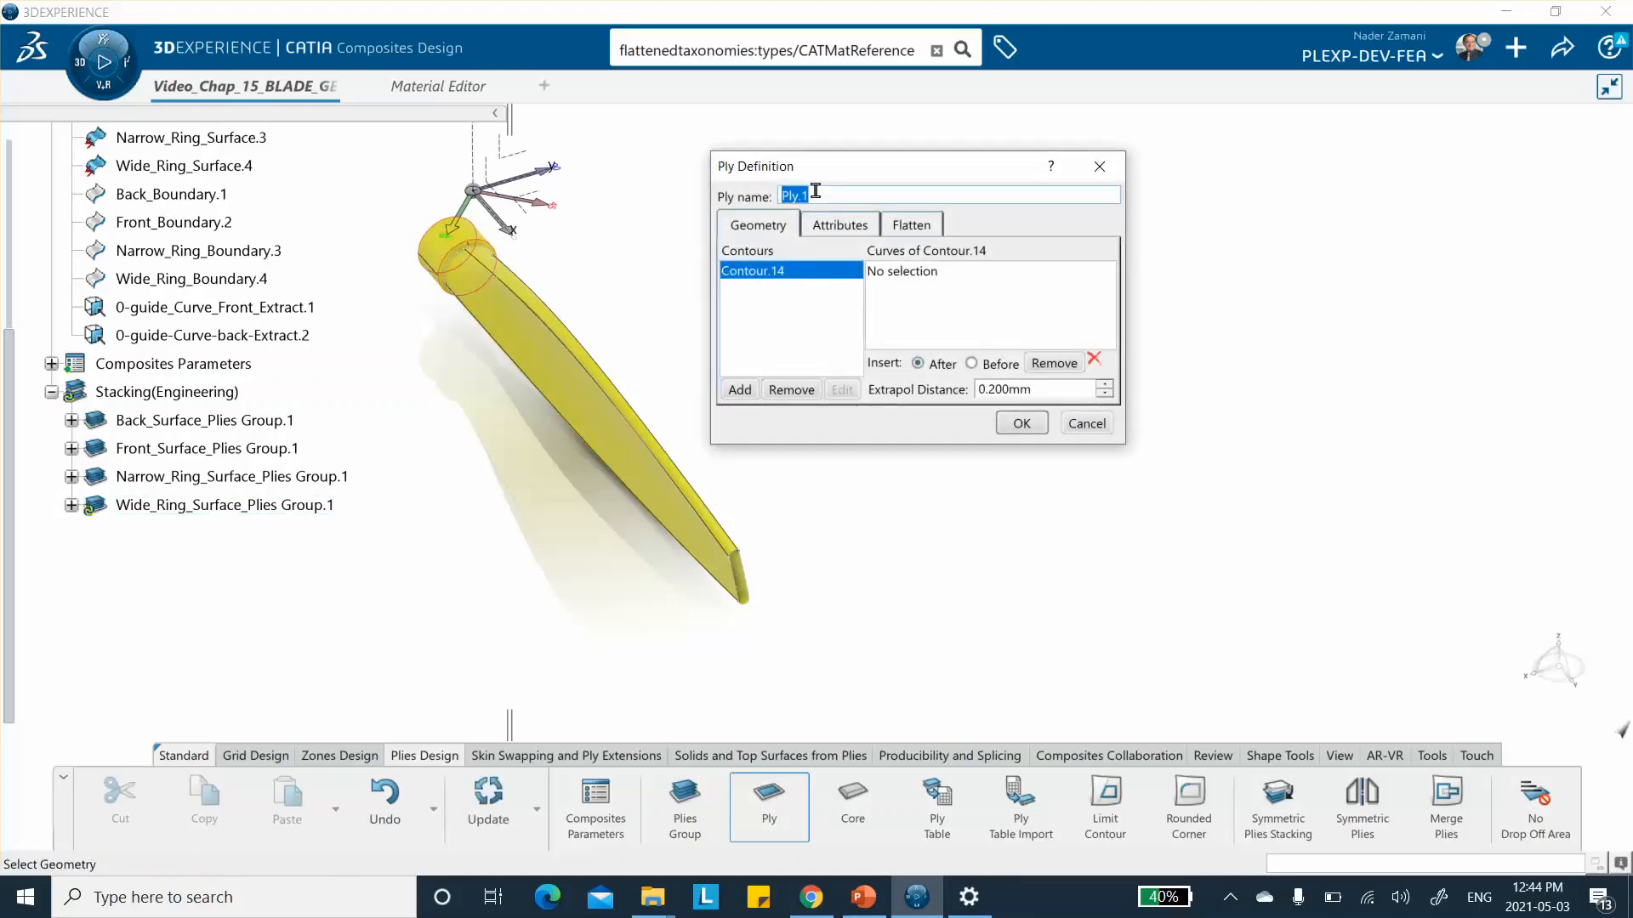
{"action": "right_click", "coordinate": [816, 190]}
{"action": "left_click", "coordinate": [626, 259]}
{"action": "left_click", "coordinate": [922, 272]}
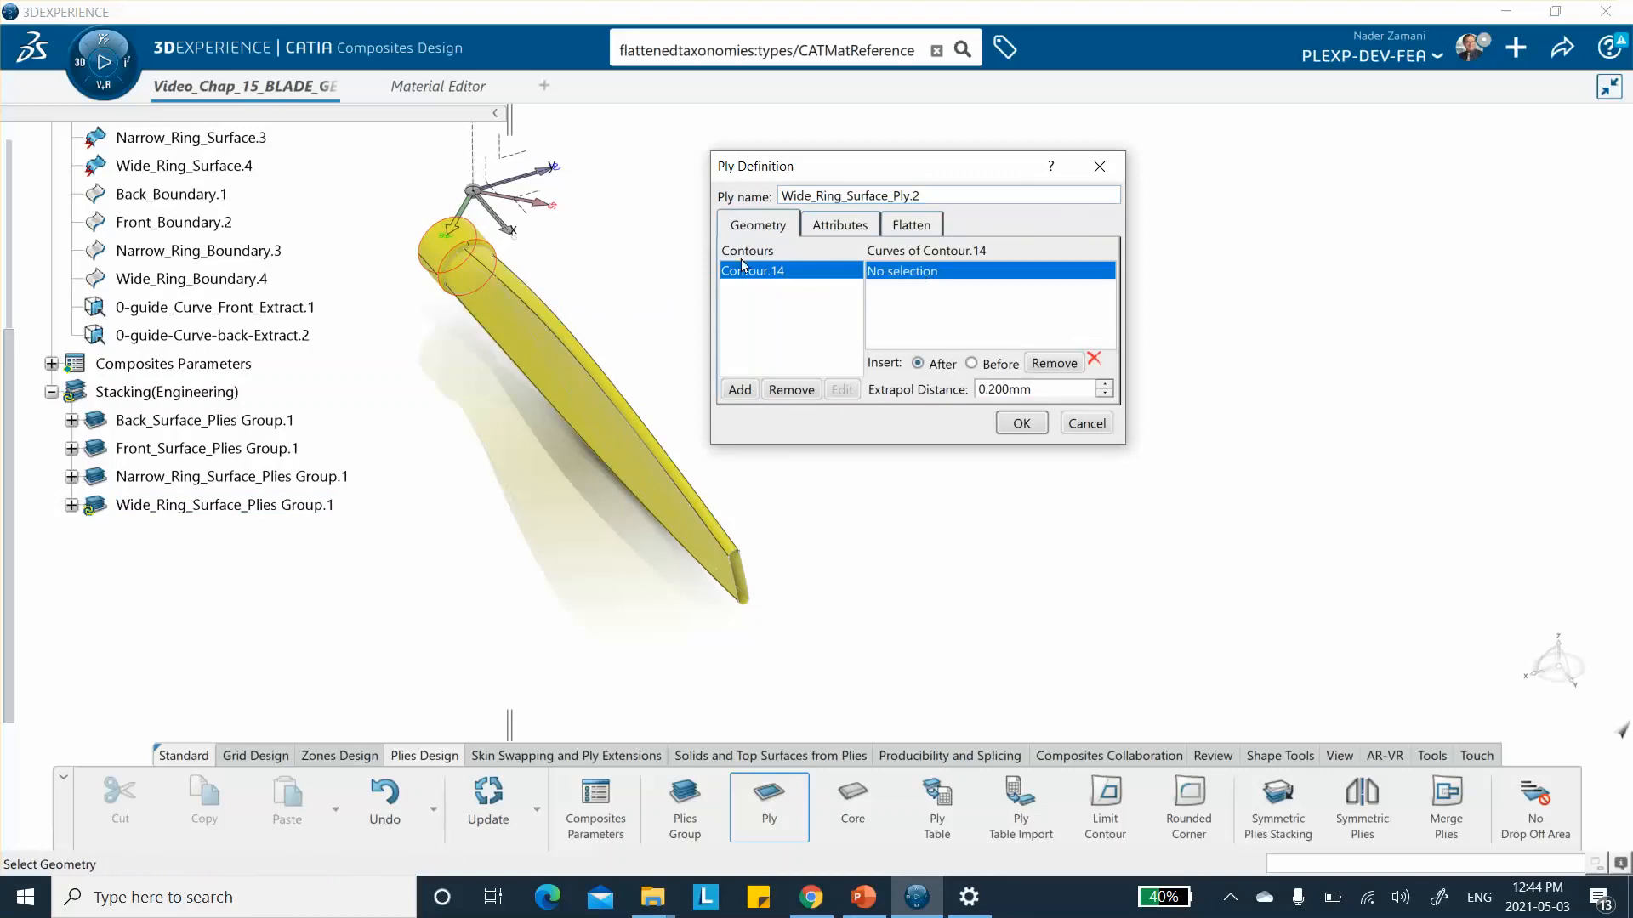
{"action": "left_click", "coordinate": [158, 286]}
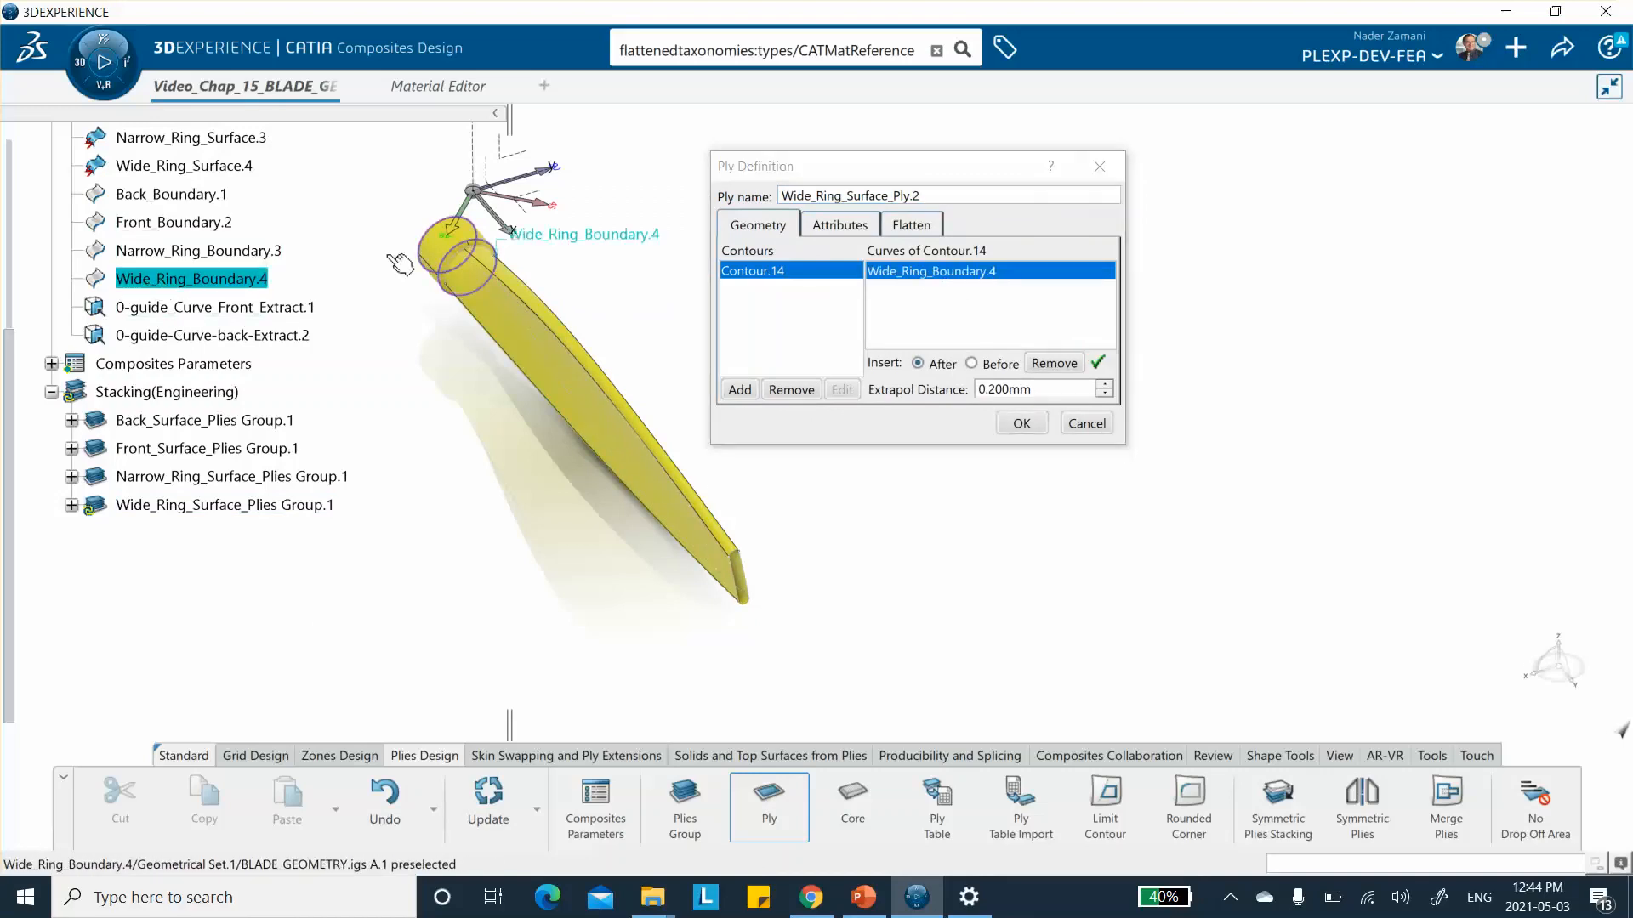
Step: Set the direction of Wide_Ring_Surface_Ply.2 to -45 and create the ply
{"action": "left_click", "coordinate": [824, 226]}
{"action": "left_click", "coordinate": [821, 278]}
{"action": "left_click", "coordinate": [813, 270]}
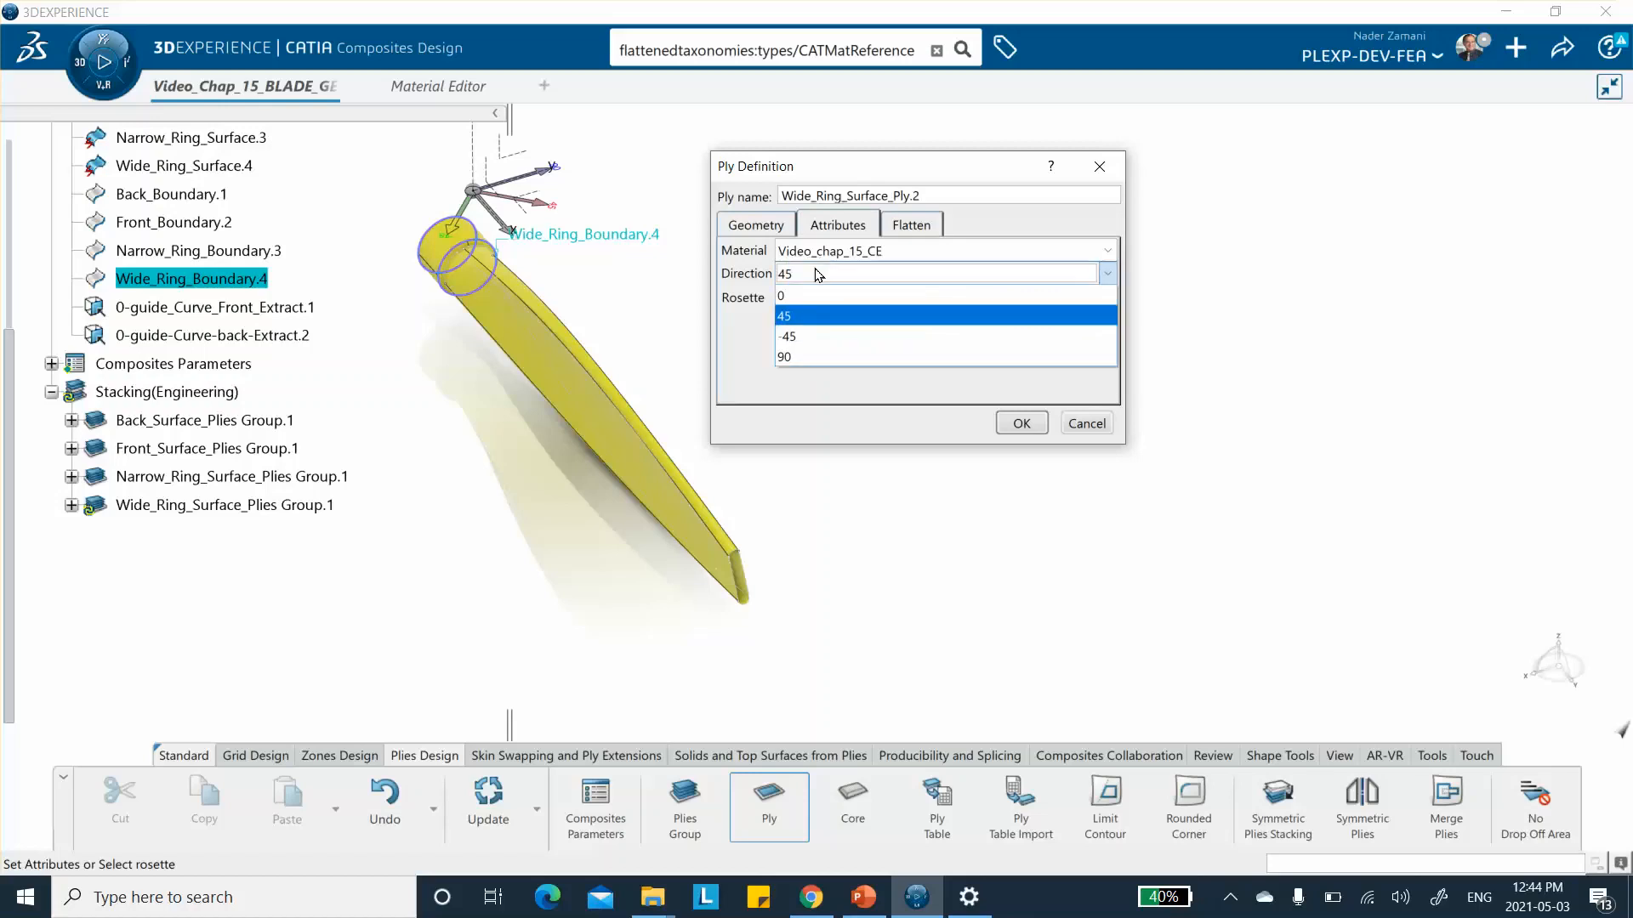
{"action": "left_click", "coordinate": [795, 332]}
{"action": "left_click", "coordinate": [1024, 423]}
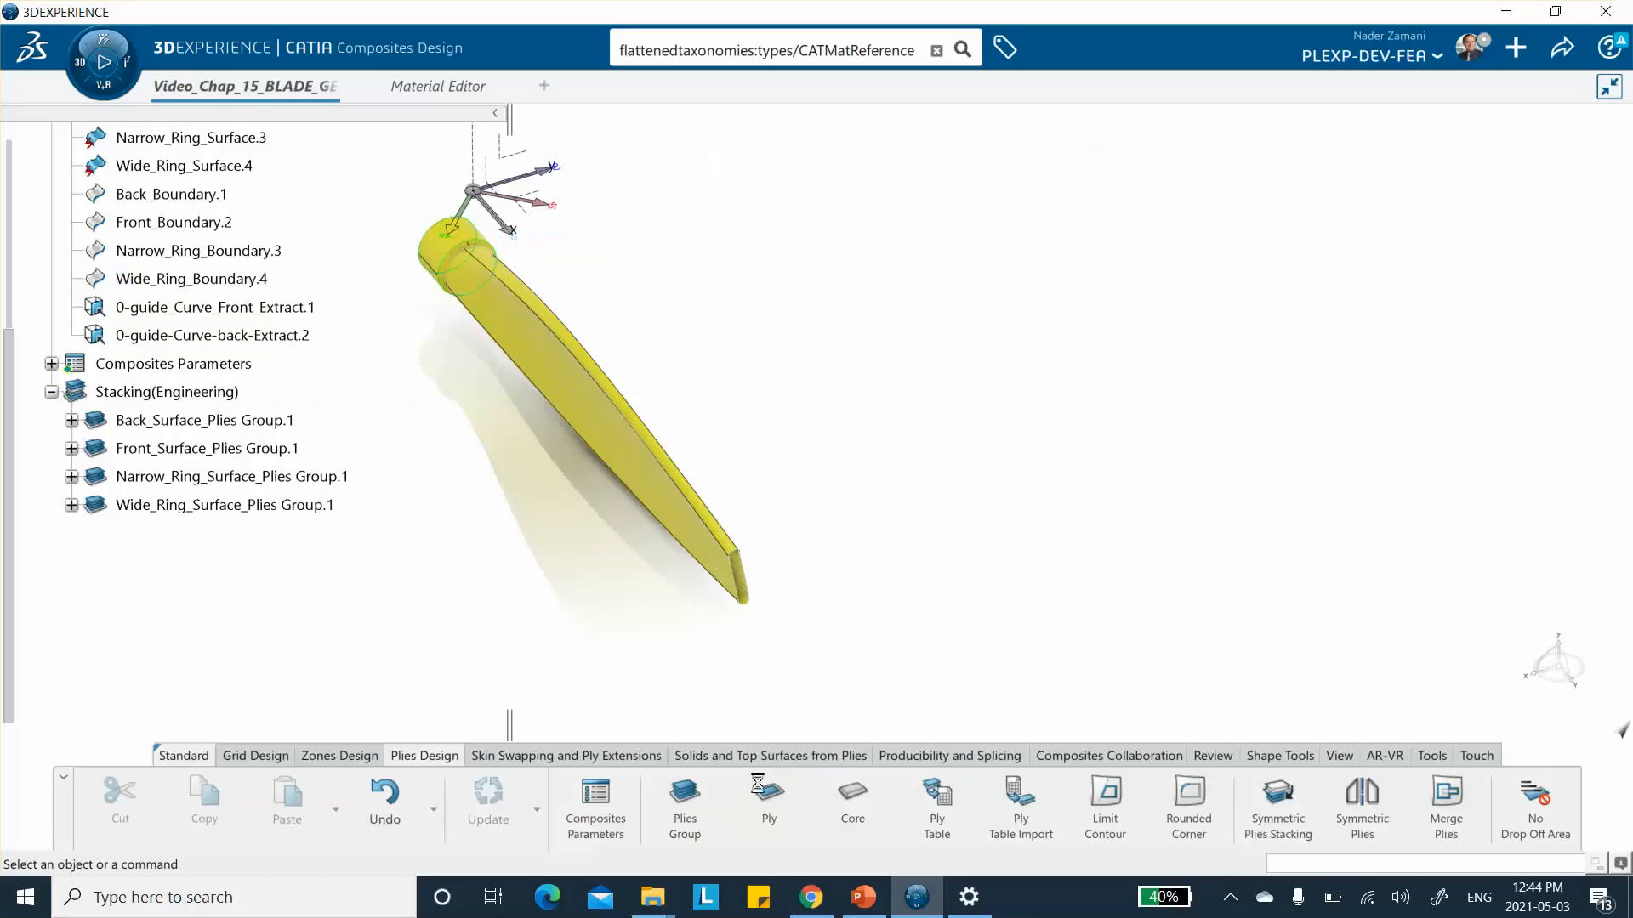
Step: Start a third ply in Wide_Ring_Surface_Plies Group.1 with Wide_Ring_Boundary.4 as its contour and name it Wide_Ring_Surface_Ply.3
{"action": "left_click", "coordinate": [774, 807]}
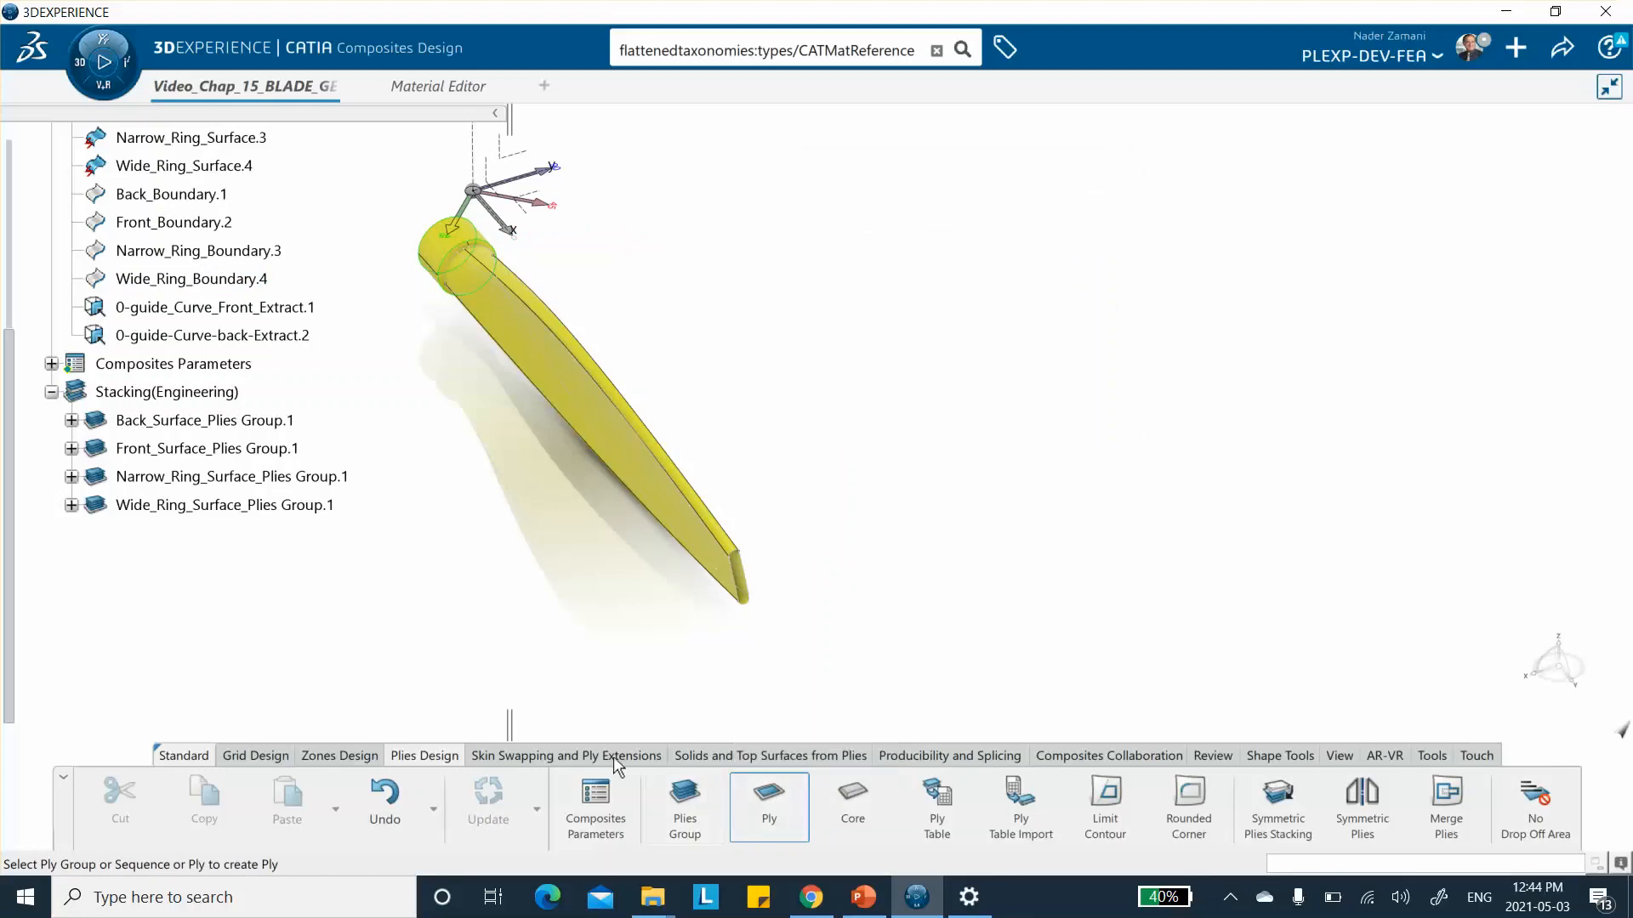
{"action": "left_click", "coordinate": [170, 505]}
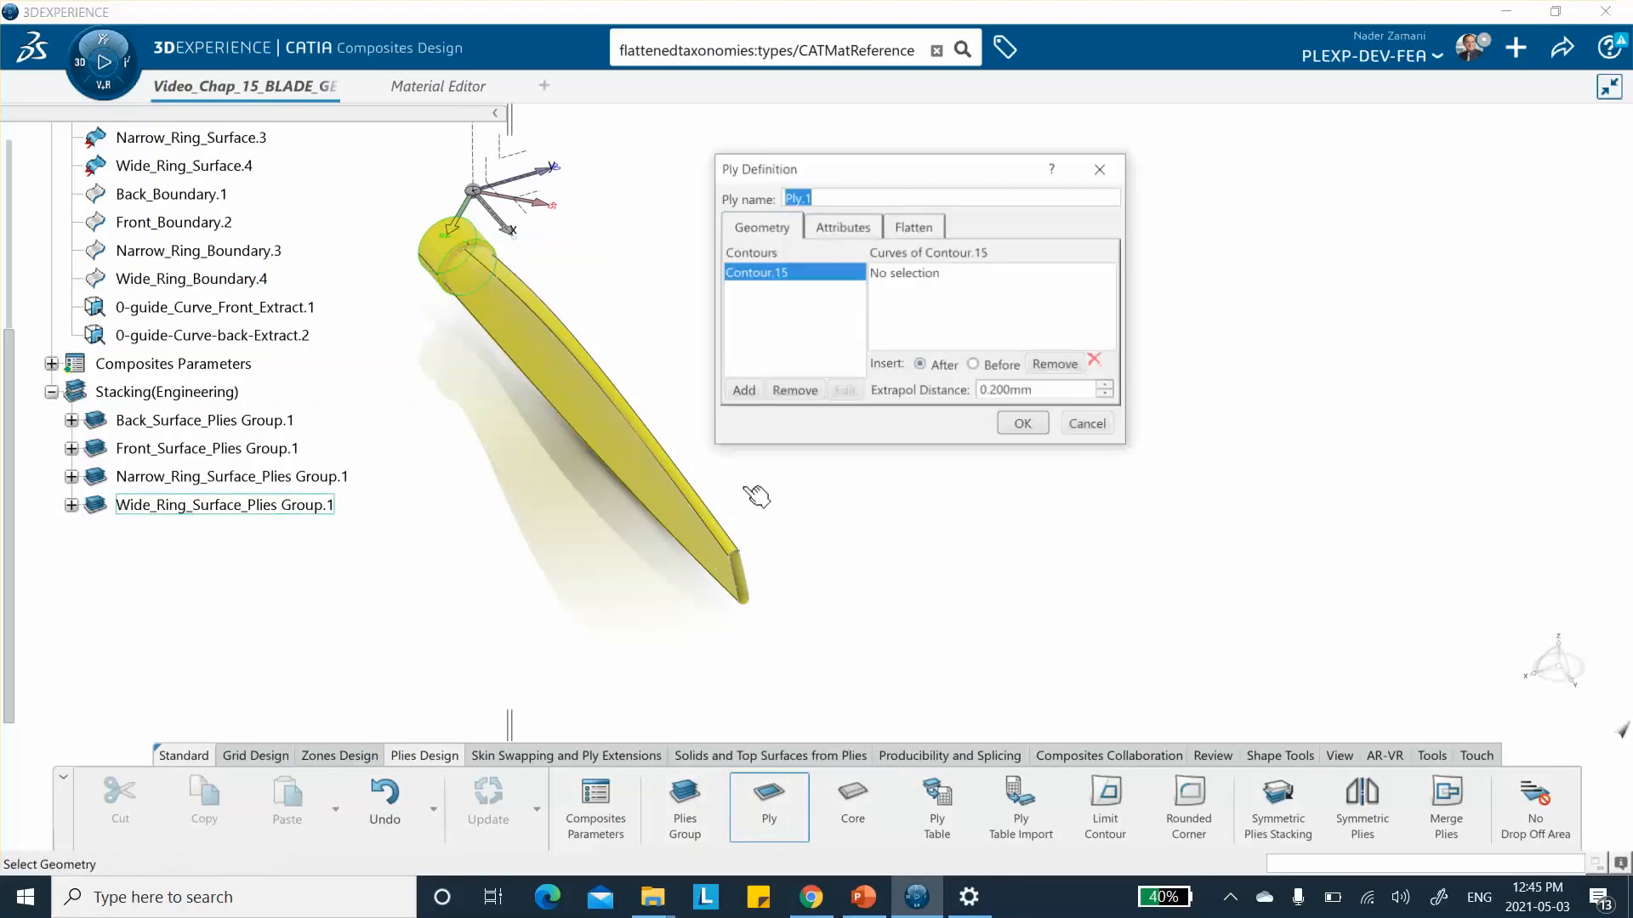
{"action": "left_click", "coordinate": [892, 272]}
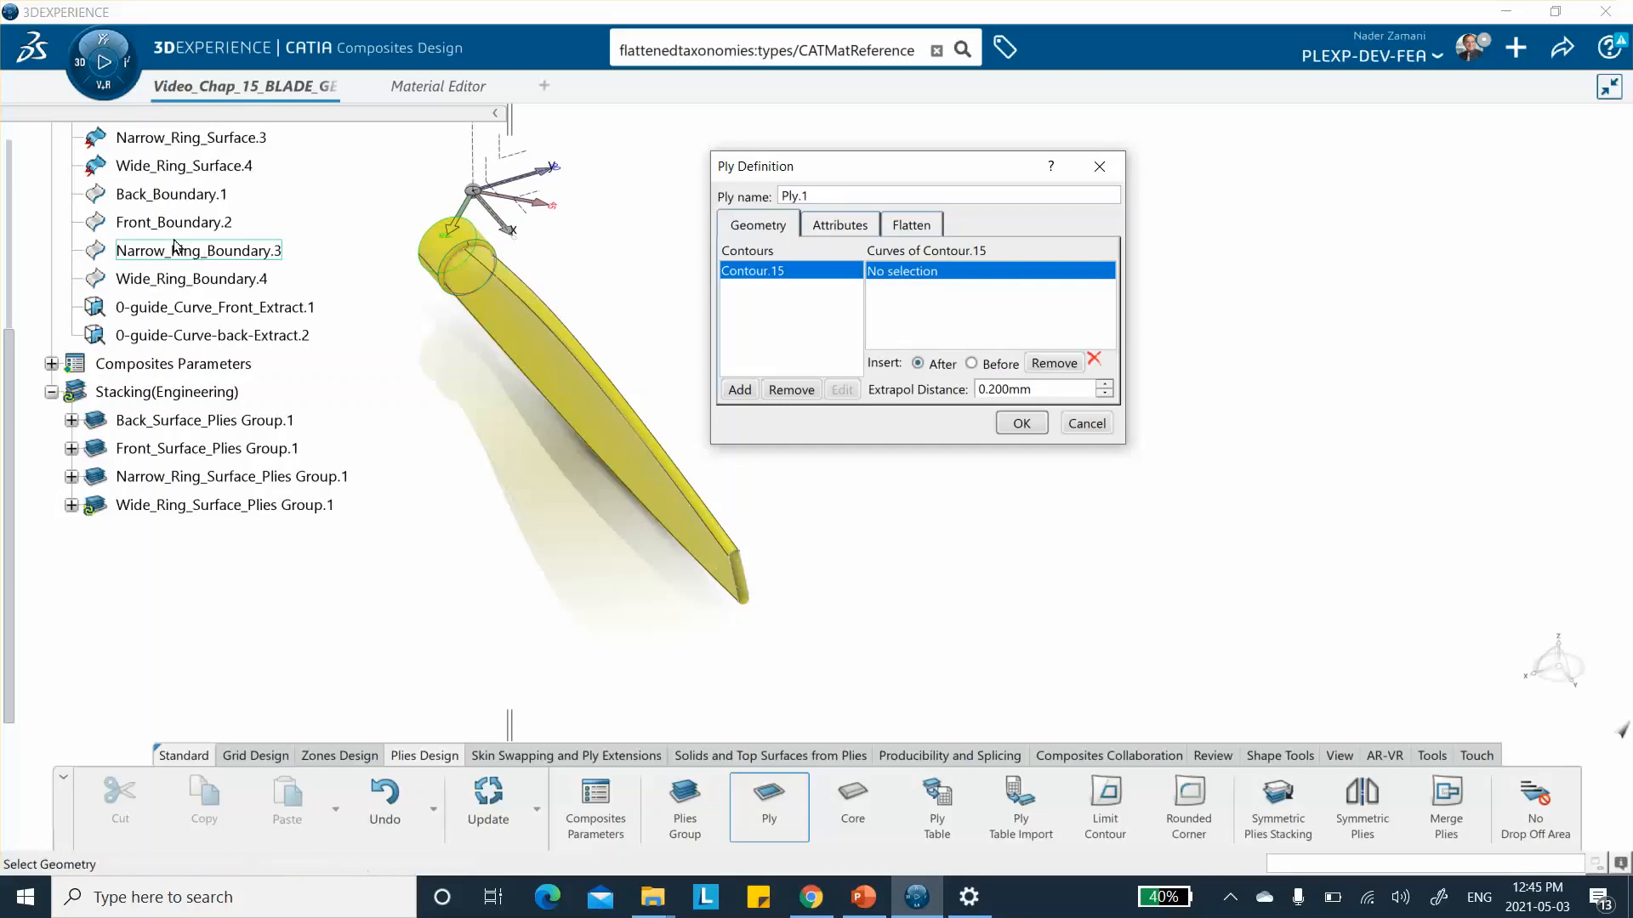
{"action": "left_click", "coordinate": [259, 278]}
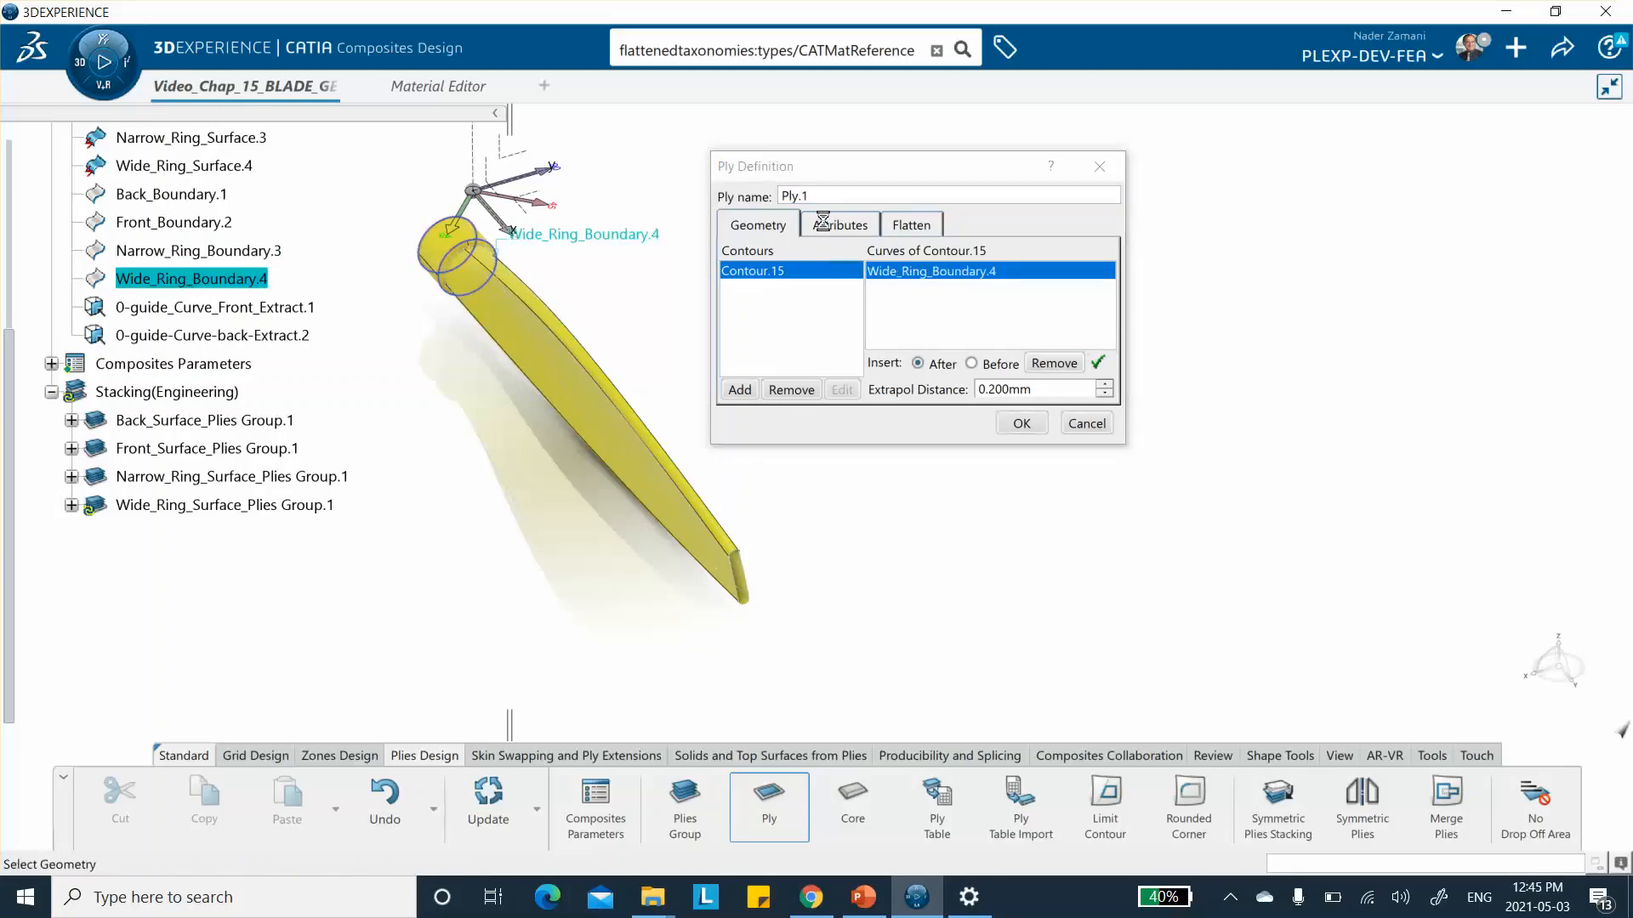
{"action": "left_click", "coordinate": [795, 197]}
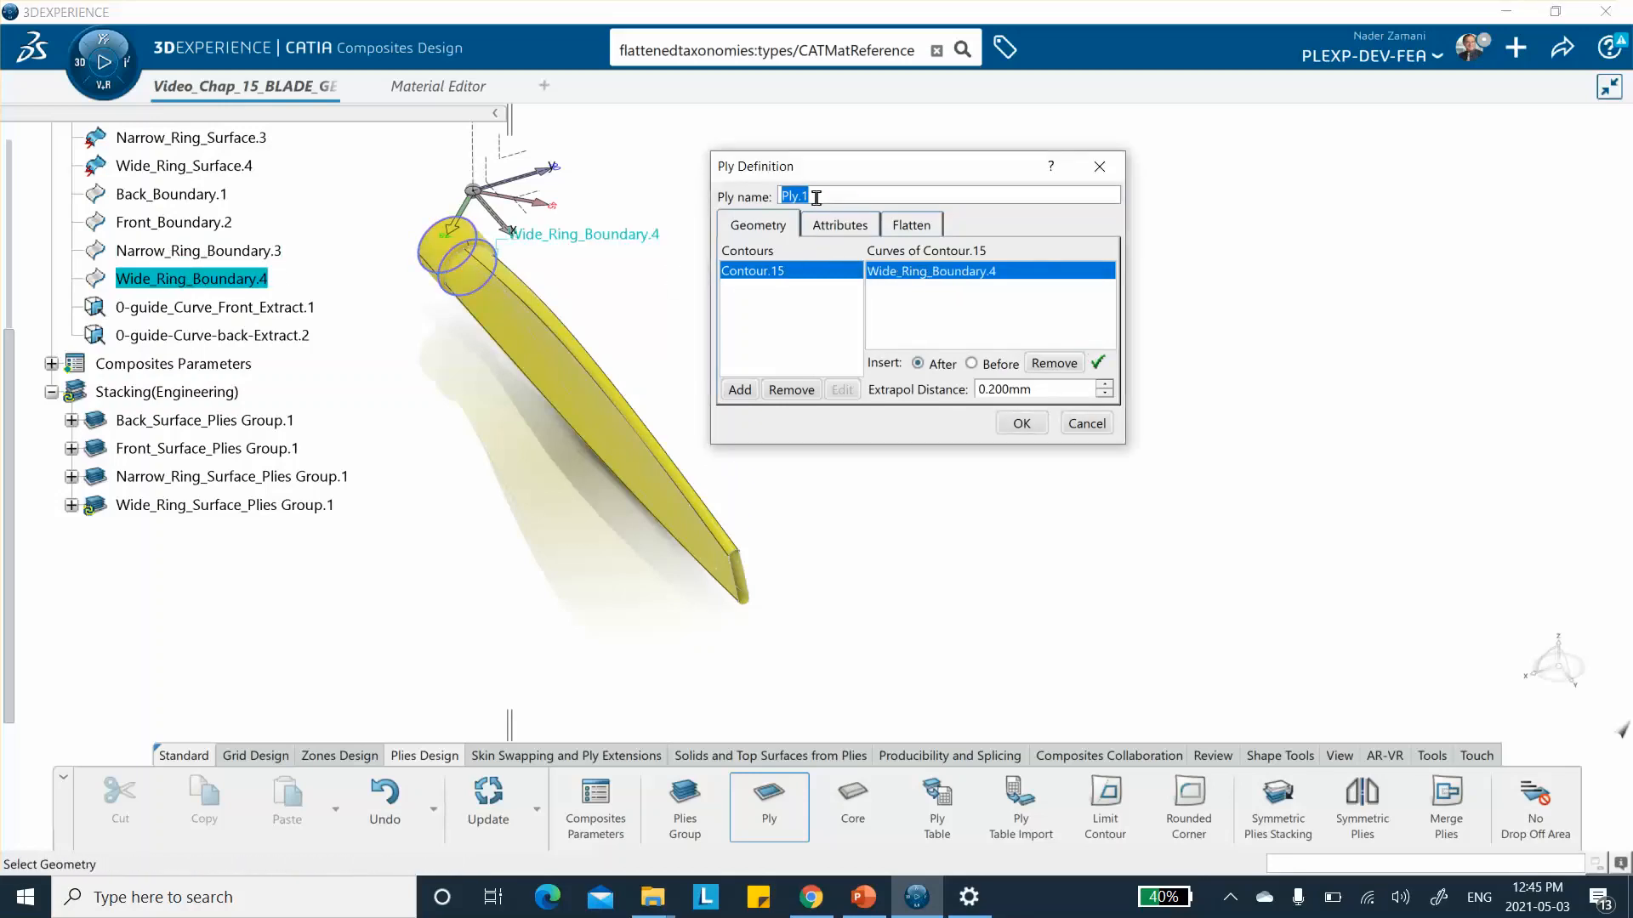
{"action": "right_click", "coordinate": [791, 198]}
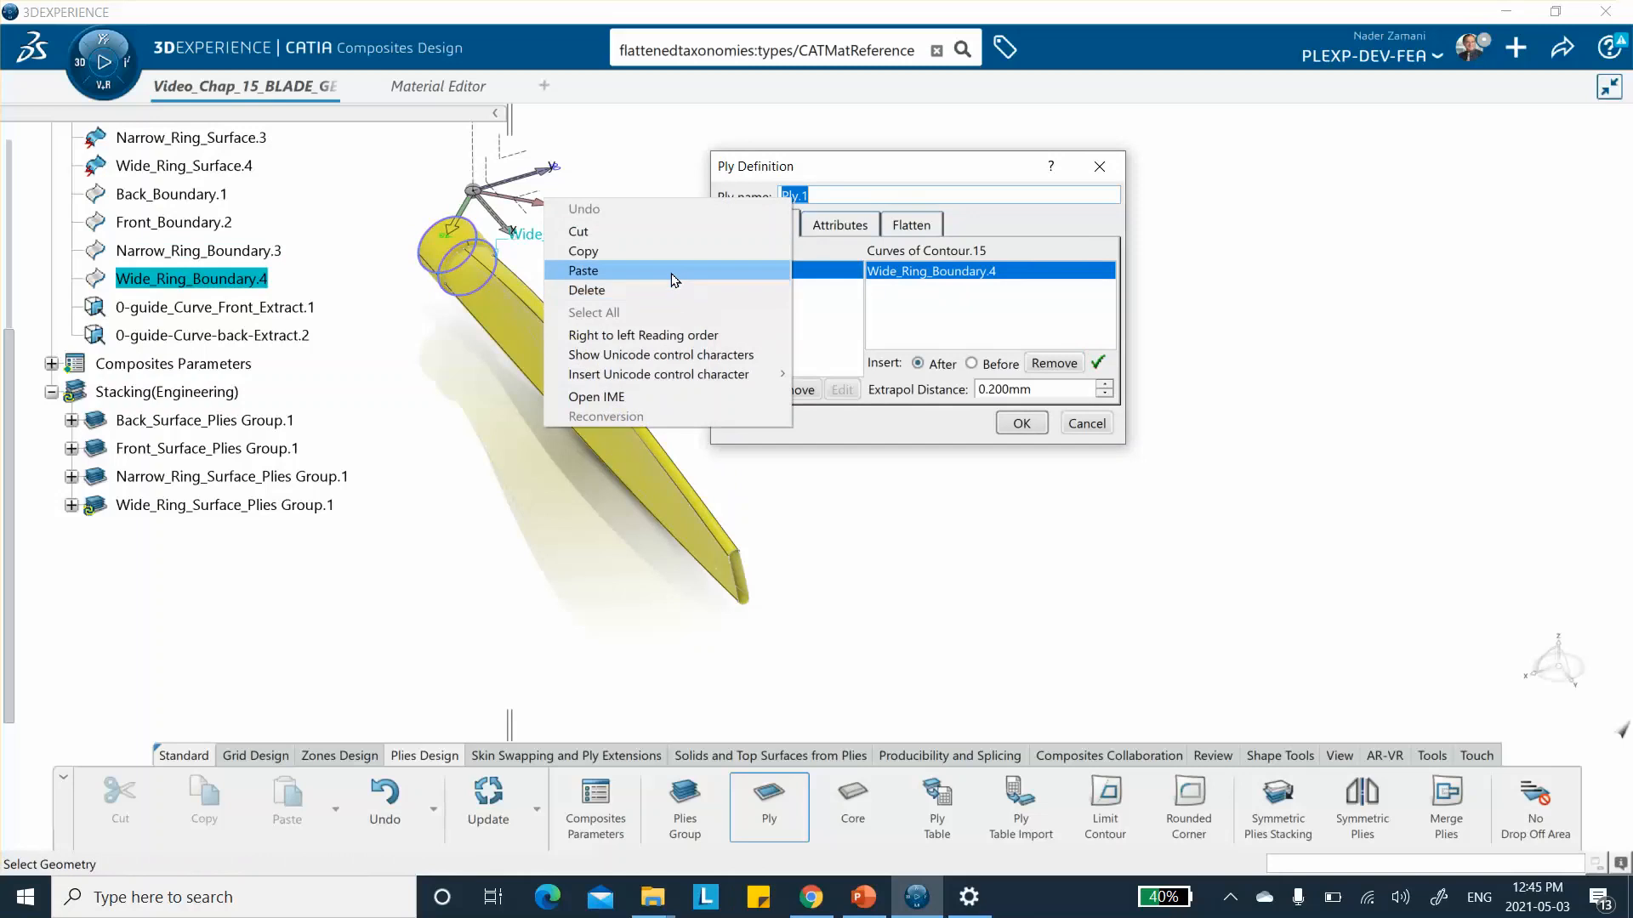
{"action": "left_click", "coordinate": [583, 271]}
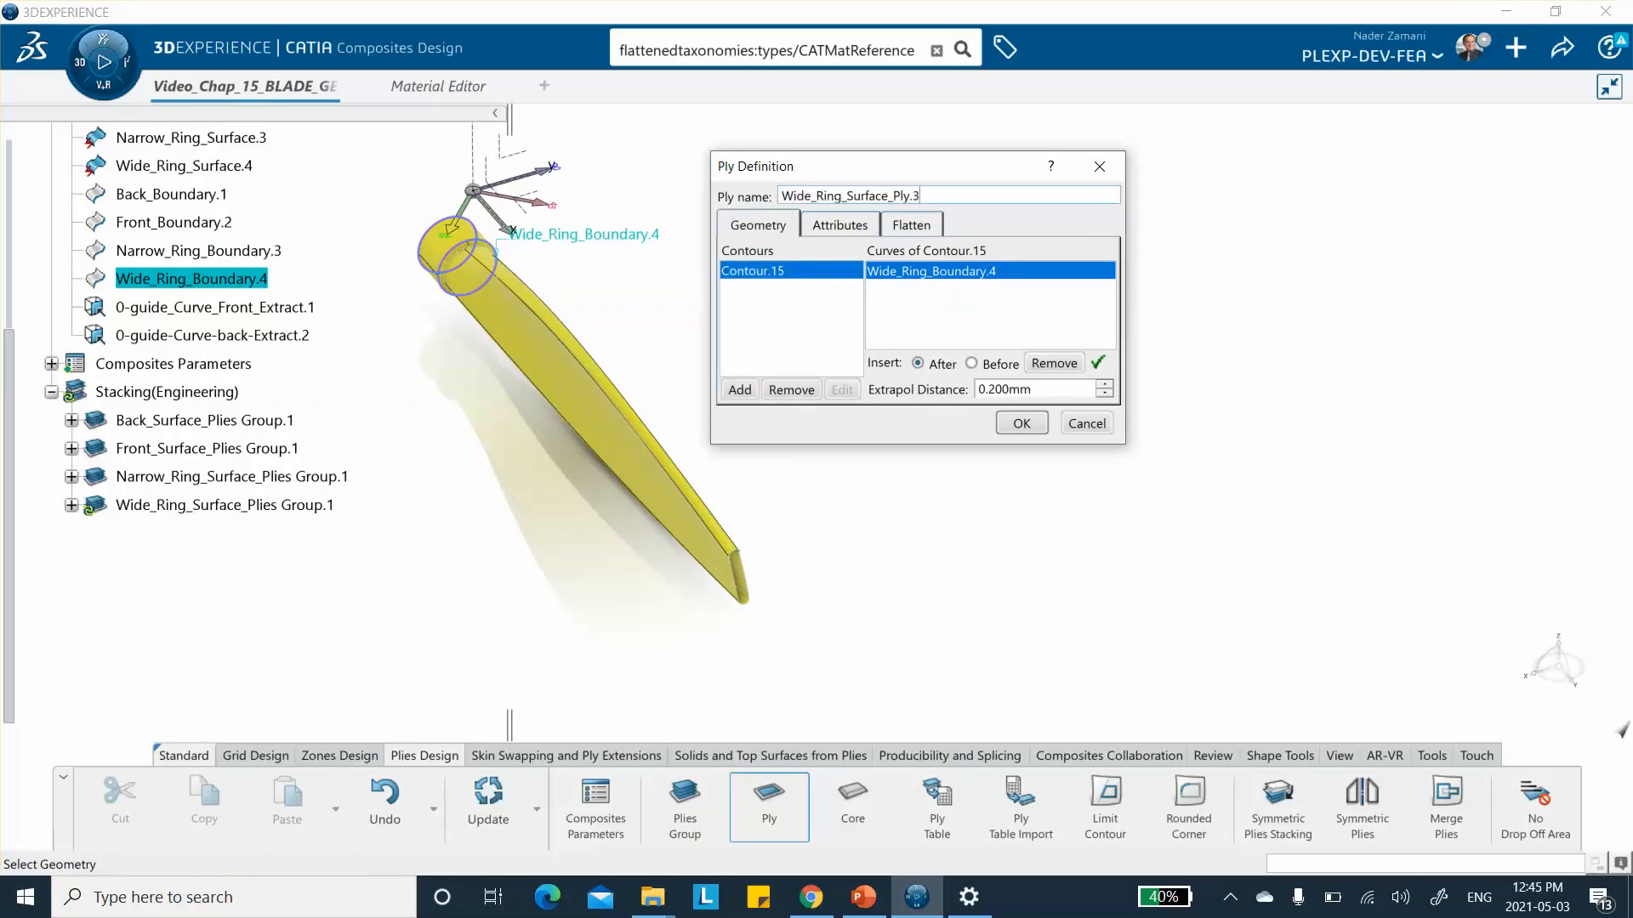
Step: Set the direction of Wide_Ring_Surface_Ply.3 to 90 and create the ply
{"action": "left_click", "coordinate": [844, 226]}
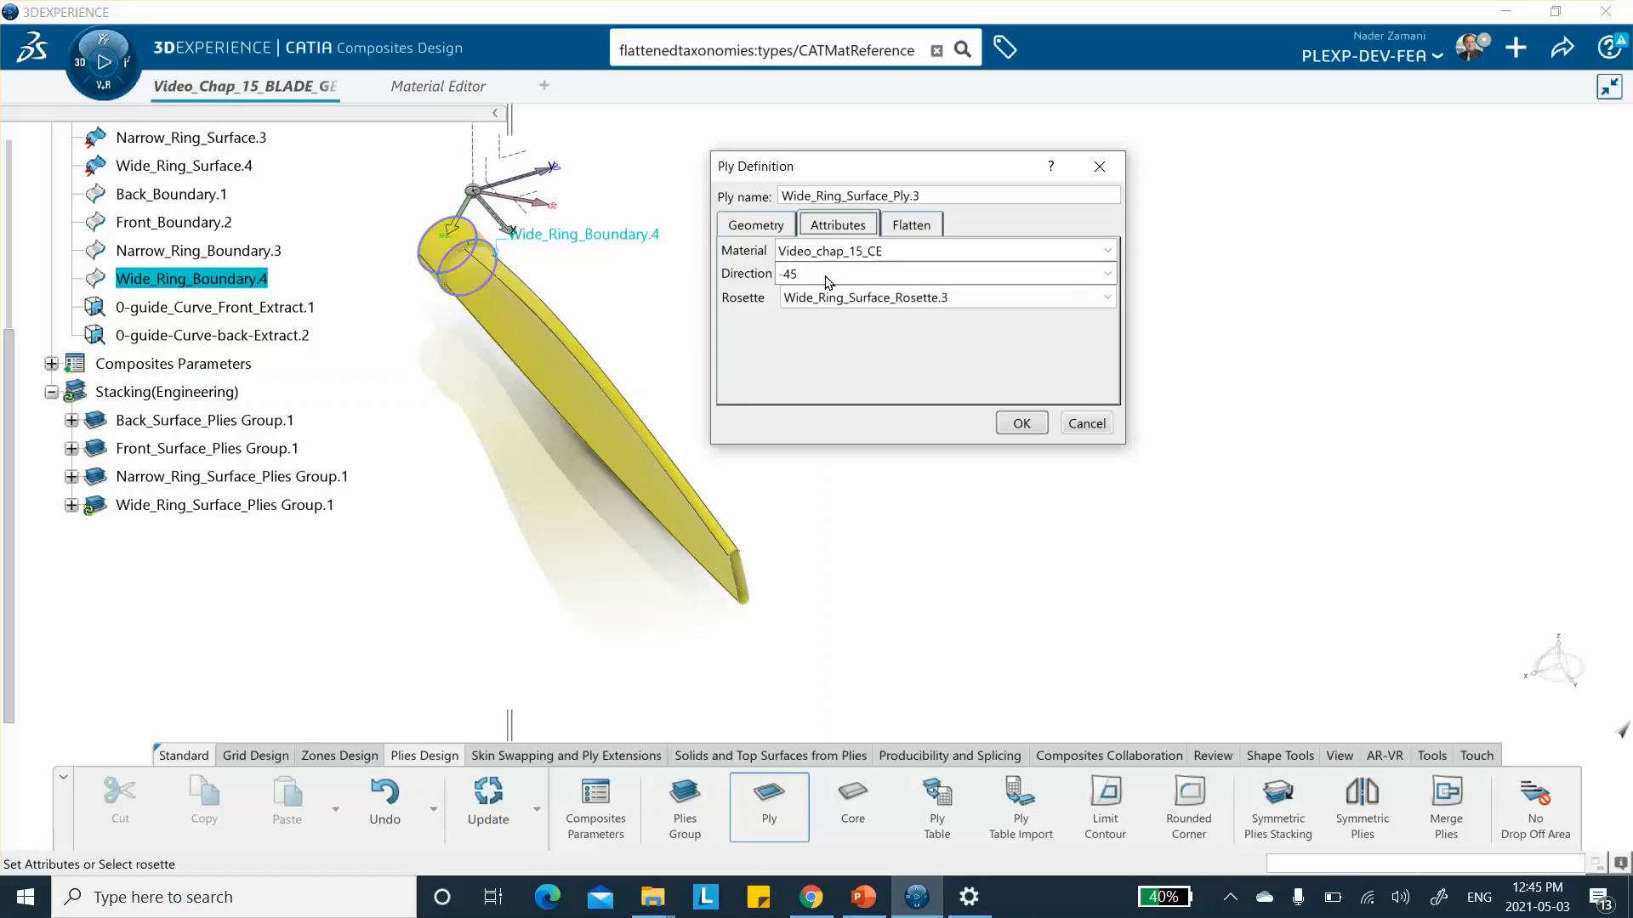
{"action": "left_click", "coordinate": [820, 274]}
{"action": "left_click", "coordinate": [815, 343]}
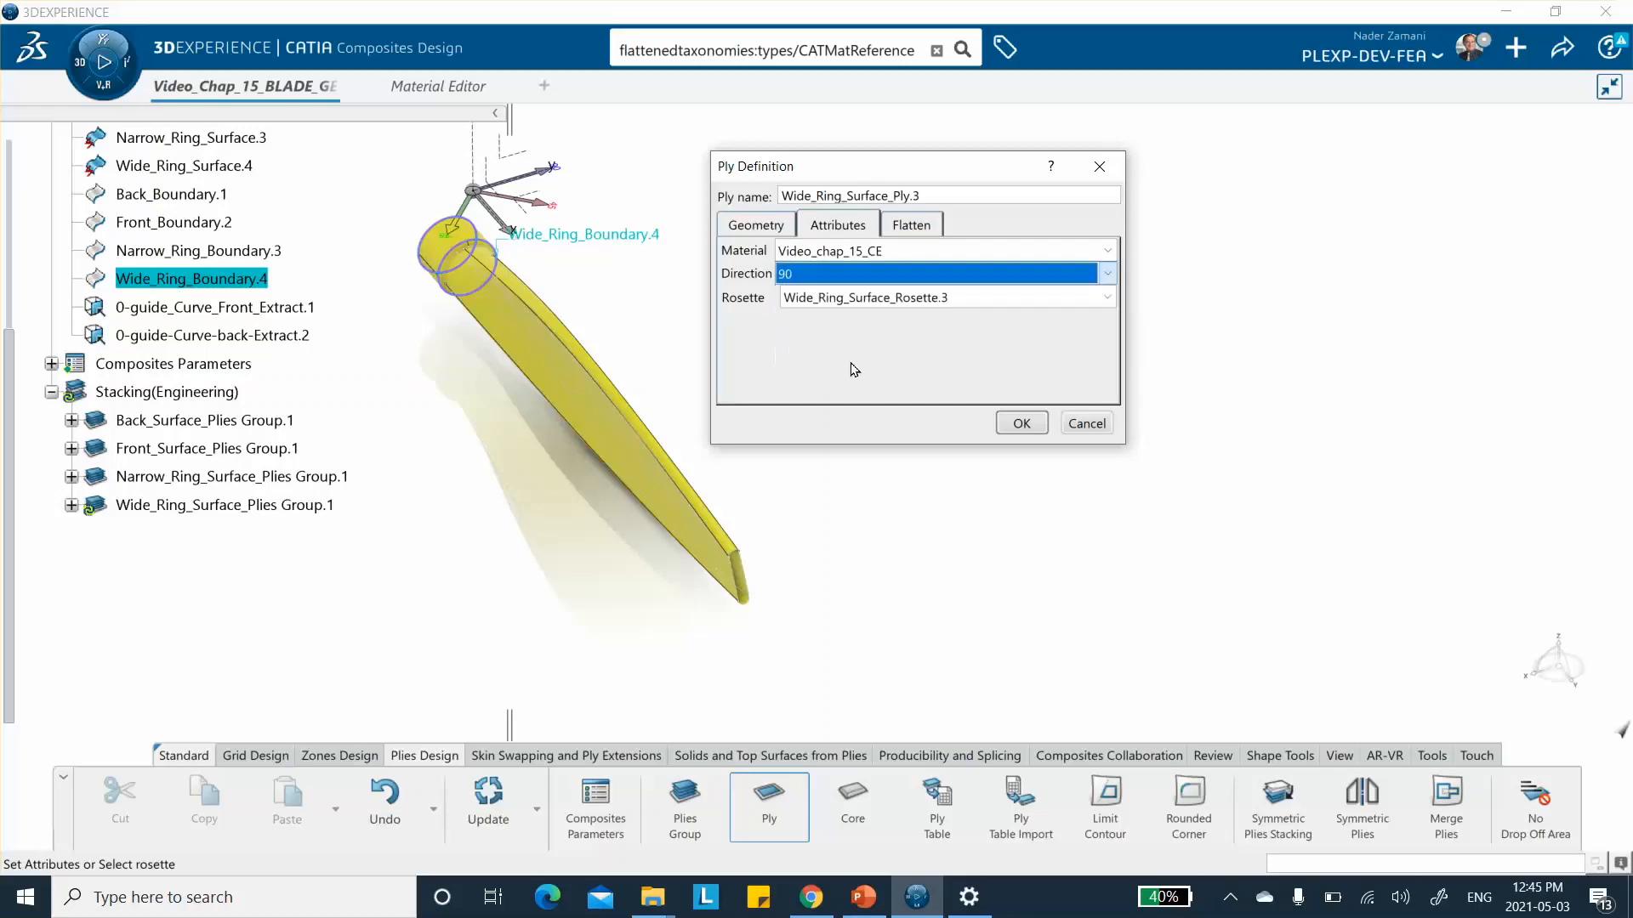
{"action": "left_click", "coordinate": [1023, 422]}
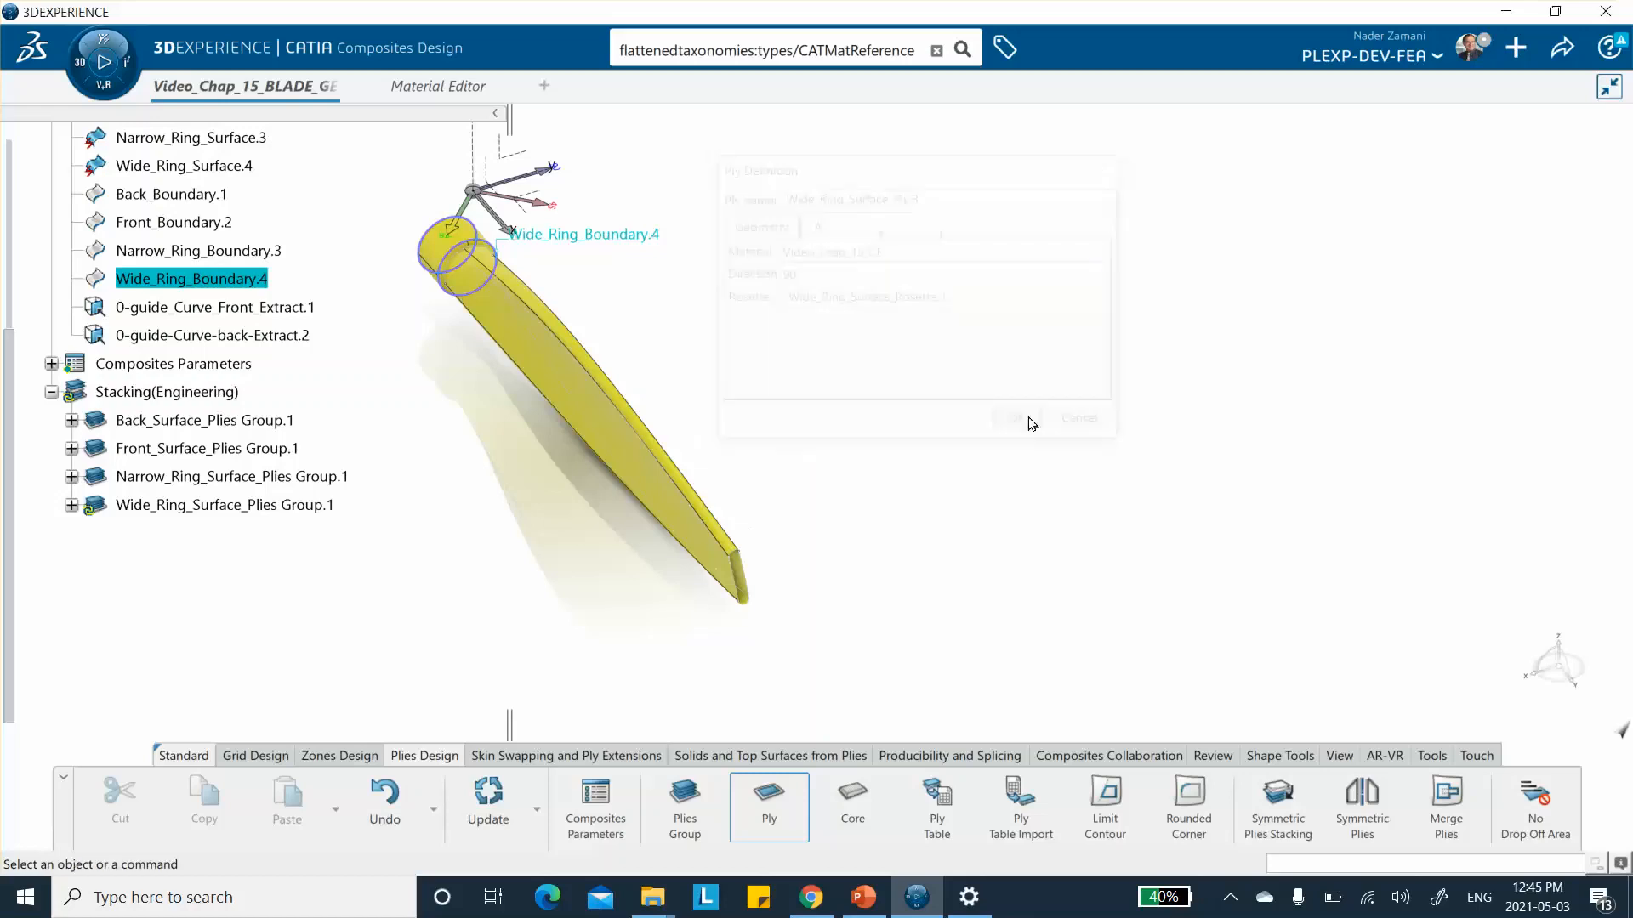
Step: Start a fourth ply in Wide_Ring_Surface_Plies Group.1 with Wide_Ring_Boundary.4 as its contour and name it Wide_Ring_Surface_Ply.4
{"action": "left_click", "coordinate": [769, 812]}
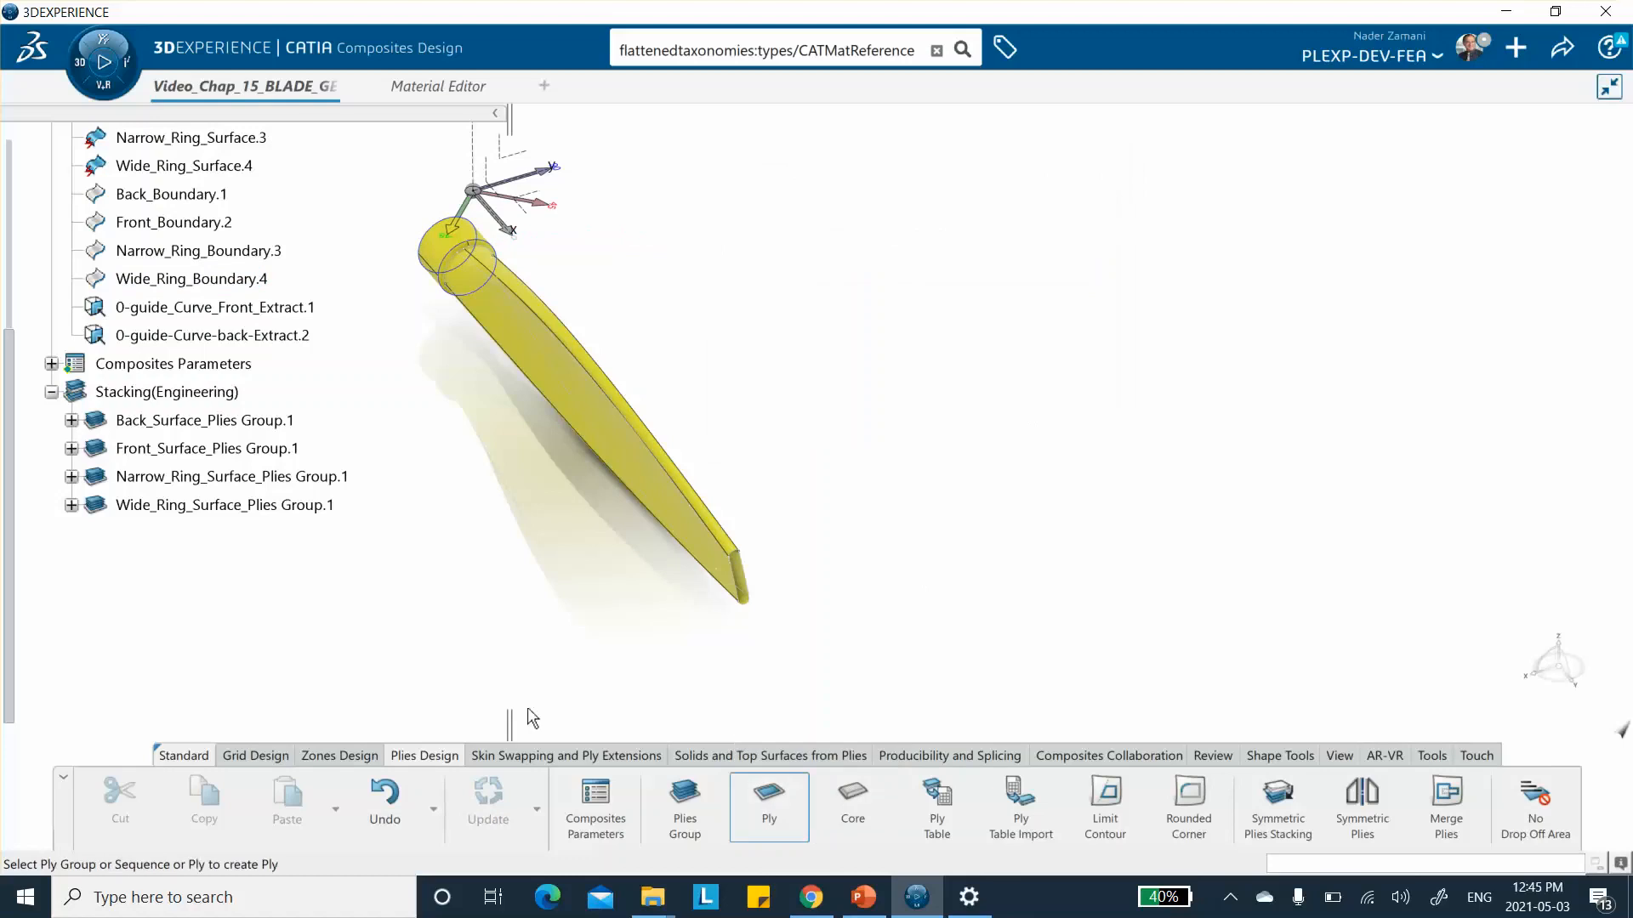
{"action": "left_click", "coordinate": [188, 505]}
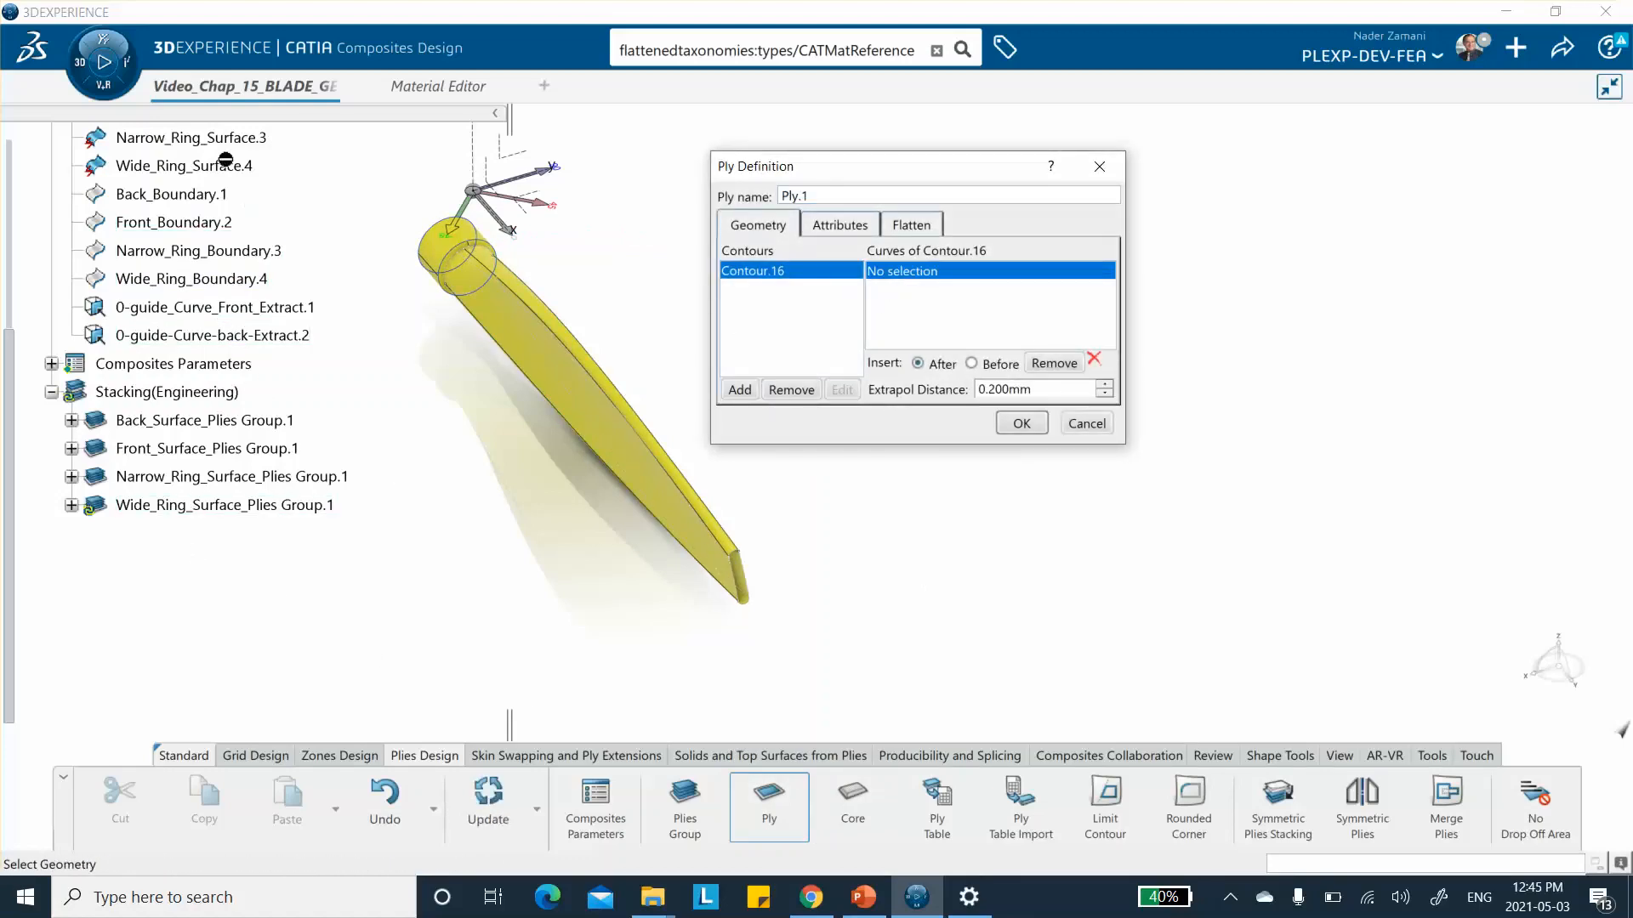
{"action": "left_click", "coordinate": [255, 281]}
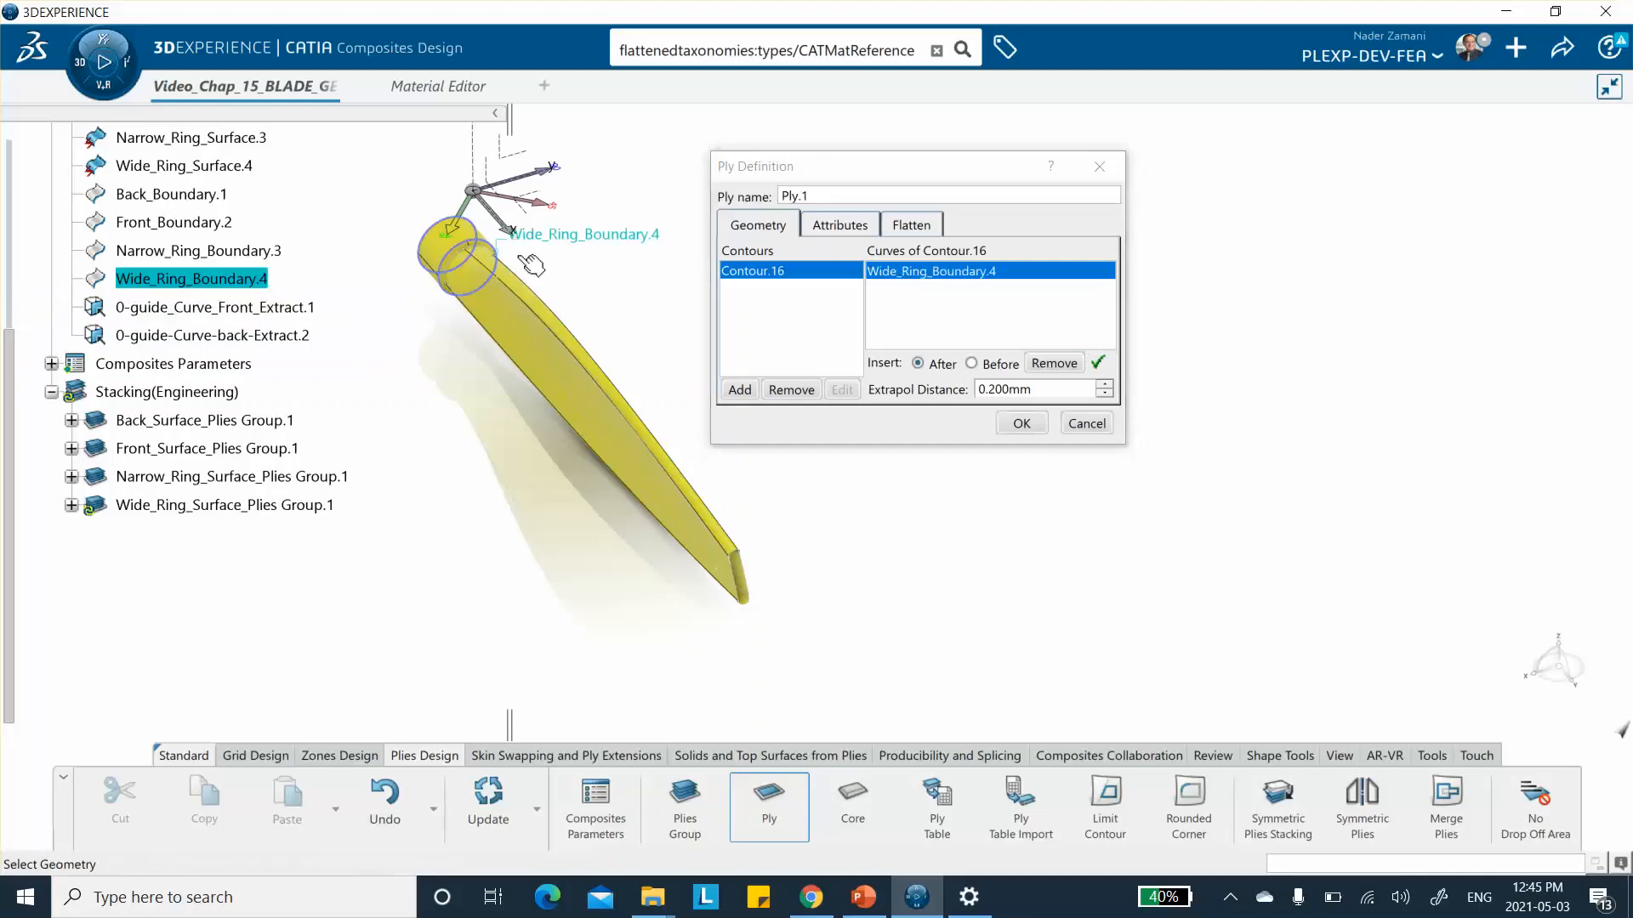
{"action": "left_click", "coordinate": [828, 200]}
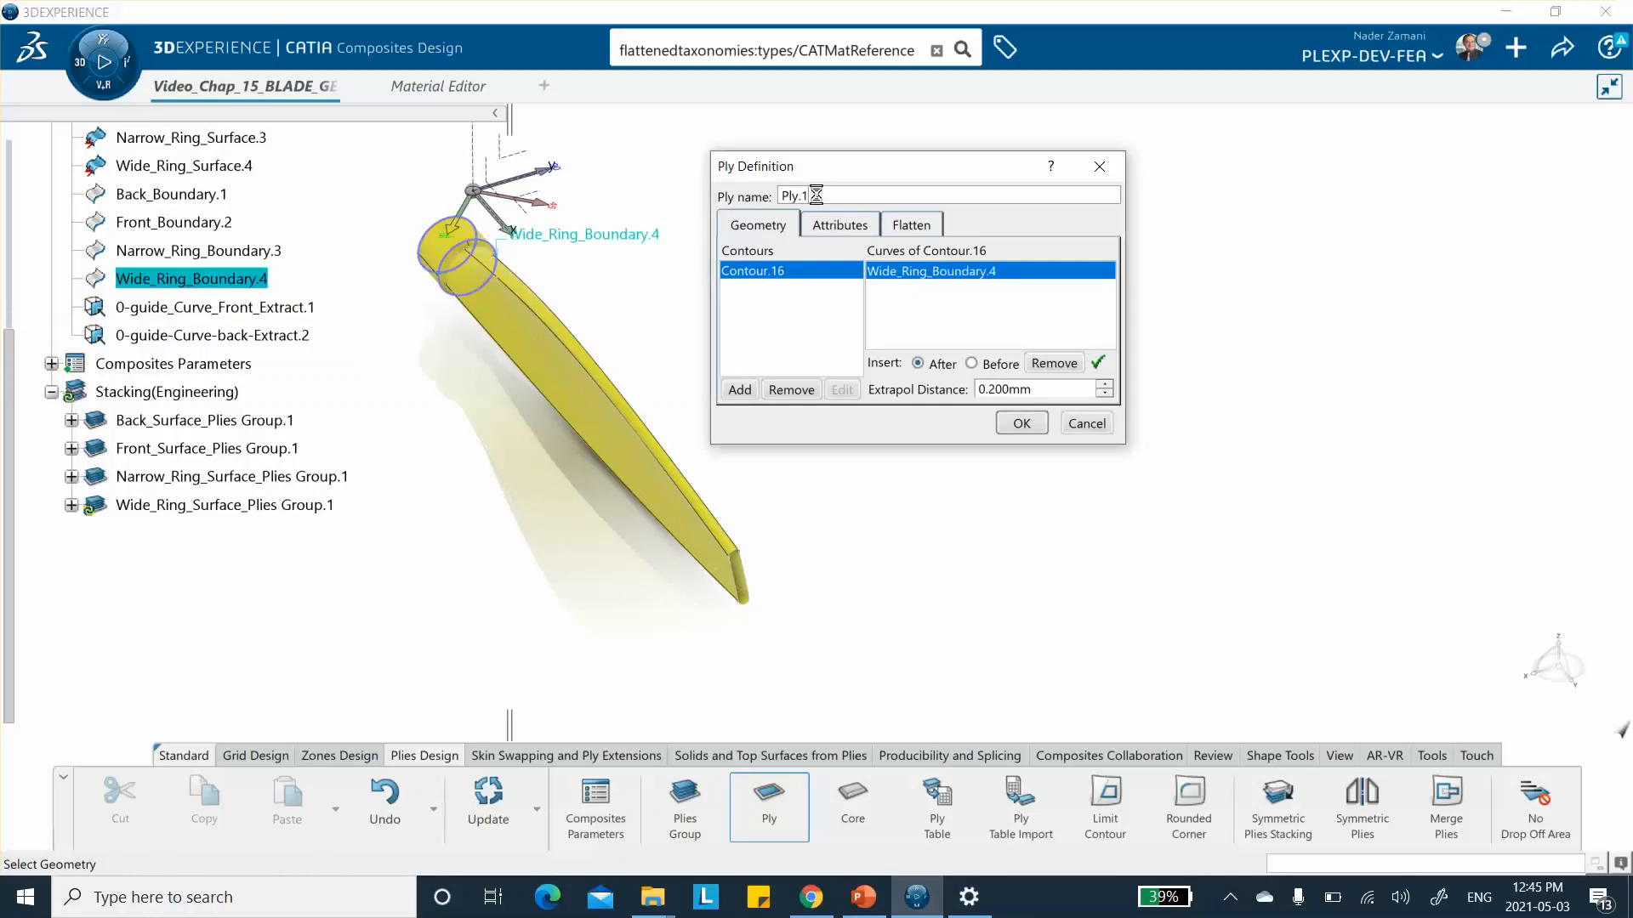
{"action": "right_click", "coordinate": [816, 194]}
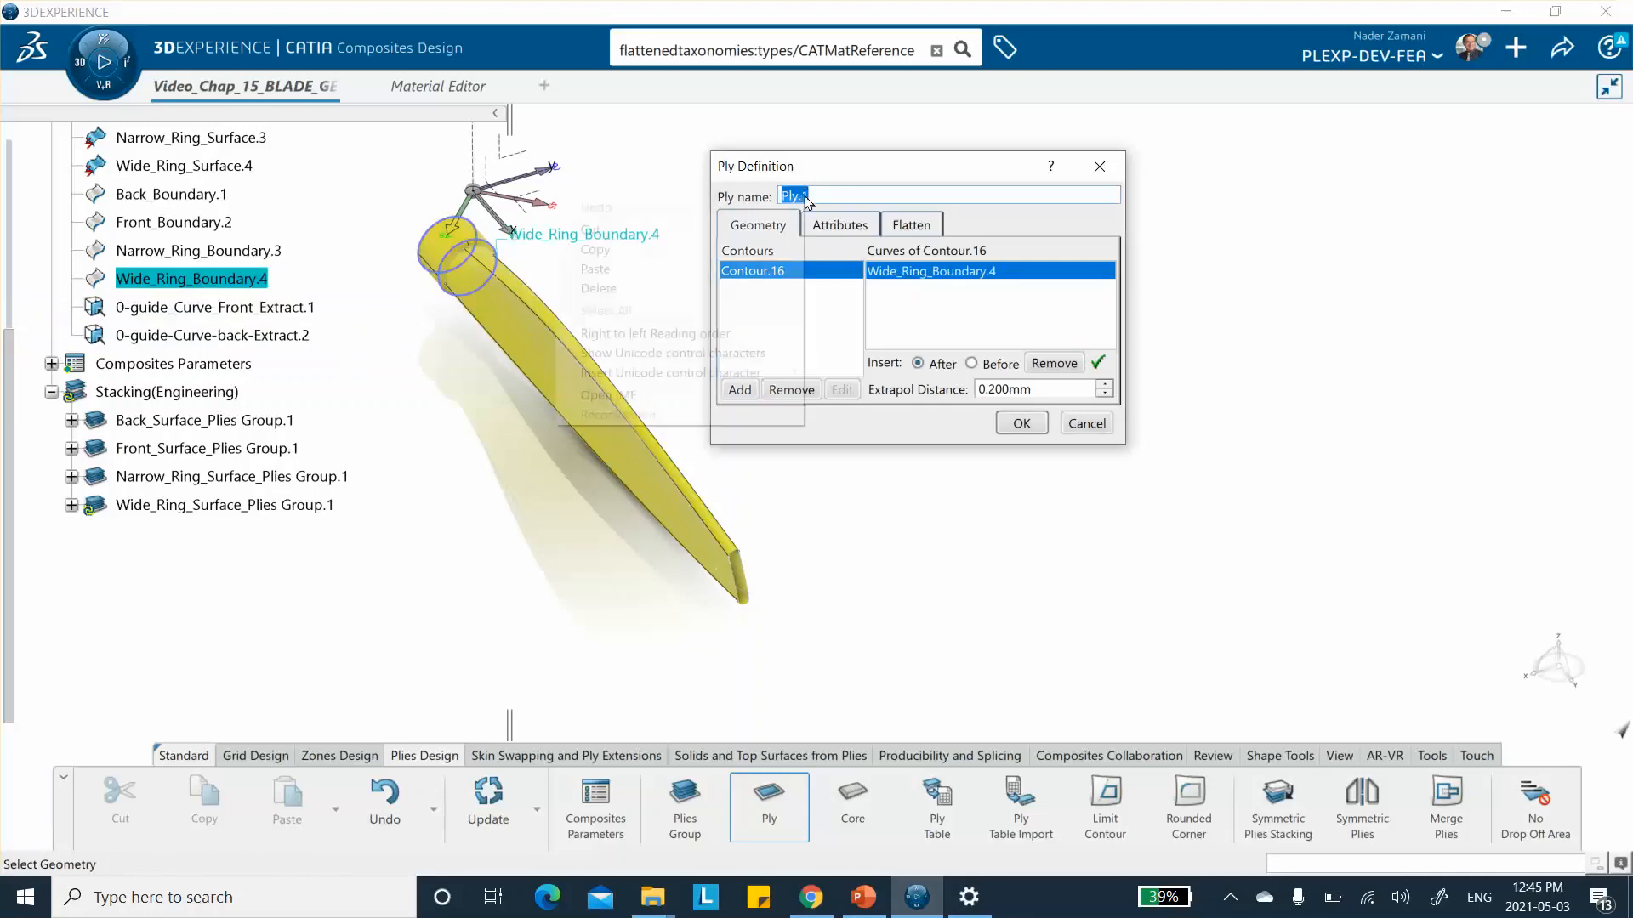
{"action": "left_click", "coordinate": [681, 267]}
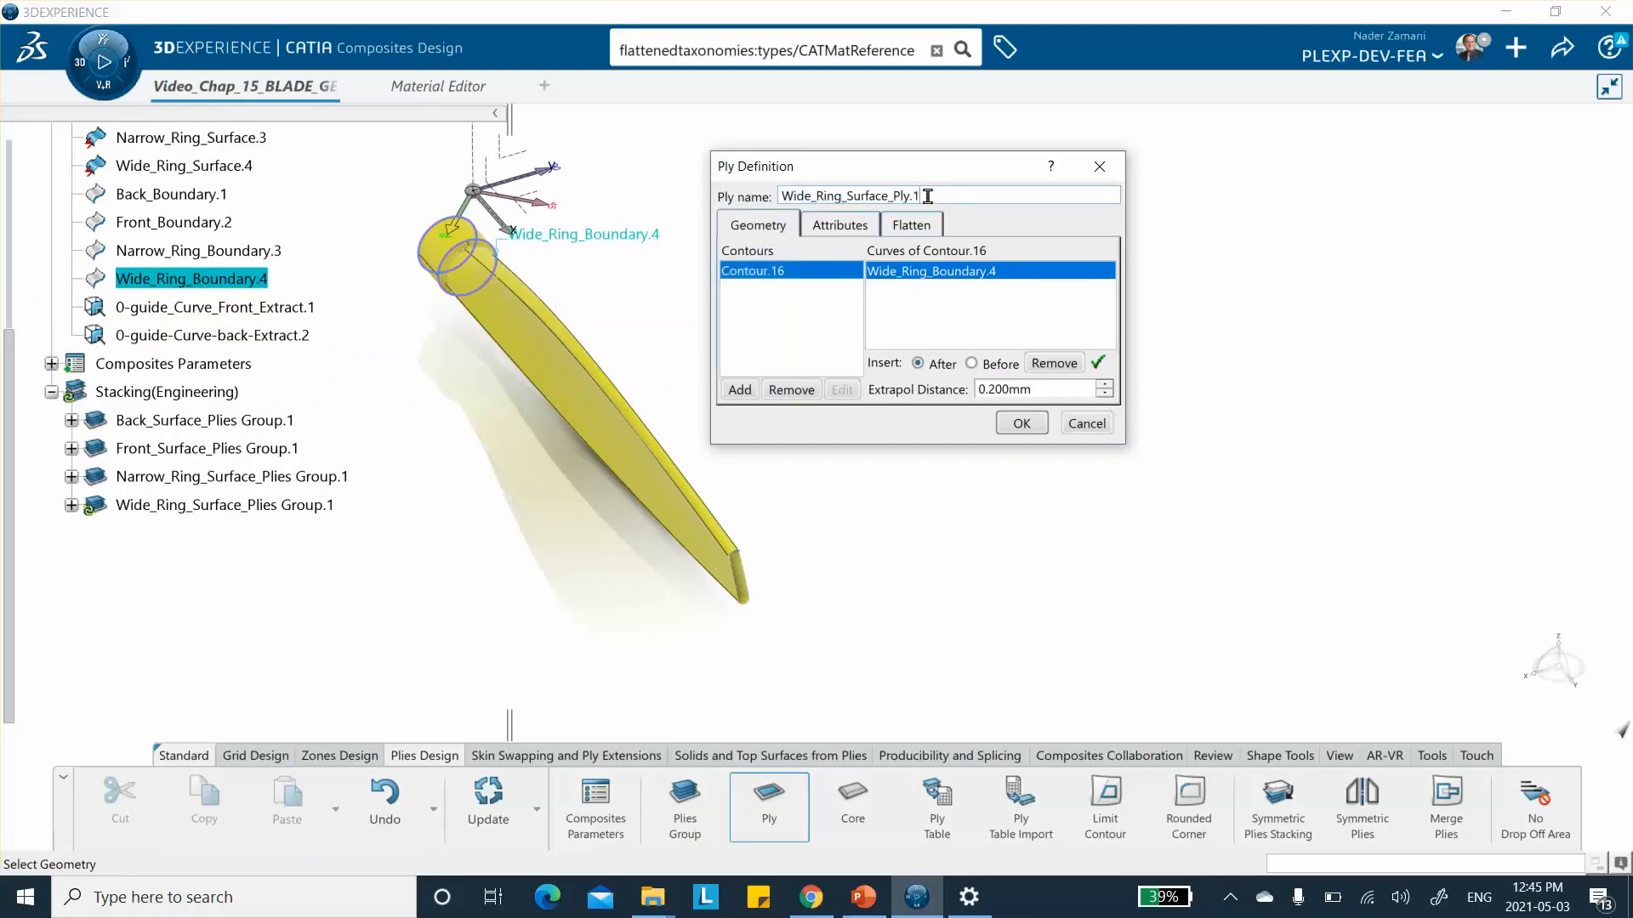
{"action": "key", "text": "BackSpace"}
{"action": "type", "text": "4"}
Step: Create Wide_Ring_Surface_Ply.4 with its direction set to 0, and save the model
{"action": "left_click", "coordinate": [838, 226]}
{"action": "left_click", "coordinate": [823, 272]}
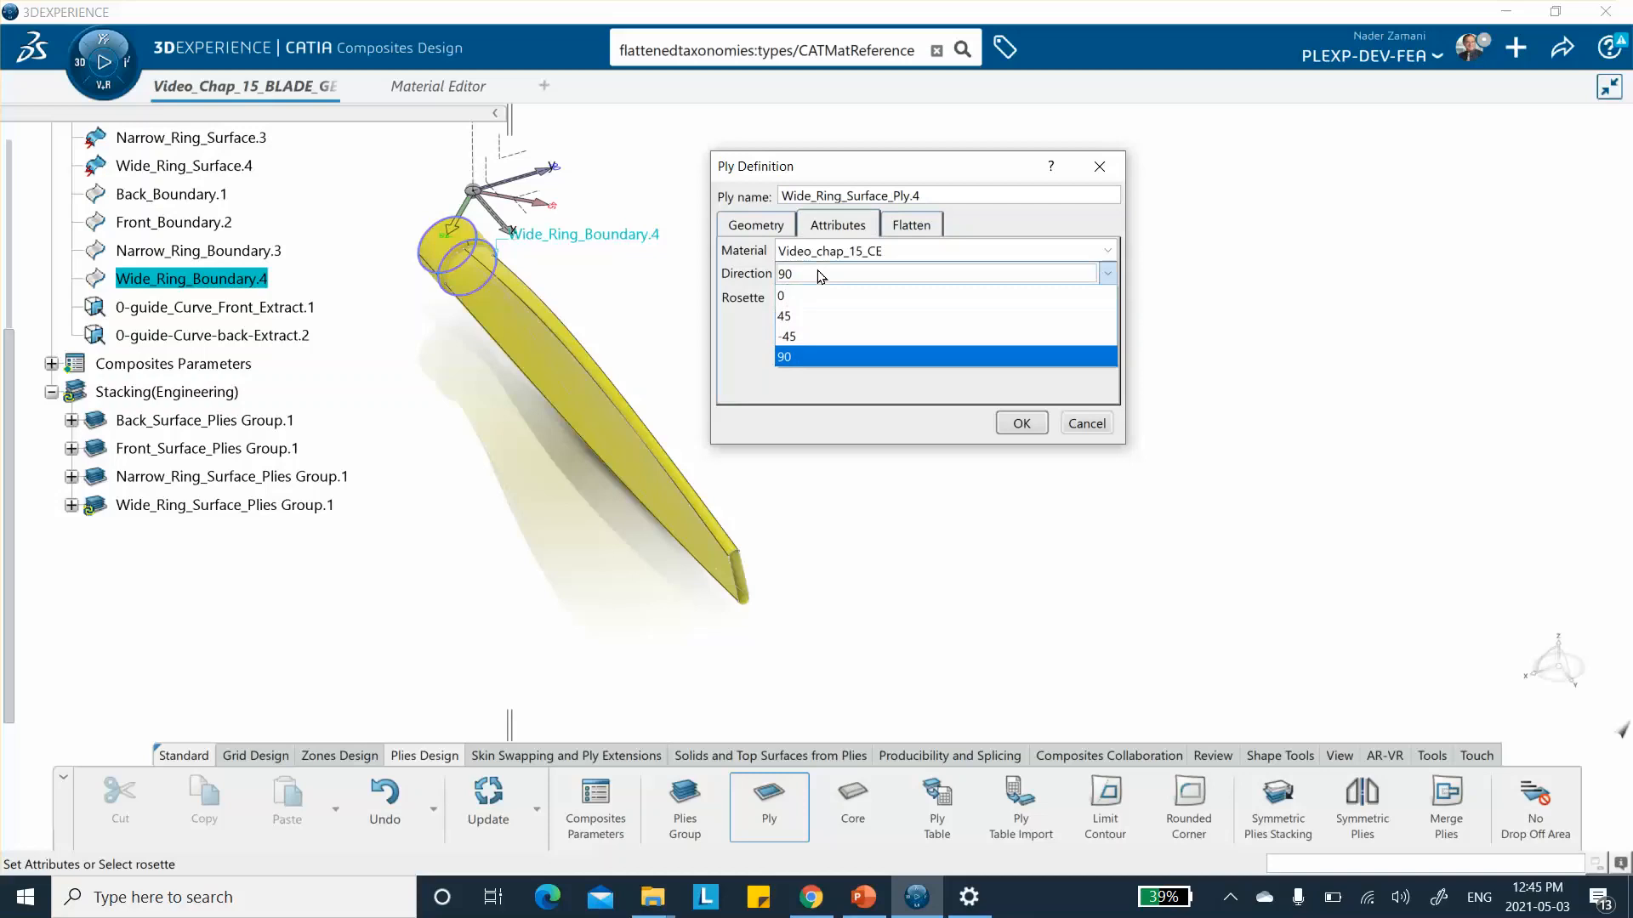
{"action": "left_click", "coordinate": [808, 293]}
{"action": "left_click", "coordinate": [1037, 424]}
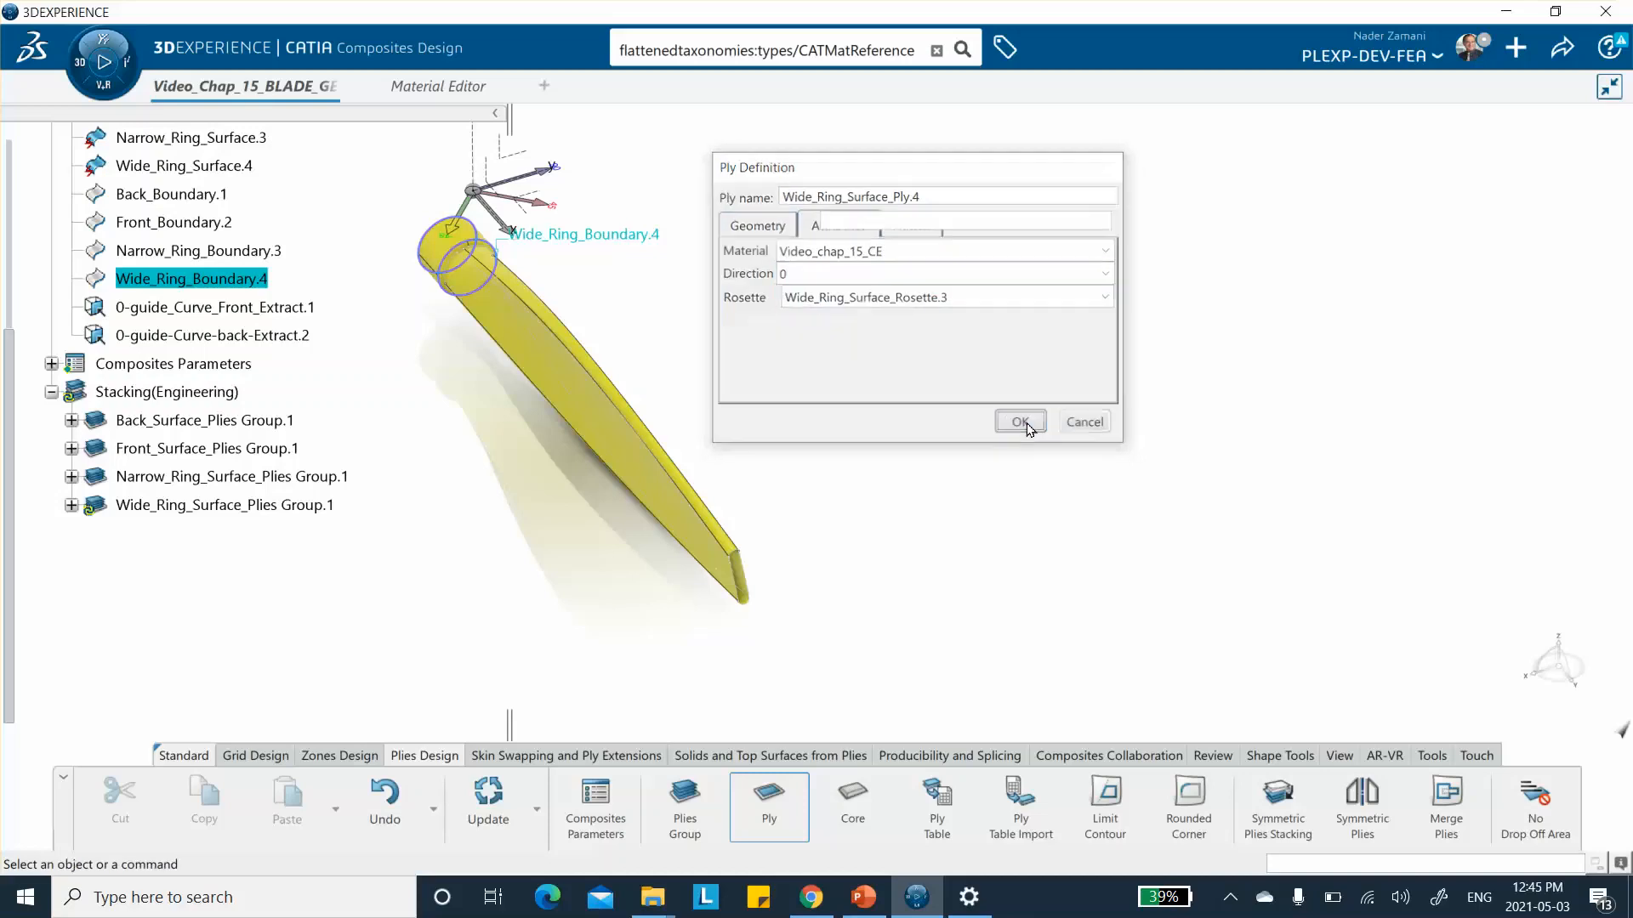
{"action": "left_click", "coordinate": [1562, 48]}
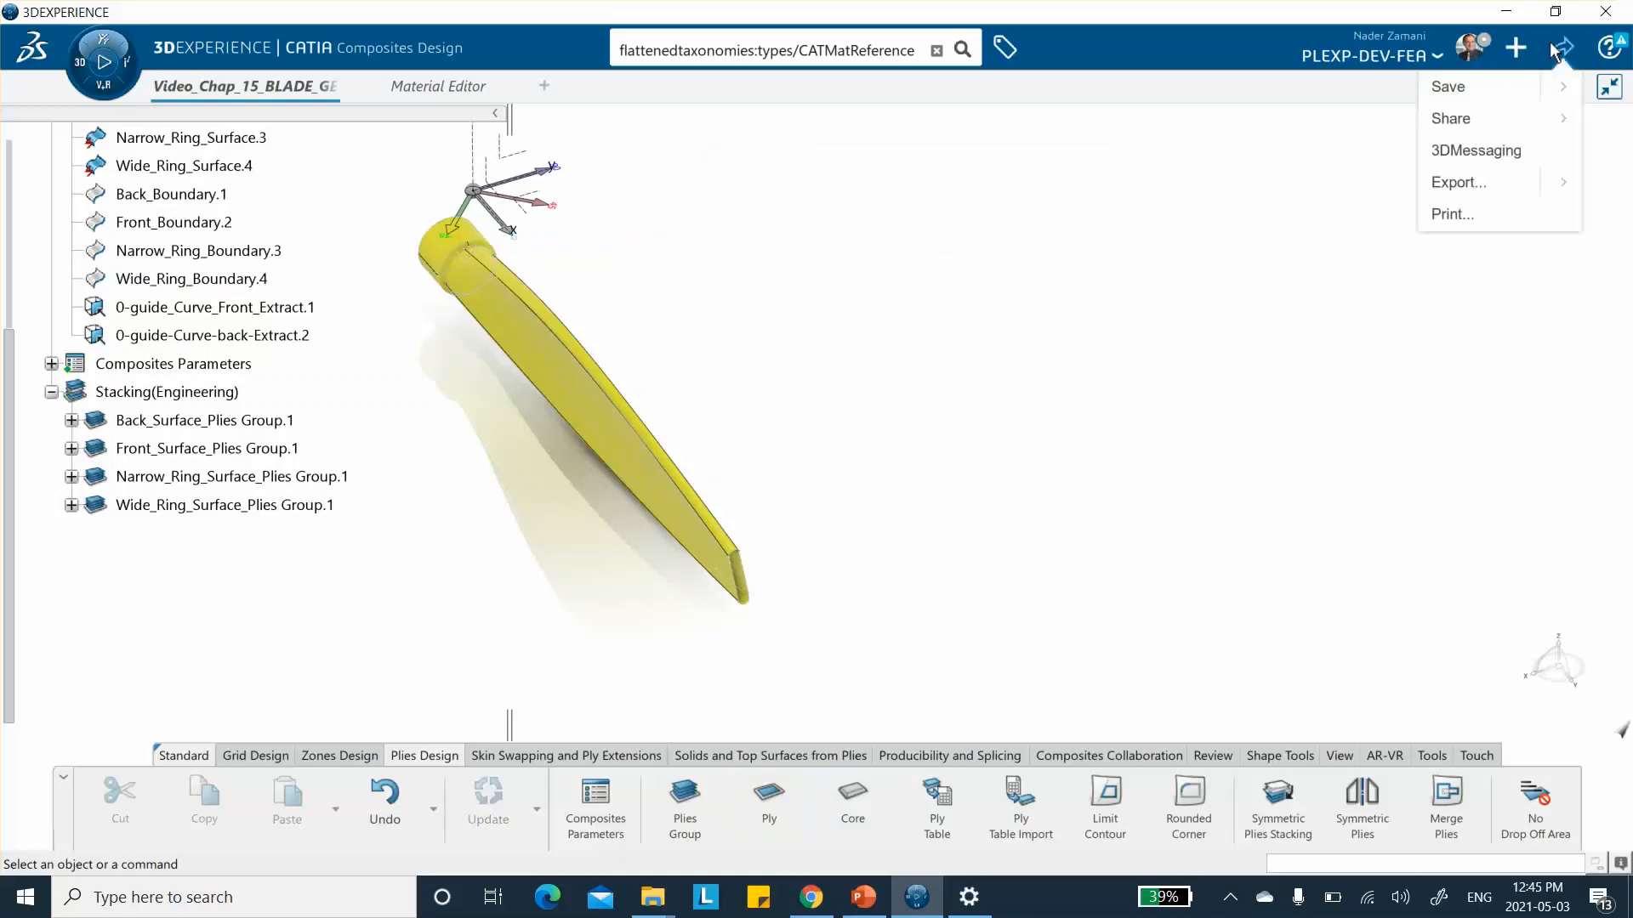
{"action": "left_click", "coordinate": [1448, 85]}
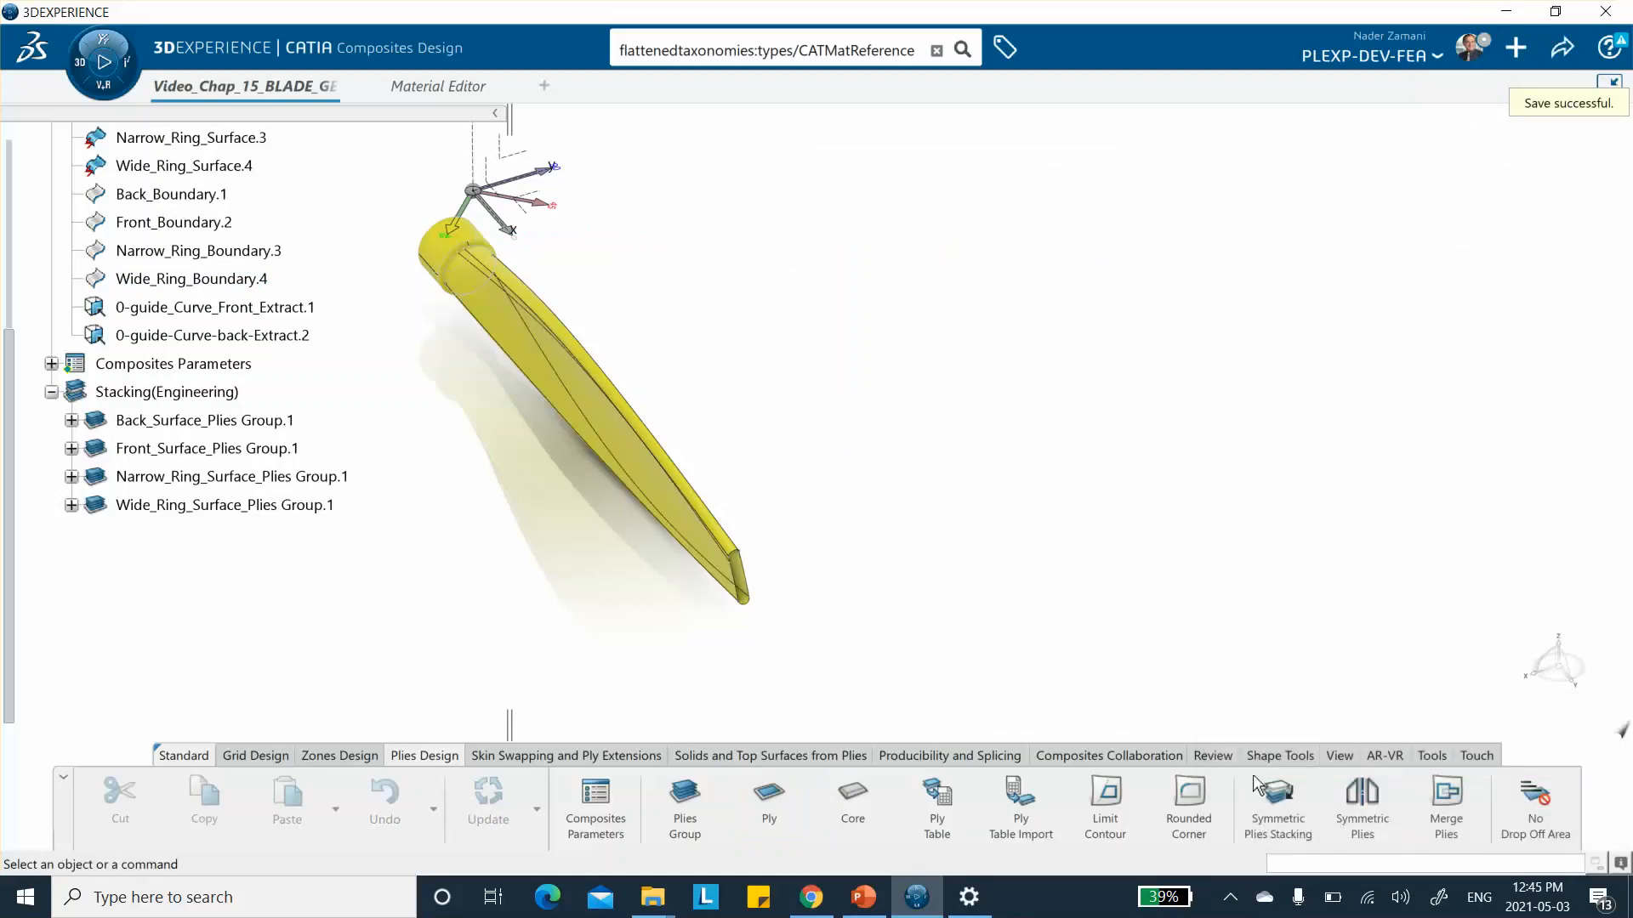
Step: Preview the exploded plies of Back_Surface_Plies Group.1 with the Ply Exploder, then close it without keeping the result
{"action": "left_click", "coordinate": [1339, 756]}
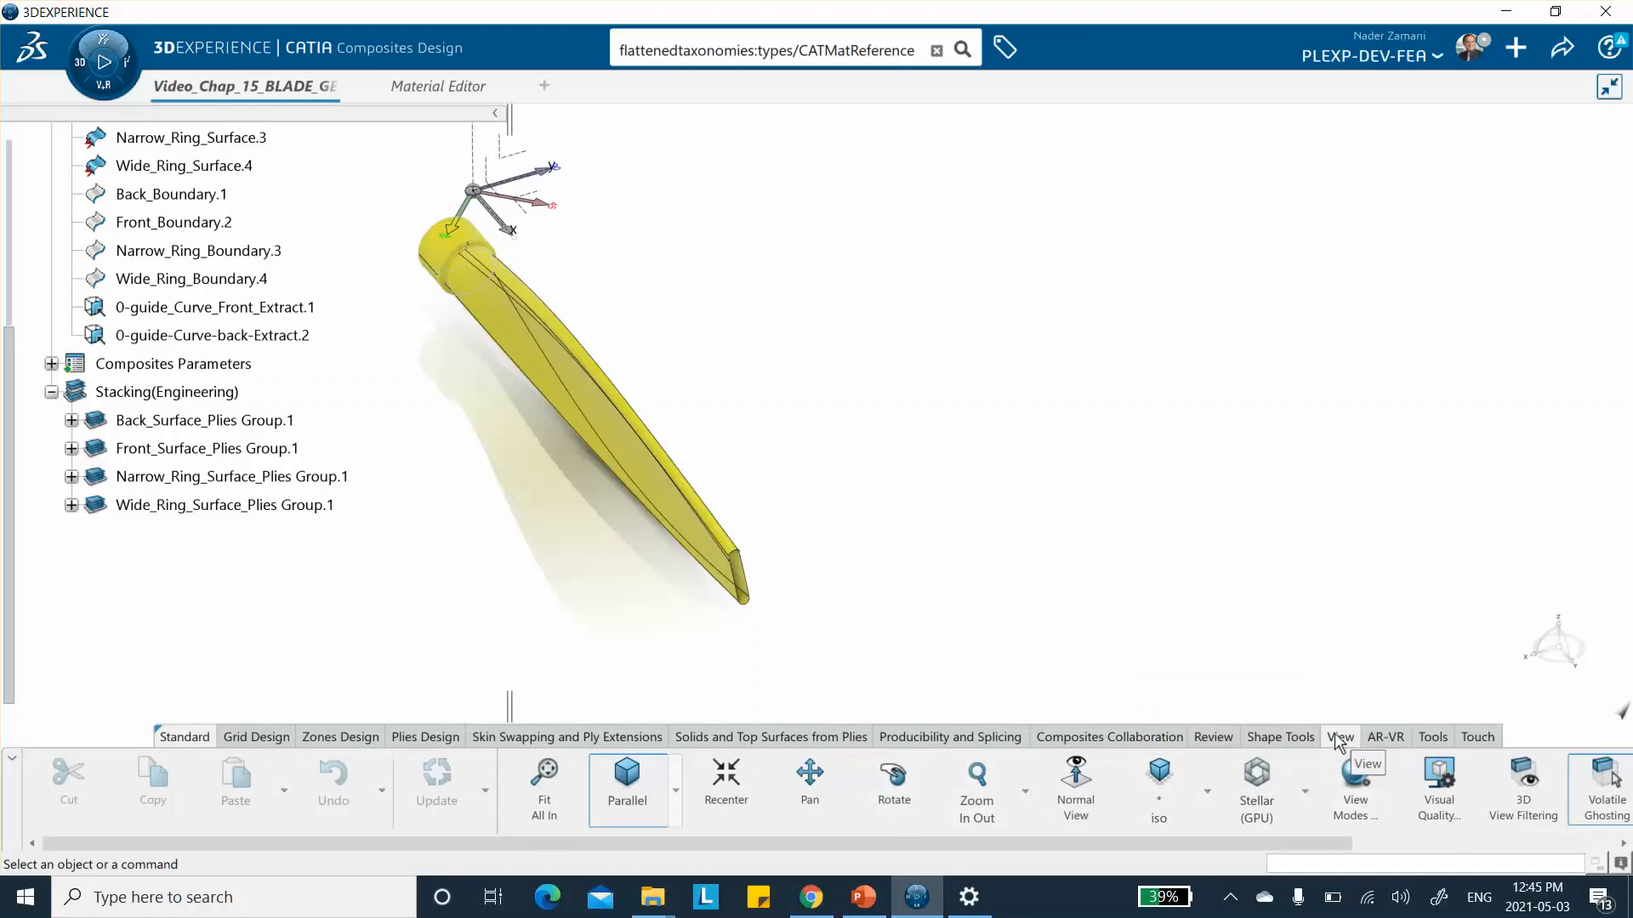
{"action": "left_click", "coordinate": [1208, 738]}
{"action": "left_click", "coordinate": [1115, 795]}
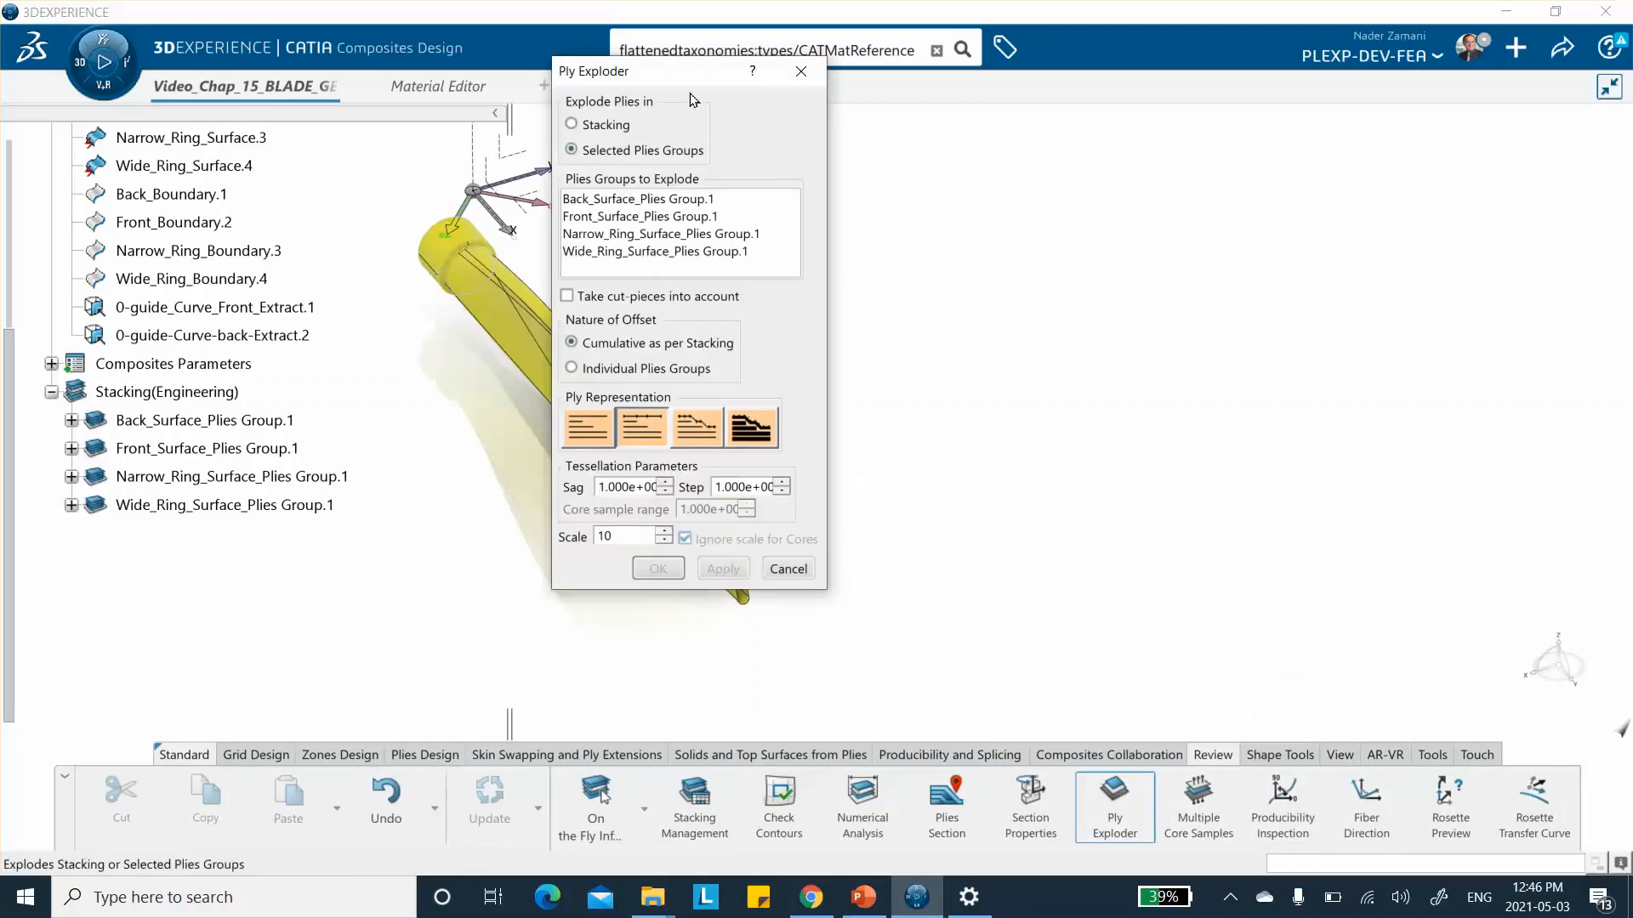
{"action": "left_click_drag", "start_coordinate": [691, 76], "coordinate": [1085, 123]}
{"action": "left_click", "coordinate": [1044, 248]}
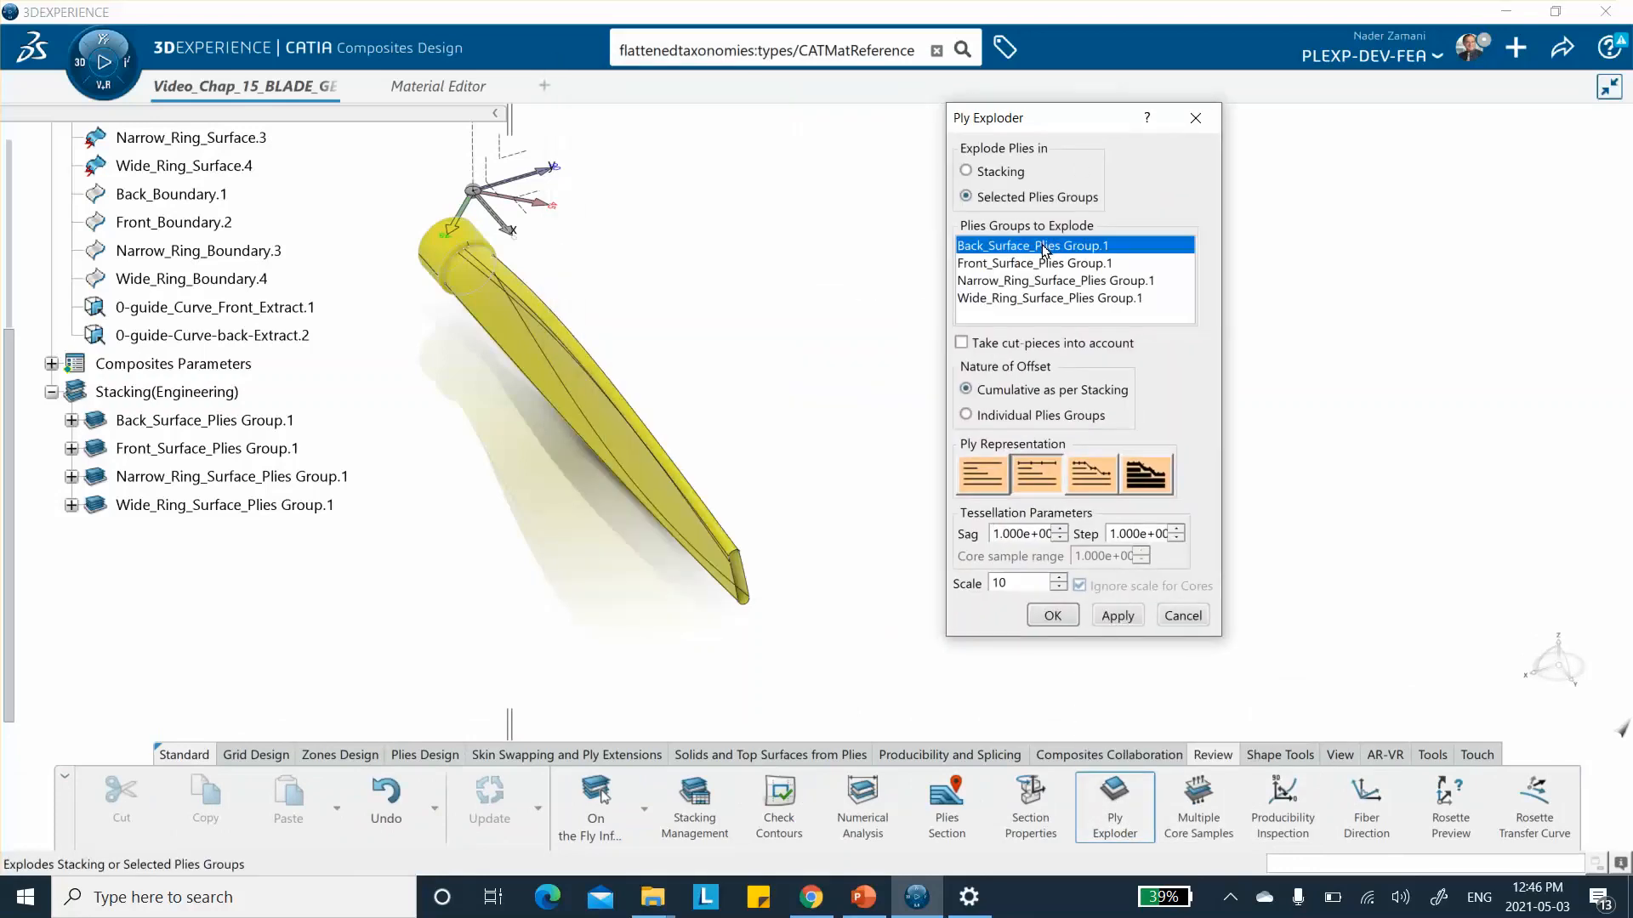
{"action": "left_click", "coordinate": [1119, 616]}
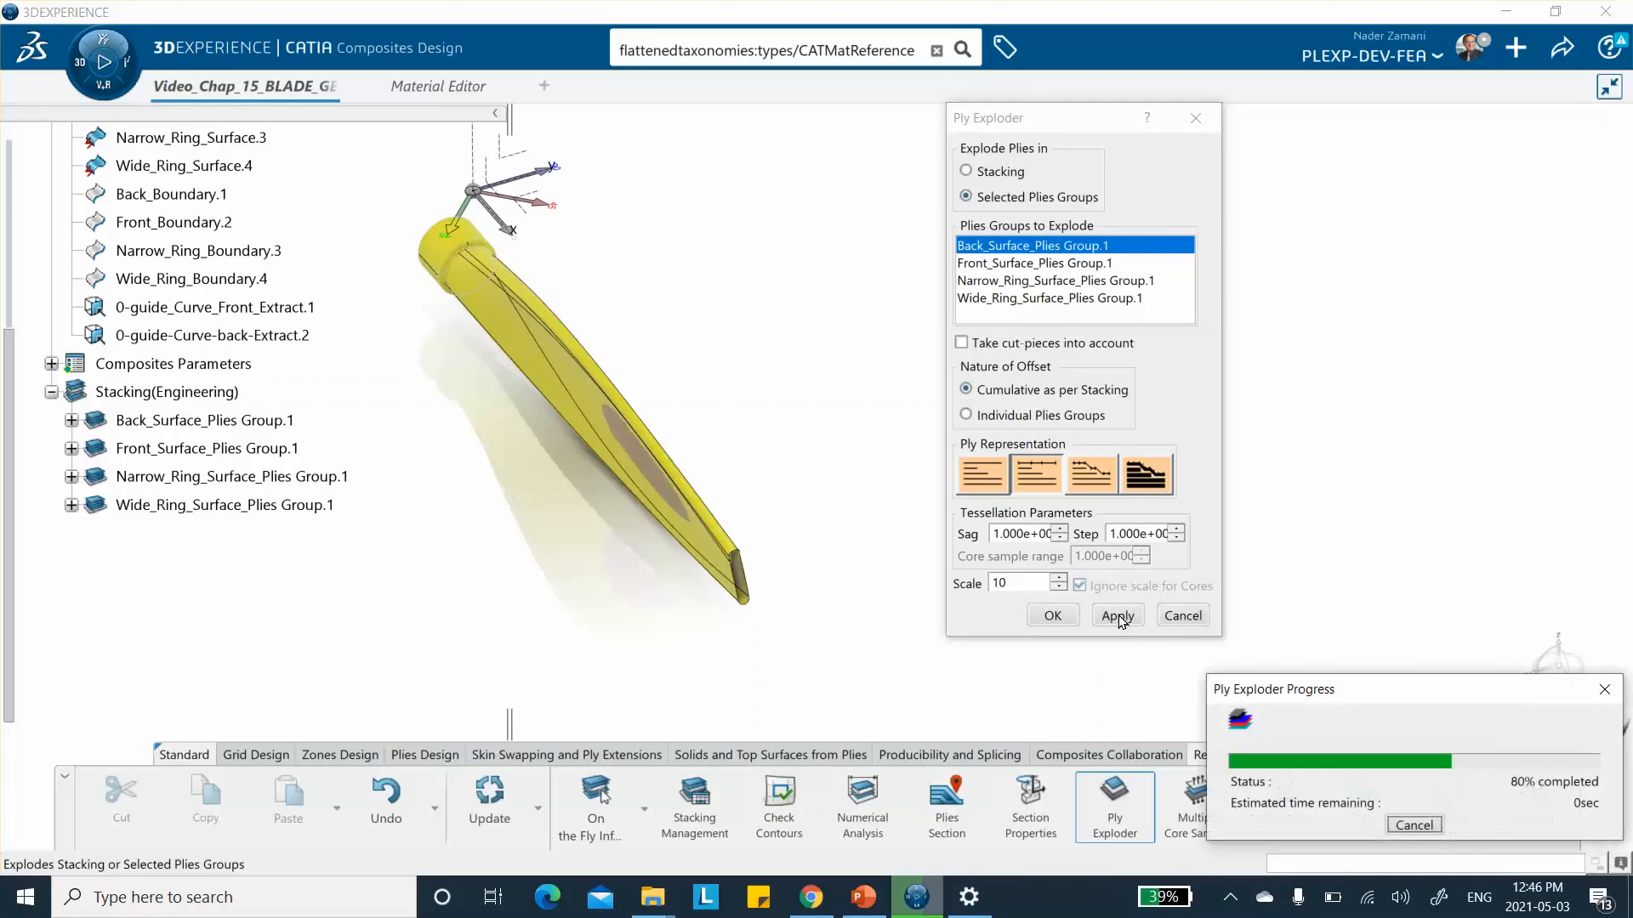
{"action": "middle_click_drag", "start_coordinate": [805, 485], "coordinate": [782, 544], "text": "ctrl"}
{"action": "middle_click_drag", "start_coordinate": [685, 416], "coordinate": [692, 361], "text": "ctrl"}
{"action": "left_click", "coordinate": [1183, 615]}
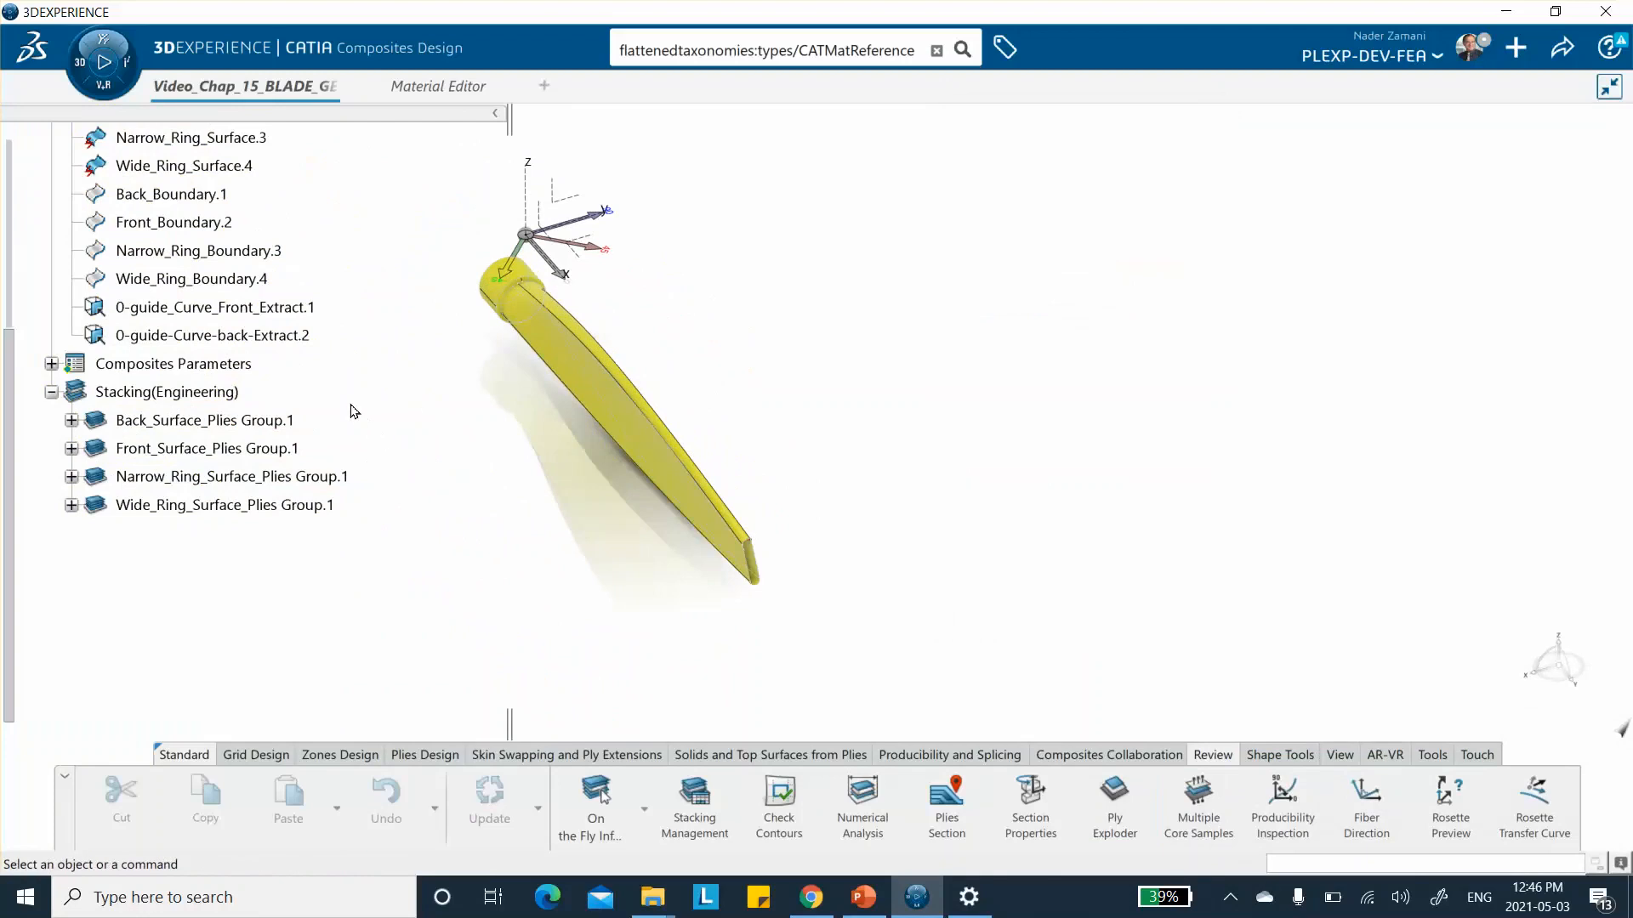
Step: Hide Front_Surface.2 in Geometrical Set.1 to expose the inside of the blade
{"action": "scroll", "coordinate": [295, 392], "scroll_direction": "up", "scroll_amount": 3}
{"action": "right_click", "coordinate": [158, 336]}
{"action": "left_click", "coordinate": [196, 401]}
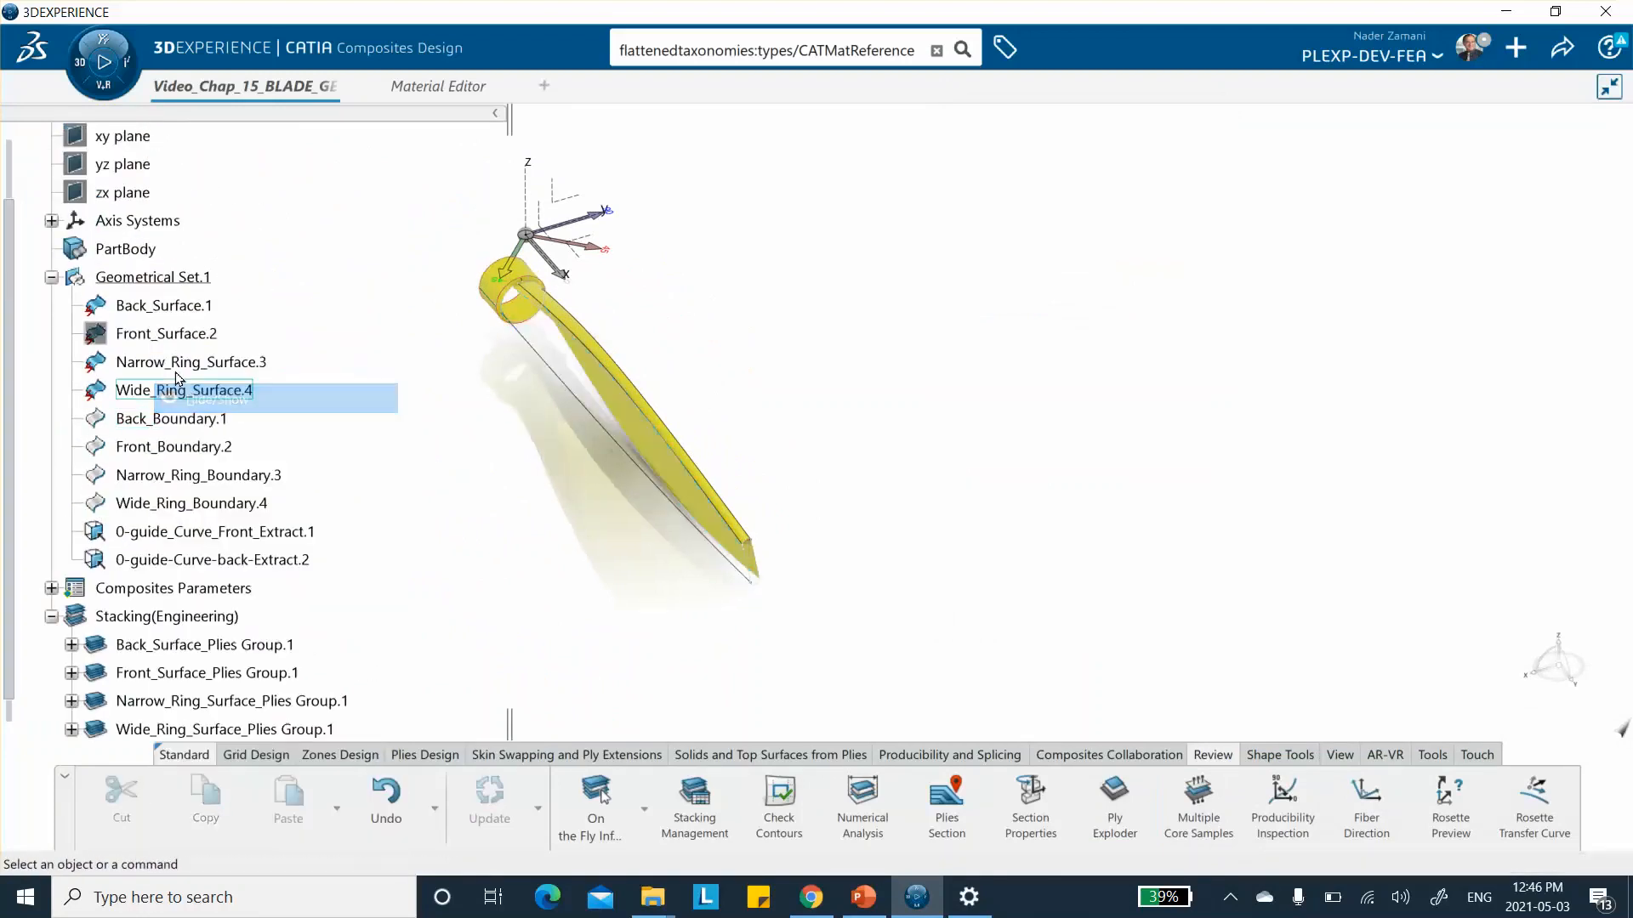
{"action": "right_click", "coordinate": [173, 360]}
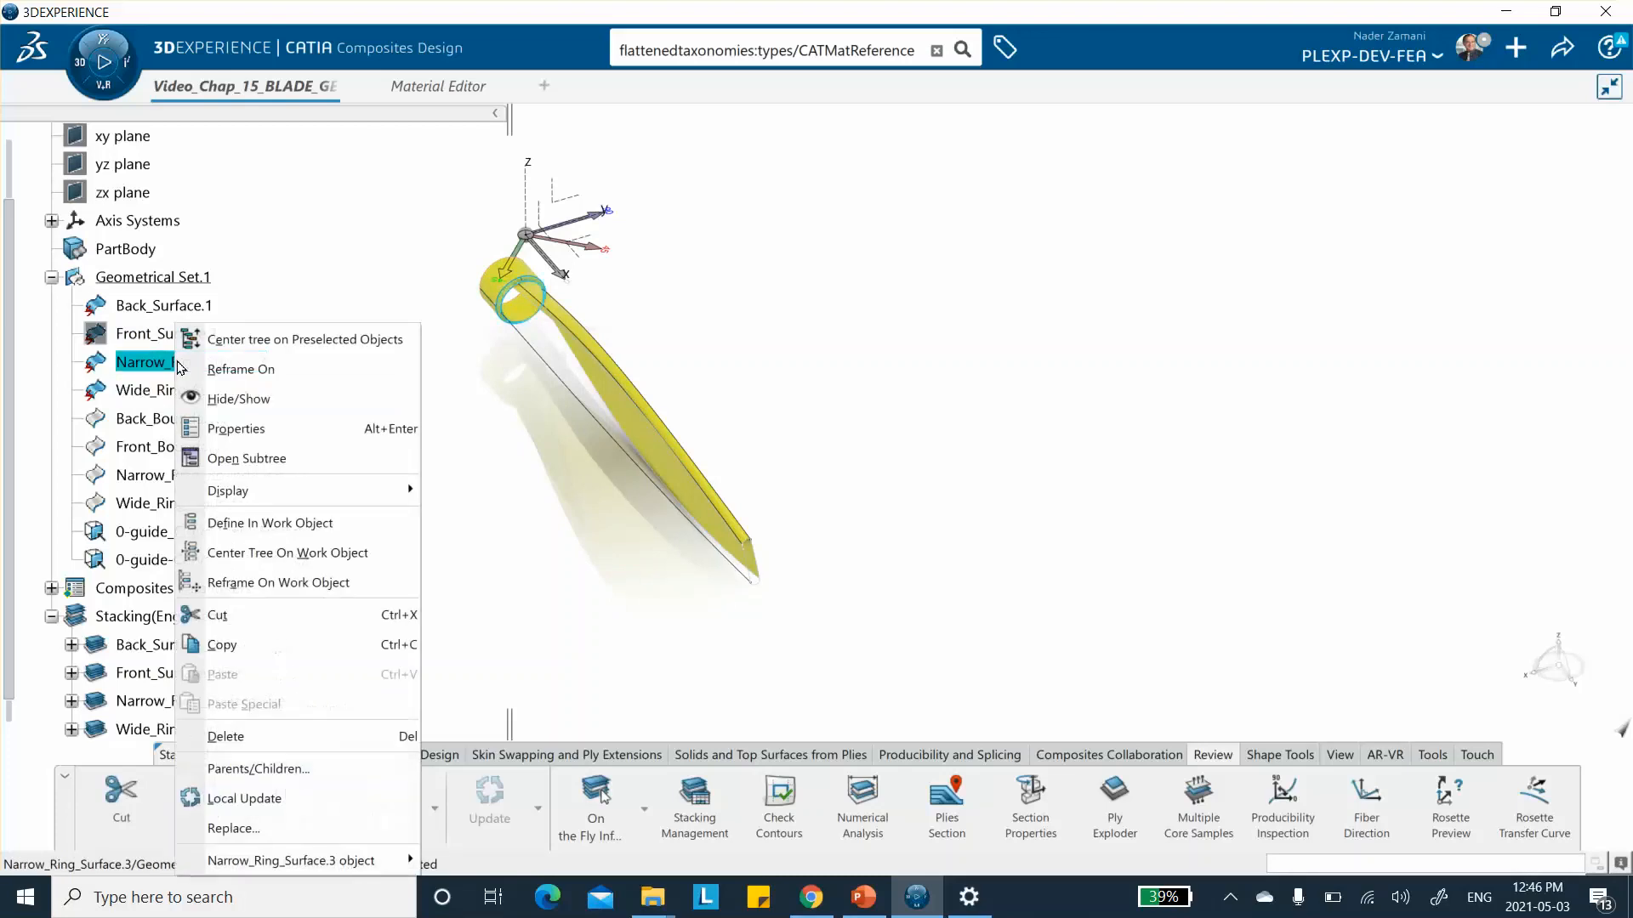
{"action": "left_click", "coordinate": [933, 510]}
{"action": "middle_click_drag", "start_coordinate": [515, 427], "coordinate": [517, 333]}
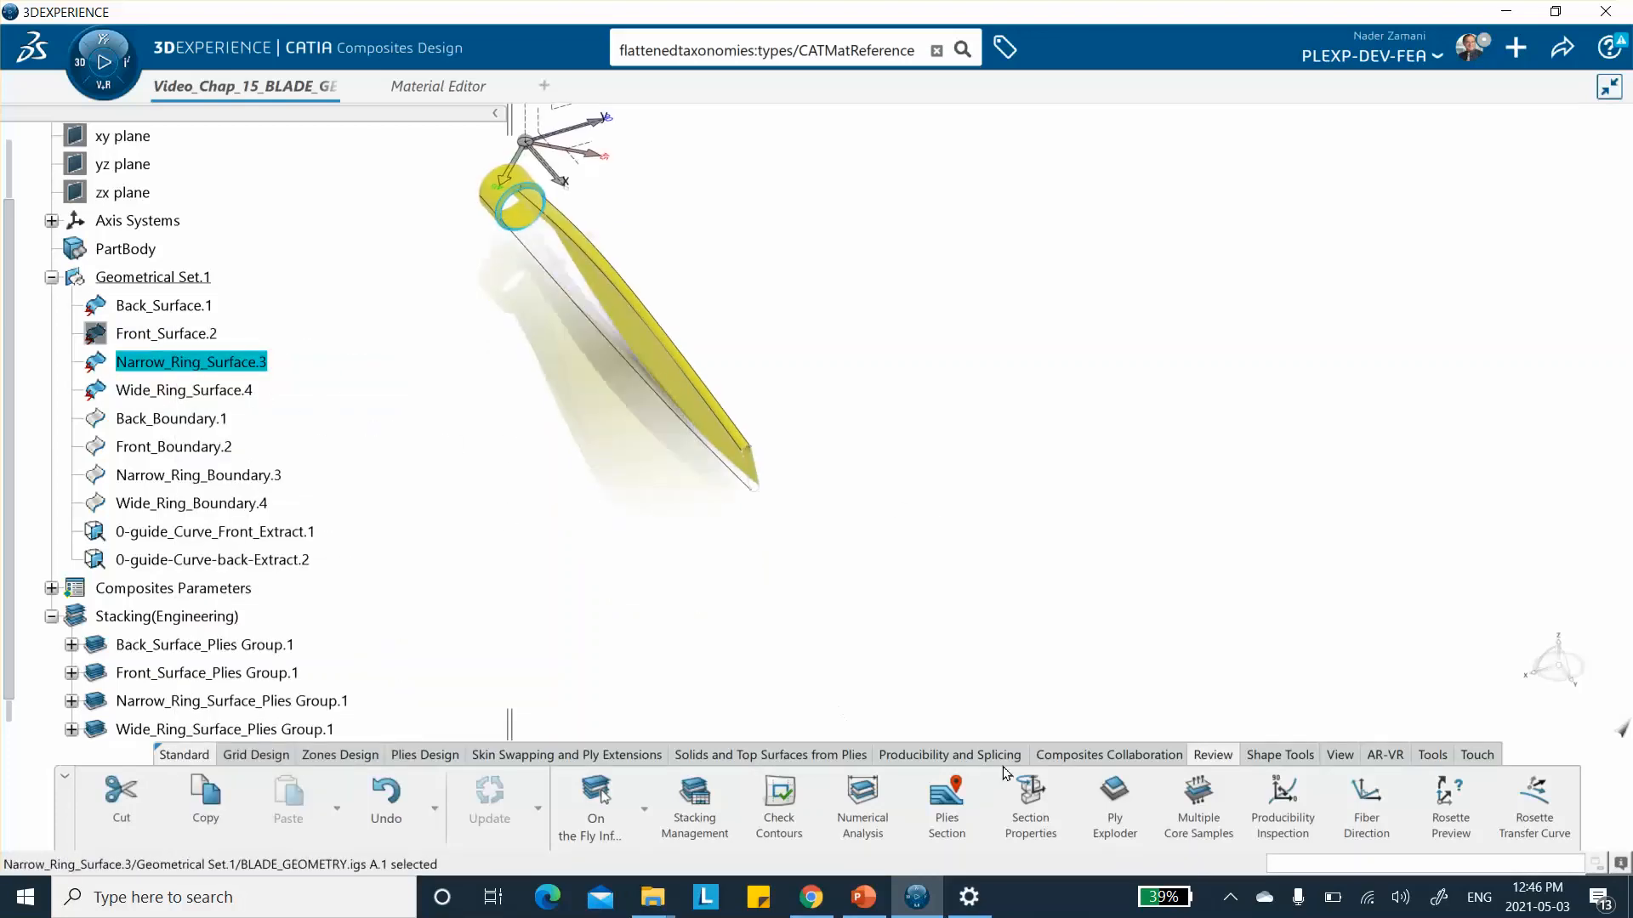
Step: Run the Ply Exploder on Back_Surface_Plies Group.1 again with the front surface hidden
{"action": "left_click", "coordinate": [1119, 803]}
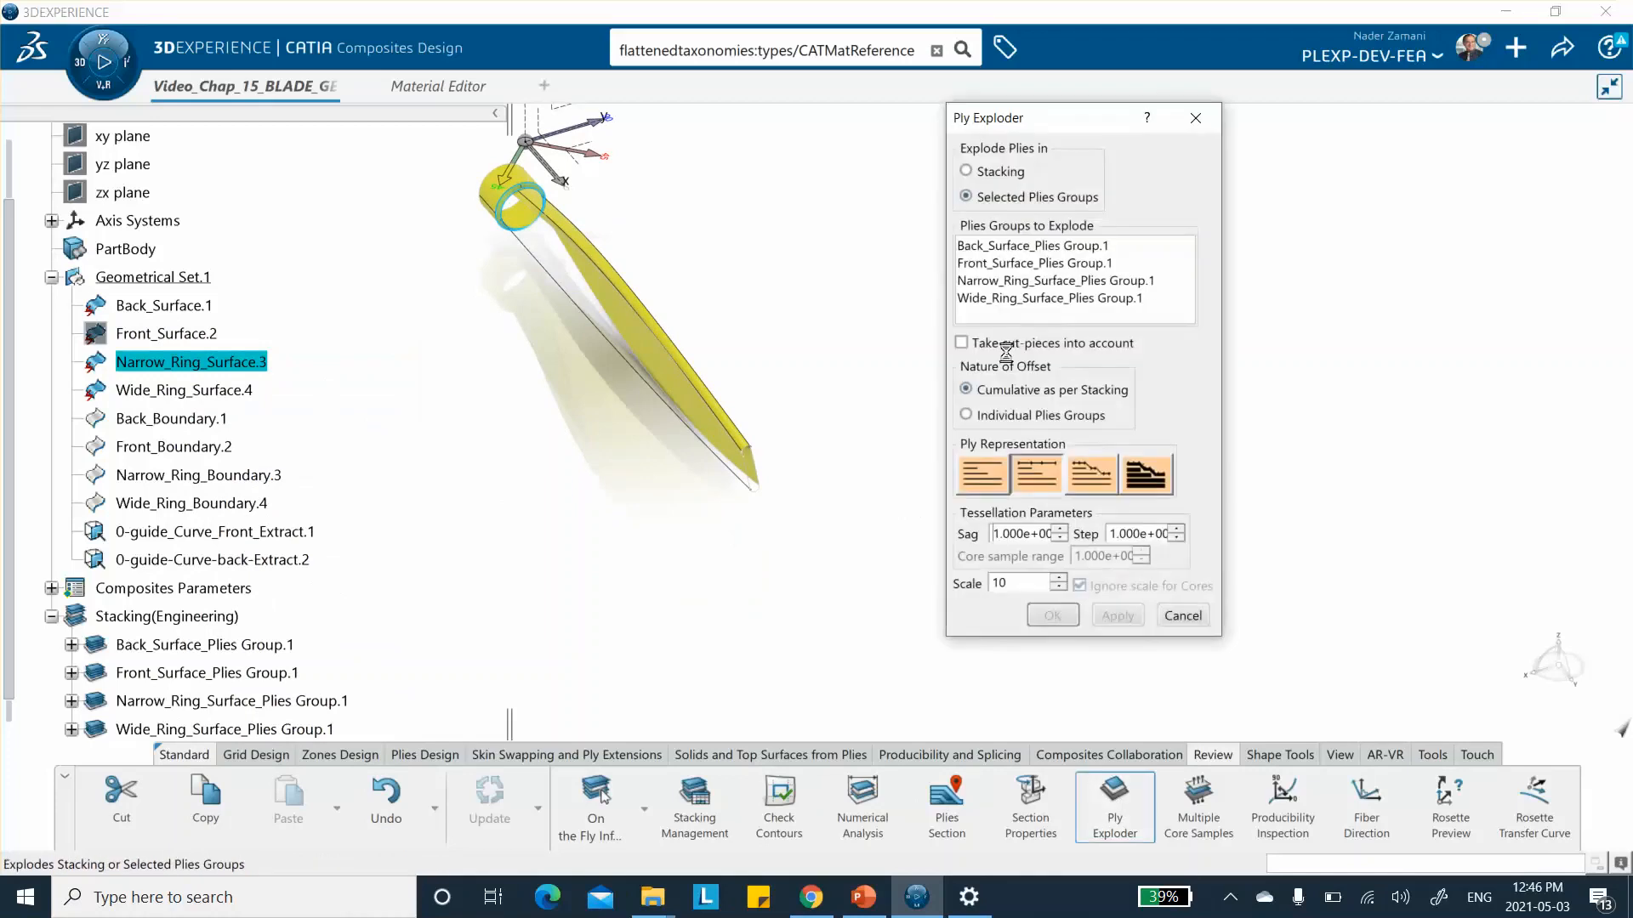
{"action": "left_click", "coordinate": [1026, 250]}
{"action": "left_click", "coordinate": [1117, 614]}
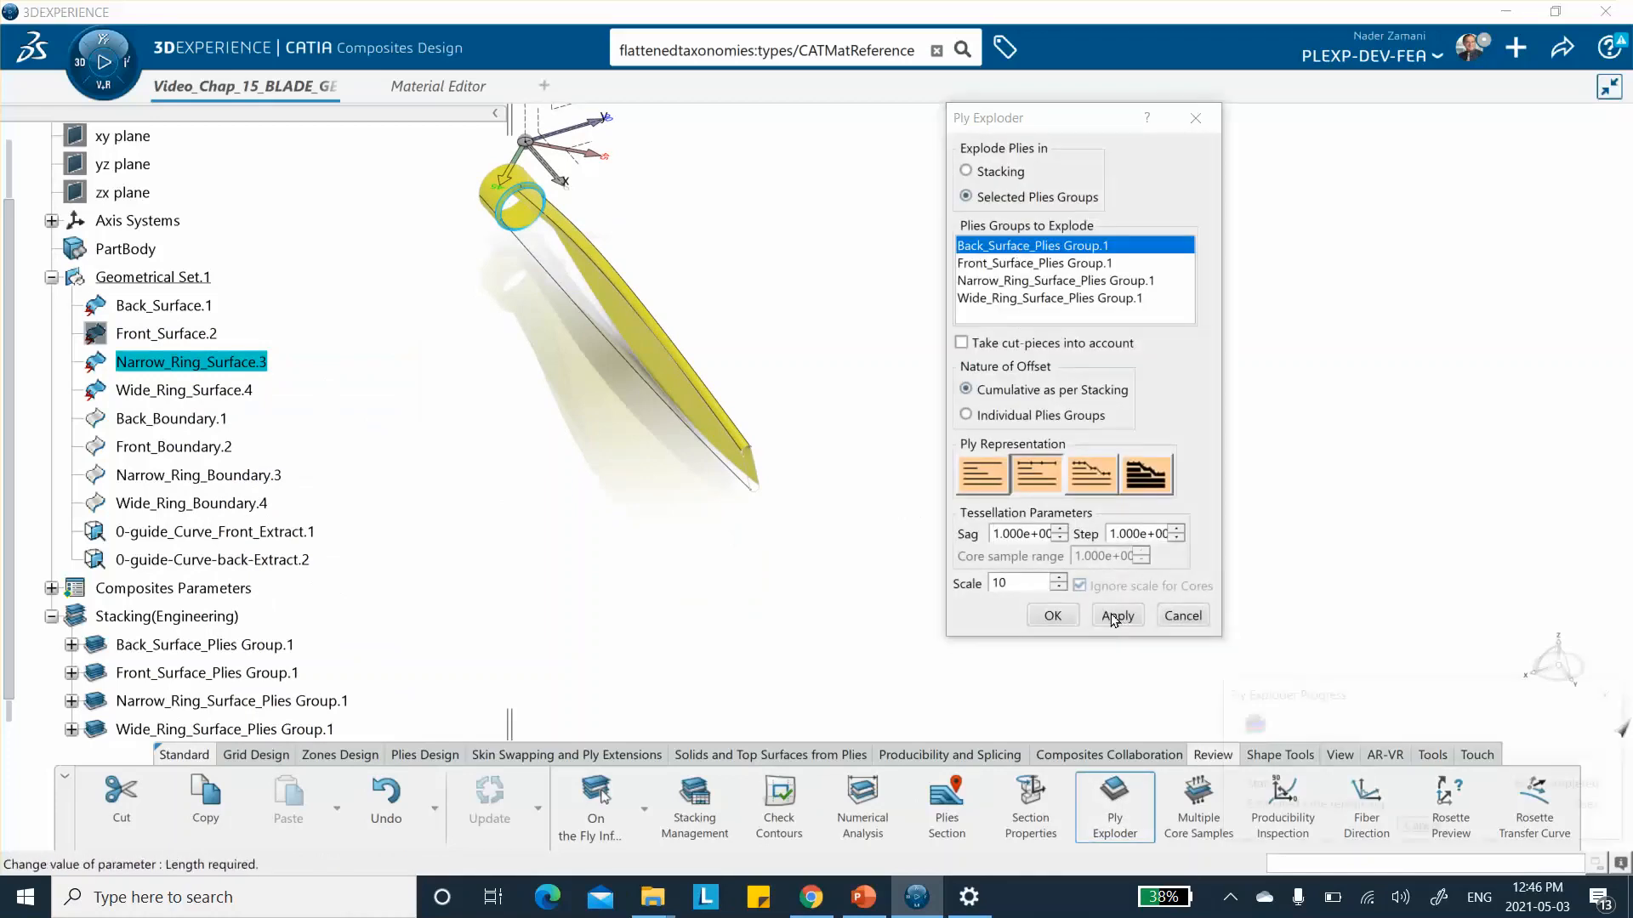
{"action": "middle_click_drag", "start_coordinate": [784, 531], "coordinate": [793, 523]}
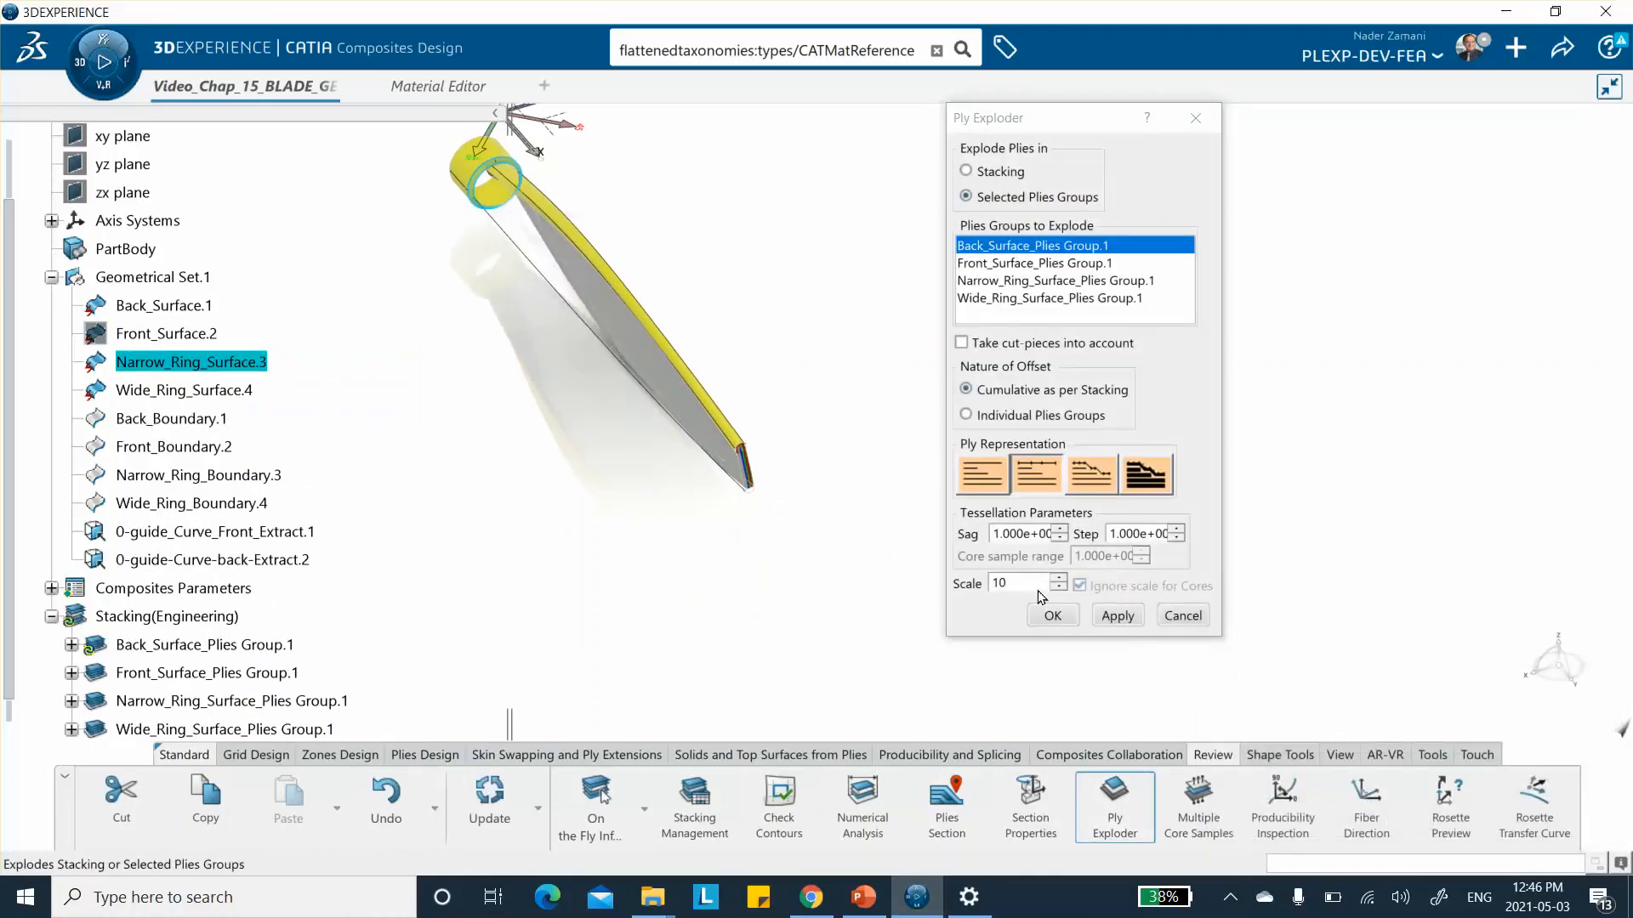
Step: Set the ply explosion scale to 60, apply it, and examine the separated back surface plies at the blade's end
{"action": "left_click_drag", "start_coordinate": [1029, 584], "coordinate": [916, 579]}
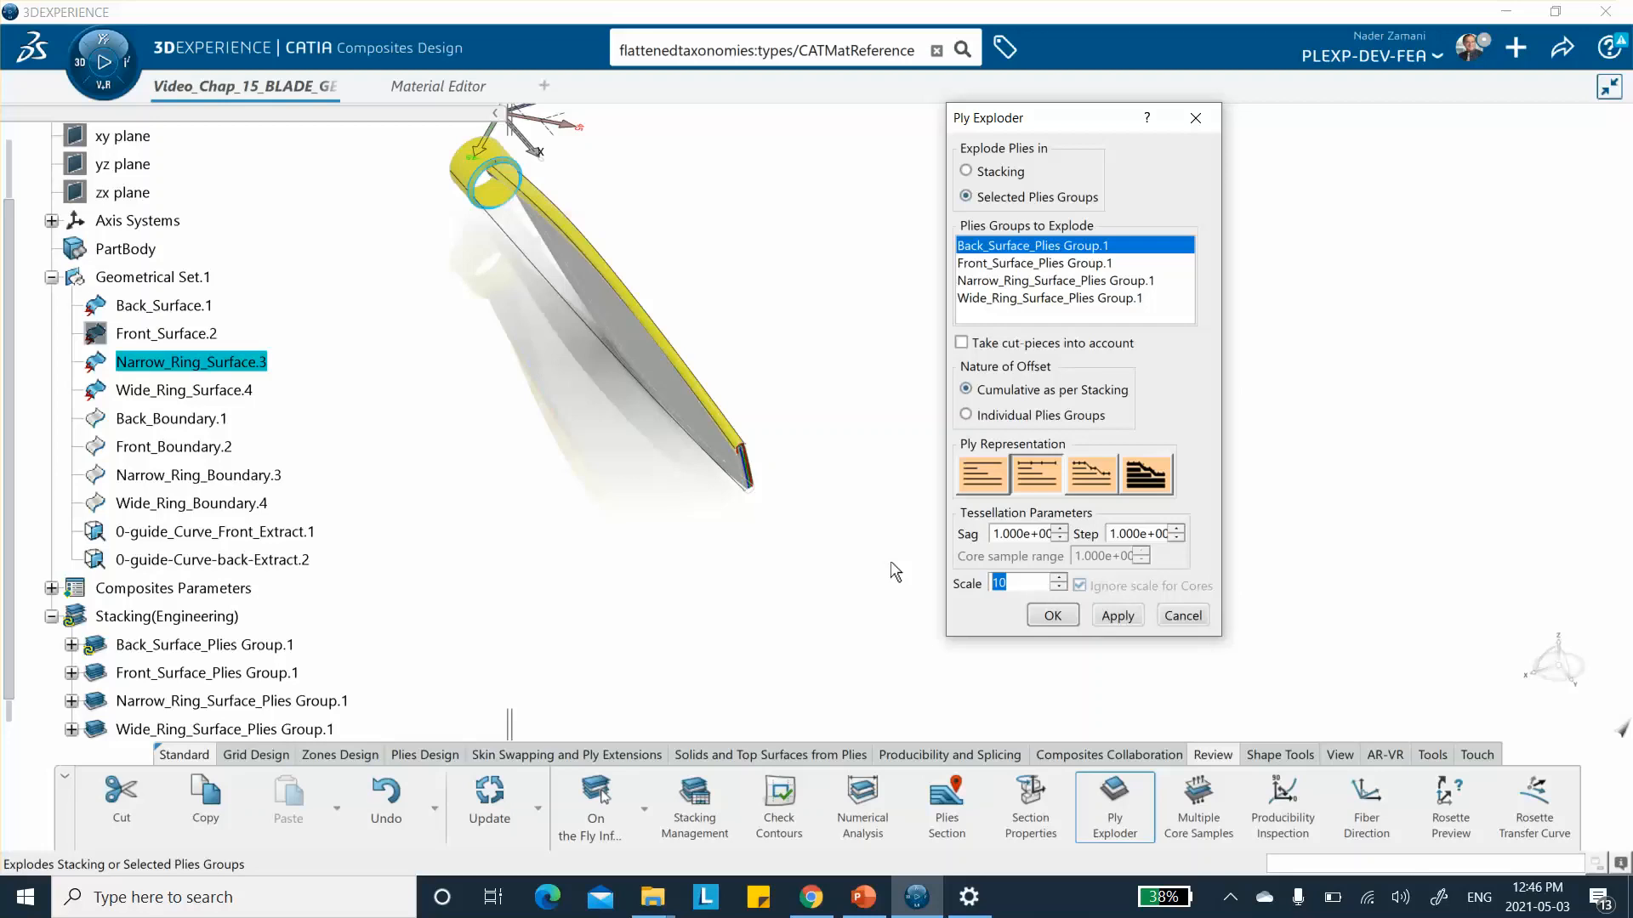
{"action": "type", "text": "60"}
{"action": "left_click", "coordinate": [1099, 613]}
{"action": "mouse_move", "coordinate": [846, 593]}
{"action": "middle_mouse_down"}
{"action": "mouse_move", "coordinate": [820, 489]}
{"action": "mouse_move", "coordinate": [779, 529]}
{"action": "mouse_move", "coordinate": [606, 477]}
{"action": "mouse_move", "coordinate": [740, 518]}
{"action": "mouse_move", "coordinate": [894, 493]}
{"action": "mouse_move", "coordinate": [837, 474]}
{"action": "mouse_move", "coordinate": [845, 562]}
{"action": "middle_mouse_up"}
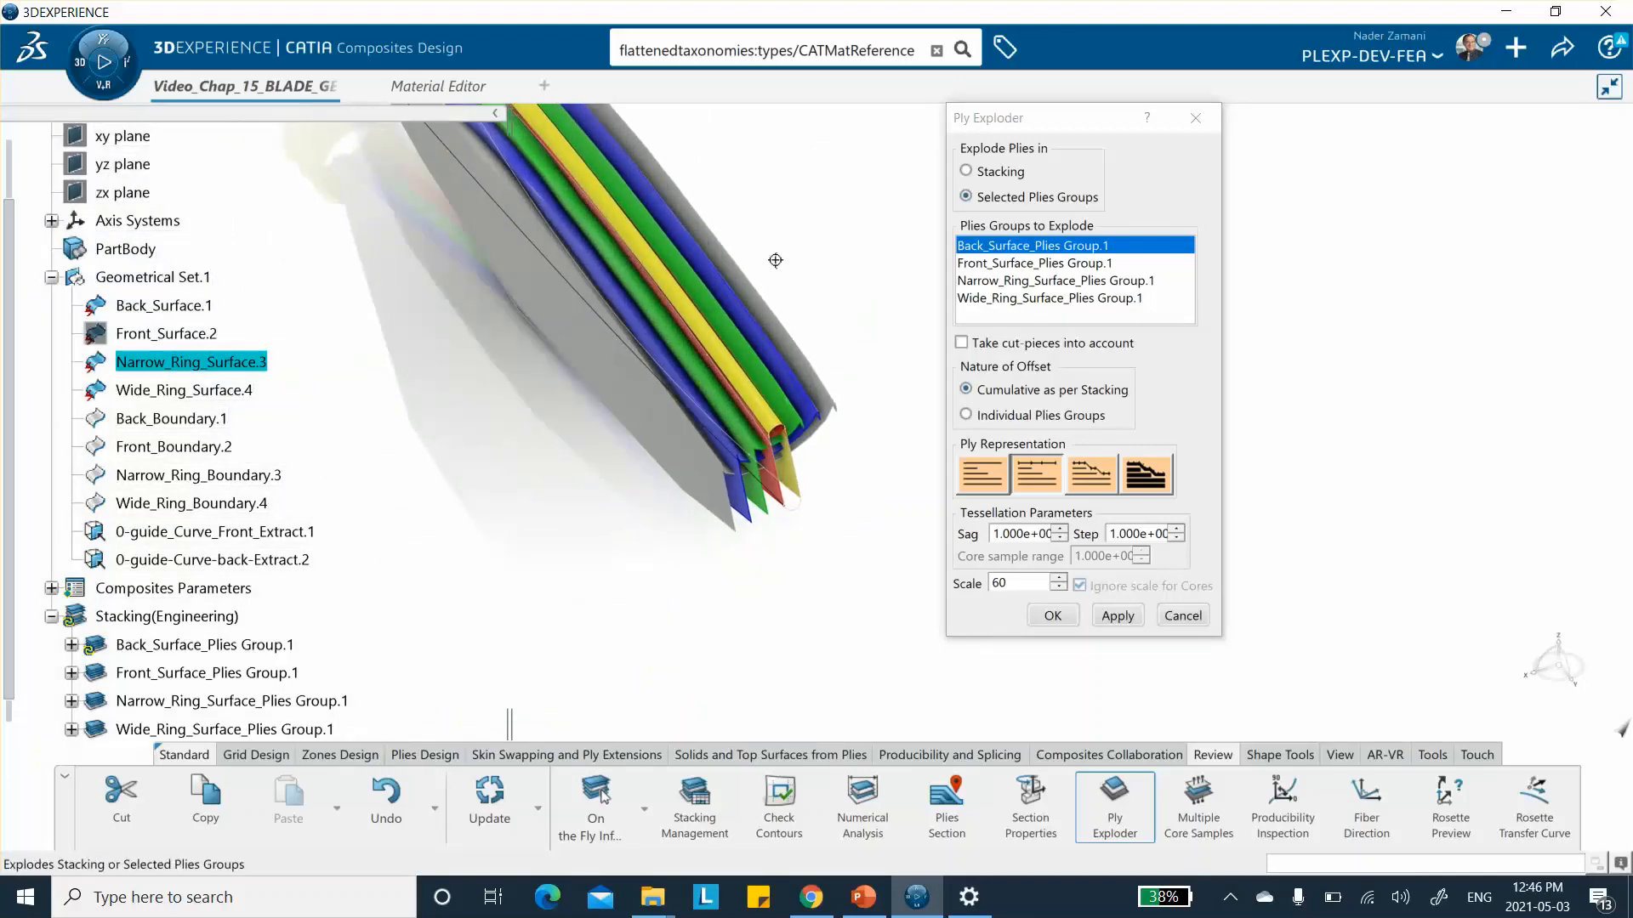
{"action": "middle_click_drag", "start_coordinate": [697, 252], "coordinate": [539, 277]}
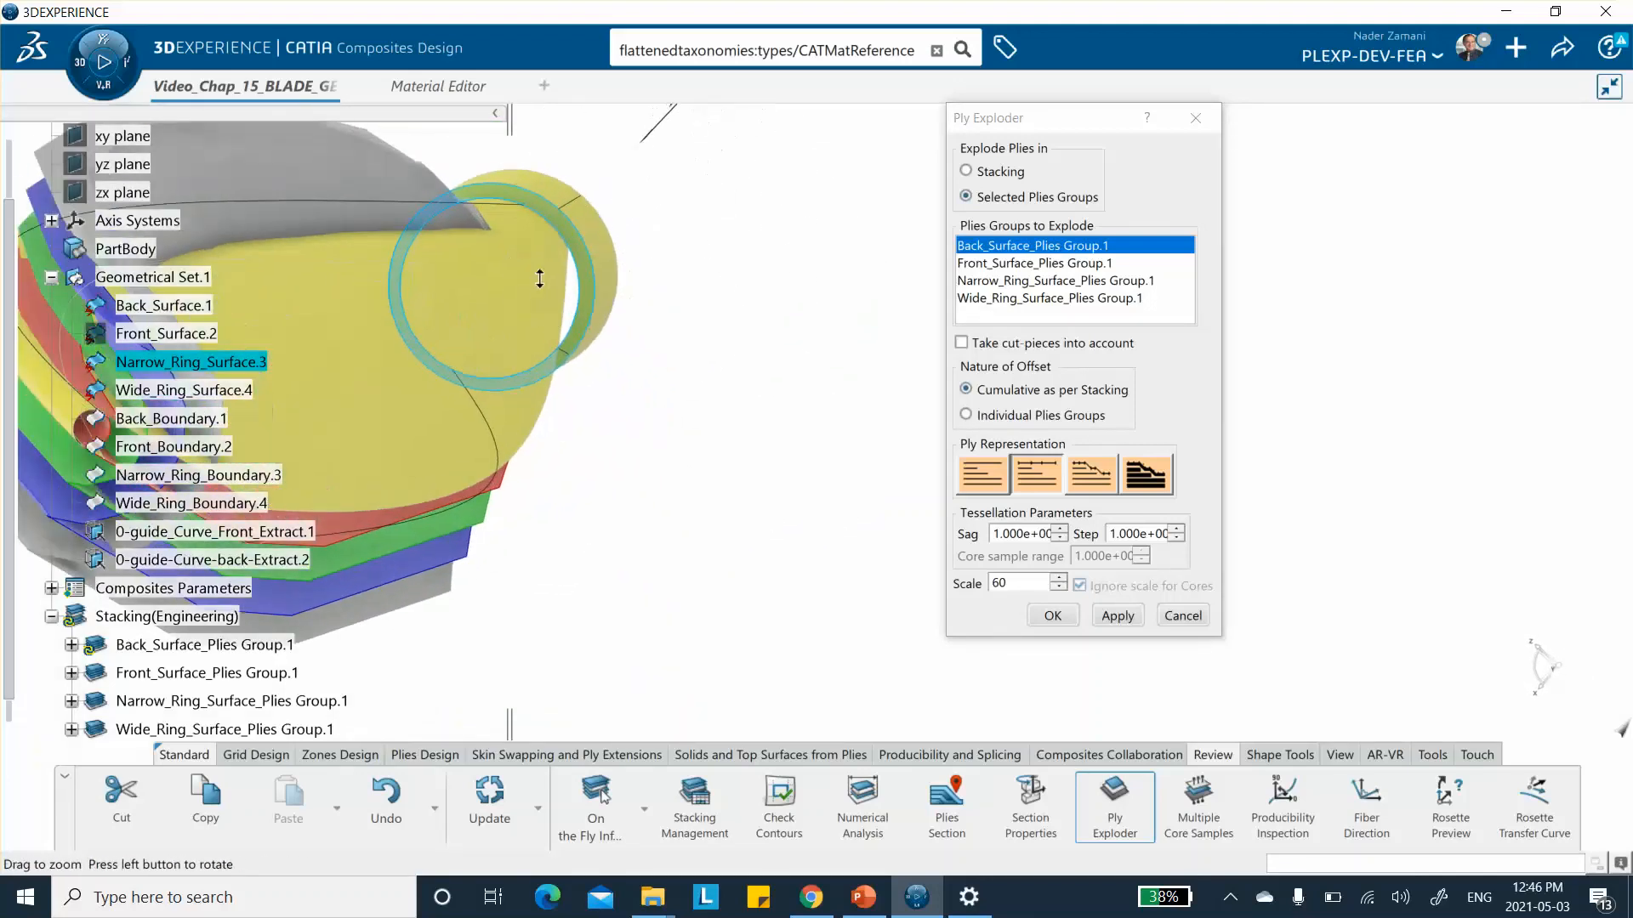
{"action": "middle_click_drag", "start_coordinate": [445, 360], "coordinate": [763, 291]}
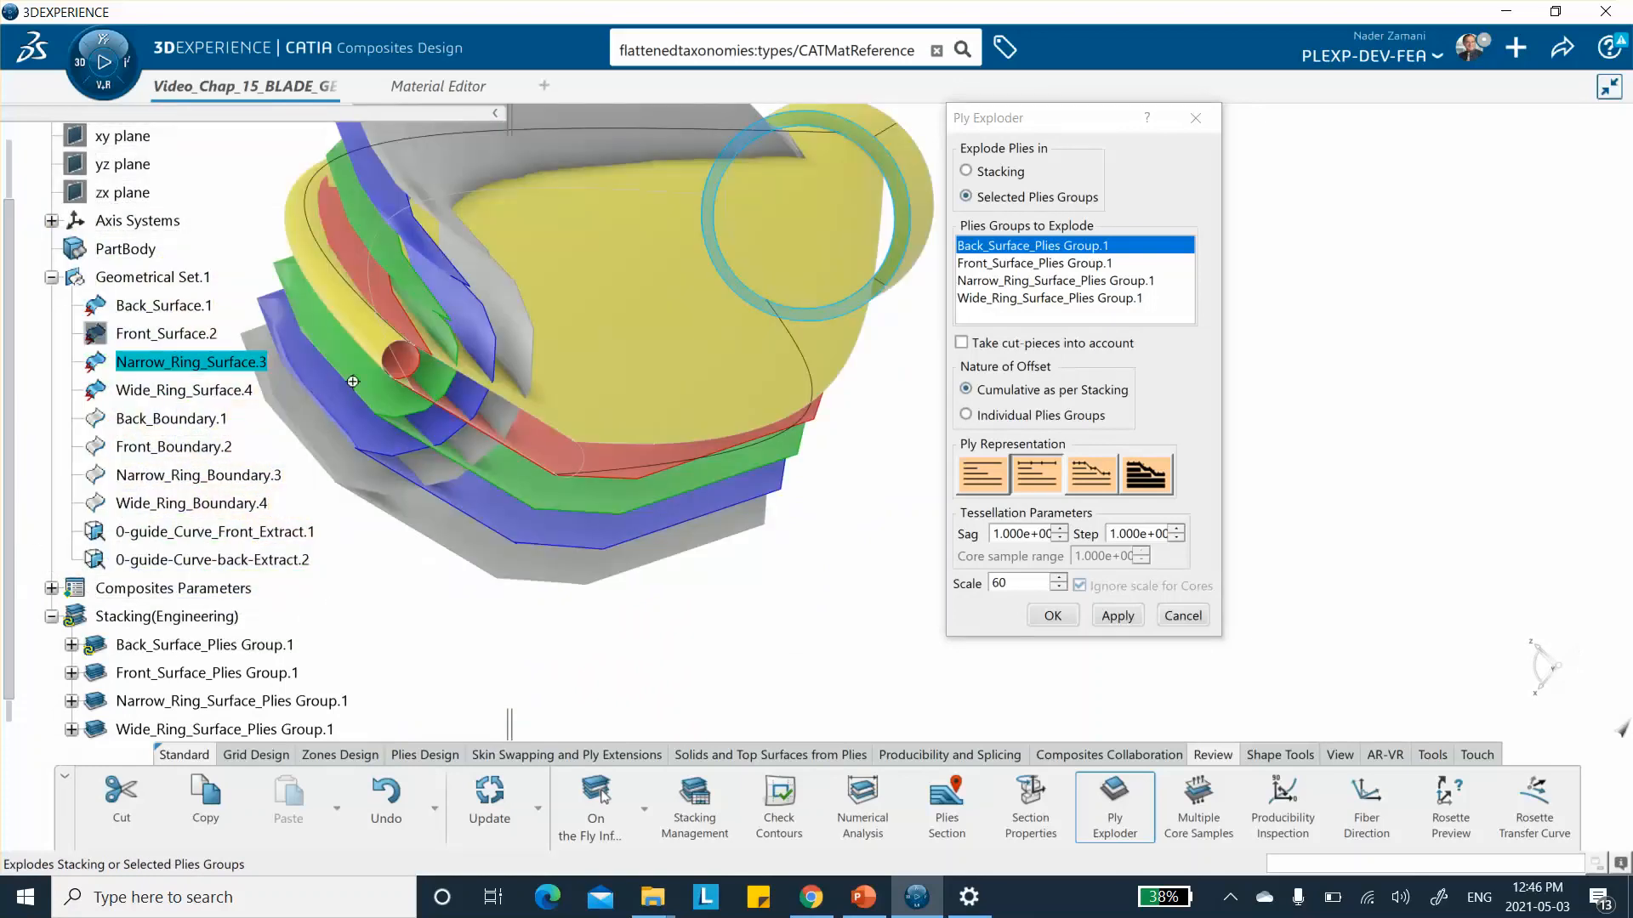
{"action": "middle_click_drag", "start_coordinate": [471, 381], "coordinate": [515, 402]}
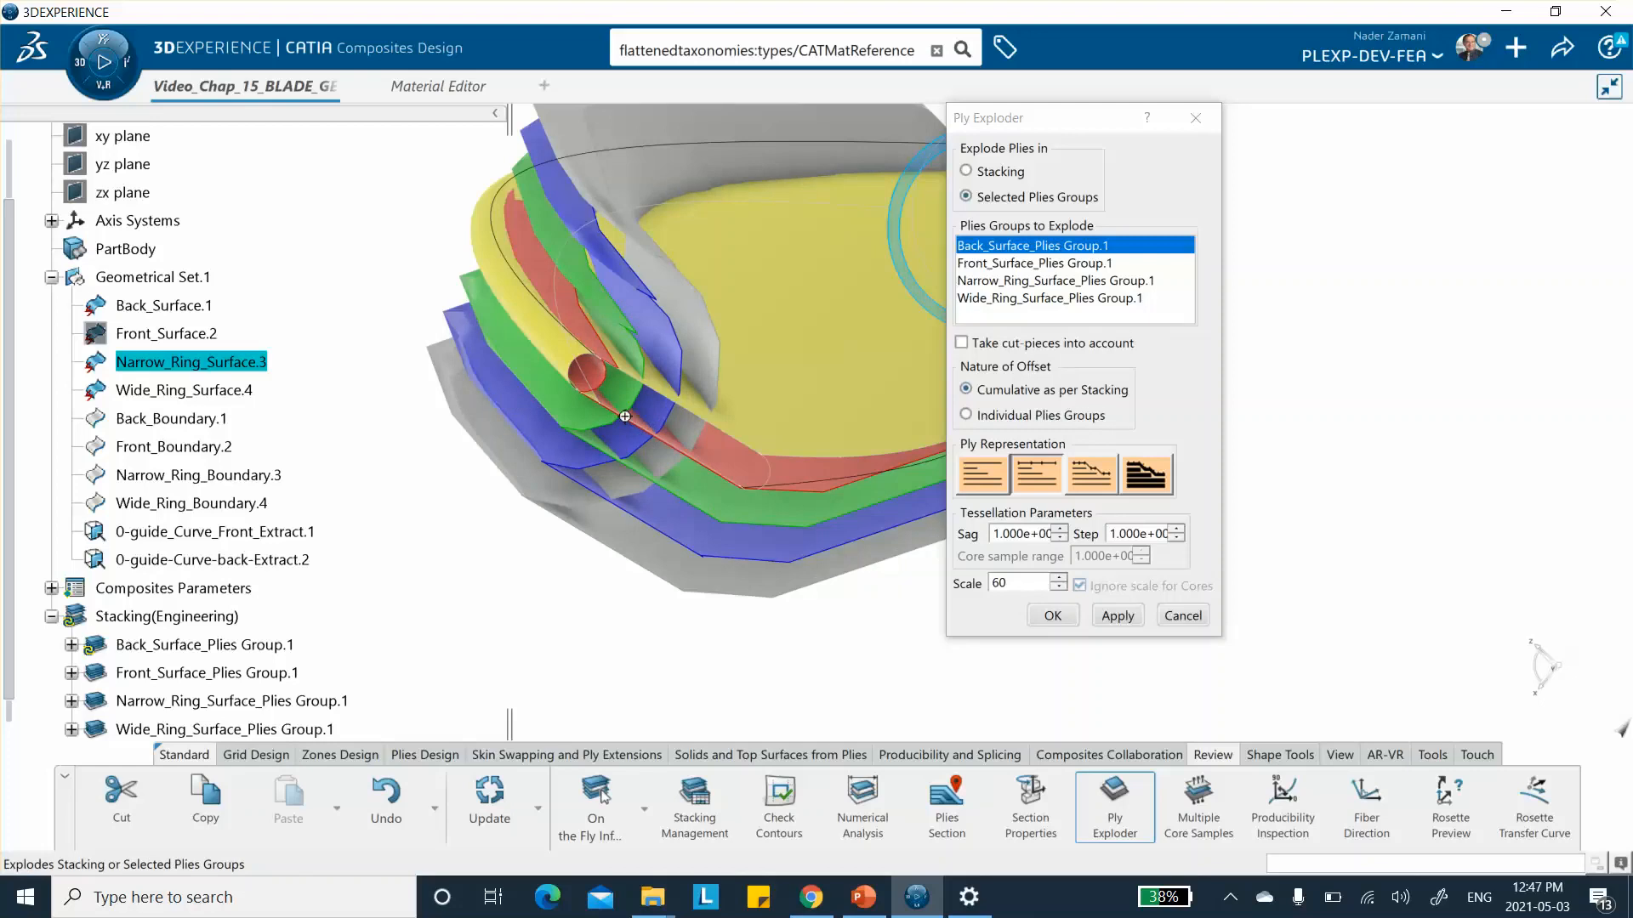
{"action": "middle_click_drag", "start_coordinate": [638, 421], "coordinate": [568, 385]}
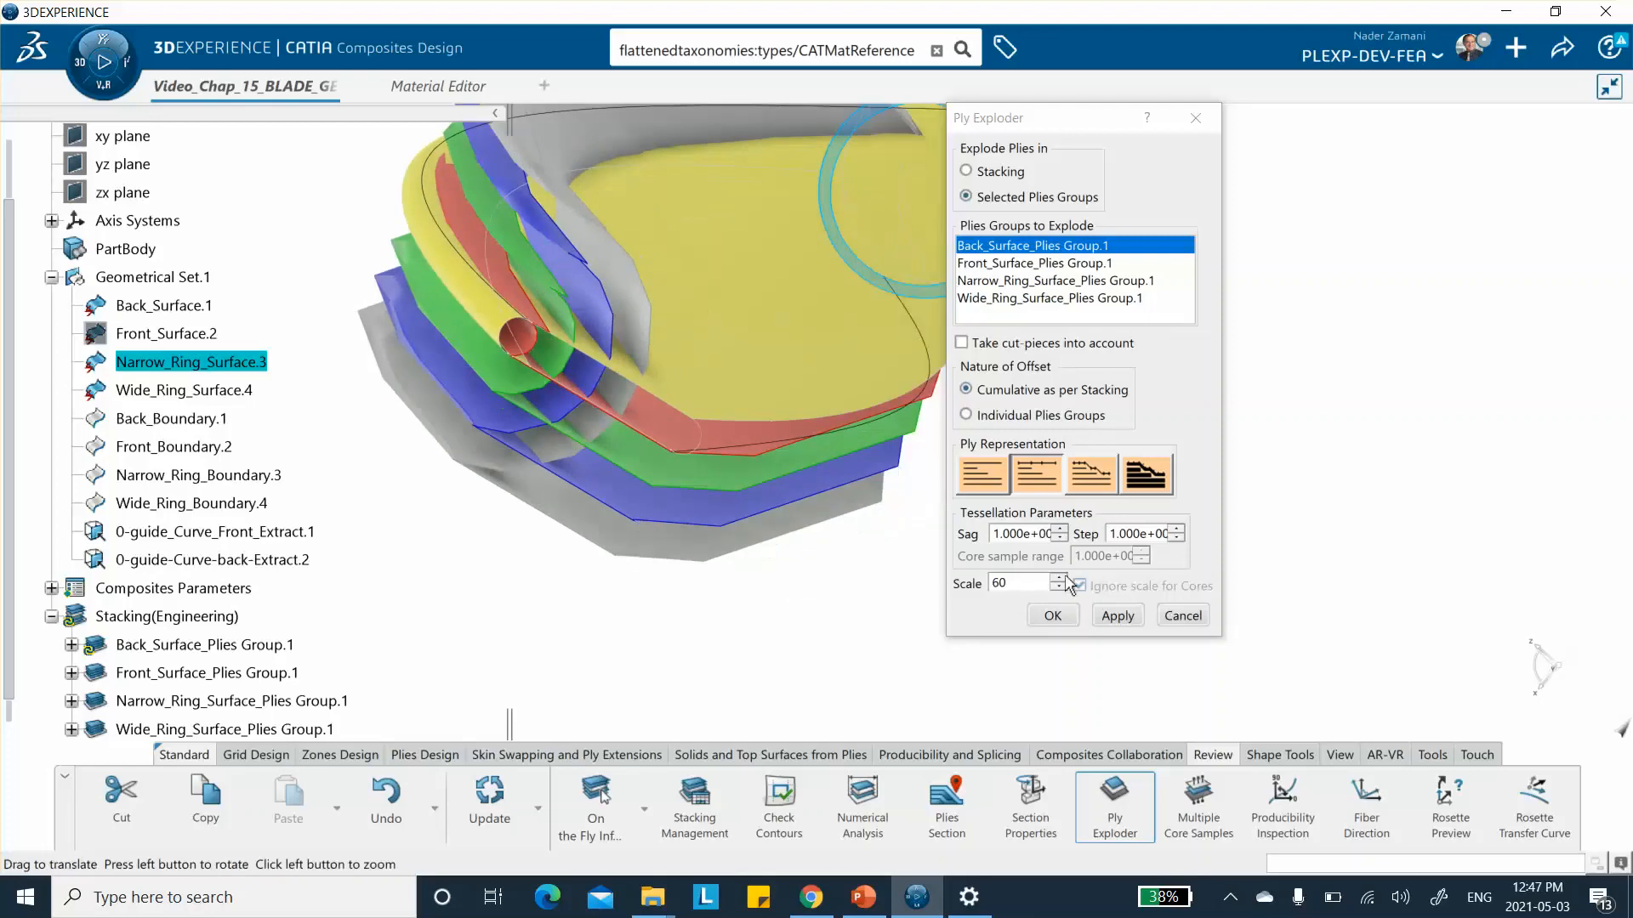
Step: Preview the back surface plies with the third ply representation at scale 20, examine their edges, and close the Ply Exploder without keeping the result
{"action": "left_click", "coordinate": [1084, 478]}
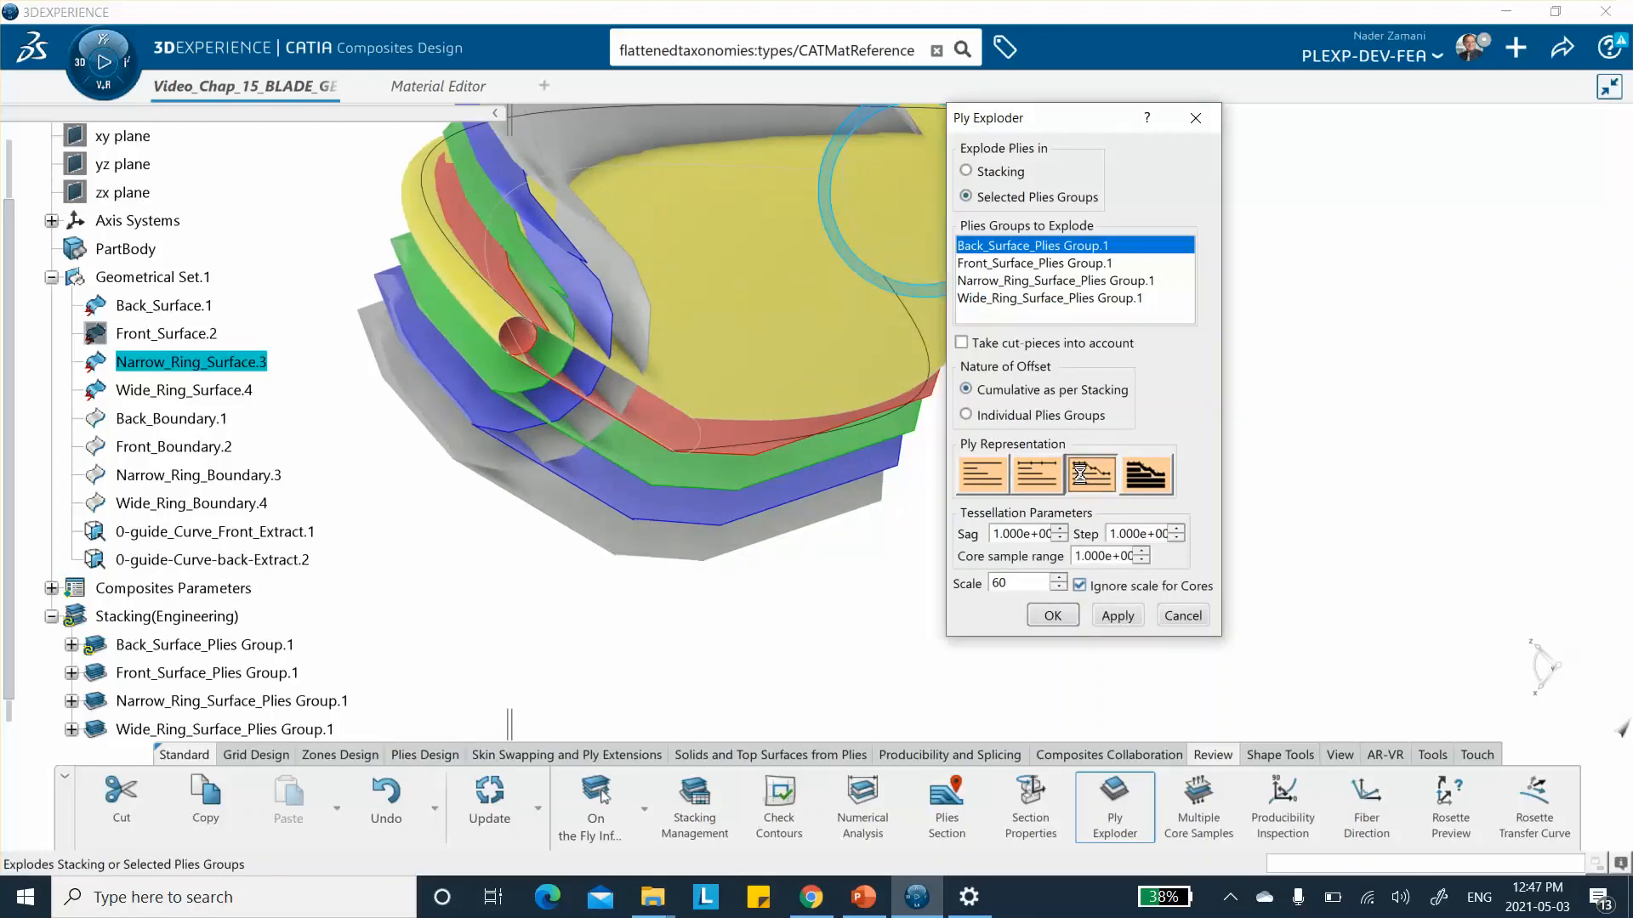
{"action": "double_click", "coordinate": [1017, 577]}
{"action": "type", "text": "20"}
{"action": "left_click", "coordinate": [1117, 616]}
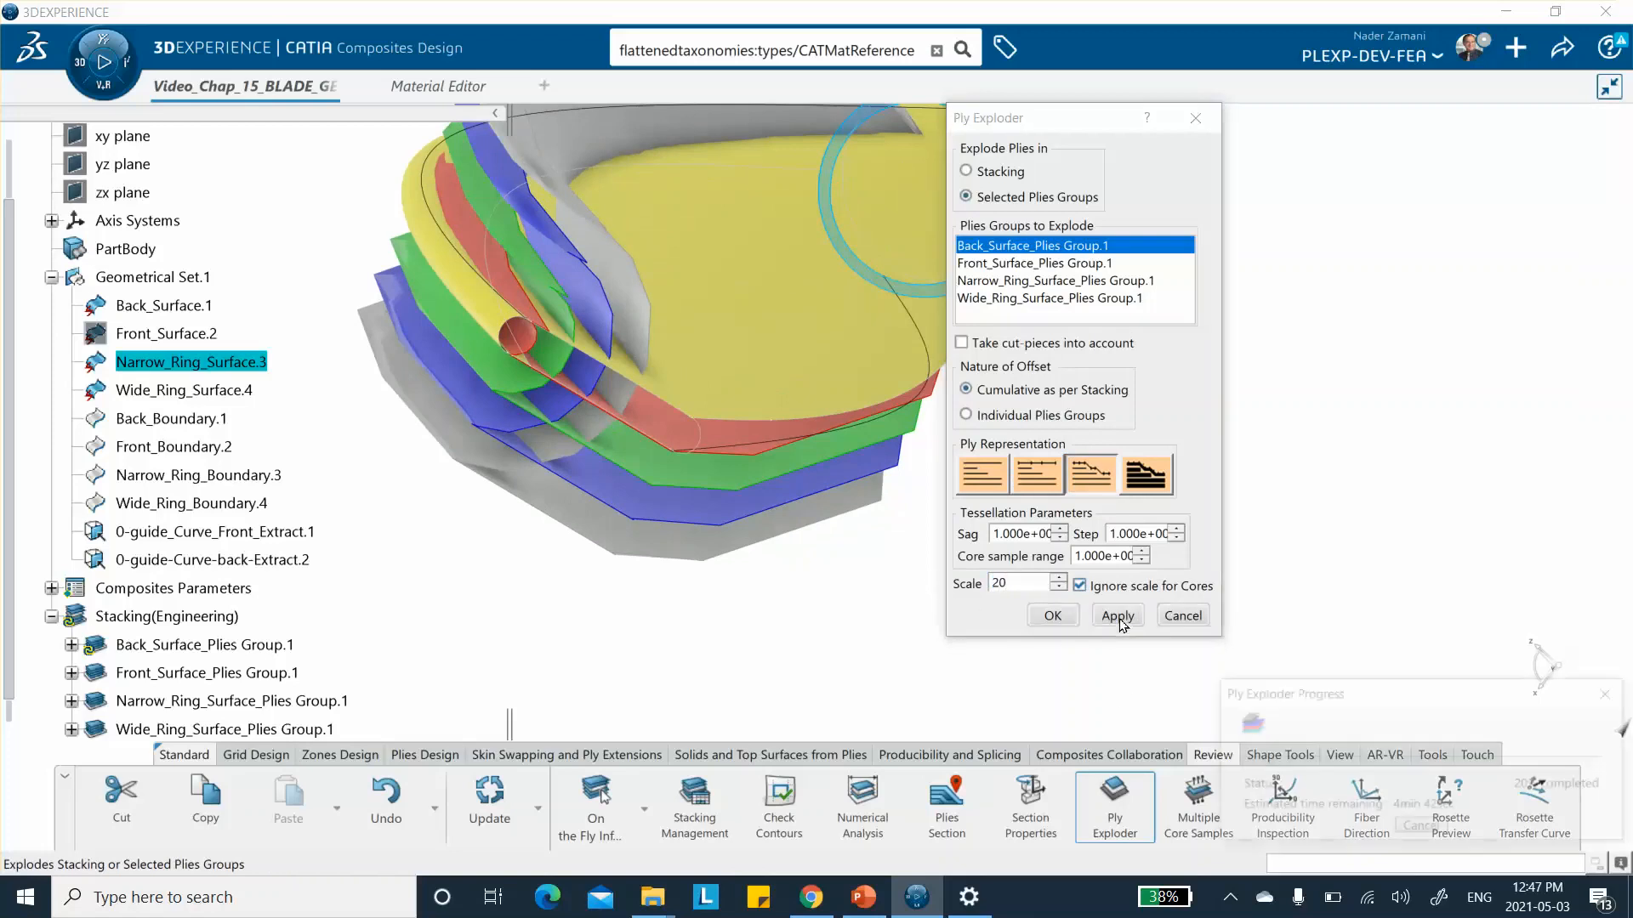
{"action": "scroll", "coordinate": [649, 476], "scroll_direction": "up", "scroll_amount": 5}
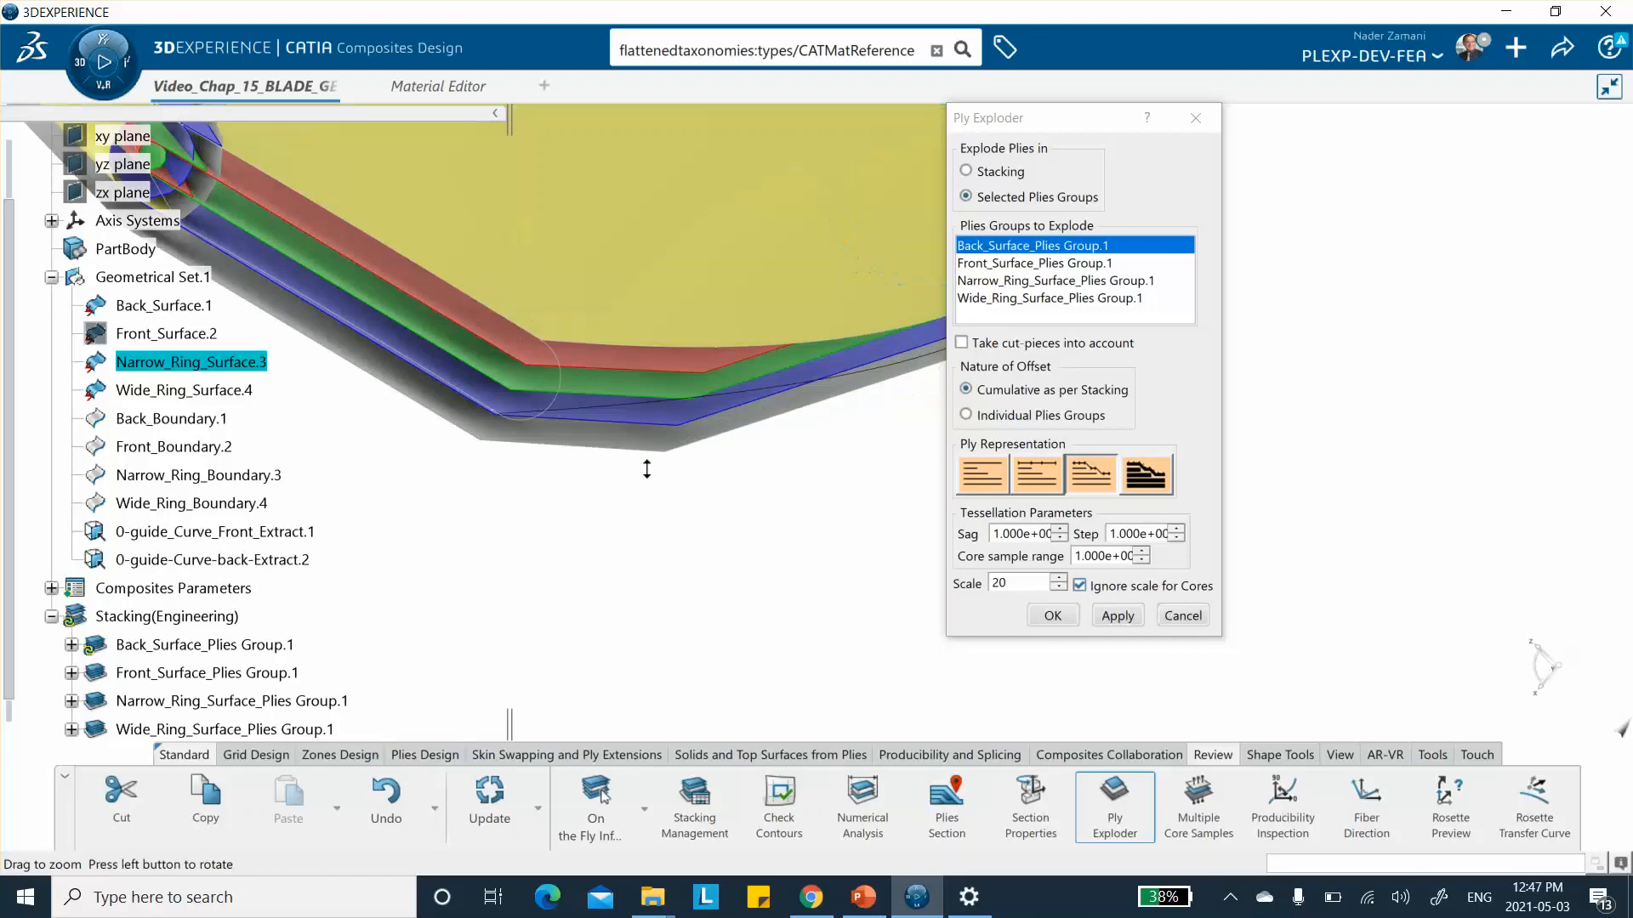
{"action": "middle_click_drag", "start_coordinate": [808, 484], "coordinate": [703, 357]}
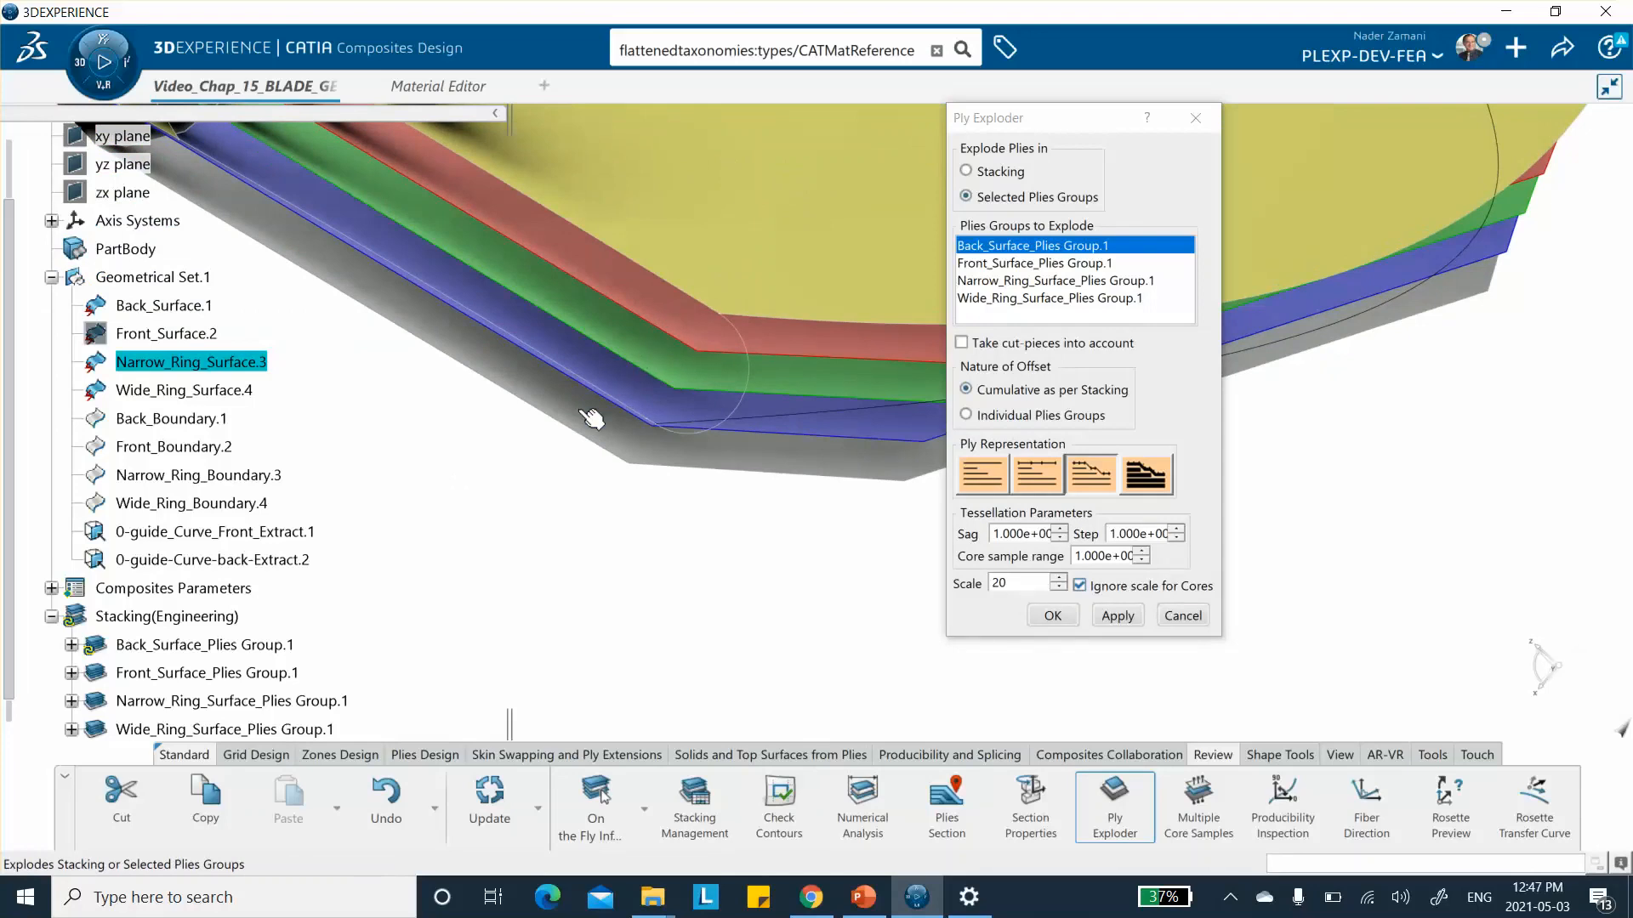
{"action": "left_click", "coordinate": [1180, 616]}
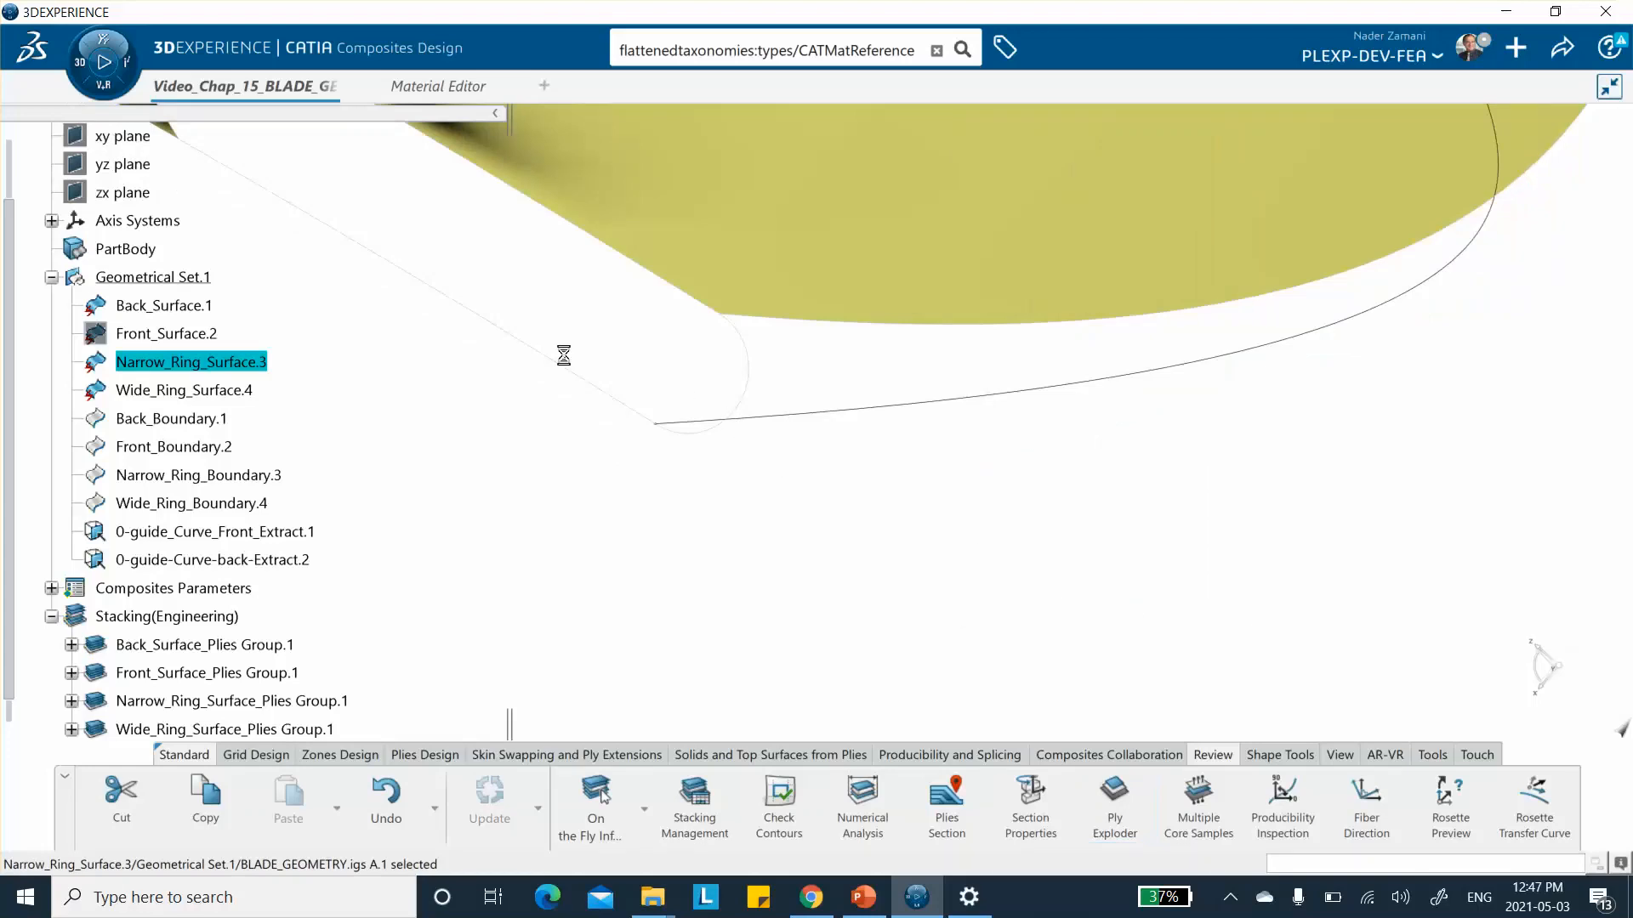
Step: Show the hidden Front_Surface.2 in Geometrical Set.1 again so the complete blade is displayed
{"action": "middle_click_drag", "start_coordinate": [569, 366], "coordinate": [547, 452]}
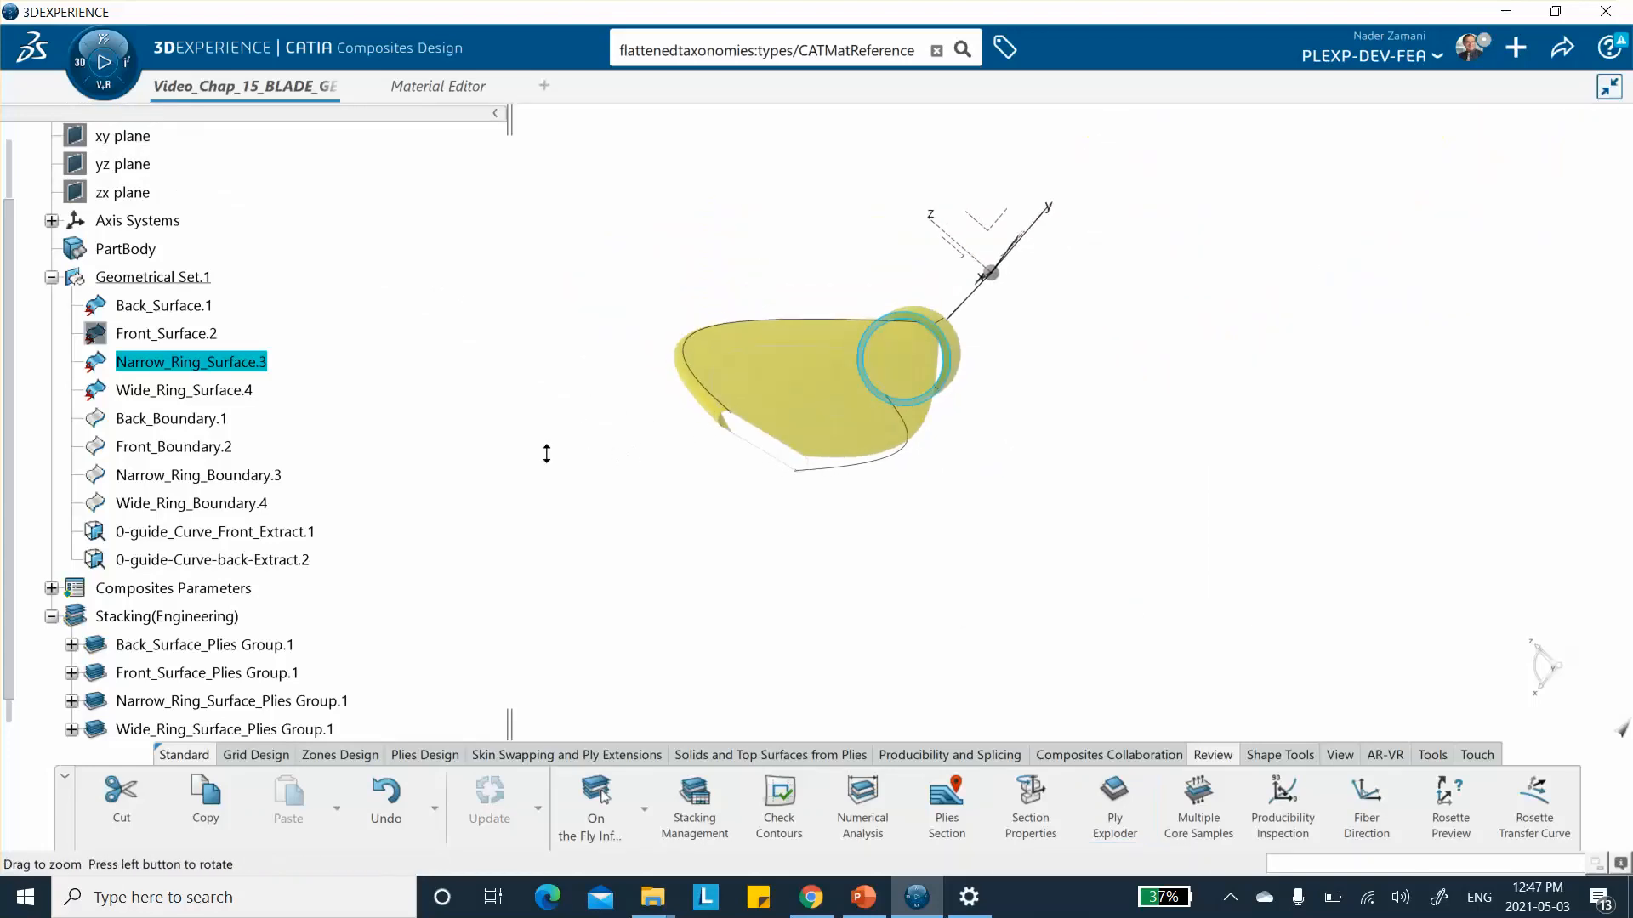
{"action": "left_click", "coordinate": [166, 336]}
{"action": "scroll", "coordinate": [177, 342], "scroll_direction": "up", "scroll_amount": 3}
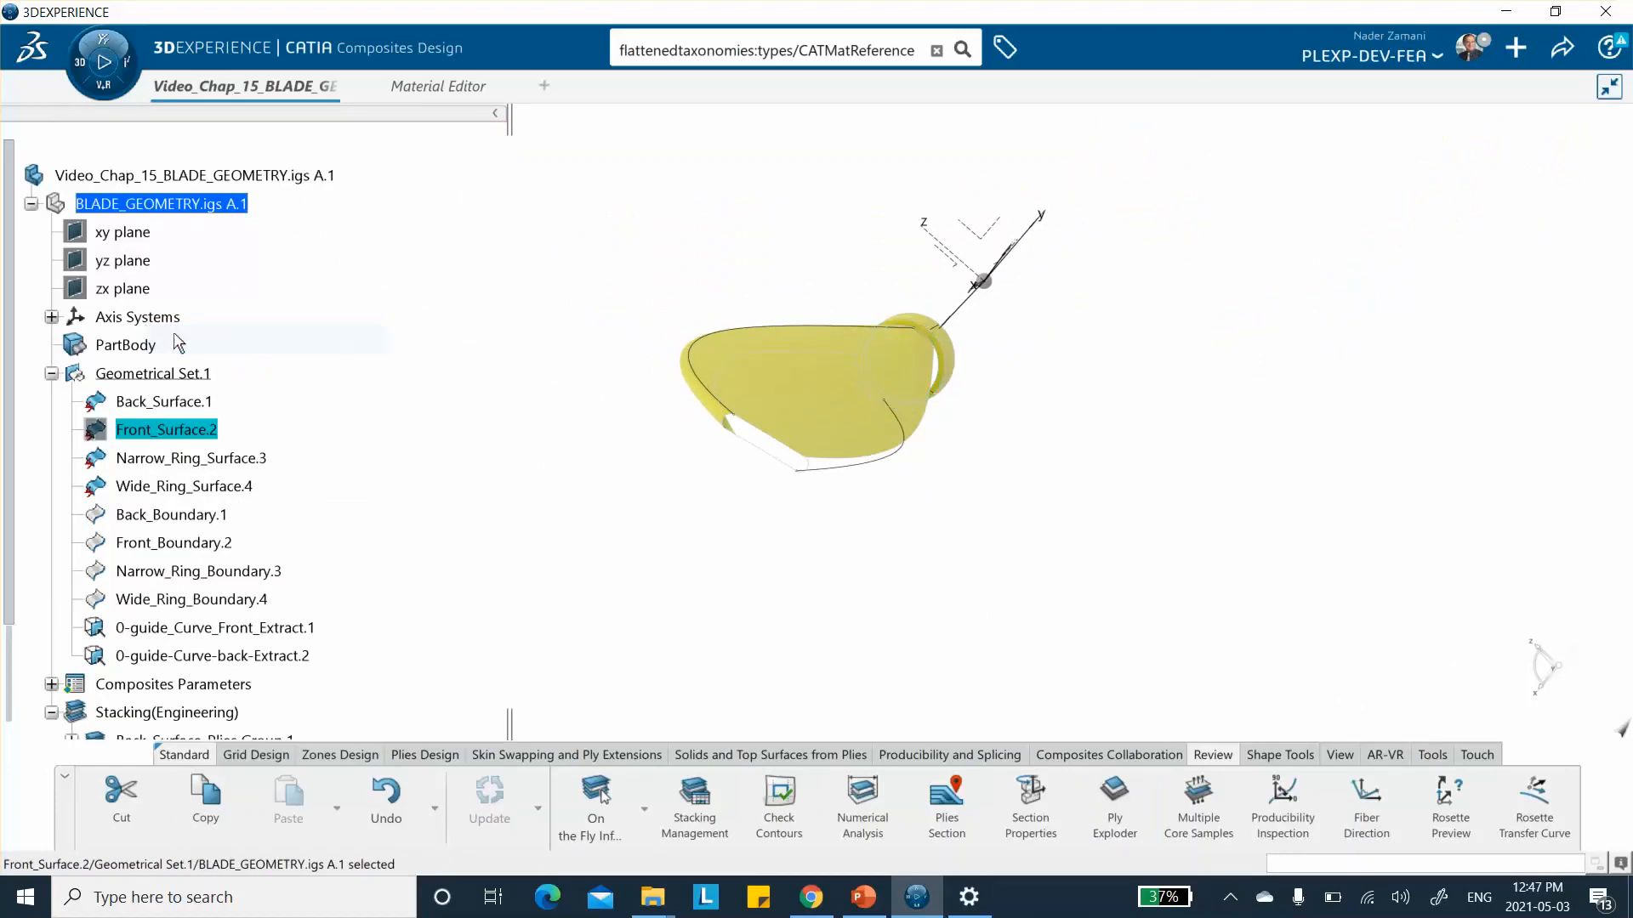
{"action": "right_click", "coordinate": [195, 431]}
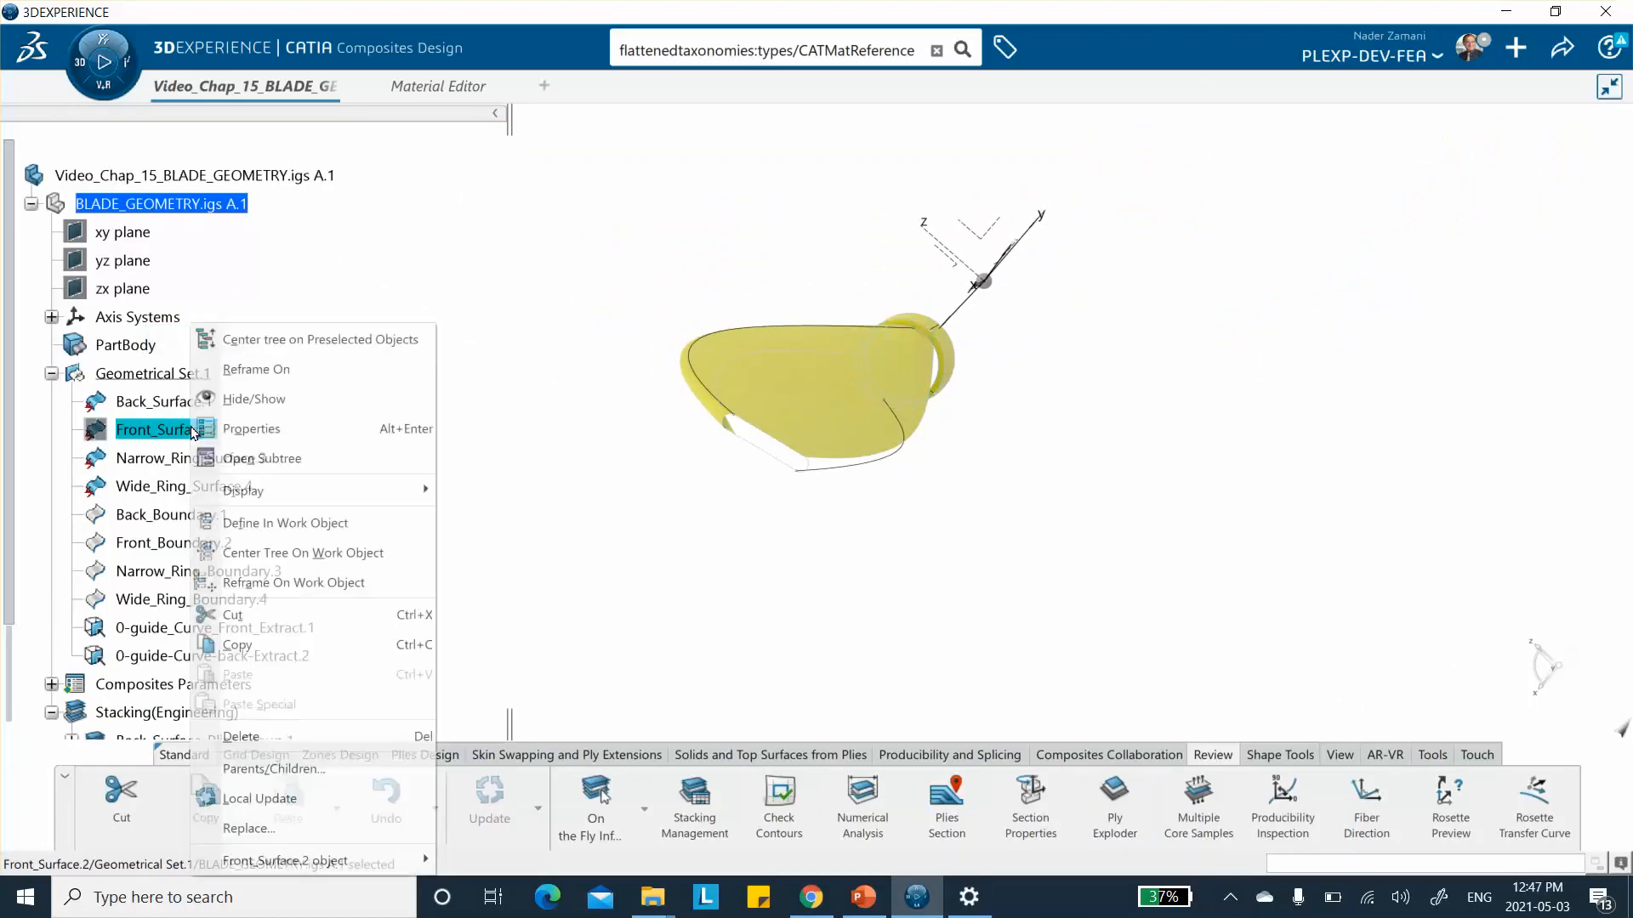
{"action": "left_click", "coordinate": [251, 397]}
{"action": "middle_click_drag", "start_coordinate": [745, 444], "coordinate": [926, 441]}
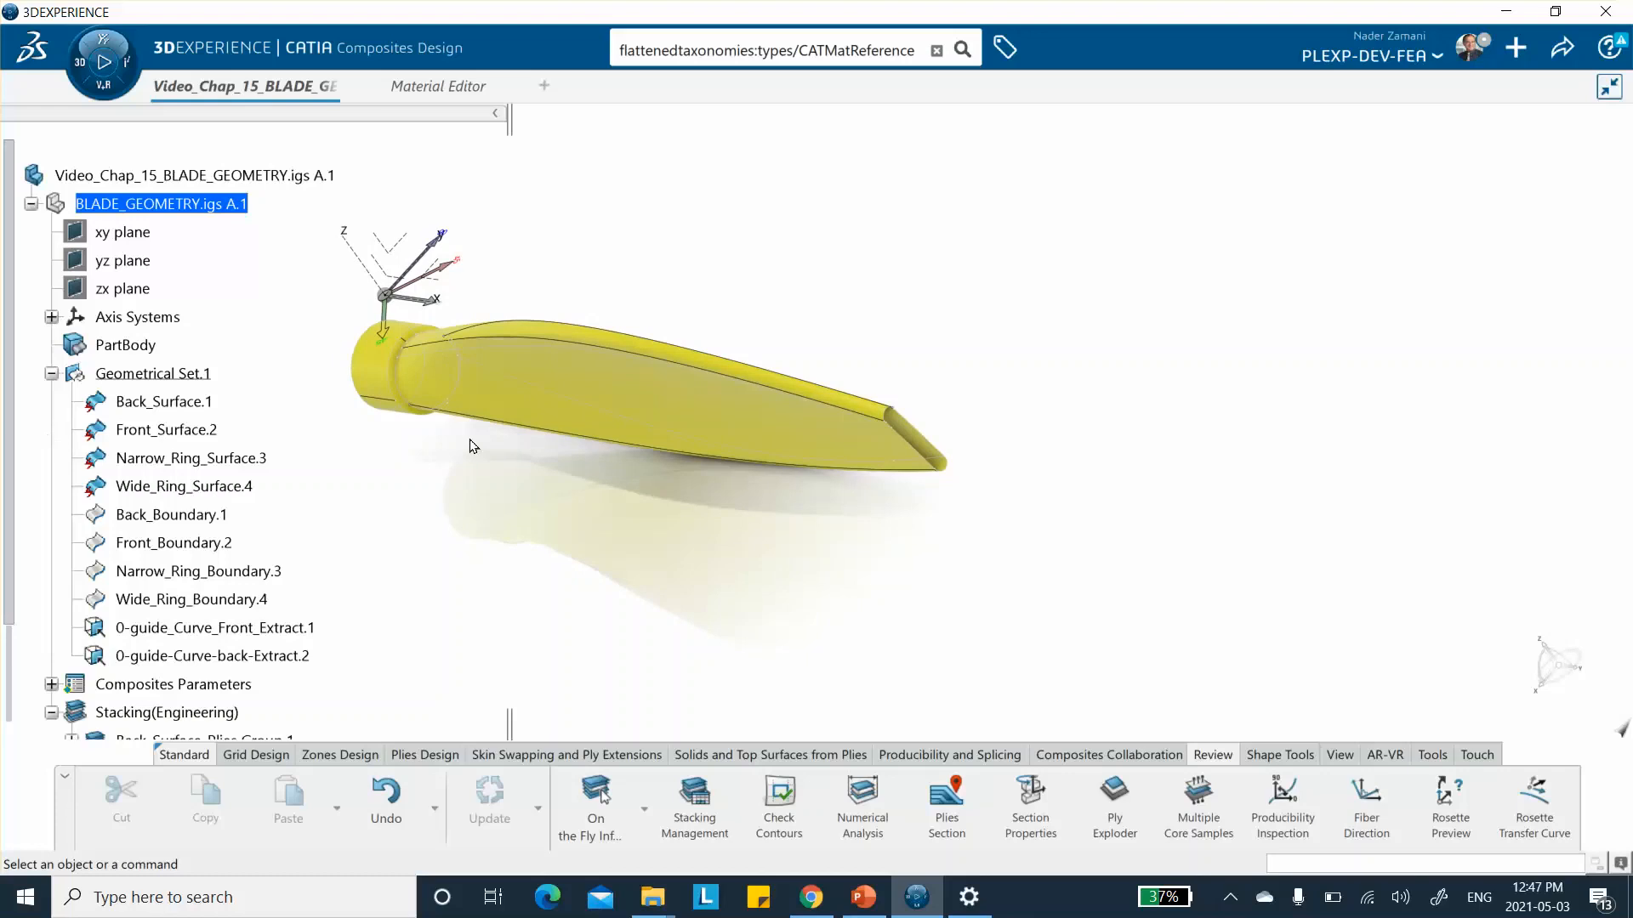
{"action": "middle_click_drag", "start_coordinate": [565, 479], "coordinate": [658, 468]}
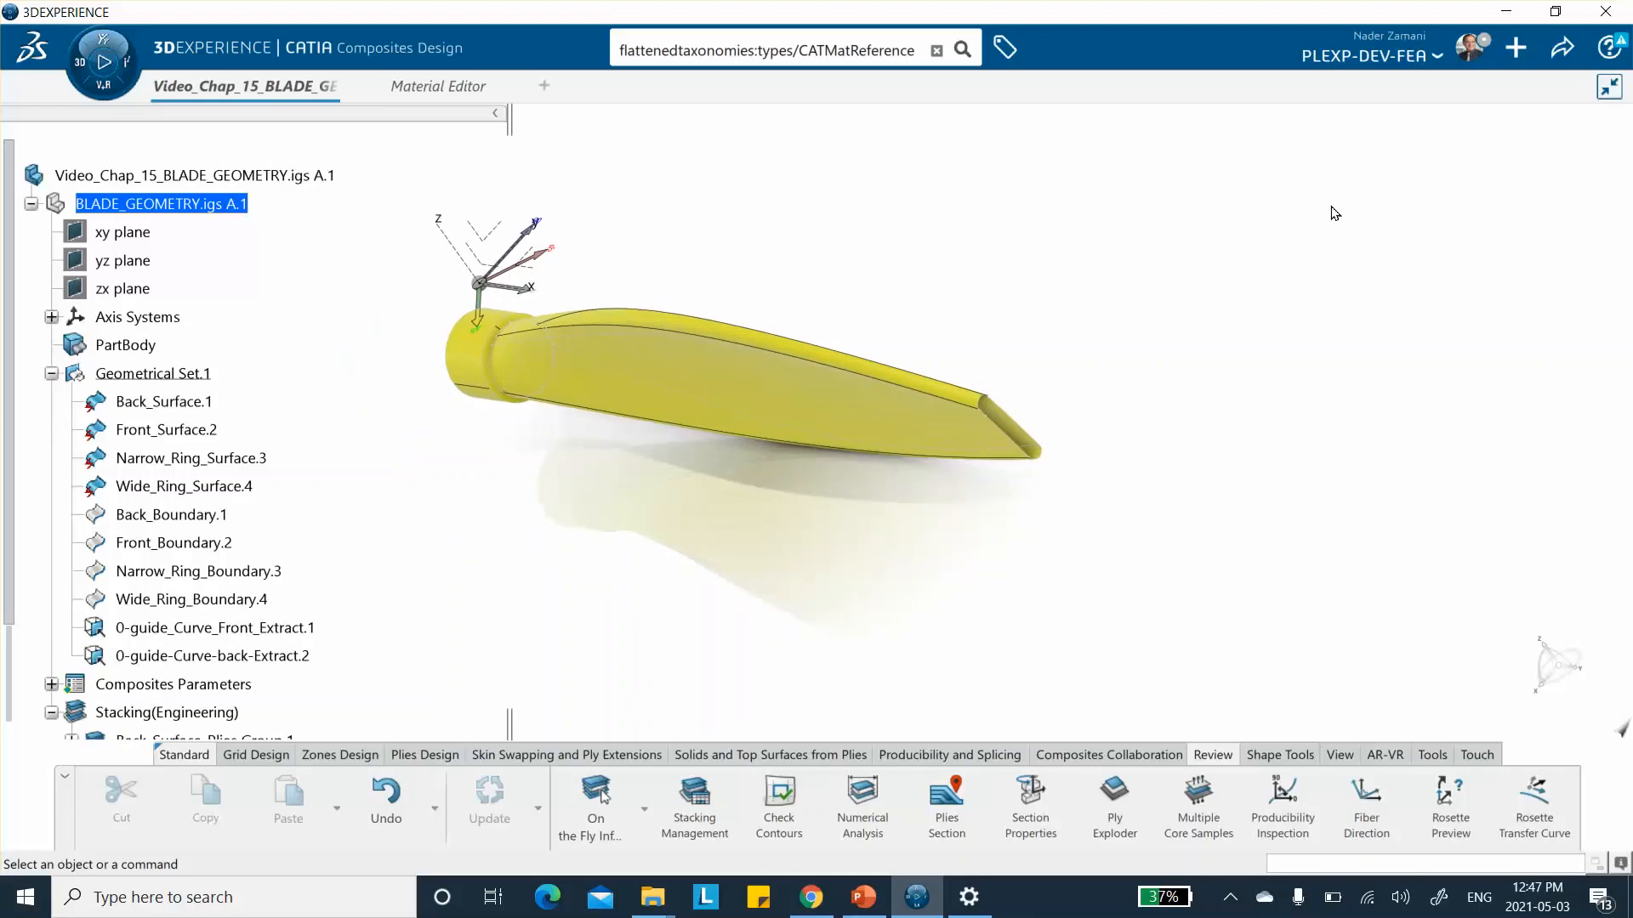
{"action": "left_click", "coordinate": [1565, 51]}
{"action": "left_click", "coordinate": [1479, 93]}
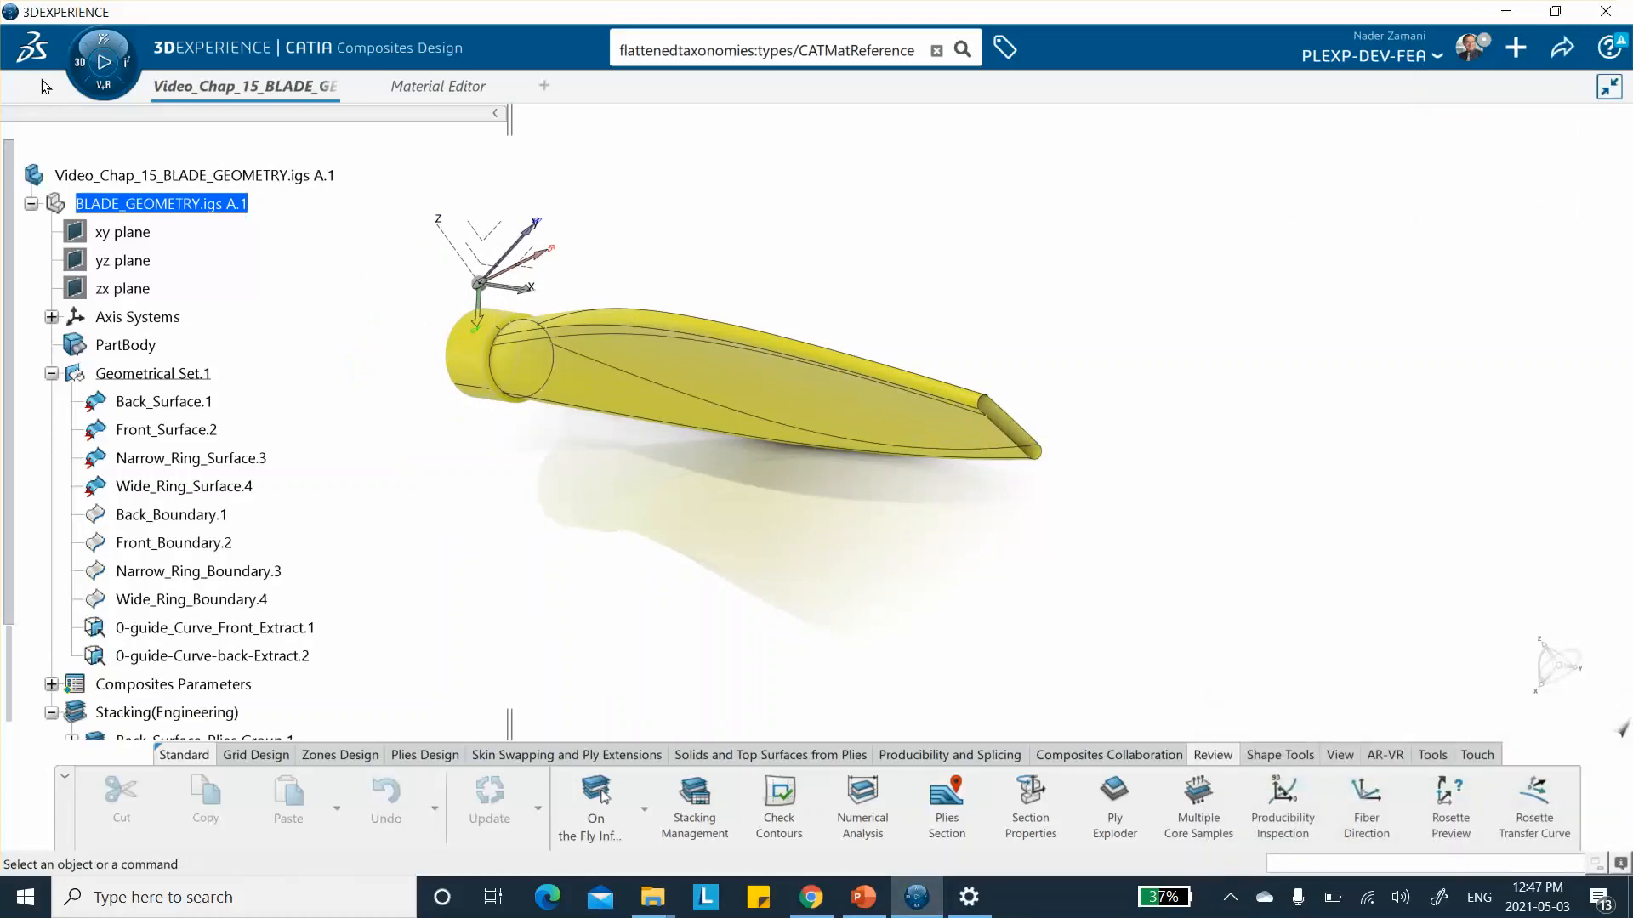
Step: Start Structural Model Creation for the blade and create an Empty FEM representation
{"action": "middle_click_drag", "start_coordinate": [292, 228], "coordinate": [368, 219]}
{"action": "left_click", "coordinate": [78, 68]}
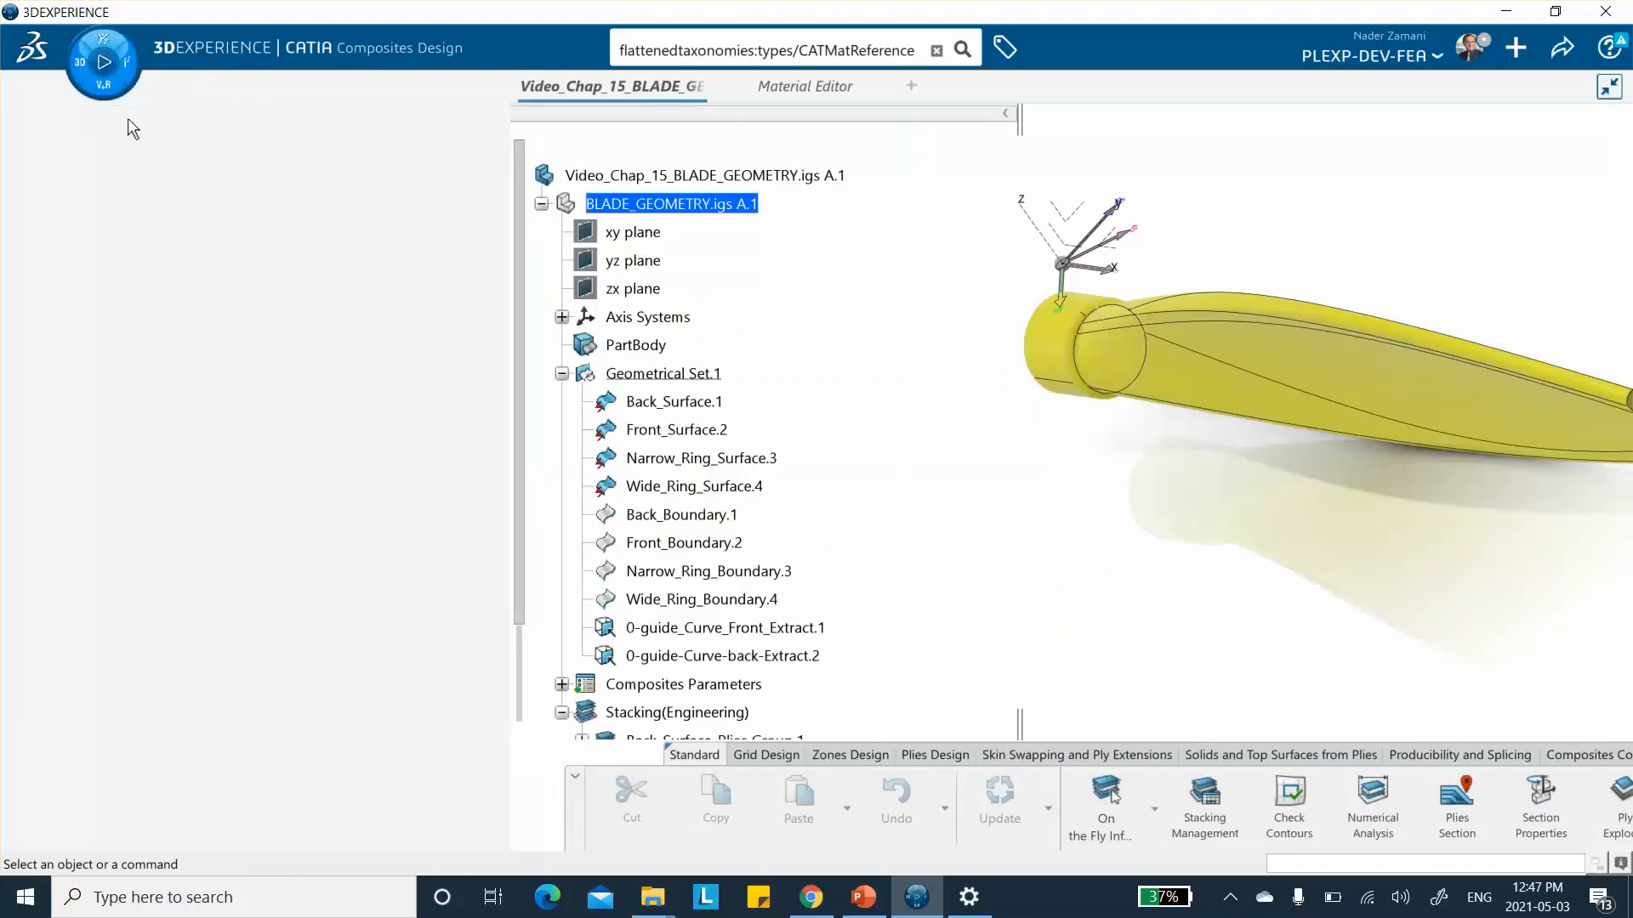
{"action": "scroll", "coordinate": [149, 727], "scroll_direction": "down", "scroll_amount": 1}
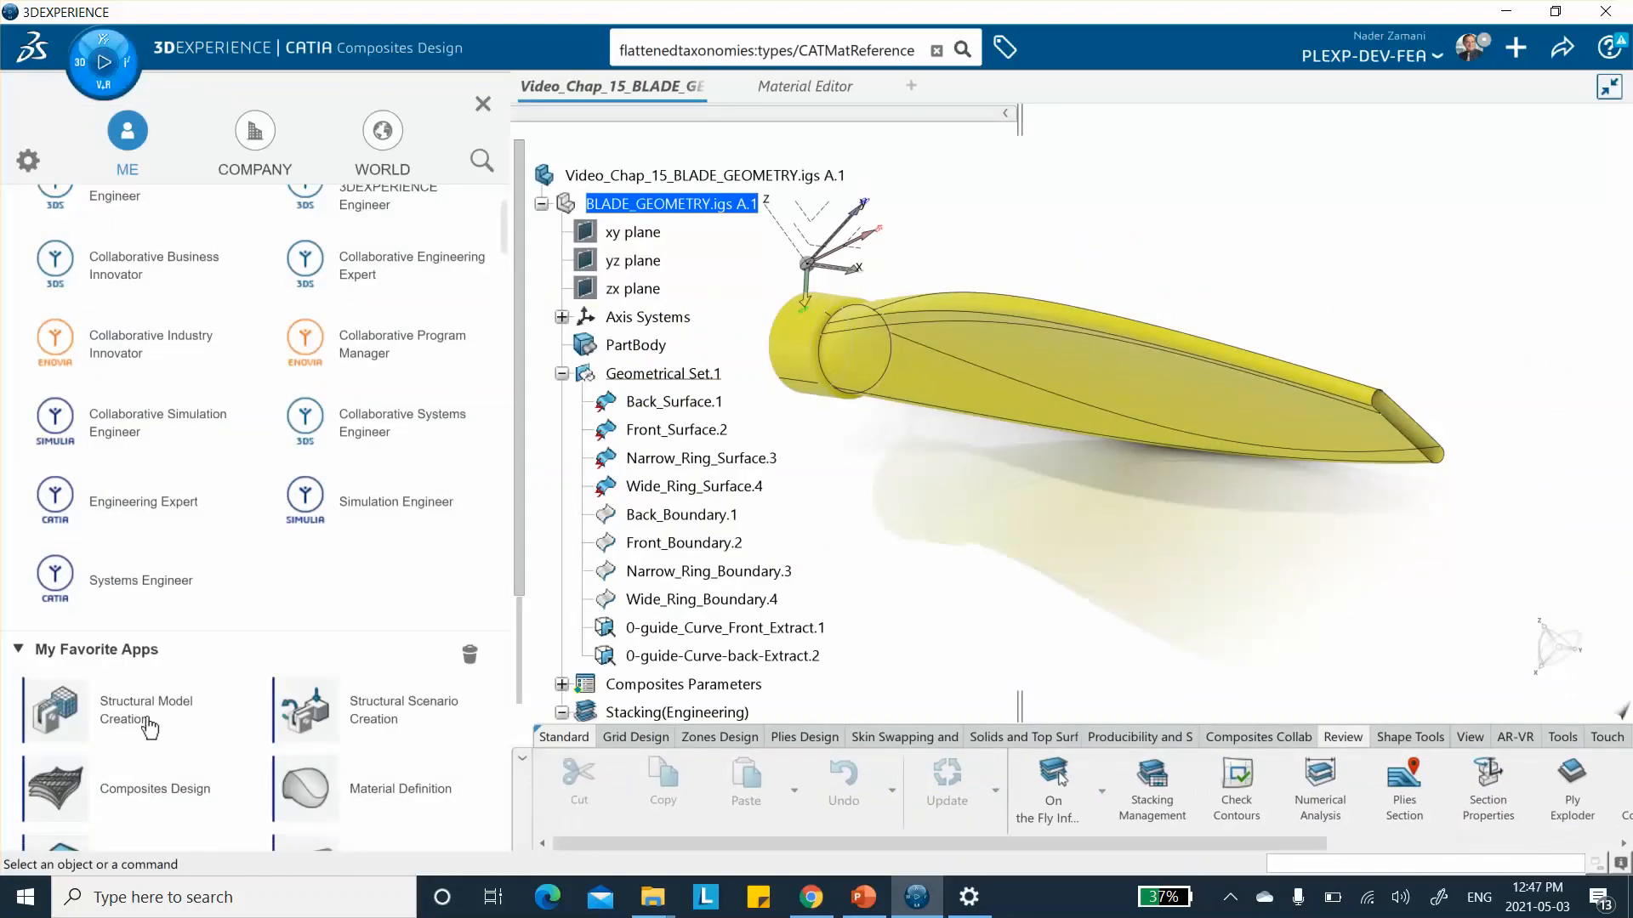
{"action": "left_click", "coordinate": [140, 711]}
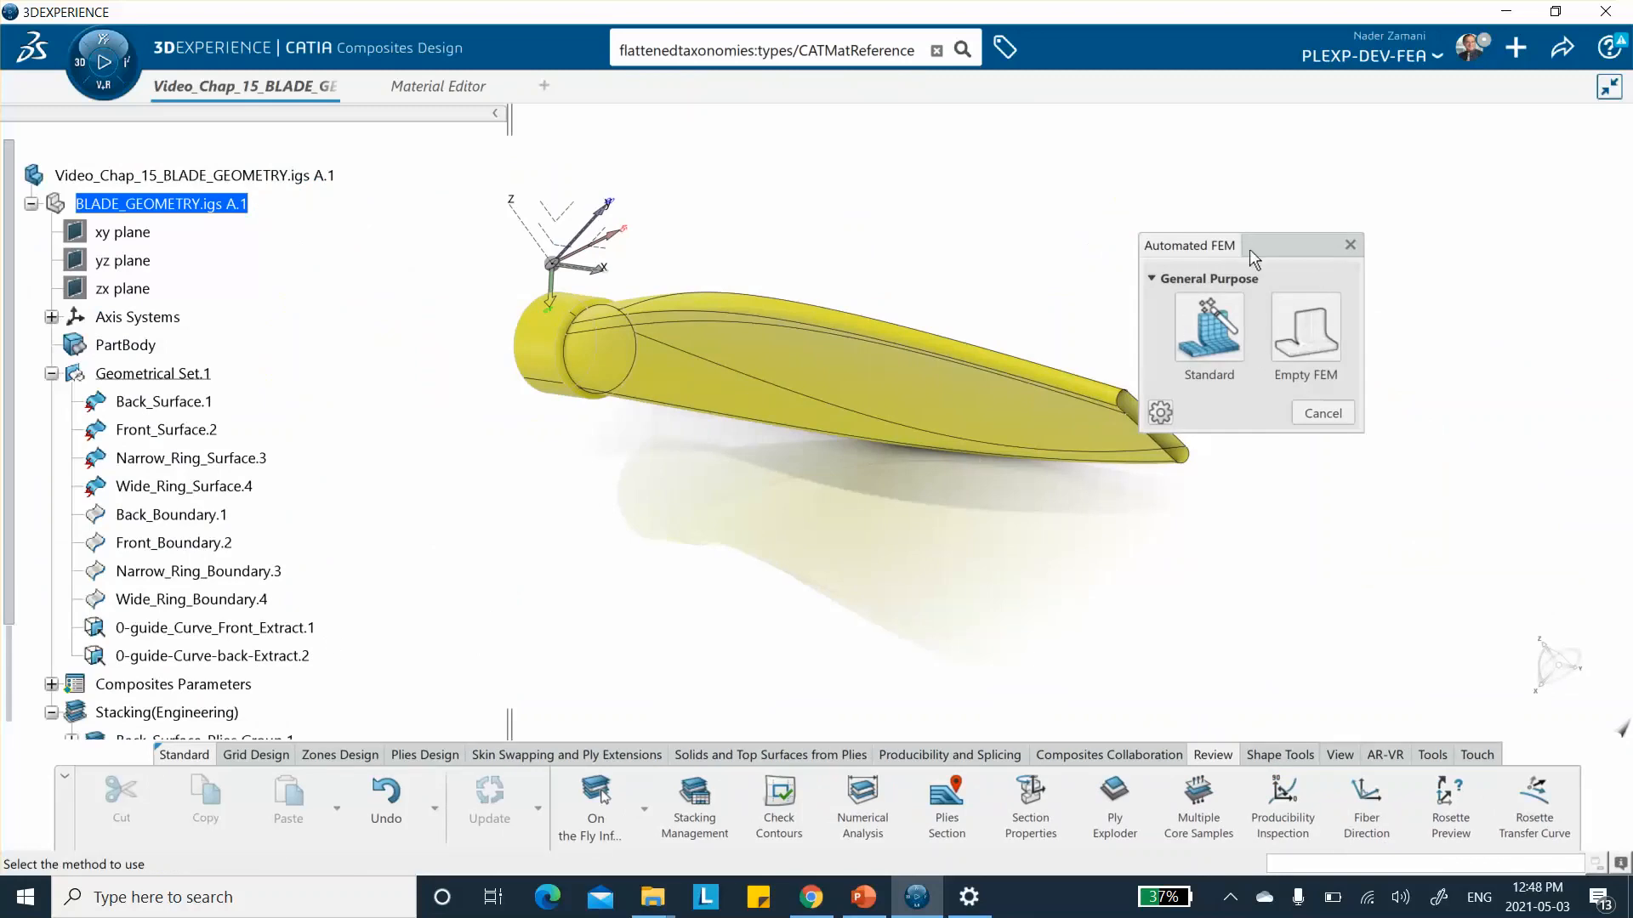
{"action": "left_click_drag", "start_coordinate": [1277, 247], "coordinate": [1326, 212]}
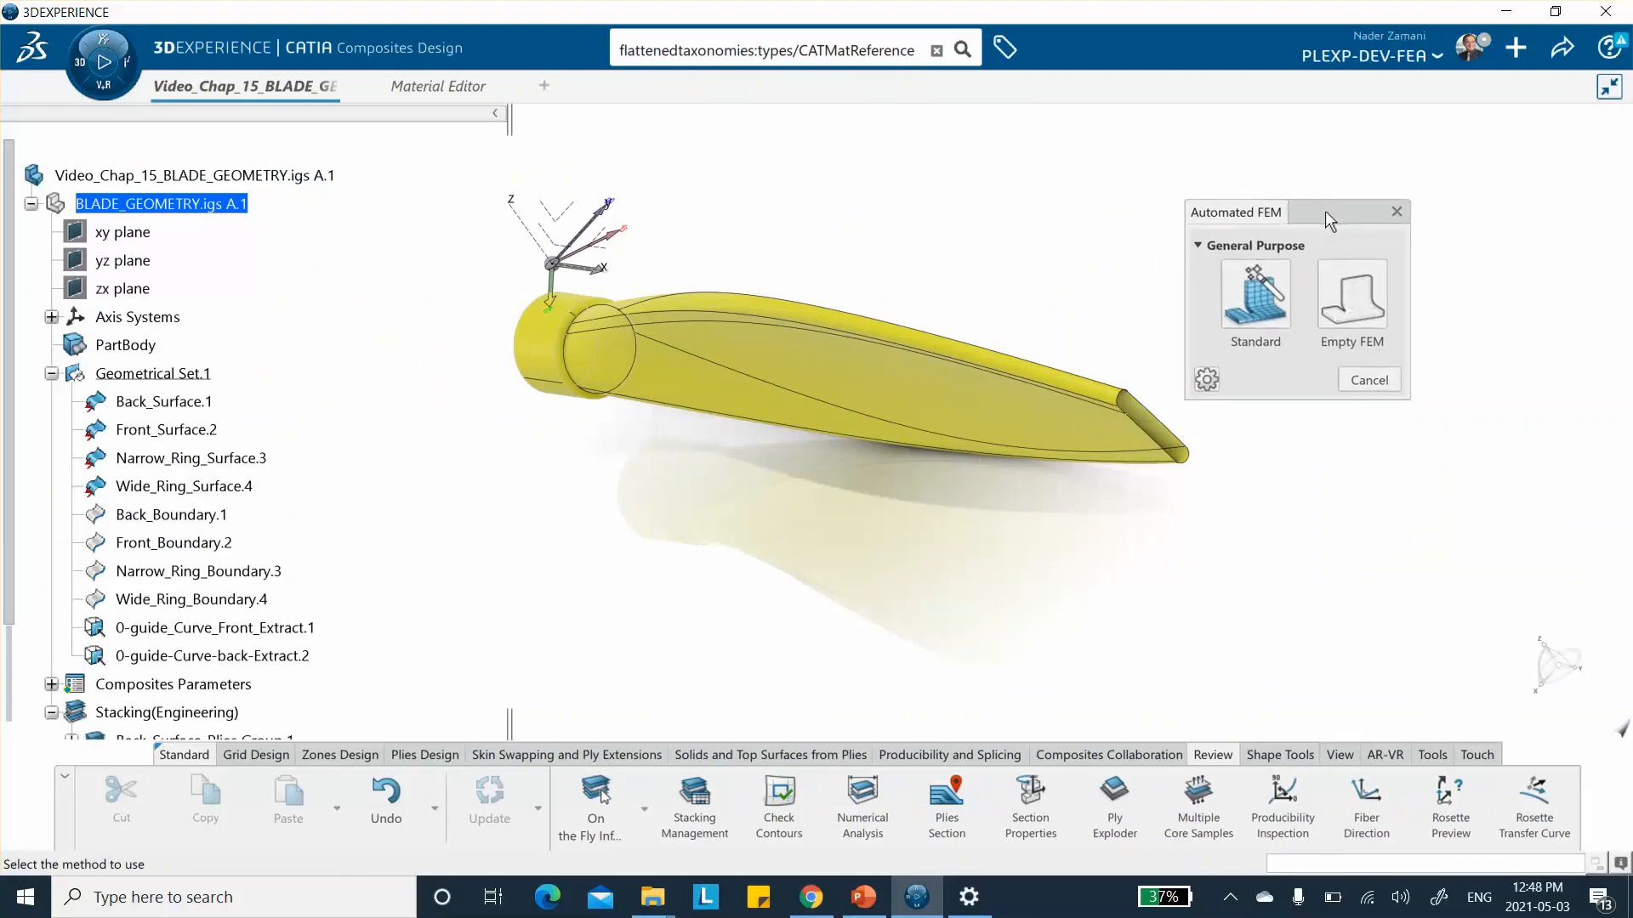
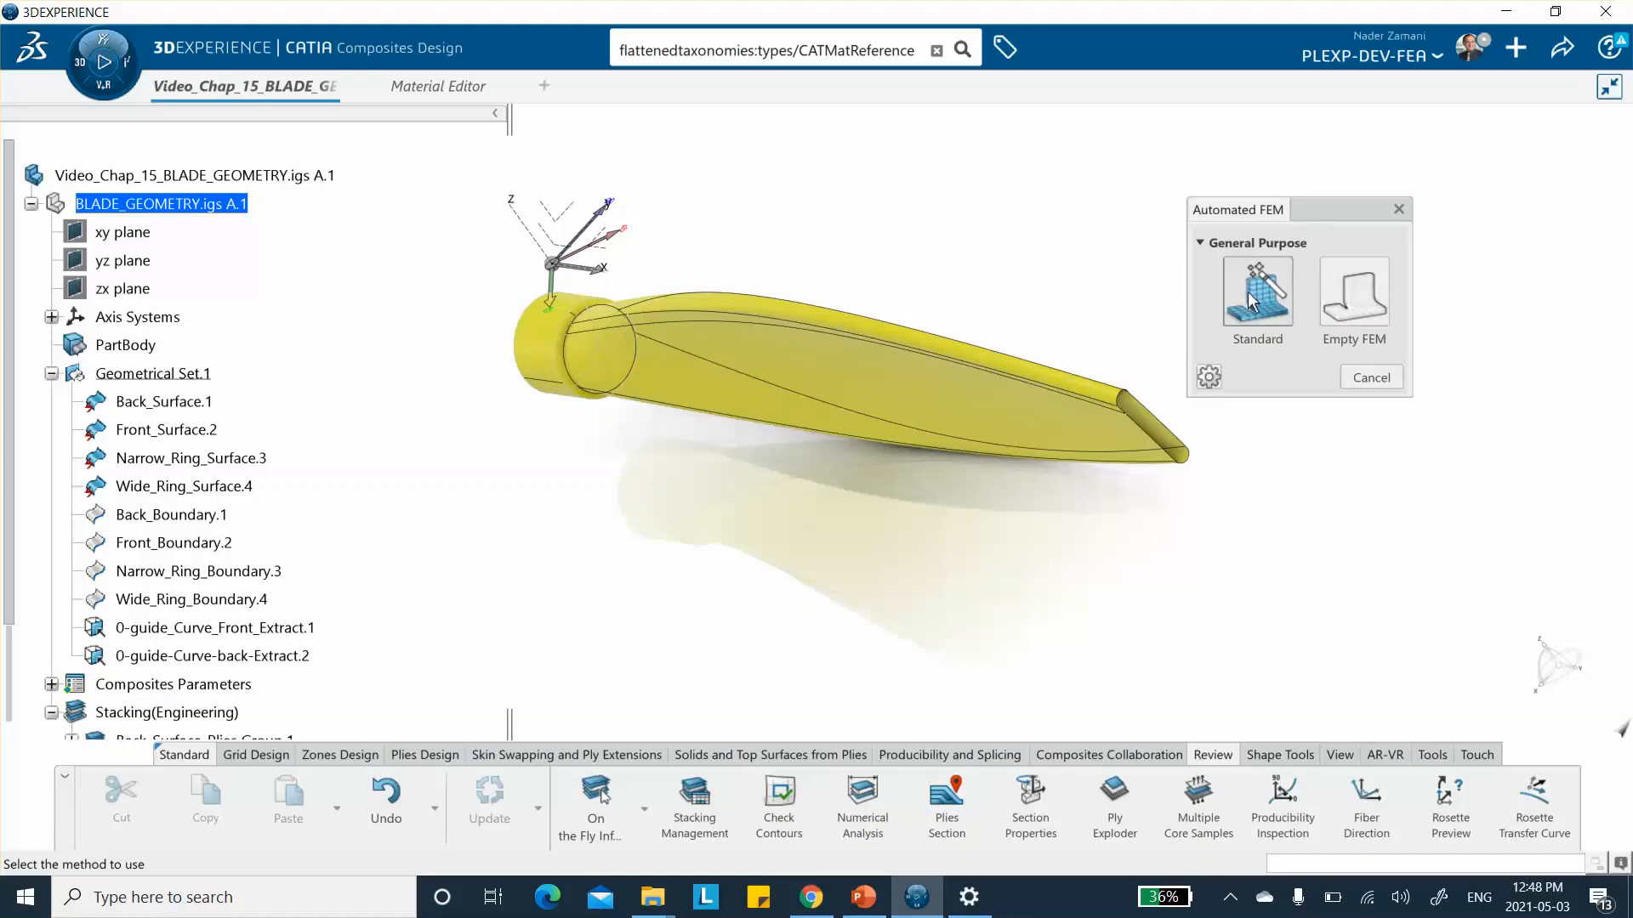
{"action": "left_click", "coordinate": [1355, 303]}
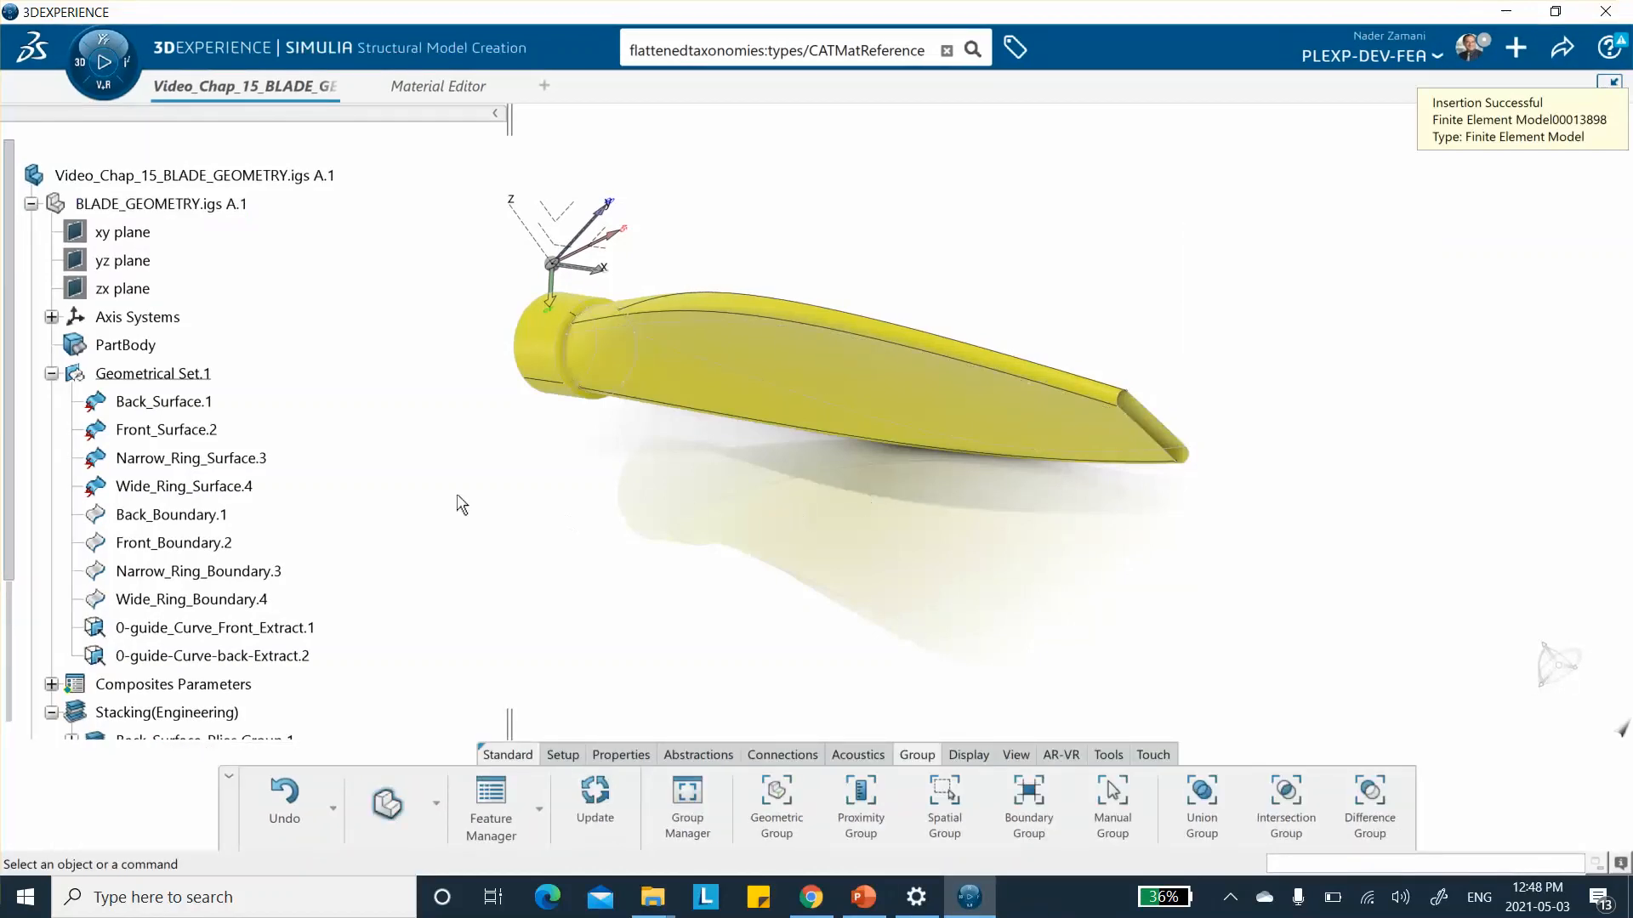
Step: Switch from Structural Model Creation to the Mesh Creation app for the new finite element model
{"action": "scroll", "coordinate": [305, 470], "scroll_direction": "down", "scroll_amount": 5}
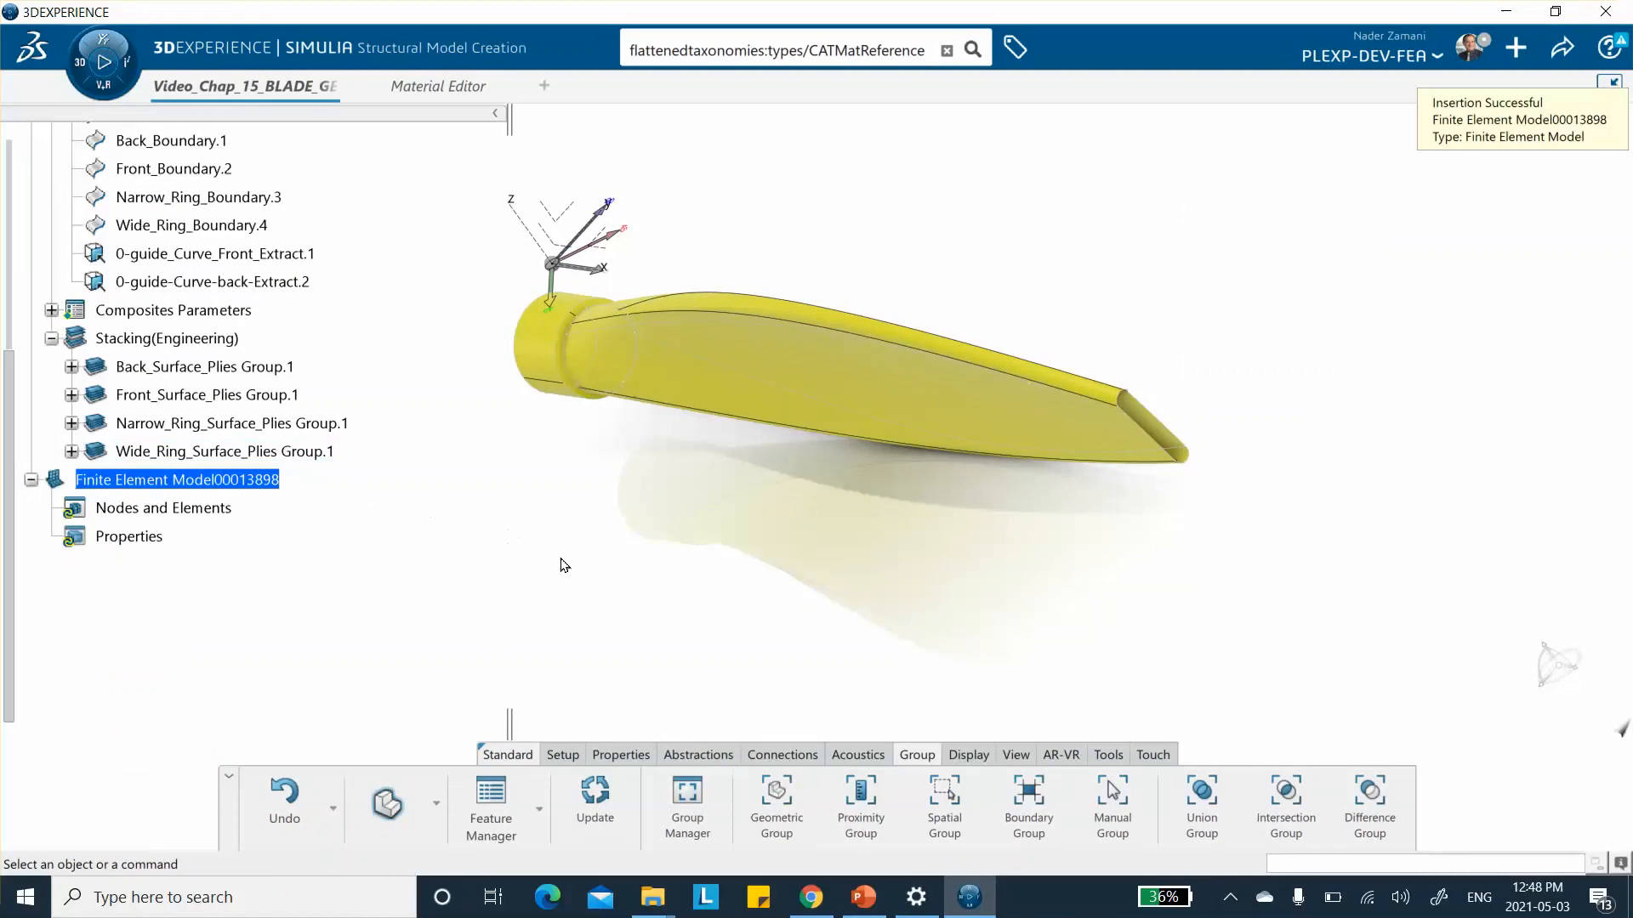
{"action": "left_click", "coordinate": [434, 815]}
{"action": "left_click", "coordinate": [406, 669]}
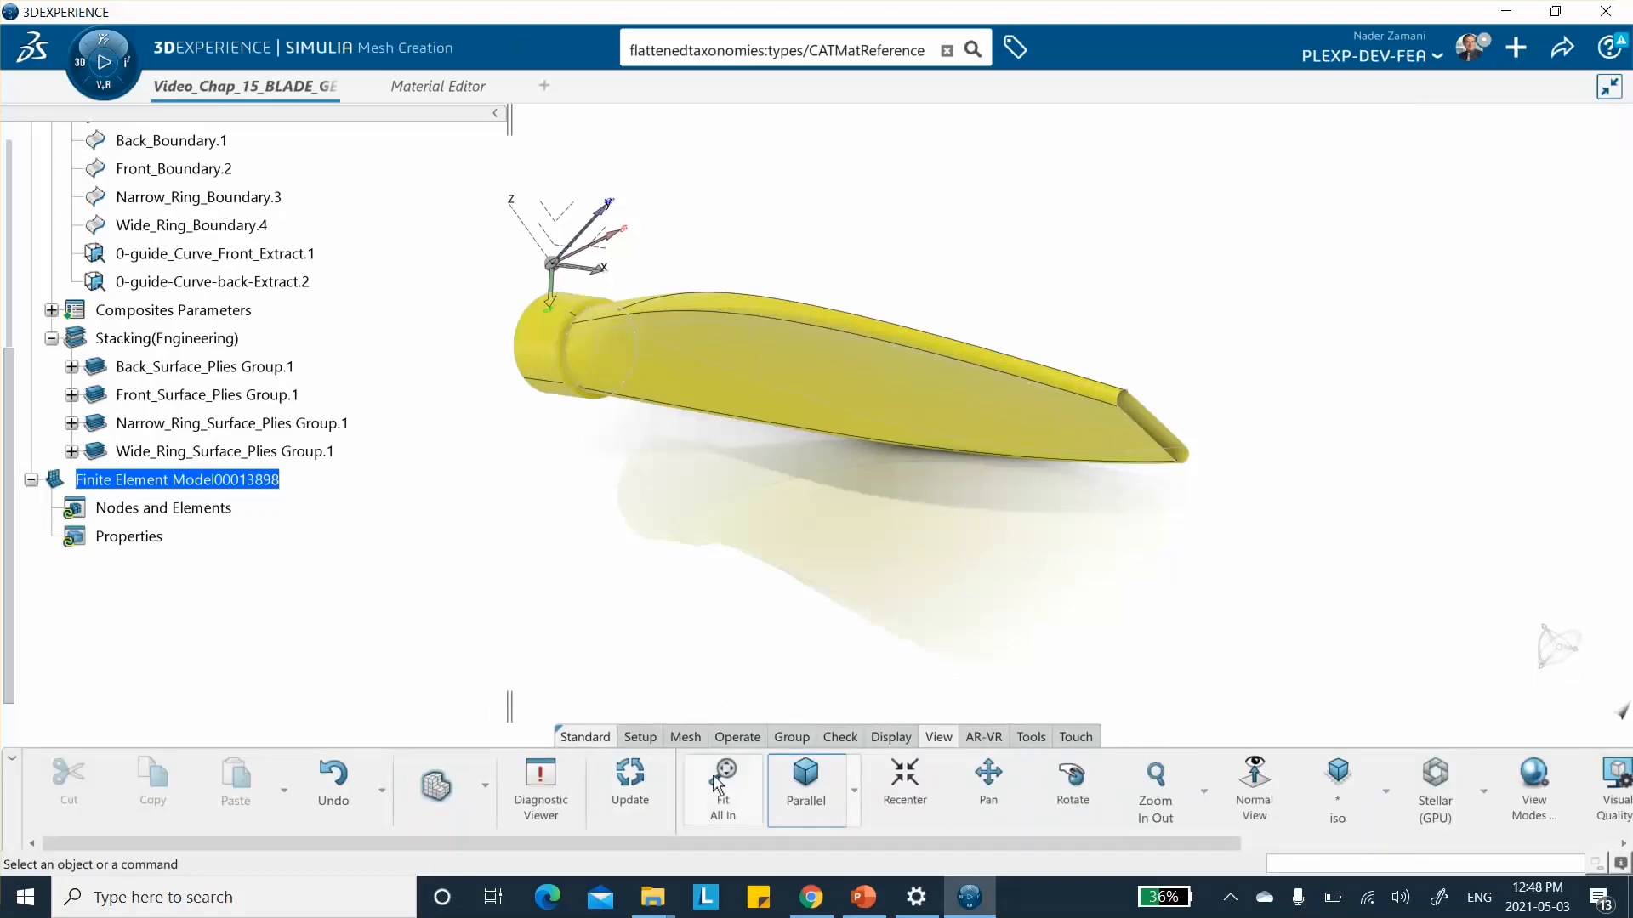
Step: Generate a Surface Quad Mesh on Front_Surface.2, keeping the 10 mm mesh size and 1 mm capture tolerance
{"action": "left_click", "coordinate": [673, 737]}
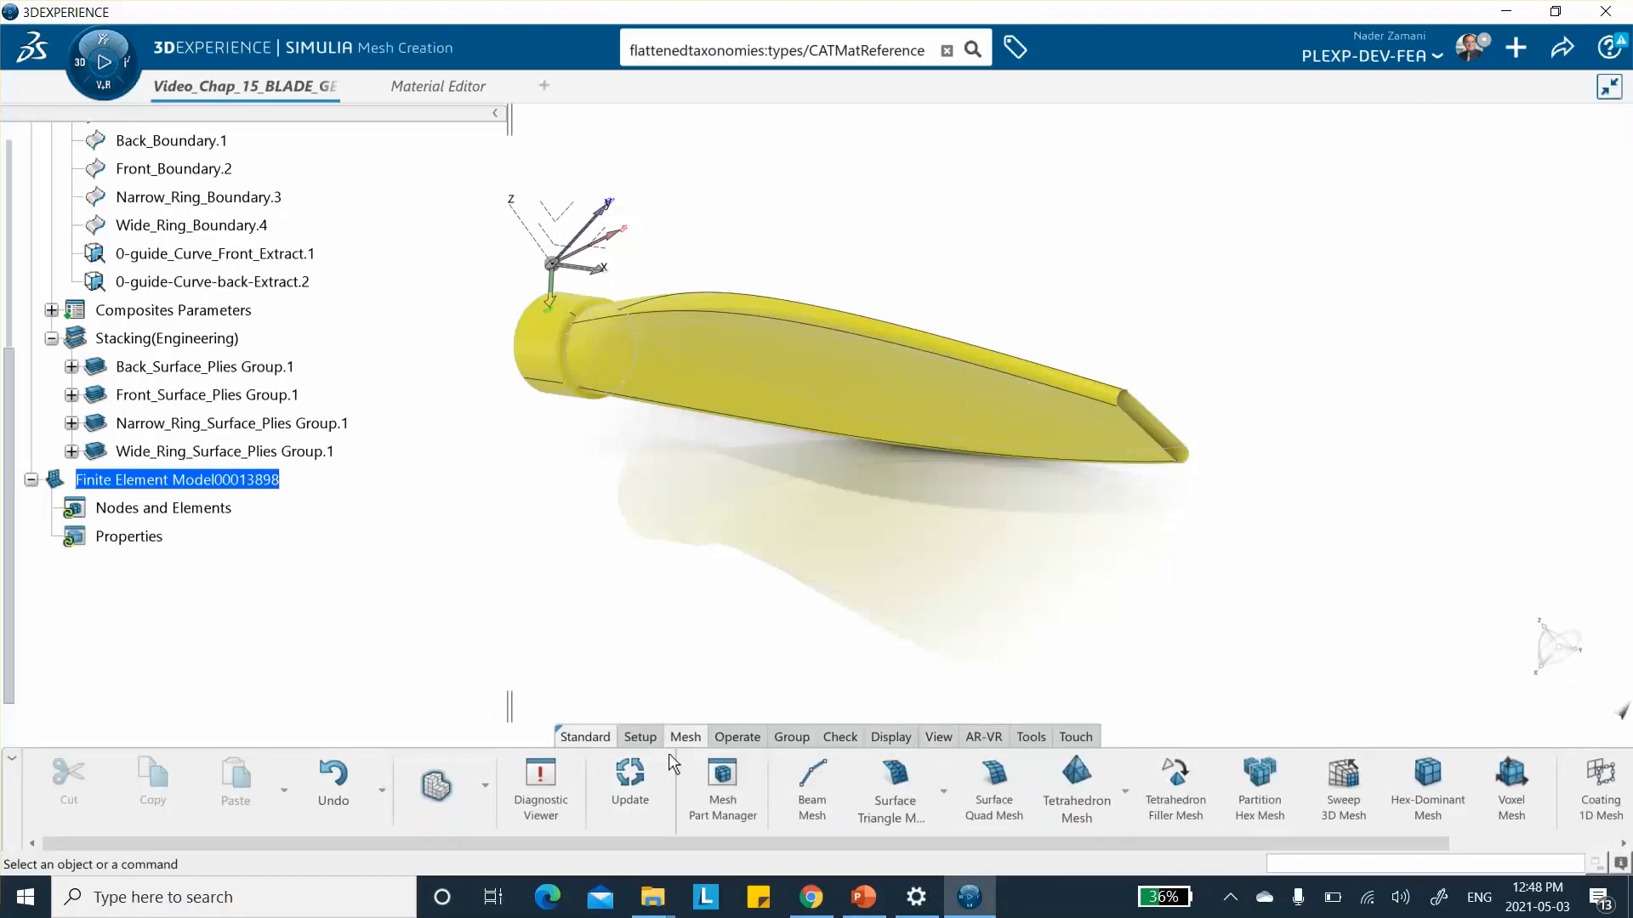
{"action": "left_click", "coordinate": [1010, 781]}
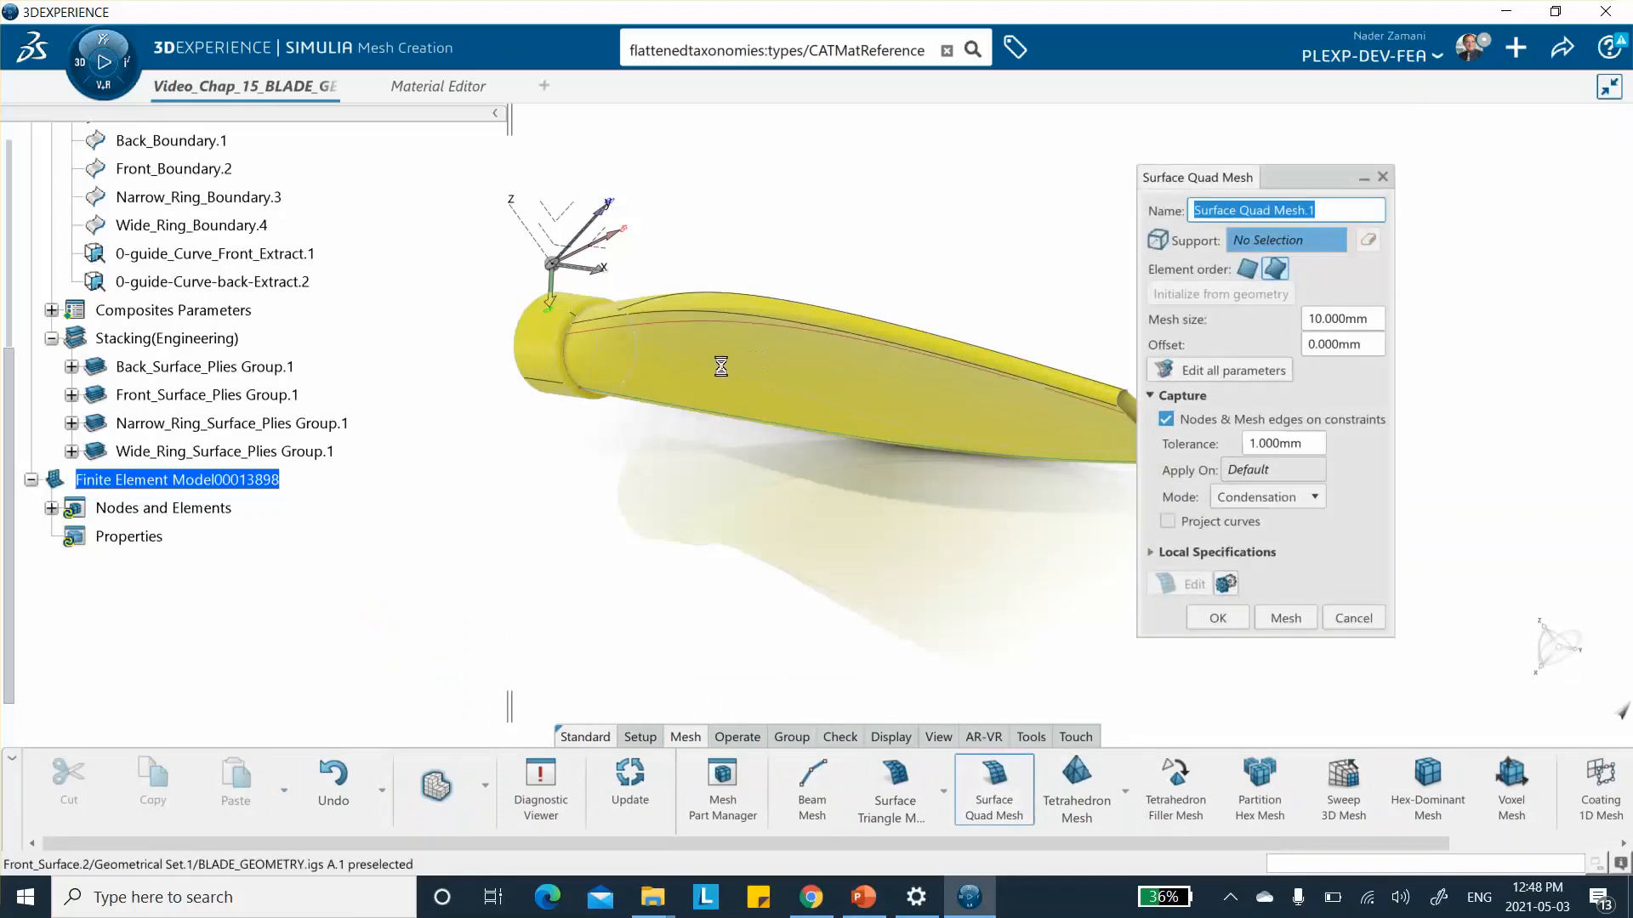
{"action": "scroll", "coordinate": [143, 323], "scroll_direction": "up", "scroll_amount": 1}
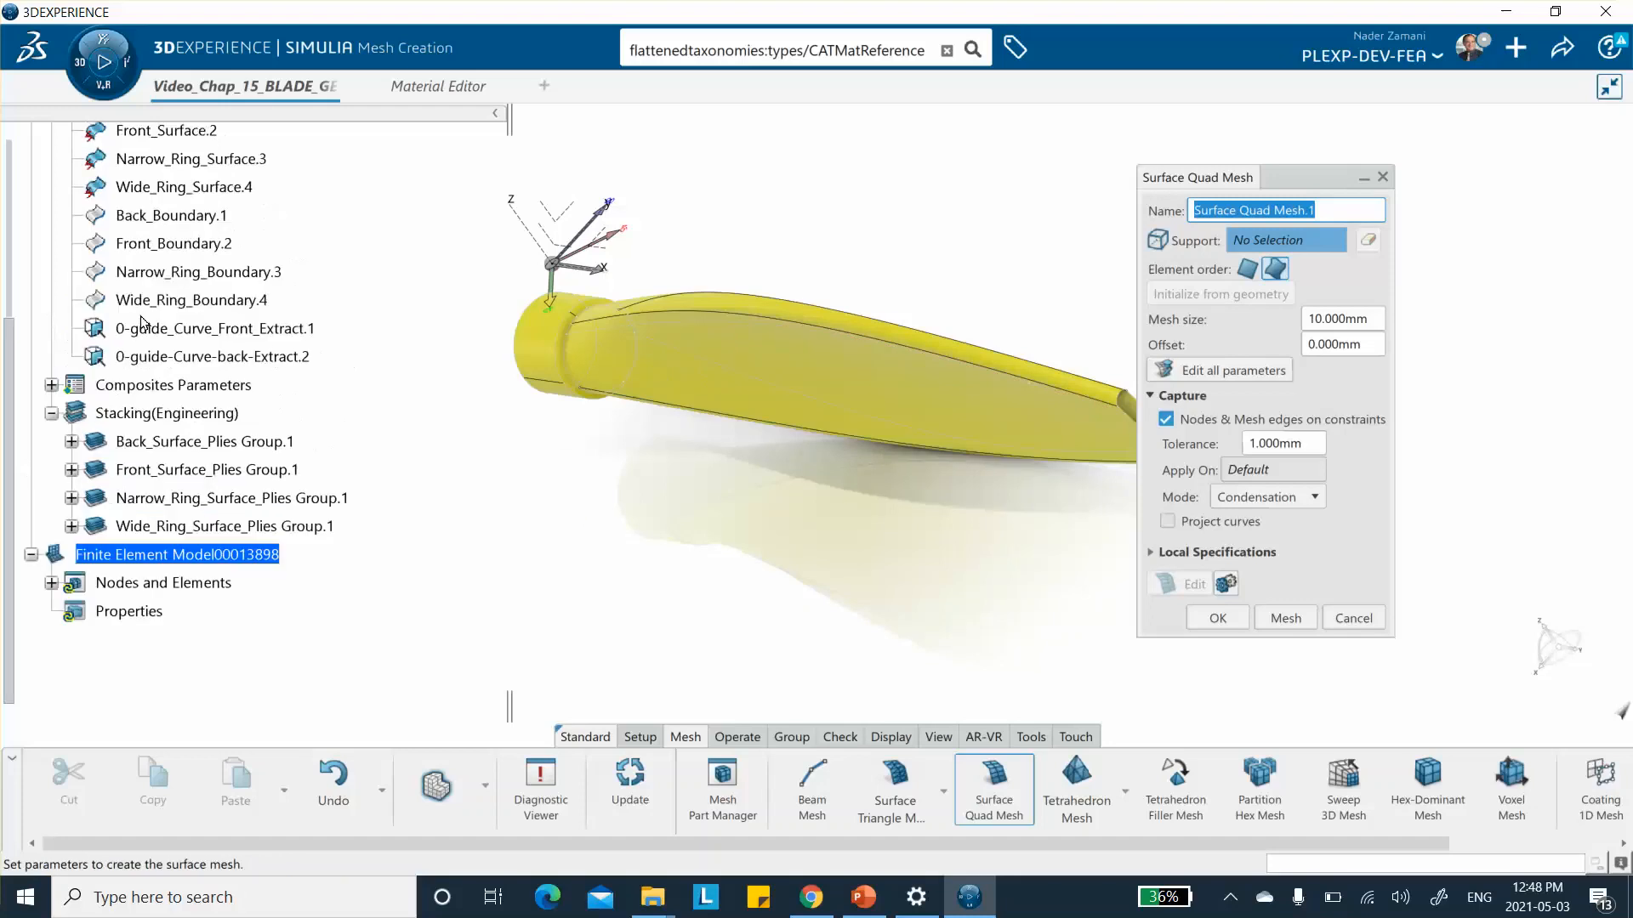
{"action": "scroll", "coordinate": [136, 261], "scroll_direction": "up", "scroll_amount": 1}
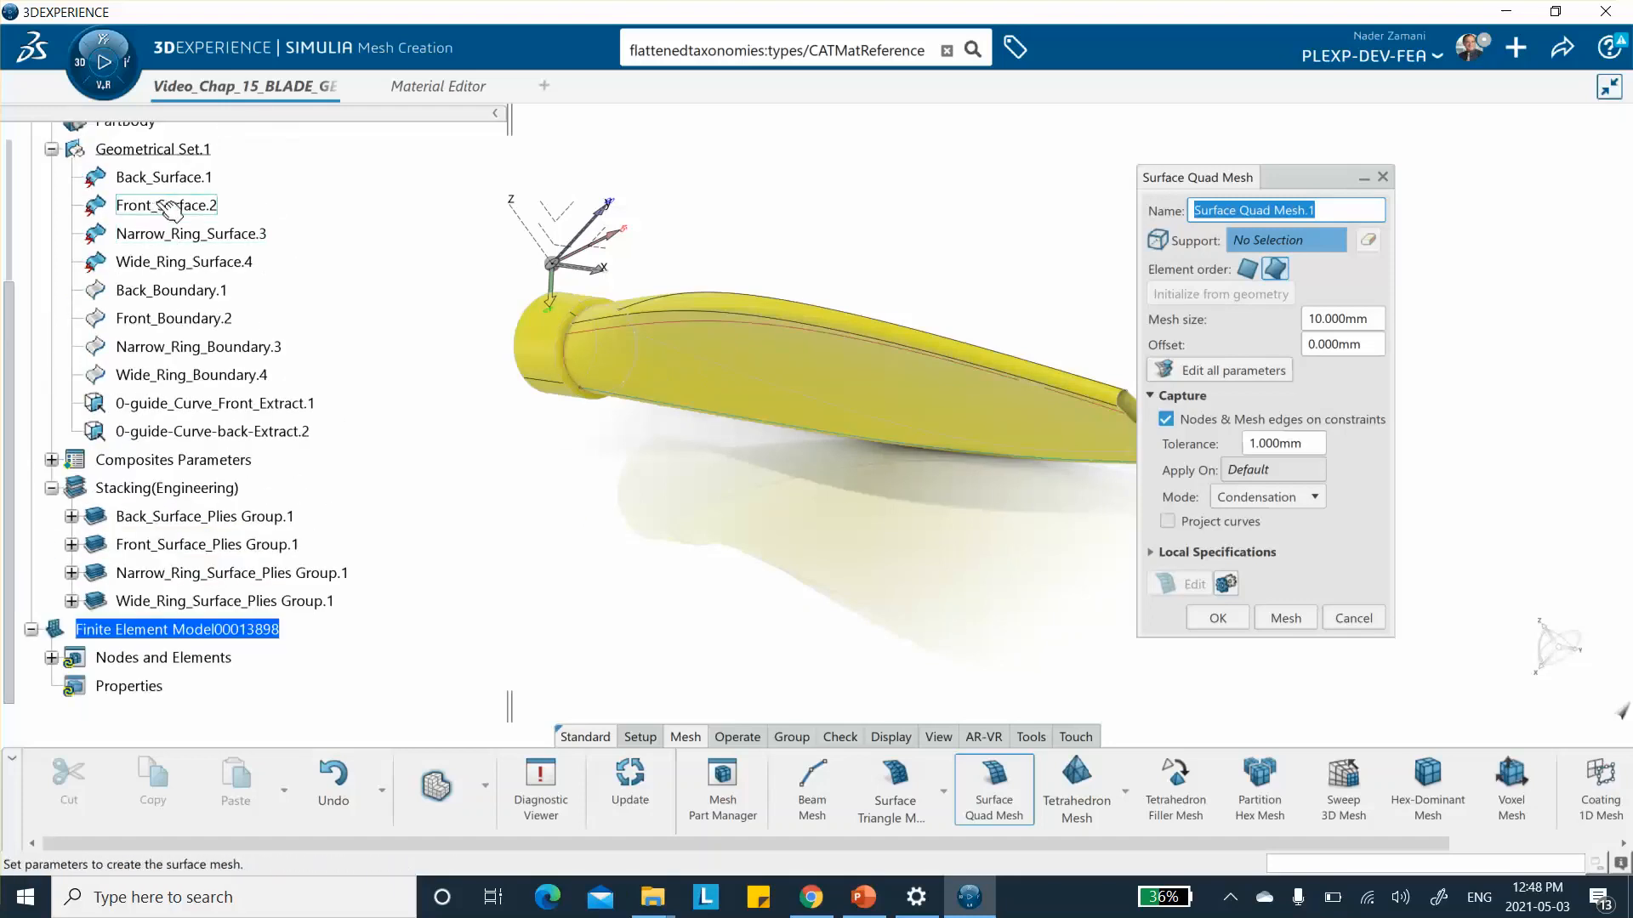
{"action": "left_click", "coordinate": [161, 205]}
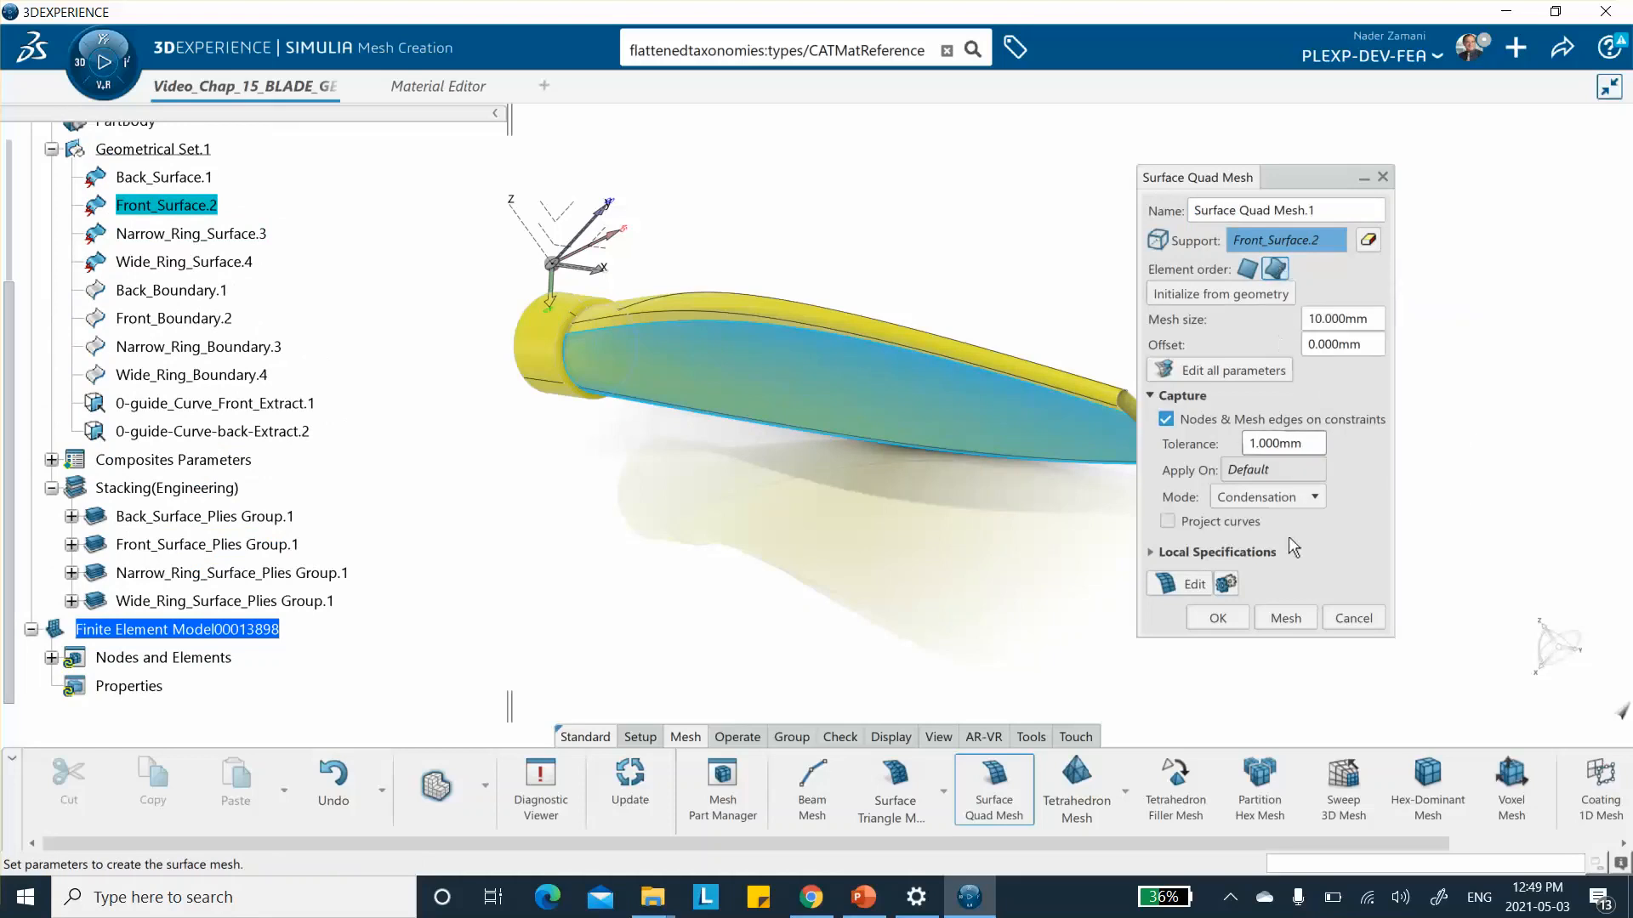
{"action": "left_click", "coordinate": [1266, 619]}
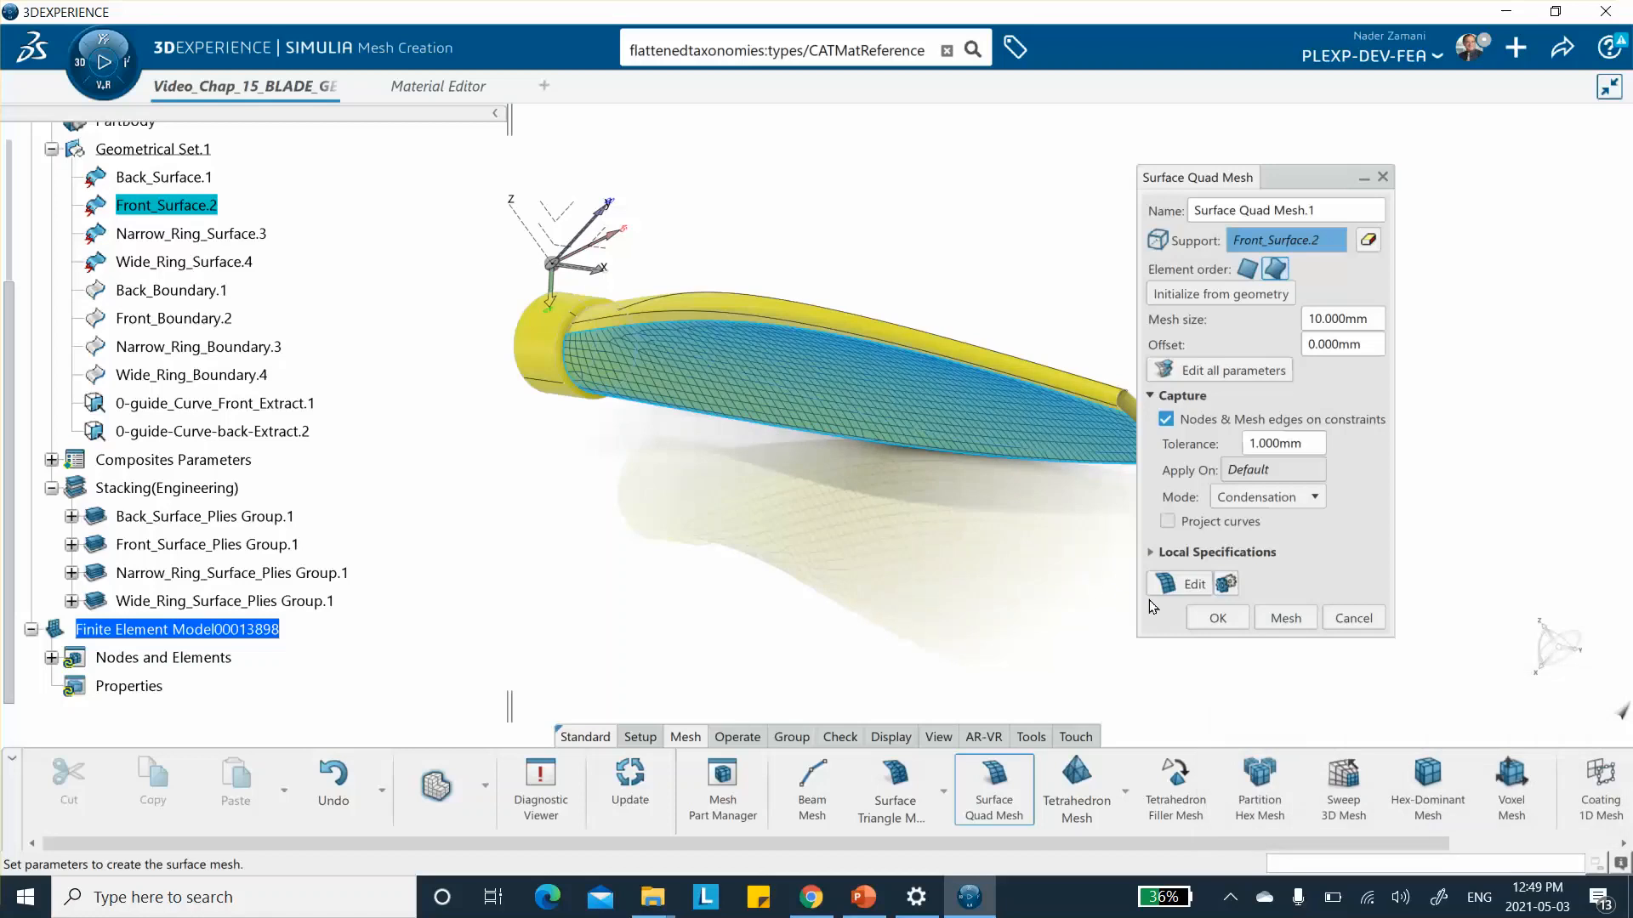
{"action": "left_click", "coordinate": [1218, 619]}
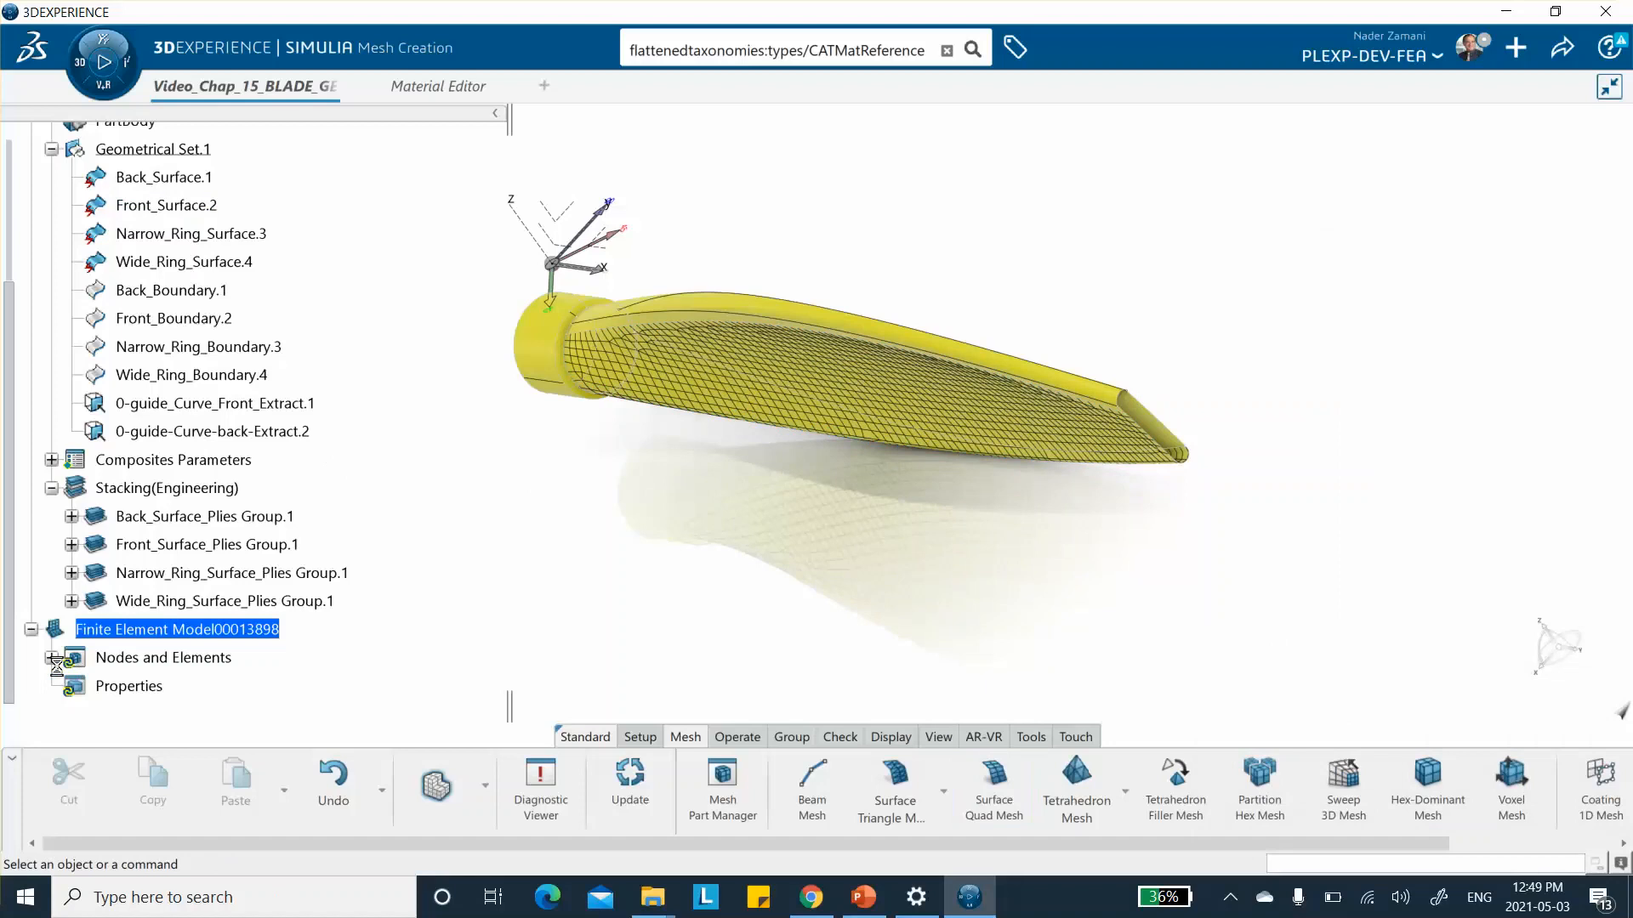
Step: Rename the front surface mesh under Nodes and Elements as Front_Surface Quad Mesh.1
{"action": "left_click", "coordinate": [51, 659]}
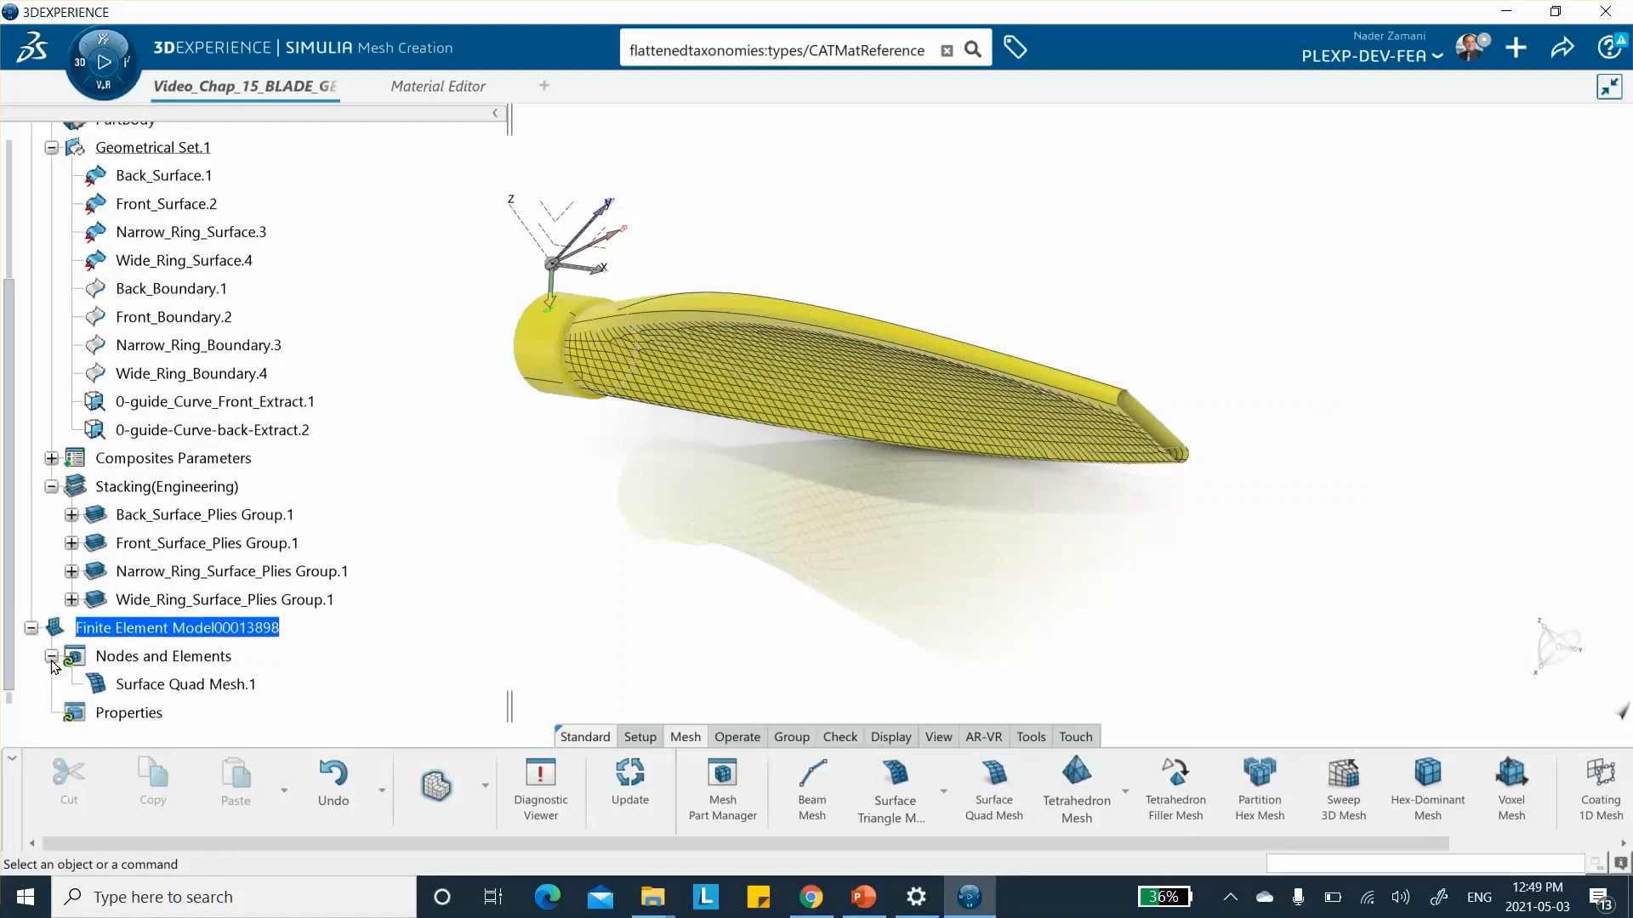
{"action": "left_click", "coordinate": [182, 684]}
{"action": "right_click", "coordinate": [188, 680]}
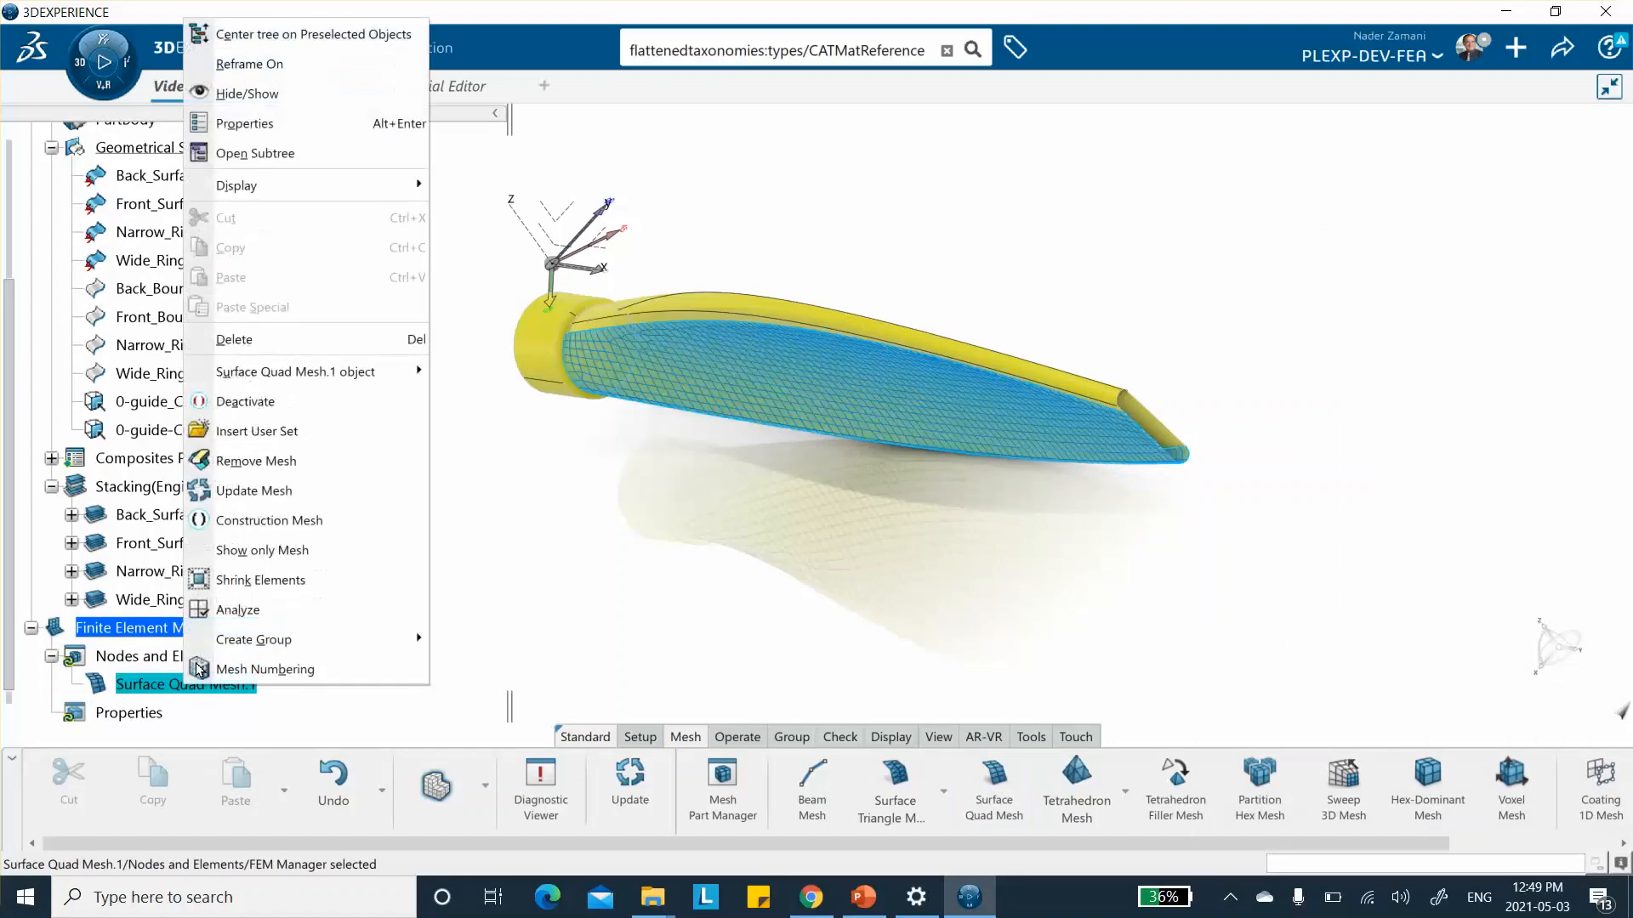
{"action": "left_click", "coordinate": [261, 125]}
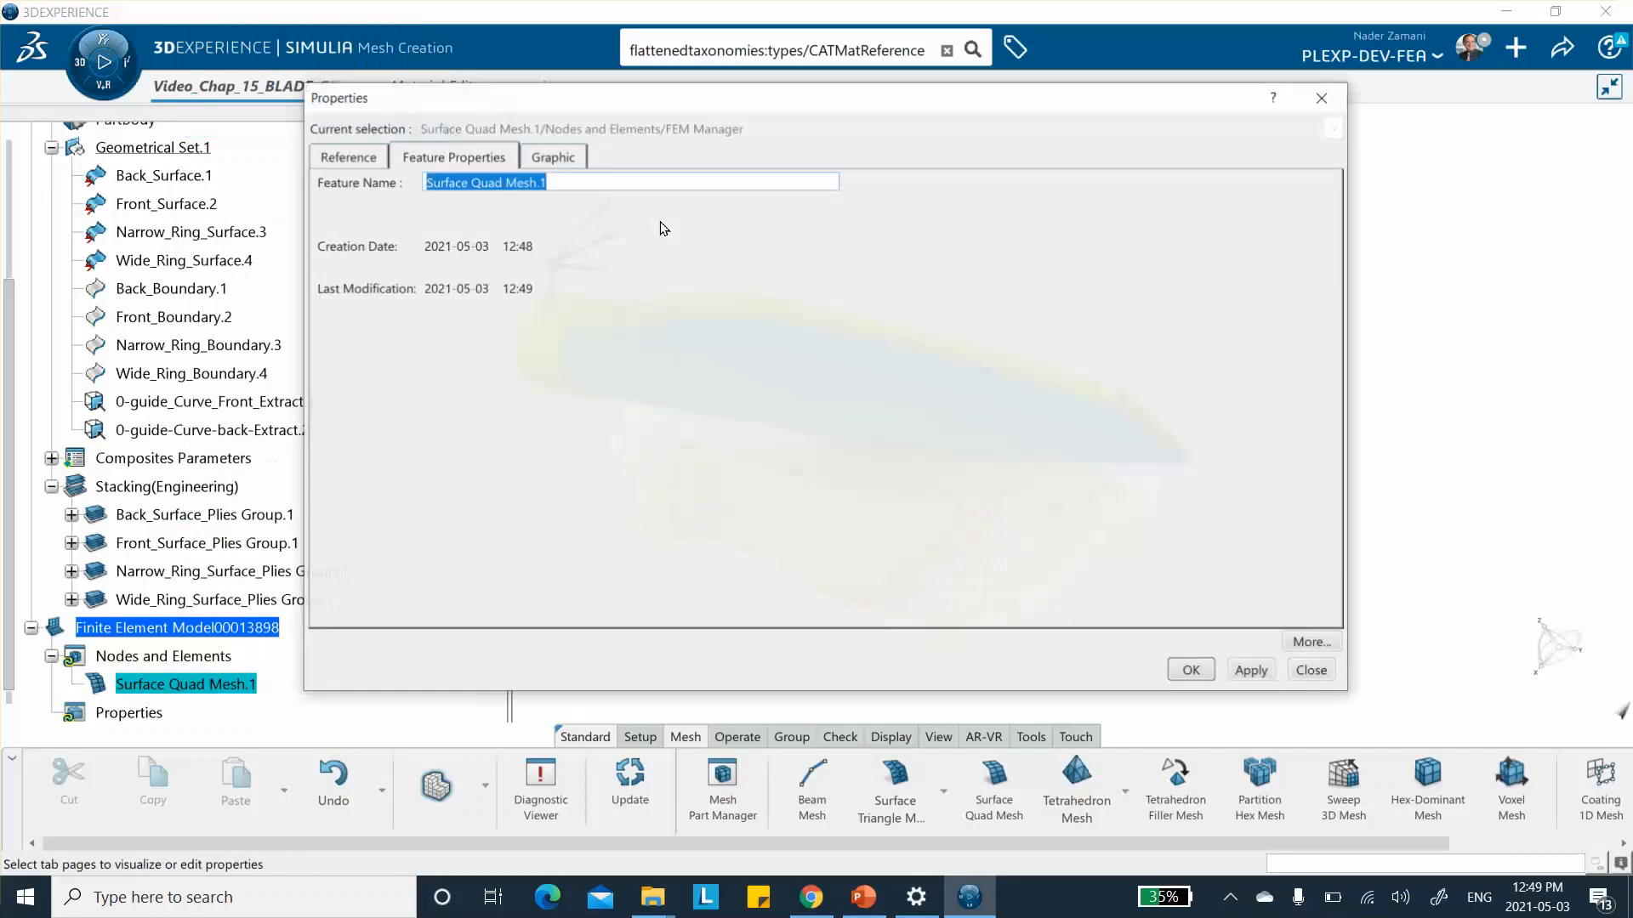
{"action": "left_click", "coordinate": [425, 181]}
{"action": "type", "text": "Dront"}
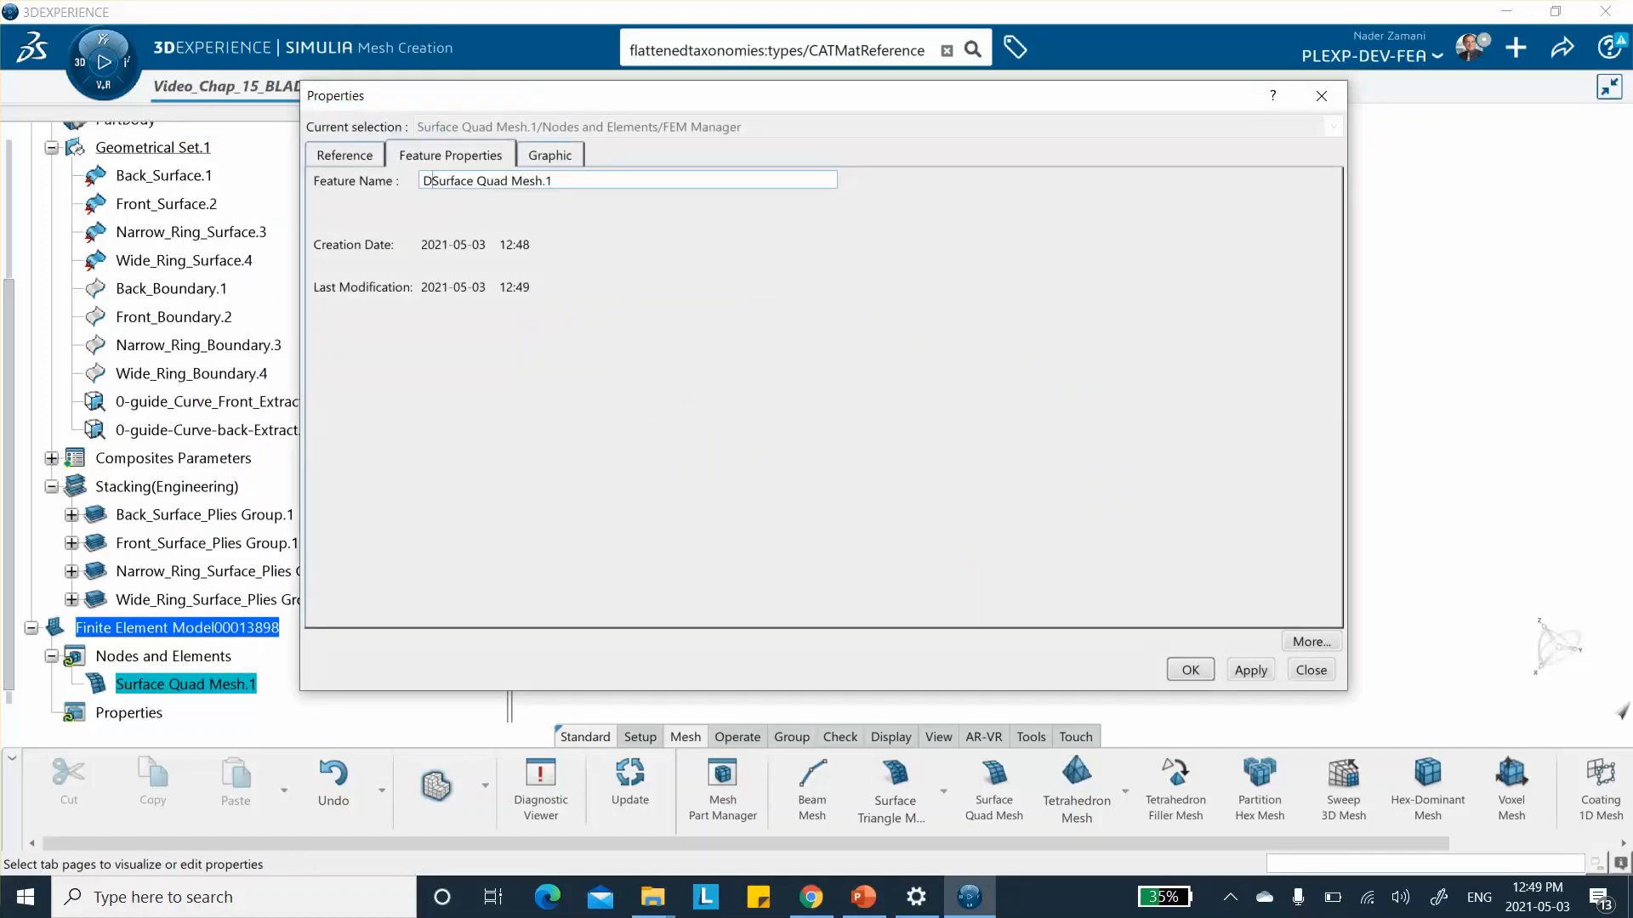
{"action": "type", "text": "_S"}
{"action": "key", "text": "BackSpace"}
{"action": "key", "text": "BackSpace"}
{"action": "type", "text": "Front_"}
{"action": "left_click", "coordinate": [1189, 670]}
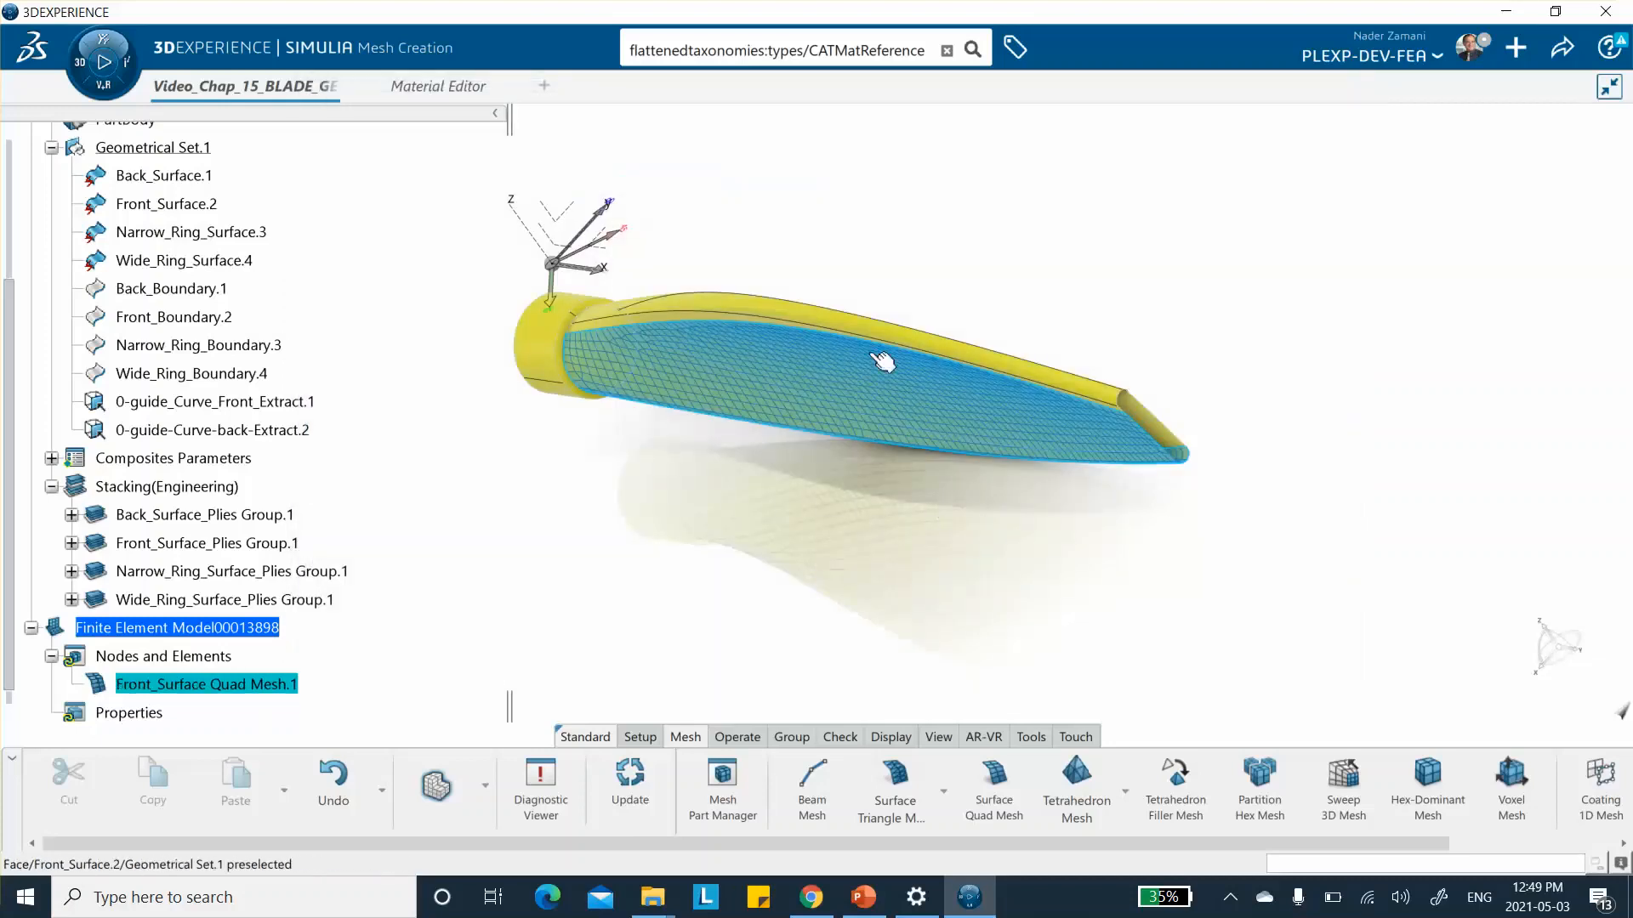
Step: Generate a second Surface Quad Mesh on Back_Surface.1, keeping the 10 mm mesh size and 1 mm capture tolerance
{"action": "left_click", "coordinate": [994, 778]}
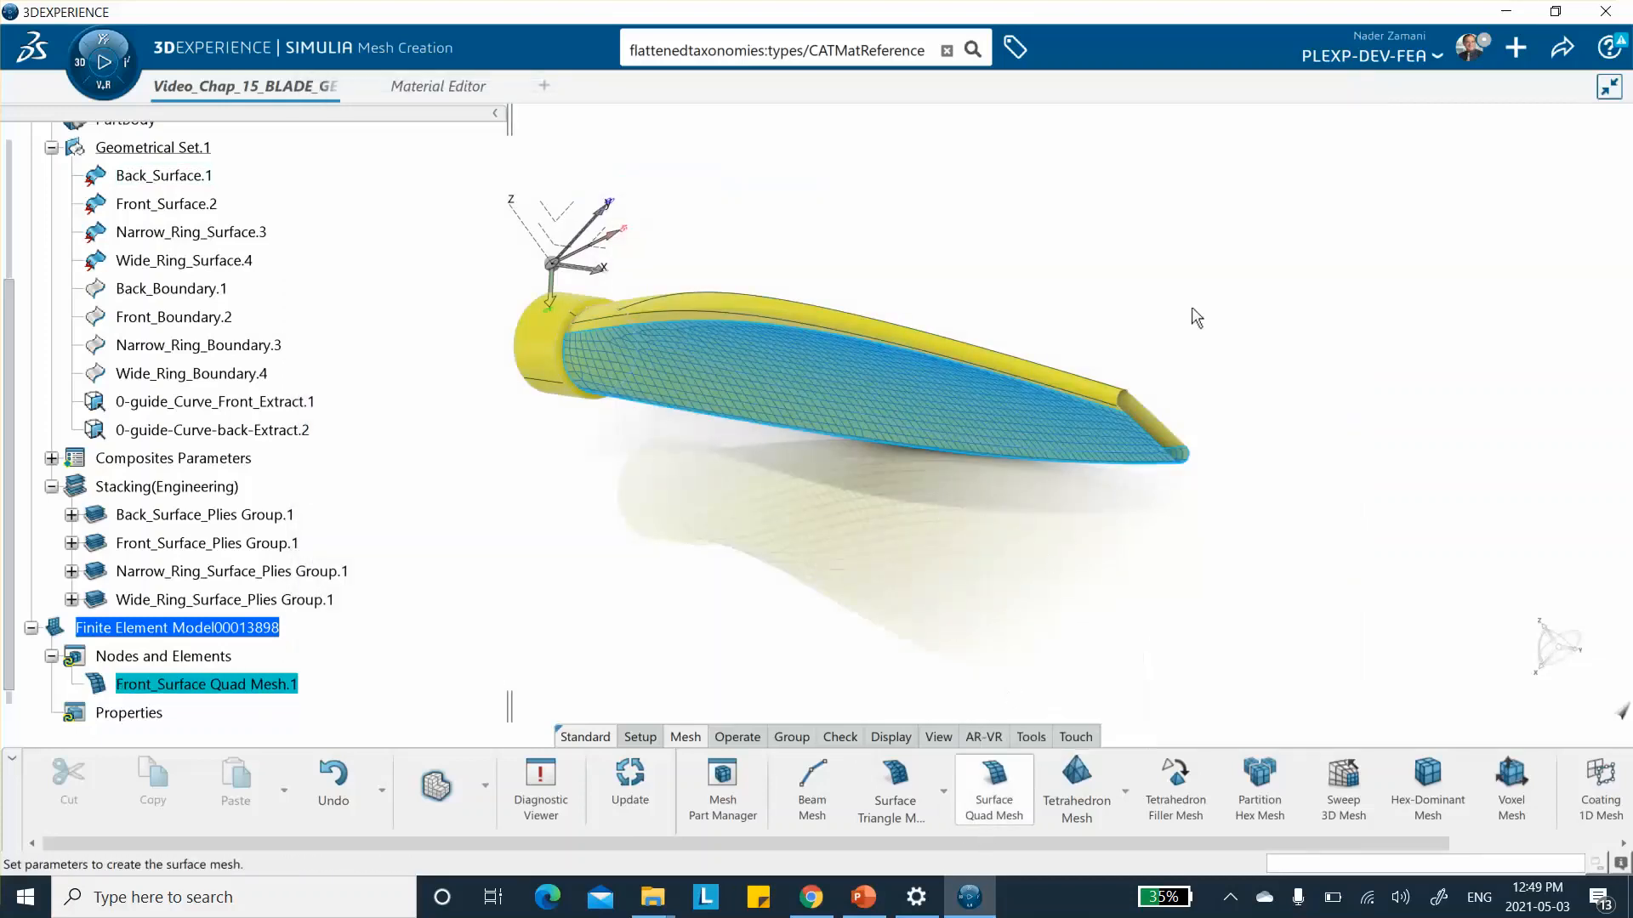
{"action": "left_click", "coordinate": [166, 176]}
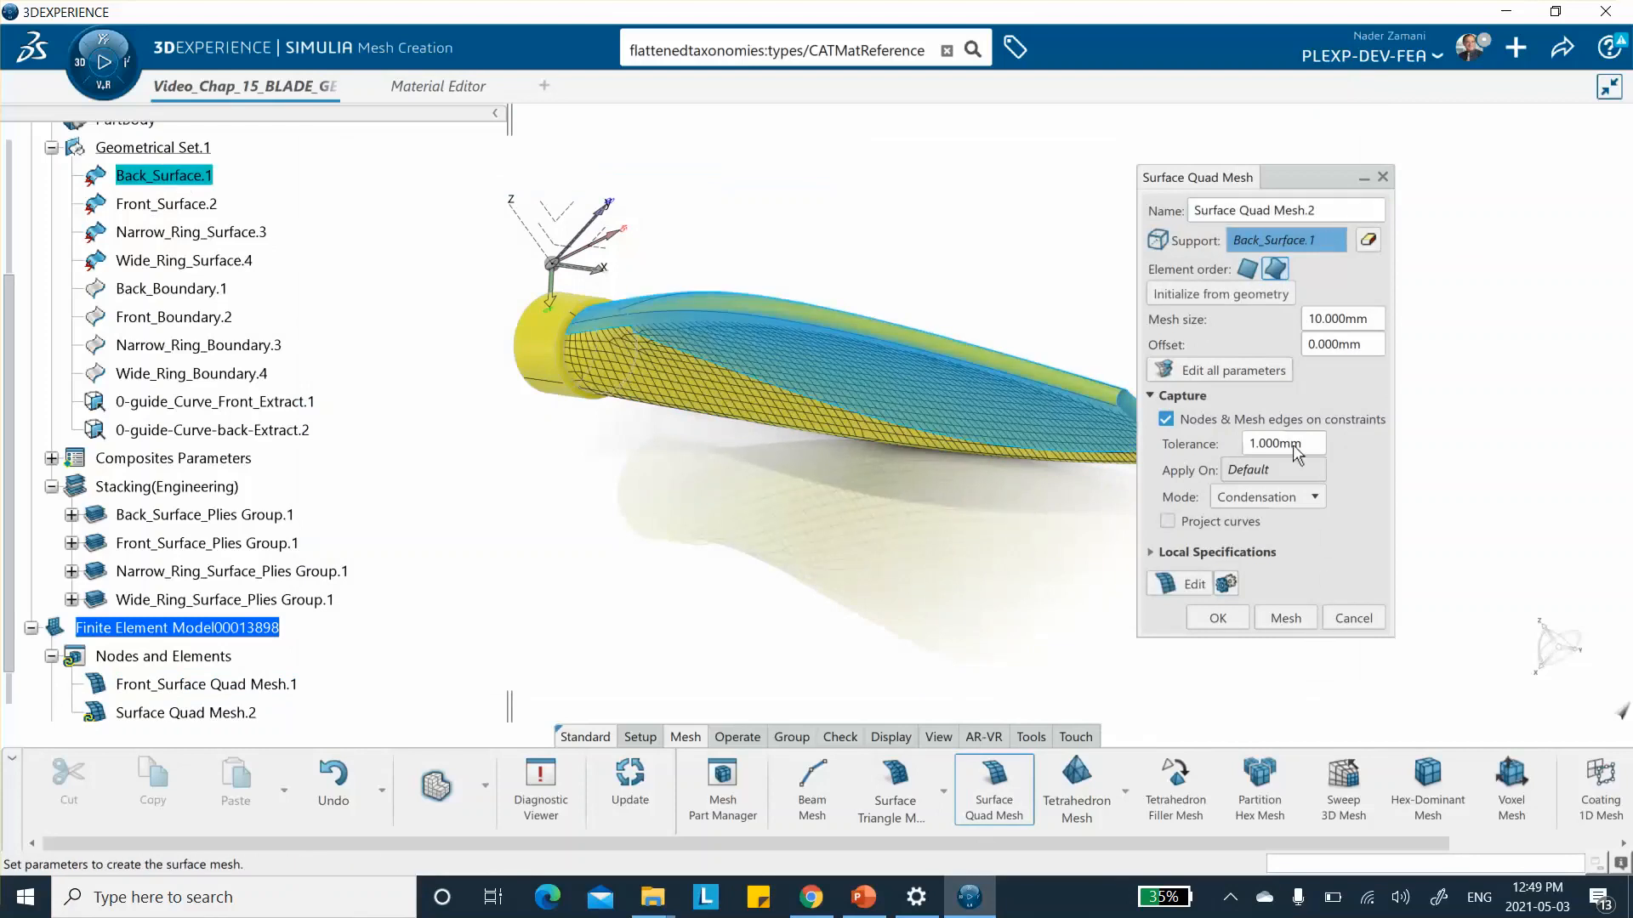
{"action": "left_click", "coordinate": [1273, 619]}
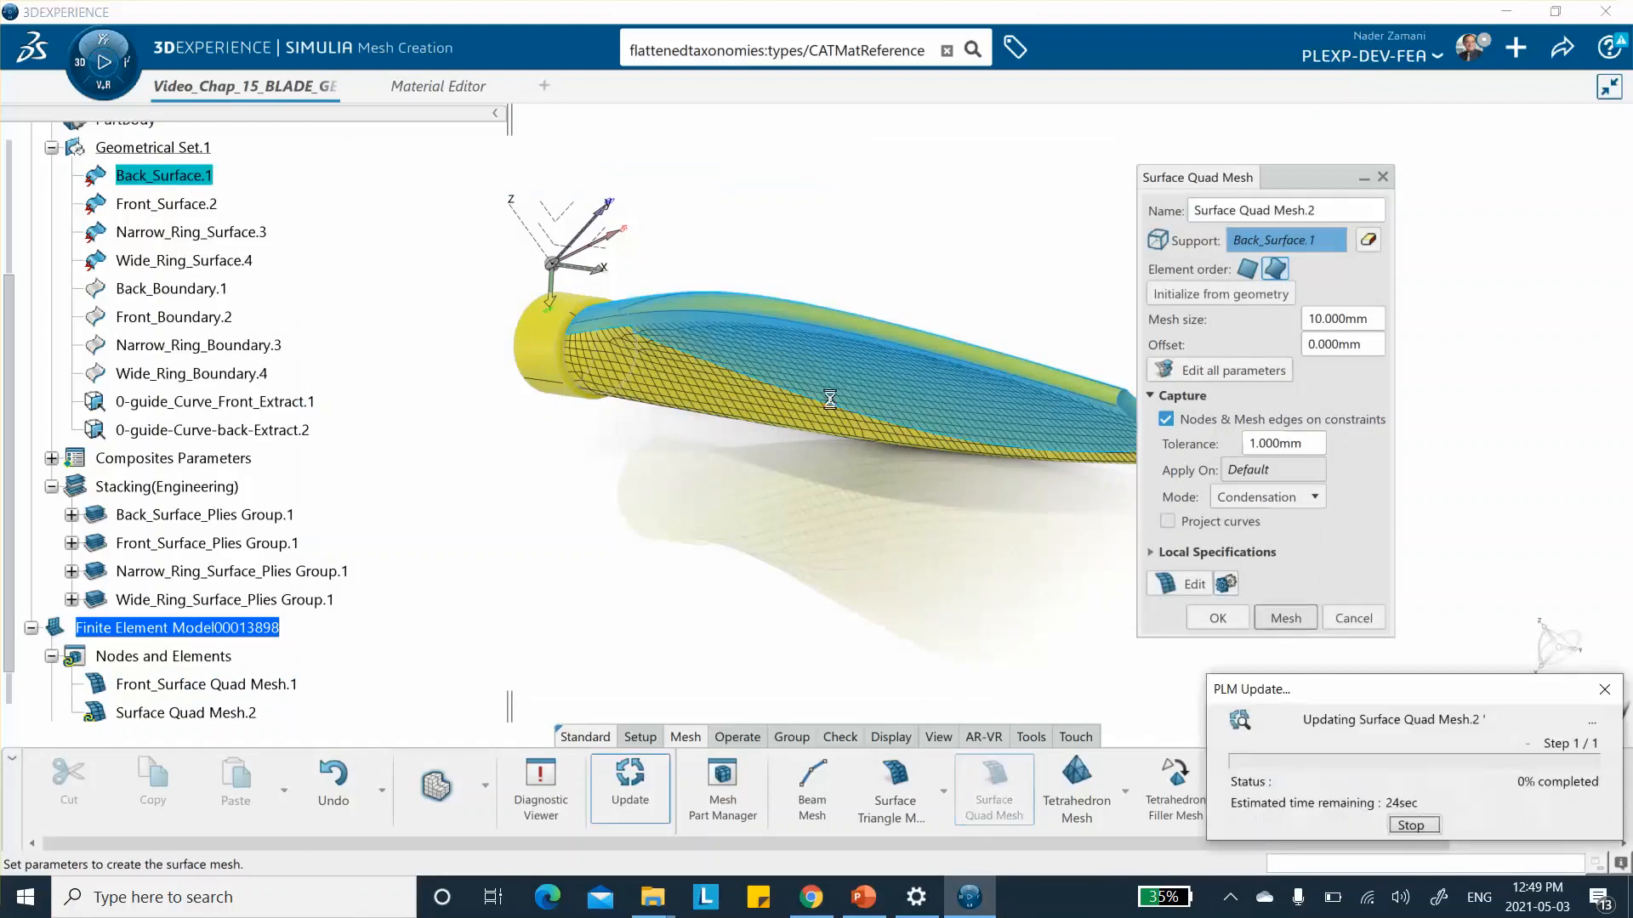
{"action": "left_click", "coordinate": [1216, 618]}
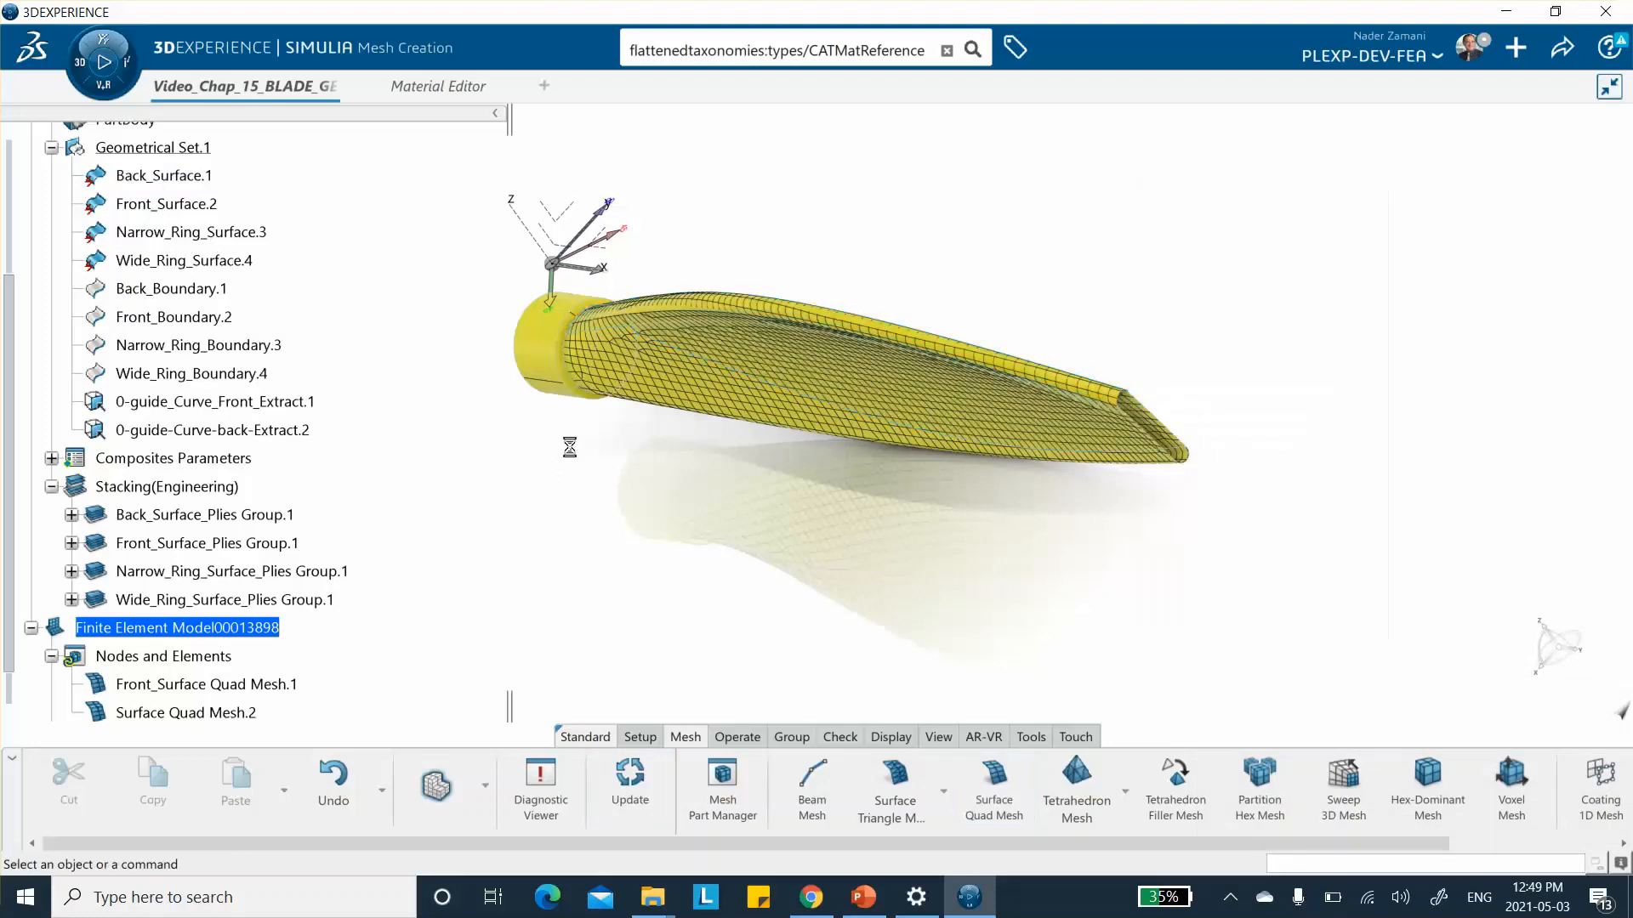
Step: Rename the back surface mesh under Nodes and Elements as Back_Surface Quad Mesh.2
{"action": "scroll", "coordinate": [365, 450], "scroll_direction": "down", "scroll_amount": 3}
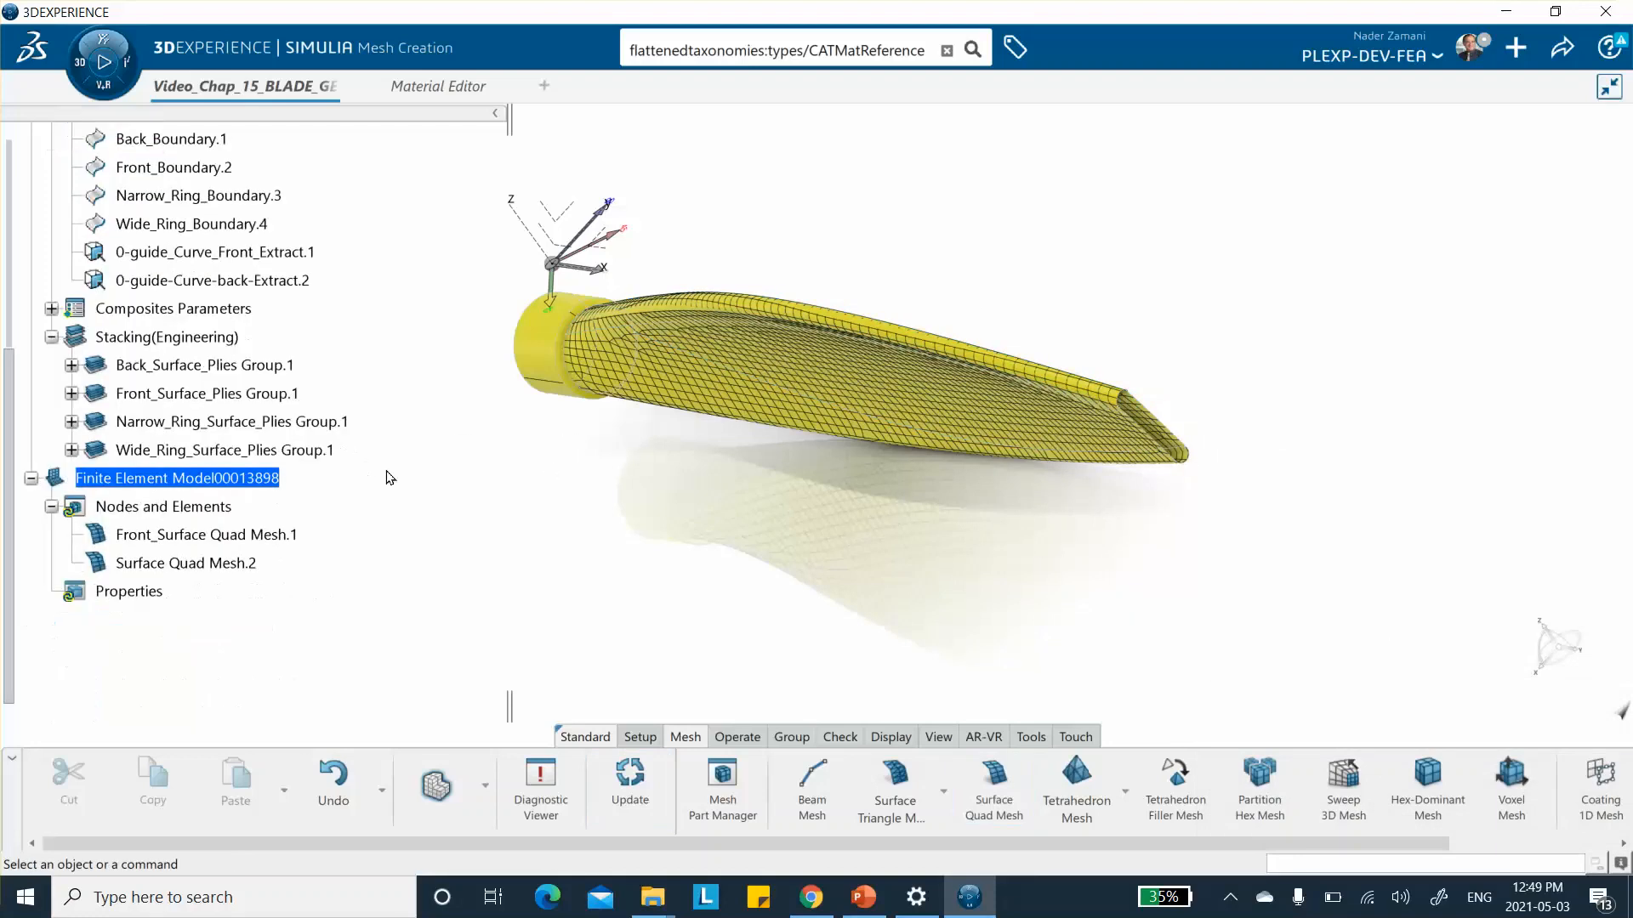
{"action": "right_click", "coordinate": [164, 567]}
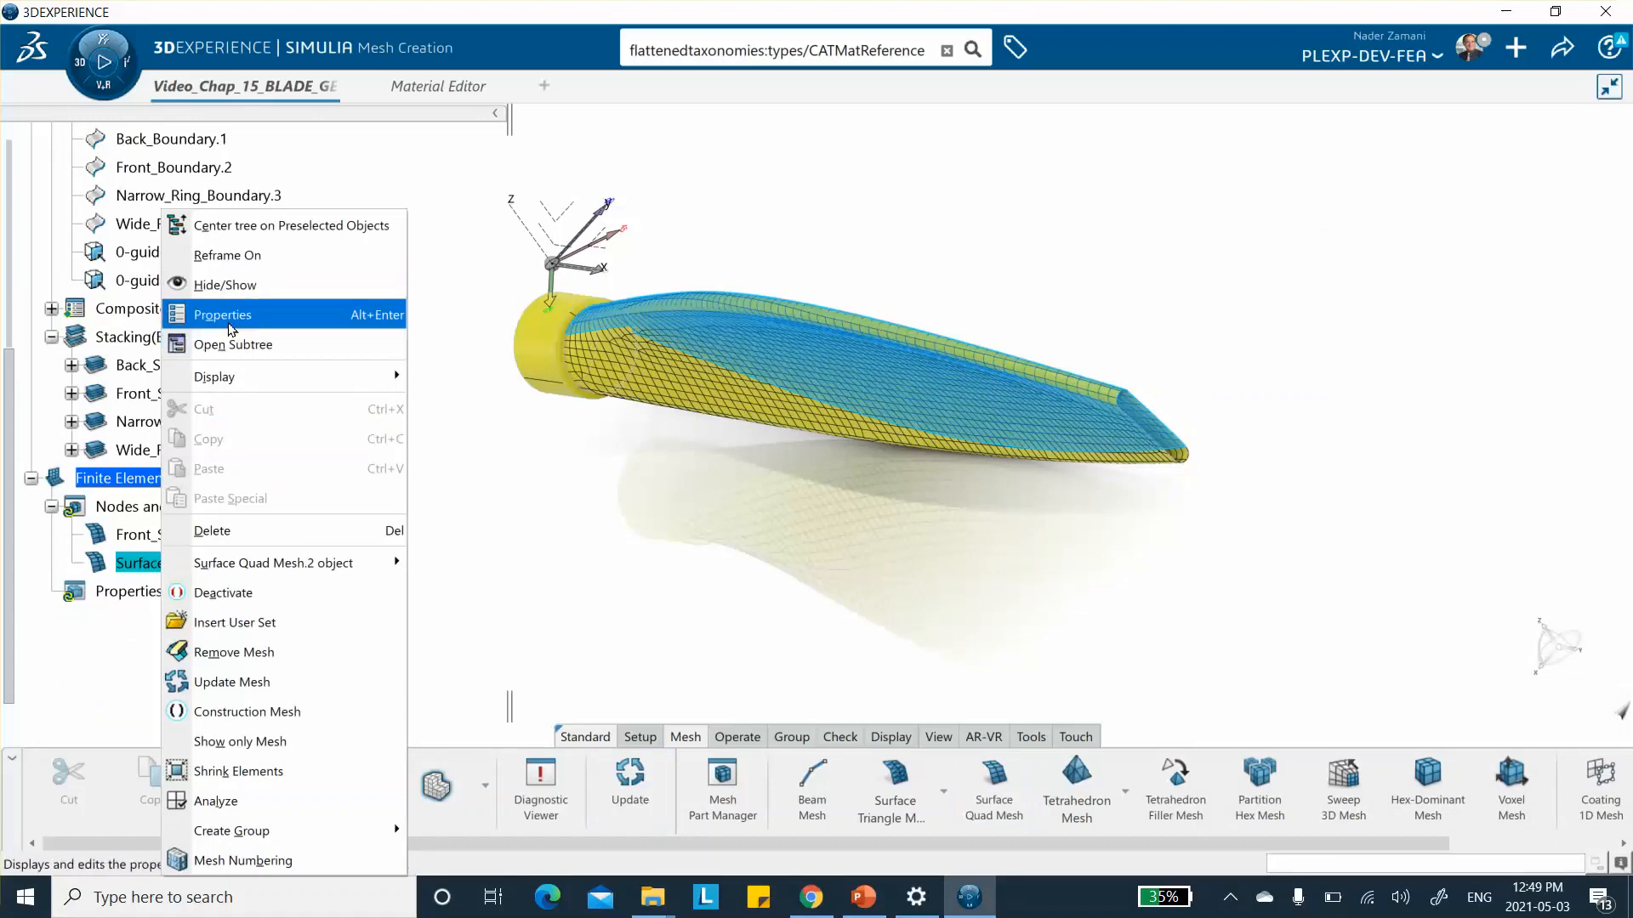
{"action": "left_click", "coordinate": [223, 314]}
{"action": "left_click", "coordinate": [423, 182]}
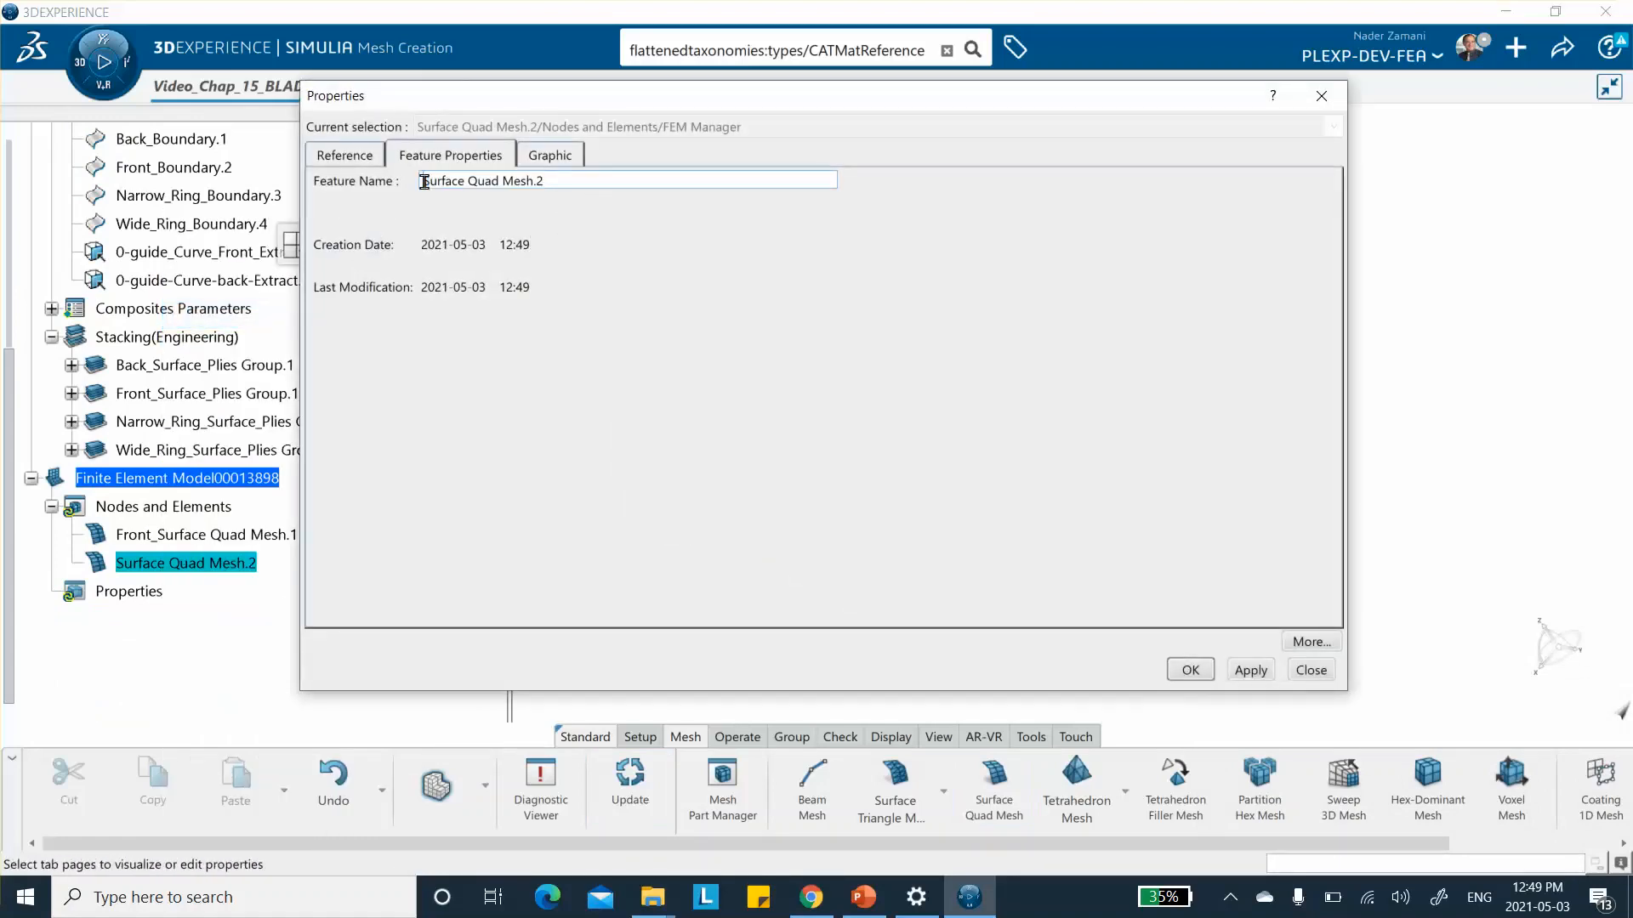
{"action": "type", "text": "Bac"}
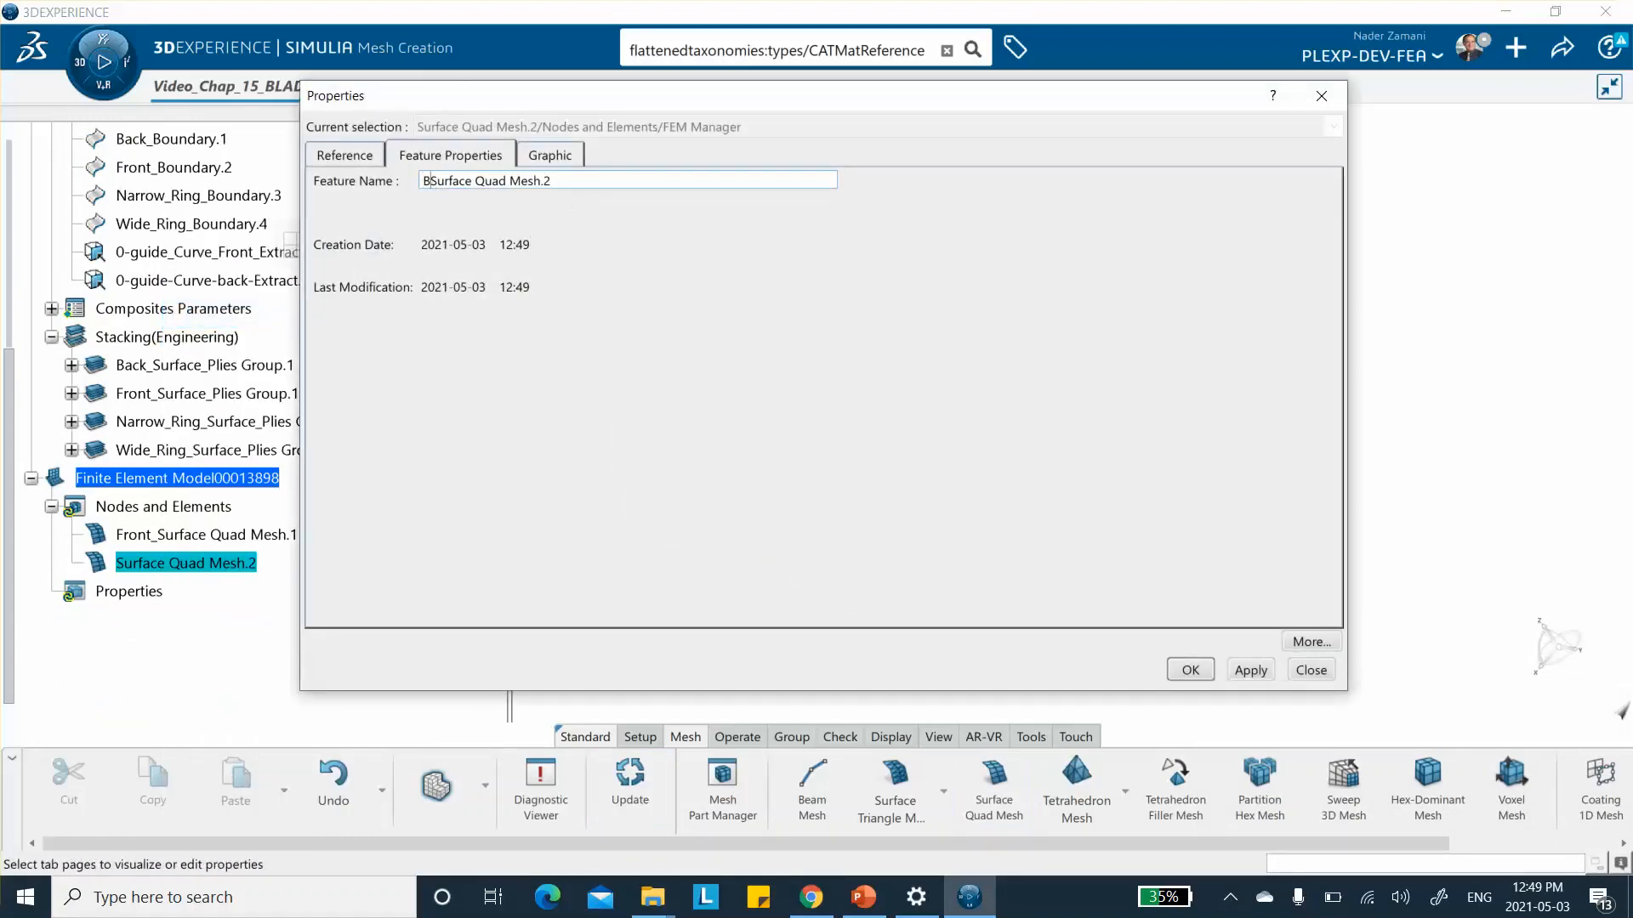
{"action": "type", "text": "k_"}
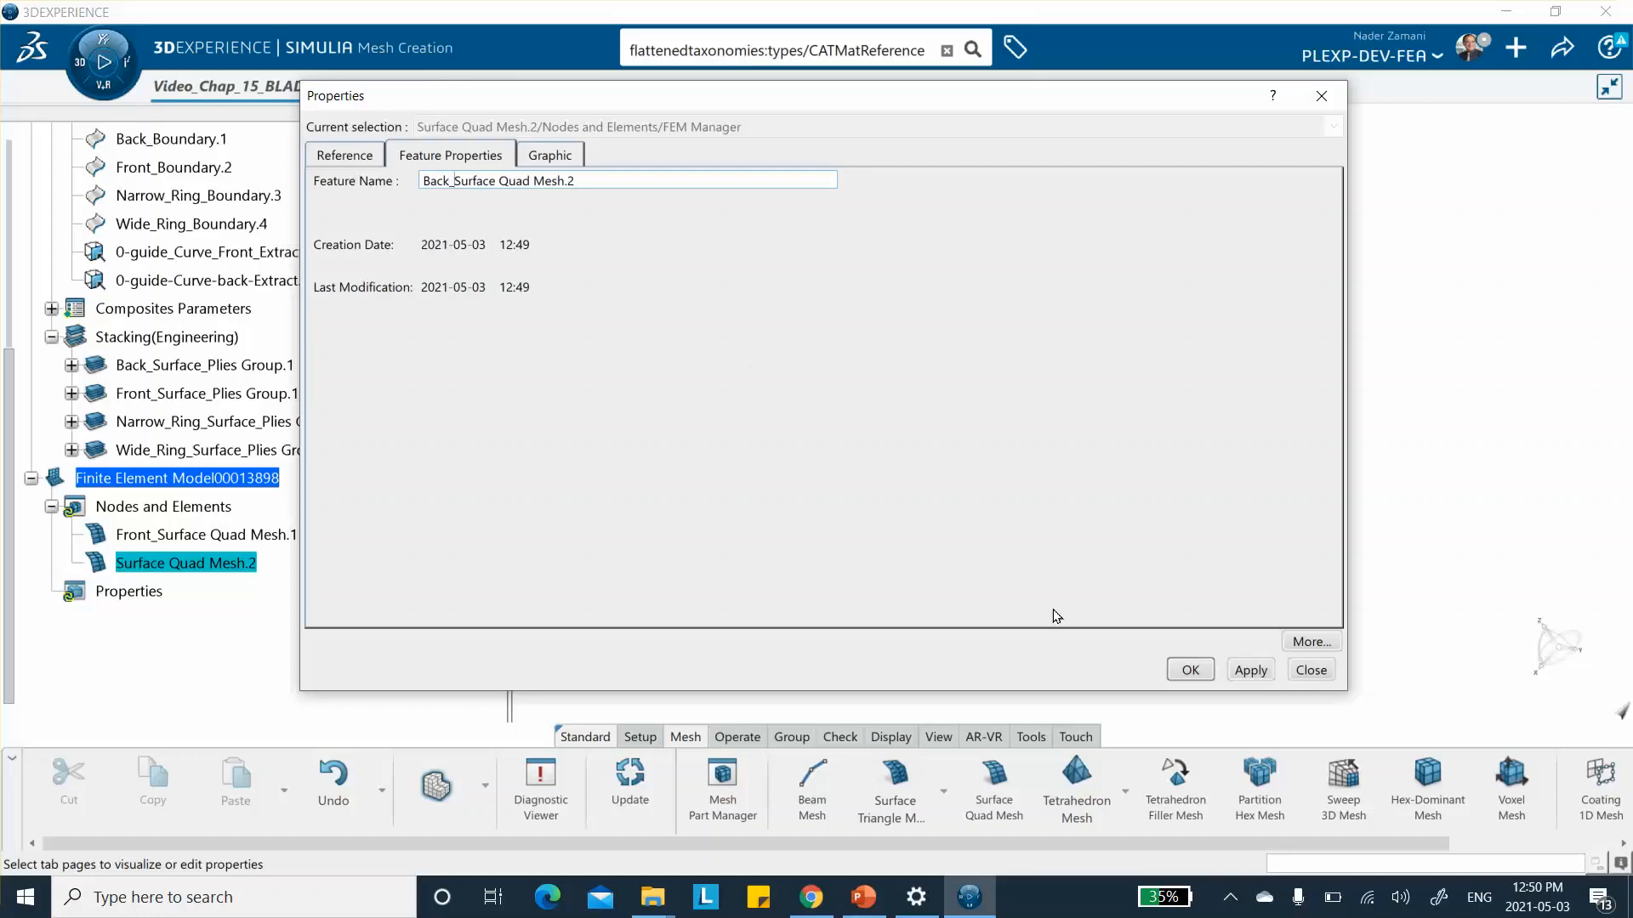
{"action": "left_click", "coordinate": [1188, 670]}
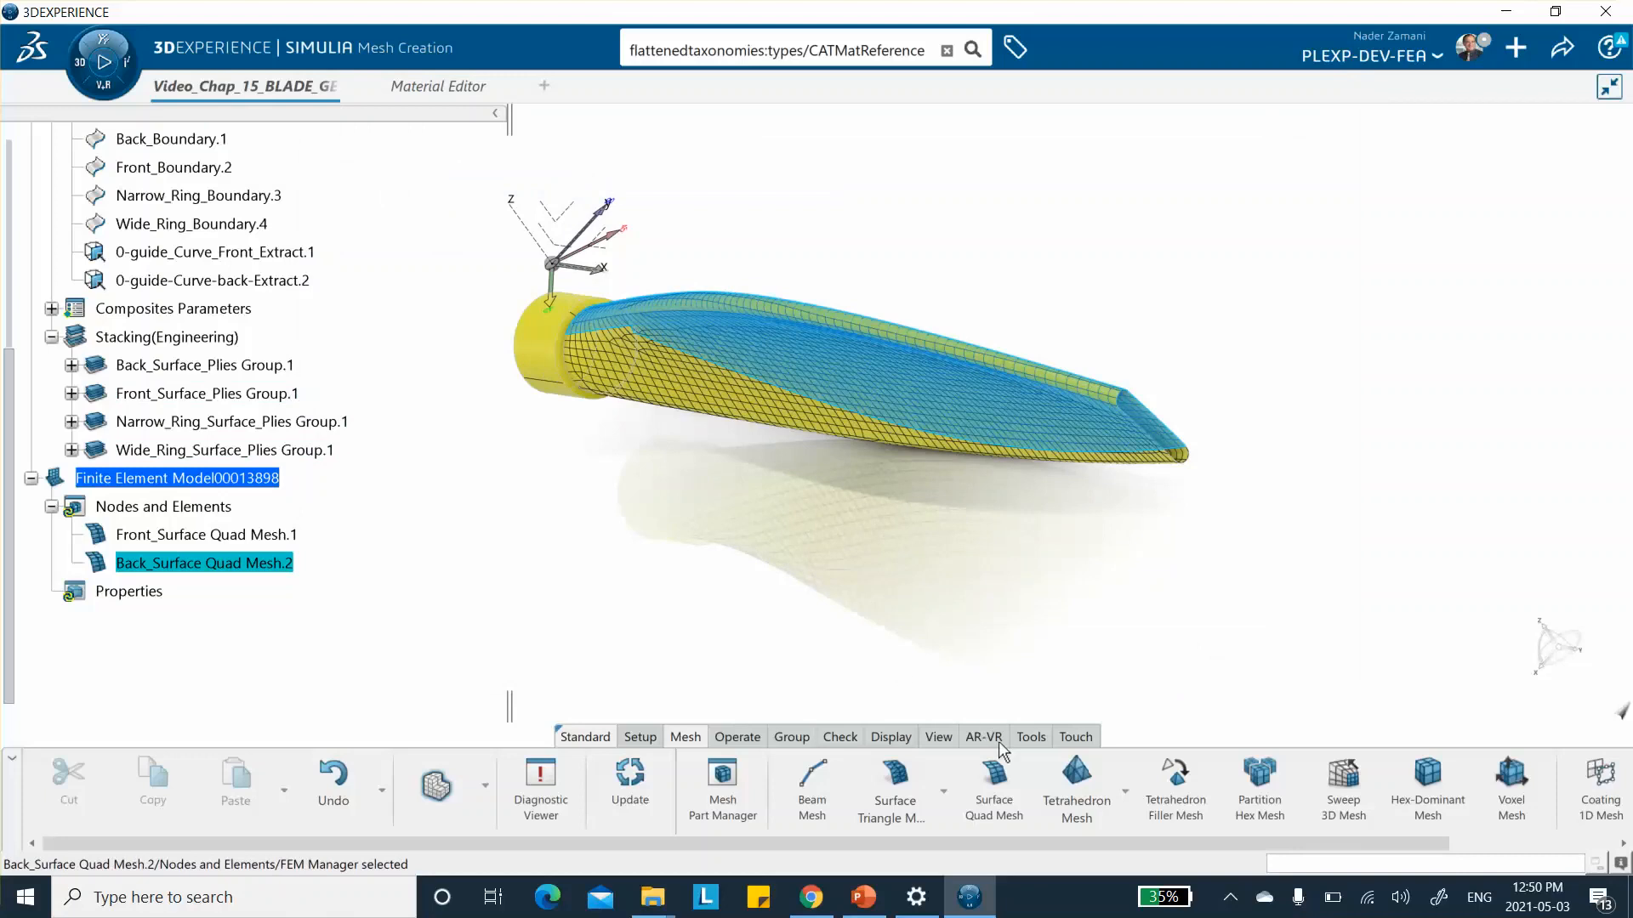
Step: Generate a Surface Quad Mesh on Narrow_Ring_Surface.3, keeping the 10 mm mesh size and 1 mm capture tolerance, and inspect the ring mesh
{"action": "left_click", "coordinate": [994, 778]}
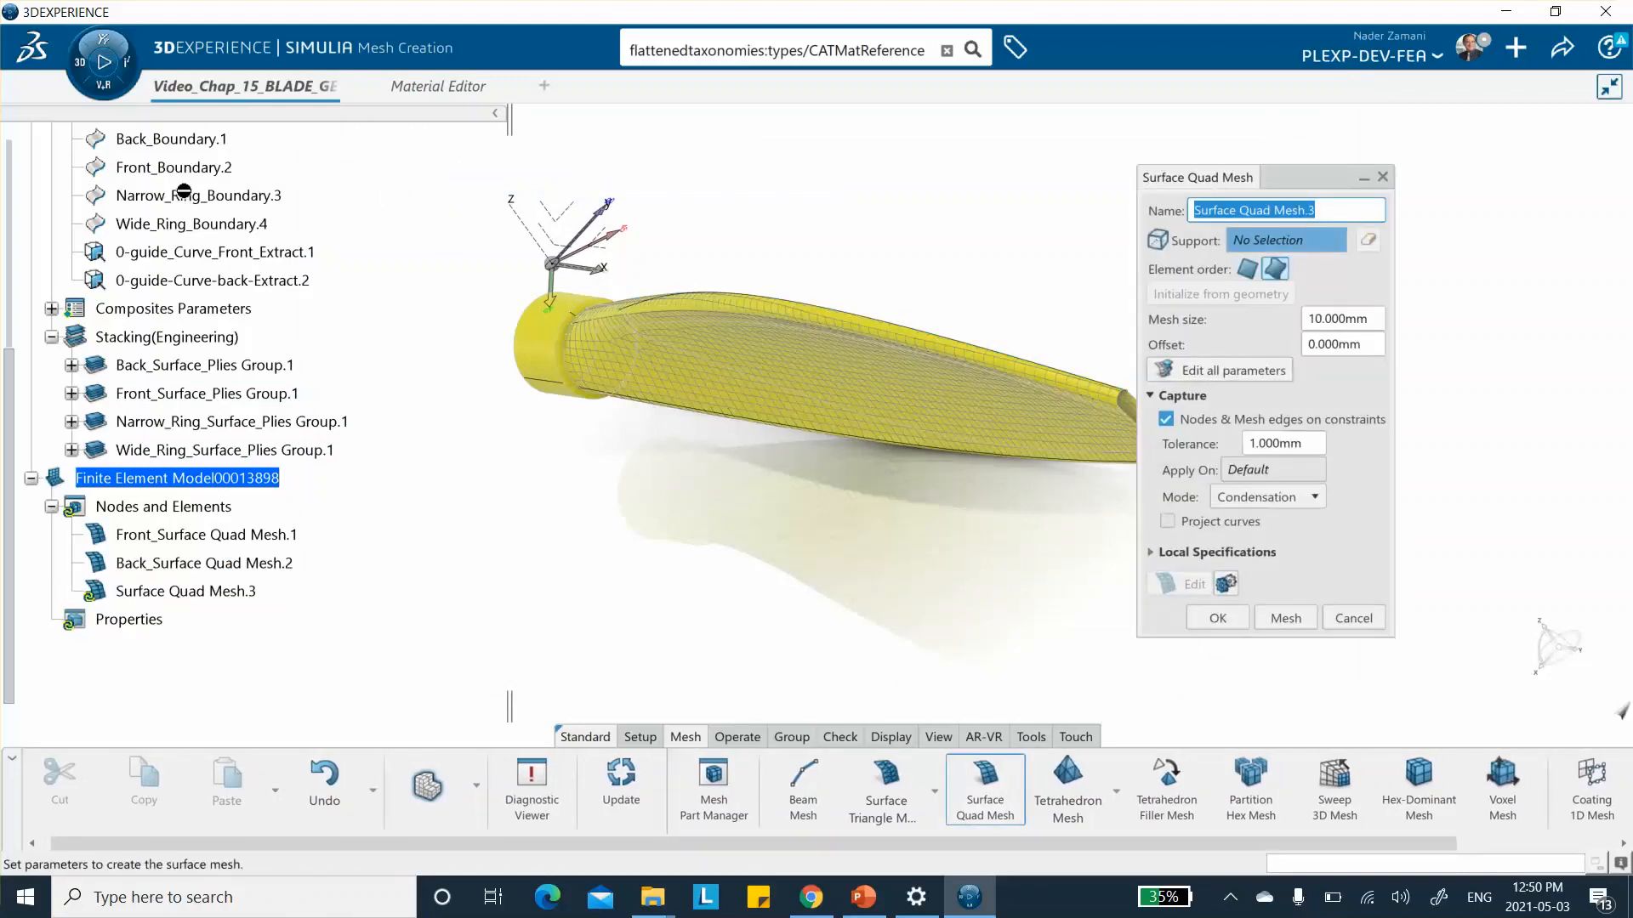
{"action": "scroll", "coordinate": [249, 250], "scroll_direction": "up", "scroll_amount": 1}
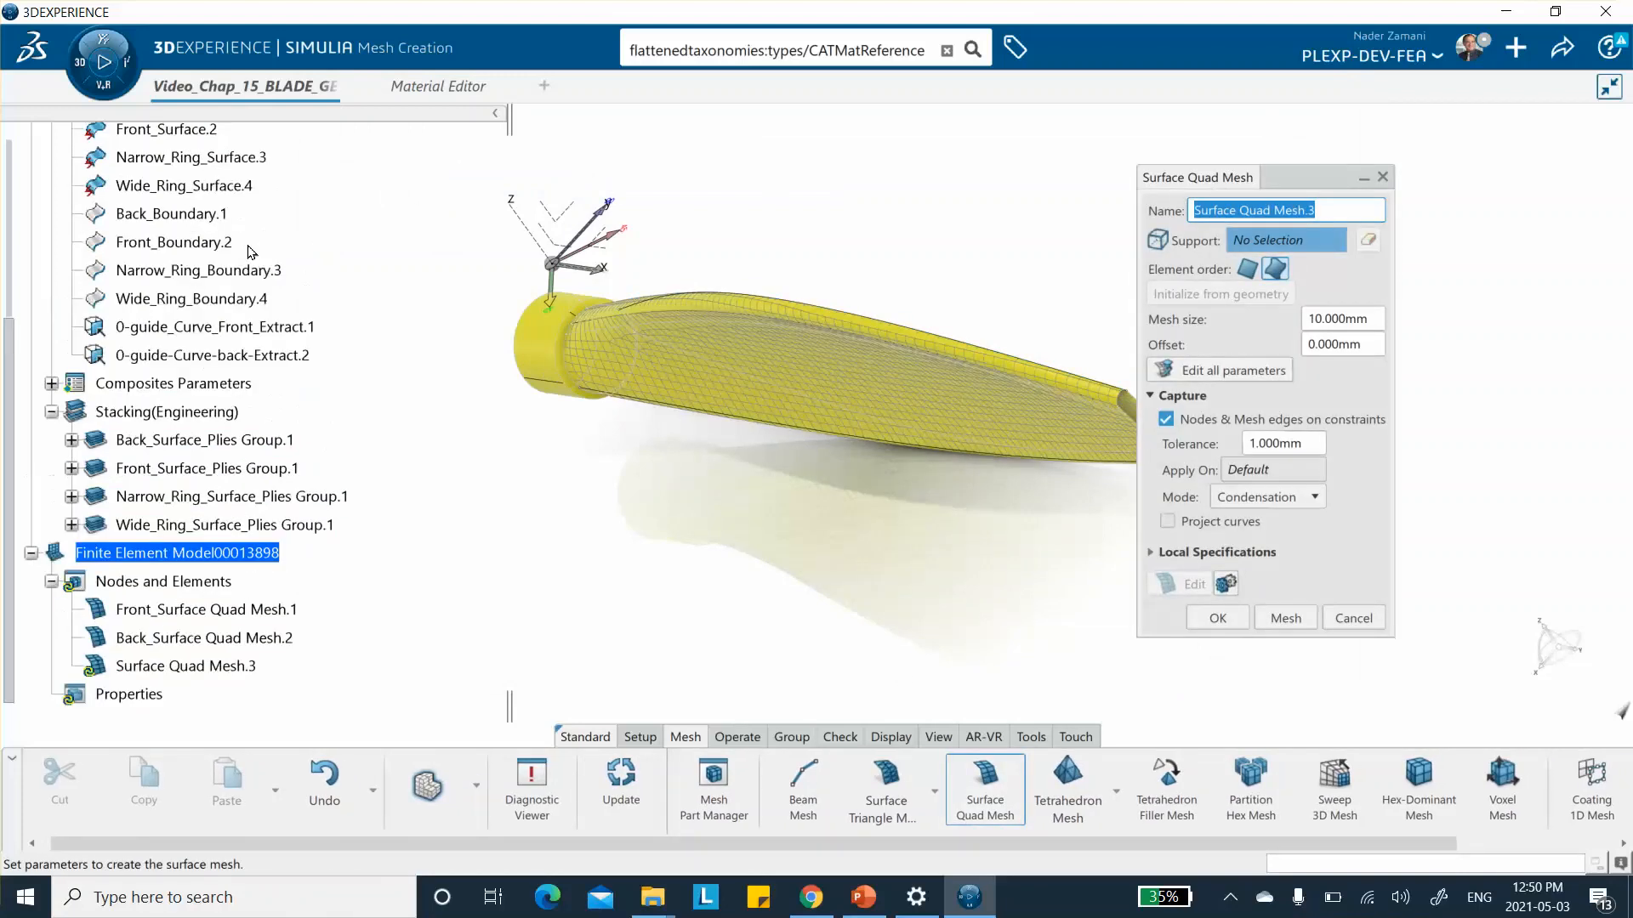
{"action": "left_click", "coordinate": [183, 158]}
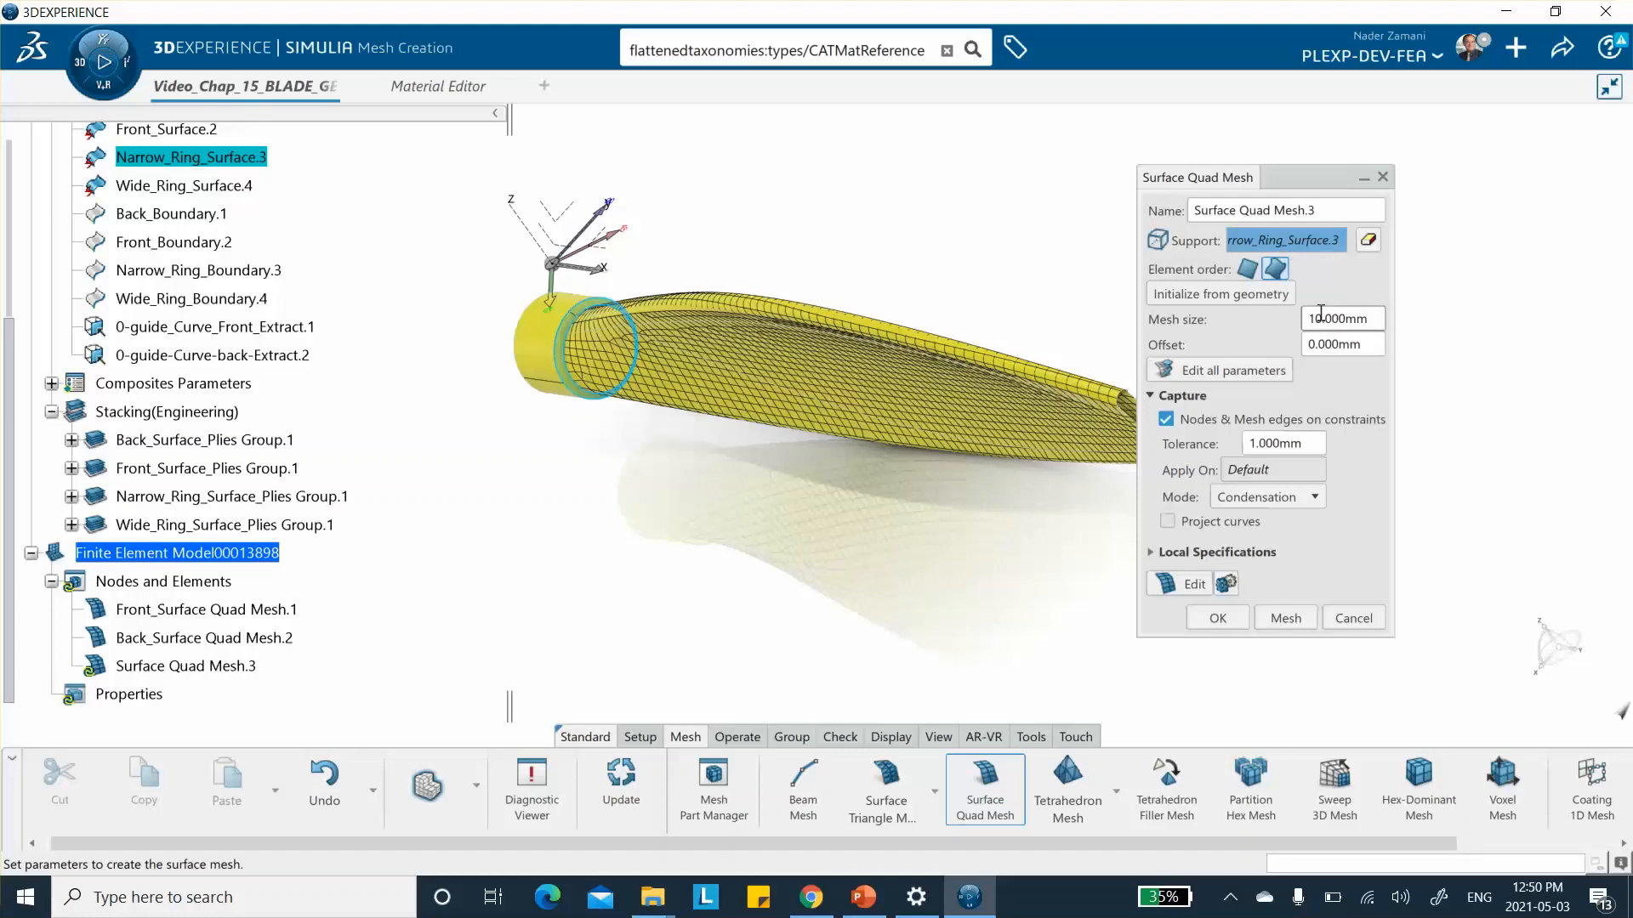
{"action": "left_click", "coordinate": [1277, 616]}
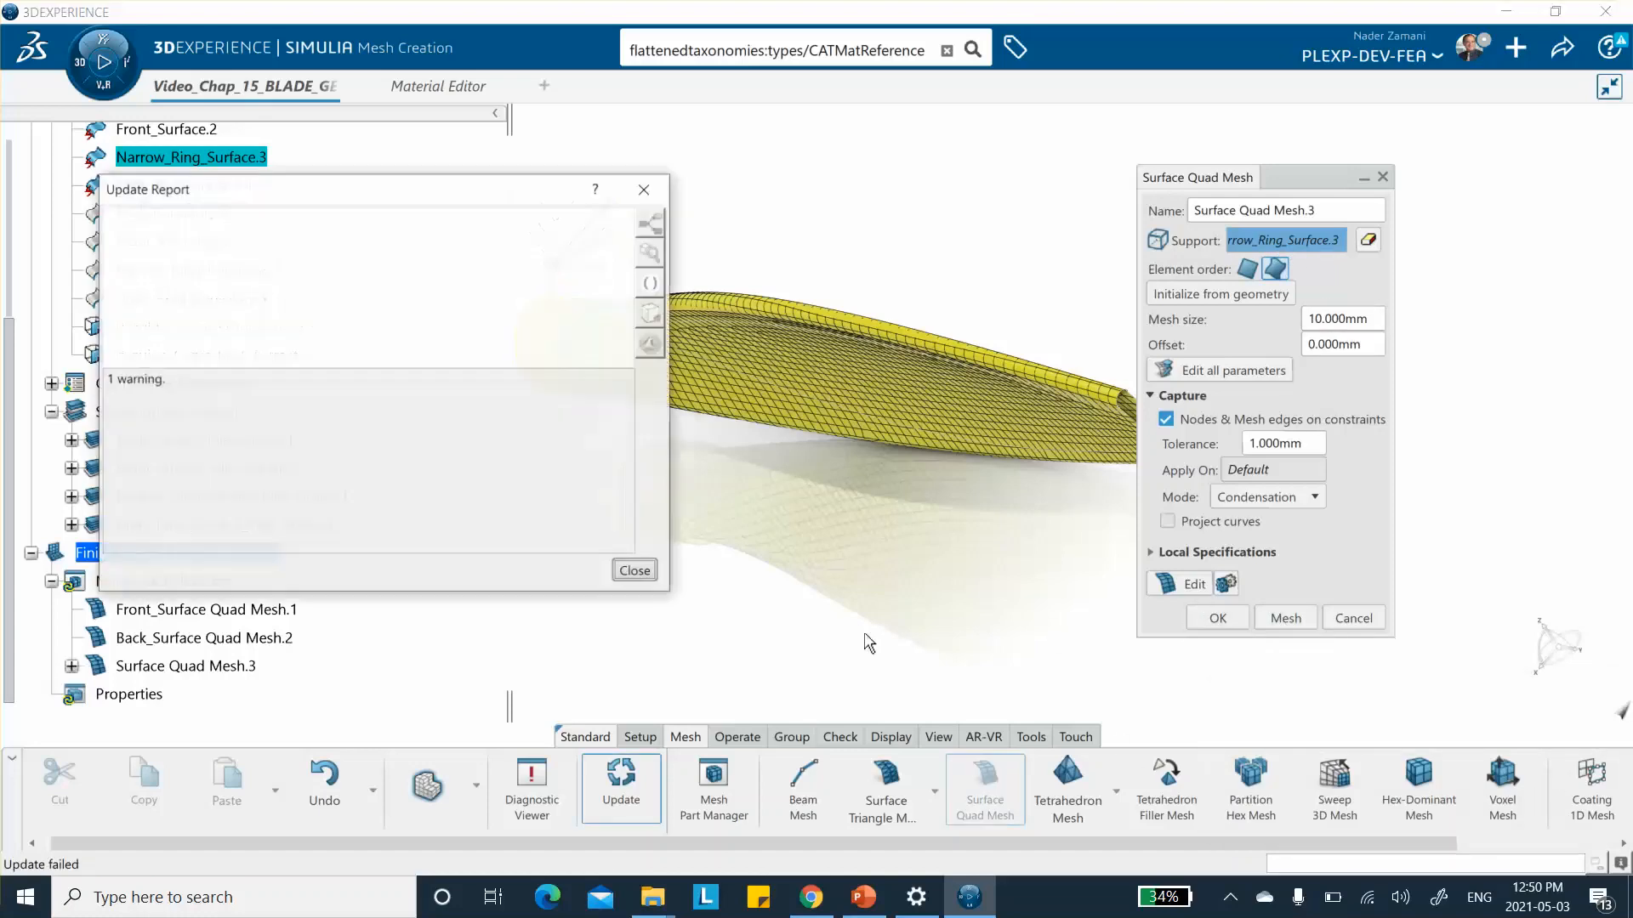
{"action": "middle_click_drag", "start_coordinate": [764, 430], "coordinate": [987, 467]}
{"action": "middle_click_drag", "start_coordinate": [825, 516], "coordinate": [778, 356]}
{"action": "left_click", "coordinate": [799, 524]}
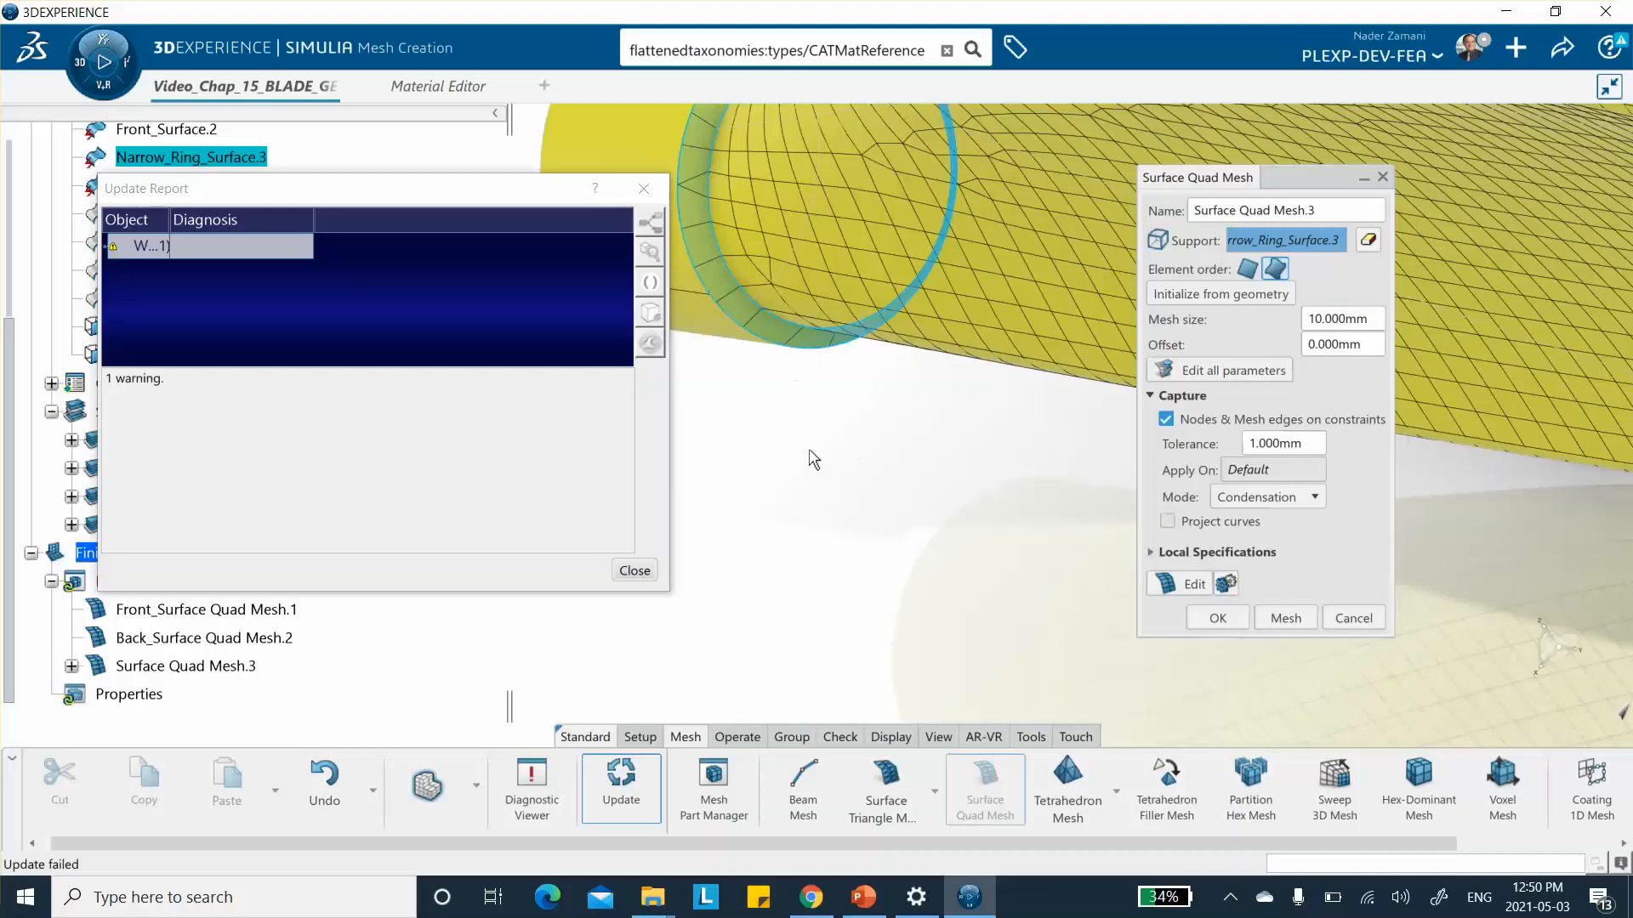
{"action": "left_click", "coordinate": [631, 564]}
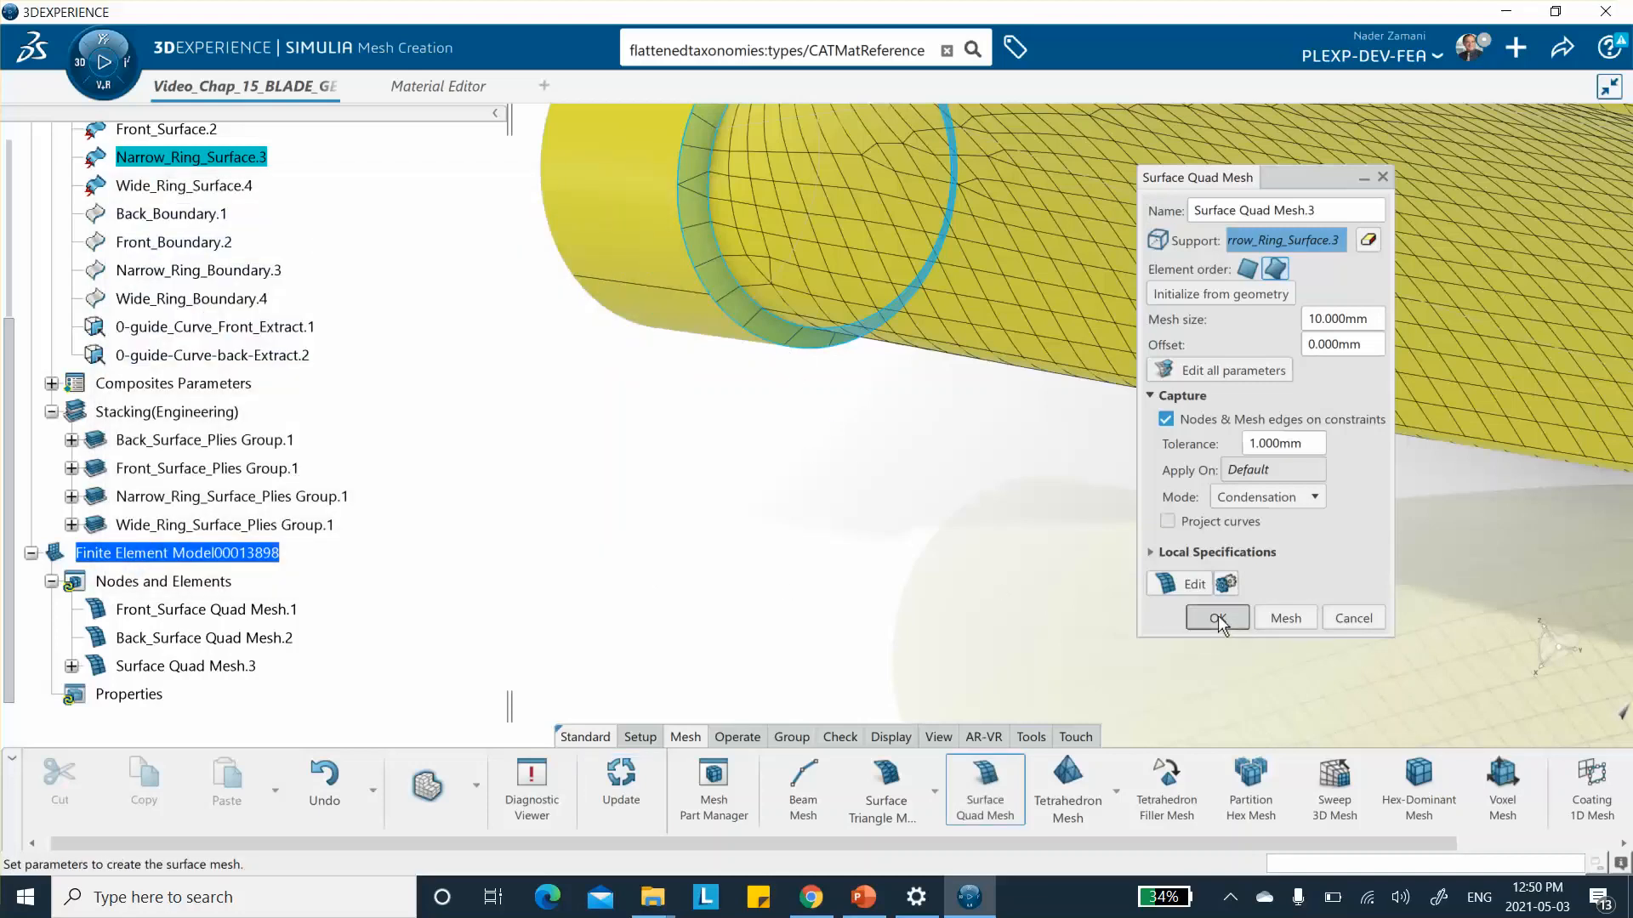
{"action": "left_click", "coordinate": [1217, 618]}
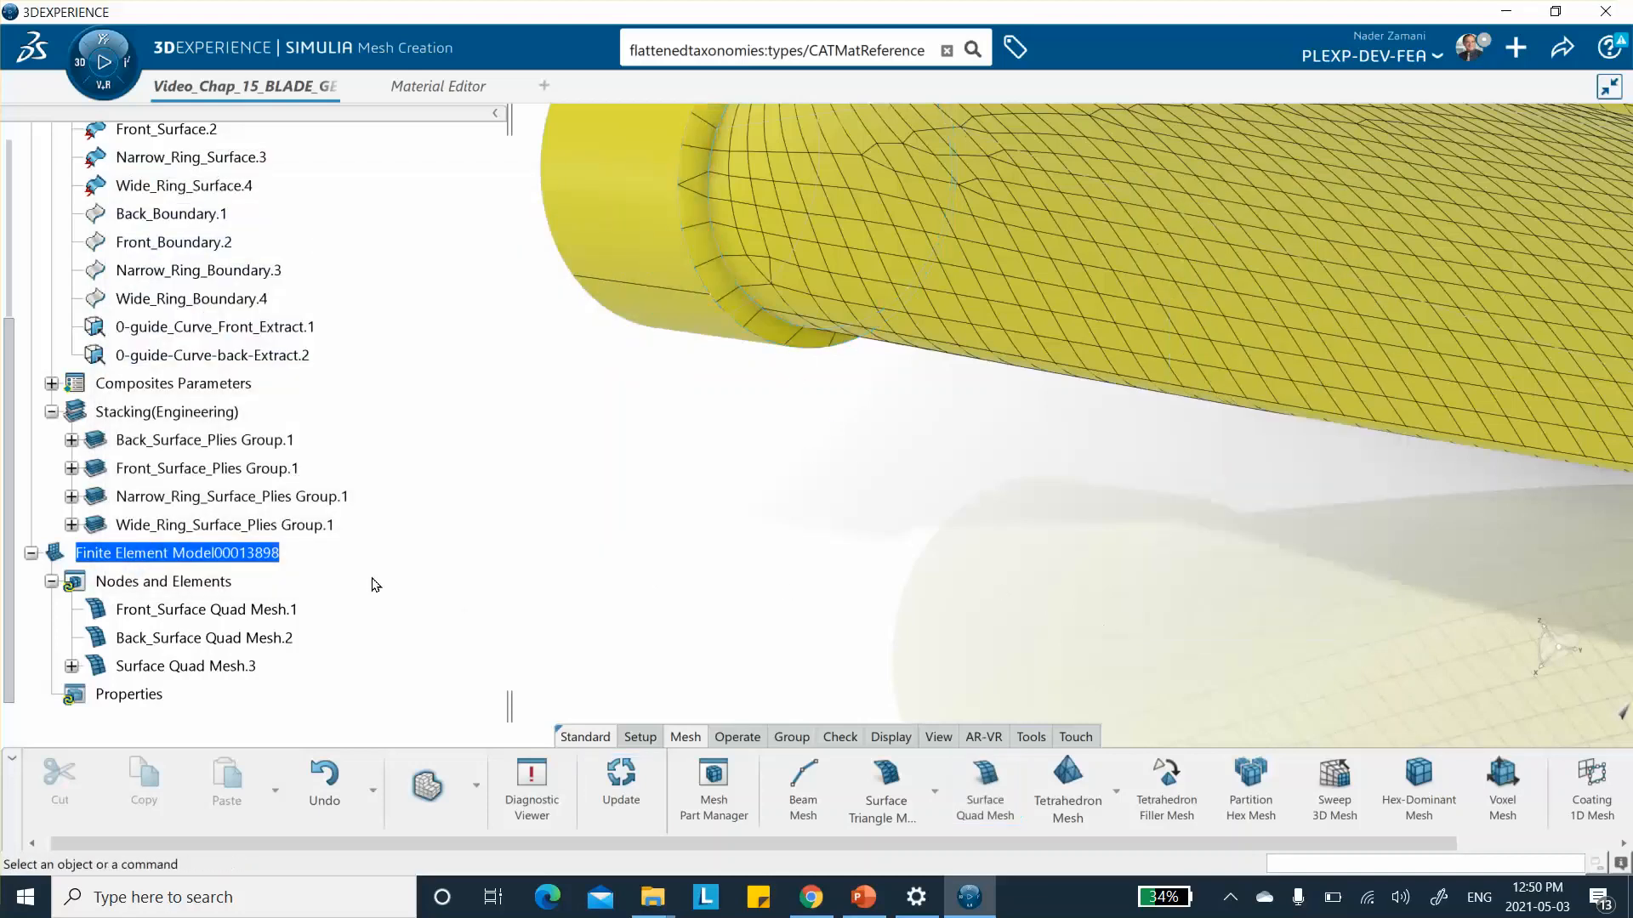
Step: Rename the narrow ring's mesh under Nodes and Elements as Narrow_Ring_Surface Quad Mesh.3
{"action": "right_click", "coordinate": [205, 667]}
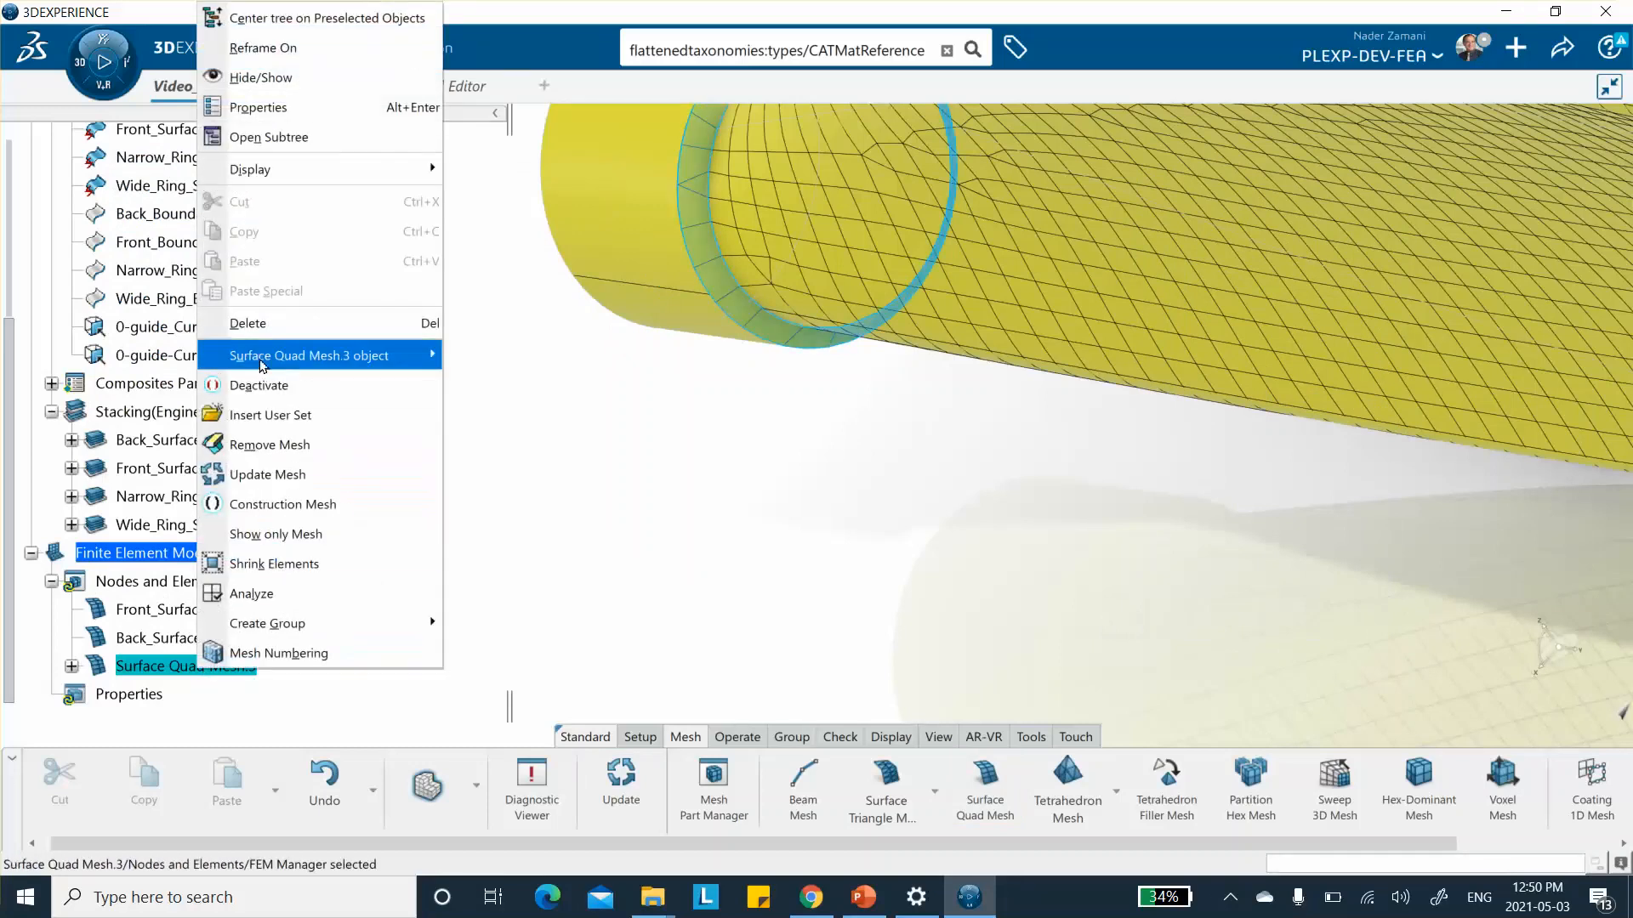
{"action": "left_click", "coordinate": [299, 106]}
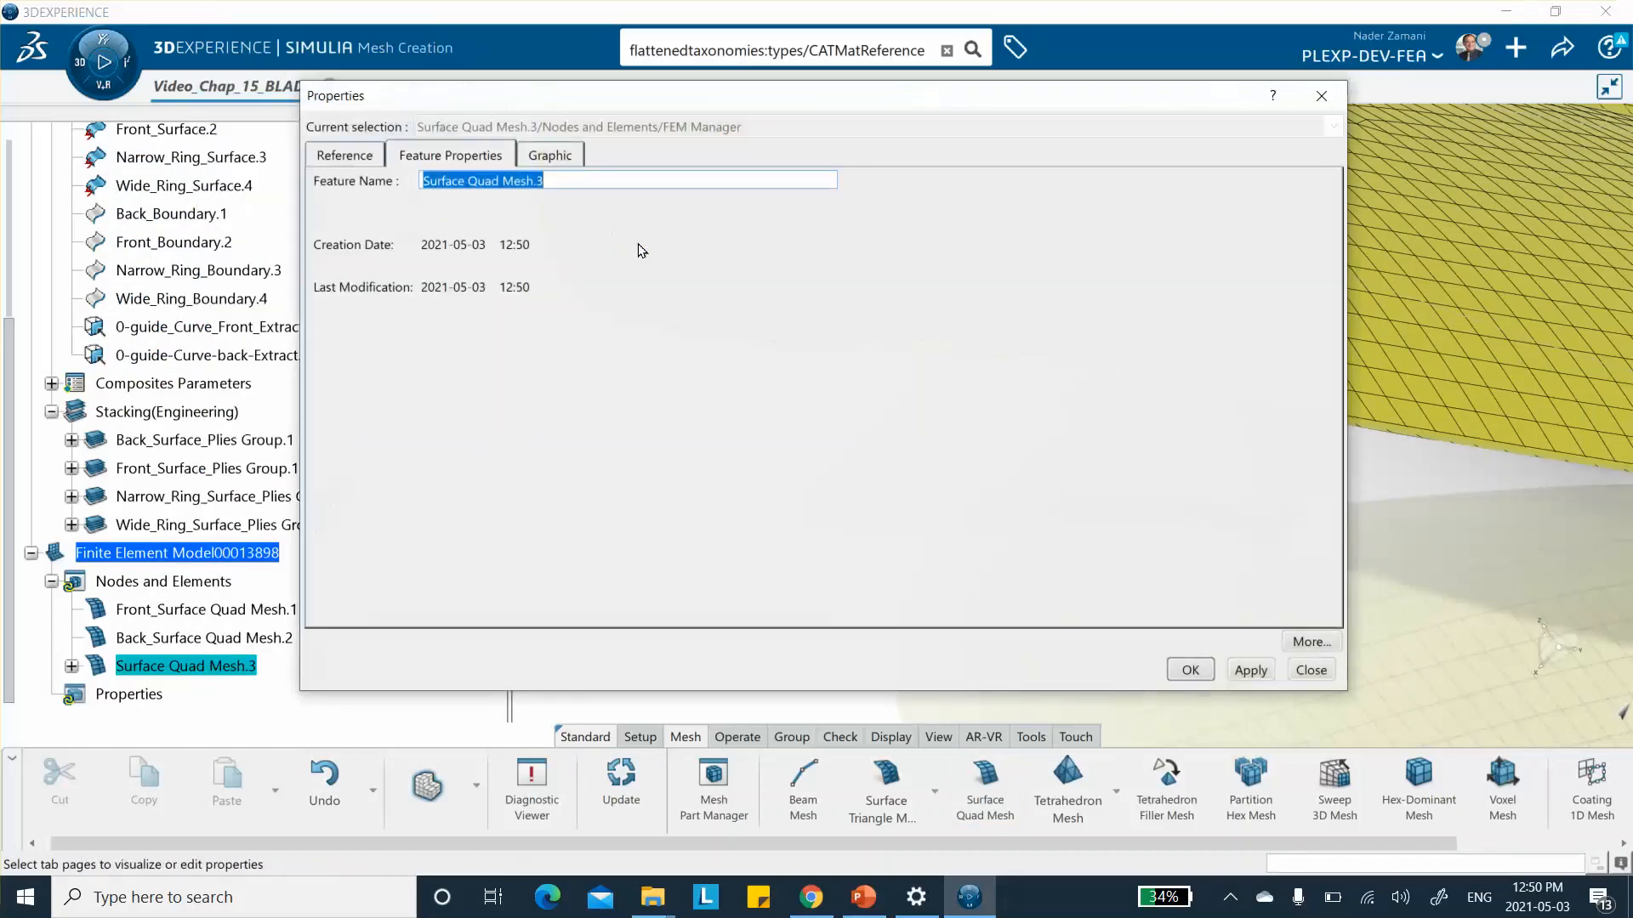
{"action": "left_click", "coordinate": [419, 175]}
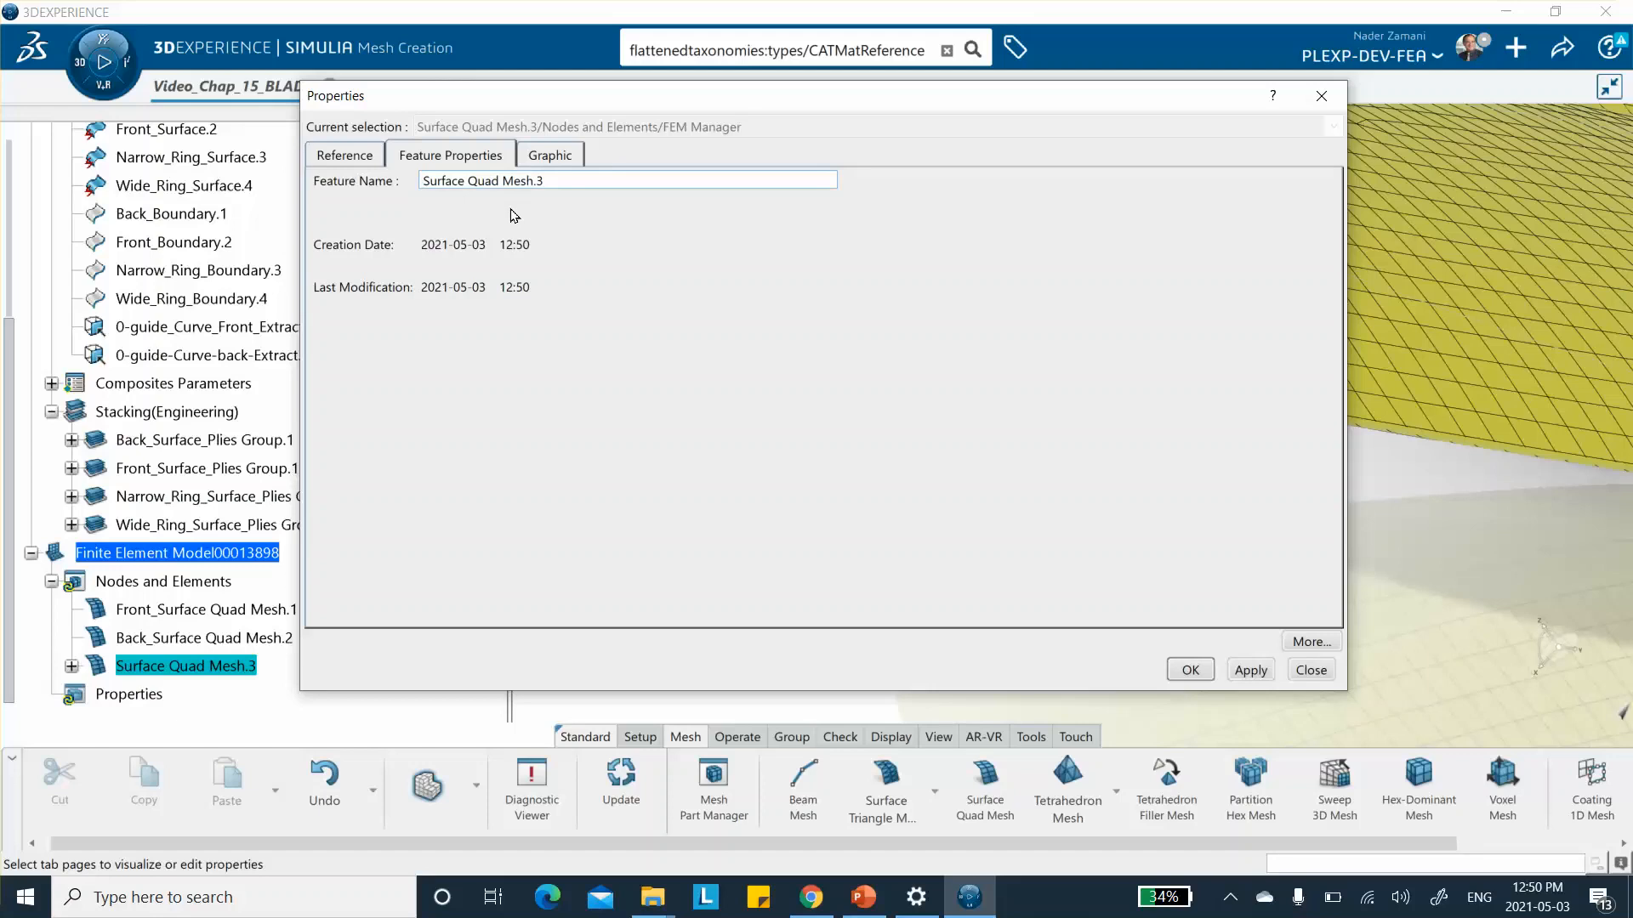
{"action": "type", "text": "Narrow_Ring_"}
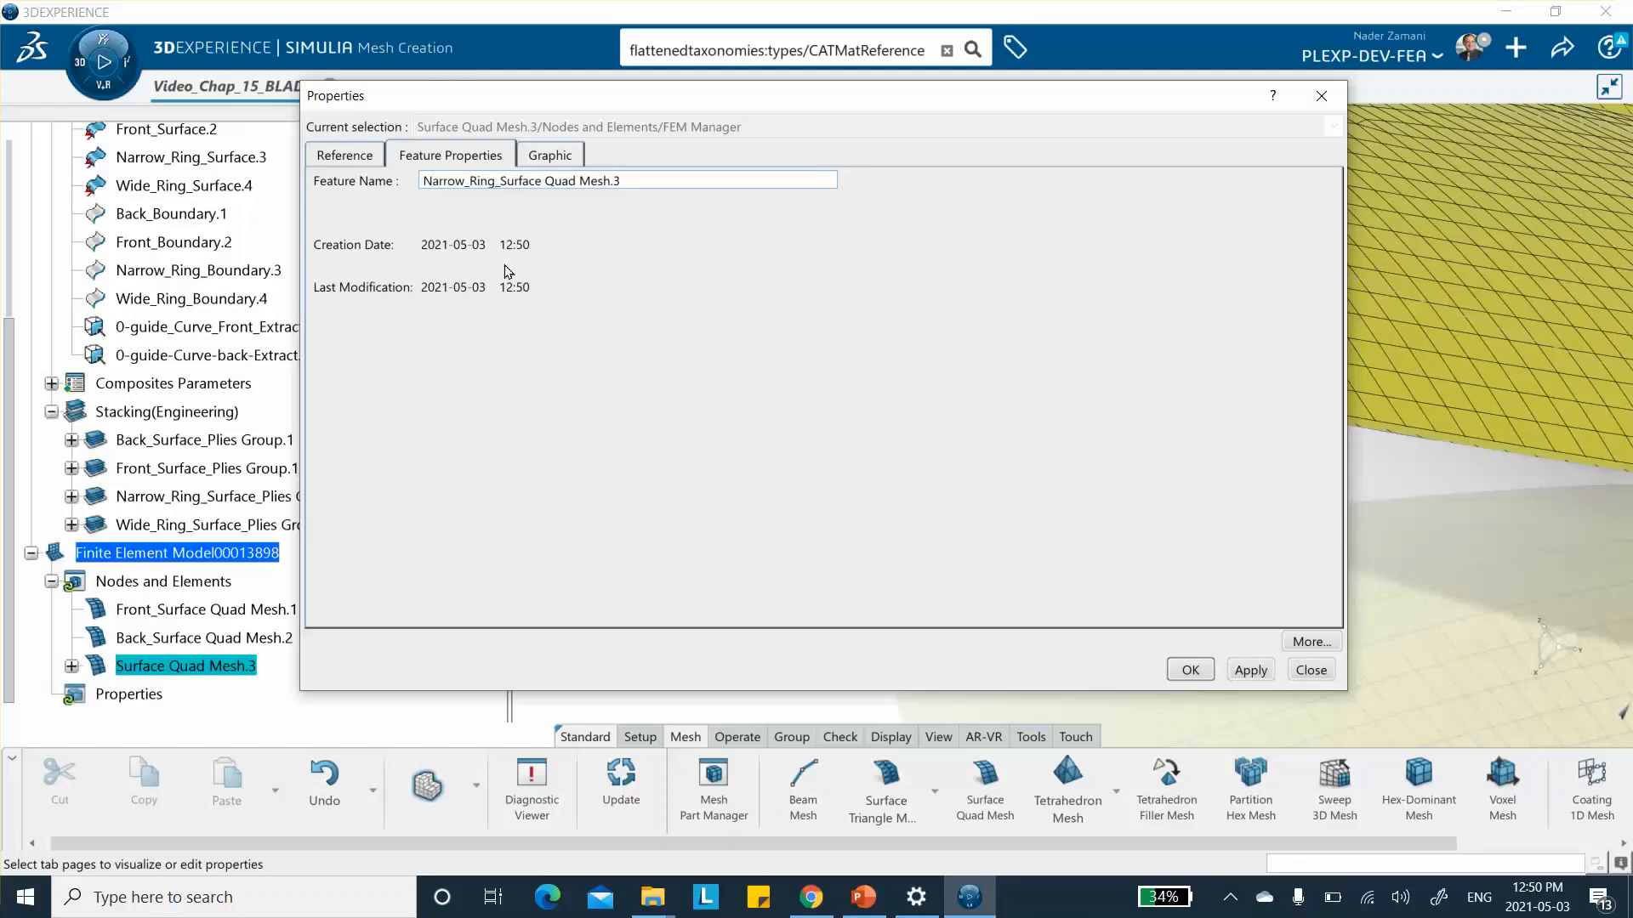
{"action": "left_click", "coordinate": [1190, 671]}
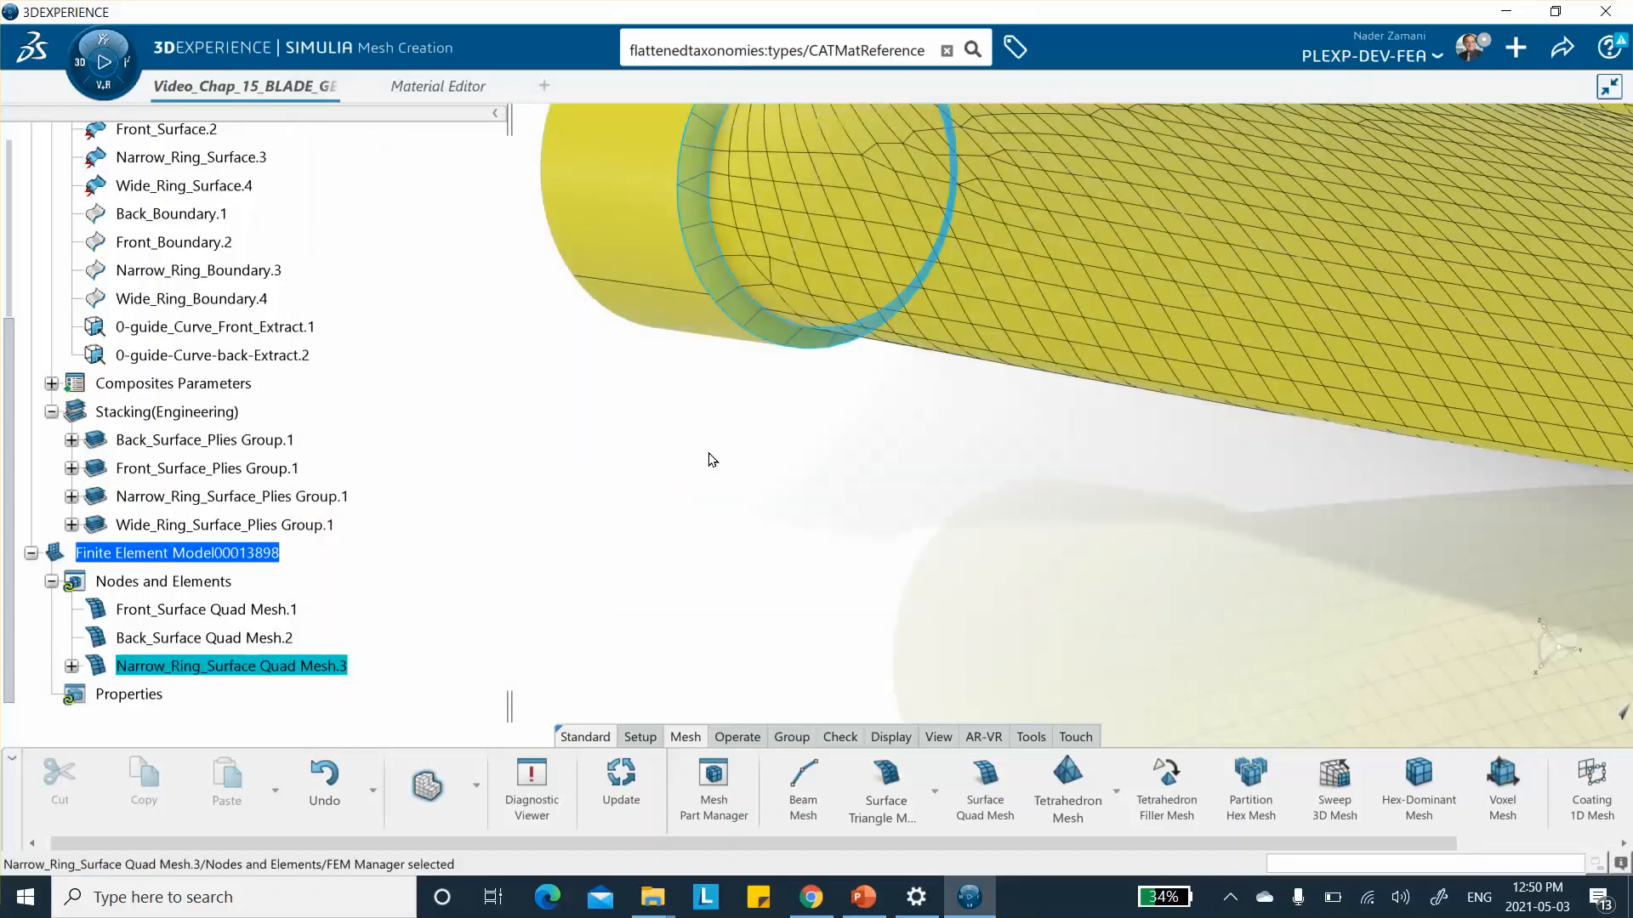
{"action": "left_click", "coordinate": [441, 506]}
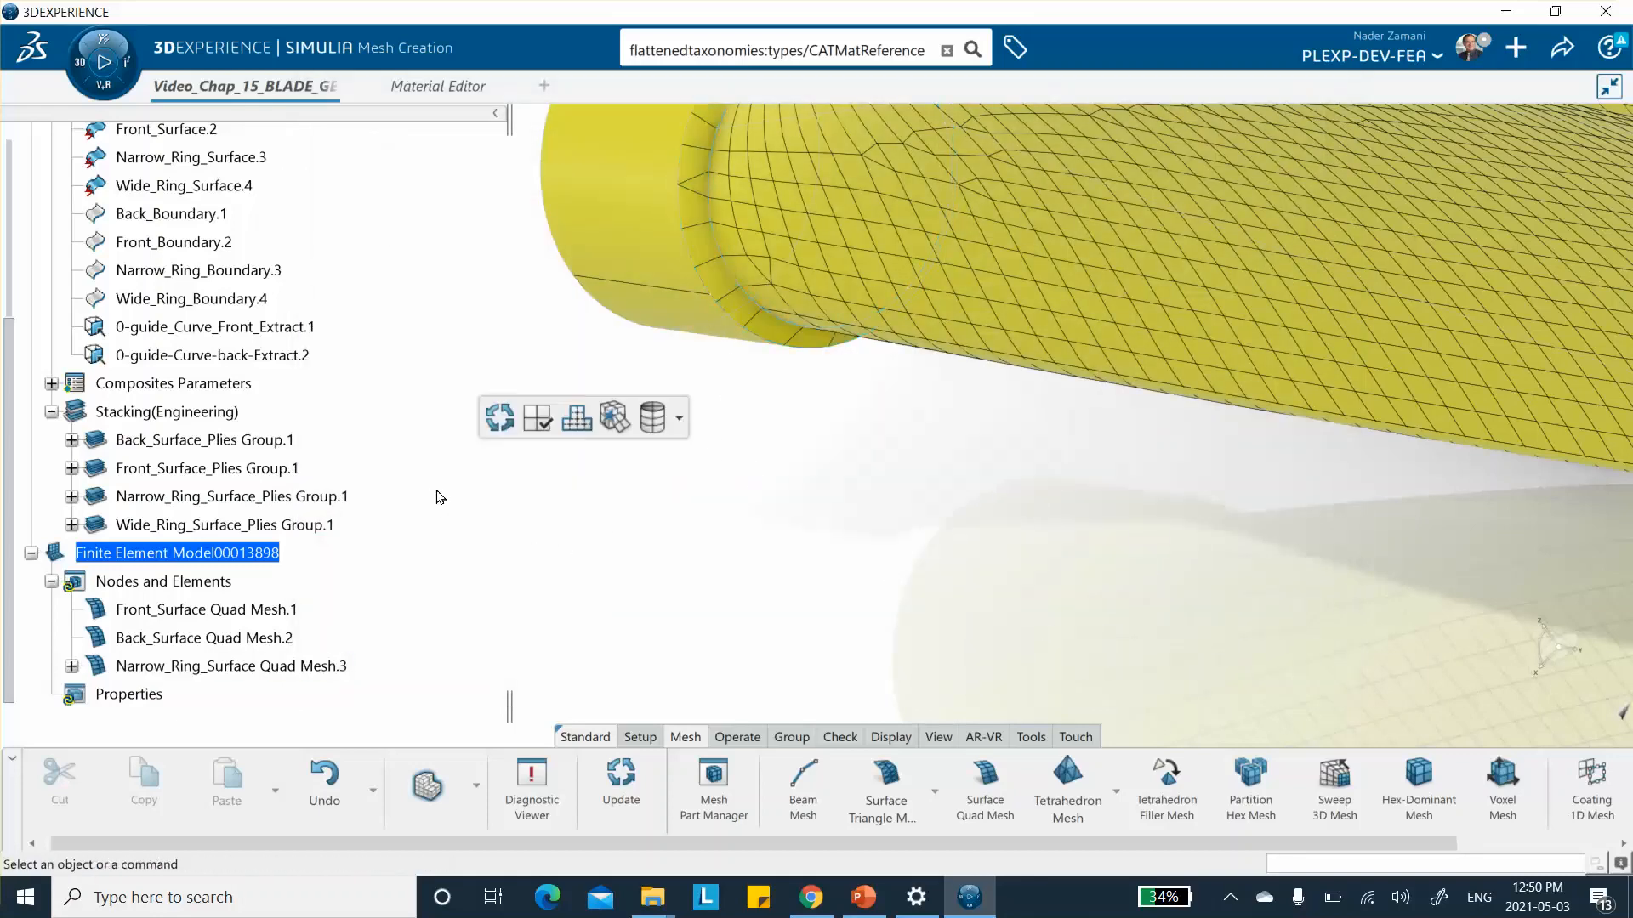
Step: Generate a Surface Quad Mesh on Wide_Ring_Surface.4, keeping the 10 mm mesh size and 1 mm capture tolerance
{"action": "left_click", "coordinate": [983, 784]}
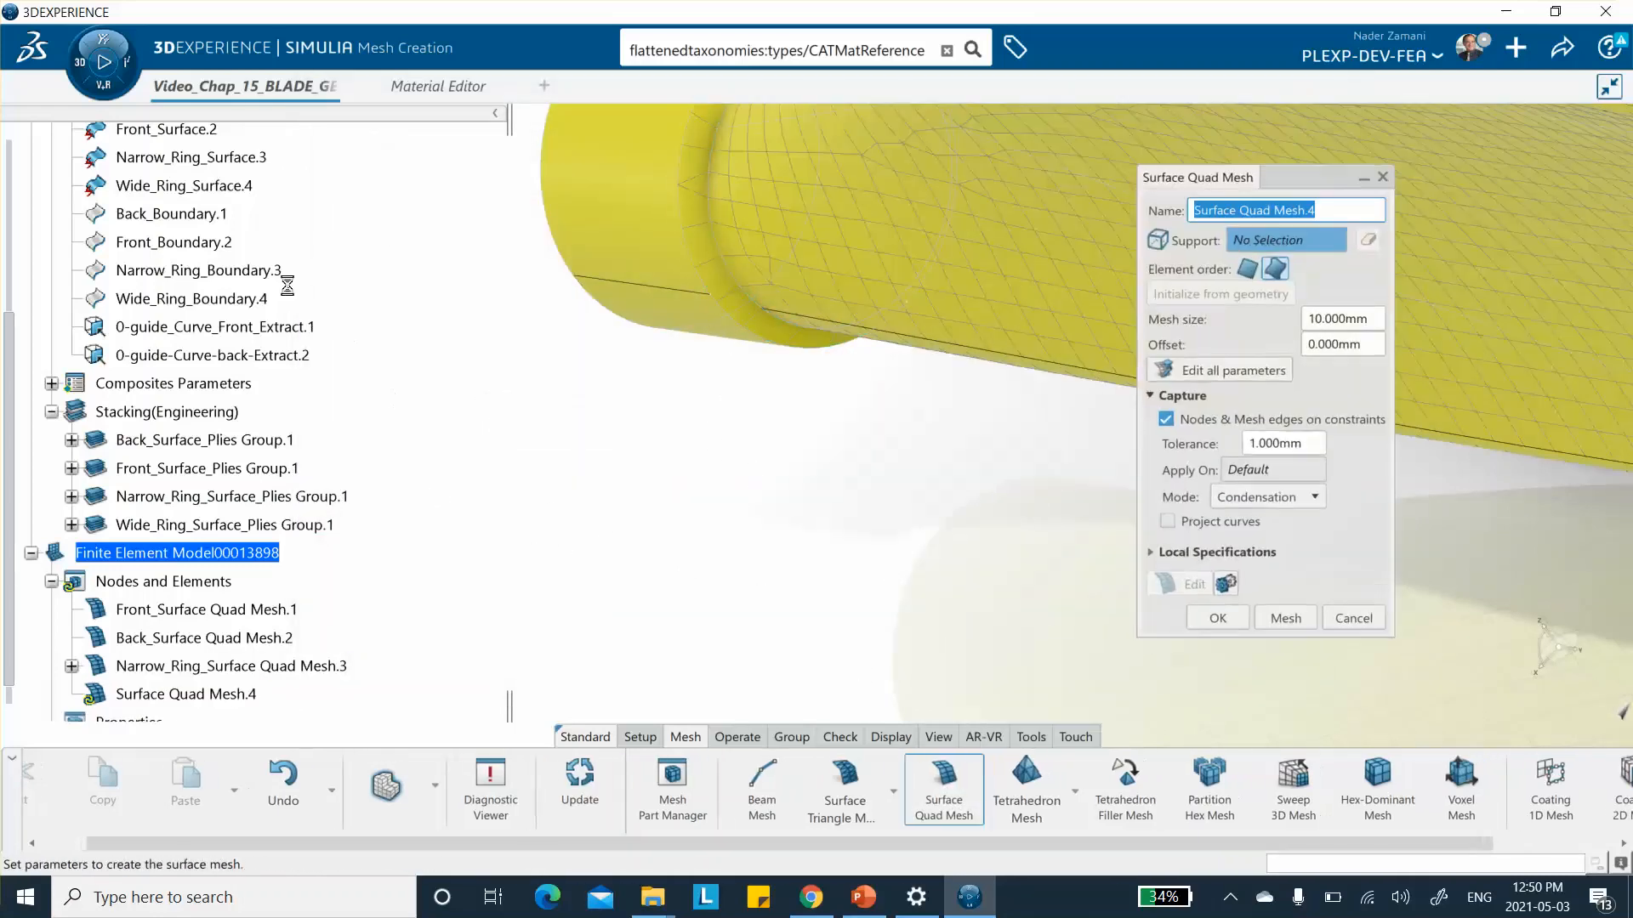
{"action": "left_click", "coordinate": [925, 269]}
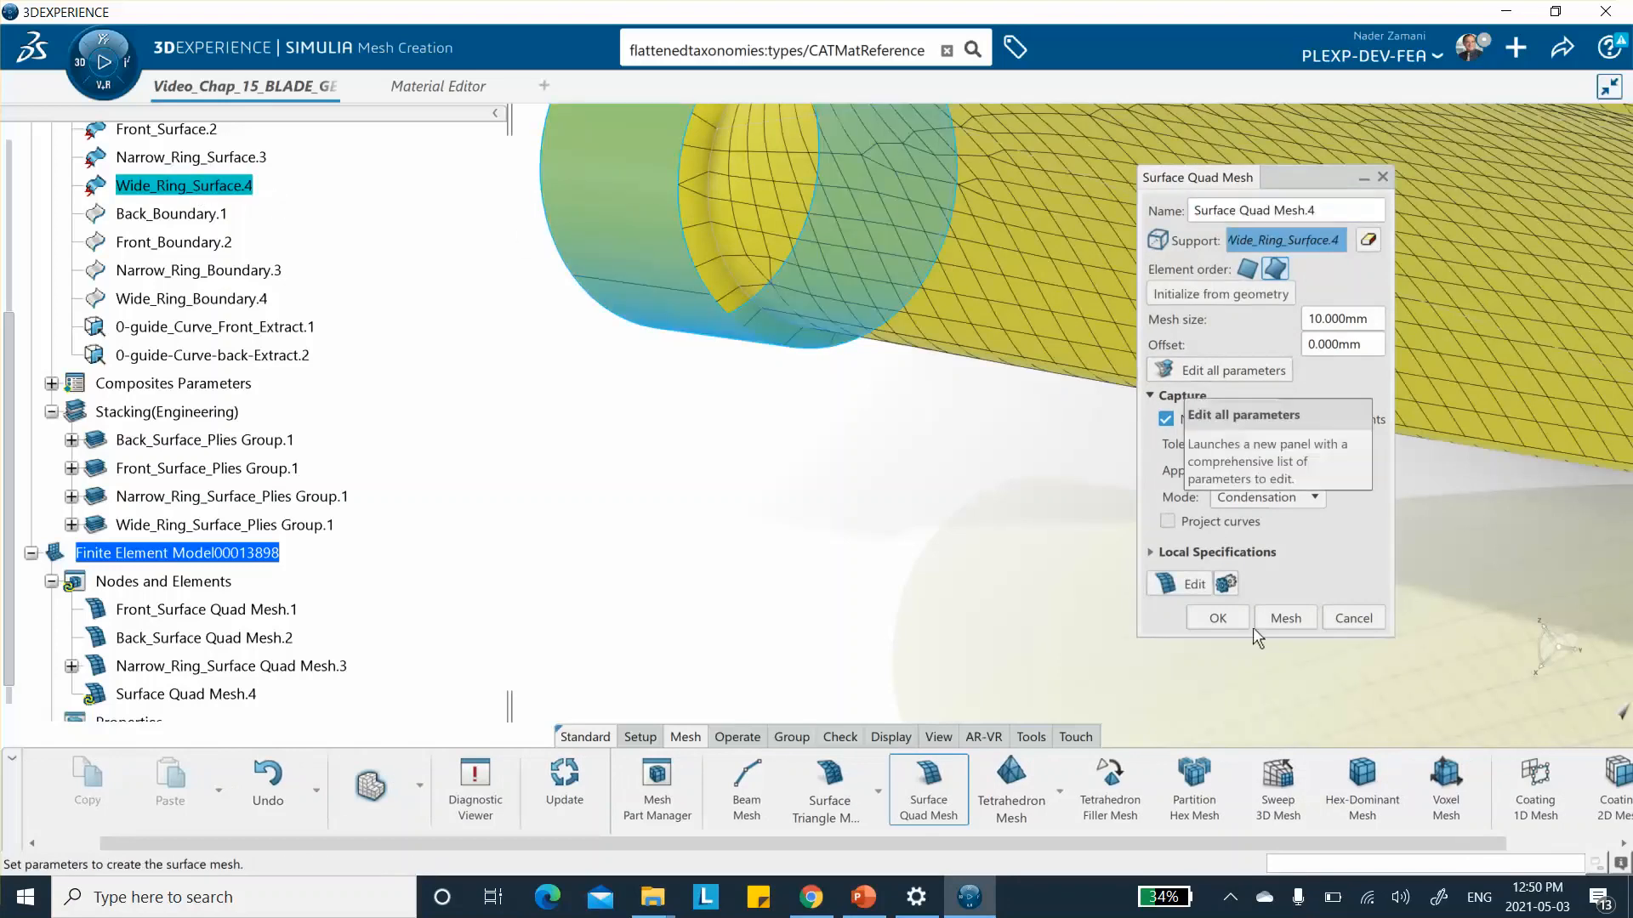
{"action": "left_click", "coordinate": [1276, 614]}
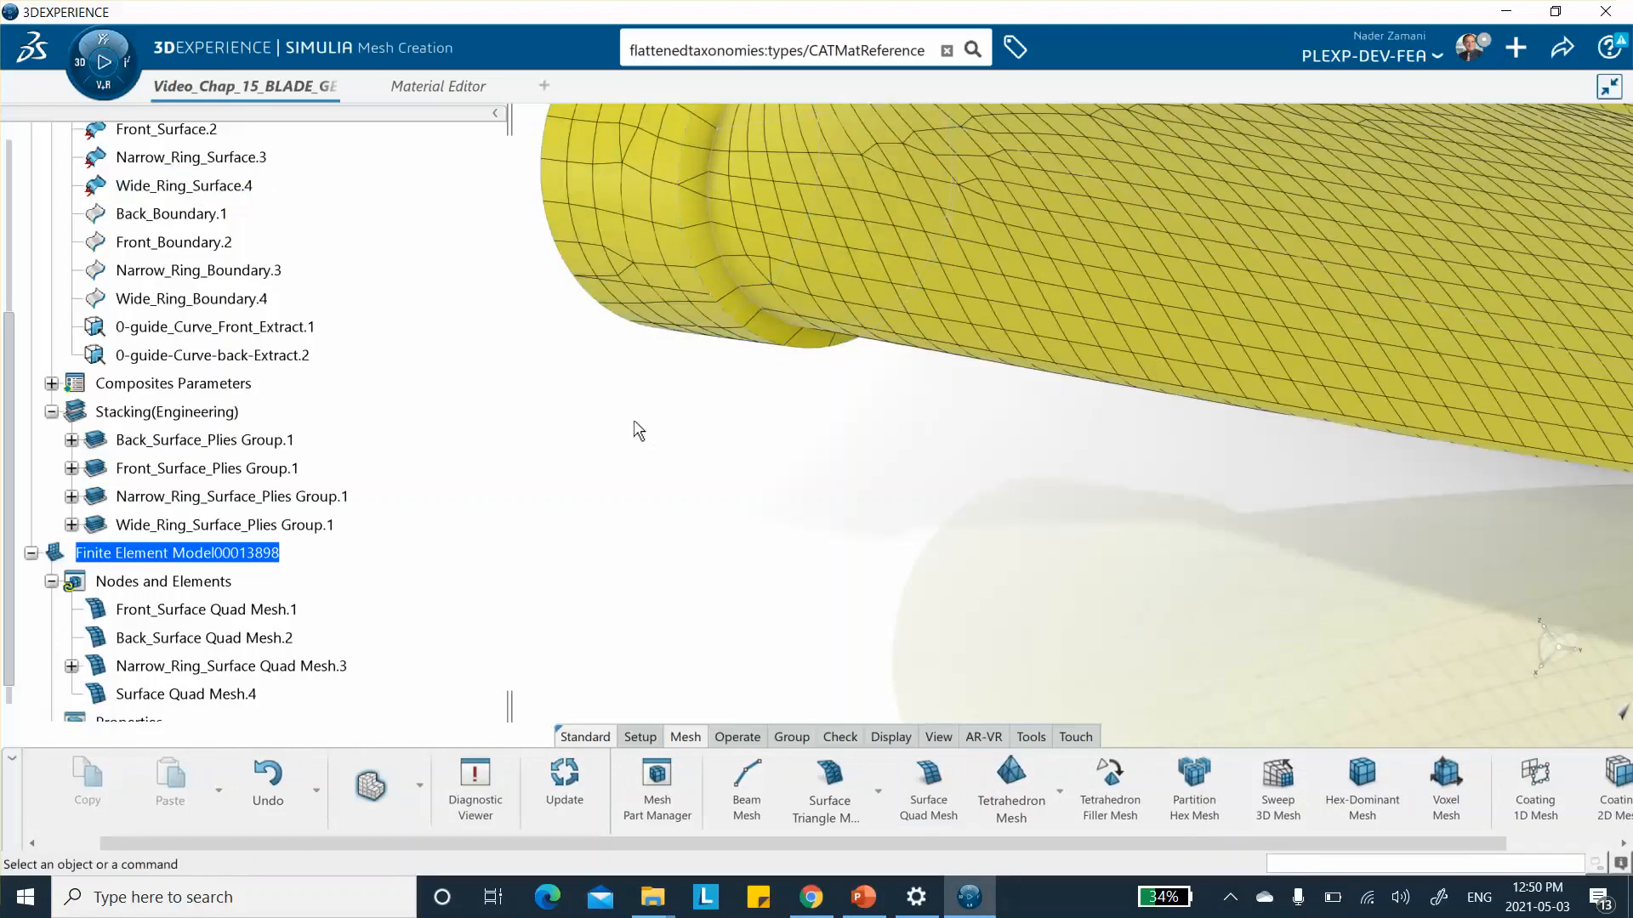
Step: Expand the narrow ring mesh in the tree and rename the wide ring's mesh as Wide_Ring_Surface Quad Mesh.4
{"action": "scroll", "coordinate": [269, 614], "scroll_direction": "down", "scroll_amount": 1}
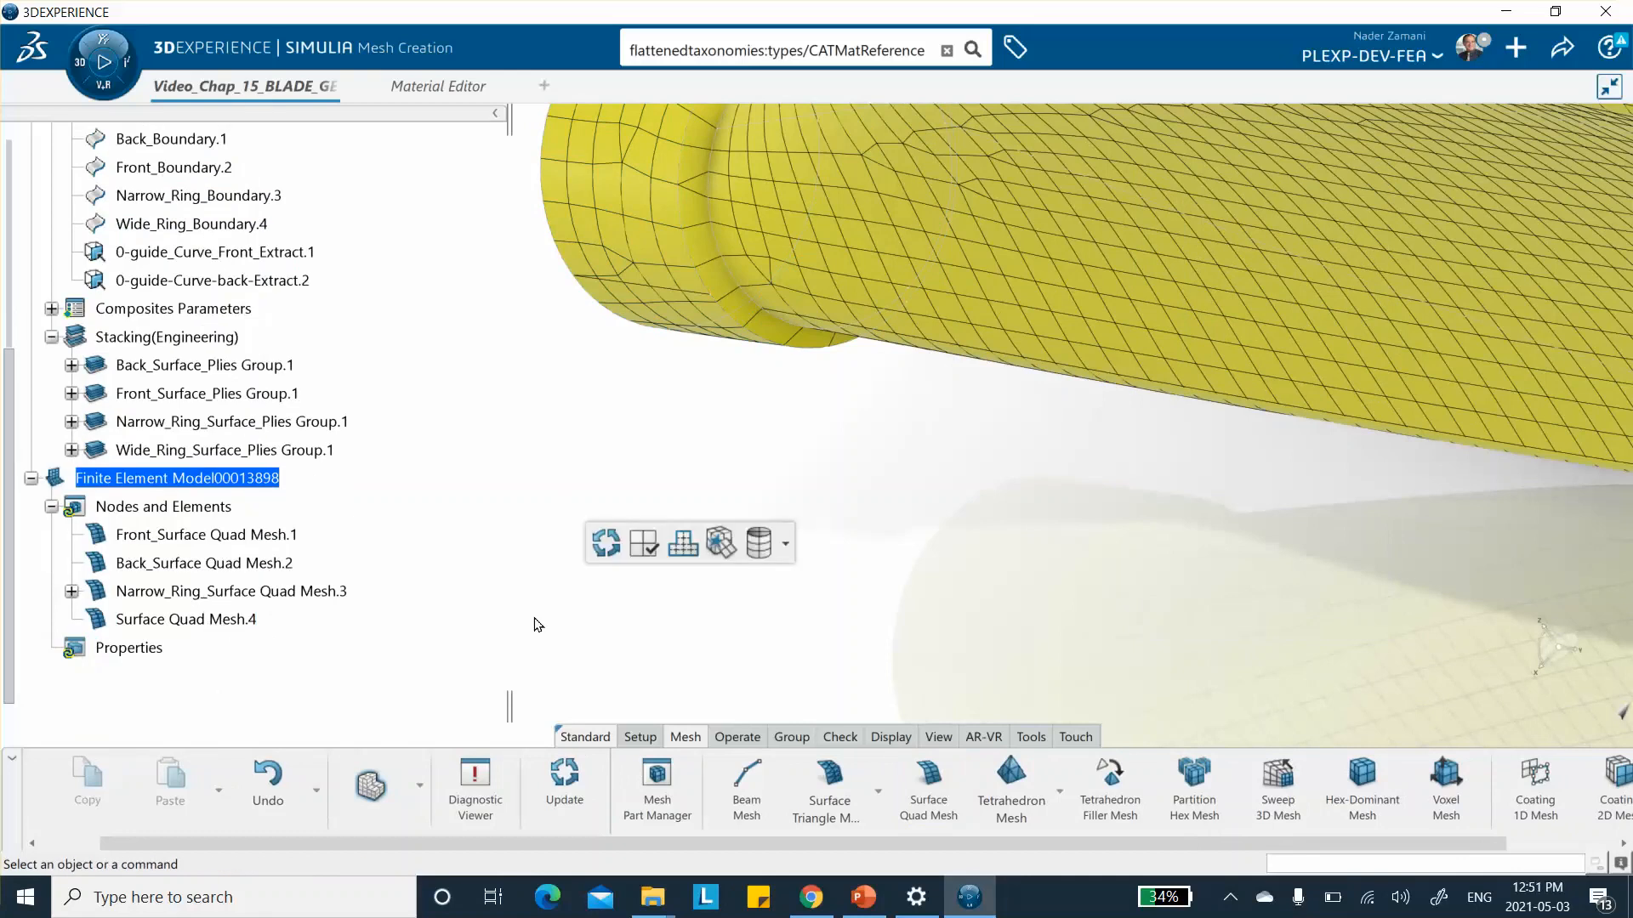
{"action": "left_click", "coordinate": [72, 591]}
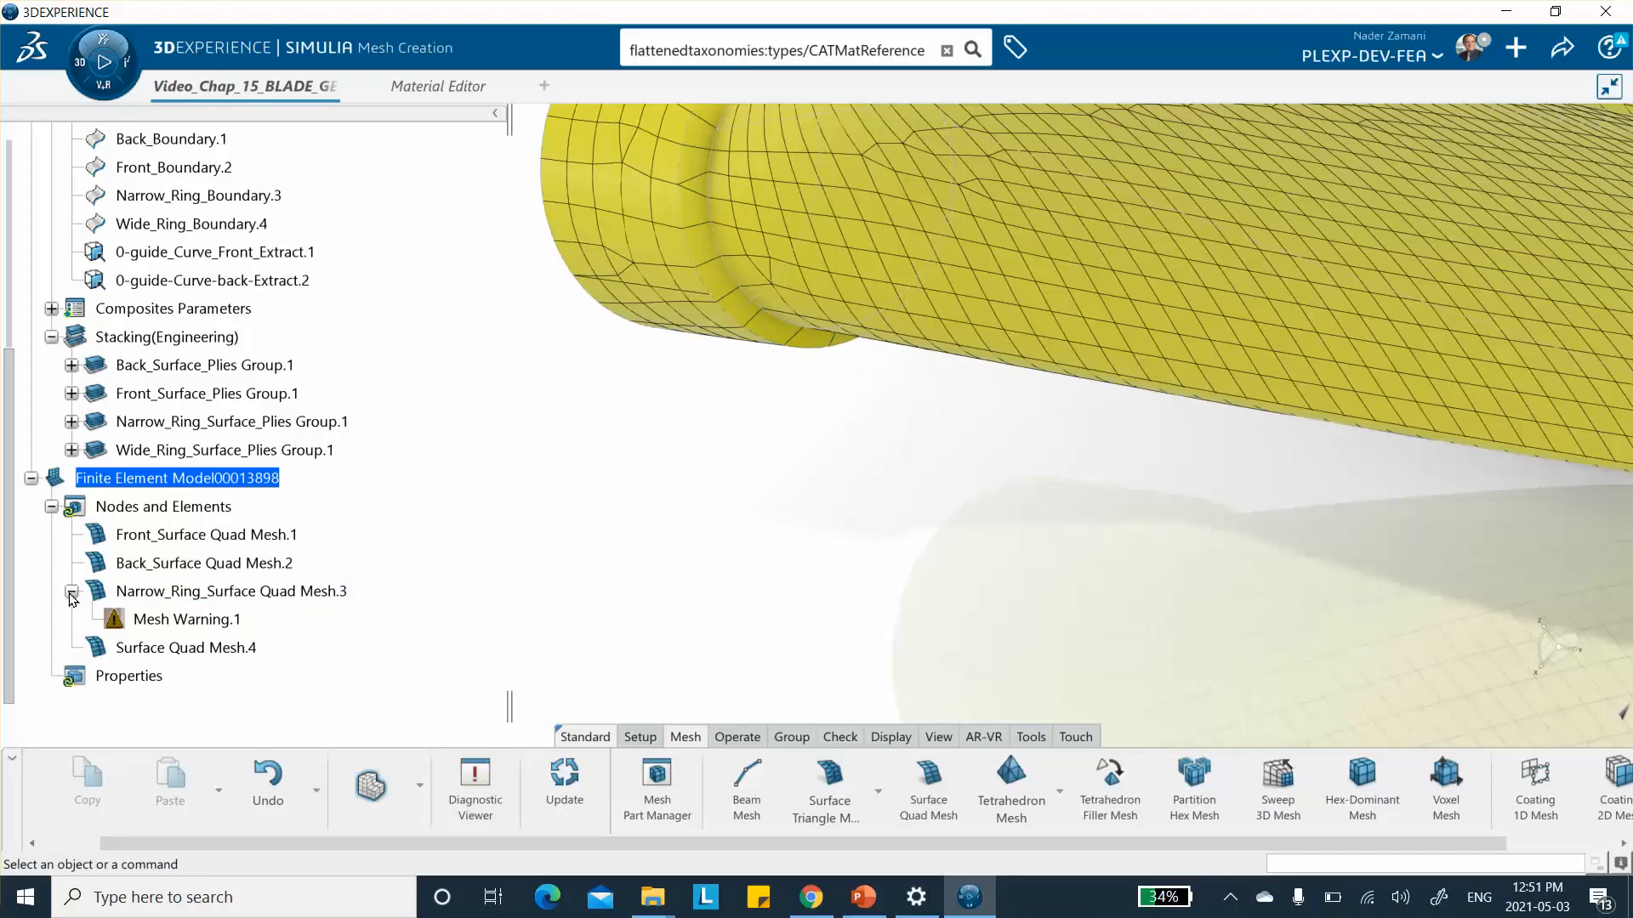
{"action": "scroll", "coordinate": [481, 562], "scroll_direction": "down", "scroll_amount": 1}
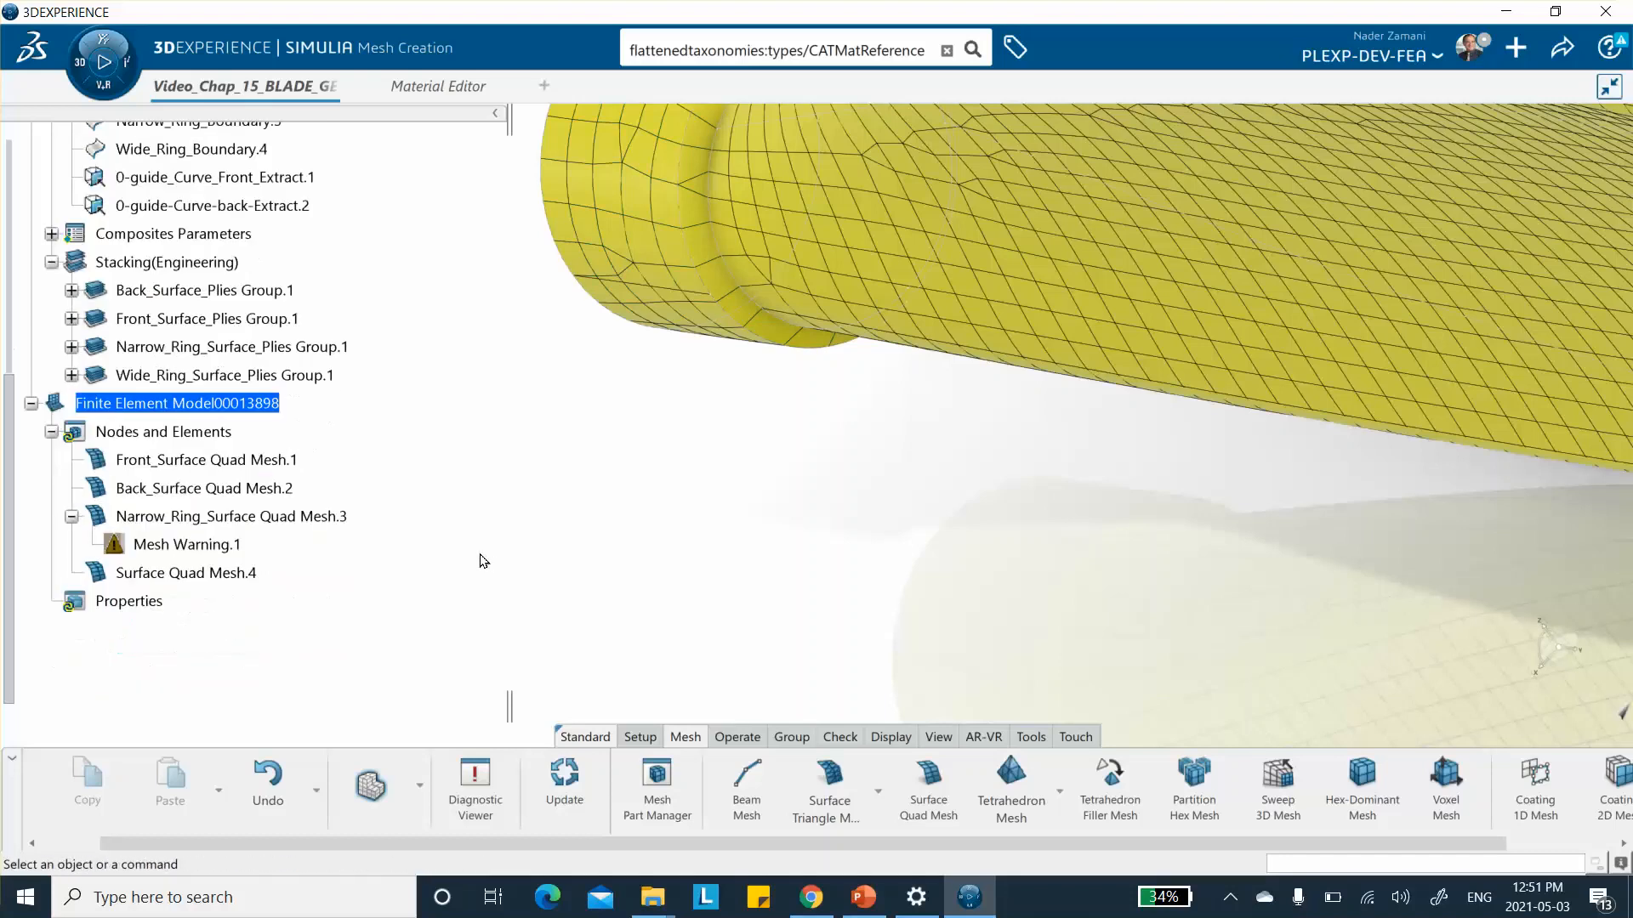
{"action": "right_click", "coordinate": [207, 578]}
{"action": "left_click", "coordinate": [264, 315]}
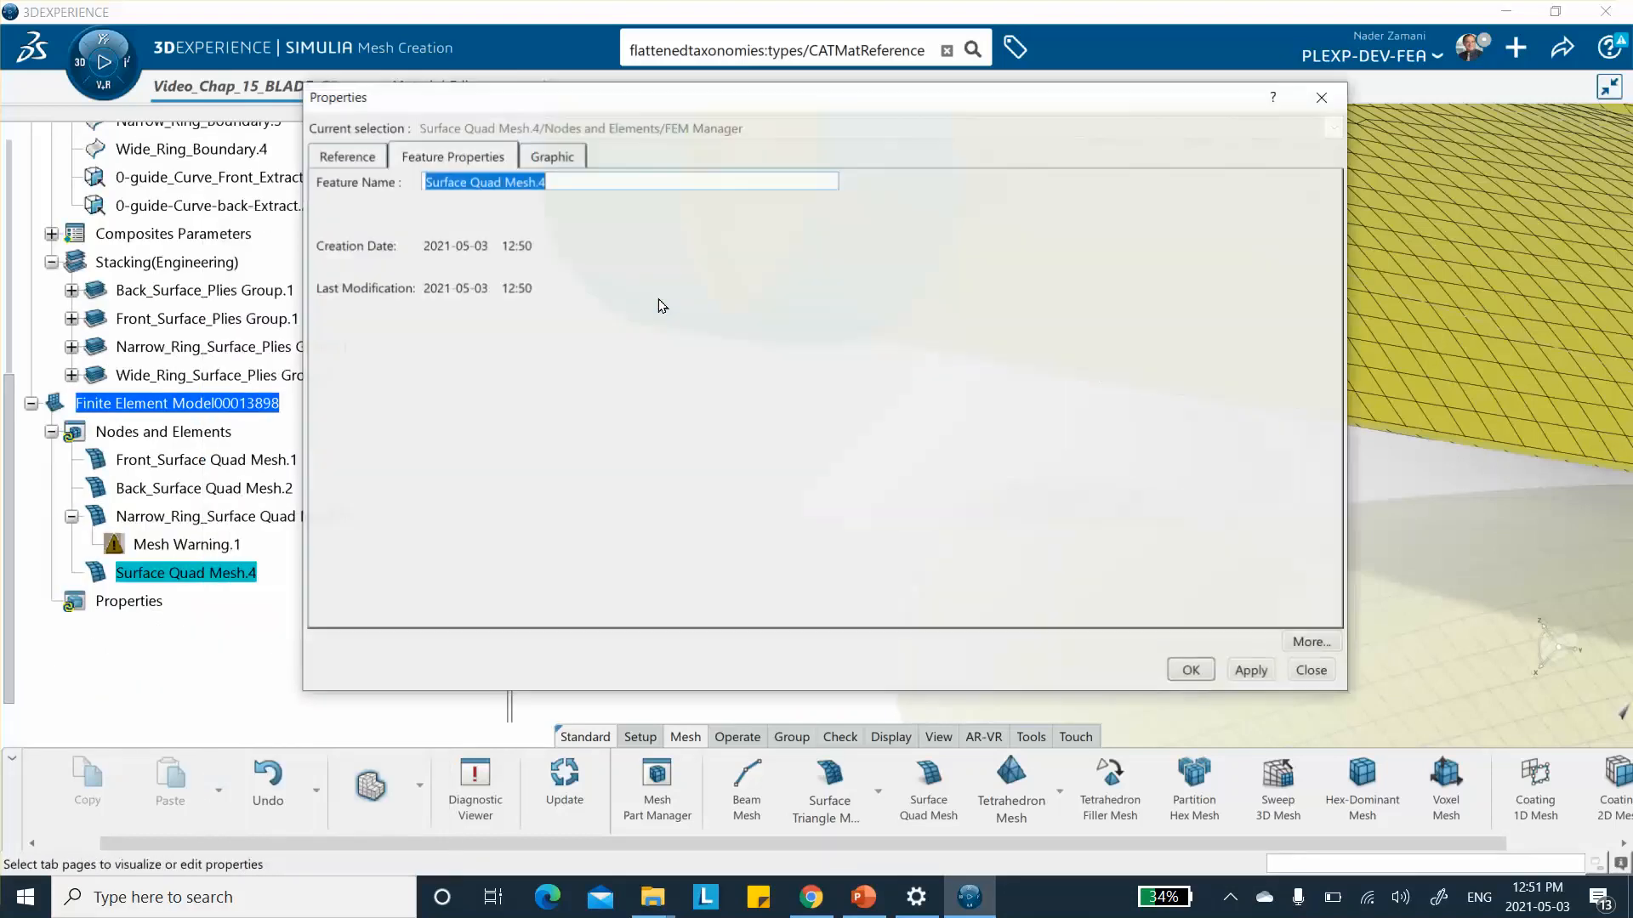
{"action": "left_click", "coordinate": [427, 179]}
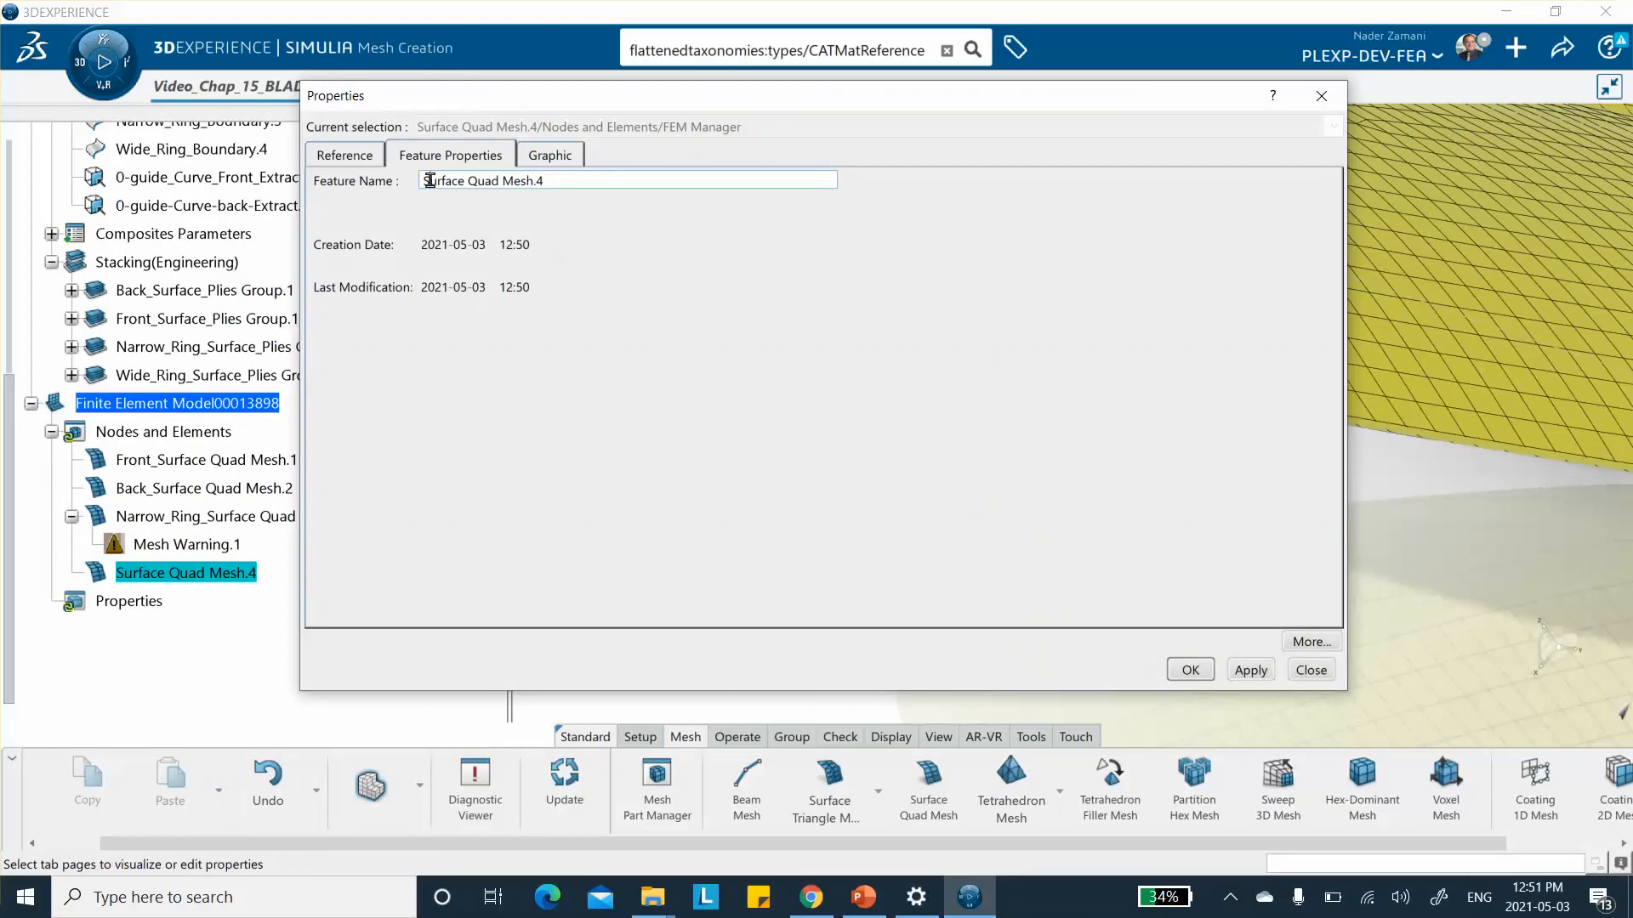
{"action": "type", "text": "Wide_Ring_"}
{"action": "left_click", "coordinate": [1191, 670]}
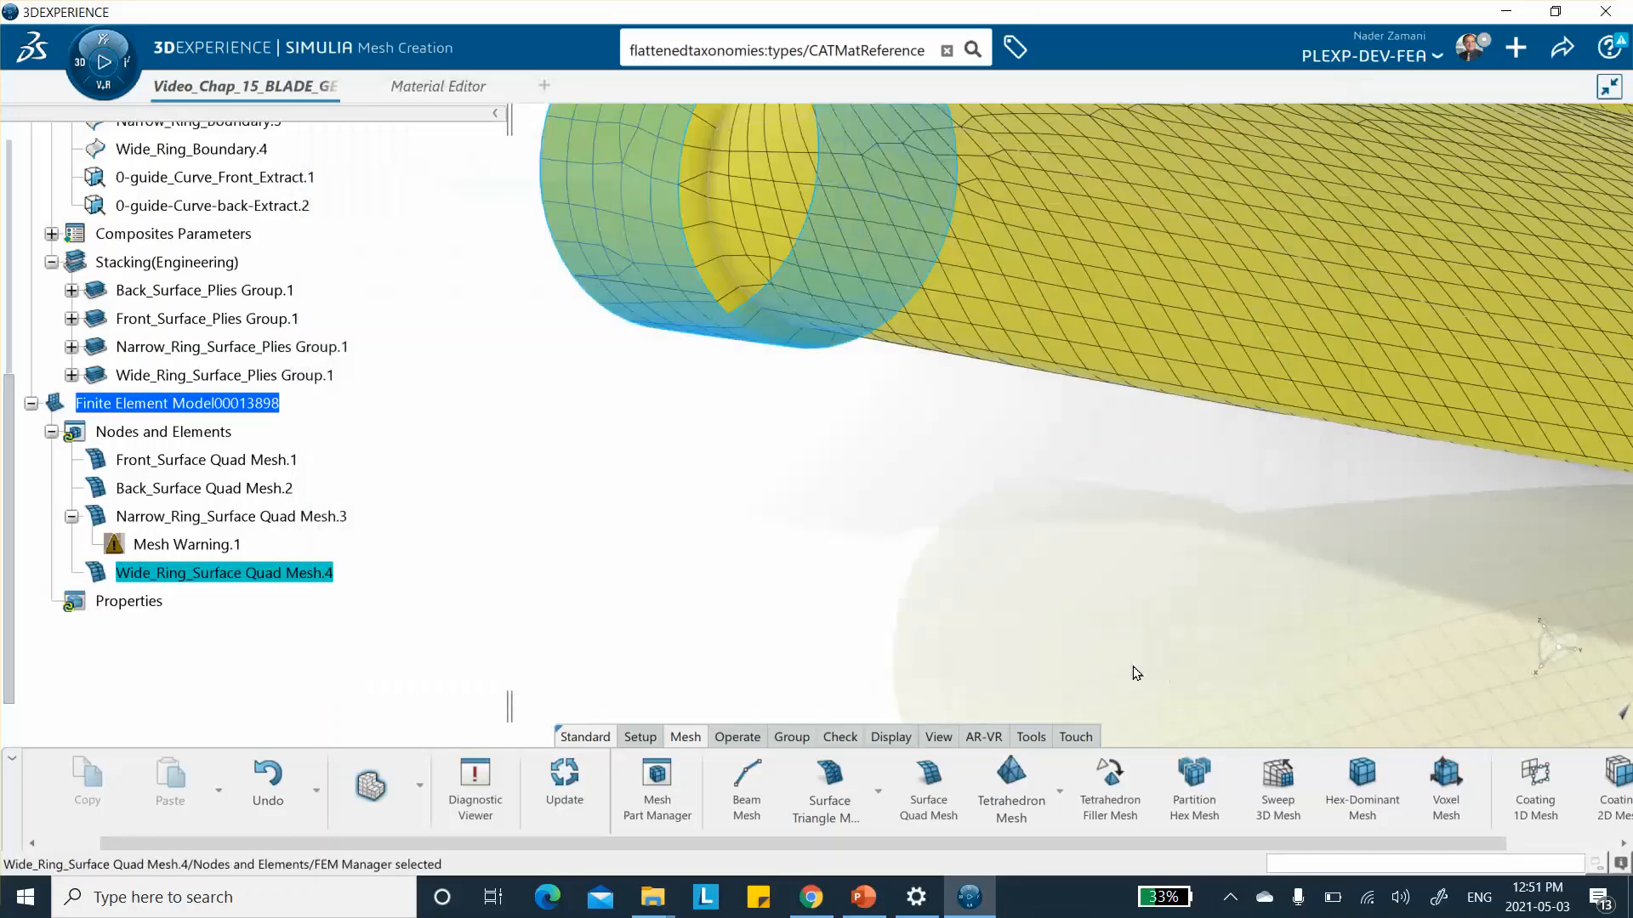
{"action": "left_click", "coordinate": [601, 609]}
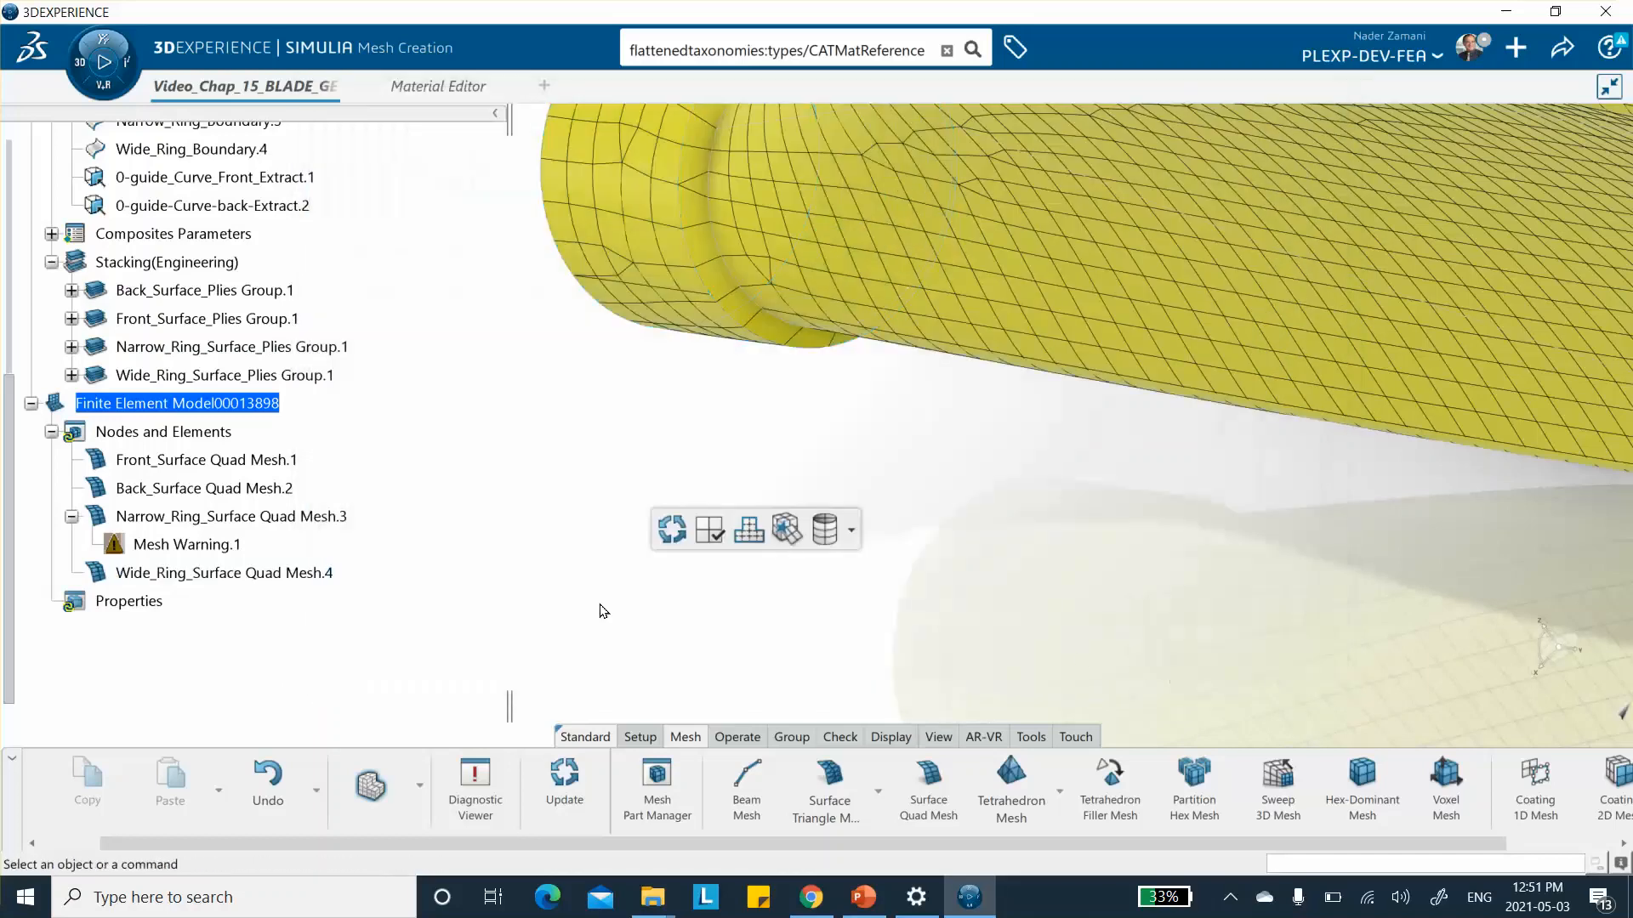
Step: Save the meshed blade model and switch from Mesh Creation to the Structural Model Creation app
{"action": "left_click", "coordinate": [1559, 52]}
{"action": "left_click", "coordinate": [1448, 86]}
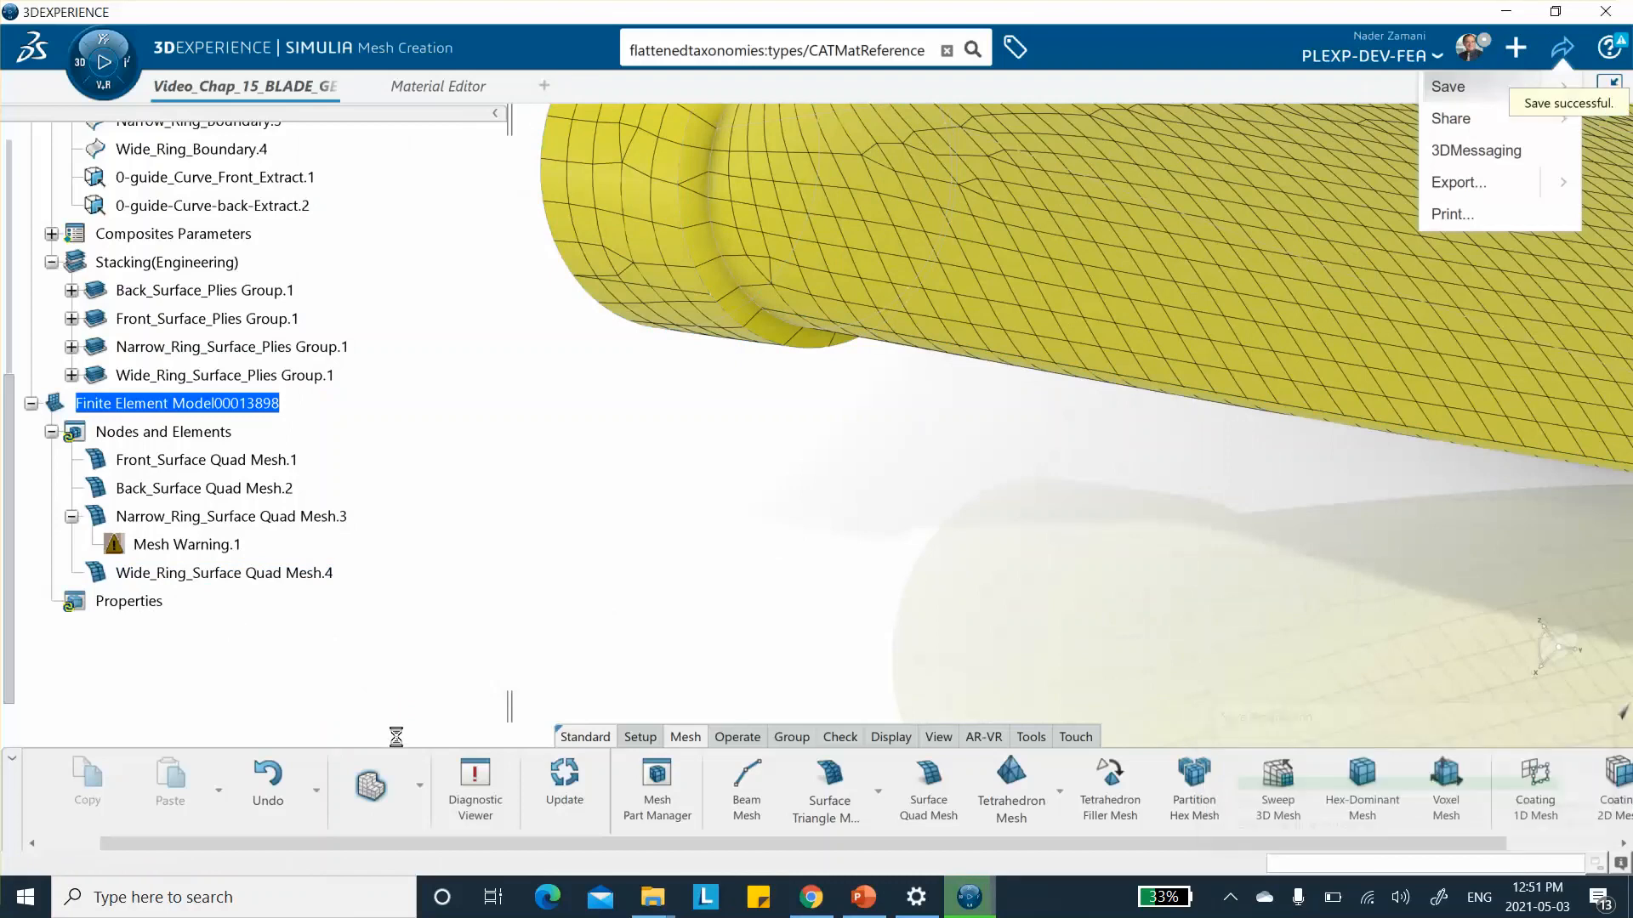
{"action": "left_click", "coordinate": [419, 786]}
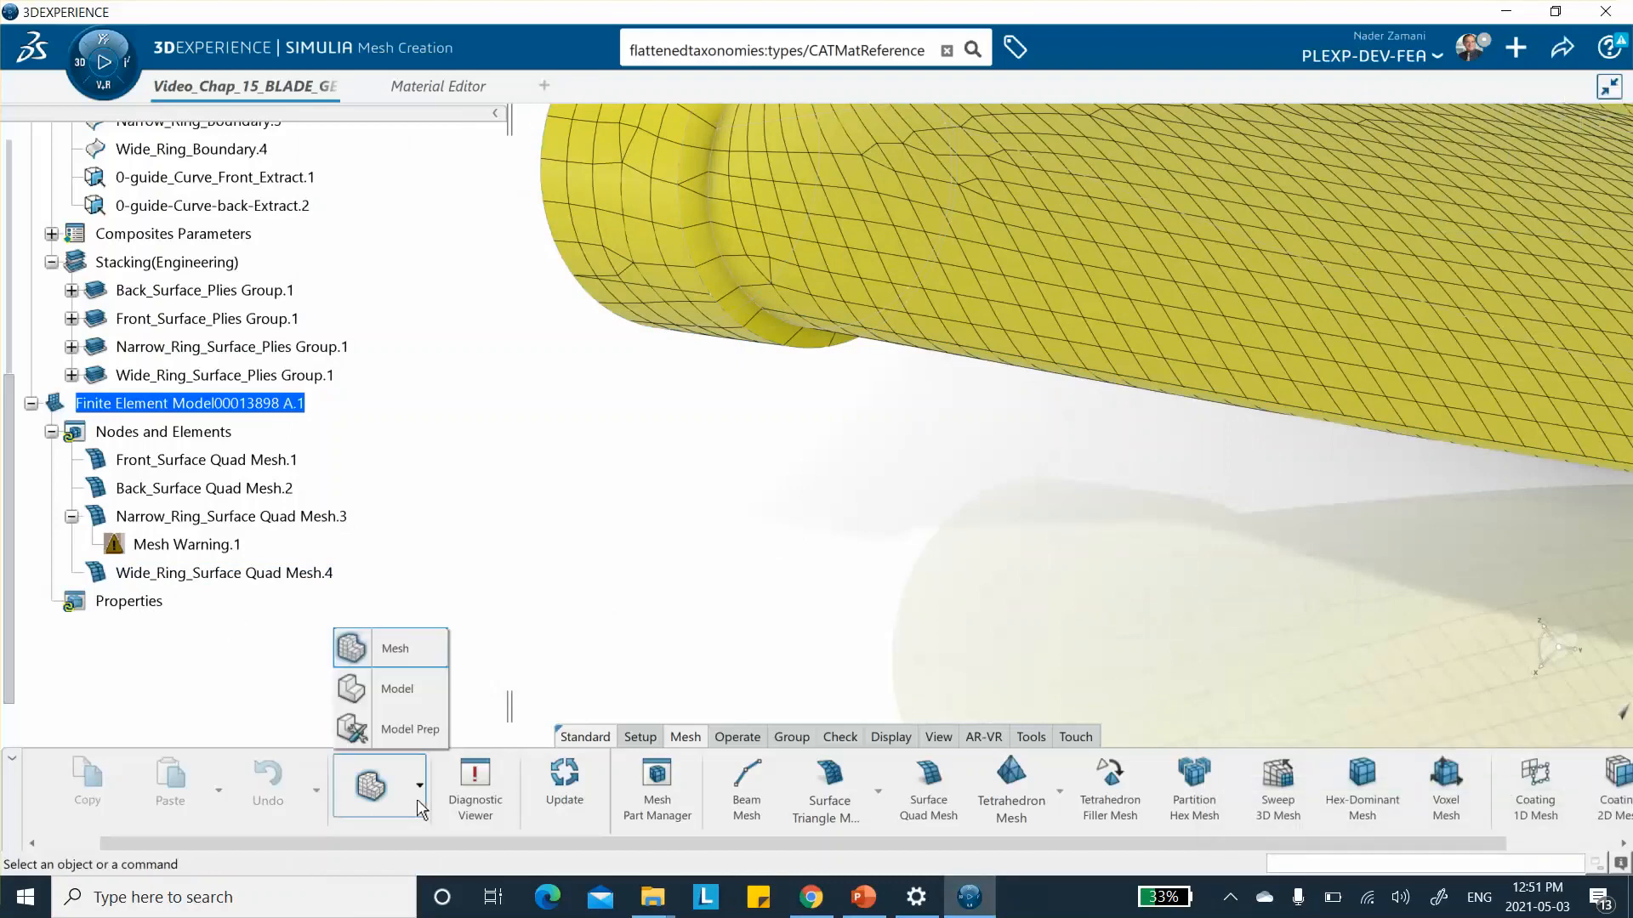
{"action": "left_click", "coordinate": [407, 699]}
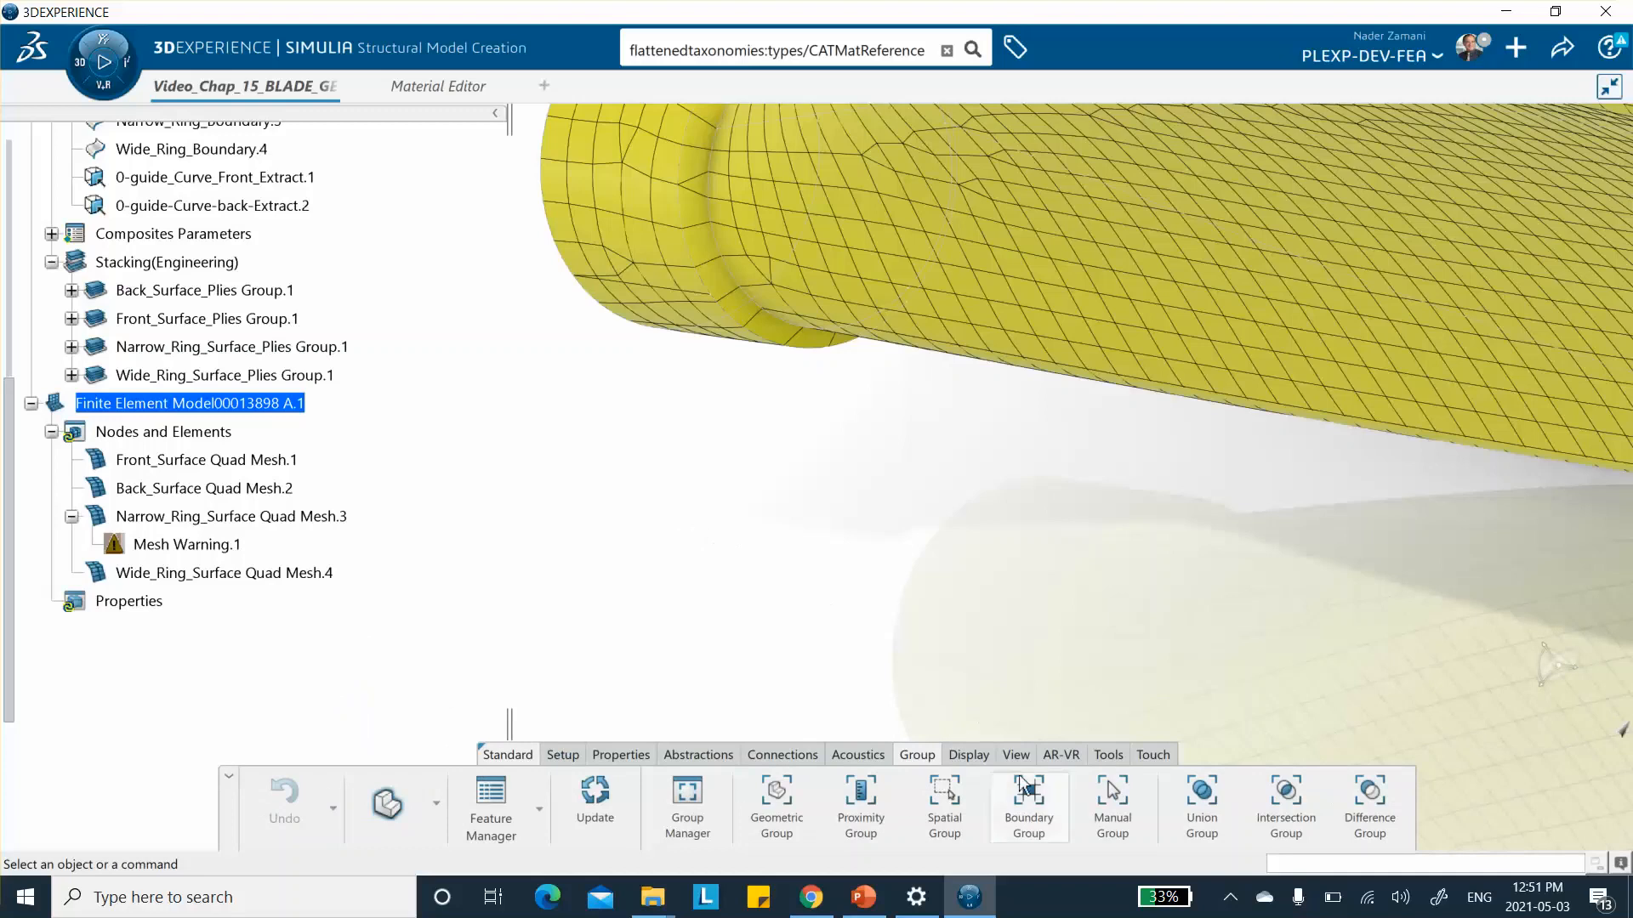
Step: Create a composite shell section on Front_Surface.2, try to assign Front_Surface_Plies Group.1 as its plies, and expand Properties in the tree
{"action": "left_click", "coordinate": [621, 754]}
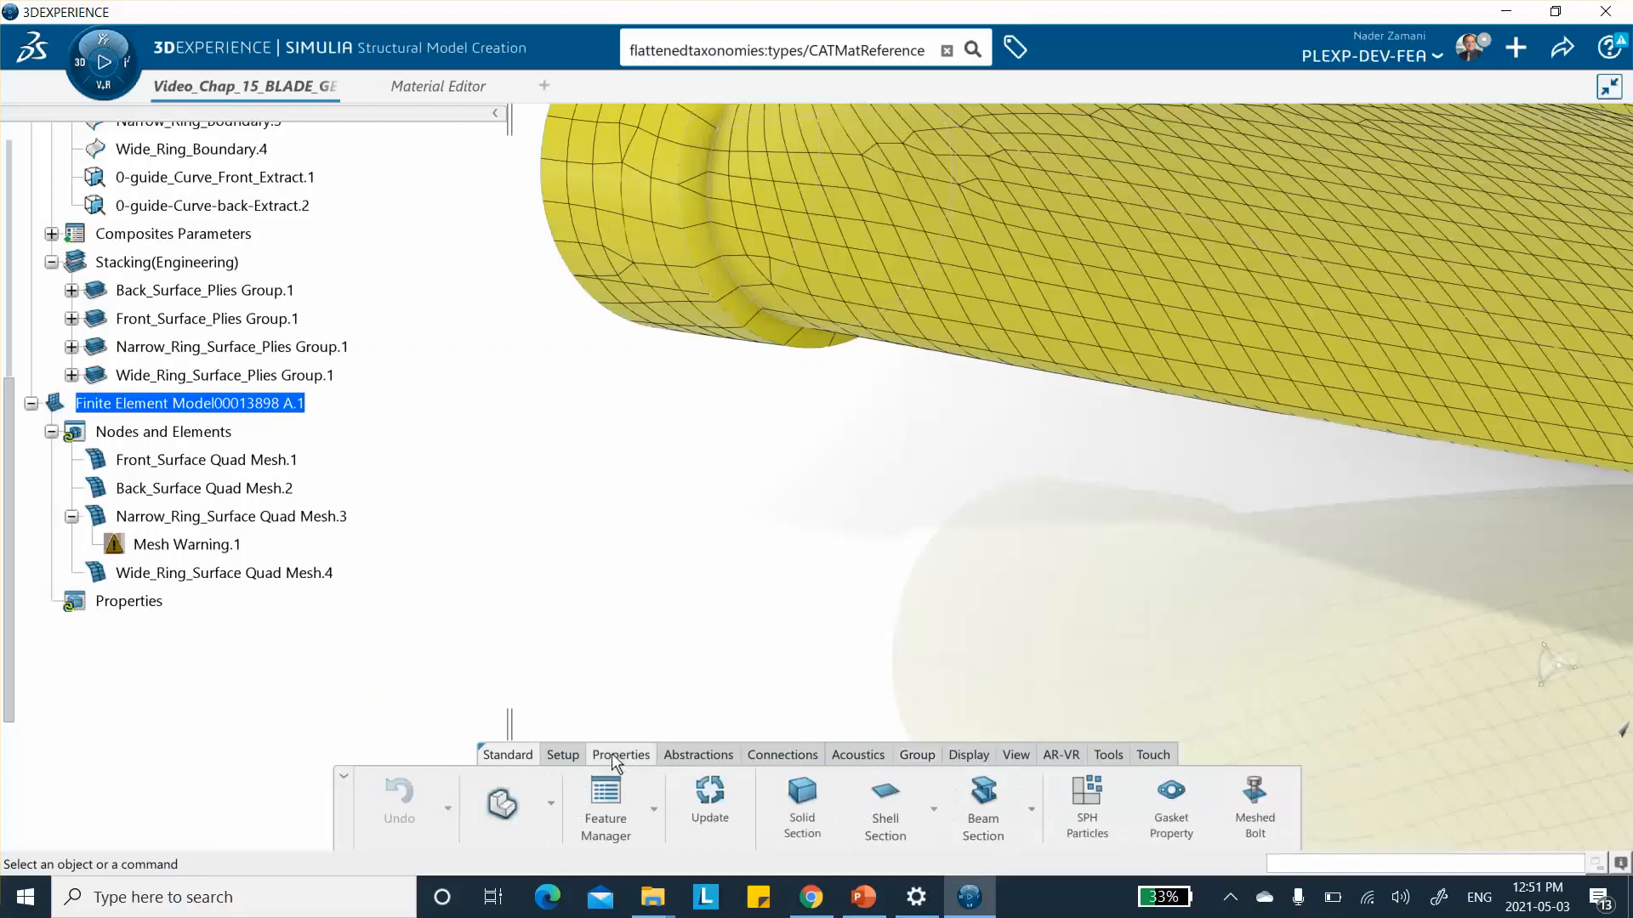
{"action": "left_click", "coordinate": [932, 811]}
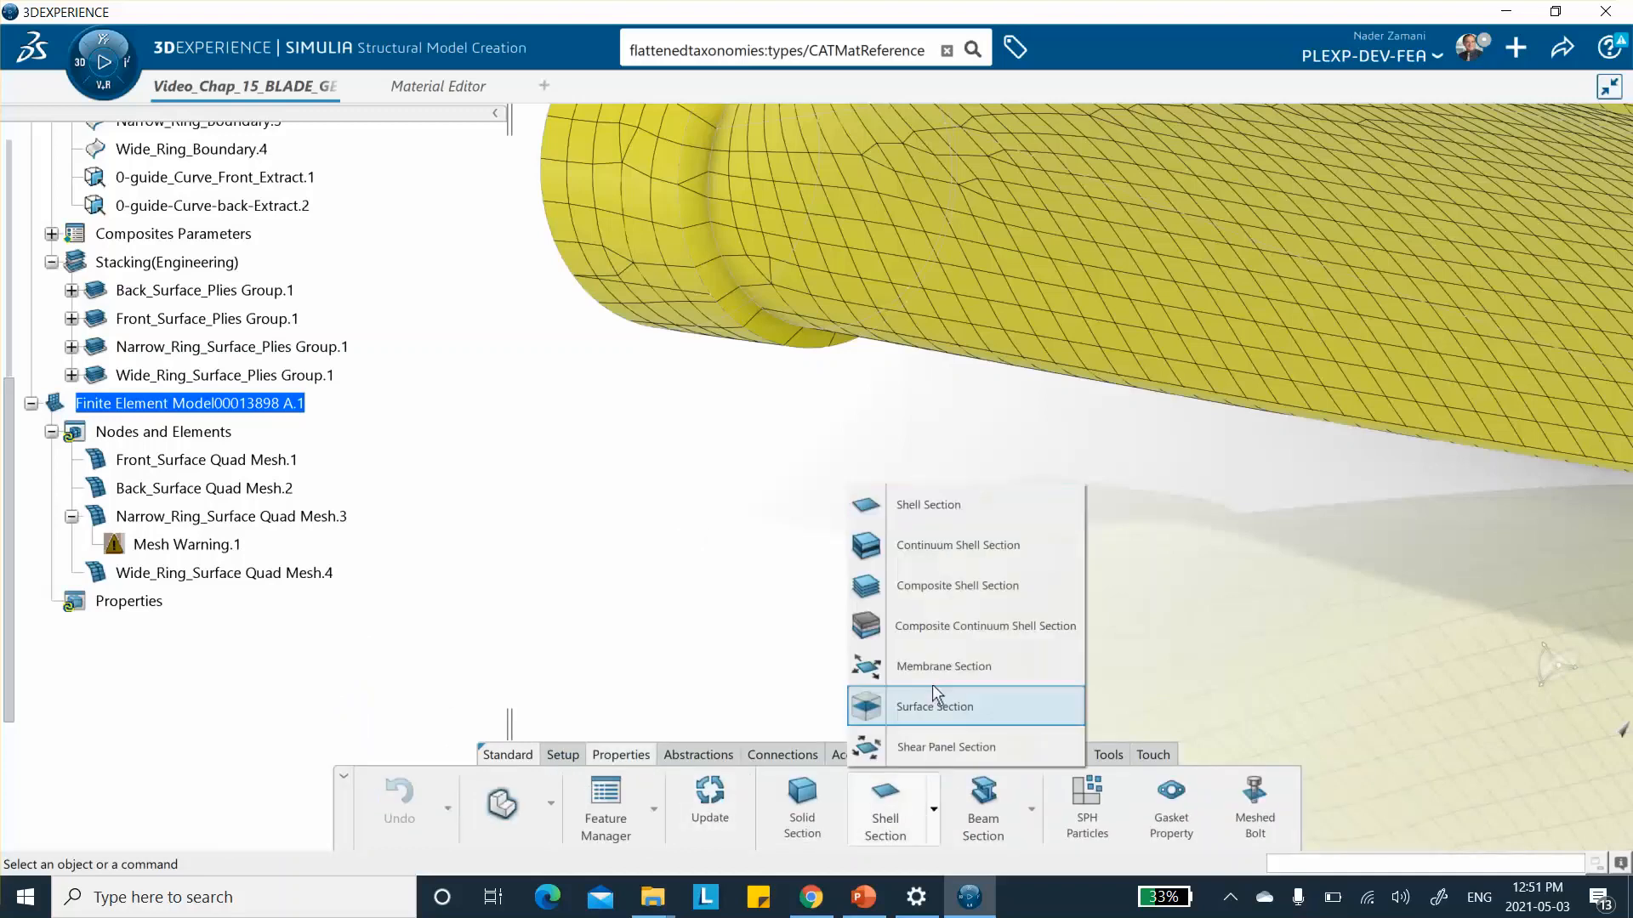
{"action": "left_click", "coordinate": [927, 589]}
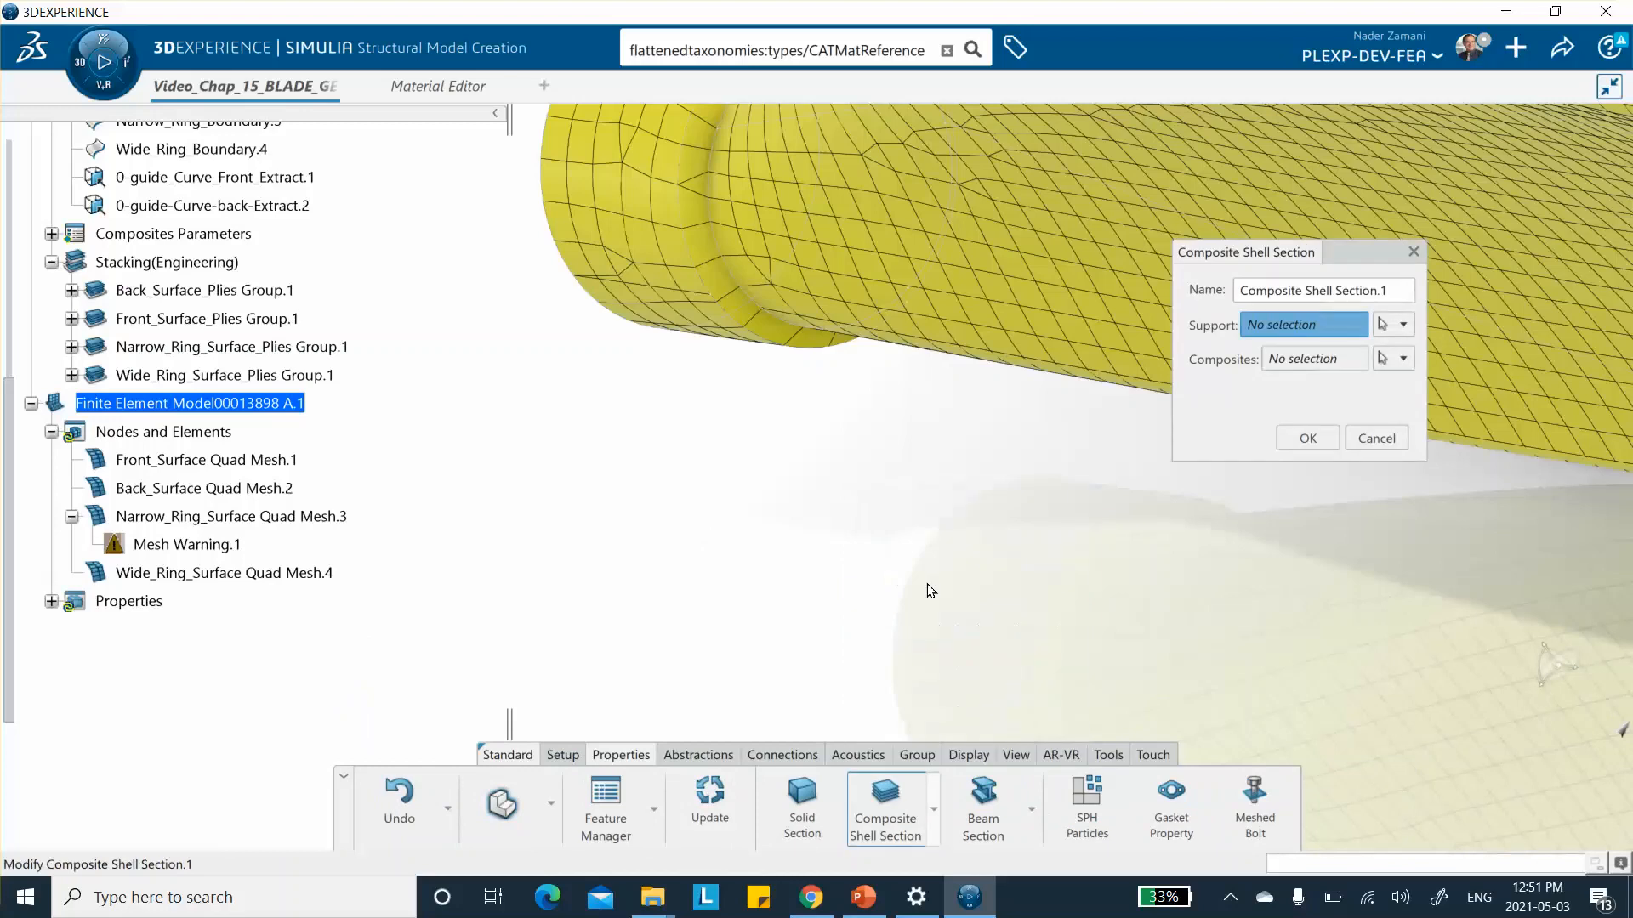
{"action": "left_click_drag", "start_coordinate": [1337, 259], "coordinate": [793, 383]}
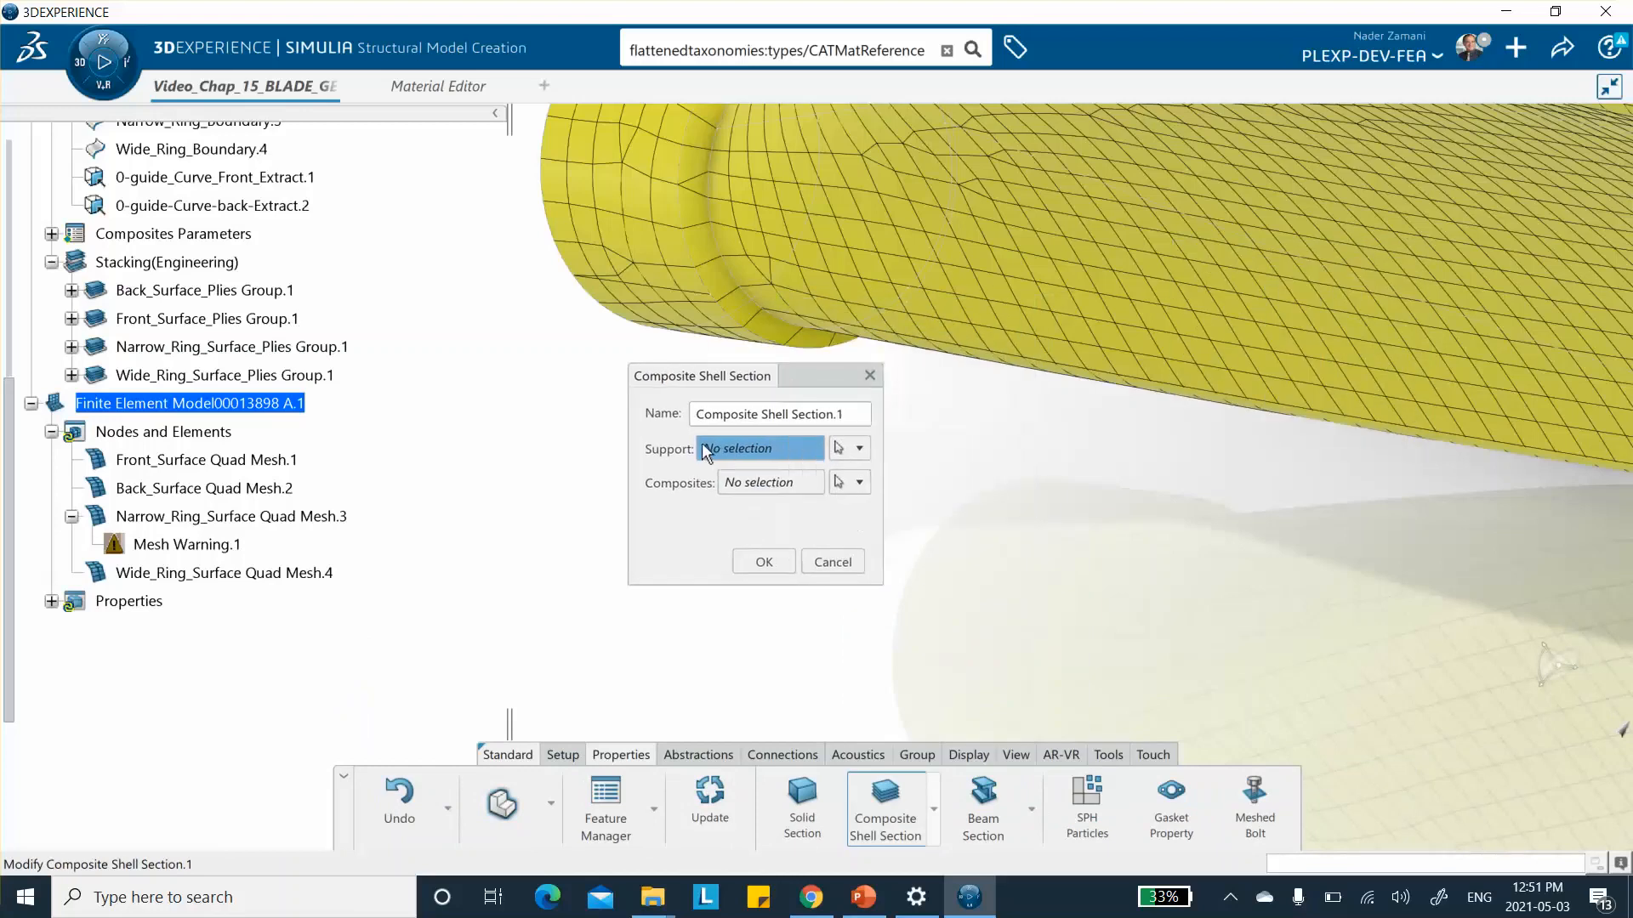
{"action": "scroll", "coordinate": [328, 364], "scroll_direction": "up", "scroll_amount": 3}
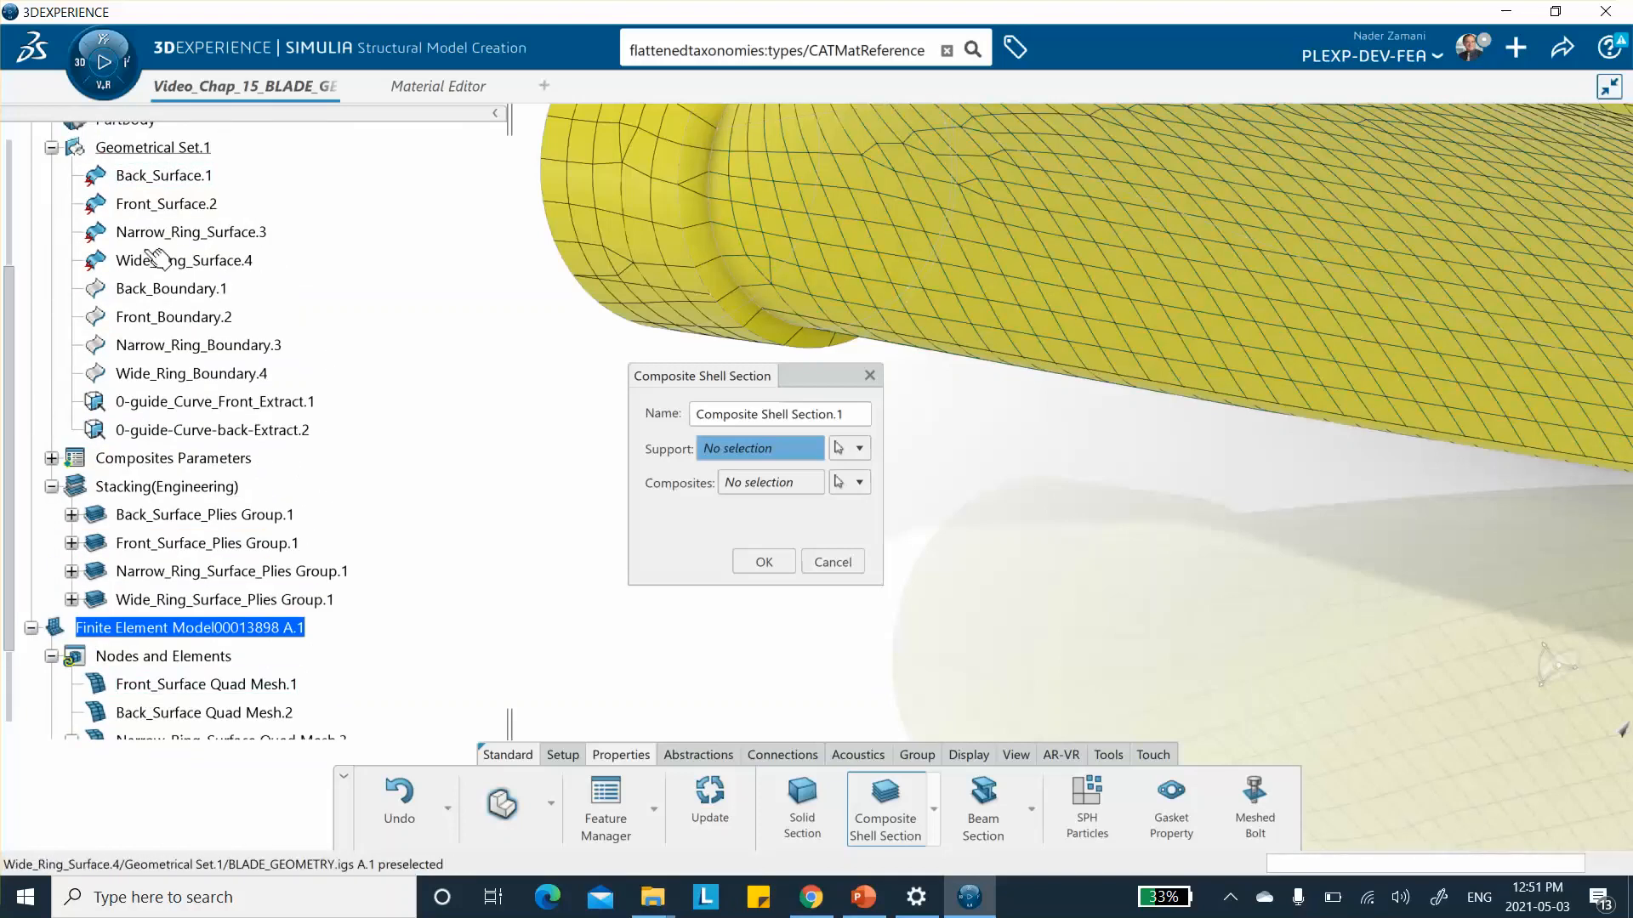
{"action": "left_click", "coordinate": [166, 207]}
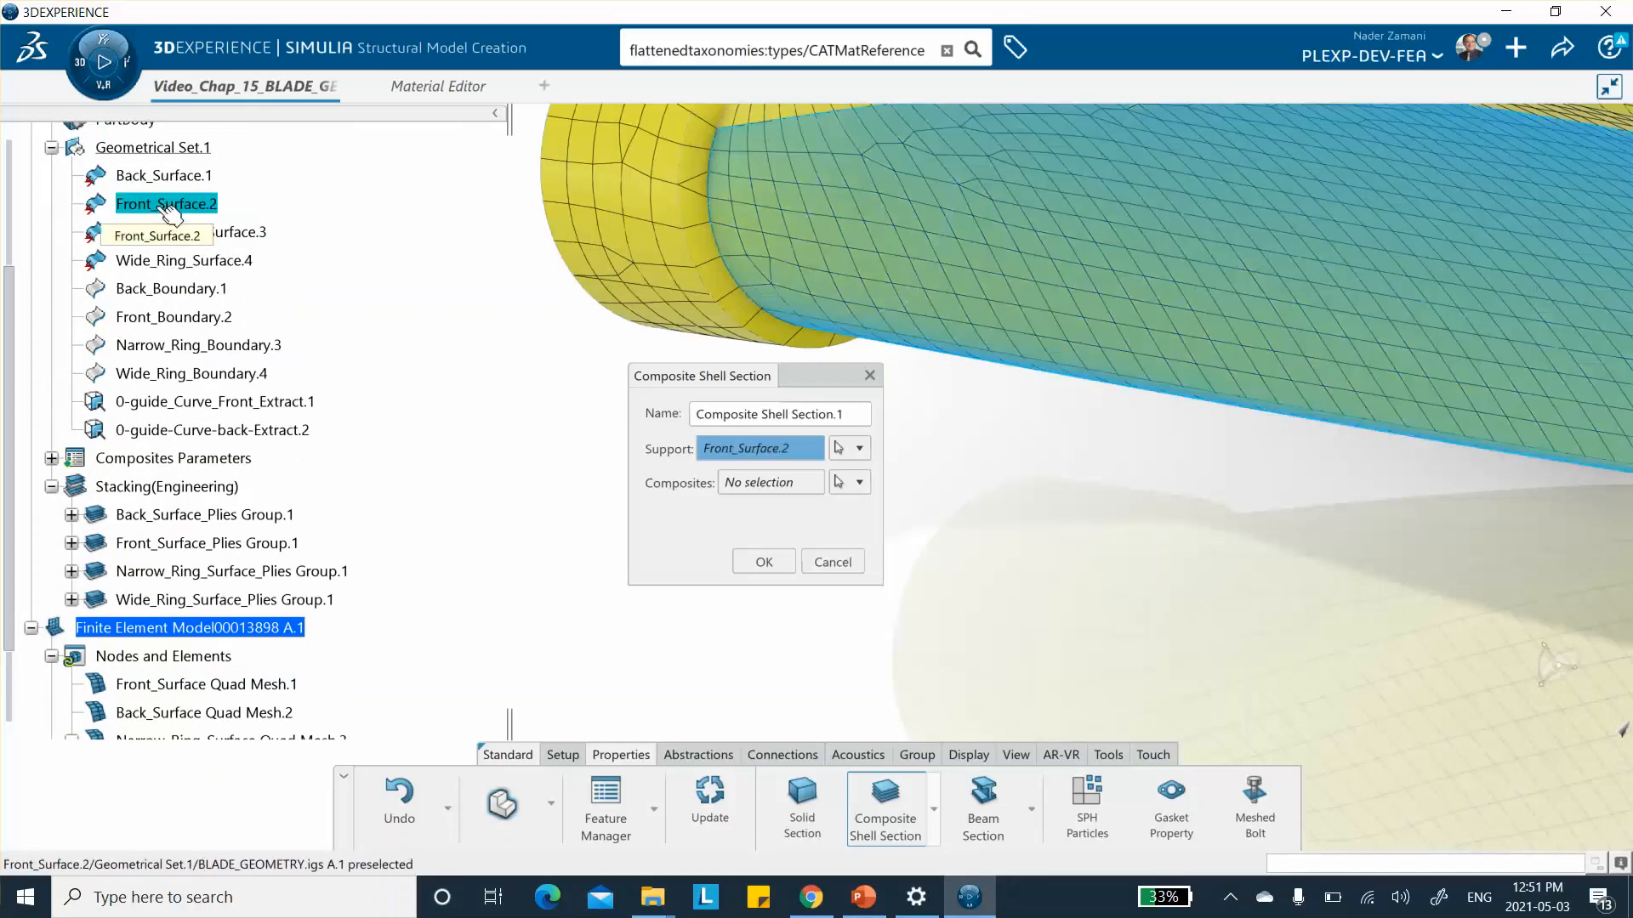
{"action": "left_click", "coordinate": [861, 484]}
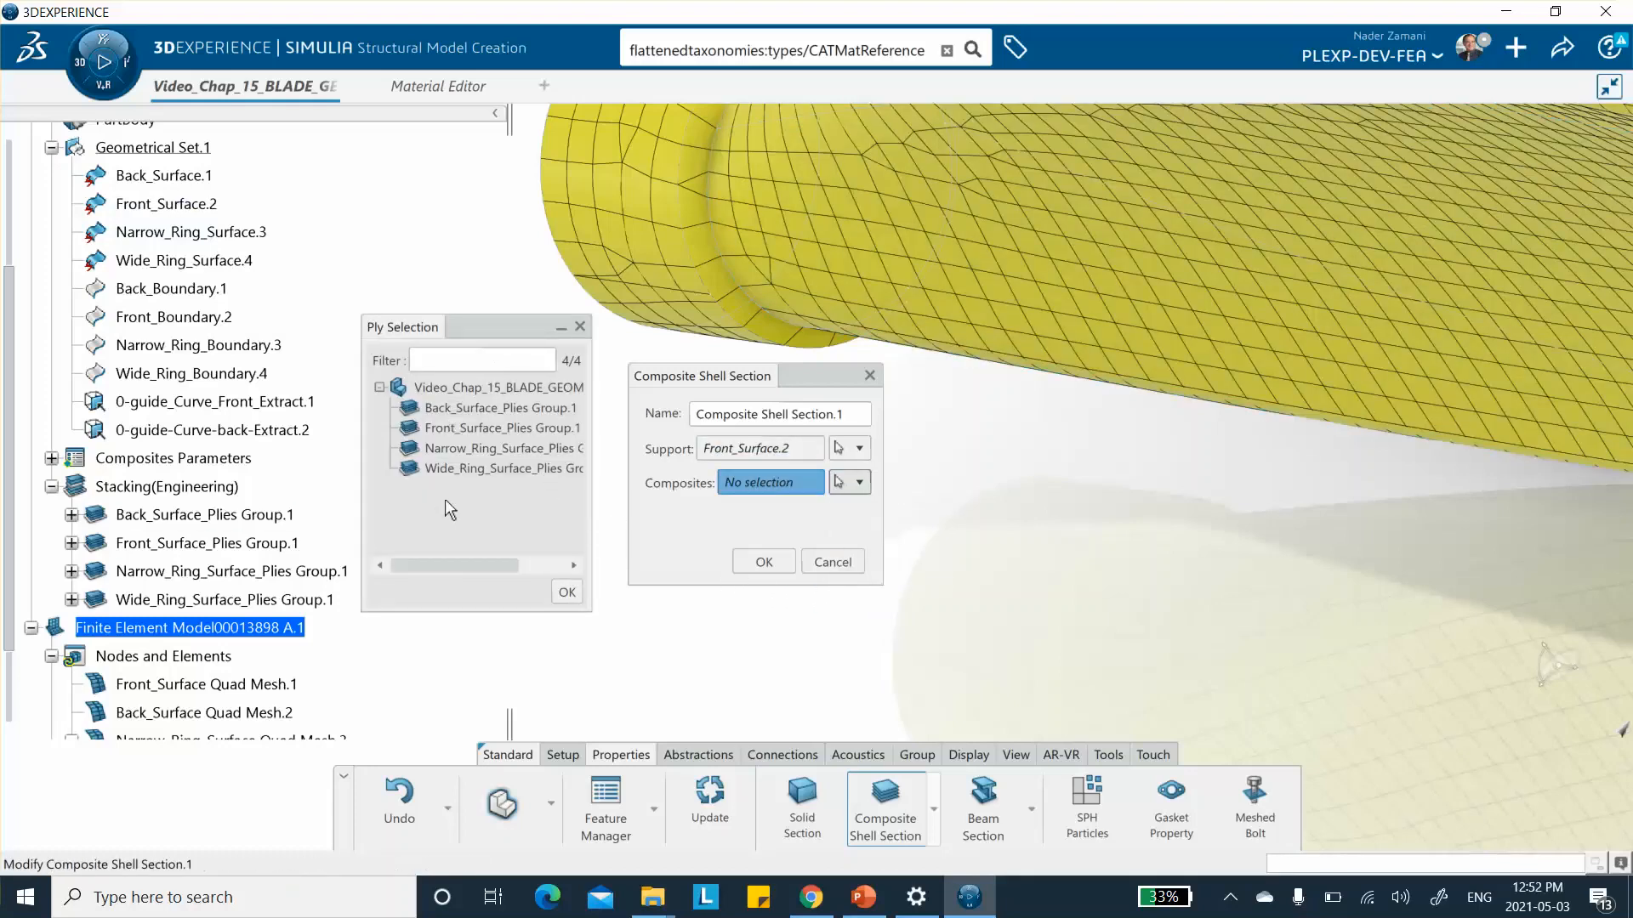
{"action": "left_click", "coordinate": [459, 437]}
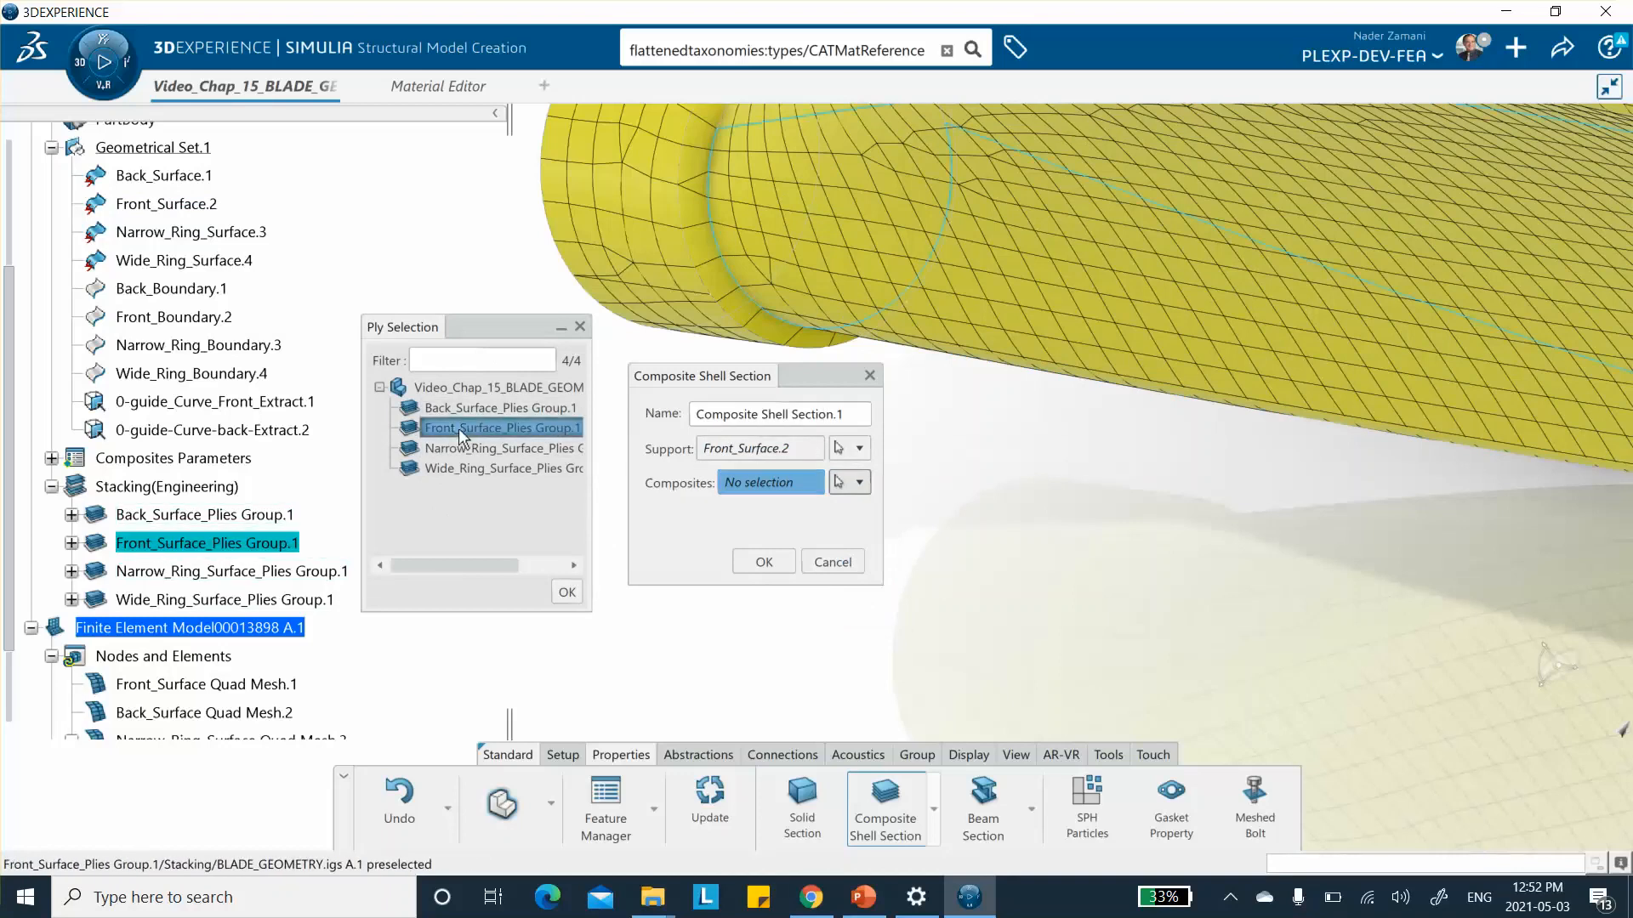
{"action": "left_click", "coordinate": [763, 561]}
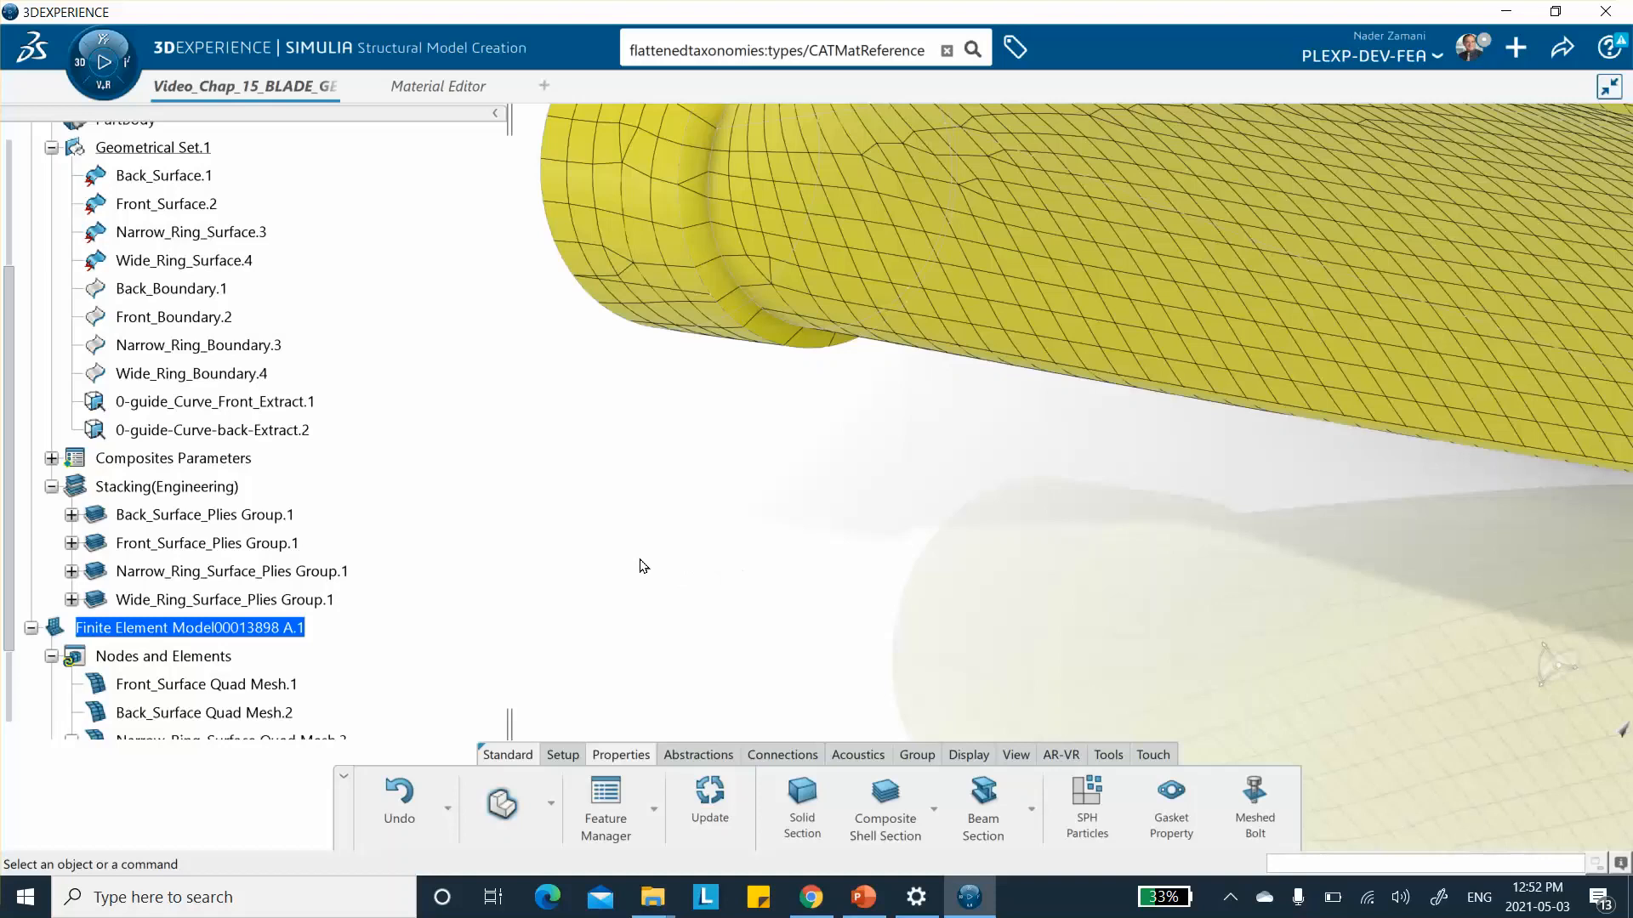
{"action": "scroll", "coordinate": [306, 390], "scroll_direction": "down", "scroll_amount": 4}
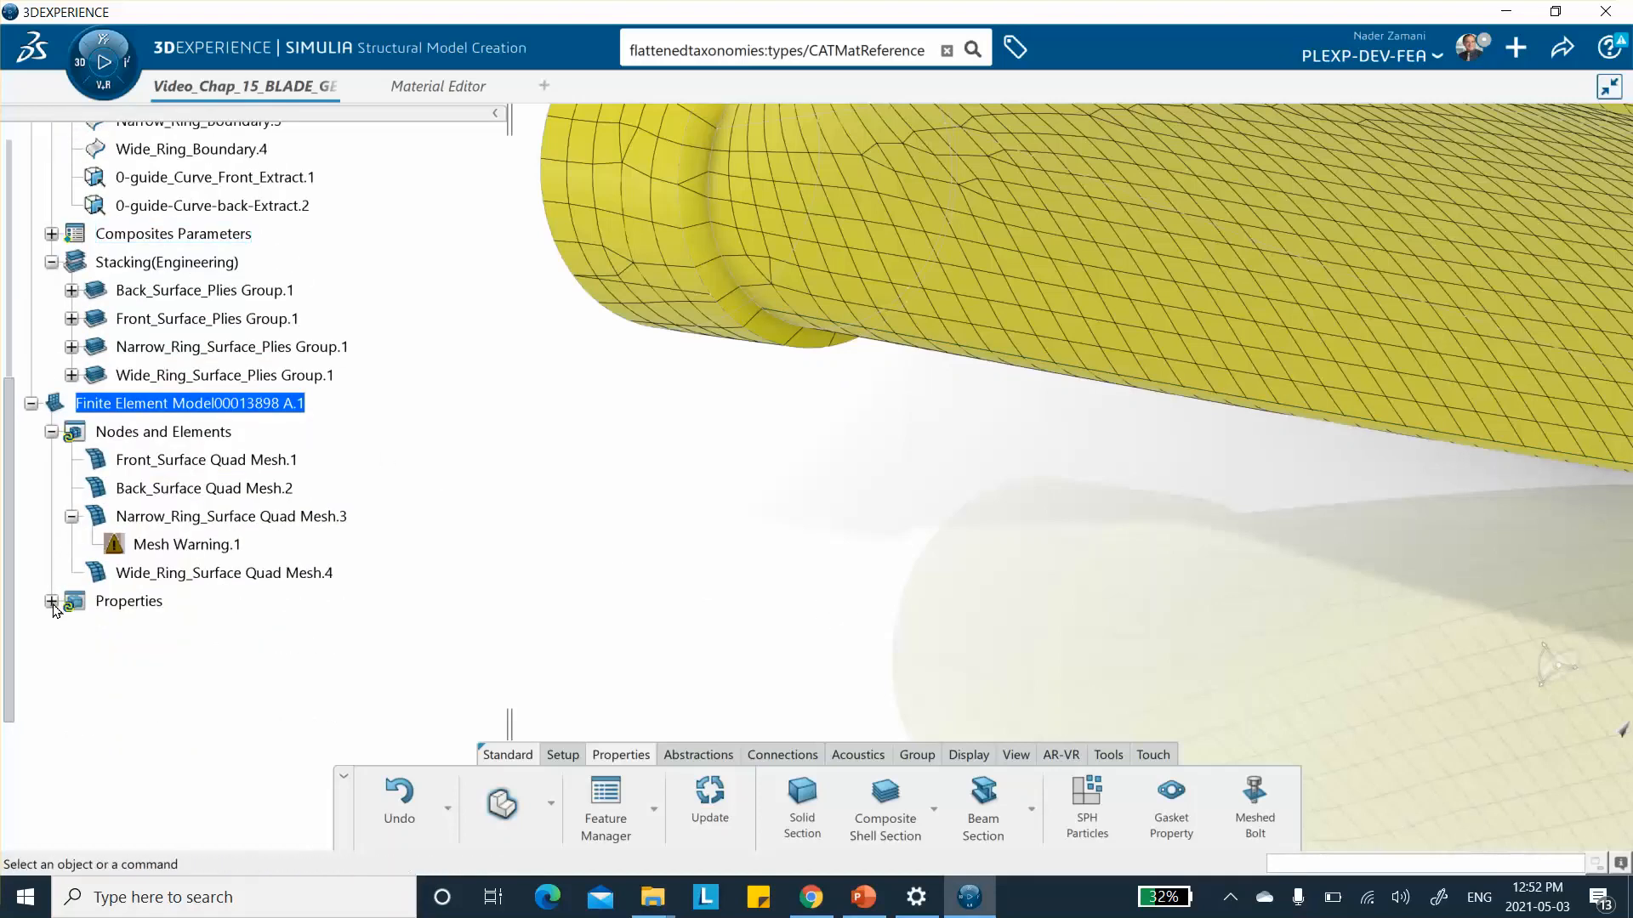
{"action": "left_click", "coordinate": [52, 602]}
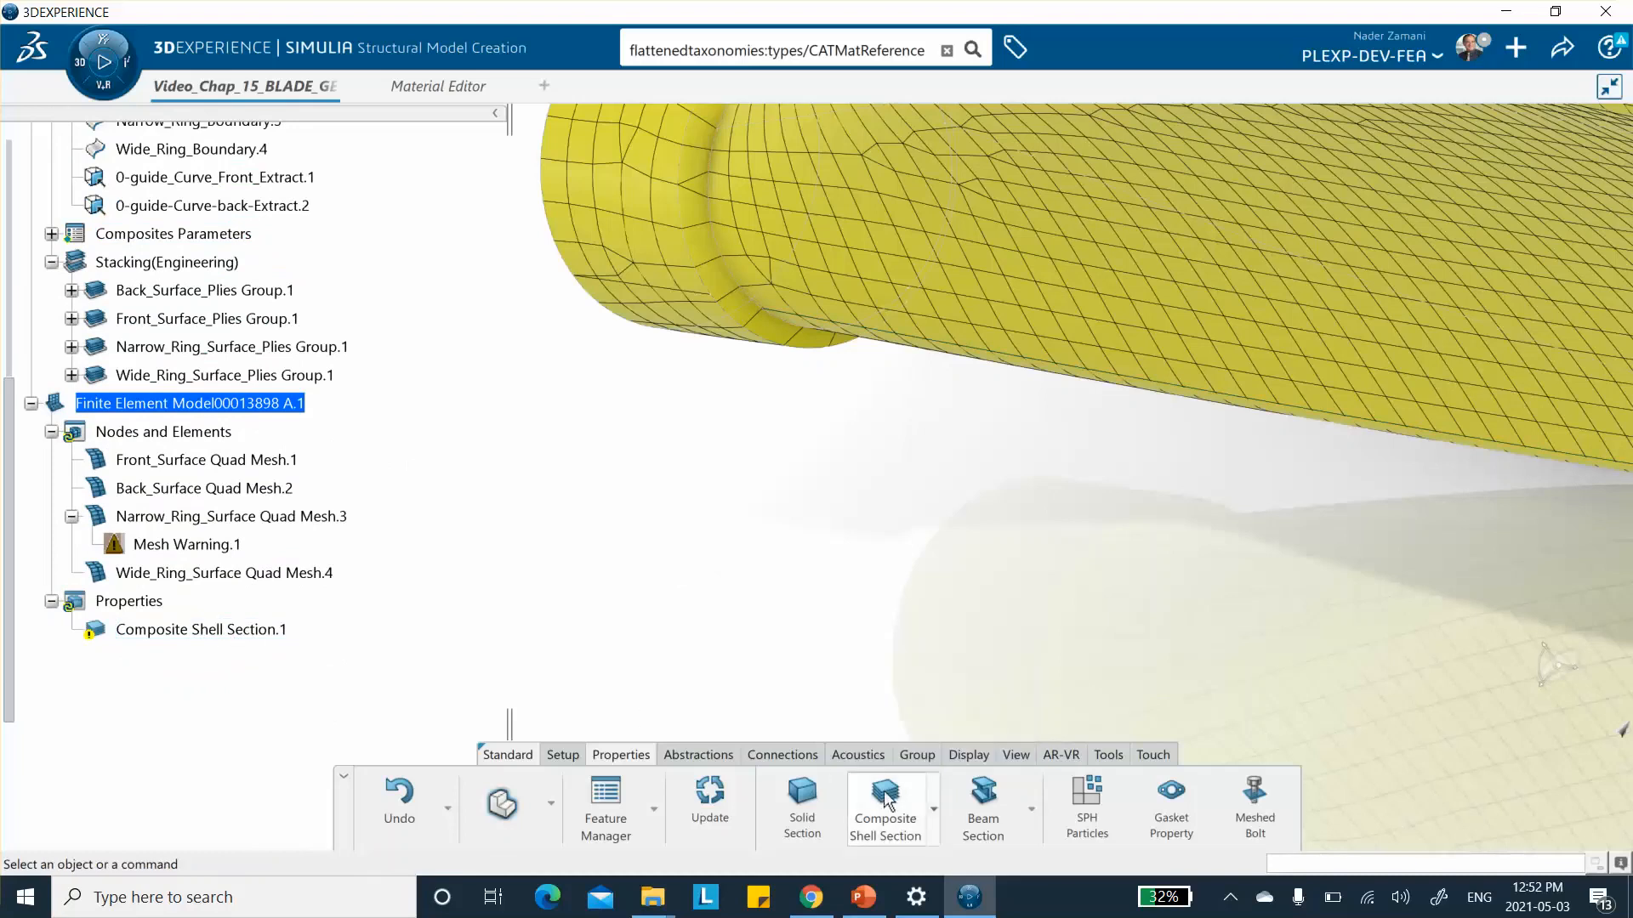
Step: Create a second composite shell section on Back_Surface.1, using the Ply option with Back_Surface_Plies Group.1 as its composites
{"action": "left_click", "coordinate": [887, 800]}
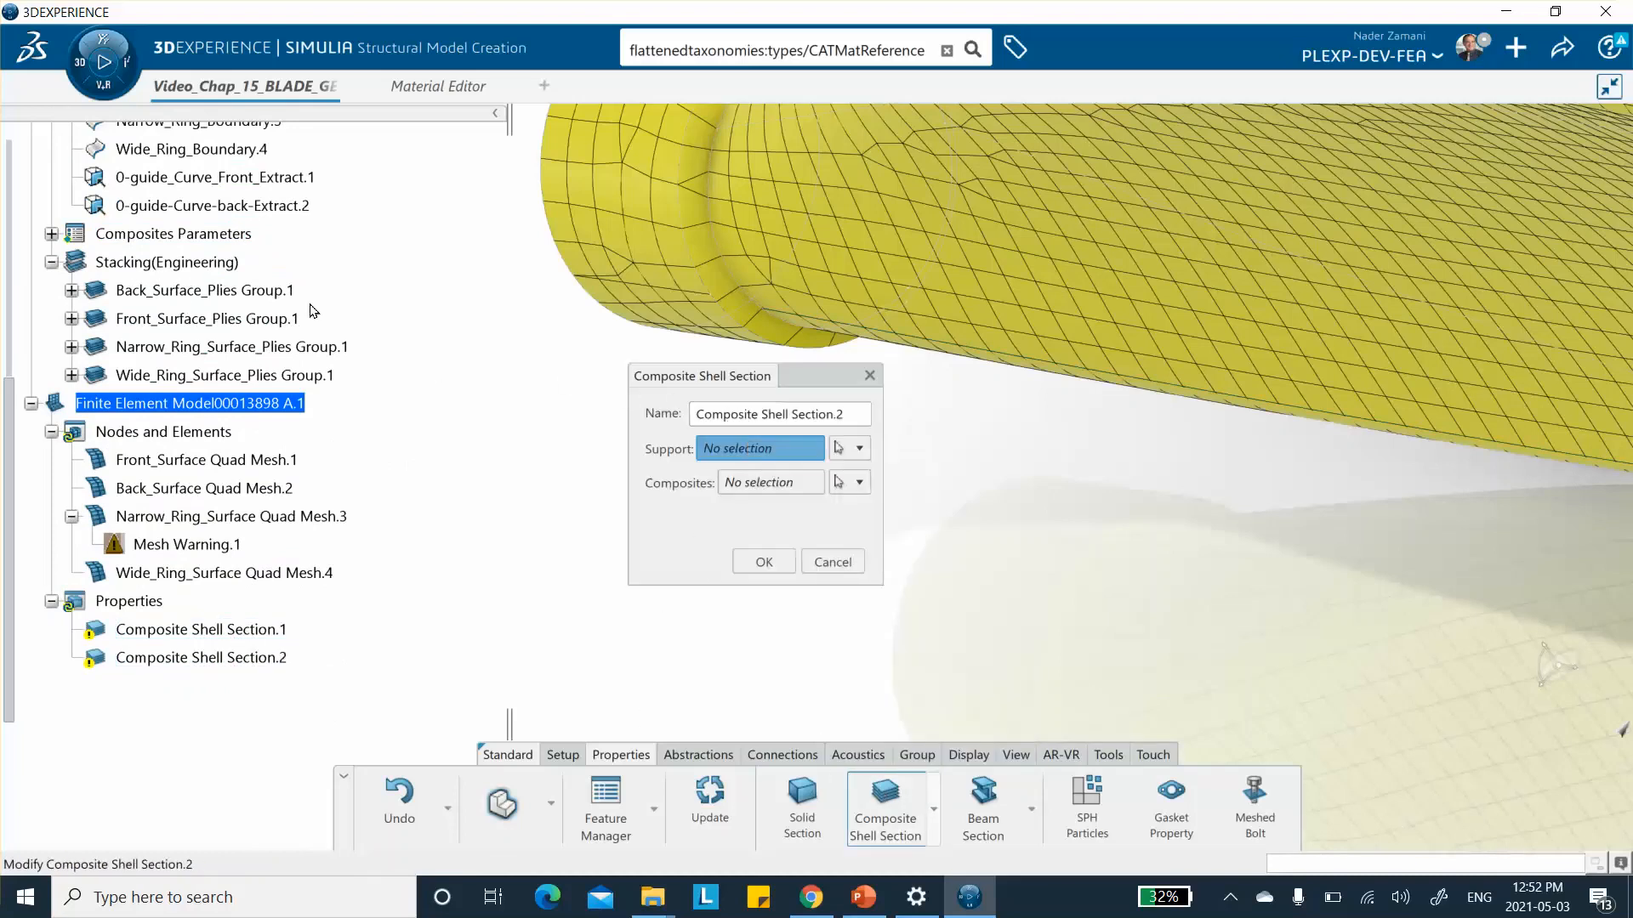
{"action": "scroll", "coordinate": [226, 259], "scroll_direction": "up", "scroll_amount": 3}
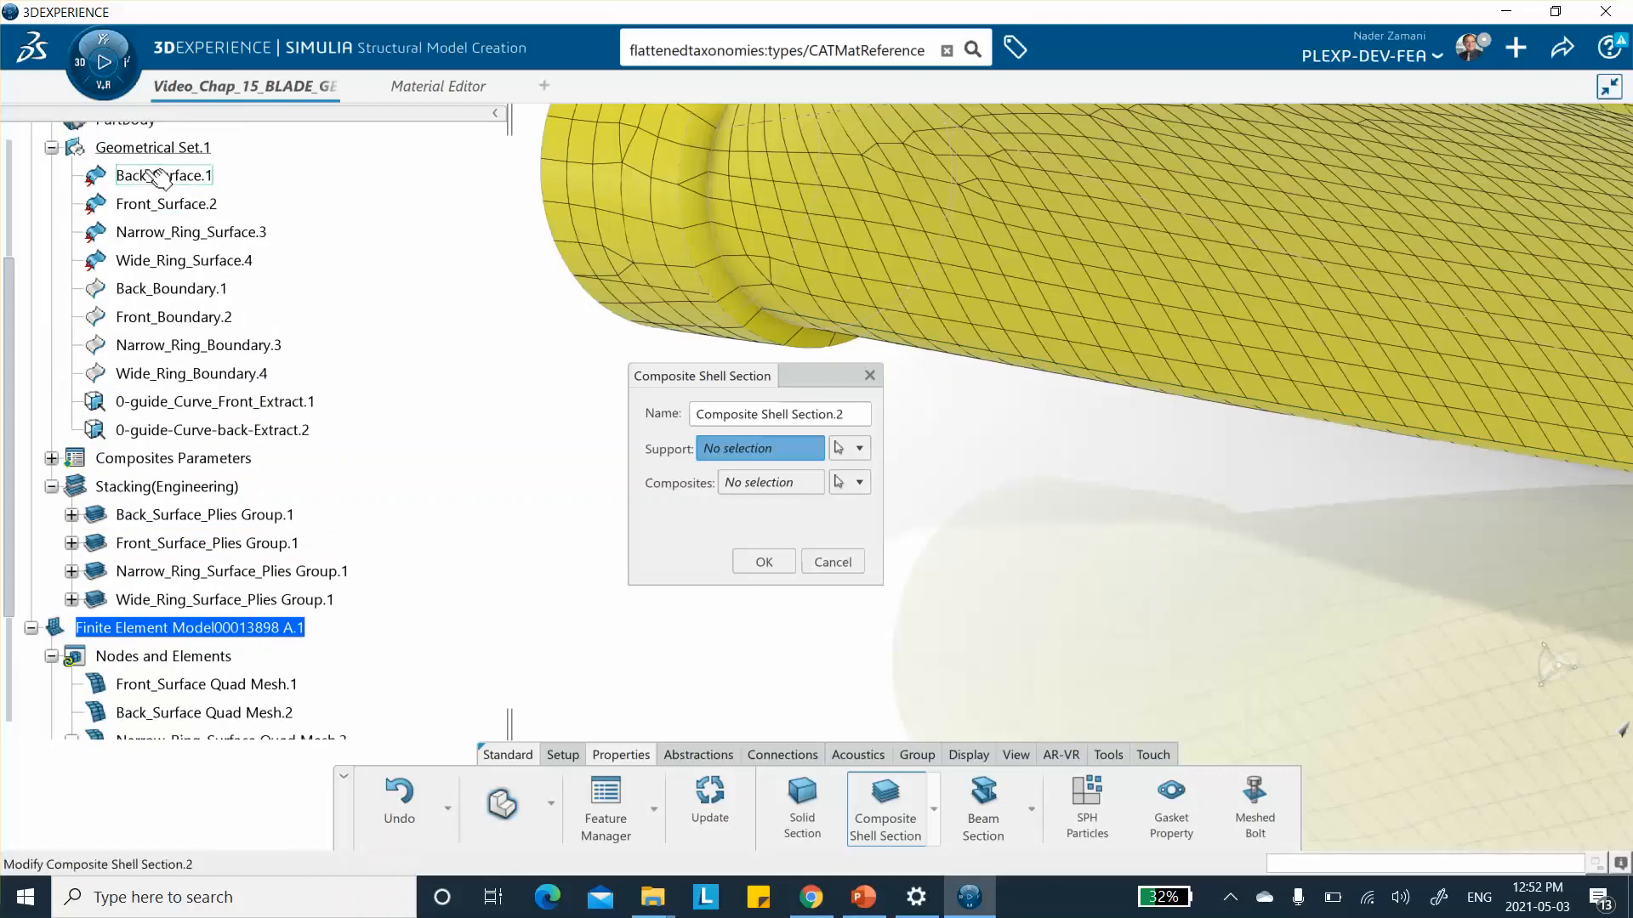
{"action": "left_click", "coordinate": [156, 177]}
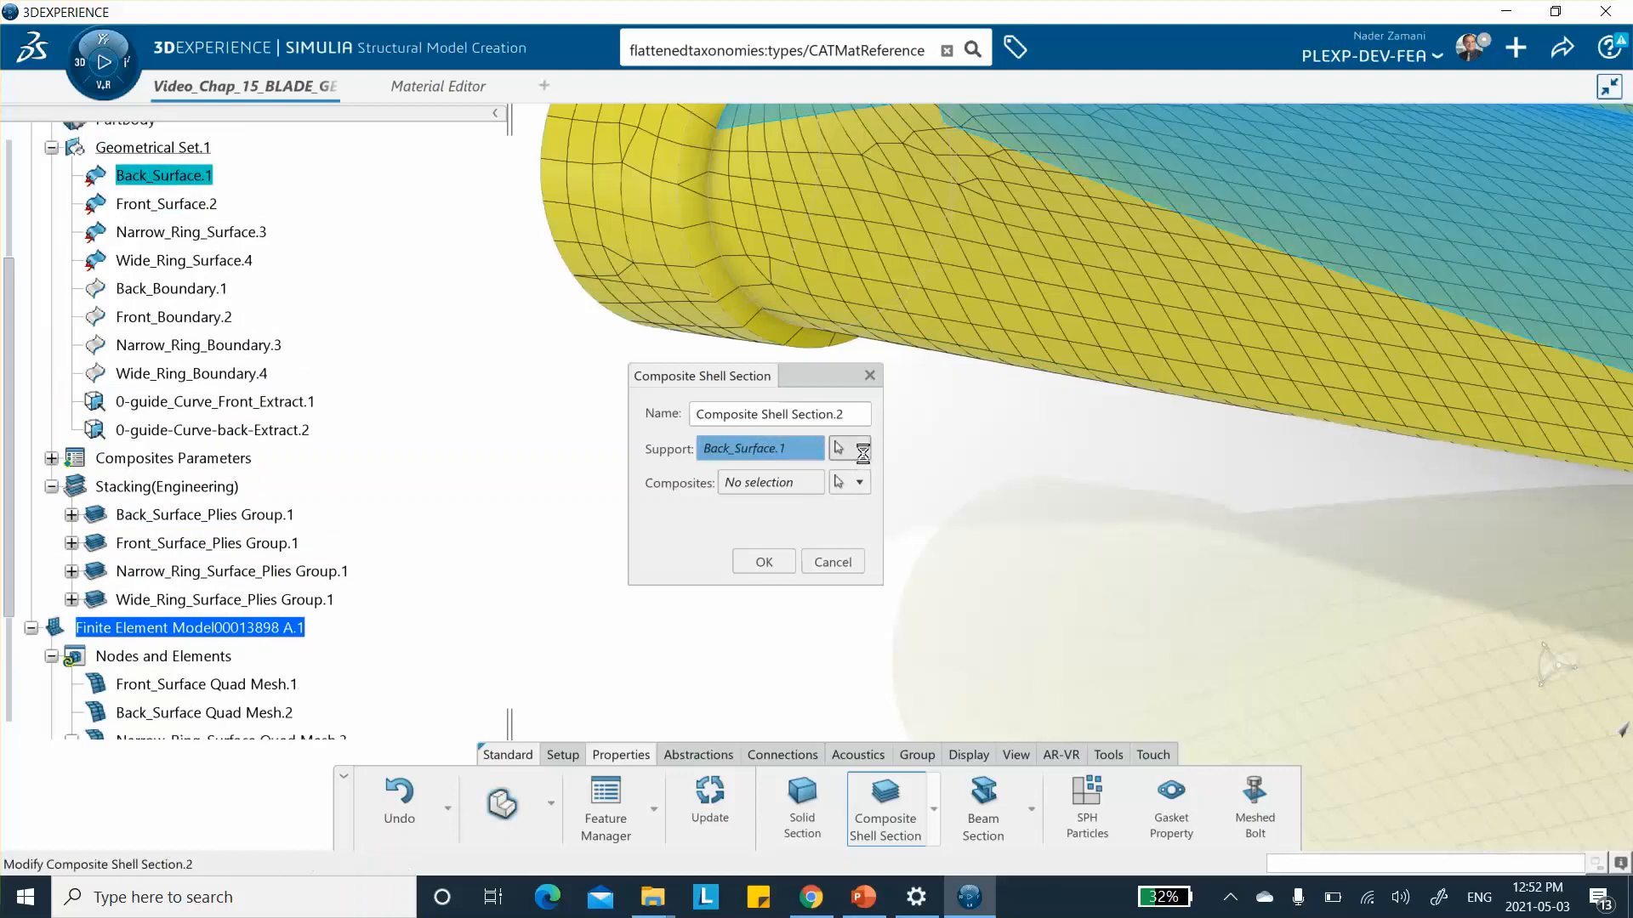
{"action": "left_click", "coordinate": [860, 483]}
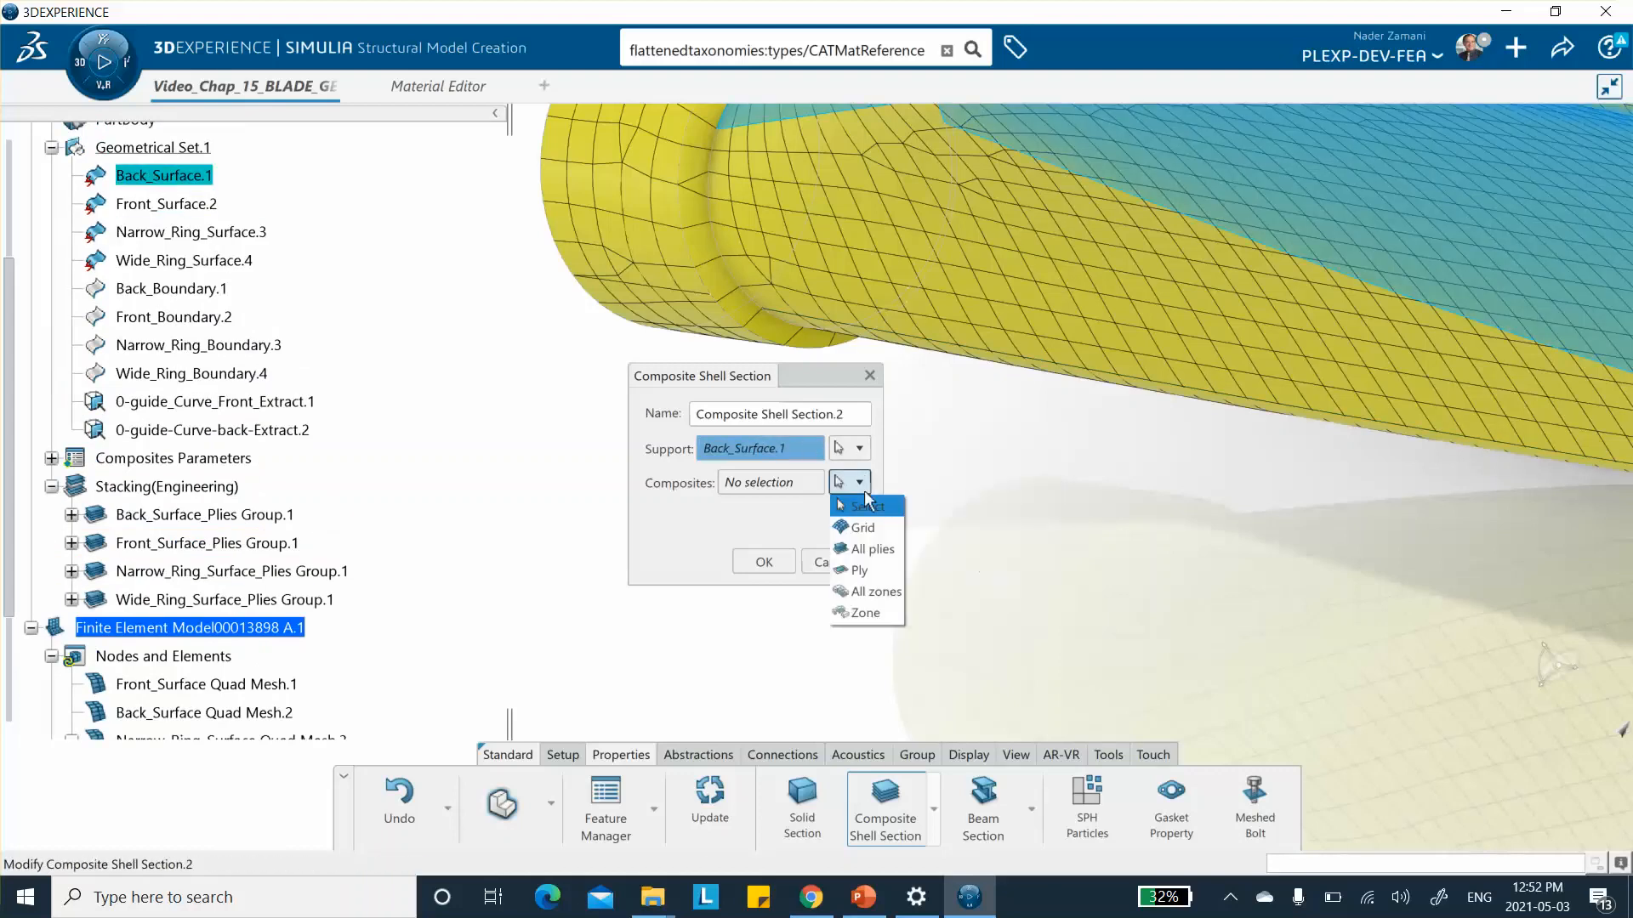
{"action": "left_click", "coordinate": [867, 571]}
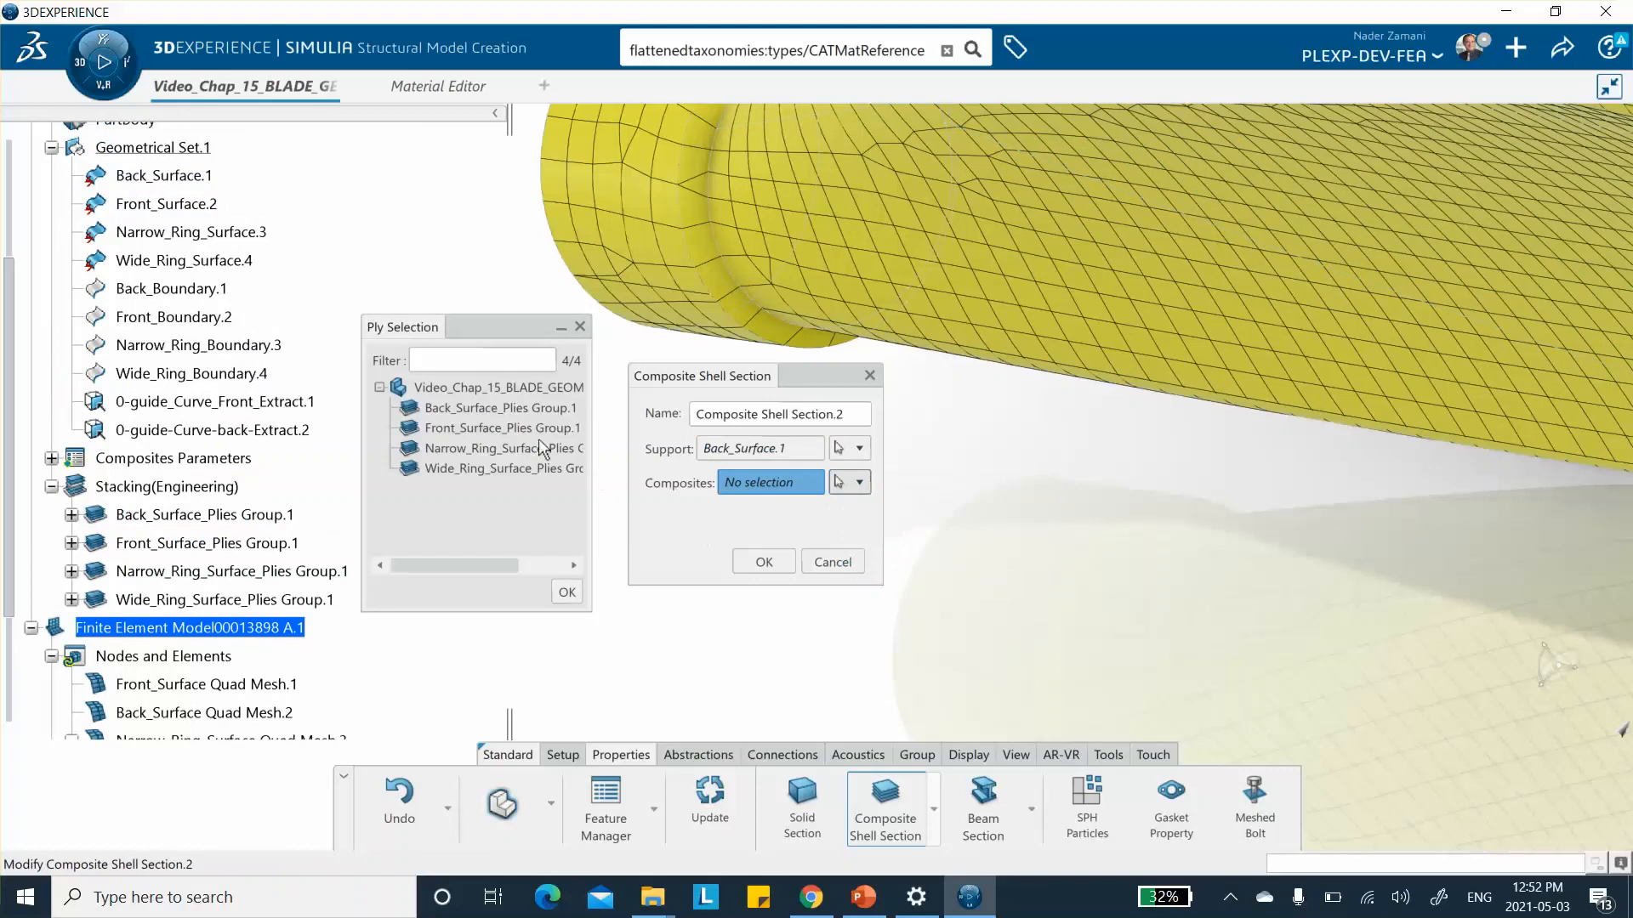
{"action": "left_click", "coordinate": [460, 409]}
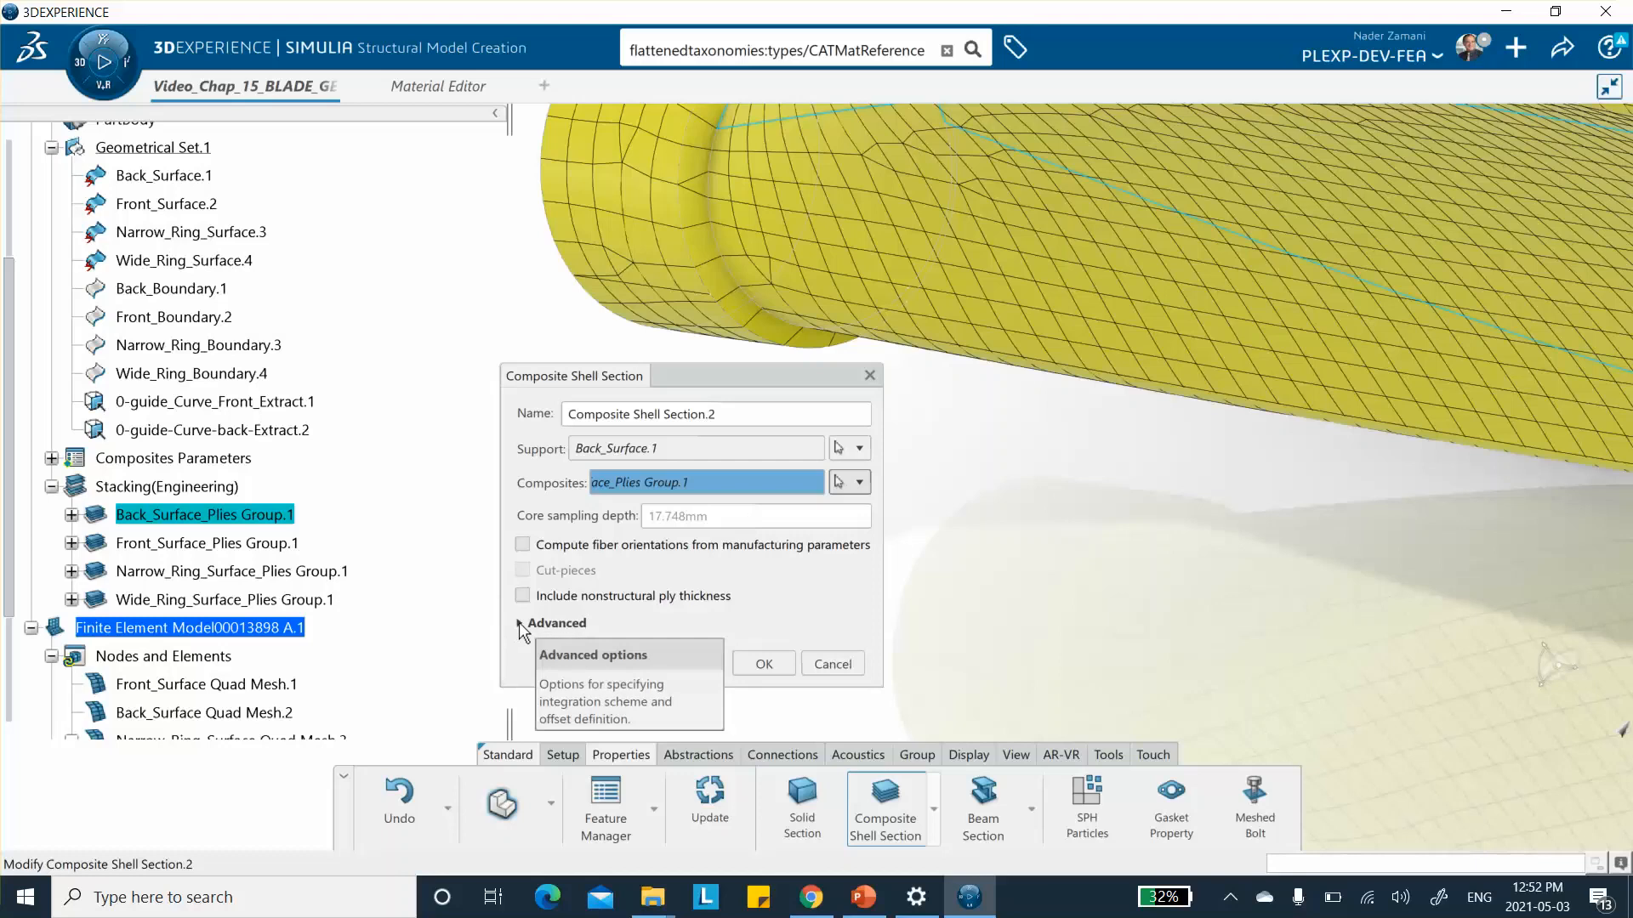
{"action": "left_click_drag", "start_coordinate": [661, 375], "coordinate": [593, 281]}
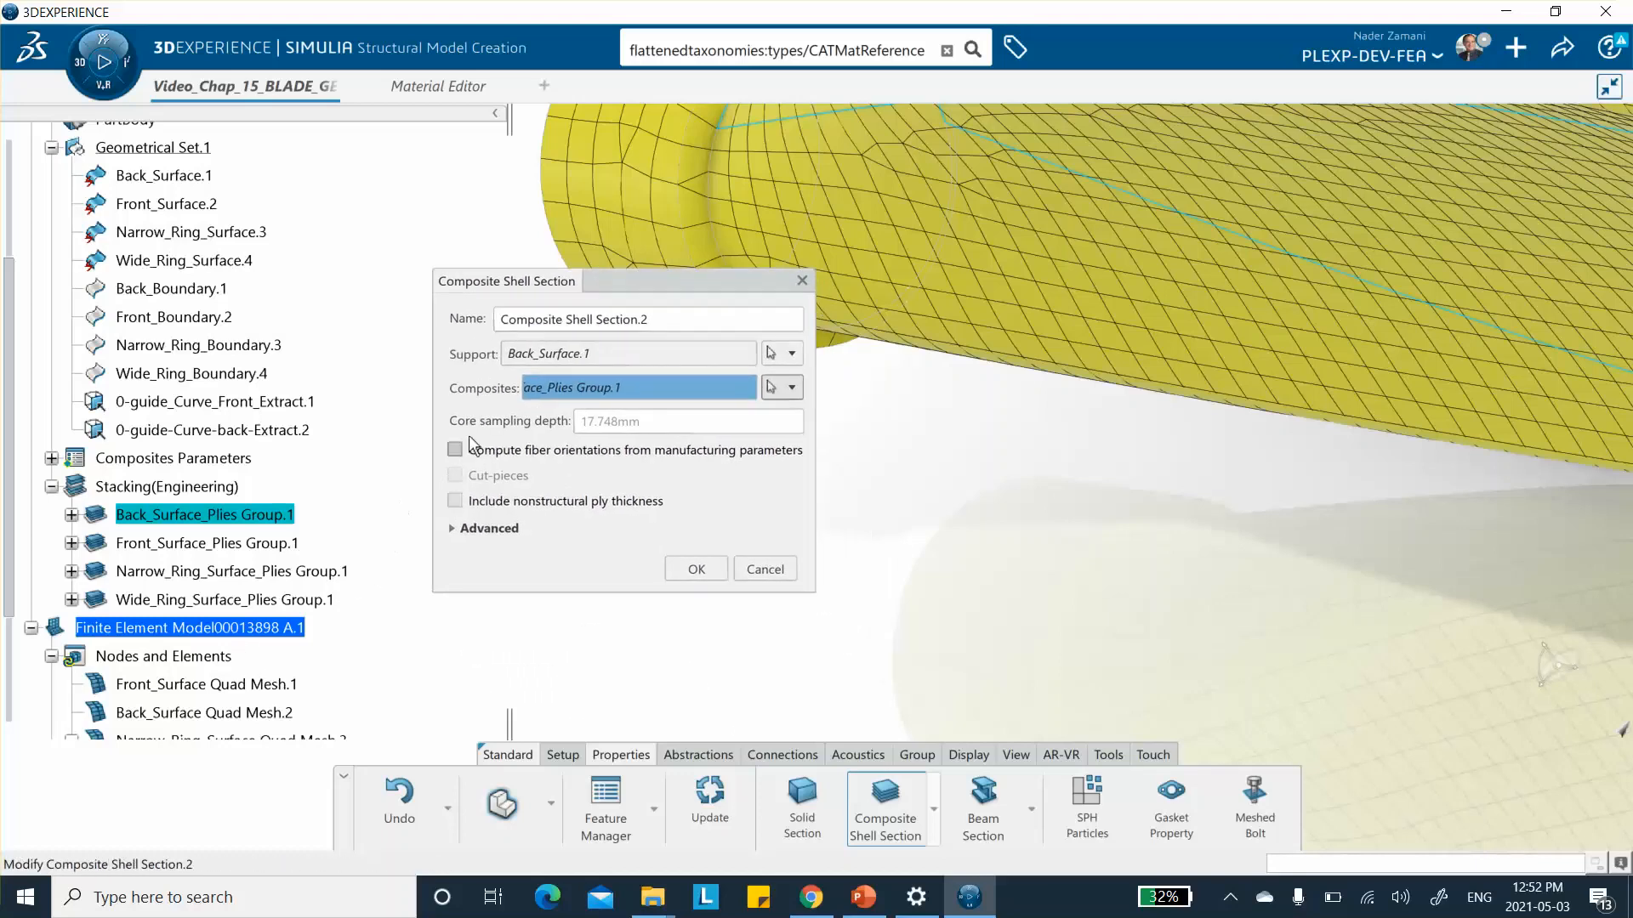
{"action": "scroll", "coordinate": [323, 553], "scroll_direction": "down", "scroll_amount": 2}
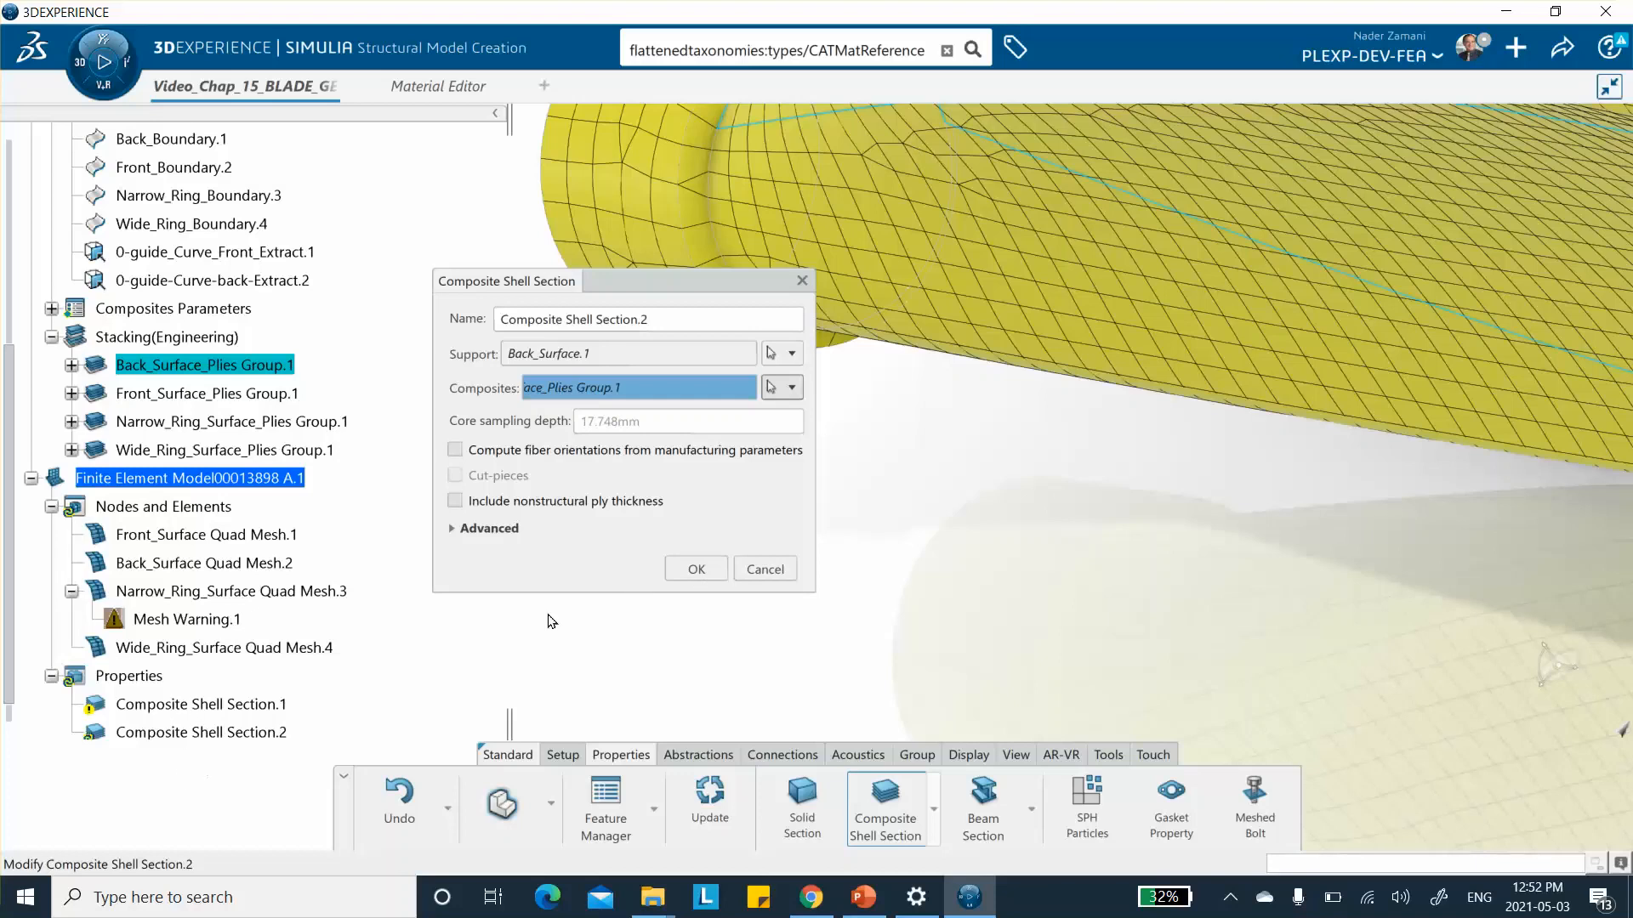
{"action": "left_click", "coordinate": [694, 571]}
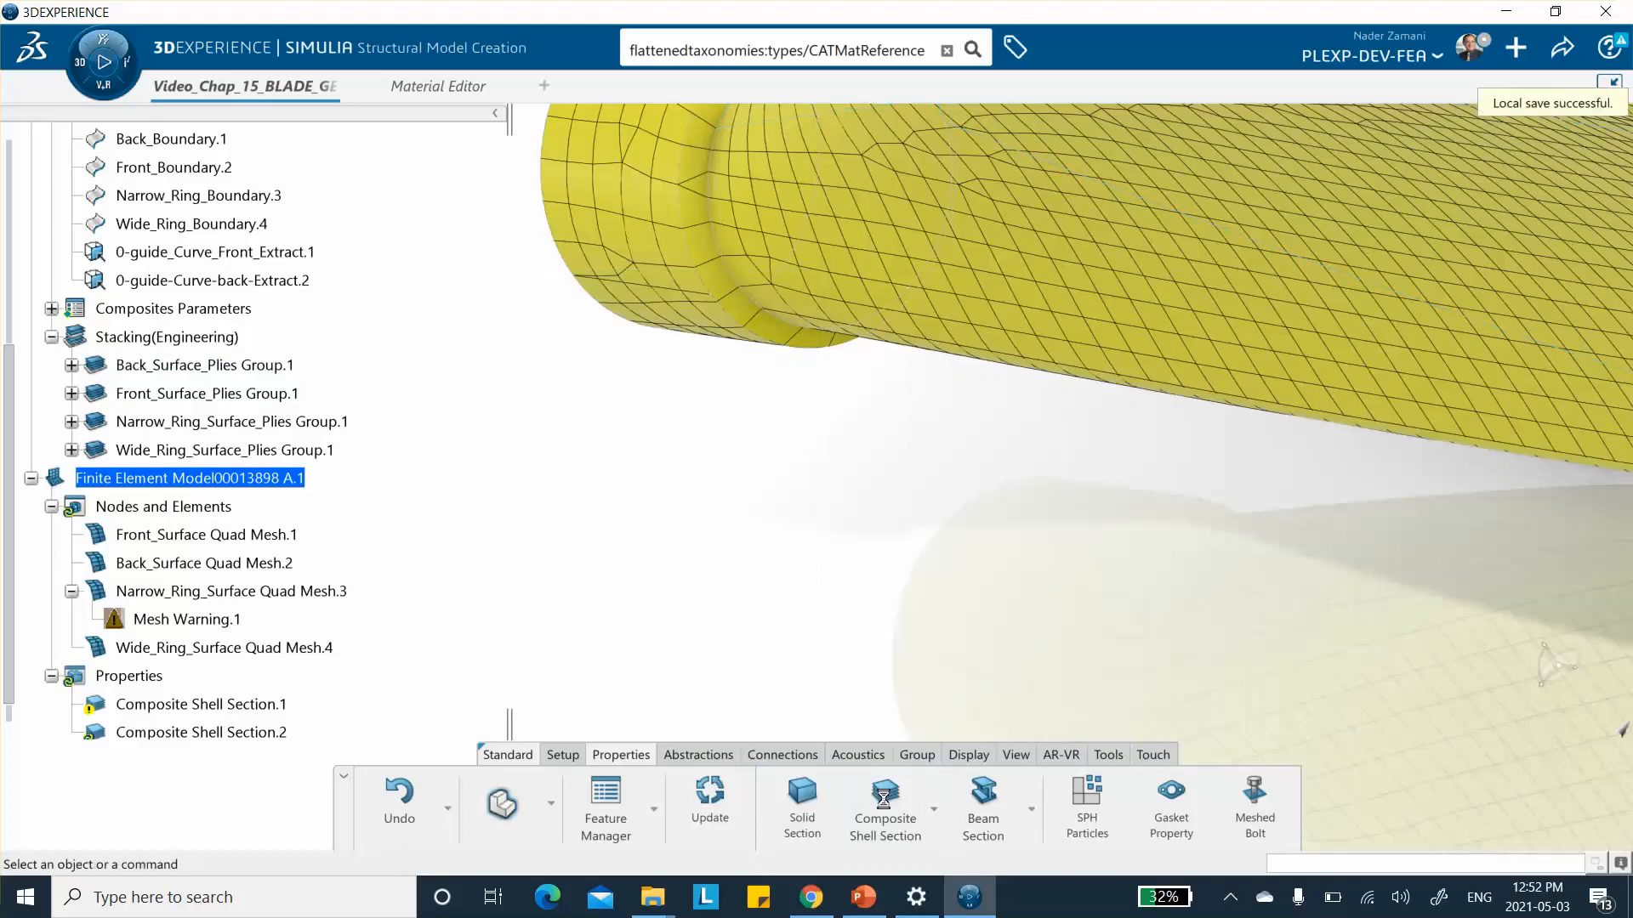
Step: Create a composite shell section on Narrow_Ring_Surface.3, using the Ply option with Narrow_Ring_Surface_Plies Group.1 as its composites
{"action": "left_click", "coordinate": [885, 806]}
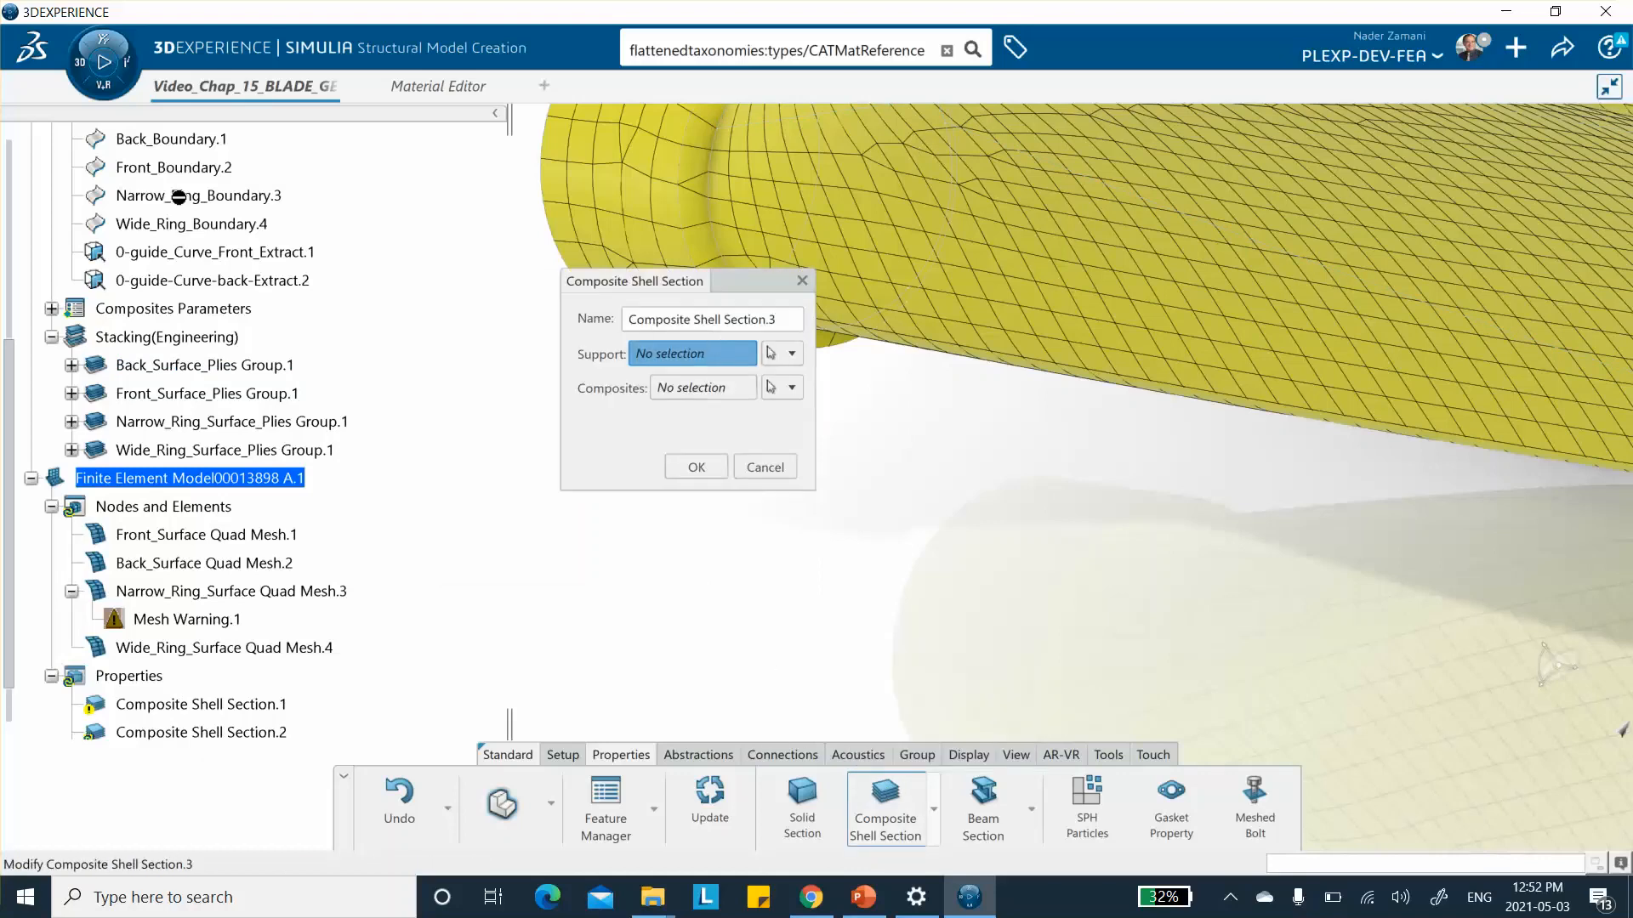
{"action": "scroll", "coordinate": [167, 225], "scroll_direction": "up", "scroll_amount": 2}
{"action": "left_click", "coordinate": [170, 237]}
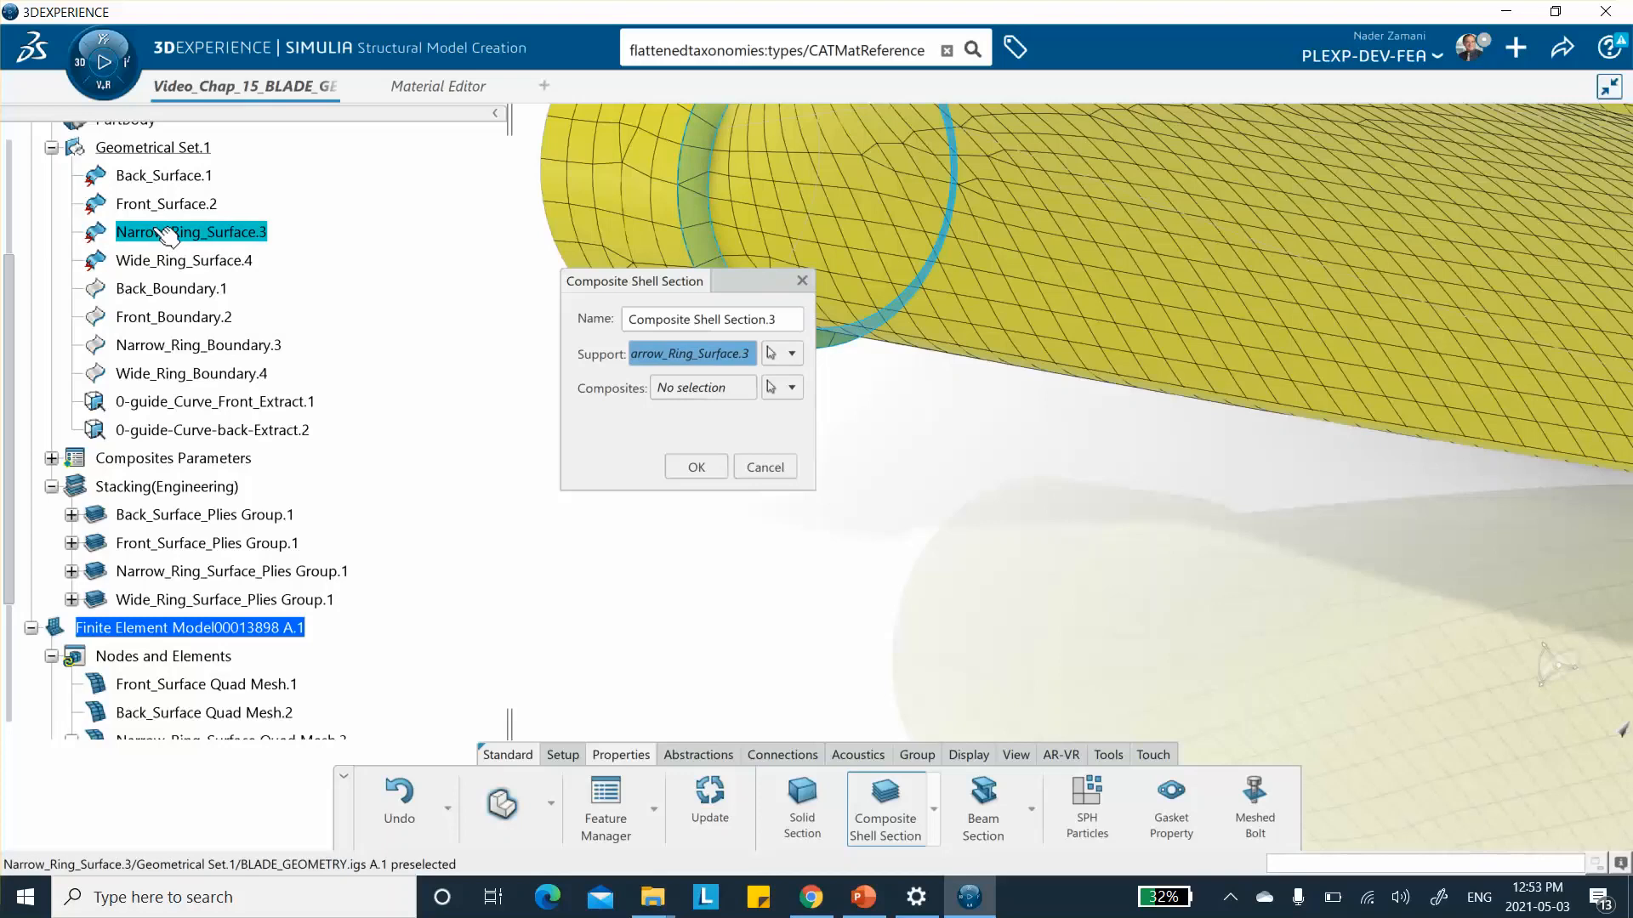
{"action": "left_click", "coordinate": [794, 386]}
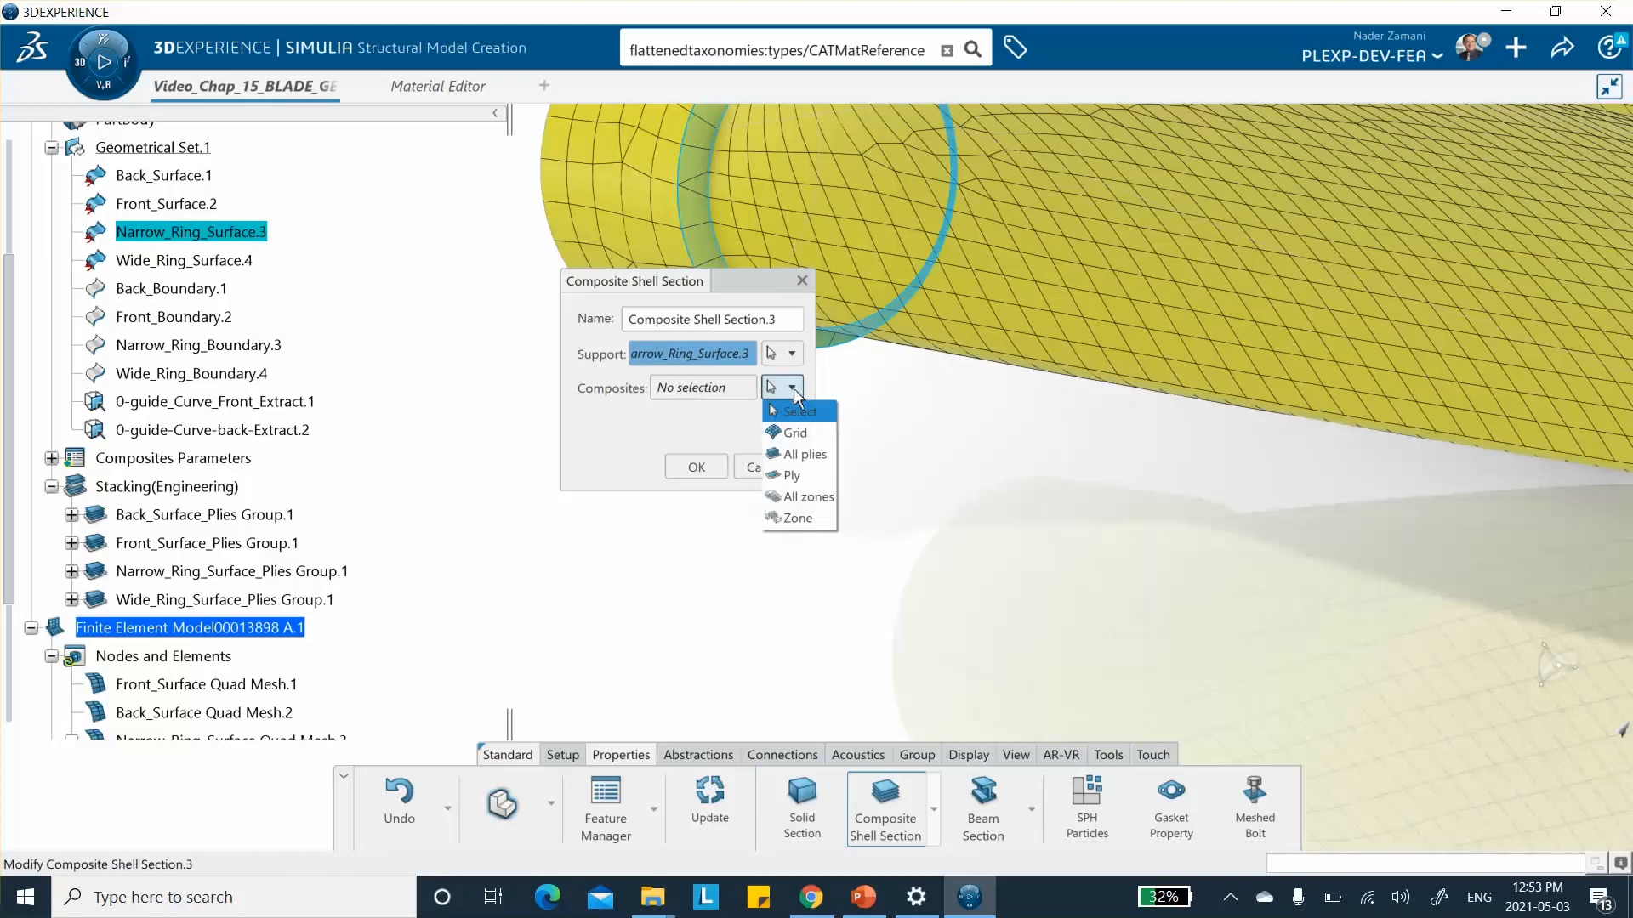
{"action": "left_click", "coordinate": [796, 476]}
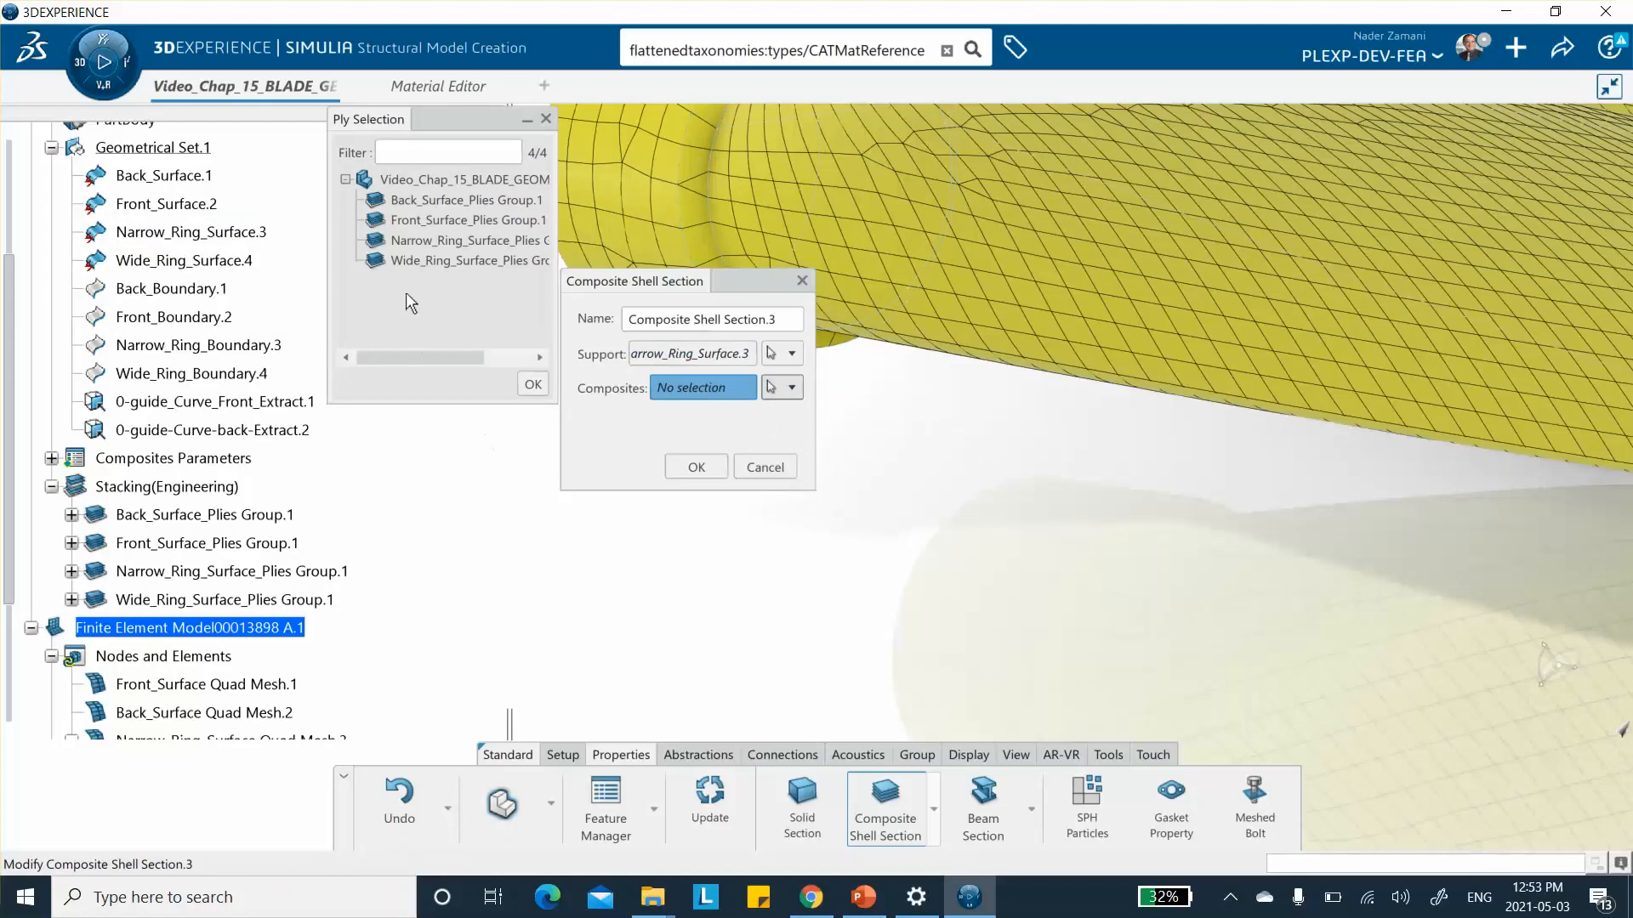
{"action": "left_click", "coordinate": [413, 240]}
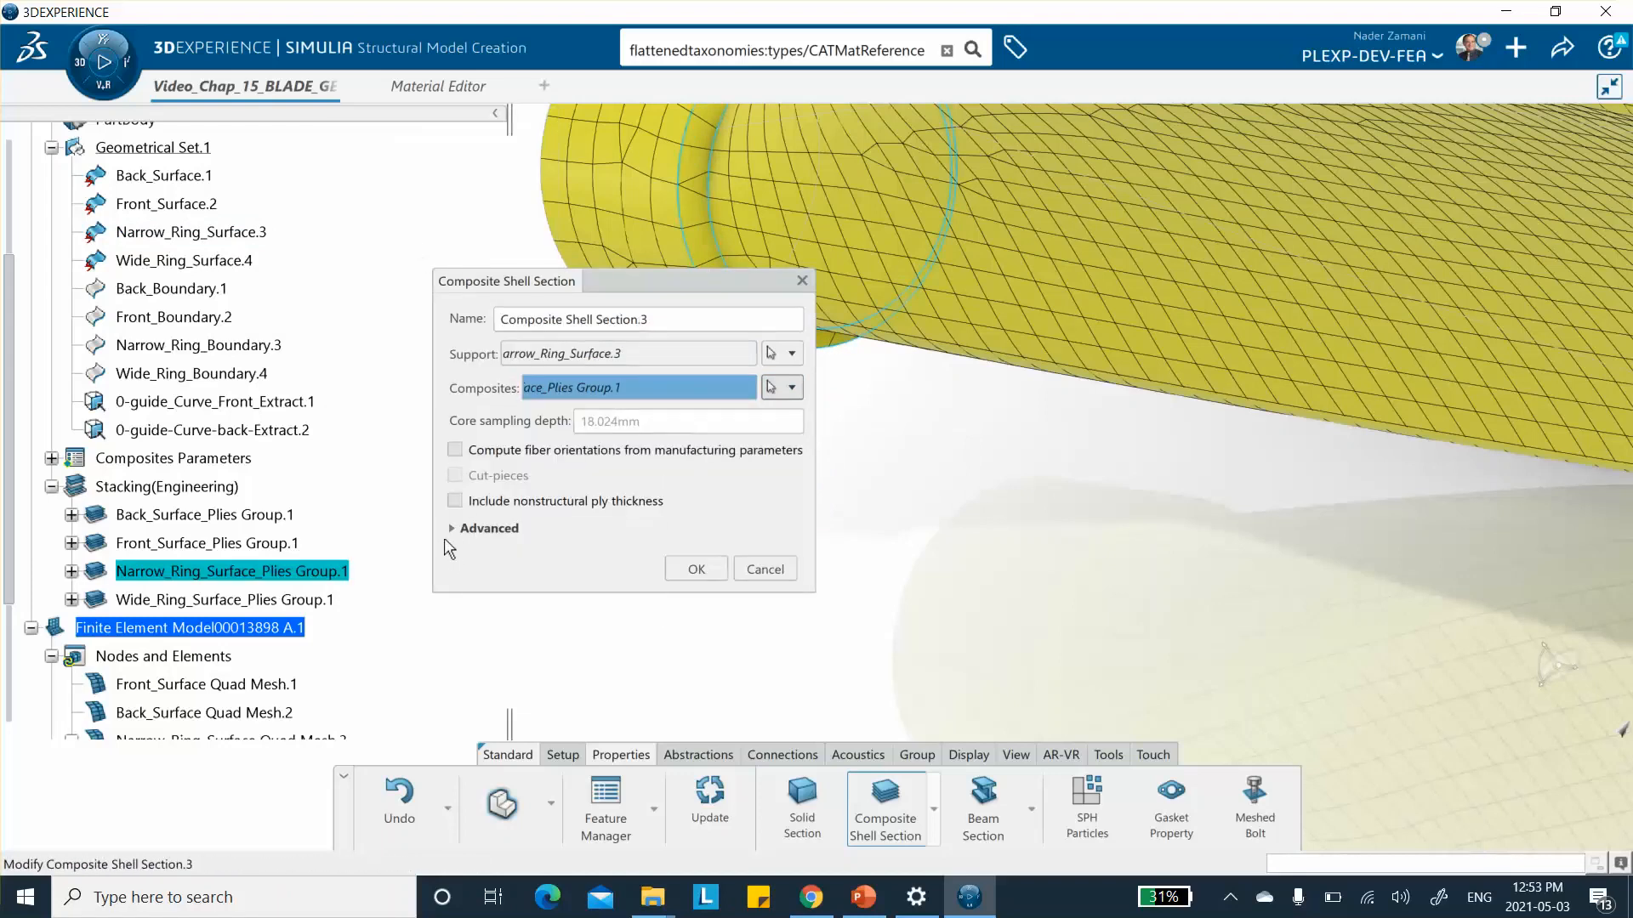
{"action": "left_click", "coordinate": [690, 578]}
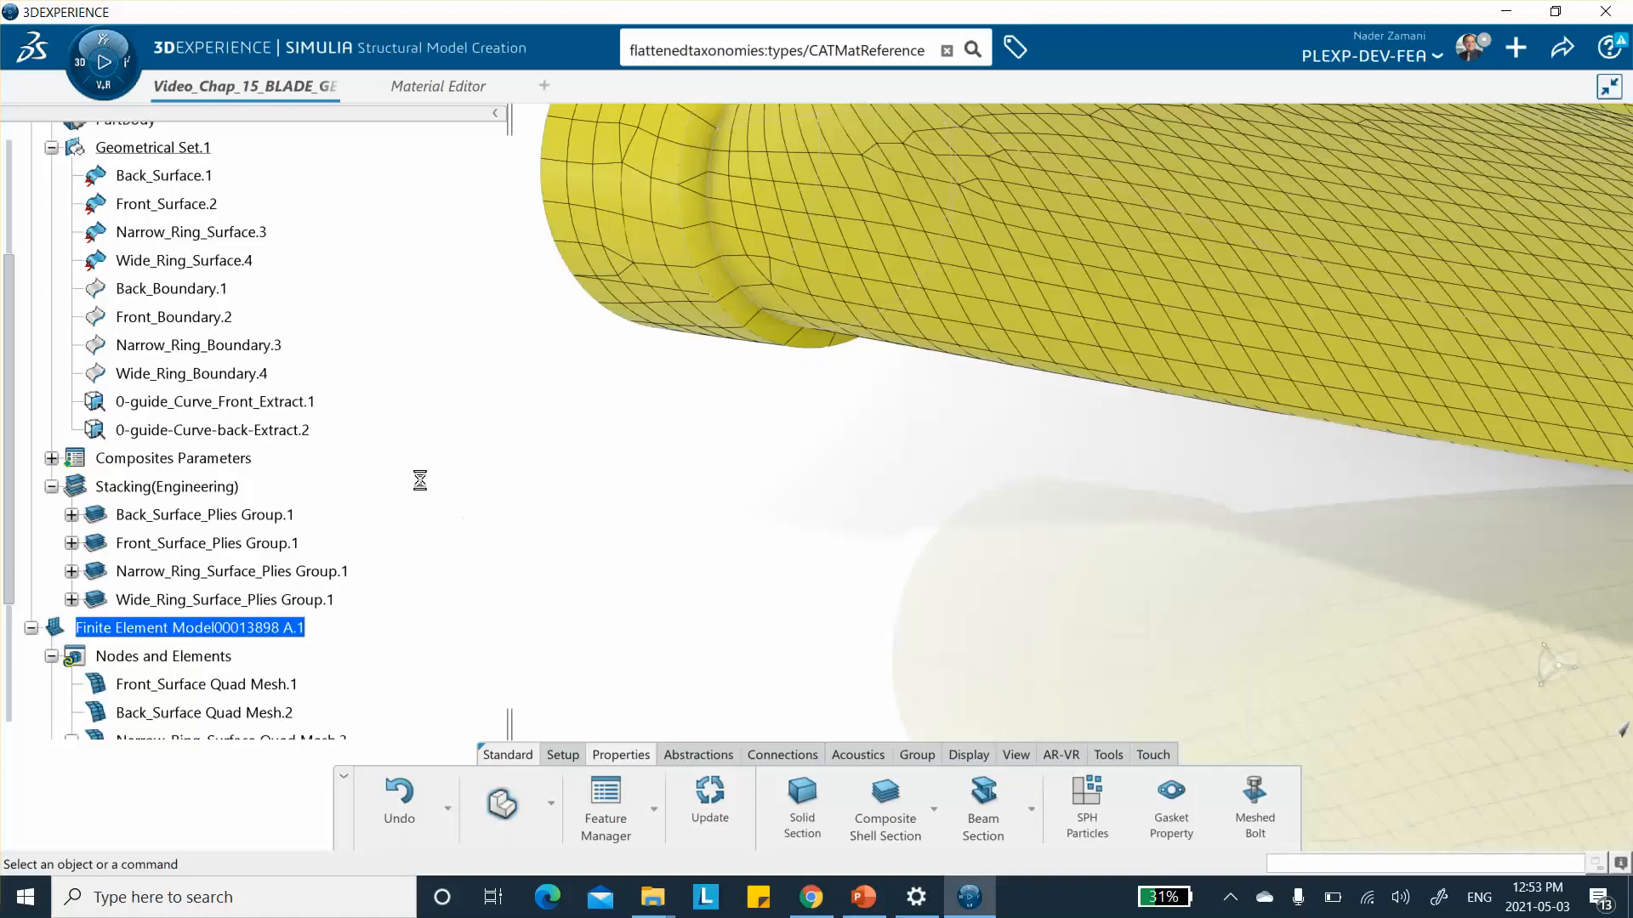
Step: Create a composite shell section on Wide_Ring_Surface.4, using the Ply option with Wide_Ring_Surface_Plies Group.1 as its composites
{"action": "left_click", "coordinate": [884, 807]}
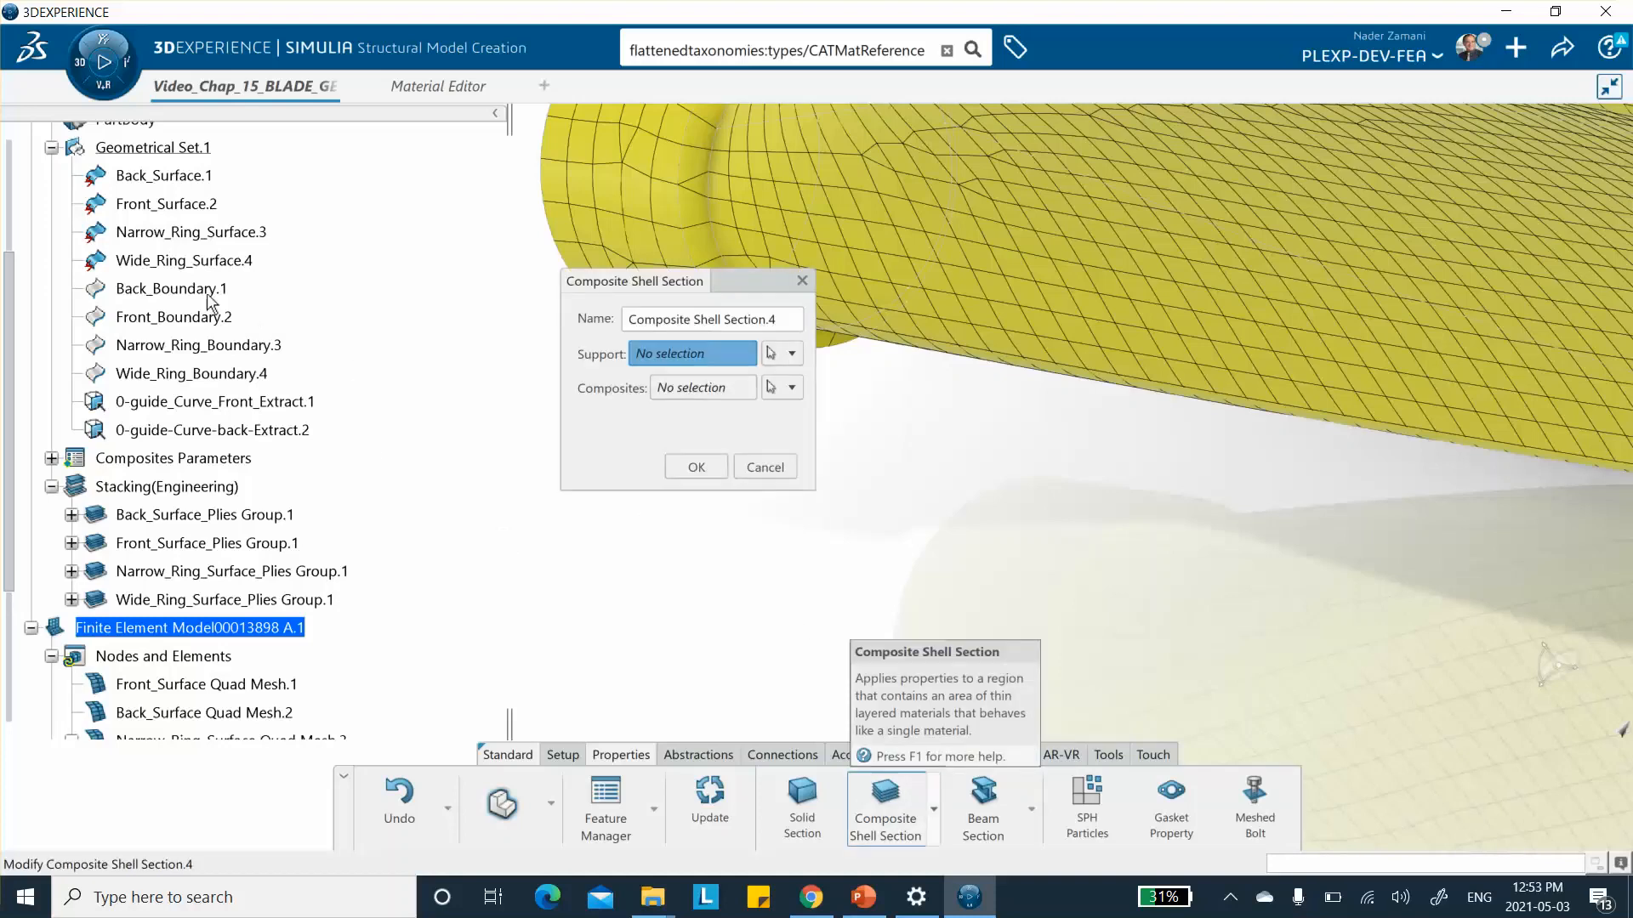
{"action": "scroll", "coordinate": [217, 285], "scroll_direction": "up", "scroll_amount": 3}
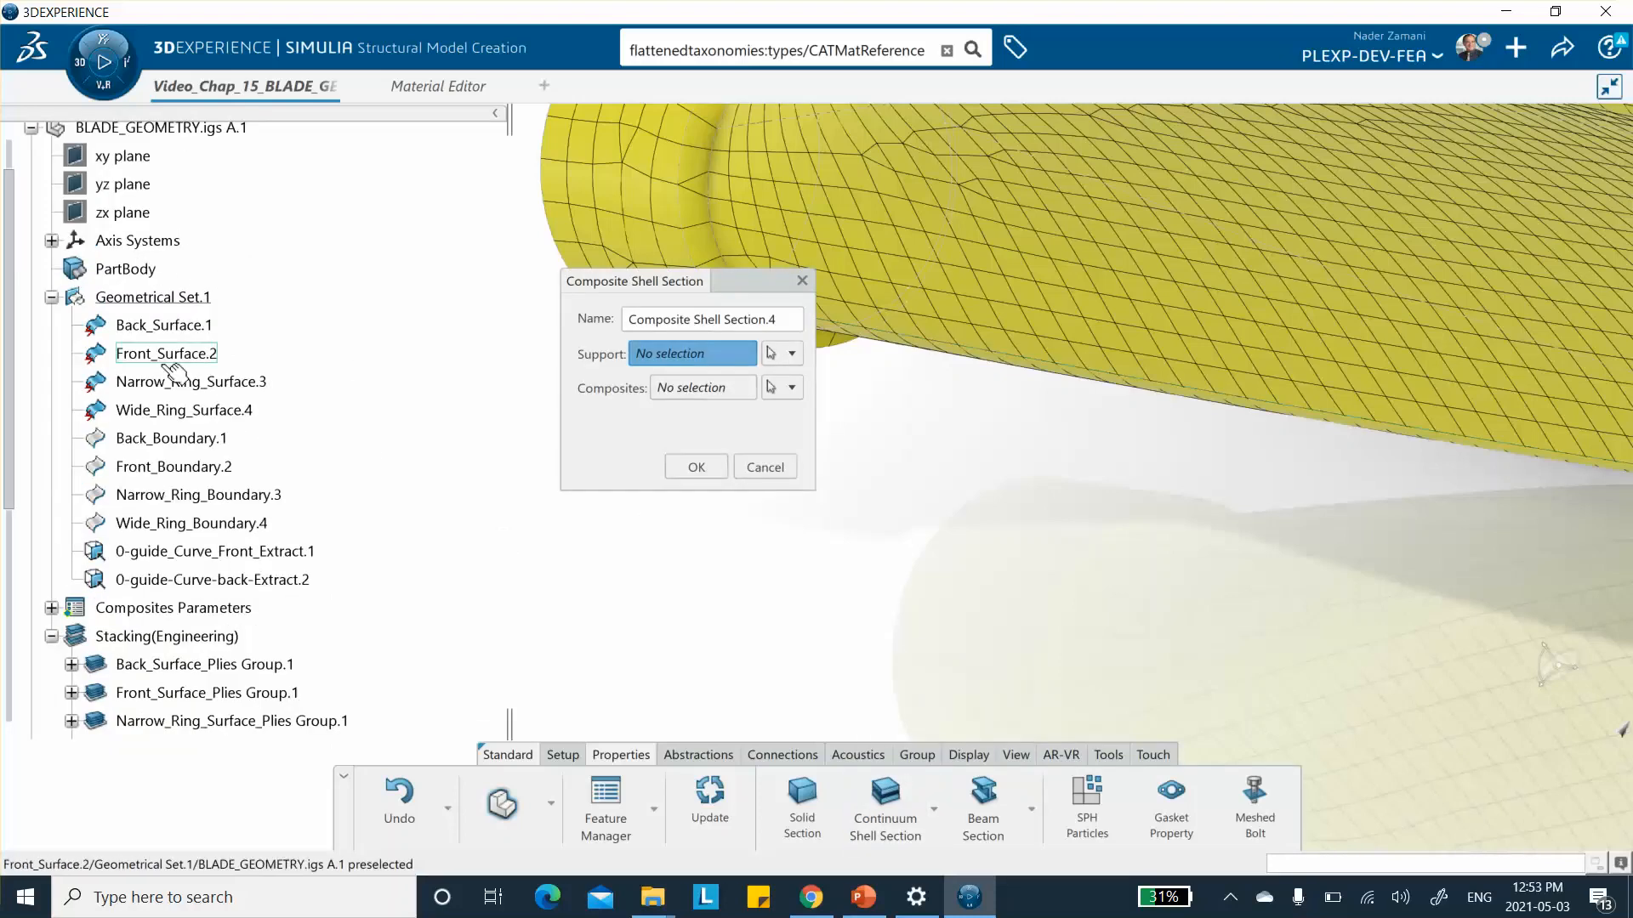
{"action": "left_click", "coordinate": [170, 411]}
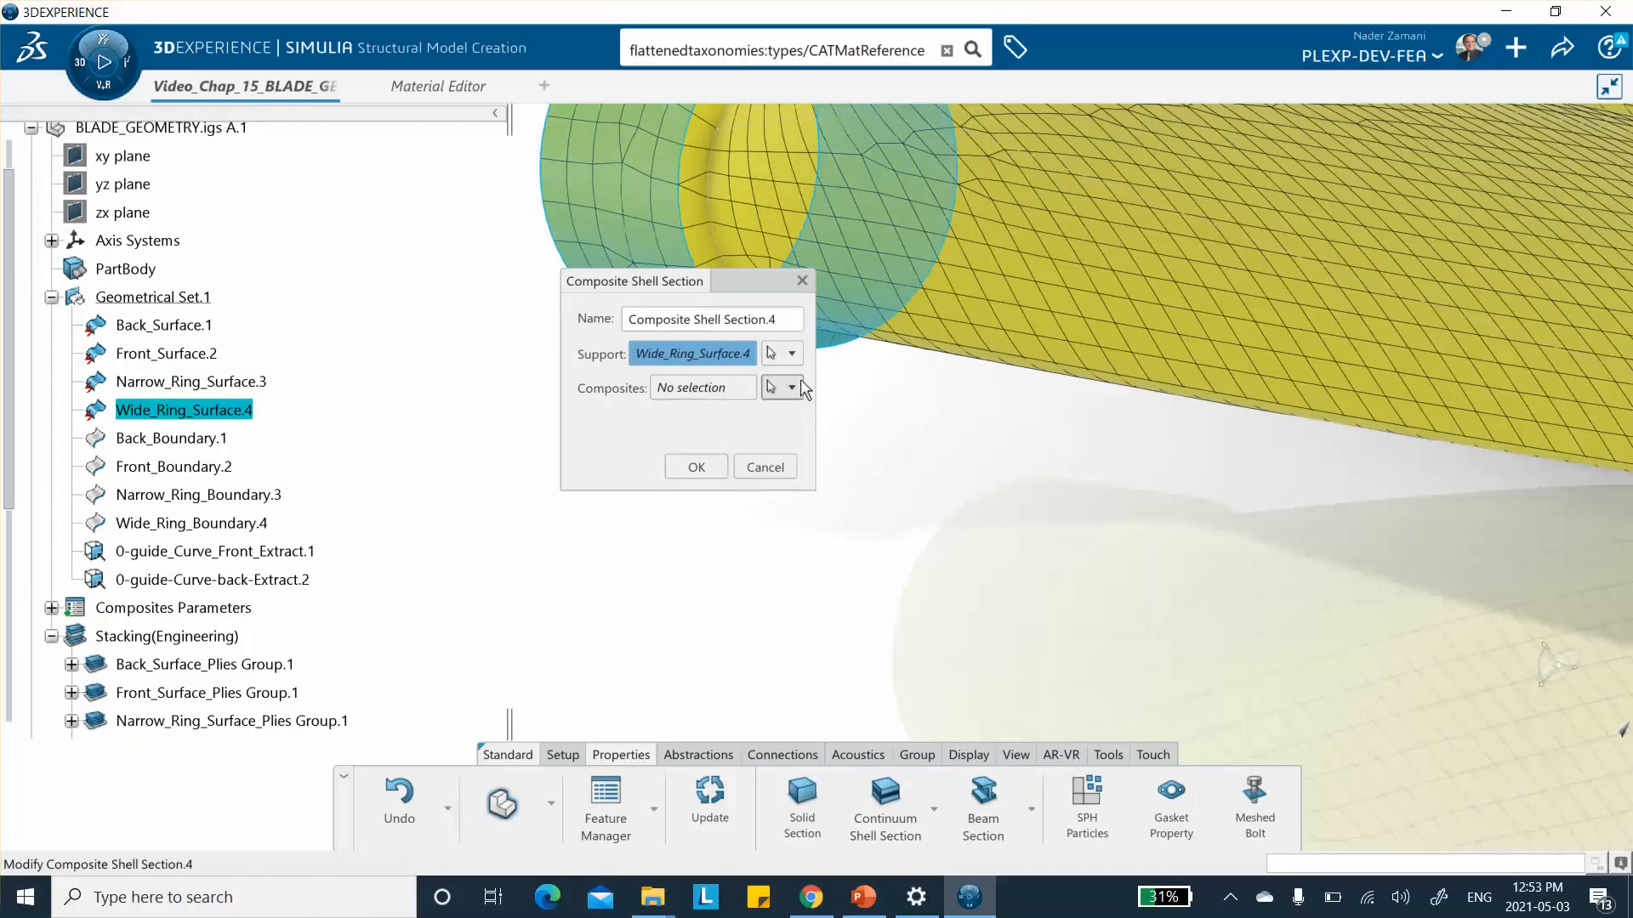
{"action": "left_click", "coordinate": [798, 385]}
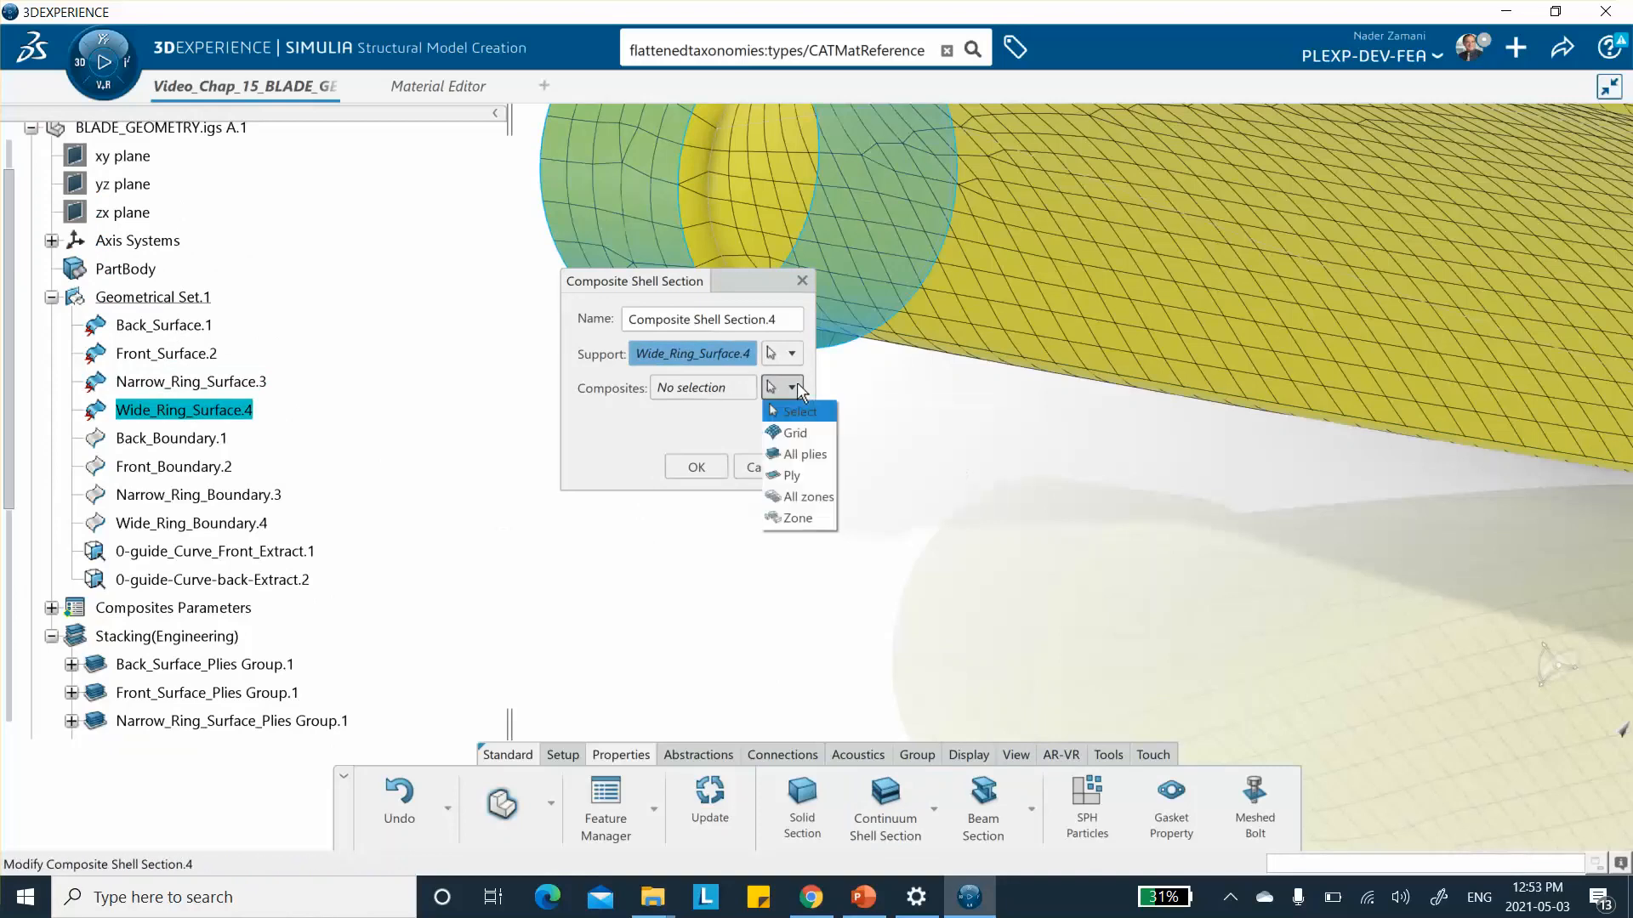
{"action": "left_click", "coordinate": [789, 478]}
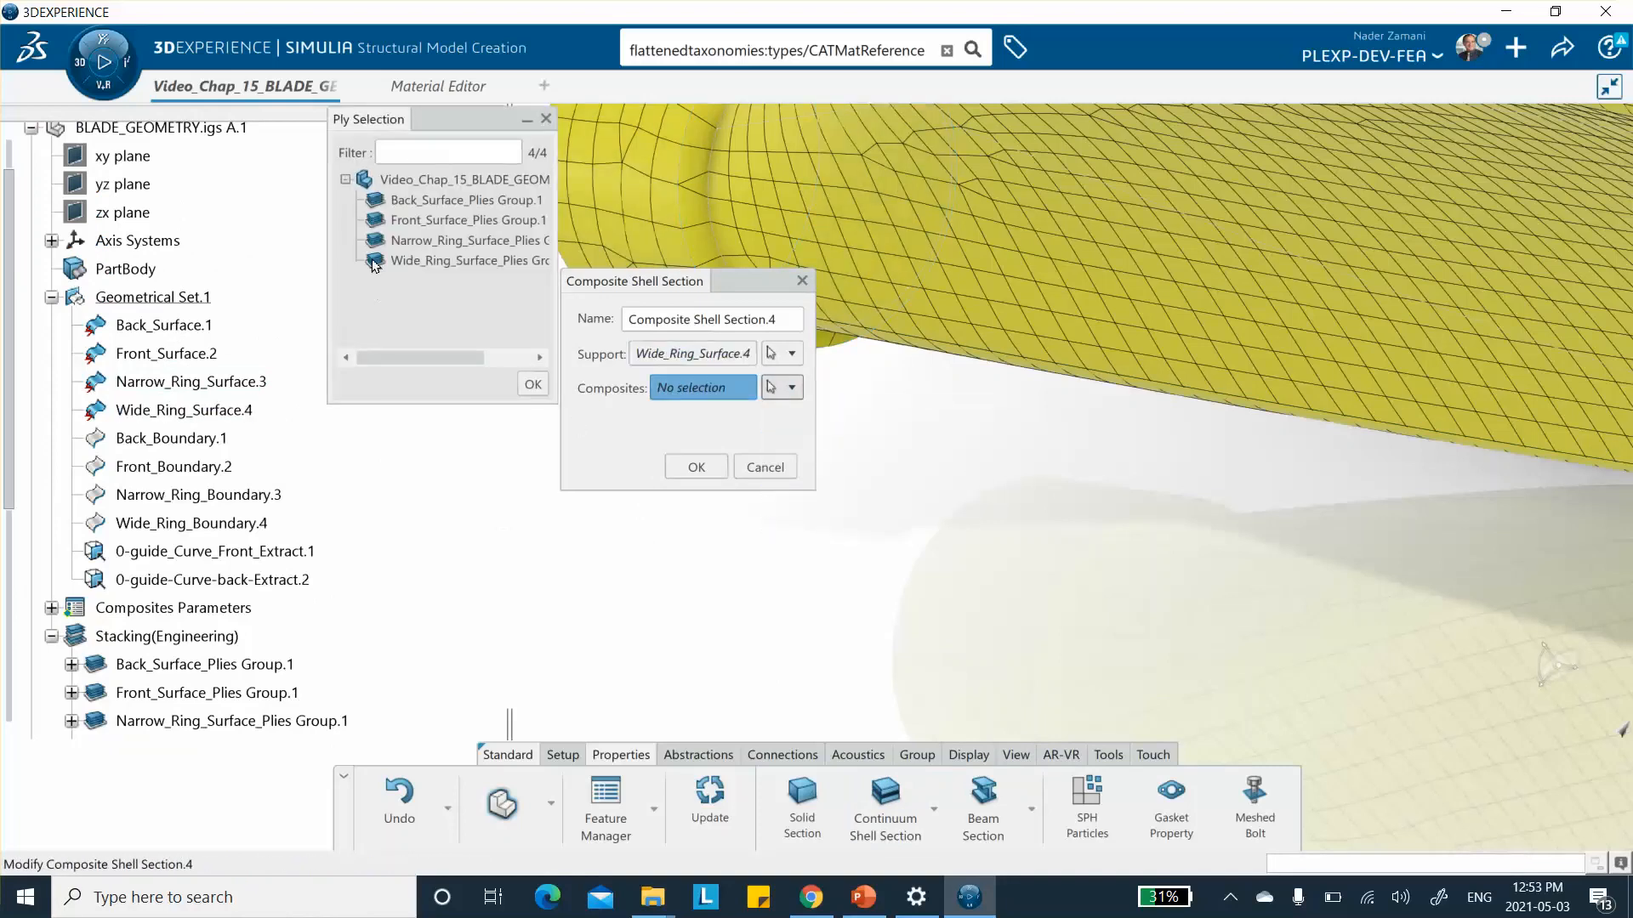
{"action": "double_click", "coordinate": [427, 257]}
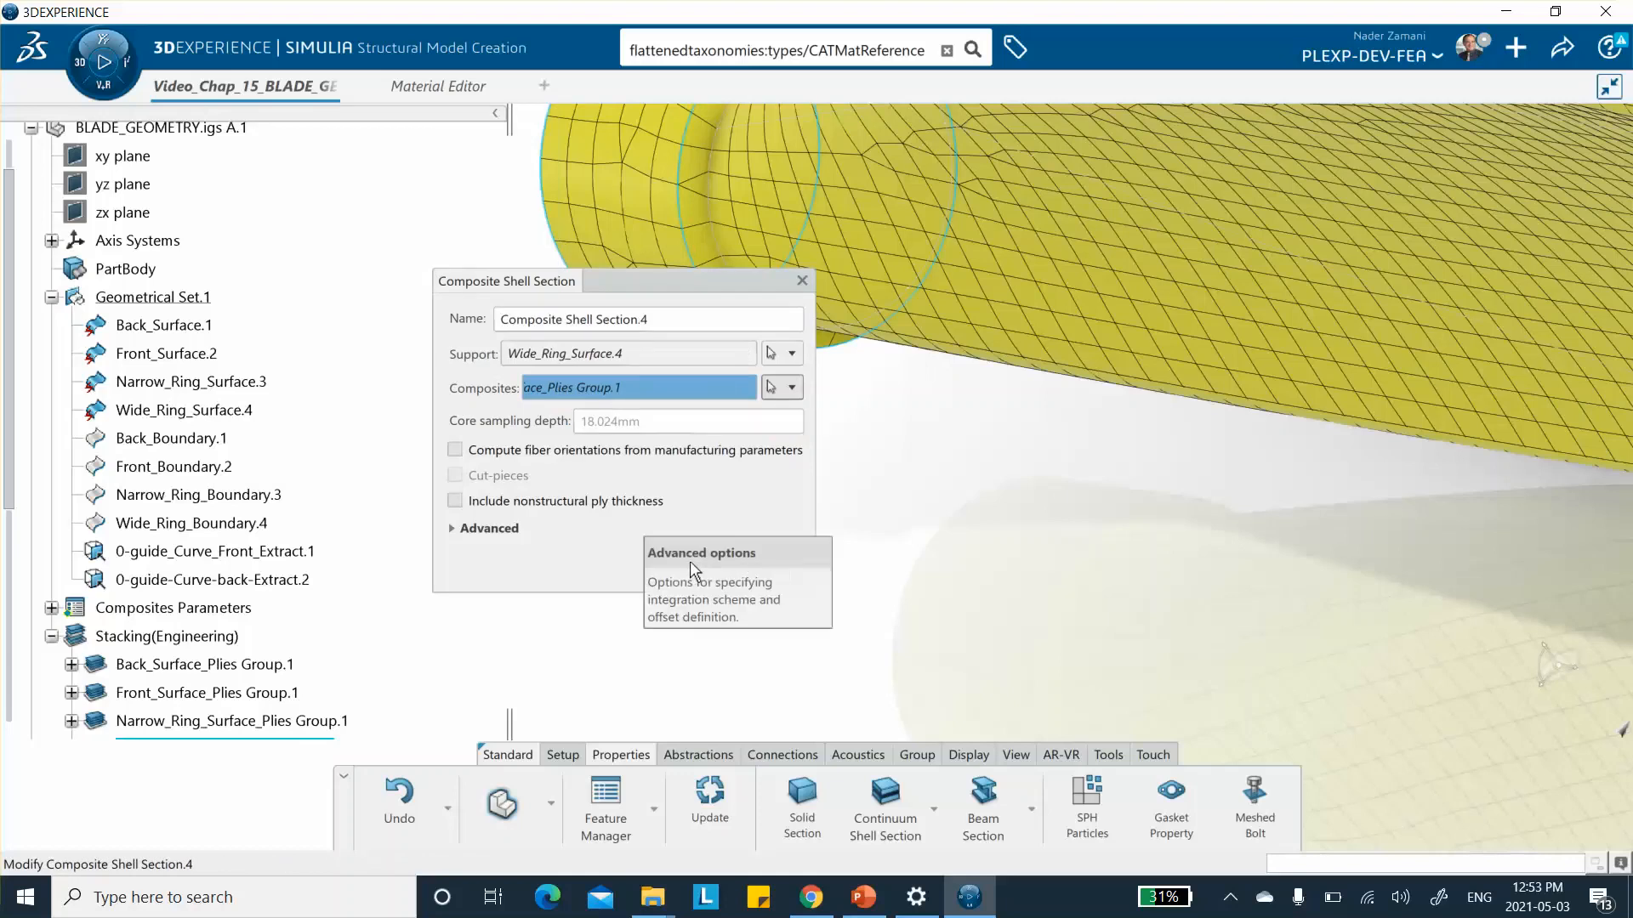
{"action": "left_click", "coordinate": [690, 566]}
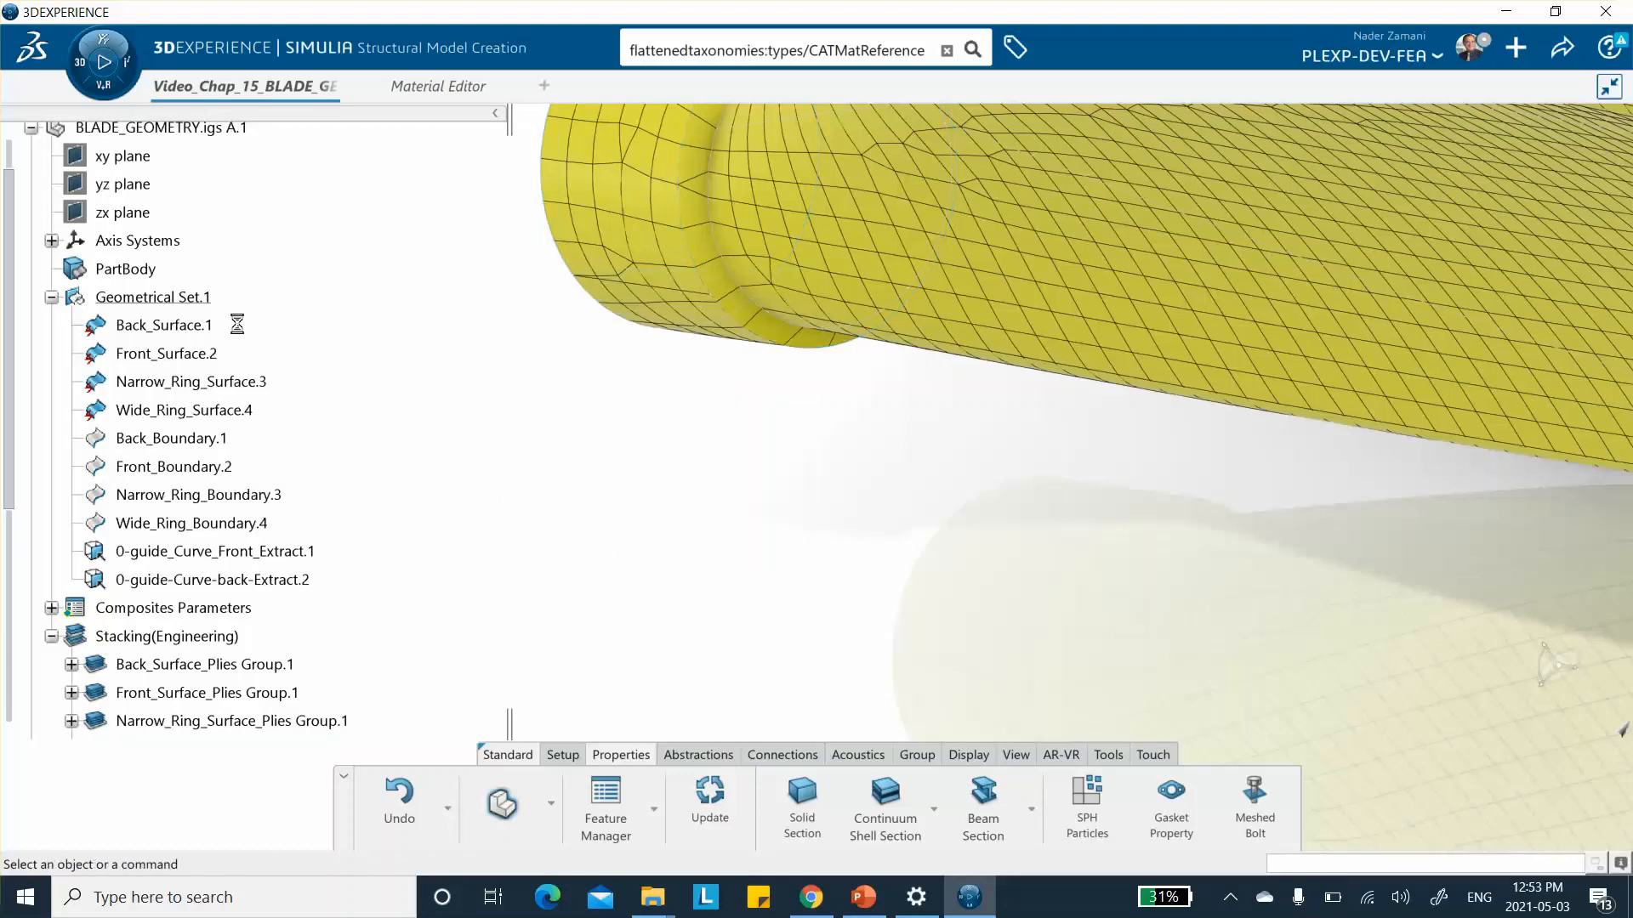
Step: Assign Front_Surface_Plies Group.1 as the composites of Composite Shell Section.1, using the Ply option
{"action": "scroll", "coordinate": [234, 318], "scroll_direction": "down", "scroll_amount": 6}
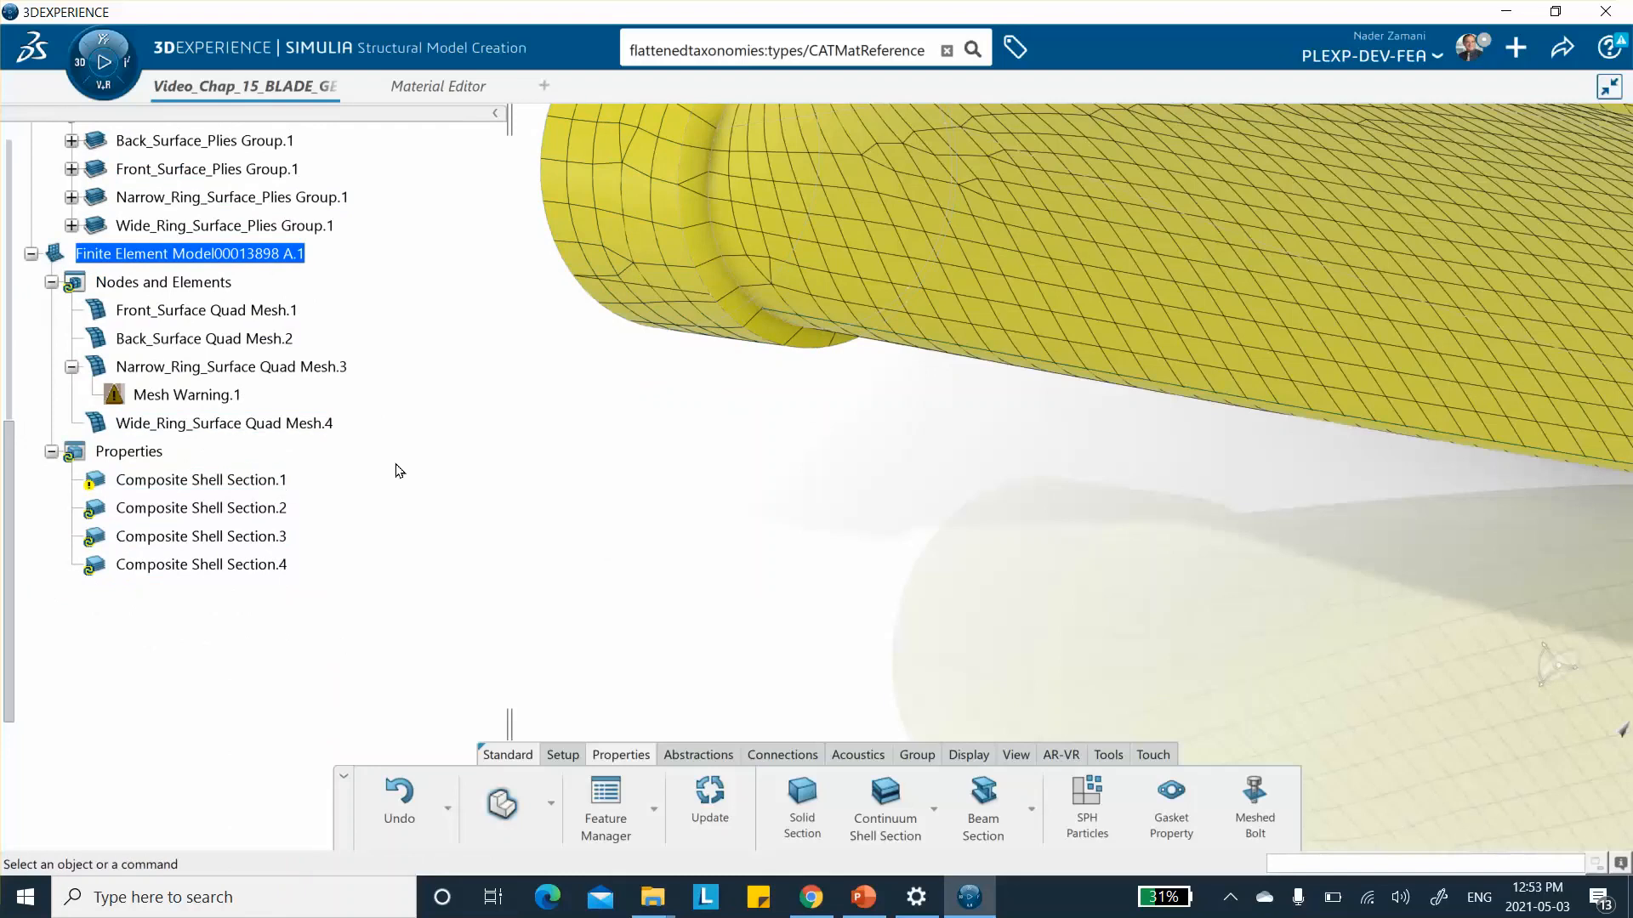
{"action": "double_click", "coordinate": [180, 482]}
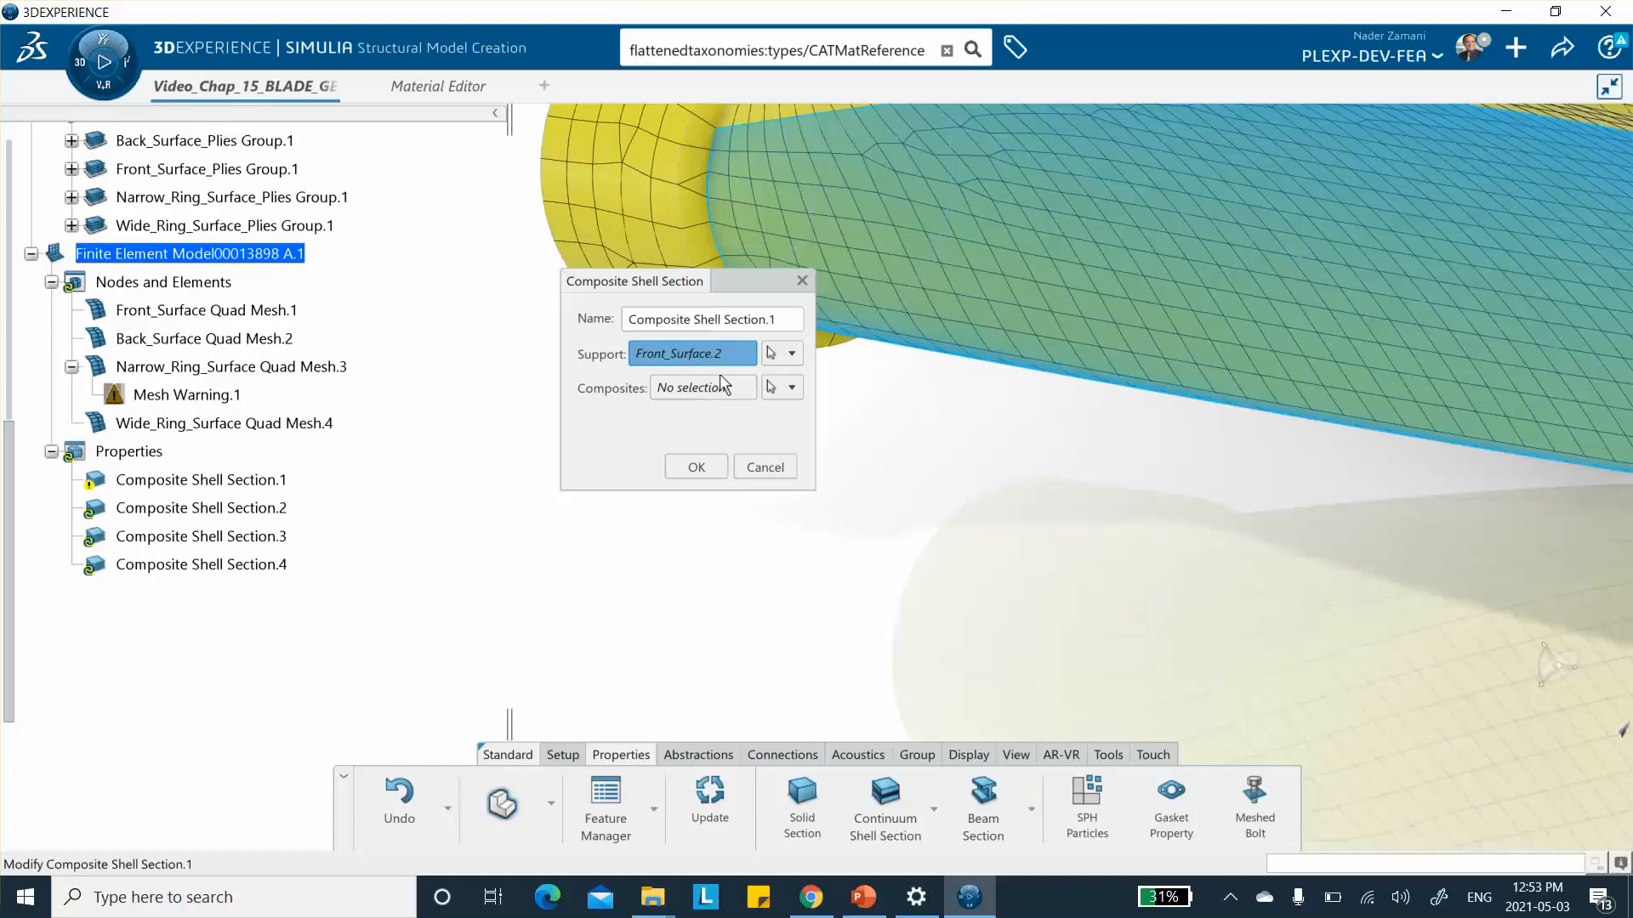
{"action": "left_click", "coordinate": [790, 387]}
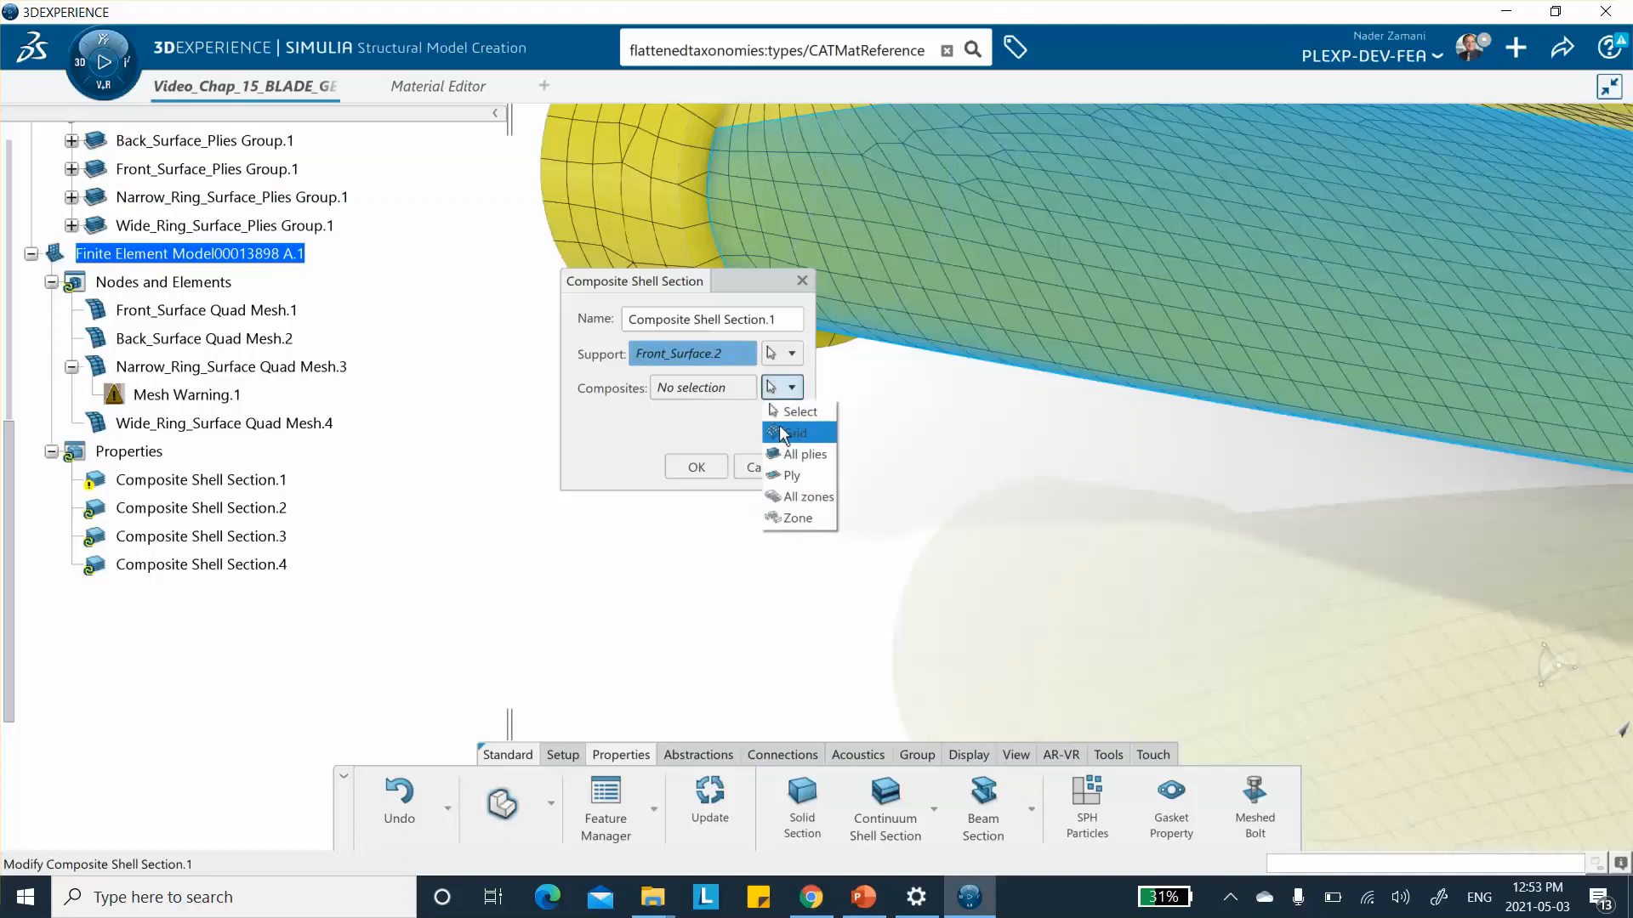
{"action": "left_click", "coordinate": [789, 474]}
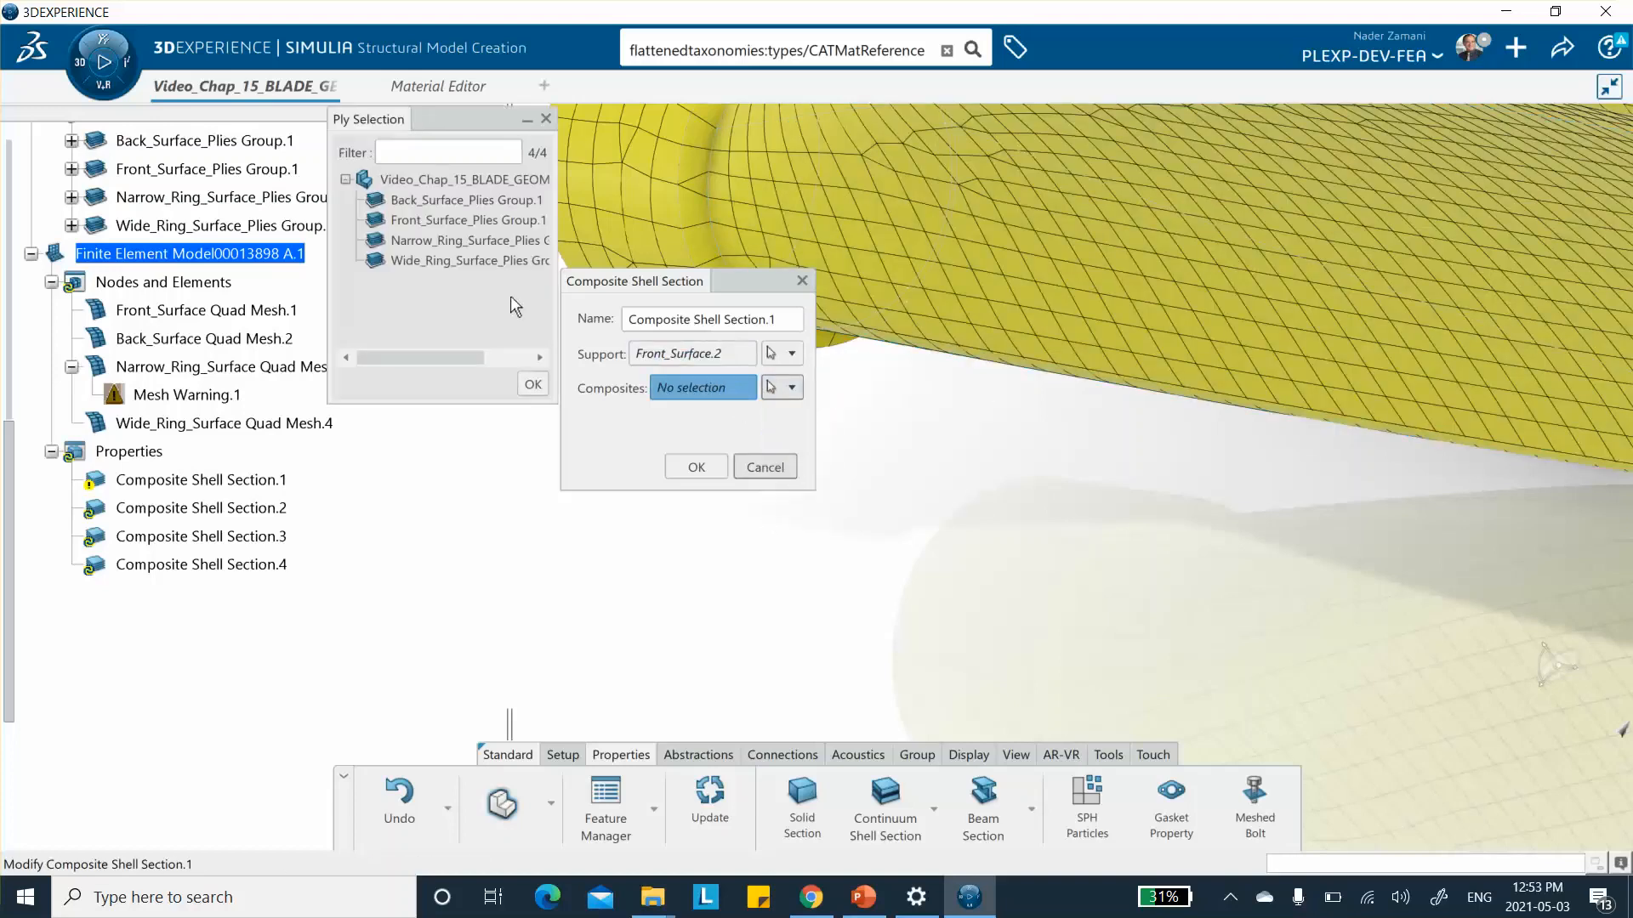
{"action": "left_click", "coordinate": [415, 221]}
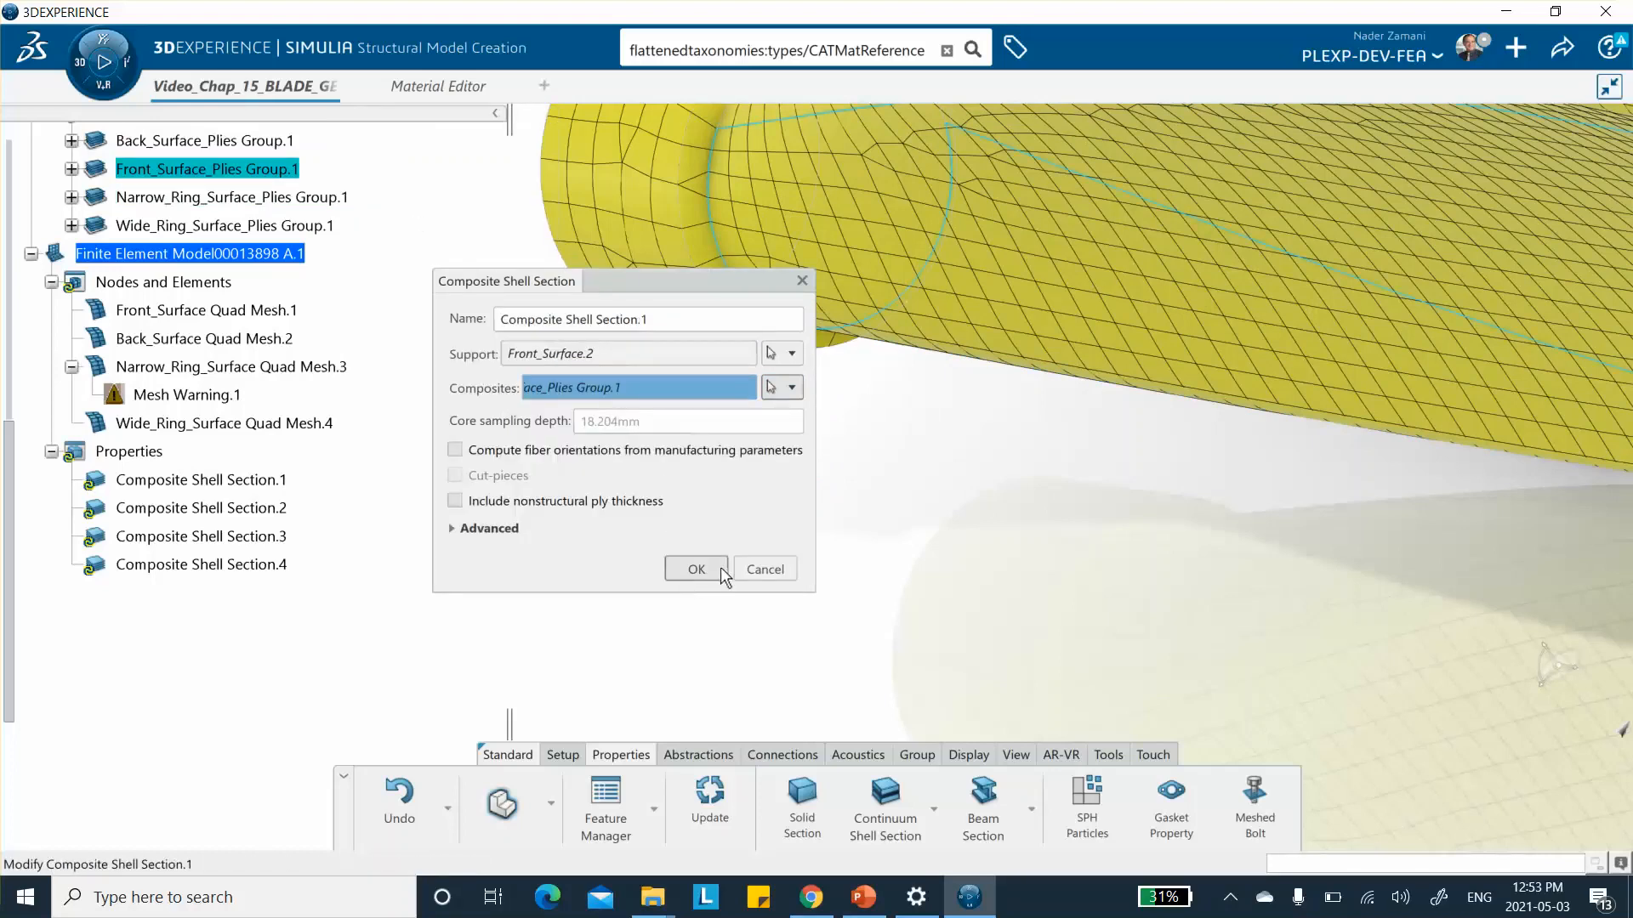
{"action": "left_click", "coordinate": [690, 569]}
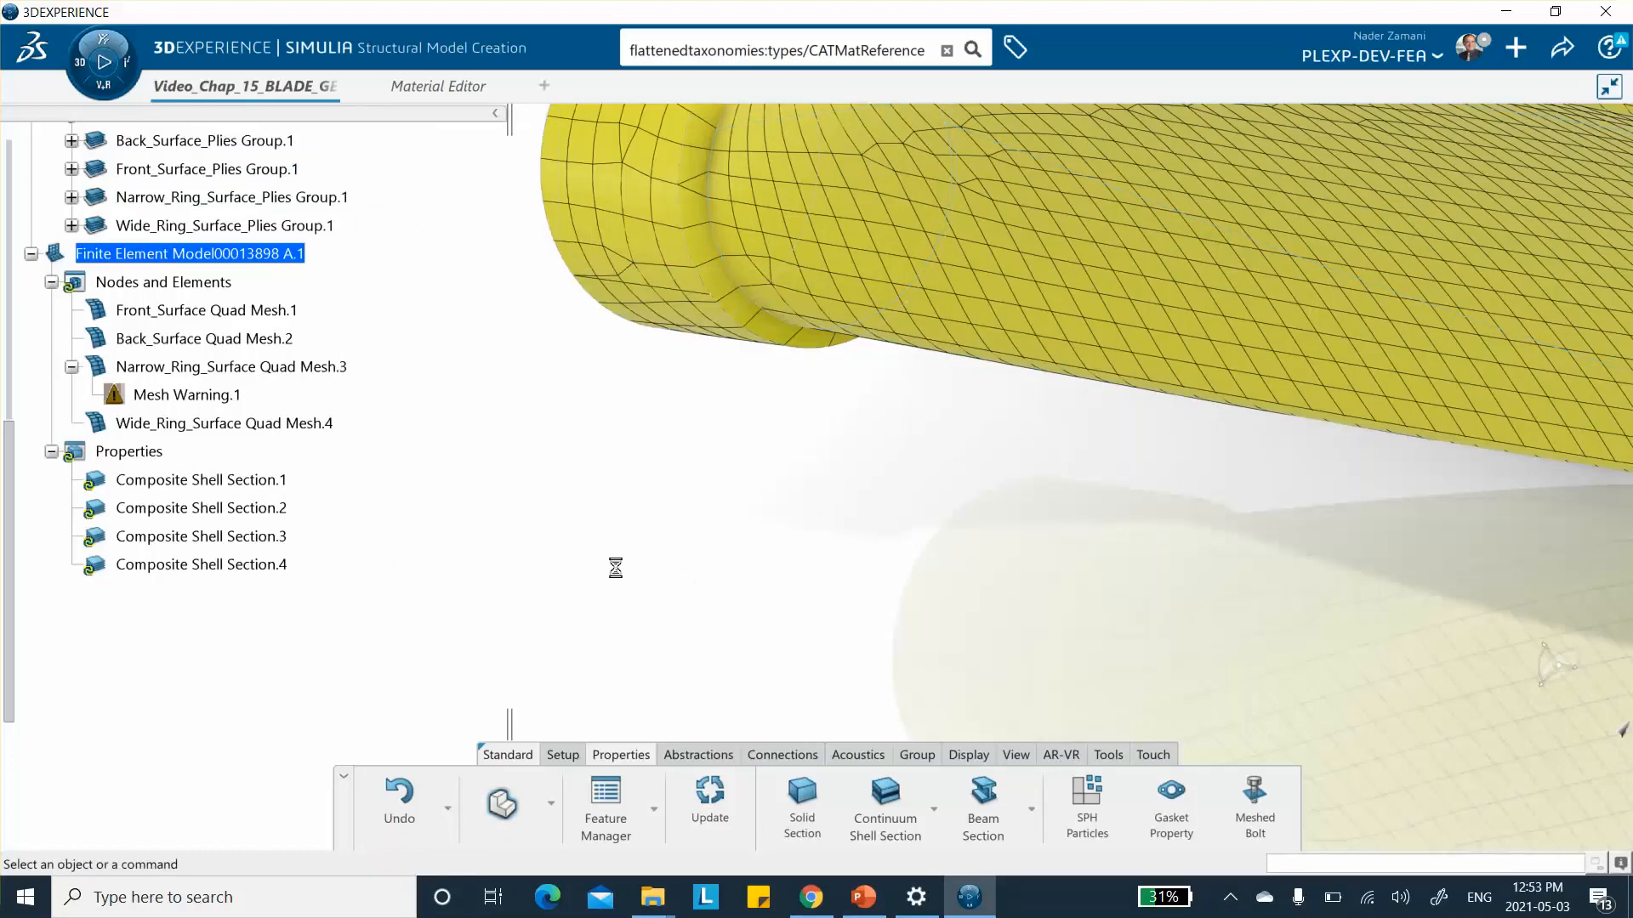
Step: Rename the front surface's composite shell section as Front_Composite Shell Section.1
{"action": "double_click", "coordinate": [228, 480]}
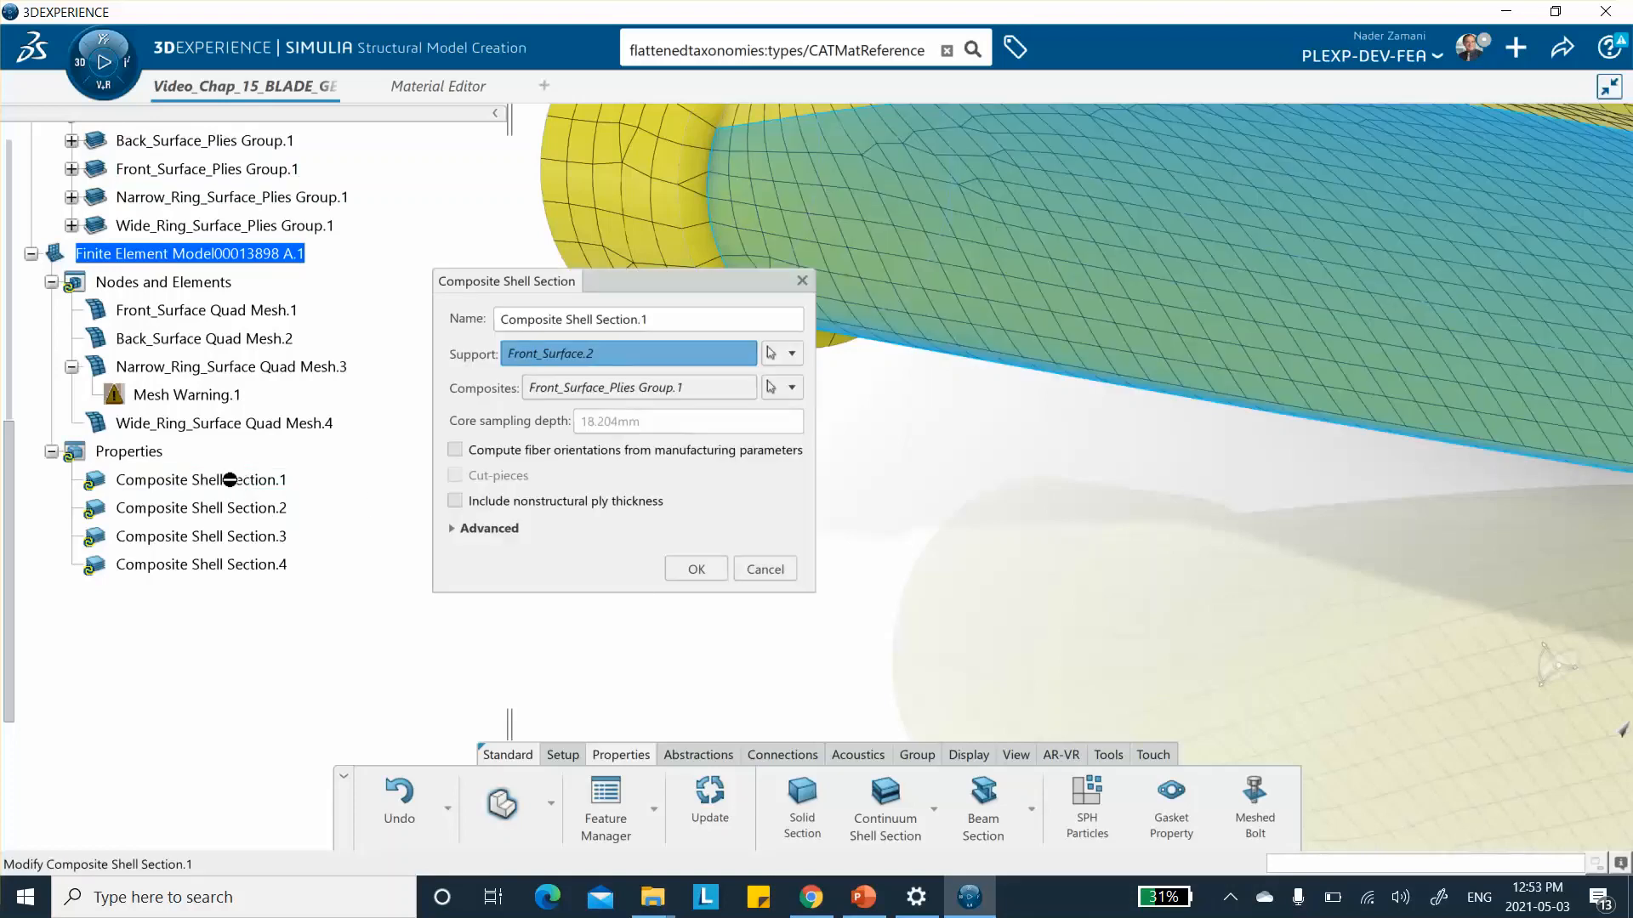
{"action": "left_click", "coordinate": [496, 316]}
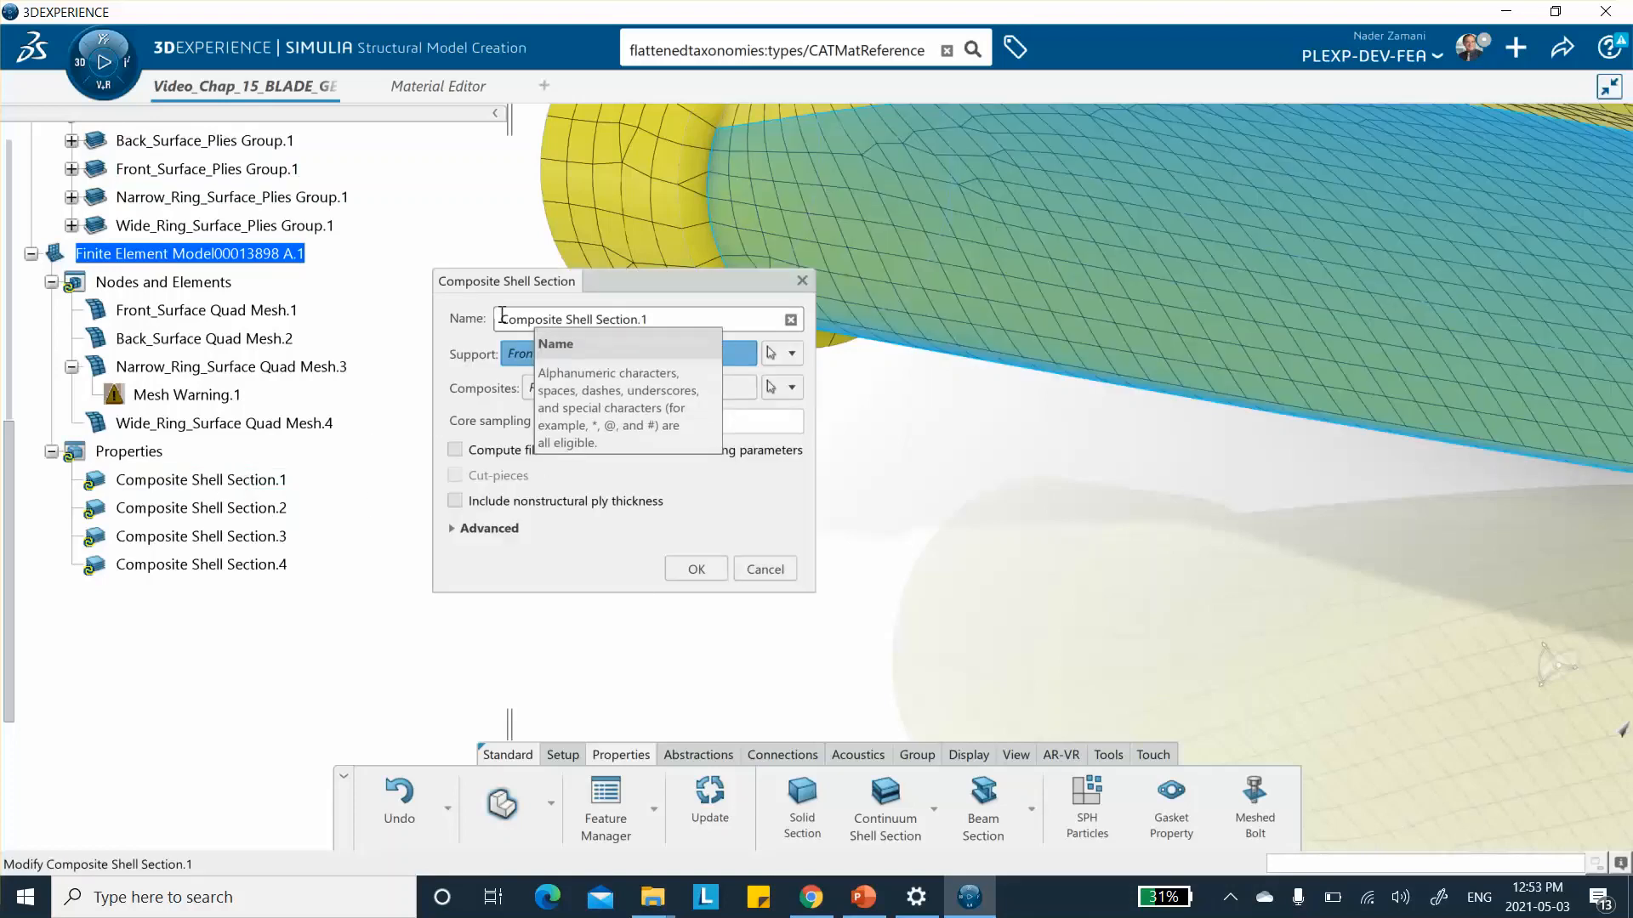
{"action": "left_click", "coordinate": [502, 317]}
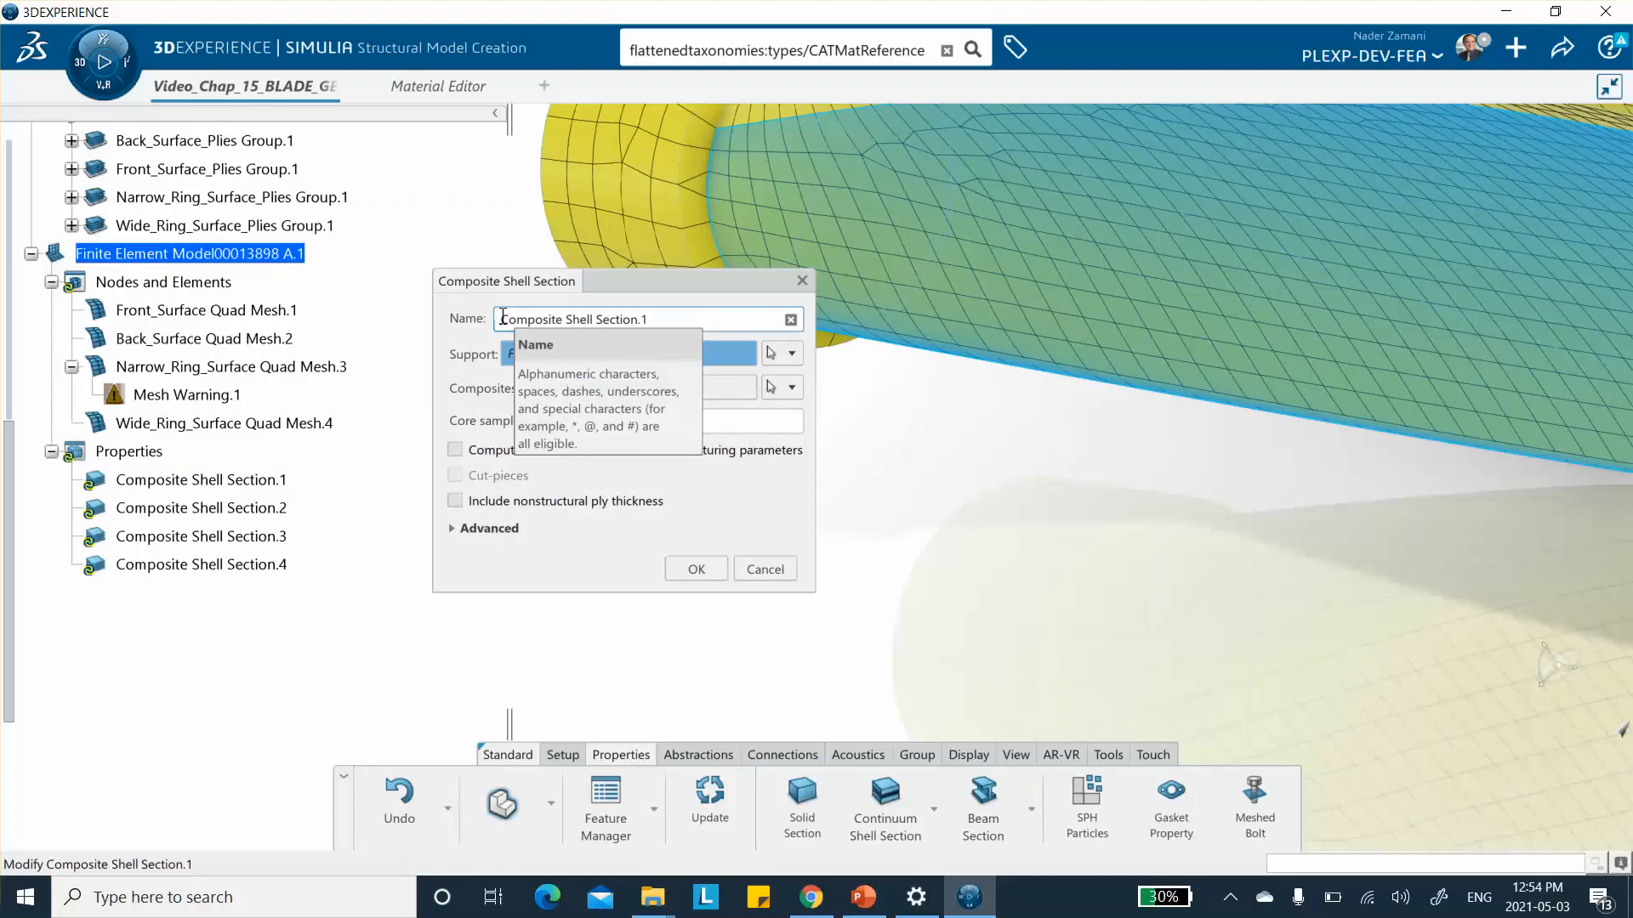
{"action": "type", "text": "Front_"}
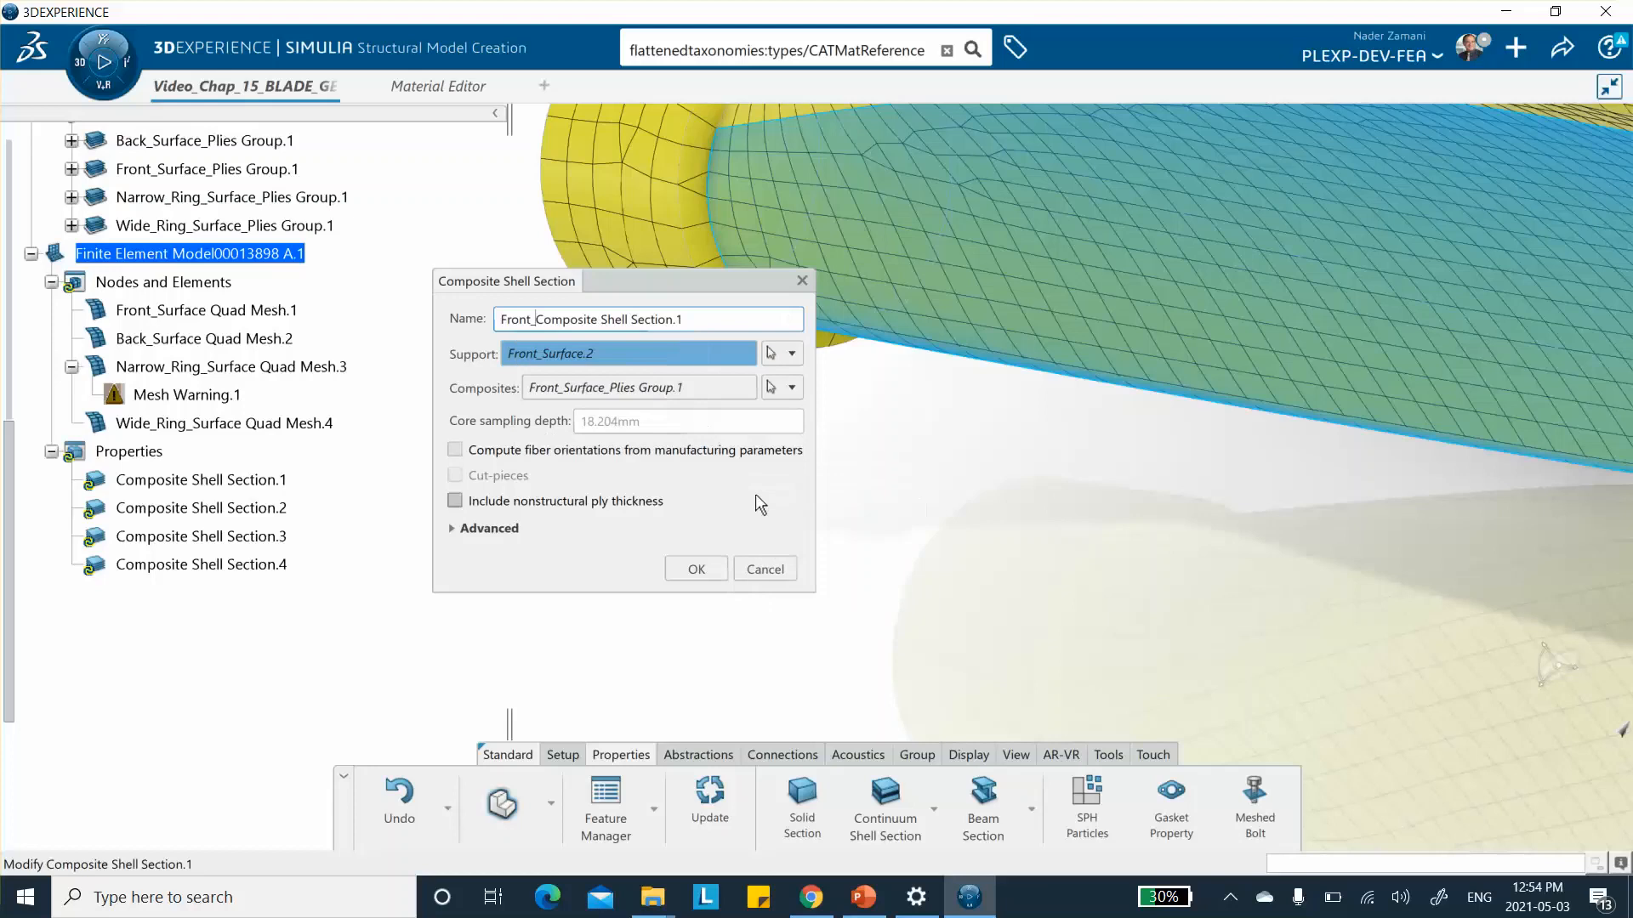
Step: Set the offset definition of Front_Composite Shell Section.1 to Bottom surface in its advanced options
{"action": "left_click", "coordinate": [450, 529]}
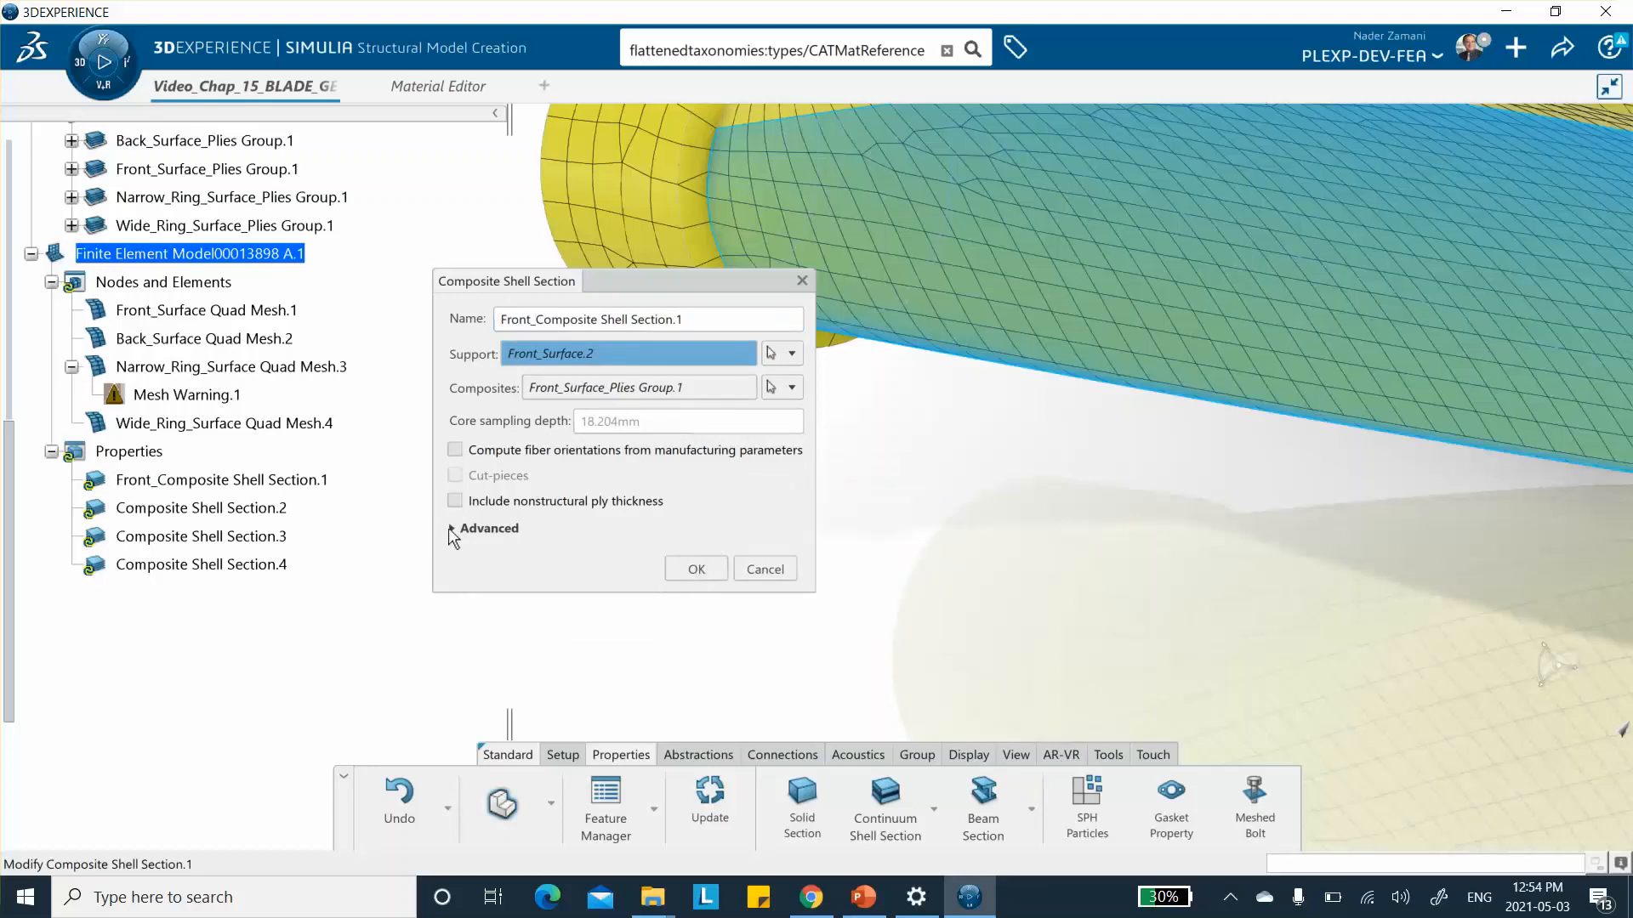
{"action": "left_click", "coordinate": [451, 529]}
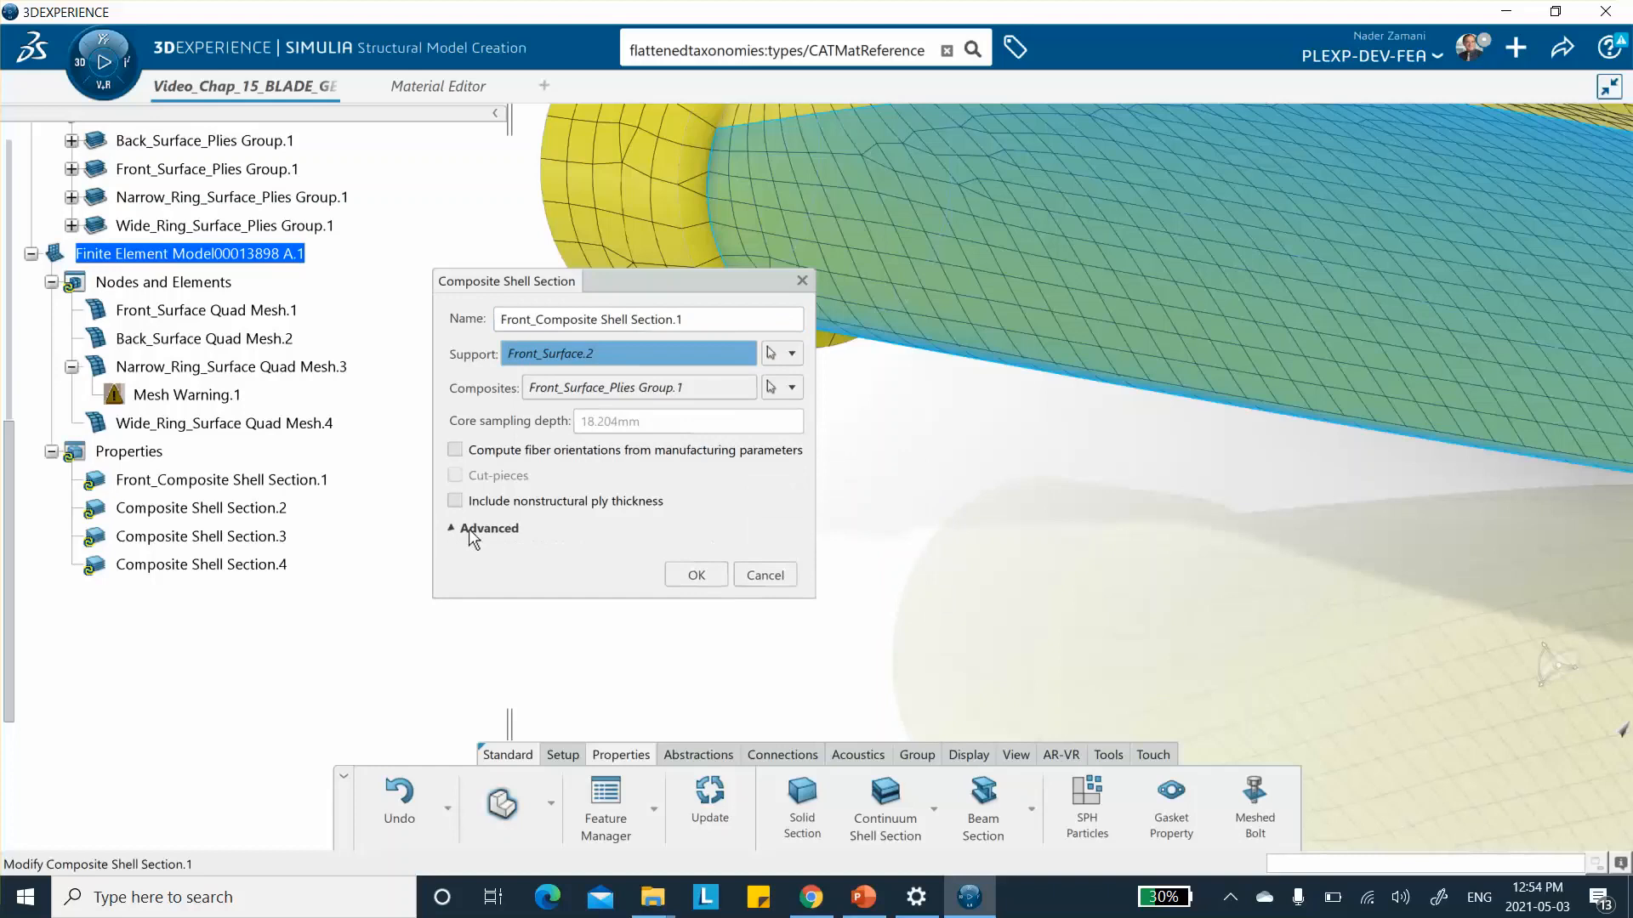
{"action": "left_click", "coordinate": [468, 529]}
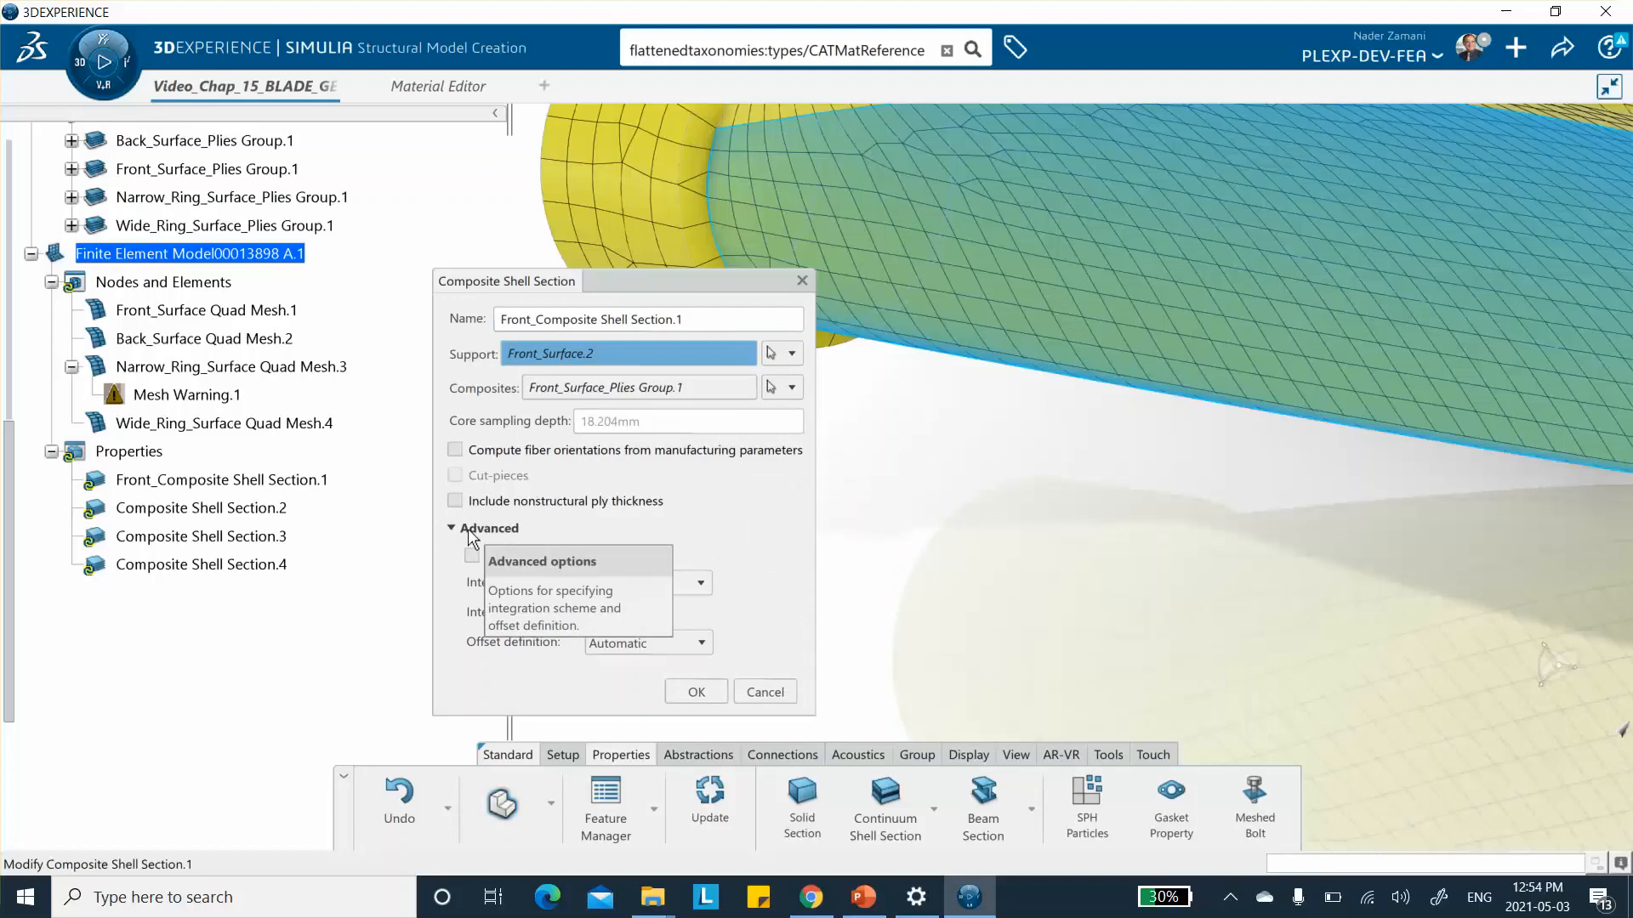
{"action": "left_click", "coordinate": [678, 642]}
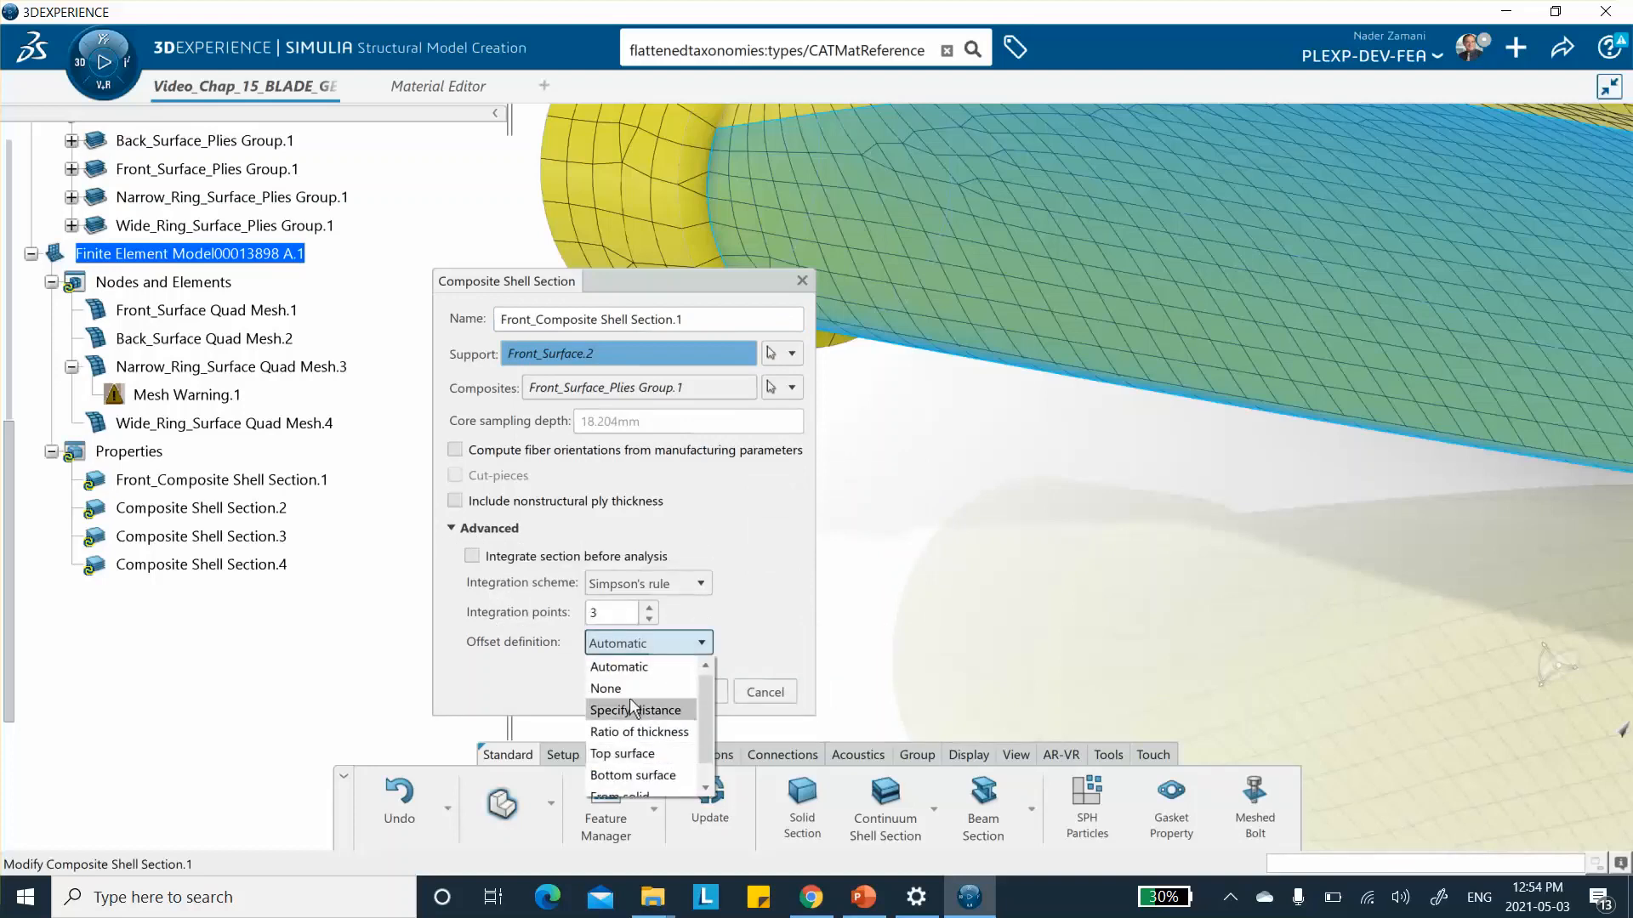
{"action": "left_click", "coordinate": [630, 768]}
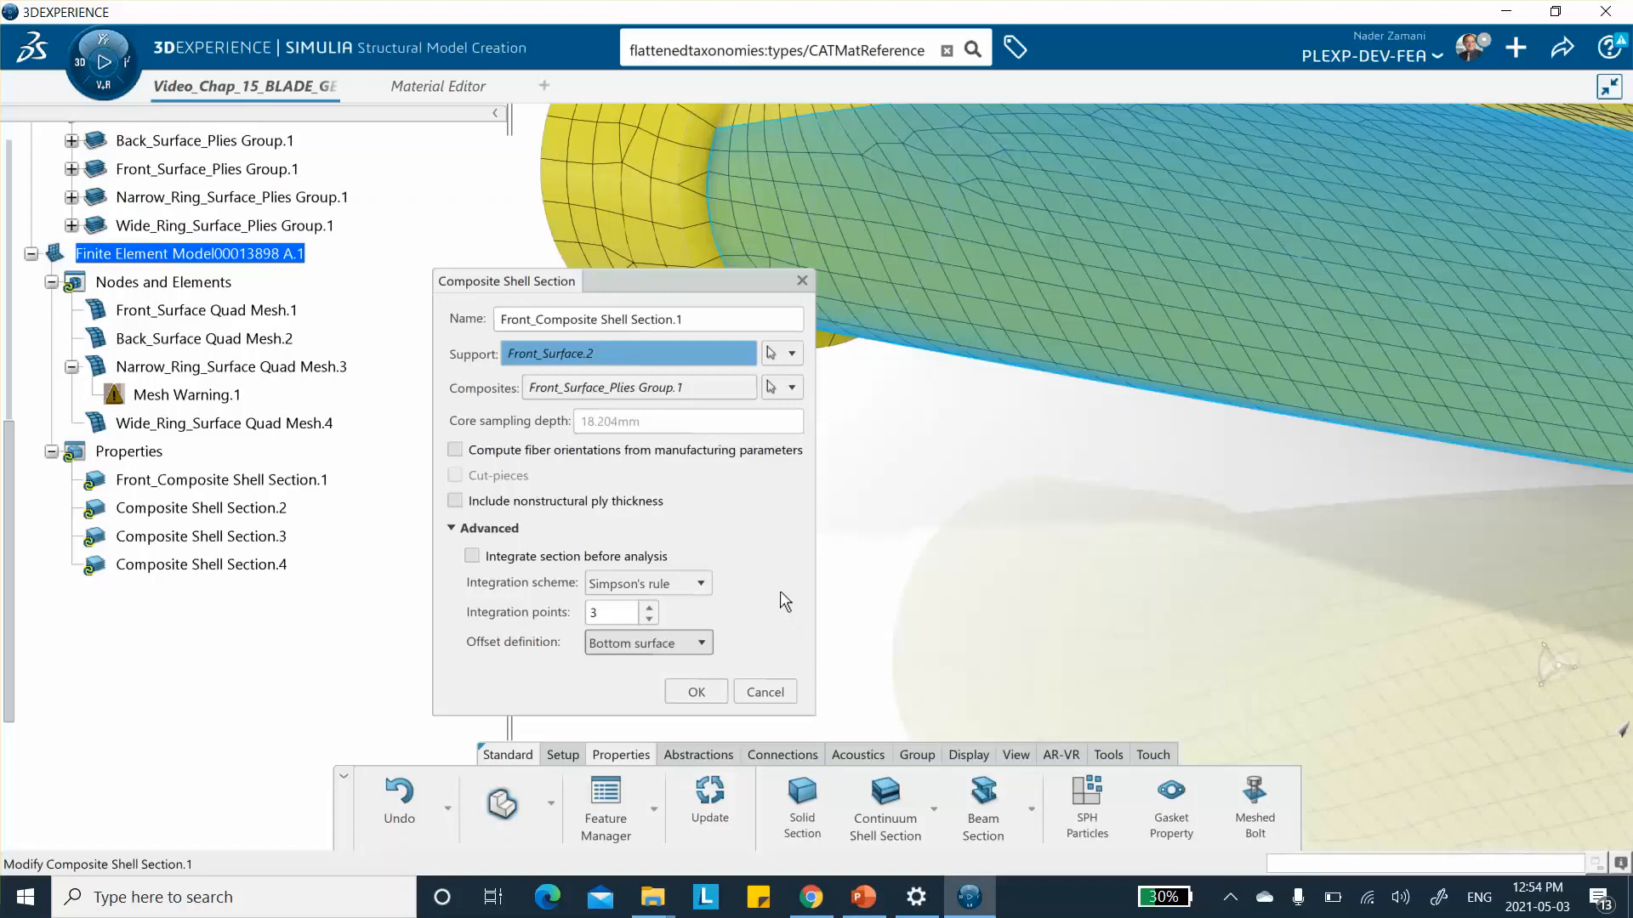
{"action": "left_click", "coordinate": [696, 692]}
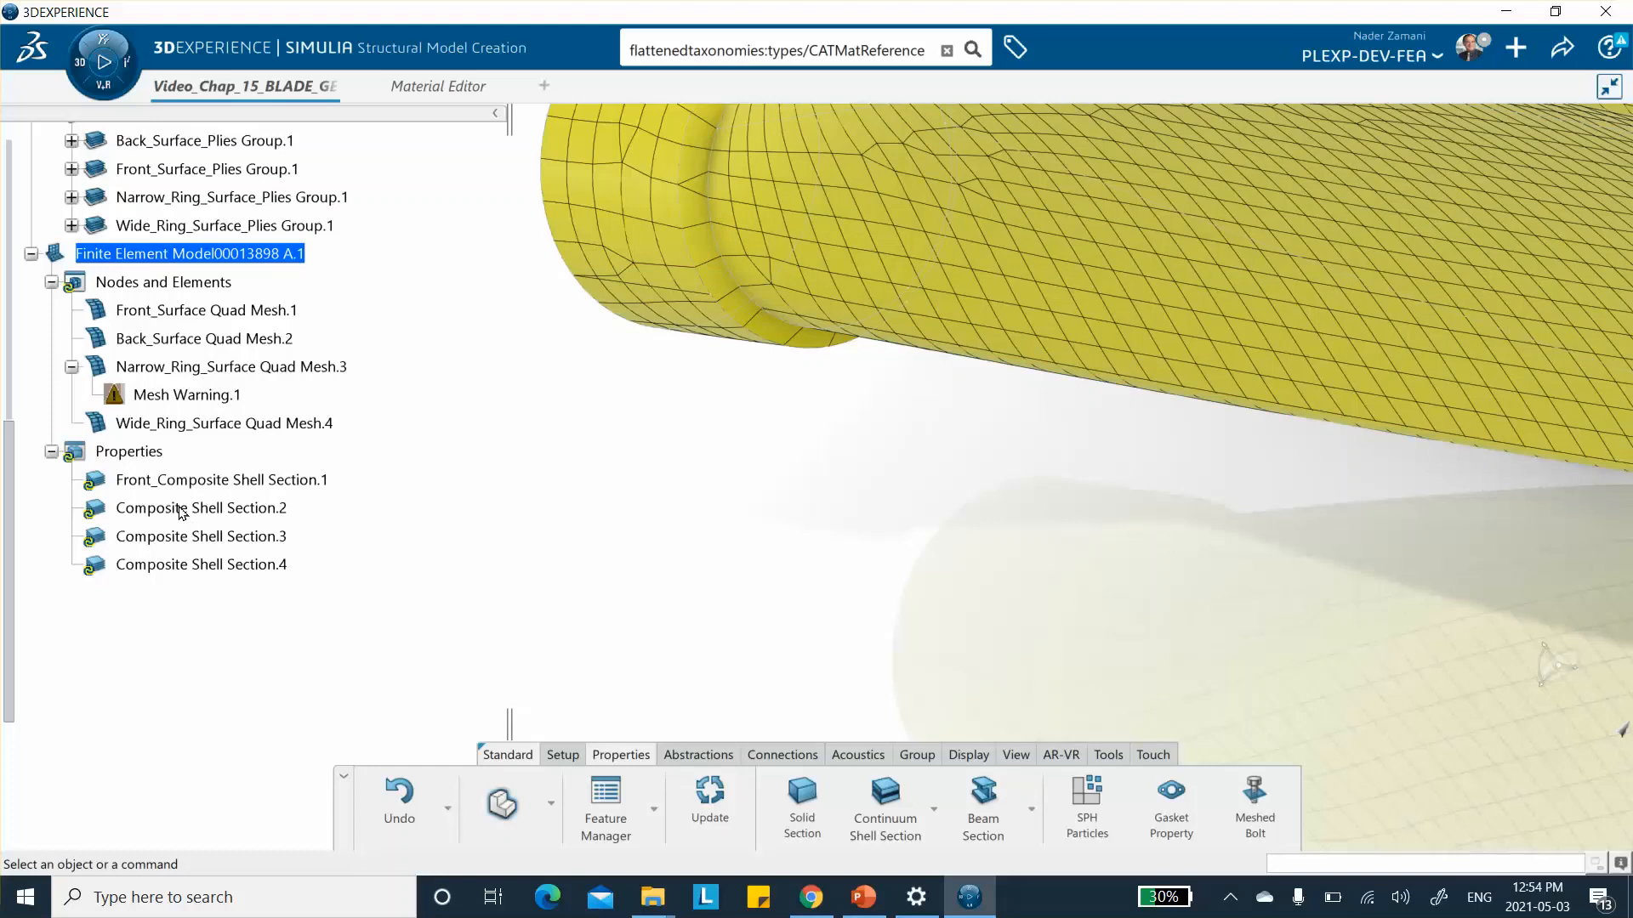
Step: Rename Composite Shell Section.2 as Back_Composite Shell Section.2
{"action": "double_click", "coordinate": [182, 508]}
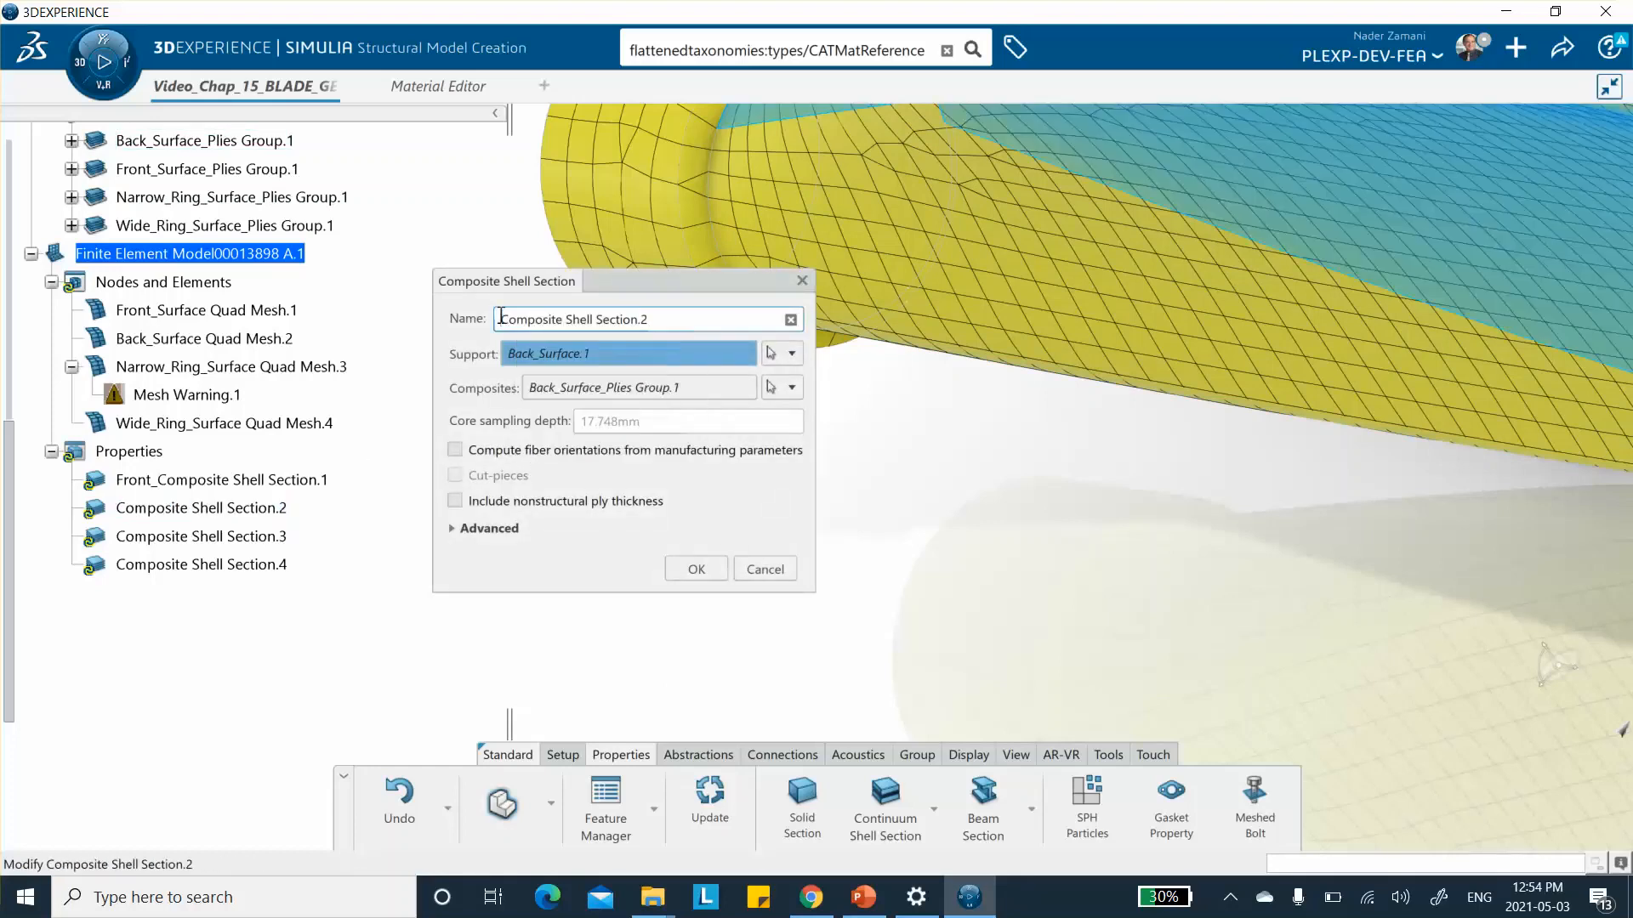
{"action": "left_click", "coordinate": [502, 318]}
{"action": "type", "text": "BACK_"}
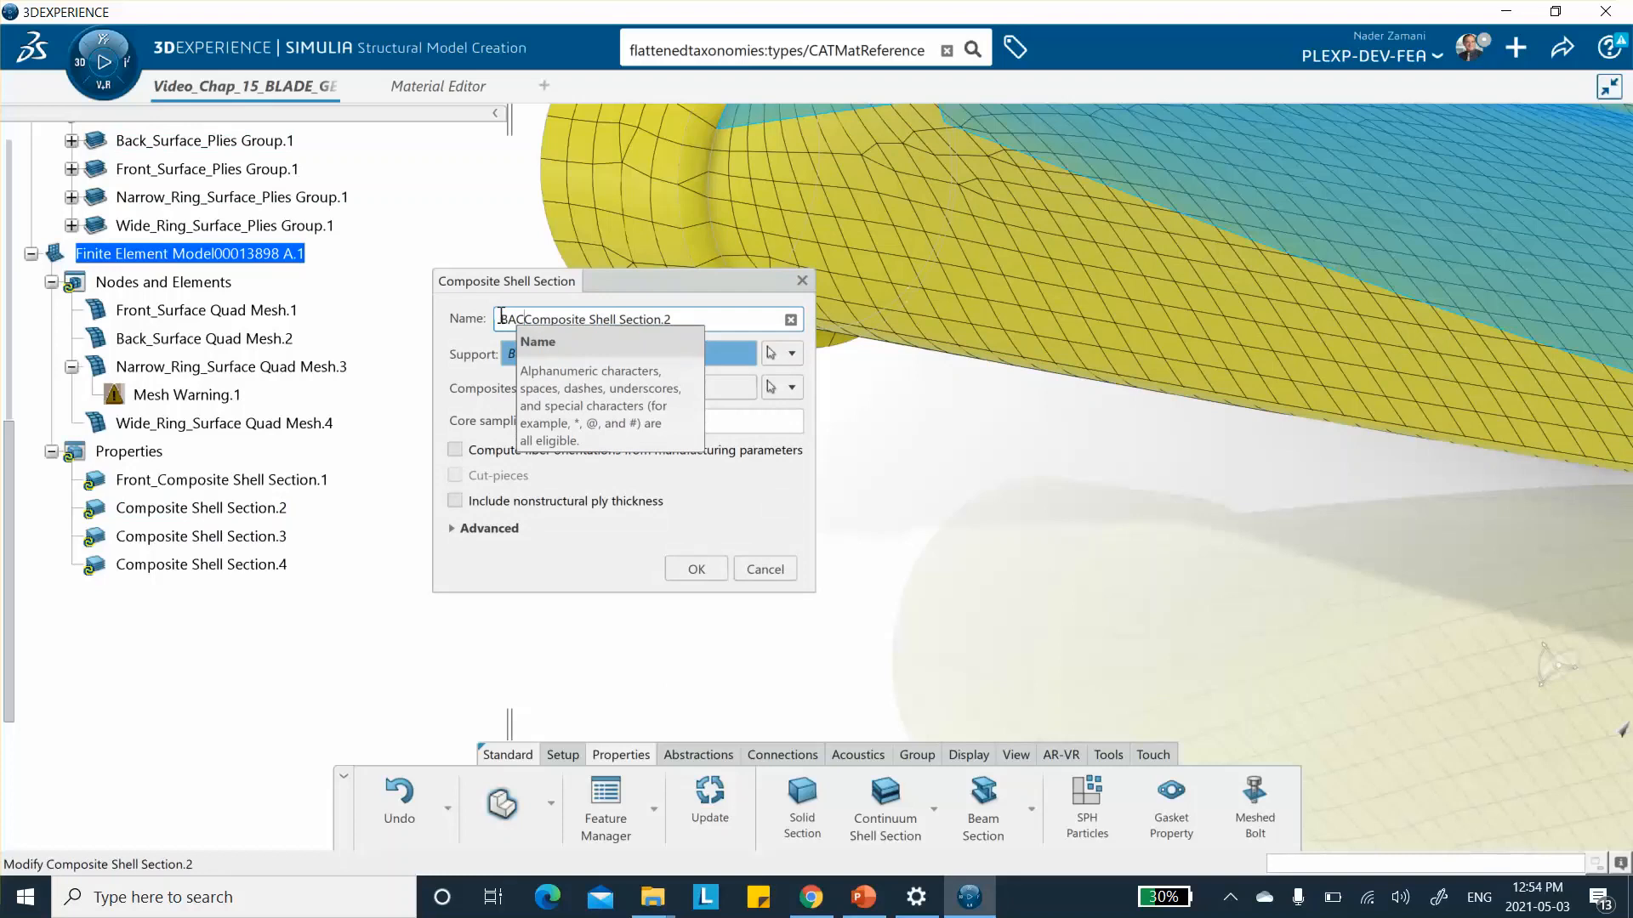
{"action": "left_click", "coordinate": [874, 464]}
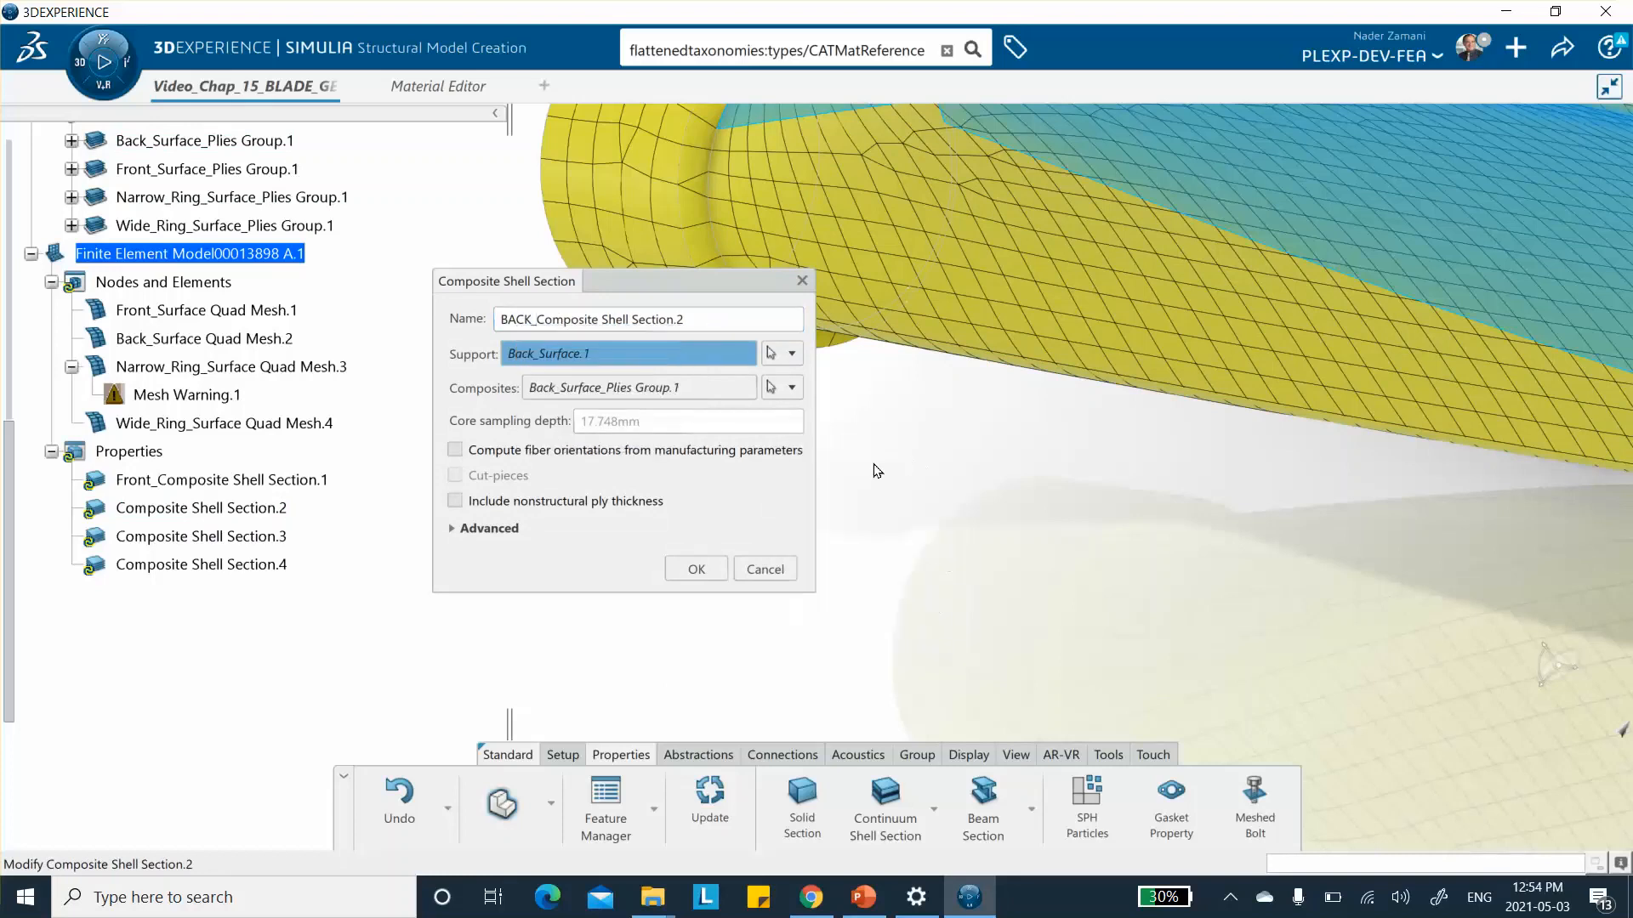
{"action": "left_click", "coordinate": [539, 316]}
{"action": "left_click", "coordinate": [539, 316]}
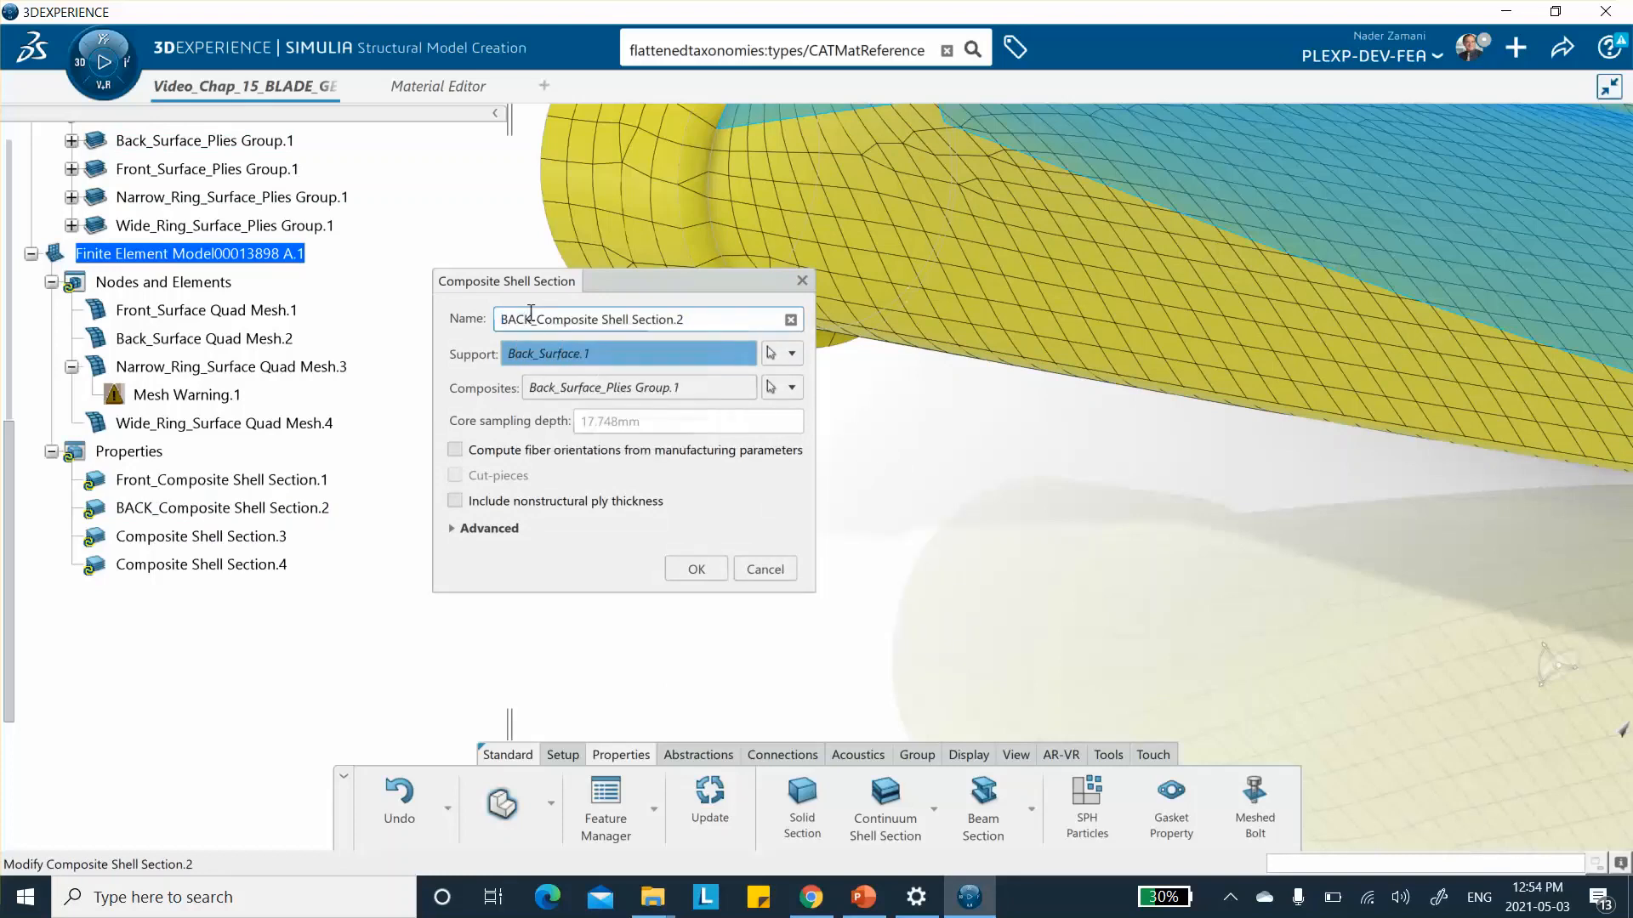
{"action": "key", "text": "BackSpace"}
{"action": "key", "text": "BackSpace"}
{"action": "key", "text": "BackSpace"}
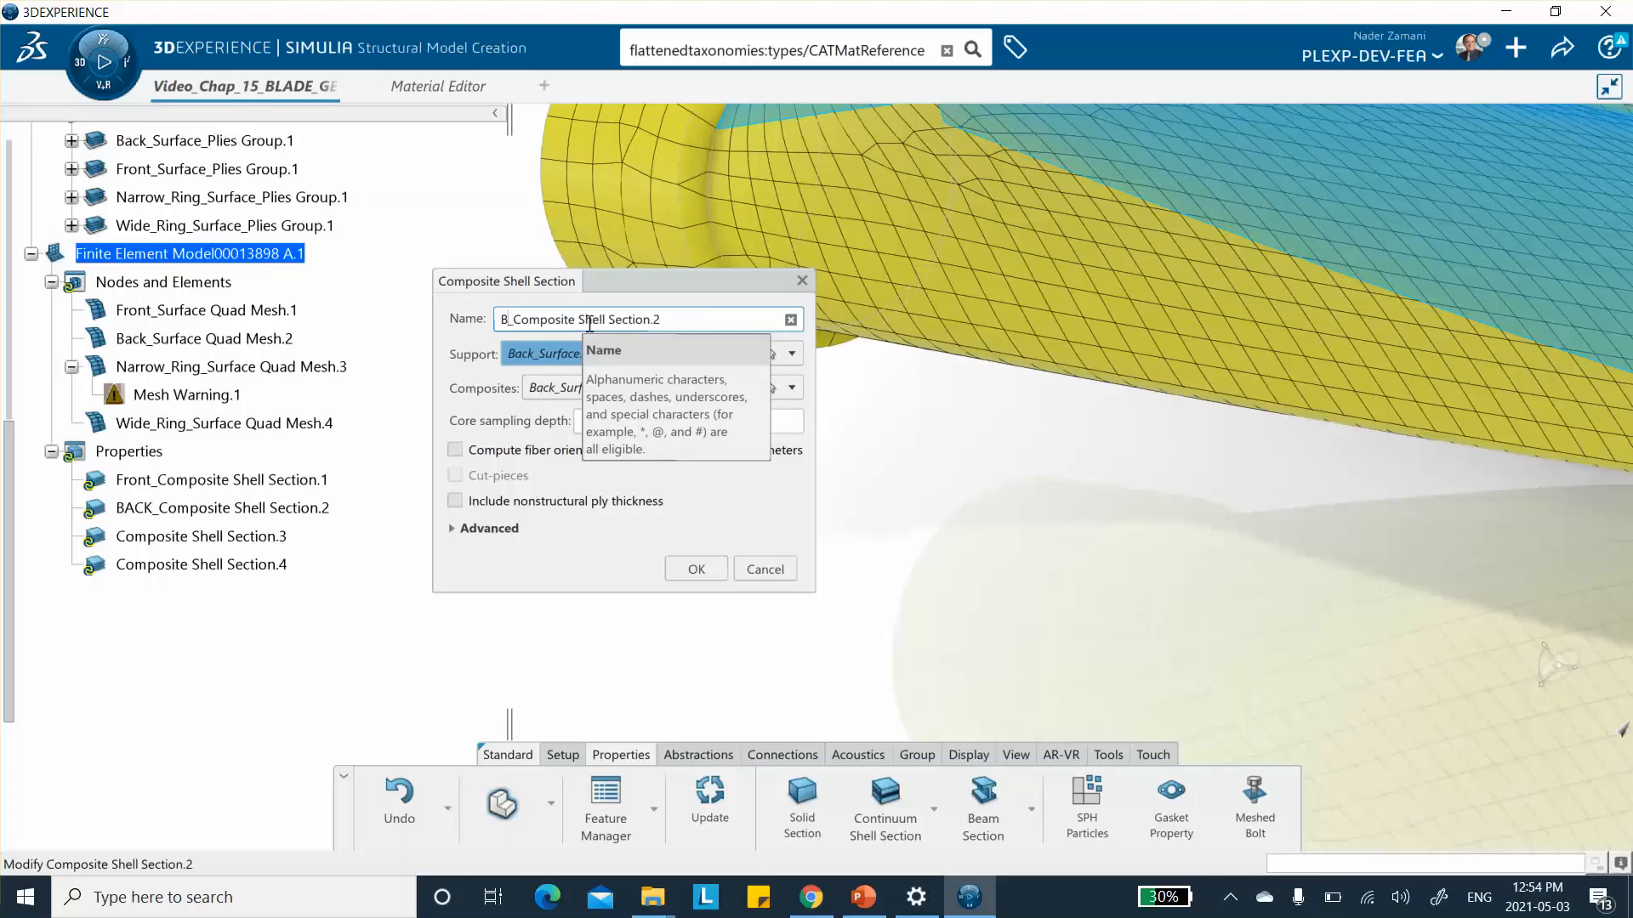
{"action": "type", "text": "ack"}
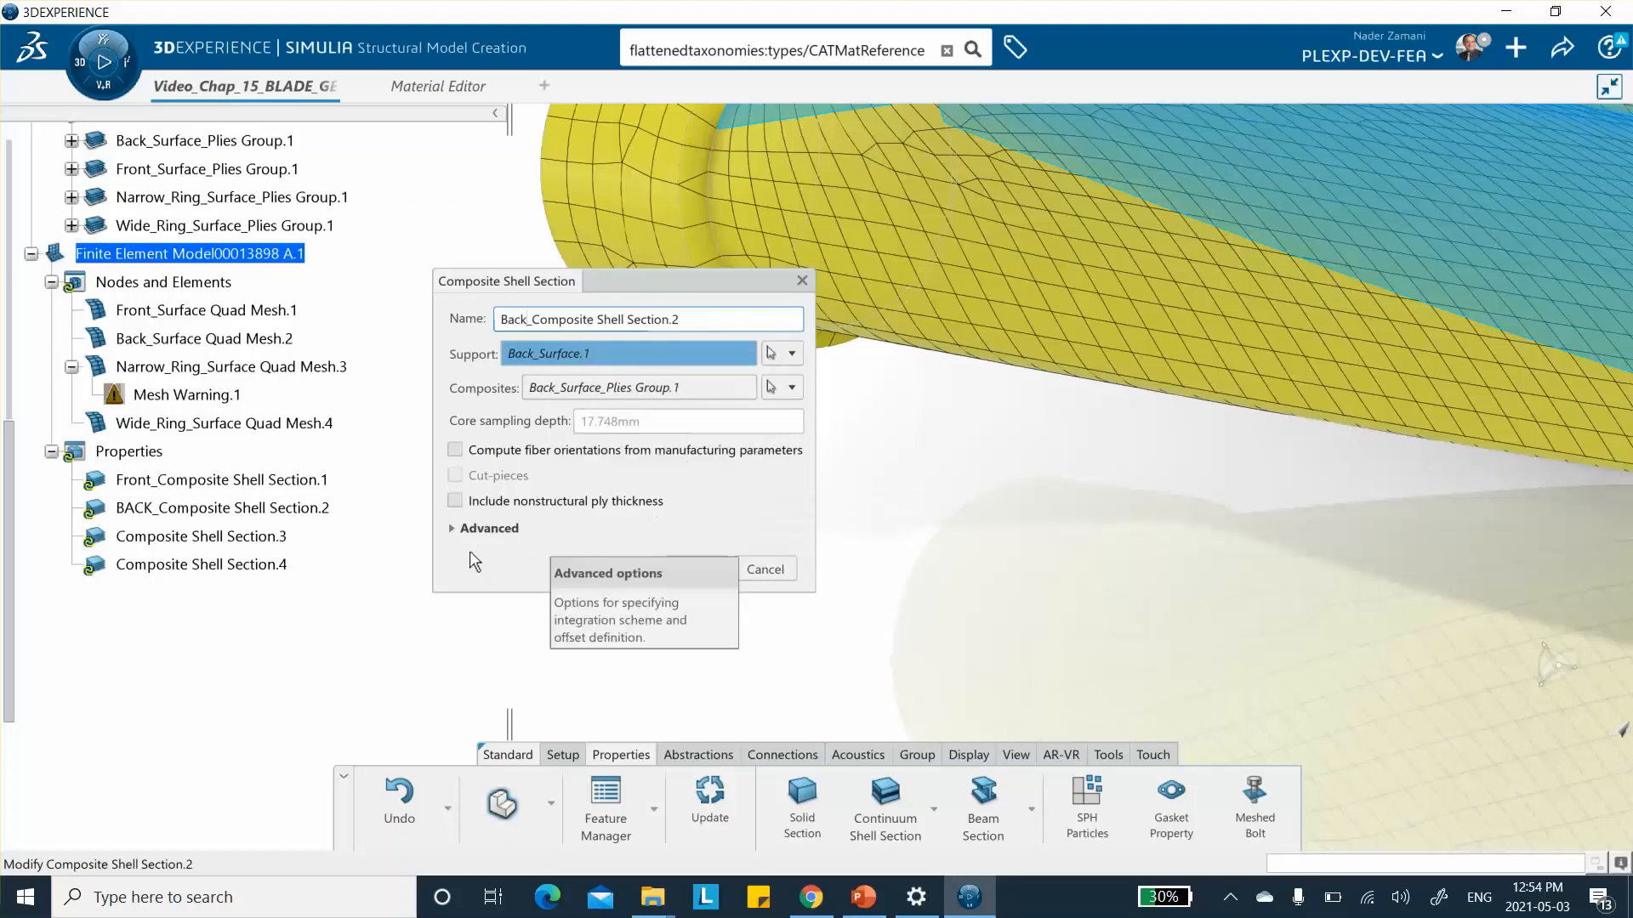
Step: Set the back section's offset definition to Bottom surface in its advanced options
{"action": "left_click", "coordinate": [450, 530]}
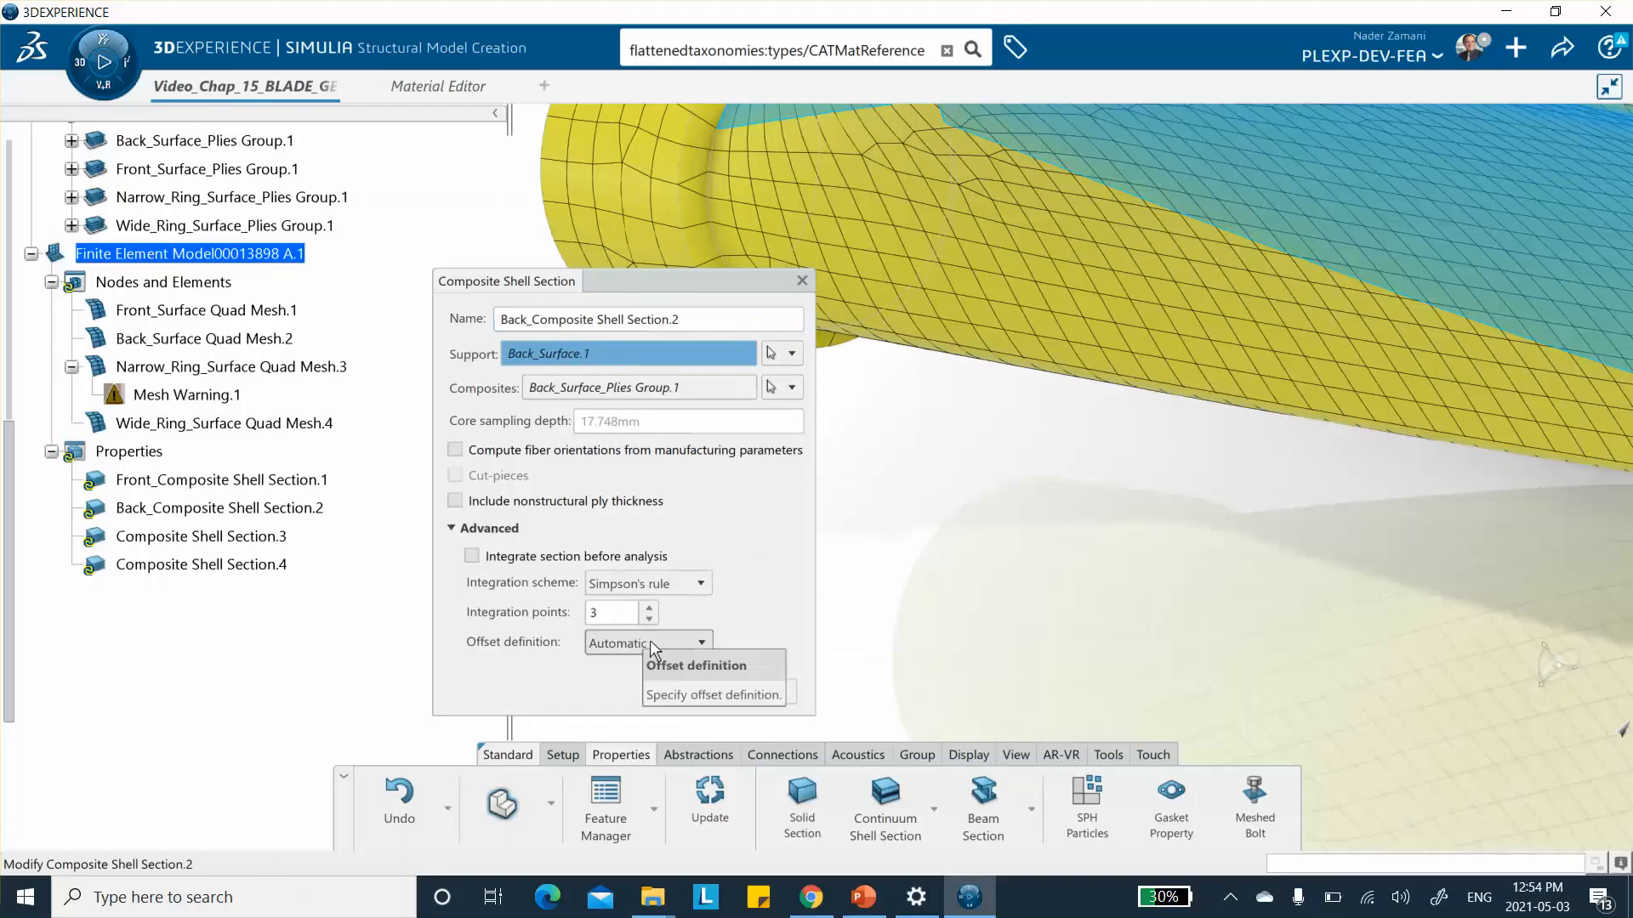
{"action": "left_click", "coordinate": [661, 642]}
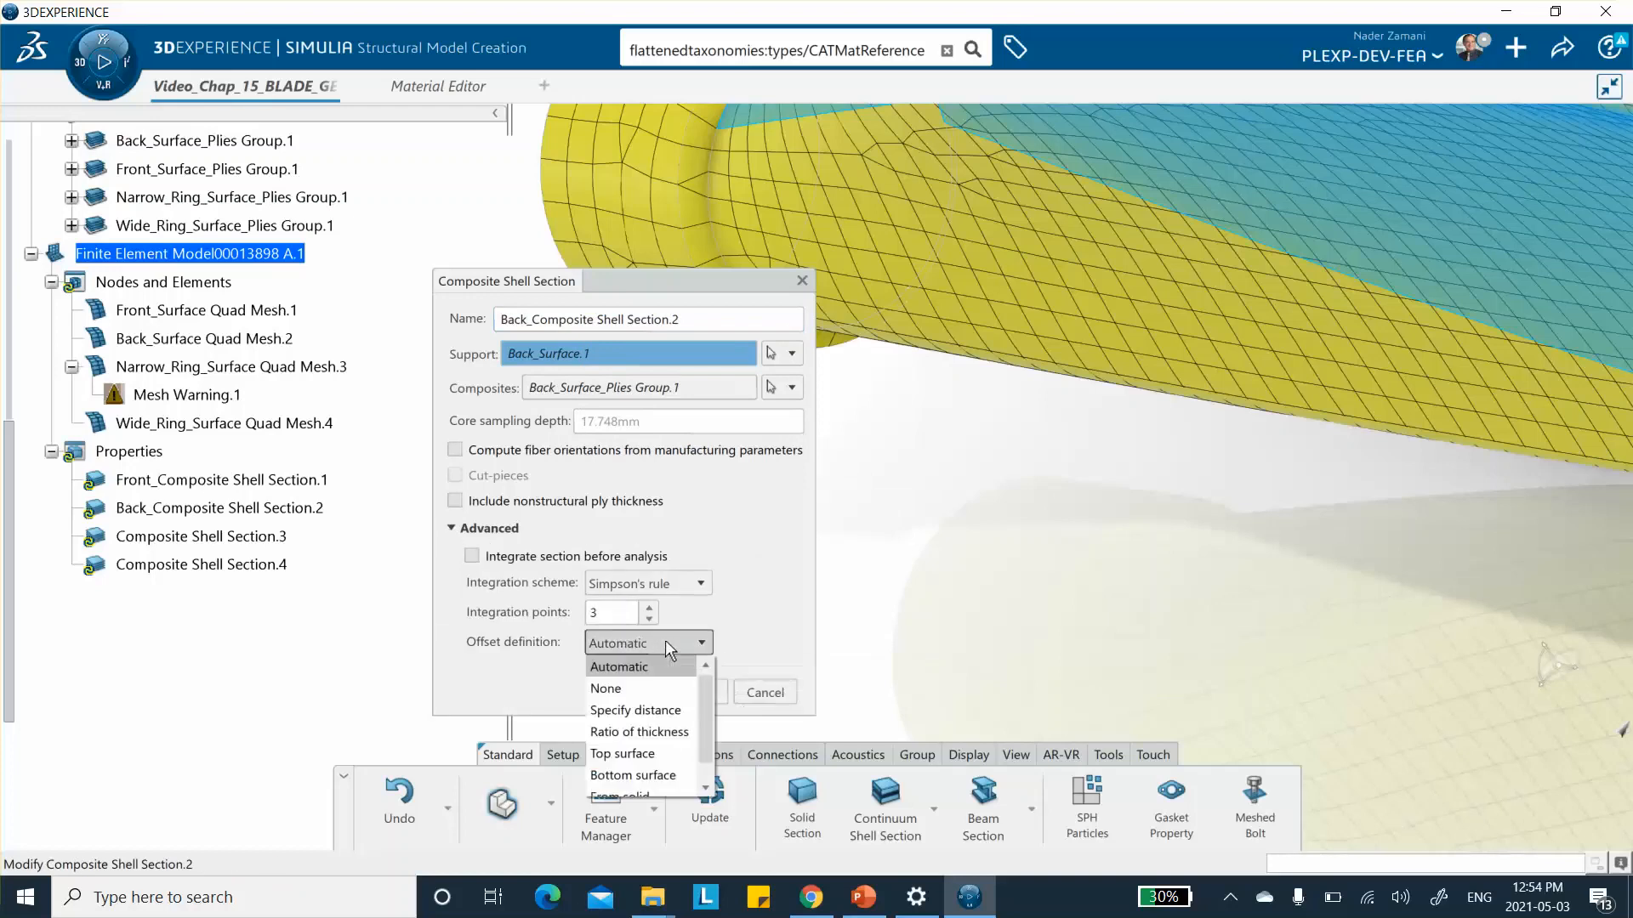
{"action": "left_click", "coordinate": [634, 774]}
{"action": "left_click", "coordinate": [695, 691]}
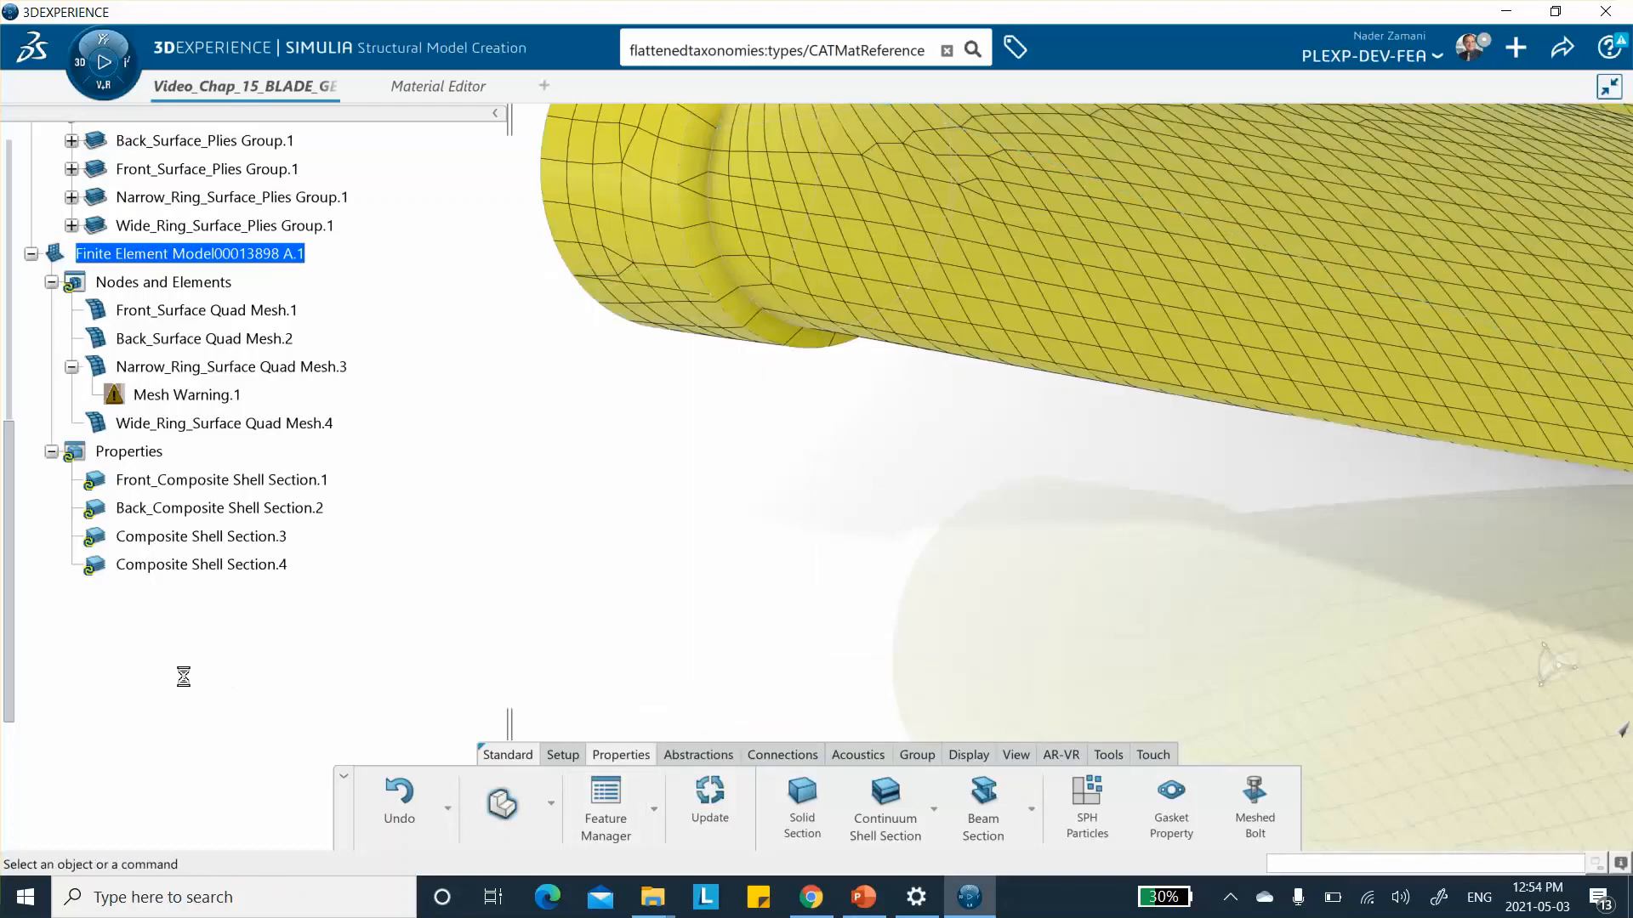
Step: Rename Composite Shell Section.3 as Narroe_Ring_Composite Shell Section.3
{"action": "double_click", "coordinate": [174, 539]}
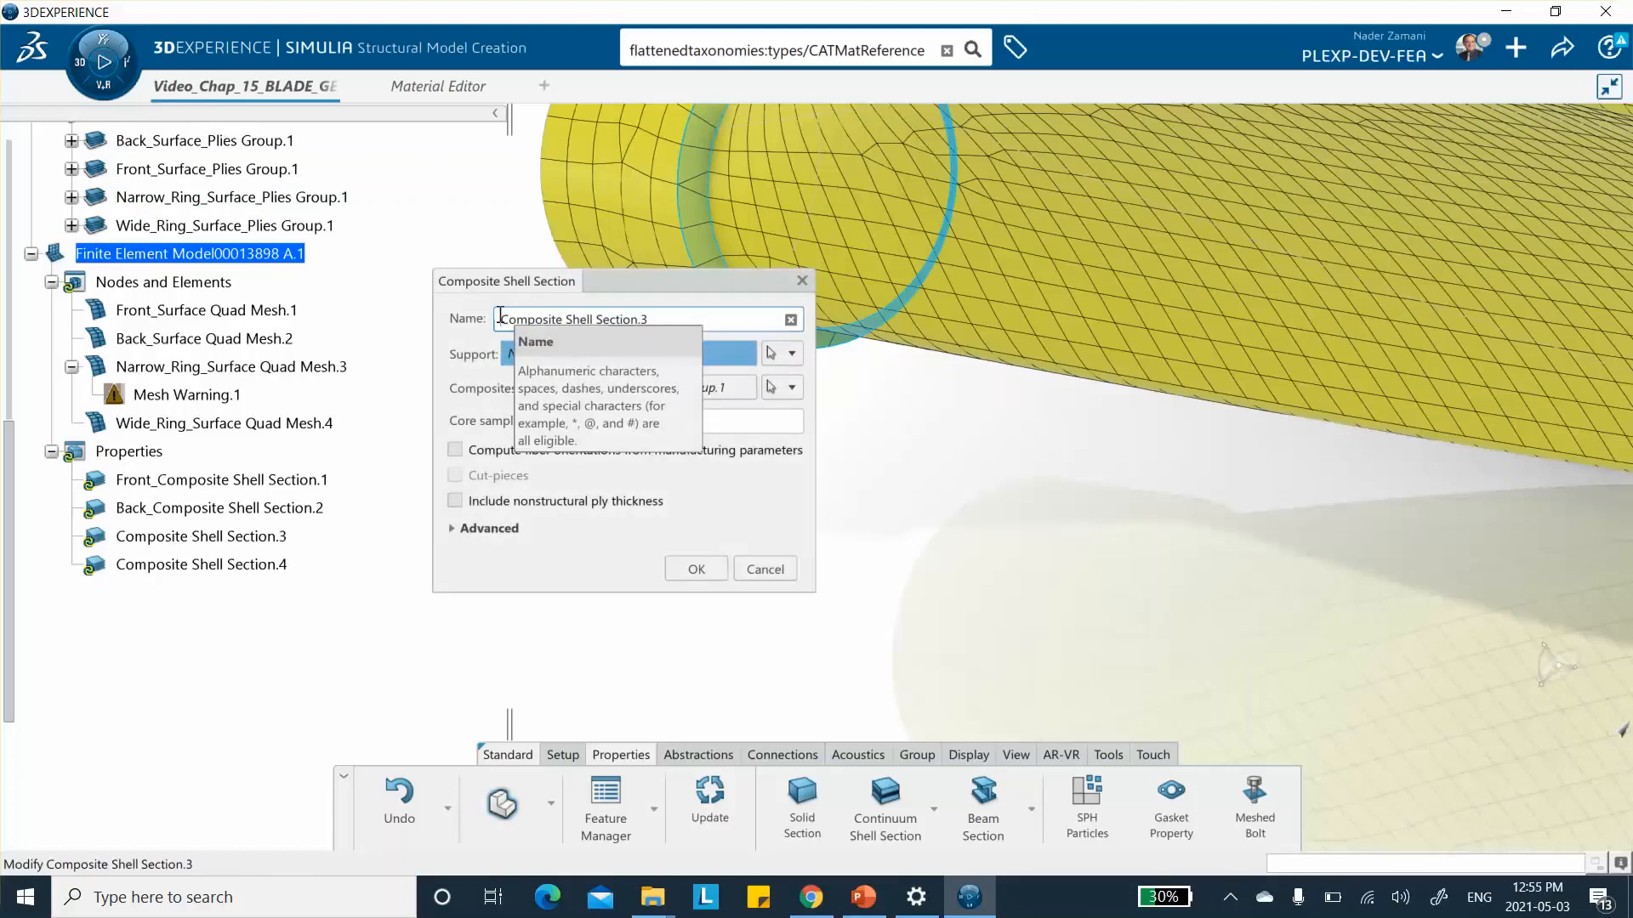
{"action": "type", "text": "Narro"}
{"action": "type", "text": "e_R"}
{"action": "type", "text": "ing"}
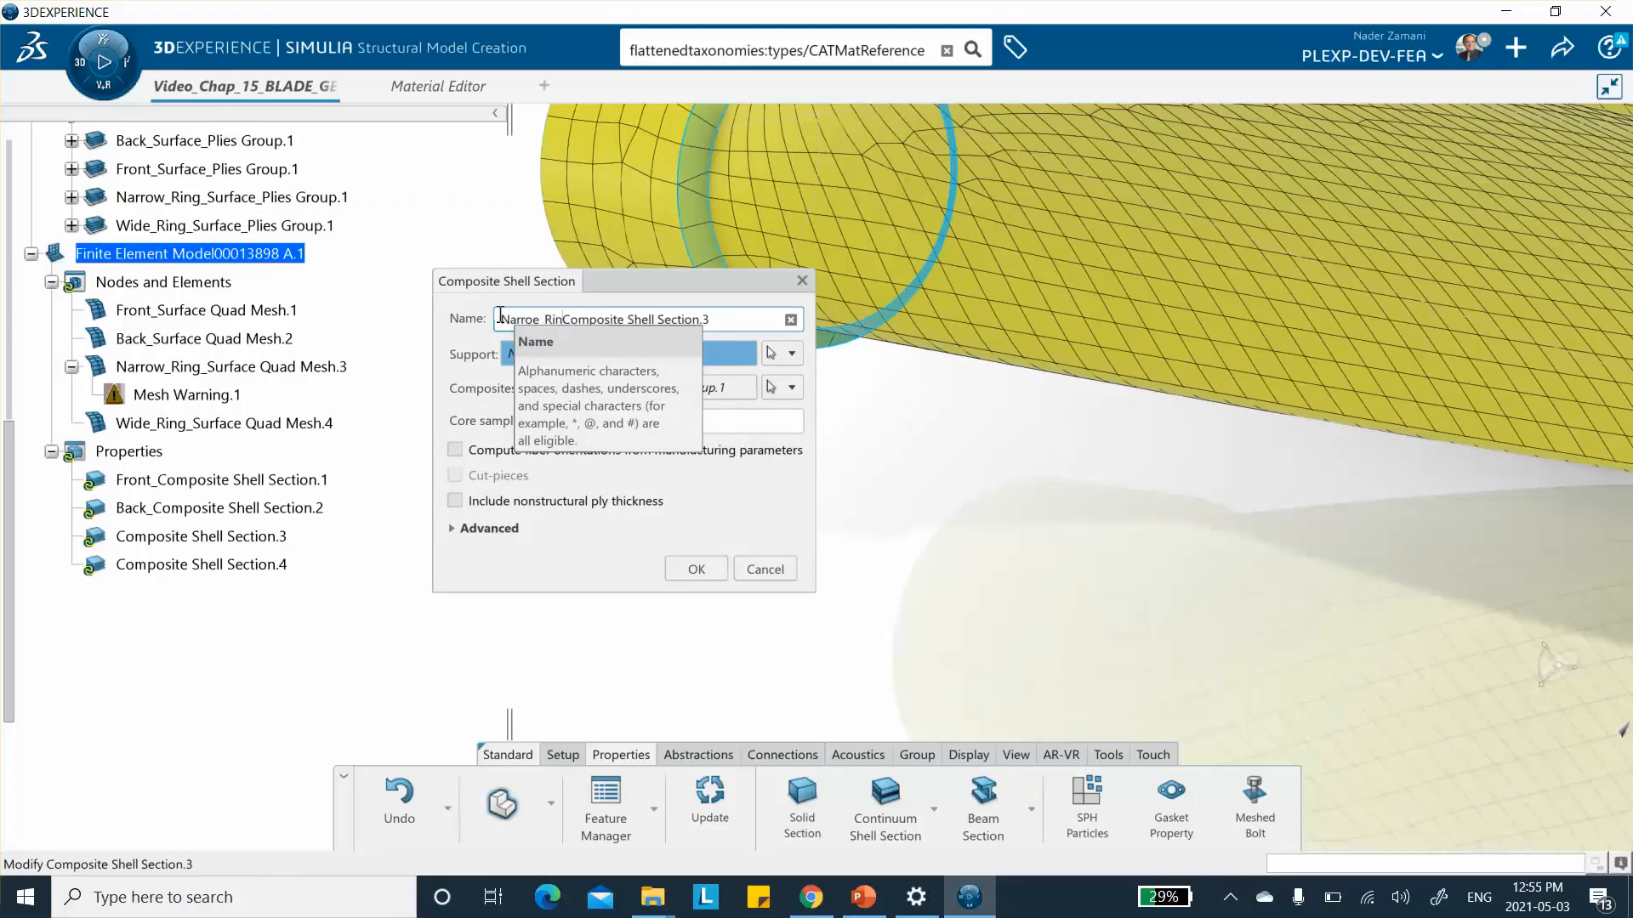
{"action": "type", "text": "_"}
{"action": "left_click", "coordinate": [1003, 479]}
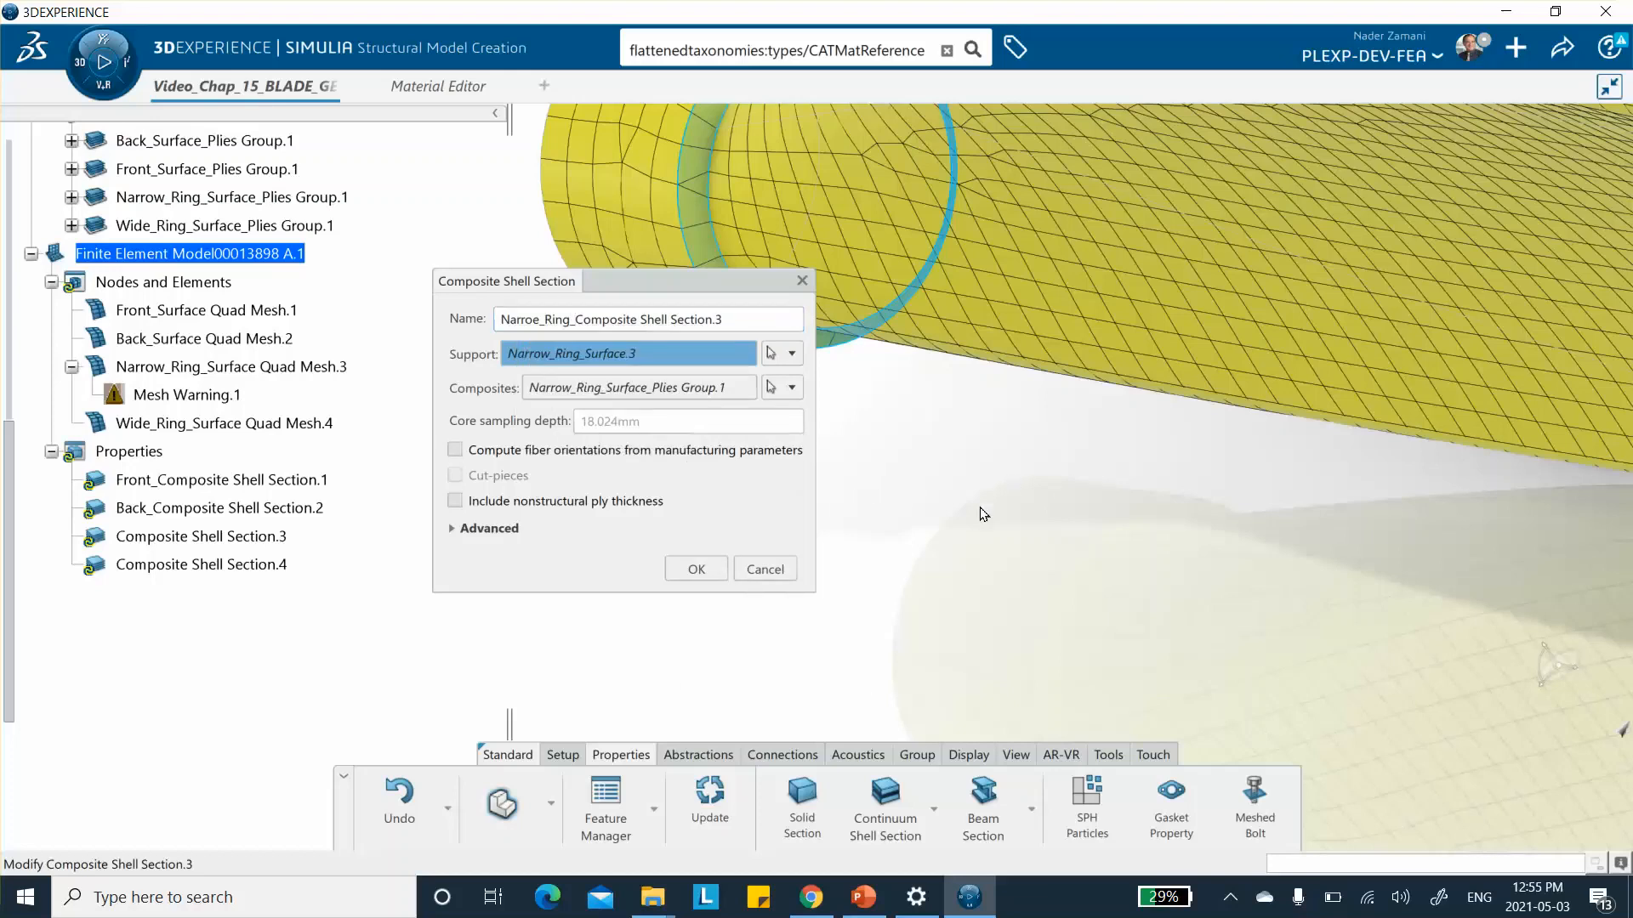
Step: Set the narrow ring section's offset definition to Bottom surface in its advanced options
{"action": "left_click", "coordinate": [451, 528]}
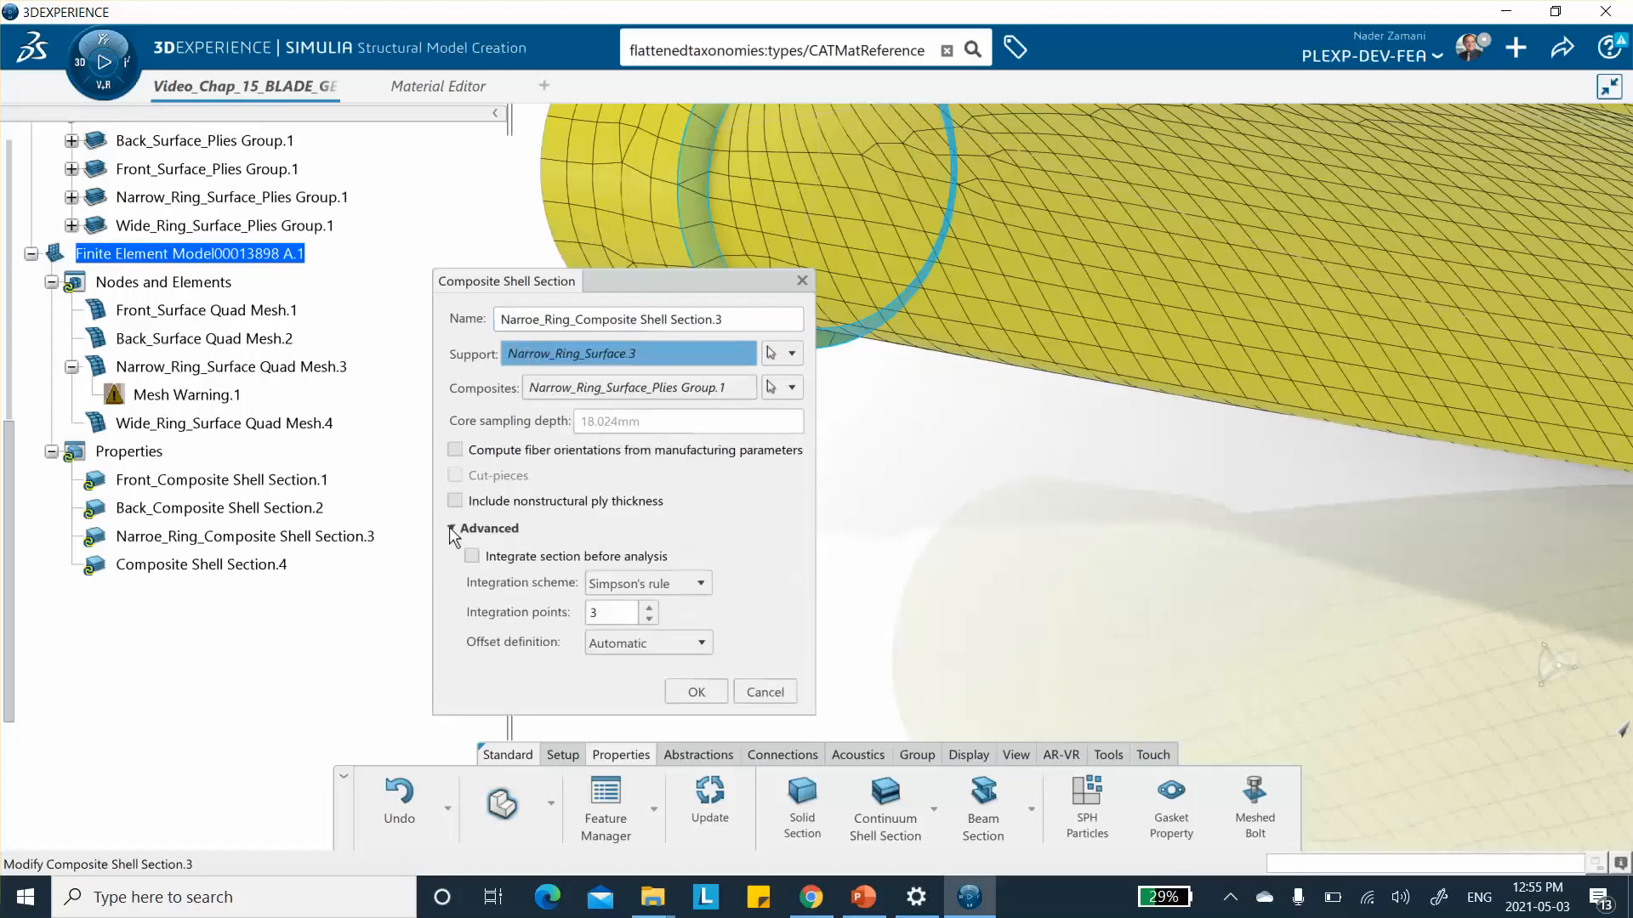
{"action": "left_click", "coordinate": [659, 644]}
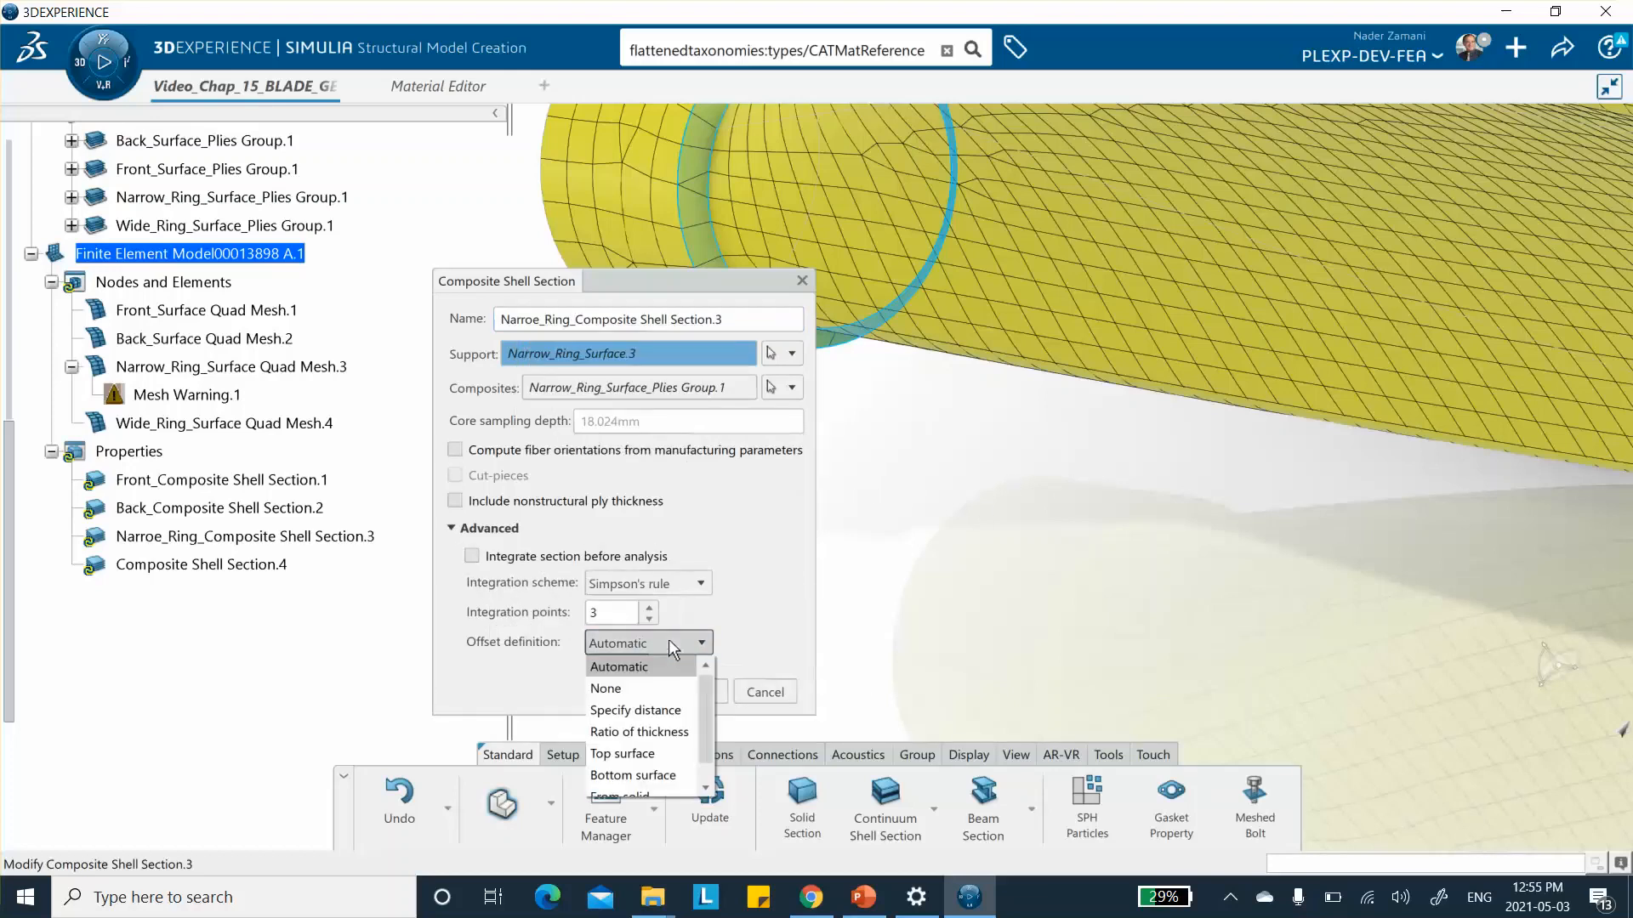
{"action": "left_click", "coordinate": [649, 774]}
{"action": "left_click", "coordinate": [696, 690]}
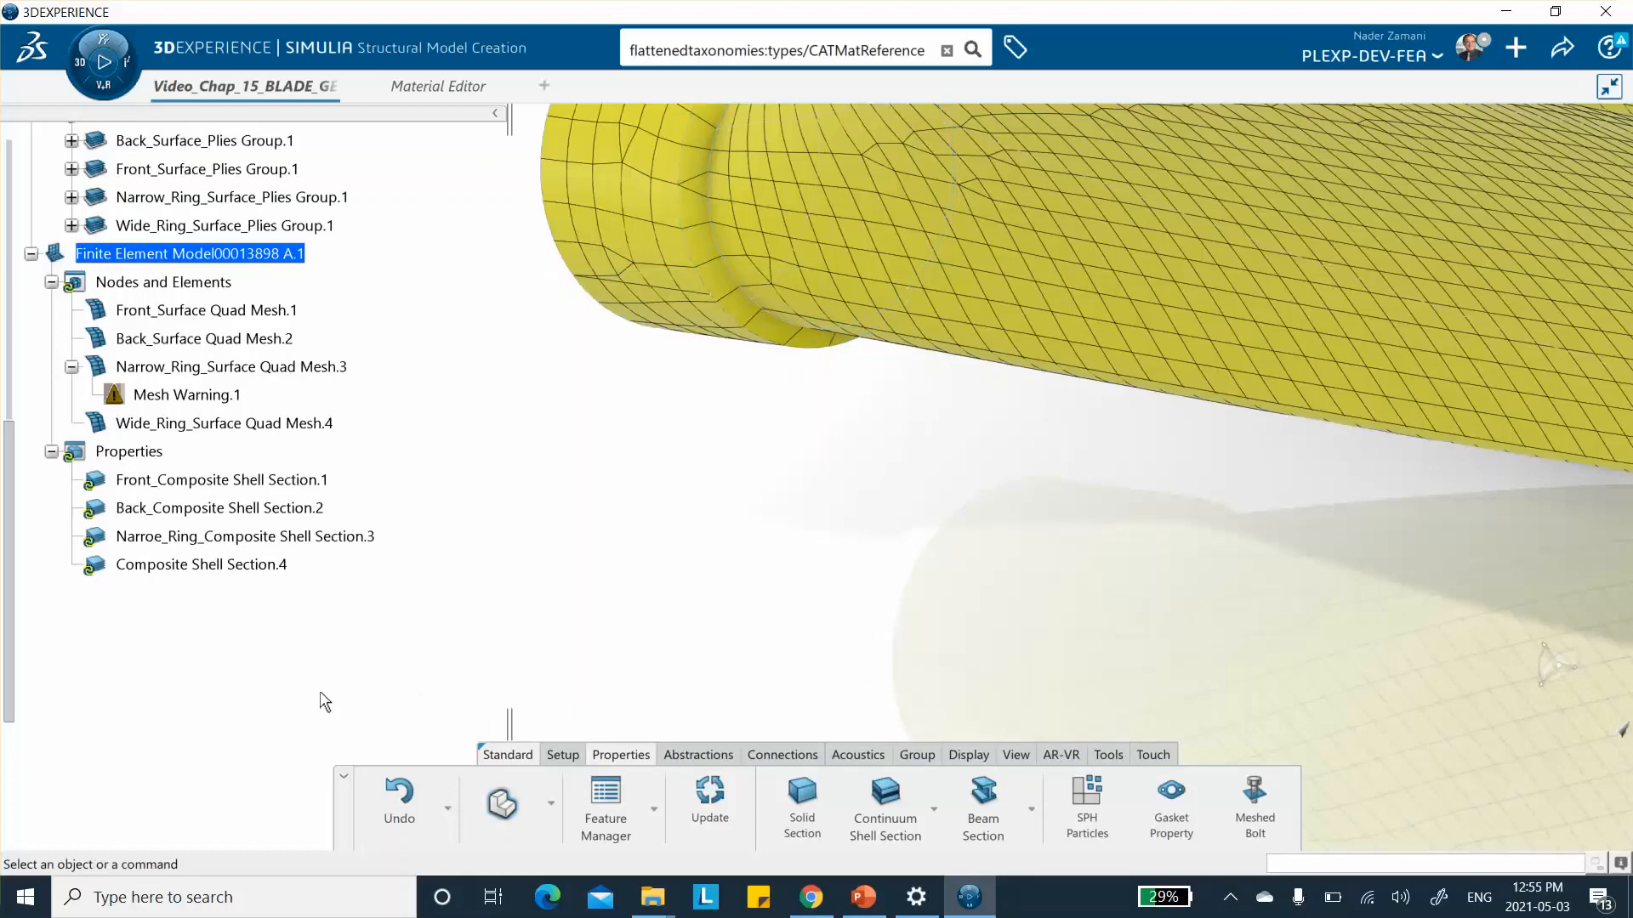
Step: Correct the spelling of the narrow ring section's name to Narrow_Ring_Composite Shell Section.3
{"action": "double_click", "coordinate": [162, 537]}
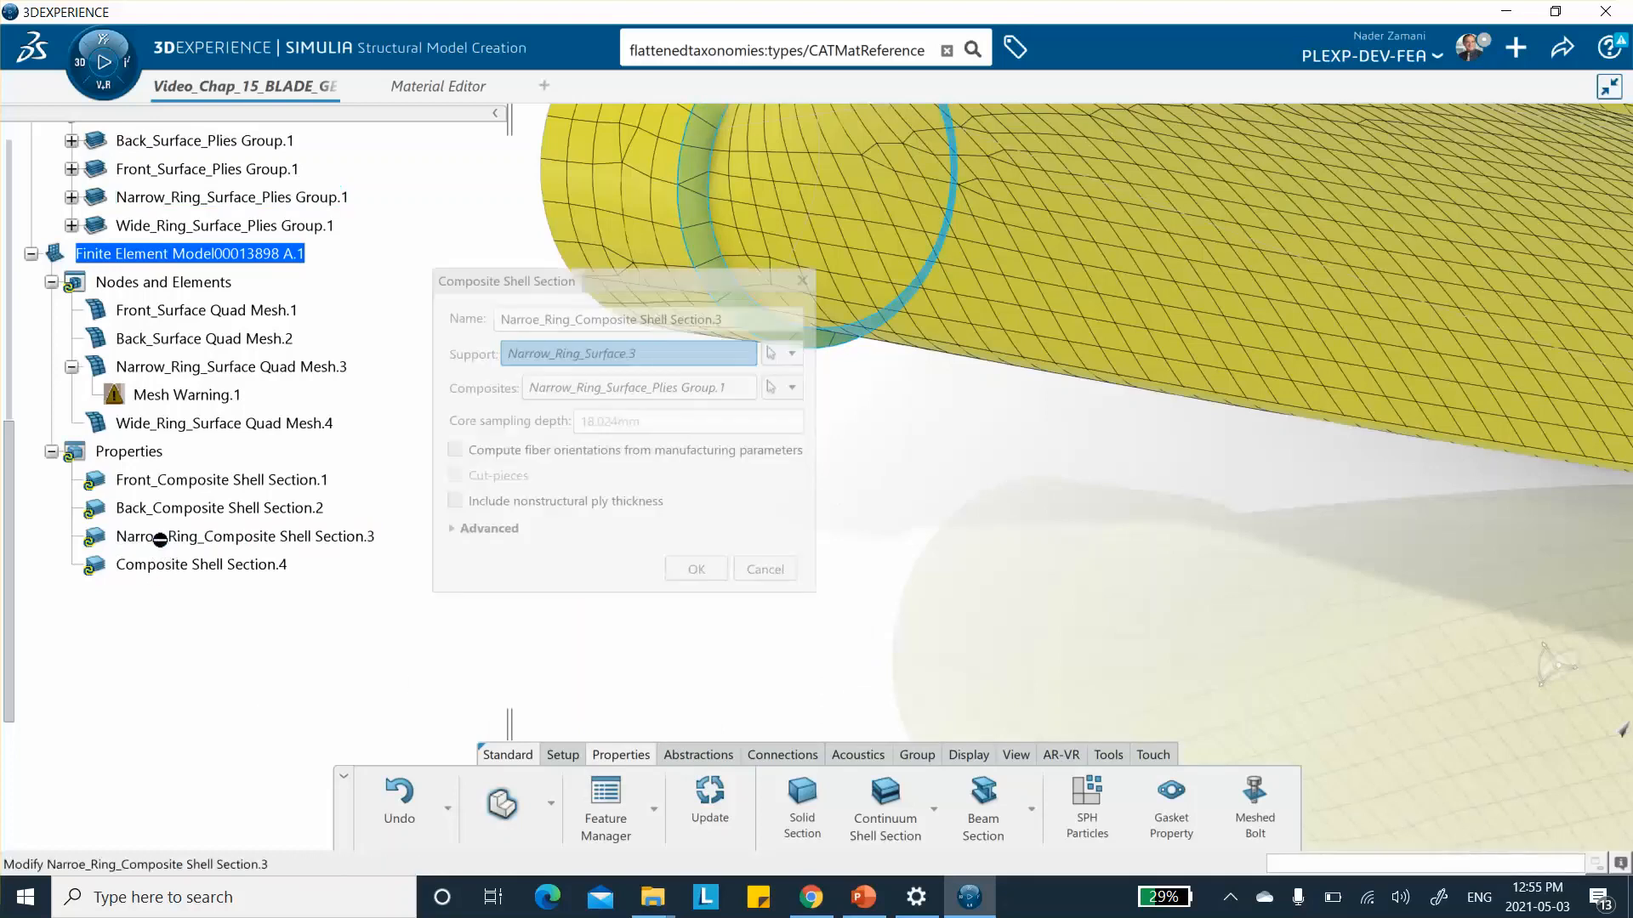
{"action": "left_click", "coordinate": [538, 319]}
{"action": "left_click", "coordinate": [537, 319]}
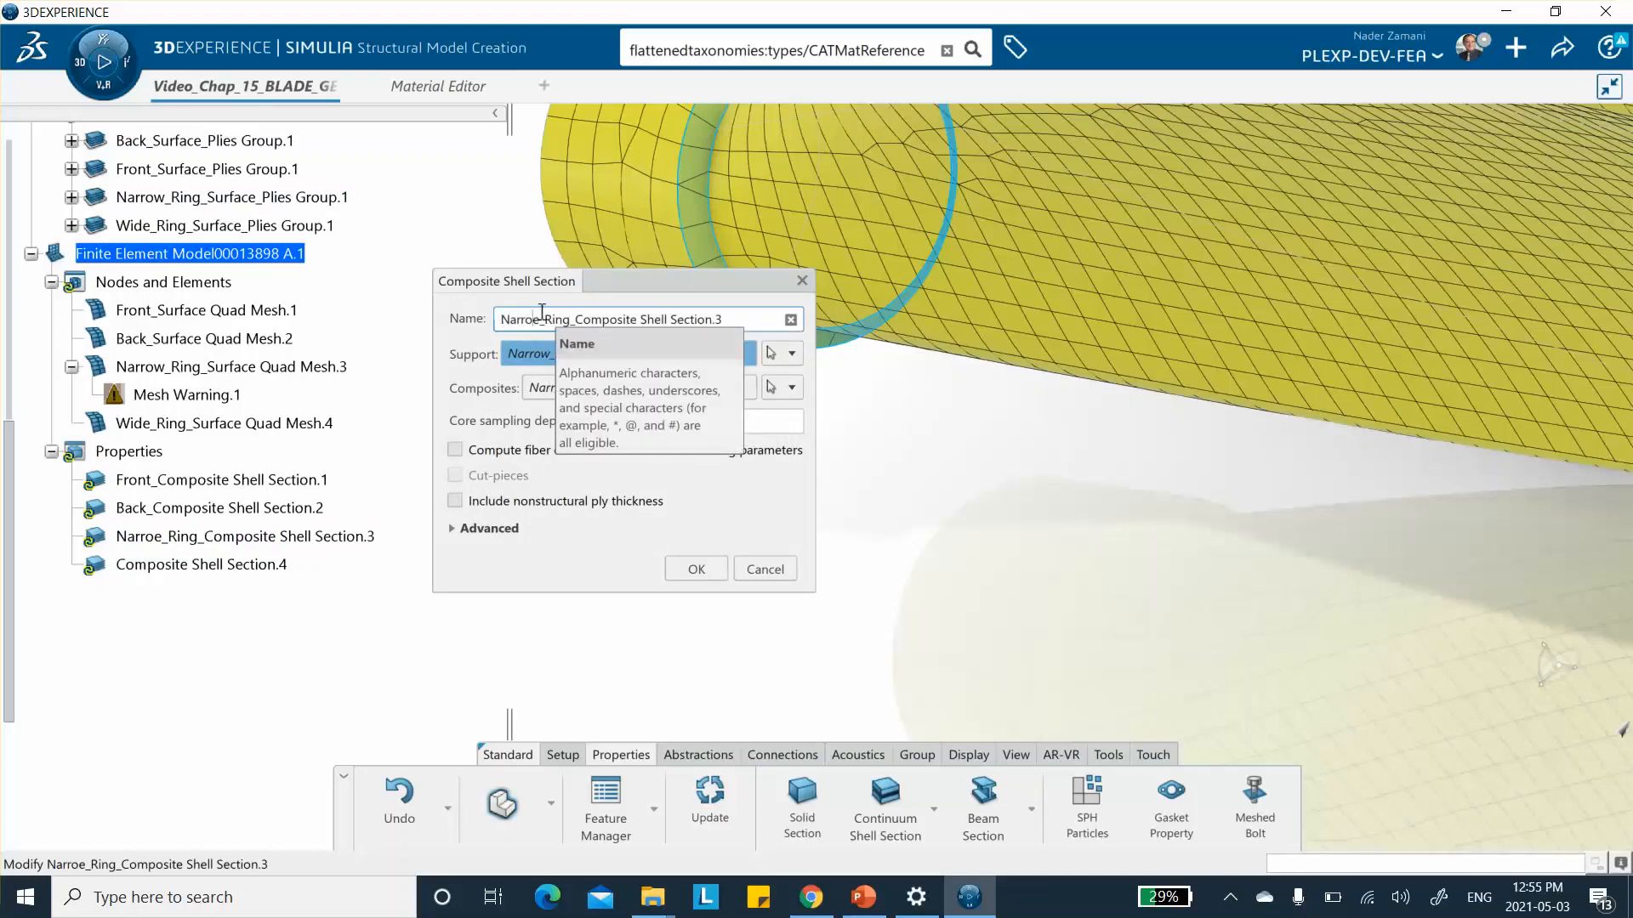
{"action": "key", "text": "Delete"}
{"action": "type", "text": "w"}
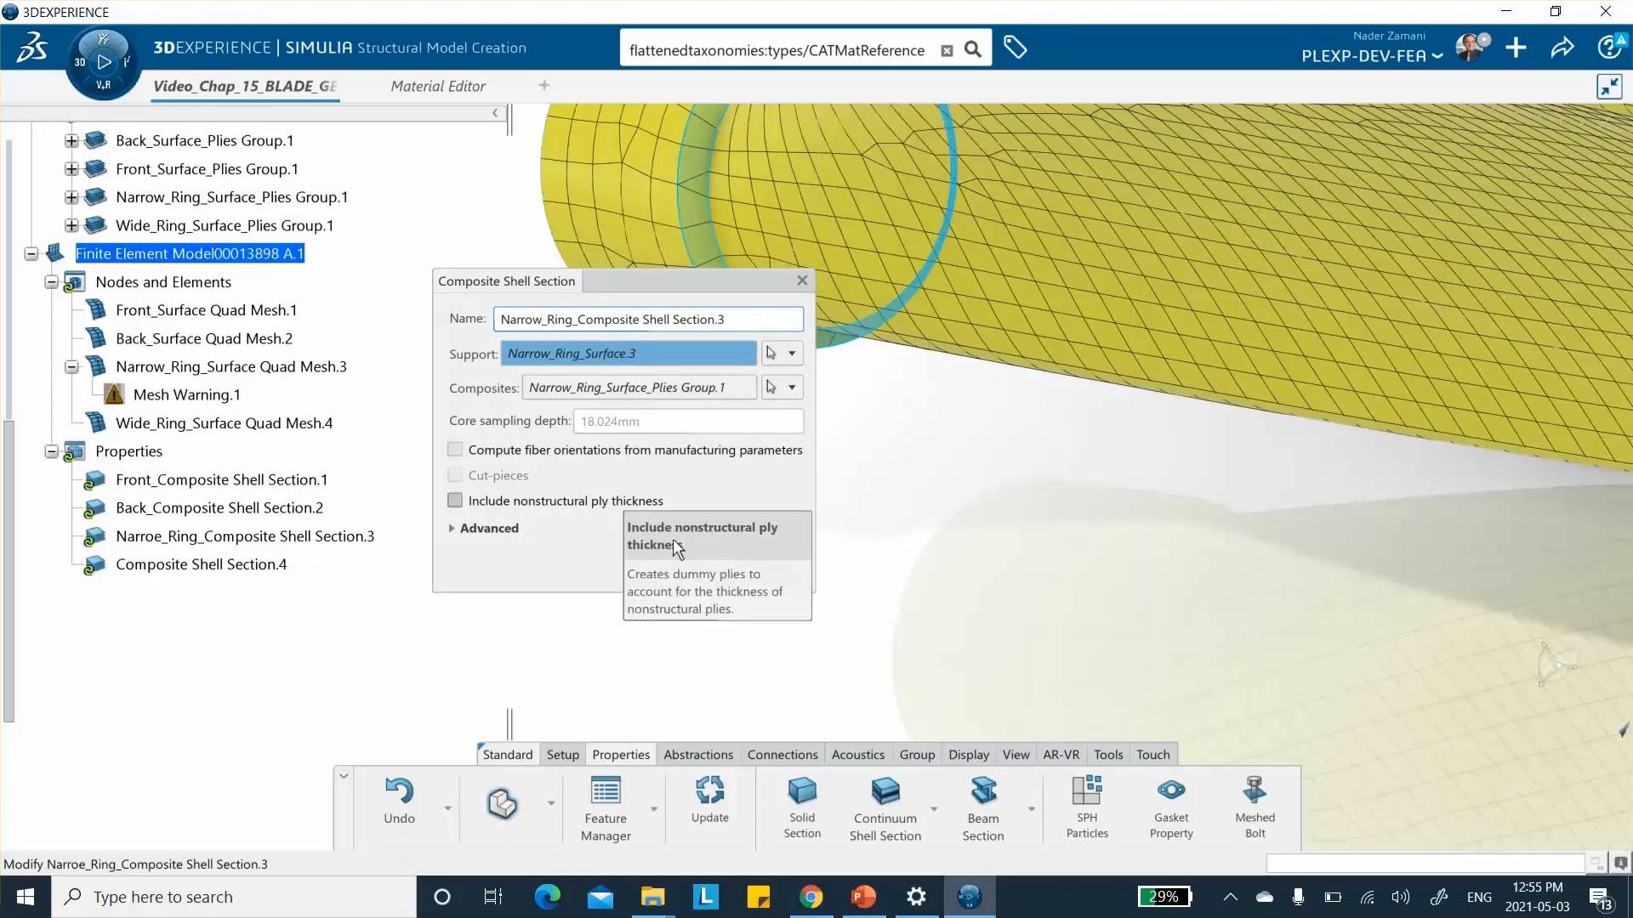
{"action": "key", "text": "Return"}
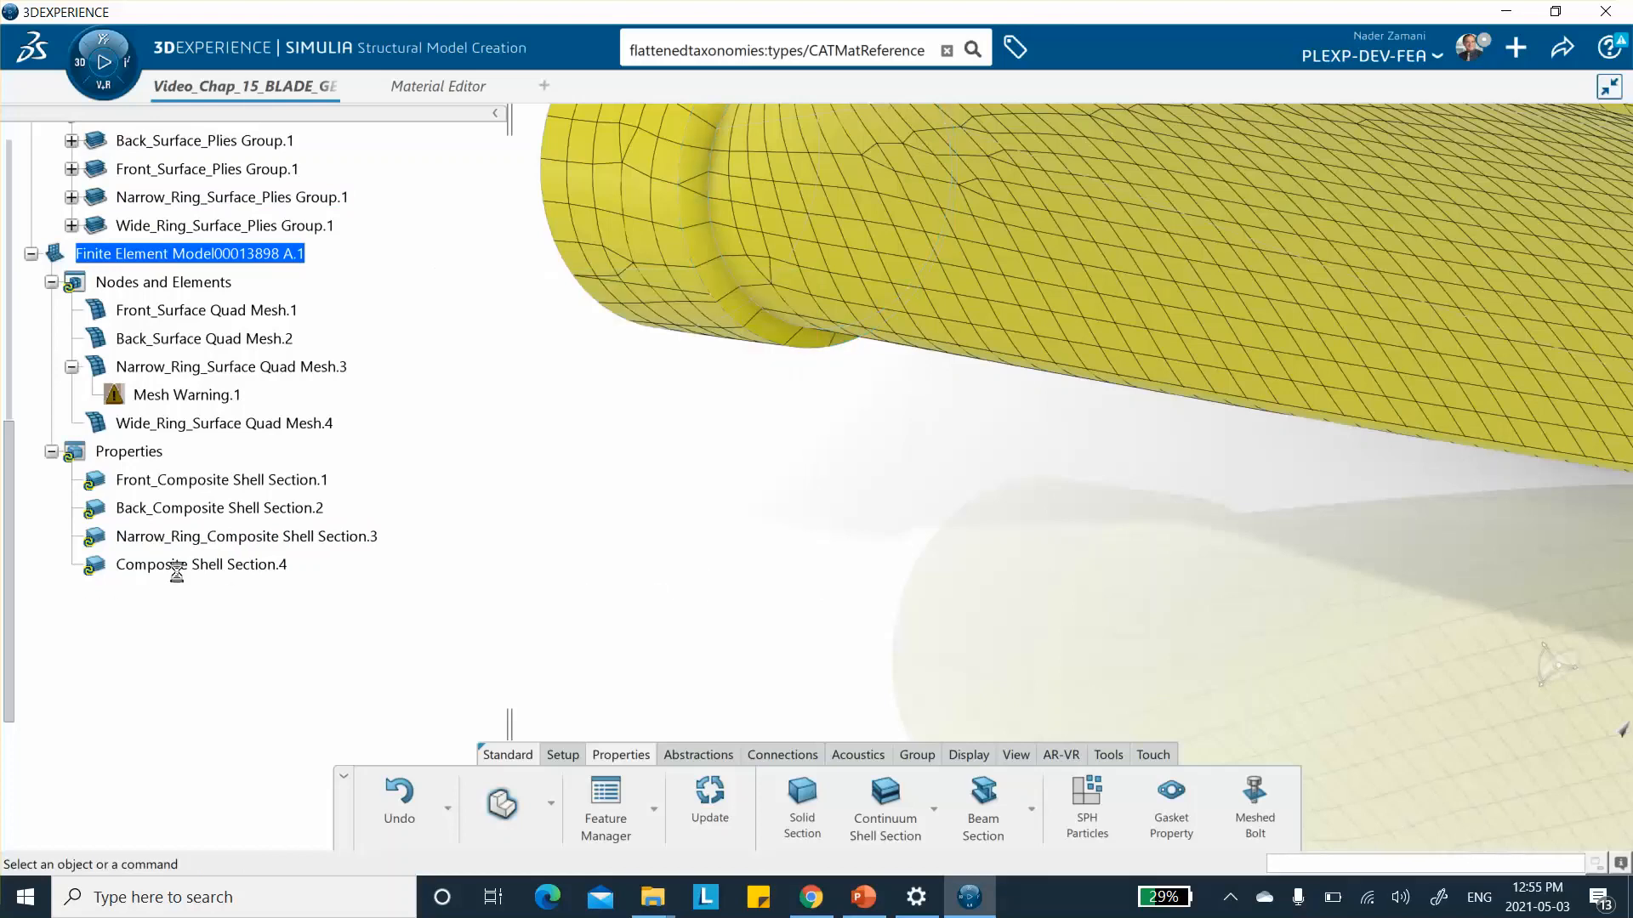
Step: Rename Composite Shell Section.4 as Wide_Ring_Composite Shell Section.4 and set its offset definition to Bottom surface
{"action": "double_click", "coordinate": [189, 568]}
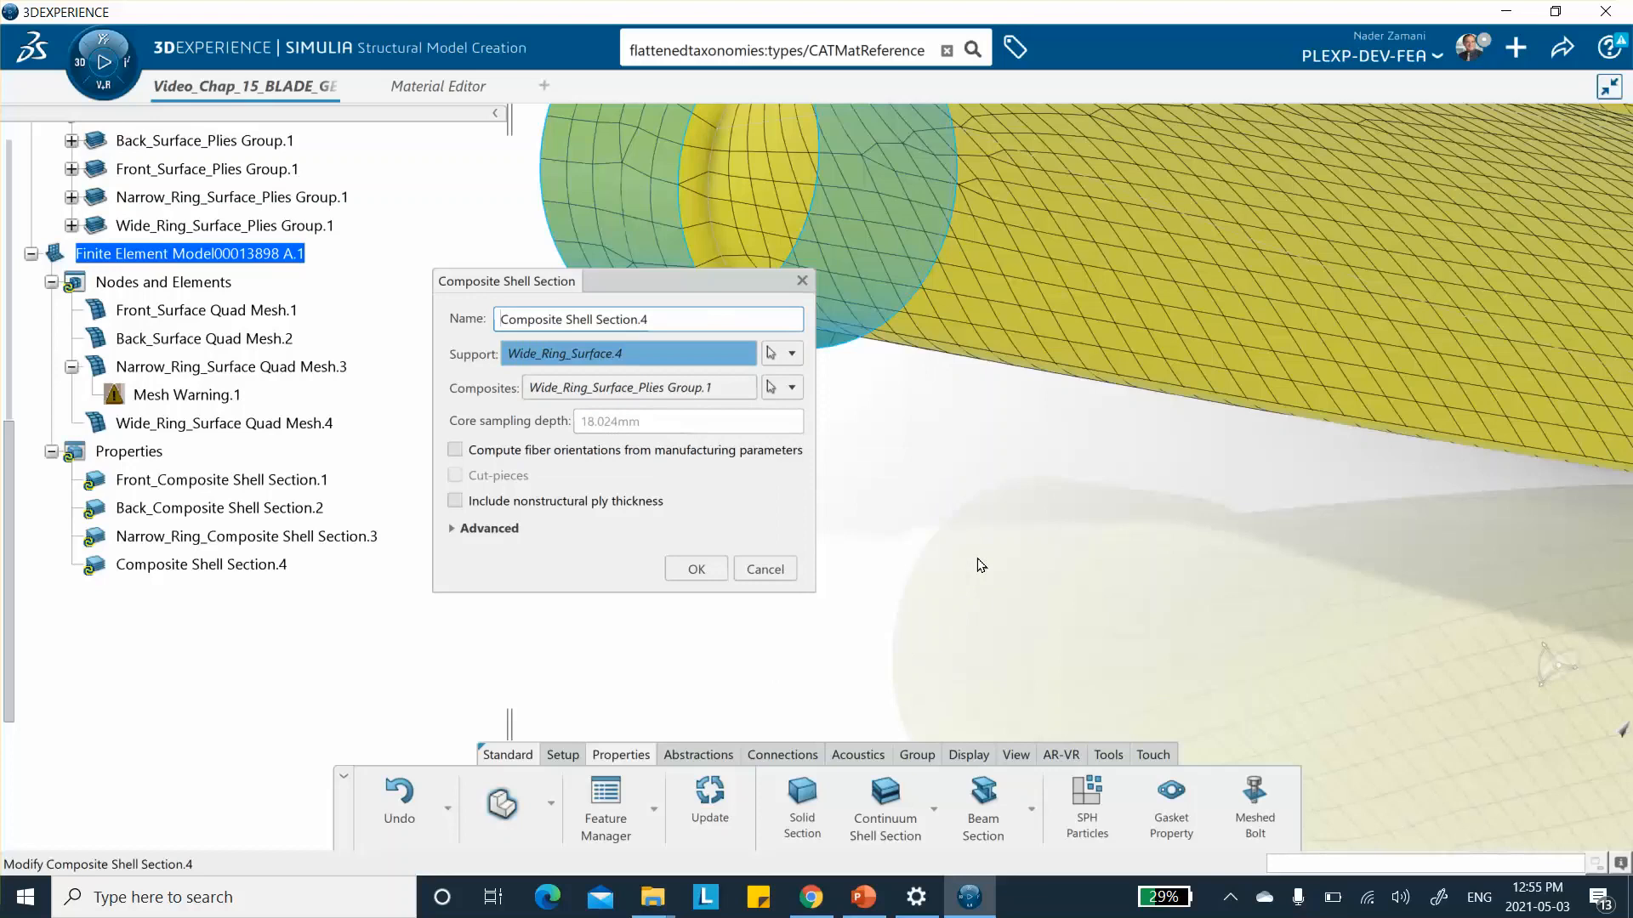
{"action": "type", "text": "Wide_Ring_"}
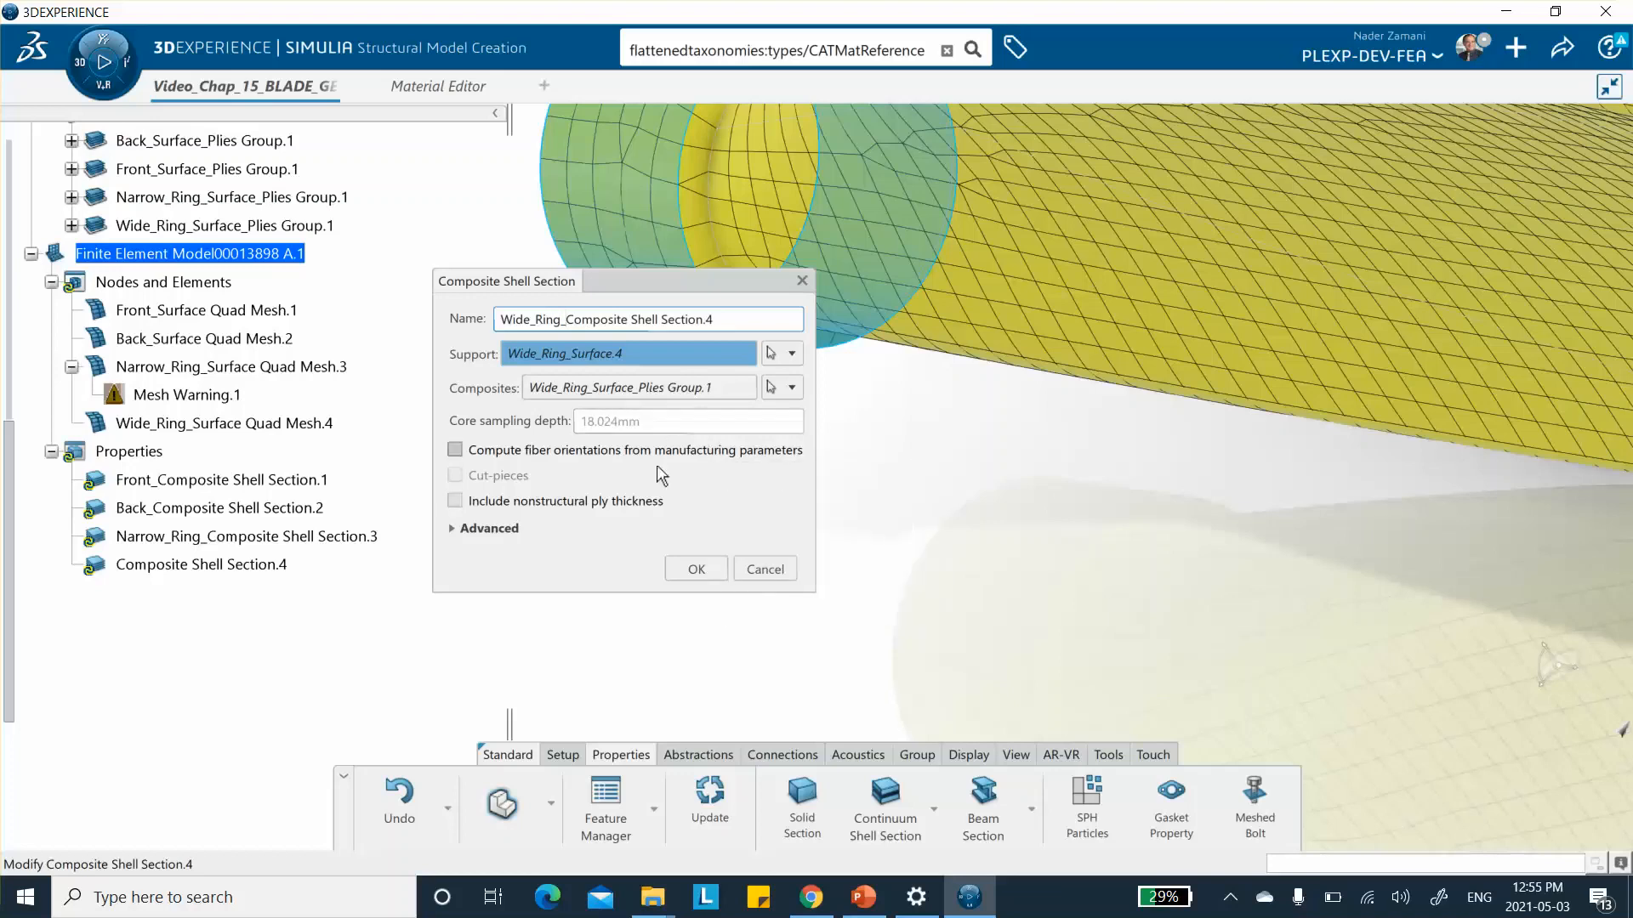
{"action": "left_click", "coordinate": [450, 528]}
{"action": "left_click", "coordinate": [645, 640]}
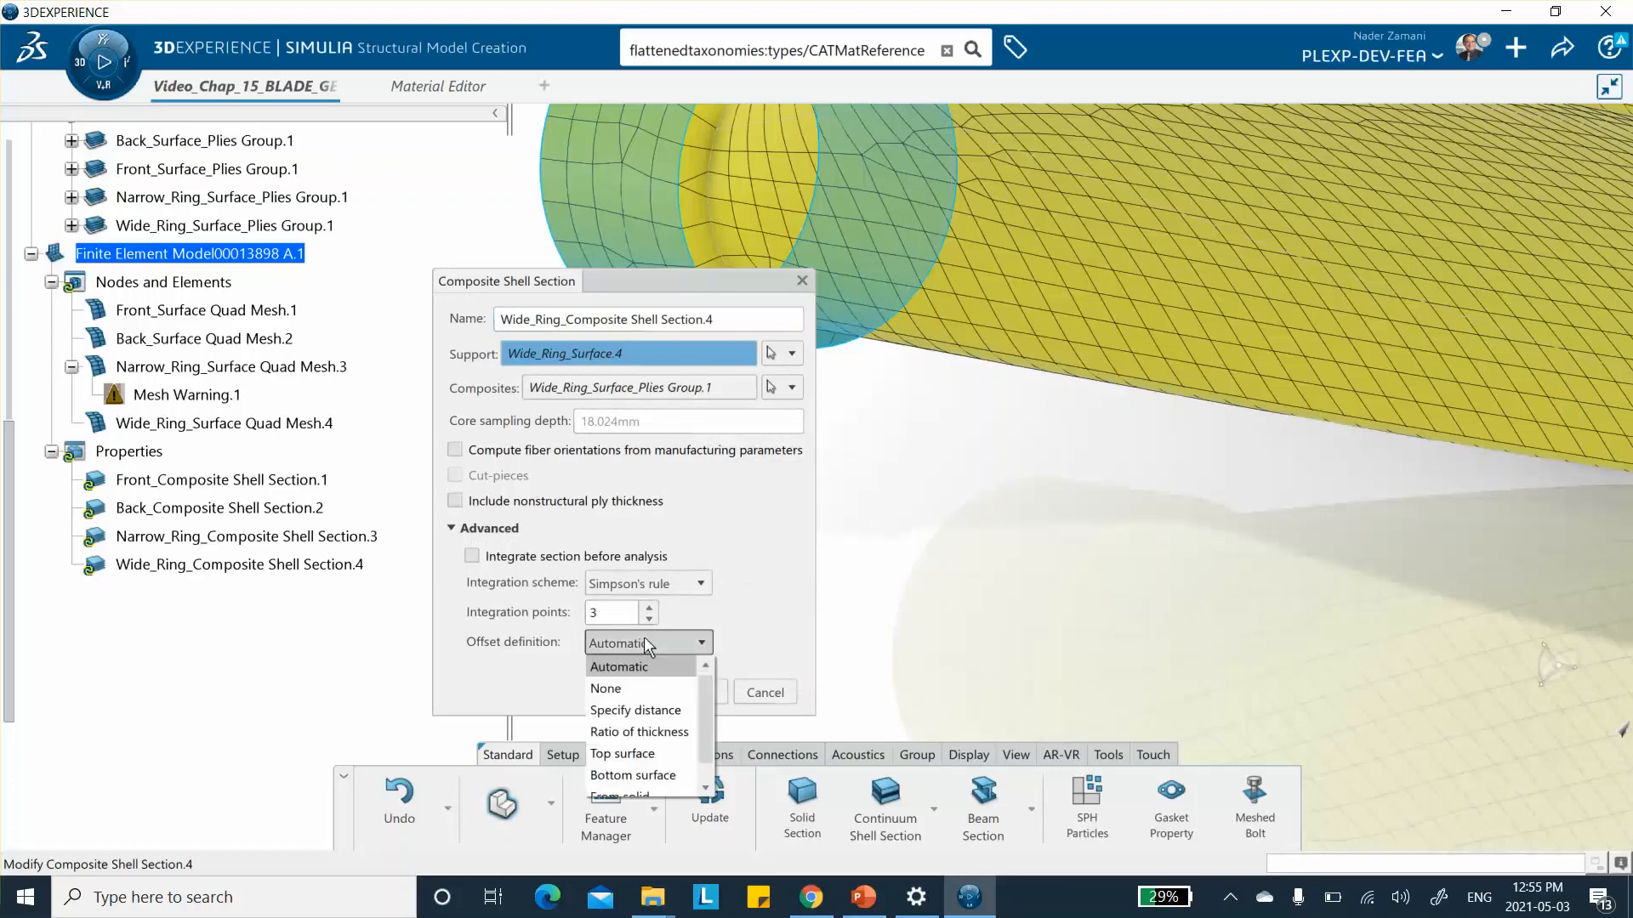
{"action": "left_click", "coordinate": [632, 774]}
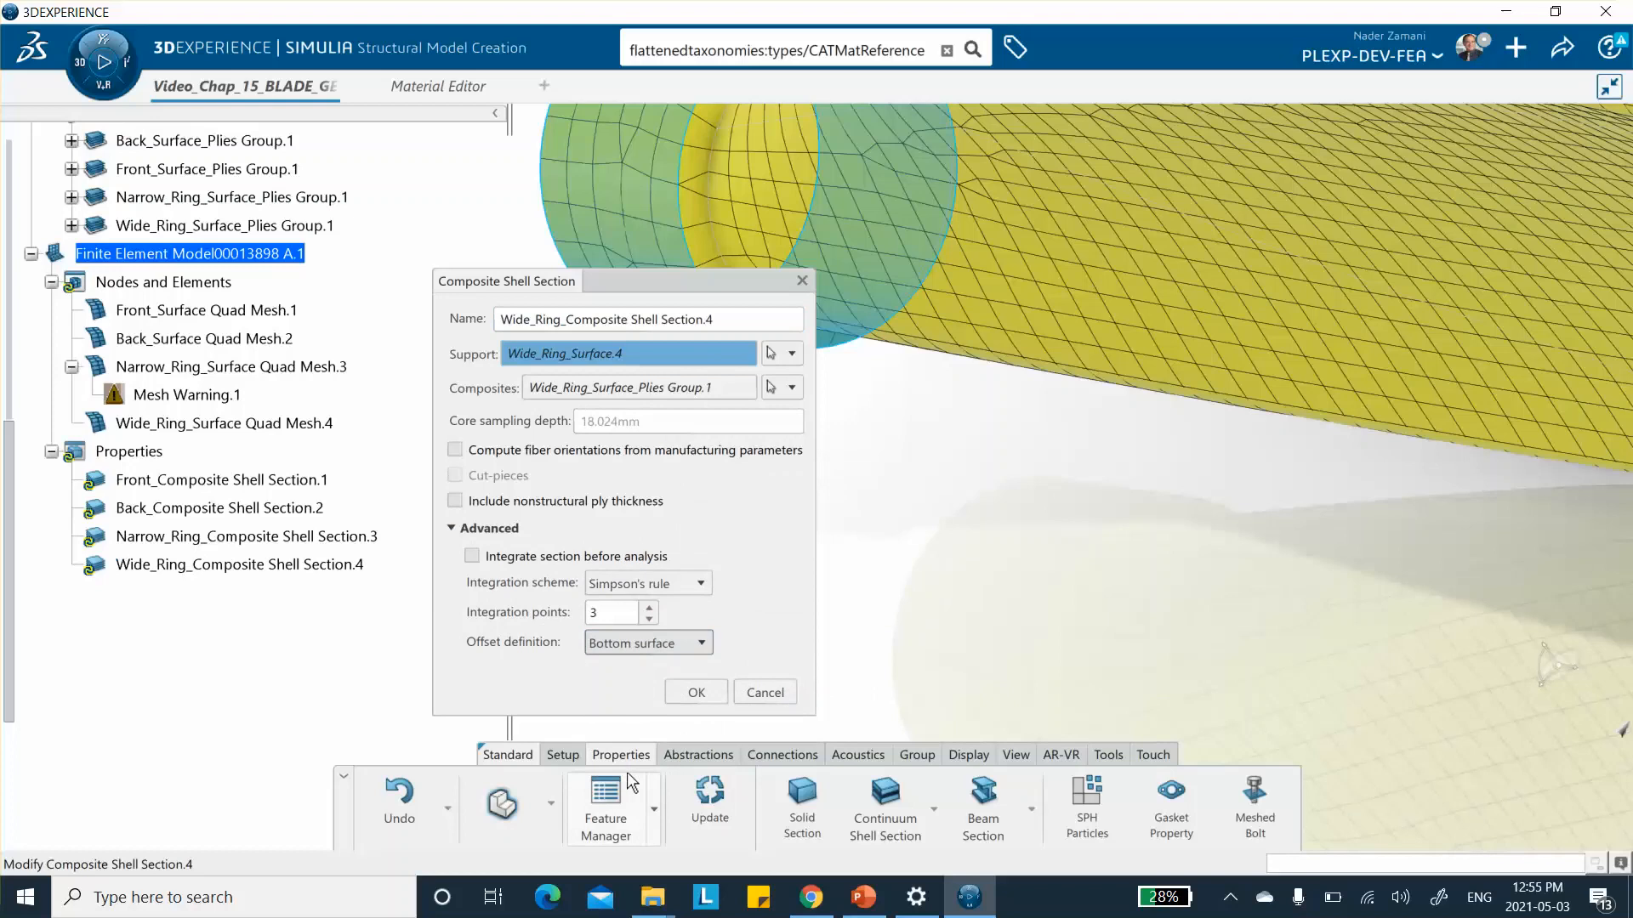
{"action": "left_click", "coordinate": [696, 691]}
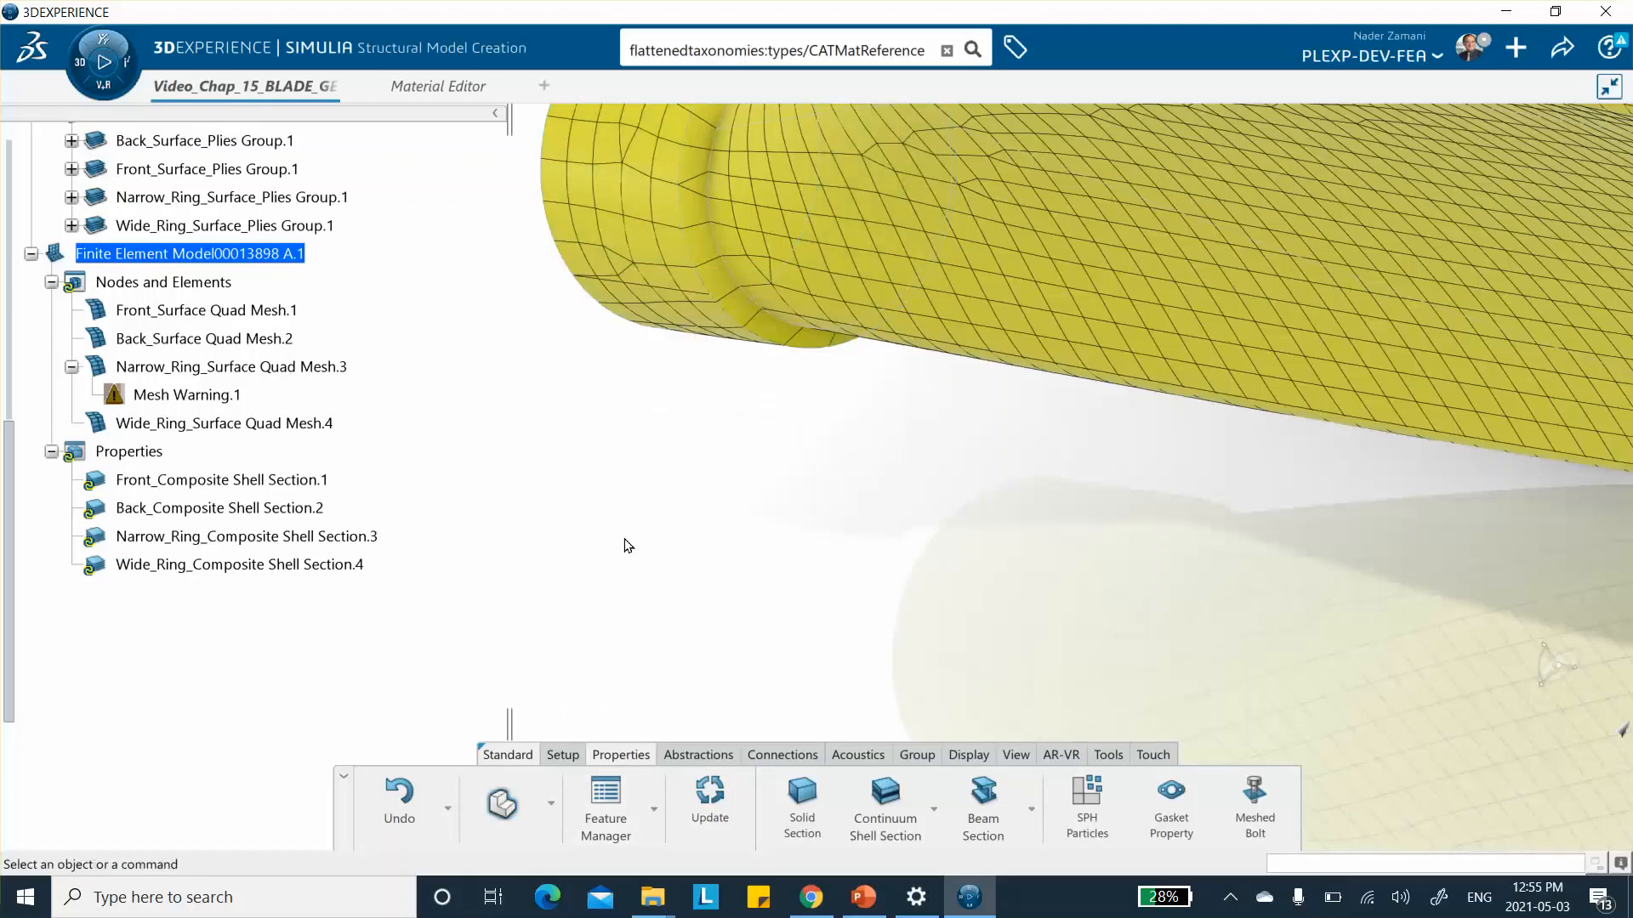
Step: Save the finite element model and switch to the Structural Scenario Creation app for a new physics simulation
{"action": "left_click", "coordinate": [1562, 47]}
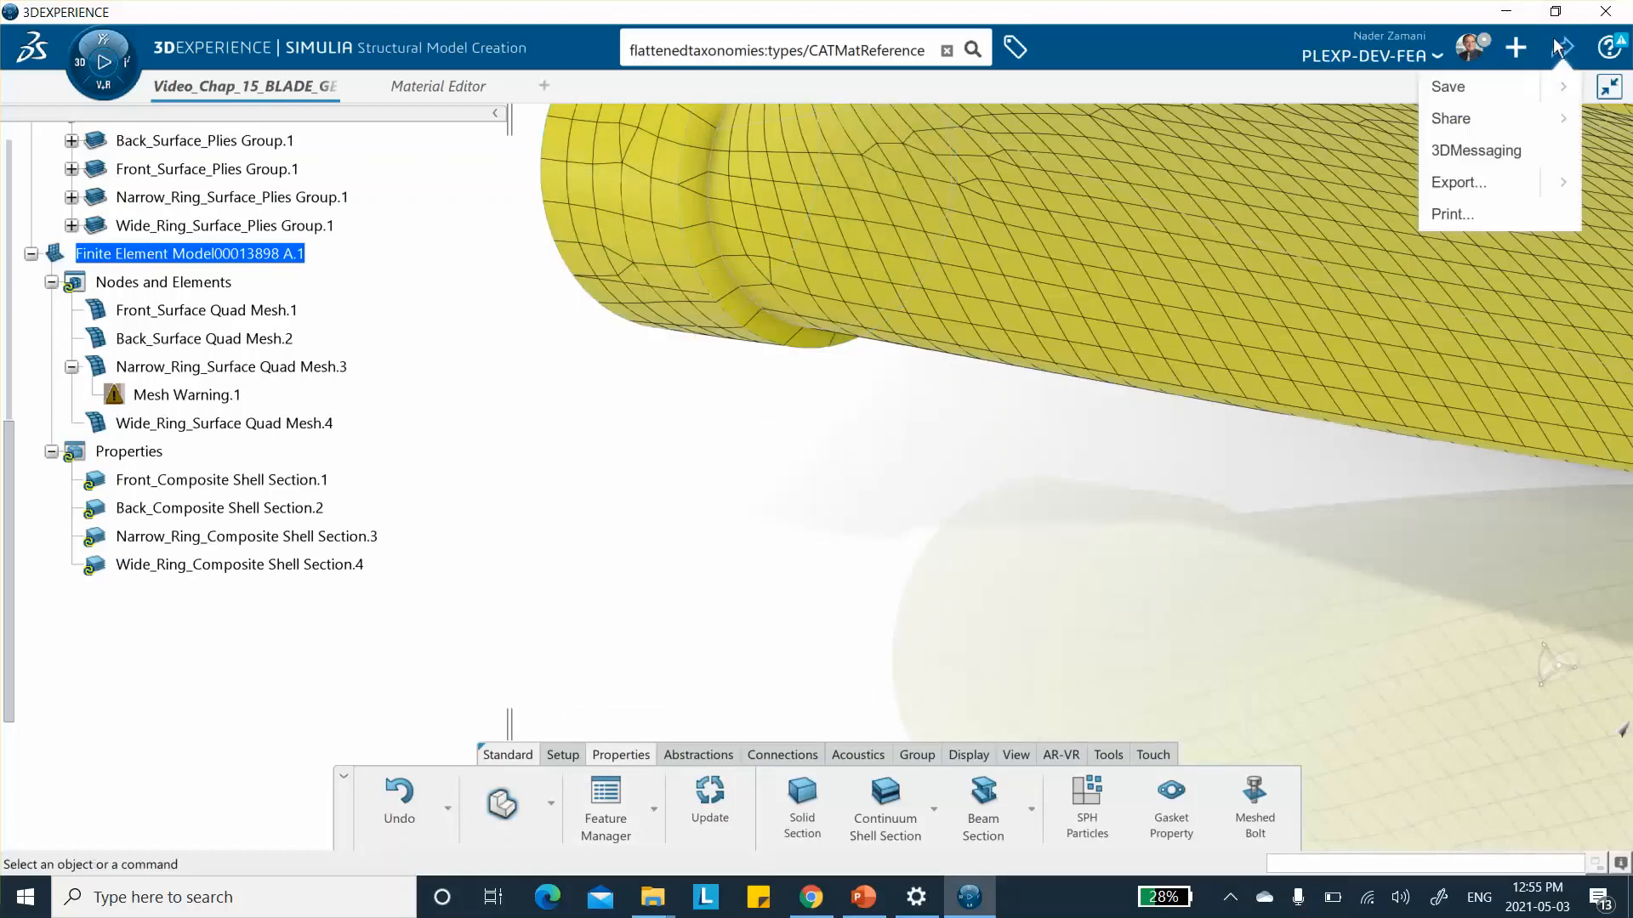
{"action": "left_click", "coordinate": [1448, 86]}
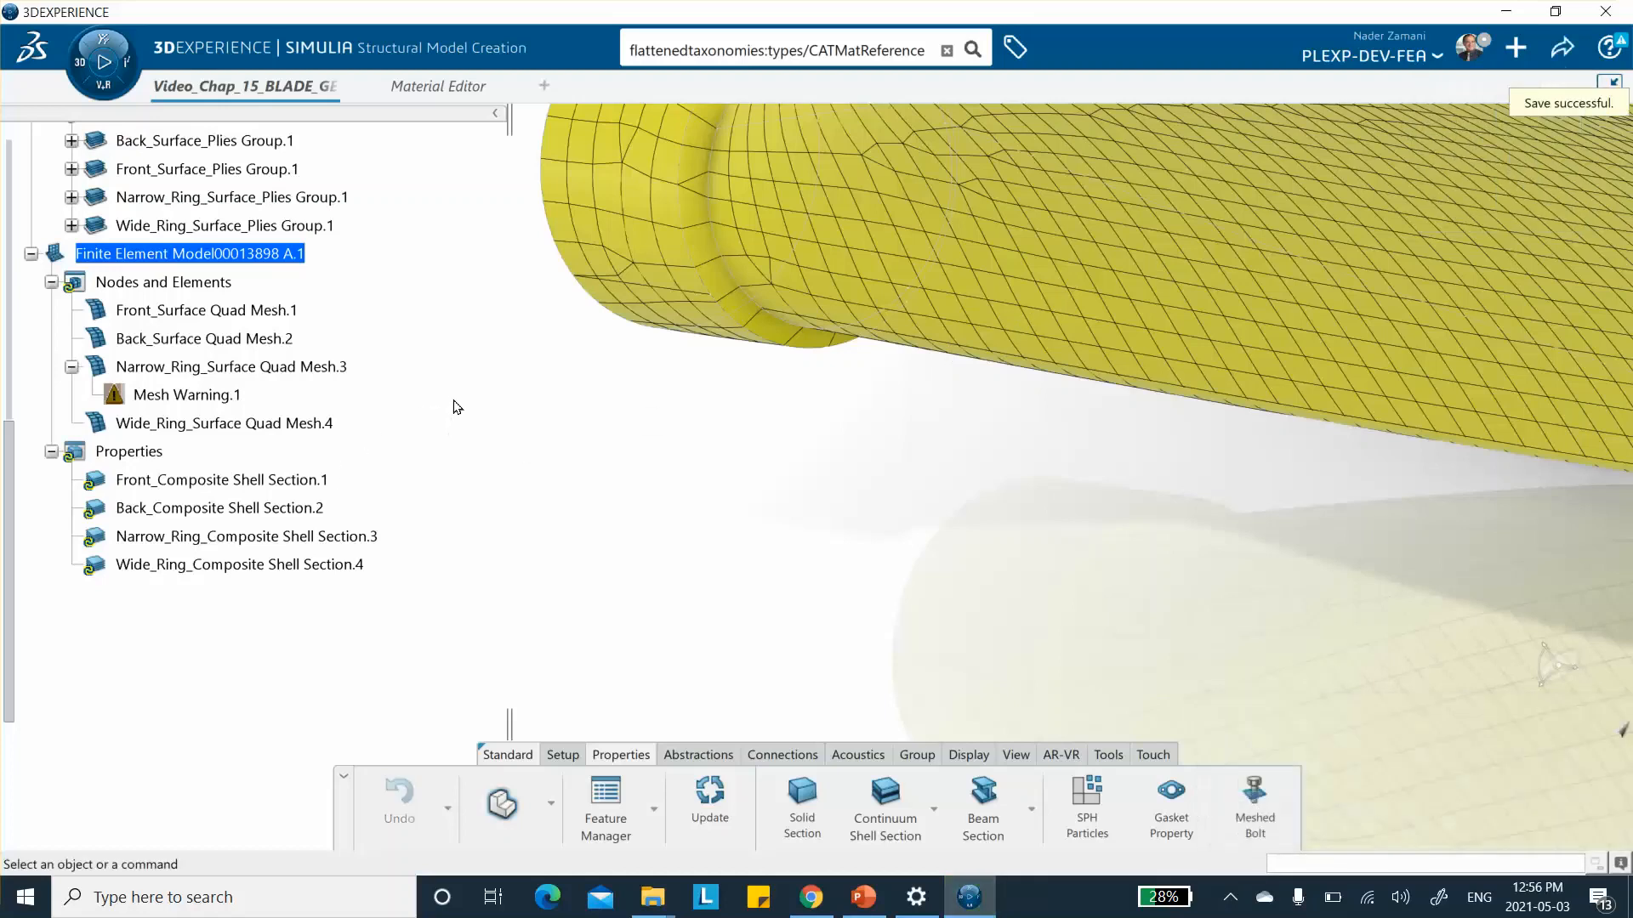
{"action": "left_click", "coordinate": [79, 64]}
{"action": "scroll", "coordinate": [276, 390], "scroll_direction": "down", "scroll_amount": 6}
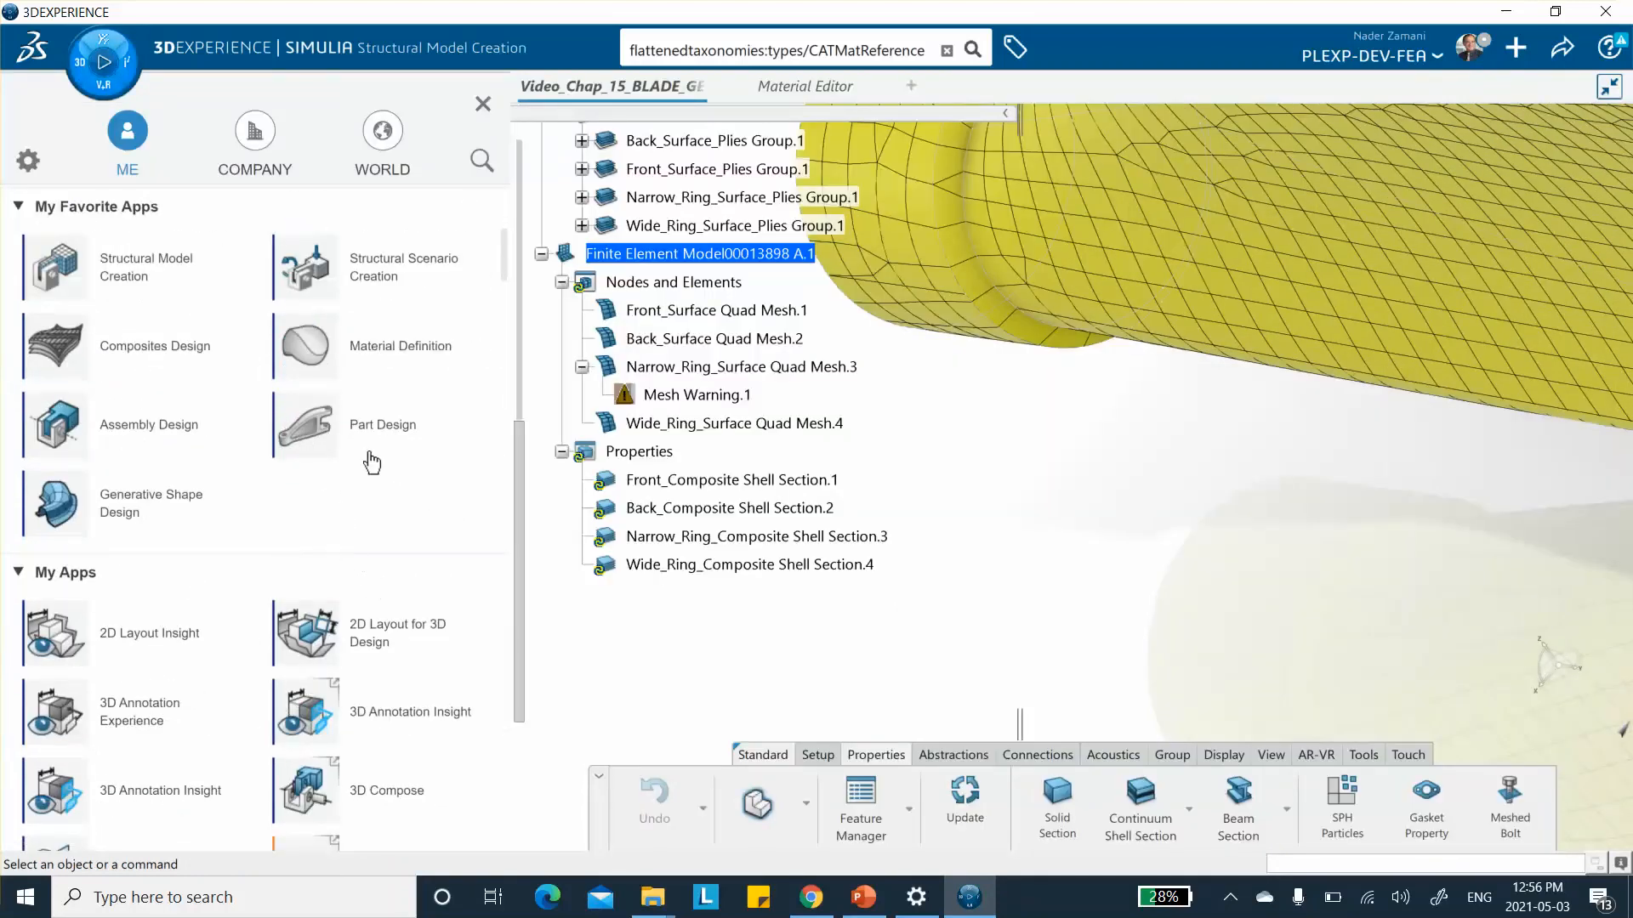
{"action": "left_click", "coordinate": [347, 269]}
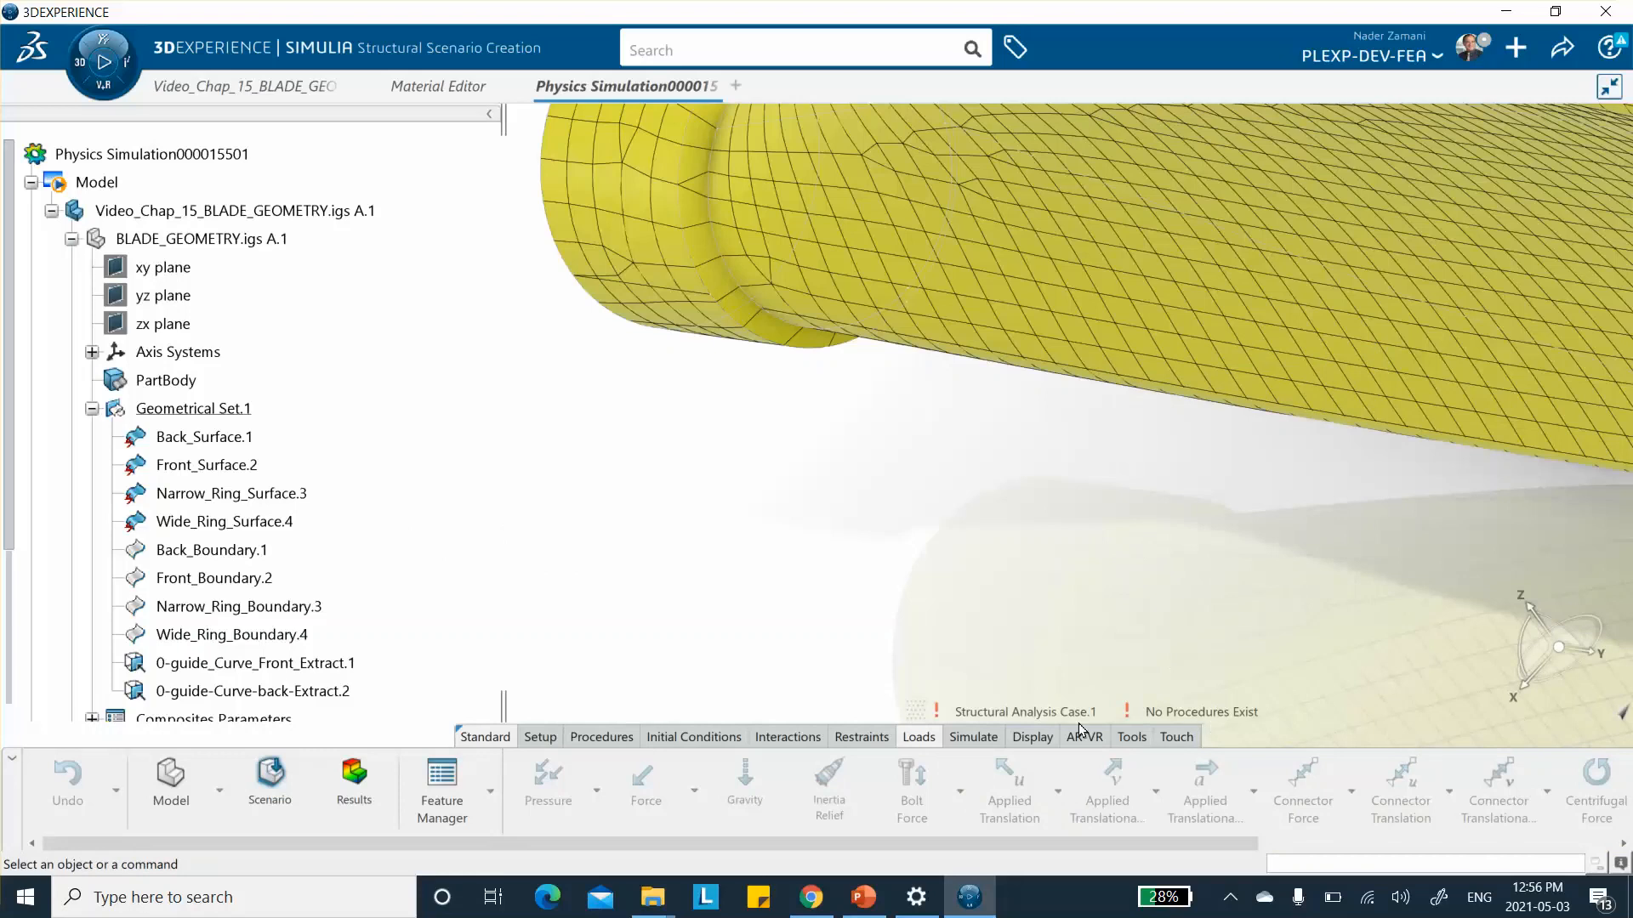
Step: Assign the blade's existing 3D finite element model to the simulation's structural analysis case
{"action": "middle_click_drag", "start_coordinate": [791, 537], "coordinate": [808, 579], "text": "ctrl"}
{"action": "middle_click_drag", "start_coordinate": [757, 452], "coordinate": [662, 378]}
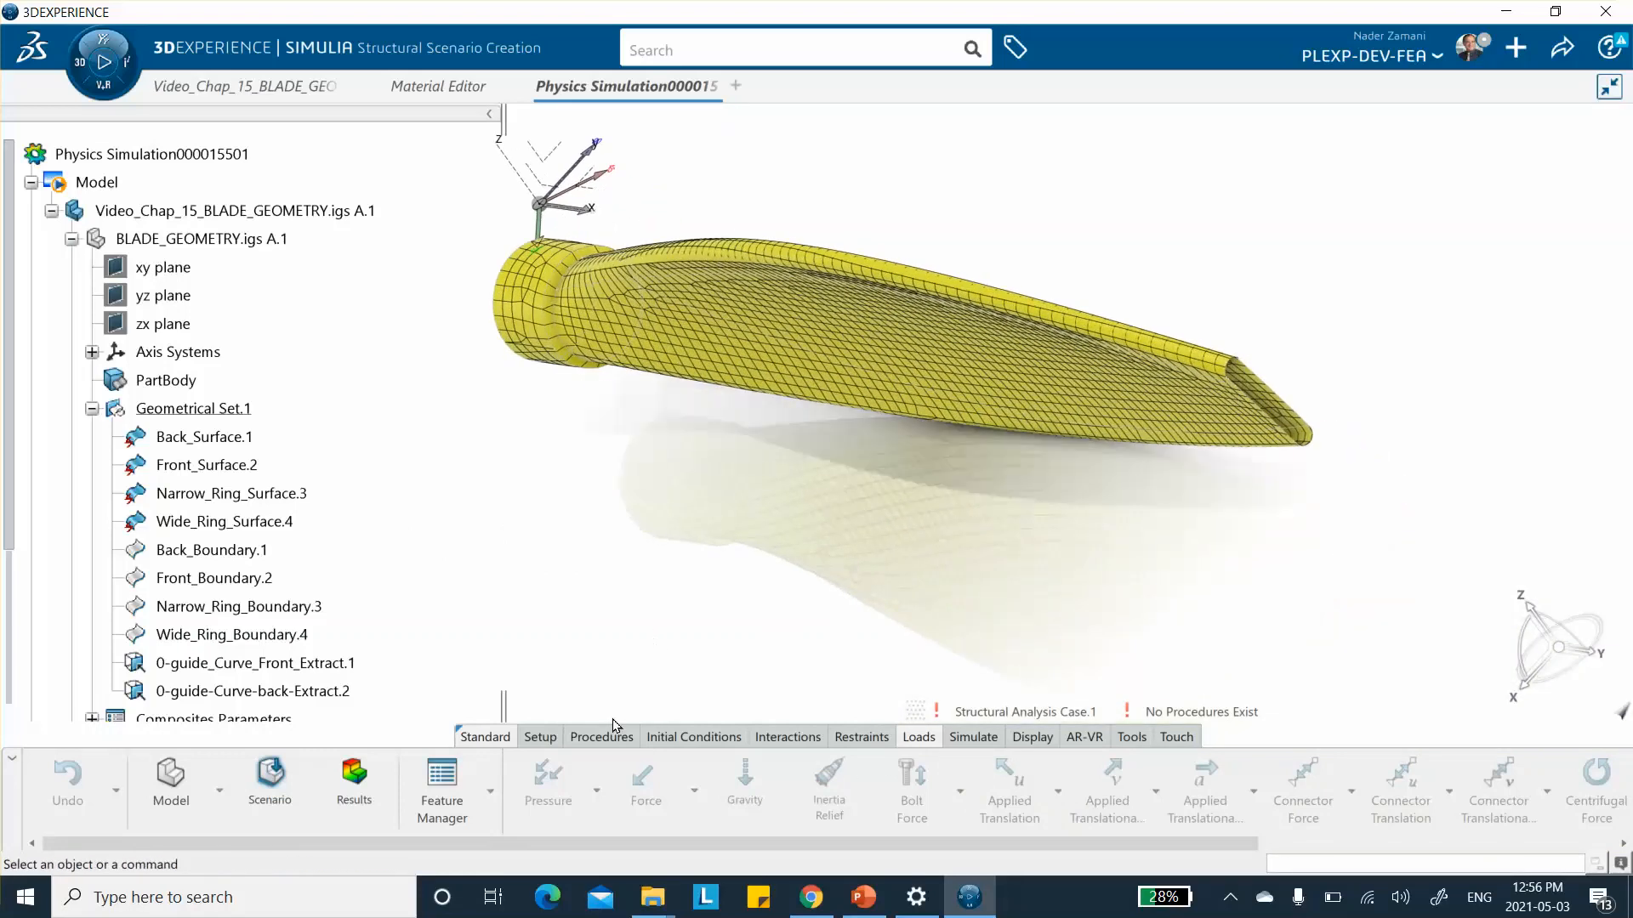
{"action": "left_click", "coordinate": [536, 737]}
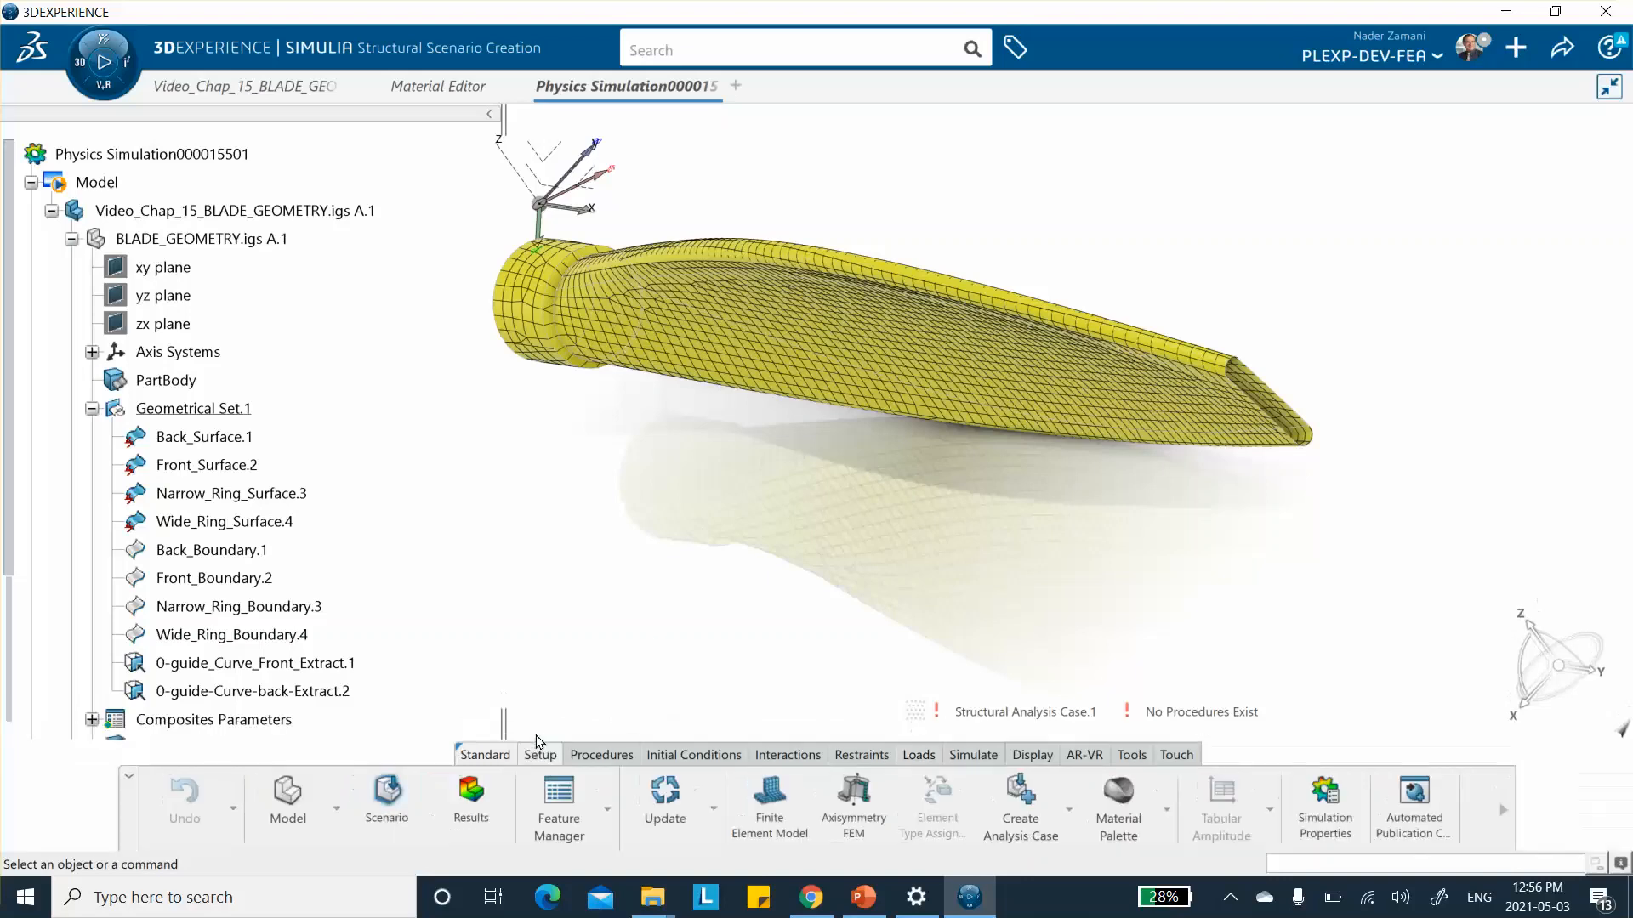
{"action": "left_click", "coordinate": [770, 805]}
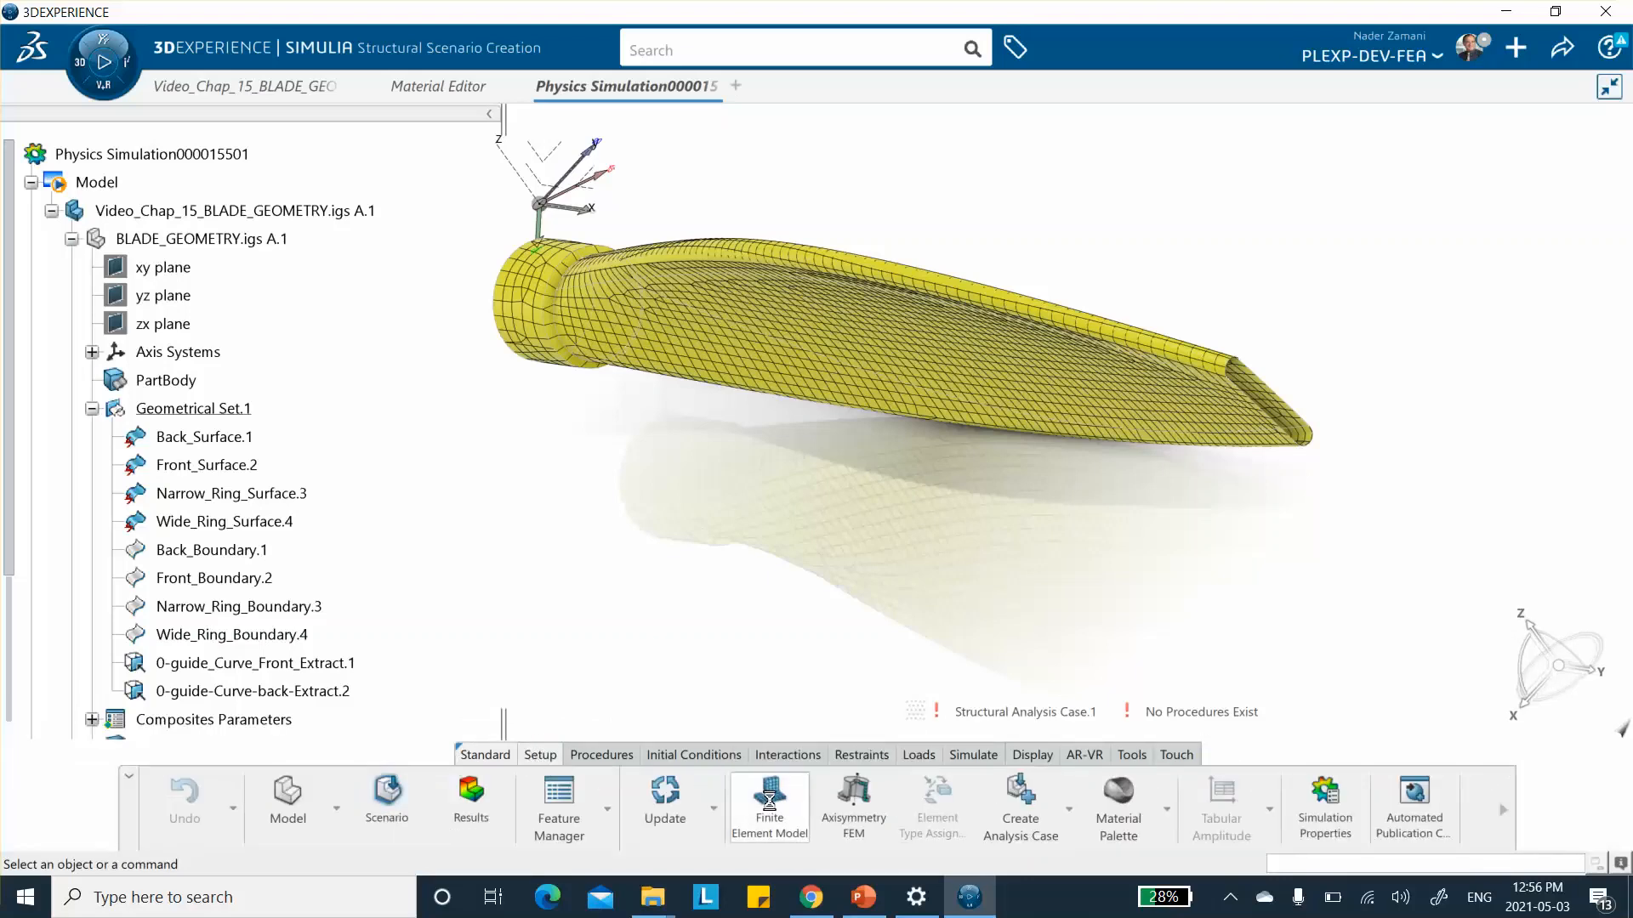
{"action": "left_click", "coordinate": [634, 415]}
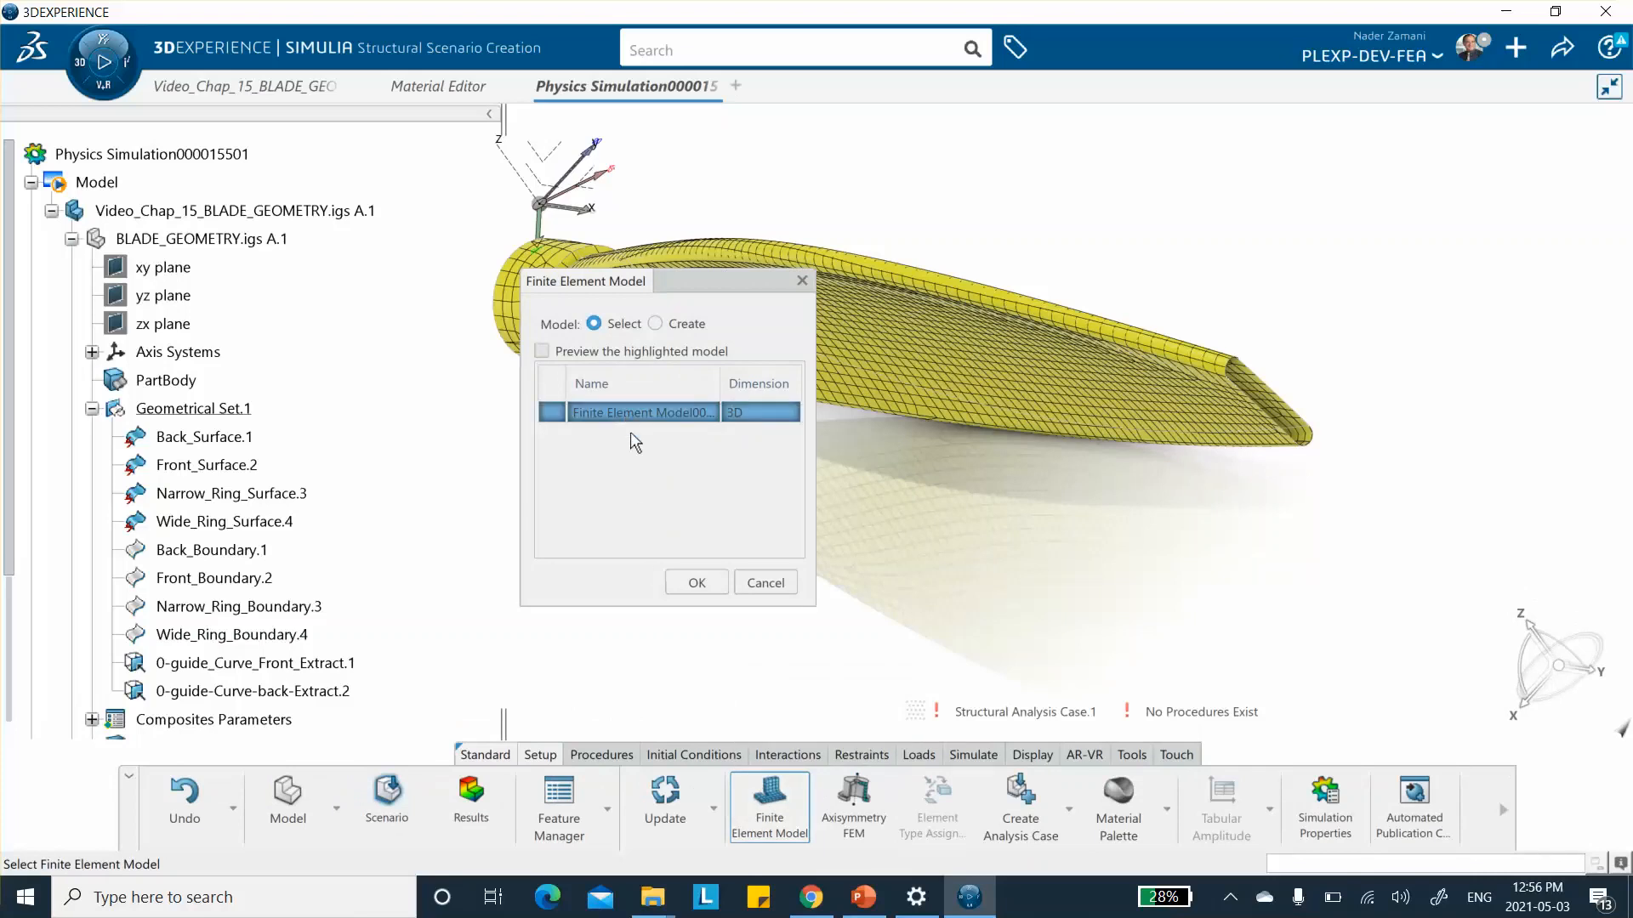
{"action": "left_click", "coordinate": [696, 583]}
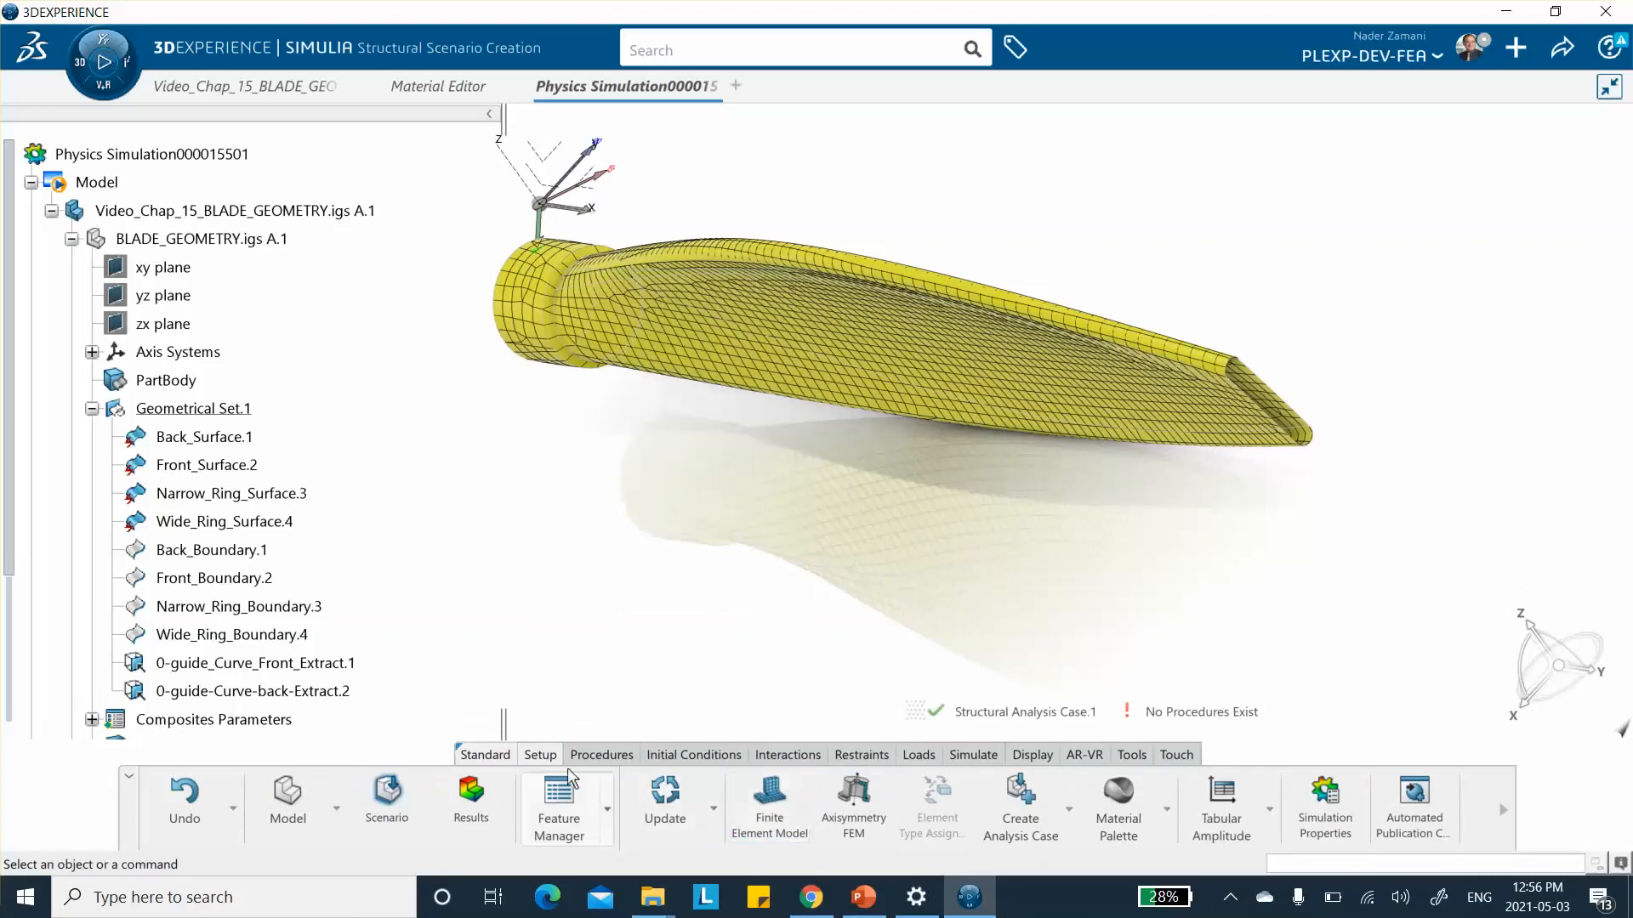
Step: Add a static step with a 1 s step time, automatic time incrementation and no geometric nonlinearity
{"action": "left_click", "coordinate": [601, 754]}
{"action": "left_click", "coordinate": [812, 795]}
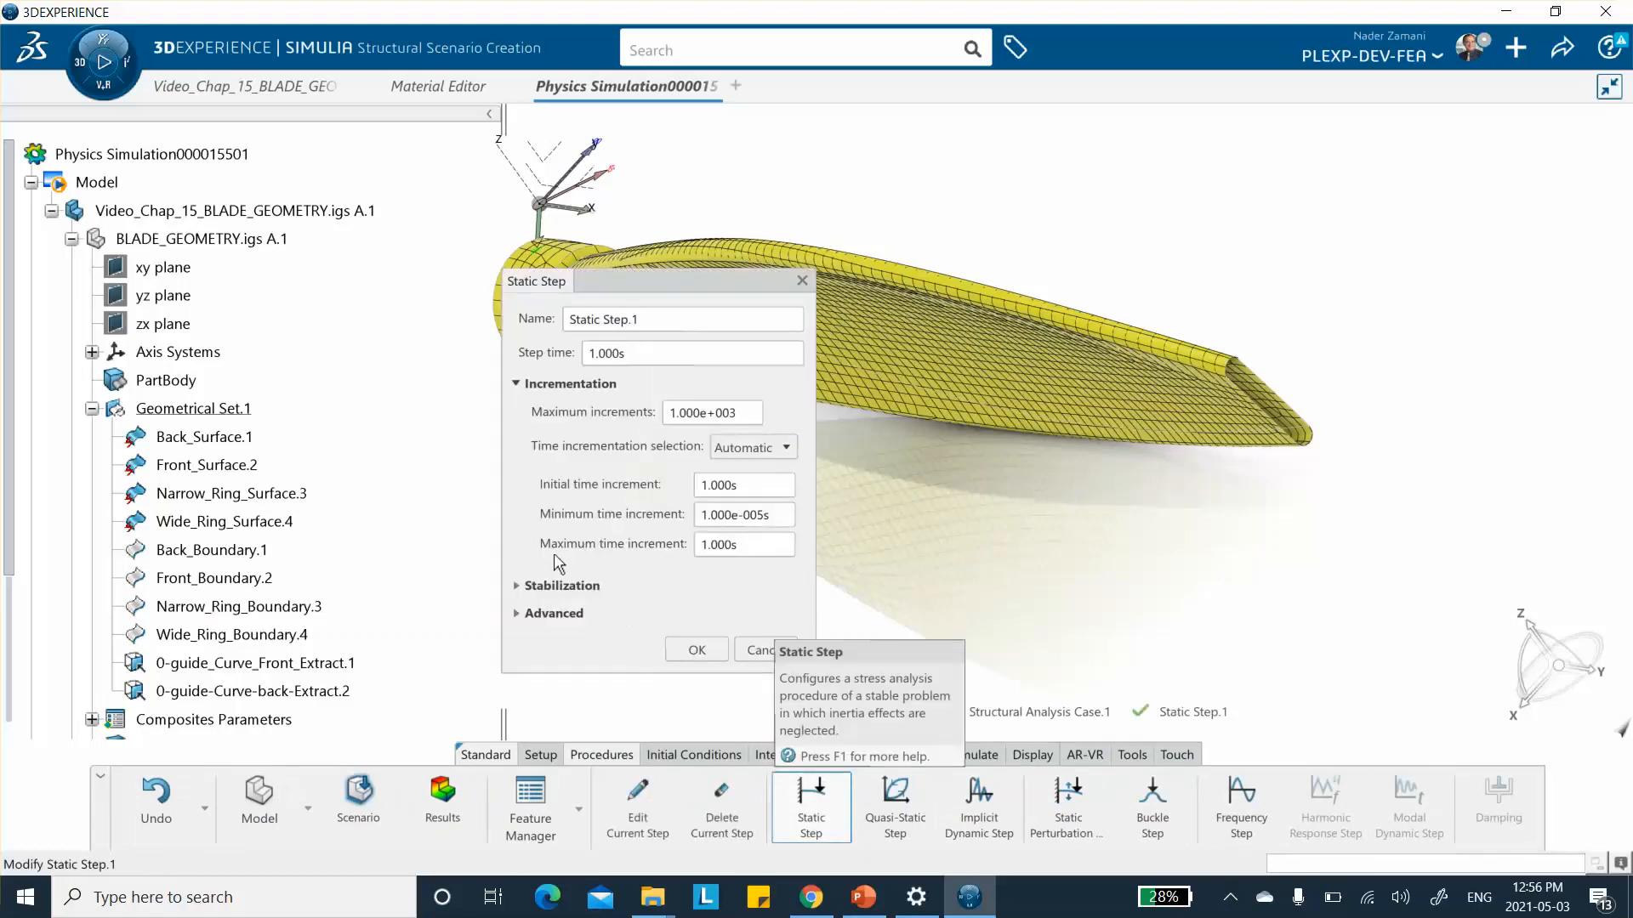
{"action": "left_click", "coordinate": [517, 613]}
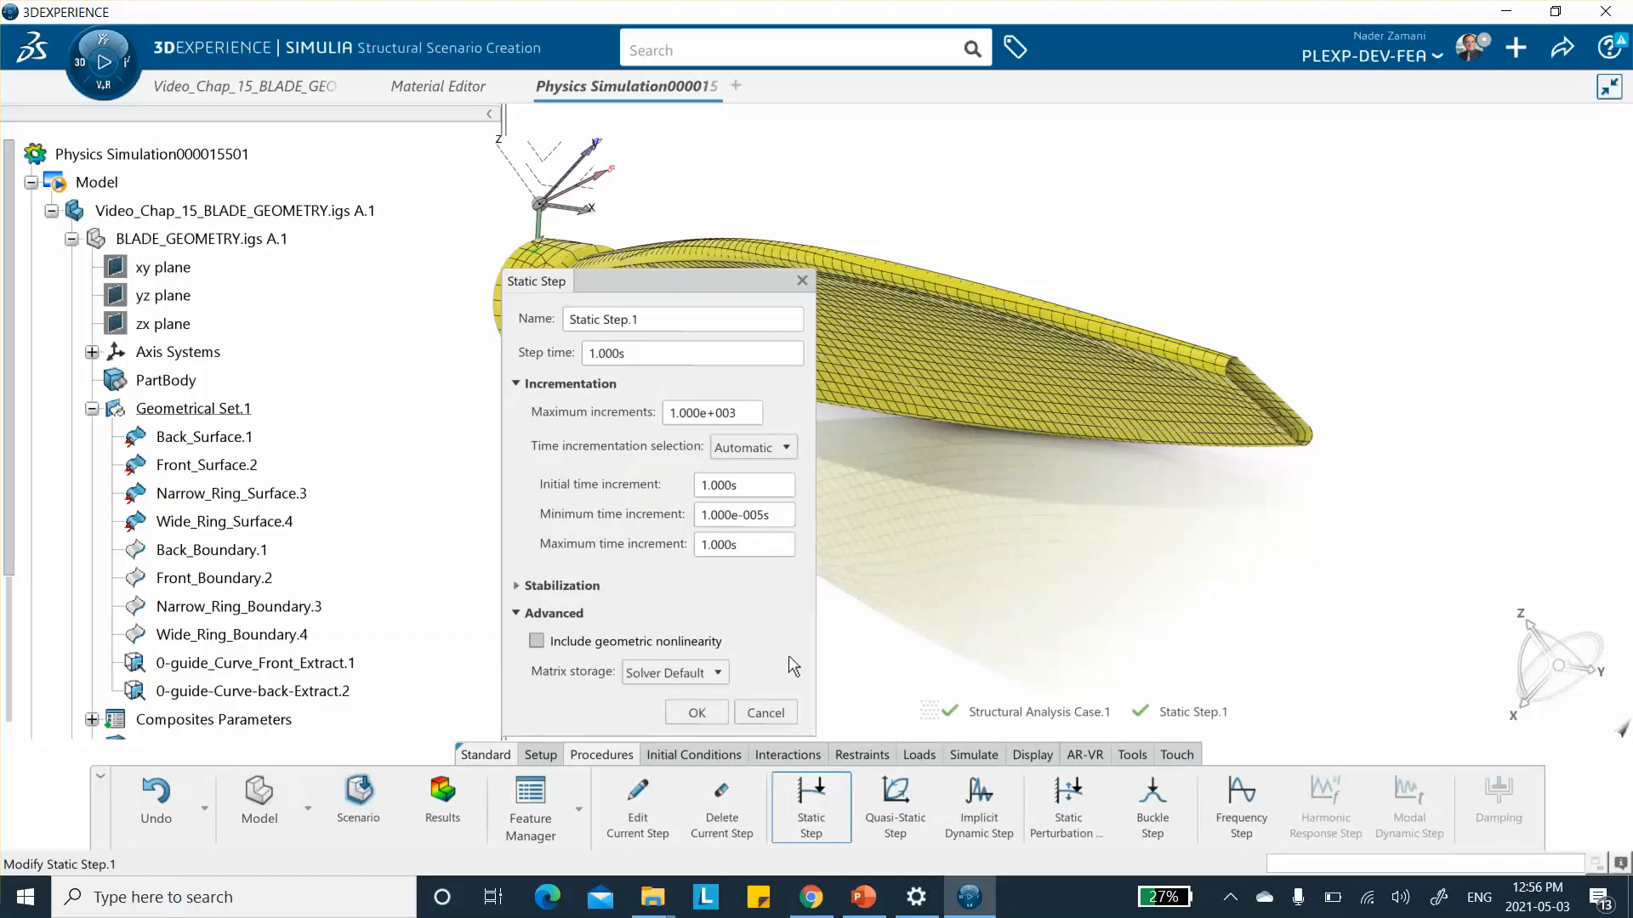
{"action": "key", "text": "Return"}
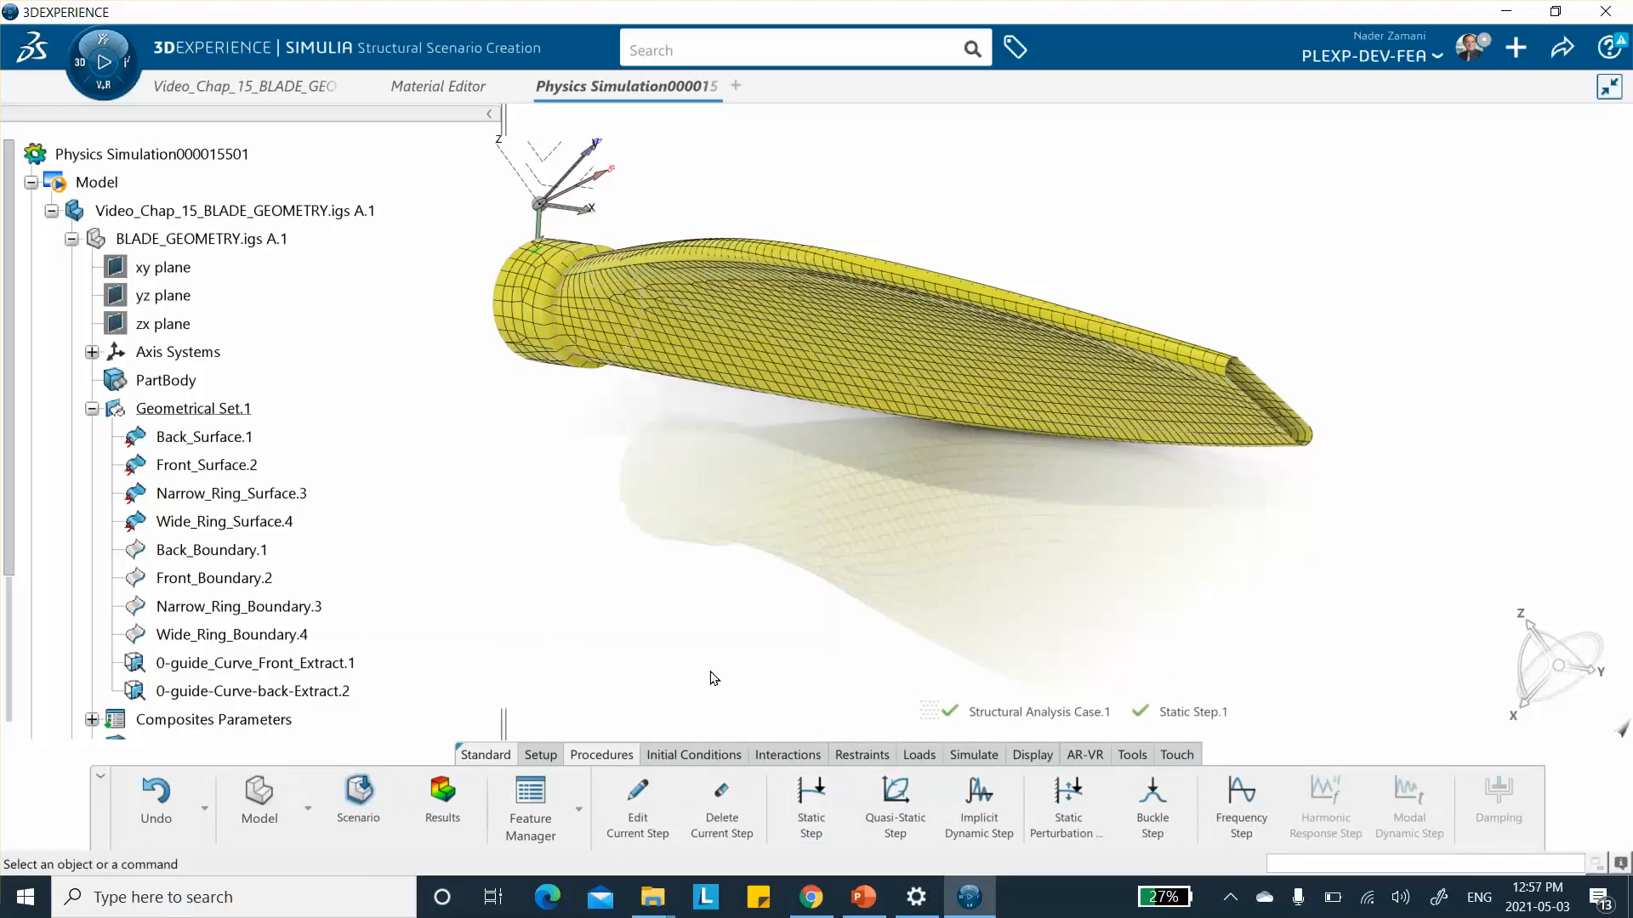
Step: Hide the Stacking(Engineering) object of the blade geometry
{"action": "middle_click_drag", "start_coordinate": [679, 502], "coordinate": [784, 538]}
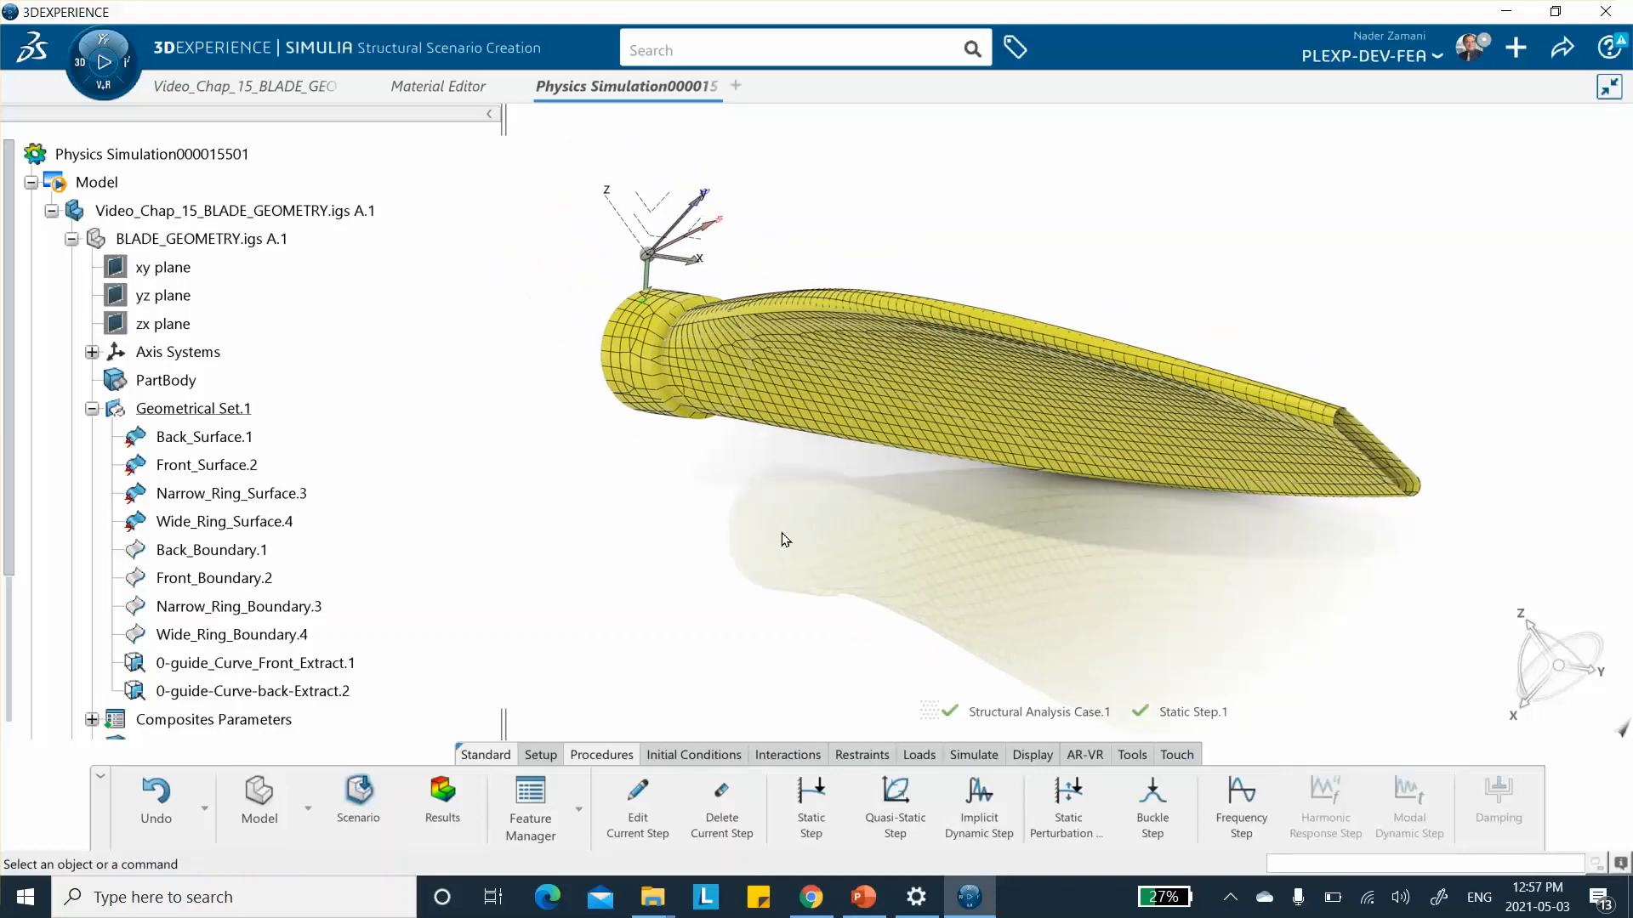
{"action": "scroll", "coordinate": [328, 340], "scroll_direction": "down", "scroll_amount": 2}
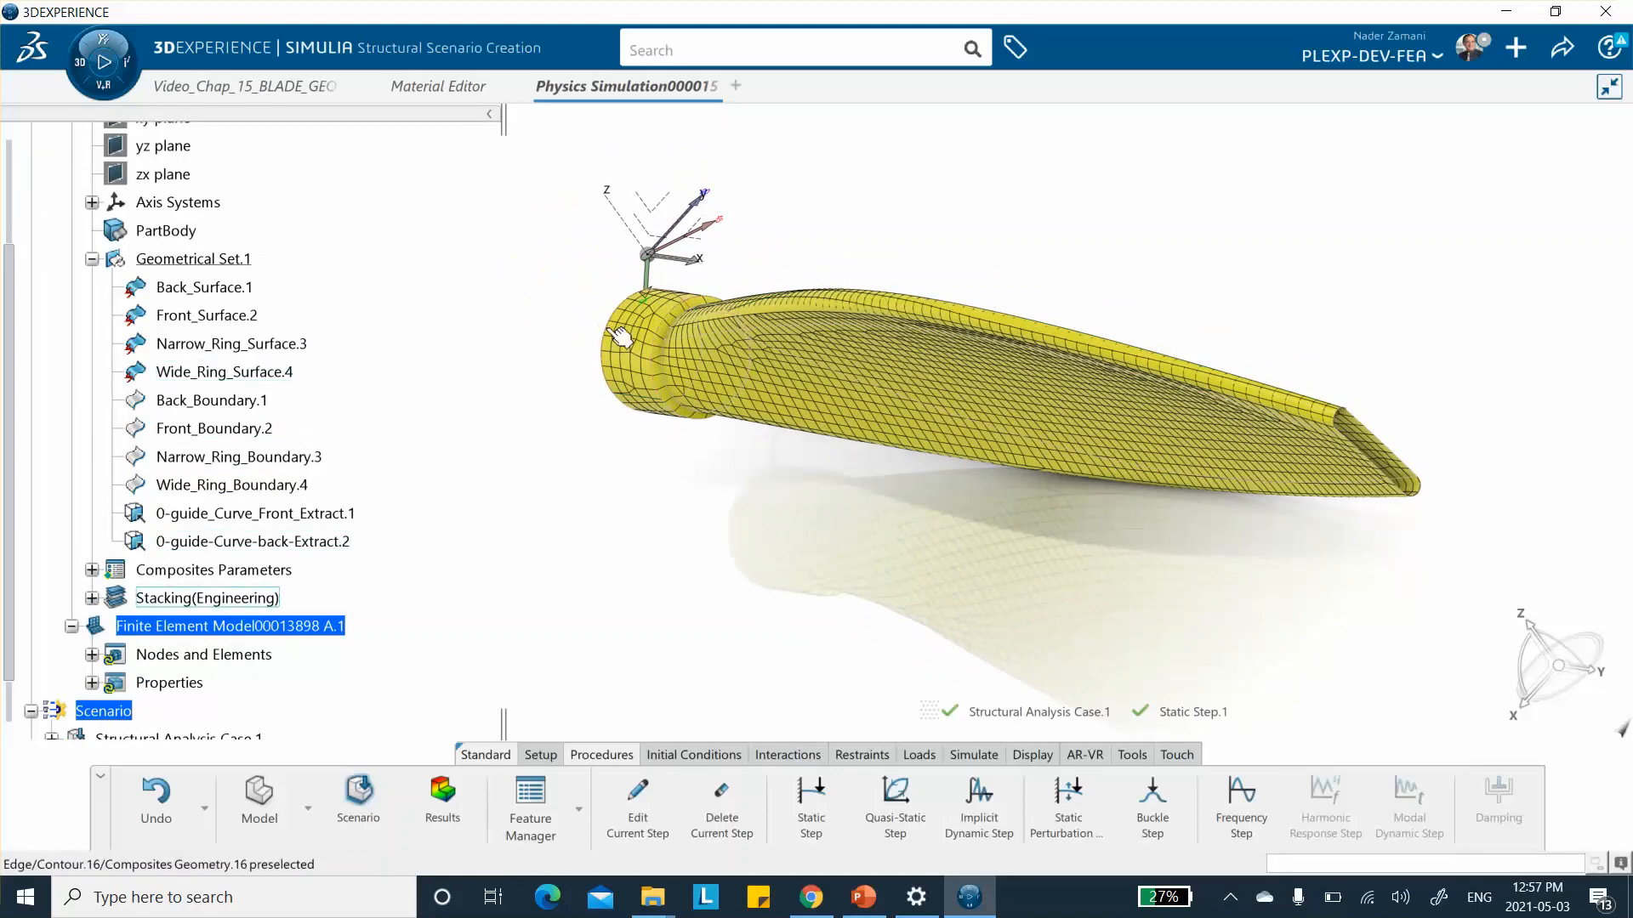
{"action": "right_click", "coordinate": [179, 602]}
{"action": "mouse_move", "coordinate": [250, 587]}
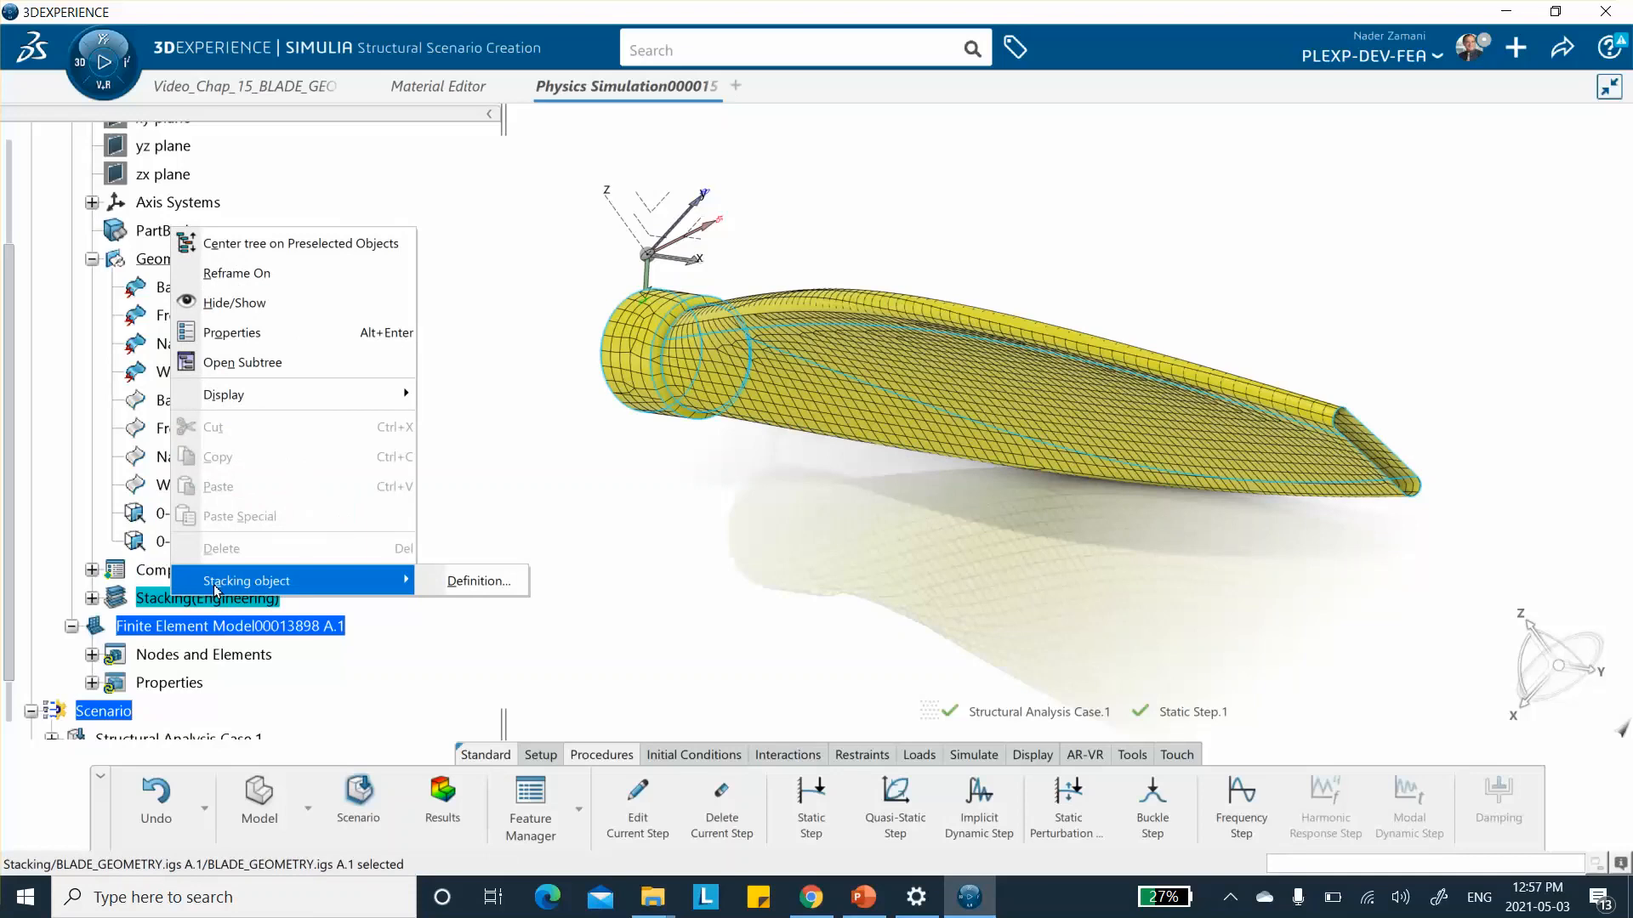
{"action": "left_click", "coordinate": [266, 307]}
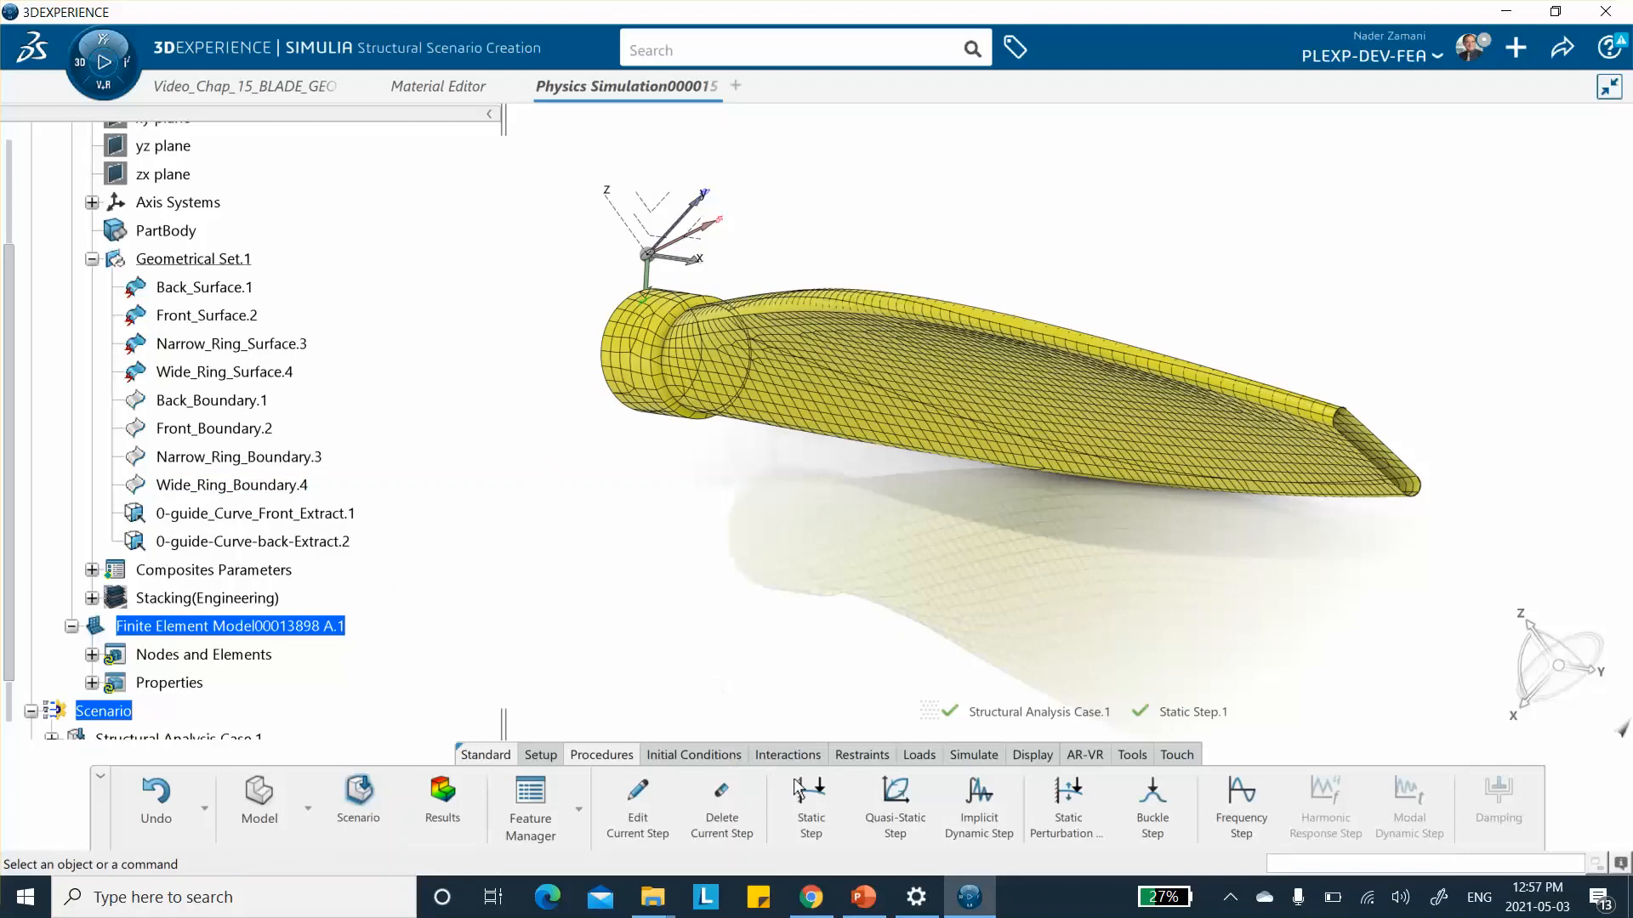
Step: Clamp the two edges around the open end of the blade root's wide ring
{"action": "left_click", "coordinate": [861, 755]}
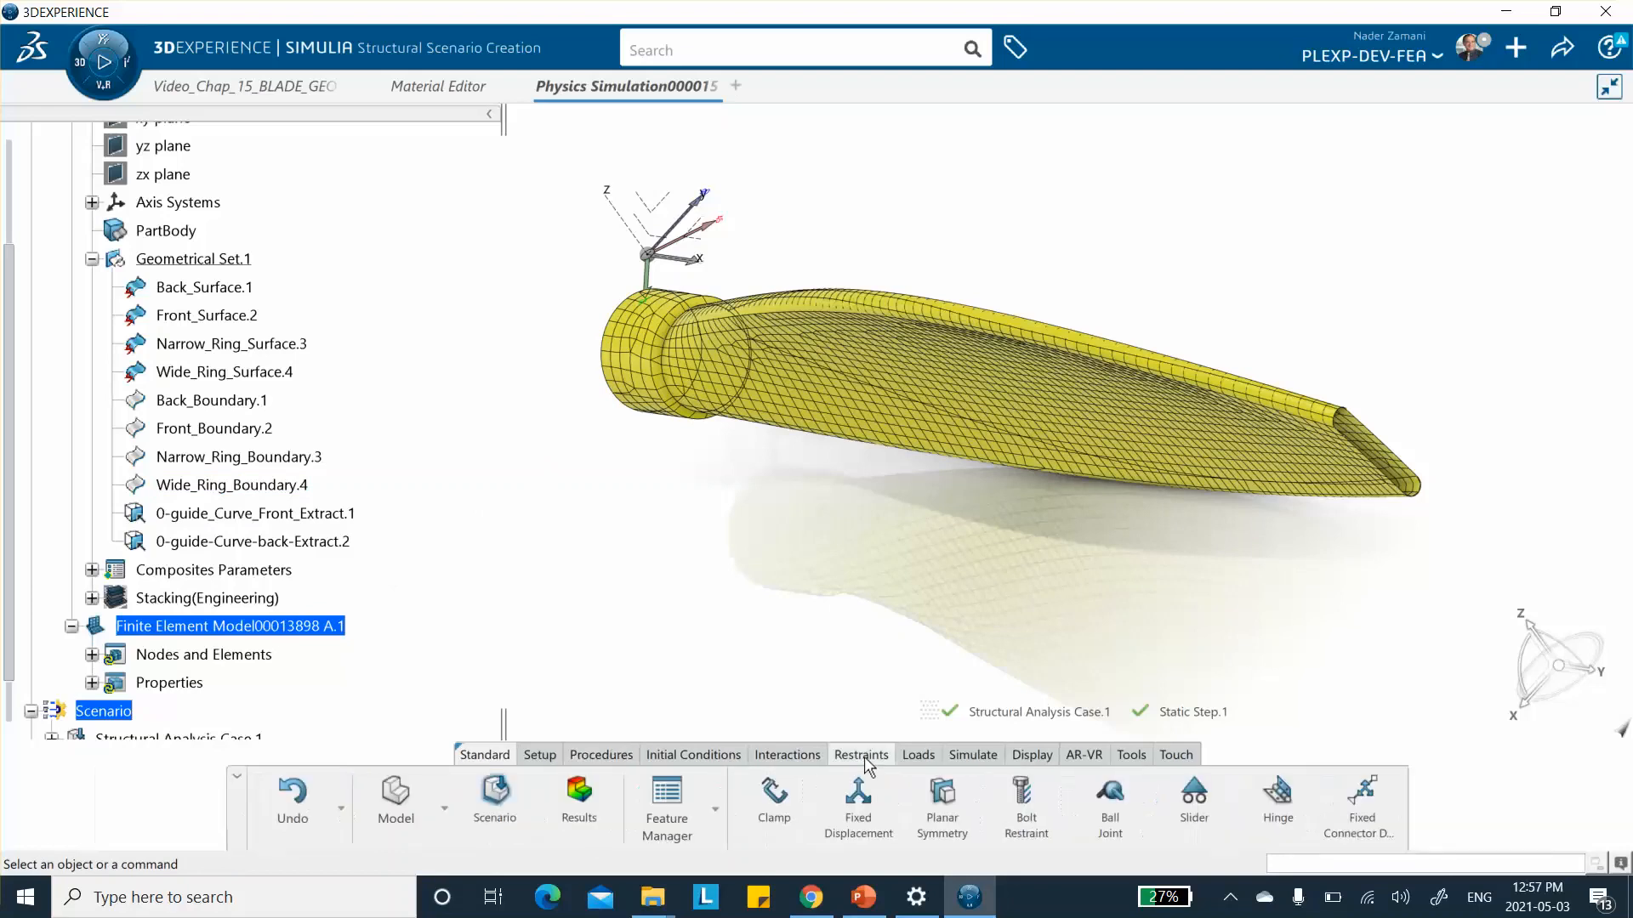
{"action": "left_click", "coordinate": [773, 799]}
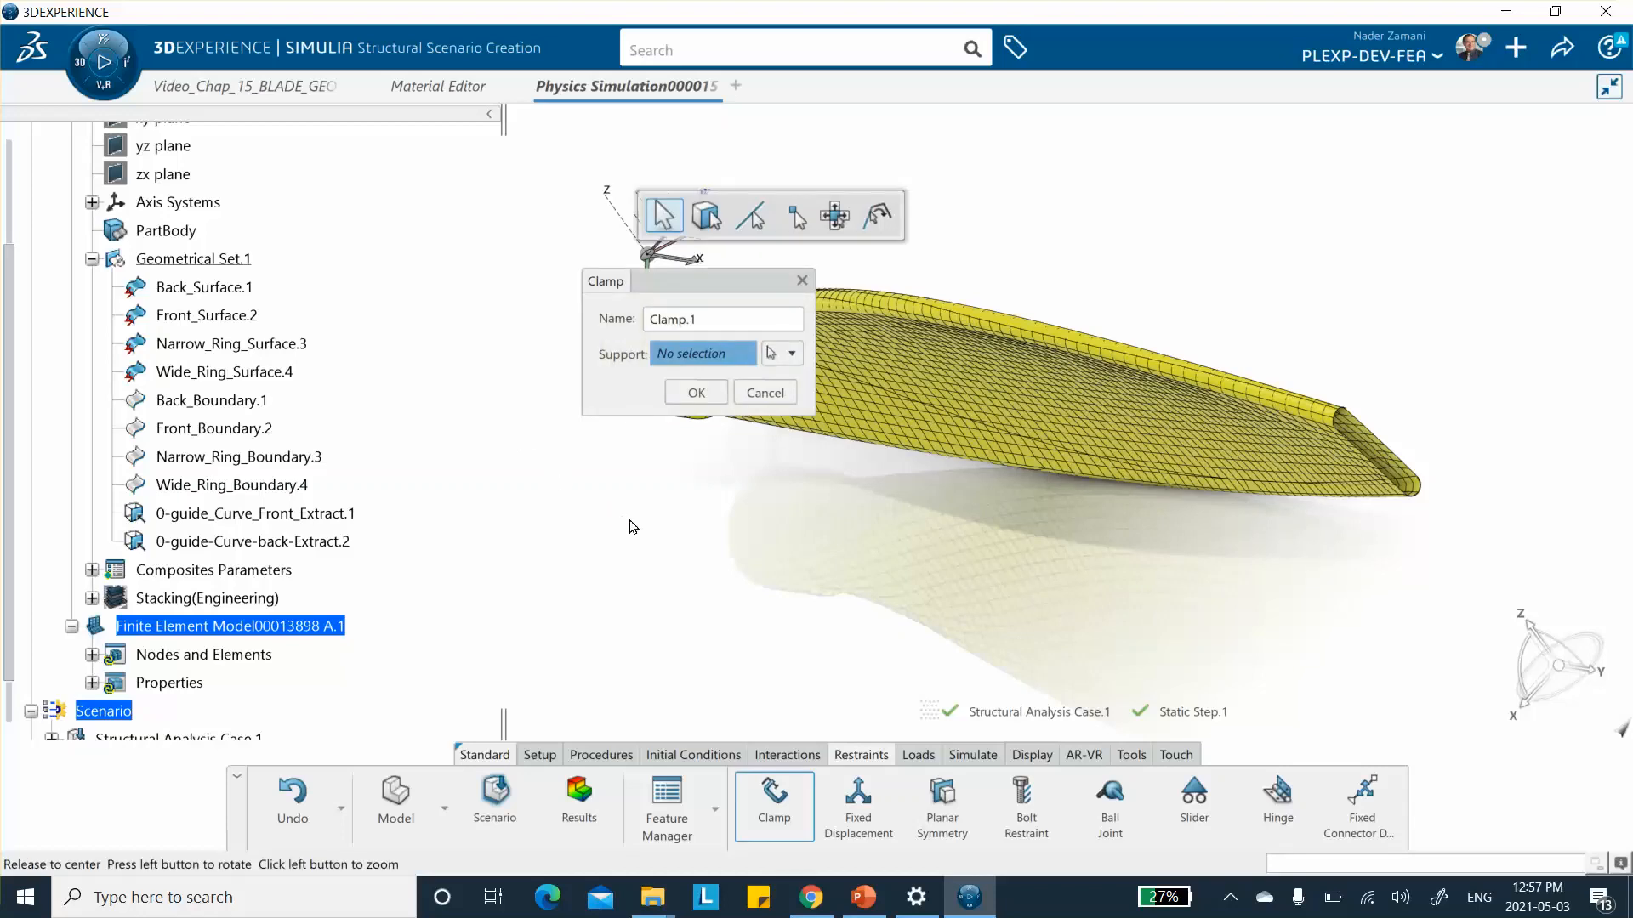
{"action": "middle_click_drag", "start_coordinate": [665, 544], "coordinate": [969, 554]}
{"action": "middle_click_drag", "start_coordinate": [1150, 559], "coordinate": [1248, 563]}
{"action": "middle_click_drag", "start_coordinate": [829, 605], "coordinate": [850, 565]}
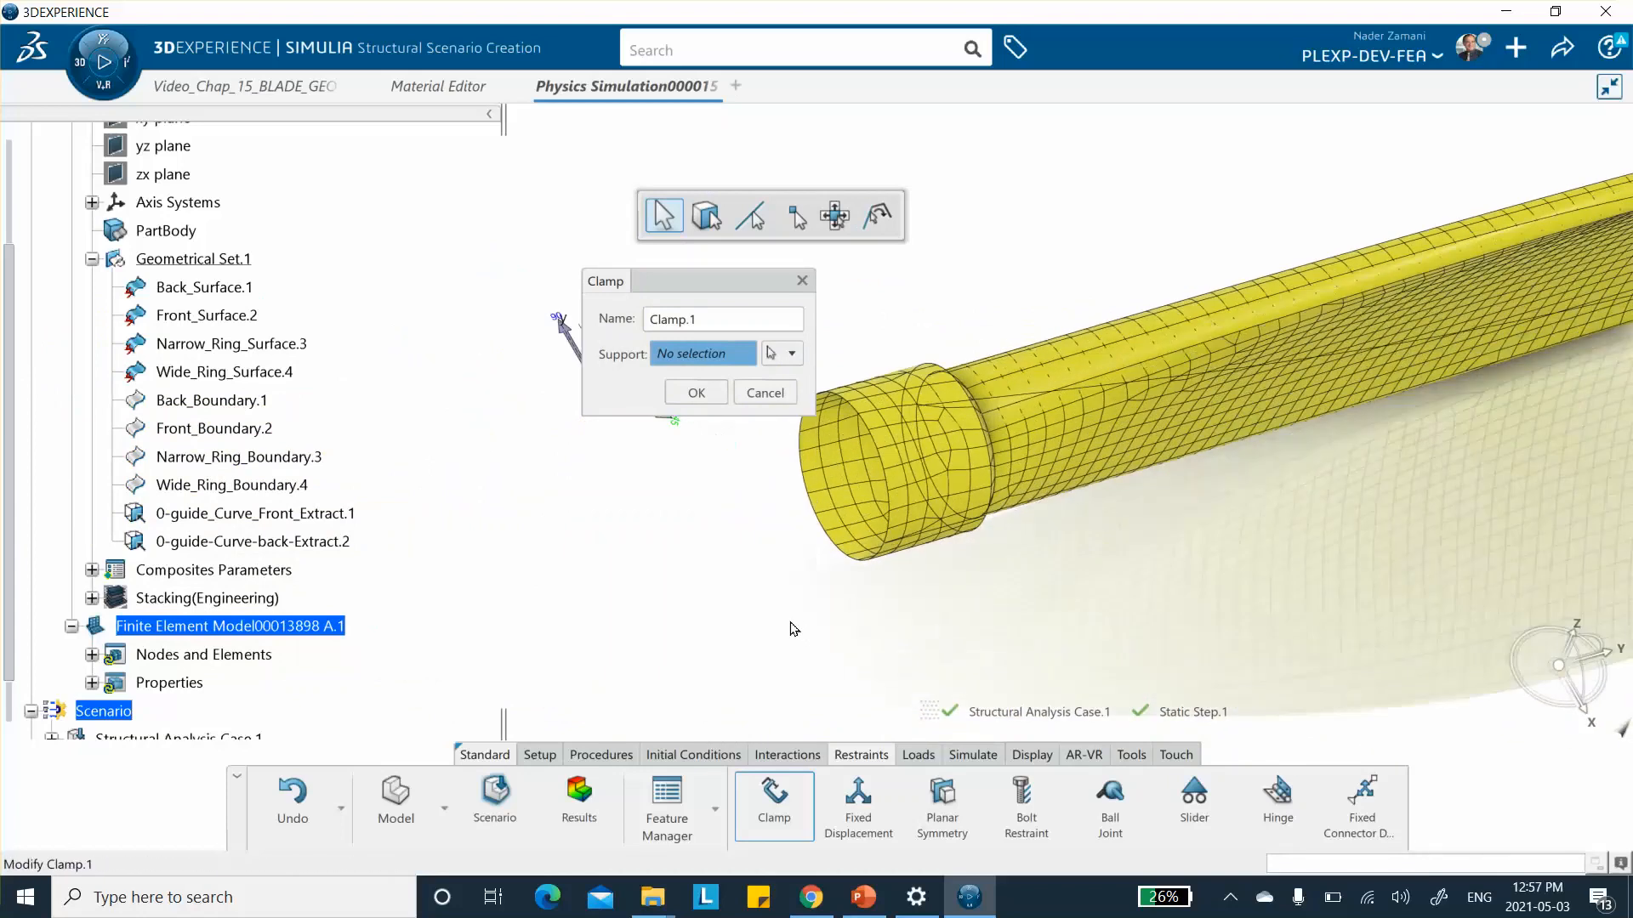
{"action": "left_click", "coordinate": [804, 478]}
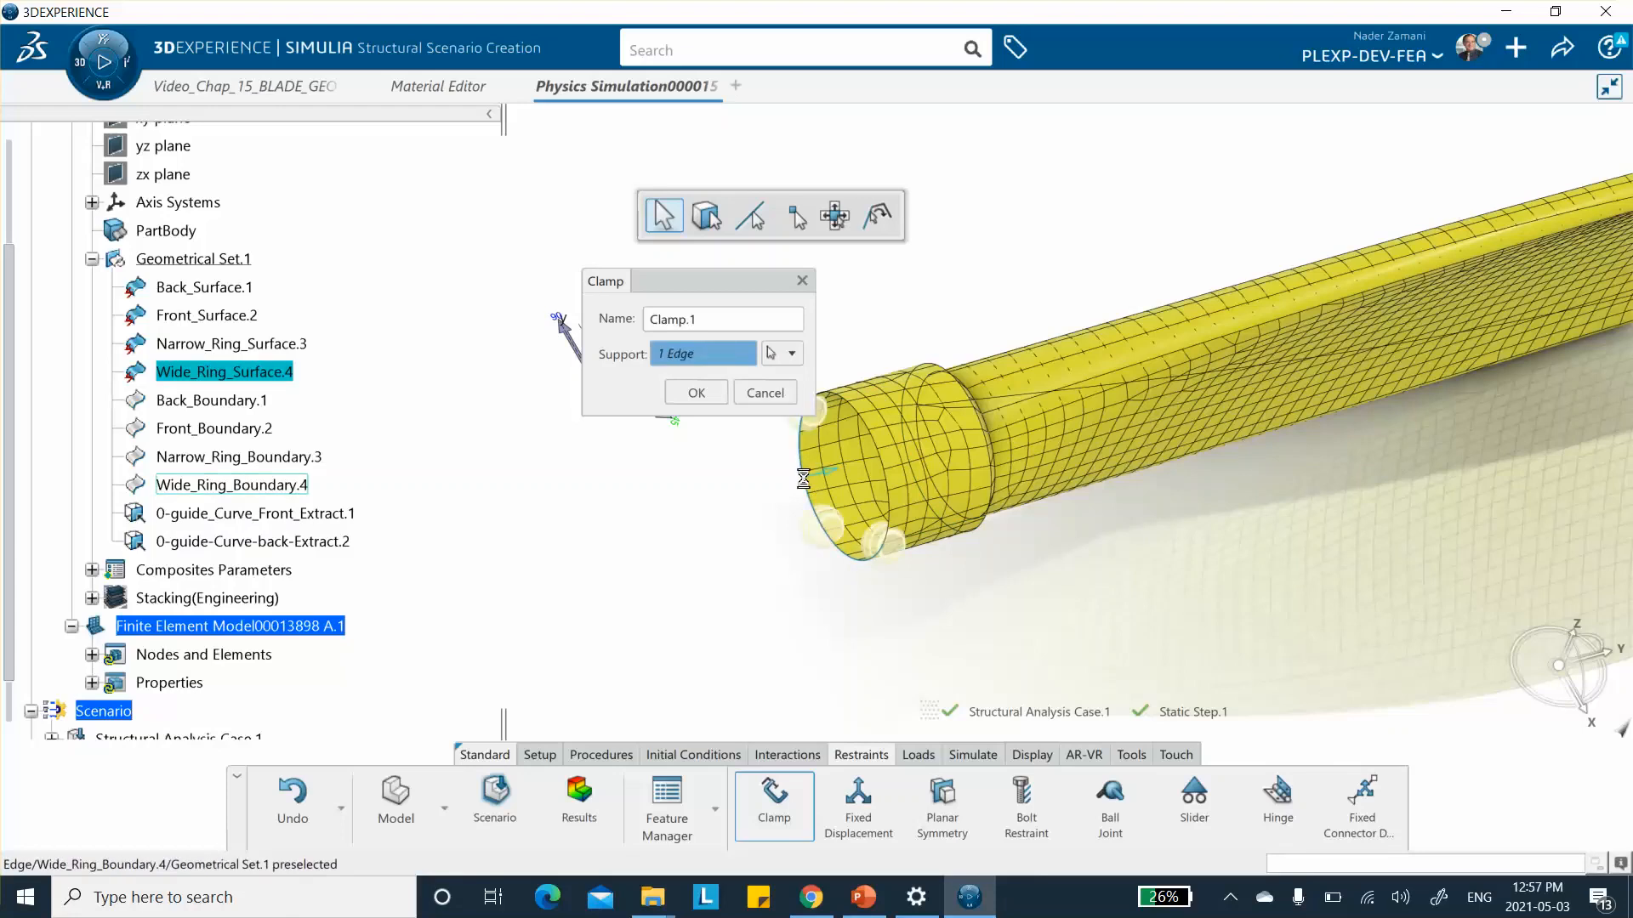
{"action": "left_click", "coordinate": [889, 457]}
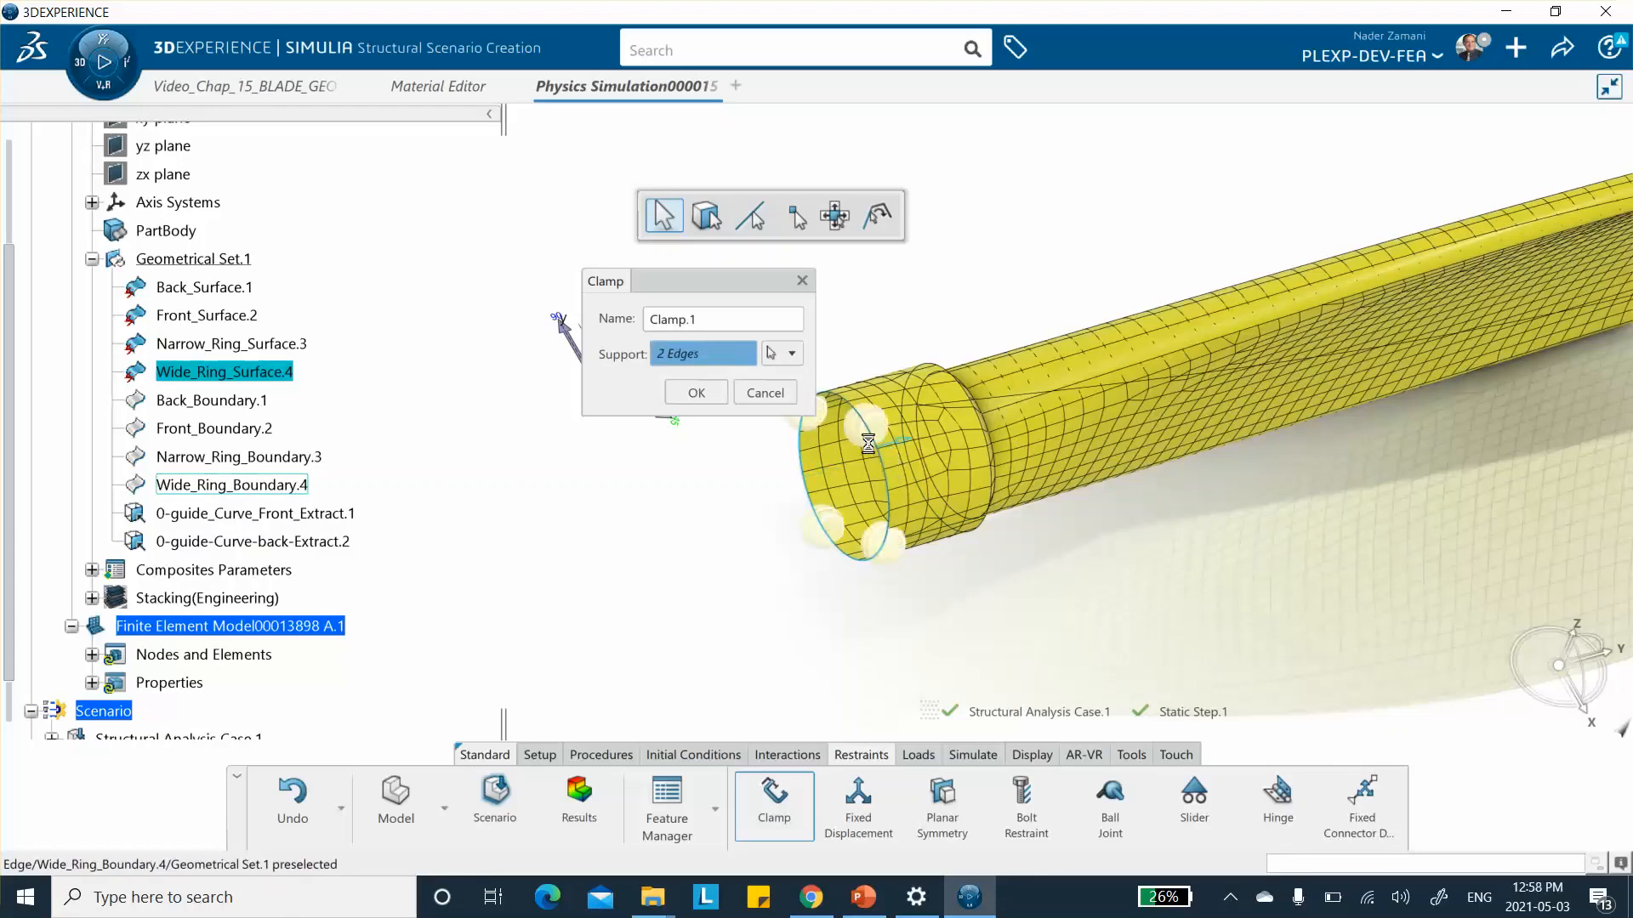
{"action": "left_click", "coordinate": [696, 393]}
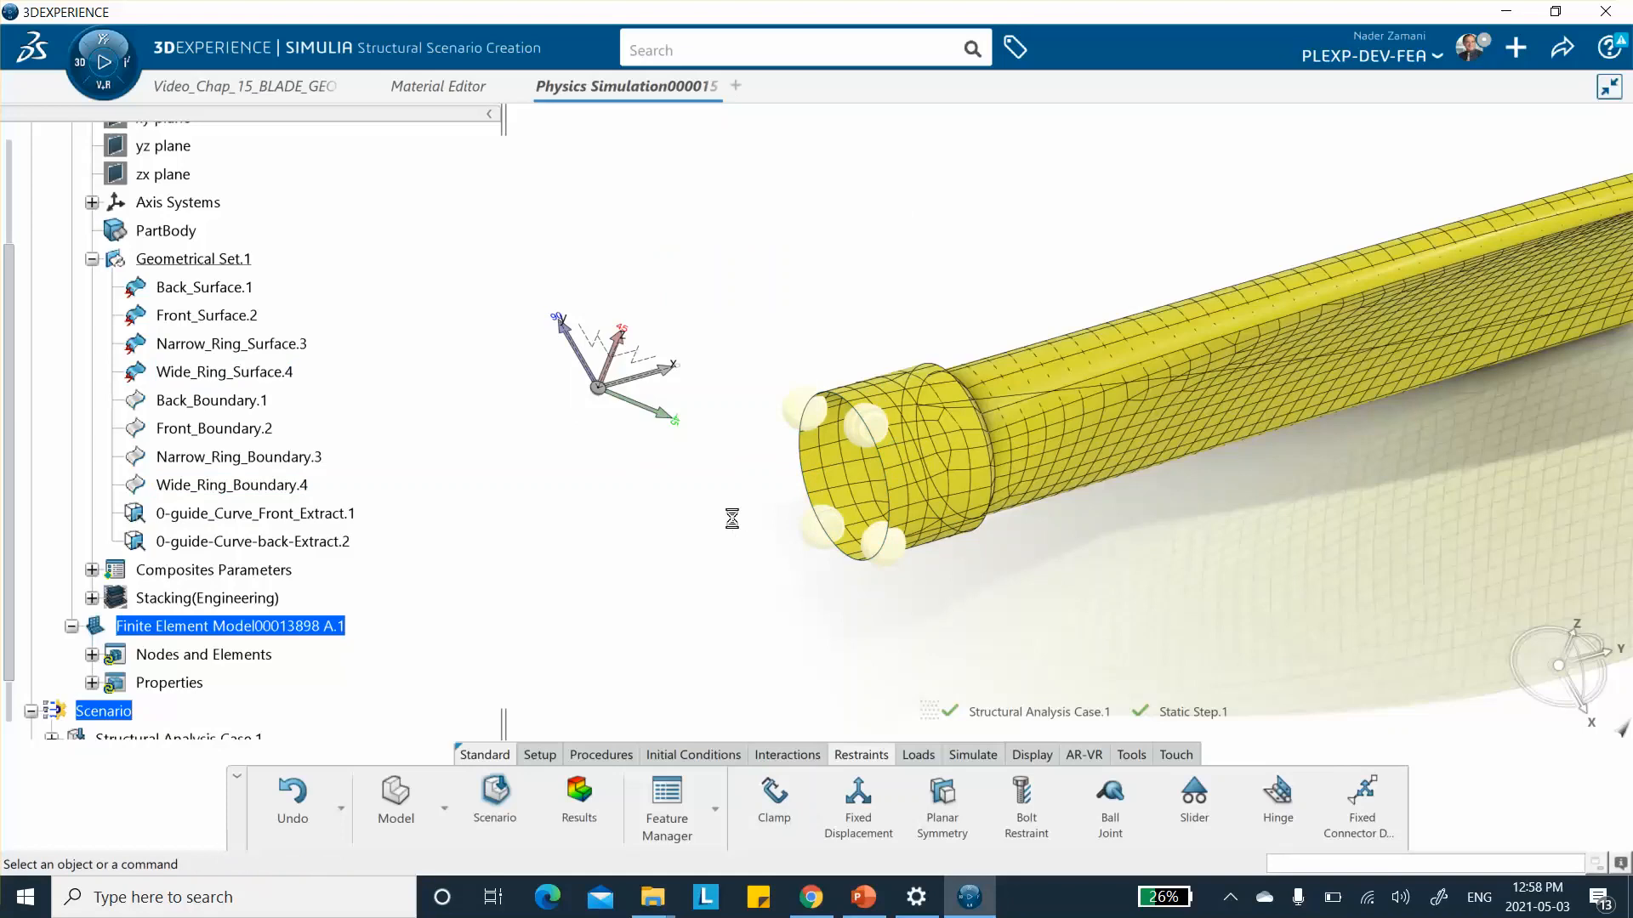
Step: Hide the blade's Composites Parameters, including the ply rosettes beside the blade root
{"action": "right_click", "coordinate": [605, 382]}
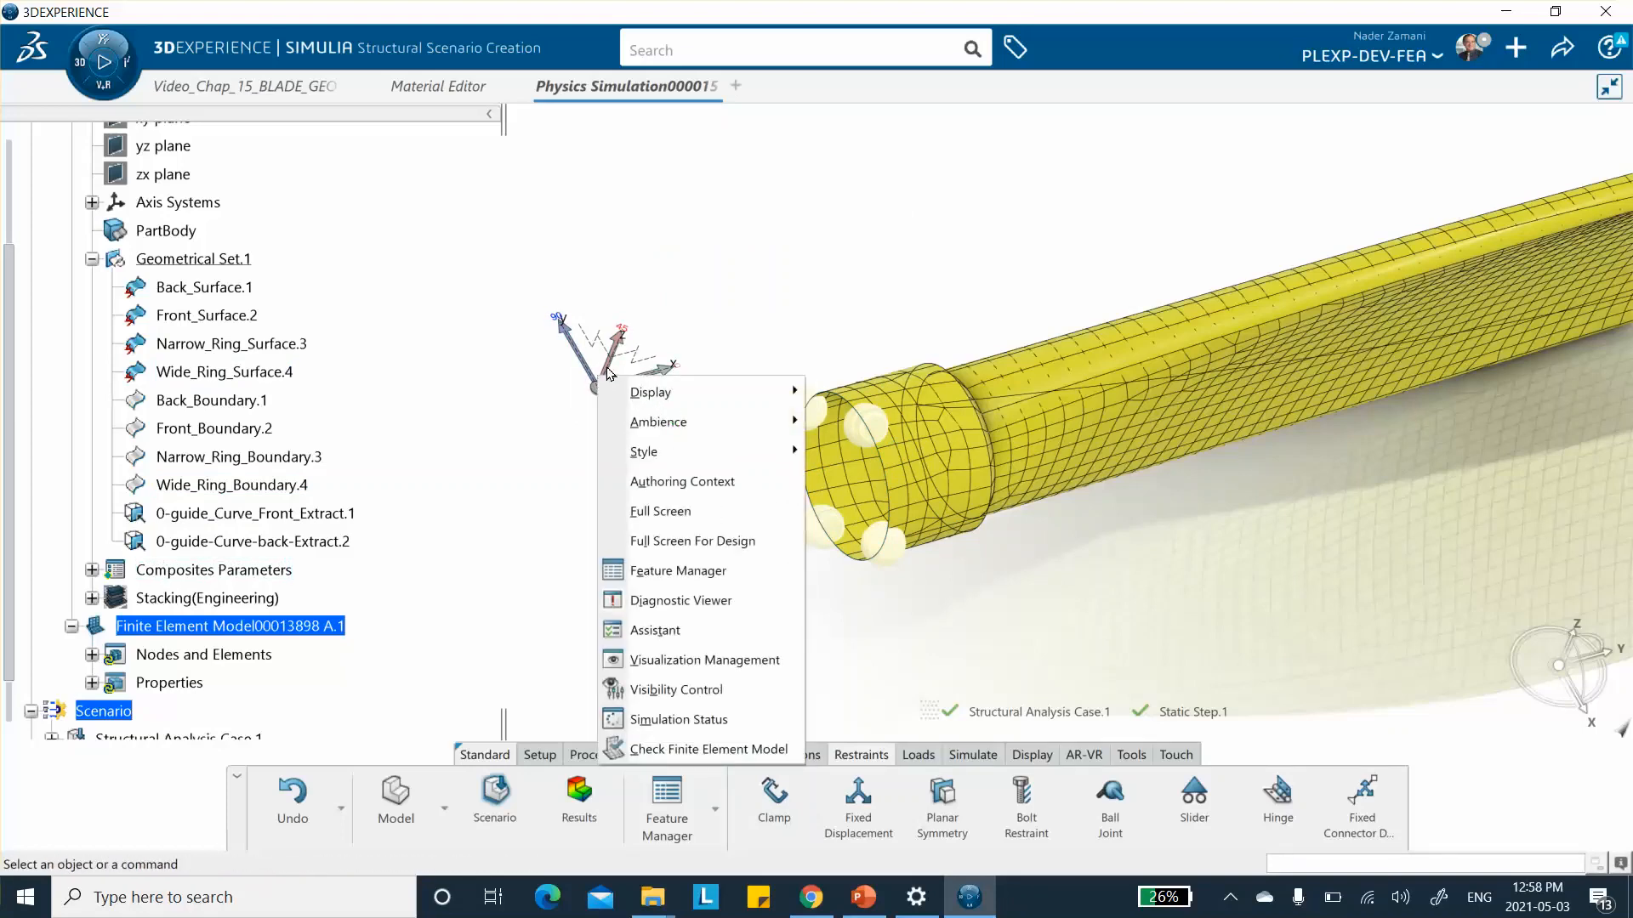
{"action": "right_click", "coordinate": [612, 374]}
{"action": "left_click", "coordinate": [652, 444]}
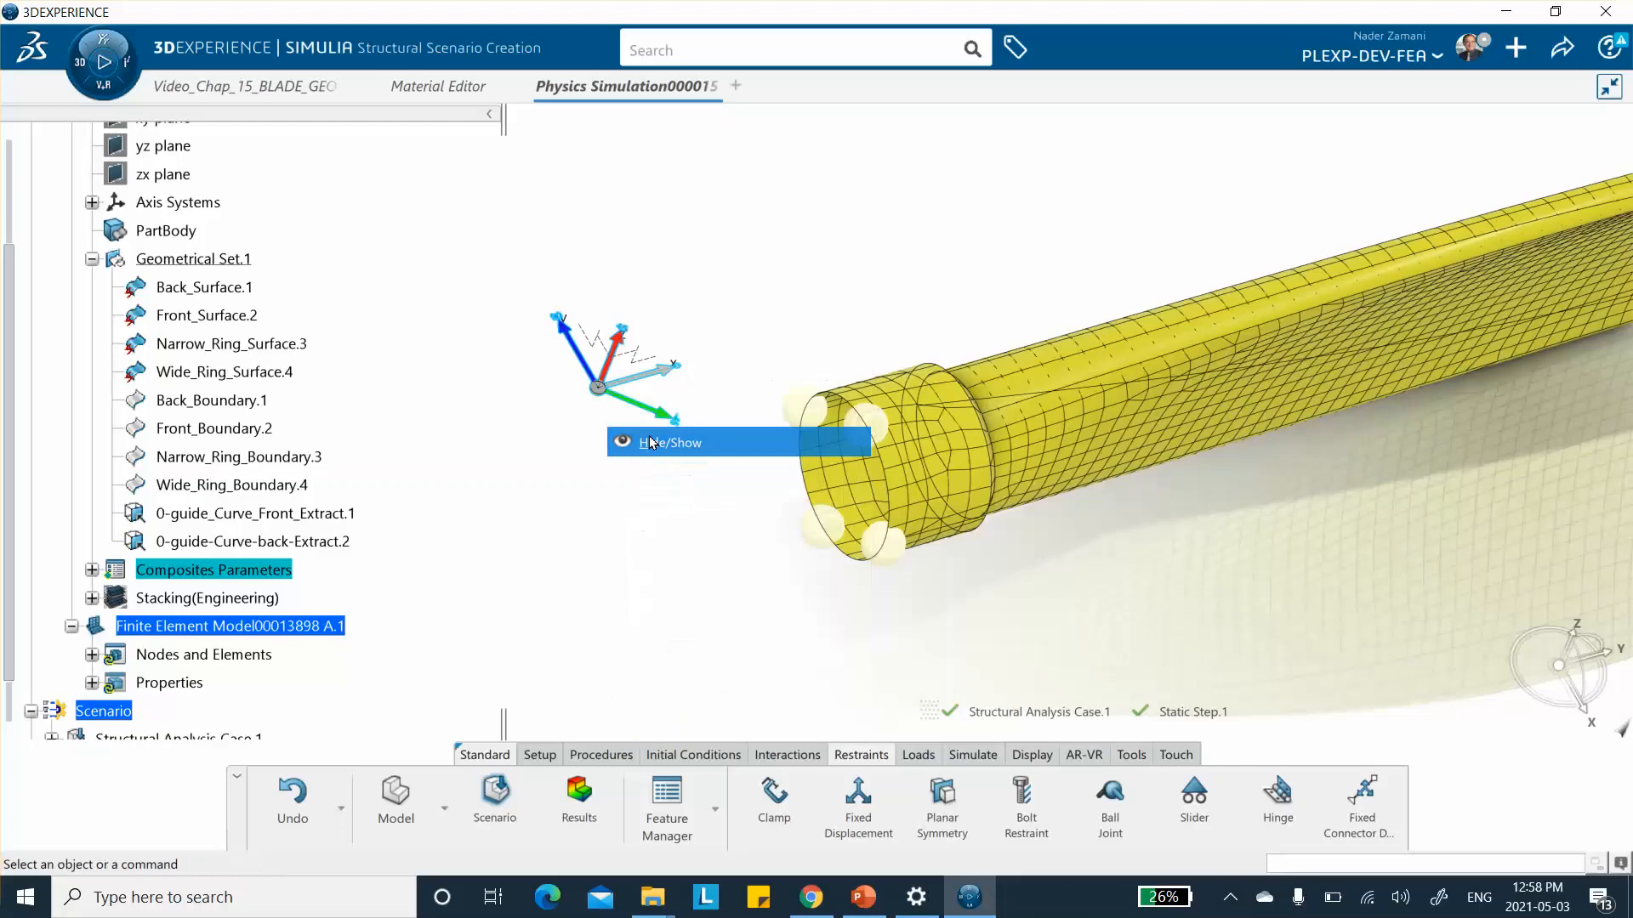
{"action": "right_click", "coordinate": [651, 385]}
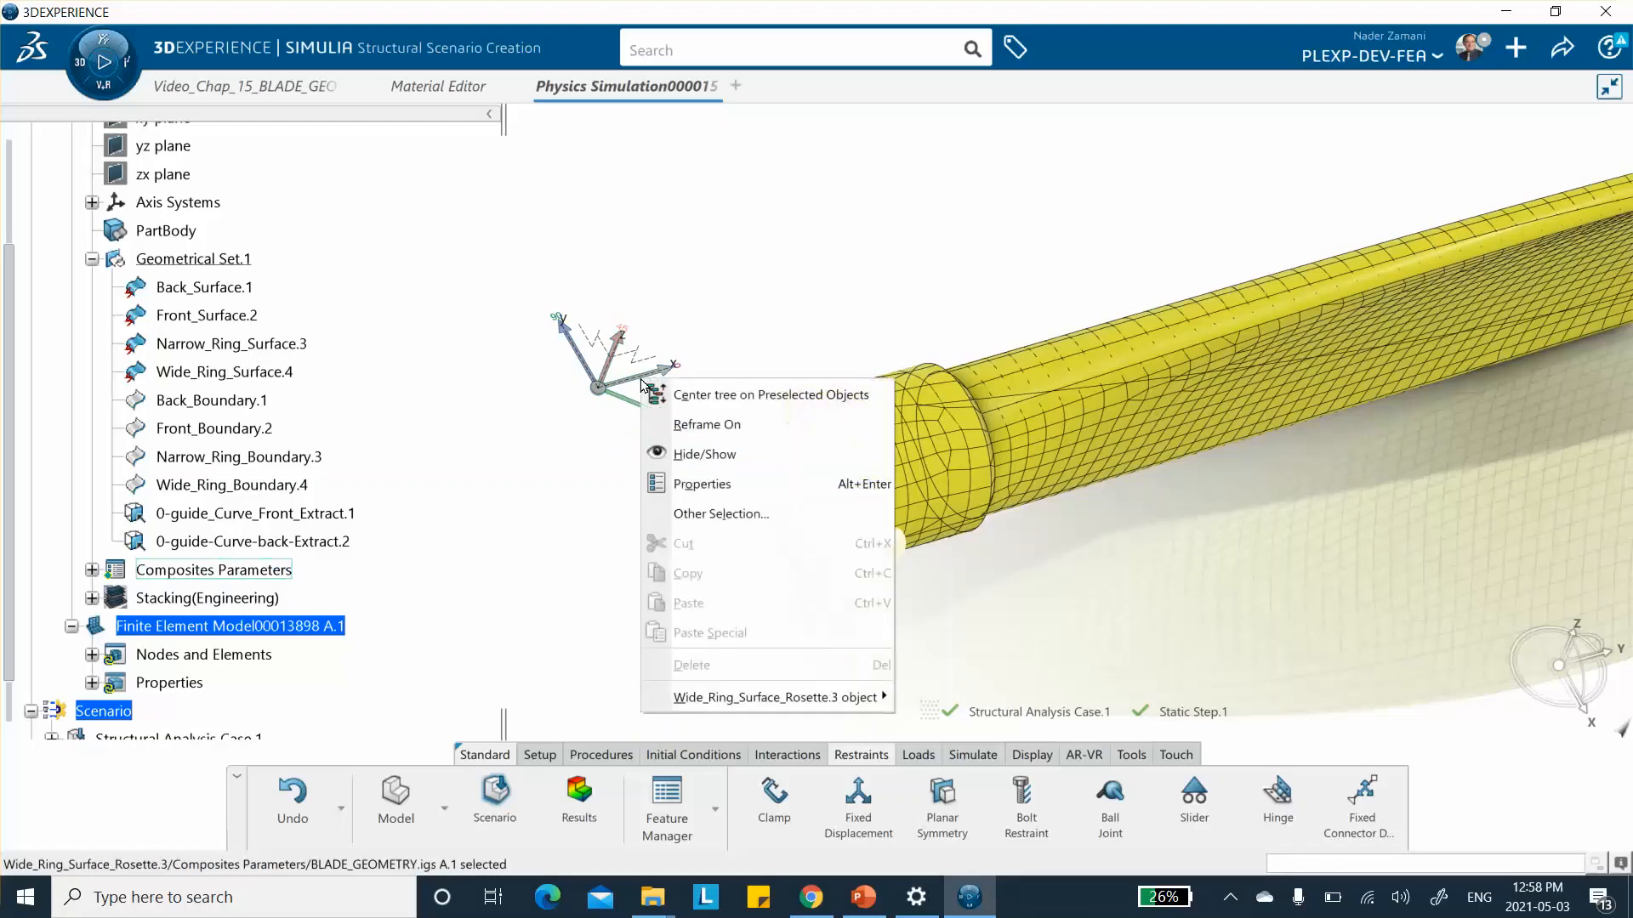
{"action": "left_click", "coordinate": [680, 454]}
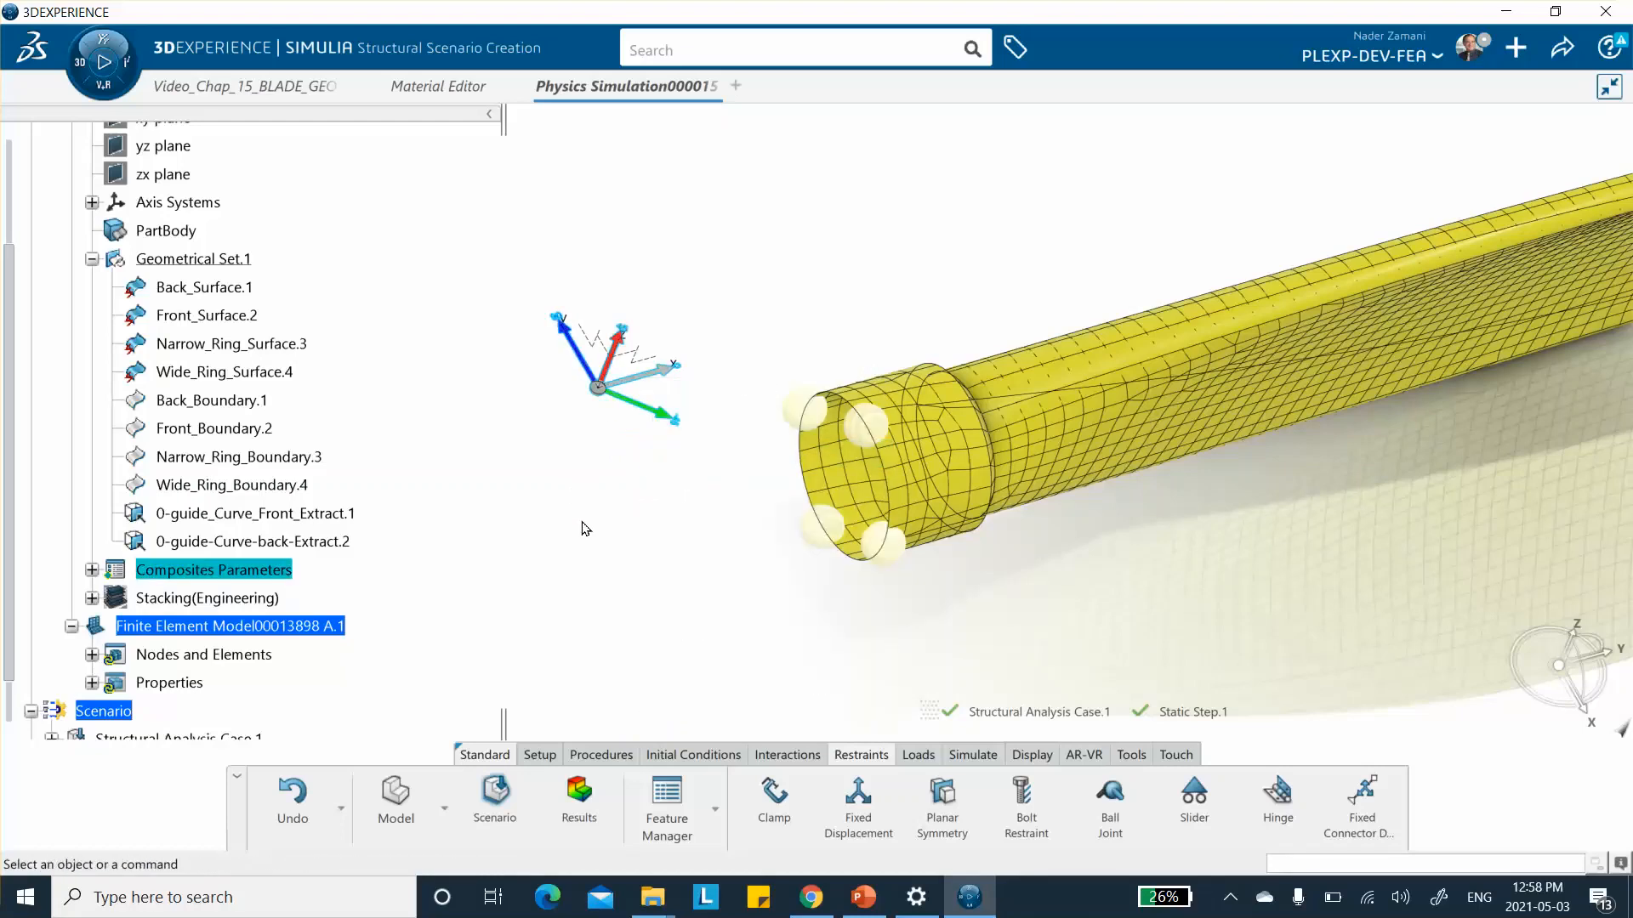
{"action": "right_click", "coordinate": [205, 578]}
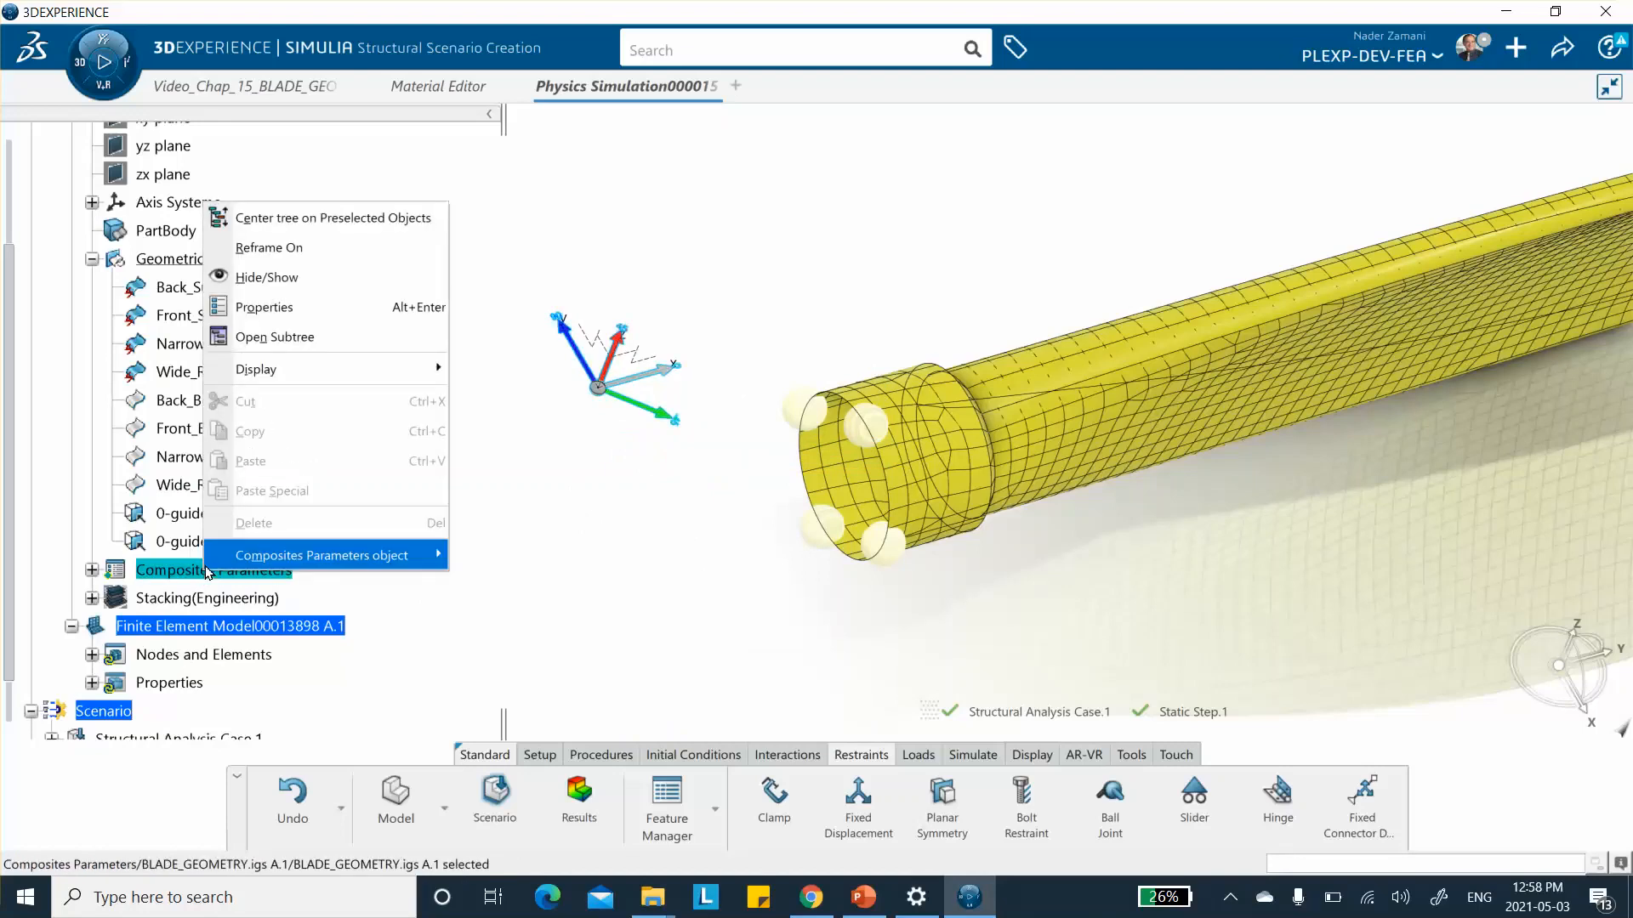
{"action": "left_click", "coordinate": [280, 279]}
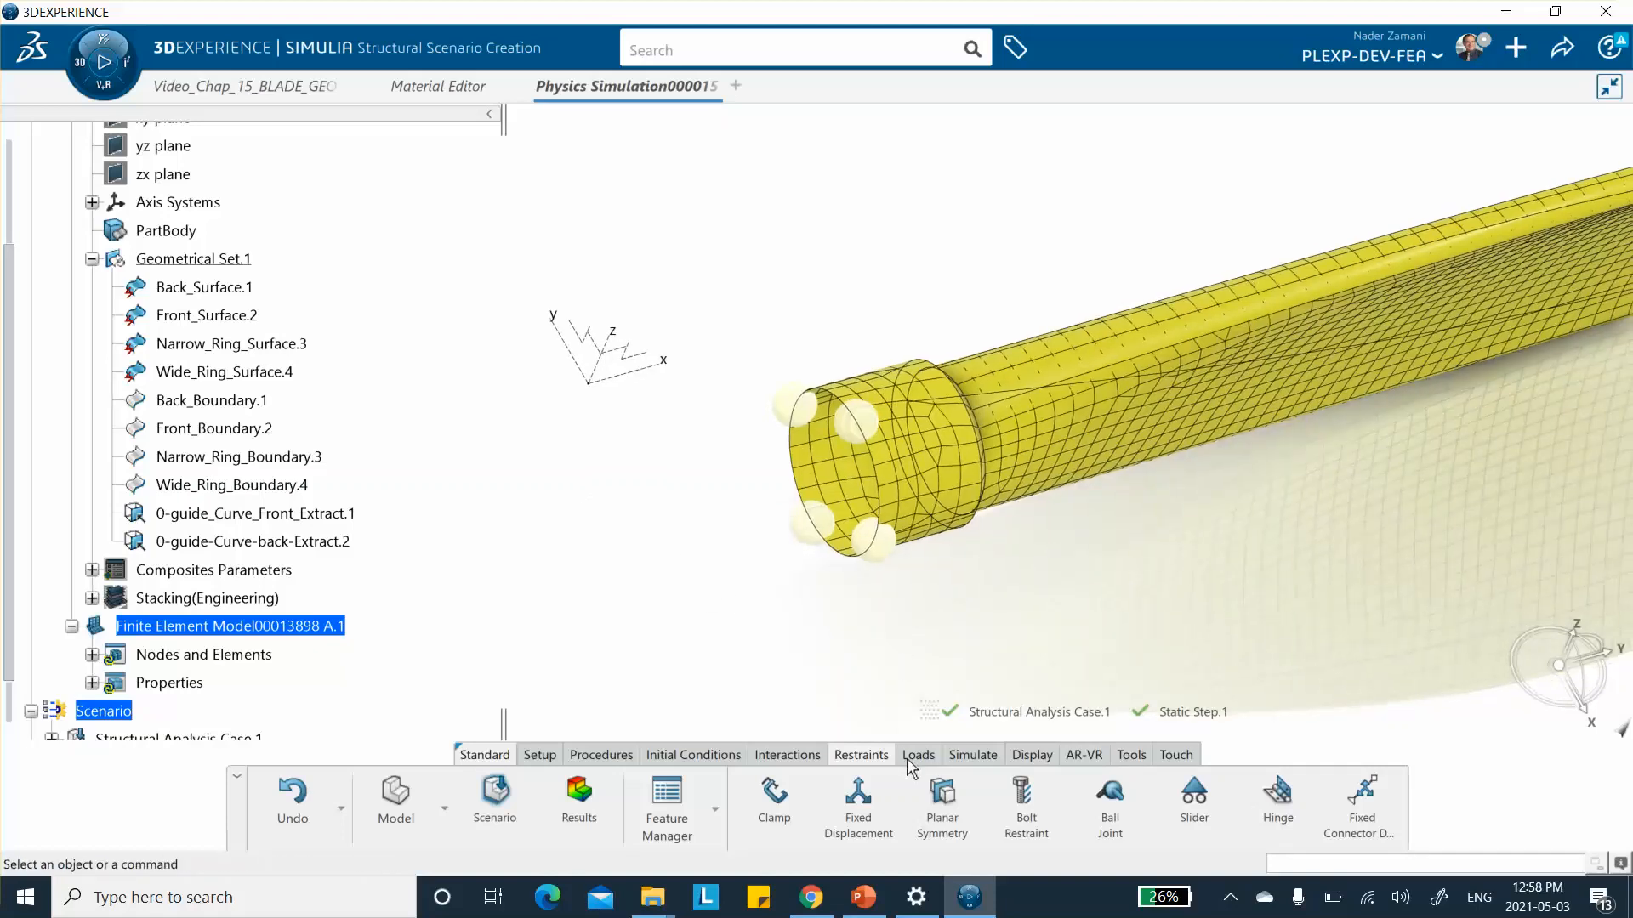
Step: Apply a uniform pressure load of 5E-5 GPa to the blade's Front_Surface.2
{"action": "left_click", "coordinate": [906, 757]}
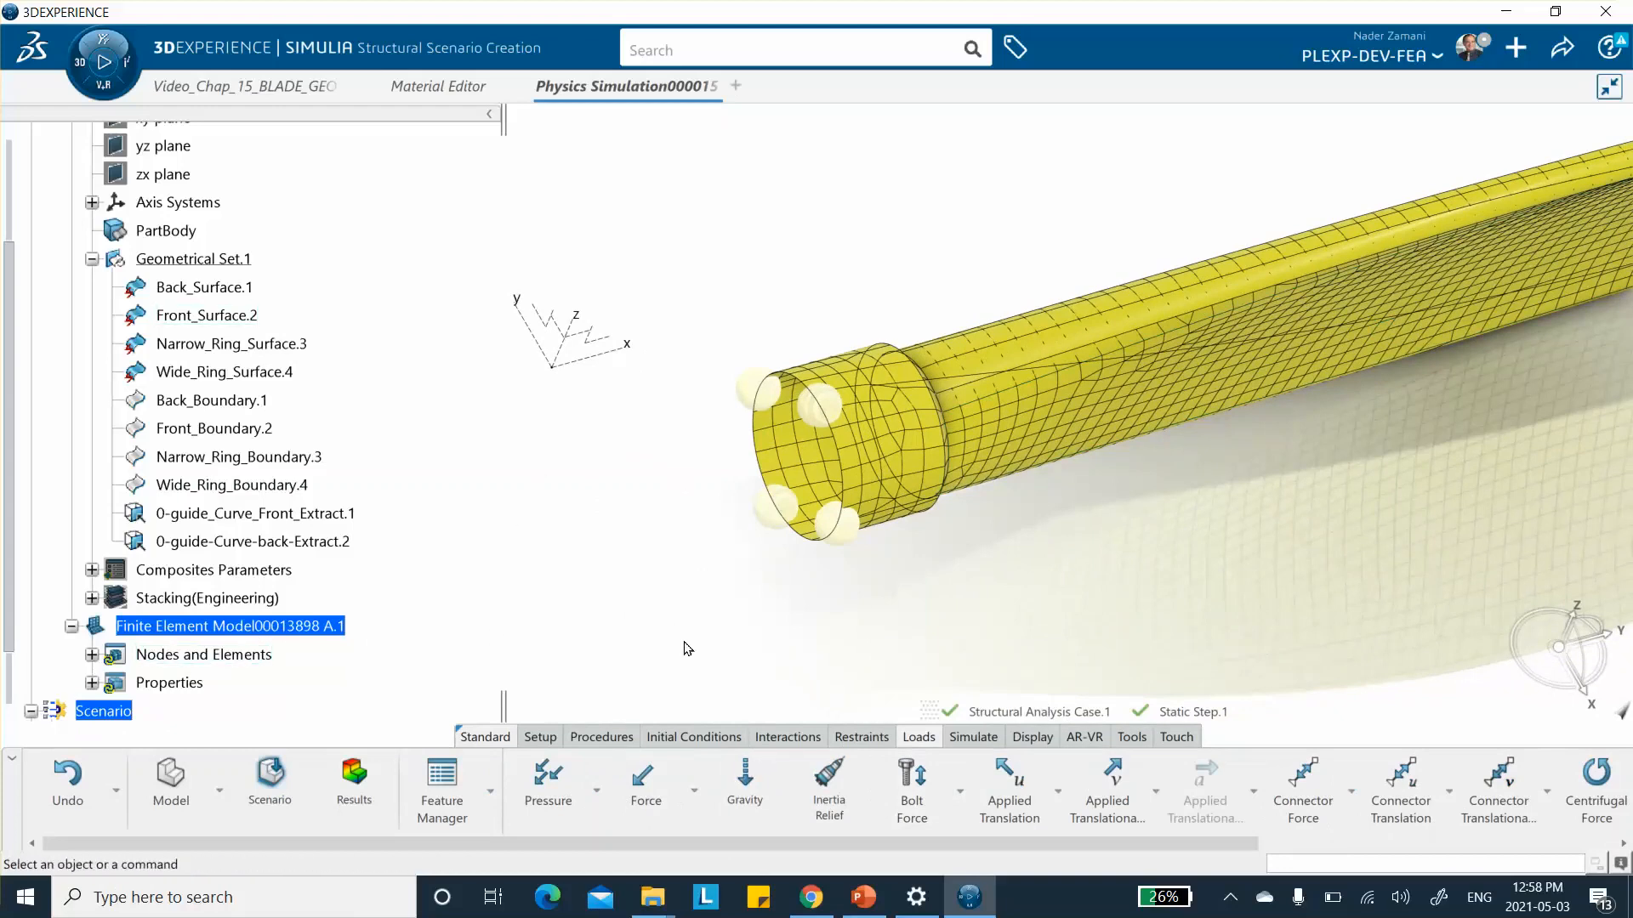
{"action": "left_click", "coordinate": [547, 783]}
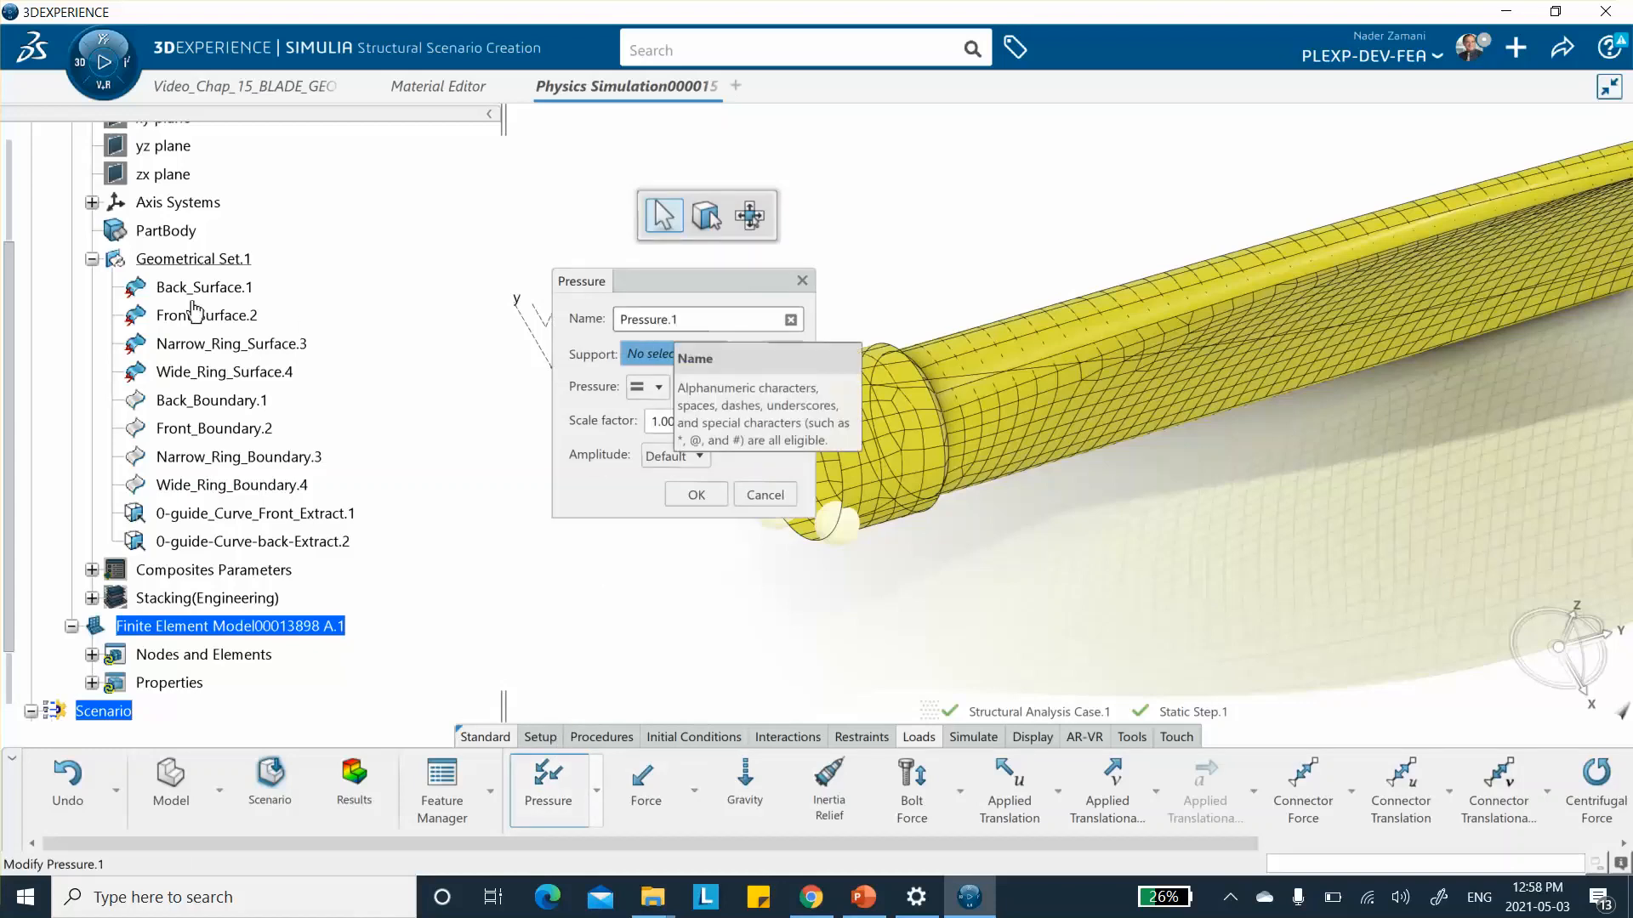
{"action": "scroll", "coordinate": [197, 290], "scroll_direction": "up", "scroll_amount": 5}
{"action": "scroll", "coordinate": [180, 317], "scroll_direction": "down", "scroll_amount": 1}
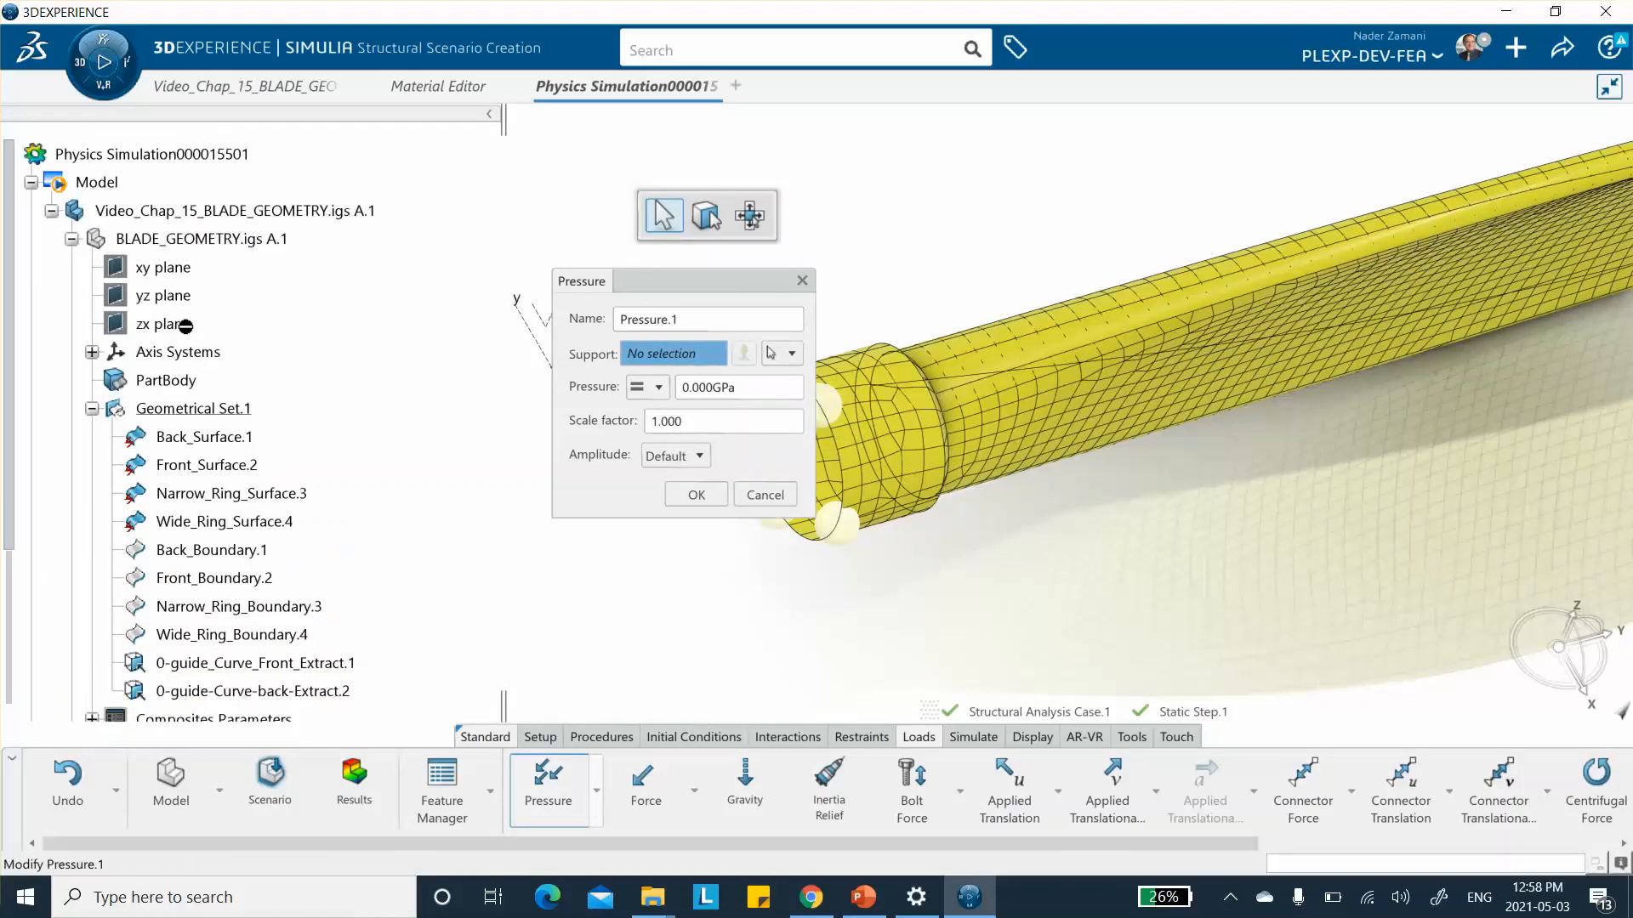
{"action": "left_click", "coordinate": [201, 468]}
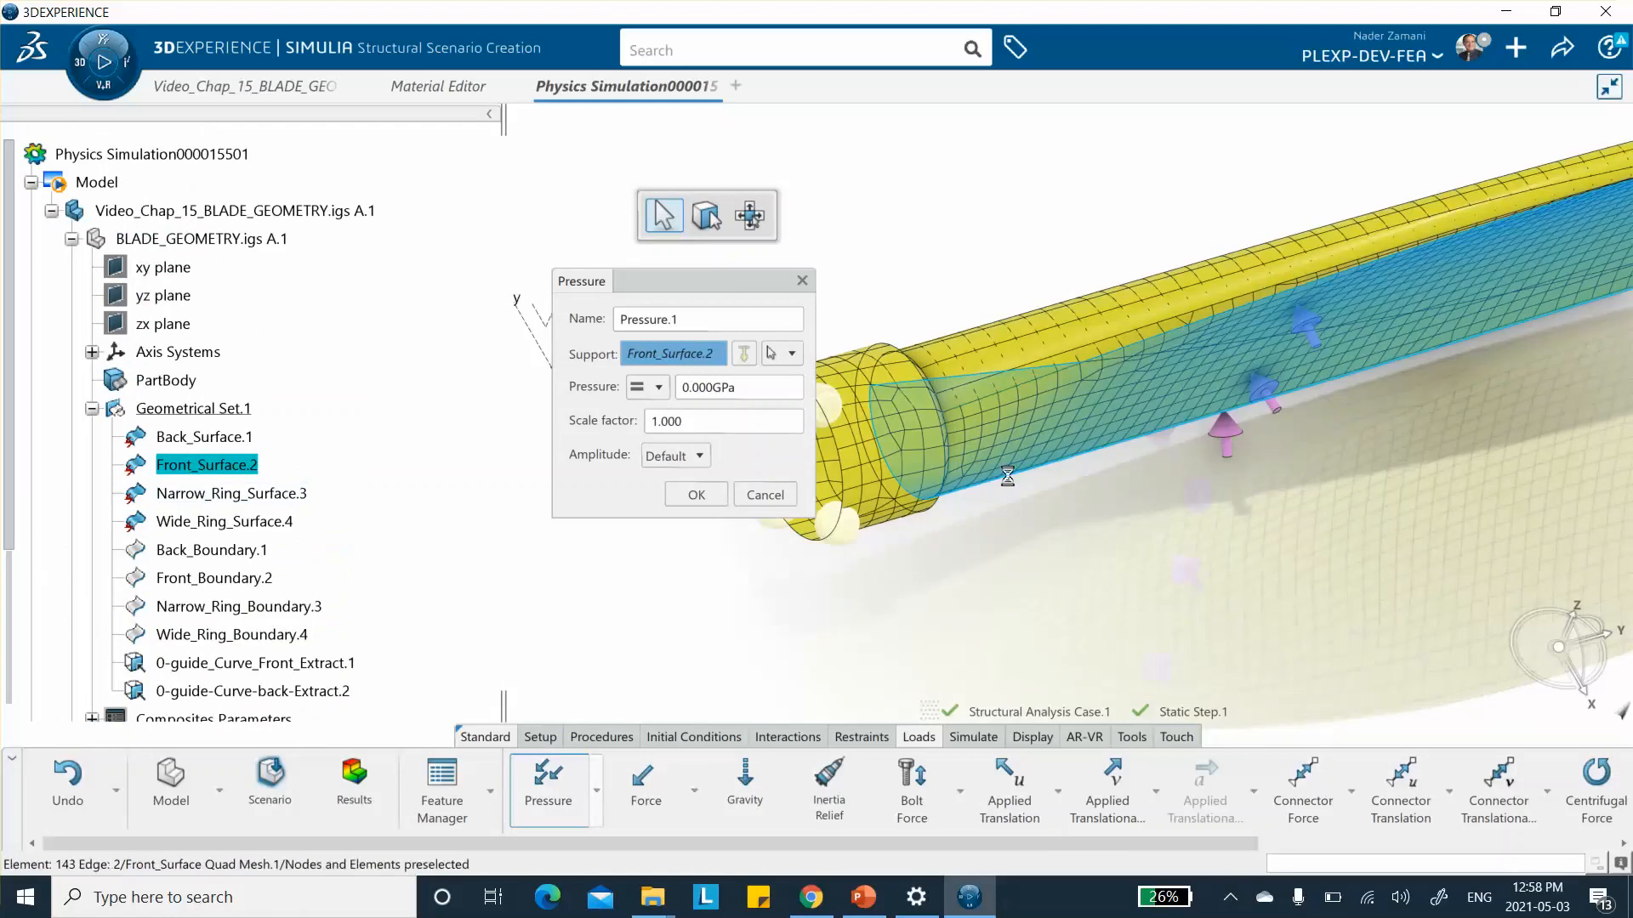
{"action": "middle_click_drag", "start_coordinate": [1012, 470], "coordinate": [849, 380]}
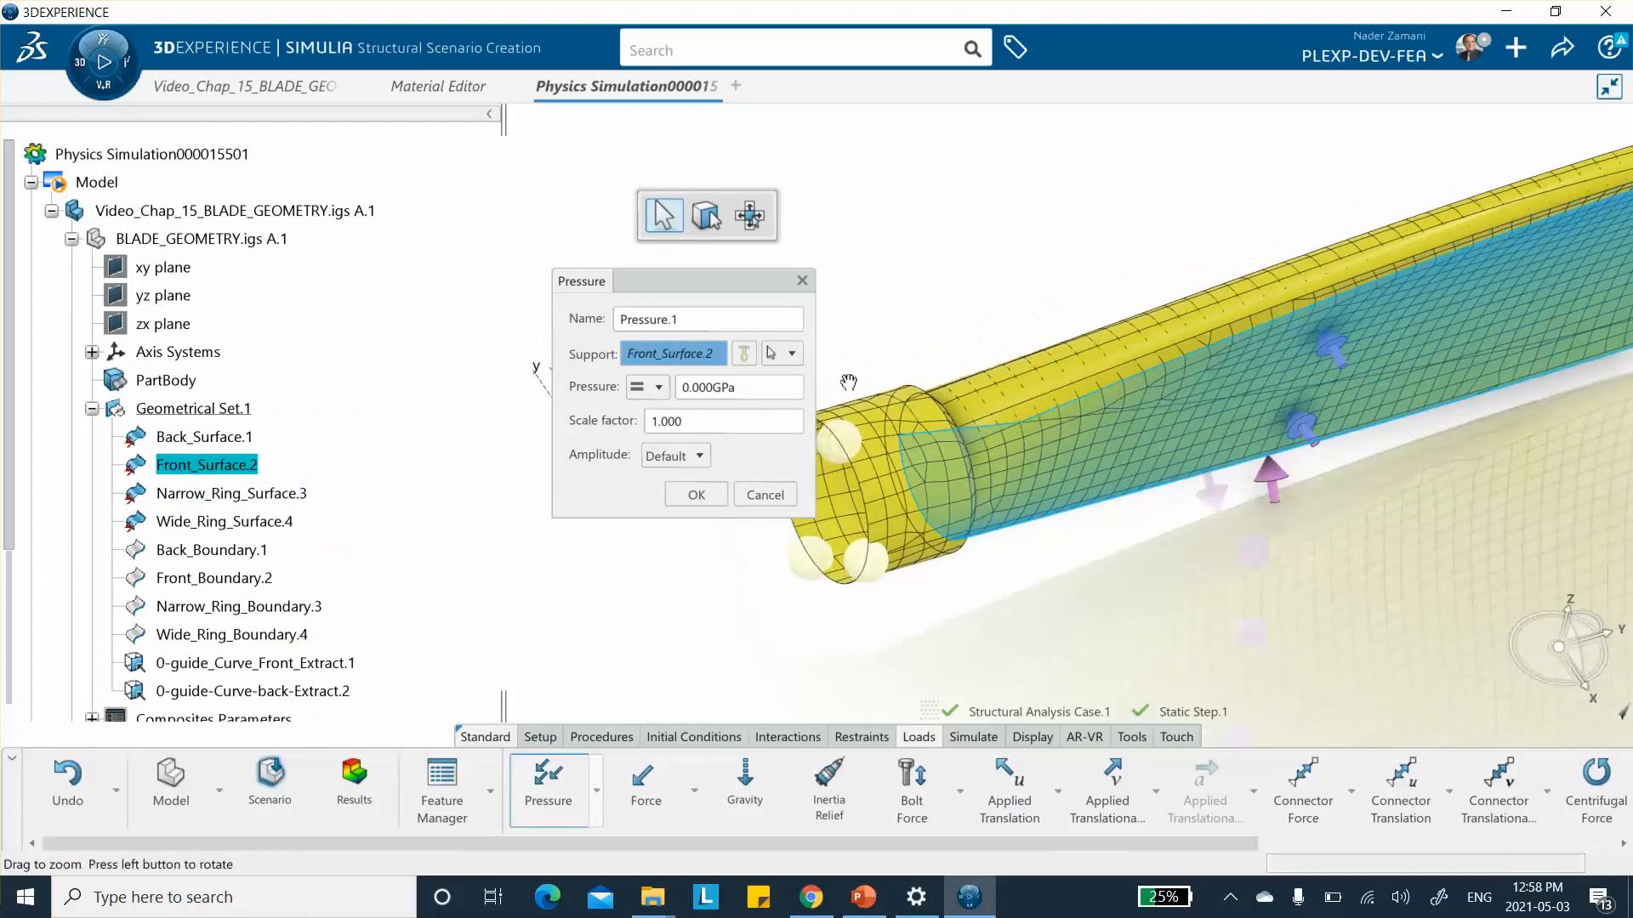
{"action": "left_click", "coordinate": [720, 387]}
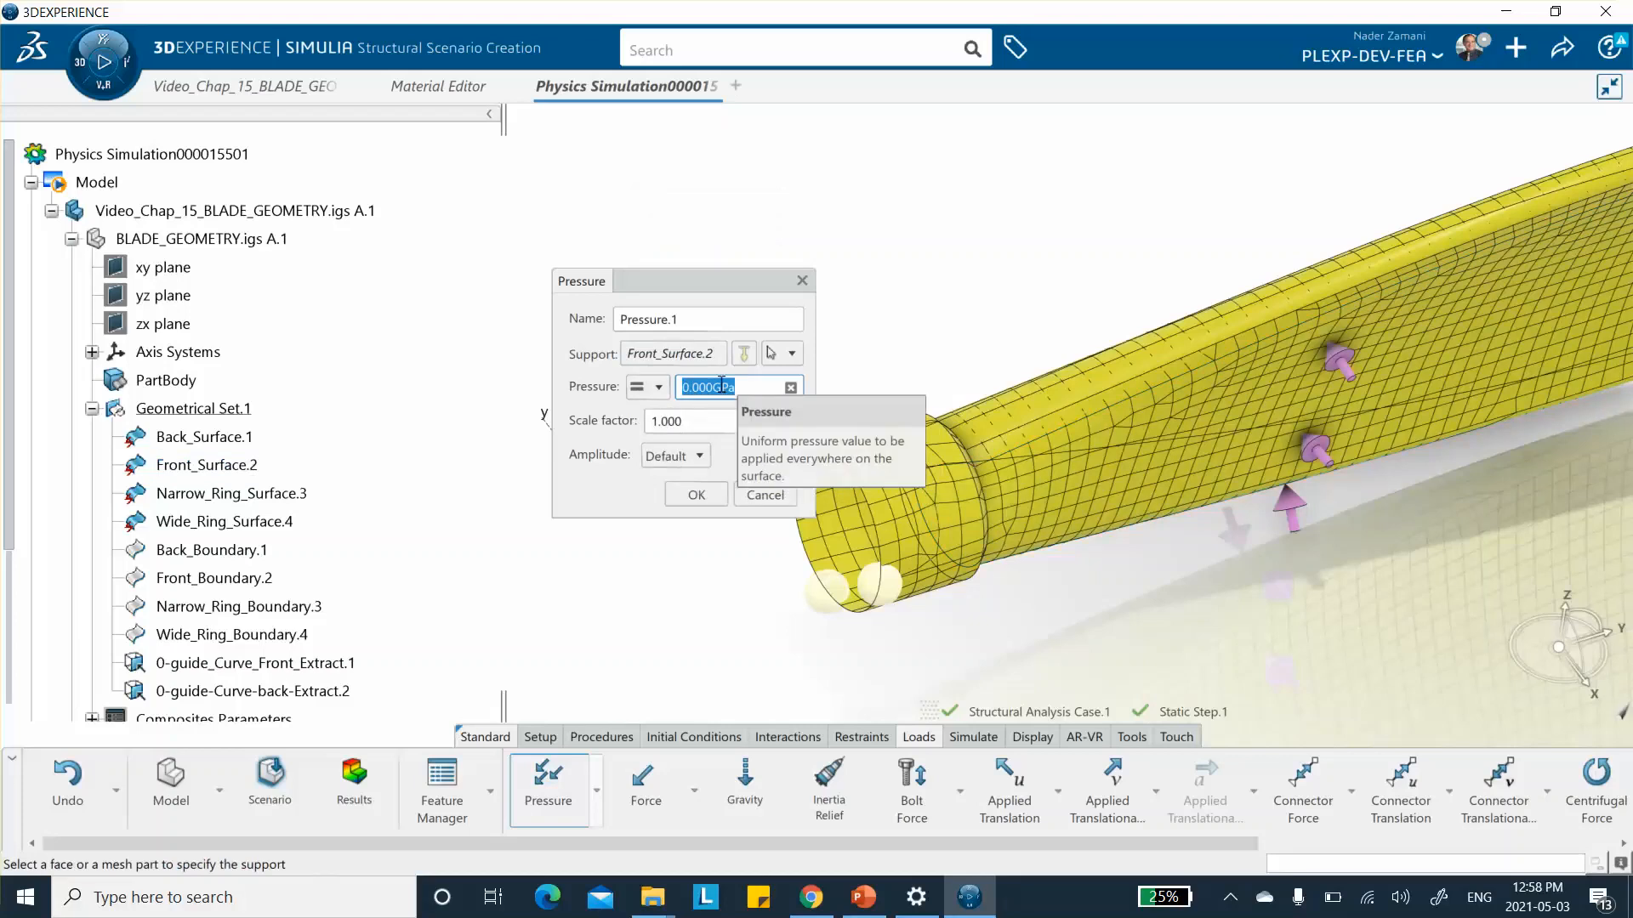
{"action": "type", "text": "5E-5"}
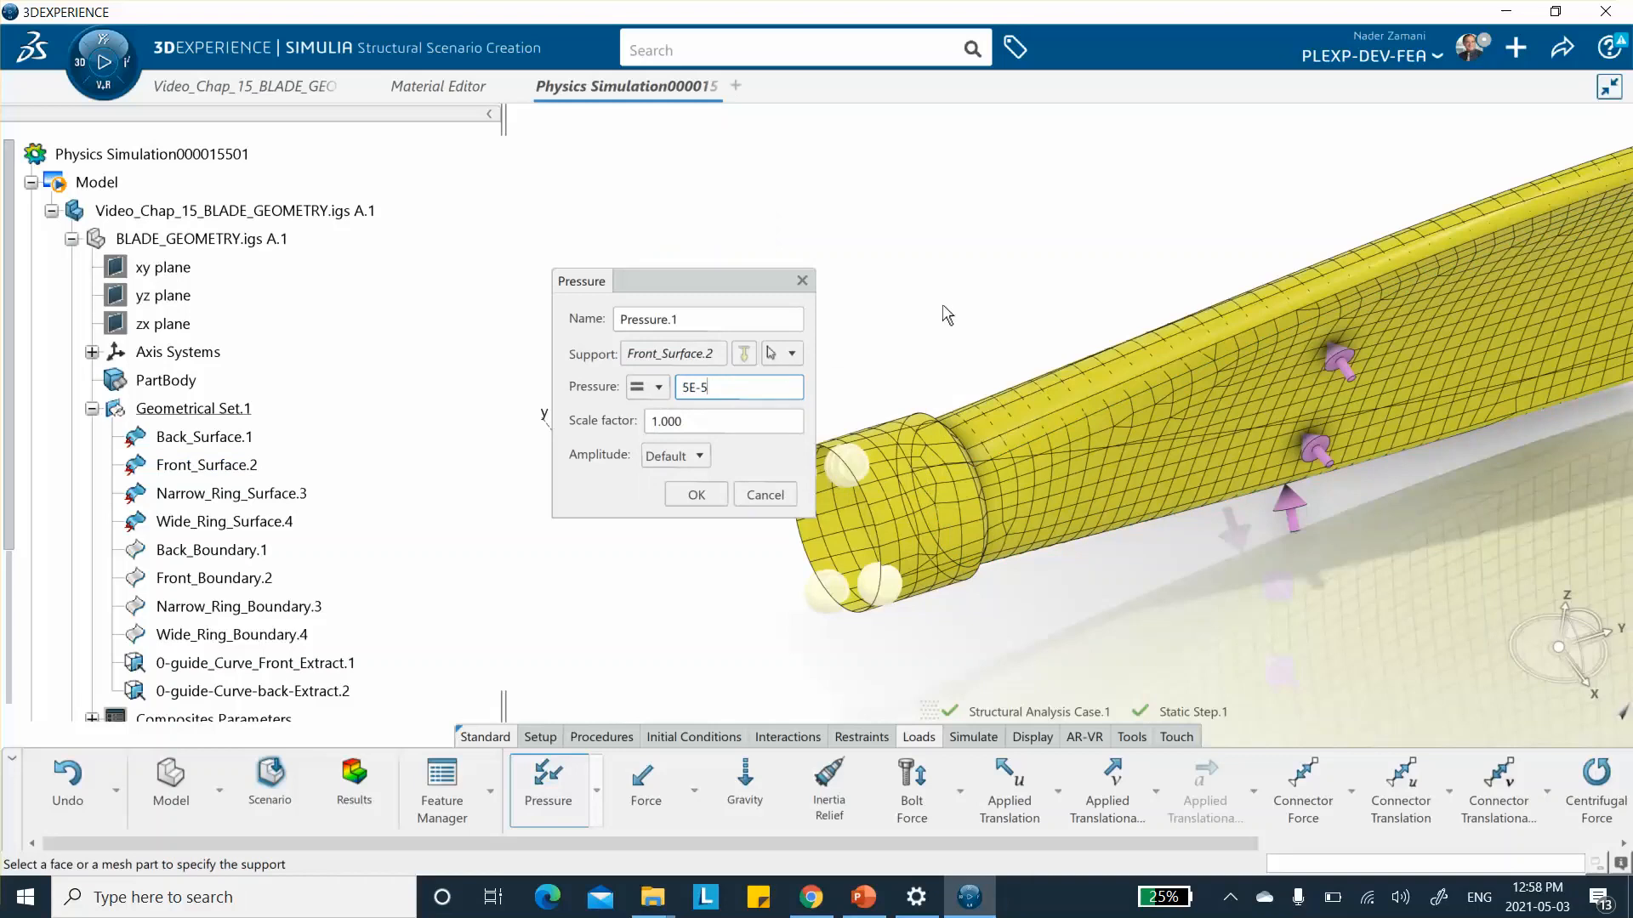
{"action": "key", "text": "Return"}
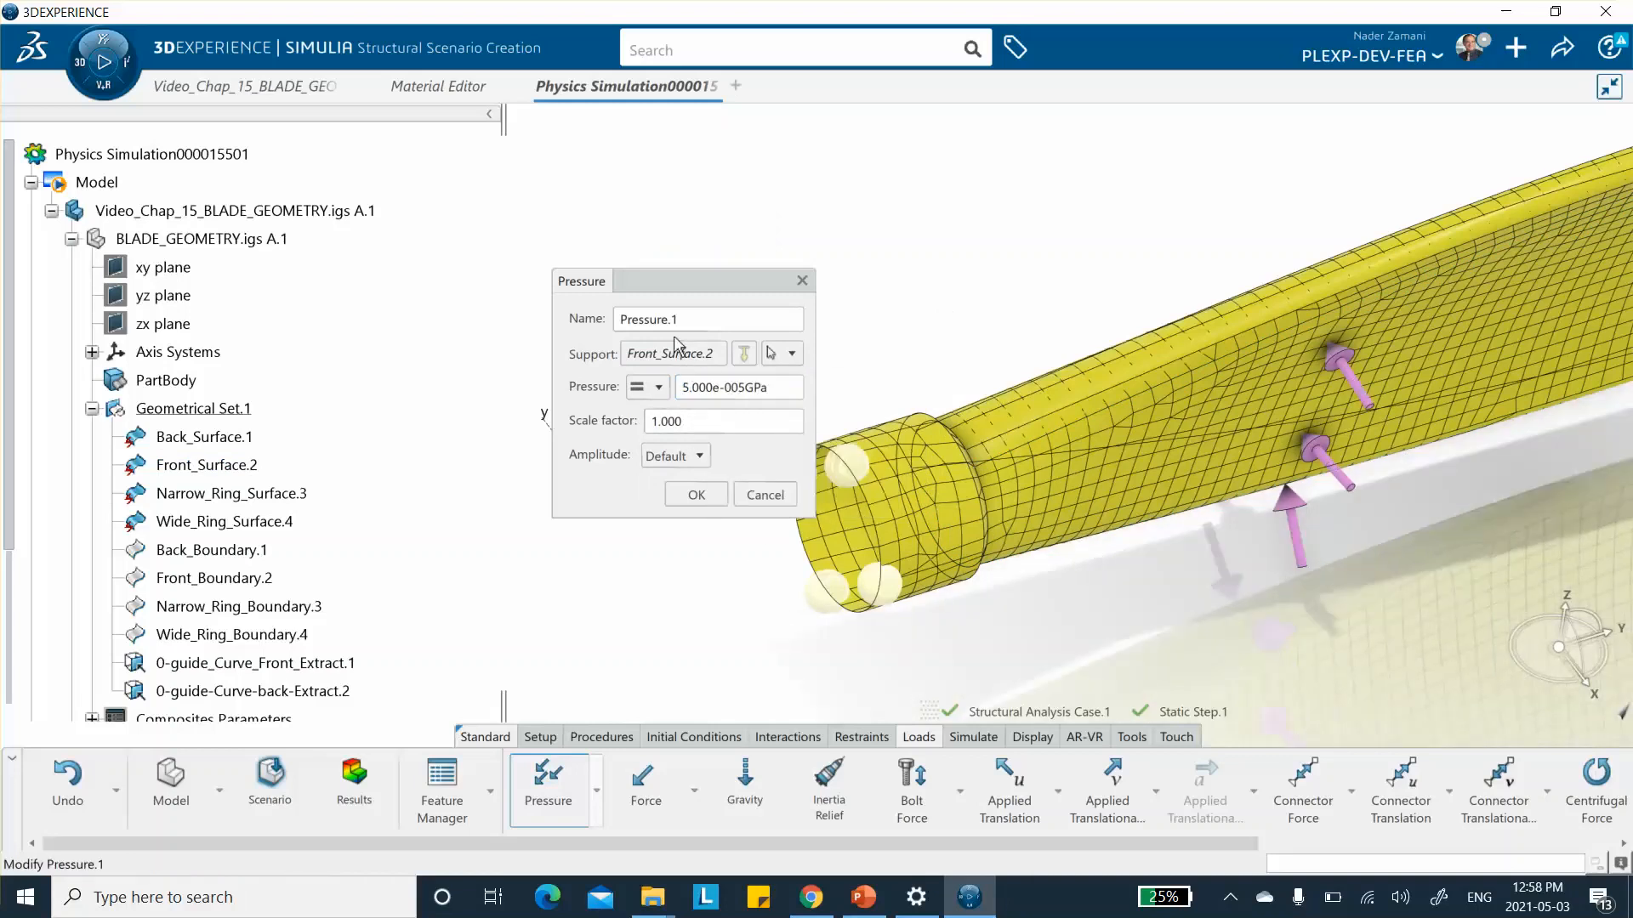
{"action": "left_click", "coordinate": [695, 494]}
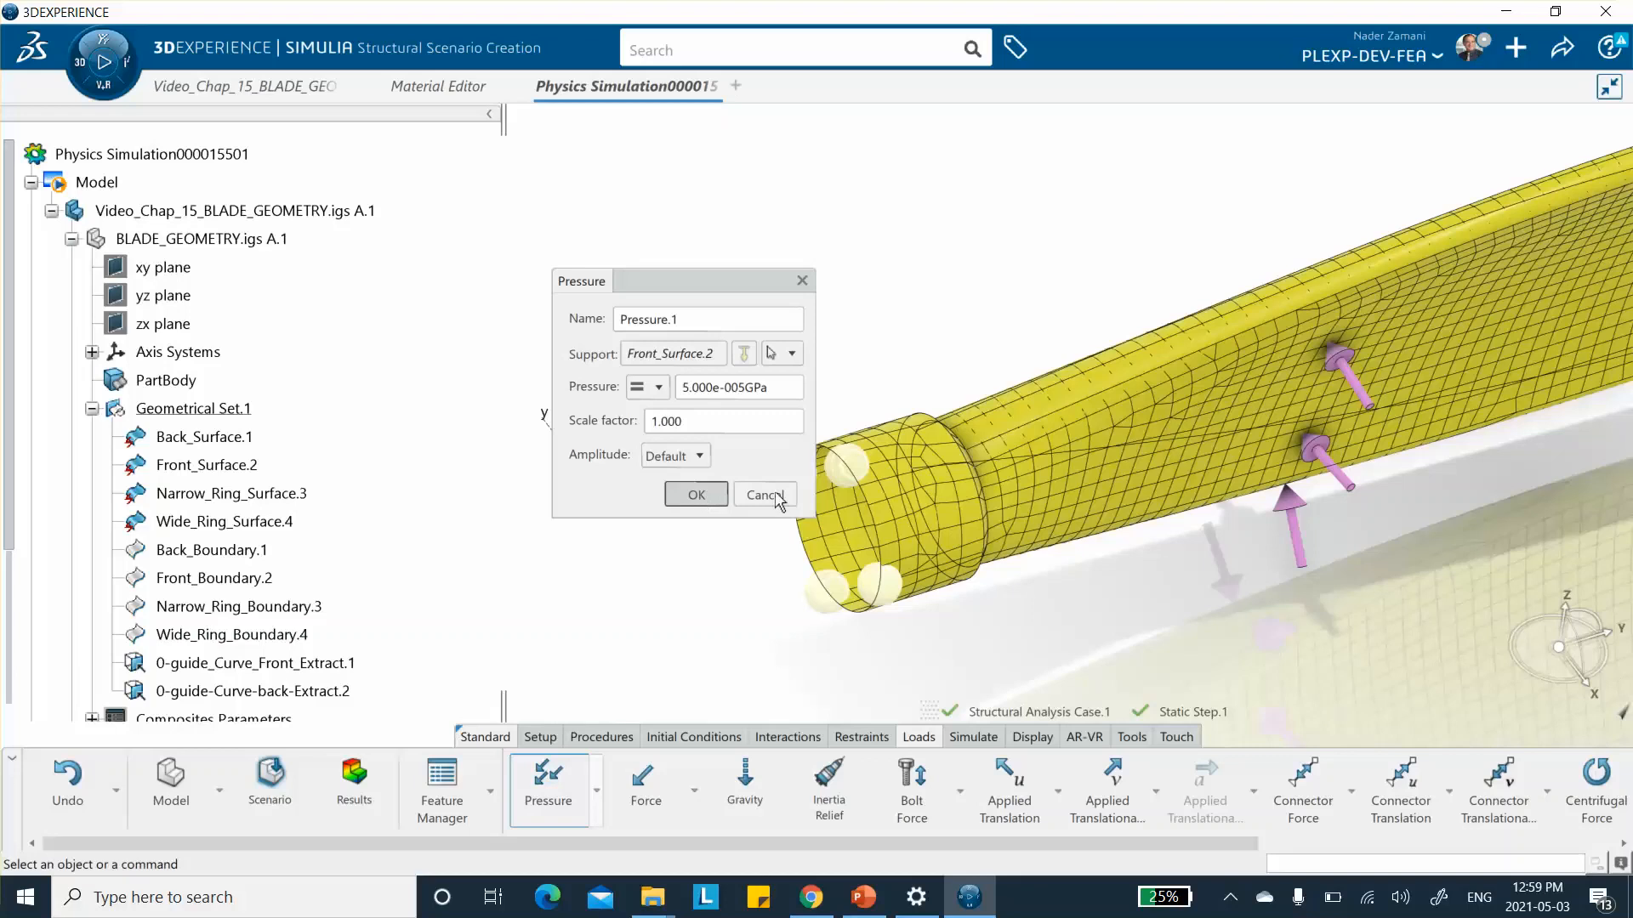
Step: Start an Applied Rotational Velocity load with Rotation X as its degree of freedom
{"action": "middle_click_drag", "start_coordinate": [1057, 474], "coordinate": [623, 459]}
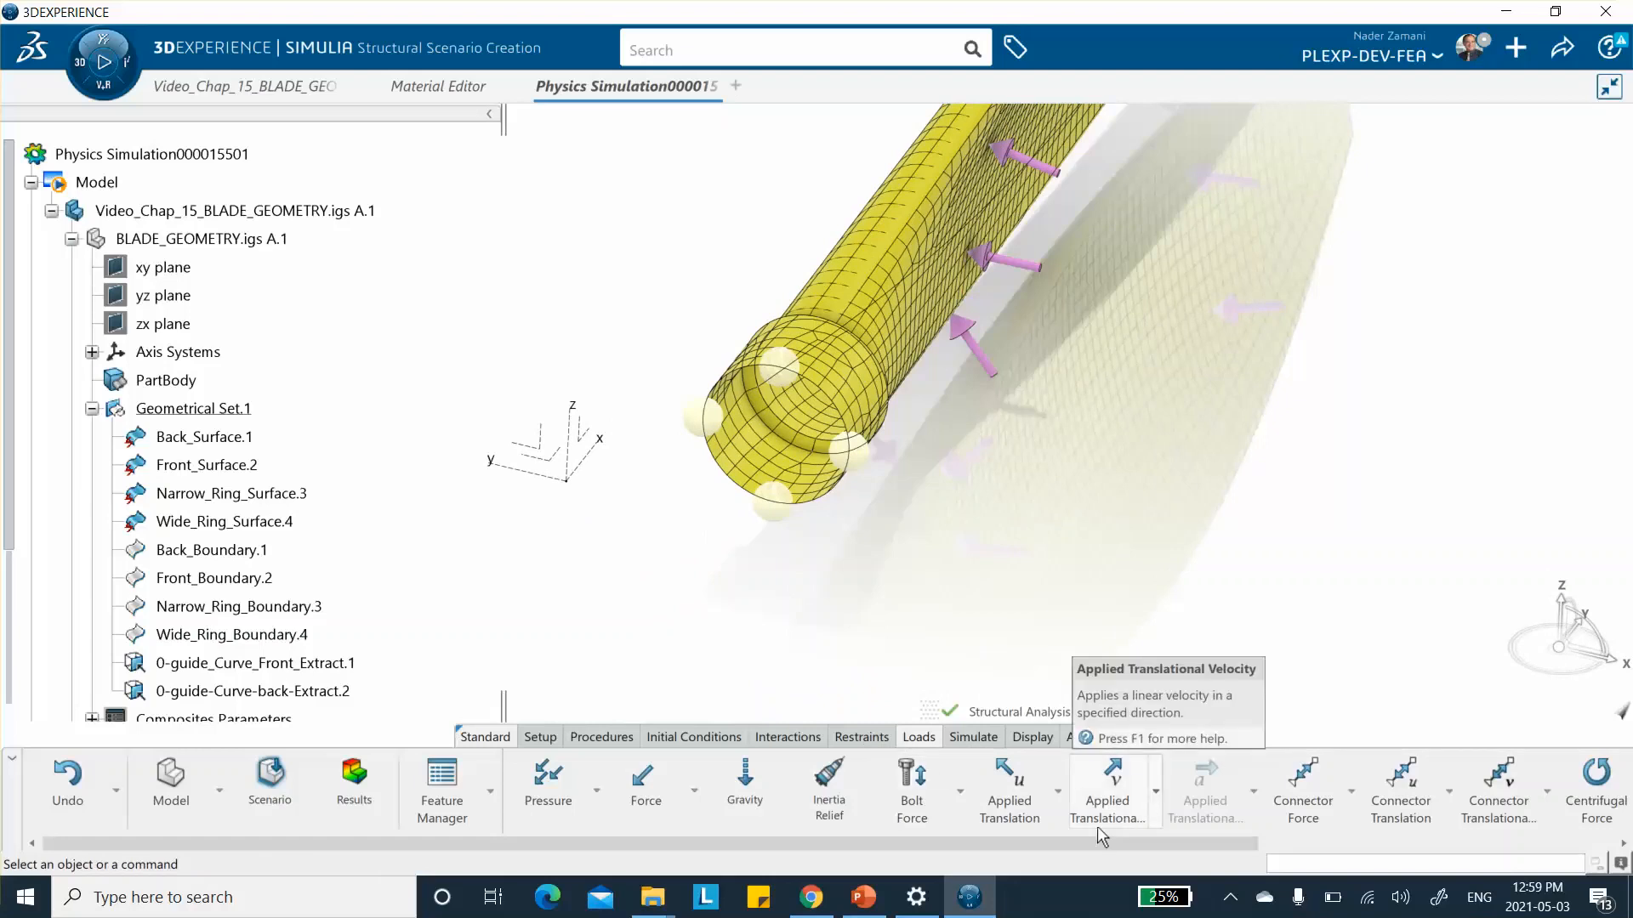
{"action": "left_click", "coordinate": [1156, 792]}
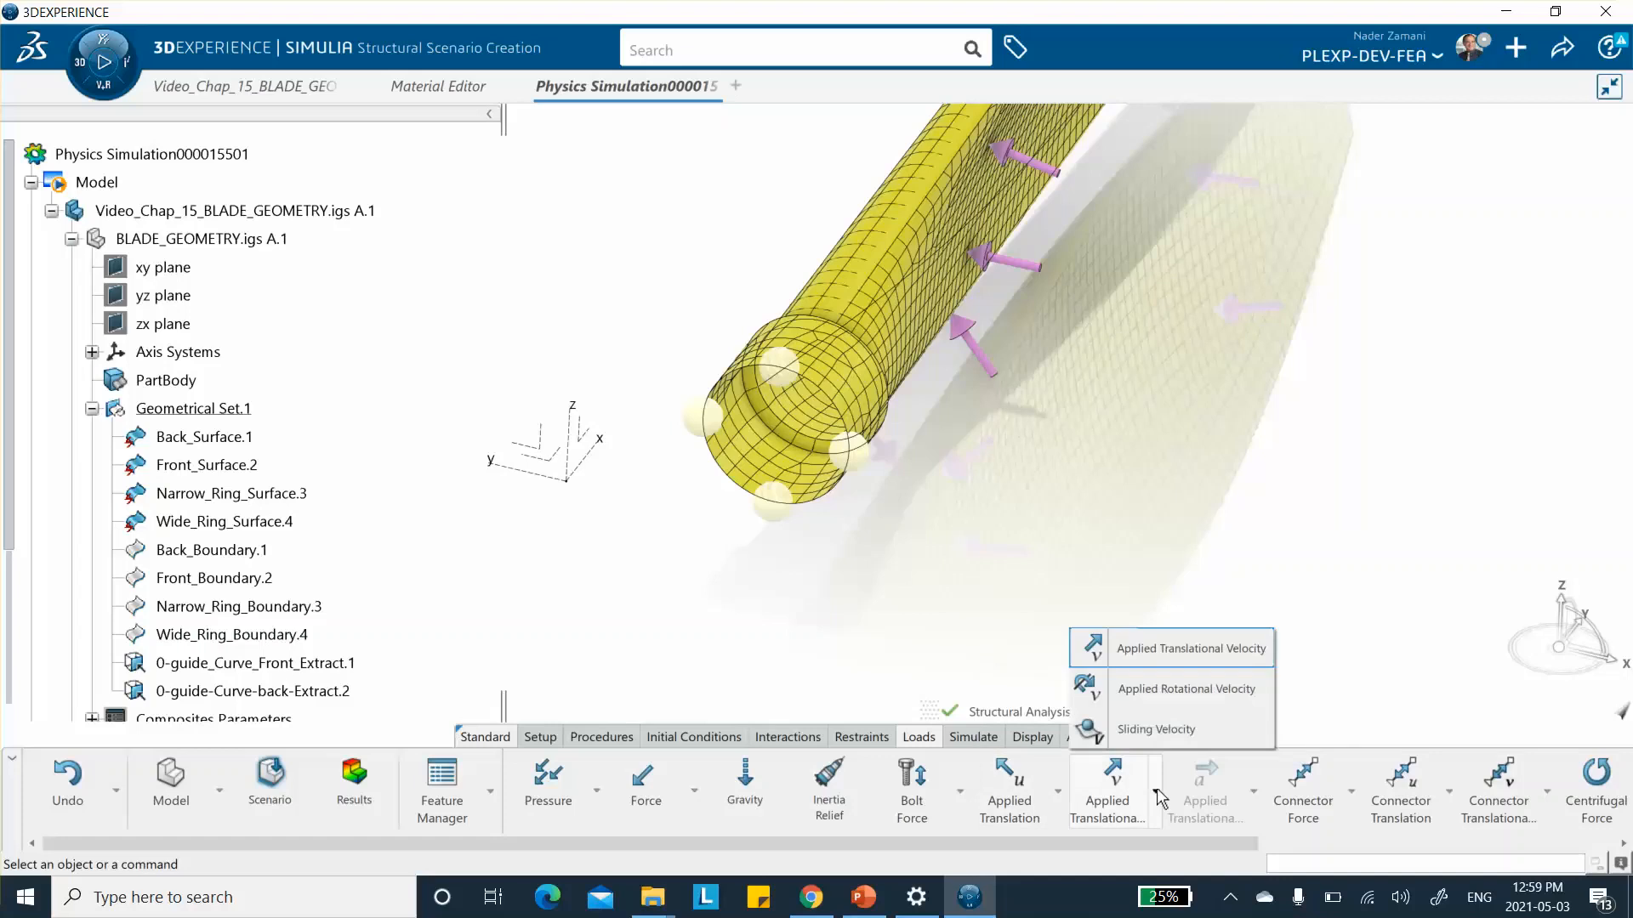
{"action": "left_click", "coordinate": [1141, 691]}
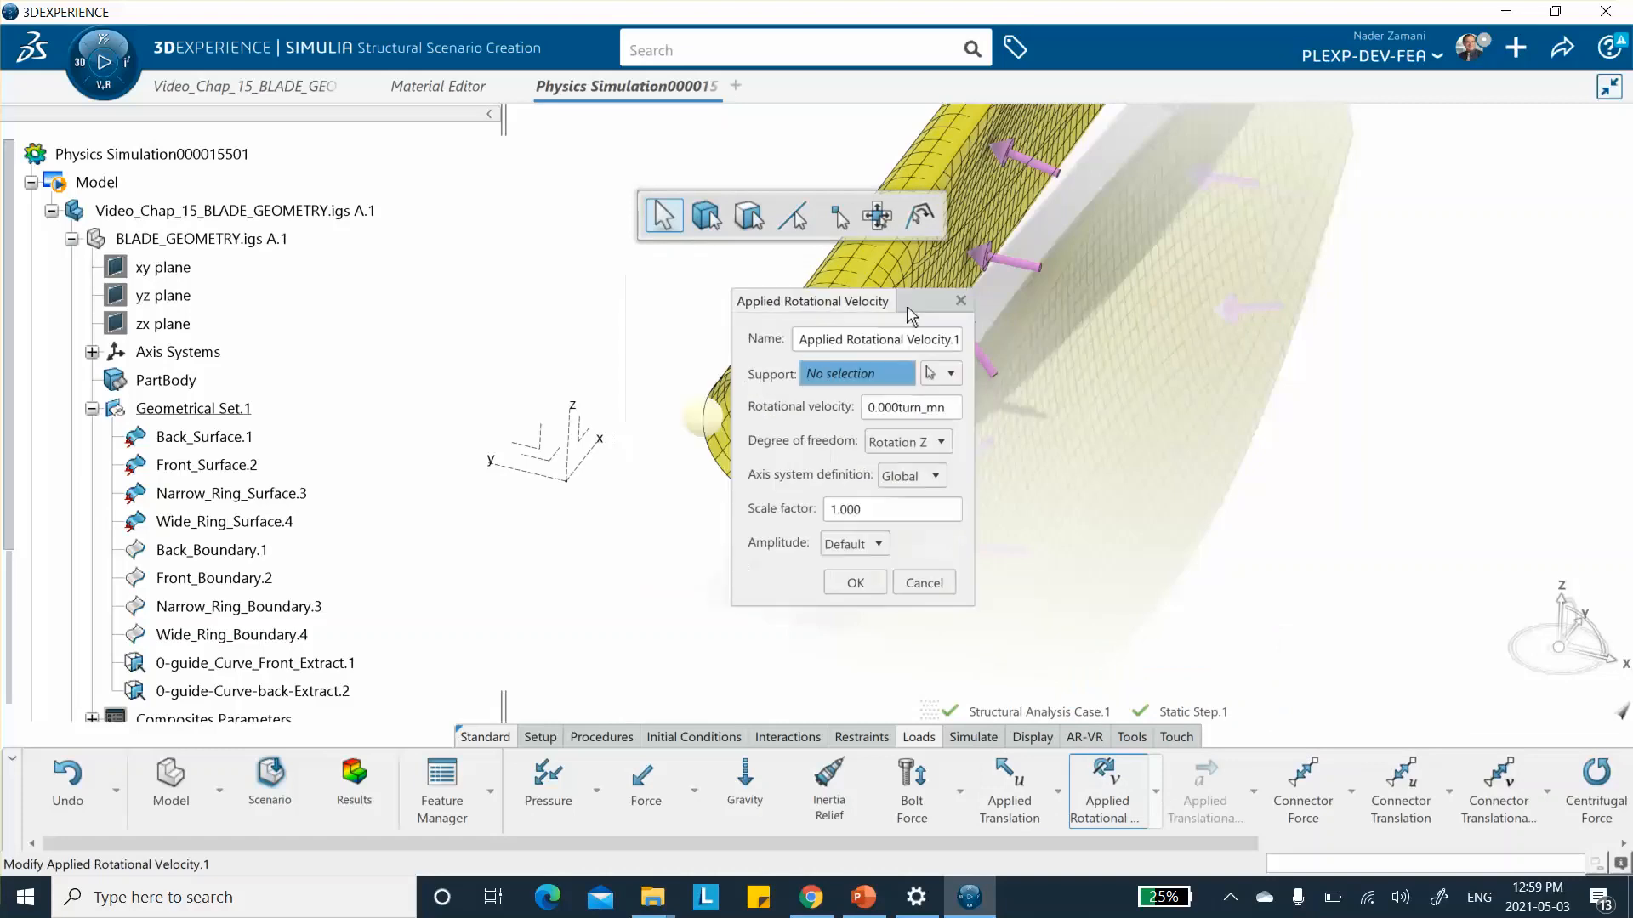
{"action": "middle_click_drag", "start_coordinate": [712, 618], "coordinate": [673, 680]}
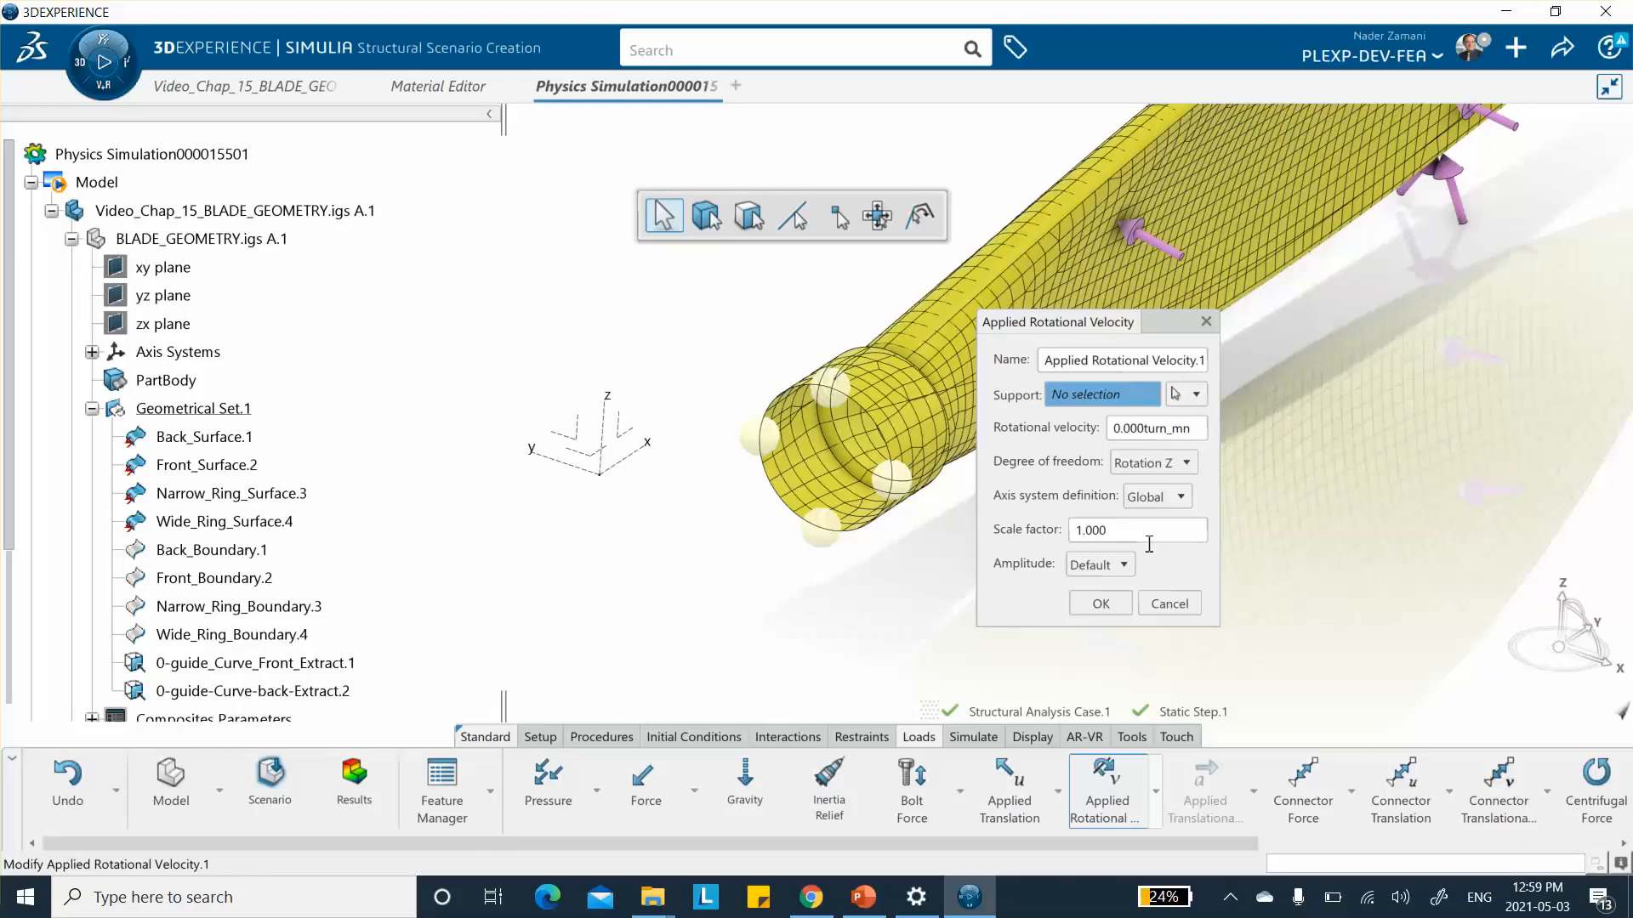
{"action": "left_click", "coordinate": [1153, 463]}
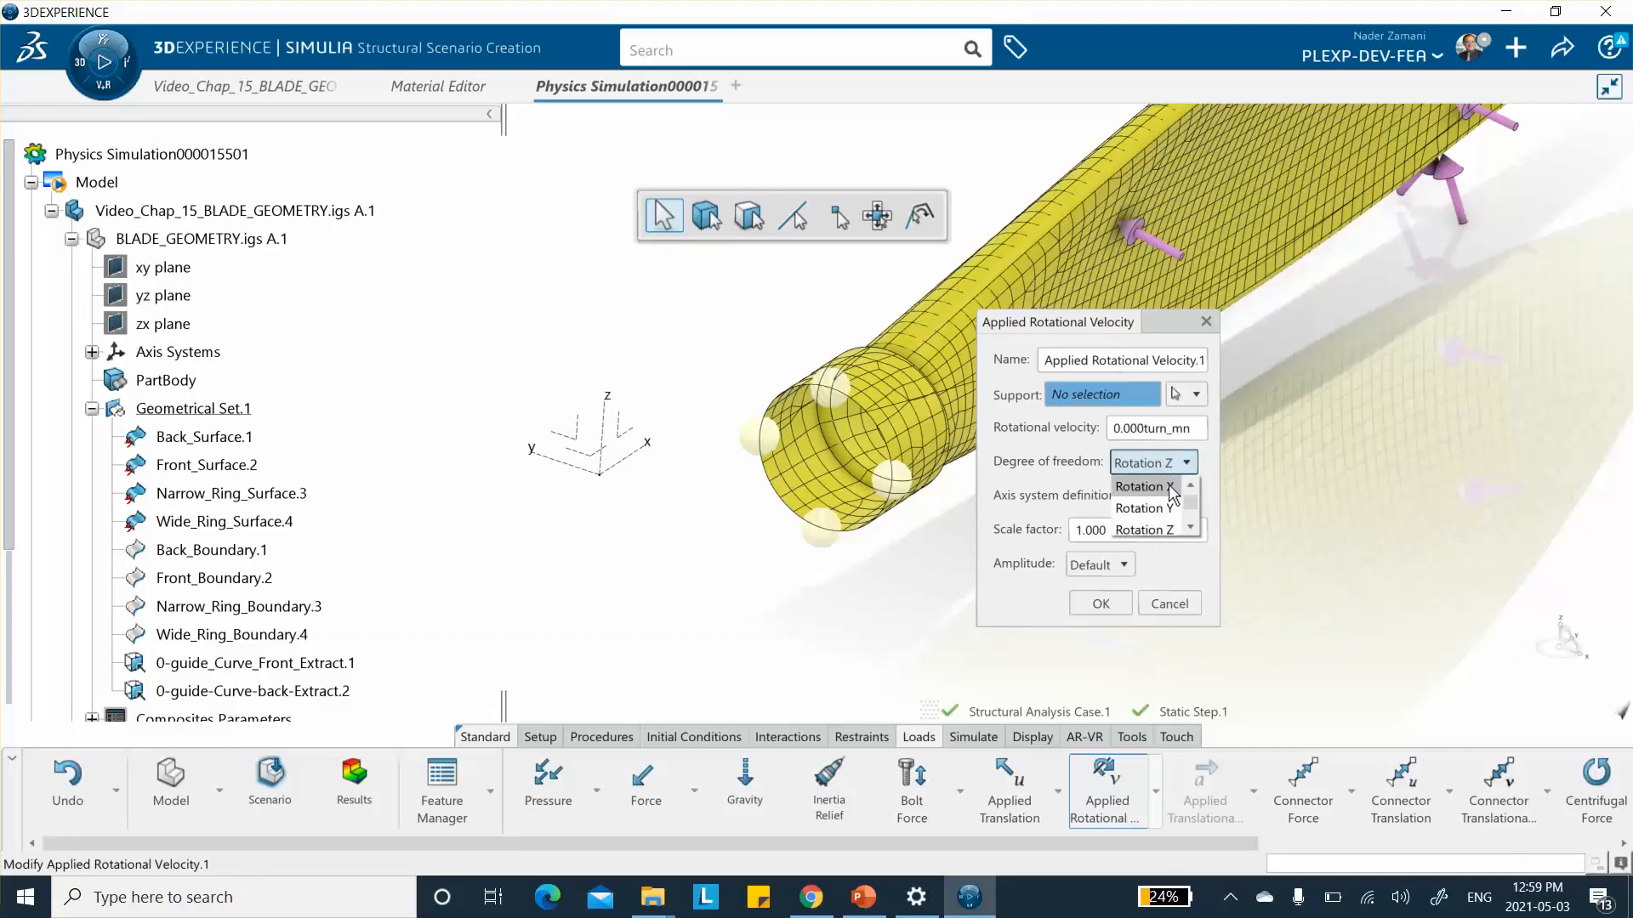
{"action": "left_click", "coordinate": [1171, 488]}
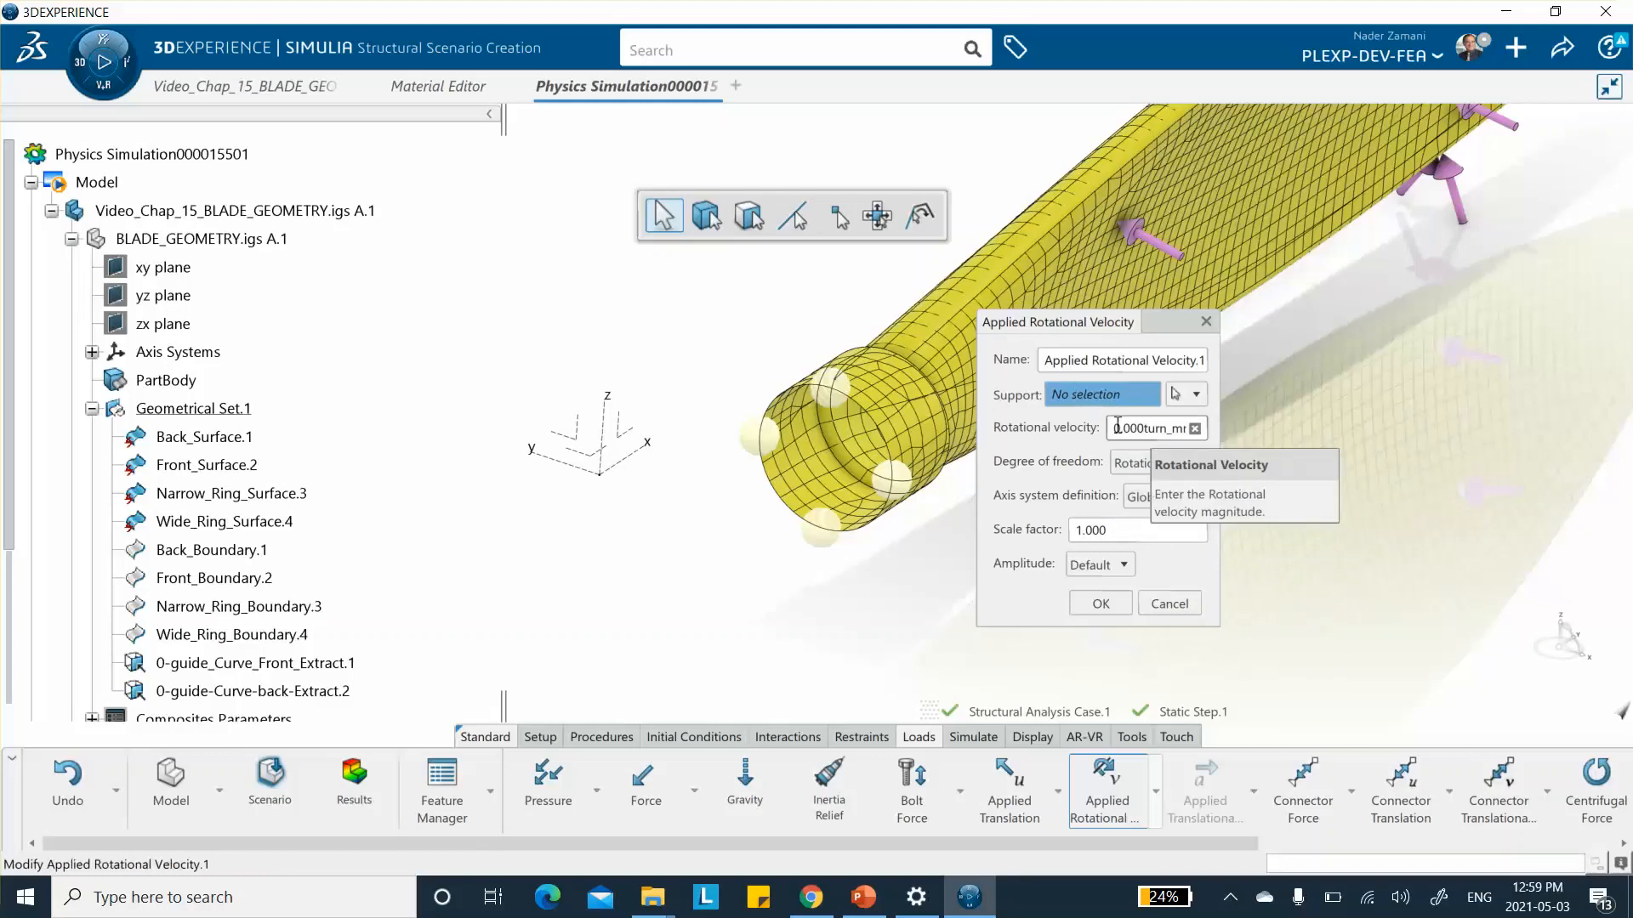
Step: Set the rotational velocity magnitude to 500 turn_mn
{"action": "left_click", "coordinate": [1140, 427]}
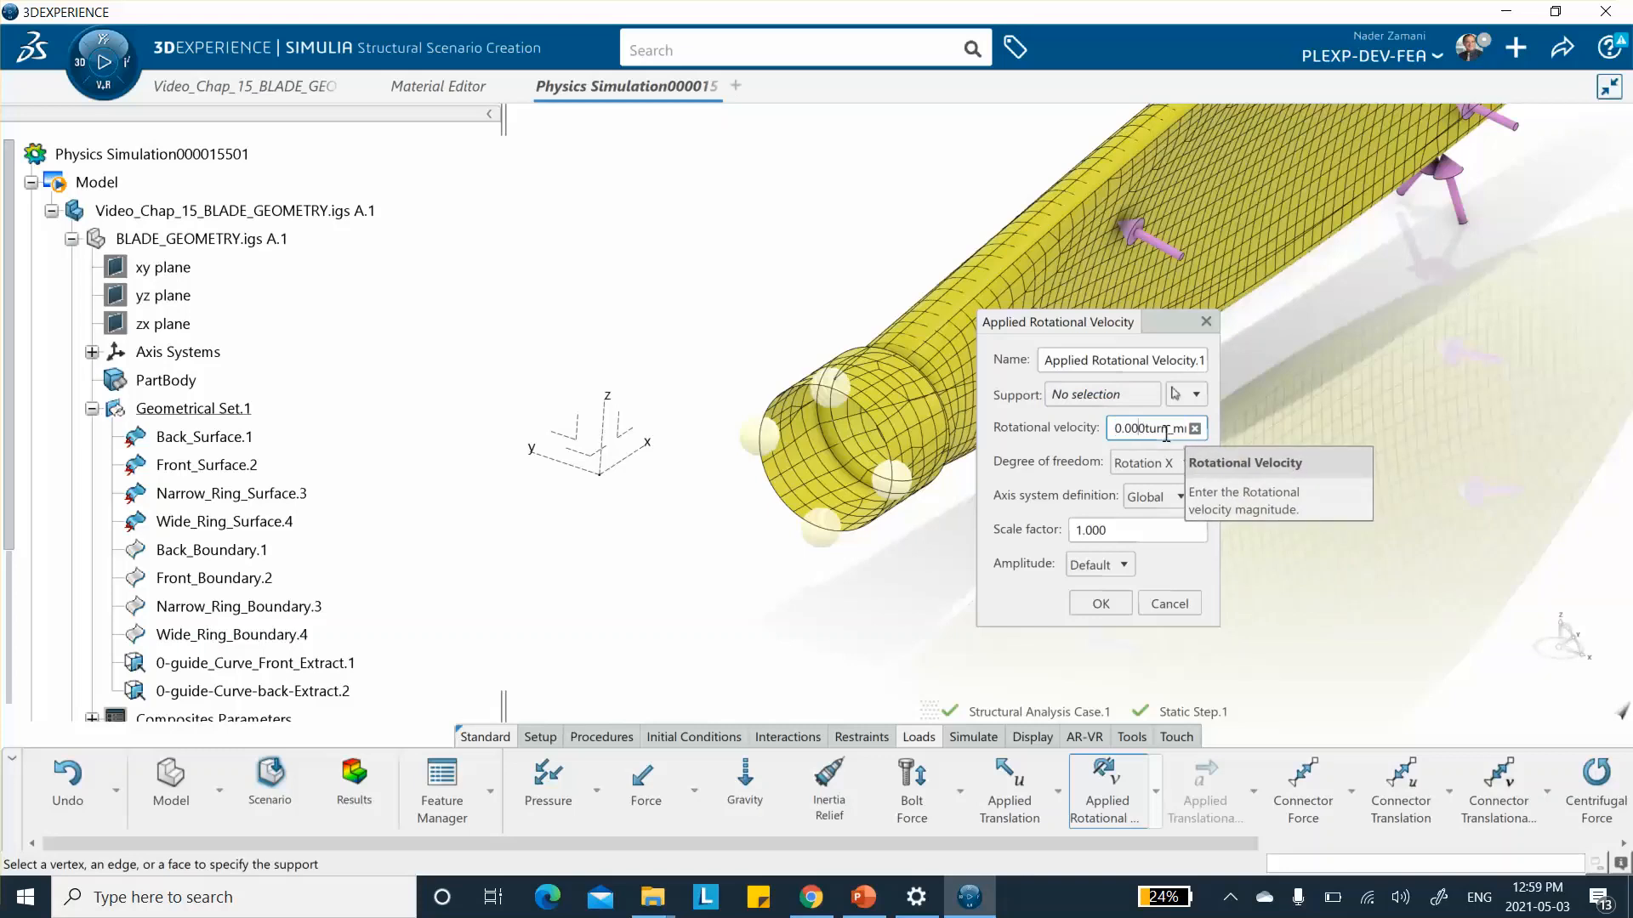
{"action": "key", "text": "BackSpace"}
{"action": "key", "text": "BackSpace"}
{"action": "key", "text": "BackSpace"}
{"action": "key", "text": "BackSpace"}
{"action": "key", "text": "BackSpace"}
{"action": "type", "text": "2"}
{"action": "key", "text": "BackSpace"}
{"action": "type", "text": "1000"}
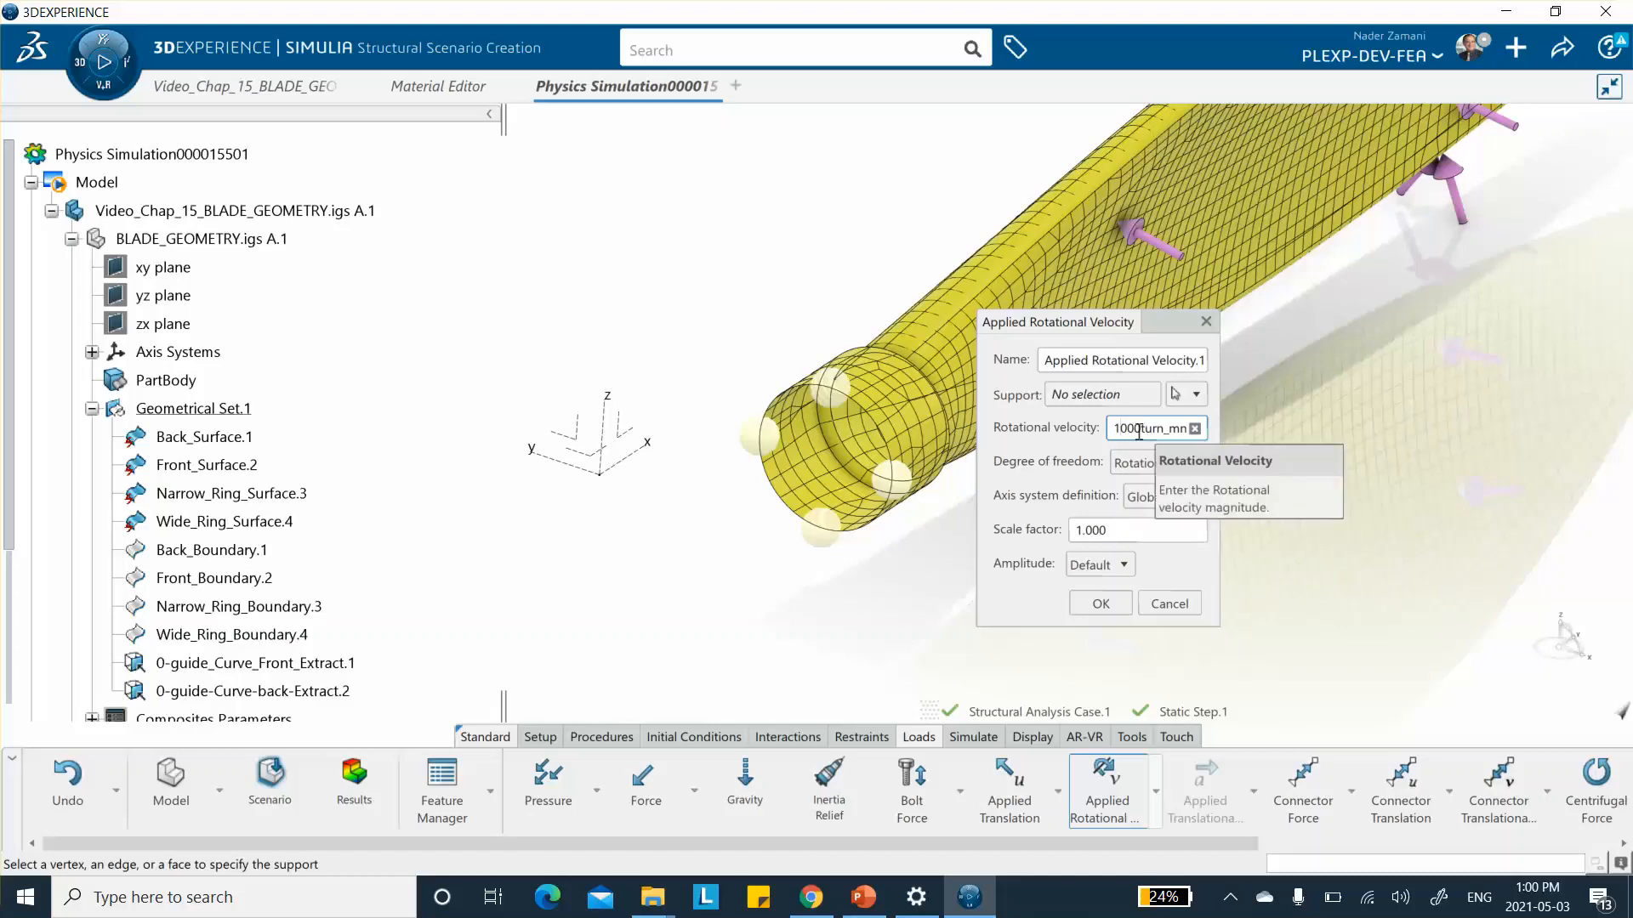
{"action": "key", "text": "BackSpace"}
{"action": "type", "text": "5"}
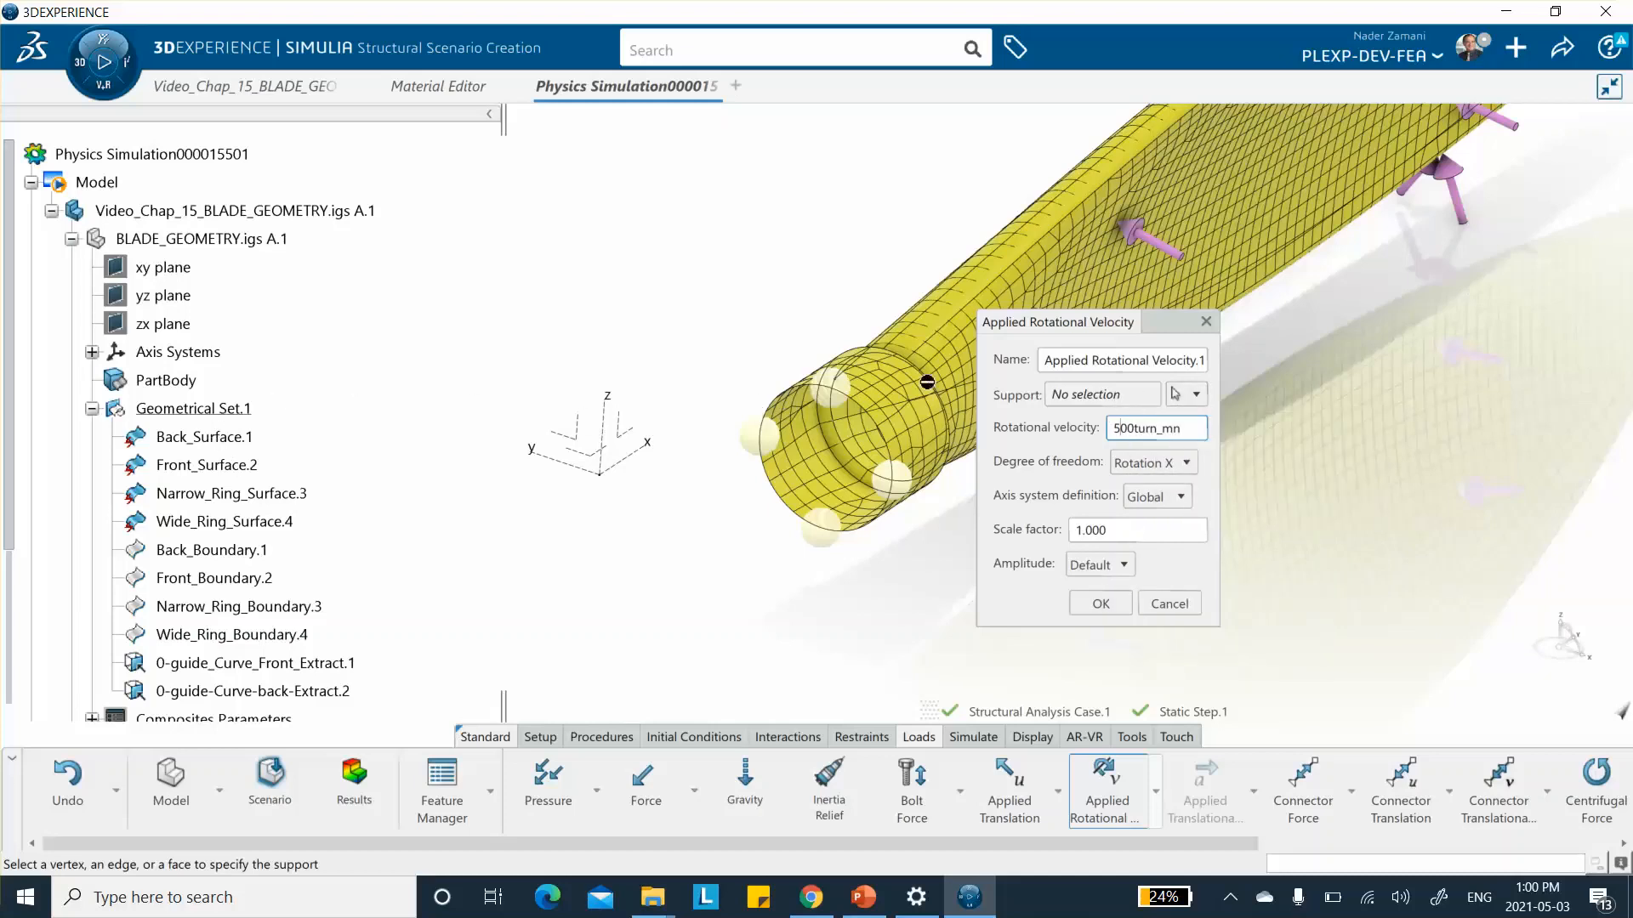
Step: Assign the back, front, narrow ring and wide ring surfaces as the rotational velocity's support and create the load
{"action": "left_click", "coordinate": [1064, 396]}
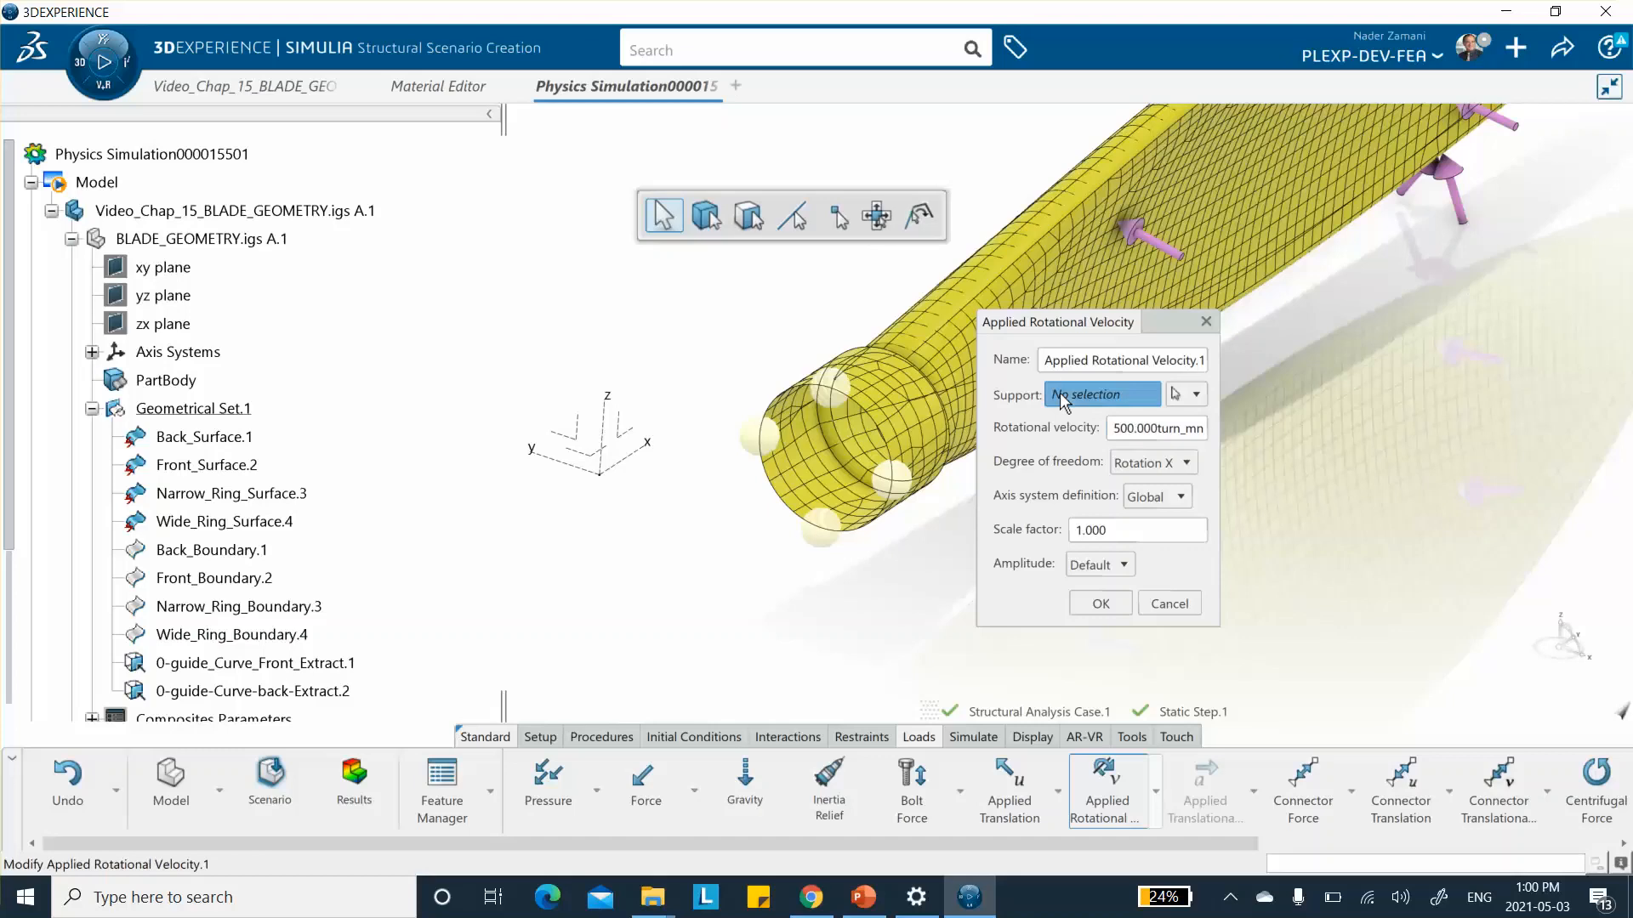
{"action": "left_click", "coordinate": [229, 438]}
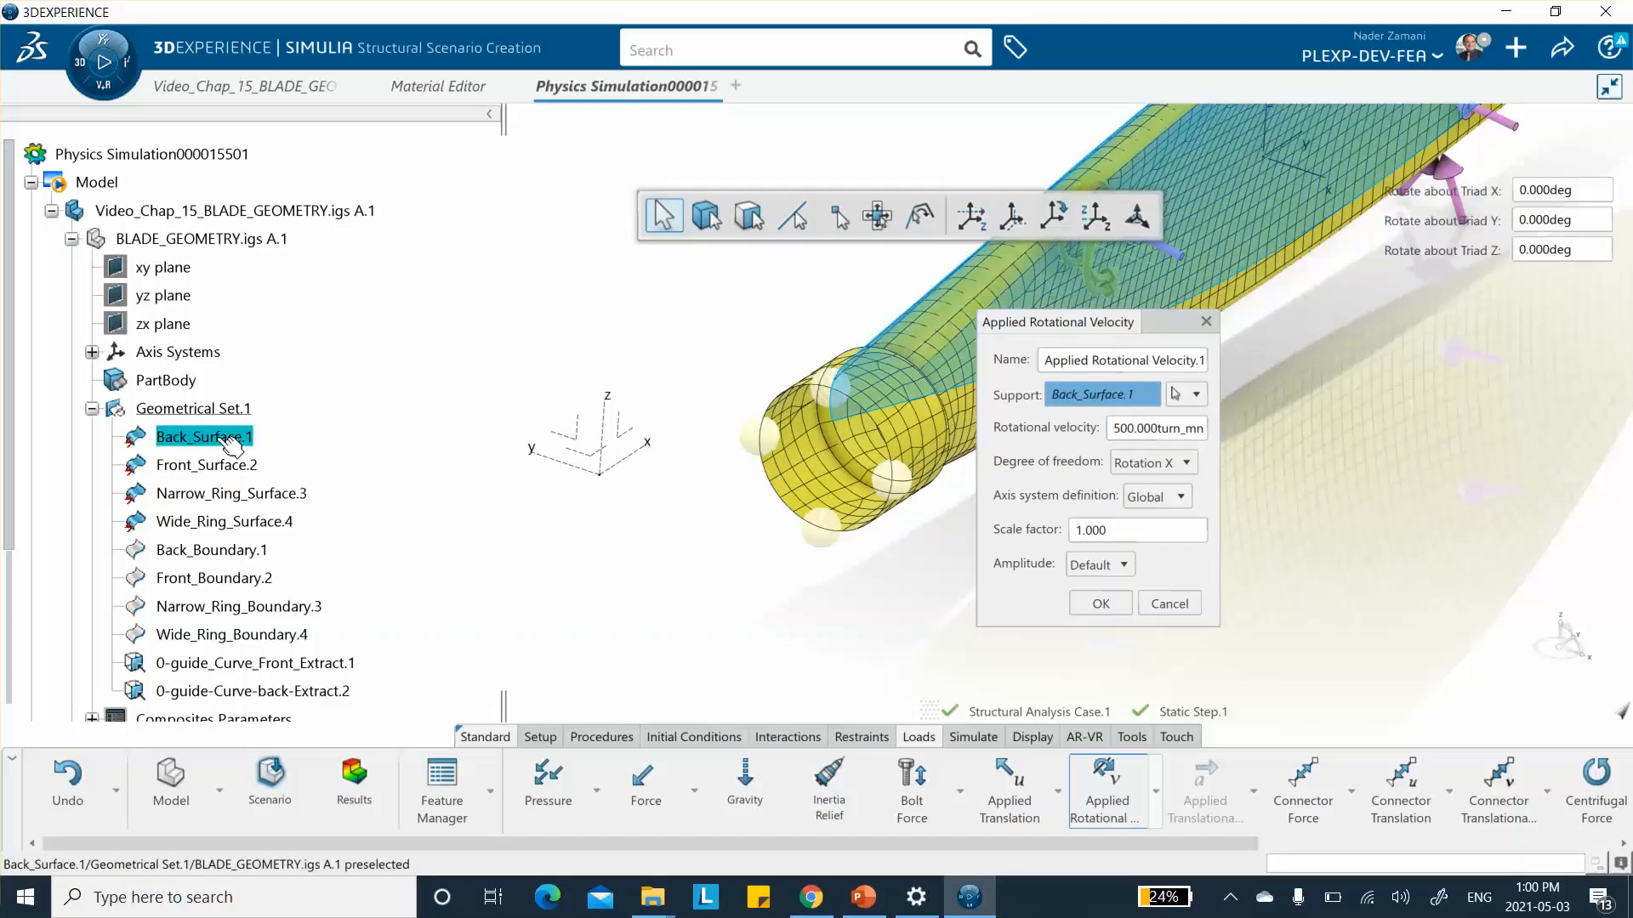
{"action": "left_click", "coordinate": [228, 467]}
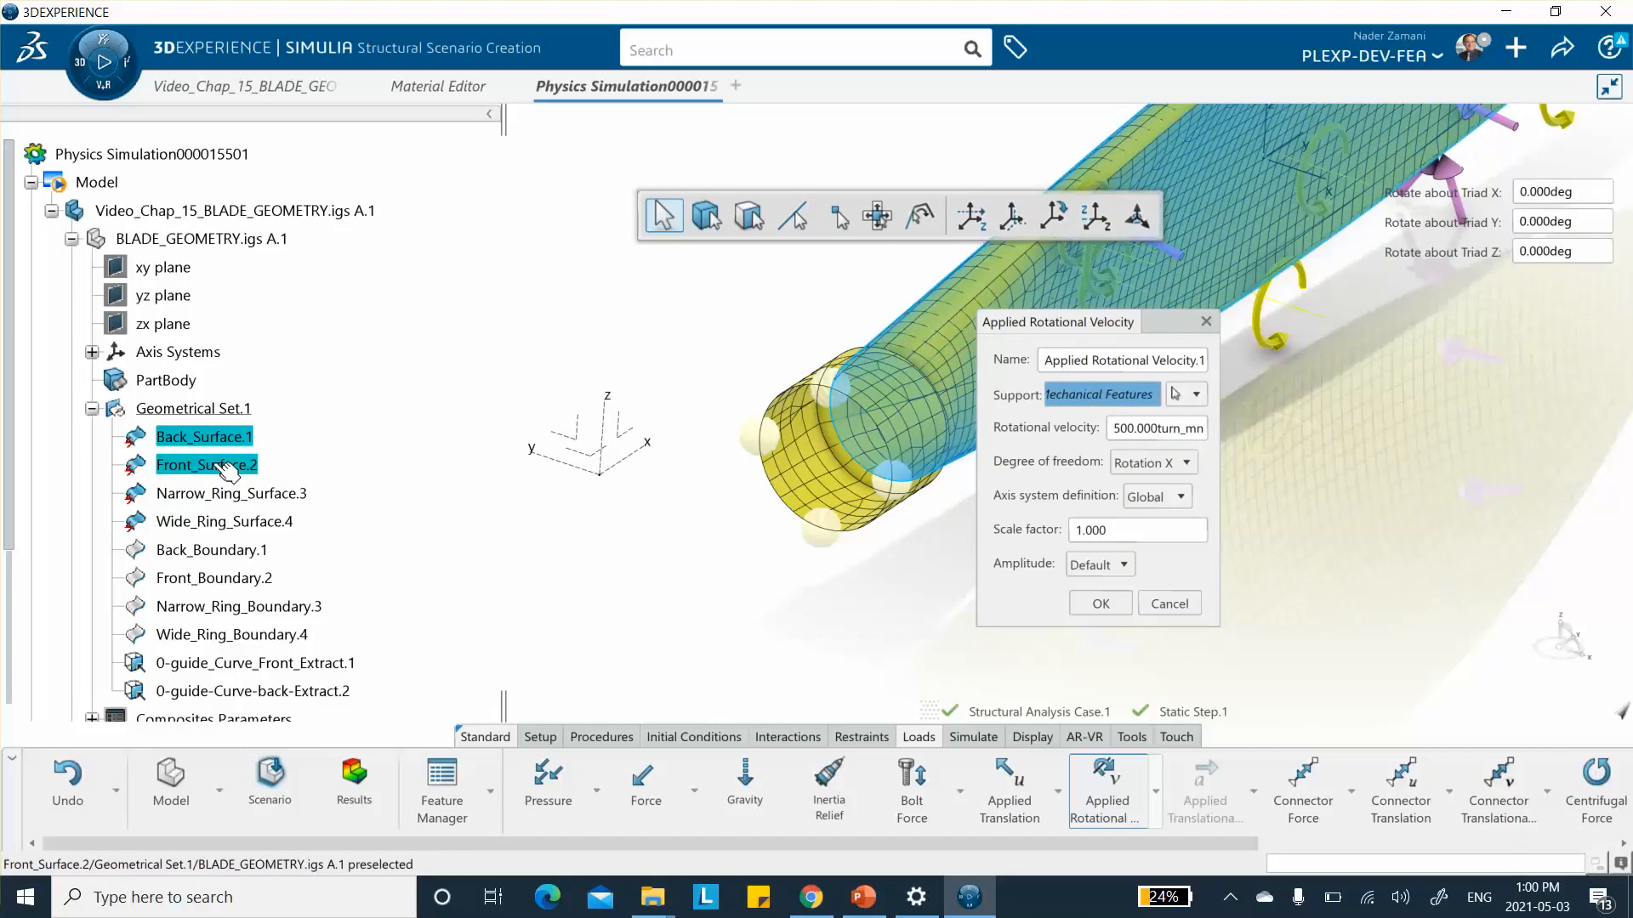
{"action": "left_click", "coordinate": [223, 497]}
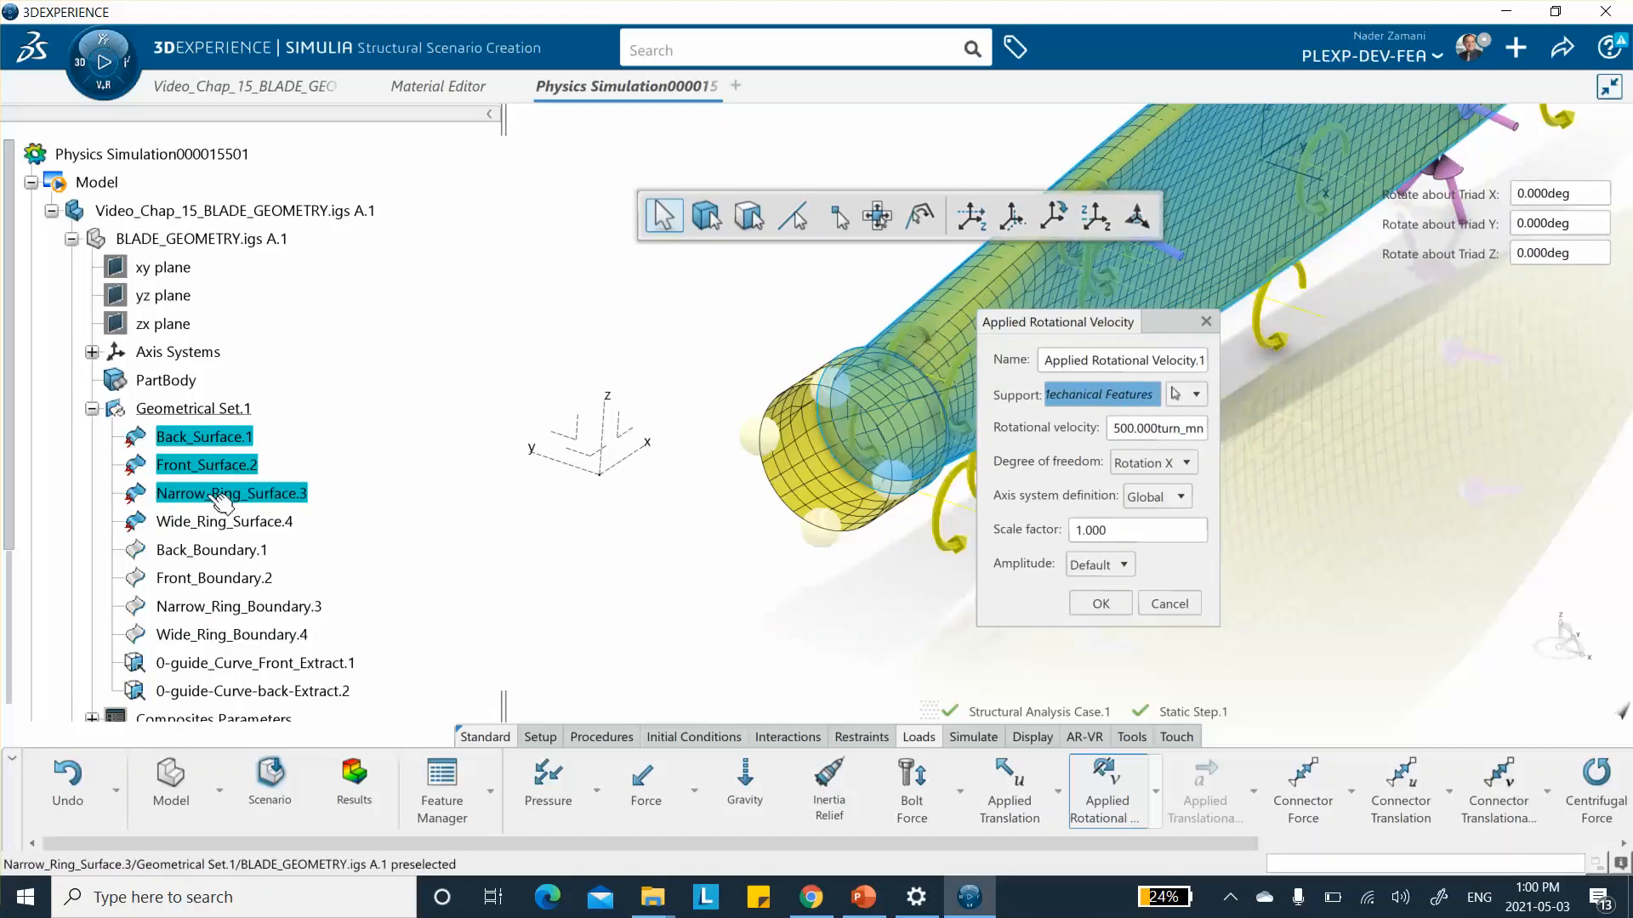
{"action": "left_click", "coordinate": [226, 525]}
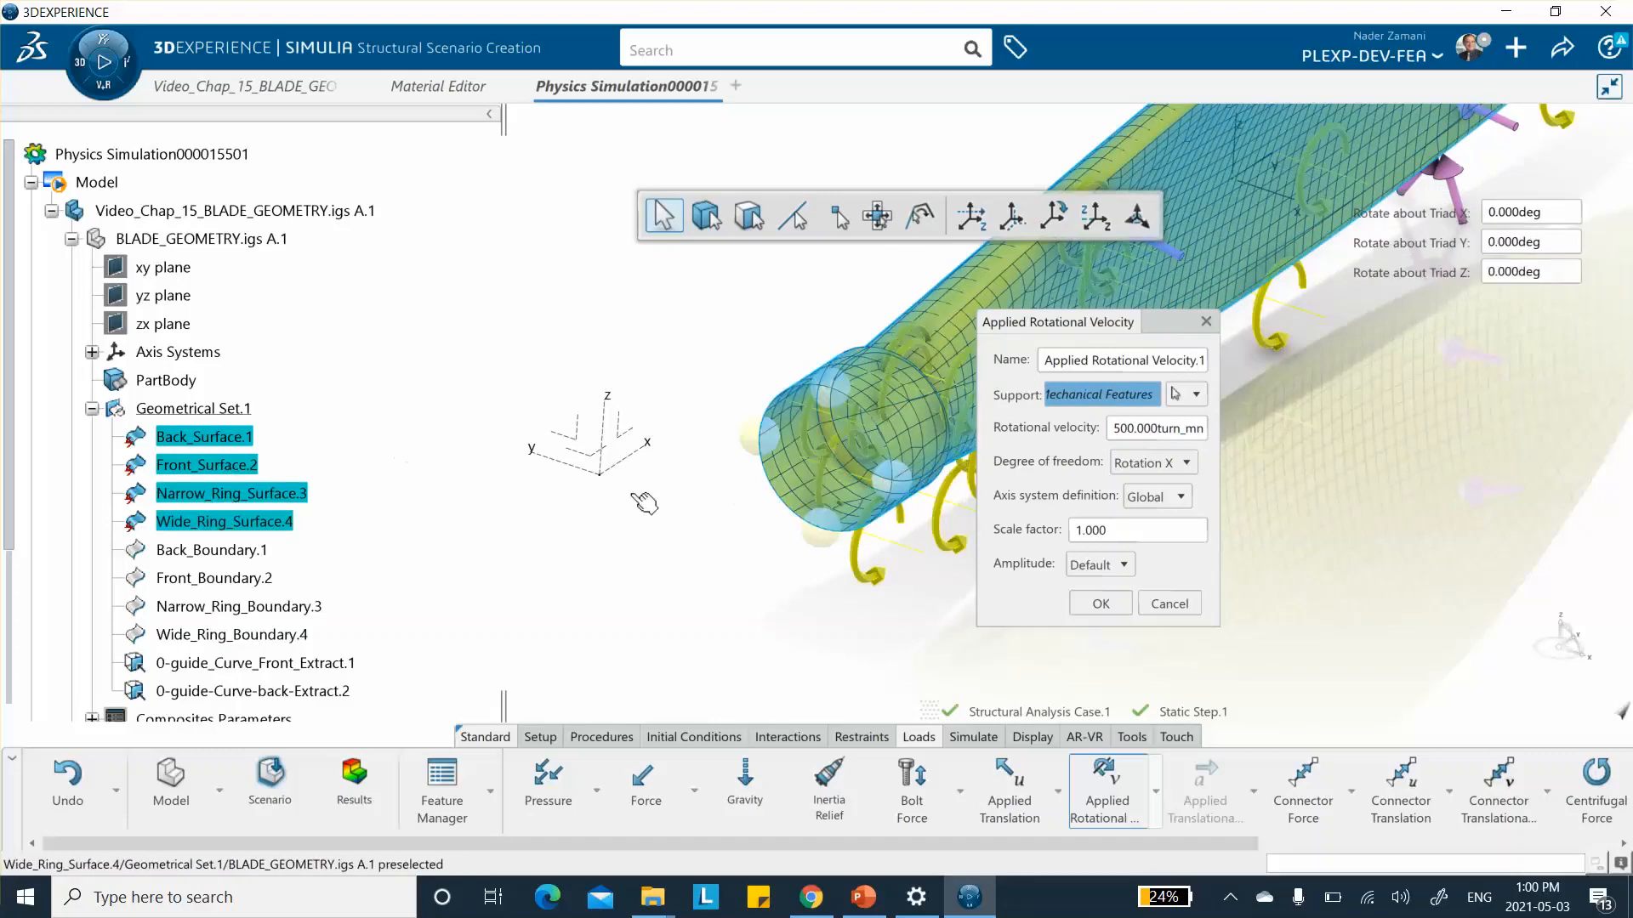
{"action": "left_click", "coordinate": [1096, 603]}
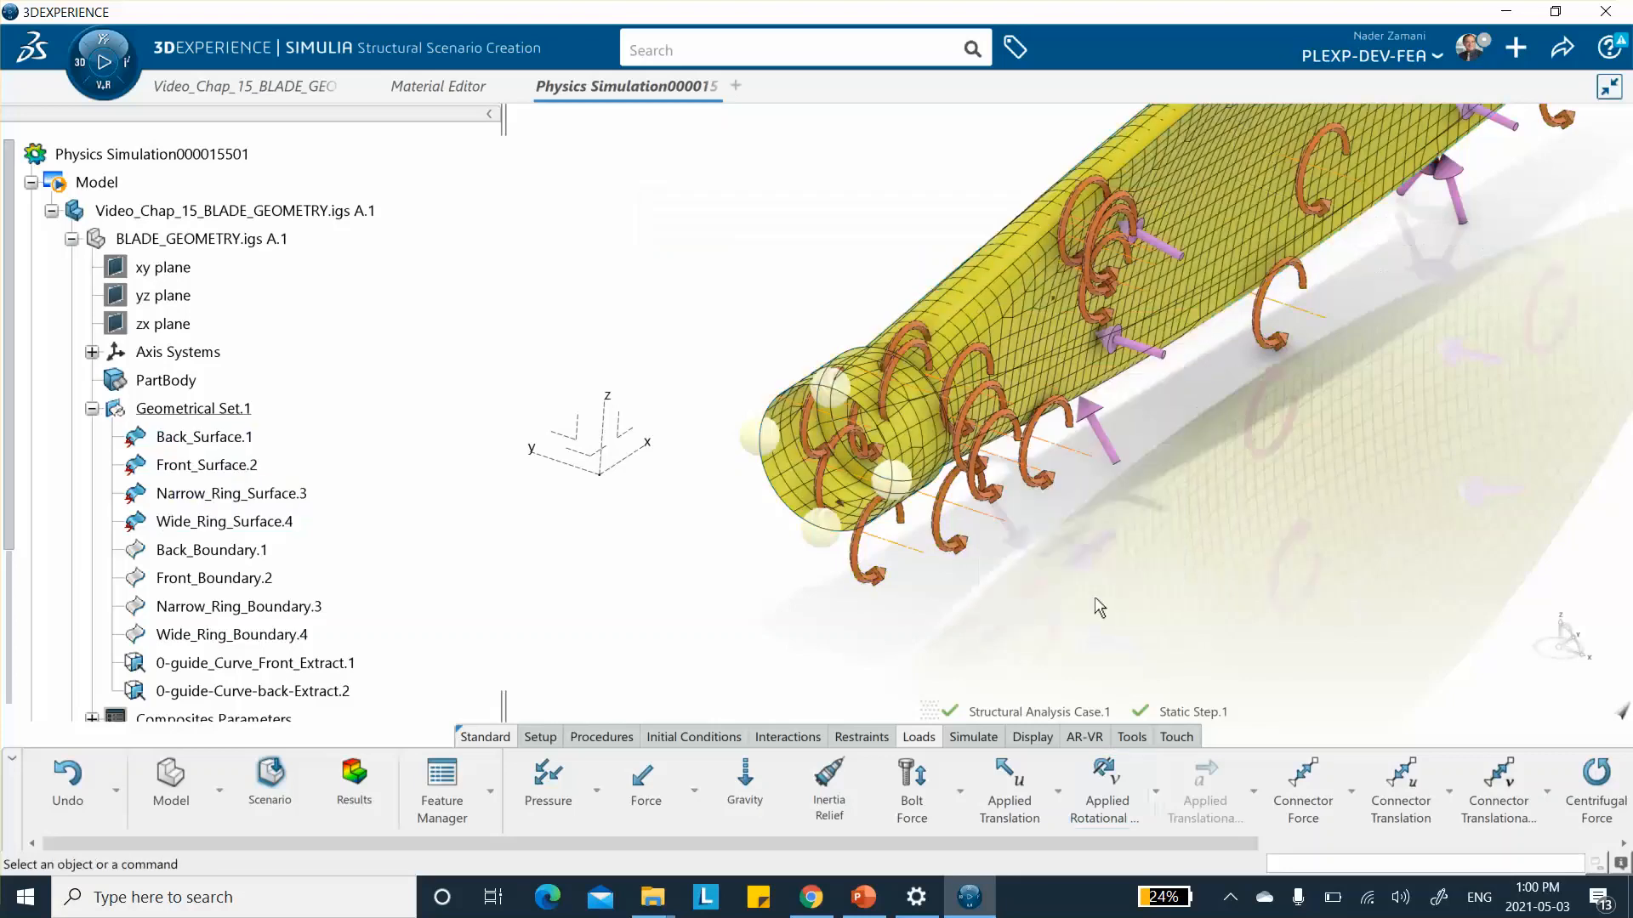
Step: Save the physics simulation with its restraint and loads
{"action": "middle_click_drag", "start_coordinate": [1106, 523], "coordinate": [1102, 570]}
{"action": "left_click", "coordinate": [1562, 49]}
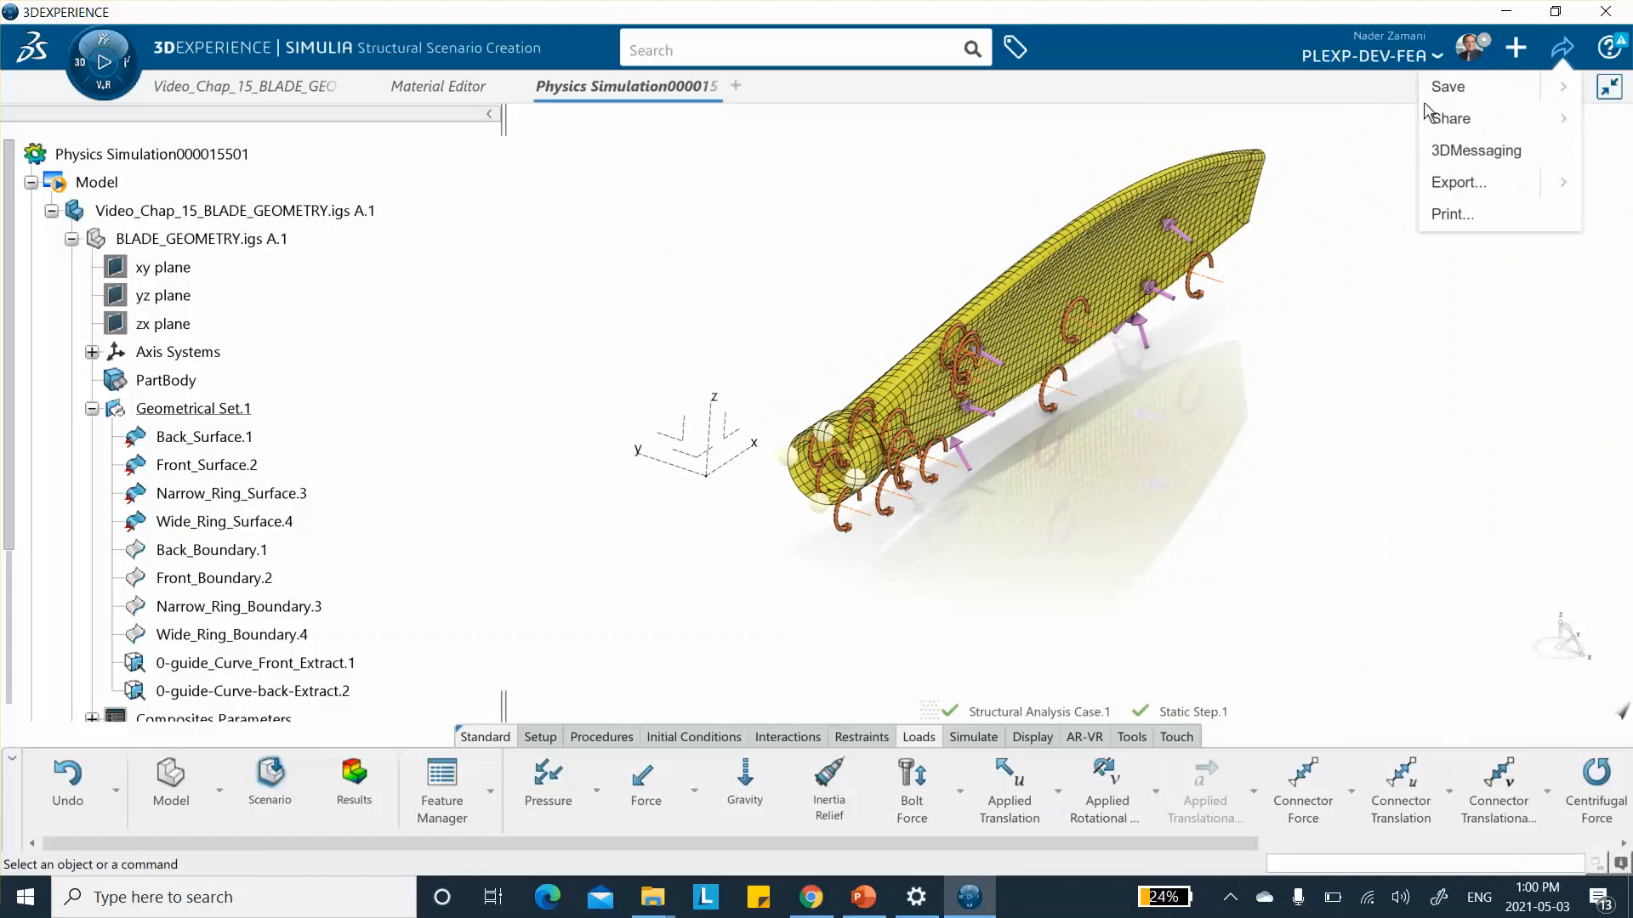
{"action": "left_click", "coordinate": [1453, 88]}
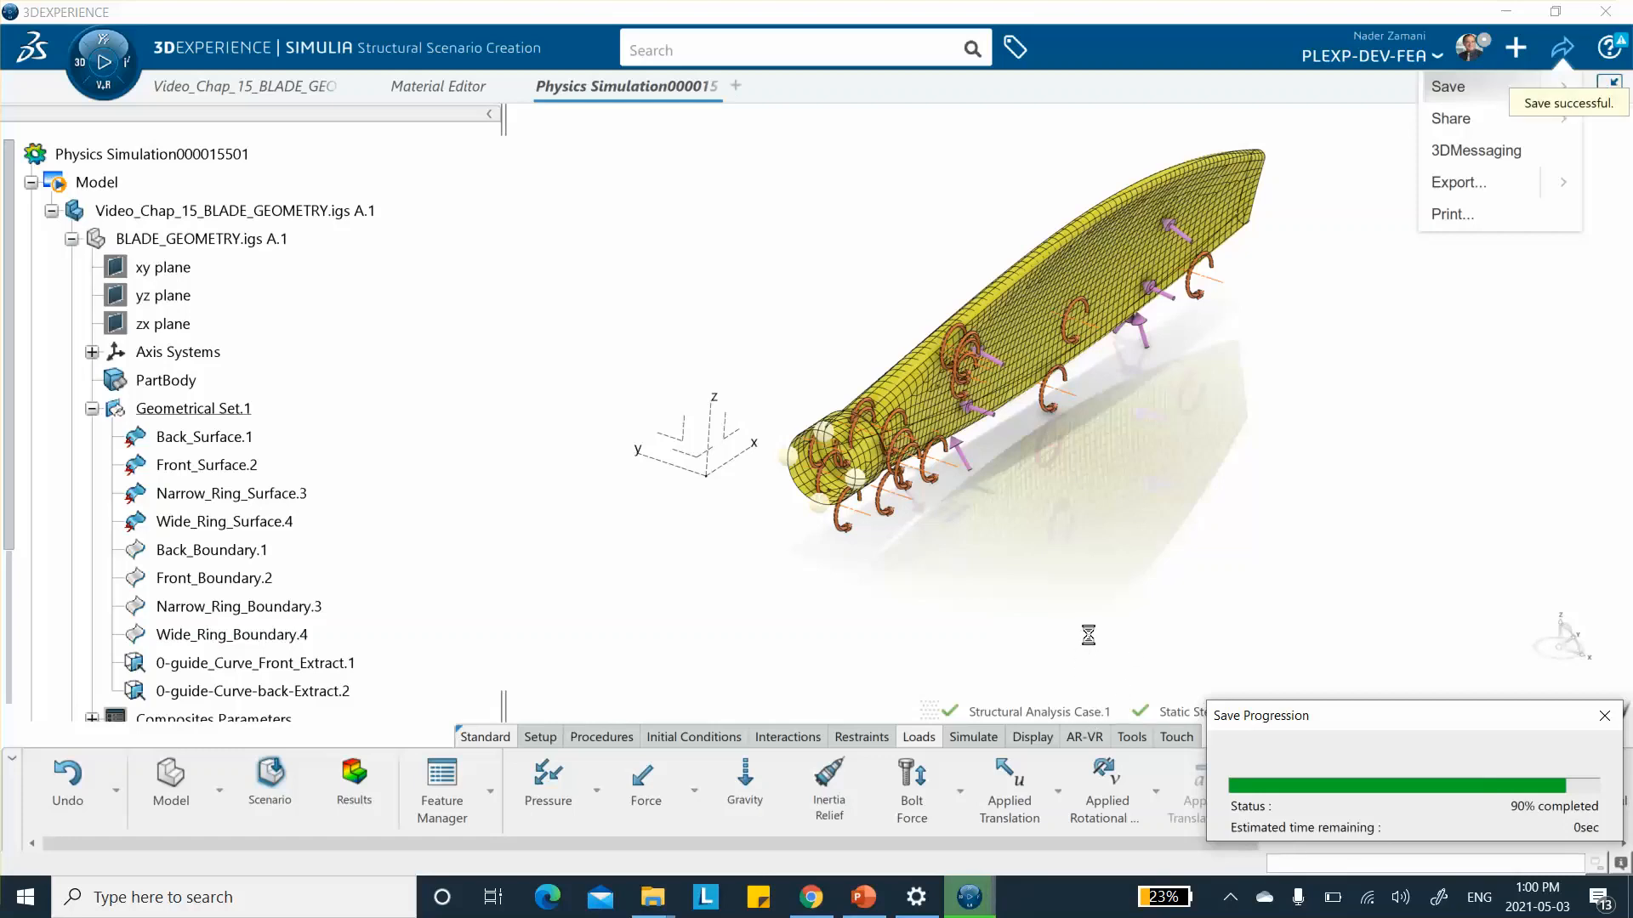
Step: Run the Model and Scenario Checks on the blade simulation and close the status report
{"action": "left_click", "coordinate": [967, 738]}
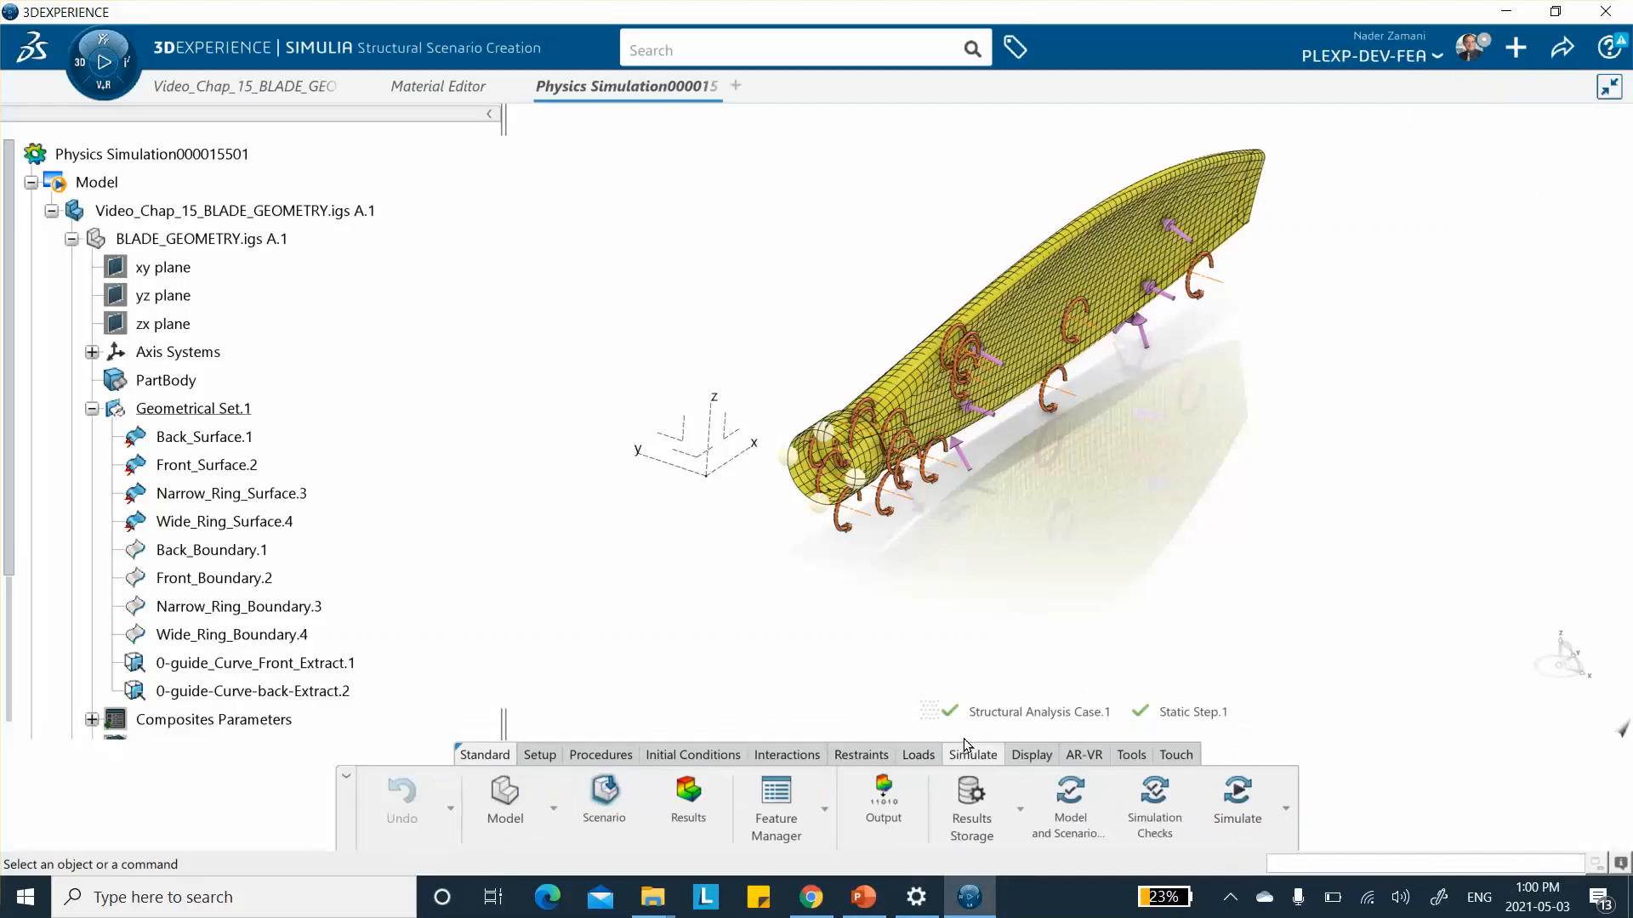
{"action": "left_click", "coordinate": [1068, 802]}
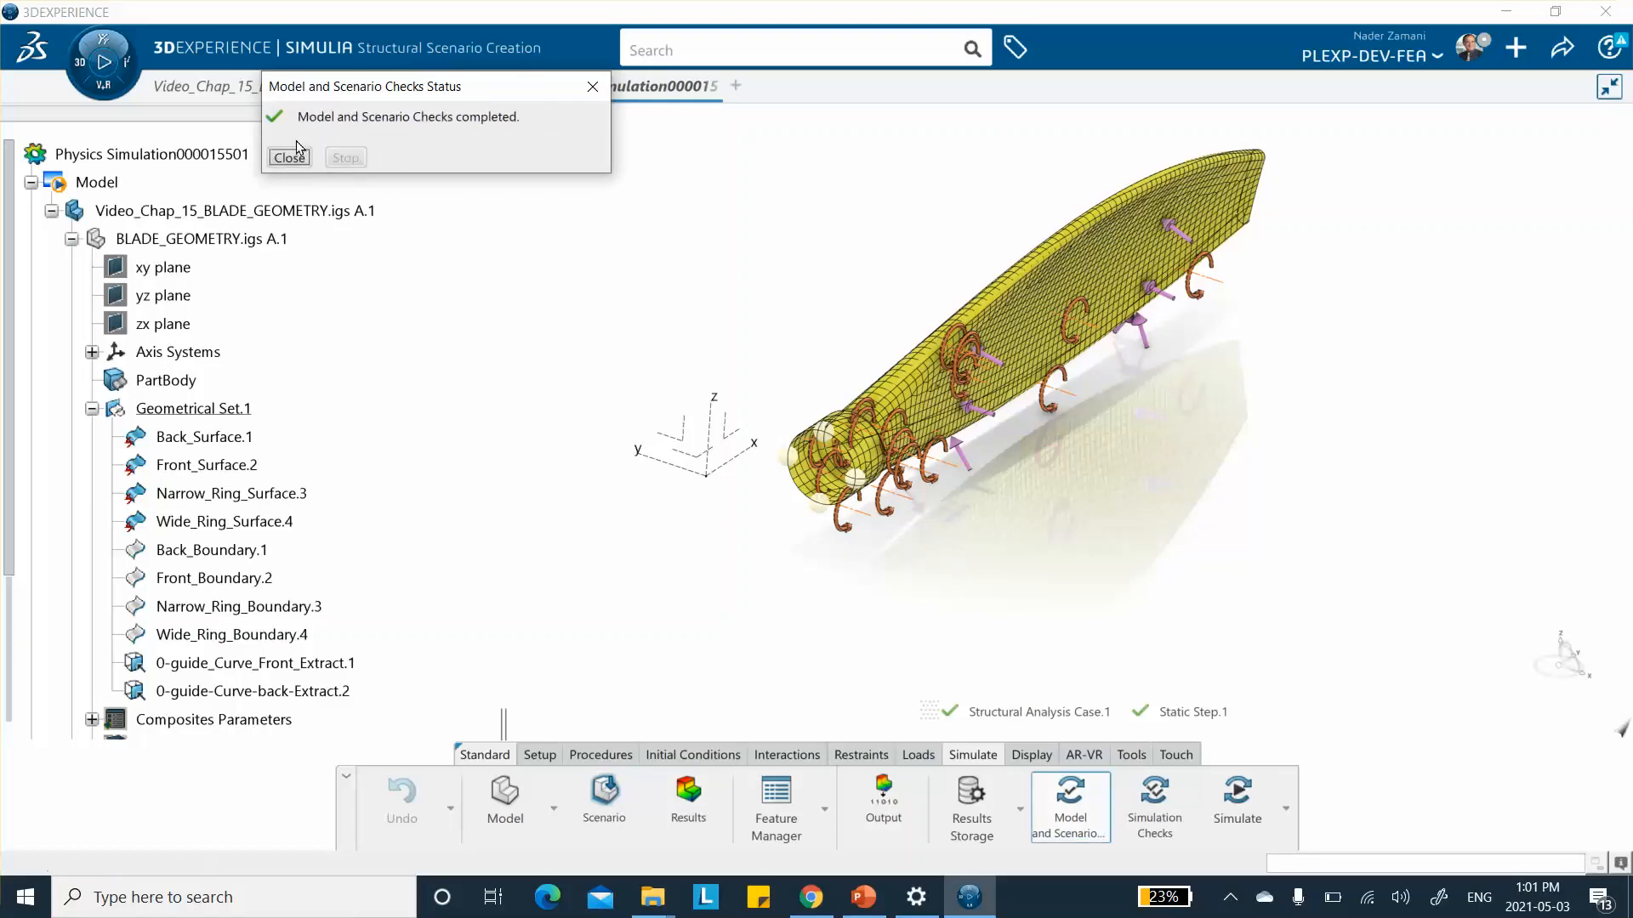
{"action": "left_click", "coordinate": [298, 162]}
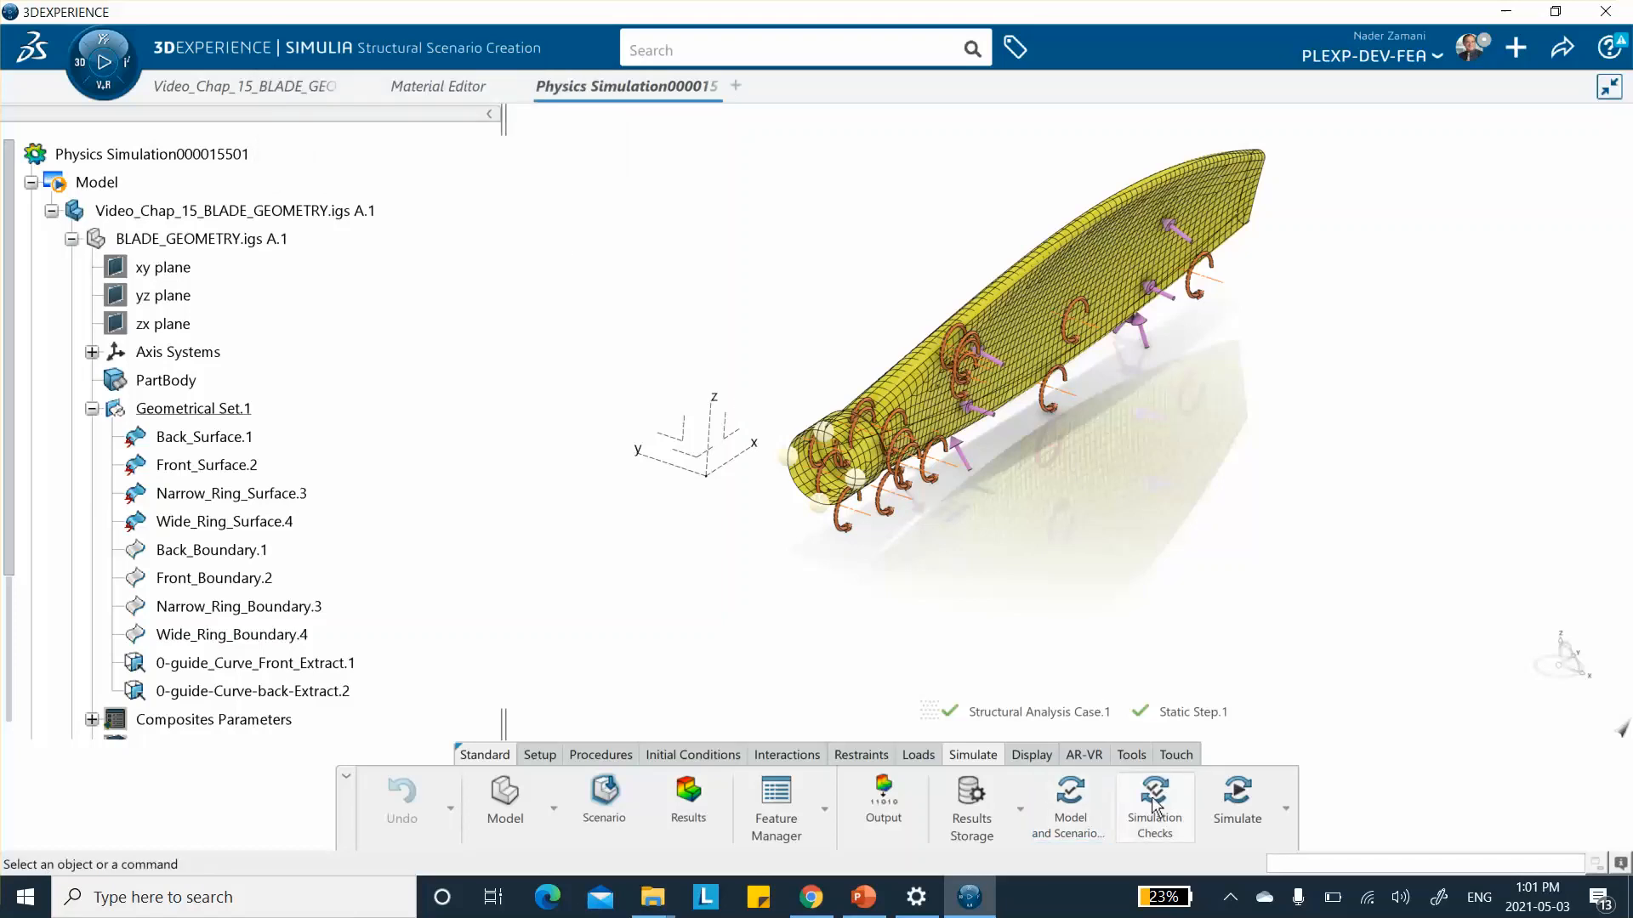
Step: Start the Simulation Checks for the blade's structural analysis case
{"action": "left_click", "coordinate": [1154, 786]}
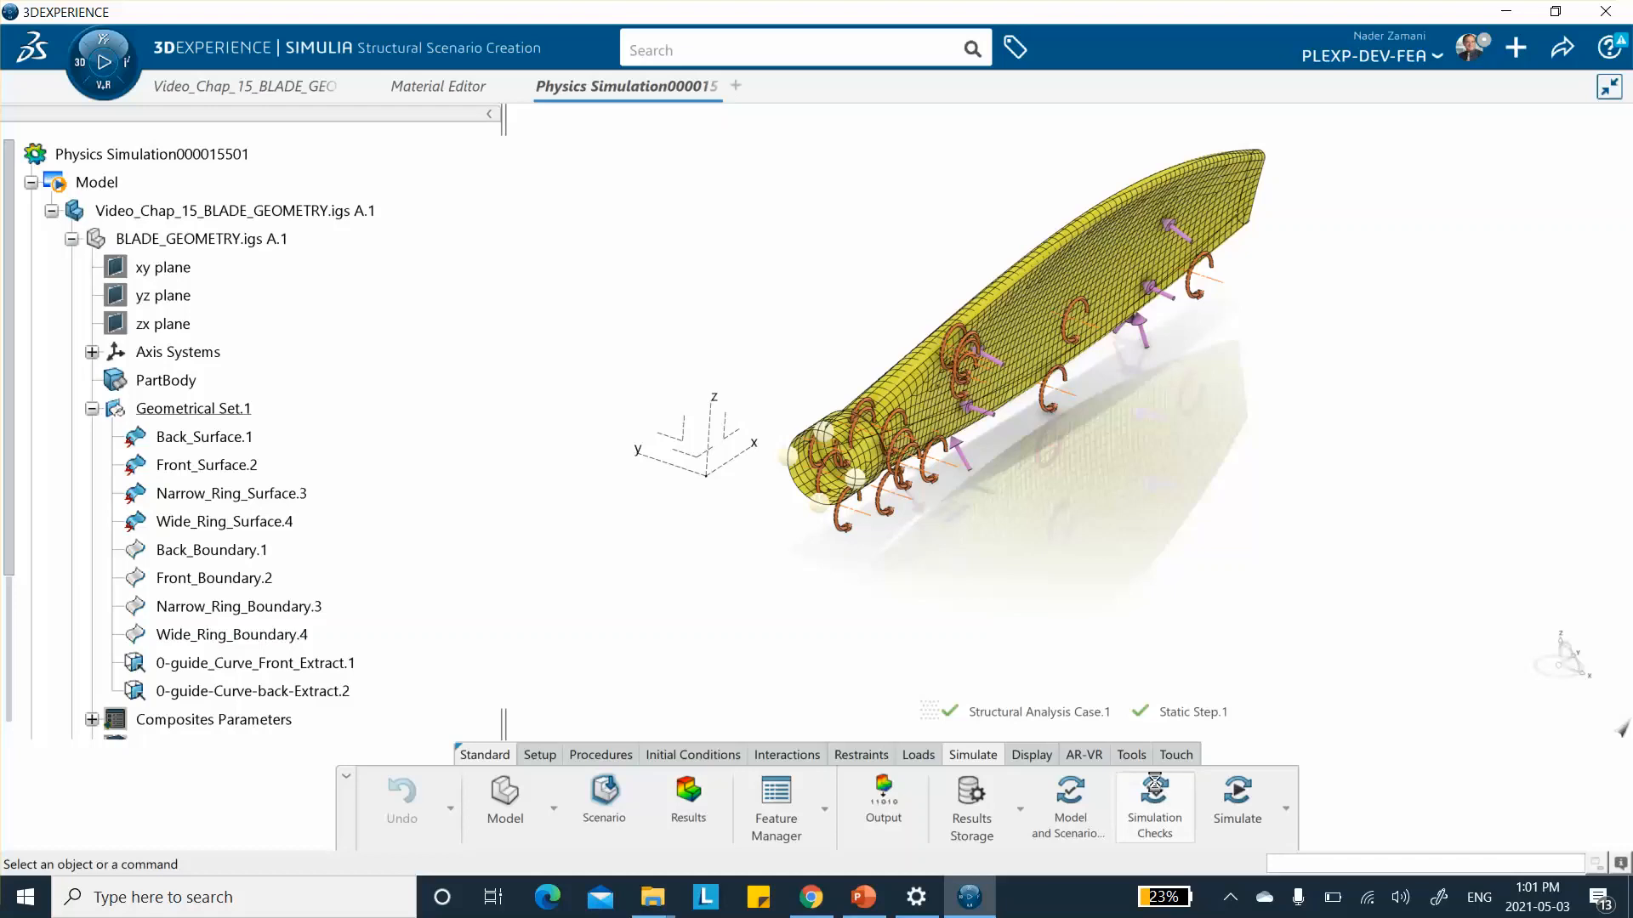